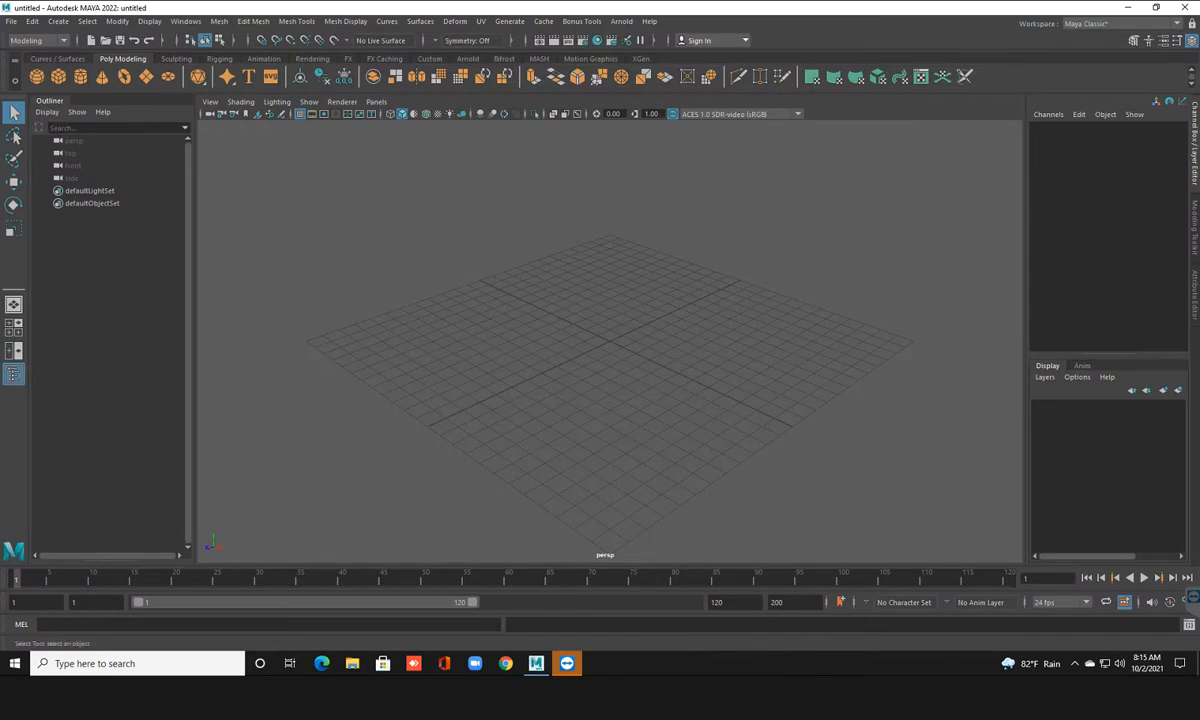
pyautogui.keyDown('alt'); pyautogui.moveTo(610, 340); pyautogui.dragTo(710, 318); pyautogui.keyUp('alt')
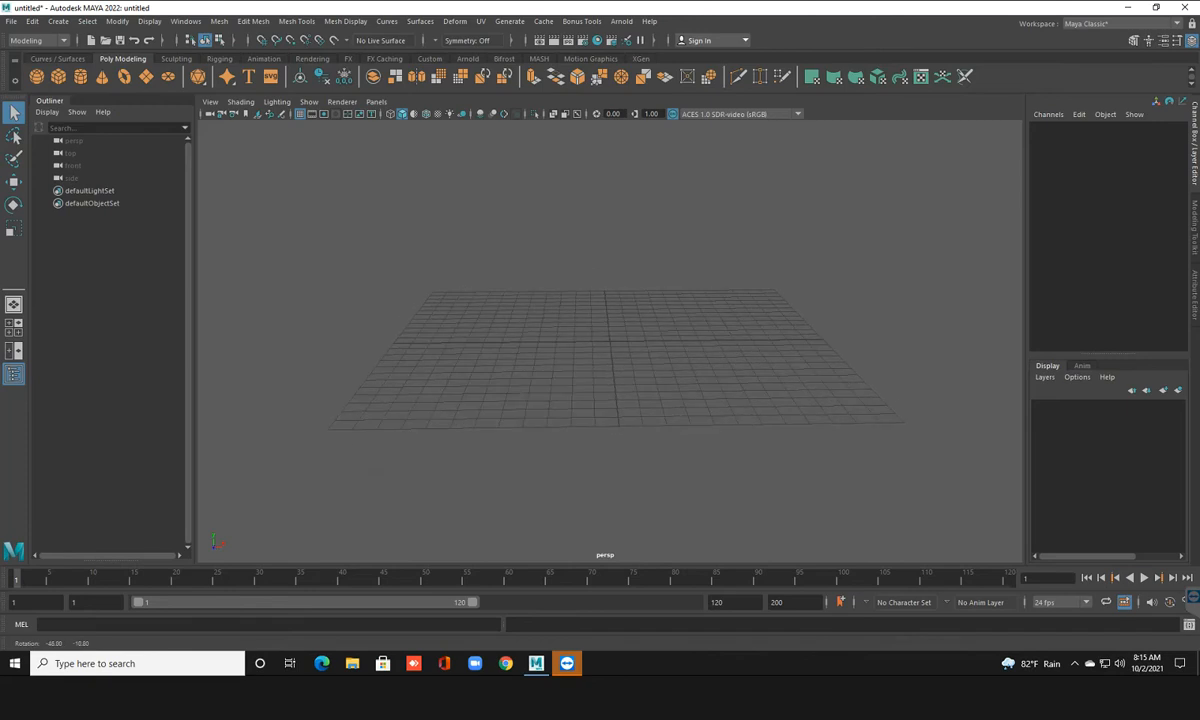
pyautogui.scroll(5, 610, 340)
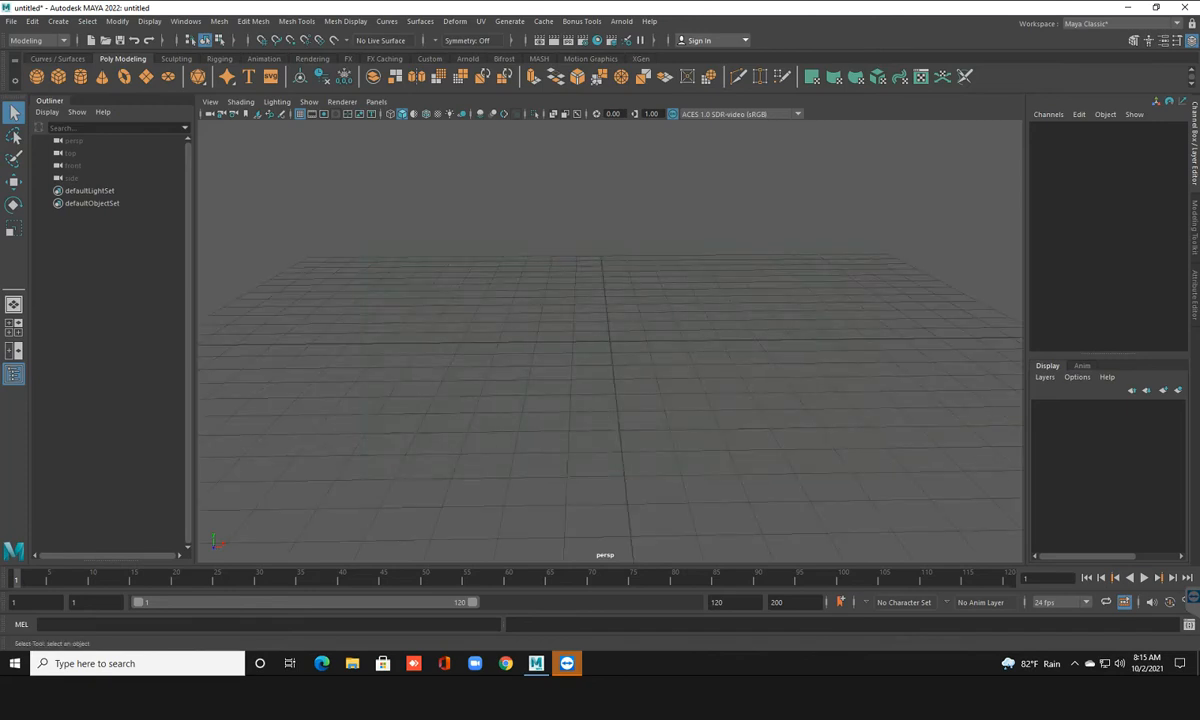
pyautogui.scroll(-2, 610, 340)
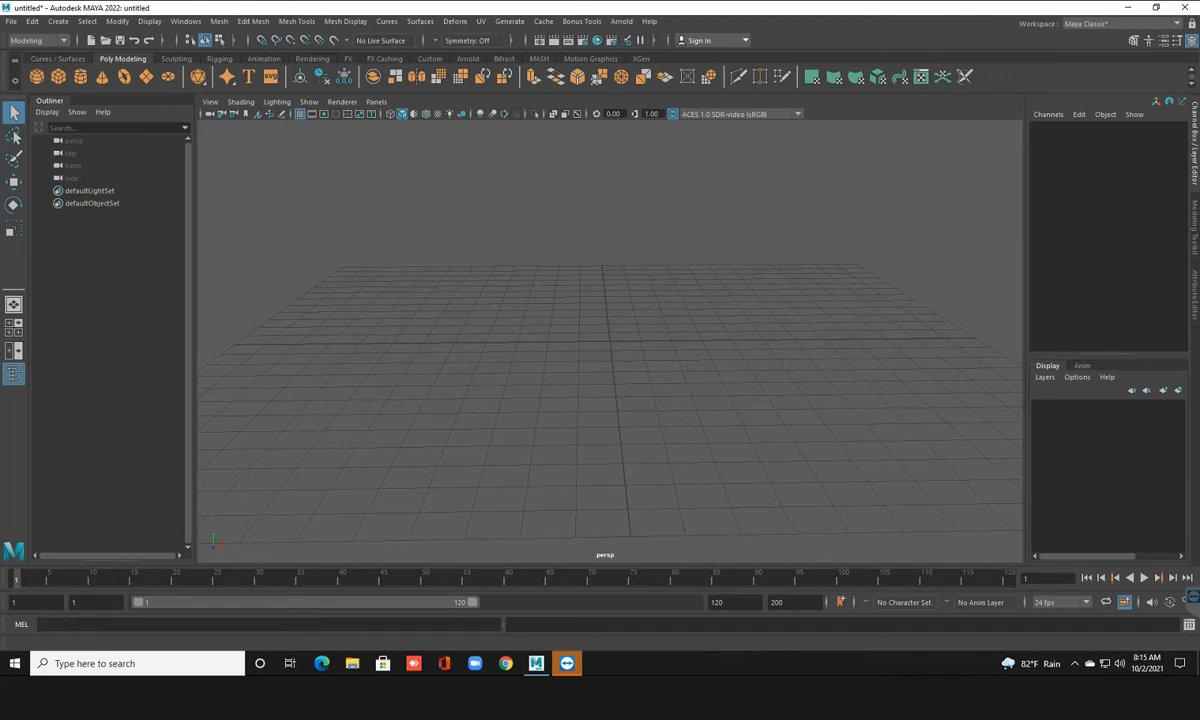
# Open the scene character design.0002.mb from B:\personal folder, discarding the changes to the untitled scene
pyautogui.click(10, 21)
pyautogui.click(35, 53)
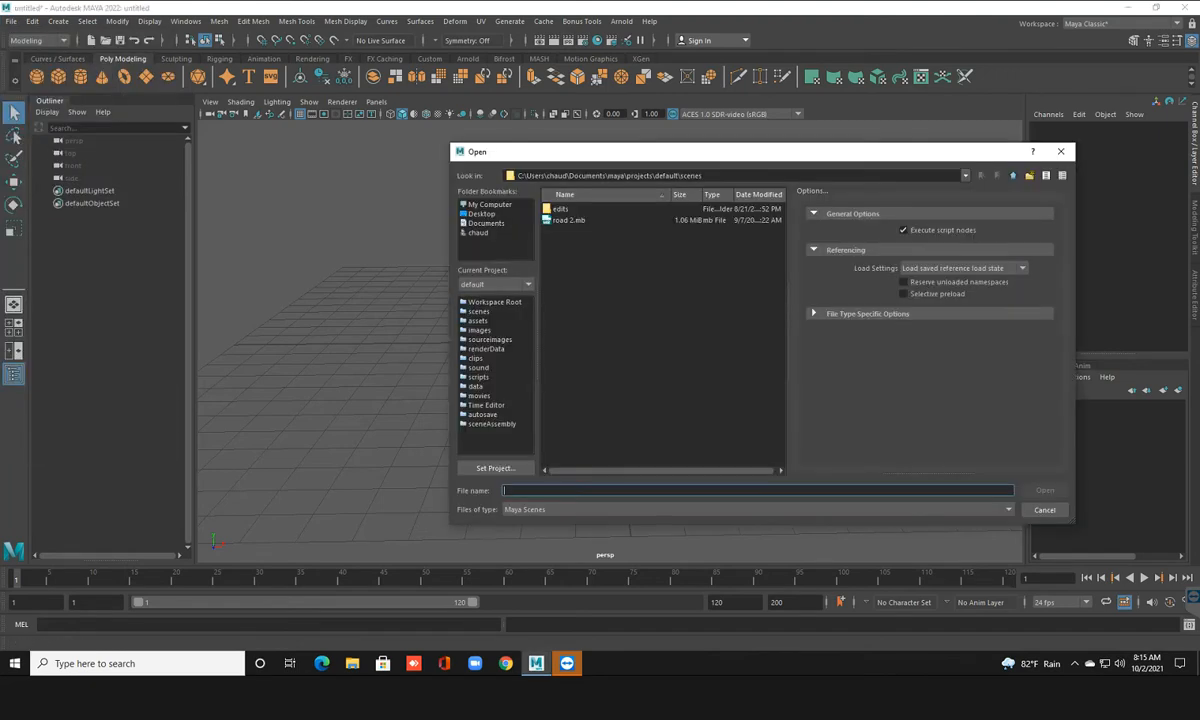
pyautogui.click(490, 204)
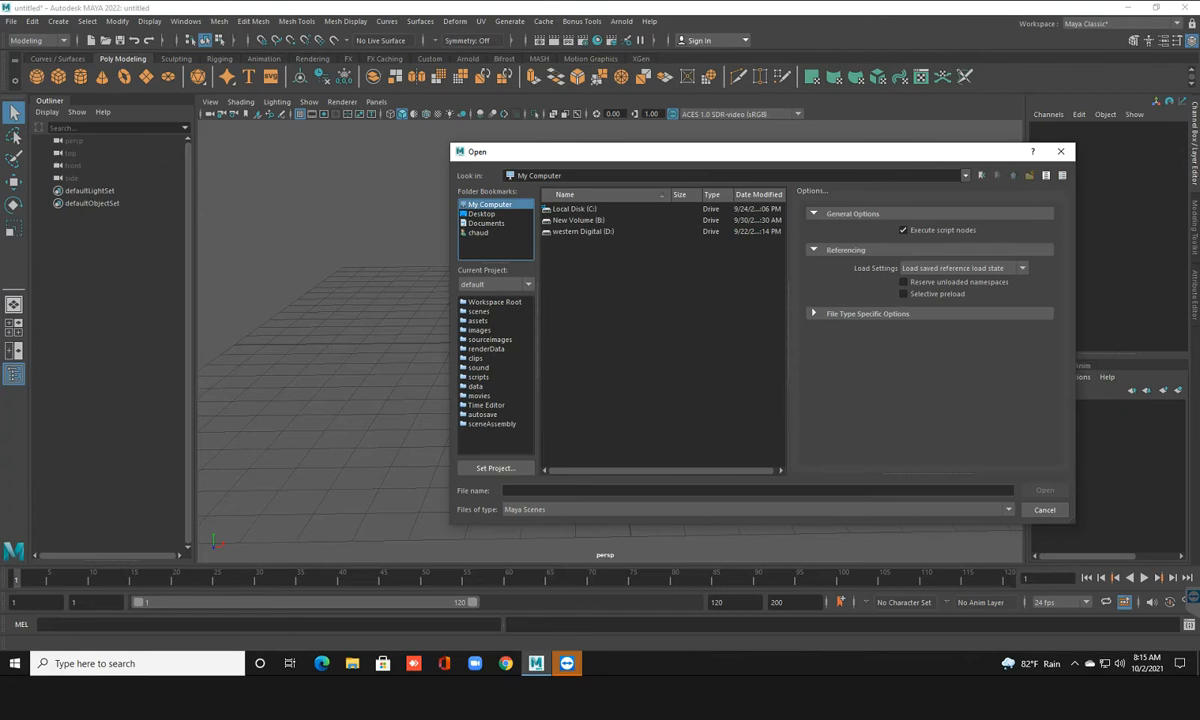
pyautogui.doubleClick(579, 220)
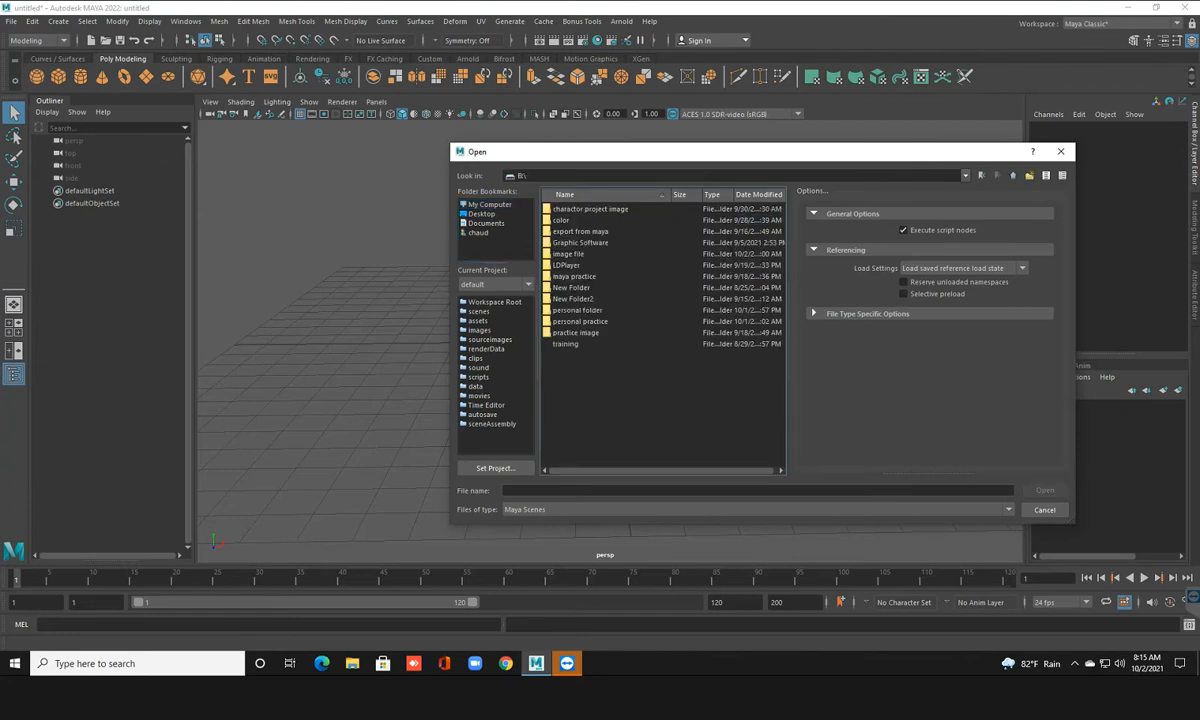
pyautogui.doubleClick(577, 310)
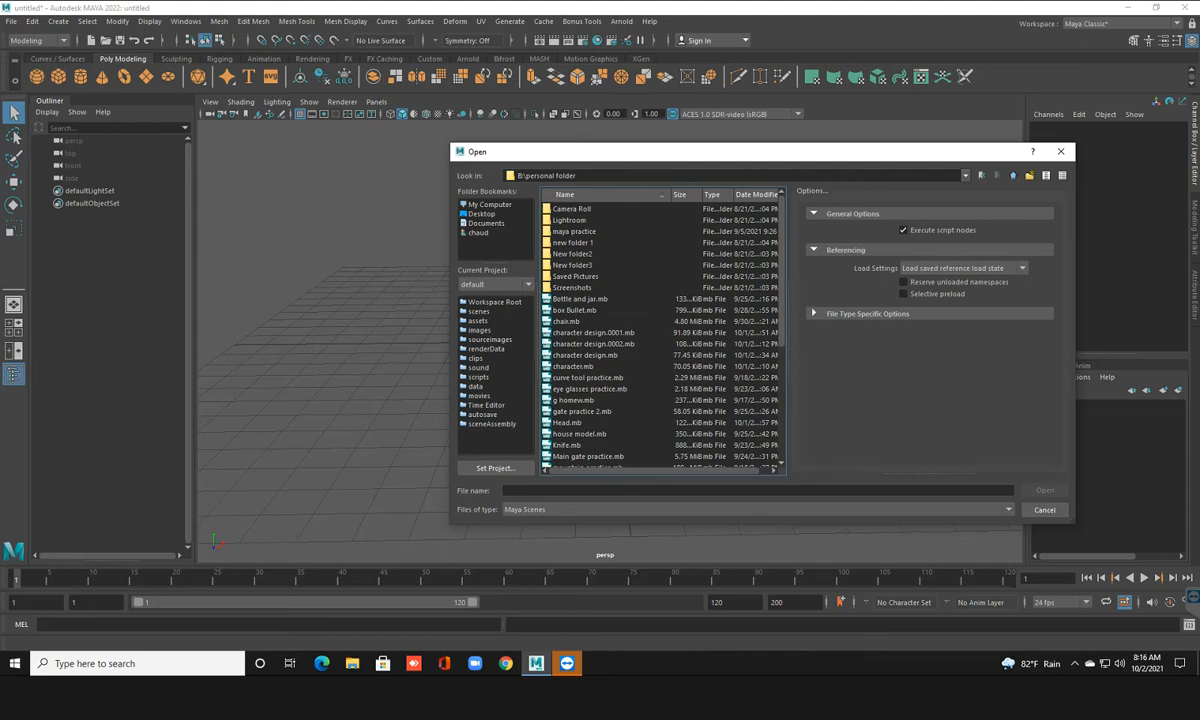
pyautogui.click(594, 344)
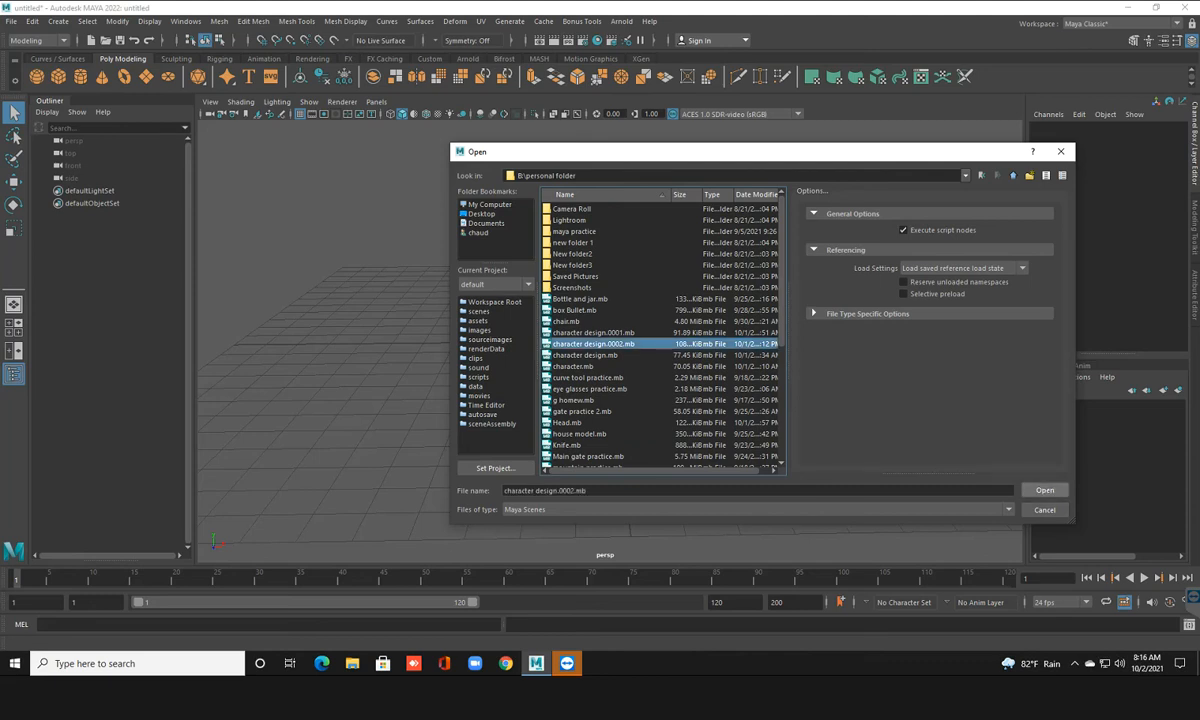
pyautogui.click(1044, 490)
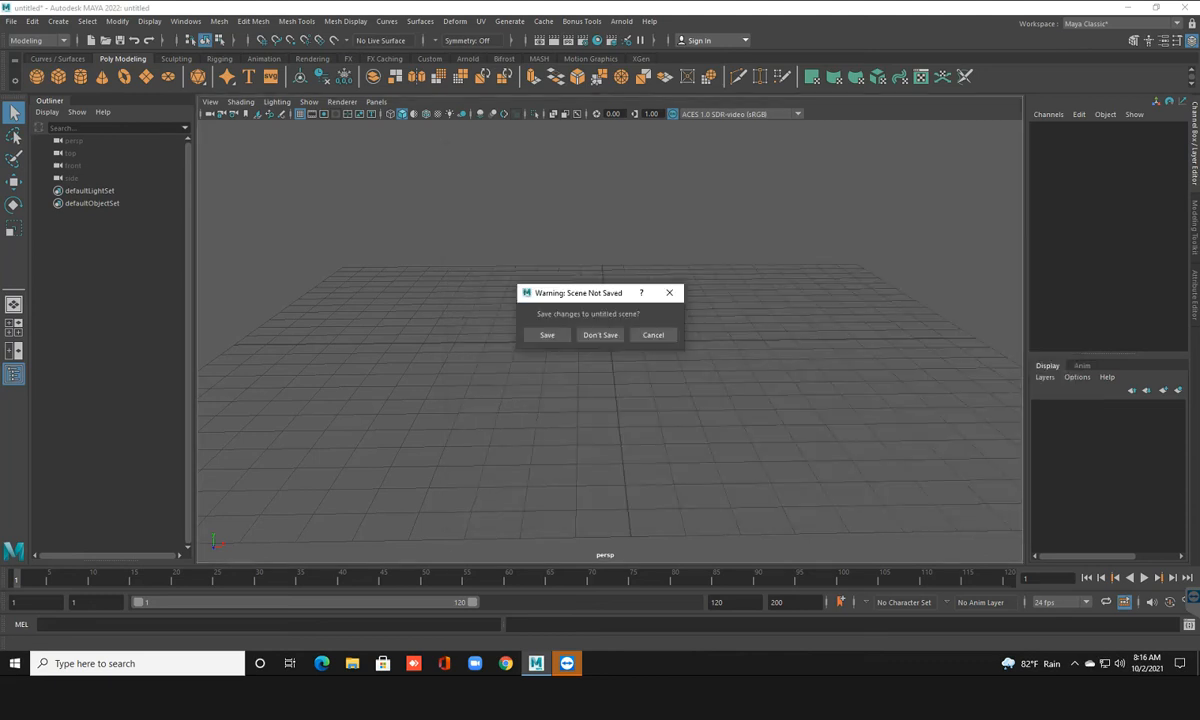
pyautogui.click(600, 335)
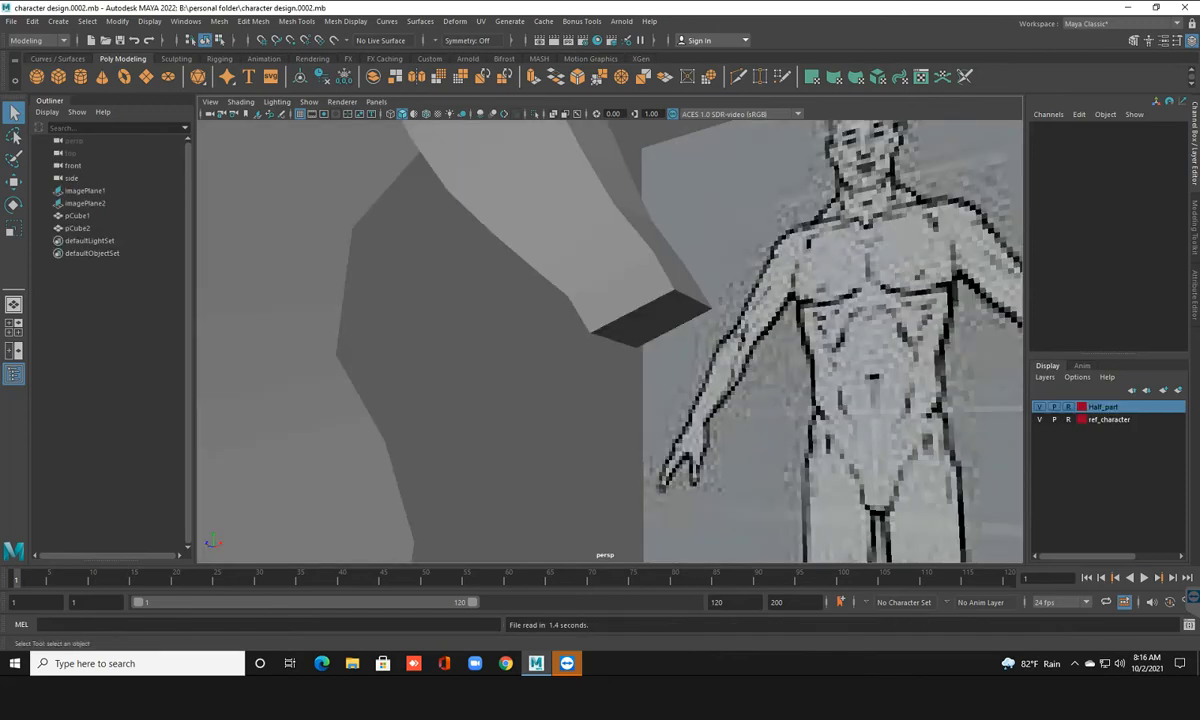
# Examine the low-poly body model's torso and arms from the side, below and front
pyautogui.keyDown('alt'); pyautogui.moveTo(700, 330); pyautogui.dragTo(510, 345); pyautogui.keyUp('alt')
pyautogui.click(615, 290)
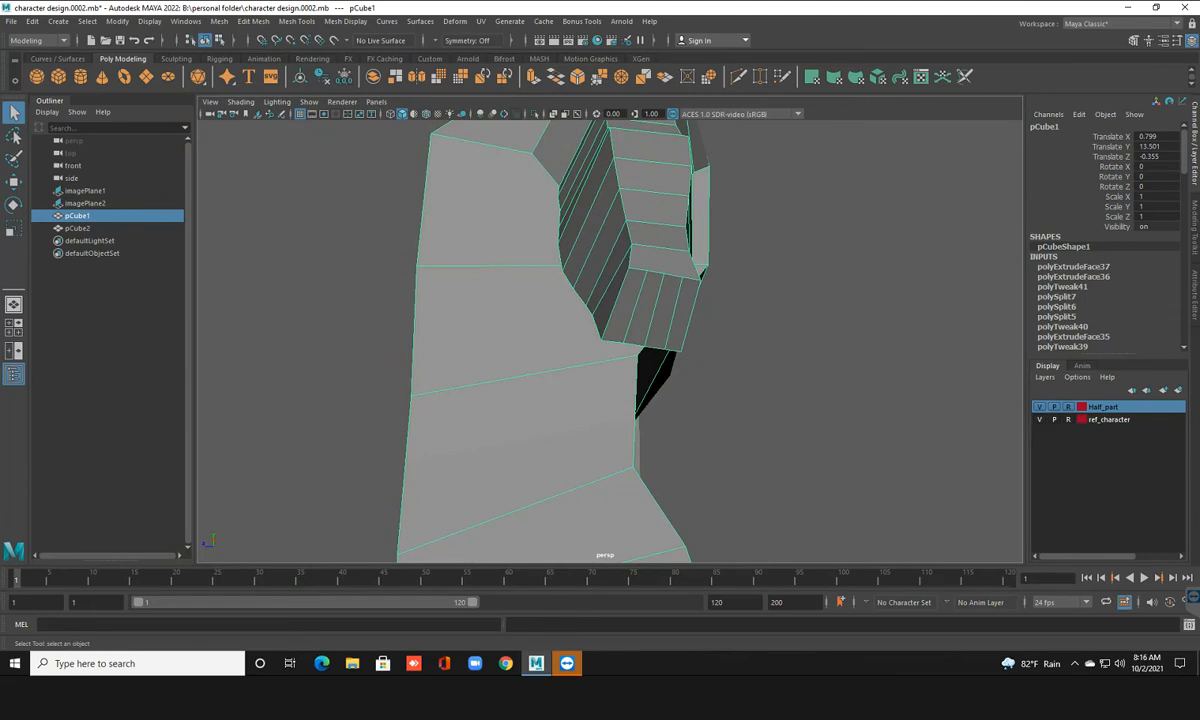
pyautogui.click(800, 345)
pyautogui.scroll(-6, 610, 341)
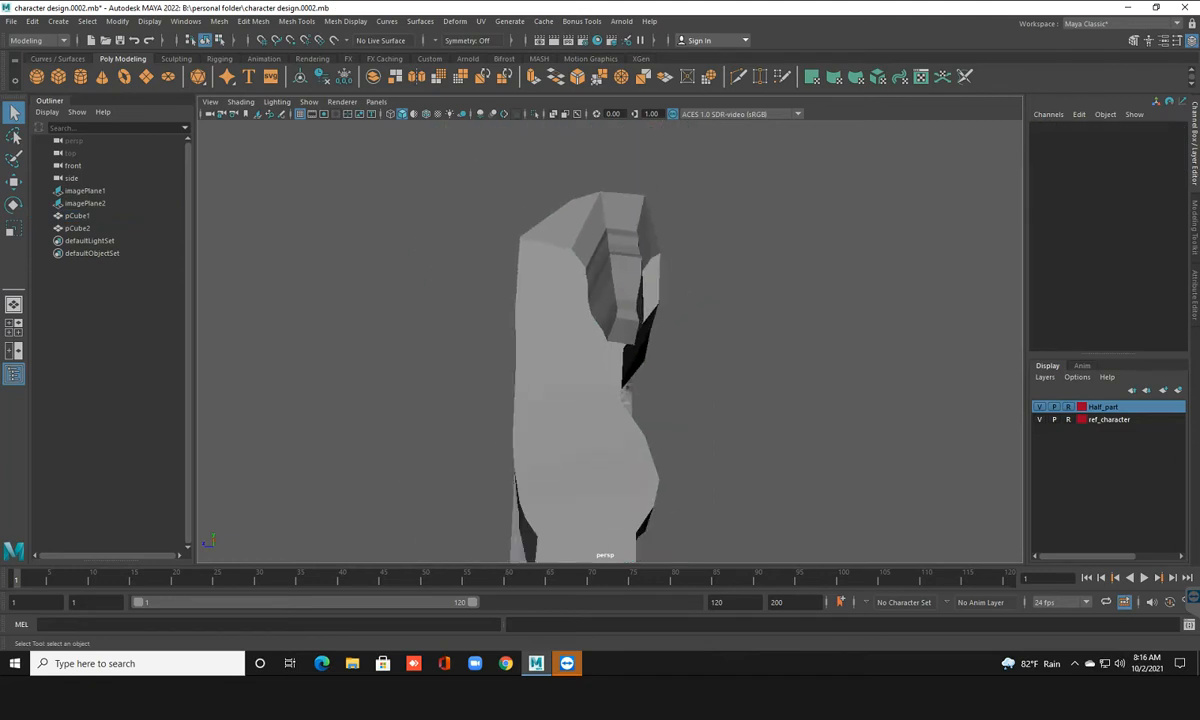
pyautogui.scroll(3, 610, 341)
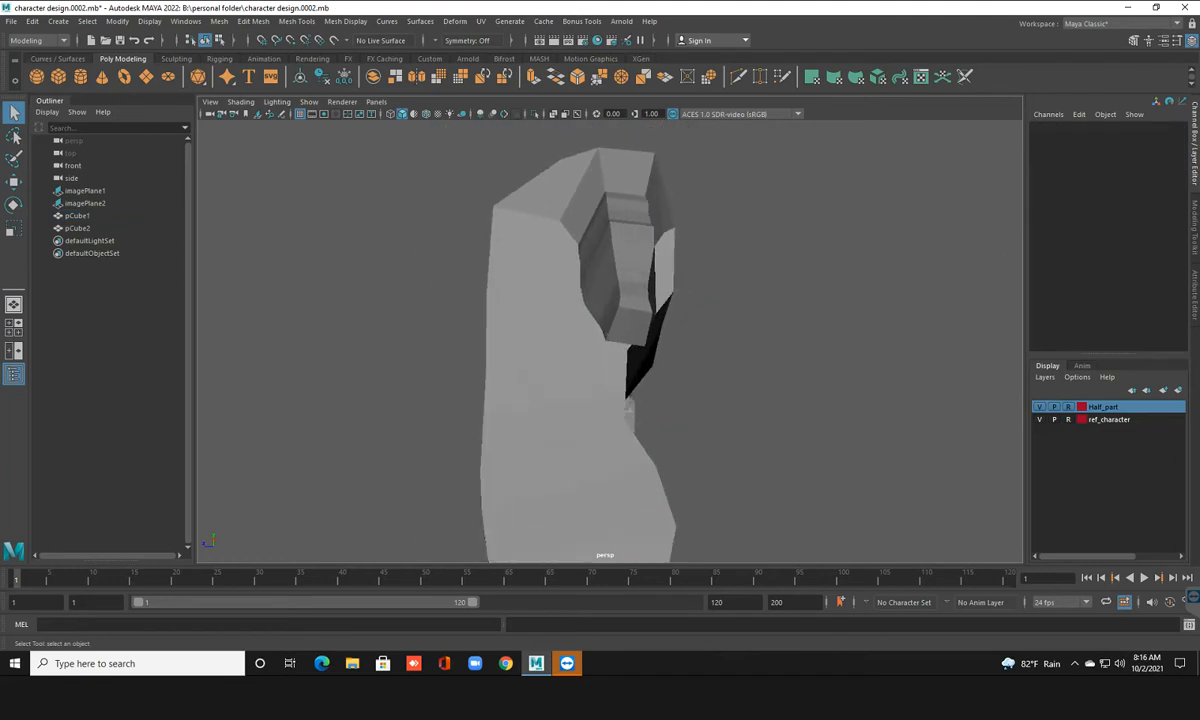
pyautogui.keyDown('alt'); pyautogui.moveTo(610, 341); pyautogui.dragTo(706, 233); pyautogui.keyUp('alt')
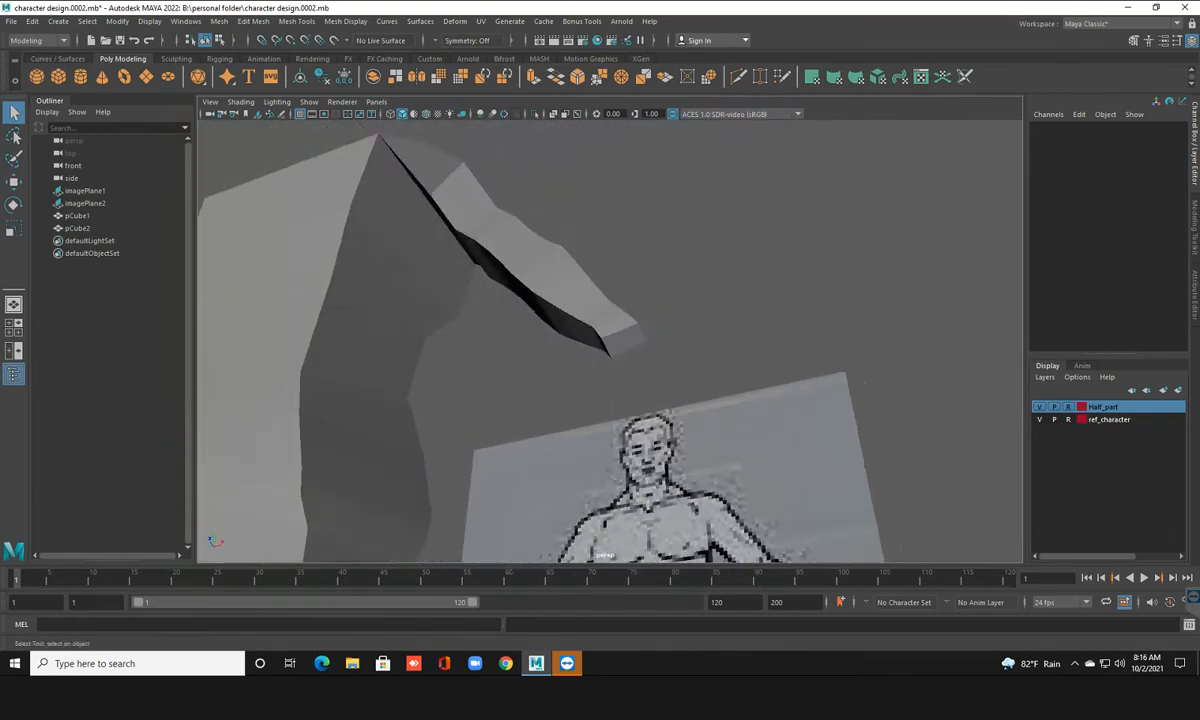
pyautogui.scroll(-3, 706, 233)
pyautogui.keyDown('alt'); pyautogui.moveTo(620, 320); pyautogui.dragTo(637, 325); pyautogui.keyUp('alt')
pyautogui.keyDown('alt'); pyautogui.moveTo(637, 325); pyautogui.dragTo(813, 310, button='middle'); pyautogui.keyUp('alt')
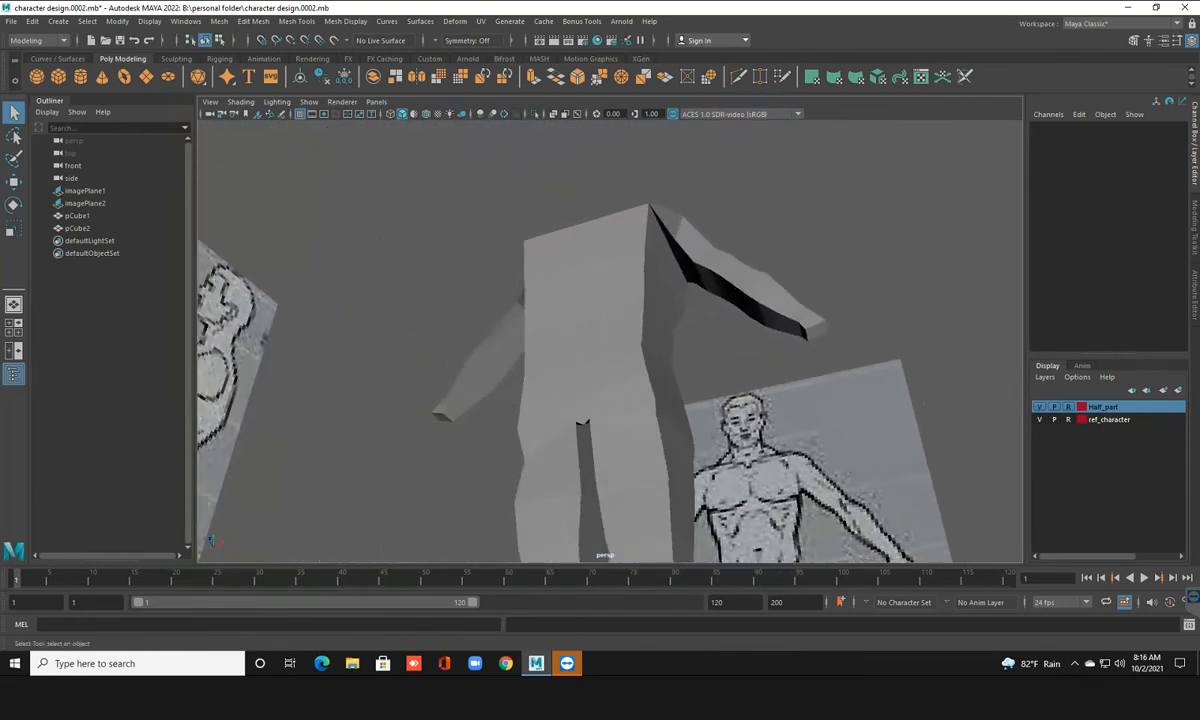
pyautogui.scroll(-3, 813, 310)
pyautogui.keyDown('alt'); pyautogui.moveTo(650, 290); pyautogui.dragTo(658, 388); pyautogui.keyUp('alt')
# Turn on smooth mesh preview for the half-body mesh pCube1 and deselect it
pyautogui.click(622, 290)
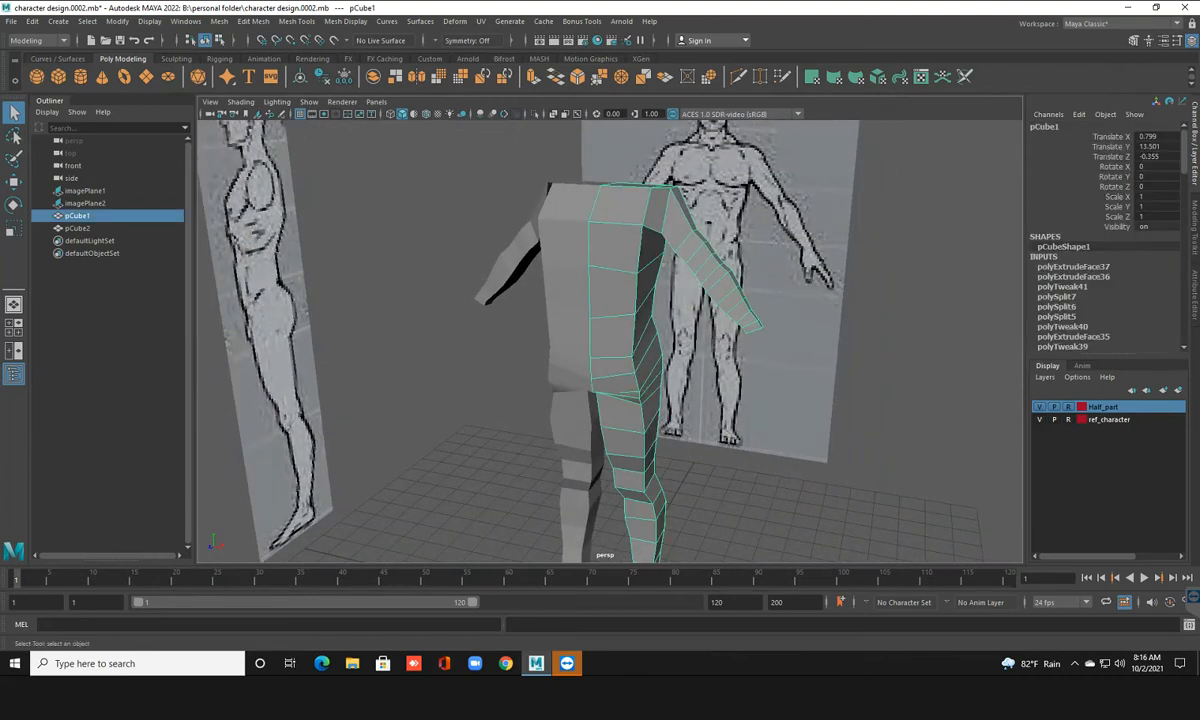
pyautogui.press('3')
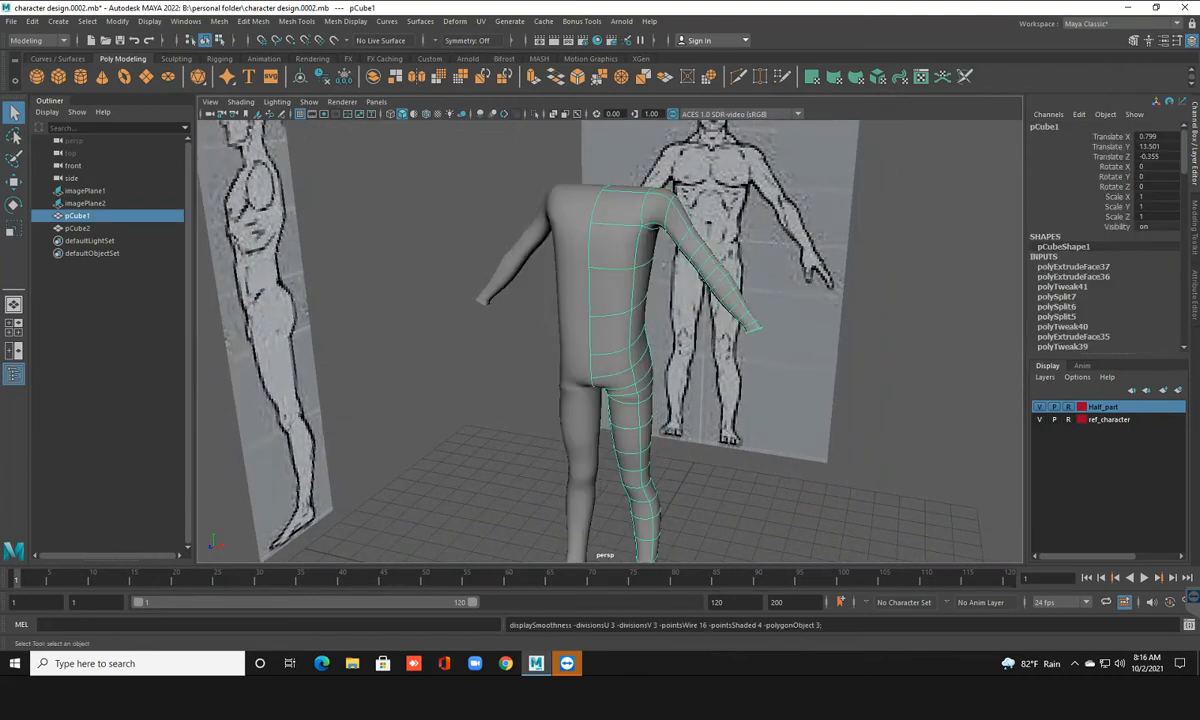
pyautogui.click(880, 330)
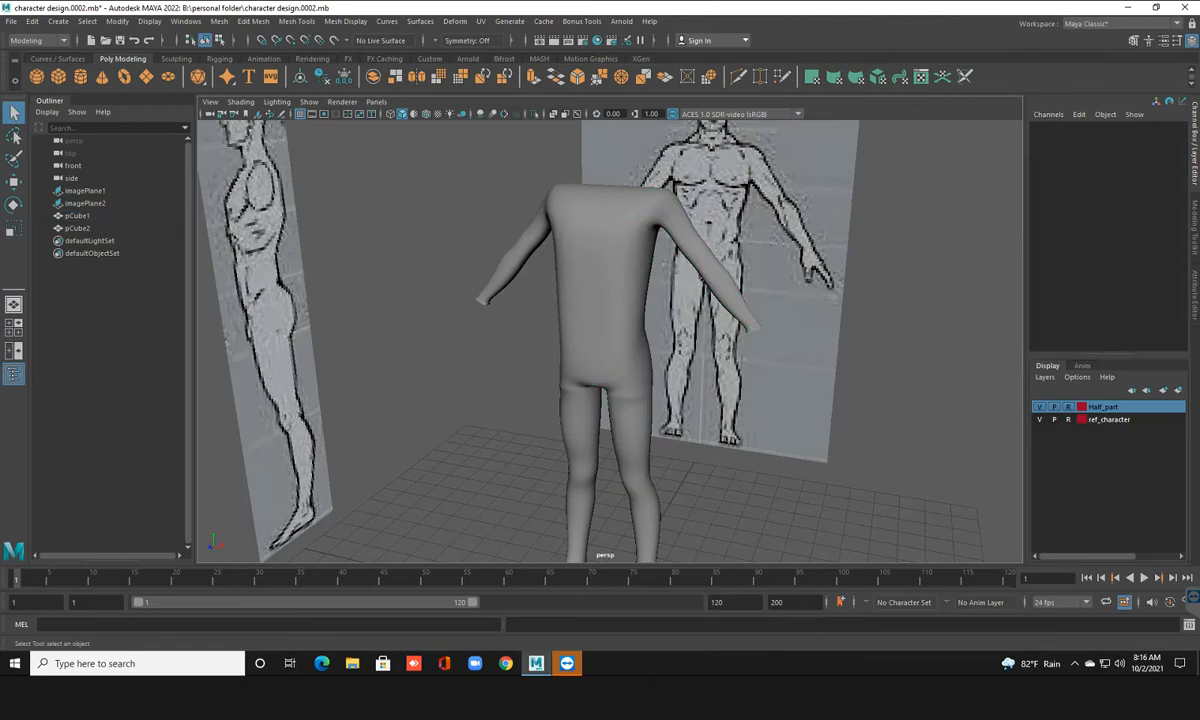
# Examine the smoothed body's torso, hips and arms from several angles alongside the reference images
pyautogui.scroll(5, 610, 341)
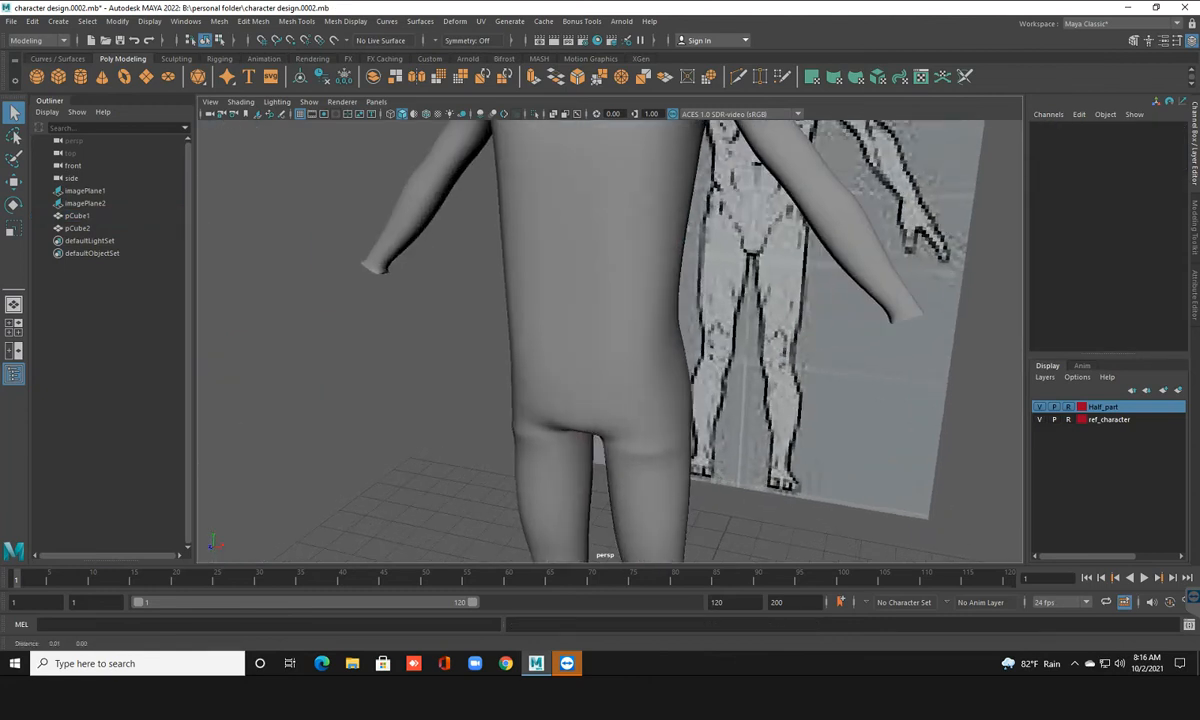
pyautogui.keyDown('alt'); pyautogui.moveTo(620, 390); pyautogui.dragTo(585, 300, button='middle'); pyautogui.keyUp('alt')
pyautogui.keyDown('alt'); pyautogui.moveTo(600, 350); pyautogui.dragTo(598, 276); pyautogui.keyUp('alt')
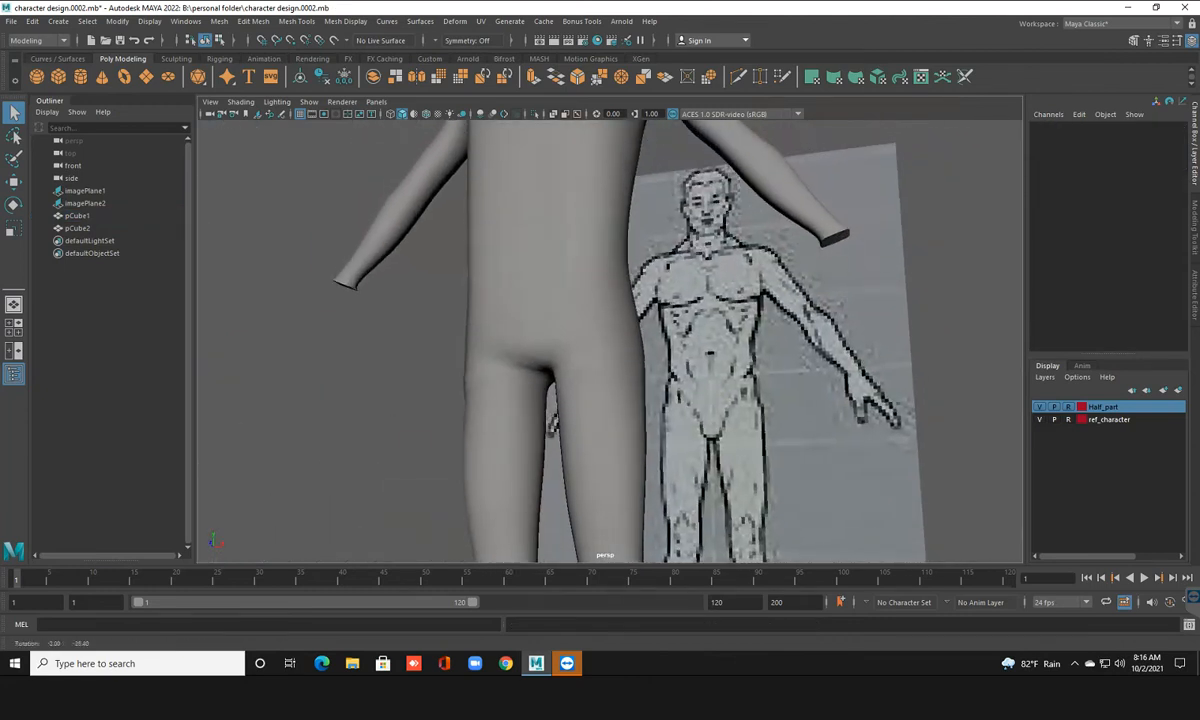
pyautogui.scroll(-5, 610, 341)
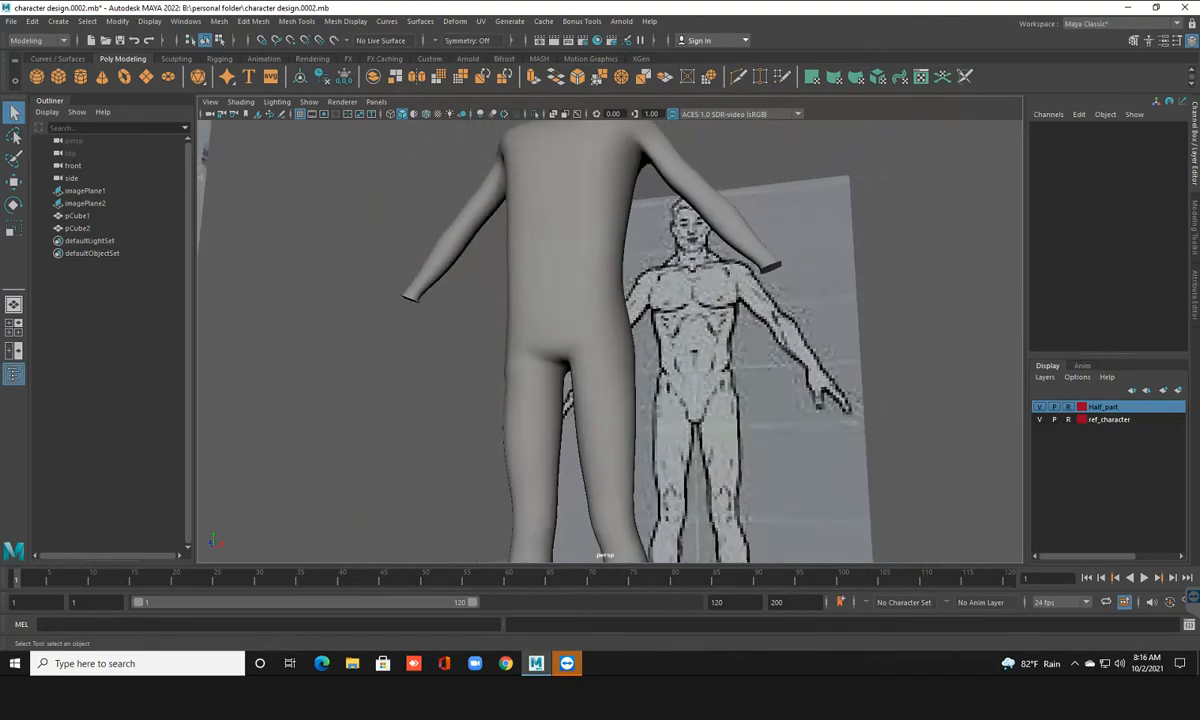
pyautogui.keyDown('alt'); pyautogui.moveTo(640, 310); pyautogui.dragTo(325, 334); pyautogui.keyUp('alt')
pyautogui.moveTo(568, 166)
pyautogui.keyDown('alt'); pyautogui.mouseDown()
pyautogui.moveTo(345, 150)
pyautogui.moveTo(590, 162)
pyautogui.mouseUp(); pyautogui.keyUp('alt')
pyautogui.keyDown('alt'); pyautogui.moveTo(480, 270); pyautogui.dragTo(795, 302); pyautogui.keyUp('alt')
pyautogui.keyDown('alt'); pyautogui.moveTo(560, 290); pyautogui.dragTo(750, 398); pyautogui.keyUp('alt')
pyautogui.click(400, 400)
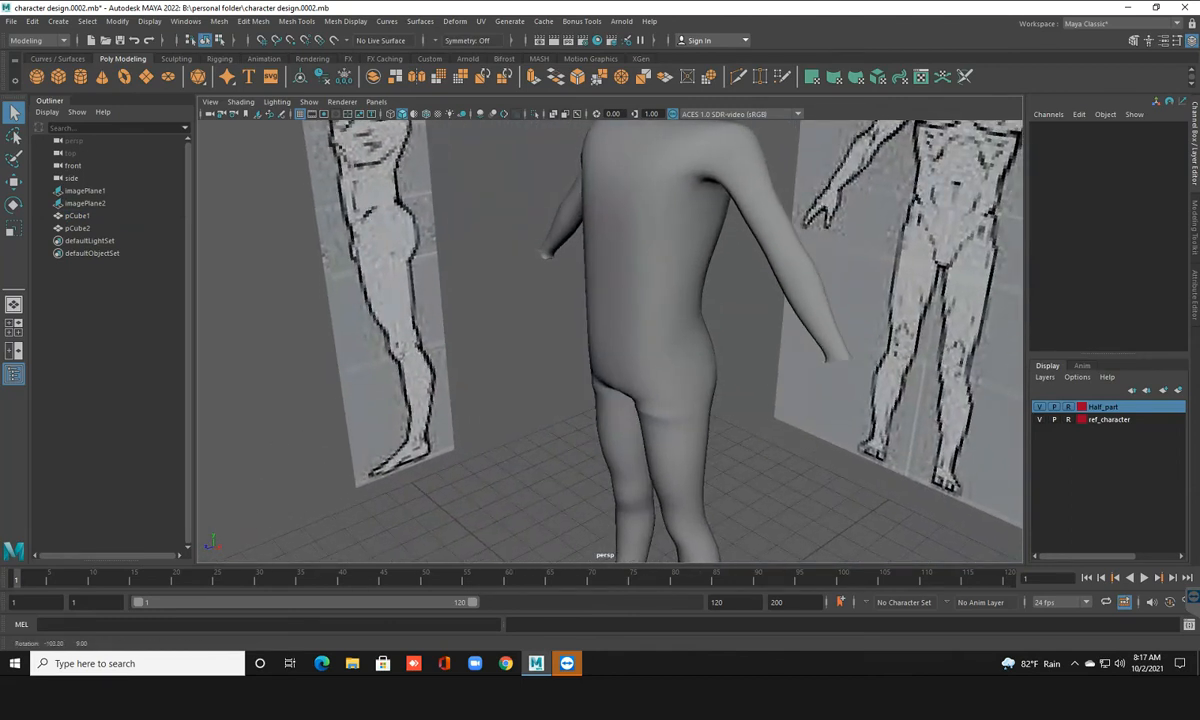
pyautogui.scroll(2, 700, 398)
pyautogui.keyDown('alt'); pyautogui.moveTo(700, 398); pyautogui.dragTo(608, 390, button='middle'); pyautogui.keyUp('alt')
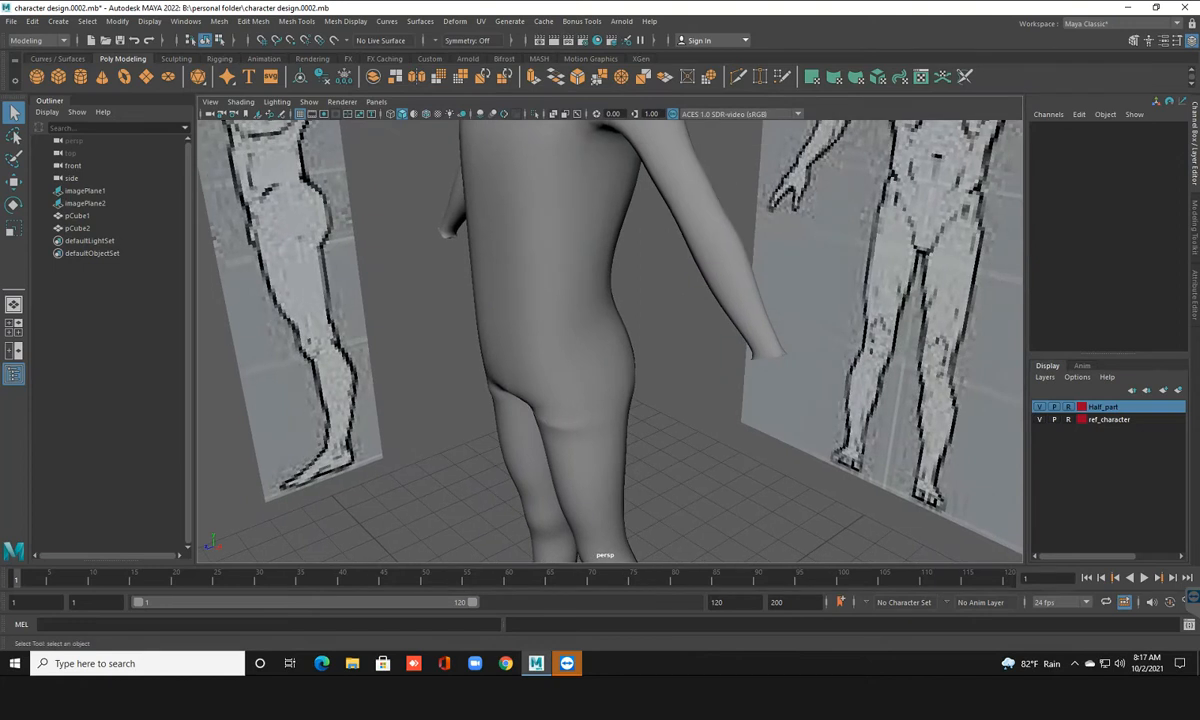
pyautogui.moveTo(492, 204); pyautogui.dragTo(531, 373)
pyautogui.keyDown('alt'); pyautogui.moveTo(620, 380); pyautogui.dragTo(580, 380); pyautogui.keyUp('alt')
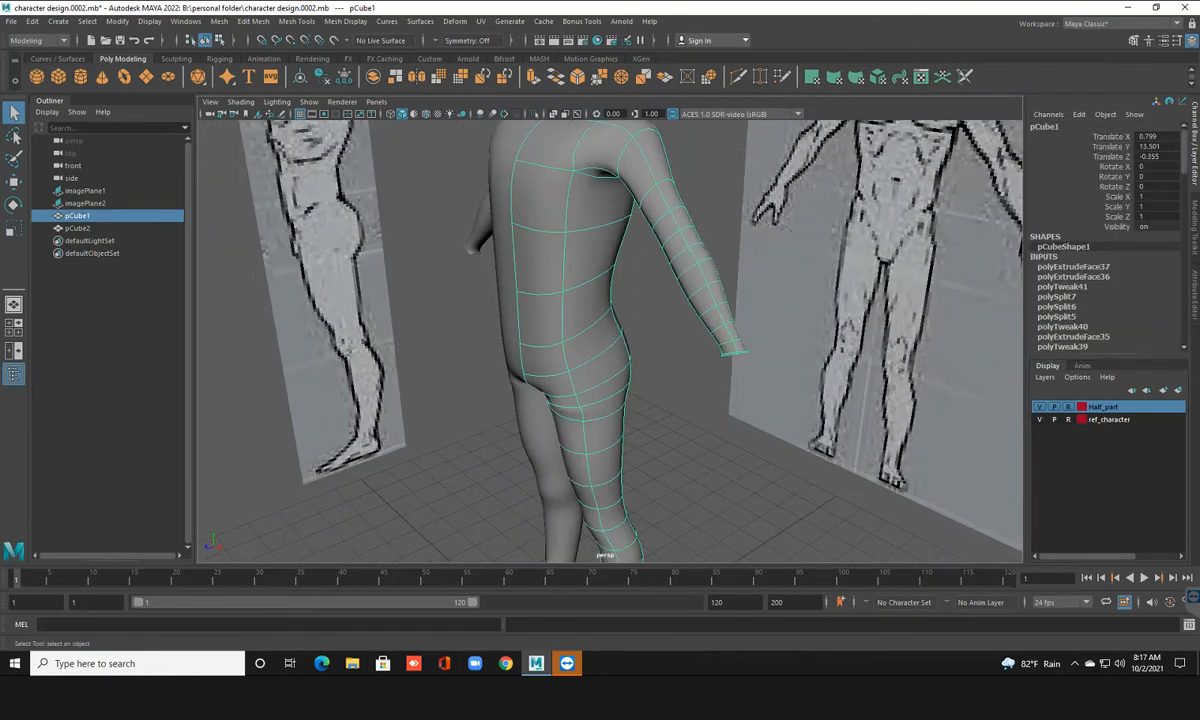
pyautogui.click(682, 392)
pyautogui.scroll(-5, 610, 340)
pyautogui.keyDown('alt'); pyautogui.moveTo(610, 380); pyautogui.dragTo(744, 397); pyautogui.keyUp('alt')
pyautogui.scroll(2, 610, 340)
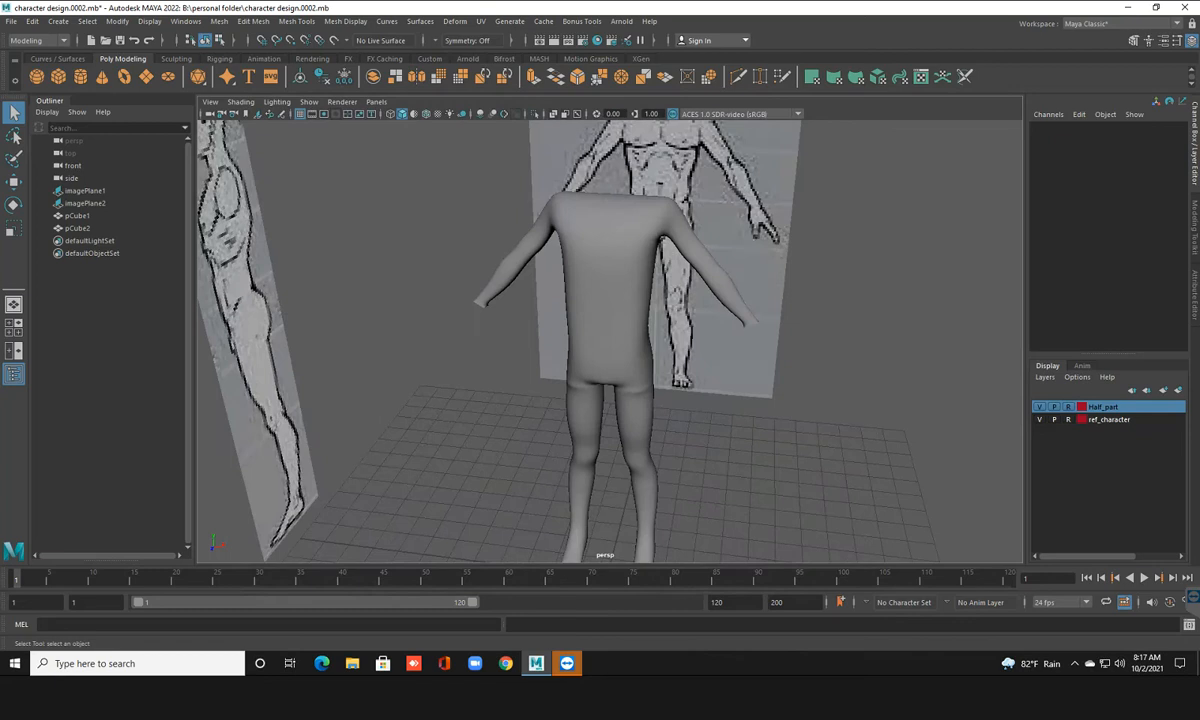
# Examine the smoothed lower legs, feet and toes up close
pyautogui.keyDown('alt'); pyautogui.moveTo(610, 400); pyautogui.dragTo(568, 215, button='middle'); pyautogui.keyUp('alt')
pyautogui.scroll(5, 610, 340)
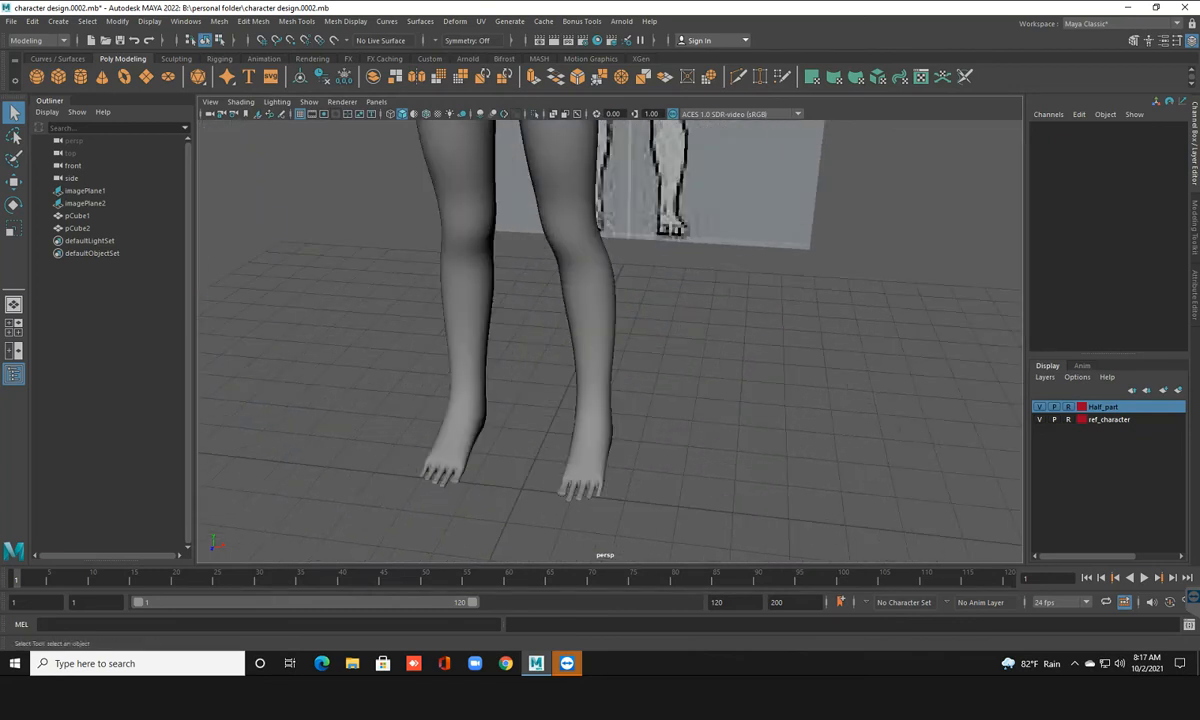
pyautogui.keyDown('alt'); pyautogui.moveTo(610, 340); pyautogui.dragTo(608, 338, button='middle'); pyautogui.keyUp('alt')
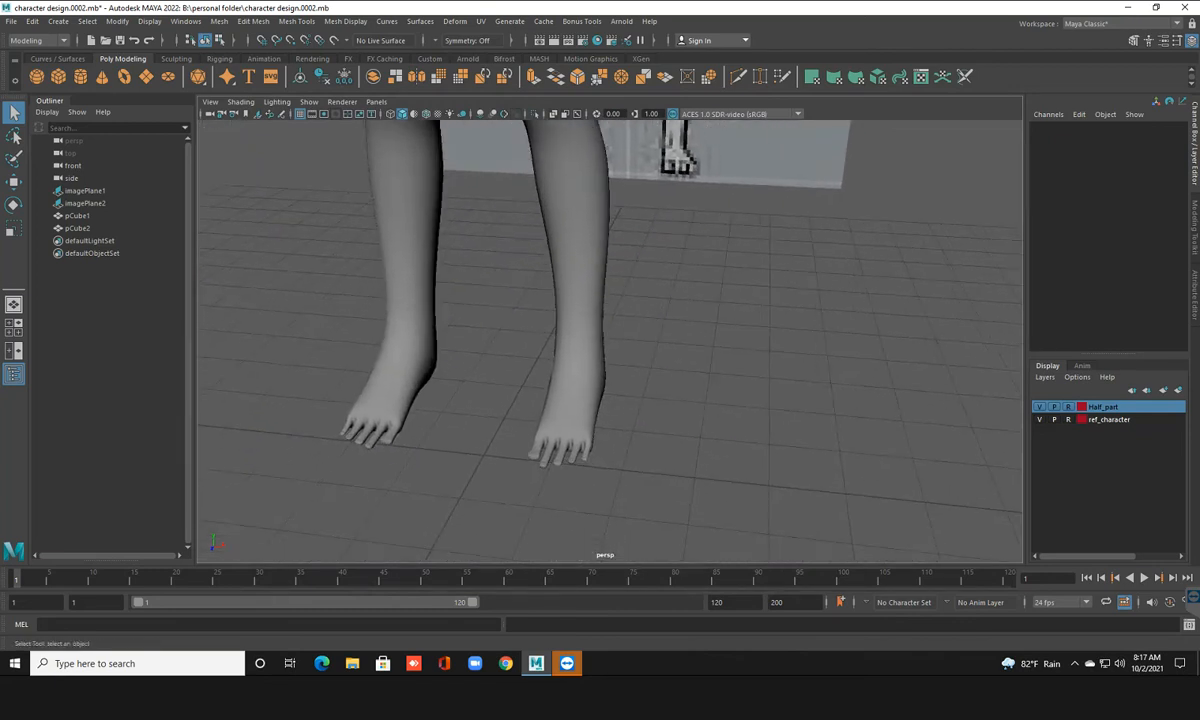
pyautogui.scroll(4, 610, 340)
pyautogui.keyDown('alt'); pyautogui.moveTo(610, 340); pyautogui.dragTo(645, 230, button='middle'); pyautogui.keyUp('alt')
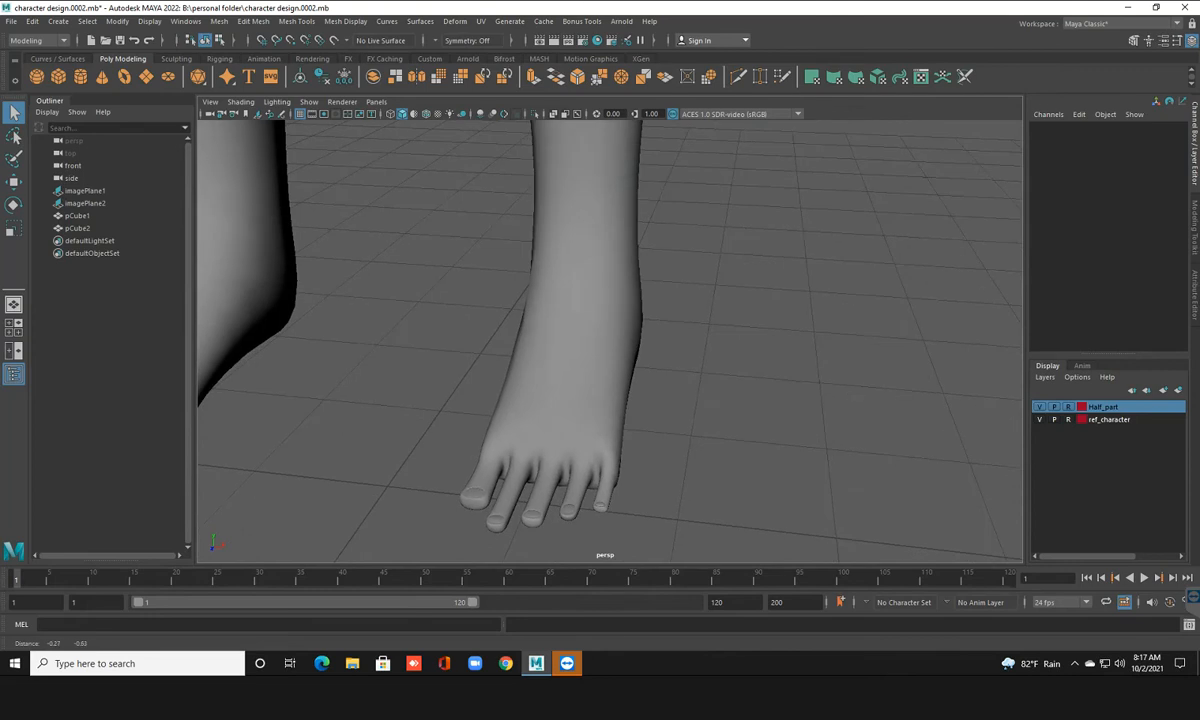
pyautogui.scroll(3, 610, 340)
pyautogui.keyDown('alt'); pyautogui.moveTo(610, 340); pyautogui.dragTo(662, 227, button='middle'); pyautogui.keyUp('alt')
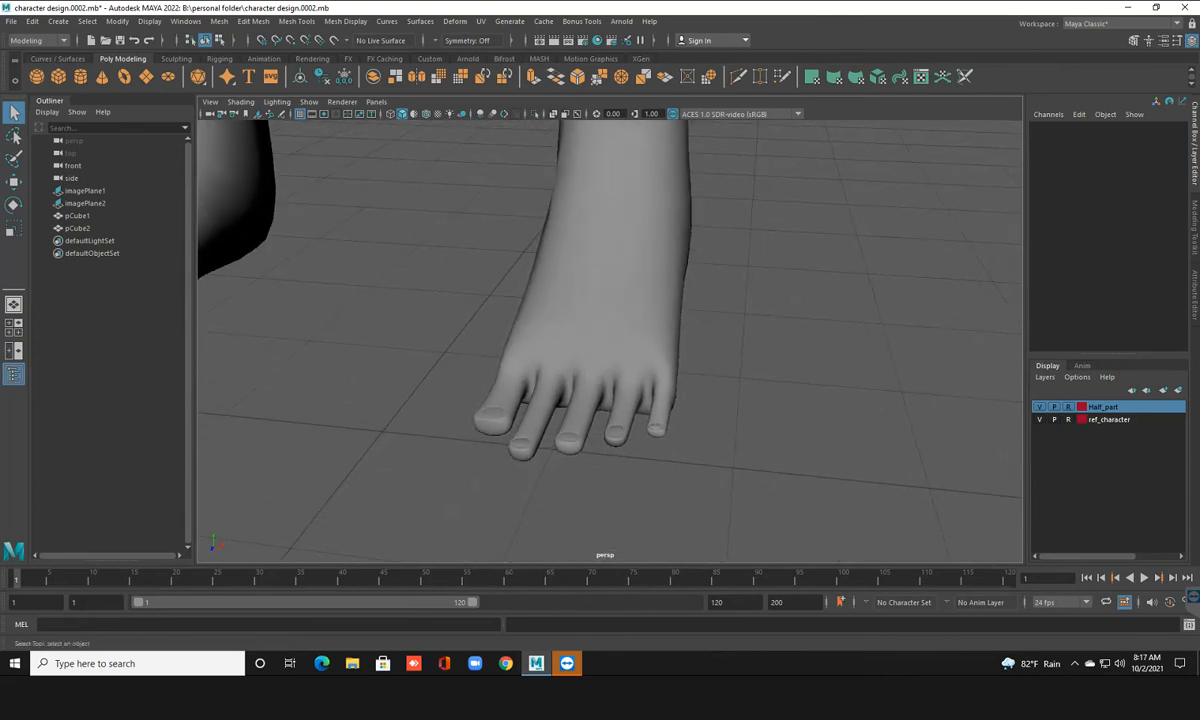
pyautogui.scroll(2, 610, 340)
pyautogui.keyDown('alt'); pyautogui.moveTo(610, 340); pyautogui.dragTo(618, 277, button='middle'); pyautogui.keyUp('alt')
pyautogui.keyDown('alt'); pyautogui.moveTo(610, 320); pyautogui.dragTo(622, 391); pyautogui.keyUp('alt')
pyautogui.keyDown('alt'); pyautogui.moveTo(576, 295); pyautogui.dragTo(595, 265); pyautogui.keyUp('alt')
pyautogui.keyDown('alt'); pyautogui.moveTo(640, 360); pyautogui.dragTo(490, 286, button='middle'); pyautogui.keyUp('alt')
pyautogui.scroll(-5, 610, 340)
pyautogui.scroll(-5, 610, 340)
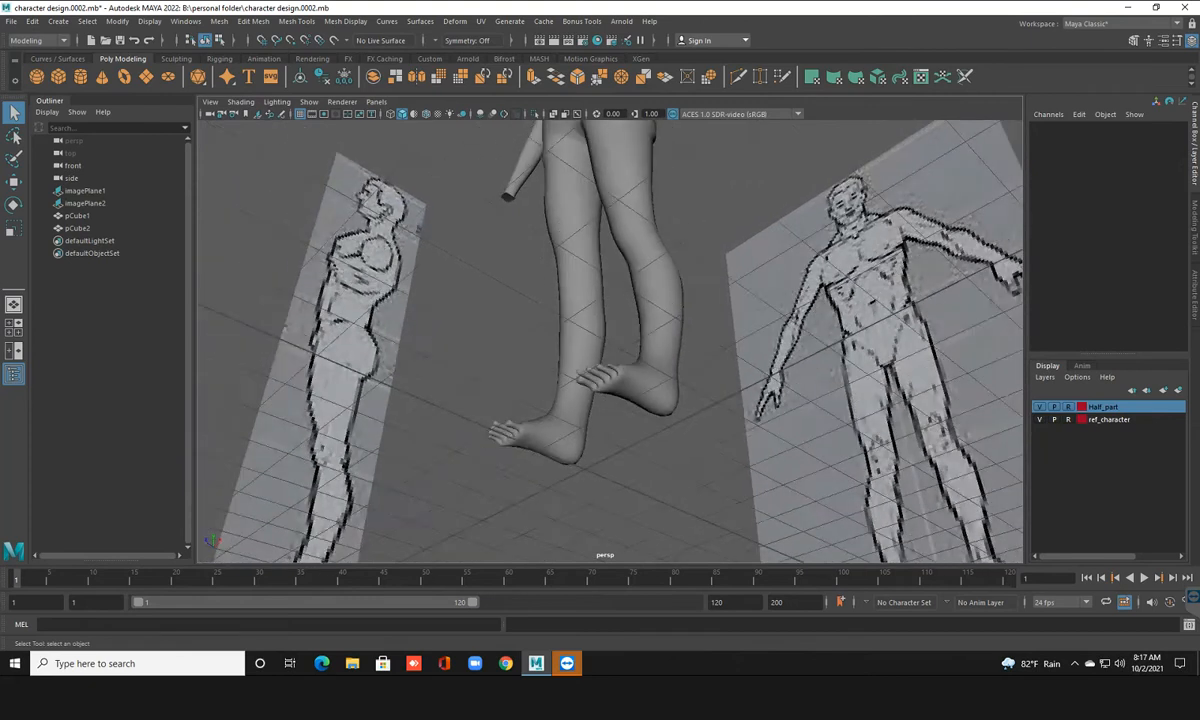
# Examine the smoothed upper body, including the shoulders, armpits and arms, from the front and side
pyautogui.keyDown('alt'); pyautogui.moveTo(608, 270); pyautogui.dragTo(597, 394, button='middle'); pyautogui.keyUp('alt')
pyautogui.keyDown('alt'); pyautogui.moveTo(597, 394); pyautogui.dragTo(600, 522); pyautogui.keyUp('alt')
pyautogui.keyDown('alt'); pyautogui.moveTo(605, 330); pyautogui.dragTo(617, 470, button='middle'); pyautogui.keyUp('alt')
pyautogui.keyDown('alt'); pyautogui.moveTo(600, 430); pyautogui.dragTo(770, 399); pyautogui.keyUp('alt')
pyautogui.scroll(5, 610, 340)
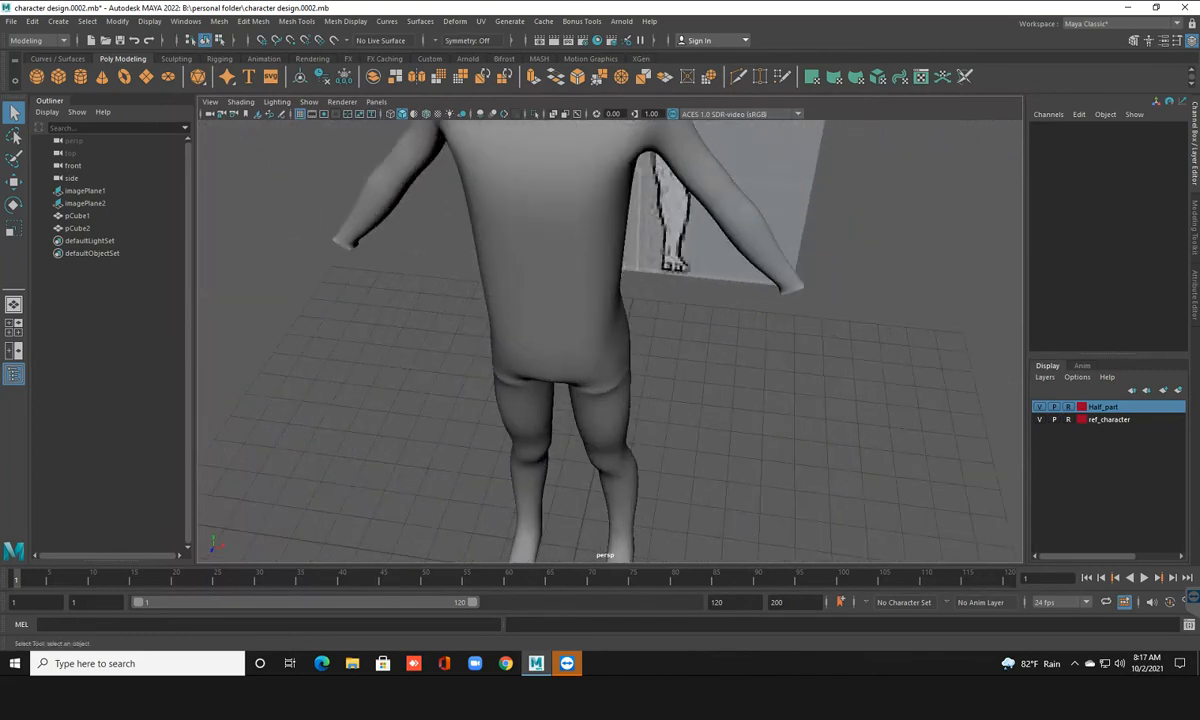
pyautogui.keyDown('alt'); pyautogui.moveTo(610, 340); pyautogui.dragTo(602, 415, button='middle'); pyautogui.keyUp('alt')
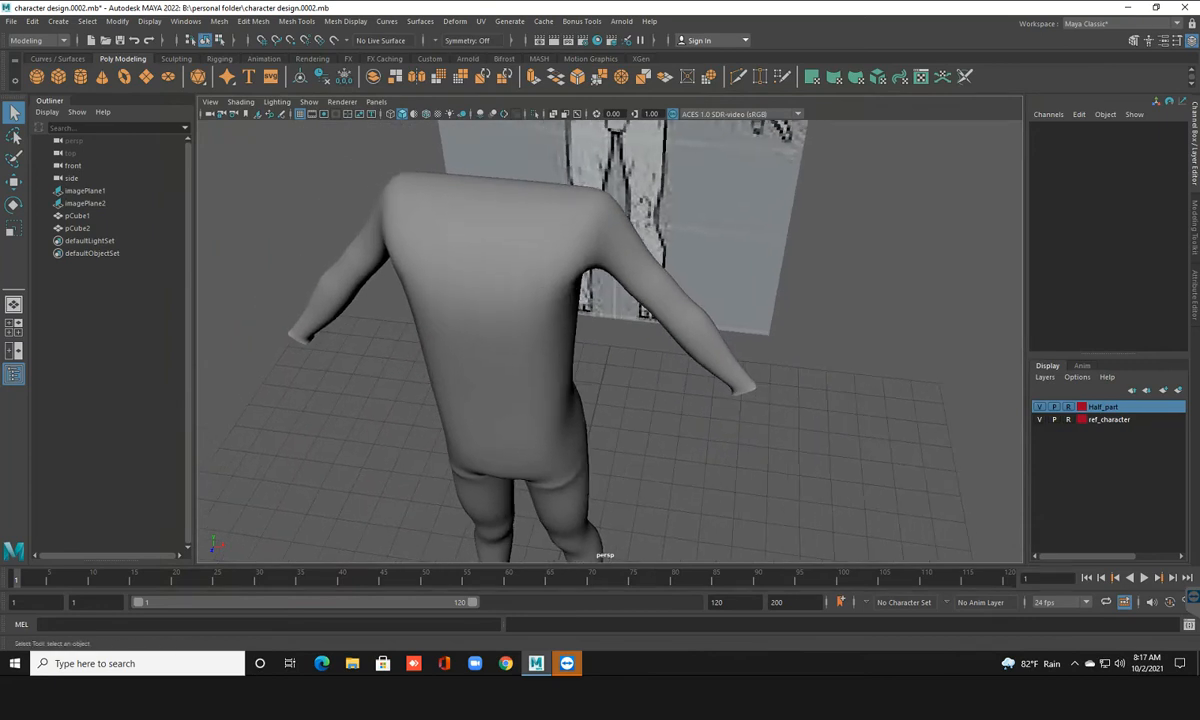
pyautogui.scroll(5, 610, 340)
pyautogui.keyDown('alt'); pyautogui.moveTo(610, 340); pyautogui.dragTo(560, 260); pyautogui.keyUp('alt')
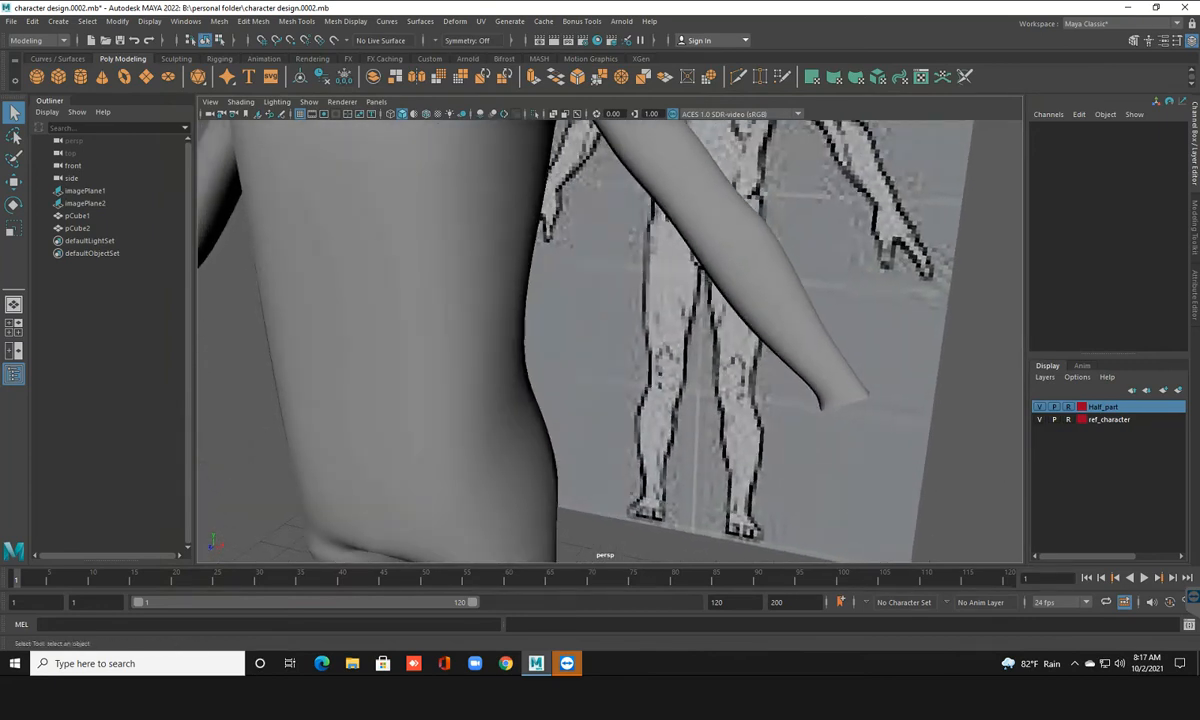
pyautogui.keyDown('alt'); pyautogui.moveTo(560, 260); pyautogui.dragTo(838, 332); pyautogui.keyUp('alt')
pyautogui.scroll(-5, 432, 296)
pyautogui.scroll(-6, 530, 296)
pyautogui.scroll(8, 793, 330)
pyautogui.keyDown('alt'); pyautogui.moveTo(838, 332); pyautogui.dragTo(938, 328, button='middle'); pyautogui.keyUp('alt')
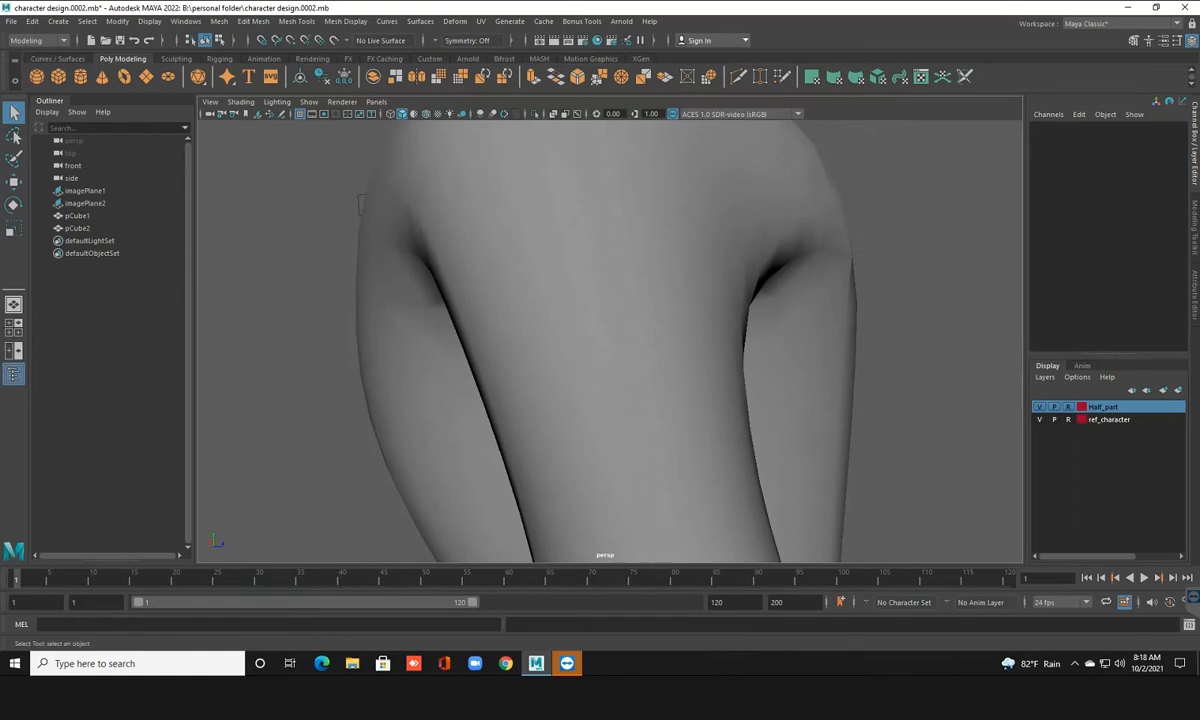
pyautogui.keyDown('alt'); pyautogui.moveTo(361, 205); pyautogui.dragTo(382, 256); pyautogui.keyUp('alt')
pyautogui.scroll(-7, 360, 266)
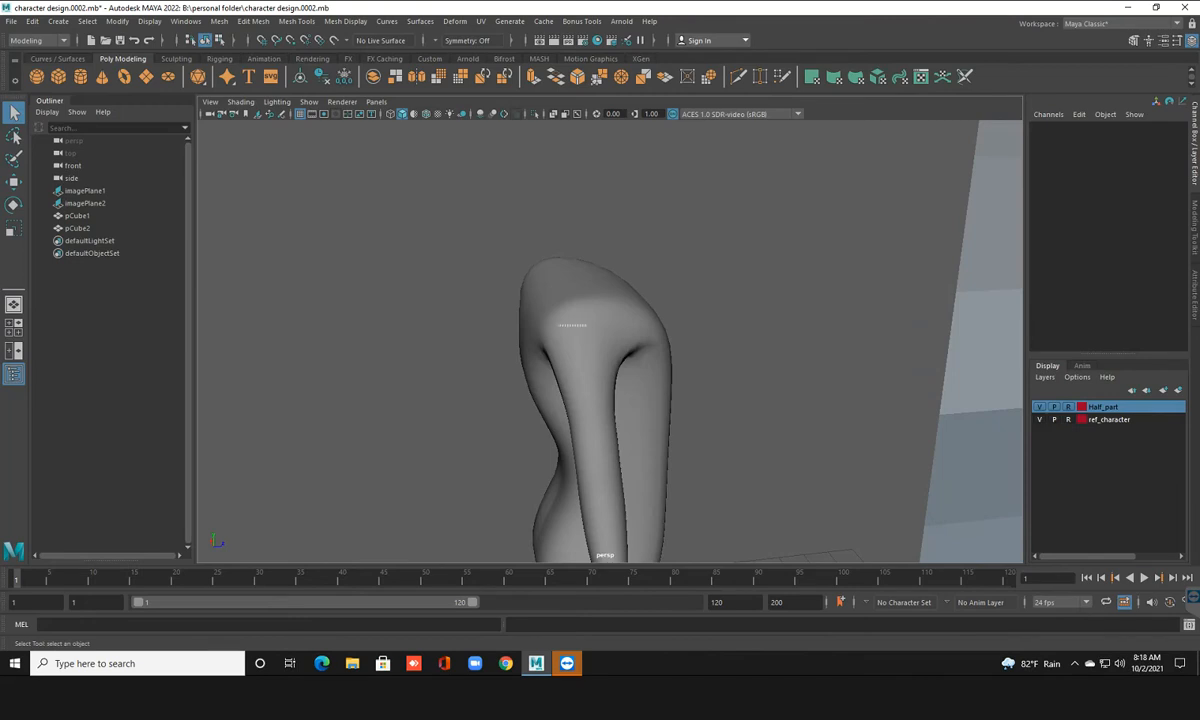
# Examine the smoothed shoulder, arm and full body alongside the reference images from the side and front
pyautogui.moveTo(558, 324); pyautogui.dragTo(597, 351)
pyautogui.scroll(-5, 597, 351)
pyautogui.click(532, 272)
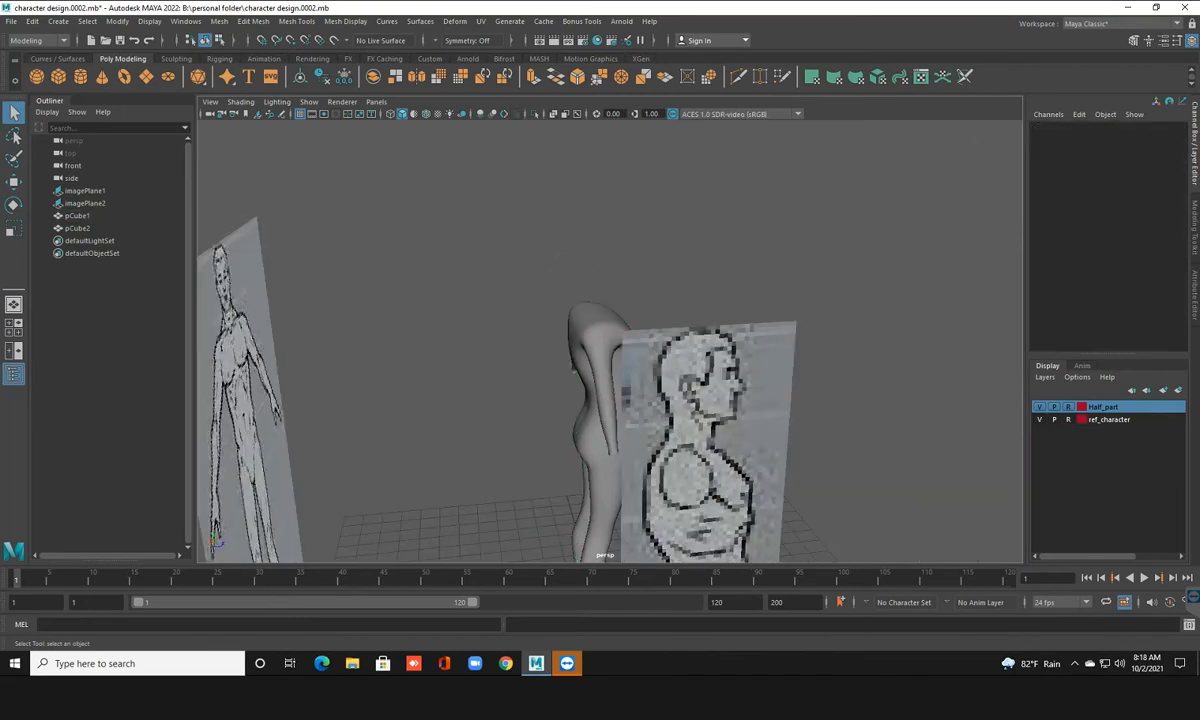
pyautogui.keyDown('alt'); pyautogui.moveTo(557, 256); pyautogui.dragTo(386, 262); pyautogui.keyUp('alt')
pyautogui.scroll(3, 600, 340)
pyautogui.keyDown('alt'); pyautogui.moveTo(560, 350); pyautogui.dragTo(602, 307, button='middle'); pyautogui.keyUp('alt')
pyautogui.scroll(-3, 605, 297)
pyautogui.scroll(-3, 605, 340)
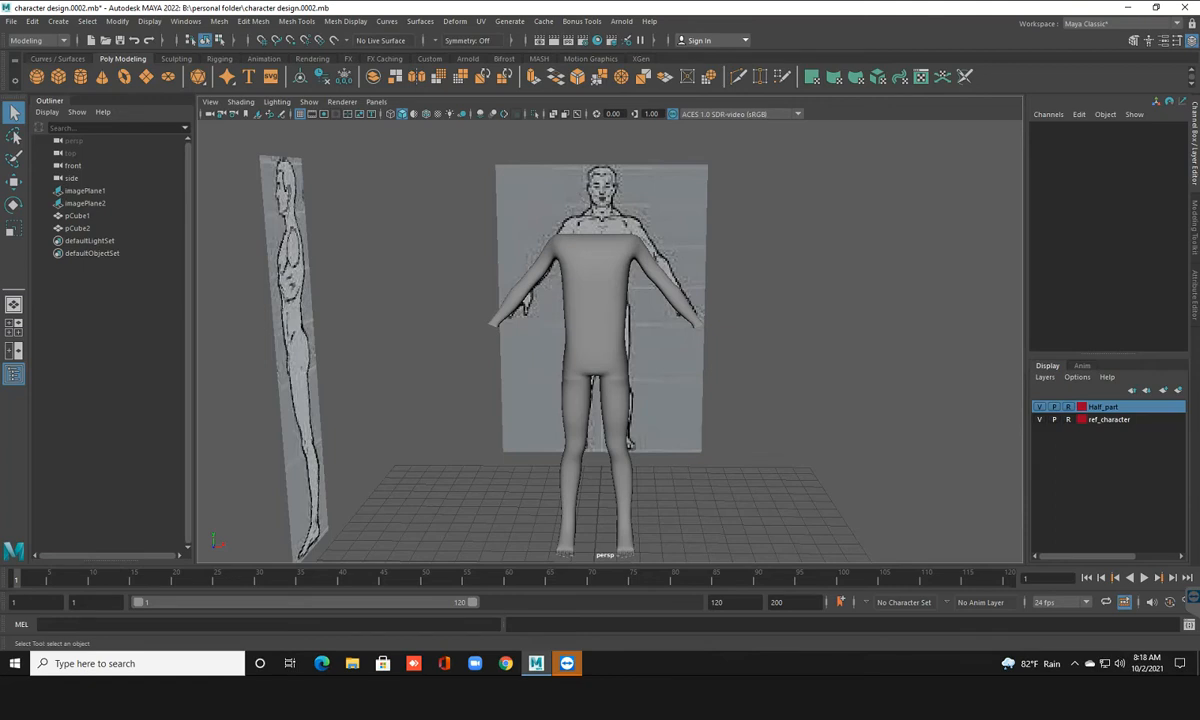
# Turn off smooth mesh preview for the half-body mesh pCube1, with its wrist end in close view
pyautogui.scroll(6, 610, 340)
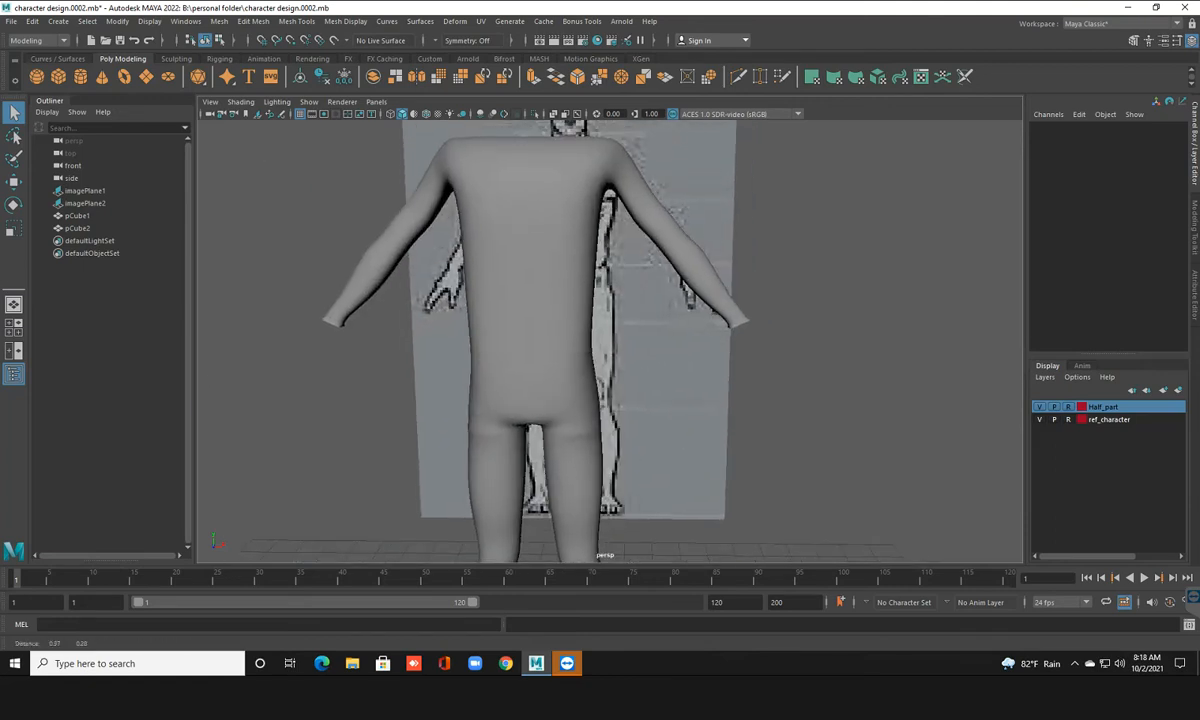
pyautogui.keyDown('alt'); pyautogui.moveTo(620, 320); pyautogui.dragTo(590, 365, button='middle'); pyautogui.keyUp('alt')
pyautogui.keyDown('alt'); pyautogui.moveTo(640, 350); pyautogui.dragTo(553, 335); pyautogui.keyUp('alt')
pyautogui.scroll(3, 610, 340)
pyautogui.keyDown('alt'); pyautogui.moveTo(620, 330); pyautogui.dragTo(470, 364, button='middle'); pyautogui.keyUp('alt')
pyautogui.scroll(3, 610, 340)
pyautogui.keyDown('alt'); pyautogui.moveTo(640, 350); pyautogui.dragTo(503, 291); pyautogui.keyUp('alt')
pyautogui.click(715, 290)
pyautogui.scroll(3, 610, 340)
pyautogui.keyDown('alt'); pyautogui.moveTo(640, 350); pyautogui.dragTo(550, 292); pyautogui.keyUp('alt')
pyautogui.press('1')
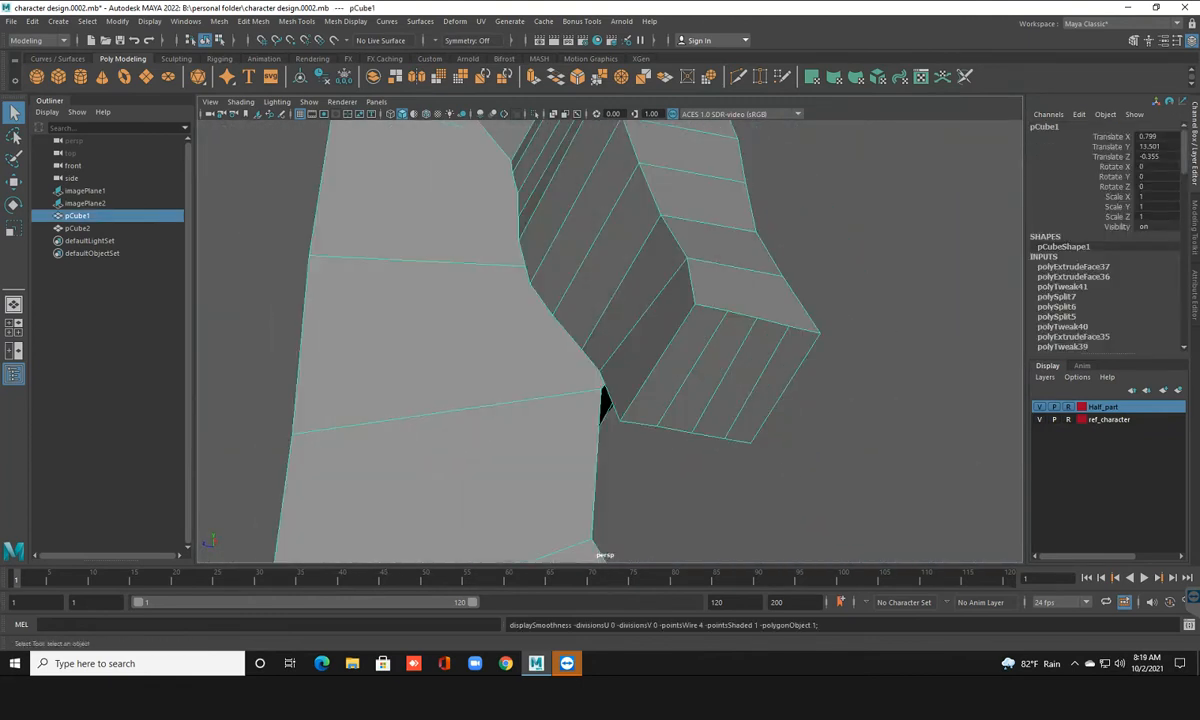
pyautogui.moveTo(656, 320); pyautogui.dragTo(661, 350, button='right')
pyautogui.click(675, 365)
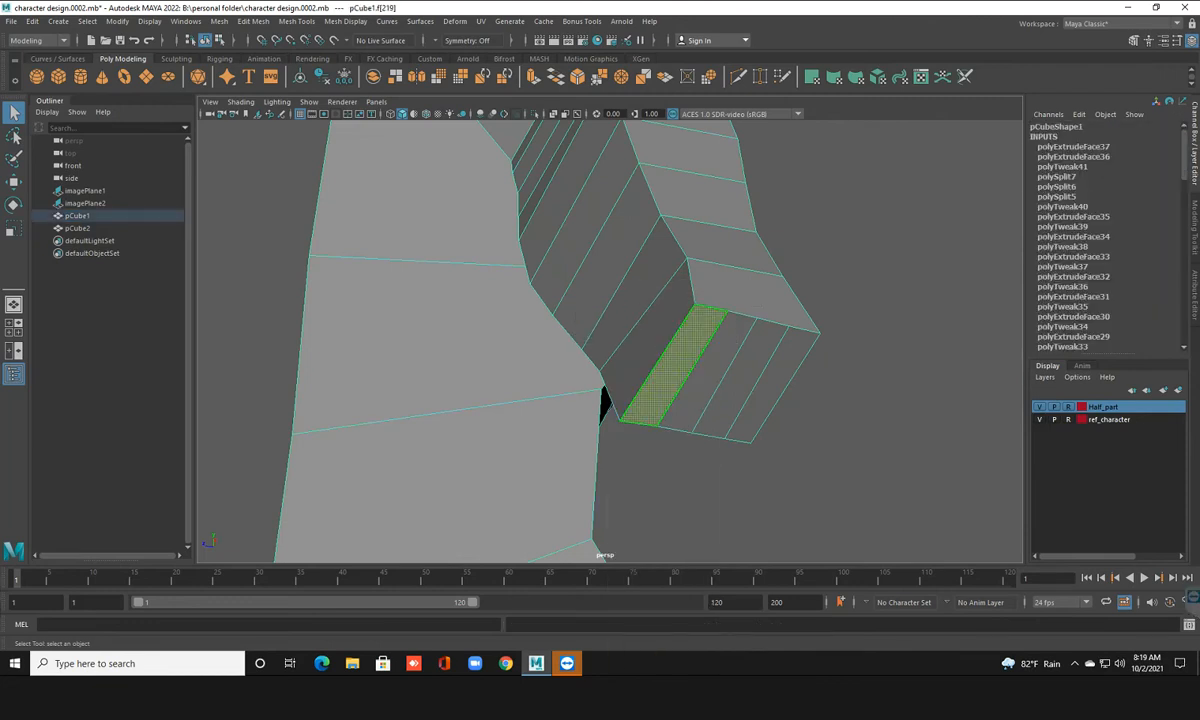
pyautogui.press('f')
pyautogui.press('F8')
pyautogui.scroll(-5, 610, 342)
pyautogui.keyDown('alt'); pyautogui.moveTo(610, 342); pyautogui.dragTo(705, 296); pyautogui.keyUp('alt')
pyautogui.scroll(-7, 536, 300)
pyautogui.keyDown('alt'); pyautogui.moveTo(536, 300); pyautogui.dragTo(521, 331); pyautogui.keyUp('alt')
# Compare the forearm's wrist end with the hand outline on the reference image in the front view
pyautogui.press('space')
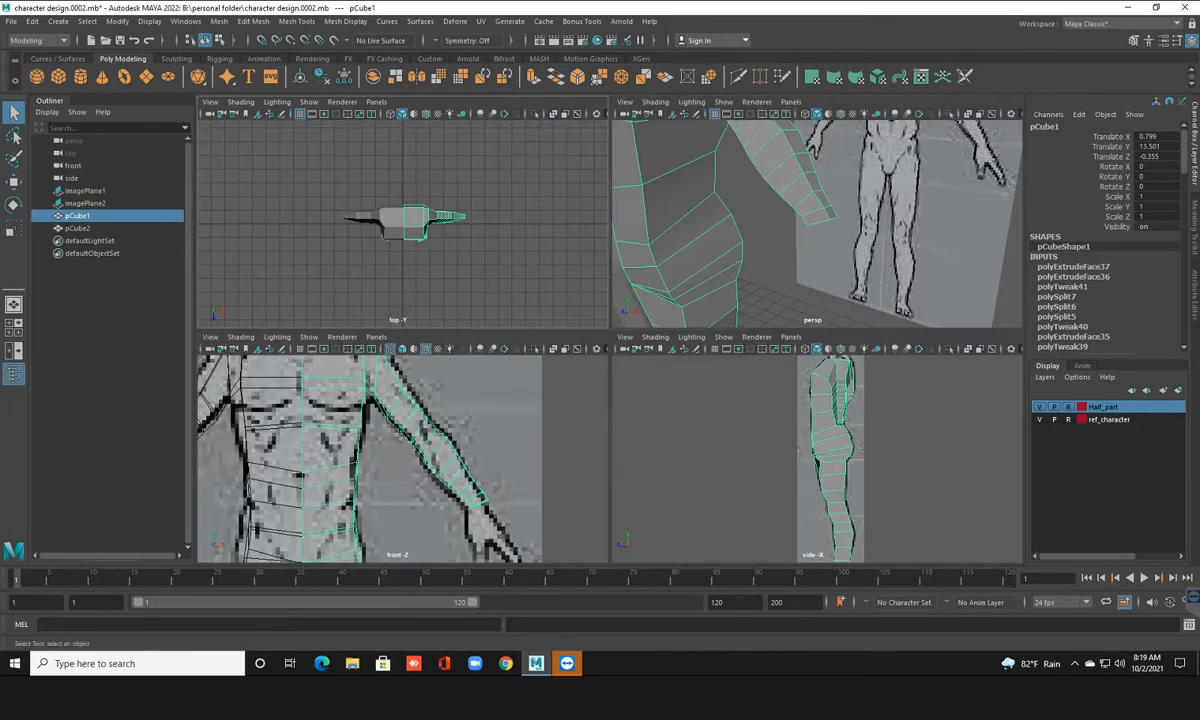
pyautogui.press('space')
pyautogui.scroll(3, 610, 341)
pyautogui.keyDown('alt'); pyautogui.moveTo(650, 370); pyautogui.dragTo(552, 311, button='middle'); pyautogui.keyUp('alt')
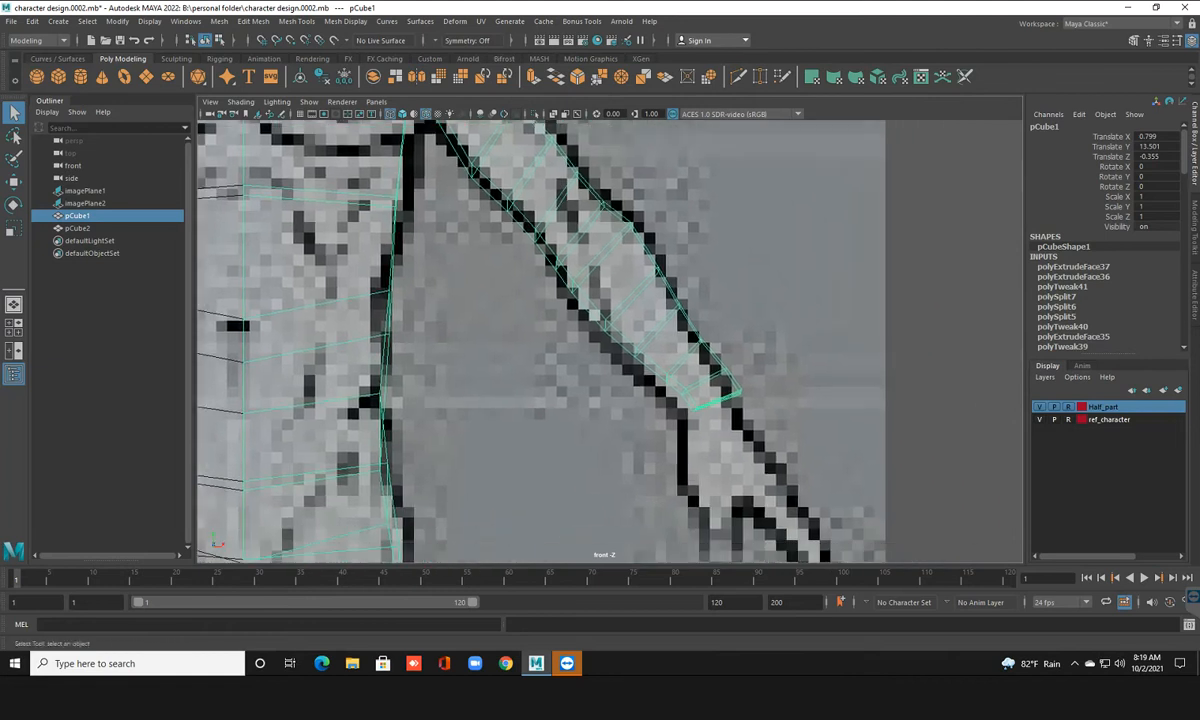
pyautogui.scroll(3, 610, 341)
pyautogui.keyDown('alt'); pyautogui.moveTo(650, 370); pyautogui.dragTo(585, 318, button='middle'); pyautogui.keyUp('alt')
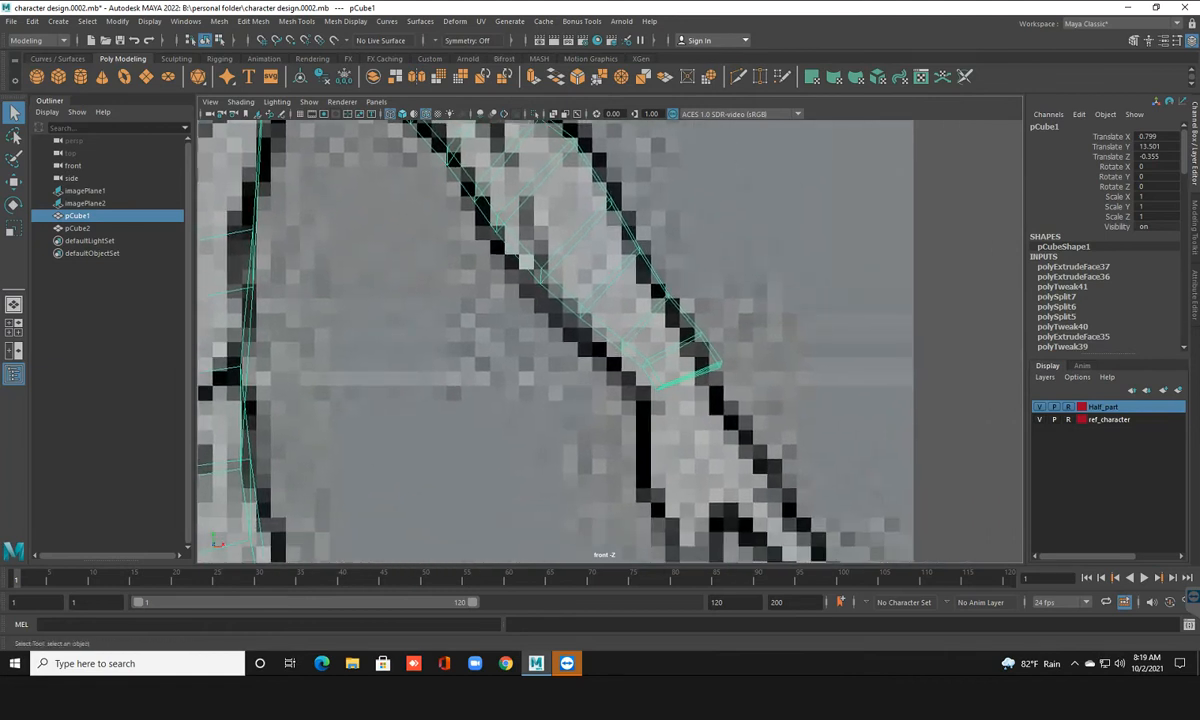
pyautogui.scroll(3, 610, 341)
pyautogui.keyDown('alt'); pyautogui.moveTo(650, 370); pyautogui.dragTo(634, 362, button='middle'); pyautogui.keyUp('alt')
pyautogui.press('space')
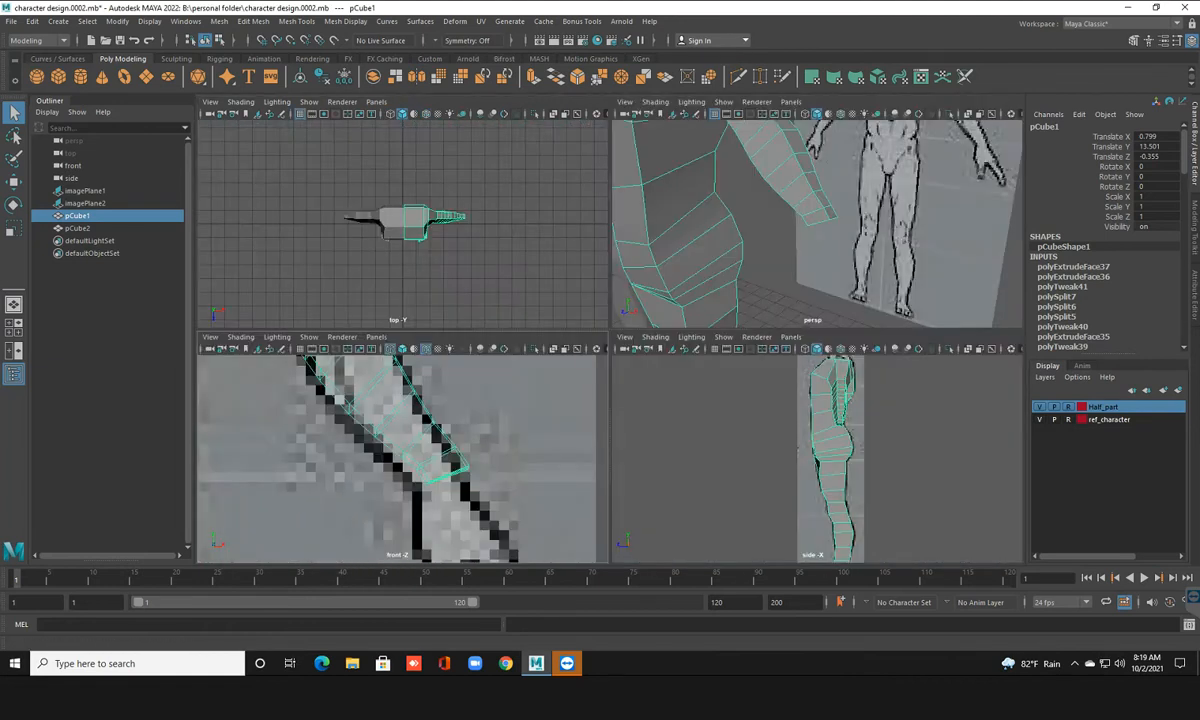
# Extrude the front face of the forearm's last segment at the wrist and scale it inward as an inset
pyautogui.press('space')
pyautogui.scroll(5, 610, 340)
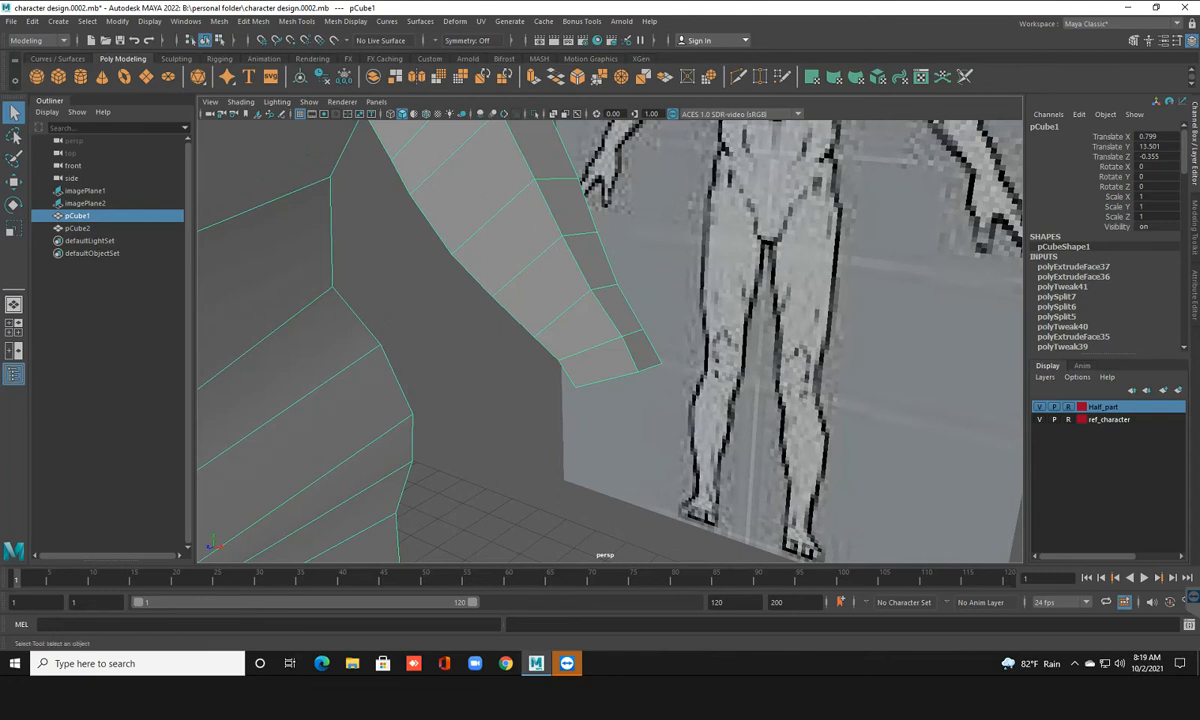
pyautogui.press('F11')
pyautogui.scroll(2, 610, 341)
pyautogui.keyDown('alt'); pyautogui.moveTo(600, 370); pyautogui.dragTo(615, 362); pyautogui.keyUp('alt')
pyautogui.click(597, 372)
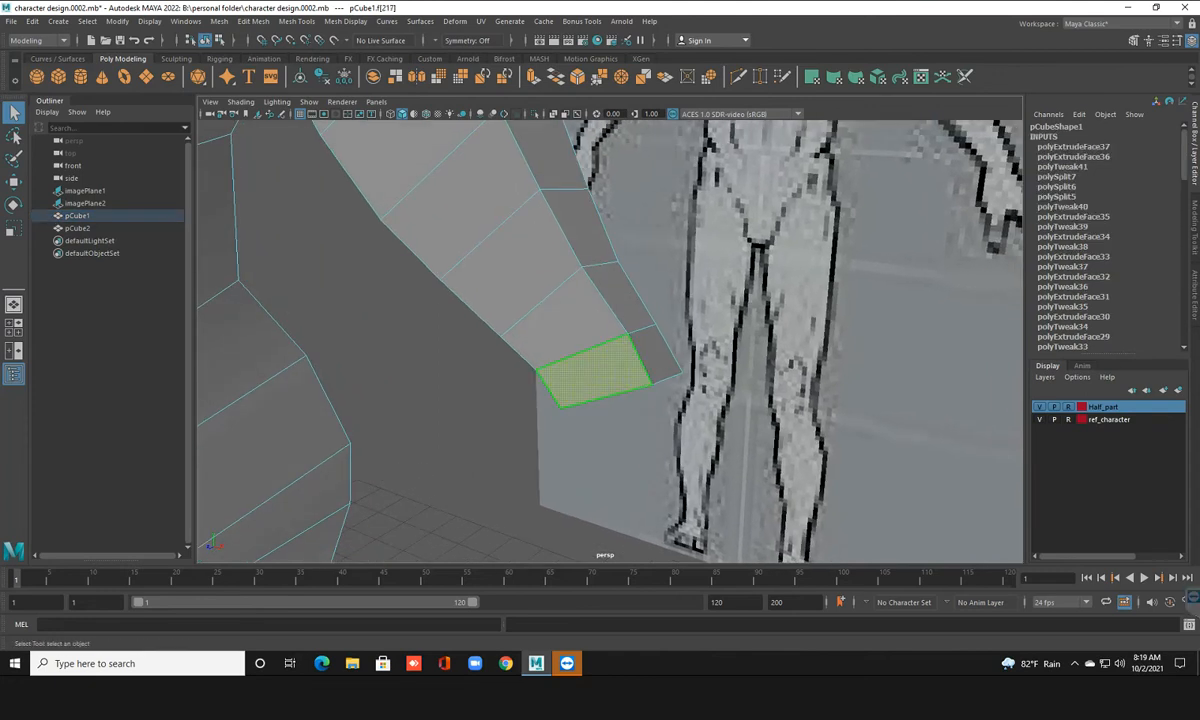
pyautogui.press('r')
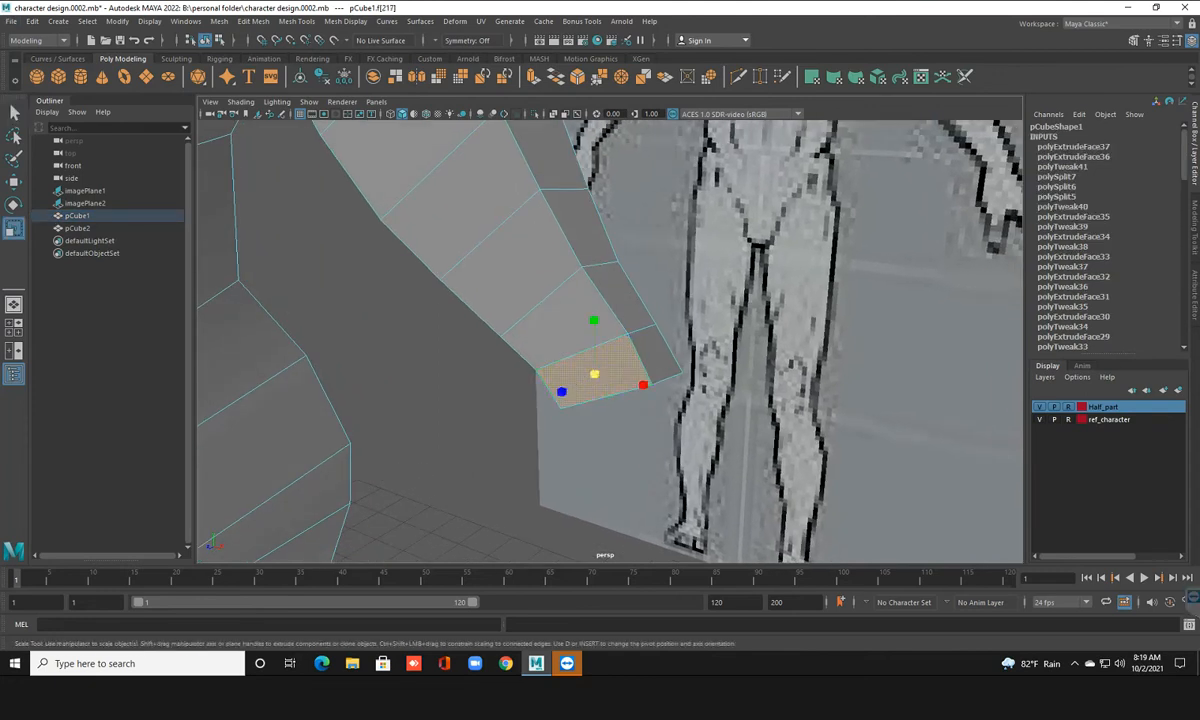
pyautogui.hotkey('ctrl', 'e')
pyautogui.moveTo(594, 374); pyautogui.dragTo(522, 355)
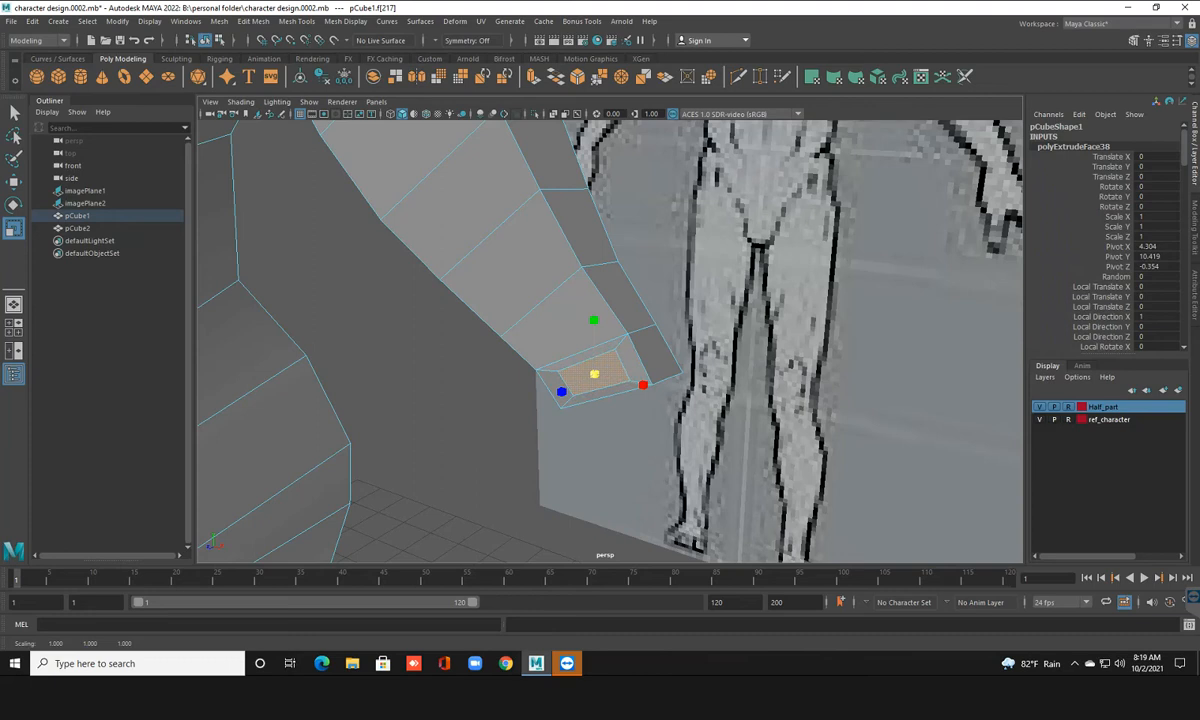
# Extrude the inset wrist face forward and downward in two short segments in the side view to start the thumb
pyautogui.press('w')
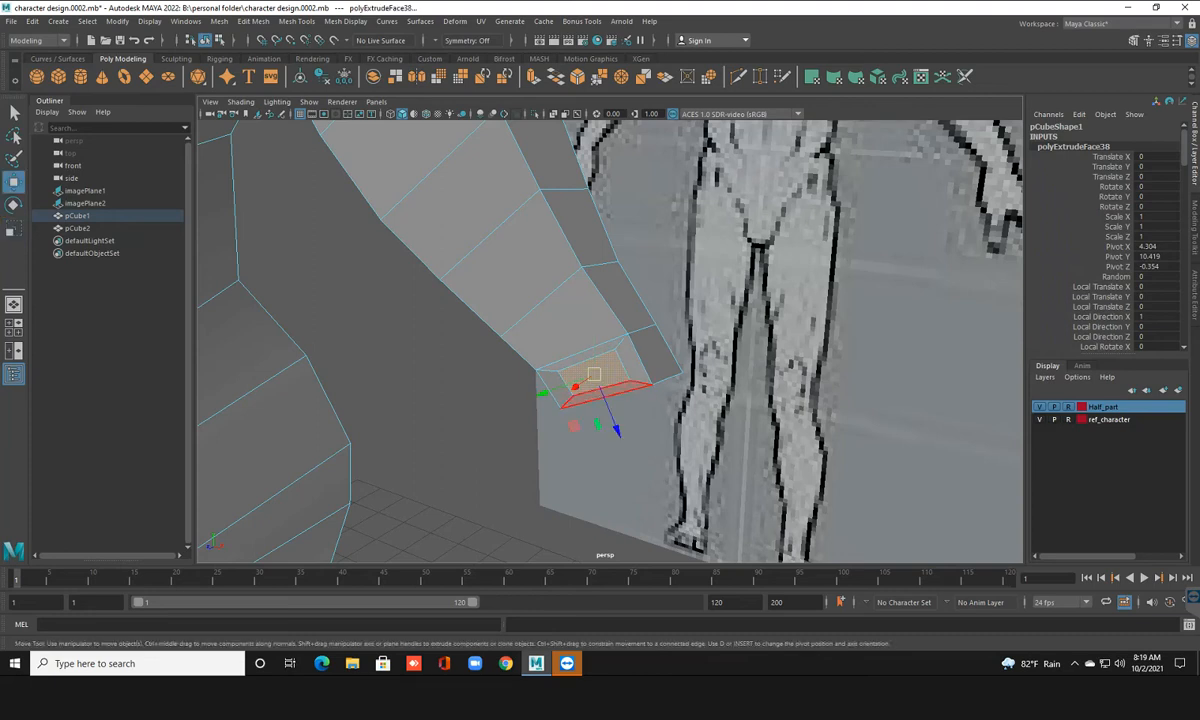
pyautogui.keyDown('alt'); pyautogui.moveTo(597, 424); pyautogui.dragTo(505, 467); pyautogui.keyUp('alt')
pyautogui.moveTo(559, 394); pyautogui.dragTo(522, 378)
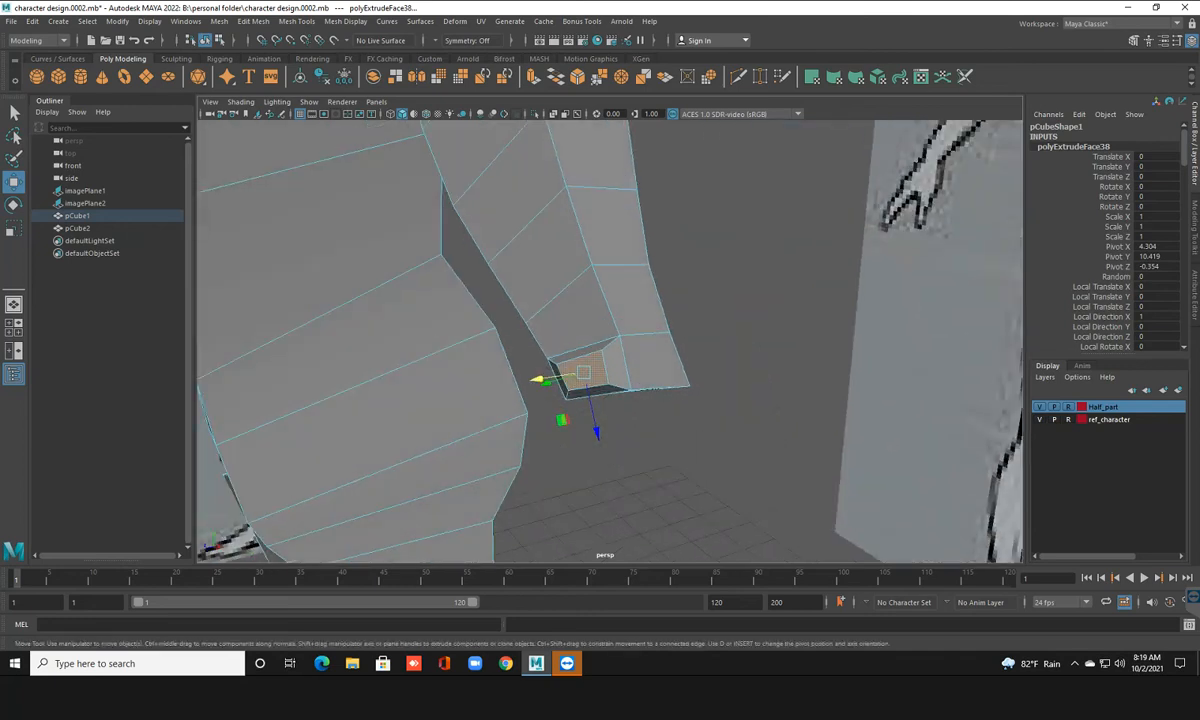
pyautogui.press('space')
pyautogui.press('space')
pyautogui.scroll(10, 700, 290)
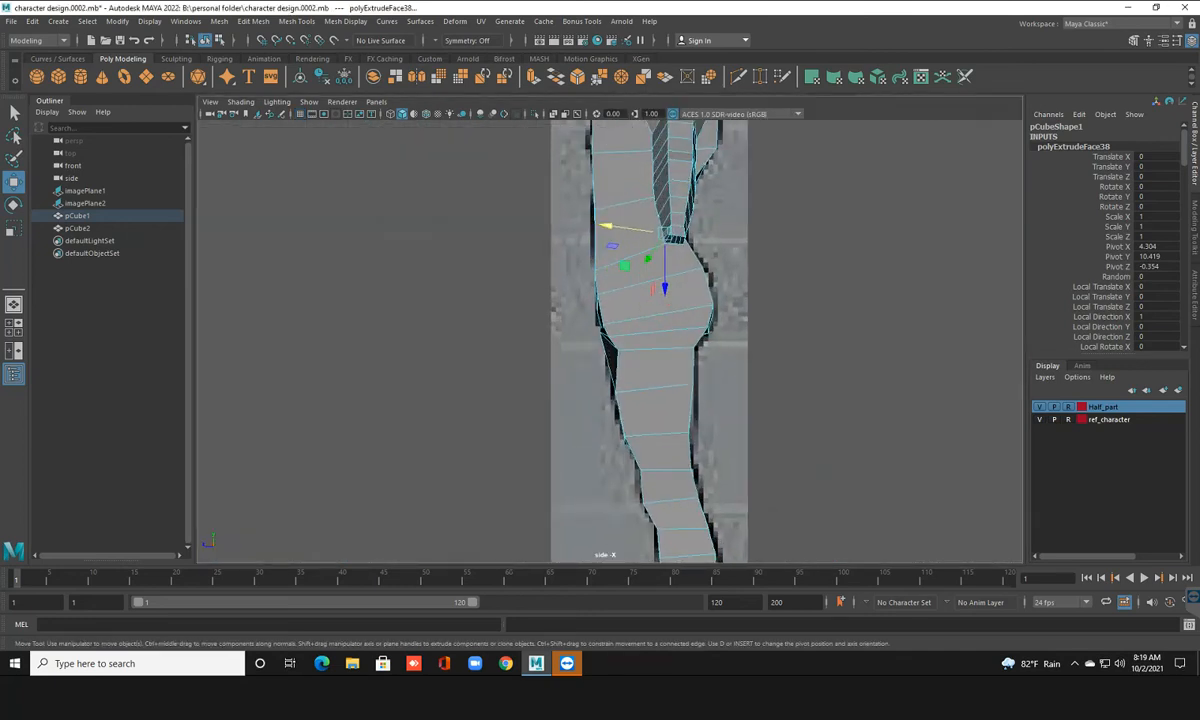
pyautogui.keyDown('alt'); pyautogui.moveTo(680, 230); pyautogui.dragTo(585, 485, button='middle'); pyautogui.keyUp('alt')
pyautogui.scroll(1, 635, 403)
pyautogui.scroll(-3, 635, 403)
pyautogui.scroll(5, 610, 341)
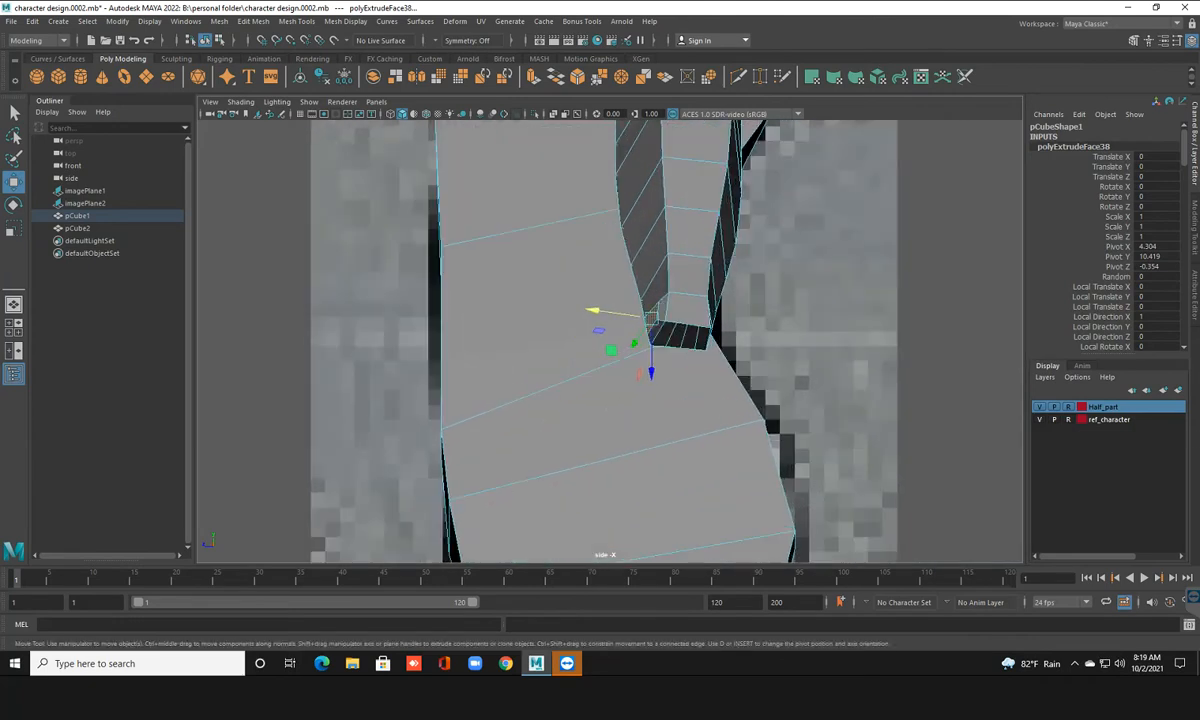
pyautogui.keyDown('alt'); pyautogui.moveTo(640, 320); pyautogui.dragTo(578, 307, button='middle'); pyautogui.keyUp('alt')
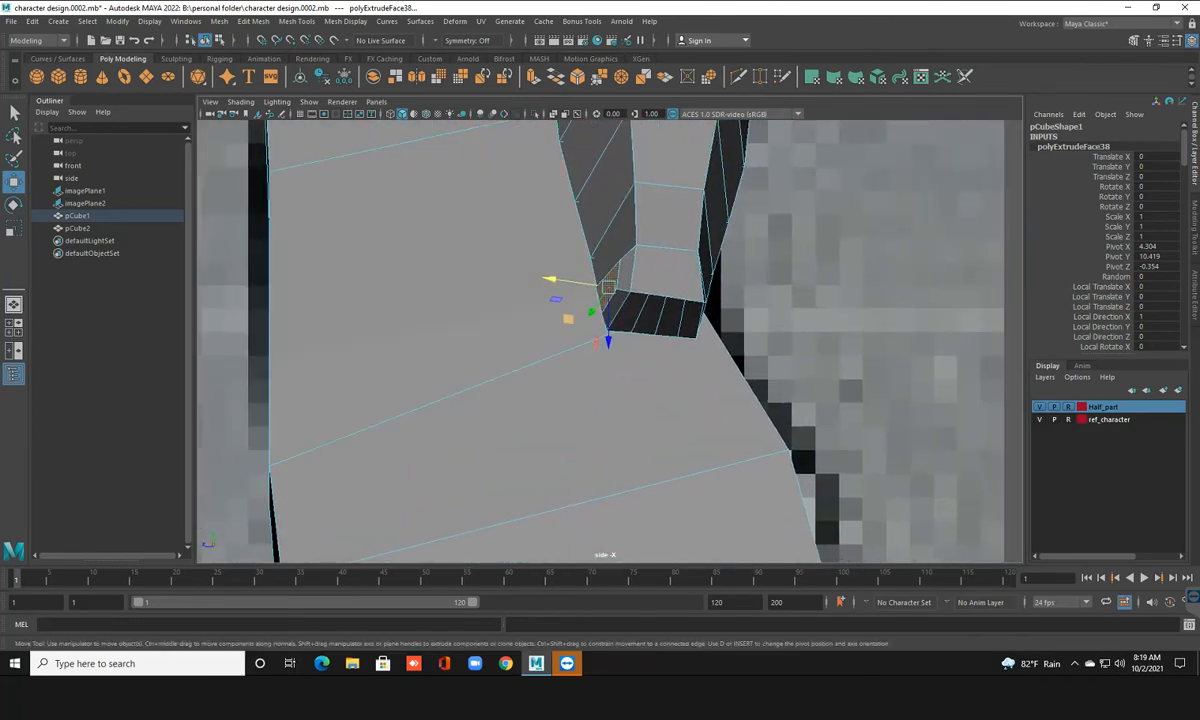
pyautogui.keyDown('shift'); pyautogui.moveTo(608, 287); pyautogui.dragTo(555, 318); pyautogui.keyUp('shift')
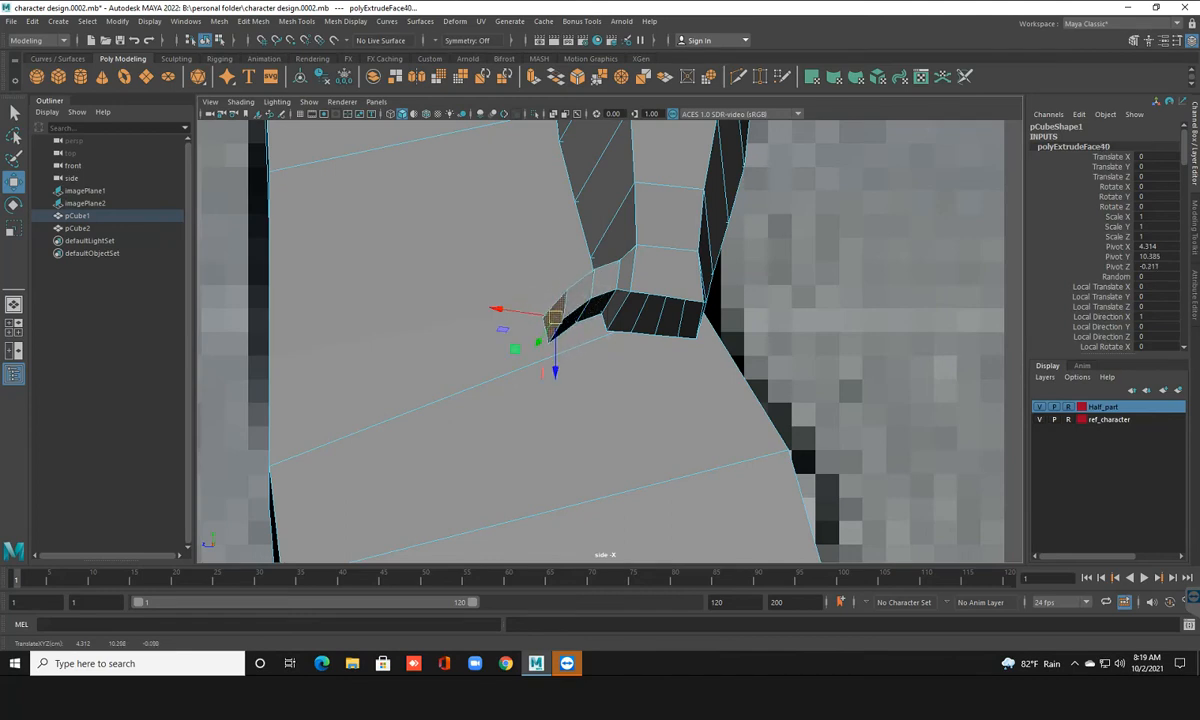
# Move the thumb's end face down along the reference hand's outline in the front view
pyautogui.press('space')
pyautogui.press('space')
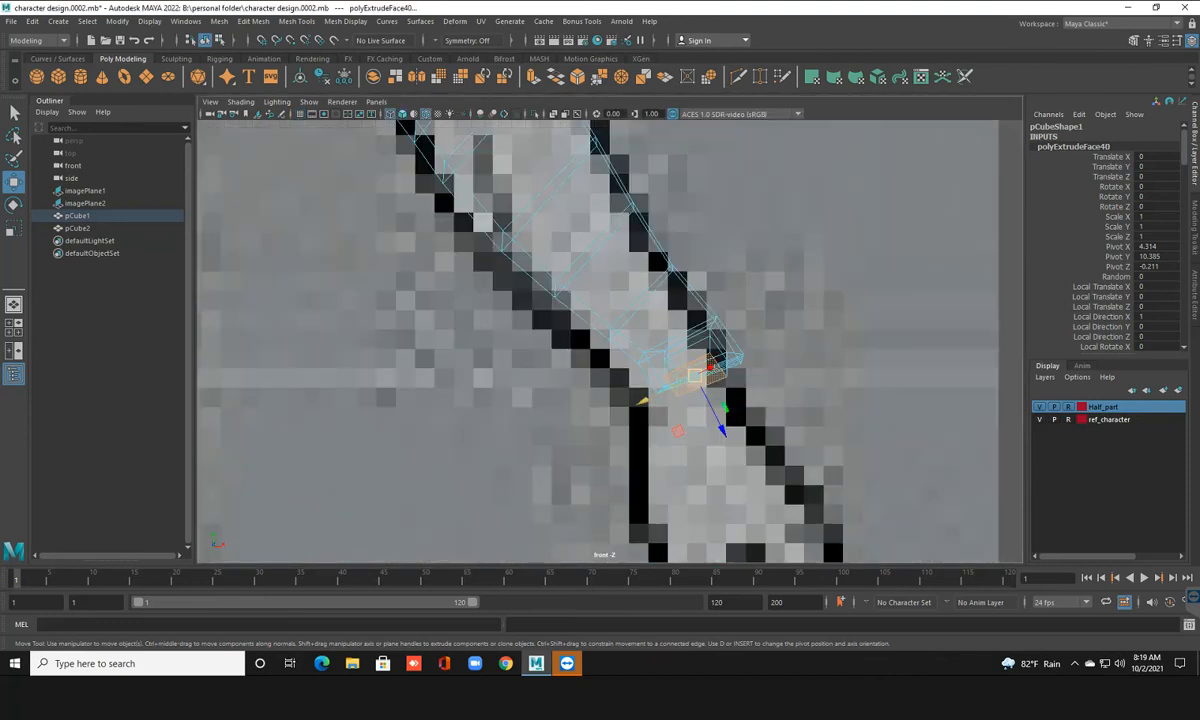
pyautogui.keyDown('alt'); pyautogui.moveTo(695, 376); pyautogui.dragTo(637, 303, button='middle'); pyautogui.keyUp('alt')
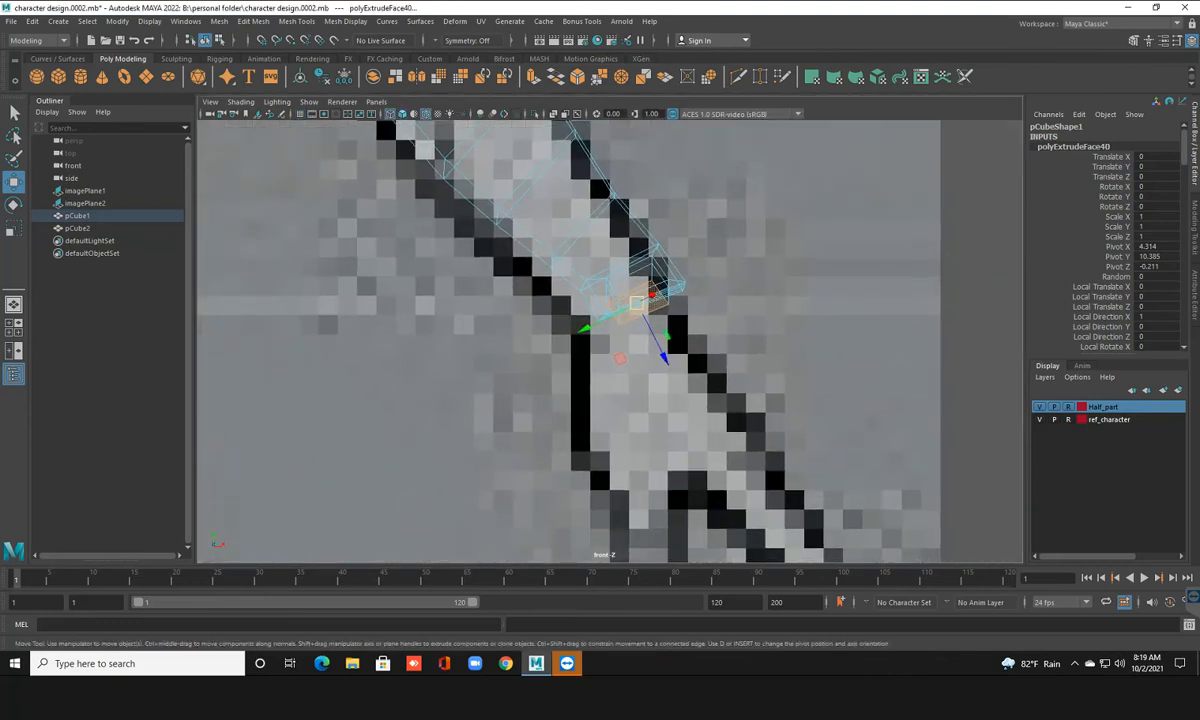
pyautogui.moveTo(637, 300); pyautogui.dragTo(673, 378)
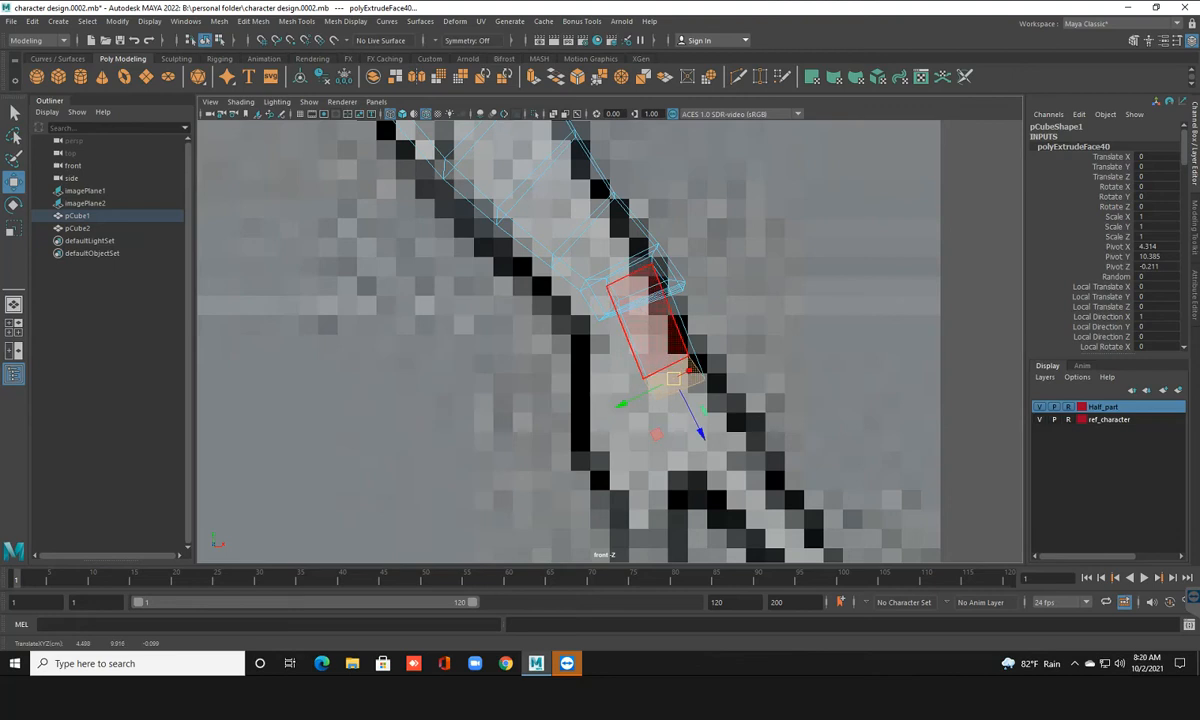
# Select the four vertices where the thumb's last segment begins and move them down along the reference hand in the front view
pyautogui.press('space')
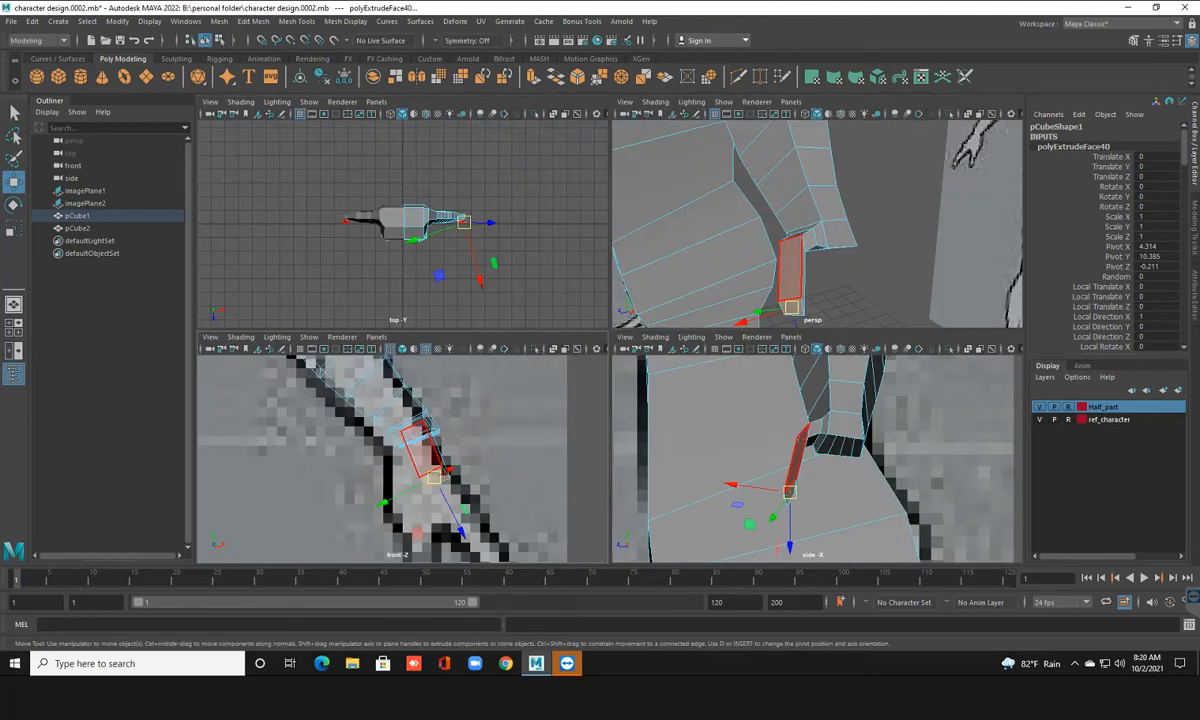
pyautogui.press('space')
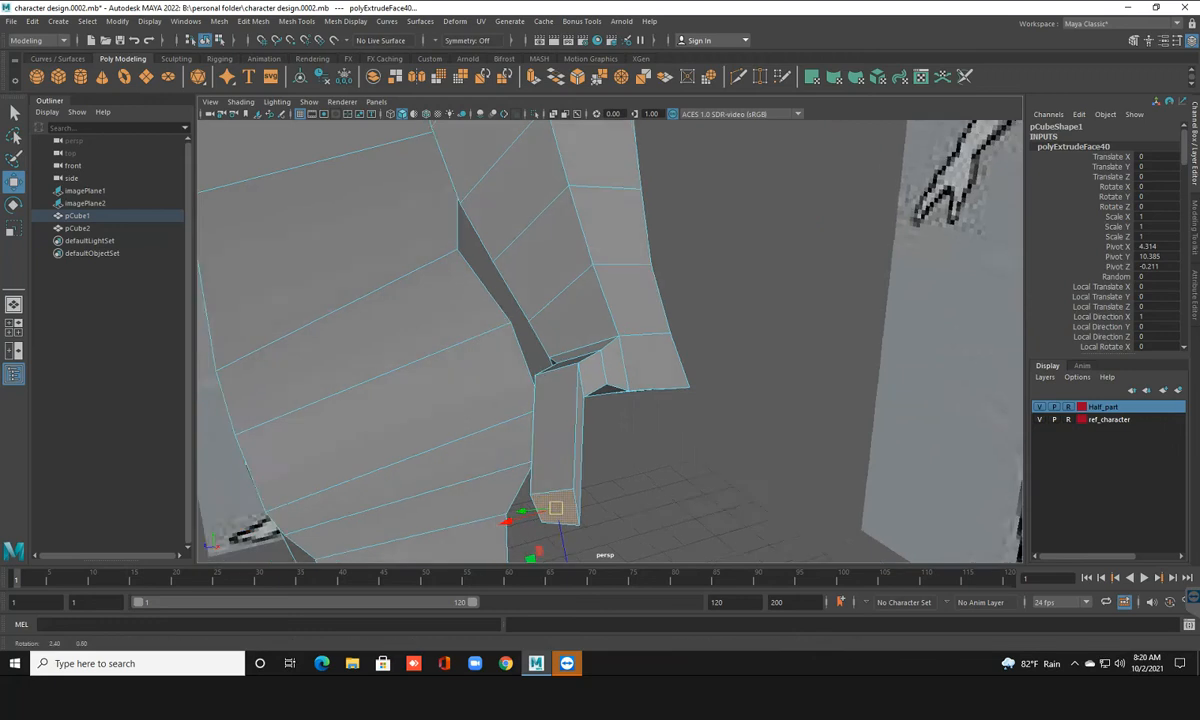
pyautogui.press('F9')
pyautogui.keyDown('alt'); pyautogui.moveTo(584, 367); pyautogui.dragTo(638, 404); pyautogui.keyUp('alt')
pyautogui.click(551, 357)
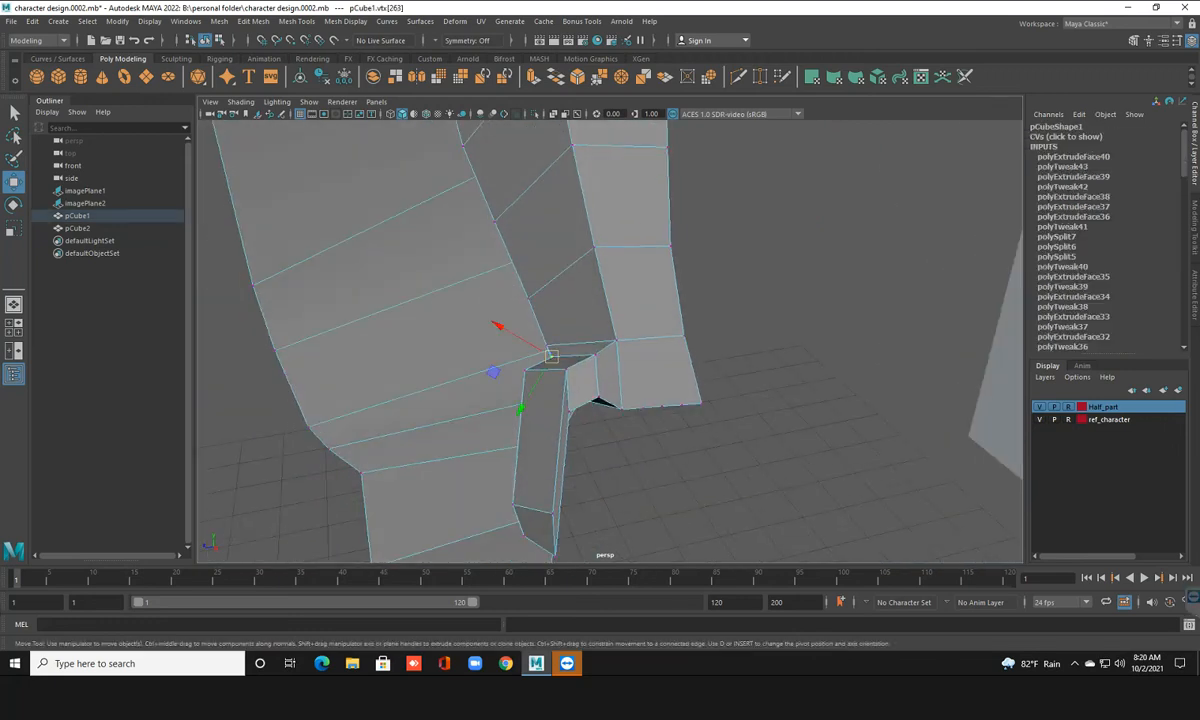
pyautogui.click(567, 369)
pyautogui.keyDown('shift'); pyautogui.click(571, 411); pyautogui.keyUp('shift')
pyautogui.keyDown('shift'); pyautogui.click(525, 370); pyautogui.keyUp('shift')
pyautogui.press('space')
pyautogui.press('space')
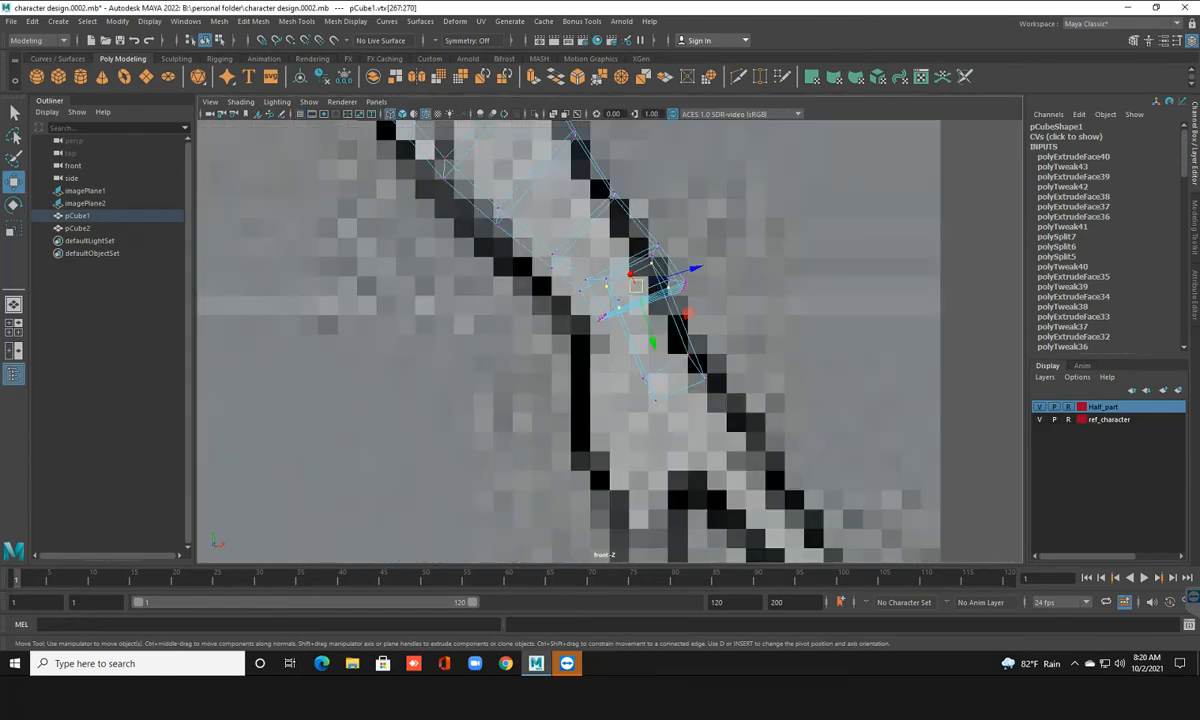
pyautogui.moveTo(636, 285); pyautogui.dragTo(638, 350)
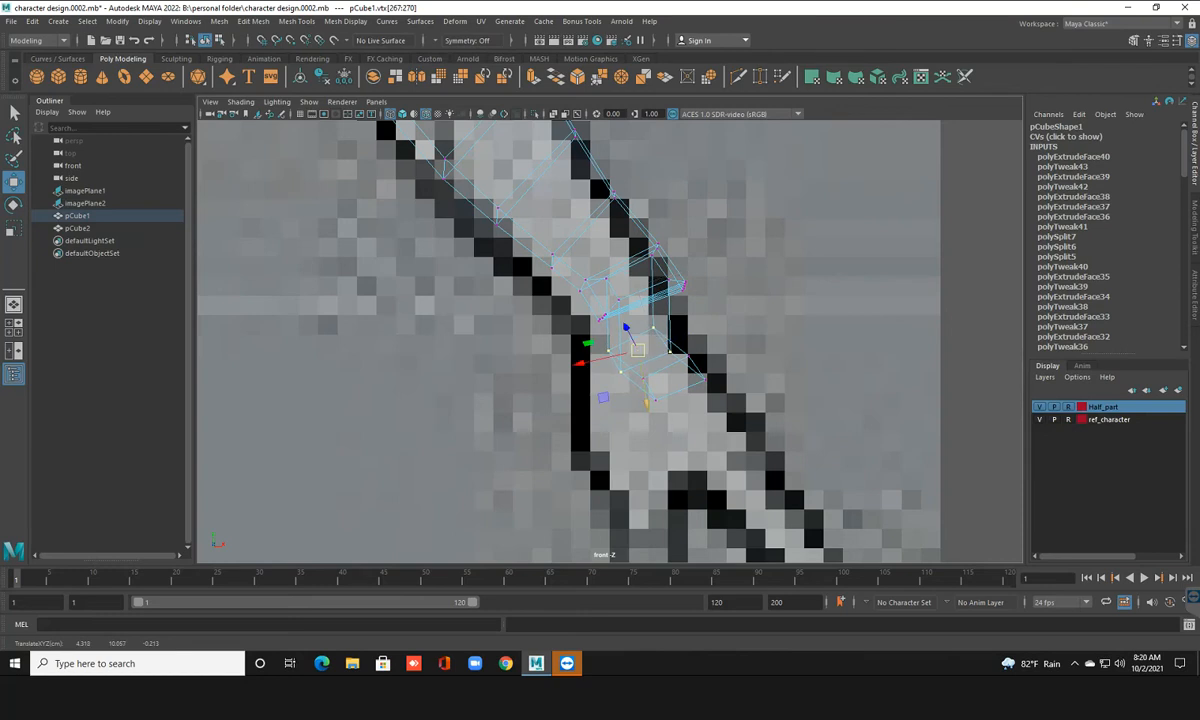
# Move the thumb's four tip vertices down inside the reference hand and scale them slightly smaller
pyautogui.click(688, 355)
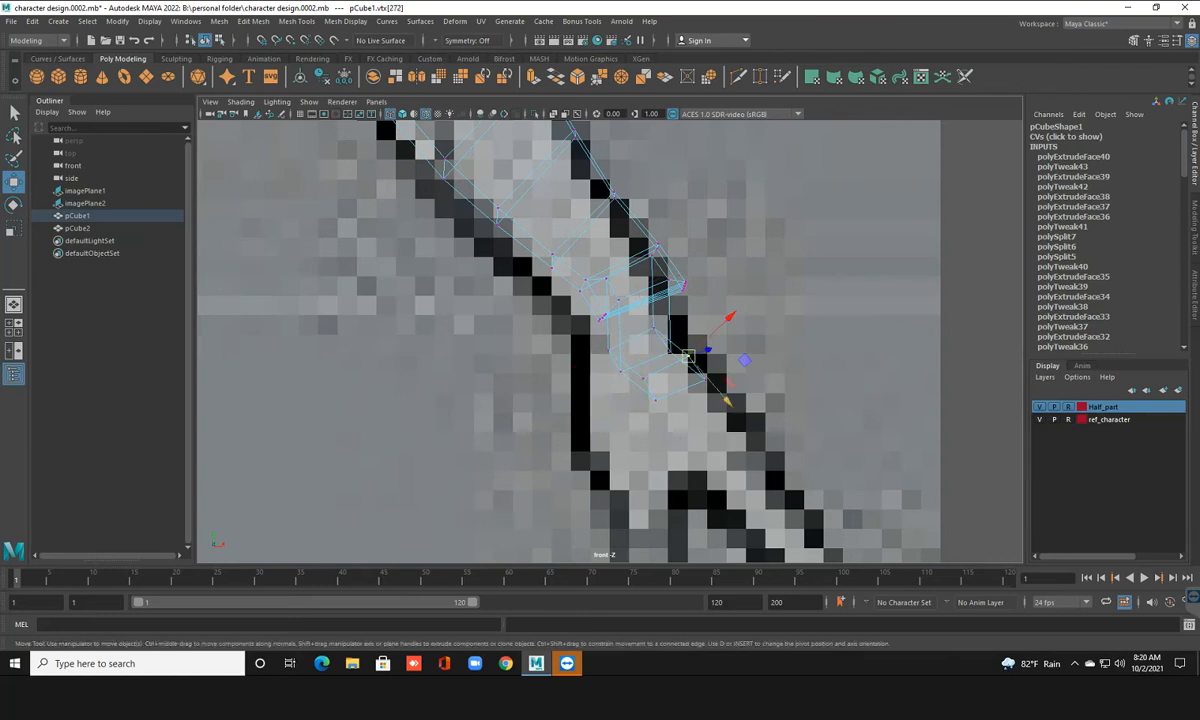
pyautogui.moveTo(688, 355); pyautogui.dragTo(650, 411)
pyautogui.keyDown('shift'); pyautogui.click(643, 378); pyautogui.keyUp('shift')
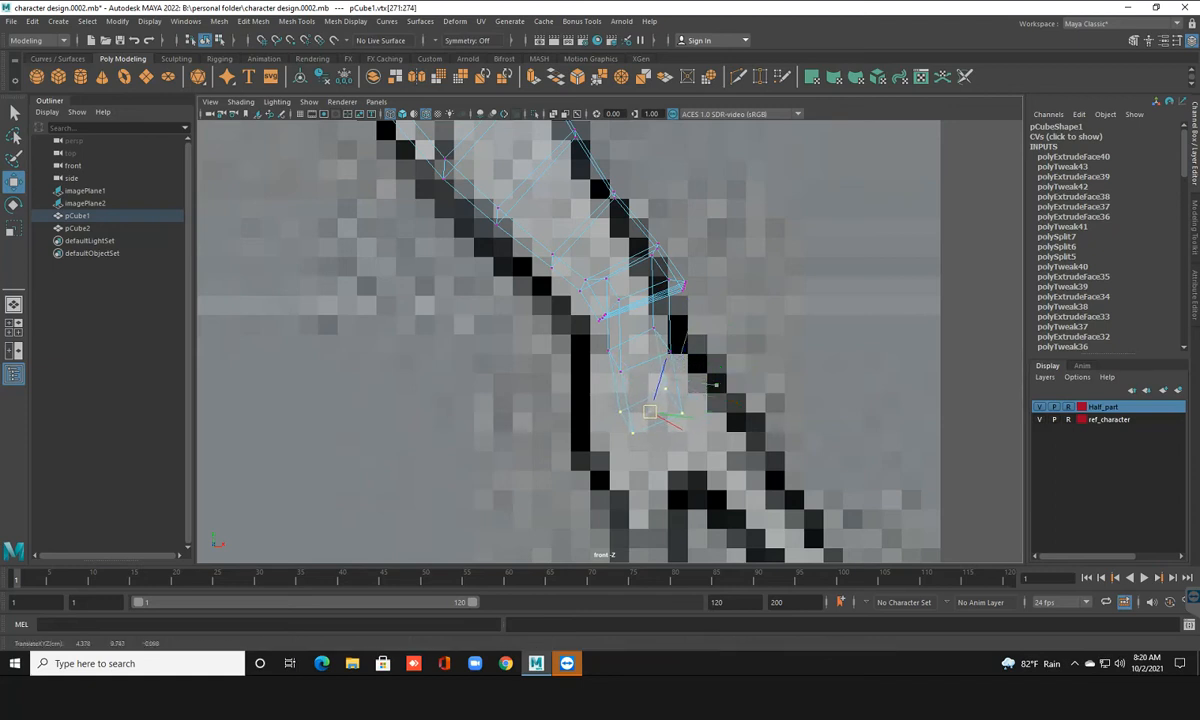
pyautogui.press('r')
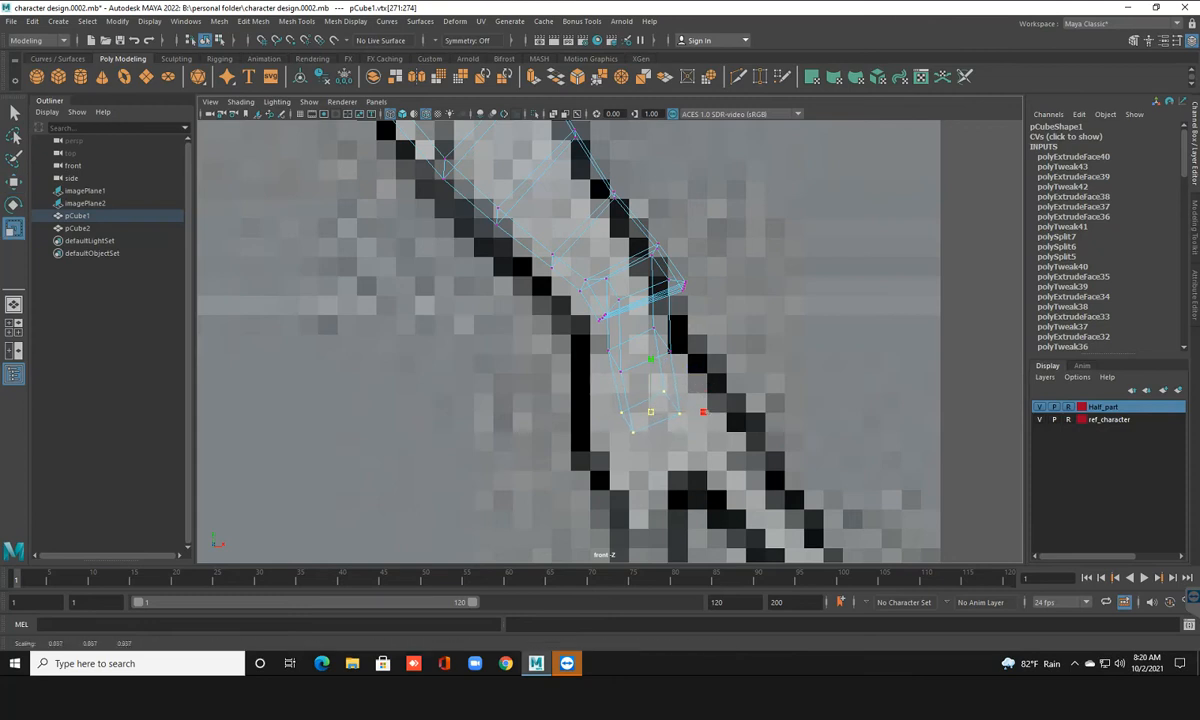
# Select the thumb's middle vertex ring in the perspective view and reposition it to adjust the bend between the segments
pyautogui.press('space')
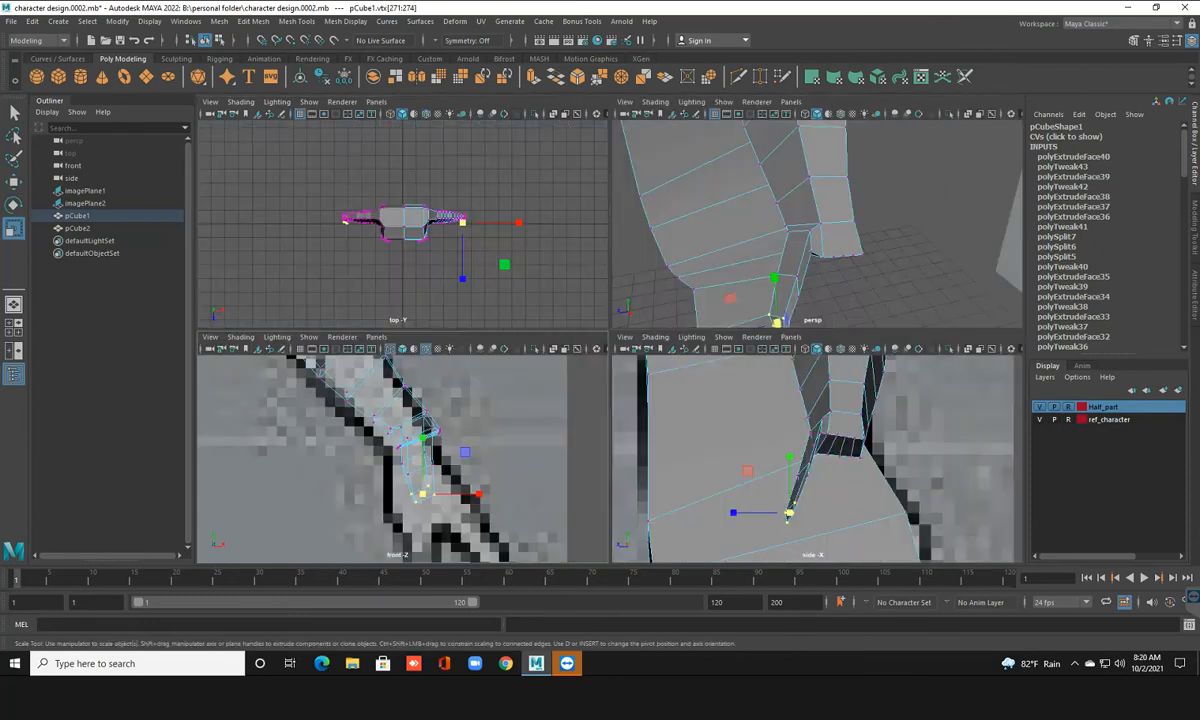
pyautogui.press('space')
pyautogui.scroll(-6, 610, 341)
pyautogui.keyDown('alt'); pyautogui.moveTo(610, 341); pyautogui.dragTo(628, 298); pyautogui.keyUp('alt')
pyautogui.scroll(4, 560, 340)
pyautogui.scroll(5, 628, 298)
pyautogui.keyDown('alt'); pyautogui.moveTo(600, 380); pyautogui.dragTo(625, 290, button='middle'); pyautogui.keyUp('alt')
pyautogui.keyDown('alt'); pyautogui.moveTo(622, 330); pyautogui.dragTo(730, 428); pyautogui.keyUp('alt')
pyautogui.moveTo(565, 370); pyautogui.dragTo(448, 302)
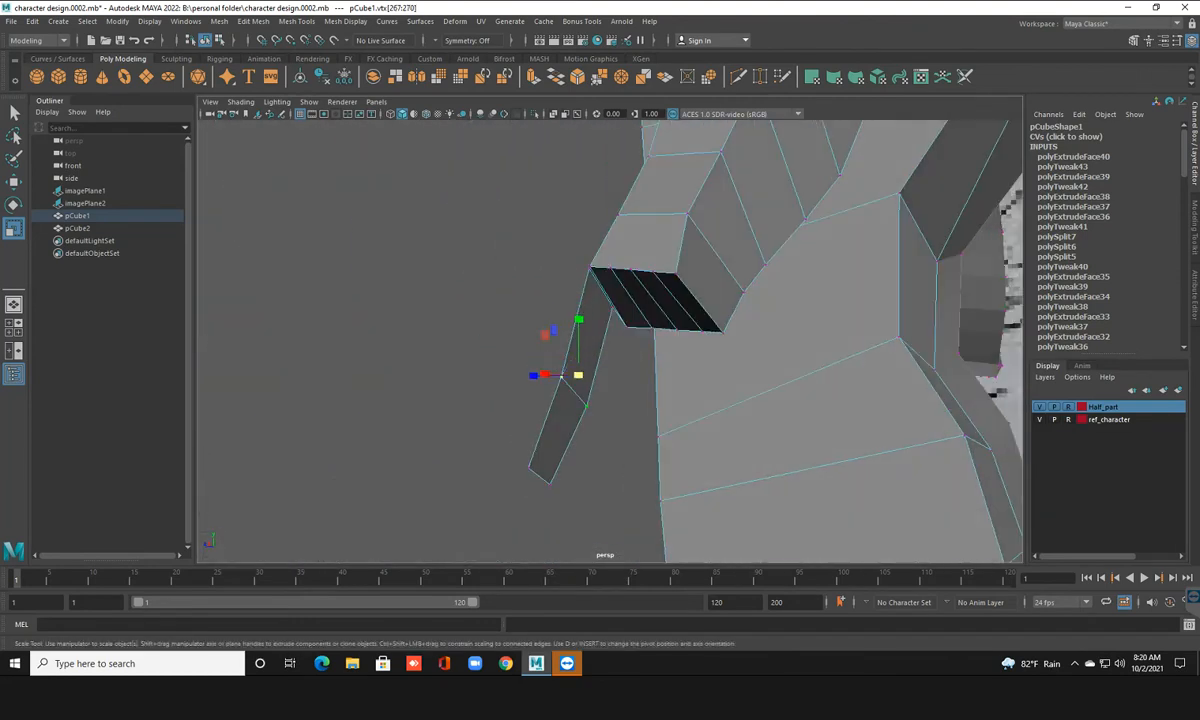
pyautogui.keyDown('alt'); pyautogui.moveTo(562, 377); pyautogui.dragTo(600, 420); pyautogui.keyUp('alt')
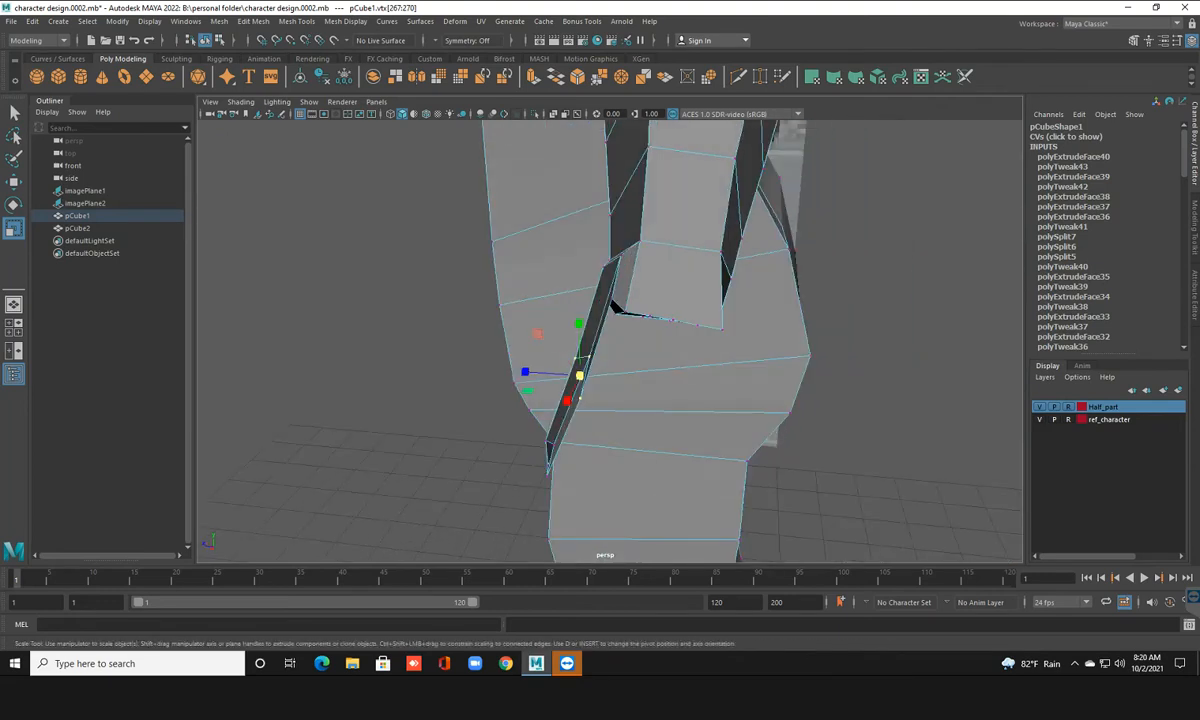
pyautogui.press('w')
pyautogui.moveTo(579, 376); pyautogui.dragTo(470, 334)
# Select the thumb's two end vertex rings in the perspective view and scale them narrower across the thumb's width
pyautogui.moveTo(505, 433); pyautogui.dragTo(589, 280)
pyautogui.moveTo(536, 391); pyautogui.dragTo(517, 124)
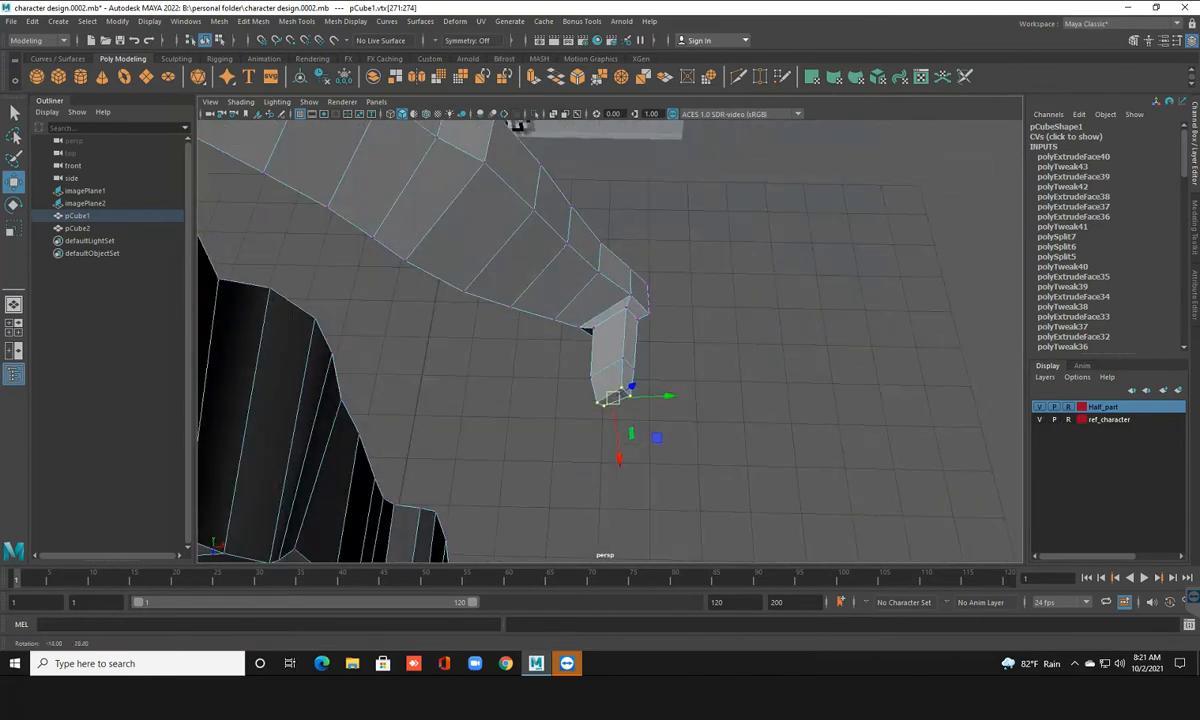
pyautogui.moveTo(565, 350); pyautogui.dragTo(700, 440)
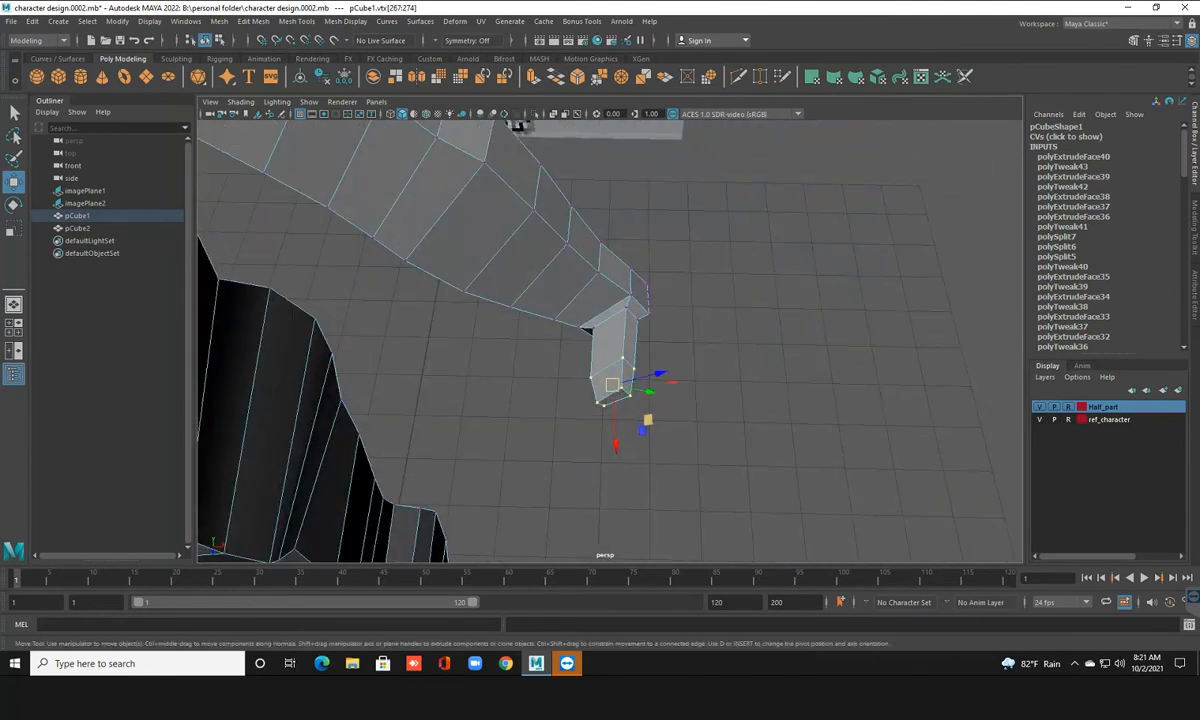
pyautogui.press('r')
pyautogui.moveTo(668, 383); pyautogui.dragTo(645, 383)
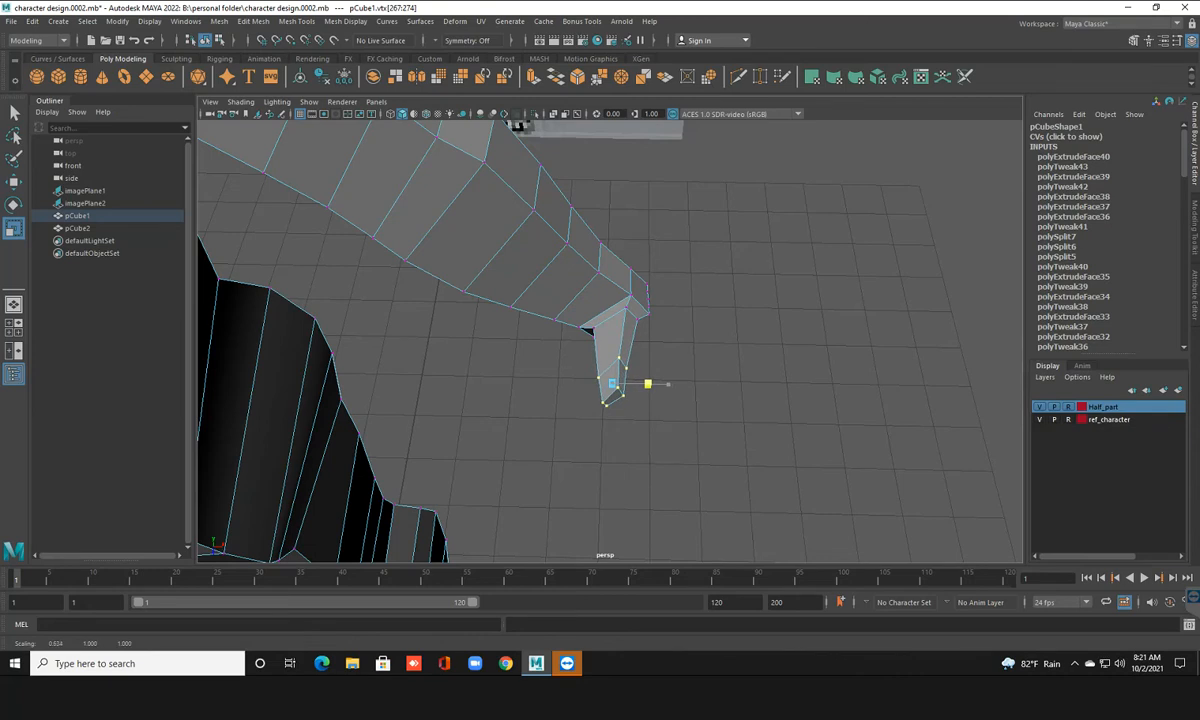
# Return the body mesh to object mode, display it with smooth preview and clear the selection
pyautogui.keyDown('alt'); pyautogui.moveTo(645, 390); pyautogui.dragTo(495, 280); pyautogui.keyUp('alt')
pyautogui.click(346, 225)
pyautogui.press('F8')
pyautogui.press('3')
pyautogui.click(420, 225)
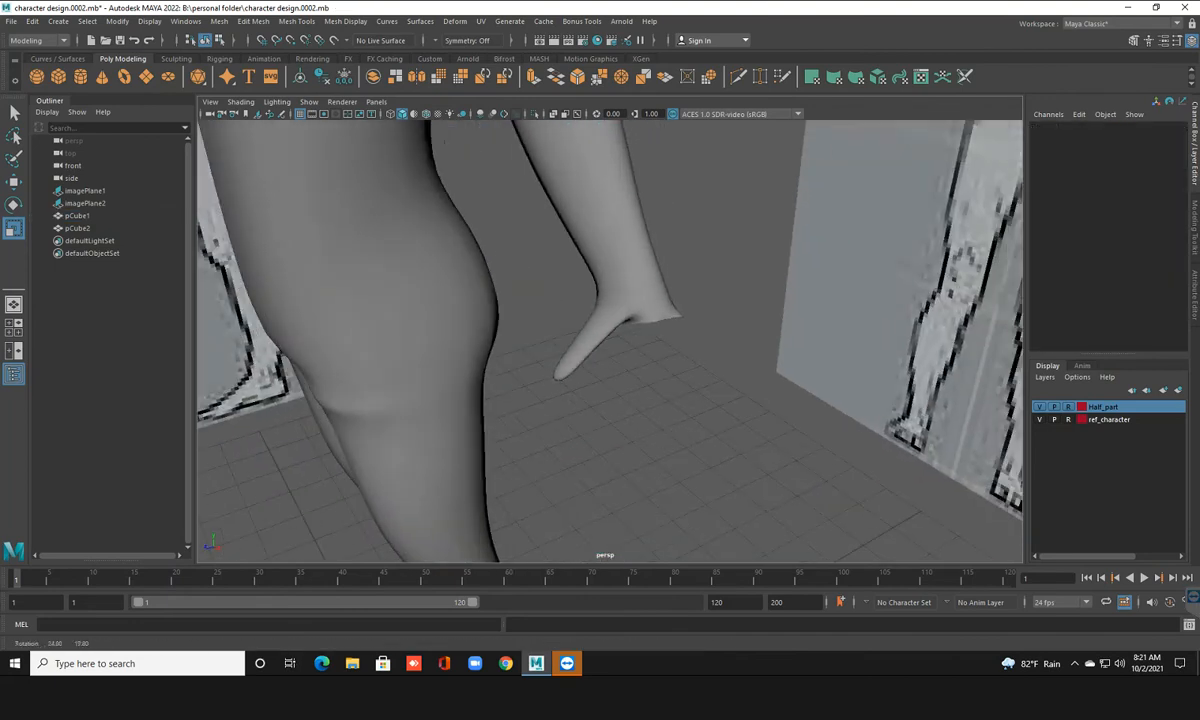
# Extrude the four finger faces at the end of the palm downward into separate fingers
pyautogui.keyDown('alt'); pyautogui.moveTo(560, 330); pyautogui.dragTo(705, 335); pyautogui.keyUp('alt')
pyautogui.click(650, 300)
pyautogui.keyDown('alt'); pyautogui.moveTo(645, 305); pyautogui.dragTo(636, 298); pyautogui.keyUp('alt')
pyautogui.rightClick(635, 297)
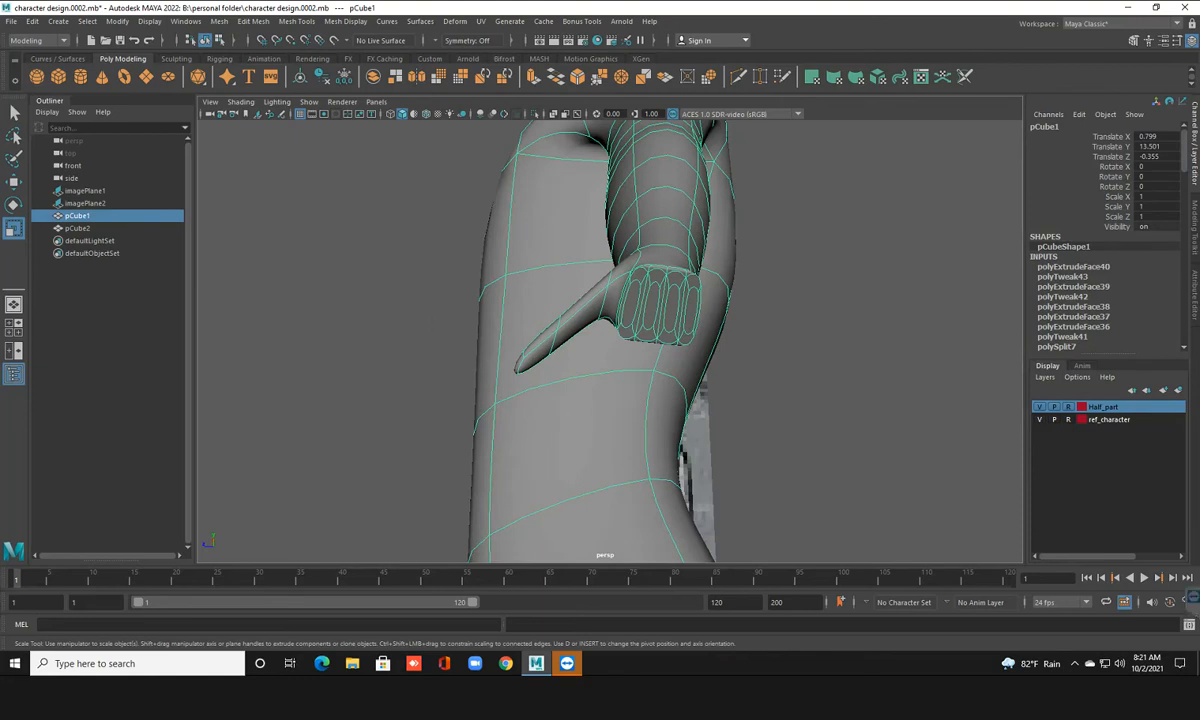
pyautogui.click(628, 303)
pyautogui.keyDown('shift'); pyautogui.click(651, 307); pyautogui.keyUp('shift')
pyautogui.keyDown('shift'); pyautogui.click(690, 310); pyautogui.keyUp('shift')
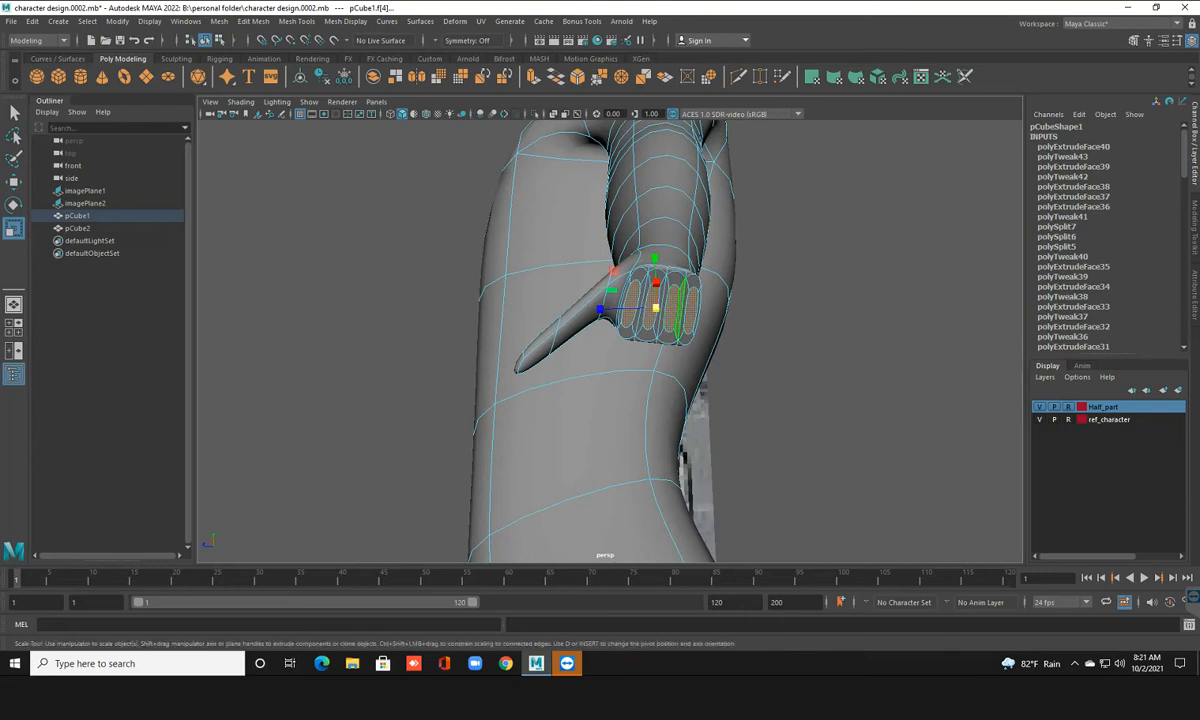
pyautogui.keyDown('alt'); pyautogui.moveTo(566, 300); pyautogui.dragTo(568, 385); pyautogui.keyUp('alt')
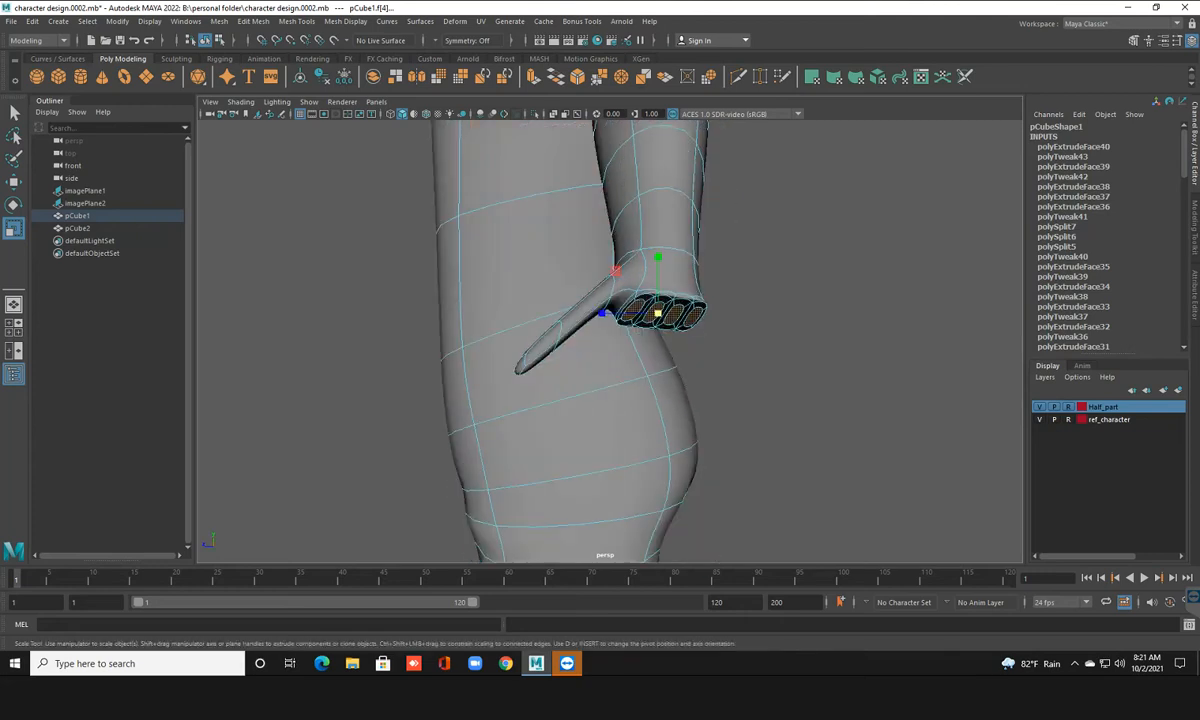
pyautogui.press('w')
pyautogui.hotkey('ctrl', 'e')
pyautogui.moveTo(689, 375); pyautogui.dragTo(686, 431)
pyautogui.press('r')
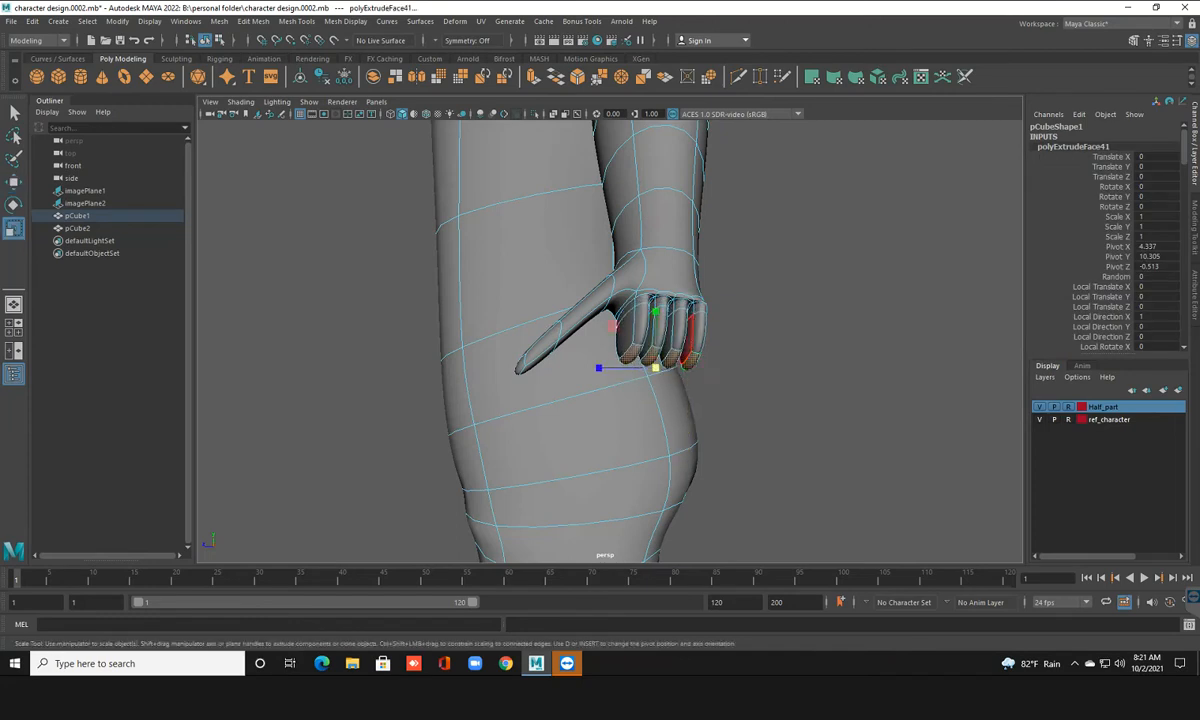
# Move the extruded fingertip faces down along the reference hand in the front view
pyautogui.press('space')
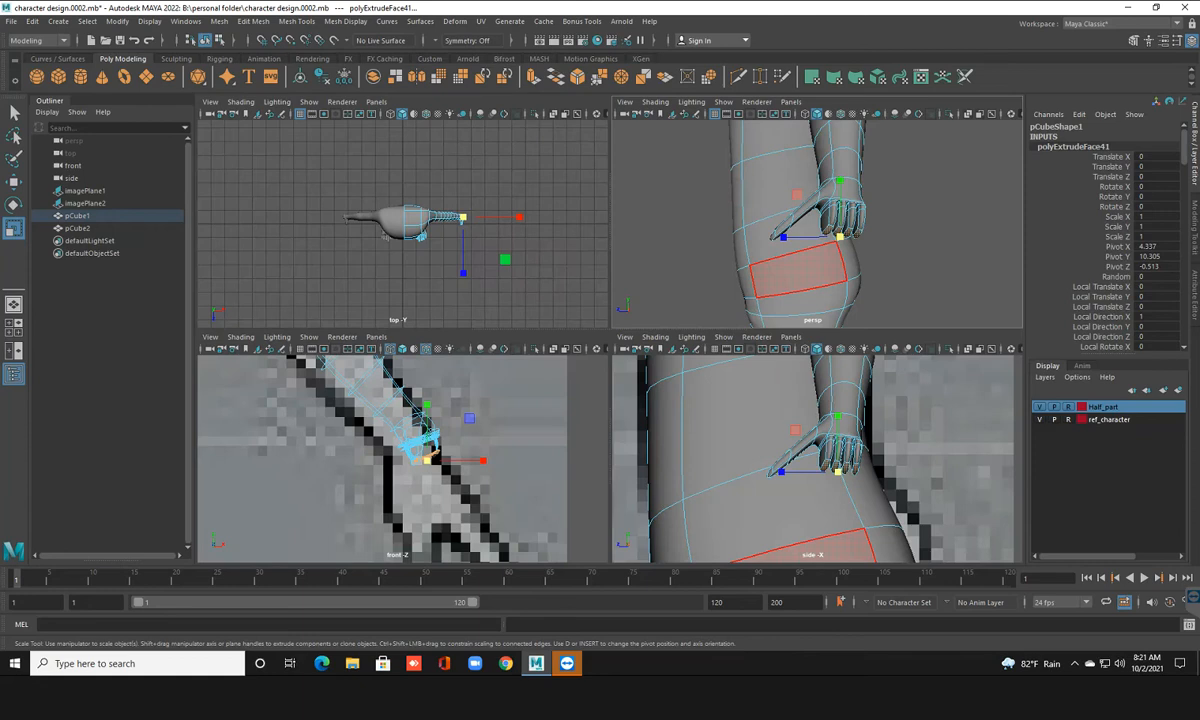
pyautogui.press('space')
pyautogui.moveTo(659, 345); pyautogui.dragTo(622, 345)
pyautogui.press('w')
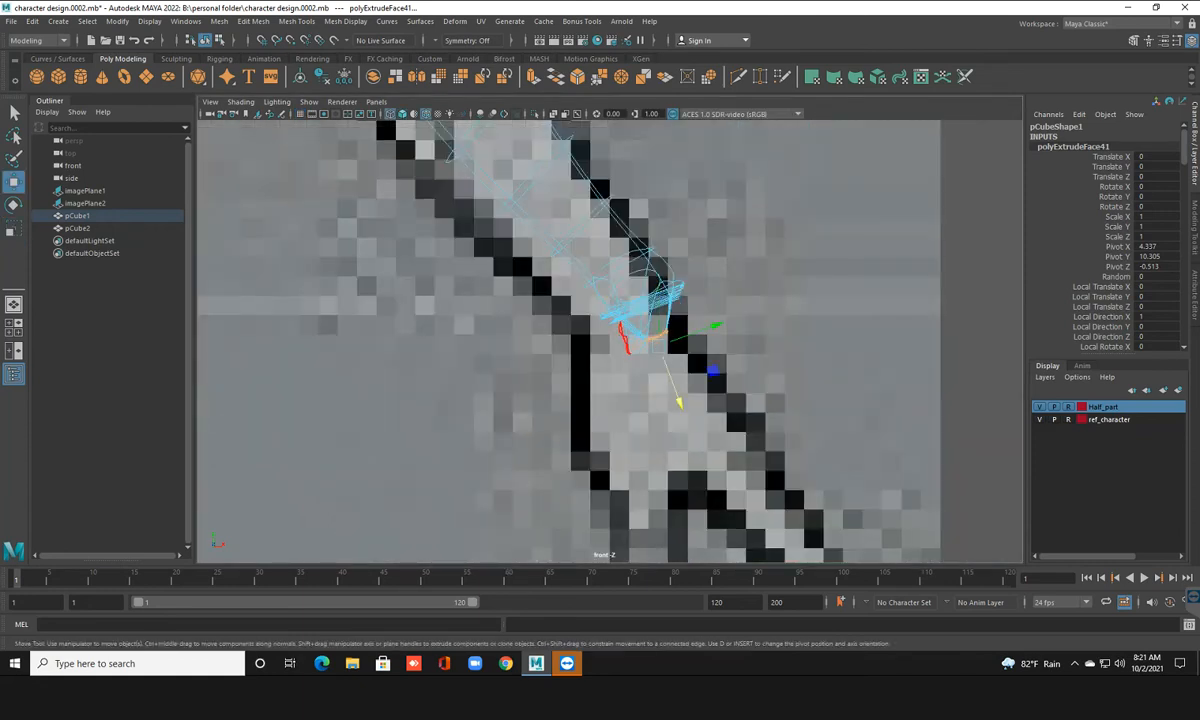
pyautogui.moveTo(657, 337); pyautogui.dragTo(692, 375)
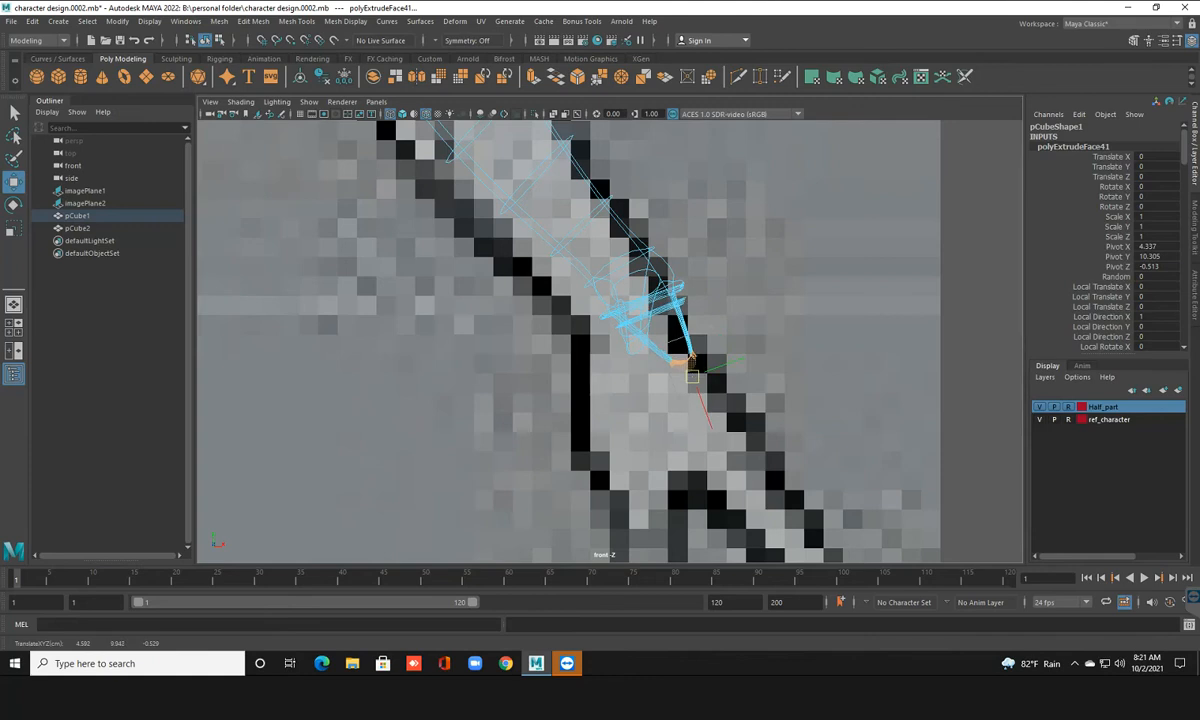
# Try scaling the four fingertip faces along single axes in the perspective view, undoing each attempt
pyautogui.press('space')
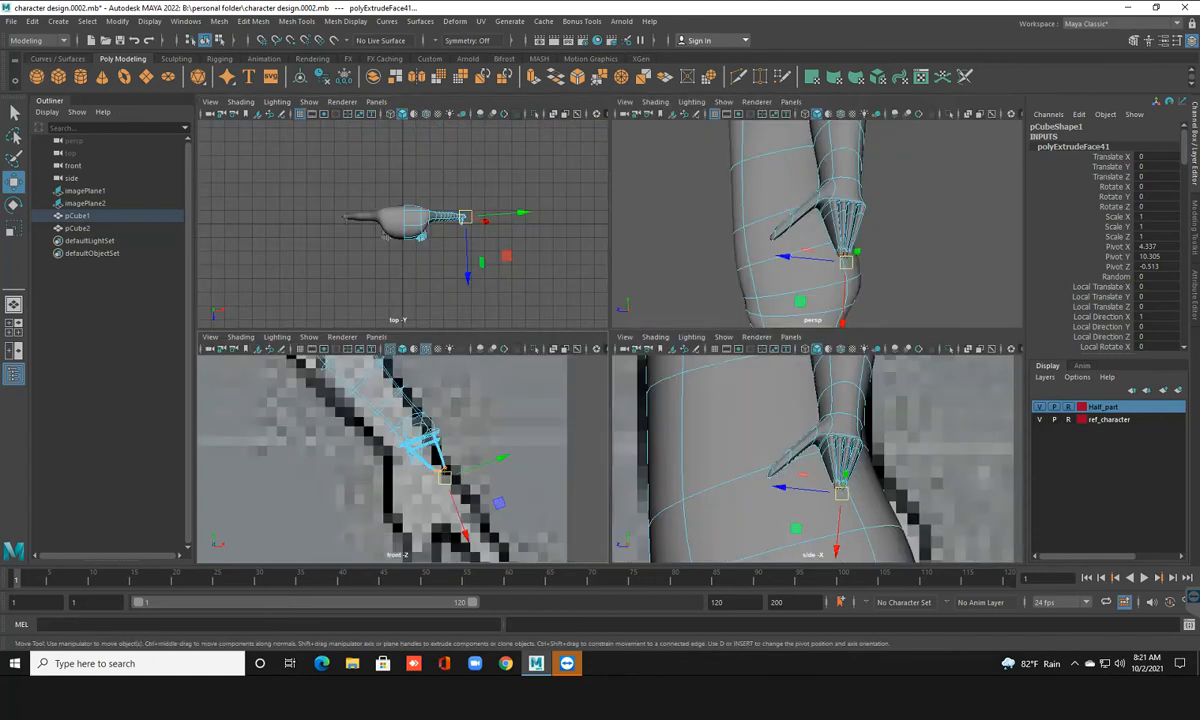
pyautogui.press('space')
pyautogui.keyDown('alt'); pyautogui.moveTo(690, 330); pyautogui.dragTo(660, 335); pyautogui.keyUp('alt')
pyautogui.keyDown('alt'); pyautogui.moveTo(635, 440); pyautogui.dragTo(463, 435); pyautogui.keyUp('alt')
pyautogui.press('r')
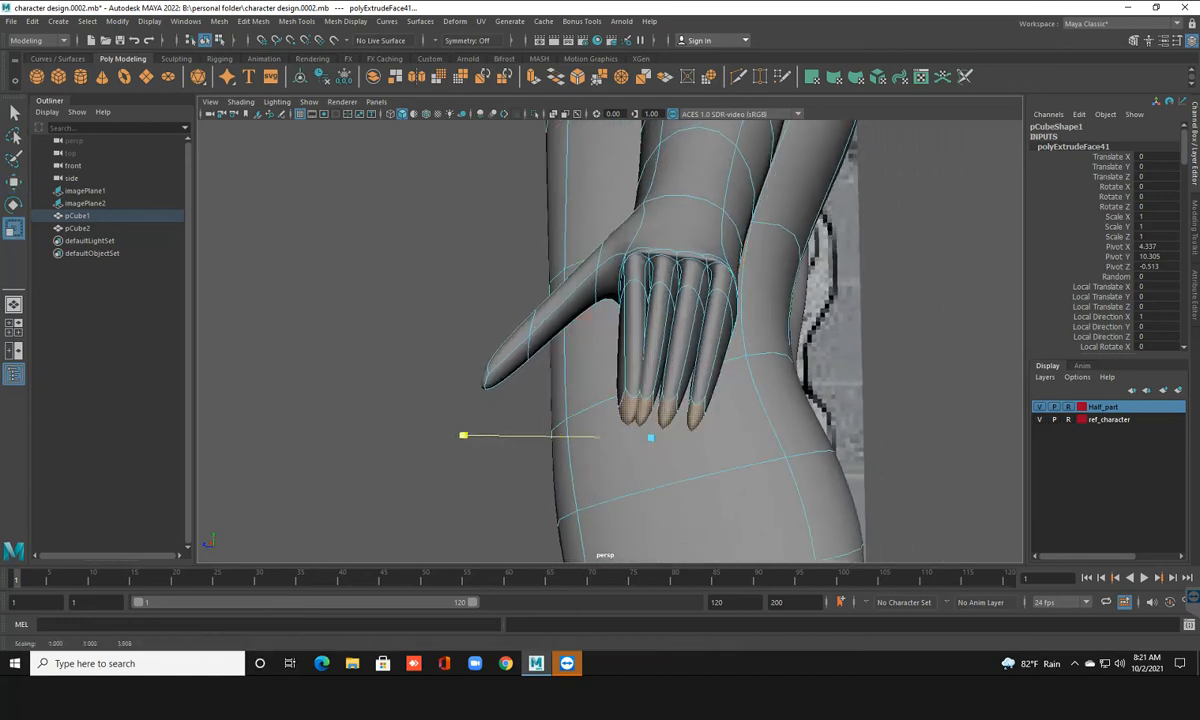
pyautogui.hotkey('ctrl', 'z')
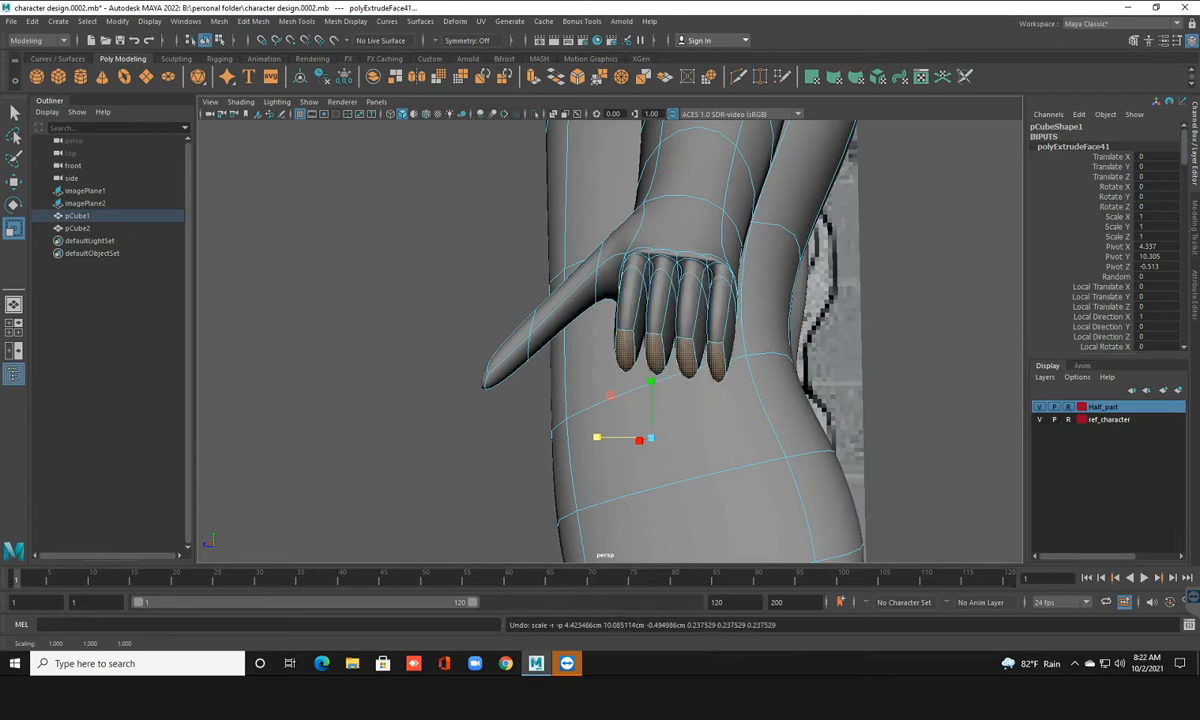
pyautogui.keyDown('alt'); pyautogui.moveTo(510, 367); pyautogui.dragTo(602, 405); pyautogui.keyUp('alt')
pyautogui.moveTo(670, 381); pyautogui.dragTo(678, 448)
pyautogui.hotkey('ctrl', 'z')
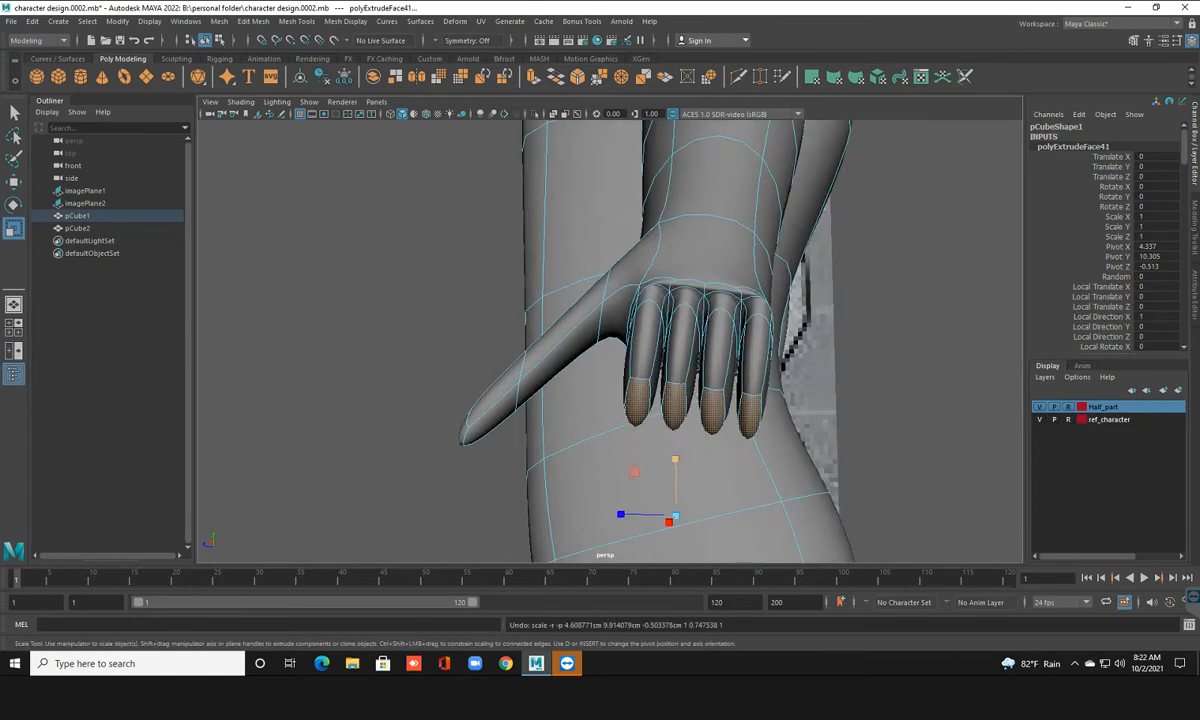
# Set the Scale tool's axis orientation to Component
pyautogui.doubleClick(14, 228)
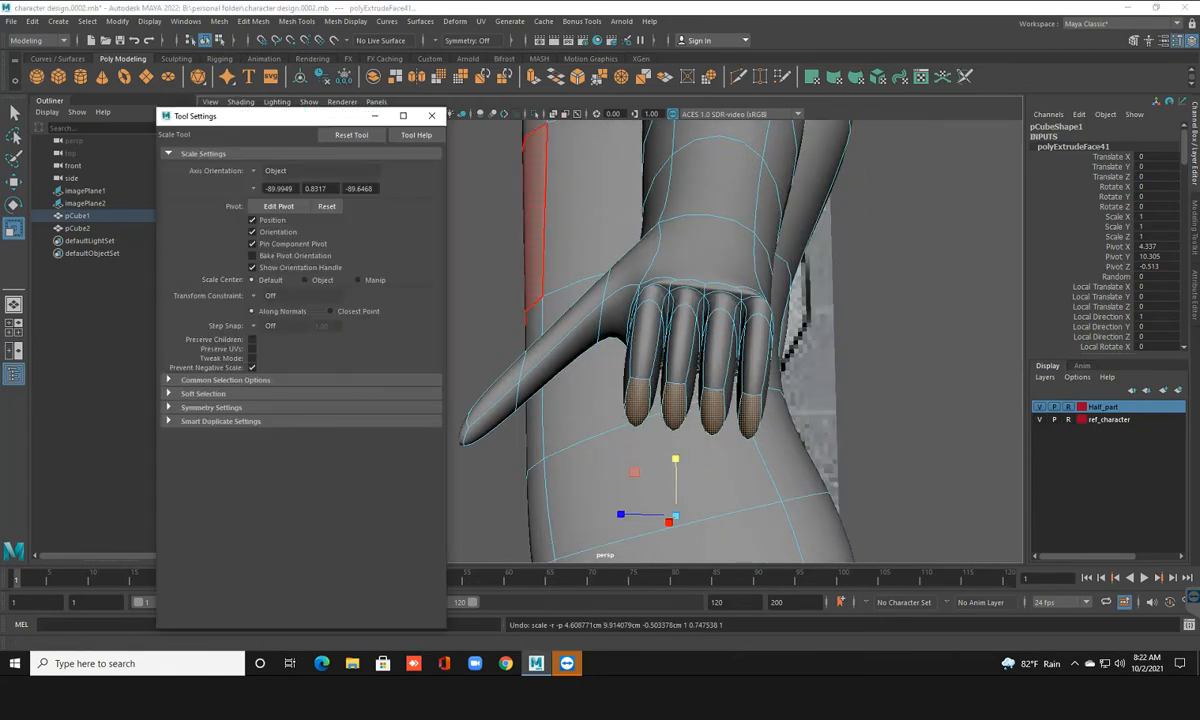
pyautogui.click(300, 171)
pyautogui.click(295, 200)
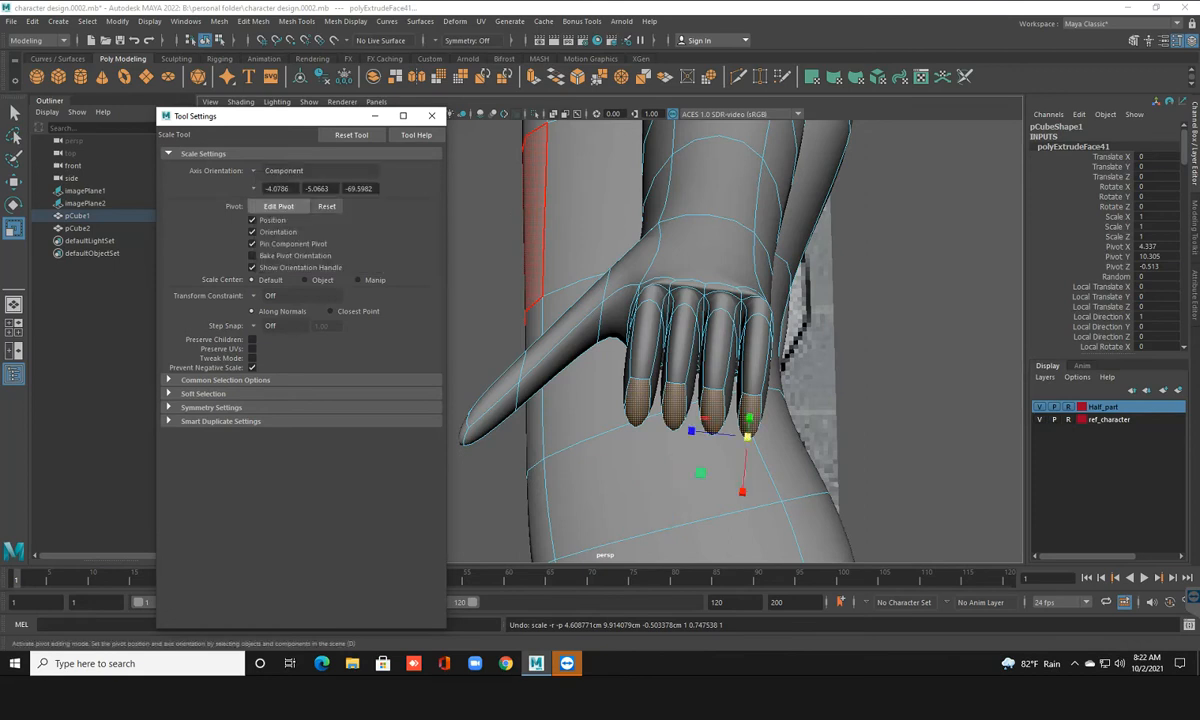
pyautogui.click(431, 116)
# Scale the four fingertip faces and move the thumb's tip face down inside the reference hand in the front view
pyautogui.moveTo(749, 418); pyautogui.dragTo(655, 475)
pyautogui.press('w')
pyautogui.scroll(-6, 535, 468)
pyautogui.scroll(4, 650, 490)
pyautogui.scroll(3, 560, 440)
pyautogui.press('space')
pyautogui.press('space')
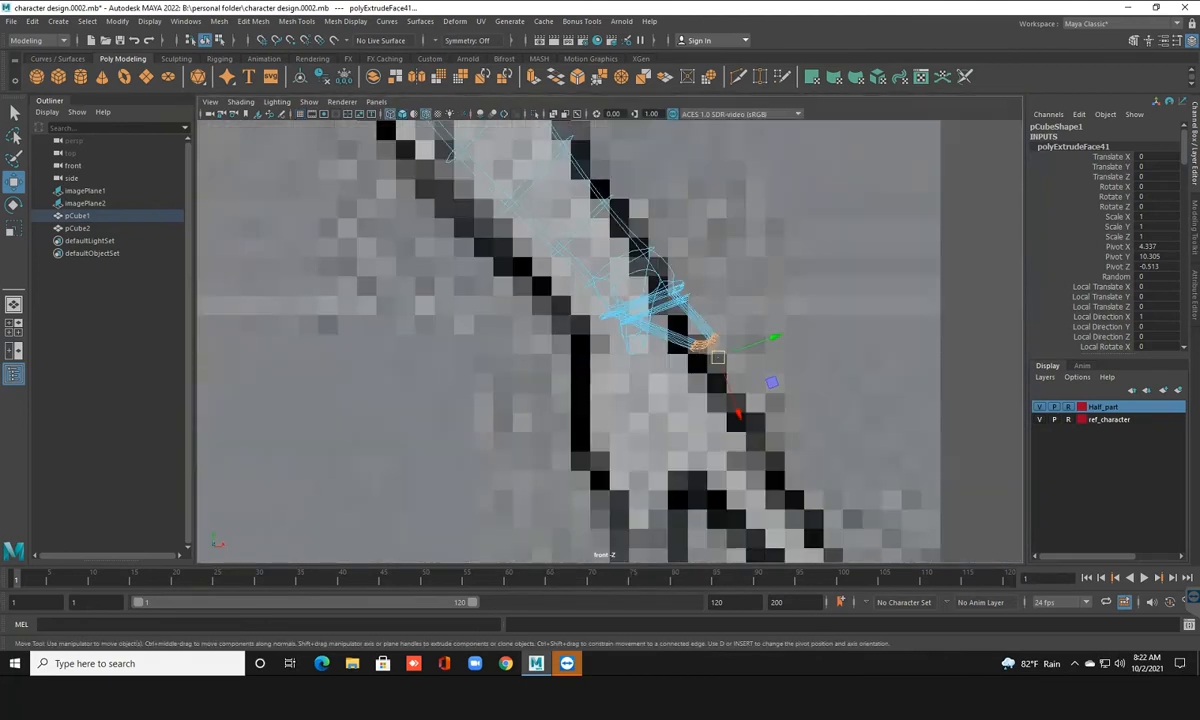
pyautogui.scroll(2, 600, 330)
pyautogui.keyDown('alt'); pyautogui.moveTo(600, 330); pyautogui.dragTo(575, 363, button='middle'); pyautogui.keyUp('alt')
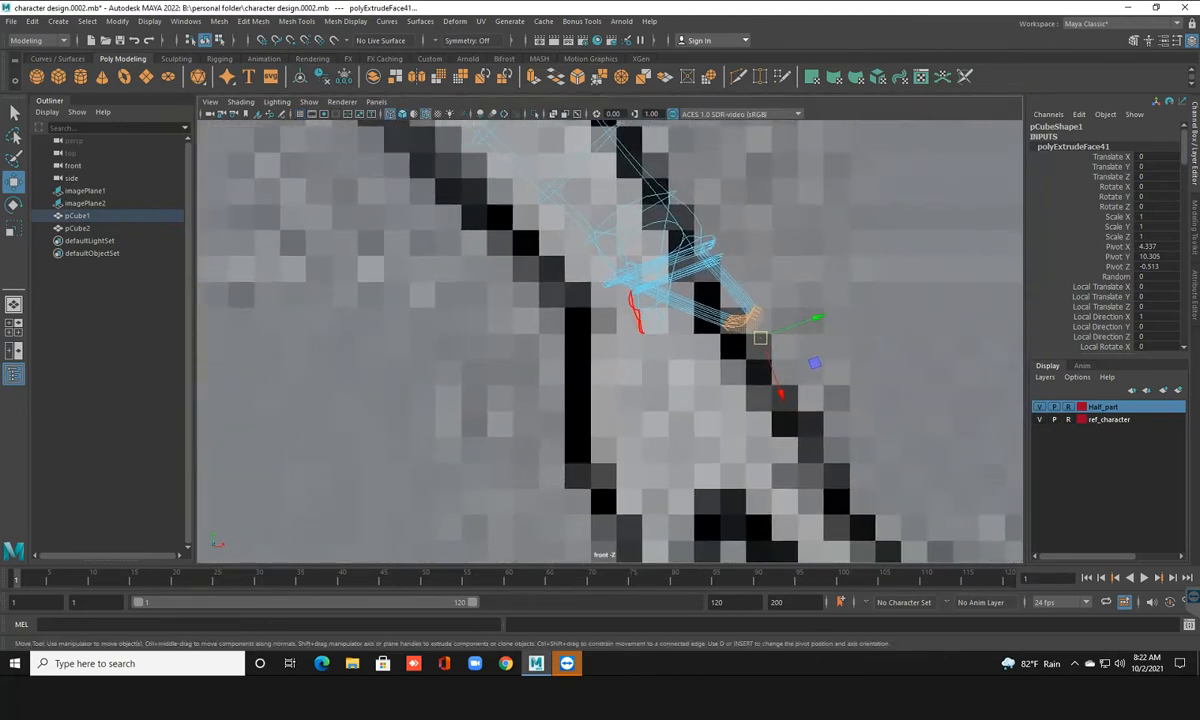
pyautogui.click(650, 320)
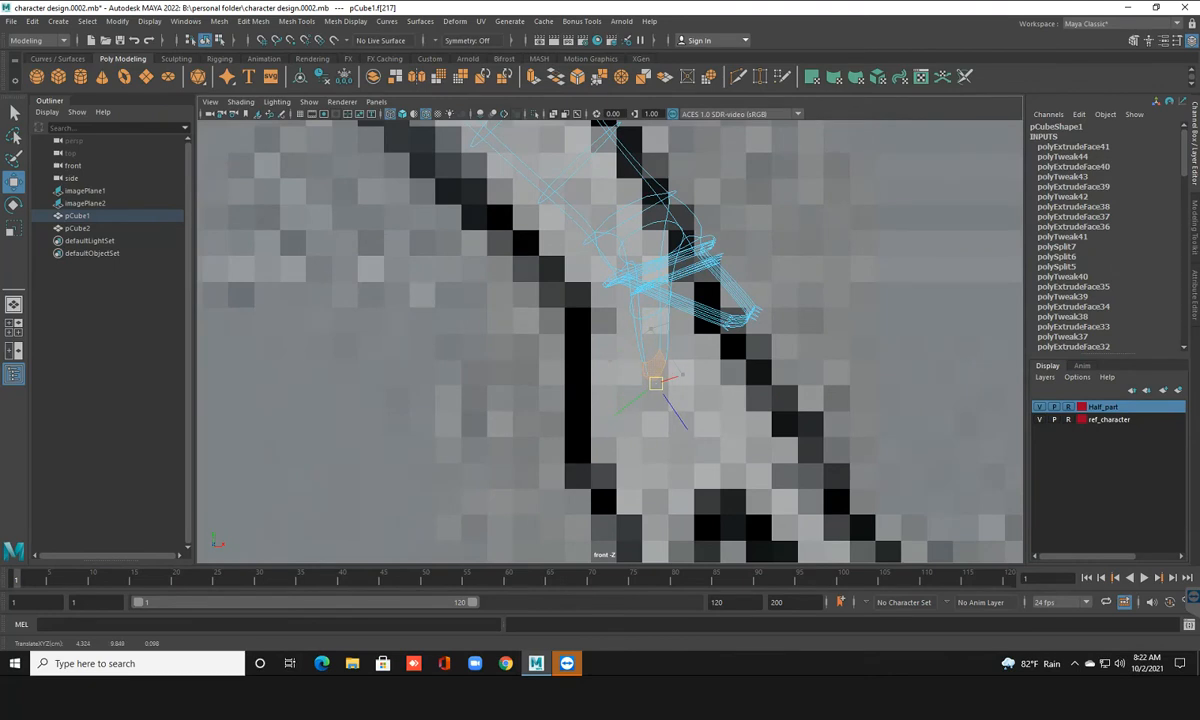
# Select the fingertip vertices in the front view and move them down along the reference hand to lengthen the fingers
pyautogui.moveTo(698, 255); pyautogui.dragTo(562, 203, button='right')
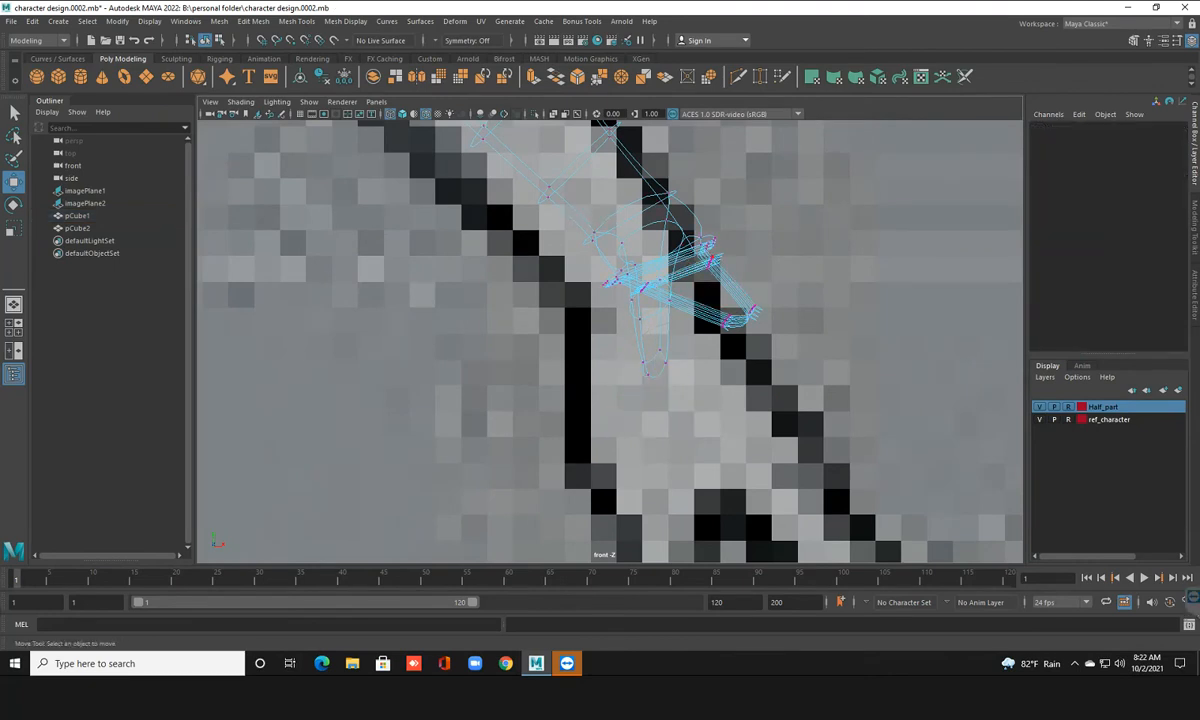
pyautogui.moveTo(896, 476); pyautogui.dragTo(711, 264)
pyautogui.moveTo(762, 338); pyautogui.dragTo(763, 401)
pyautogui.press('space')
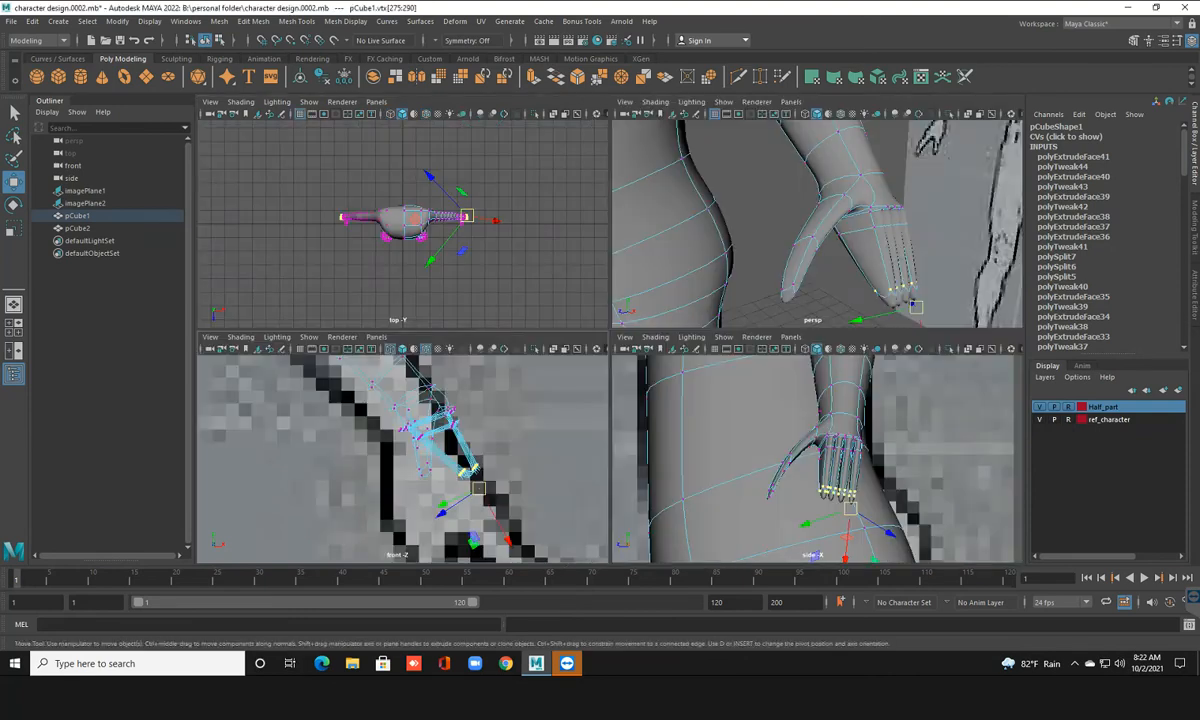
# Select the thumb's four tip vertices in the perspective view and reposition them to shorten the thumb
pyautogui.press('space')
pyautogui.keyDown('alt'); pyautogui.moveTo(780, 250); pyautogui.dragTo(856, 280); pyautogui.keyUp('alt')
pyautogui.moveTo(538, 418); pyautogui.dragTo(652, 478)
pyautogui.keyDown('alt'); pyautogui.moveTo(652, 478); pyautogui.dragTo(557, 374); pyautogui.keyUp('alt')
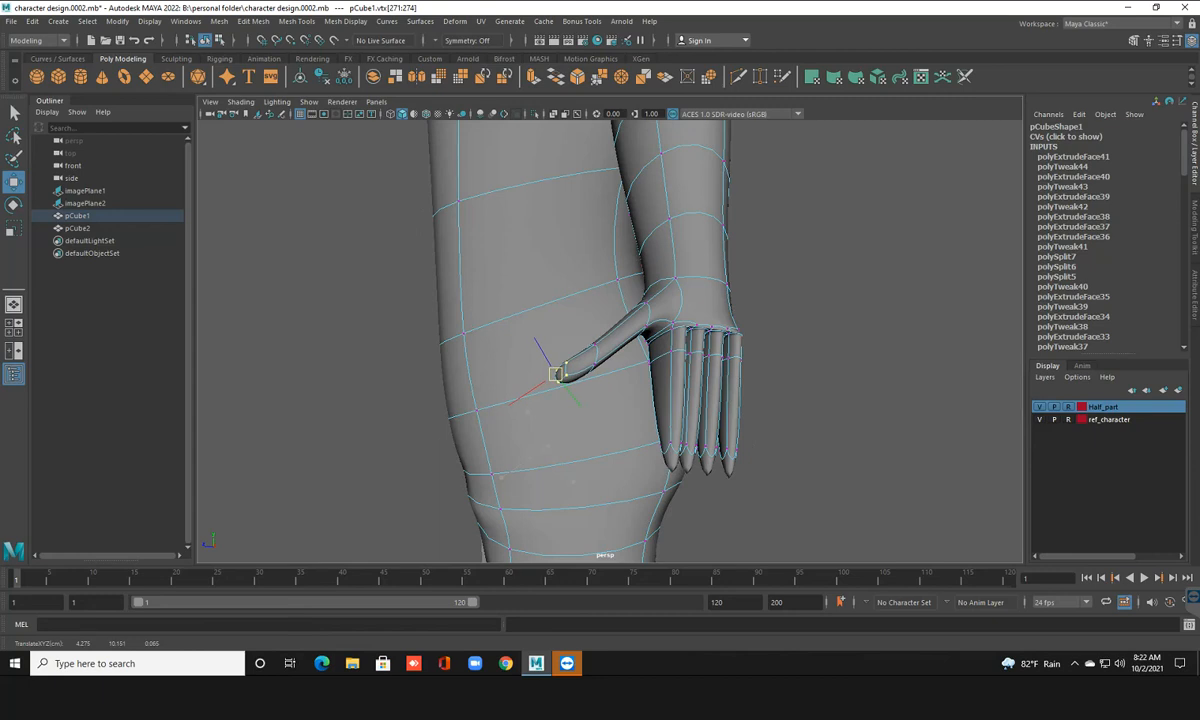
pyautogui.keyDown('alt'); pyautogui.moveTo(573, 482); pyautogui.dragTo(730, 542); pyautogui.keyUp('alt')
pyautogui.moveTo(591, 406); pyautogui.dragTo(597, 403)
pyautogui.keyDown('alt'); pyautogui.moveTo(632, 456); pyautogui.dragTo(618, 497); pyautogui.keyUp('alt')
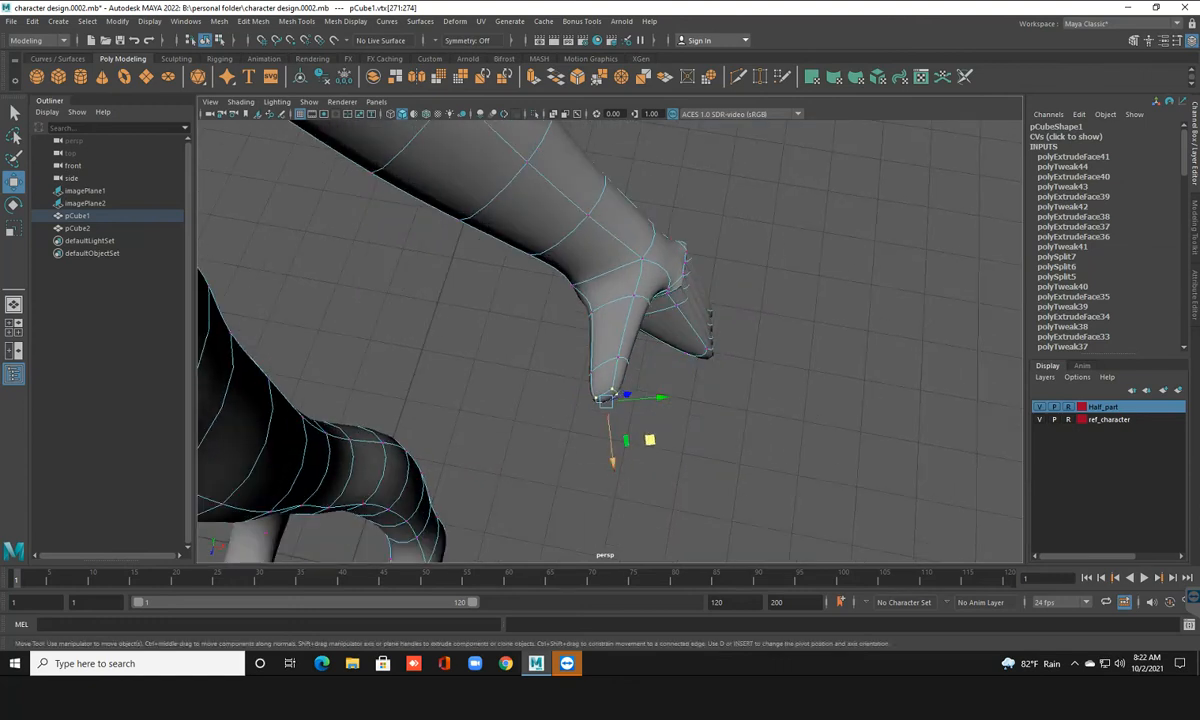
# Select the vertices of the thumb's last segment and move them closer to the palm
pyautogui.moveTo(661, 434); pyautogui.dragTo(515, 300)
pyautogui.moveTo(572, 377); pyautogui.dragTo(580, 367)
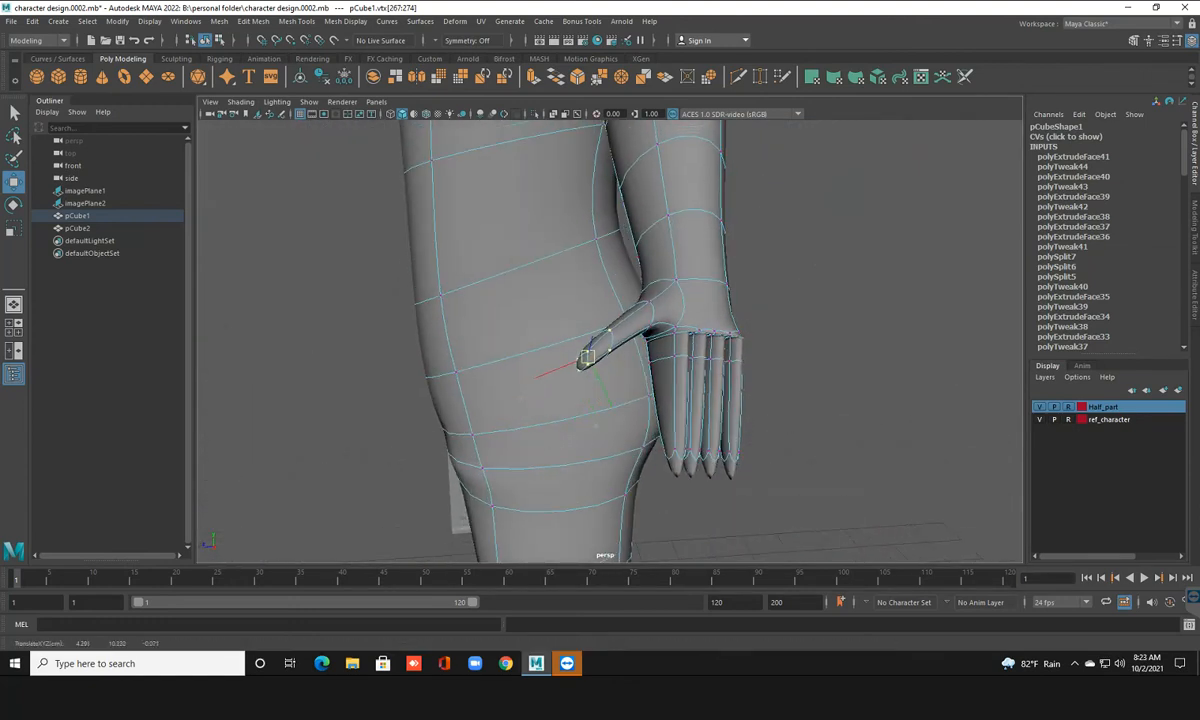
pyautogui.keyDown('alt'); pyautogui.moveTo(521, 398); pyautogui.dragTo(650, 438); pyautogui.keyUp('alt')
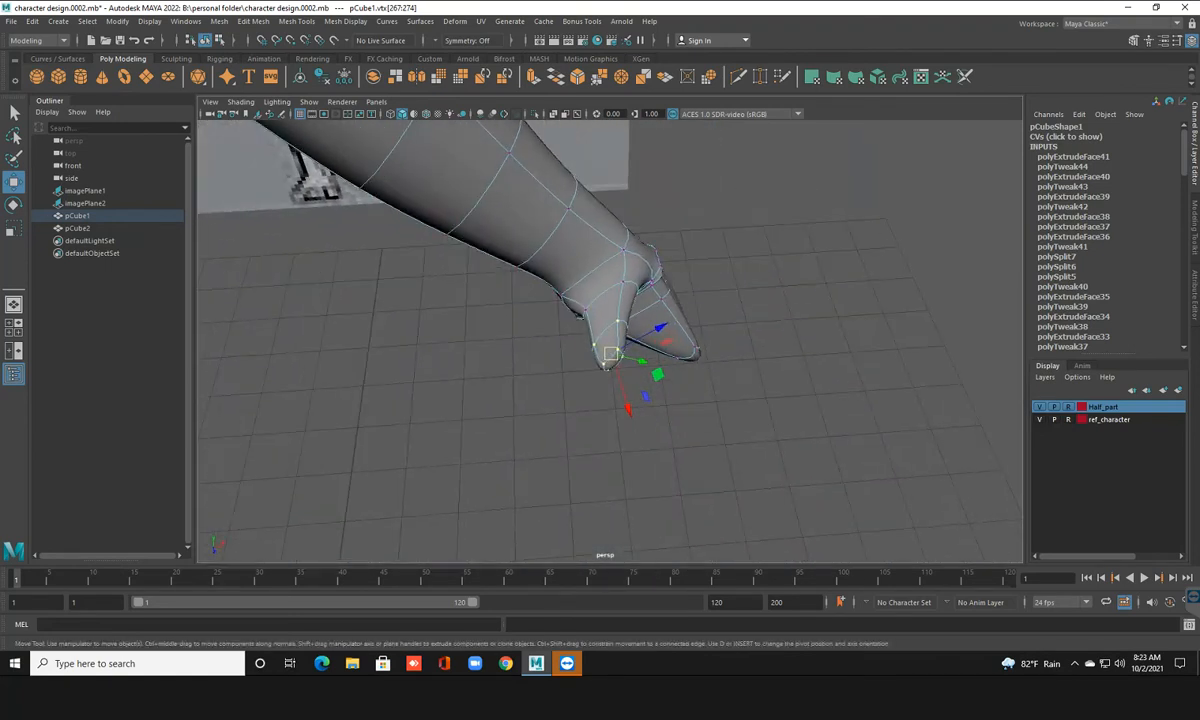
pyautogui.moveTo(611, 354); pyautogui.dragTo(372, 280)
pyautogui.moveTo(566, 382); pyautogui.dragTo(565, 380)
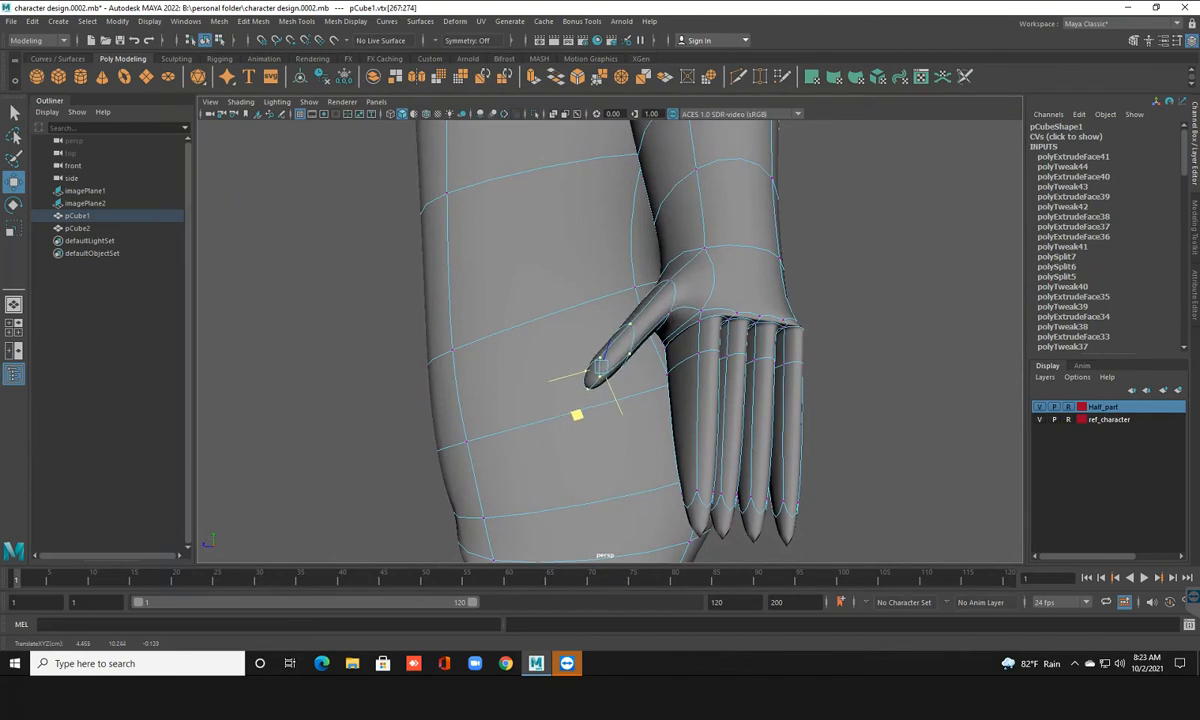
# Scale the thumb's last segment along one axis and check the hand's shape from several angles
pyautogui.keyDown('alt'); pyautogui.moveTo(600, 370); pyautogui.dragTo(530, 362); pyautogui.keyUp('alt')
pyautogui.press('r')
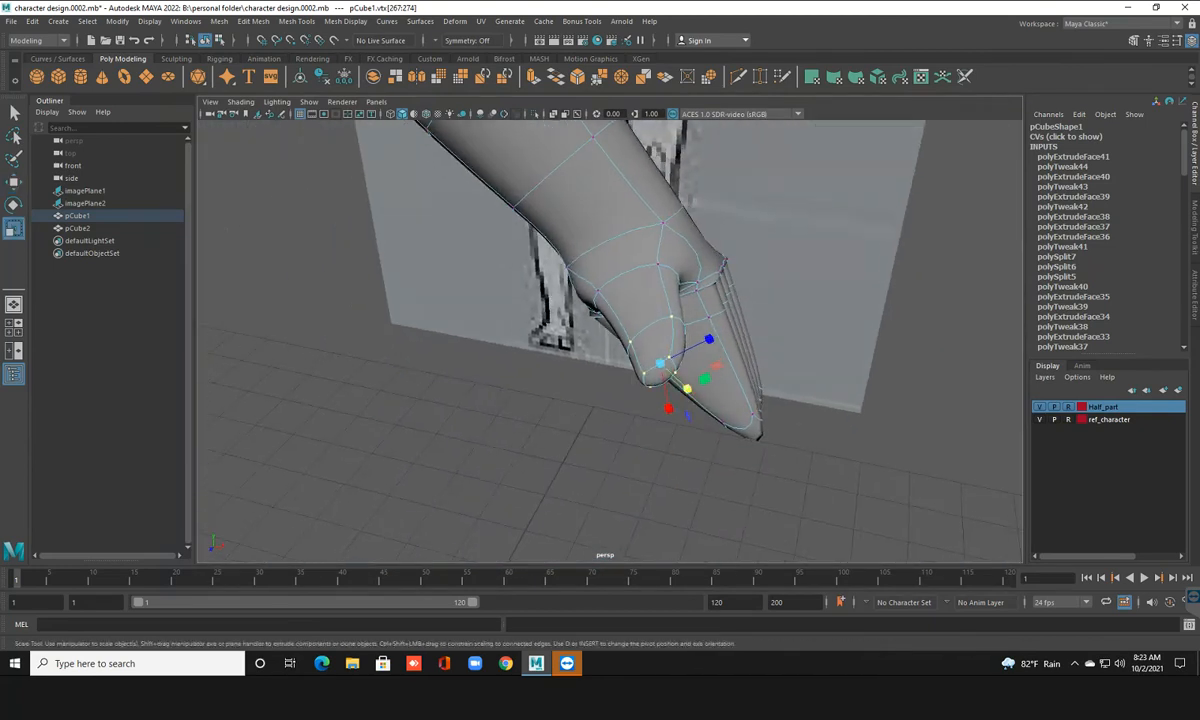
pyautogui.moveTo(709, 340); pyautogui.dragTo(660, 290)
pyautogui.scroll(-5, 560, 320)
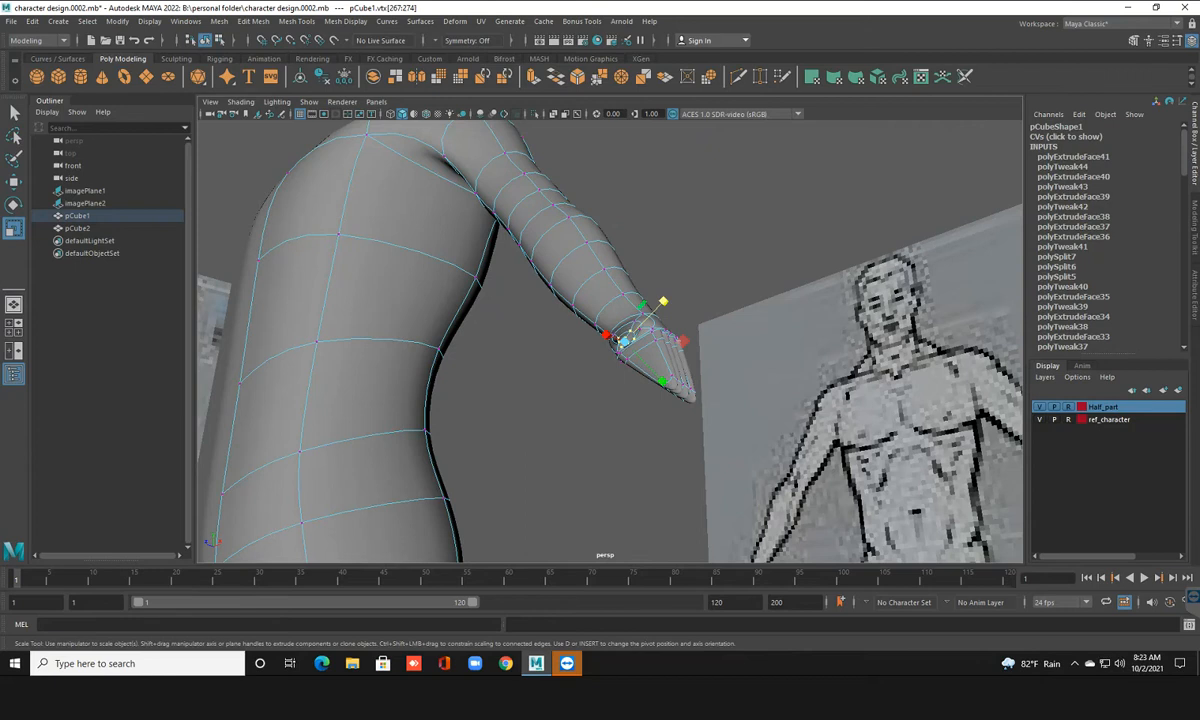
pyautogui.scroll(4, 660, 380)
pyautogui.keyDown('alt'); pyautogui.moveTo(650, 370); pyautogui.dragTo(590, 412); pyautogui.keyUp('alt')
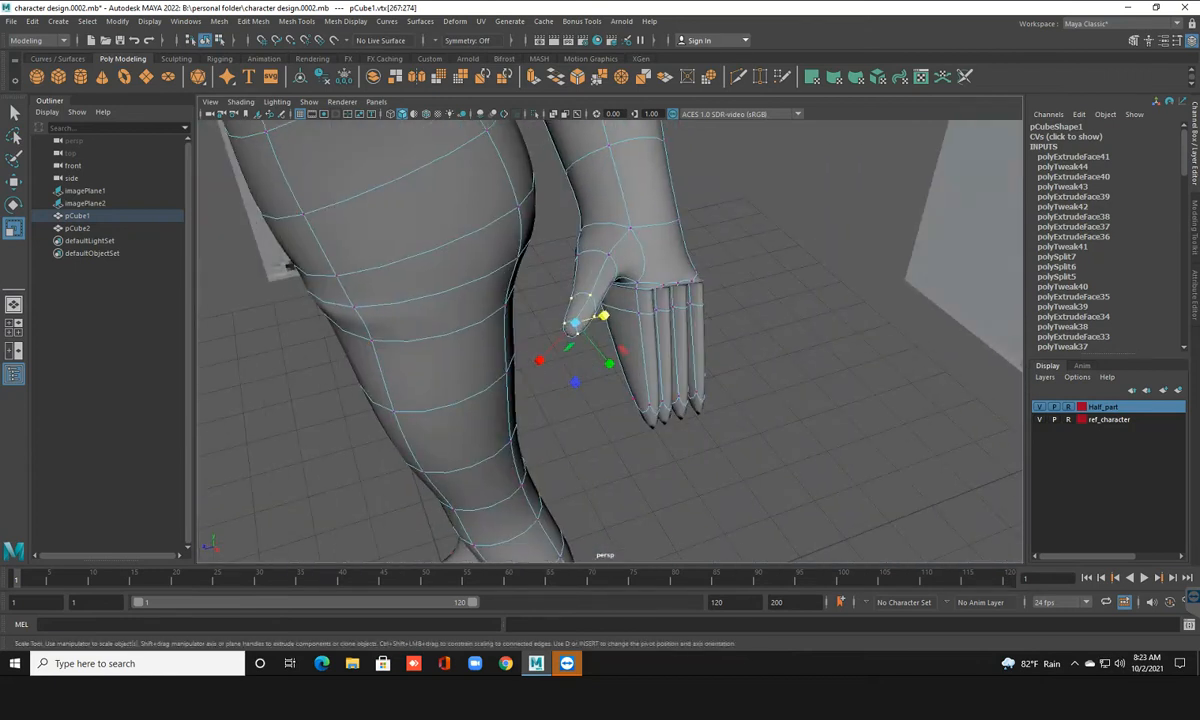
# Select the fingertip vertices of the four fingers and move them up toward the palm to shorten the fingers
pyautogui.keyDown('alt'); pyautogui.moveTo(620, 410); pyautogui.dragTo(540, 350); pyautogui.keyUp('alt')
pyautogui.press('w')
pyautogui.moveTo(684, 413); pyautogui.dragTo(677, 327)
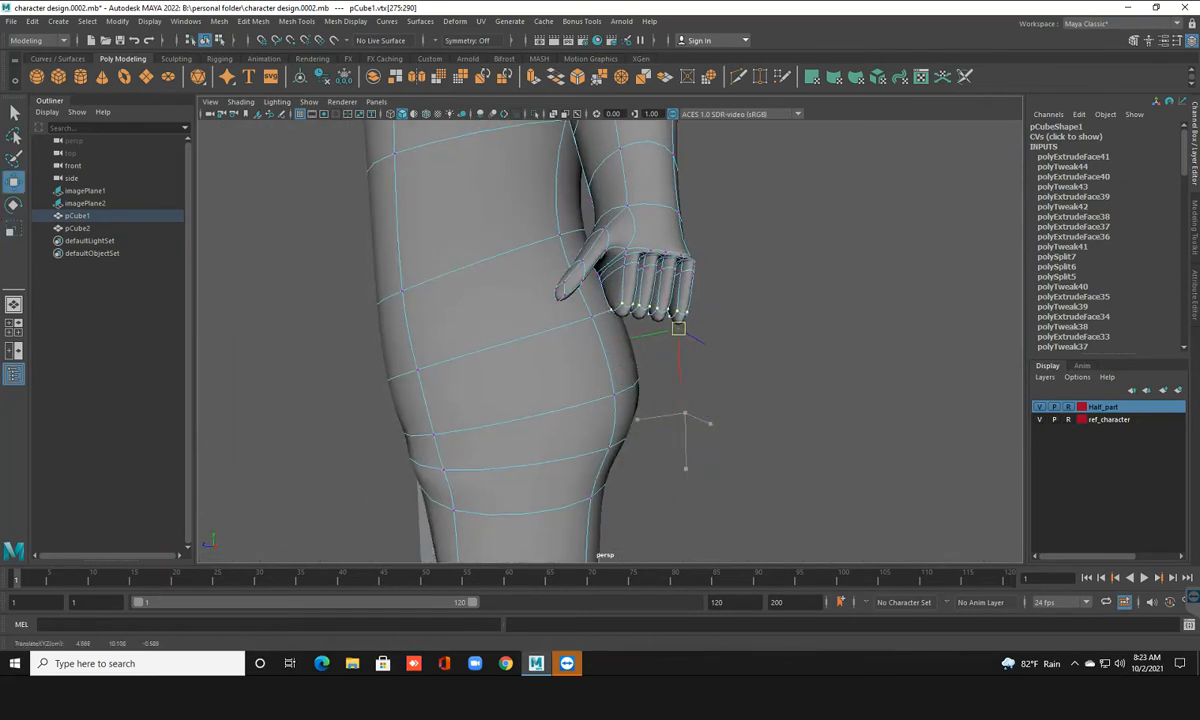
pyautogui.keyDown('alt'); pyautogui.moveTo(670, 440); pyautogui.dragTo(430, 430); pyautogui.keyUp('alt')
pyautogui.scroll(5, 430, 430)
pyautogui.keyDown('alt'); pyautogui.moveTo(345, 440); pyautogui.dragTo(490, 435); pyautogui.keyUp('alt')
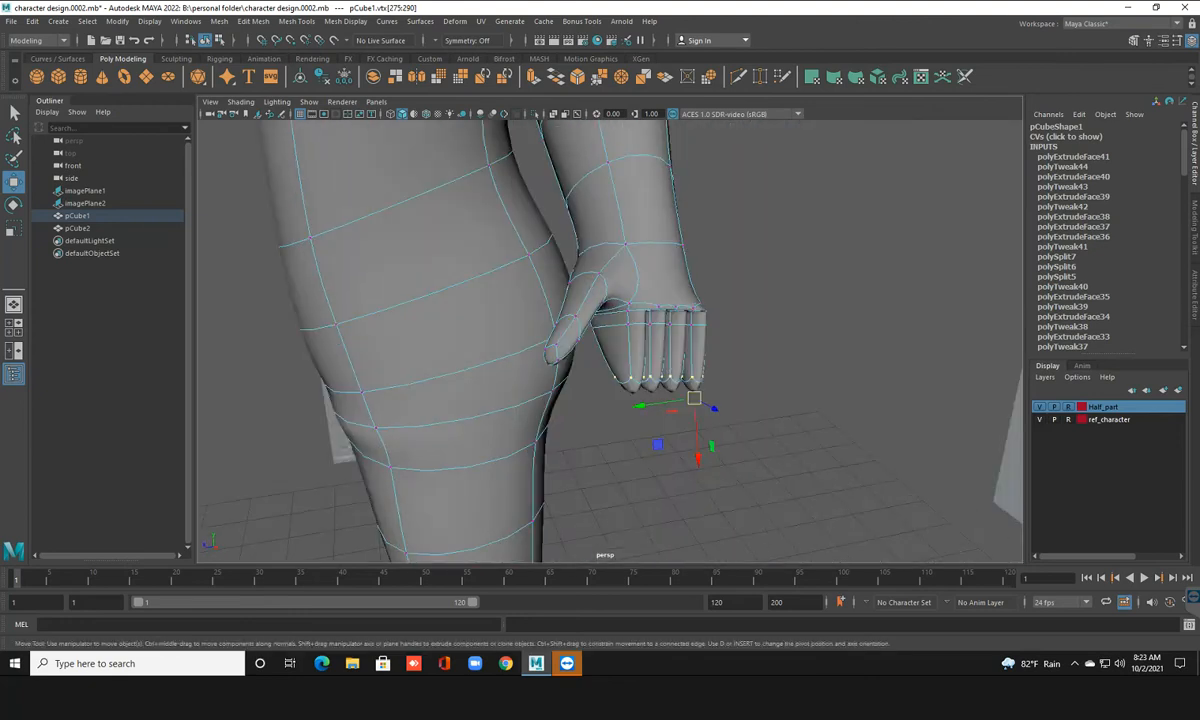
# Undo the recent thumb and finger edits back to before the four finger faces were extruded
pyautogui.hotkey('ctrl', 'z')
pyautogui.hotkey('ctrl', 'z')
pyautogui.hotkey('ctrl', 'z')
pyautogui.hotkey('ctrl', 'z')
pyautogui.hotkey('ctrl', 'z')
pyautogui.hotkey('ctrl', 'z')
pyautogui.hotkey('ctrl', 'z')
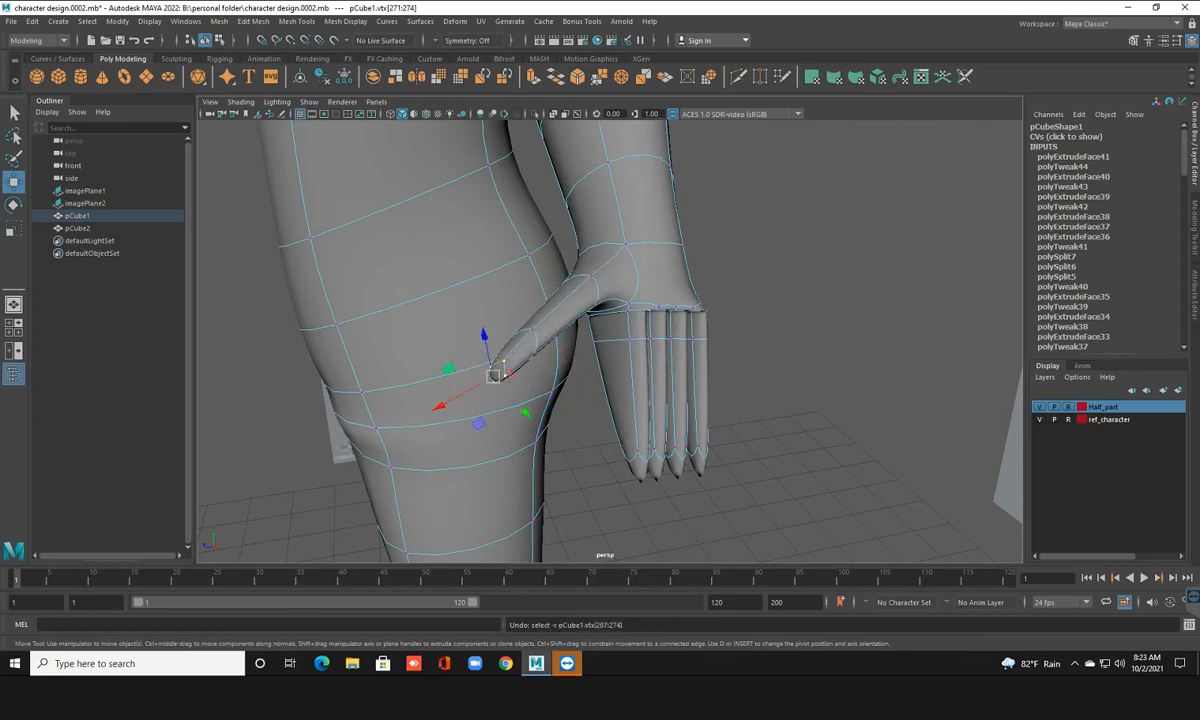
pyautogui.hotkey('ctrl', 'z')
pyautogui.hotkey('ctrl', 'z')
pyautogui.hotkey('ctrl', 'z')
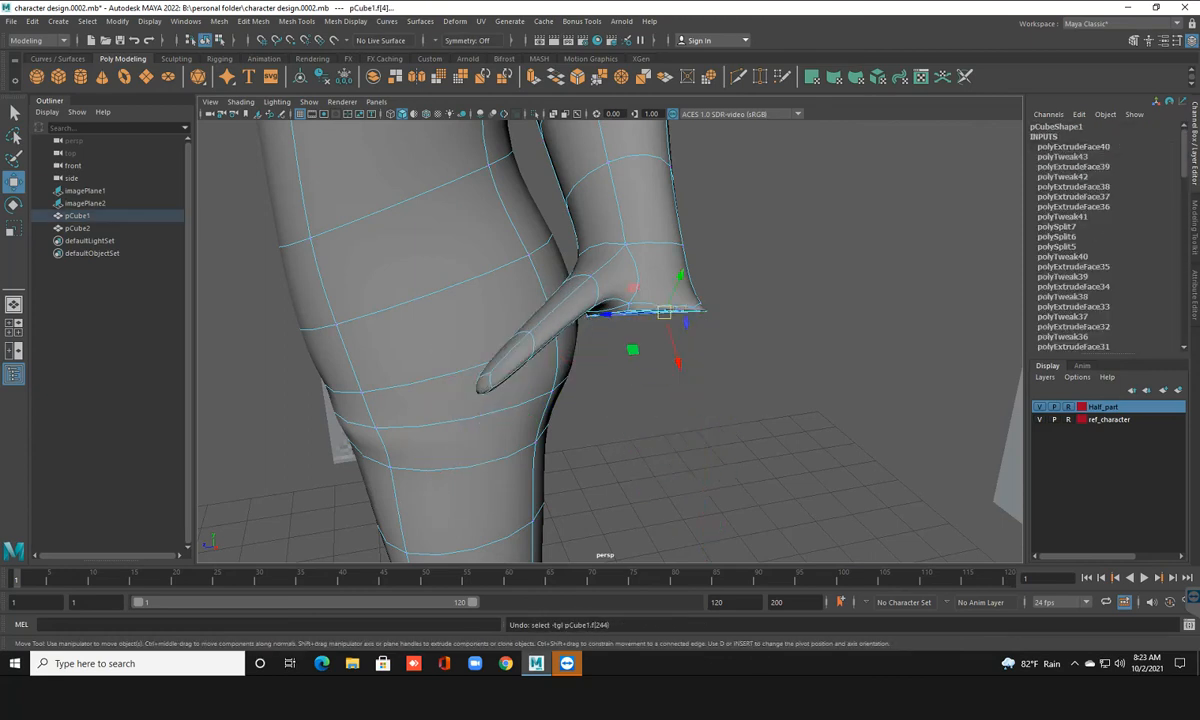
# Select the vertices of the thumb's outer segment and move them toward the palm to shorten the thumb
pyautogui.keyDown('alt'); pyautogui.moveTo(620, 430); pyautogui.dragTo(760, 475); pyautogui.keyUp('alt')
pyautogui.press('F9')
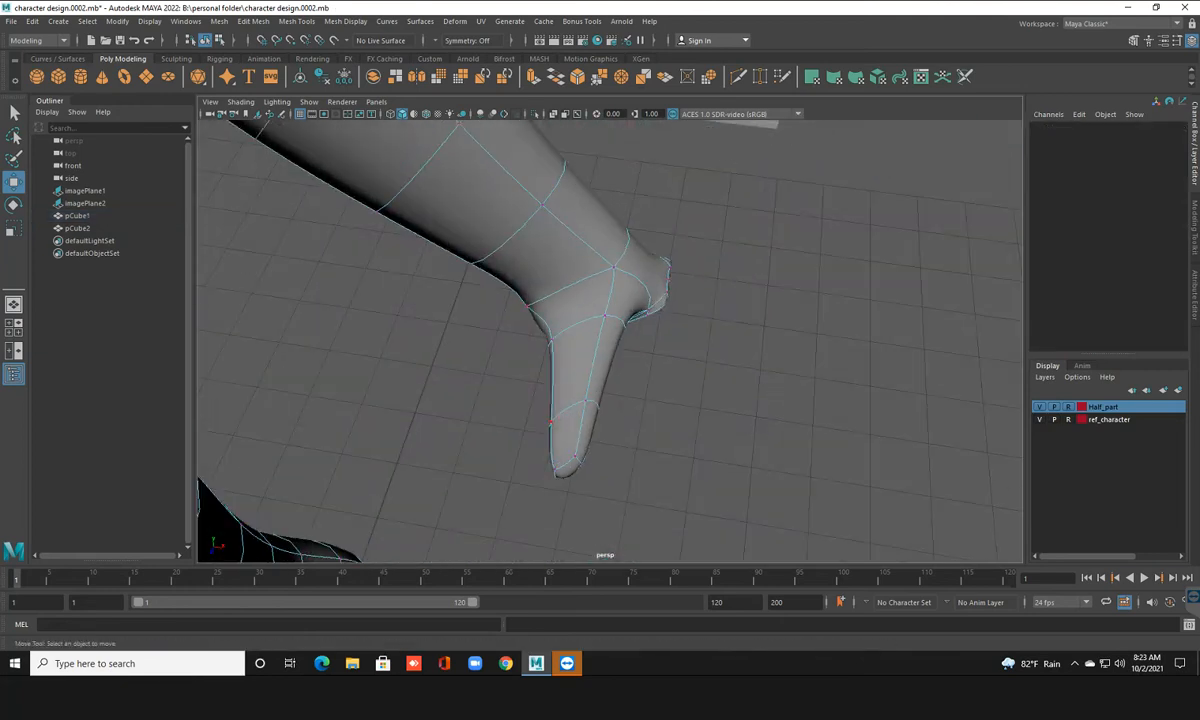
pyautogui.moveTo(584, 499); pyautogui.dragTo(568, 470)
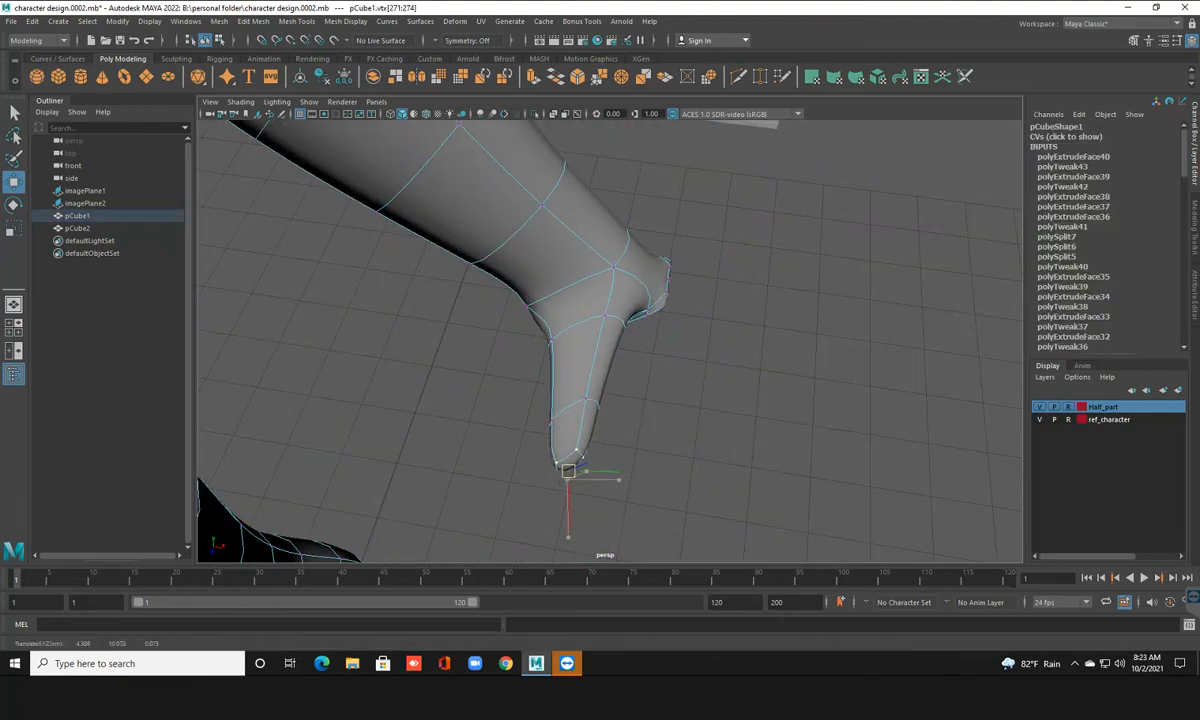
pyautogui.moveTo(470, 352); pyautogui.dragTo(645, 486)
pyautogui.moveTo(570, 447); pyautogui.dragTo(563, 383)
pyautogui.moveTo(548, 333); pyautogui.dragTo(668, 385)
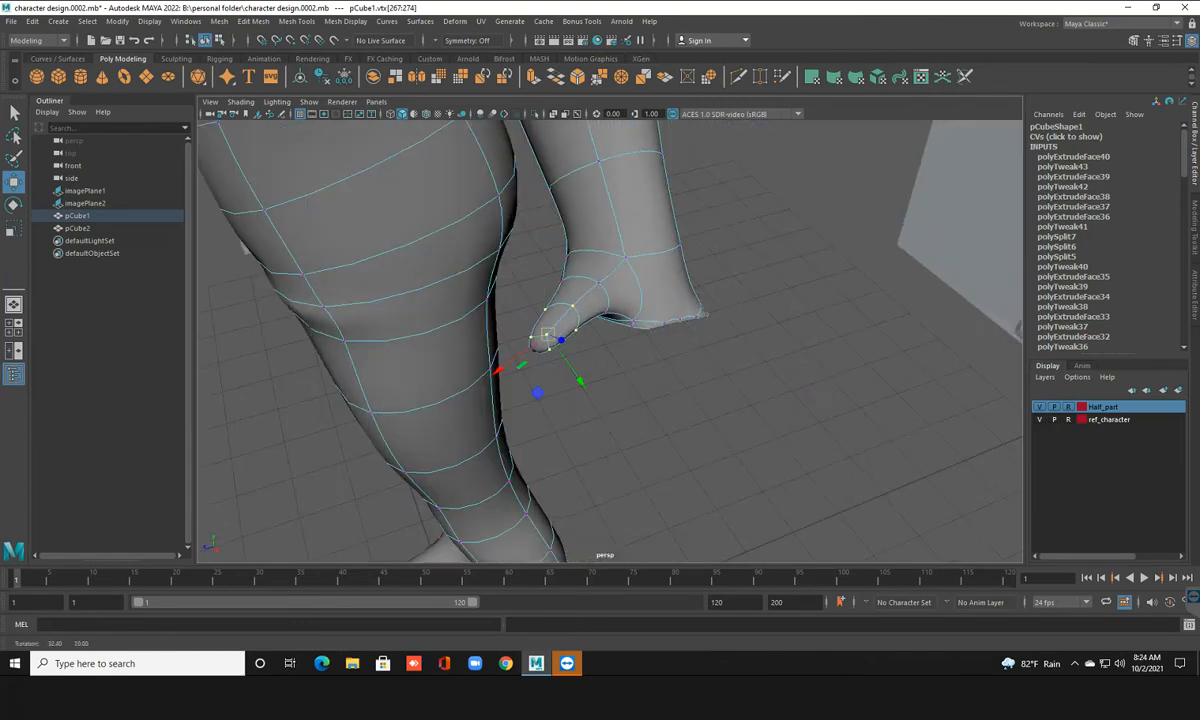
# Reposition the vertices of the thumb's last segment to refine its direction and shape relative to the hand
pyautogui.scroll(4, 620, 360)
pyautogui.keyDown('alt'); pyautogui.moveTo(620, 360); pyautogui.dragTo(690, 422, button='middle'); pyautogui.keyUp('alt')
pyautogui.keyDown('alt'); pyautogui.moveTo(585, 350); pyautogui.dragTo(486, 290); pyautogui.keyUp('alt')
pyautogui.press('r')
pyautogui.press('w')
pyautogui.moveTo(562, 365); pyautogui.dragTo(845, 418)
pyautogui.scroll(-5, 556, 342)
pyautogui.scroll(4, 845, 418)
pyautogui.keyDown('alt'); pyautogui.moveTo(845, 418); pyautogui.dragTo(773, 407, button='middle'); pyautogui.keyUp('alt')
pyautogui.keyDown('alt'); pyautogui.moveTo(773, 407); pyautogui.dragTo(780, 393); pyautogui.keyUp('alt')
pyautogui.moveTo(604, 391); pyautogui.dragTo(412, 322)
pyautogui.scroll(3, 570, 347)
pyautogui.keyDown('alt'); pyautogui.moveTo(570, 347); pyautogui.dragTo(590, 425); pyautogui.keyUp('alt')
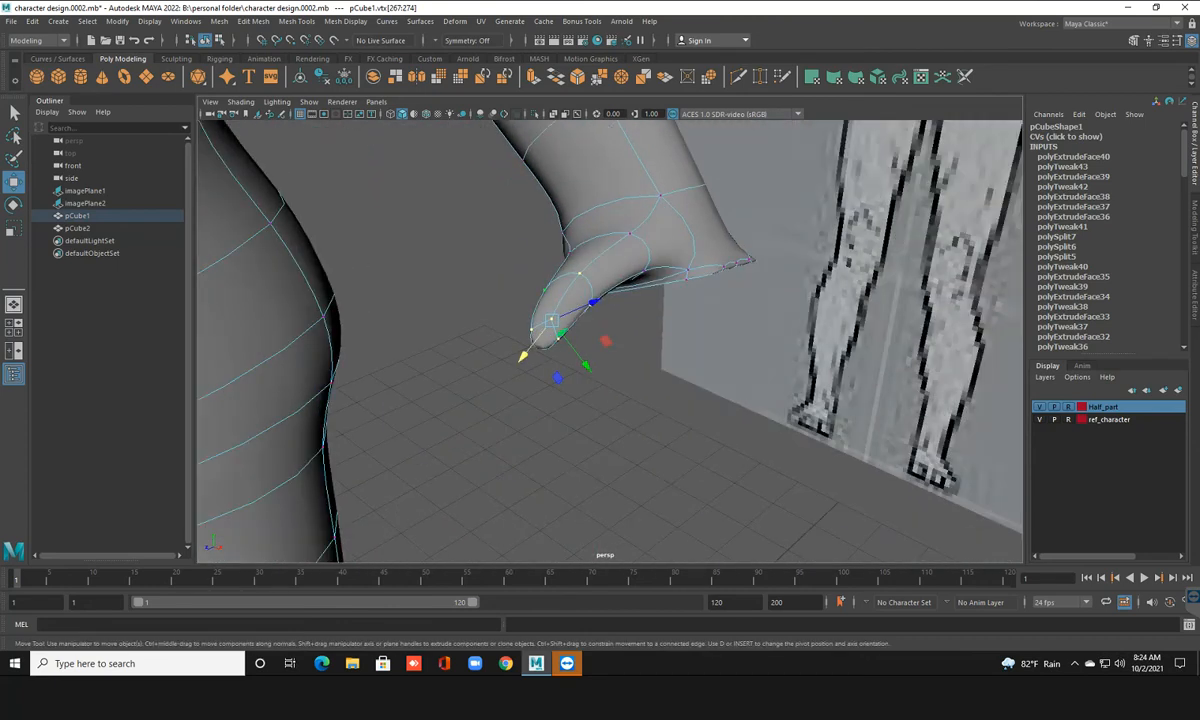
# Select a face at the thumb's tip, adjust its position and scale it along two axes
pyautogui.press('F11')
pyautogui.click(544, 335)
pyautogui.keyDown('alt'); pyautogui.moveTo(544, 335); pyautogui.dragTo(440, 296); pyautogui.keyUp('alt')
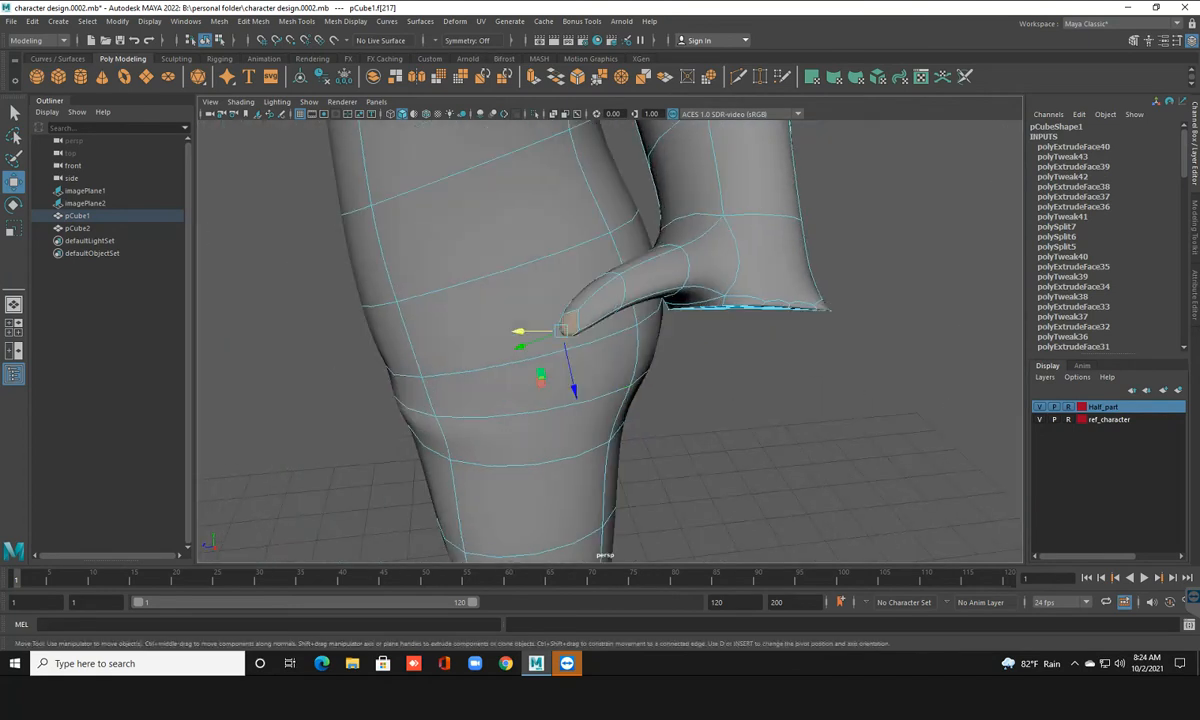
pyautogui.moveTo(562, 332); pyautogui.dragTo(708, 404)
pyautogui.press('r')
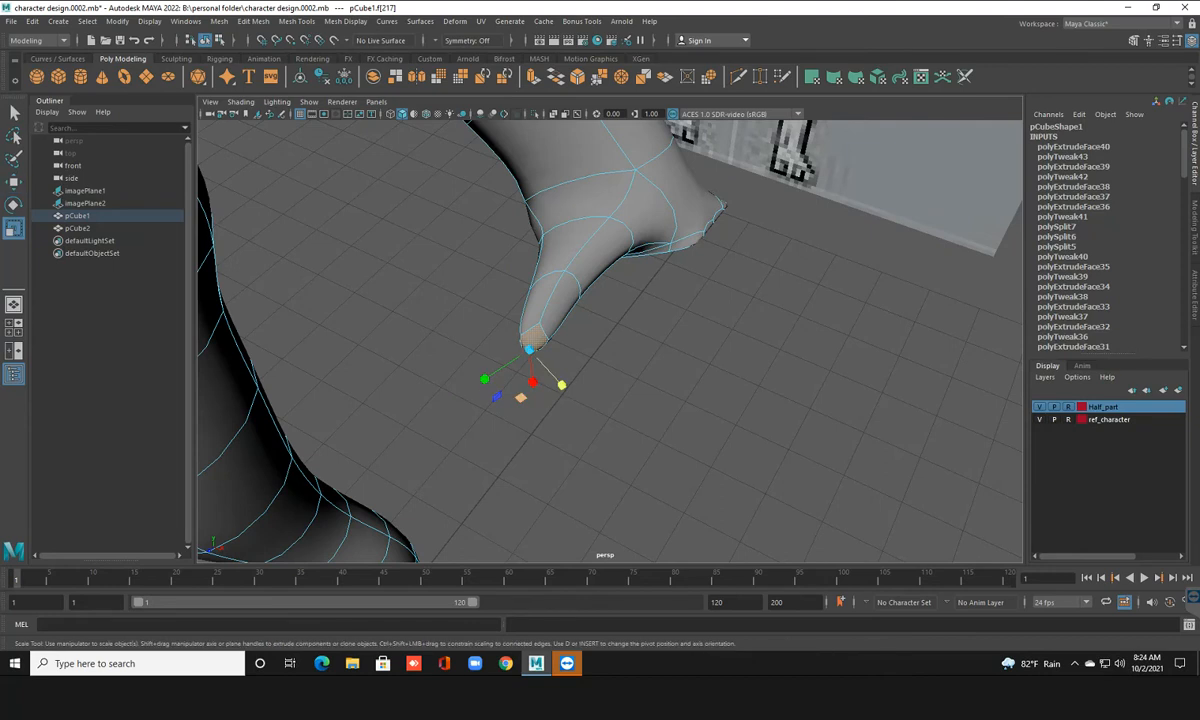
pyautogui.moveTo(533, 382); pyautogui.dragTo(497, 338)
pyautogui.moveTo(562, 384); pyautogui.dragTo(545, 325)
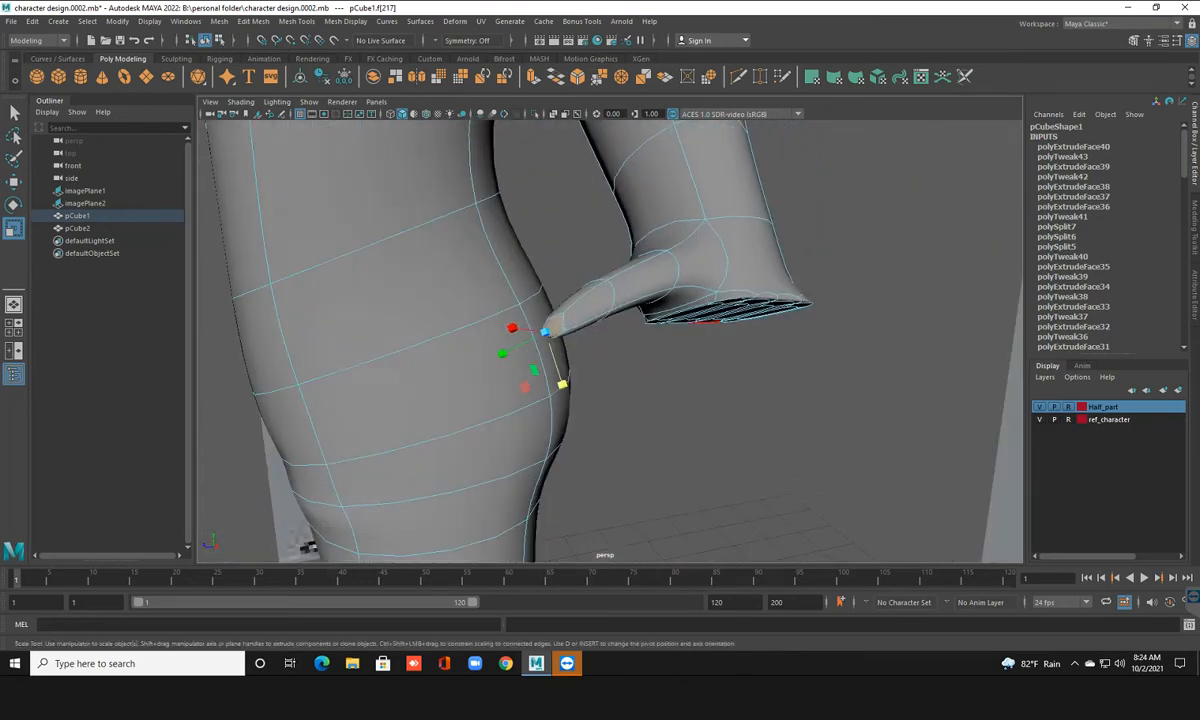
# Return the half-body mesh to object mode and examine the thumb's shape against the hand and body
pyautogui.press('F8')
pyautogui.click(680, 400)
pyautogui.scroll(-5, 680, 400)
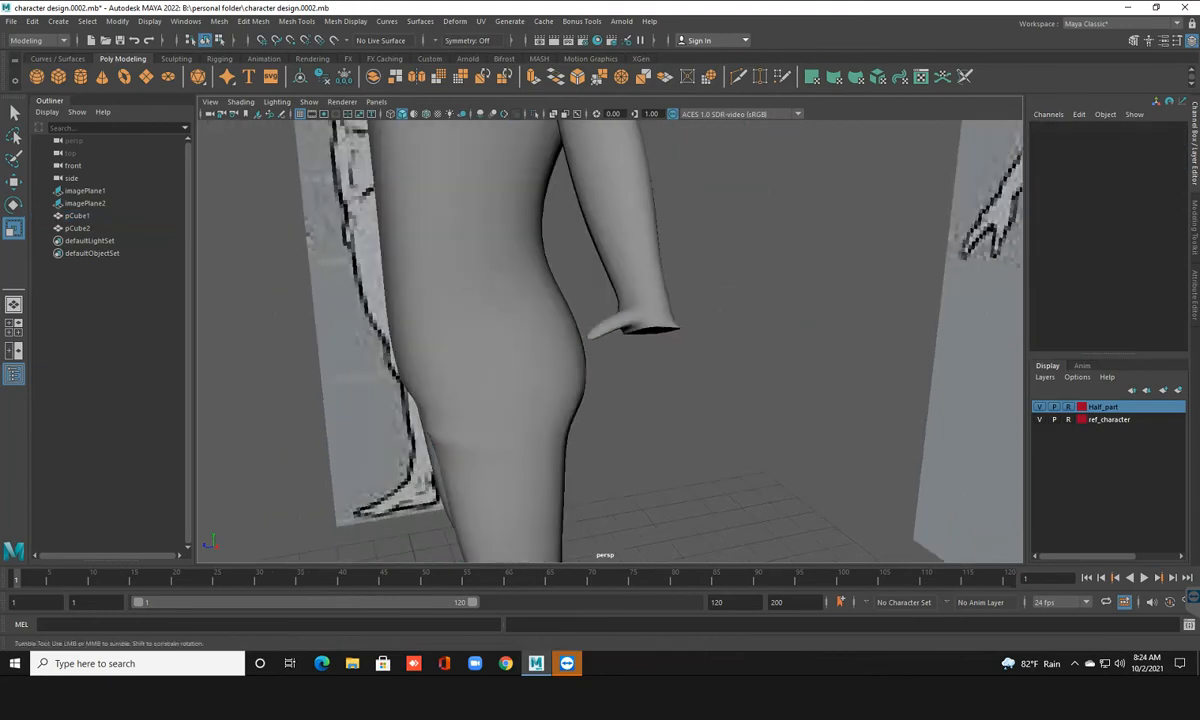
pyautogui.keyDown('alt'); pyautogui.moveTo(680, 400); pyautogui.dragTo(650, 480); pyautogui.keyUp('alt')
pyautogui.click(515, 352)
pyautogui.scroll(5, 515, 352)
pyautogui.keyDown('alt'); pyautogui.moveTo(515, 352); pyautogui.dragTo(608, 318); pyautogui.keyUp('alt')
# Select the vertices at the thumb's tip and adjust their position
pyautogui.press('F8')
pyautogui.press('w')
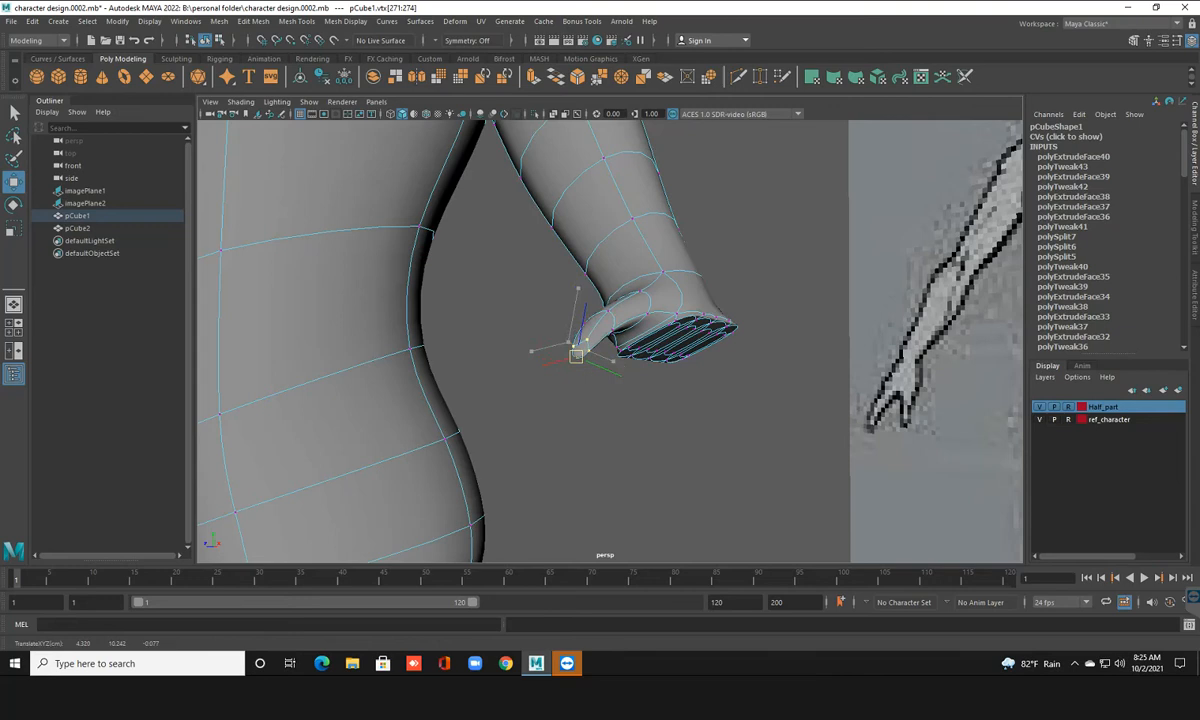
pyautogui.keyDown('alt'); pyautogui.moveTo(575, 348); pyautogui.dragTo(580, 375); pyautogui.keyUp('alt')
pyautogui.keyDown('alt'); pyautogui.moveTo(590, 298); pyautogui.dragTo(552, 340); pyautogui.keyUp('alt')
# Try to move the vertices around the thumb's middle joint and undo that move
pyautogui.moveTo(531, 293); pyautogui.dragTo(625, 331)
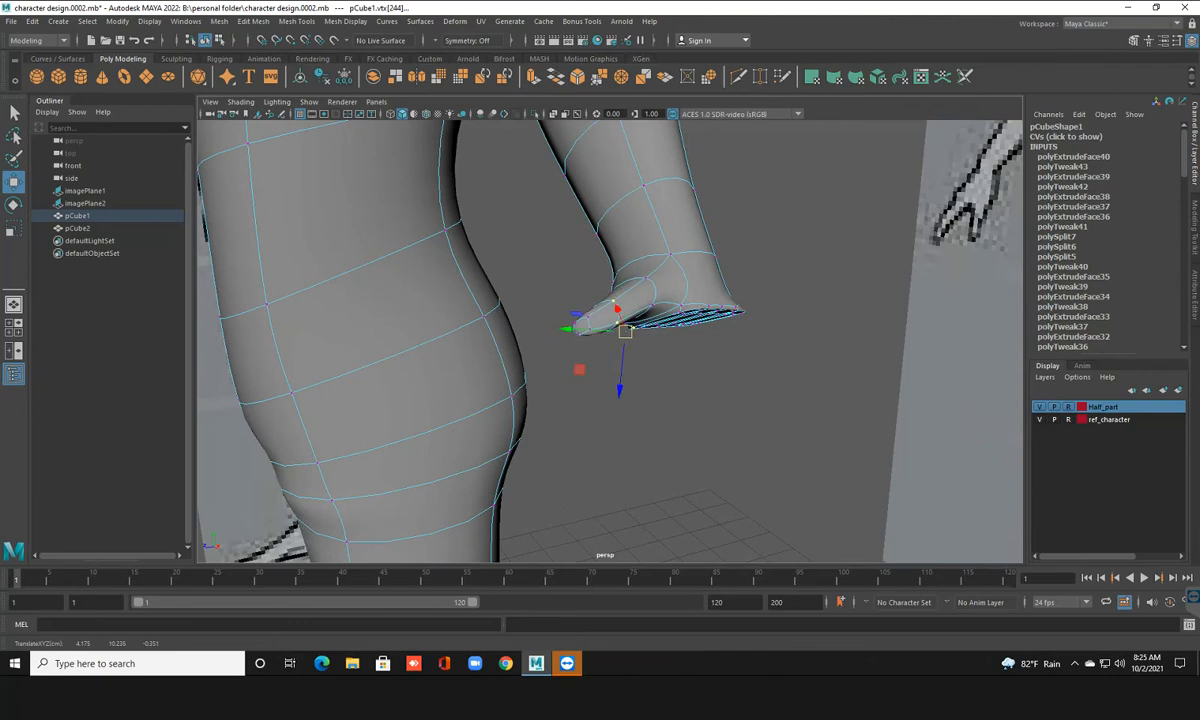
pyautogui.hotkey('ctrl', 'z')
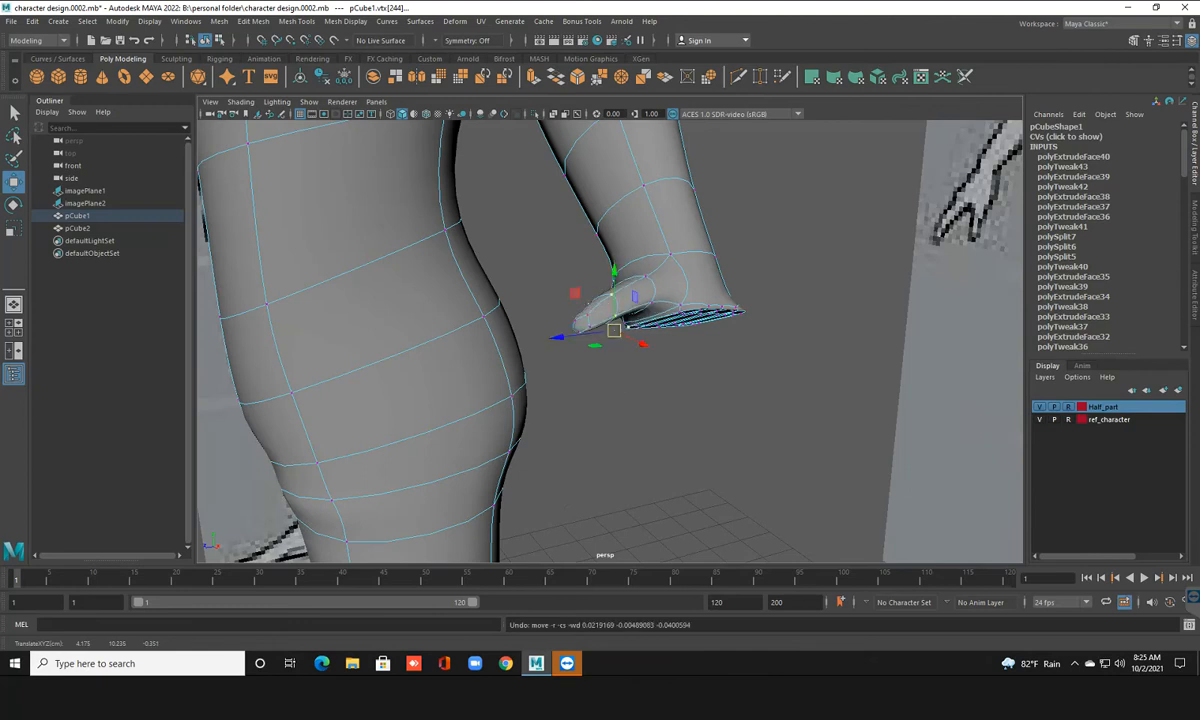
# Clear the selection and start a new scene, saving the changes to character design.0002.mb
pyautogui.click(581, 362)
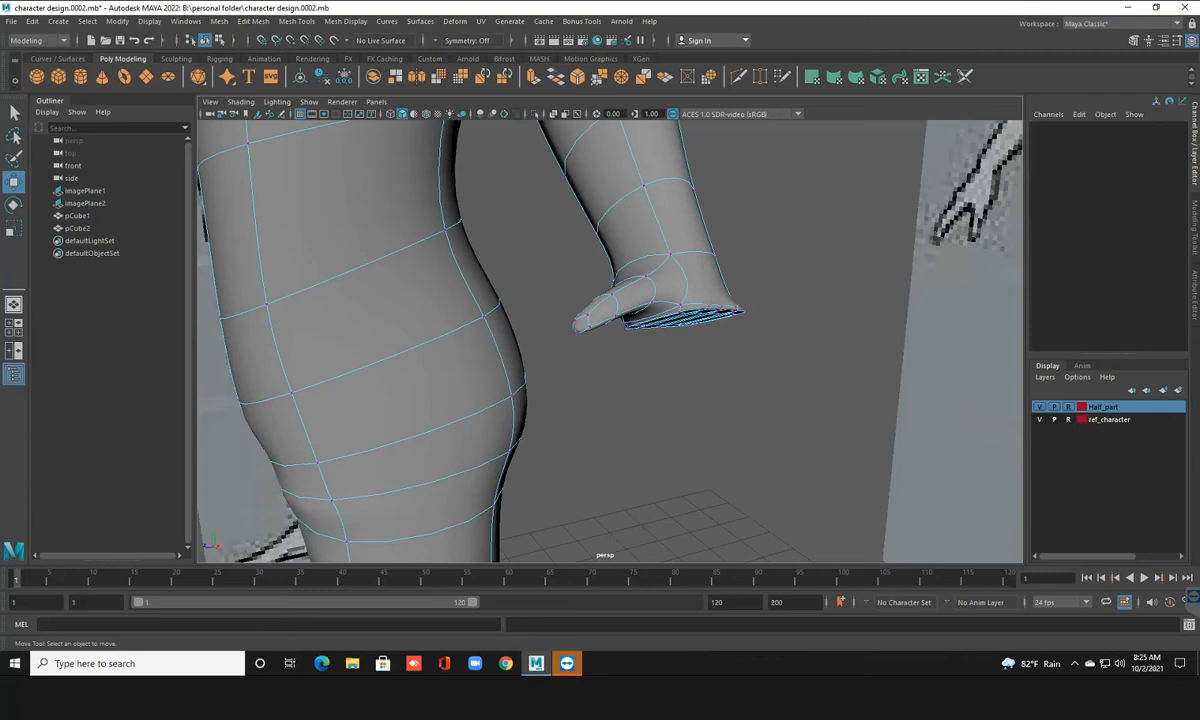
pyautogui.hotkey('ctrl', 'q')
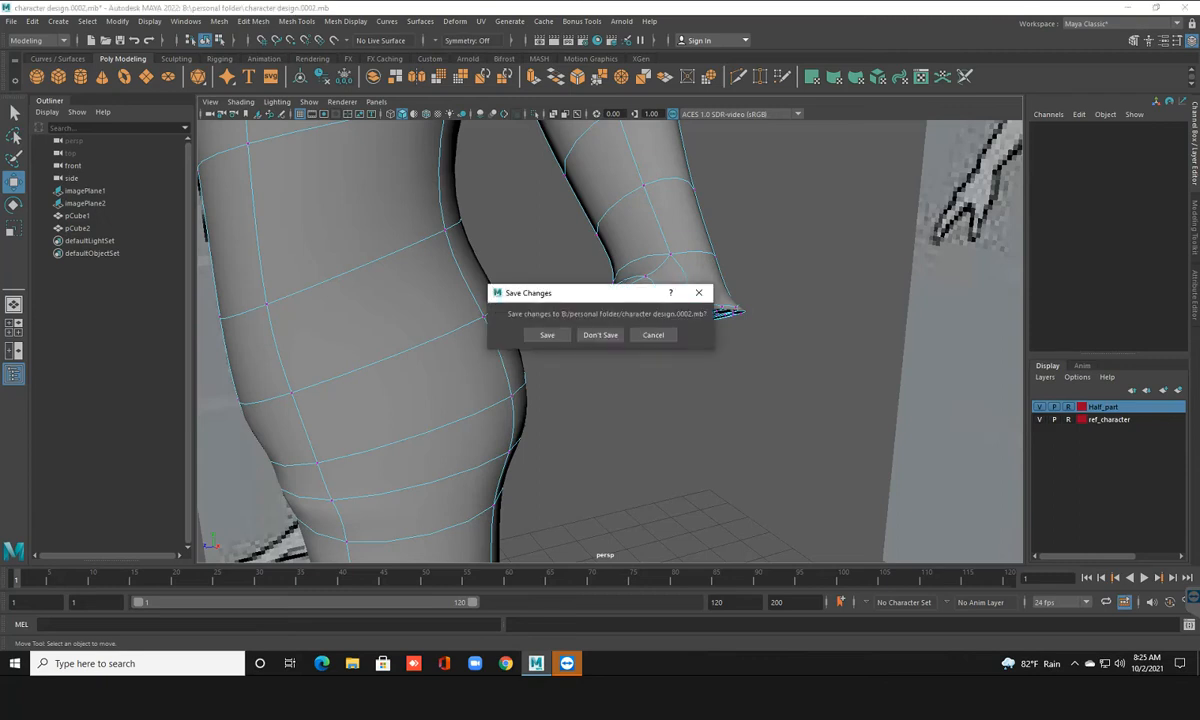
pyautogui.click(547, 335)
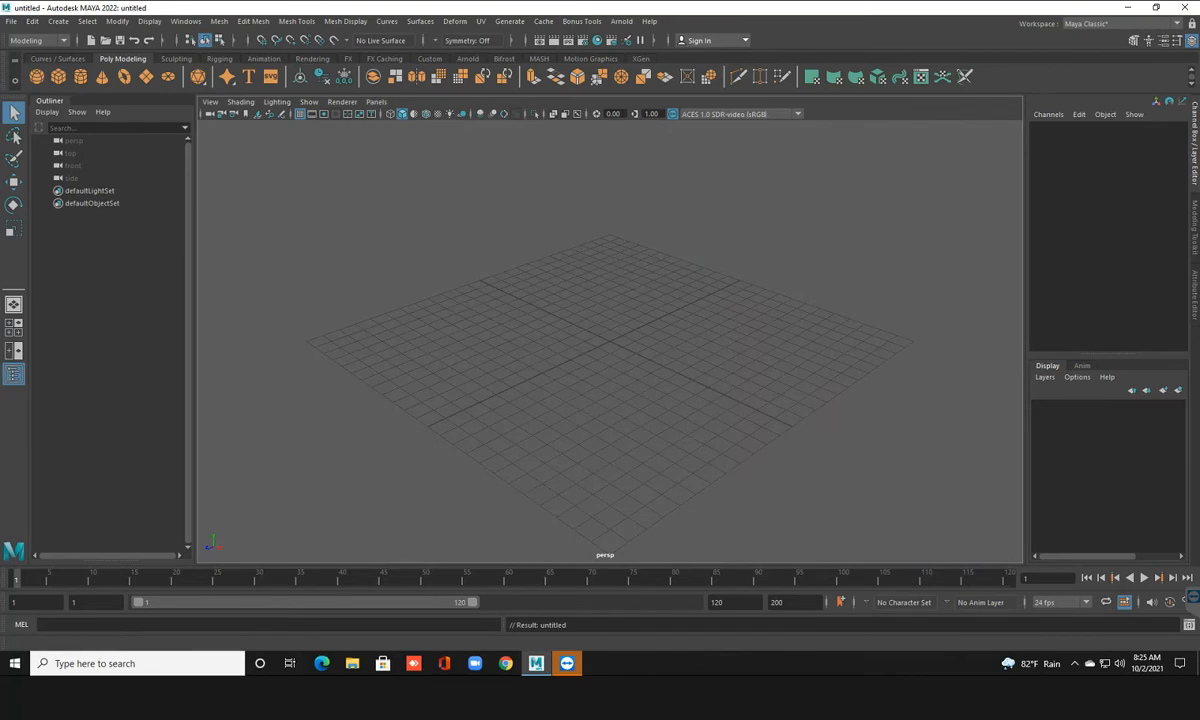
# Open the scene Head.mb from B:\personal folder
pyautogui.click(11, 21)
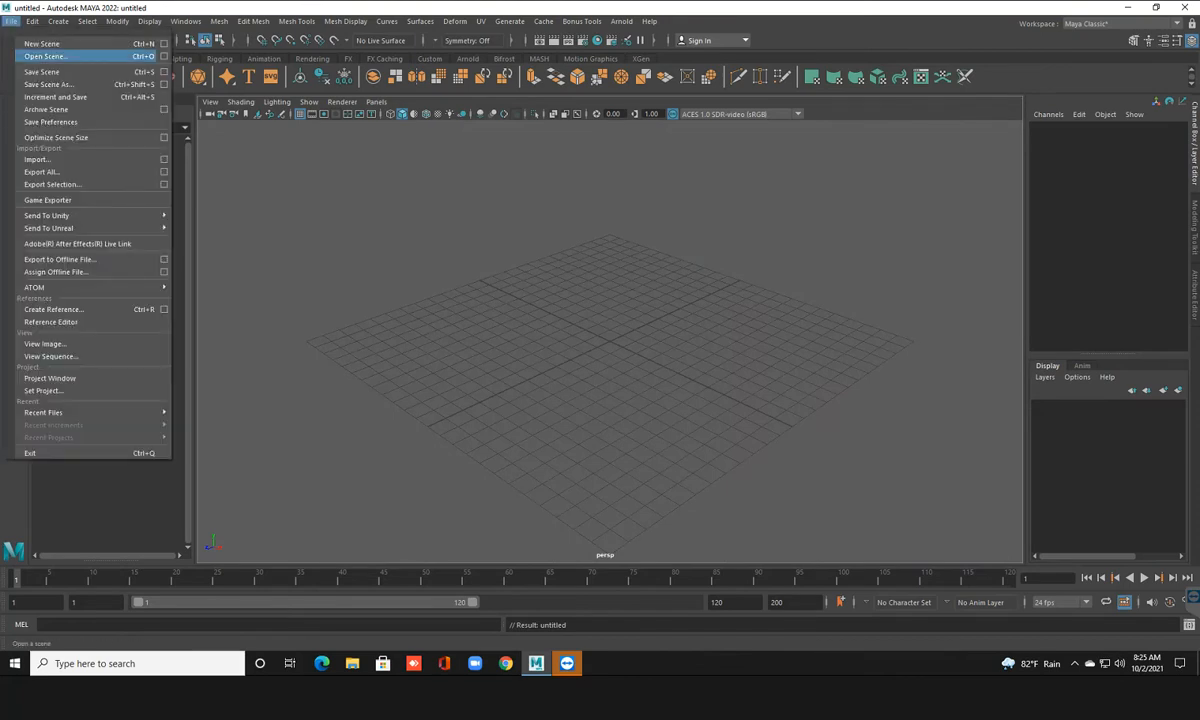
pyautogui.click(45, 53)
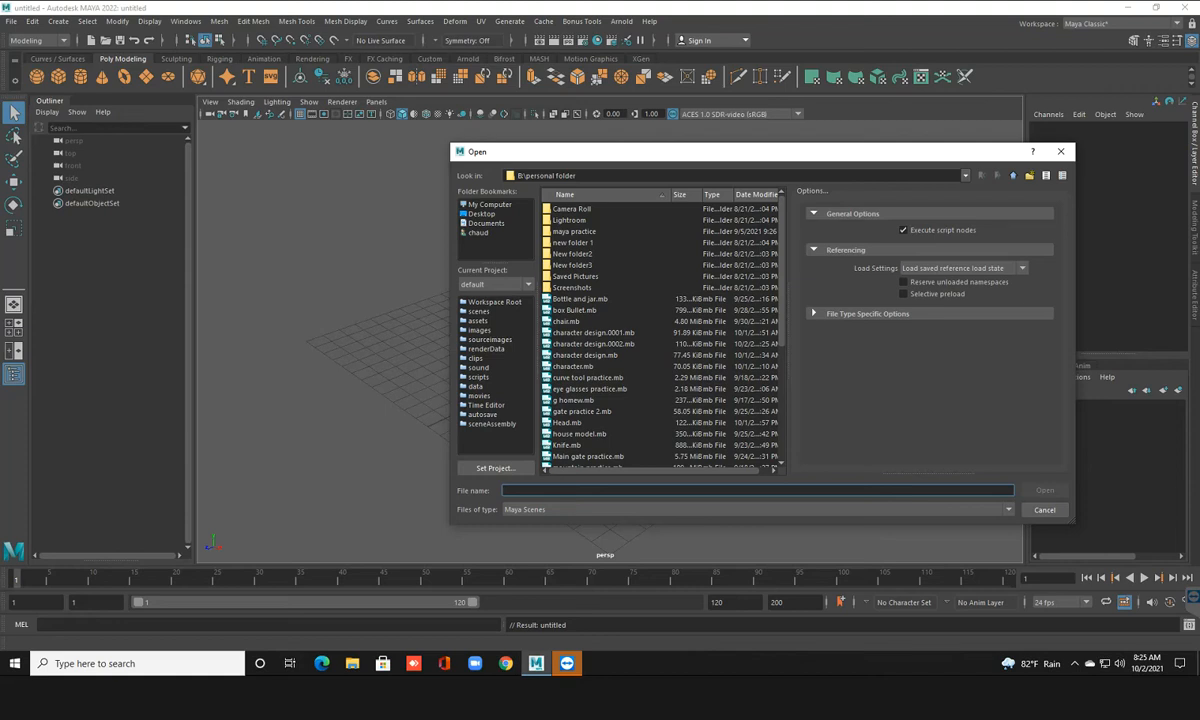
pyautogui.click(567, 423)
pyautogui.click(1045, 490)
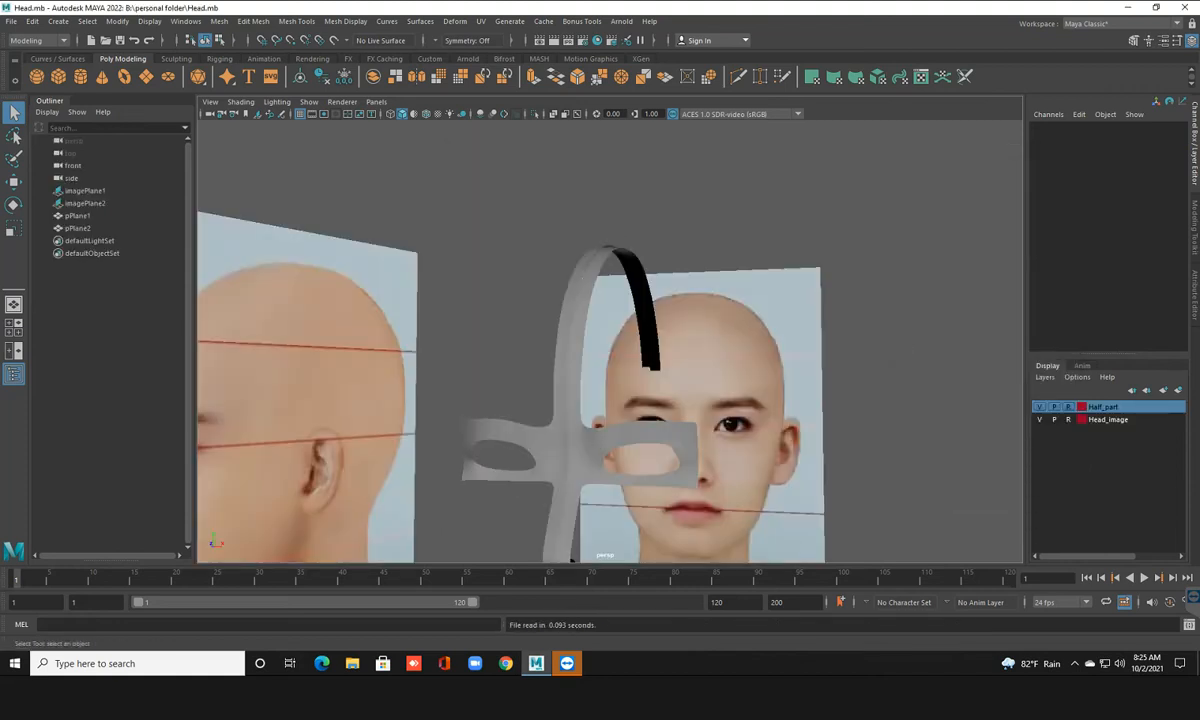
# Examine the partial head mesh in perspective and its nose strip against the front face reference
pyautogui.scroll(-3, 600, 350)
pyautogui.keyDown('alt'); pyautogui.moveTo(605, 400); pyautogui.dragTo(572, 302, button='middle'); pyautogui.keyUp('alt')
pyautogui.keyDown('alt'); pyautogui.moveTo(600, 330); pyautogui.dragTo(565, 395); pyautogui.keyUp('alt')
pyautogui.scroll(4, 565, 380)
pyautogui.keyDown('alt'); pyautogui.moveTo(540, 330); pyautogui.dragTo(580, 365, button='middle'); pyautogui.keyUp('alt')
pyautogui.keyDown('alt'); pyautogui.moveTo(580, 365); pyautogui.dragTo(772, 342); pyautogui.keyUp('alt')
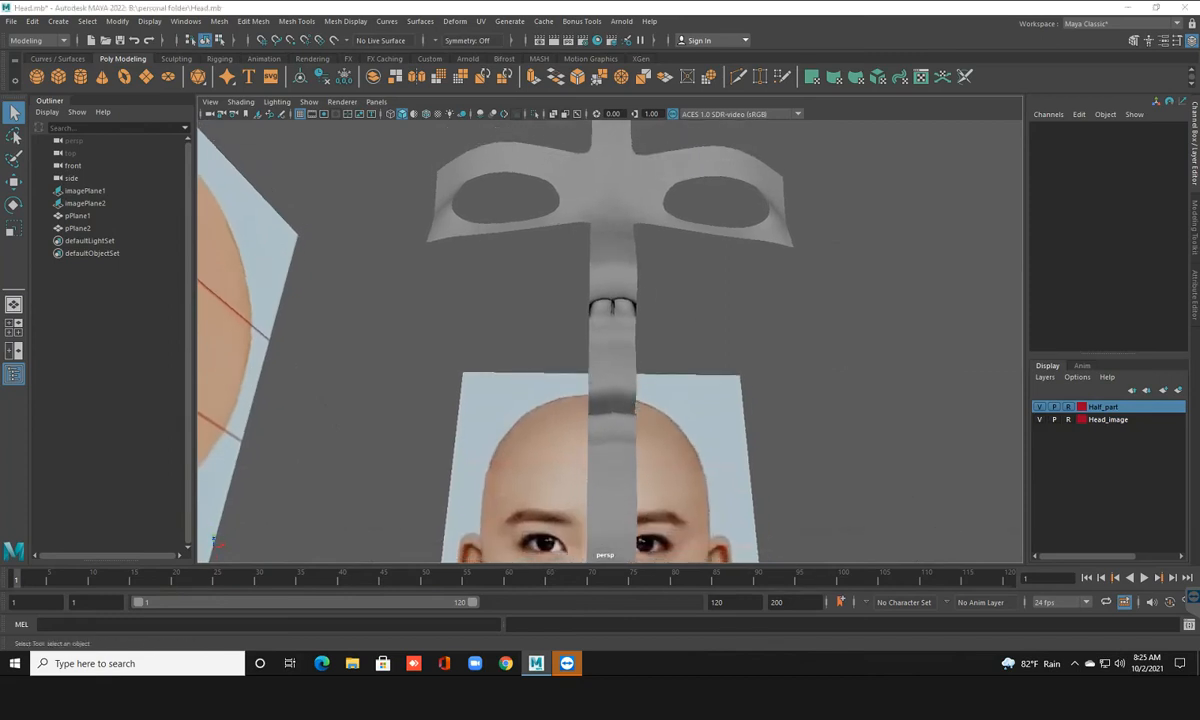
pyautogui.press('space')
pyautogui.press('space')
pyautogui.keyDown('alt'); pyautogui.moveTo(470, 450); pyautogui.dragTo(526, 256, button='middle'); pyautogui.keyUp('alt')
pyautogui.scroll(2, 526, 256)
pyautogui.keyDown('alt'); pyautogui.moveTo(612, 525); pyautogui.dragTo(608, 453, button='middle'); pyautogui.keyUp('alt')
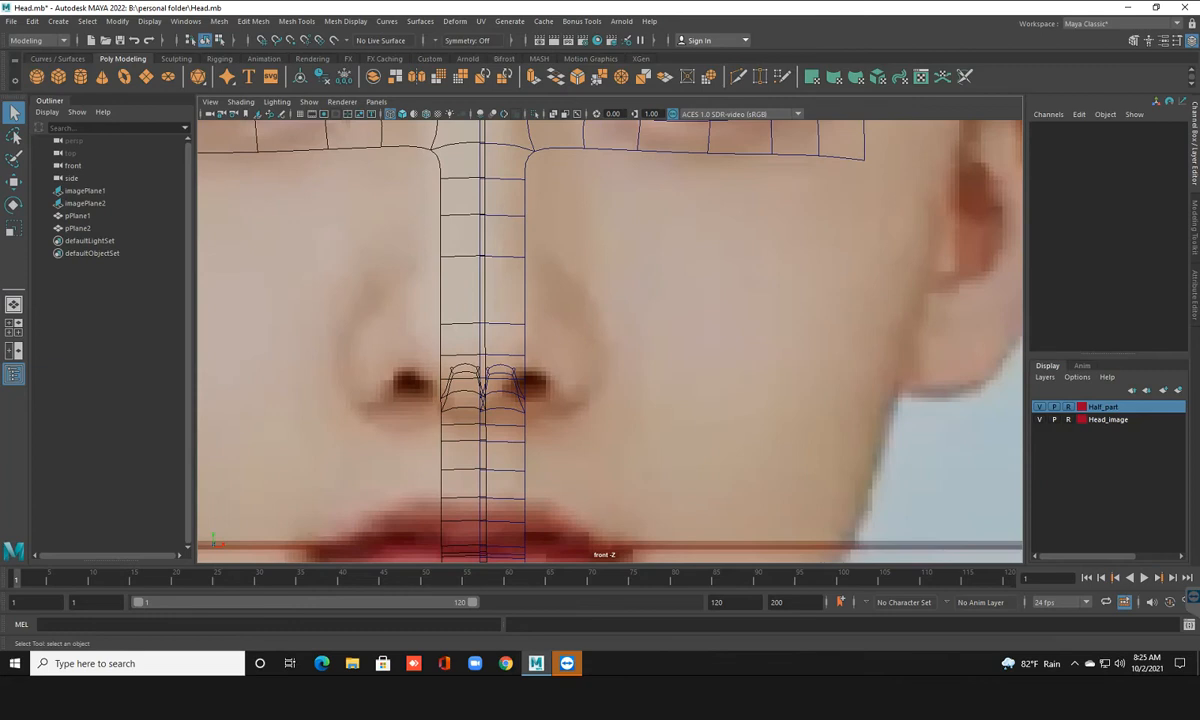
pyautogui.scroll(2, 608, 453)
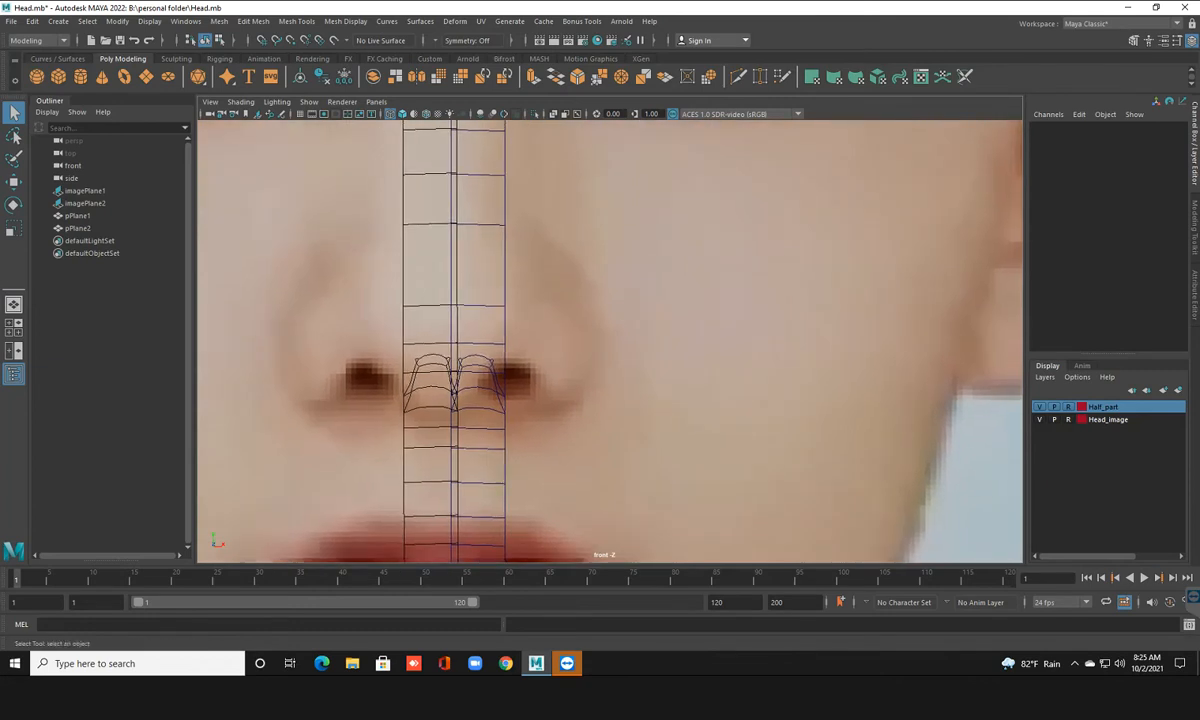
# Display the edges of pPlane1 and compare the half-head mesh with the front and side reference images
pyautogui.click(504, 306)
pyautogui.press('F10')
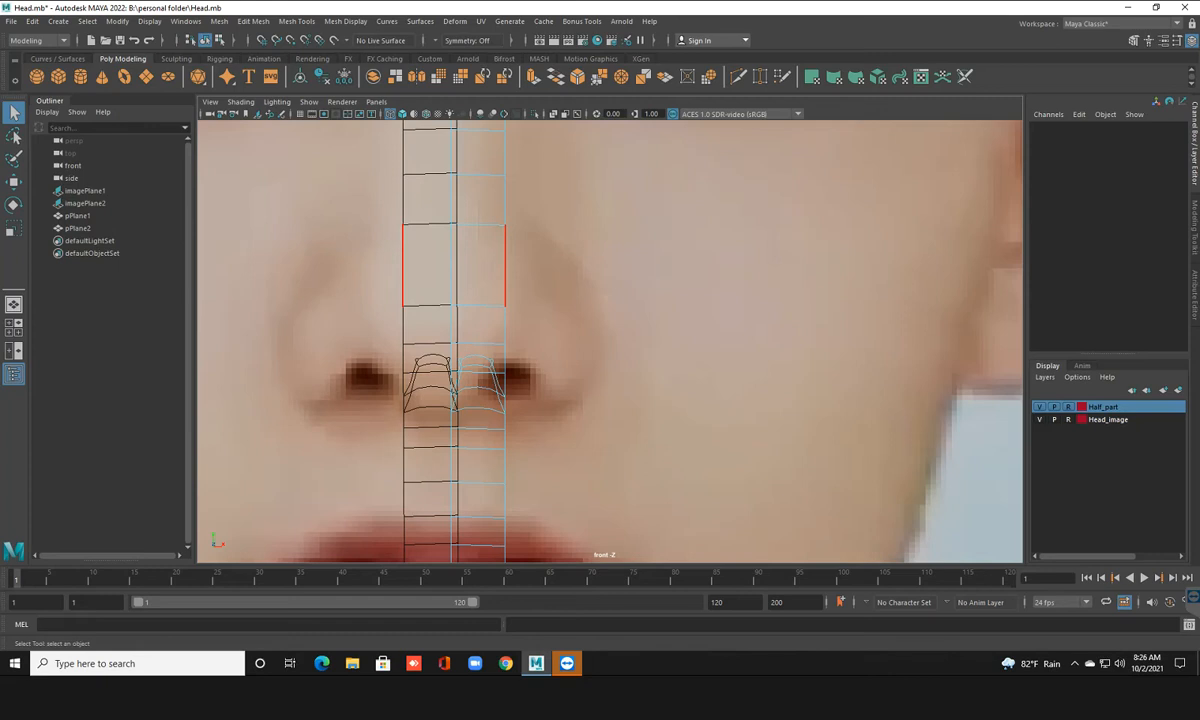
pyautogui.press('w')
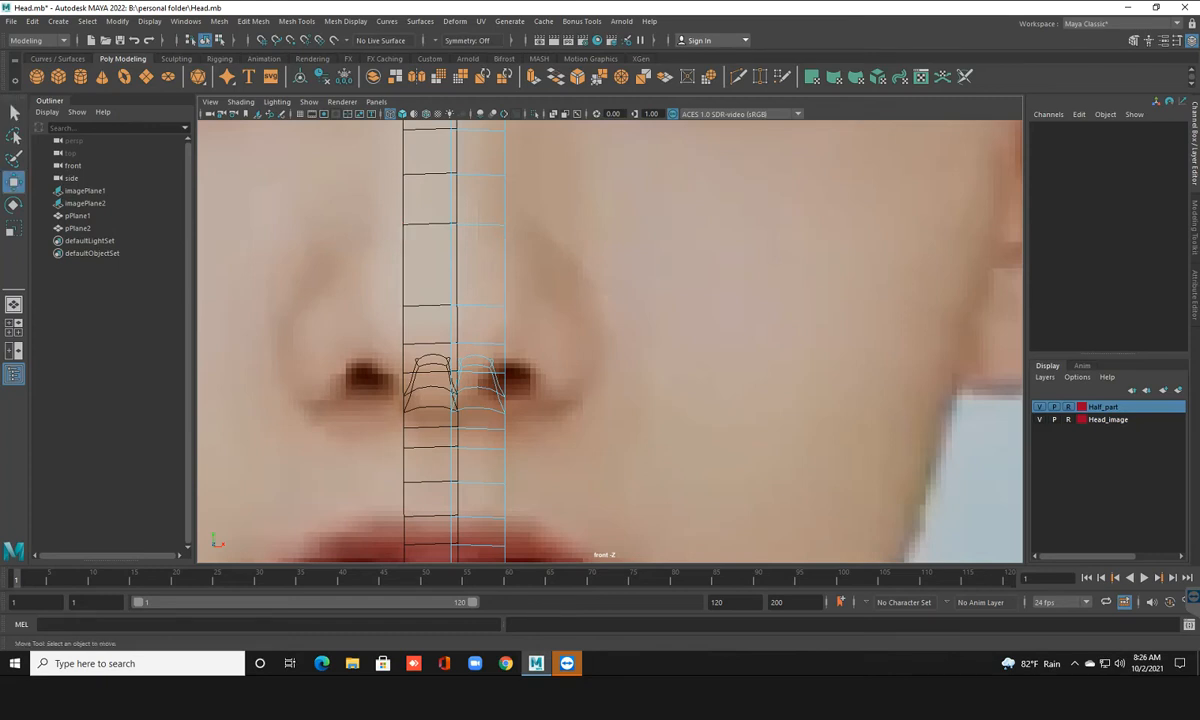
pyautogui.scroll(-8, 610, 341)
pyautogui.scroll(1, 610, 341)
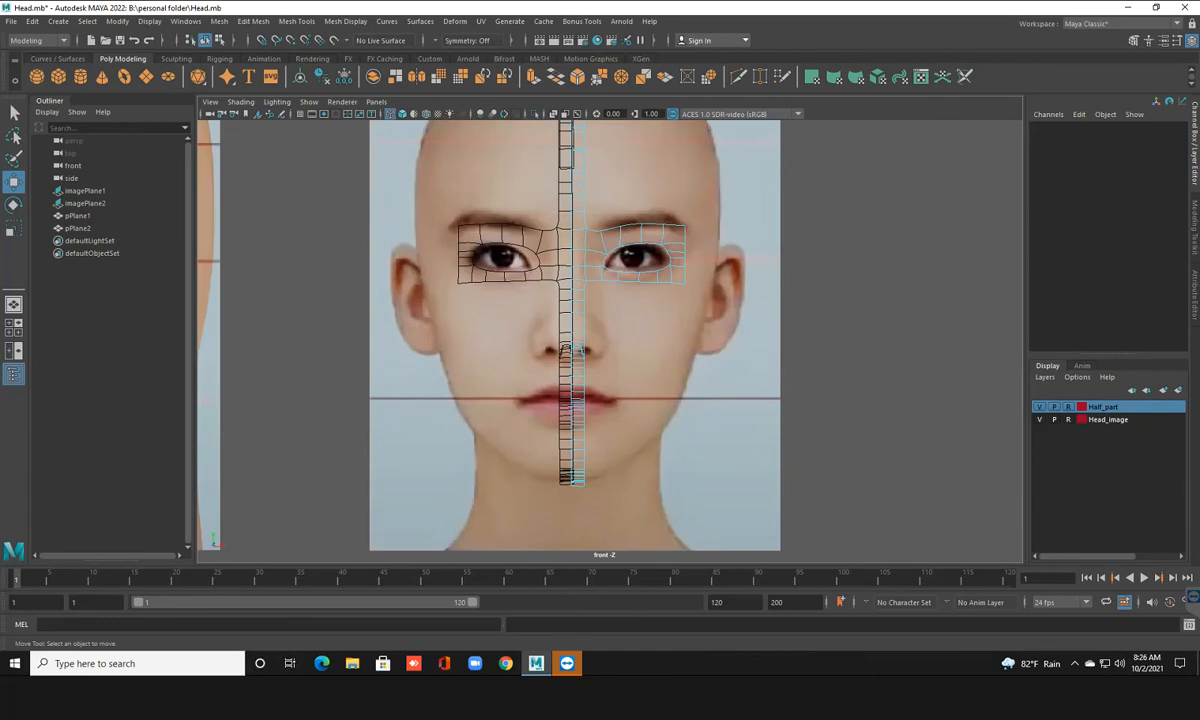
pyautogui.scroll(-5, 610, 341)
pyautogui.scroll(1, 610, 341)
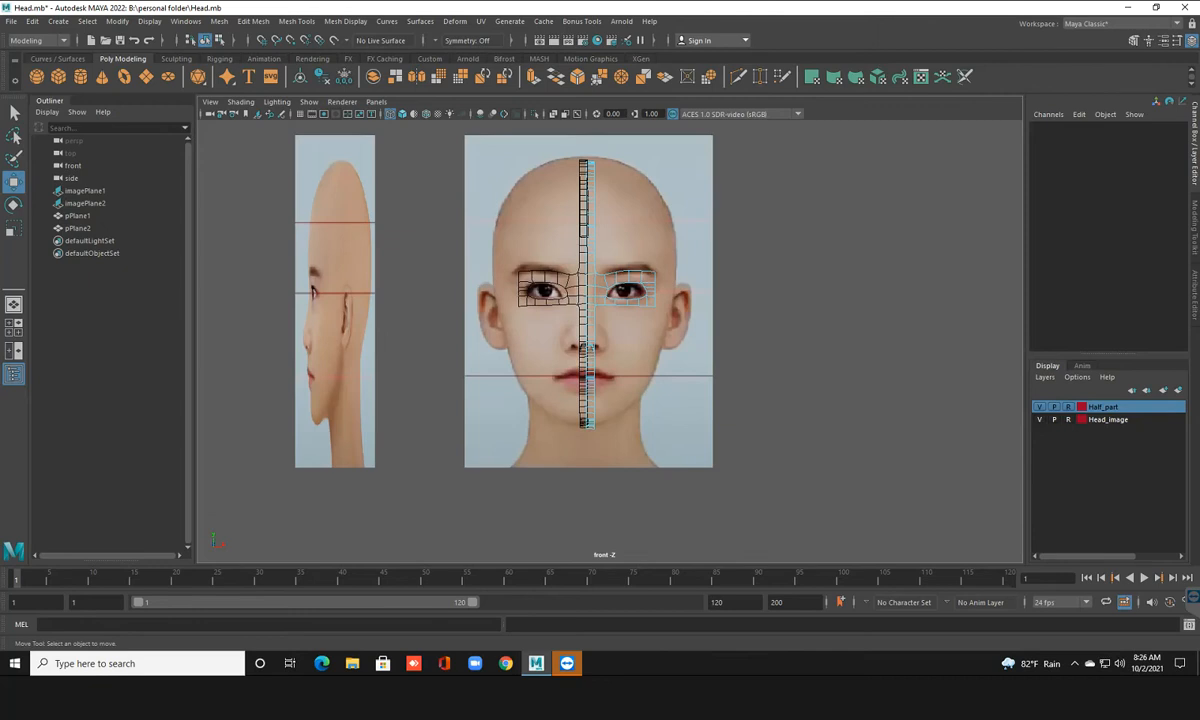
pyautogui.press('space')
pyautogui.press('space')
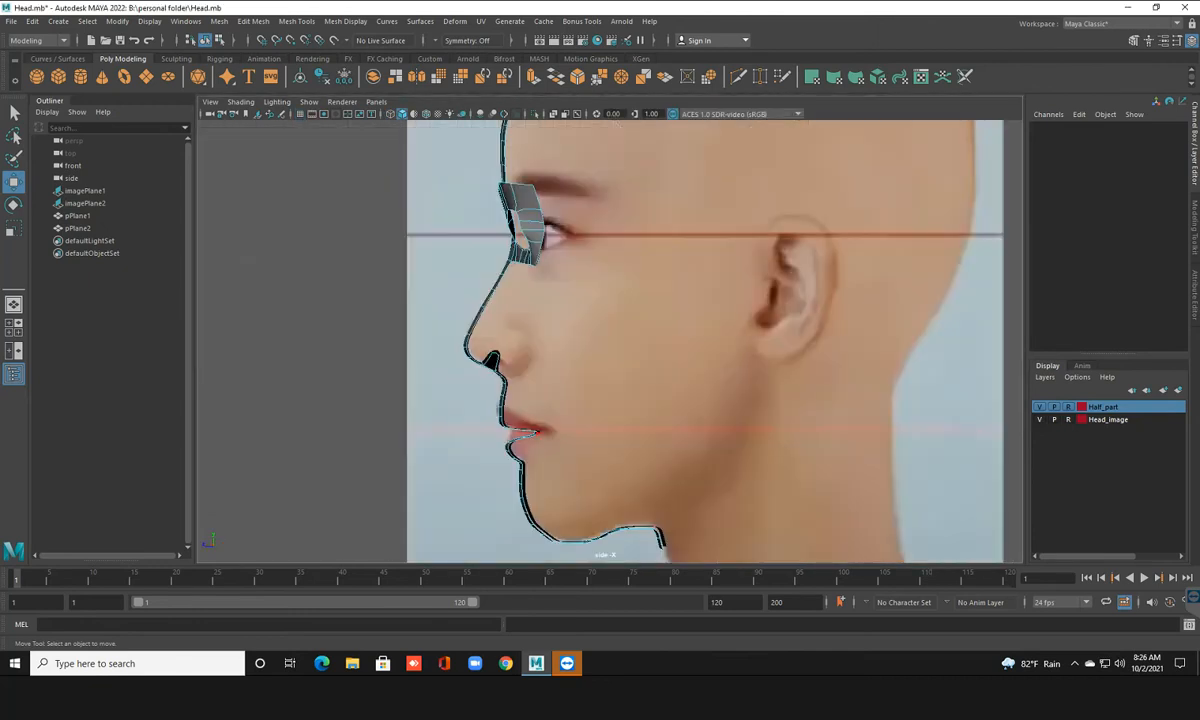
pyautogui.press('space')
pyautogui.press('space')
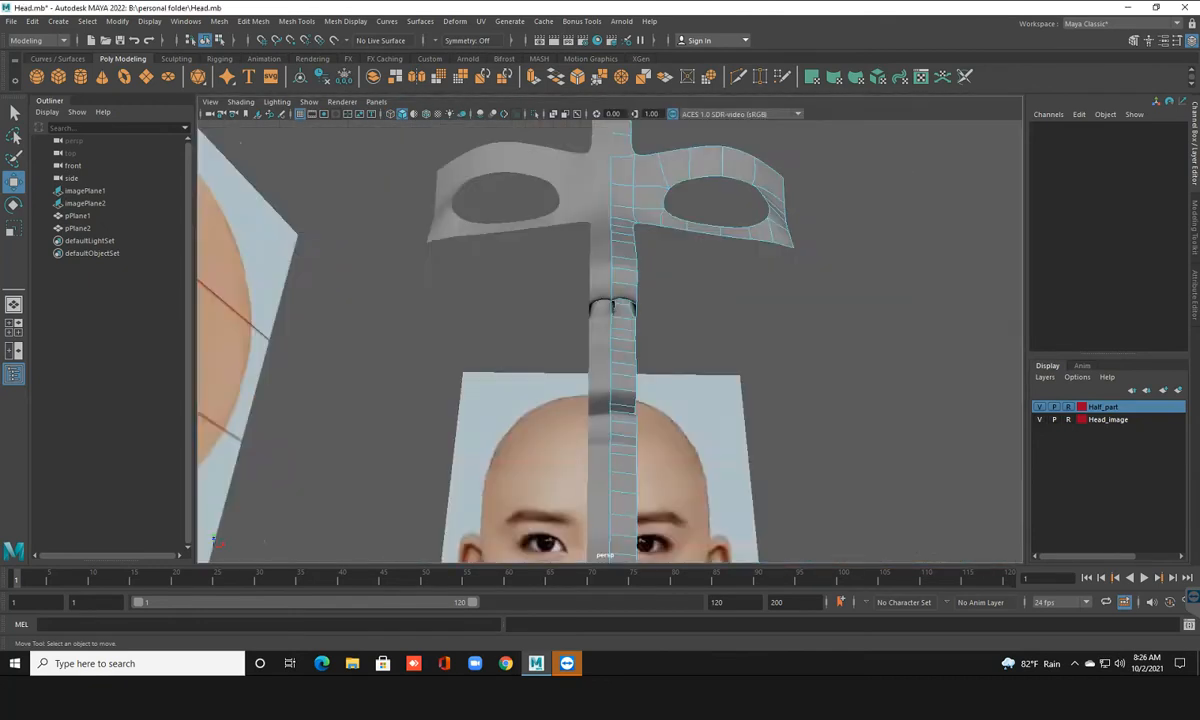
pyautogui.scroll(-7, 760, 290)
pyautogui.keyDown('alt'); pyautogui.moveTo(760, 290); pyautogui.dragTo(612, 300); pyautogui.keyUp('alt')
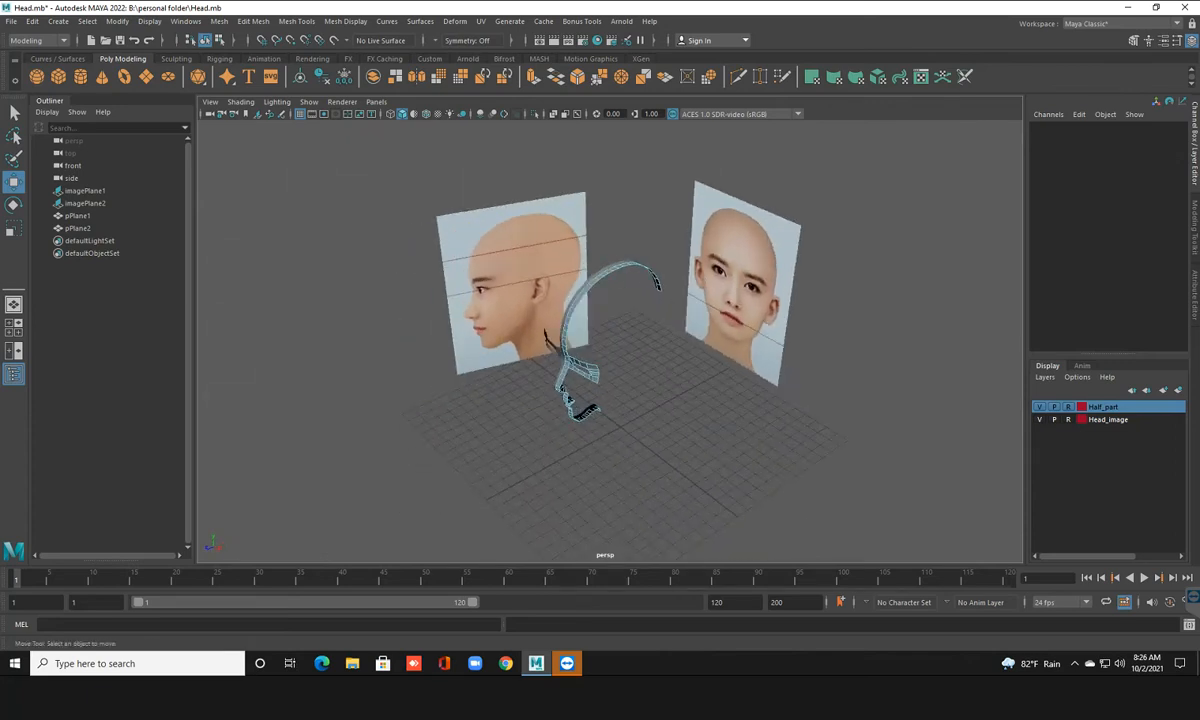
# Return to object mode, turn off reference display for the Head_image layer, and set imagePlane2's Rotate Y to -90
pyautogui.press('F8')
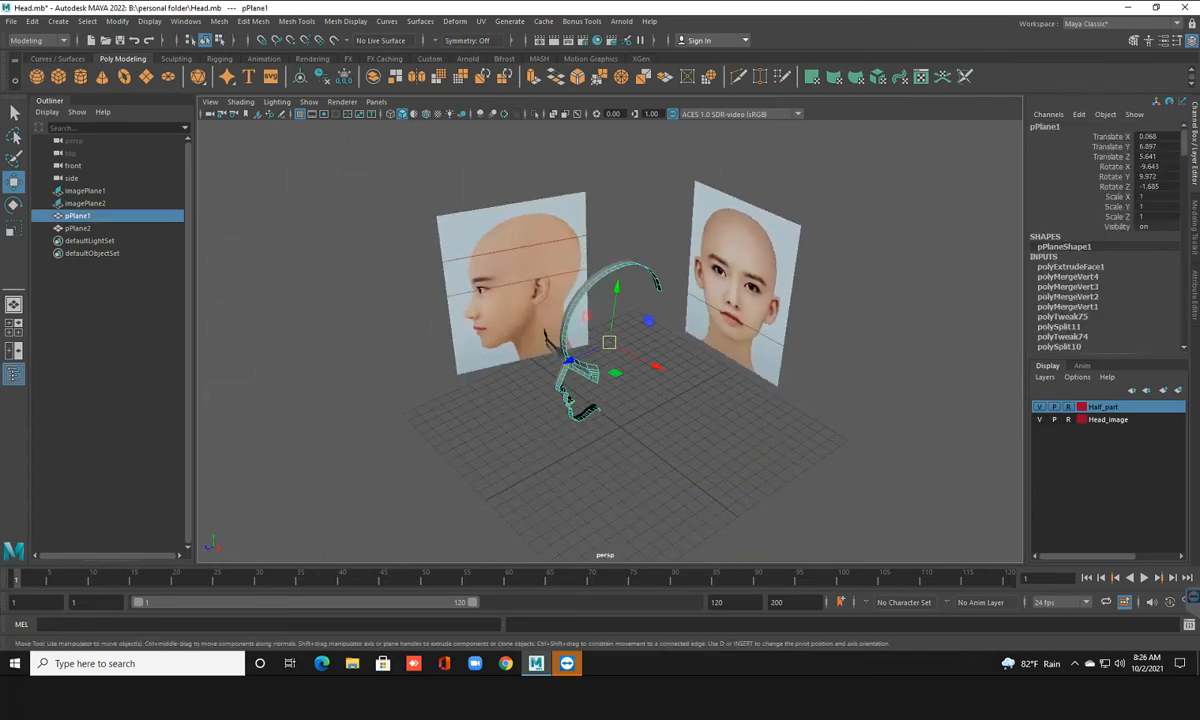
pyautogui.click(640, 300)
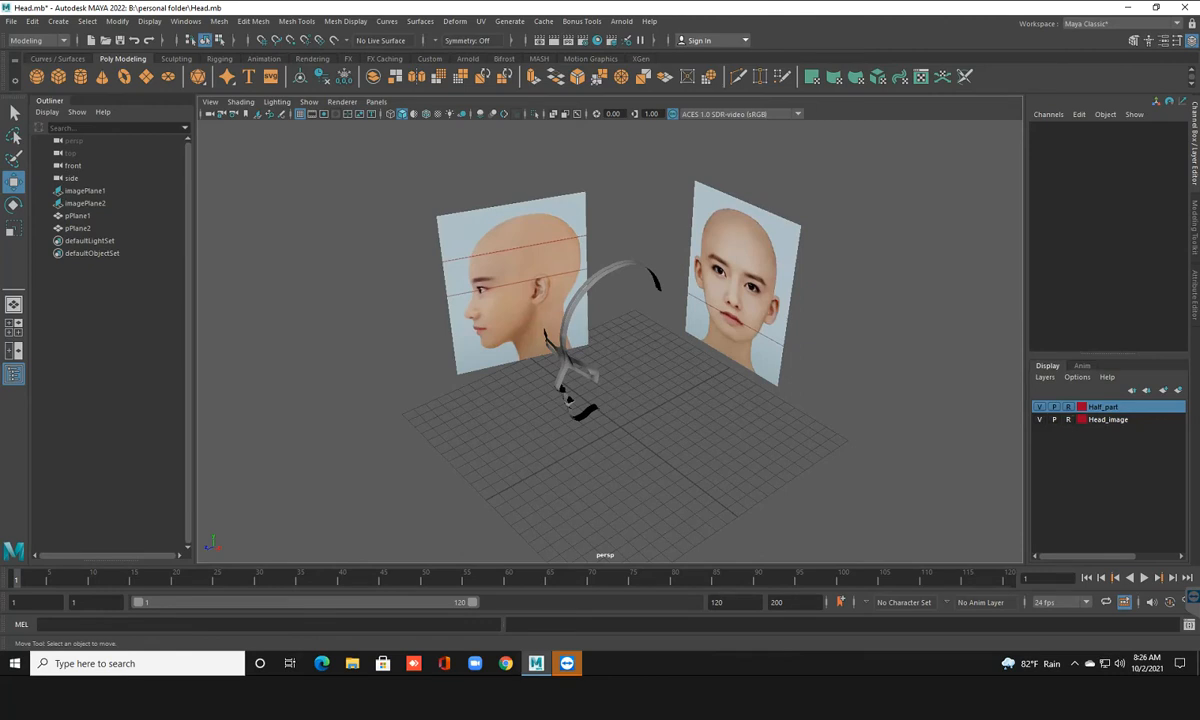
pyautogui.click(517, 280)
pyautogui.keyDown('alt'); pyautogui.moveTo(600, 320); pyautogui.dragTo(608, 320); pyautogui.keyUp('alt')
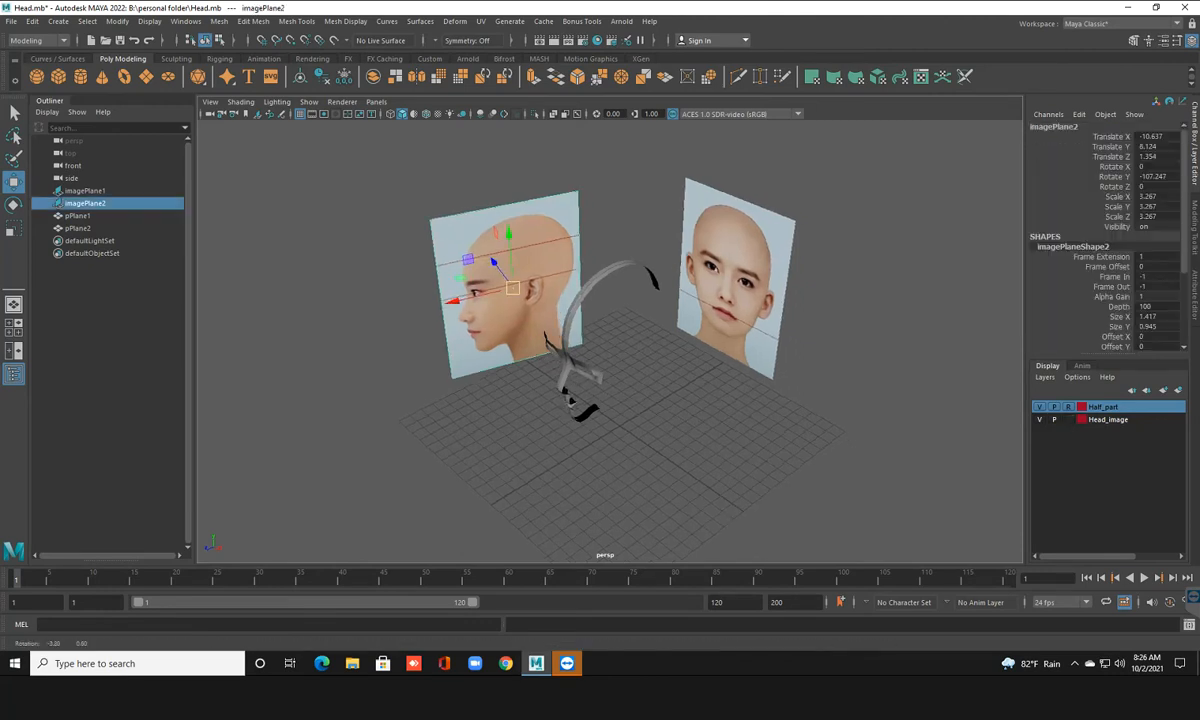
pyautogui.click(1156, 167)
pyautogui.click(1156, 177)
pyautogui.write('-90')
pyautogui.press('Return')
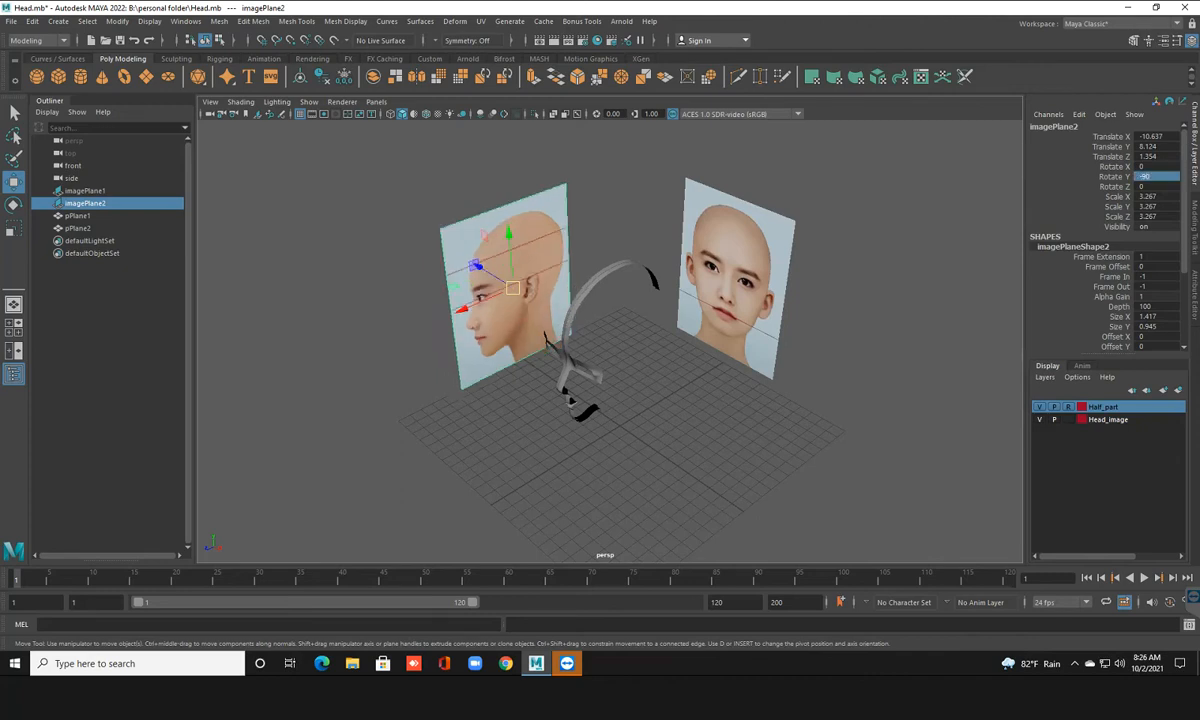
# Check the head mesh's profile strip against imagePlane2 in the side view
pyautogui.press('space')
pyautogui.press('space')
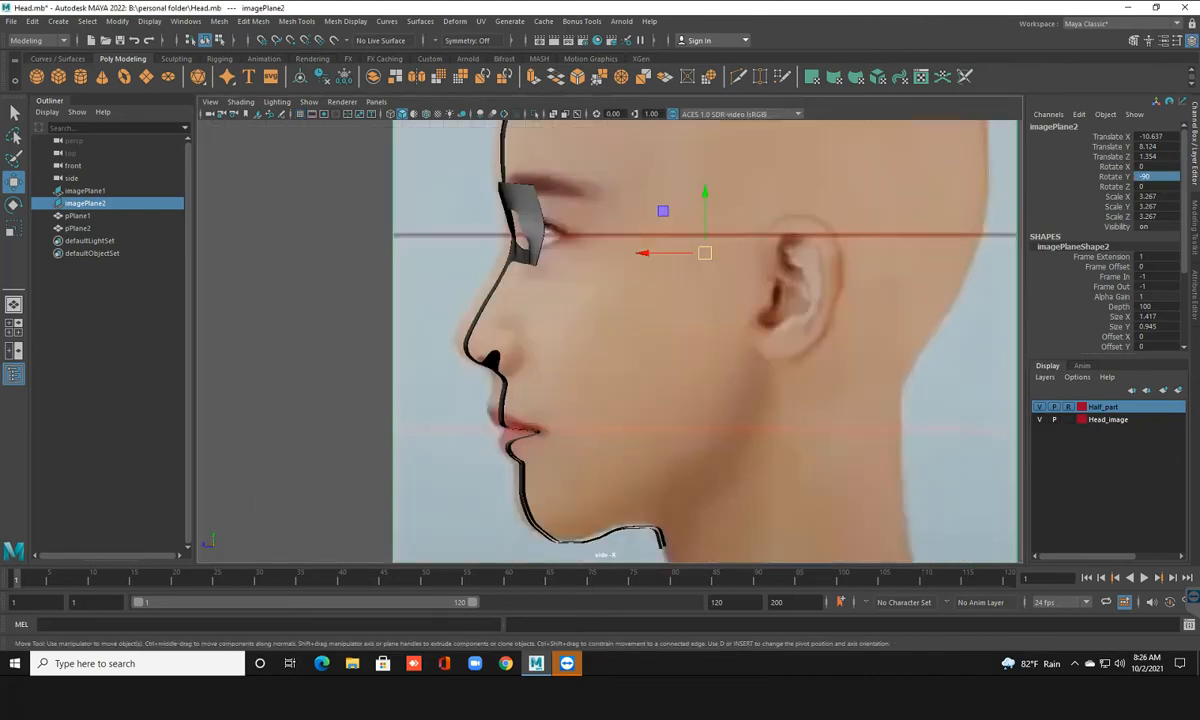
pyautogui.scroll(-5, 705, 340)
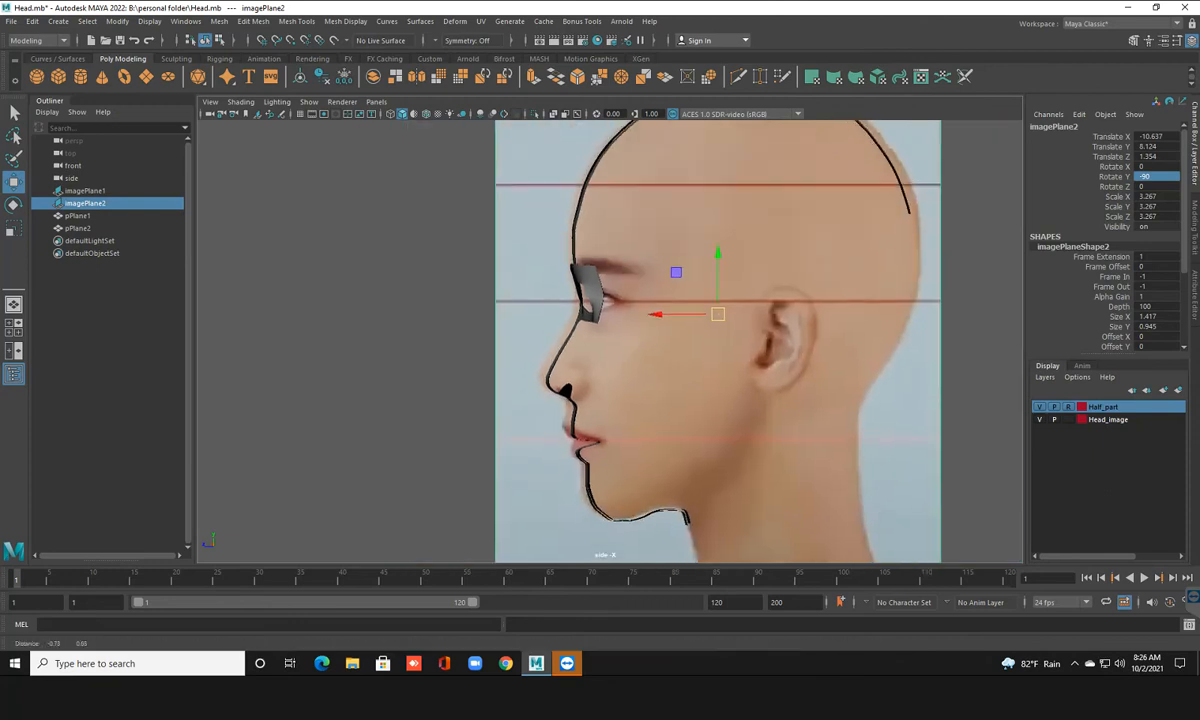
pyautogui.scroll(-3, 705, 340)
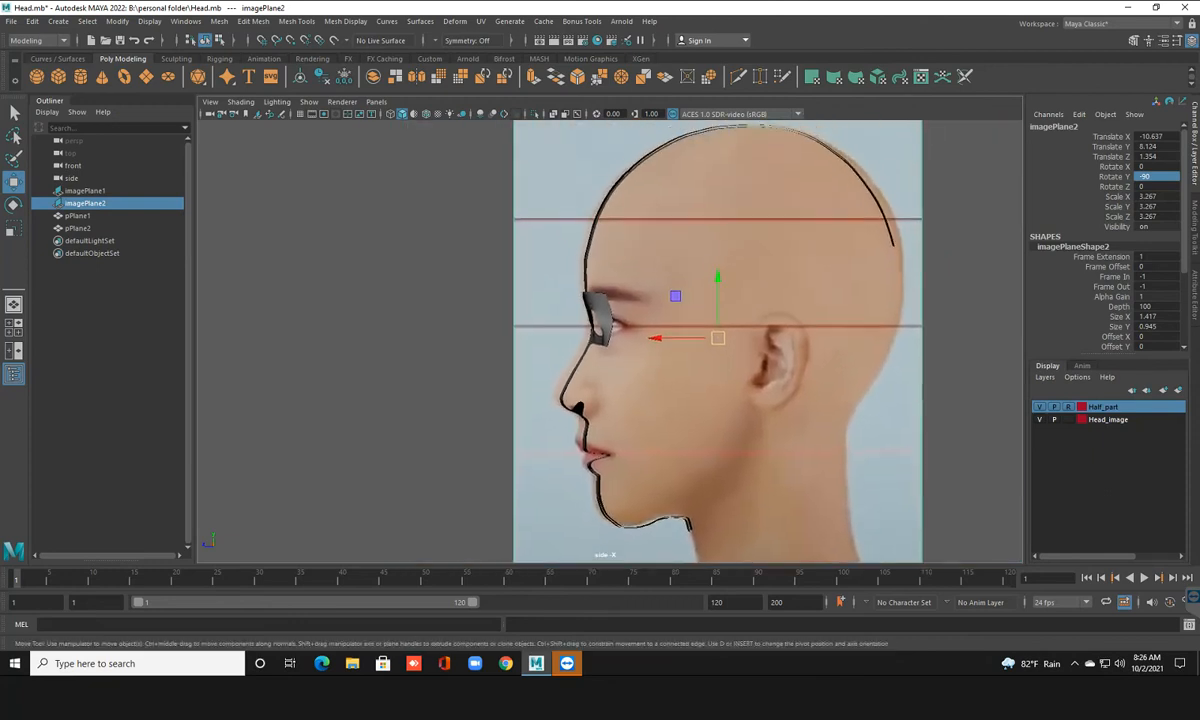
pyautogui.scroll(2, 476, 280)
pyautogui.keyDown('alt'); pyautogui.moveTo(610, 340); pyautogui.dragTo(559, 280, button='middle'); pyautogui.keyUp('alt')
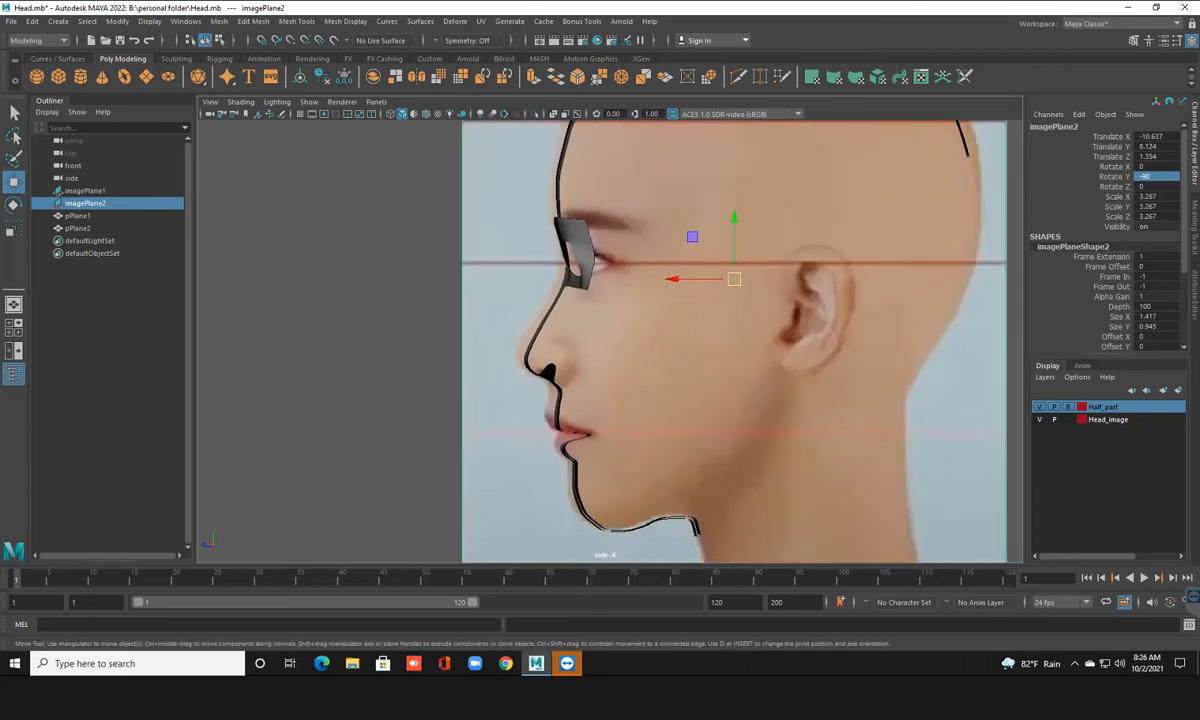
# Set the Head_image layer back to reference display
pyautogui.click(1068, 420)
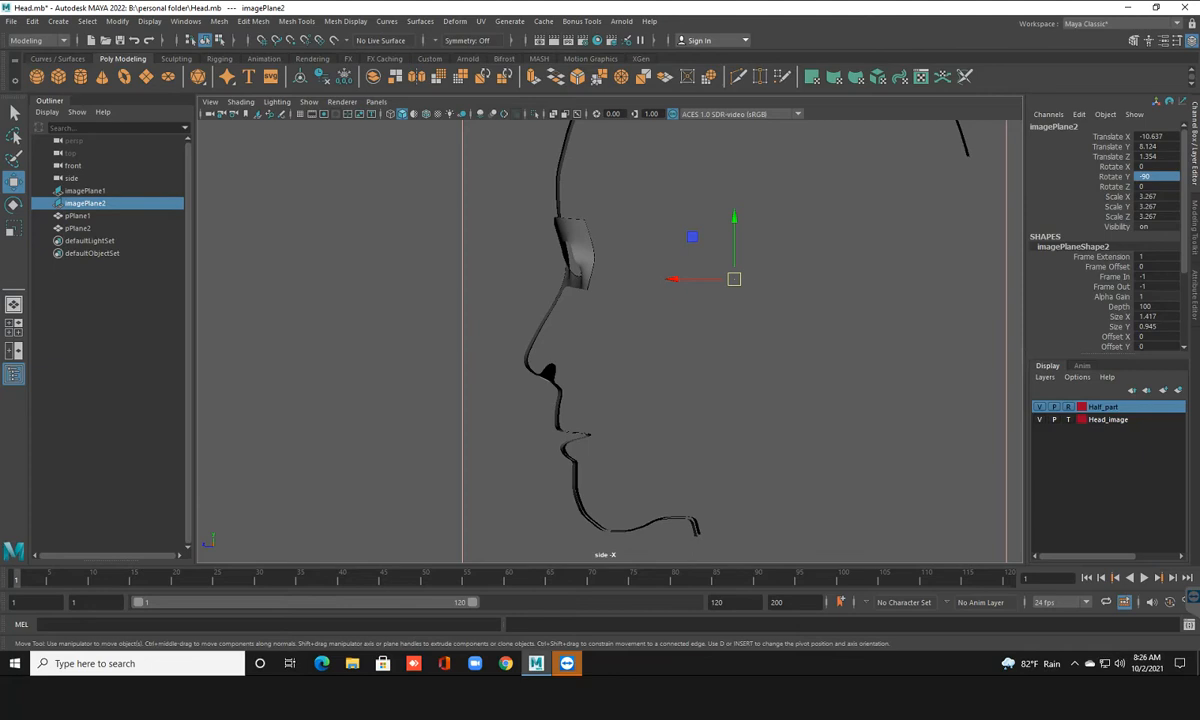
pyautogui.click(1068, 420)
pyautogui.click(750, 350)
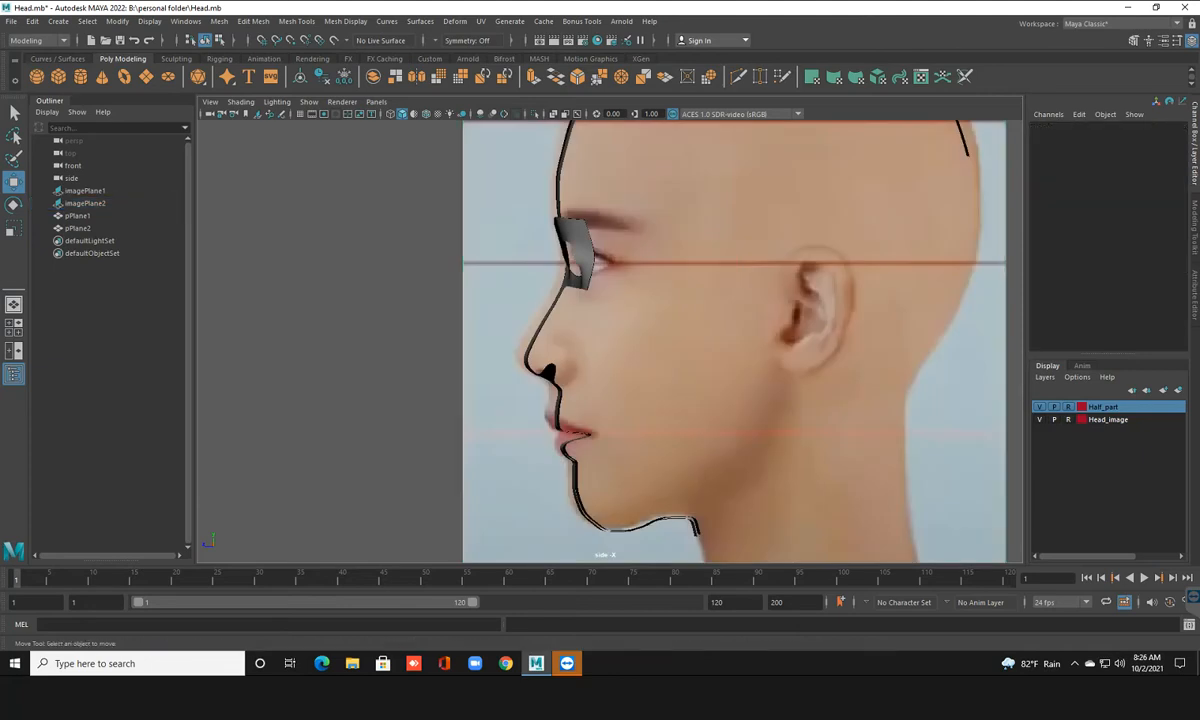
# Inspect pPlane1's nose, mouth and chin profile against the side reference image
pyautogui.scroll(2, 610, 341)
pyautogui.keyDown('alt'); pyautogui.moveTo(700, 400); pyautogui.dragTo(703, 323, button='middle'); pyautogui.keyUp('alt')
pyautogui.click(574, 440)
pyautogui.scroll(2, 610, 341)
pyautogui.keyDown('alt'); pyautogui.moveTo(610, 400); pyautogui.dragTo(622, 367, button='middle'); pyautogui.keyUp('alt')
pyautogui.scroll(1, 610, 341)
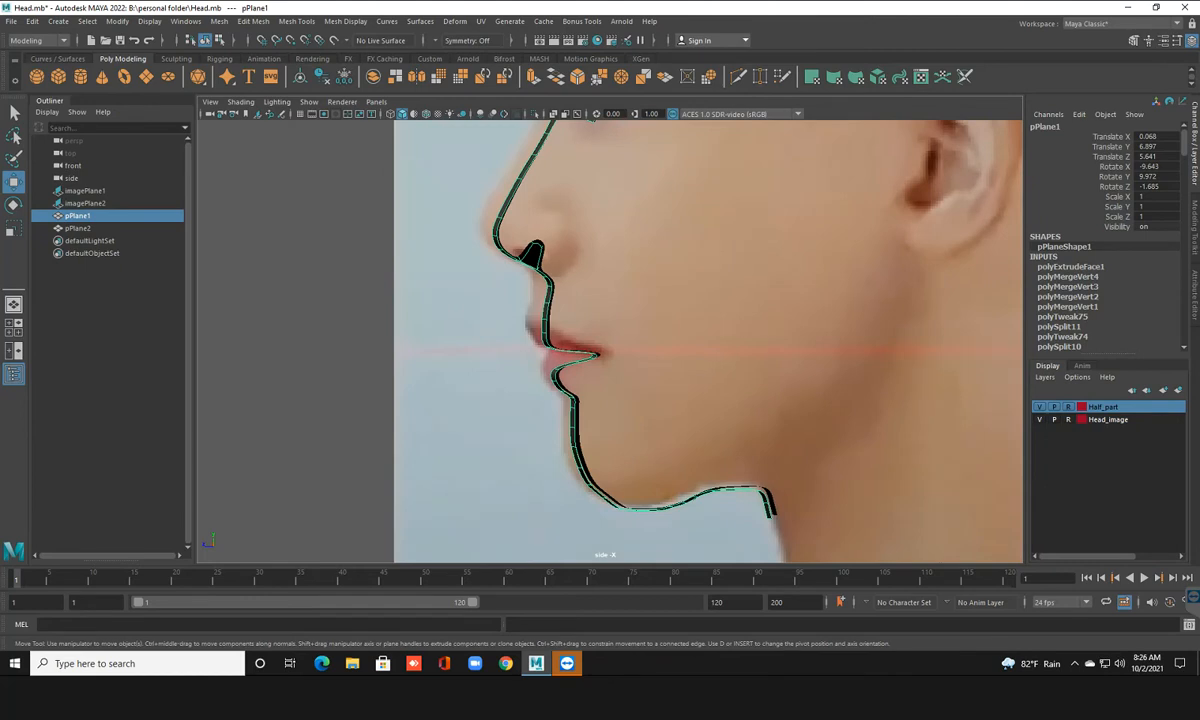
# Close the current scene without saving and open Head.mb from the personal practice folder on drive B
pyautogui.hotkey('ctrl', 'q')
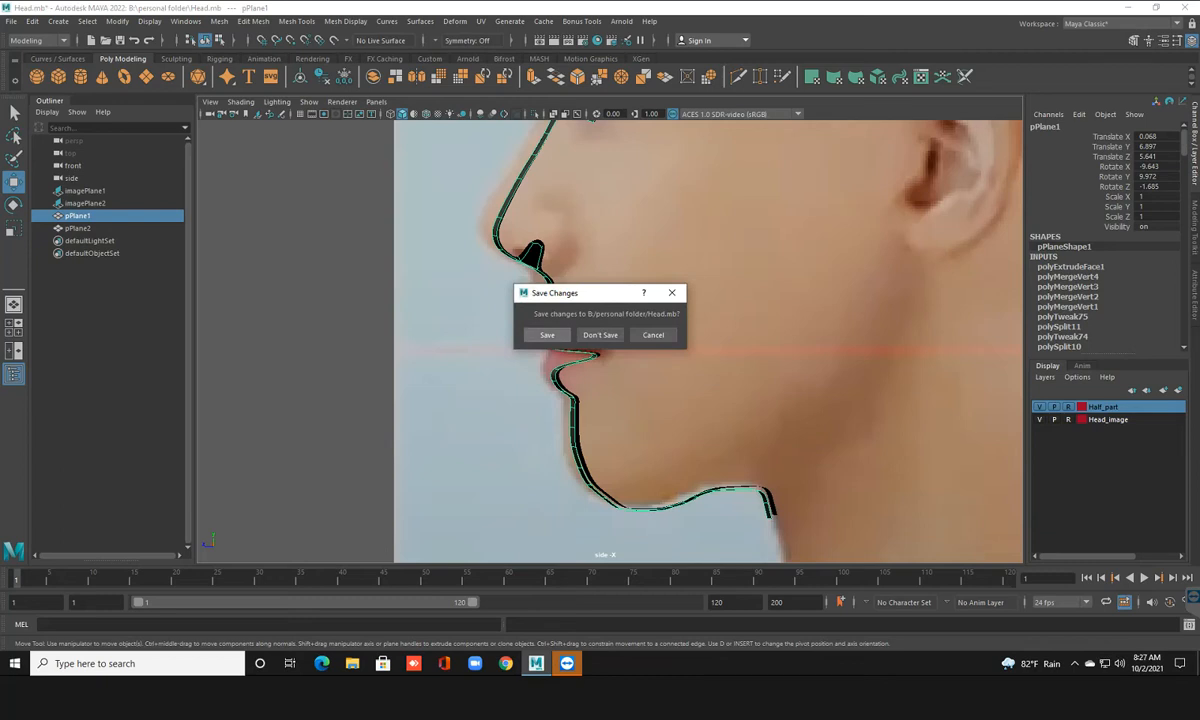
pyautogui.click(600, 335)
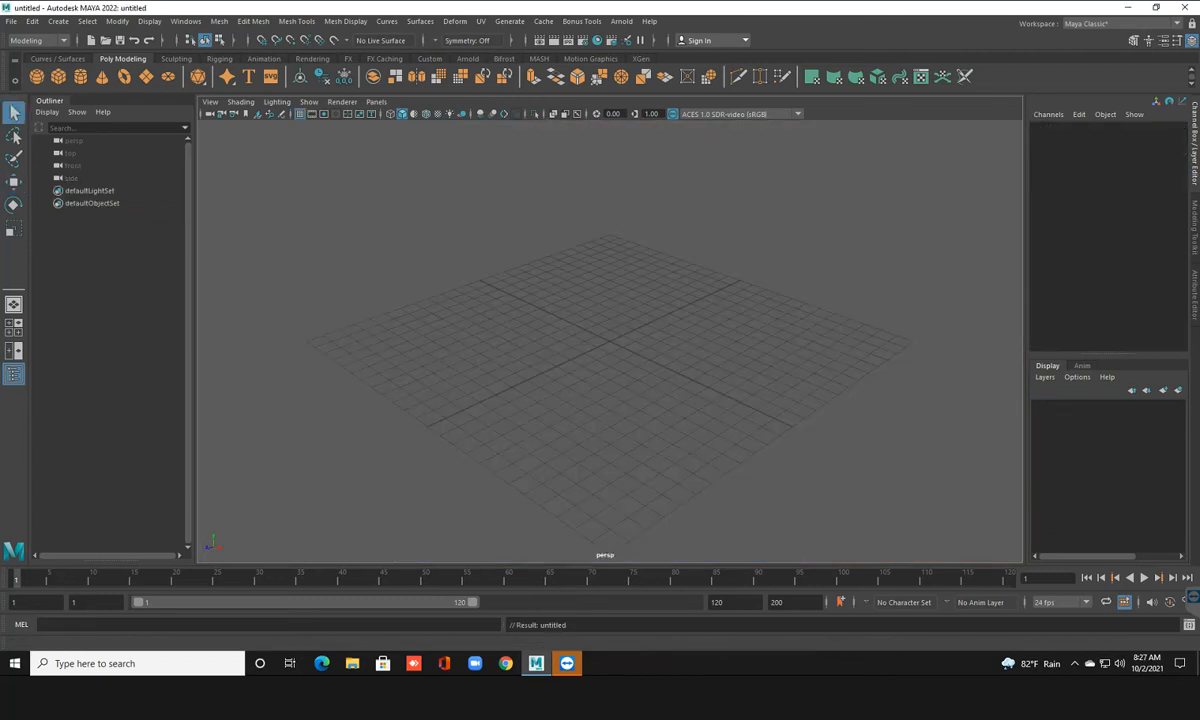
pyautogui.click(10, 21)
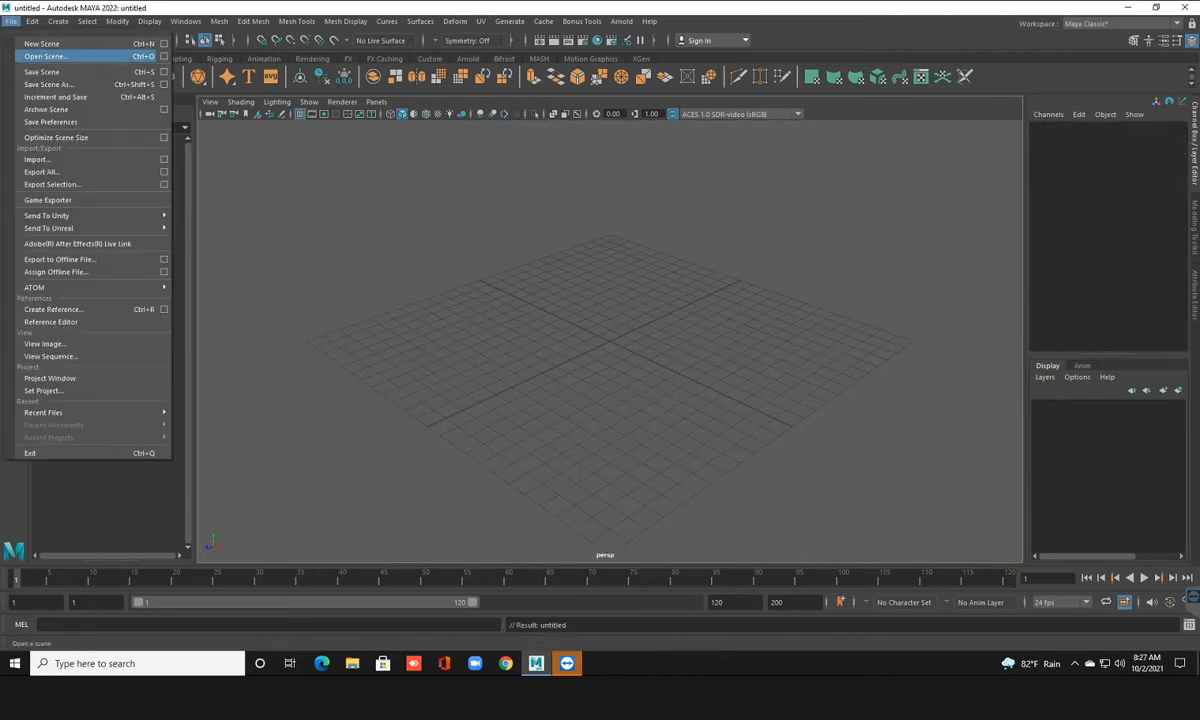
pyautogui.click(45, 56)
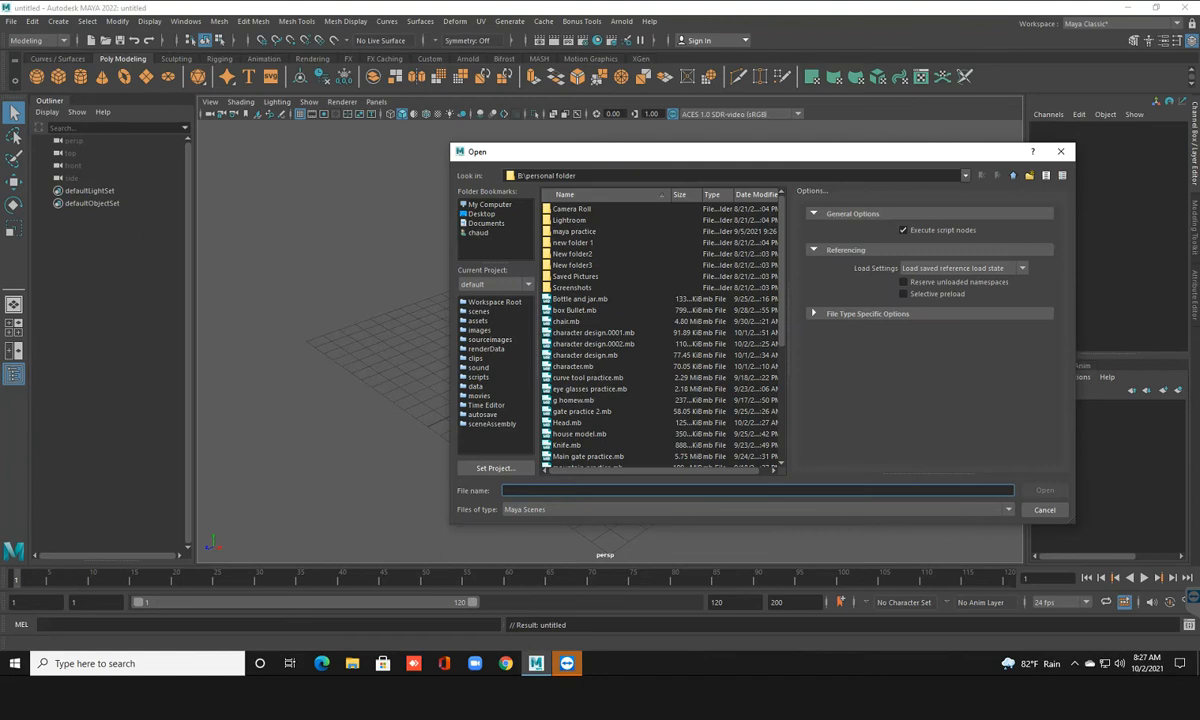
pyautogui.click(490, 204)
pyautogui.doubleClick(578, 220)
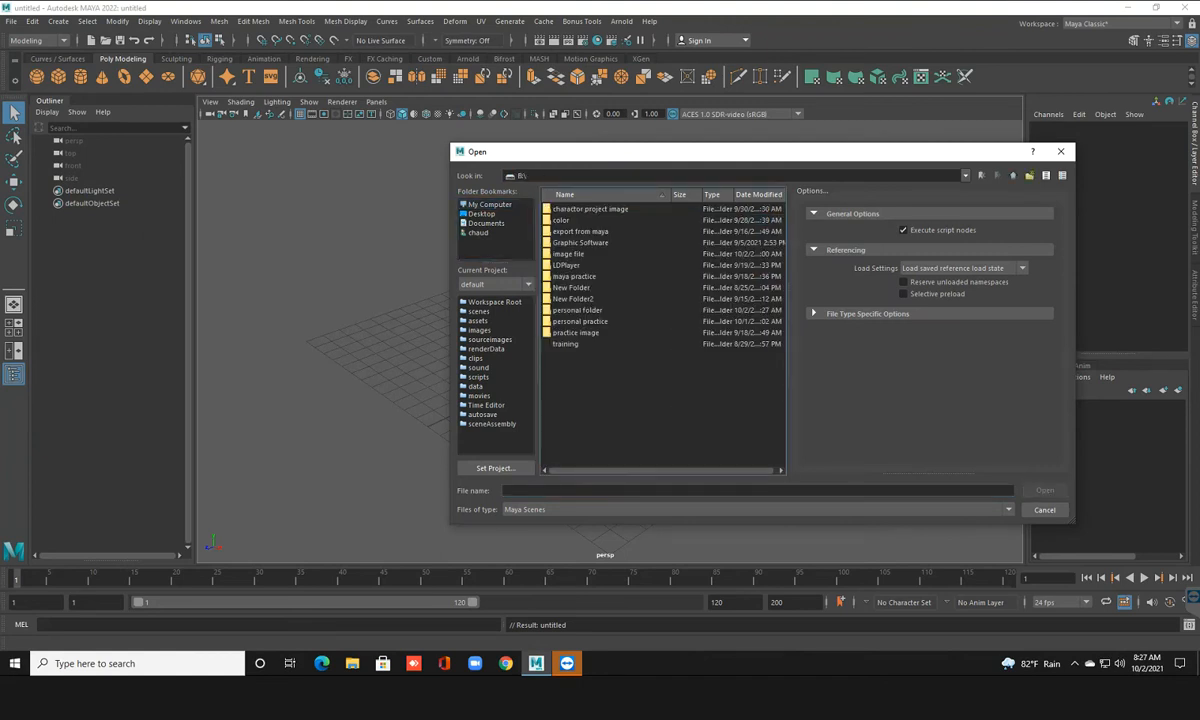
pyautogui.doubleClick(580, 321)
pyautogui.doubleClick(567, 377)
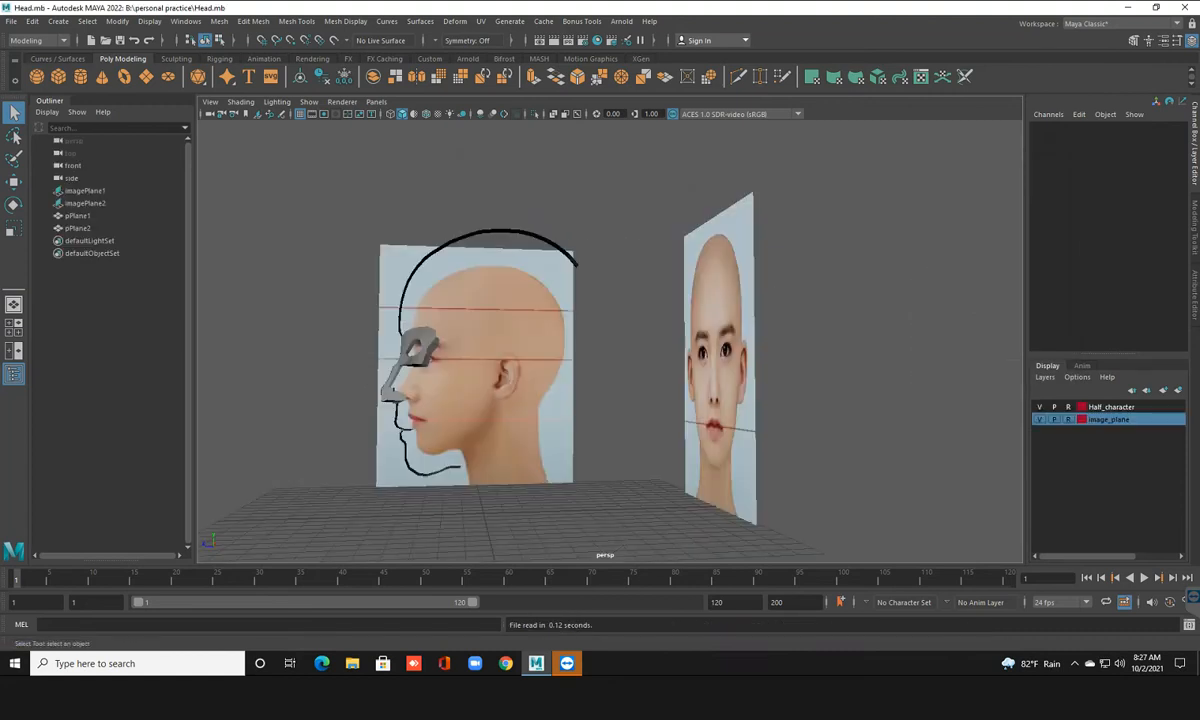
# Preview pPlane1 smoothed and examine the eye and nose area of the head mesh in perspective and front views
pyautogui.keyDown('alt'); pyautogui.moveTo(520, 350); pyautogui.dragTo(706, 368); pyautogui.keyUp('alt')
pyautogui.click(502, 364)
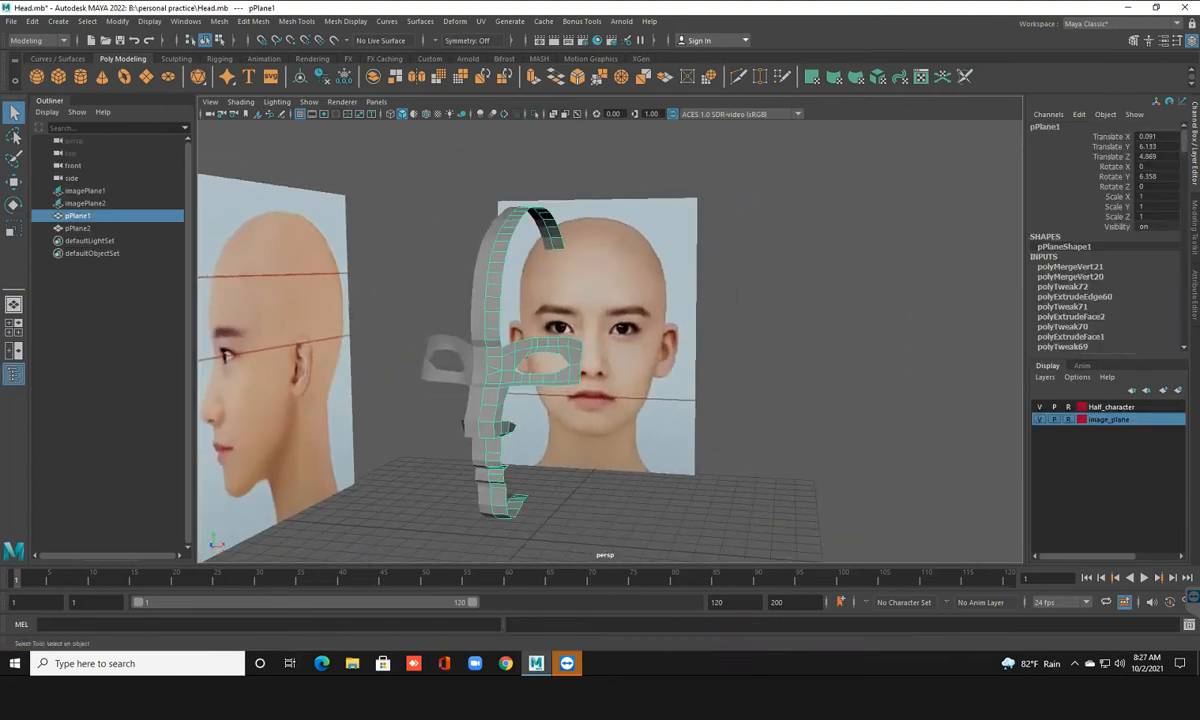
pyautogui.press('3')
pyautogui.click(790, 310)
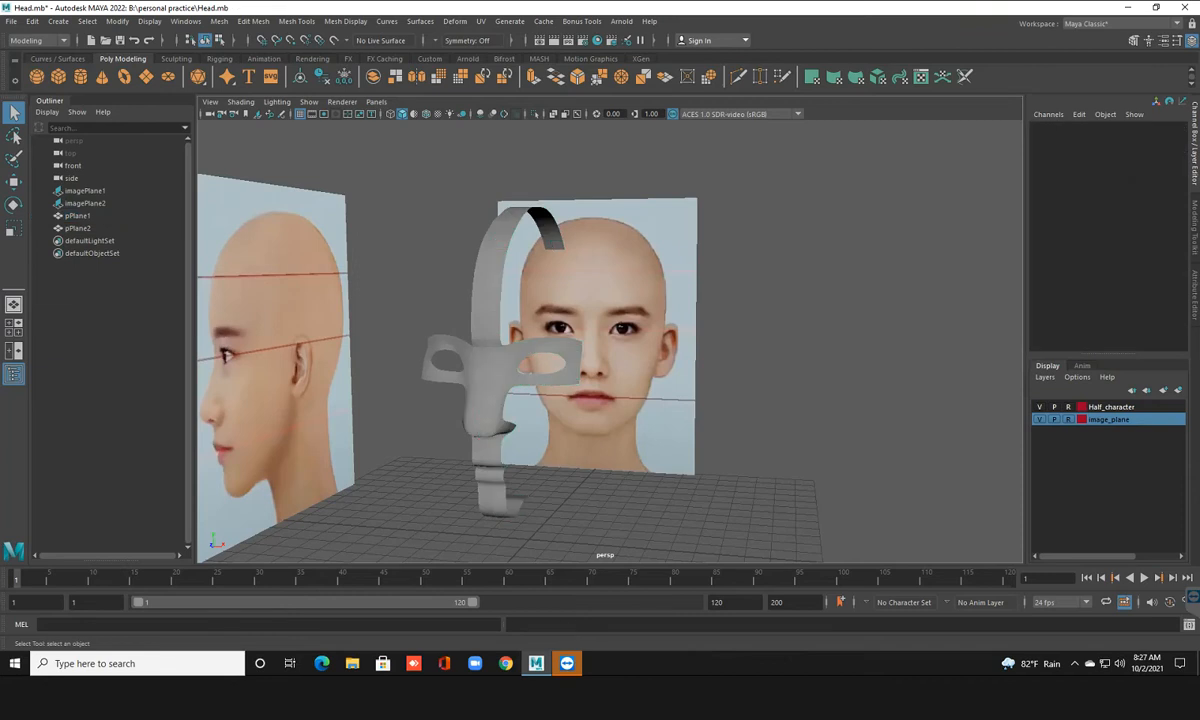
pyautogui.scroll(-3, 600, 340)
pyautogui.keyDown('alt'); pyautogui.moveTo(600, 340); pyautogui.dragTo(530, 310); pyautogui.keyUp('alt')
pyautogui.scroll(5, 530, 310)
pyautogui.keyDown('alt'); pyautogui.moveTo(530, 310); pyautogui.dragTo(575, 296, button='middle'); pyautogui.keyUp('alt')
pyautogui.keyDown('alt'); pyautogui.moveTo(575, 296); pyautogui.dragTo(570, 335); pyautogui.keyUp('alt')
pyautogui.press('space')
pyautogui.press('space')
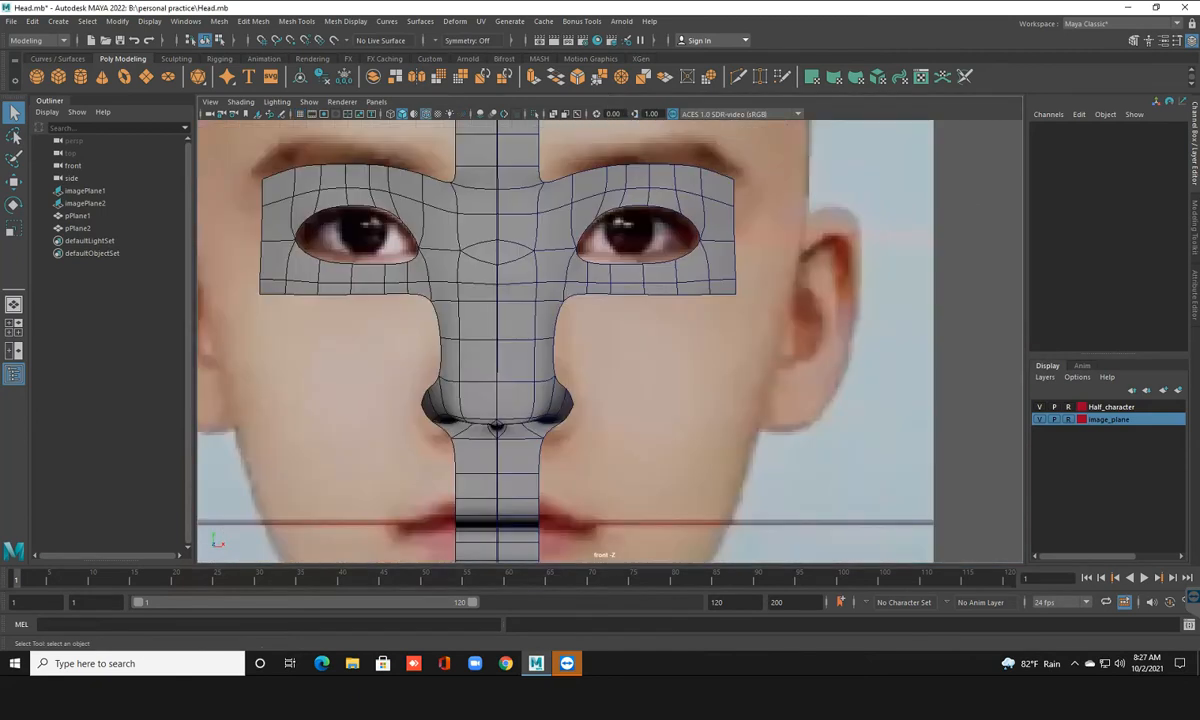
# Turn off smooth preview on pPlane1 and frame its mouth strip over the lips in the front view
pyautogui.keyDown('alt'); pyautogui.moveTo(520, 420); pyautogui.dragTo(498, 340, button='middle'); pyautogui.keyUp('alt')
pyautogui.scroll(2, 511, 385)
pyautogui.click(459, 351)
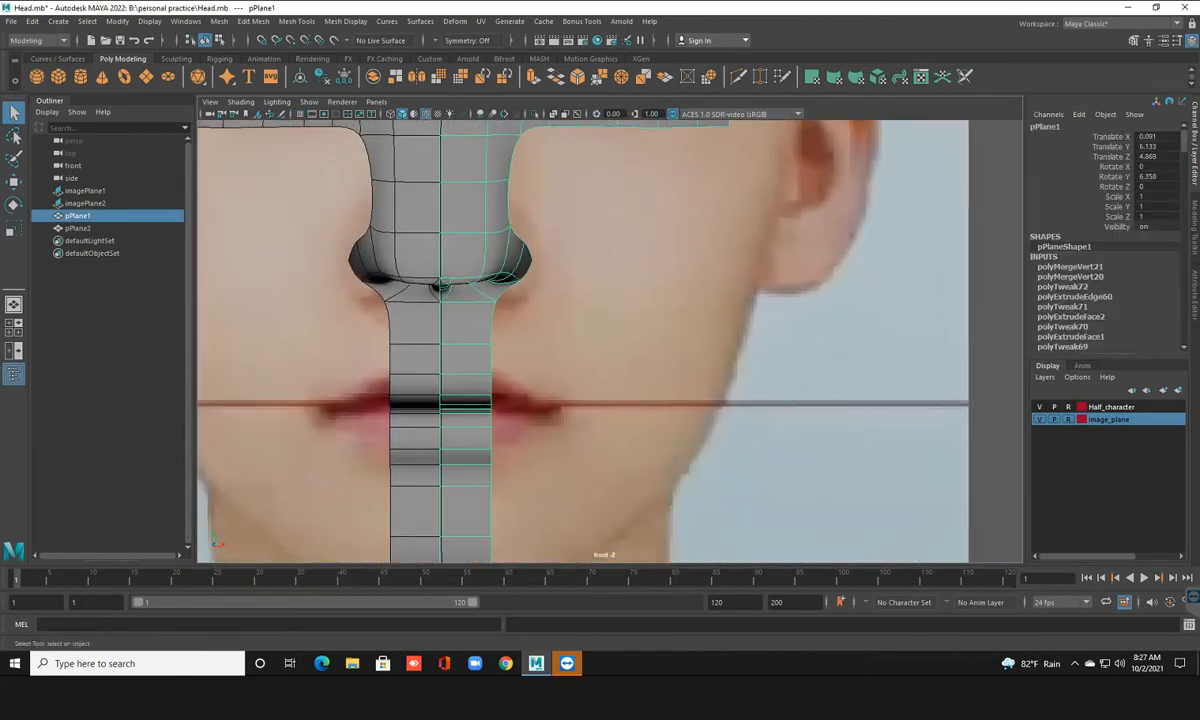
pyautogui.press('1')
pyautogui.scroll(2, 453, 224)
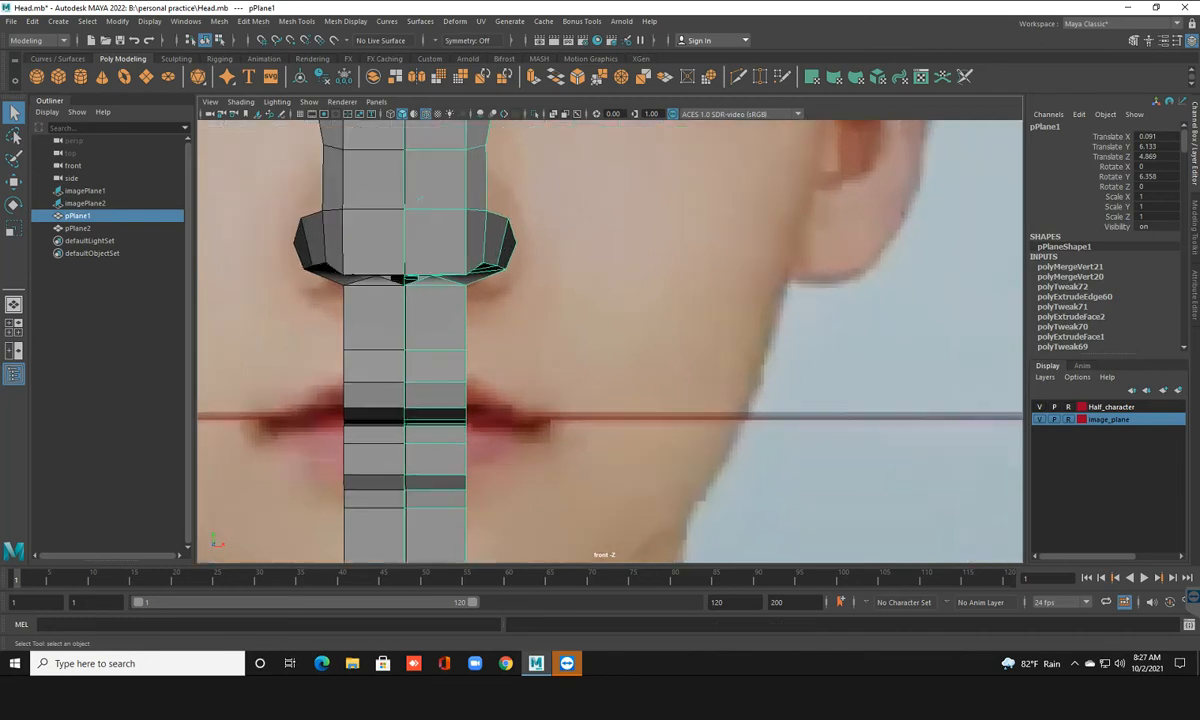
pyautogui.keyDown('alt'); pyautogui.moveTo(453, 224); pyautogui.dragTo(447, 155, button='middle'); pyautogui.keyUp('alt')
pyautogui.scroll(3, 447, 155)
pyautogui.keyDown('alt'); pyautogui.moveTo(321, 141); pyautogui.dragTo(380, 127, button='middle'); pyautogui.keyUp('alt')
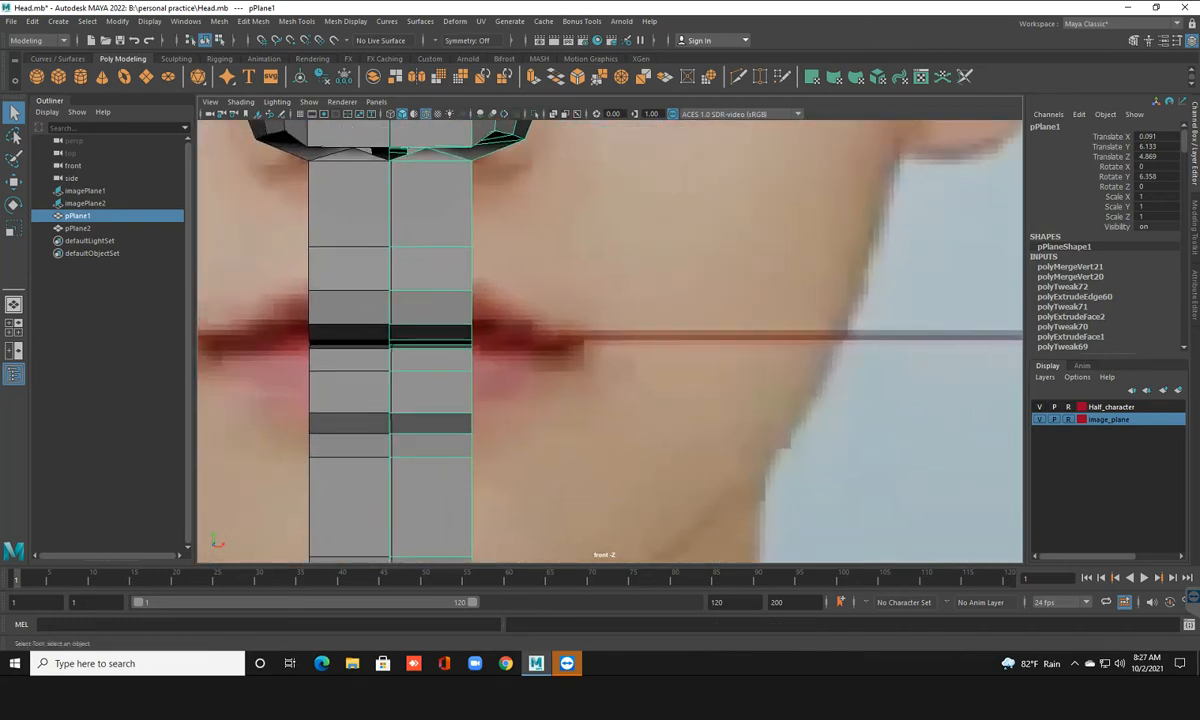
pyautogui.scroll(3, 450, 300)
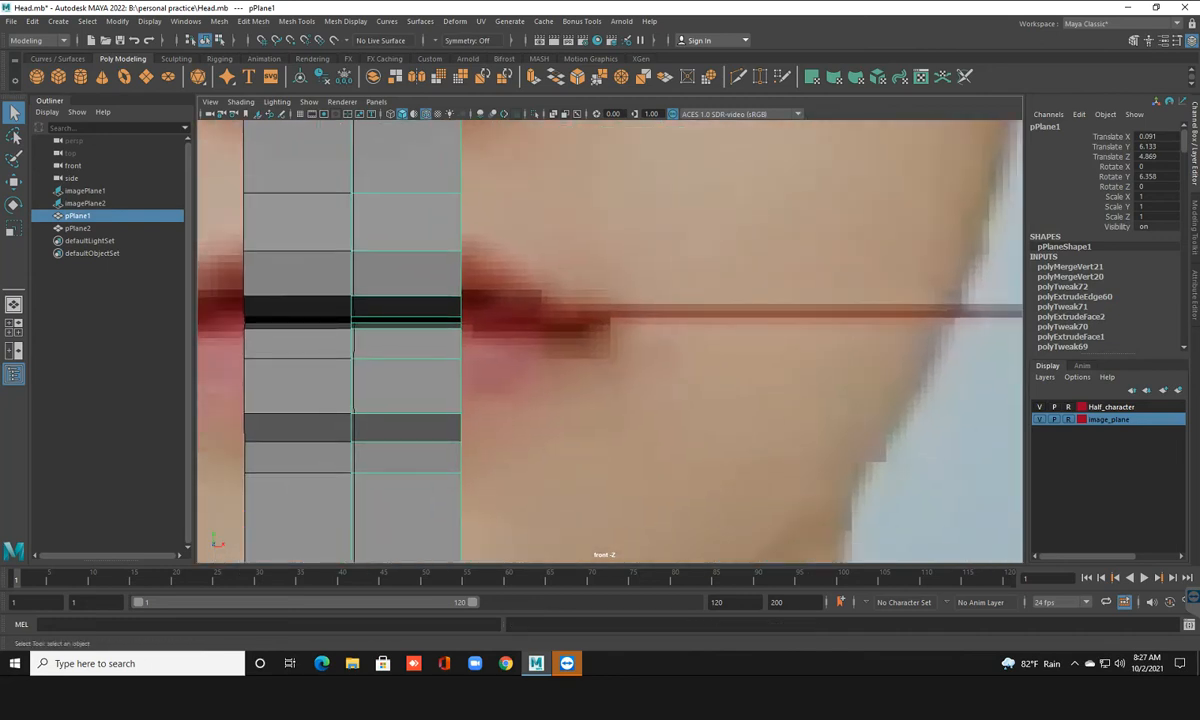
pyautogui.keyDown('alt'); pyautogui.moveTo(450, 300); pyautogui.dragTo(462, 256, button='middle'); pyautogui.keyUp('alt')
# Select the lower-lip edge of pPlane1 and set the Move and Scale tools' axis orientation to World
pyautogui.press('F10')
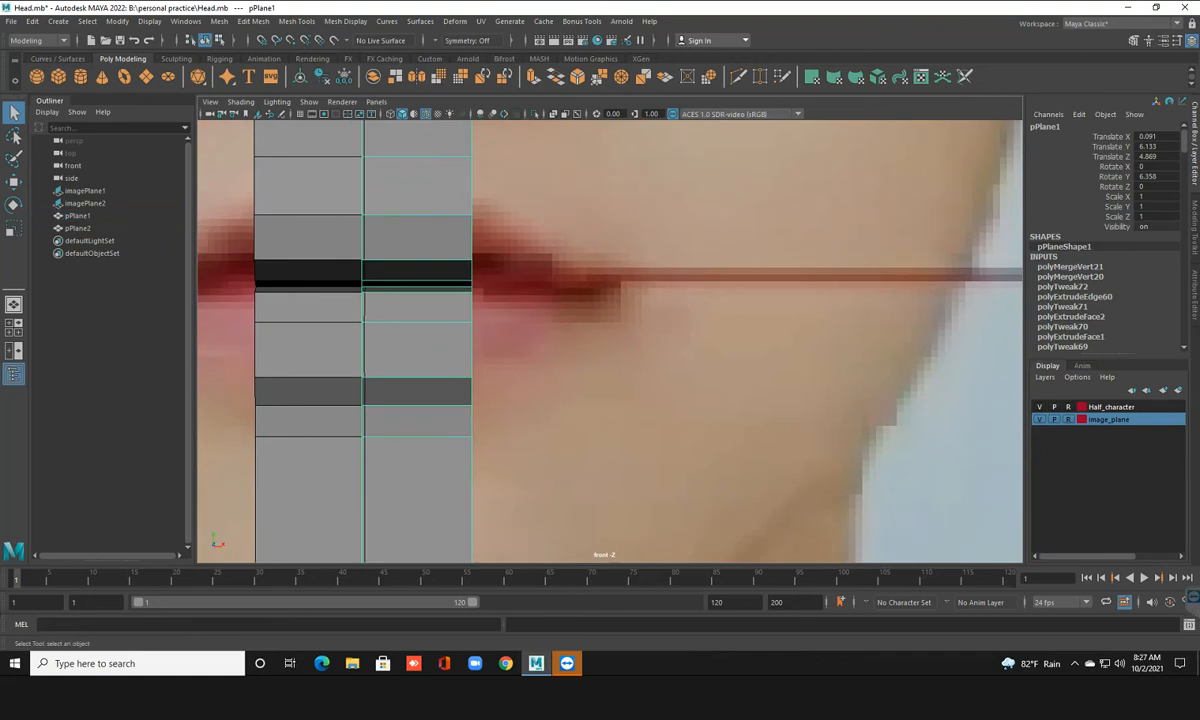
pyautogui.click(417, 377)
pyautogui.press('w')
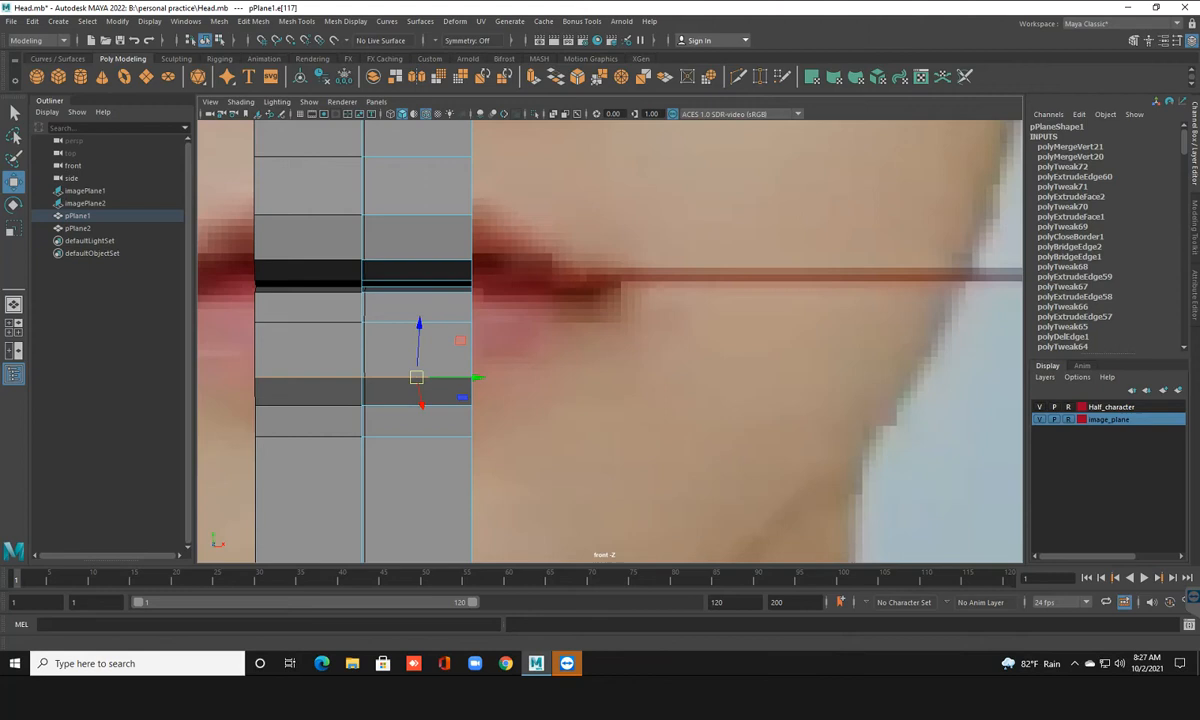
pyautogui.doubleClick(14, 181)
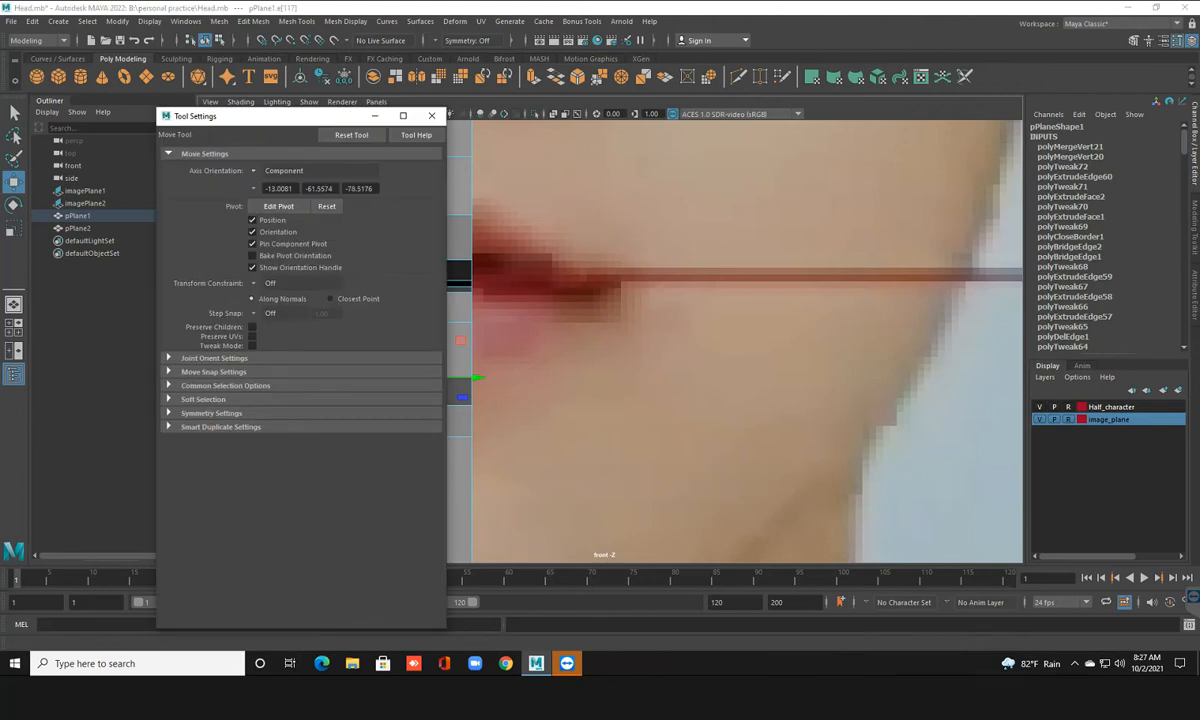
pyautogui.click(300, 171)
pyautogui.click(285, 188)
pyautogui.press('e')
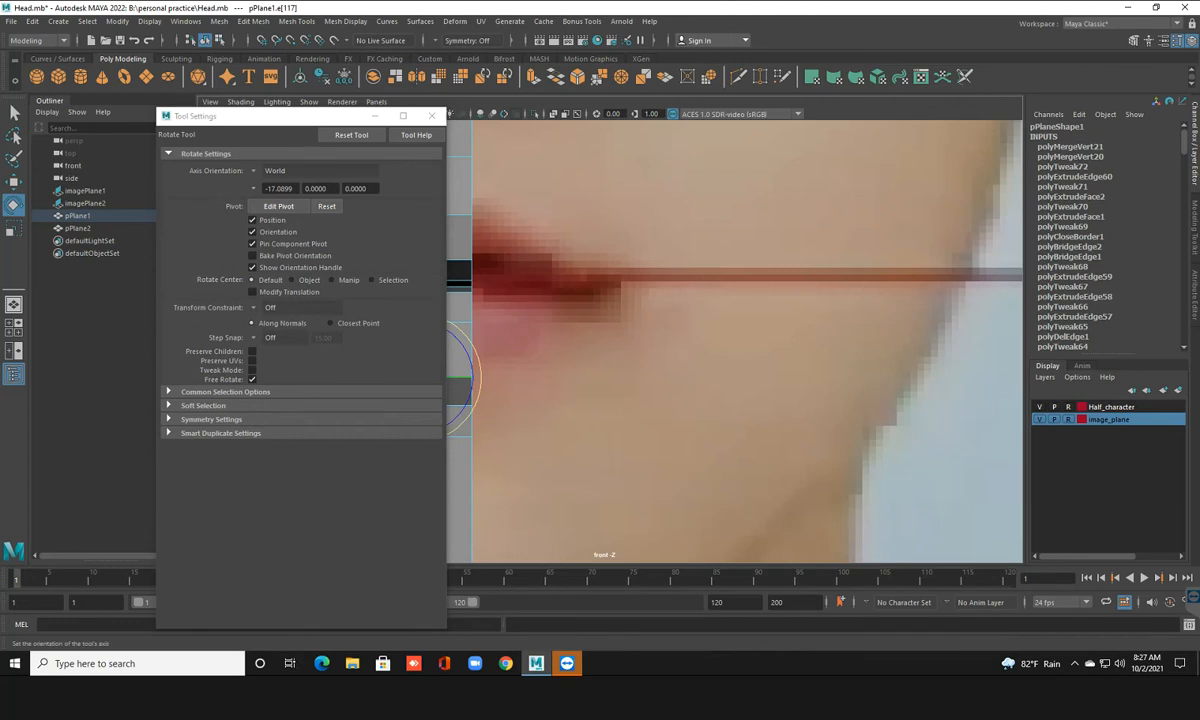
pyautogui.press('r')
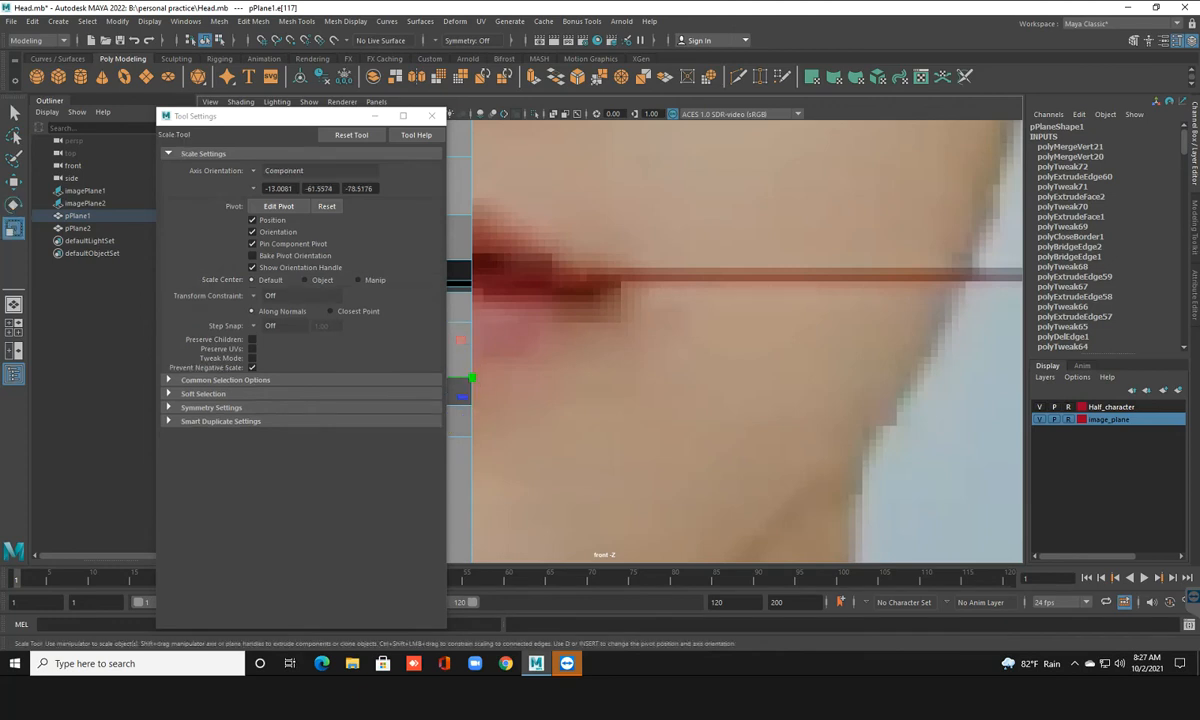
pyautogui.click(300, 171)
pyautogui.click(295, 172)
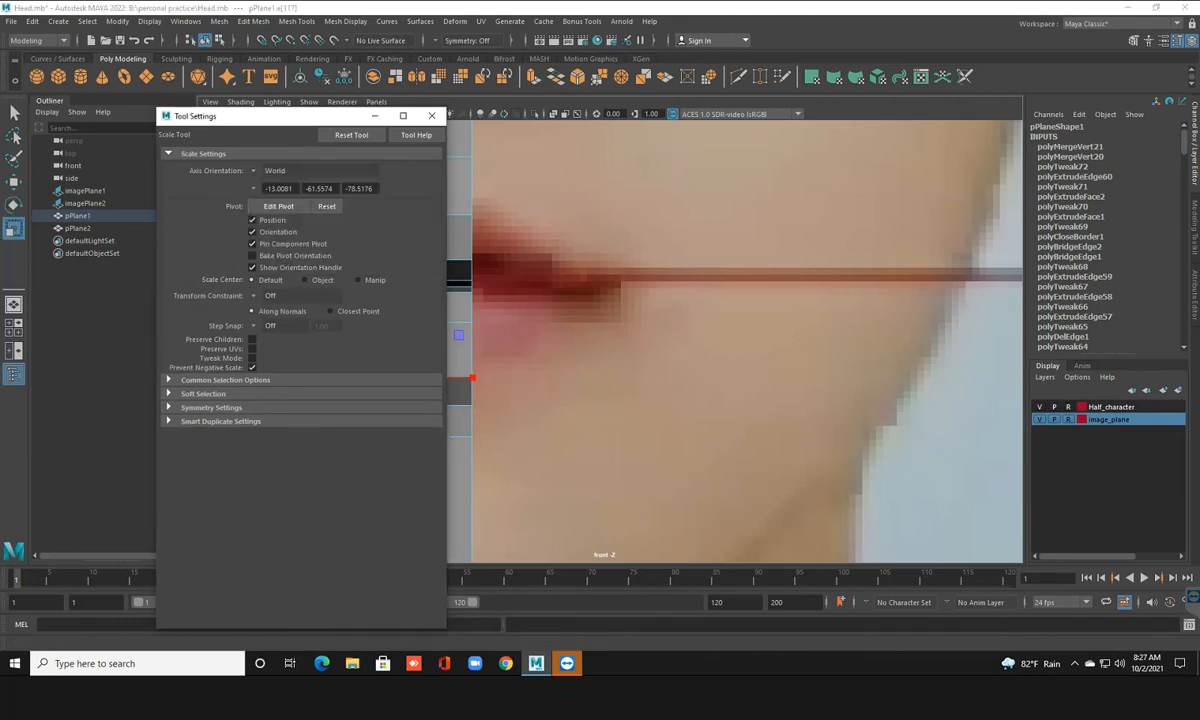
pyautogui.click(431, 116)
# Raise the selected lower-lip edge of pPlane1 and the edge above it slightly along Y
pyautogui.press('w')
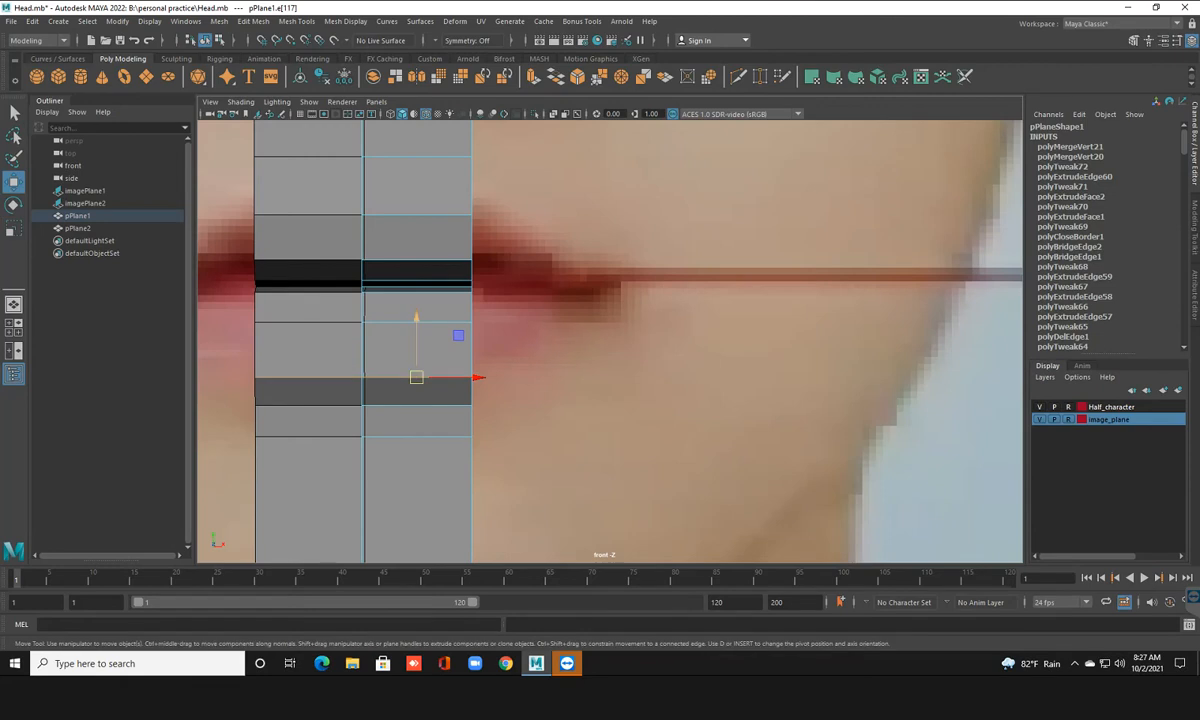
pyautogui.moveTo(416, 340); pyautogui.dragTo(416, 325)
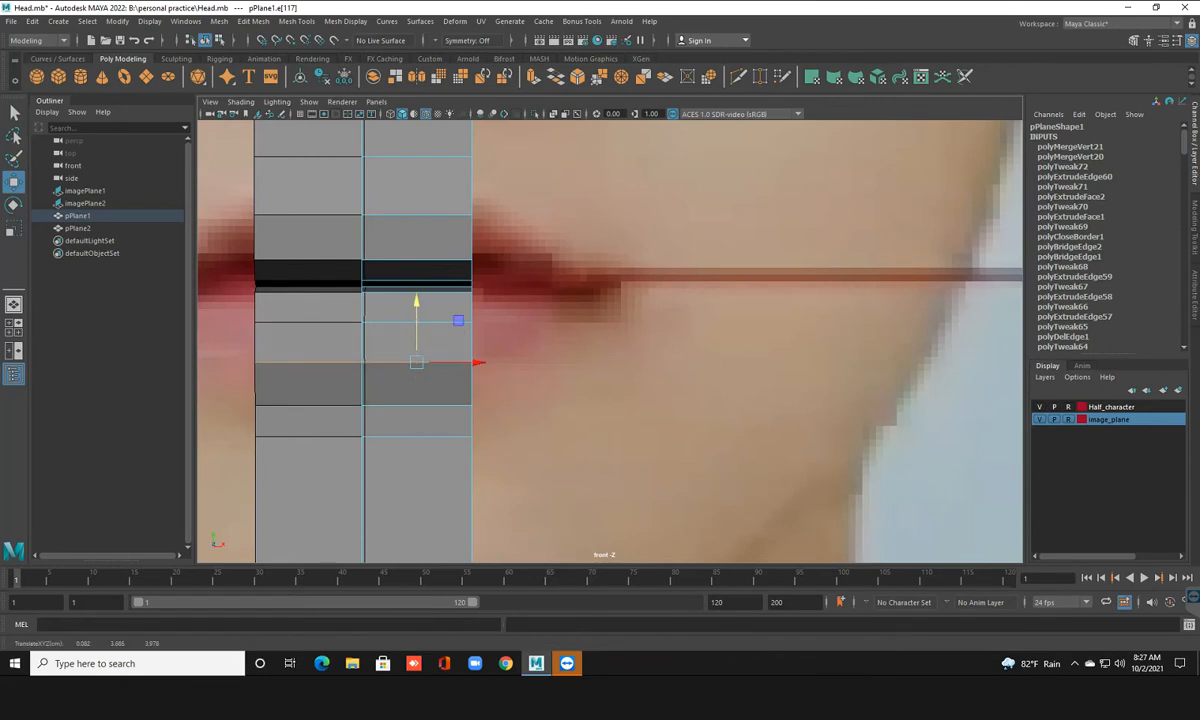
pyautogui.click(392, 322)
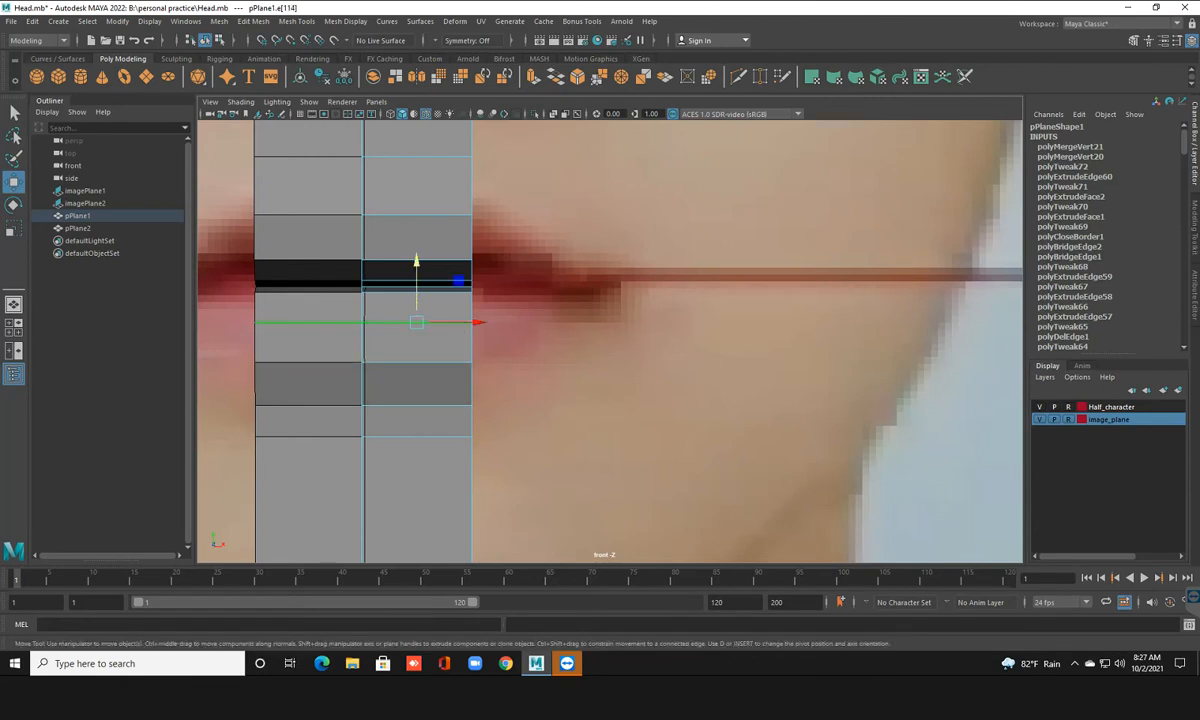
pyautogui.moveTo(416, 288); pyautogui.dragTo(416, 279)
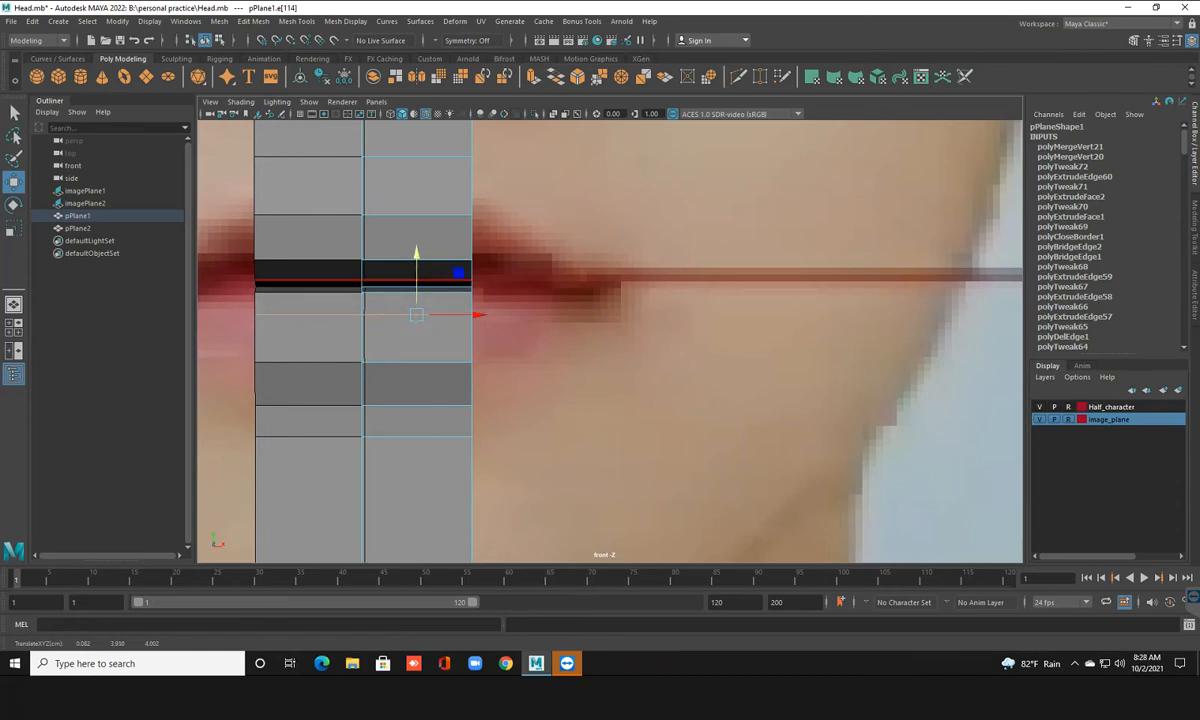
# Check the adjusted lower-lip edges against the mouth profile in the side view, and return to the front view
pyautogui.scroll(1, 523, 310)
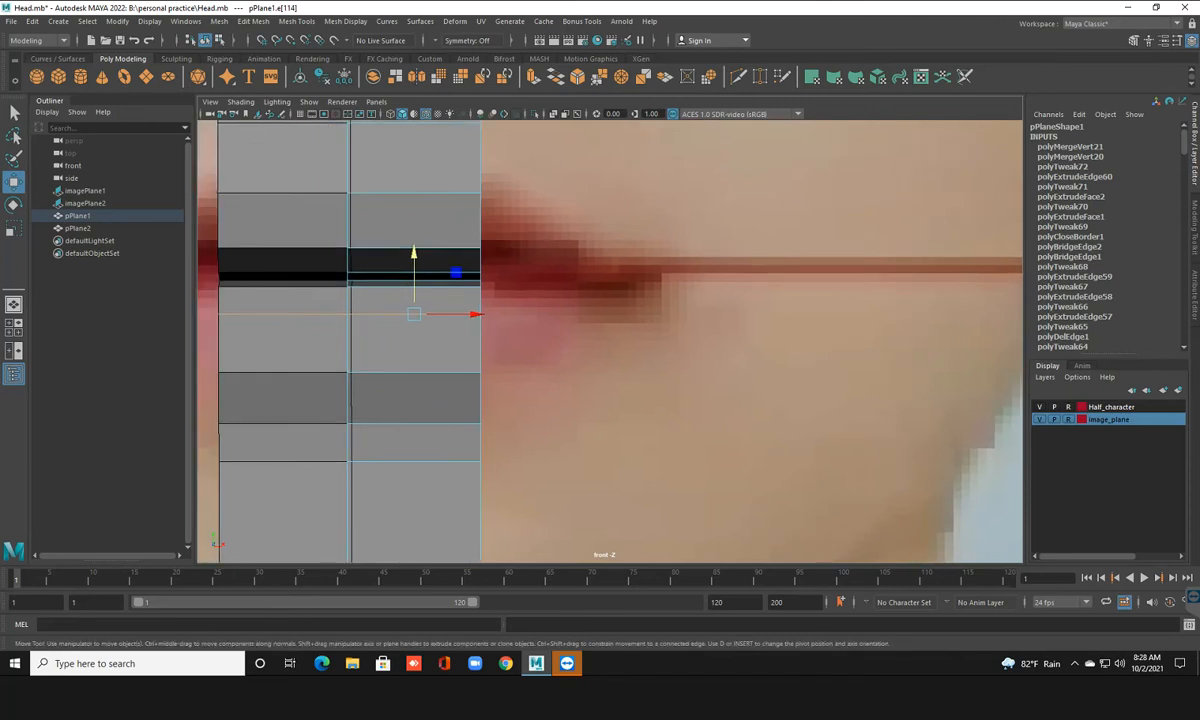
pyautogui.press('space')
pyautogui.press('space')
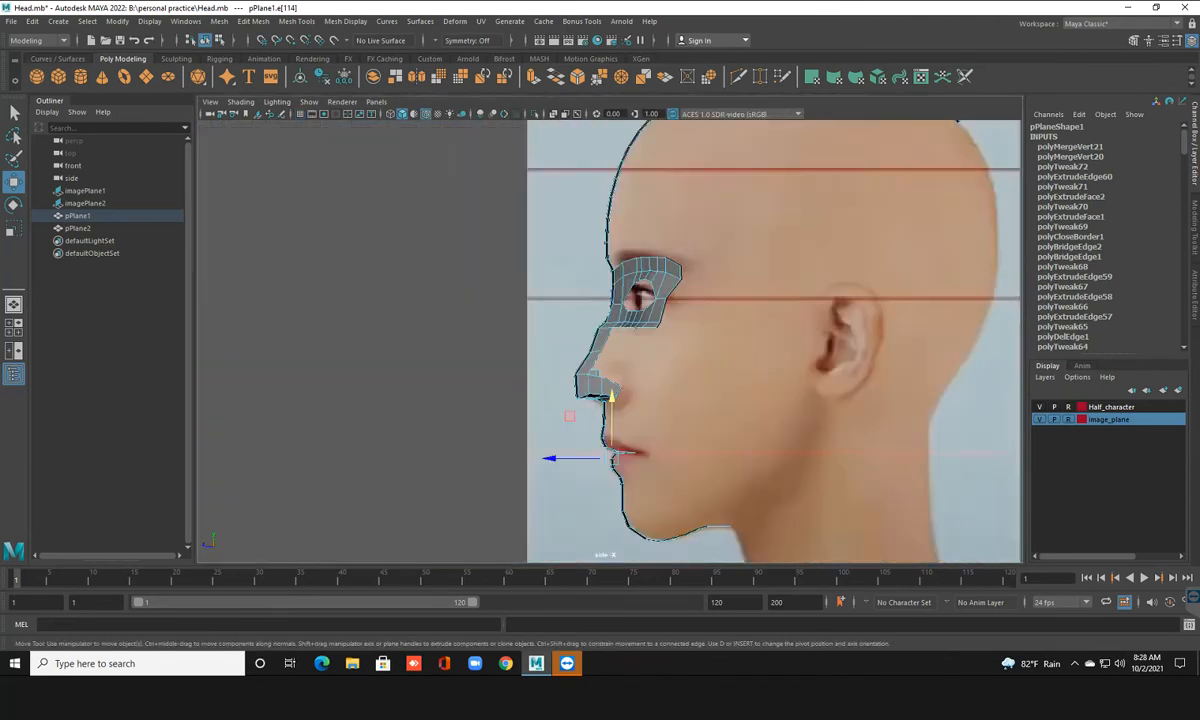
pyautogui.scroll(5, 640, 330)
pyautogui.scroll(3, 656, 382)
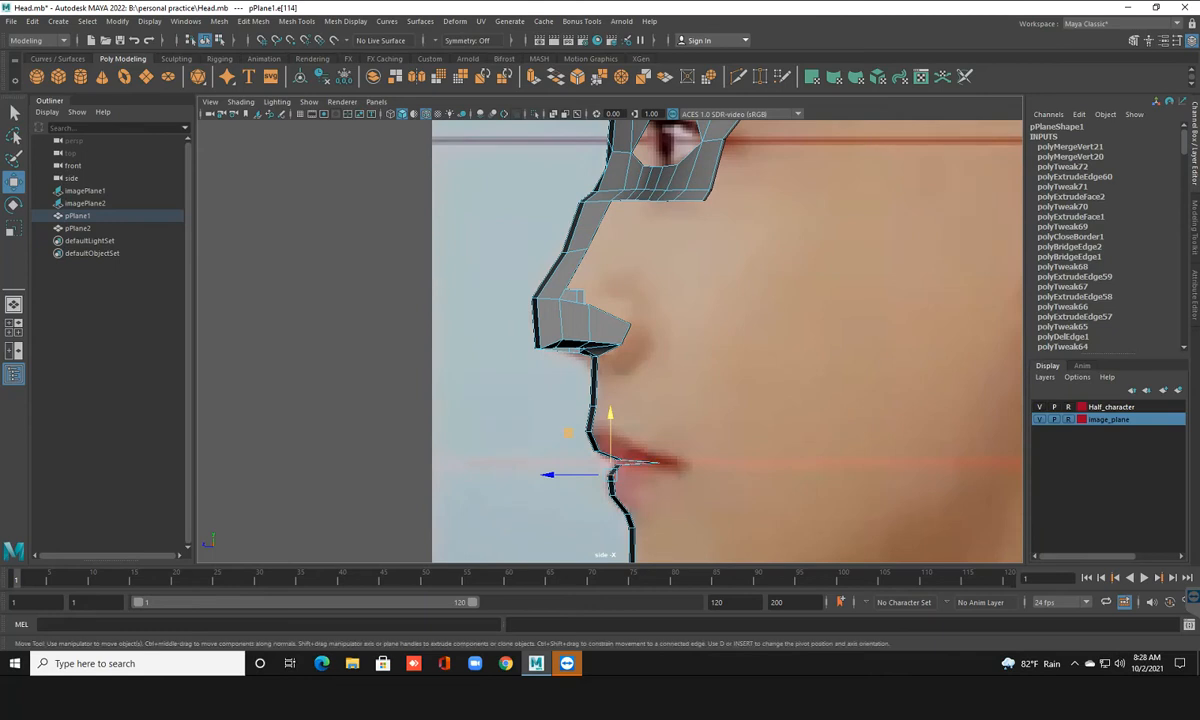
pyautogui.press('space')
pyautogui.press('space')
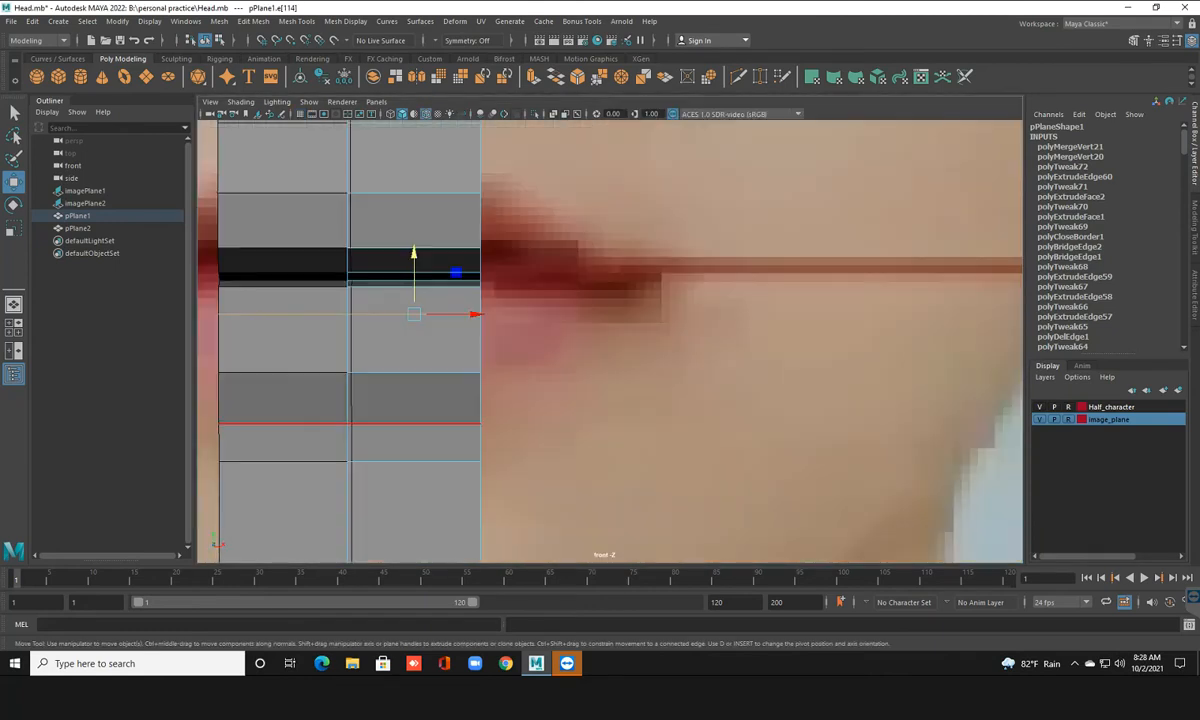
# Extrude the strip's outer upper-lip edge in four segments along the lip line towards the mouth corner in an enlarged front view
pyautogui.keyDown('alt'); pyautogui.moveTo(350, 428); pyautogui.dragTo(351, 472, button='middle'); pyautogui.keyUp('alt')
pyautogui.click(481, 265)
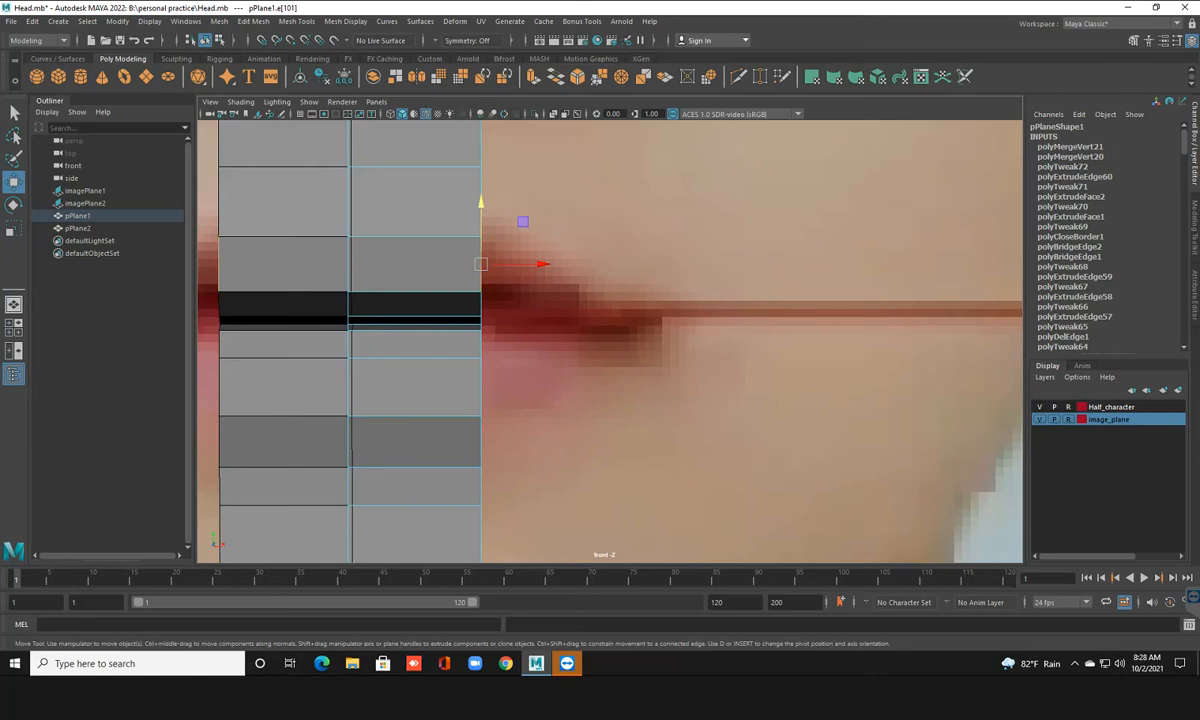
pyautogui.hotkey('ctrl', 'space')
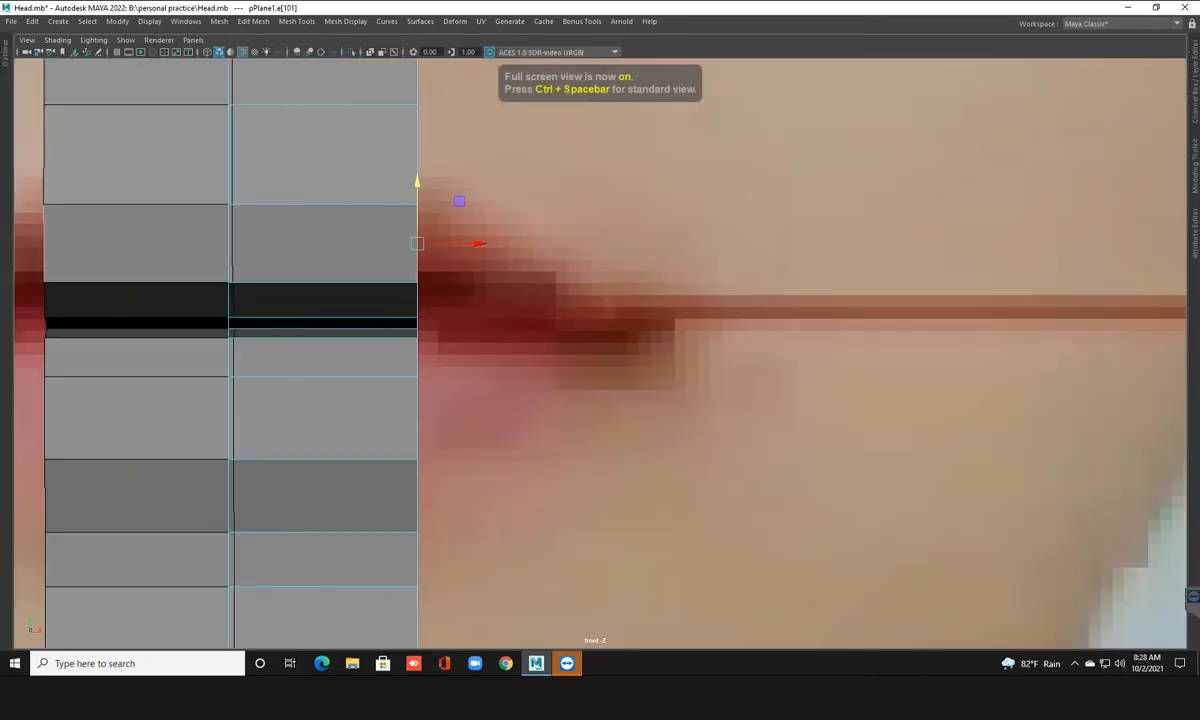
pyautogui.keyDown('shift'); pyautogui.moveTo(417, 243); pyautogui.dragTo(519, 276); pyautogui.keyUp('shift')
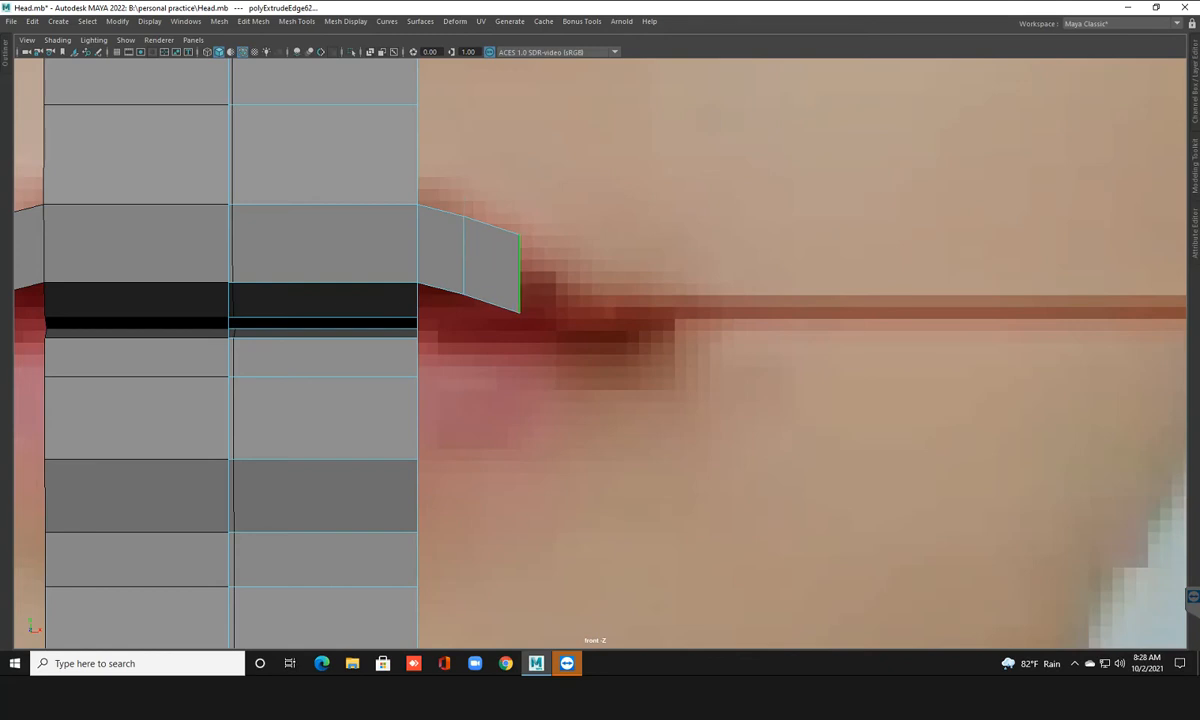
pyautogui.doubleClick(519, 275)
pyautogui.click(519, 275)
pyautogui.keyDown('shift'); pyautogui.moveTo(519, 275); pyautogui.dragTo(634, 313); pyautogui.keyUp('shift')
# Move the upper vertices of the extruded lip strip onto the upper-lip outline, ending at the mouth corner
pyautogui.moveTo(570, 259); pyautogui.dragTo(463, 220, button='right')
pyautogui.click(463, 216)
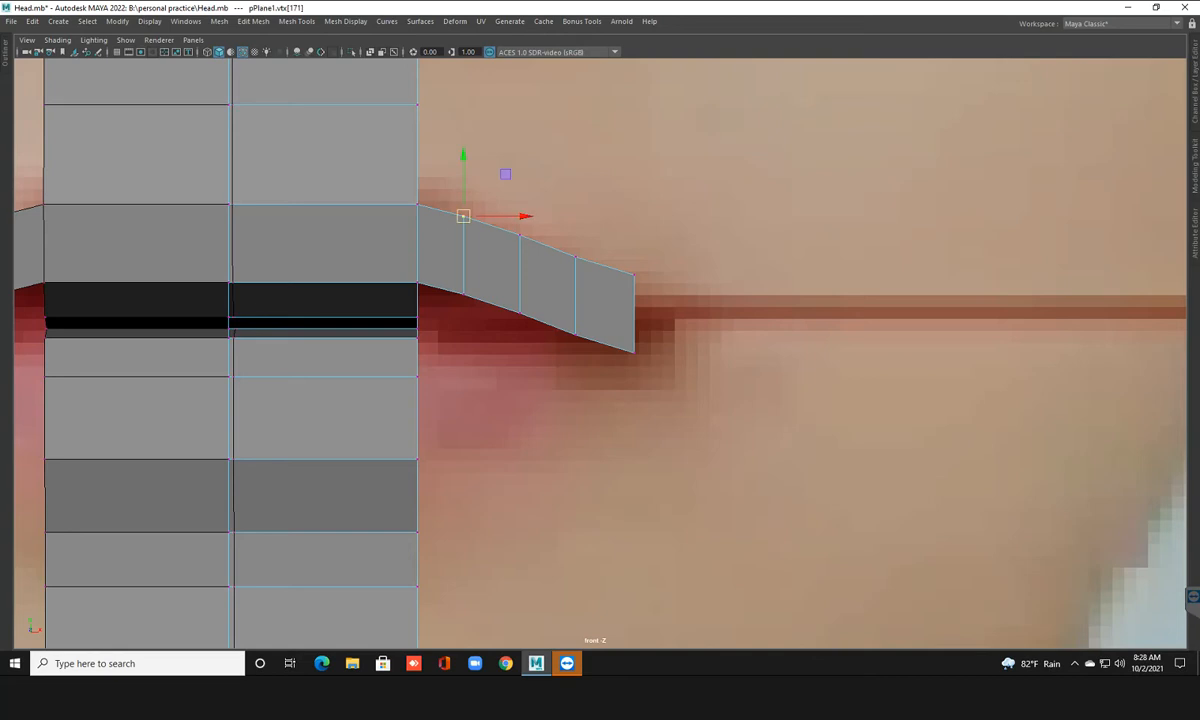
pyautogui.moveTo(463, 216); pyautogui.dragTo(464, 213)
pyautogui.click(519, 233)
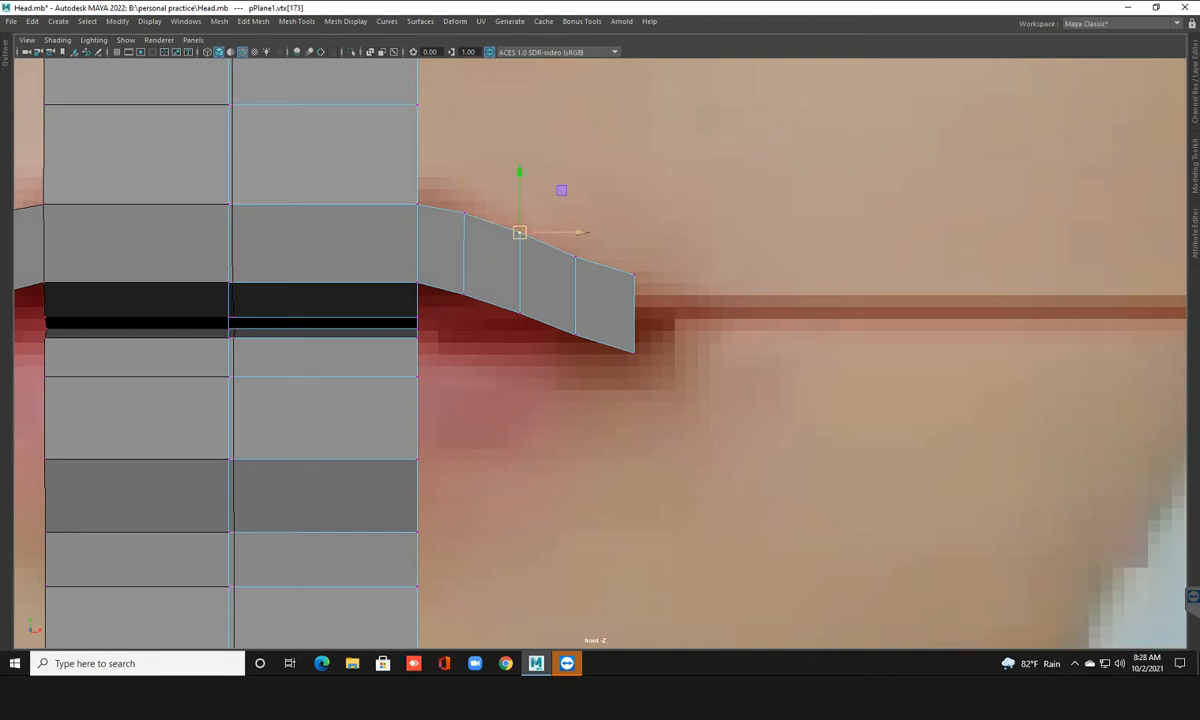
pyautogui.moveTo(574, 257); pyautogui.dragTo(578, 262)
pyautogui.moveTo(648, 283); pyautogui.dragTo(640, 304)
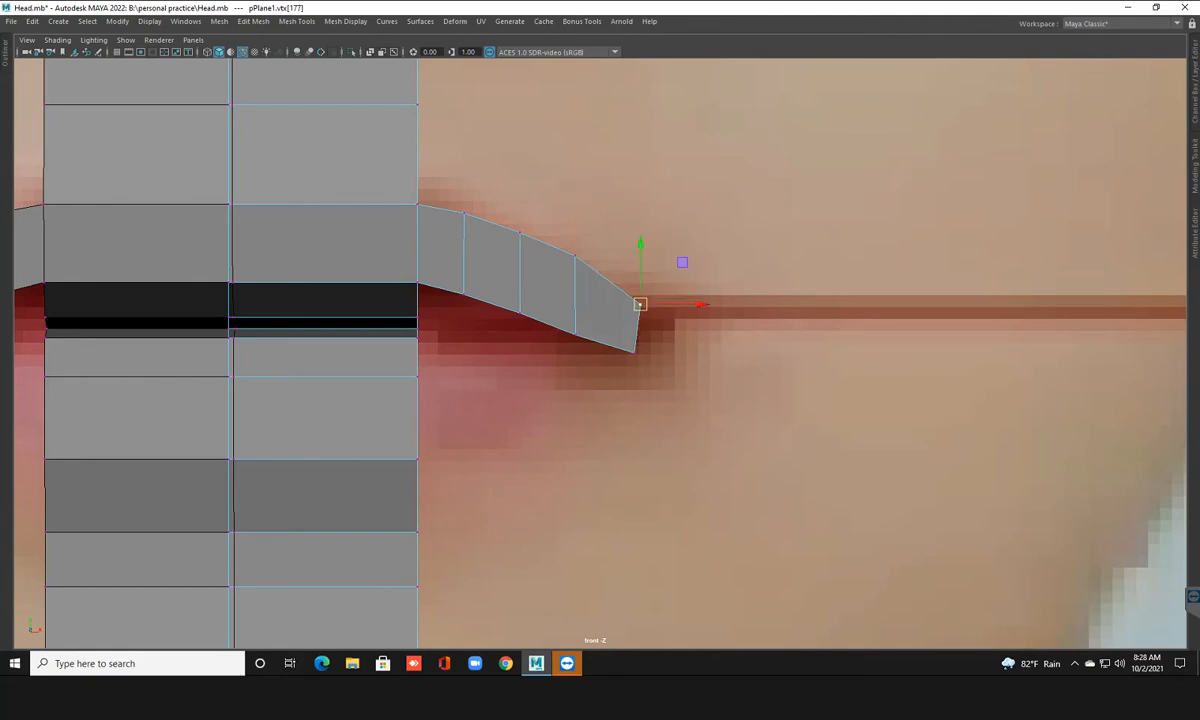
# Refine the strip's intermediate upper vertices so they slope smoothly down the upper-lip outline towards the mouth corner
pyautogui.moveTo(526, 223); pyautogui.dragTo(580, 270)
pyautogui.moveTo(485, 203); pyautogui.dragTo(554, 256)
pyautogui.moveTo(520, 172); pyautogui.dragTo(520, 185)
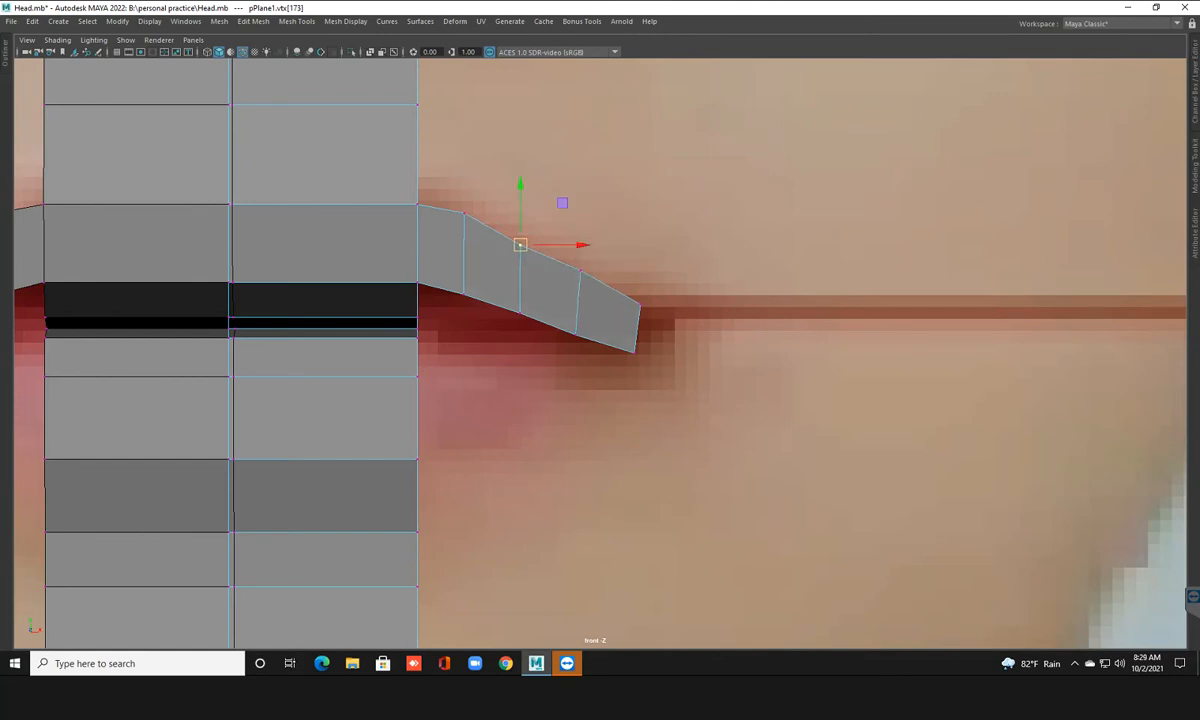
pyautogui.moveTo(468, 230)
pyautogui.mouseDown()
pyautogui.moveTo(492, 246)
pyautogui.moveTo(460, 209)
pyautogui.moveTo(458, 222)
pyautogui.moveTo(462, 212)
pyautogui.mouseUp()
pyautogui.click(520, 242)
pyautogui.moveTo(522, 241); pyautogui.dragTo(520, 236)
# Reposition the four lower vertices of the extruded lip strip close to the line between the lips
pyautogui.click(576, 331)
pyautogui.moveTo(576, 331); pyautogui.dragTo(641, 326)
pyautogui.click(635, 349)
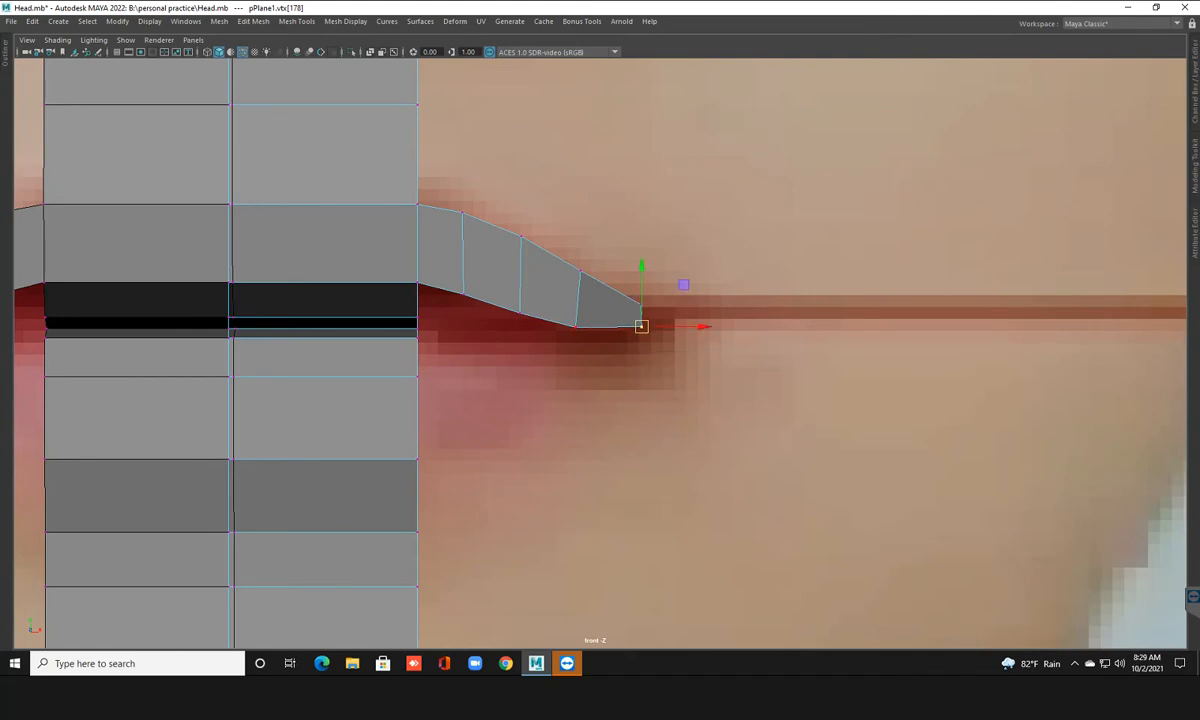
pyautogui.moveTo(567, 318)
pyautogui.mouseDown()
pyautogui.moveTo(584, 331)
pyautogui.moveTo(575, 325)
pyautogui.mouseUp()
pyautogui.moveTo(447, 279); pyautogui.dragTo(520, 326)
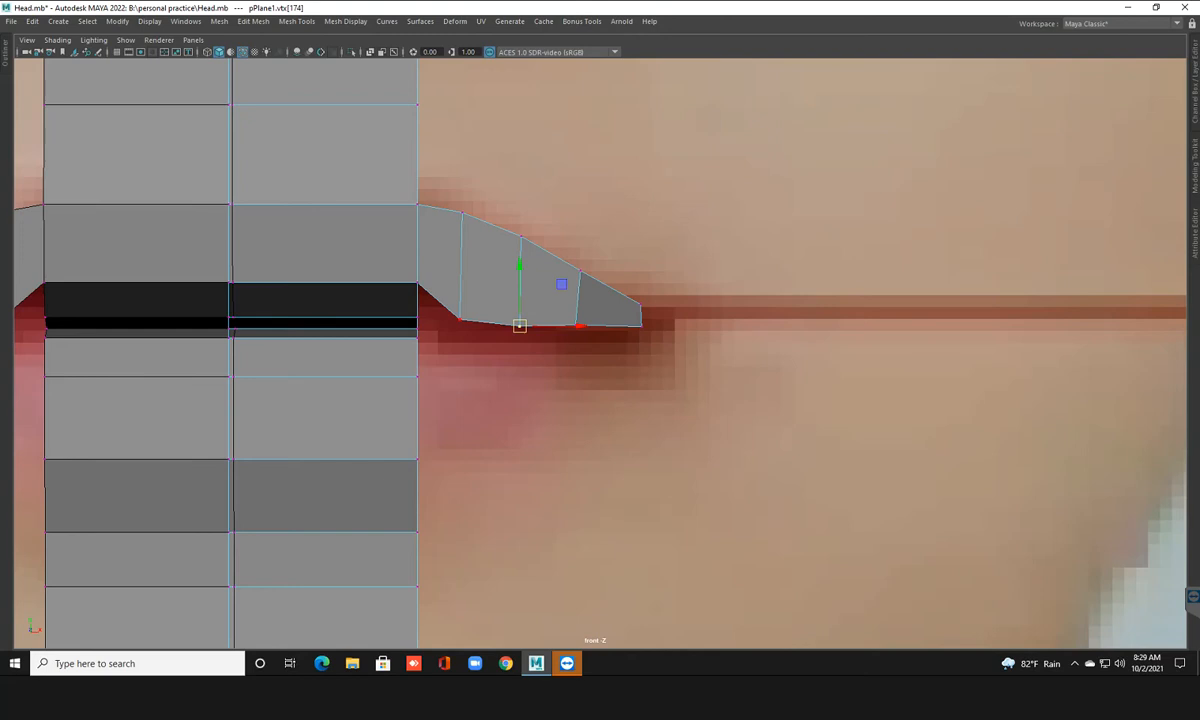
pyautogui.scroll(2, 520, 326)
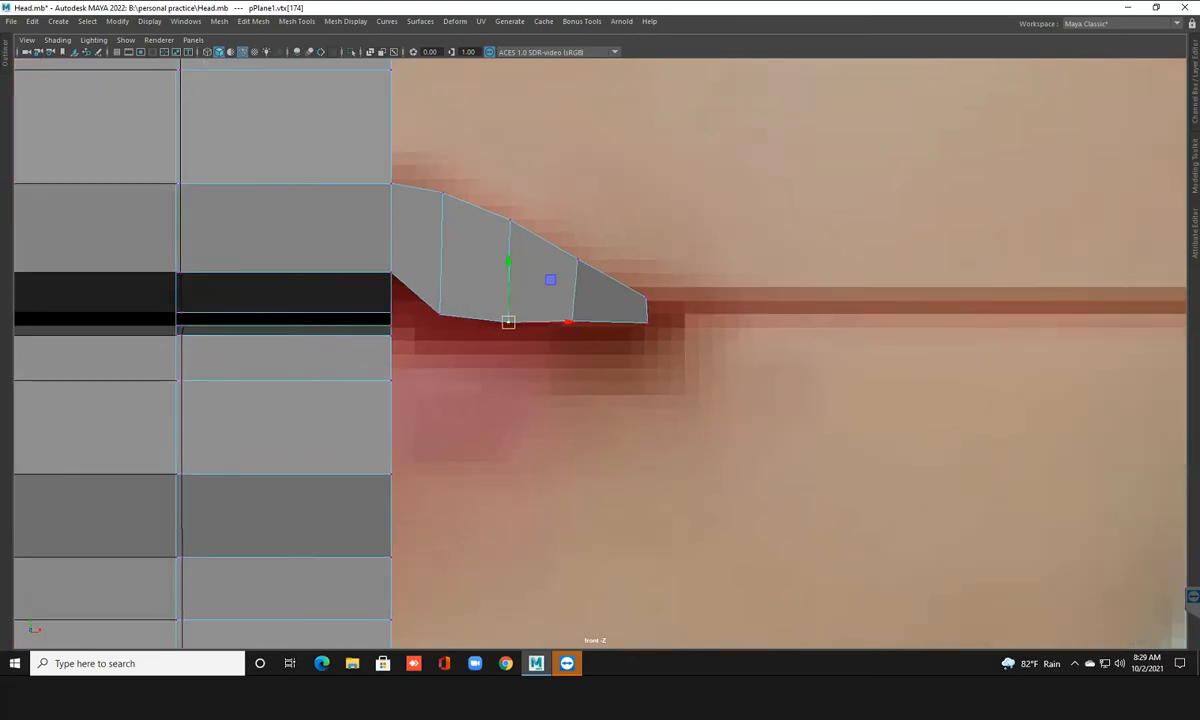
pyautogui.keyDown('alt'); pyautogui.moveTo(520, 326); pyautogui.dragTo(504, 331, button='middle'); pyautogui.keyUp('alt')
# Flatten the strip's four lower vertices into a horizontal row by scaling along Y, and raise the row slightly
pyautogui.moveTo(380, 292); pyautogui.dragTo(634, 378)
pyautogui.press('r')
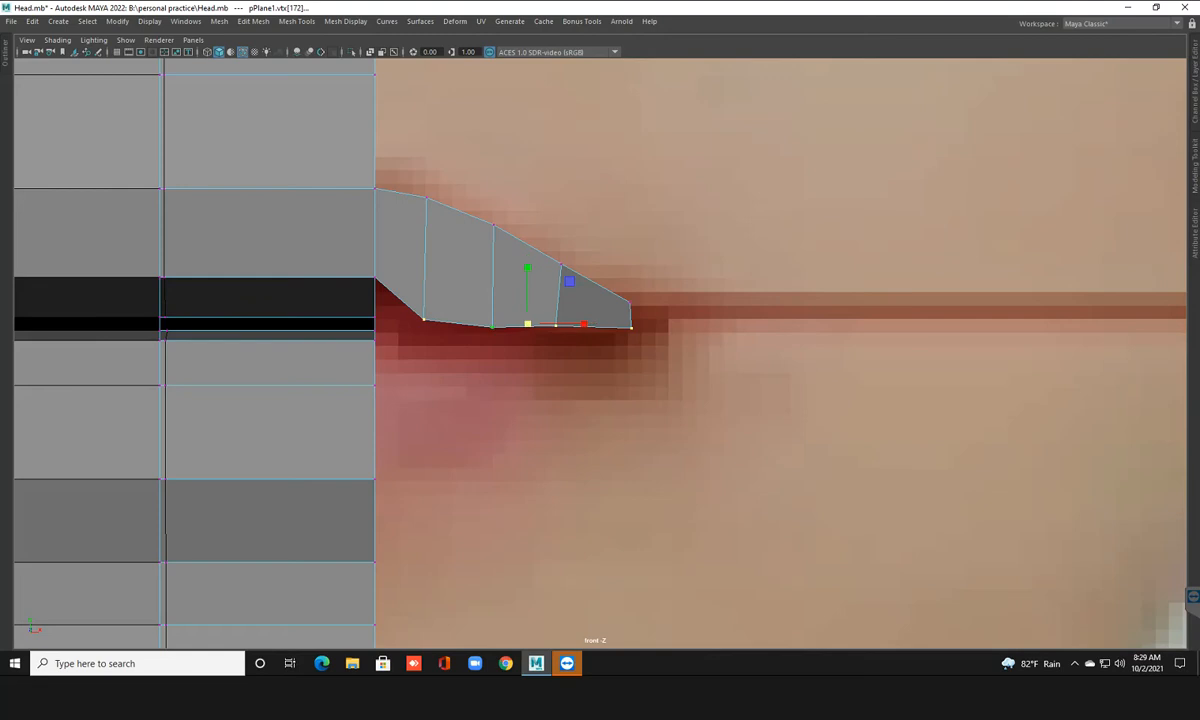
pyautogui.moveTo(527, 268); pyautogui.dragTo(527, 324)
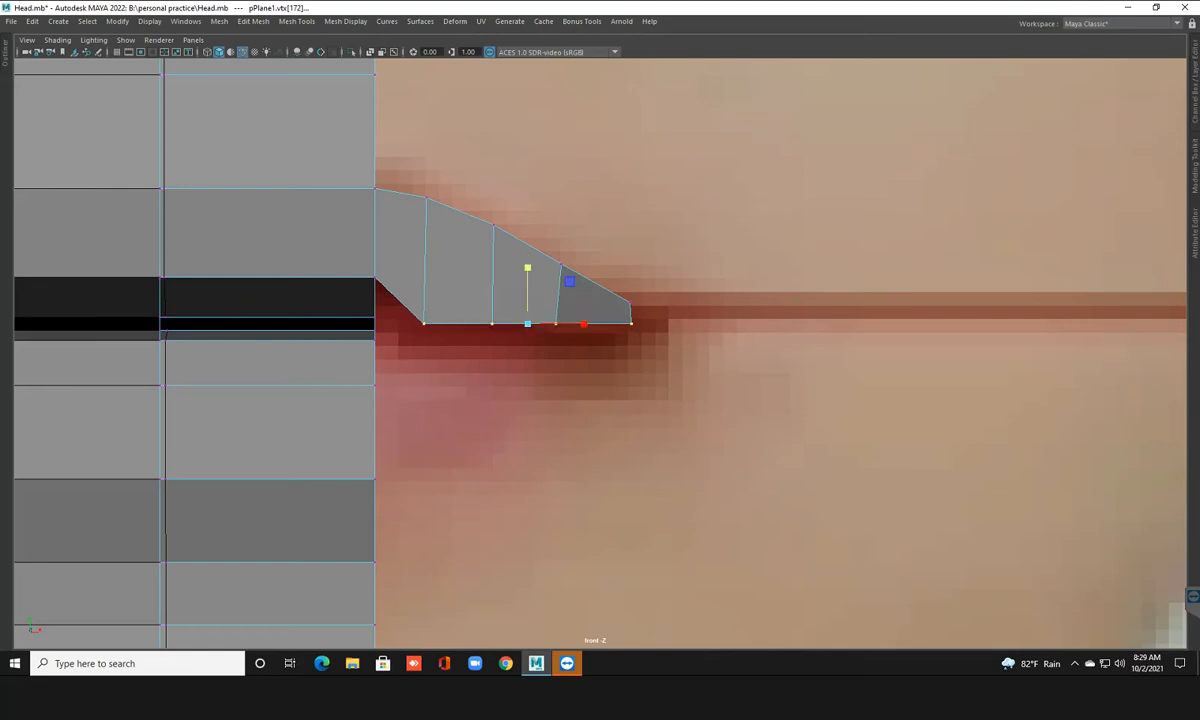
pyautogui.press('w')
pyautogui.moveTo(527, 323); pyautogui.dragTo(523, 306)
# Raise the strip's upper mouth-corner vertex and shift the neighbouring upper vertex up and inward along the lip outline
pyautogui.click(629, 302)
pyautogui.moveTo(629, 302); pyautogui.dragTo(630, 293)
pyautogui.click(560, 264)
pyautogui.moveTo(560, 264); pyautogui.dragTo(548, 251)
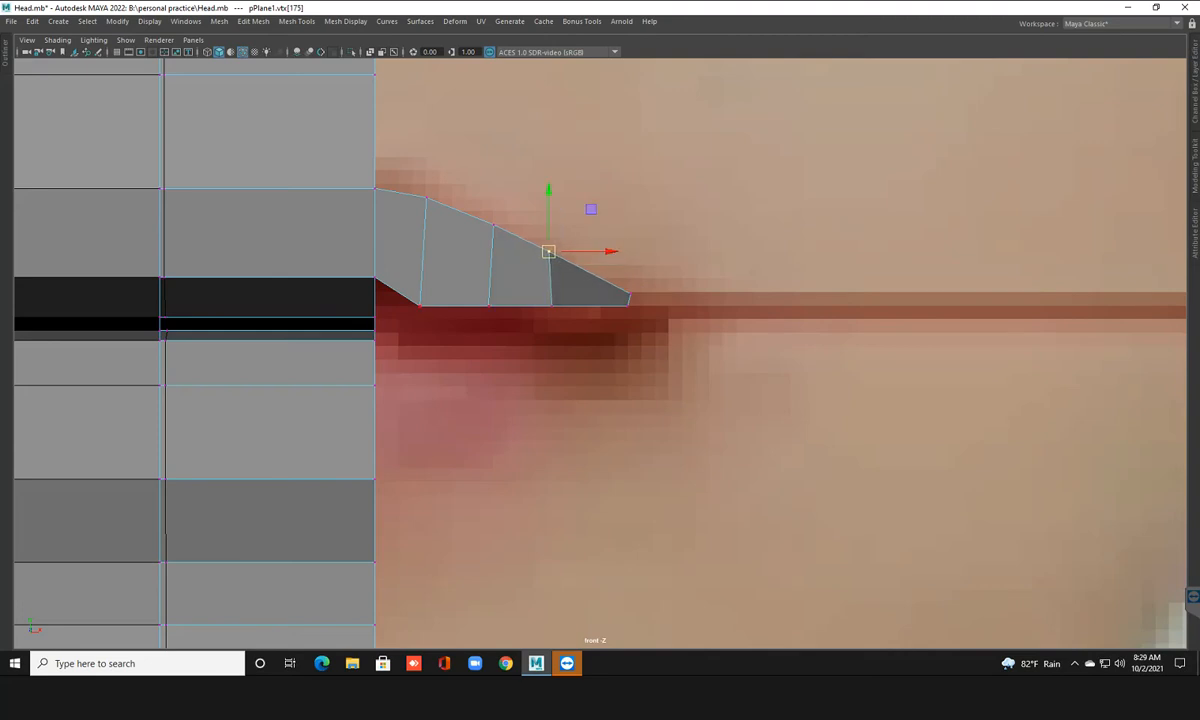
# Raise the three inner lower vertices so the strip's bottom edge slopes gently from the central strip to the mouth corner
pyautogui.click(420, 305)
pyautogui.moveTo(420, 305); pyautogui.dragTo(420, 281)
pyautogui.click(489, 305)
pyautogui.moveTo(489, 305); pyautogui.dragTo(552, 297)
pyautogui.click(551, 304)
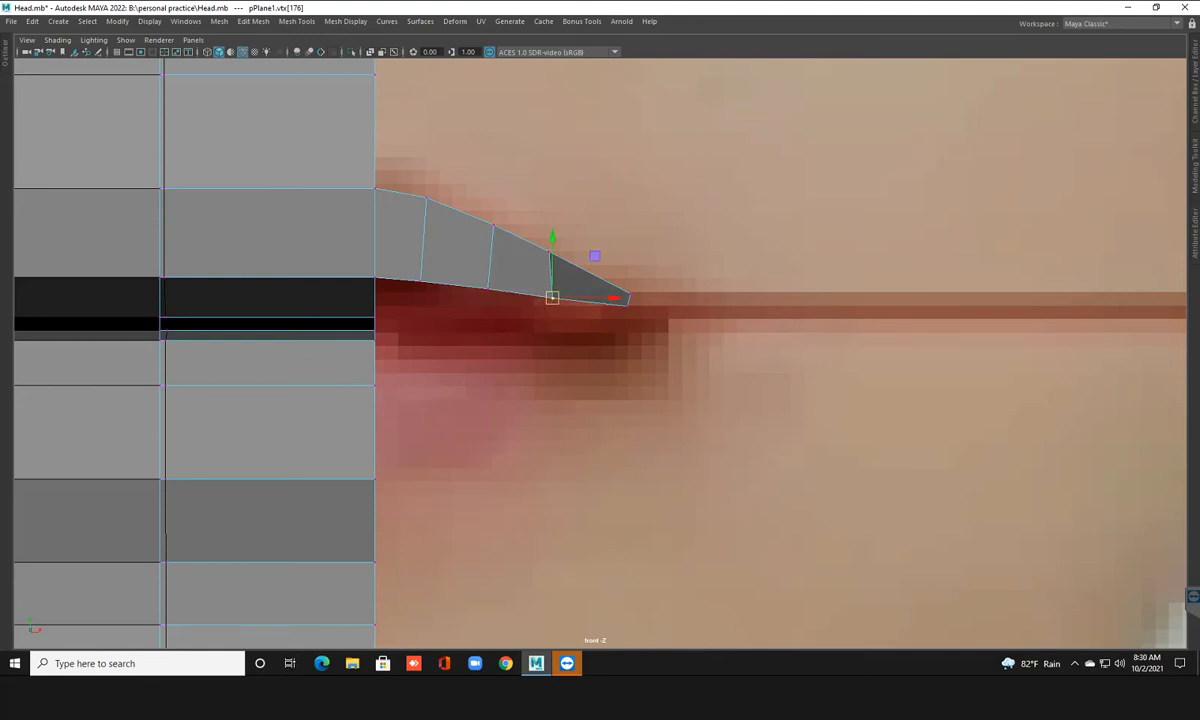
# Lower the central strip's bottom upper-lip edge along Y towards the line between the lips
pyautogui.press('F10')
pyautogui.click(267, 277)
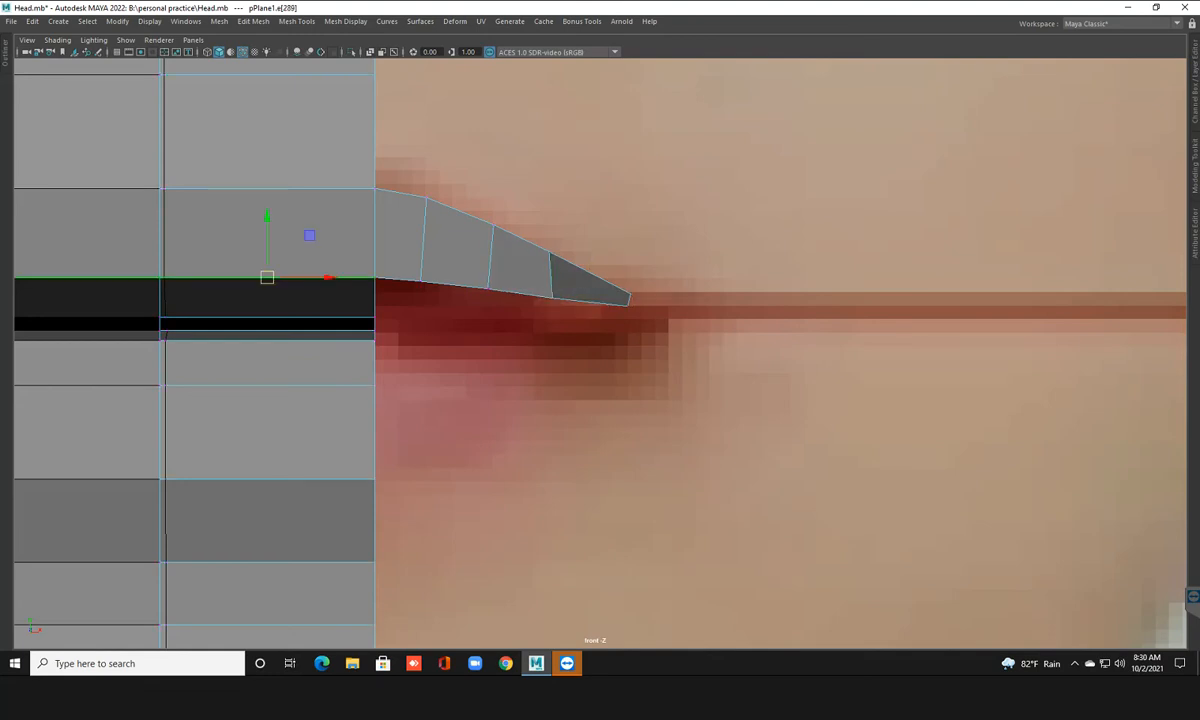
pyautogui.moveTo(267, 277); pyautogui.dragTo(267, 293)
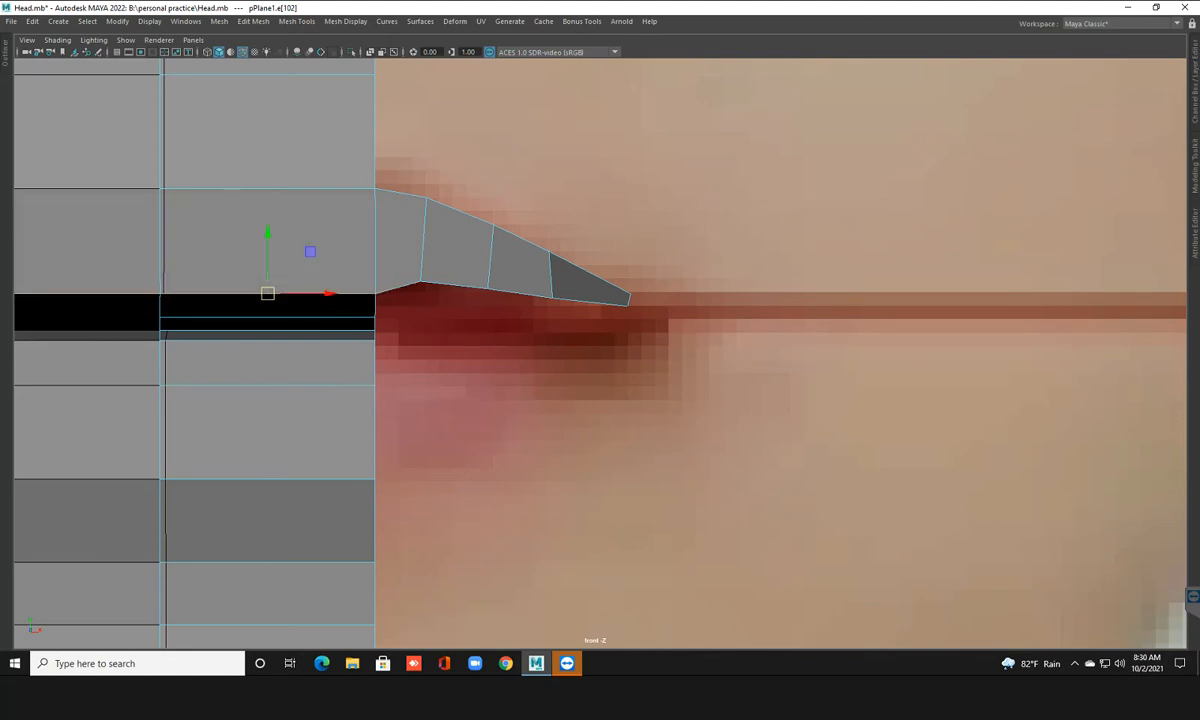
pyautogui.hotkey('ctrl', 'z')
pyautogui.moveTo(267, 217); pyautogui.dragTo(267, 240)
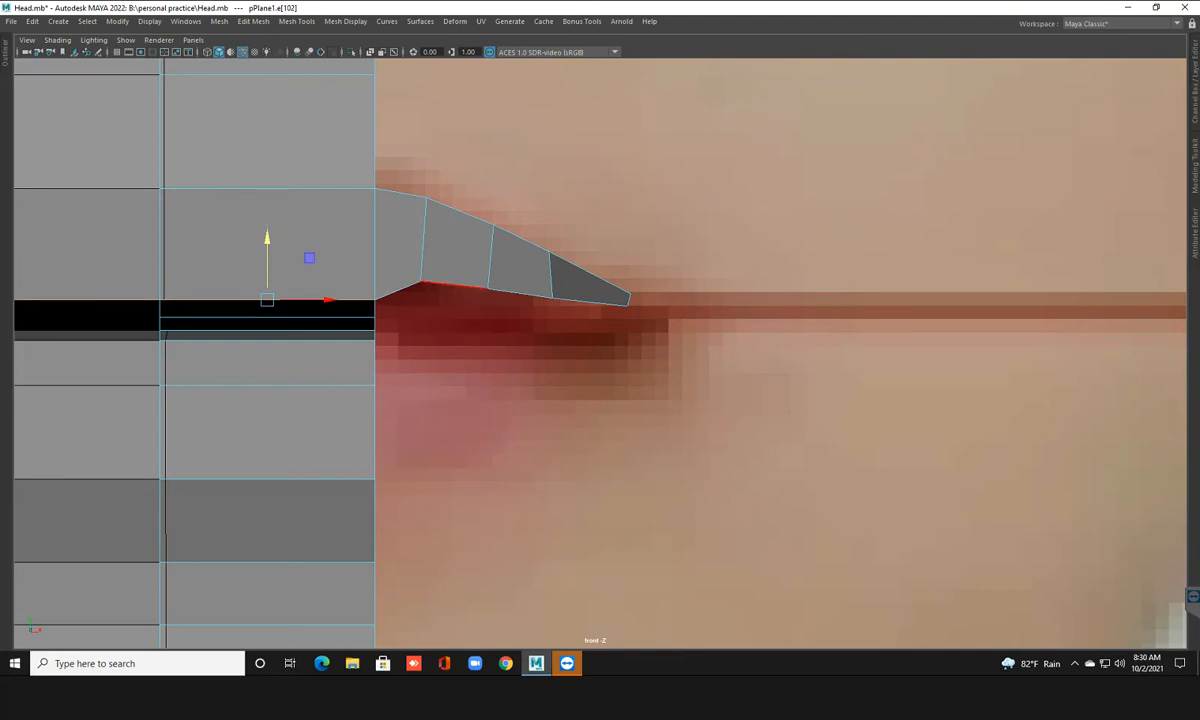
# Lower the strip's inner bottom vertices to line up with the lowered central lip edge
pyautogui.press('F9')
pyautogui.click(421, 282)
pyautogui.moveTo(421, 281); pyautogui.dragTo(421, 297)
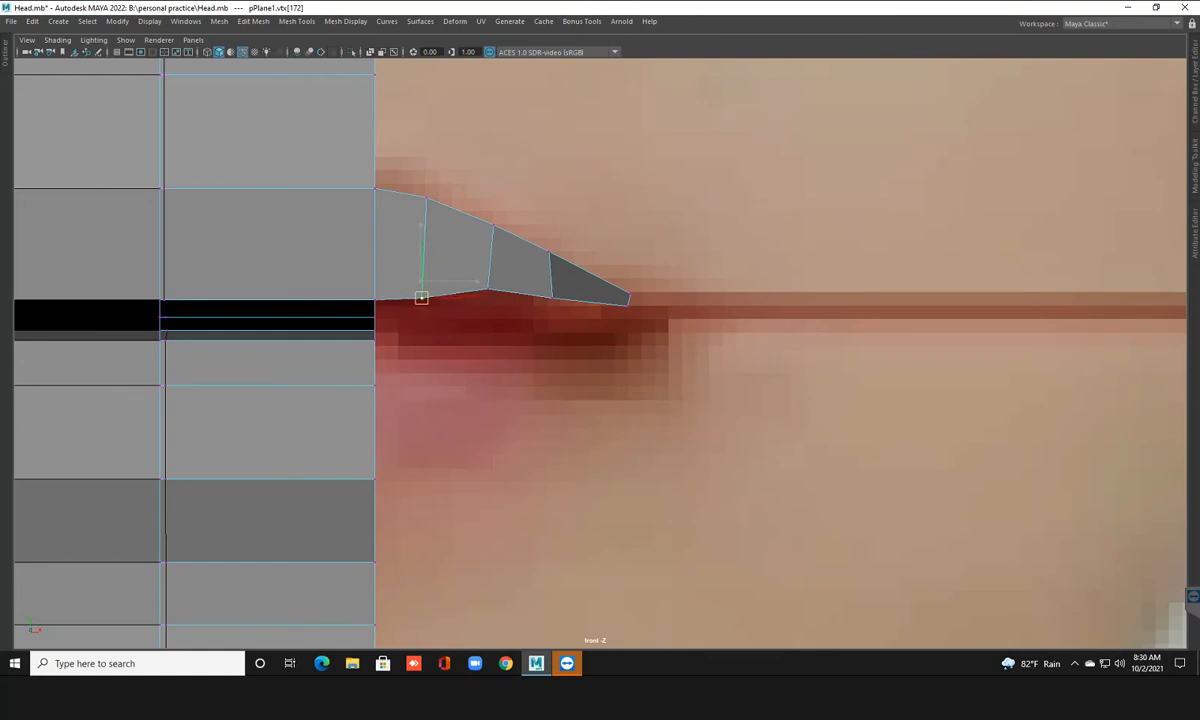
pyautogui.click(488, 289)
pyautogui.moveTo(488, 289); pyautogui.dragTo(627, 305)
pyautogui.click(549, 296)
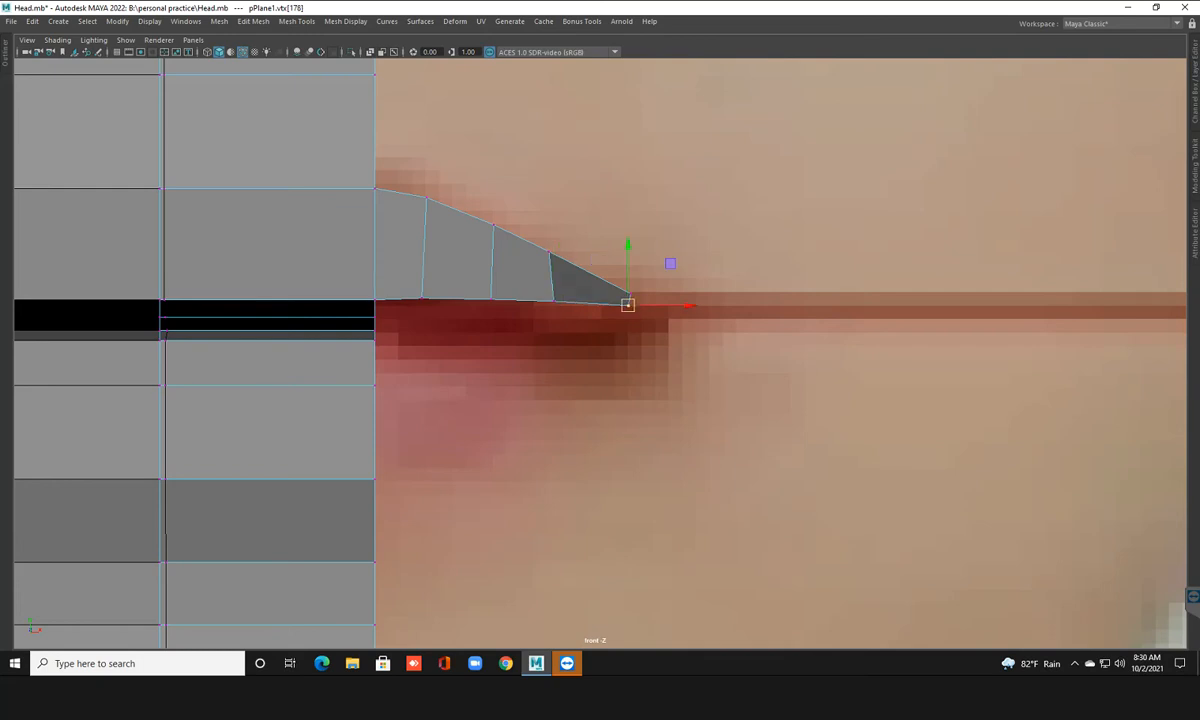
# Shift the mouth-corner vertices and the neighbouring vertex column outward, and adjust the upper vertices to the lip outline
pyautogui.moveTo(603, 240); pyautogui.dragTo(655, 304)
pyautogui.moveTo(535, 217); pyautogui.dragTo(577, 326)
pyautogui.moveTo(551, 276); pyautogui.dragTo(560, 277)
pyautogui.click(491, 223)
pyautogui.click(559, 251)
pyautogui.moveTo(559, 251); pyautogui.dragTo(562, 254)
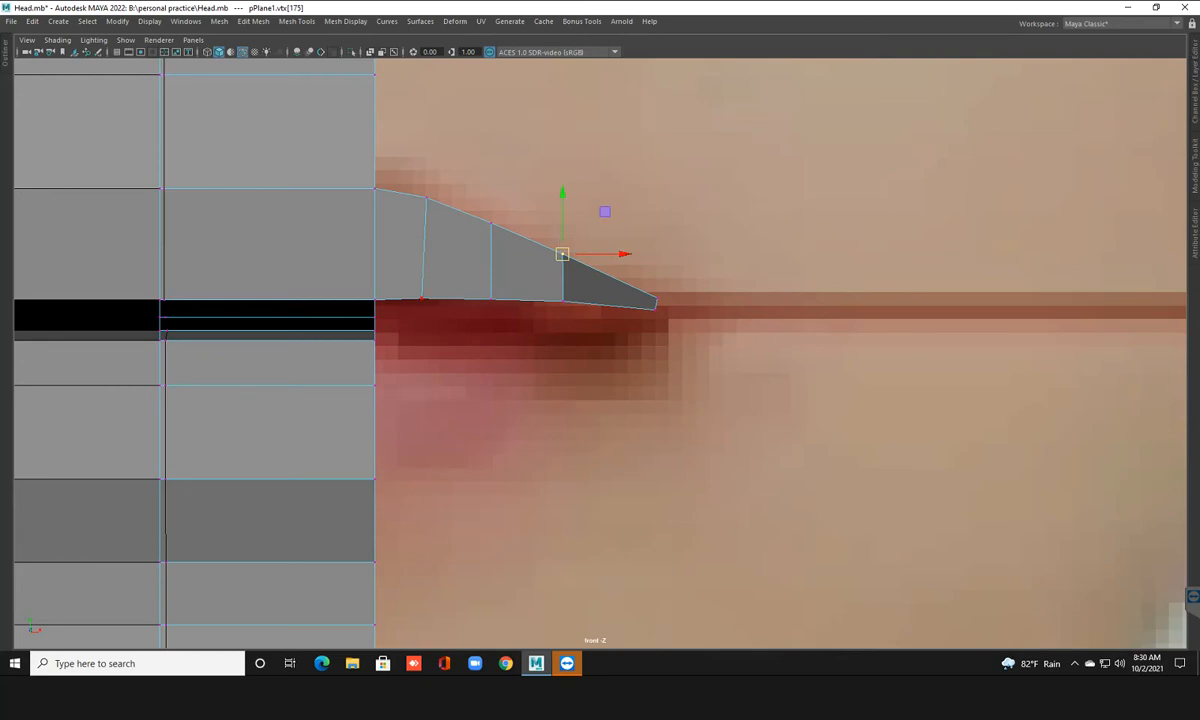
# Flatten the strip's bottom vertices, including the one shared with the central strip, into a horizontal line along Y
pyautogui.moveTo(394, 274); pyautogui.dragTo(763, 434)
pyautogui.click(656, 298)
pyautogui.press('e')
pyautogui.hotkey('ctrl', 'z')
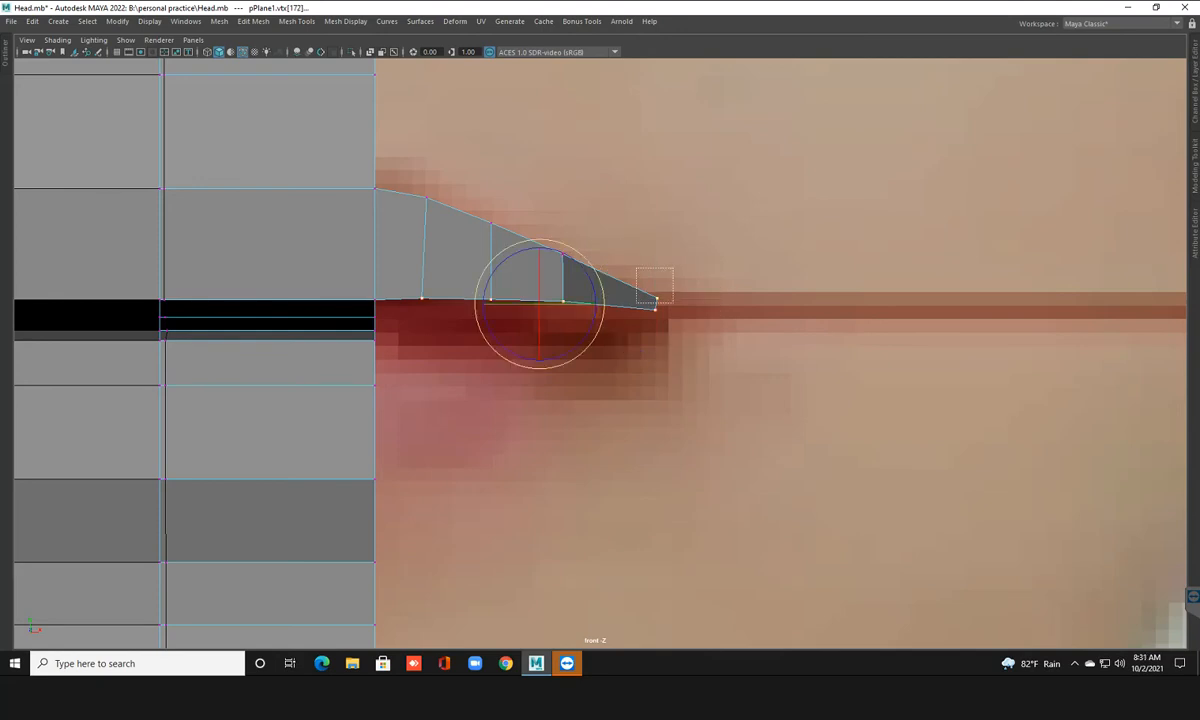
pyautogui.press('r')
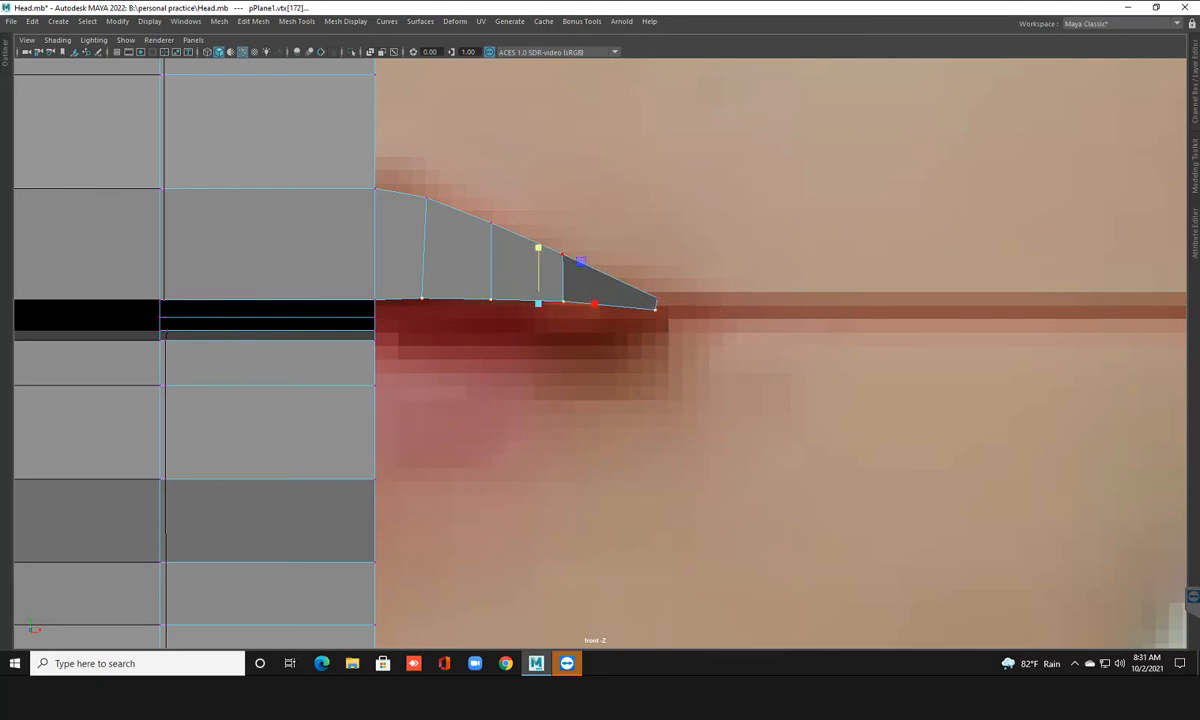
pyautogui.moveTo(538, 248); pyautogui.dragTo(538, 304)
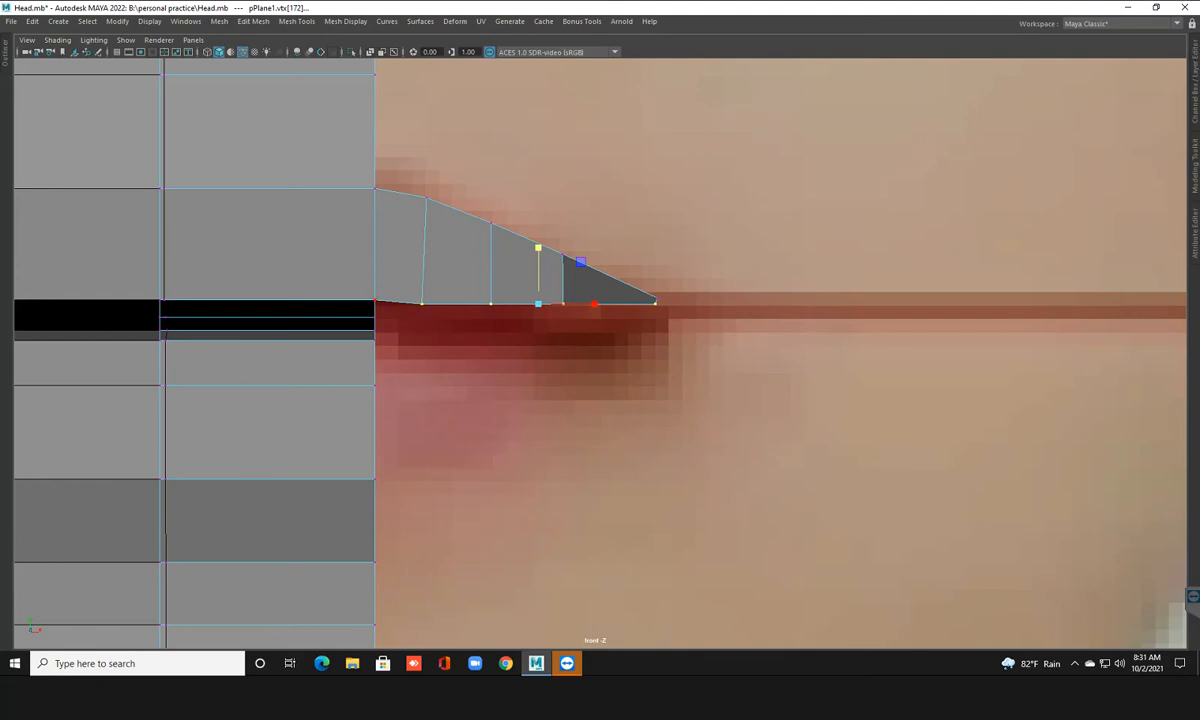
pyautogui.keyDown('shift'); pyautogui.click(375, 300); pyautogui.keyUp('shift')
pyautogui.moveTo(515, 246); pyautogui.dragTo(515, 302)
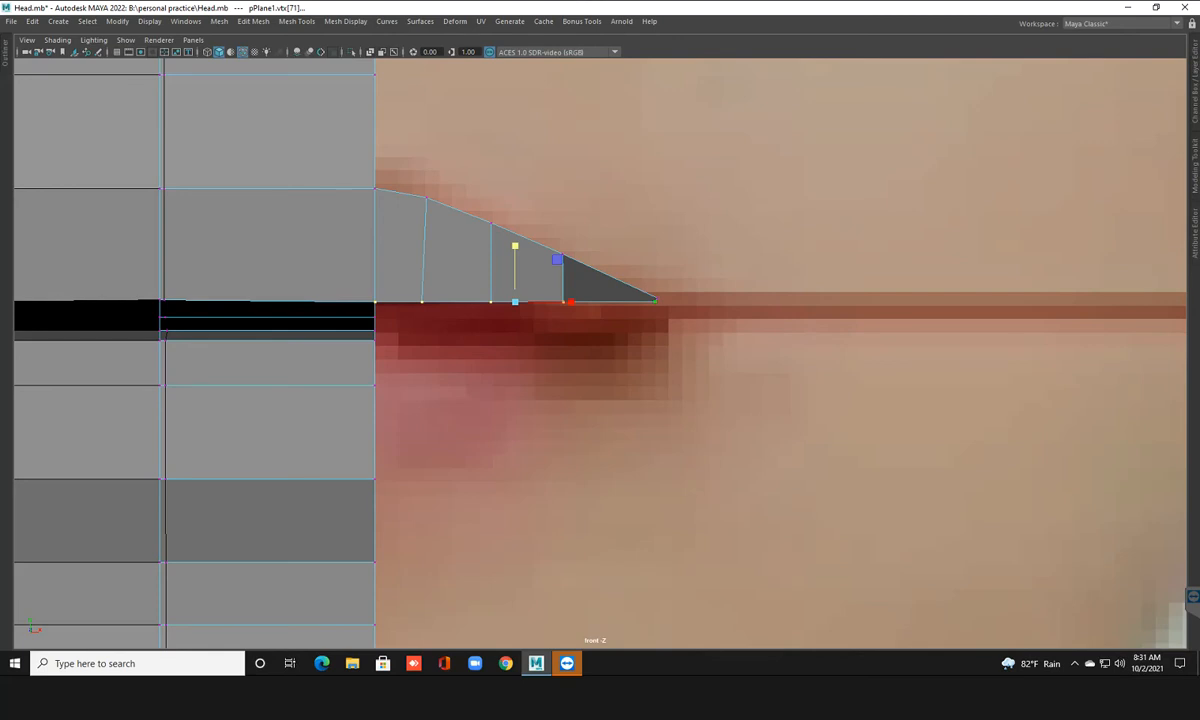
# Raise the upper mouth-corner vertex slightly along Y
pyautogui.click(656, 298)
pyautogui.press('w')
pyautogui.moveTo(657, 298); pyautogui.dragTo(657, 292)
pyautogui.doubleClick(563, 254)
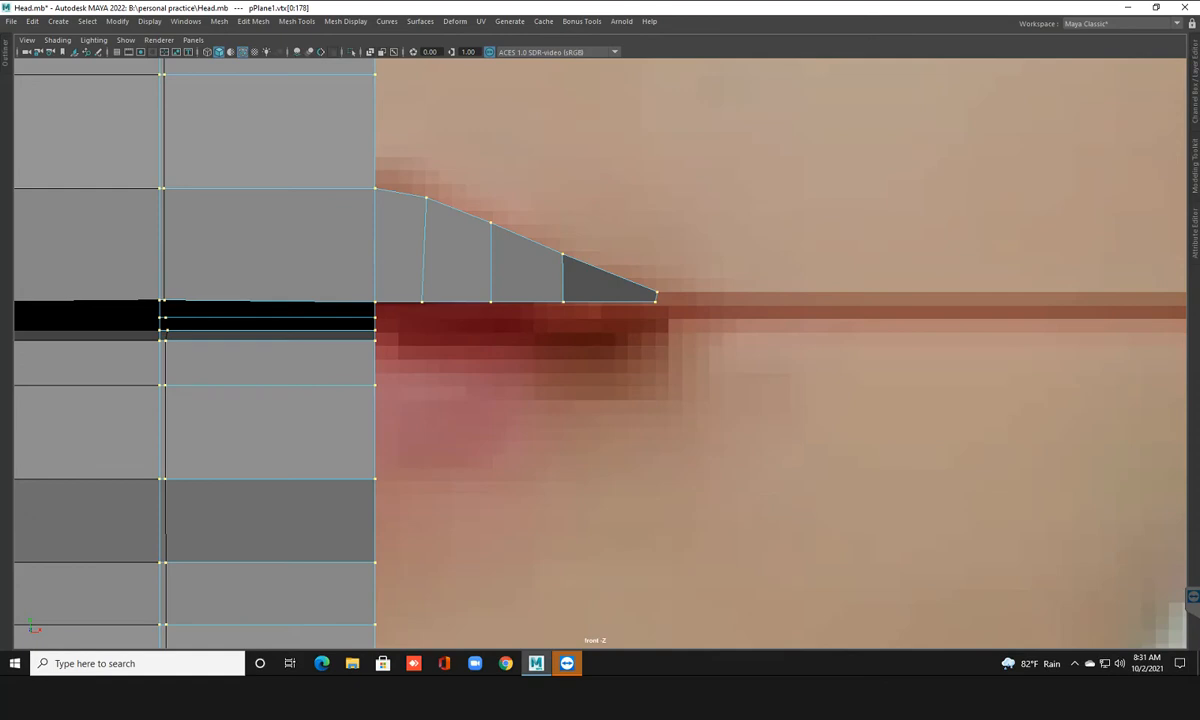
# Push the two mouth-corner vertices back to the corner of the lips in the side-view reference
pyautogui.click(563, 254)
pyautogui.moveTo(563, 254); pyautogui.dragTo(686, 322)
pyautogui.press('space')
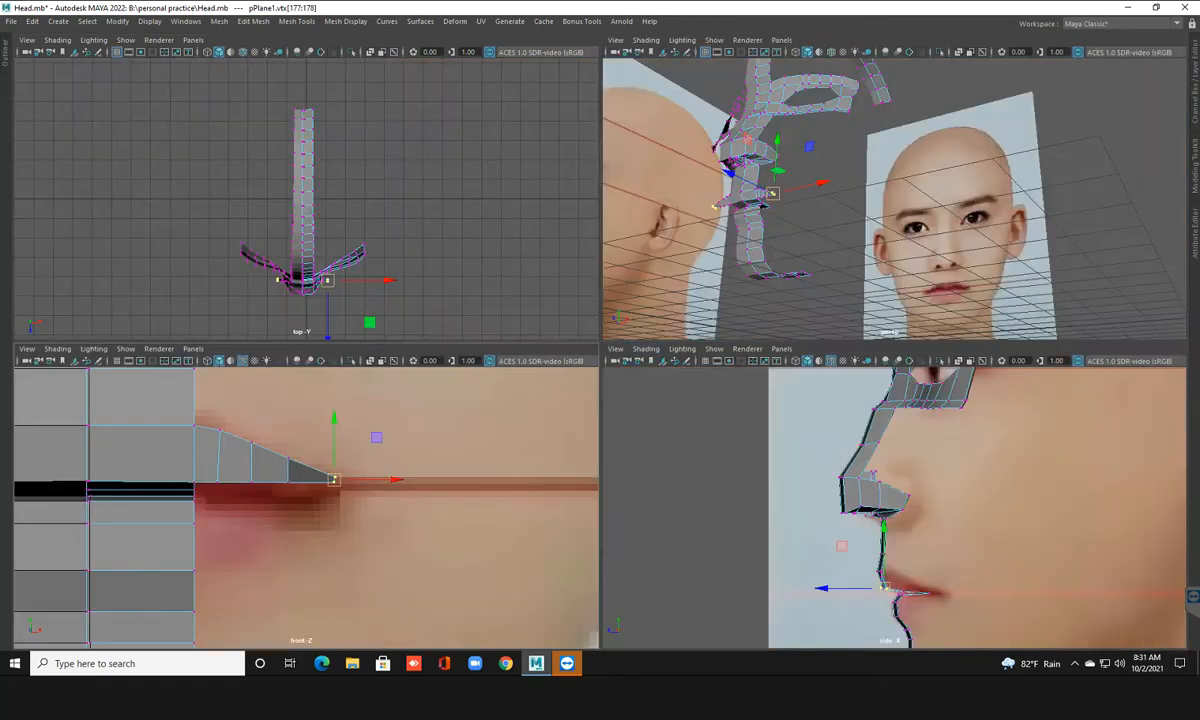
pyautogui.scroll(6, 983, 570)
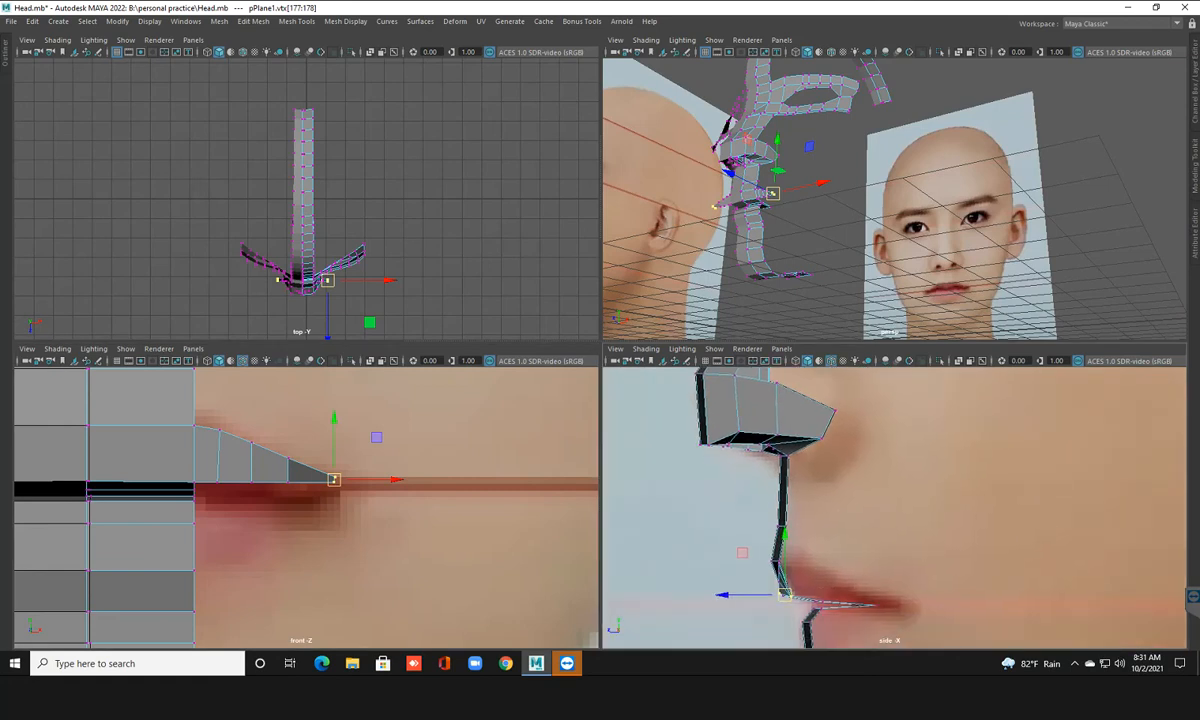
pyautogui.keyDown('alt'); pyautogui.moveTo(983, 570); pyautogui.dragTo(950, 480, button='middle'); pyautogui.keyUp('alt')
pyautogui.moveTo(735, 518); pyautogui.dragTo(865, 523)
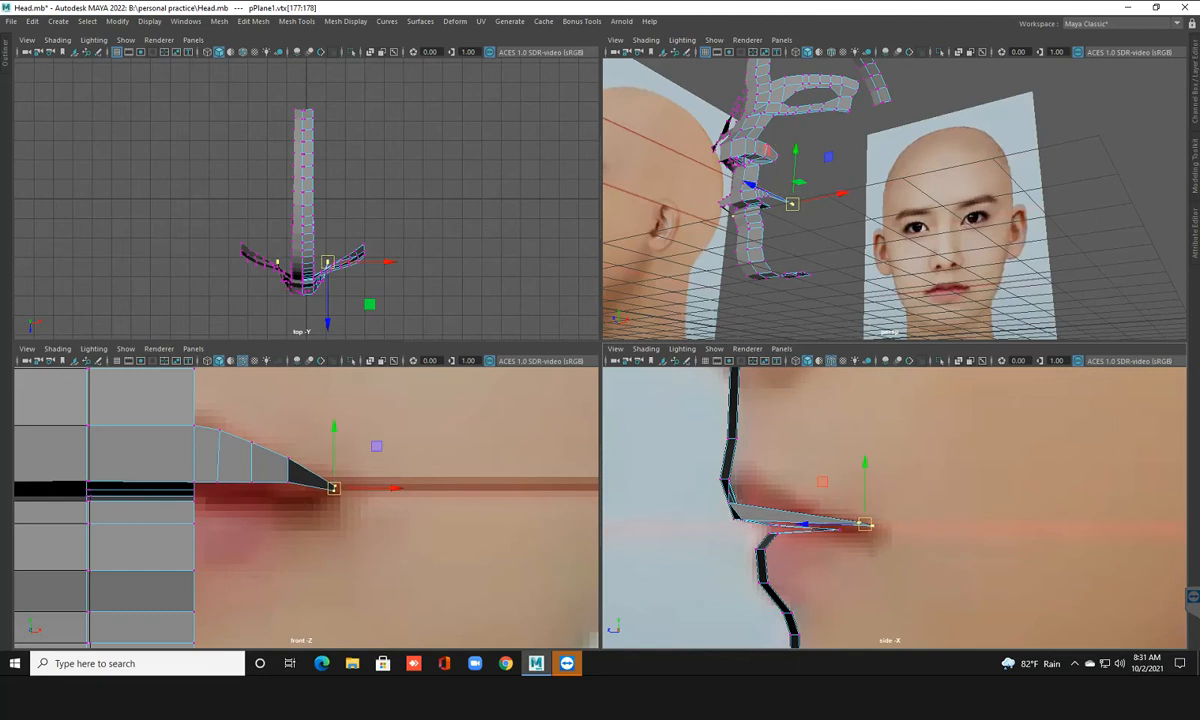
# Push the vertex column beside the mouth corner back along the side-view lip profile and nudge the corner vertices into place
pyautogui.click(288, 469)
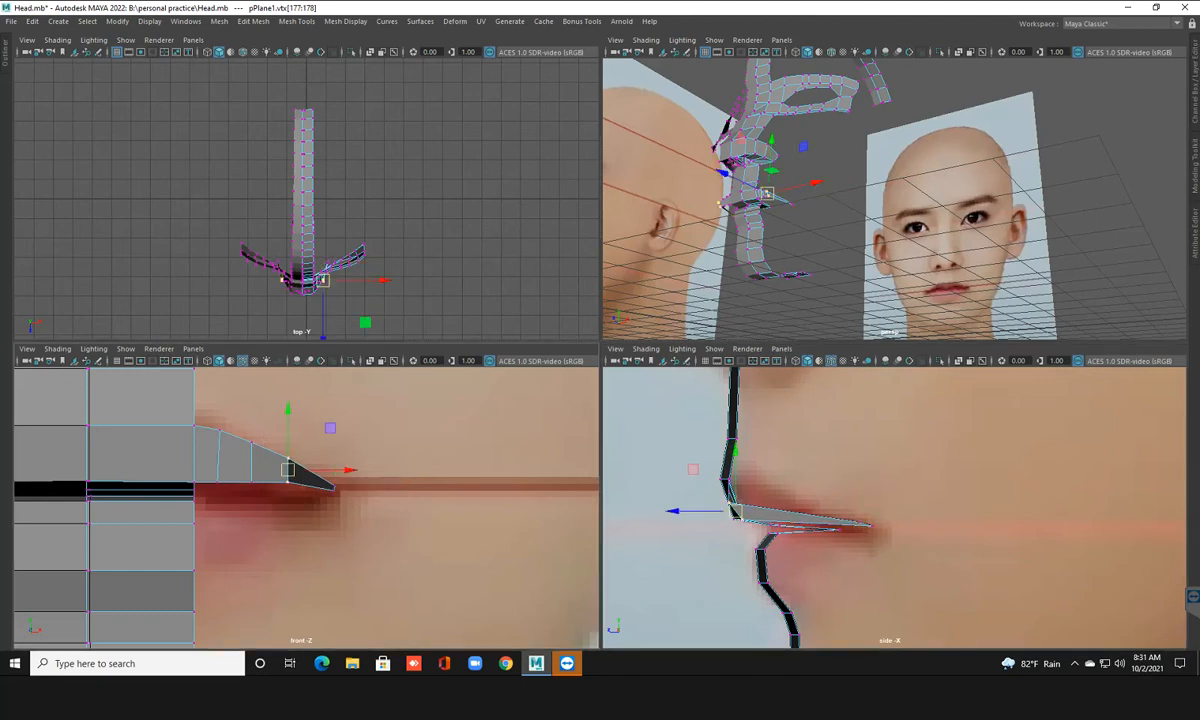
pyautogui.moveTo(735, 511); pyautogui.dragTo(807, 513)
pyautogui.click(864, 526)
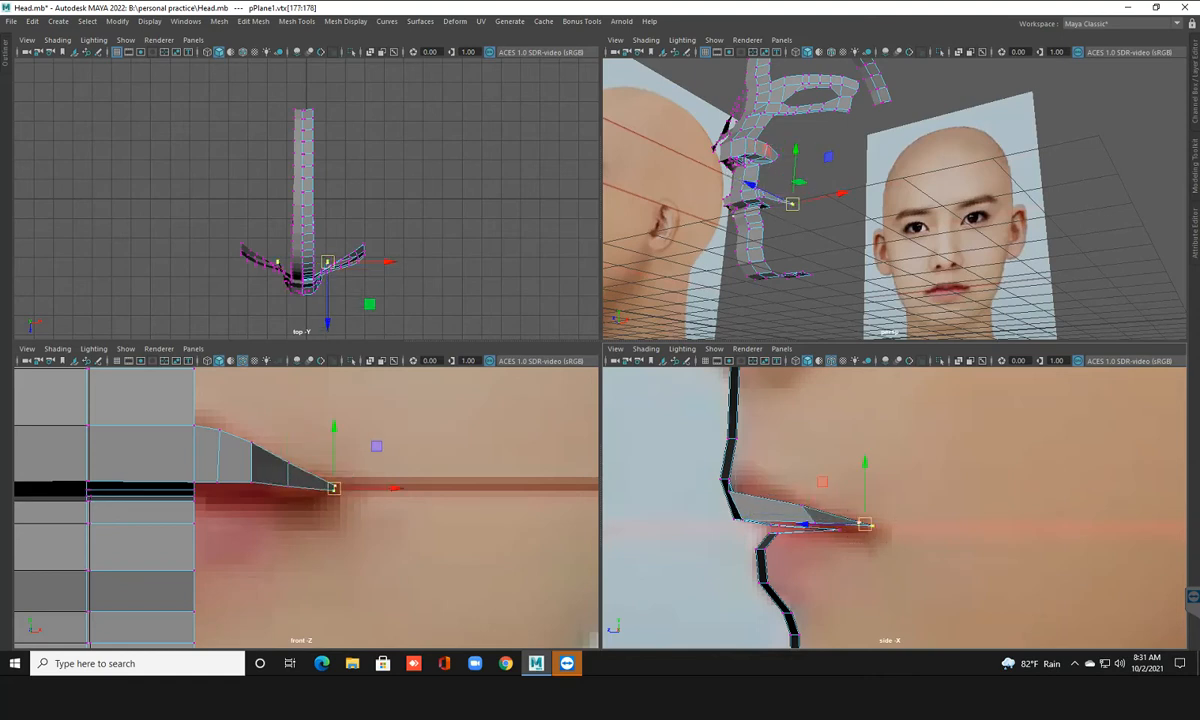
pyautogui.moveTo(864, 526); pyautogui.dragTo(867, 524)
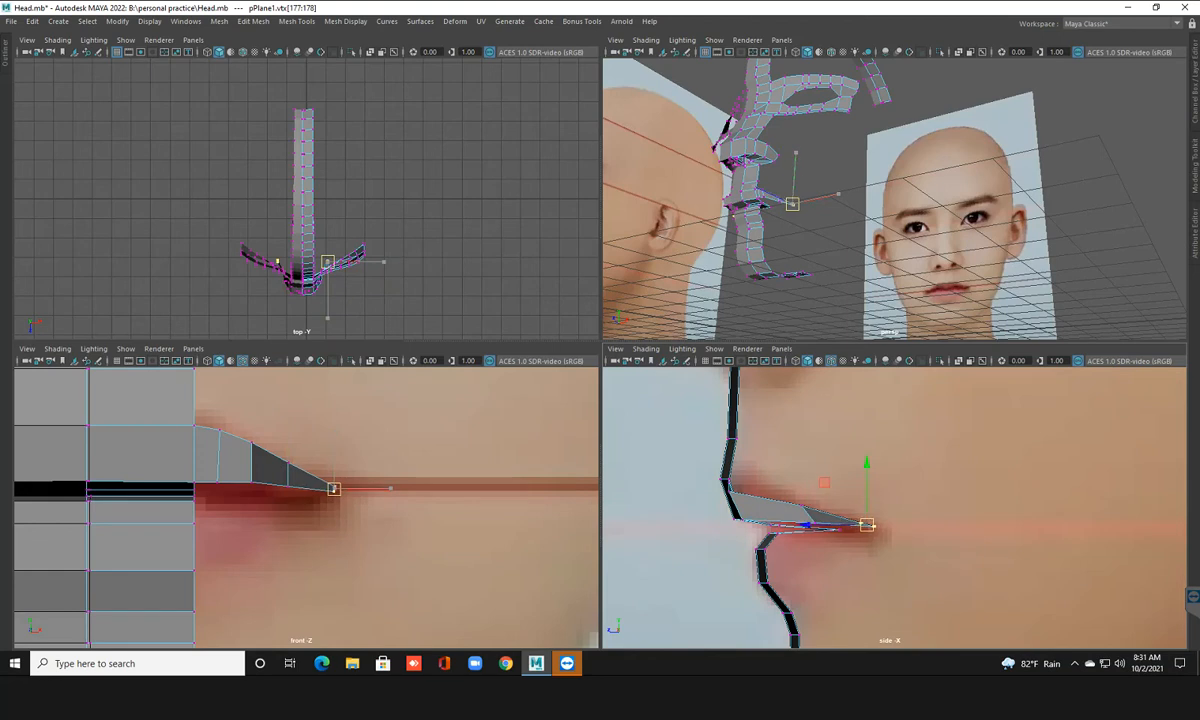
# Examine the extruded lip strip and the inner mouth faces up close in the perspective view
pyautogui.scroll(5, 895, 200)
pyautogui.moveTo(850, 205)
pyautogui.keyDown('alt'); pyautogui.mouseDown()
pyautogui.moveTo(930, 208)
pyautogui.moveTo(840, 205)
pyautogui.moveTo(845, 180)
pyautogui.moveTo(873, 198)
pyautogui.mouseUp(); pyautogui.keyUp('alt')
pyautogui.scroll(3, 900, 205)
pyautogui.scroll(2, 873, 198)
pyautogui.press('f')
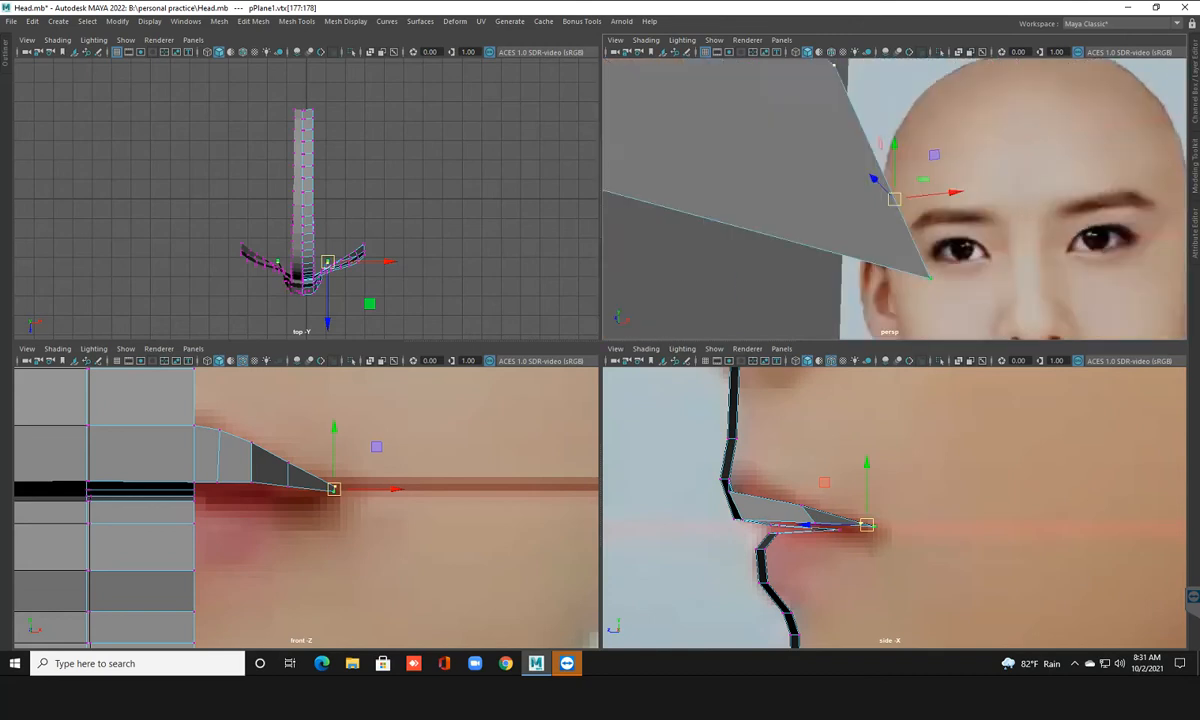
pyautogui.scroll(-8, 873, 198)
pyautogui.keyDown('alt'); pyautogui.moveTo(873, 198); pyautogui.dragTo(720, 133); pyautogui.keyUp('alt')
pyautogui.scroll(3, 835, 185)
pyautogui.scroll(3, 848, 164)
# Delete the middle edge running across the inner mouth faces behind the upper lip
pyautogui.moveTo(722, 235); pyautogui.dragTo(722, 200, button='right')
pyautogui.keyDown('alt'); pyautogui.moveTo(722, 200); pyautogui.dragTo(836, 179); pyautogui.keyUp('alt')
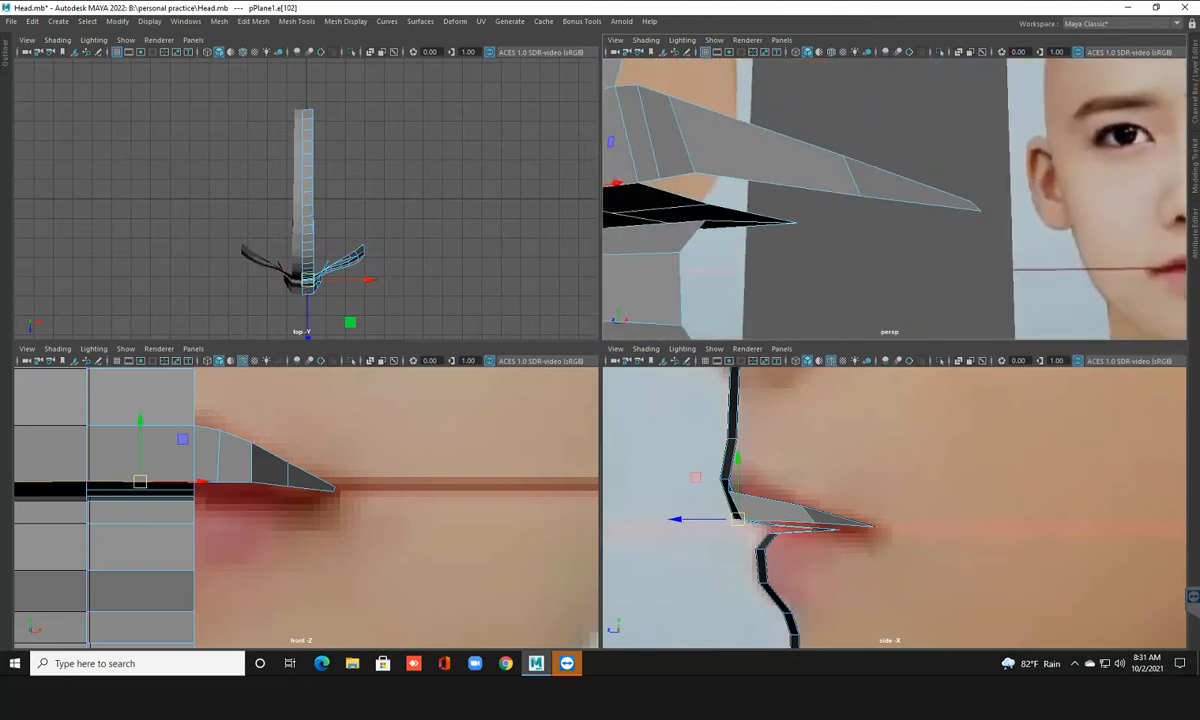
pyautogui.click(657, 209)
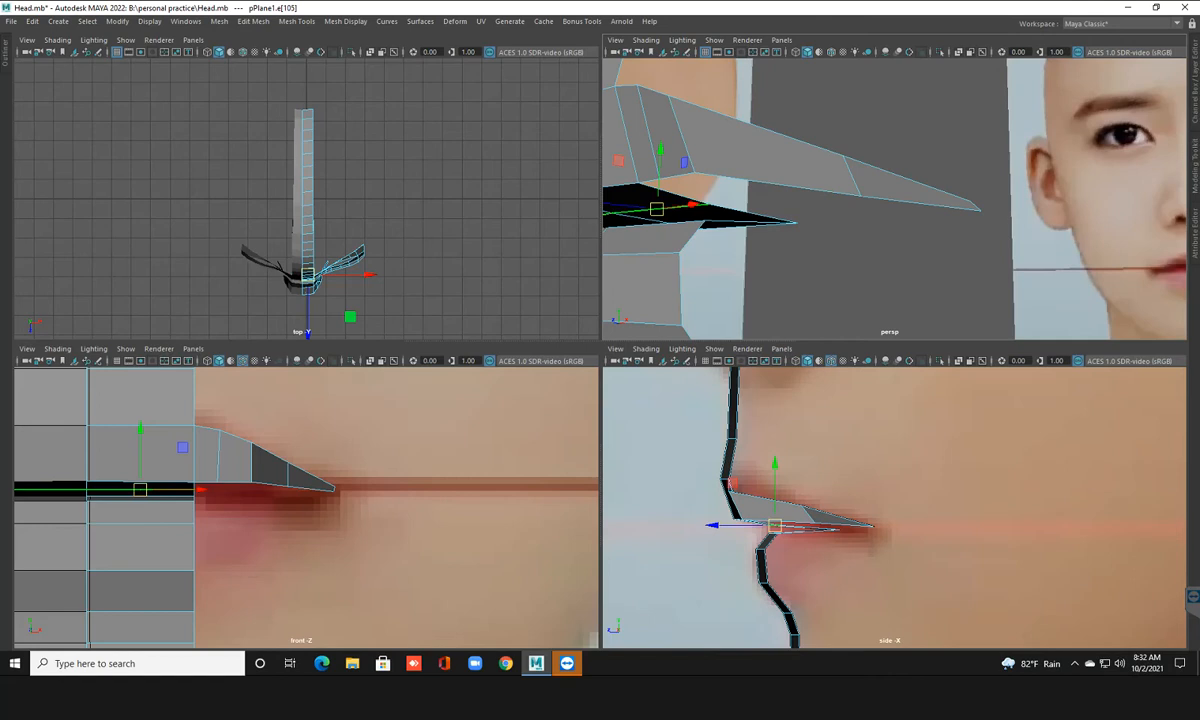
pyautogui.keyDown('shift'); pyautogui.rightClick(665, 205); pyautogui.keyUp('shift')
pyautogui.keyDown('shift'); pyautogui.moveTo(665, 205); pyautogui.dragTo(597, 205, button='right'); pyautogui.keyUp('shift')
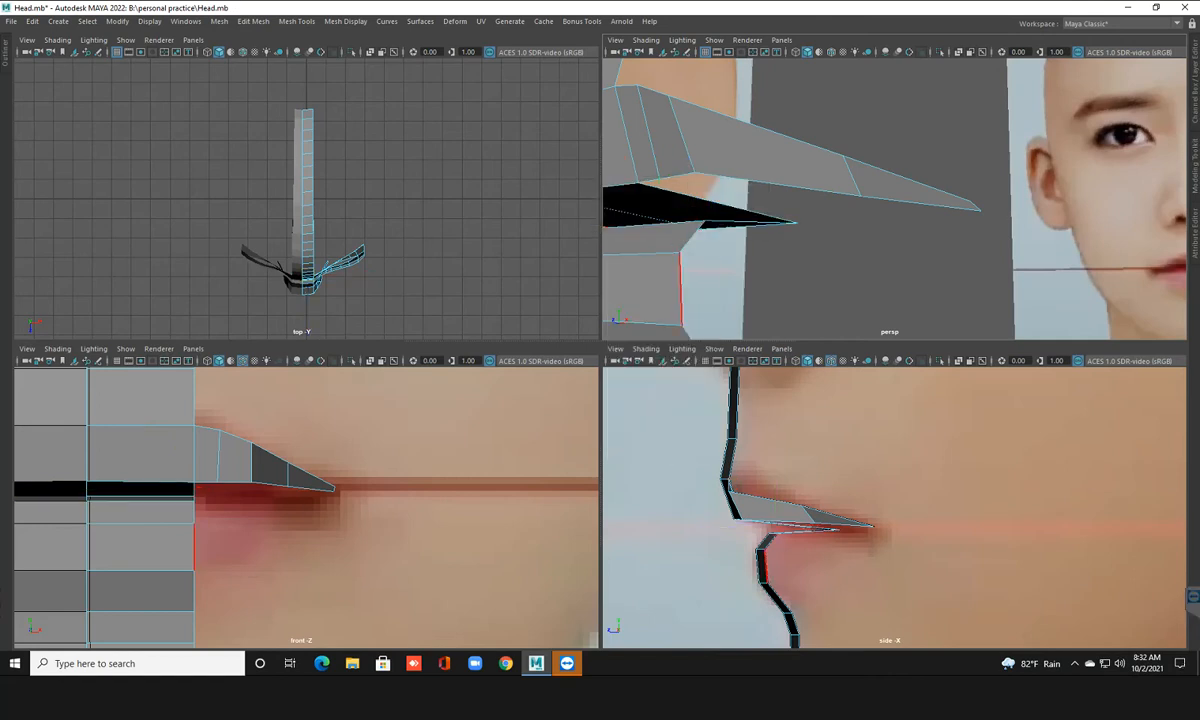
# Delete the back inner-mouth edge and the edge above the lower lip, leaving one face between the lips
pyautogui.keyDown('alt'); pyautogui.moveTo(684, 288); pyautogui.dragTo(720, 275); pyautogui.keyUp('alt')
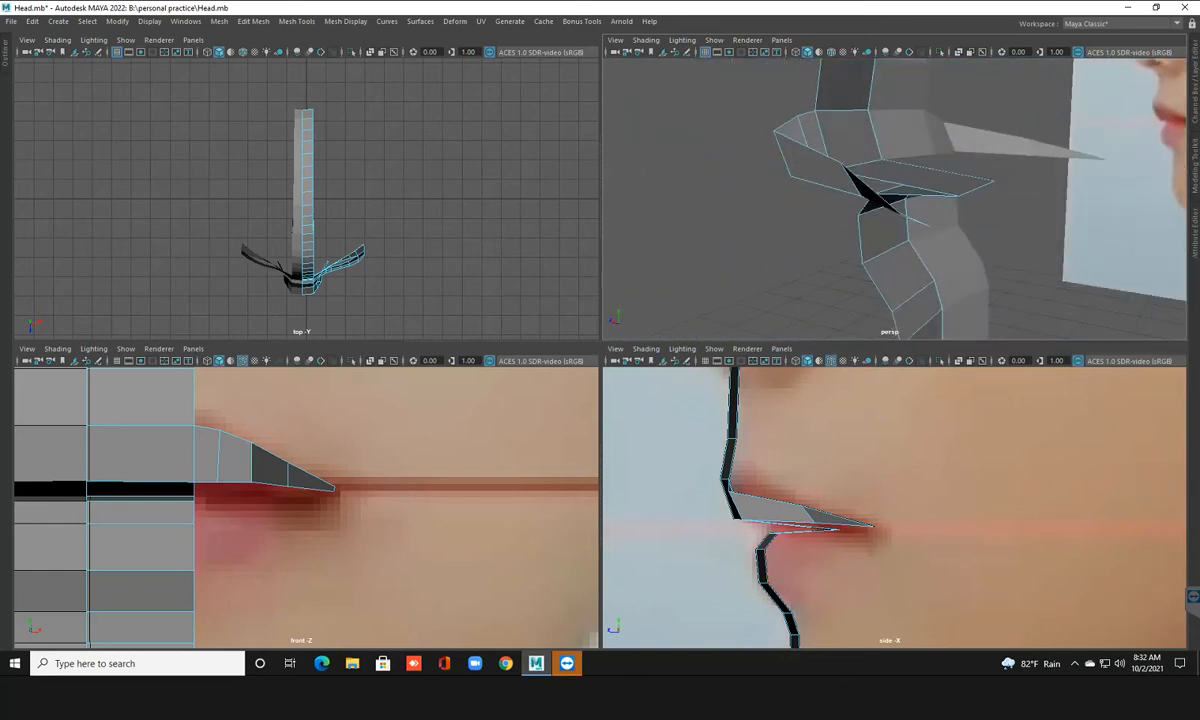
pyautogui.click(976, 189)
pyautogui.keyDown('alt'); pyautogui.moveTo(932, 193); pyautogui.dragTo(955, 255); pyautogui.keyUp('alt')
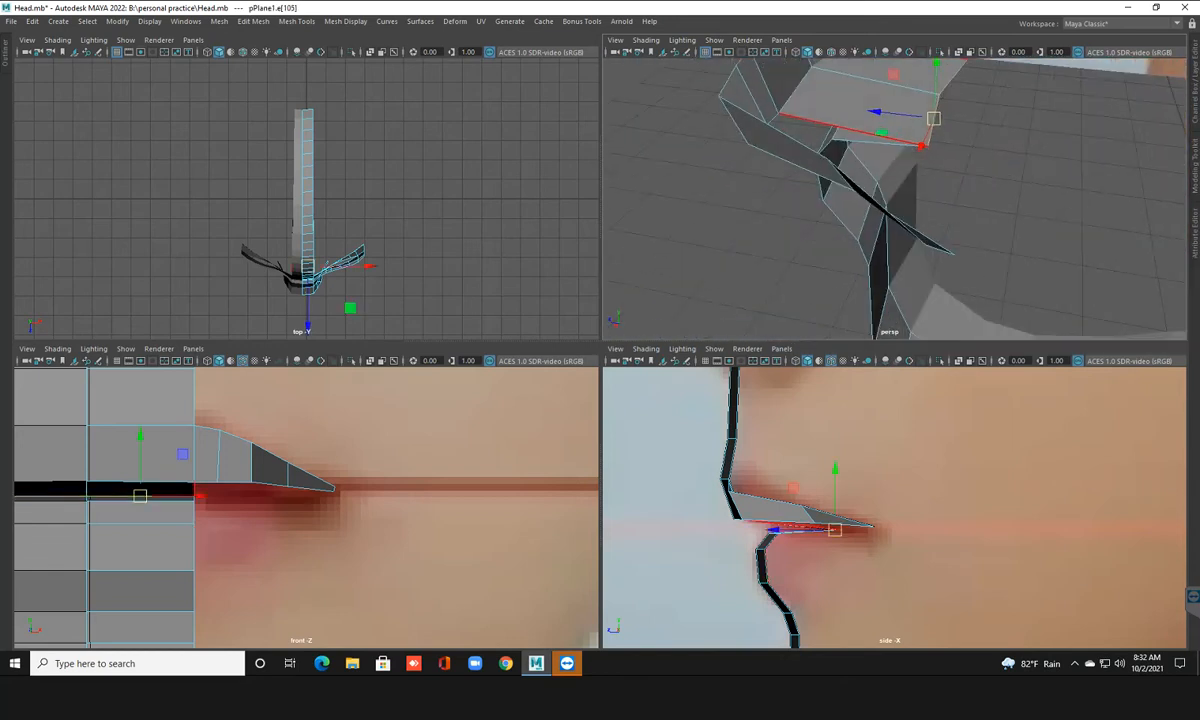
pyautogui.keyDown('shift'); pyautogui.rightClick(935, 140); pyautogui.keyUp('shift')
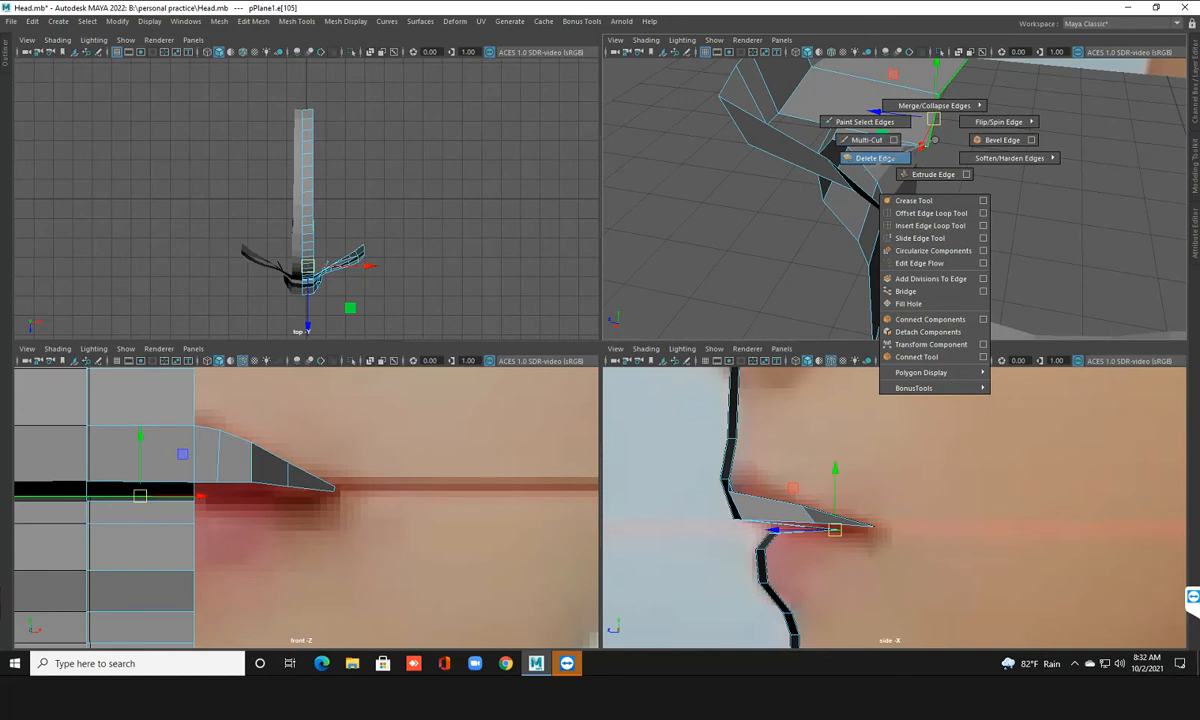
pyautogui.click(866, 140)
pyautogui.keyDown('alt'); pyautogui.moveTo(848, 192); pyautogui.dragTo(880, 180); pyautogui.keyUp('alt')
pyautogui.click(881, 149)
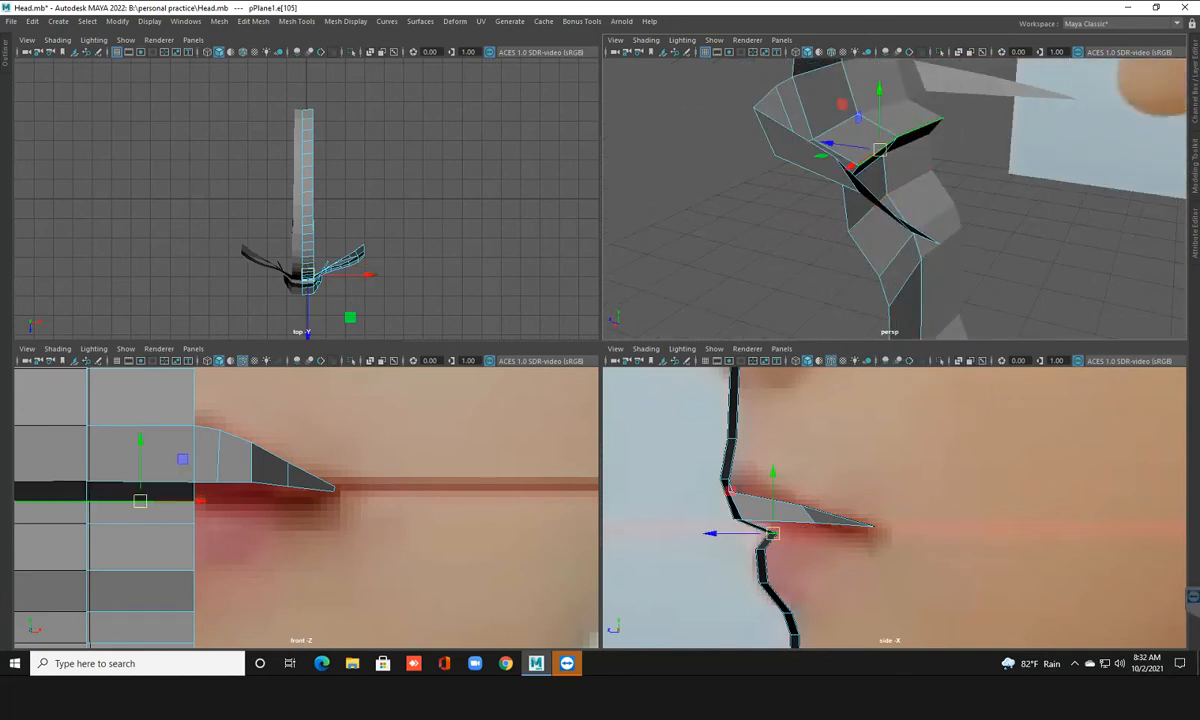
pyautogui.keyDown('shift'); pyautogui.rightClick(880, 148); pyautogui.keyUp('shift')
pyautogui.click(812, 147)
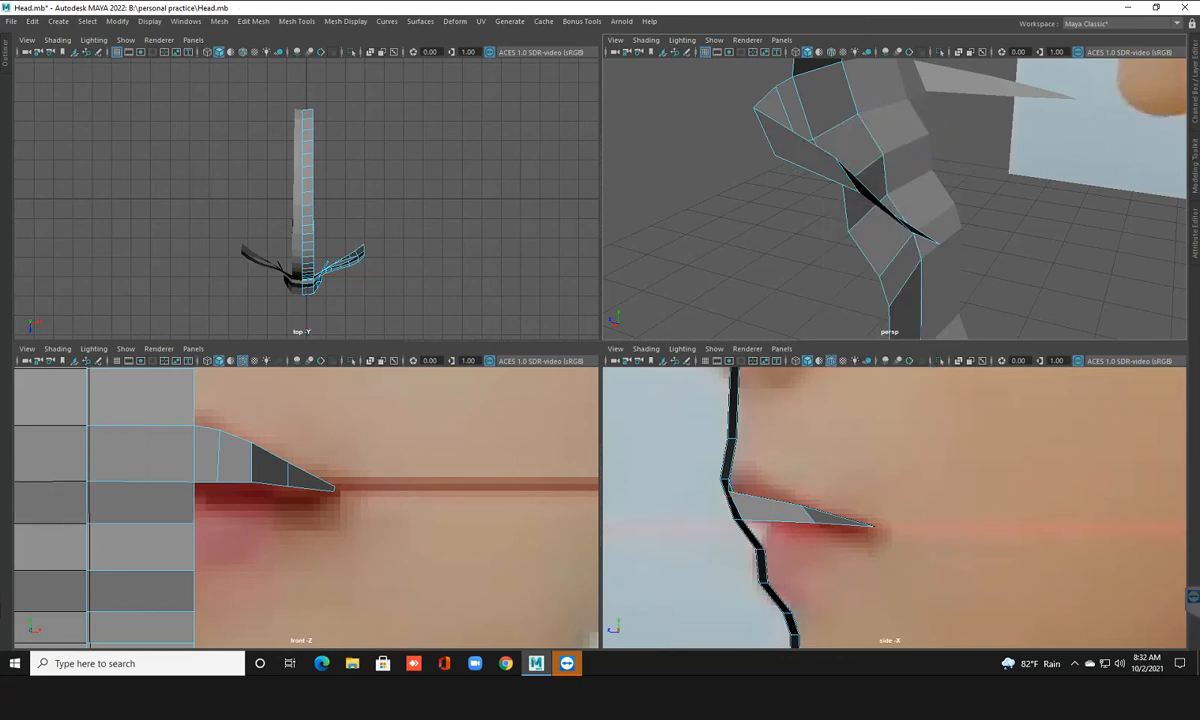
# Try deleting the horizontal edge along the top of the lower lip, and undo the deletion
pyautogui.keyDown('alt'); pyautogui.moveTo(780, 190); pyautogui.dragTo(1000, 190); pyautogui.keyUp('alt')
pyautogui.keyDown('alt'); pyautogui.moveTo(880, 200); pyautogui.dragTo(1020, 155, button='middle'); pyautogui.keyUp('alt')
pyautogui.keyDown('alt'); pyautogui.moveTo(1020, 155); pyautogui.dragTo(1032, 158); pyautogui.keyUp('alt')
pyautogui.keyDown('alt'); pyautogui.moveTo(800, 215); pyautogui.dragTo(872, 175); pyautogui.keyUp('alt')
pyautogui.click(821, 201)
pyautogui.keyDown('shift'); pyautogui.moveTo(825, 201); pyautogui.dragTo(765, 222, button='right'); pyautogui.keyUp('shift')
pyautogui.scroll(-3, 800, 250)
pyautogui.keyDown('alt'); pyautogui.moveTo(800, 245); pyautogui.dragTo(708, 210); pyautogui.keyUp('alt')
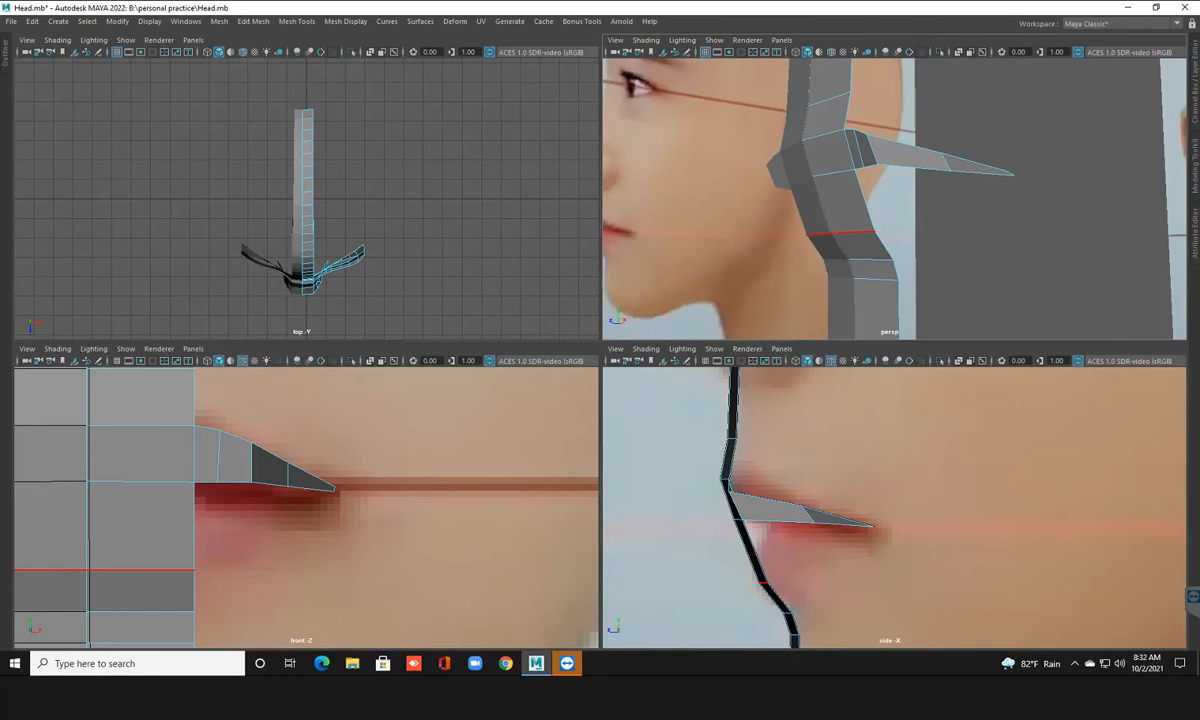
pyautogui.hotkey('ctrl', 'z')
# Raise the lower lip's top edge slightly in the front view toward the line between the lips
pyautogui.moveTo(850, 143); pyautogui.dragTo(852, 182)
pyautogui.click(850, 232)
pyautogui.keyDown('alt'); pyautogui.moveTo(300, 540); pyautogui.dragTo(395, 473, button='middle'); pyautogui.keyUp('alt')
pyautogui.moveTo(235, 455); pyautogui.dragTo(235, 394)
pyautogui.click(218, 478)
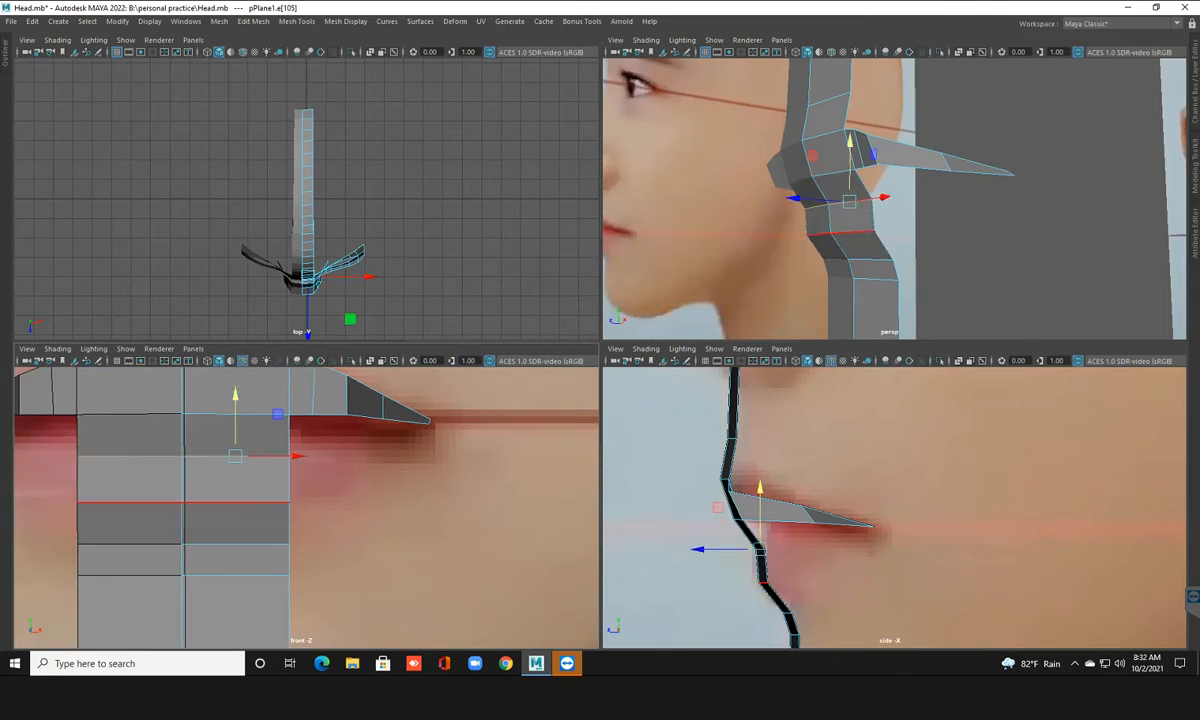
pyautogui.moveTo(235, 456); pyautogui.dragTo(237, 445)
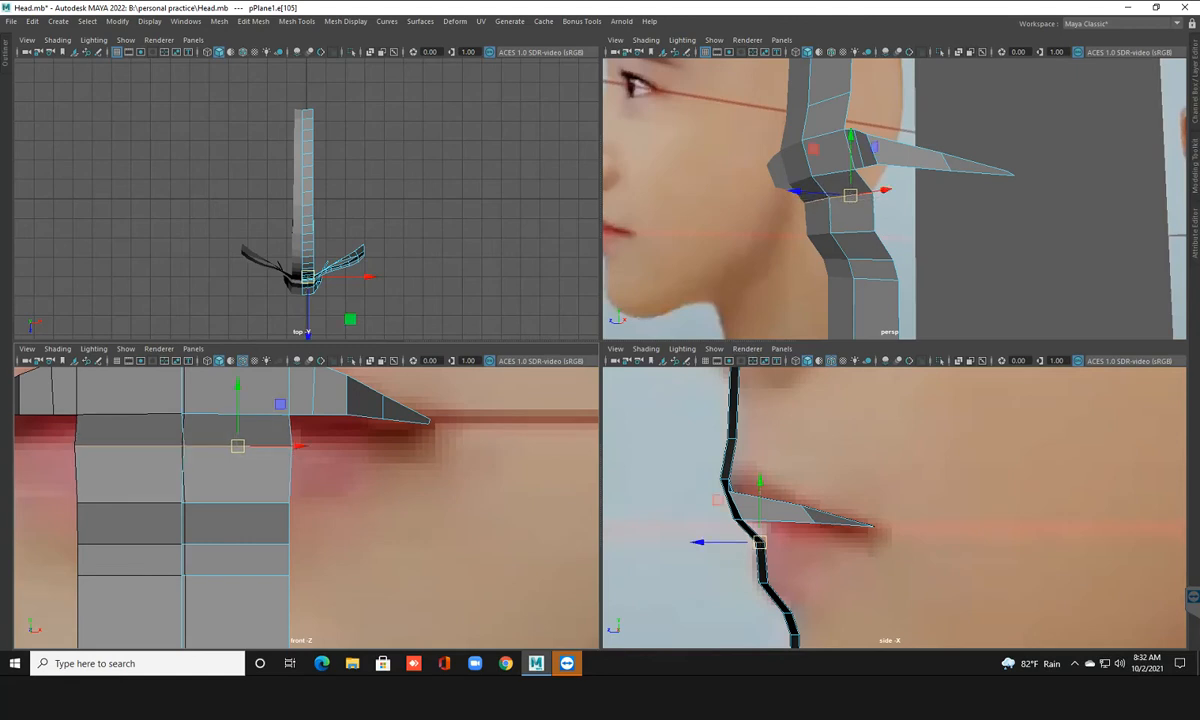
pyautogui.click(216, 414)
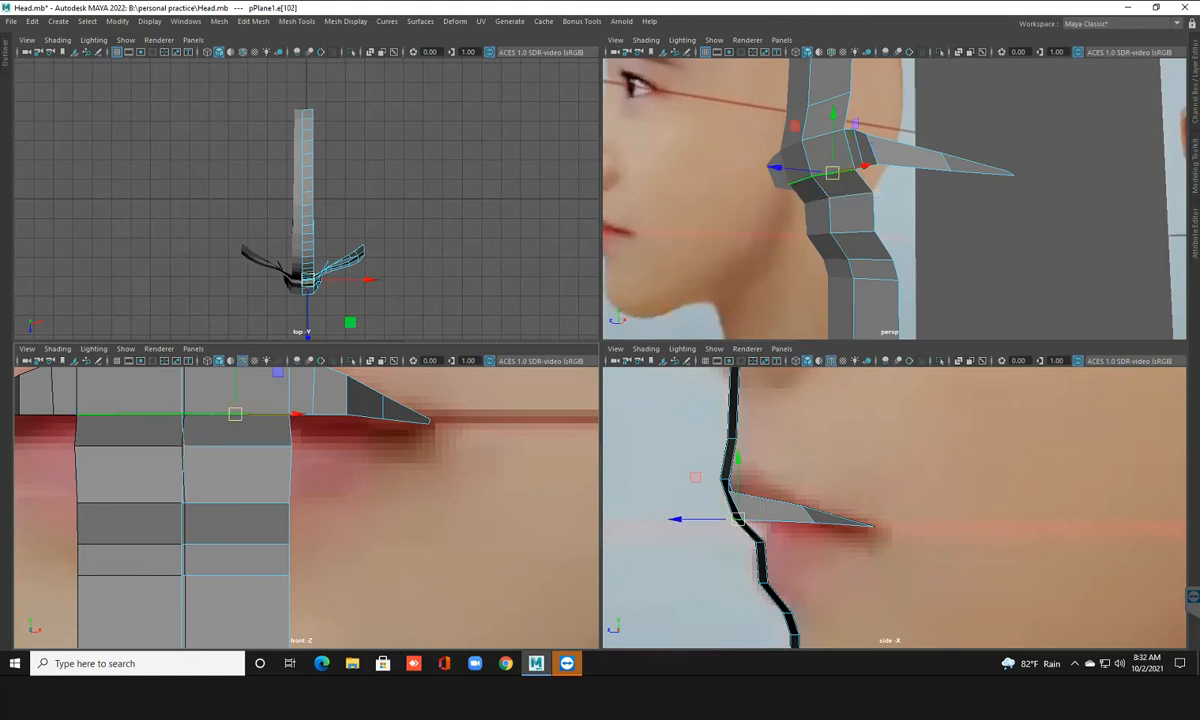
pyautogui.moveTo(235, 414); pyautogui.dragTo(236, 414)
# Nudge the outer and centre vertices of the lower lip's top edge slightly toward the middle of the face
pyautogui.press('F9')
pyautogui.click(290, 446)
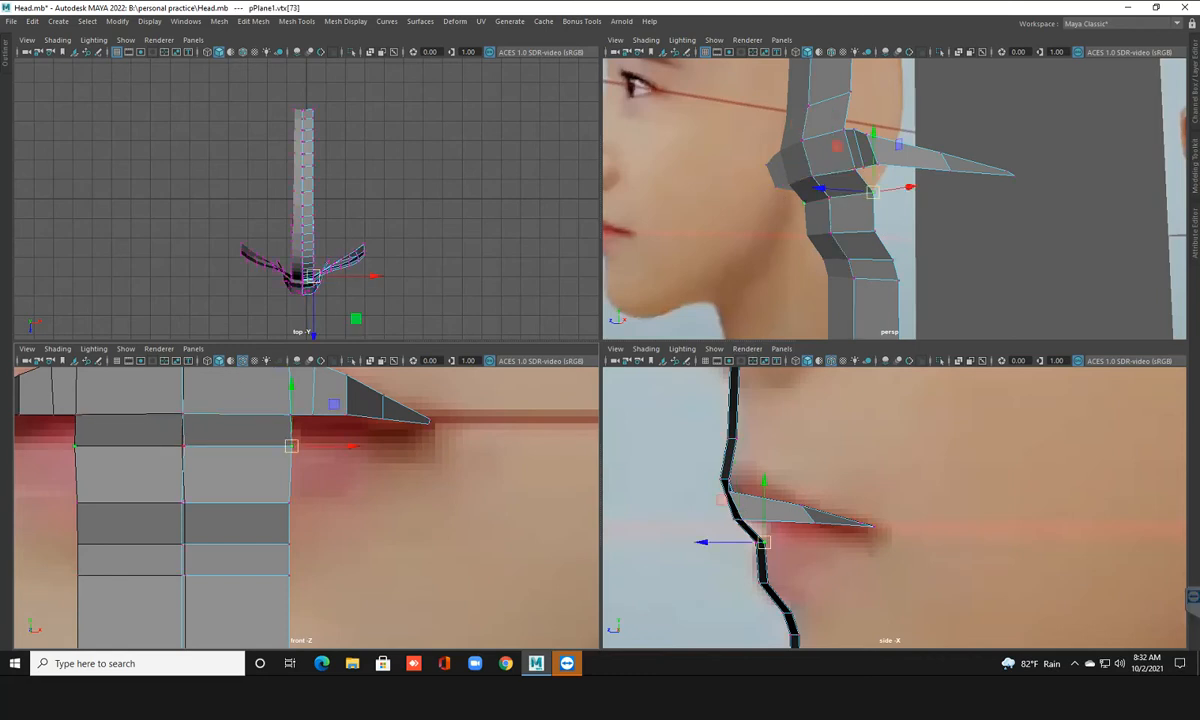
pyautogui.keyDown('shift'); pyautogui.click(183, 446); pyautogui.keyUp('shift')
pyautogui.moveTo(300, 446); pyautogui.dragTo(298, 446)
# Adjust the upper-lip vertex column nearest the mouth corner to follow the lip profile in the side view
pyautogui.press('F8')
pyautogui.moveTo(365, 397); pyautogui.dragTo(314, 397, button='right')
pyautogui.keyDown('alt'); pyautogui.moveTo(290, 430); pyautogui.dragTo(282, 506, button='middle'); pyautogui.keyUp('alt')
pyautogui.moveTo(350, 426); pyautogui.dragTo(388, 515)
pyautogui.moveTo(808, 514); pyautogui.dragTo(812, 515)
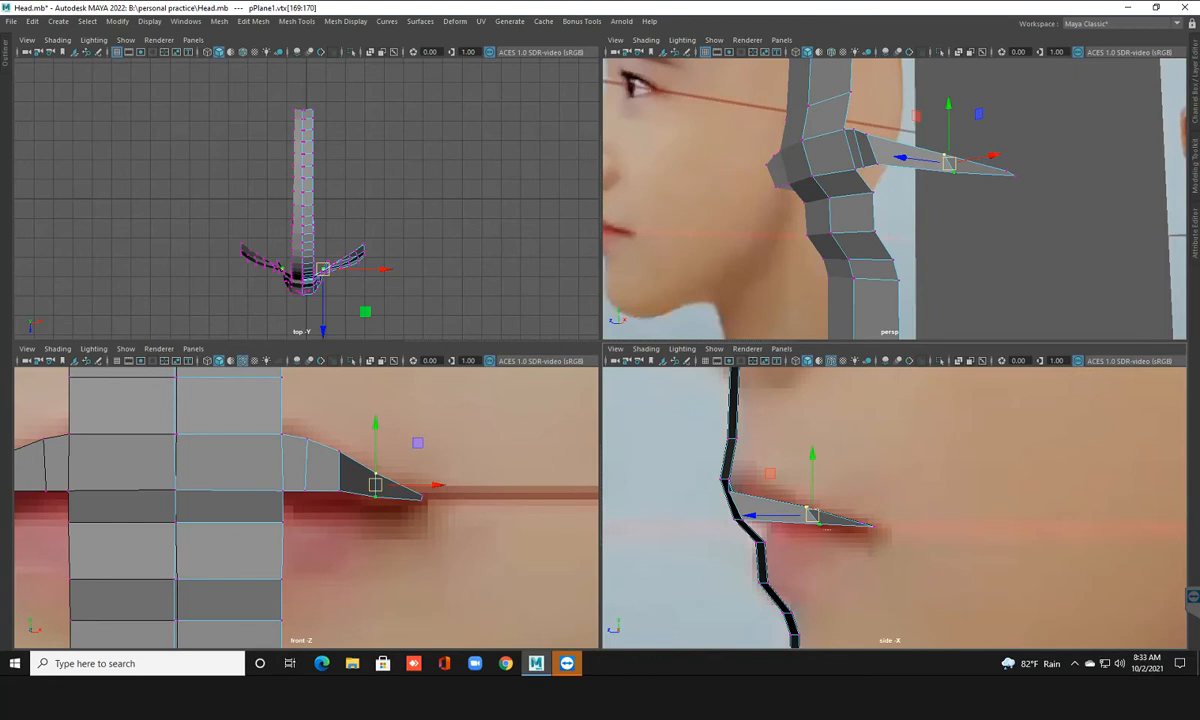
pyautogui.click(819, 524)
pyautogui.moveTo(819, 524); pyautogui.dragTo(810, 521)
# Push the two upper-lip vertex columns closer to the centre strip back along the side-view lip profile
pyautogui.moveTo(315, 431); pyautogui.dragTo(351, 528)
pyautogui.moveTo(735, 505); pyautogui.dragTo(779, 520)
pyautogui.click(779, 519)
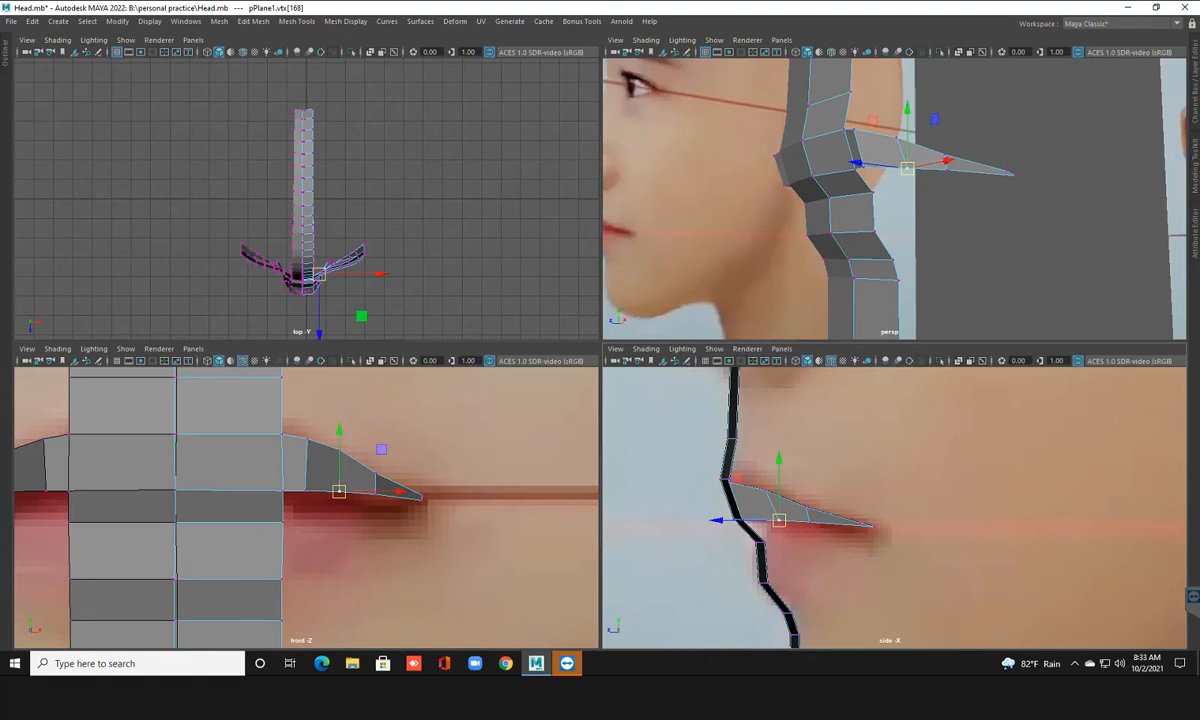
pyautogui.moveTo(289, 425); pyautogui.dragTo(321, 506)
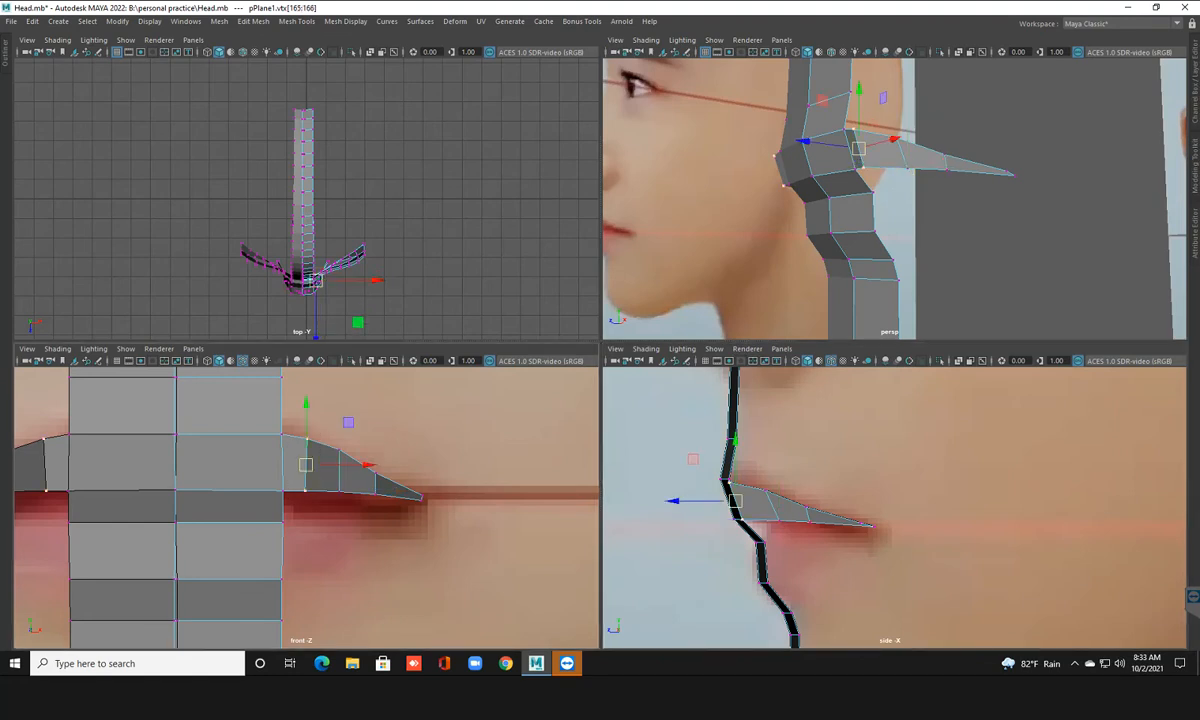
pyautogui.moveTo(735, 501); pyautogui.dragTo(751, 499)
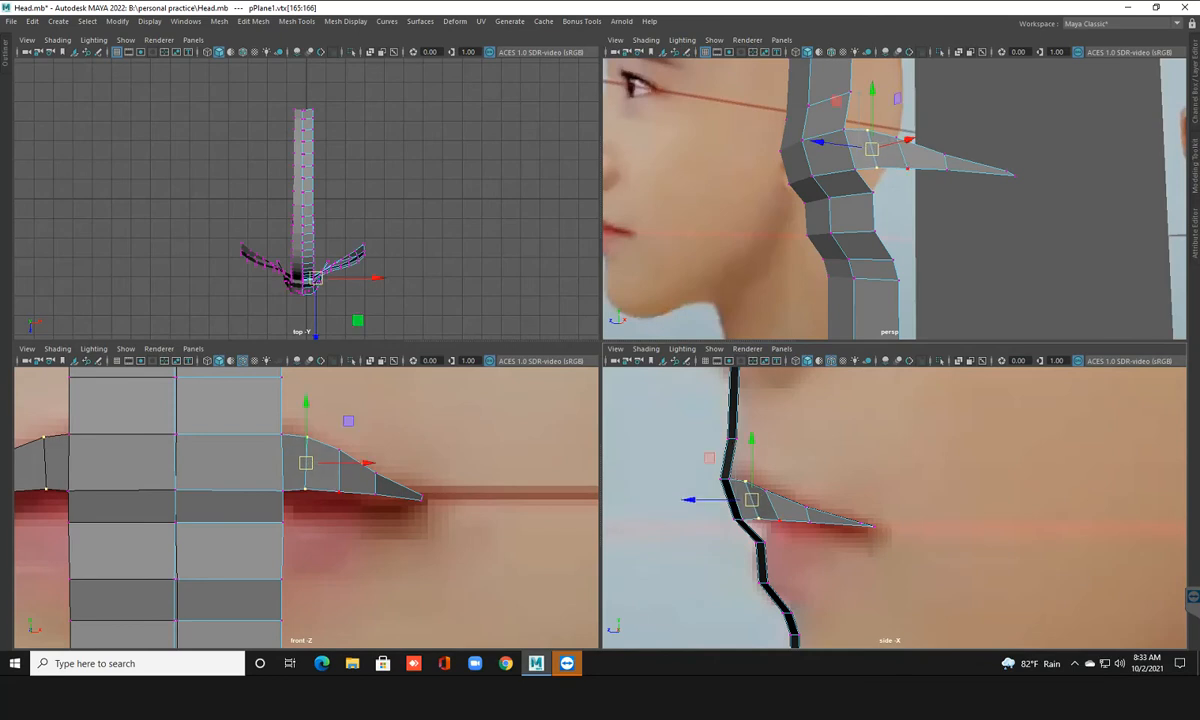
pyautogui.click(779, 521)
pyautogui.moveTo(779, 521); pyautogui.dragTo(781, 519)
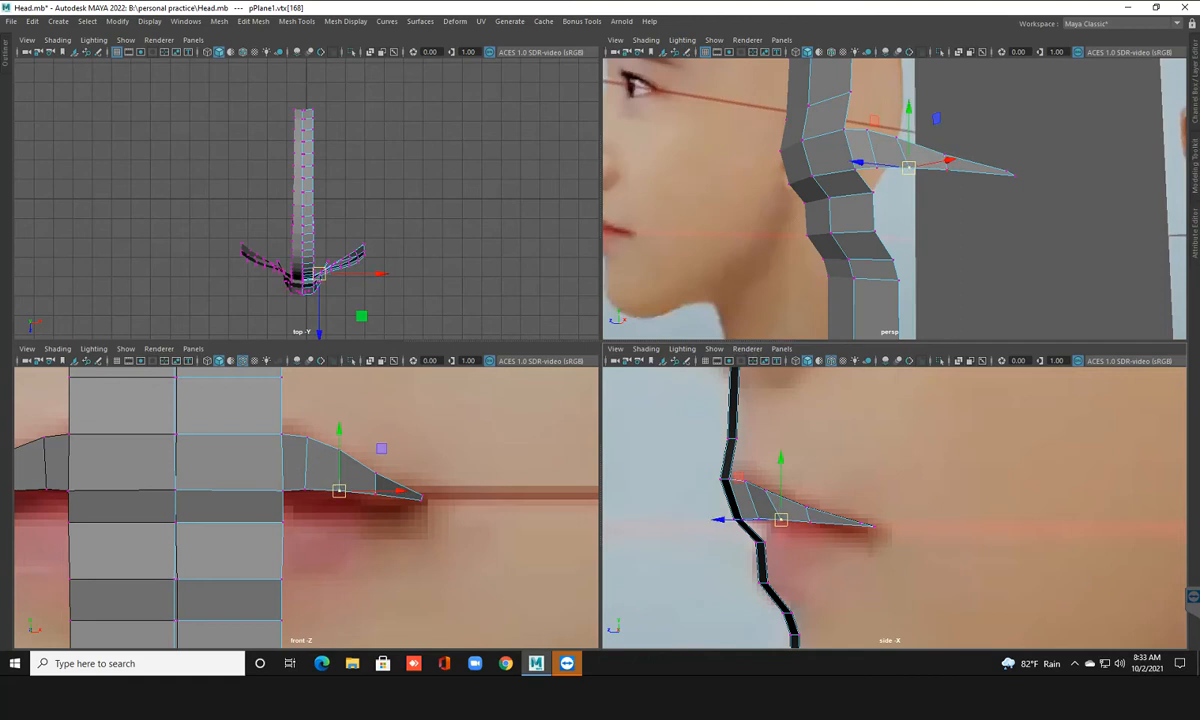
# Fine-tune the mouth-corner vertices and the upper lip's top-border vertices against the side-view reference
pyautogui.click(863, 523)
pyautogui.moveTo(863, 523)
pyautogui.mouseDown()
pyautogui.moveTo(883, 536)
pyautogui.moveTo(870, 528)
pyautogui.mouseUp()
pyautogui.moveTo(796, 493)
pyautogui.mouseDown()
pyautogui.moveTo(819, 516)
pyautogui.moveTo(814, 507)
pyautogui.mouseUp()
pyautogui.moveTo(755, 477); pyautogui.dragTo(776, 491)
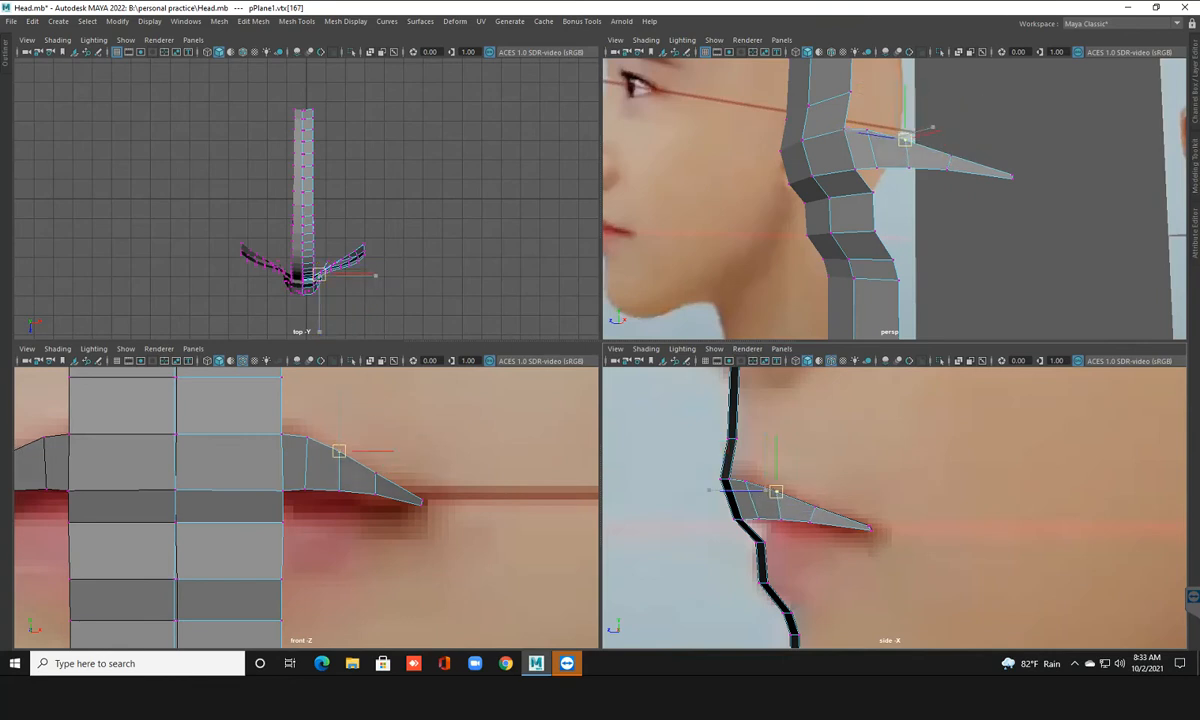
# Check the lip strip in perspective and lower its bottom vertices beside the centre strip in the front view
pyautogui.press('space')
pyautogui.scroll(-3, 615, 270)
pyautogui.keyDown('alt'); pyautogui.moveTo(640, 270); pyautogui.dragTo(698, 412); pyautogui.keyUp('alt')
pyautogui.click(601, 357)
pyautogui.keyDown('alt'); pyautogui.moveTo(604, 362); pyautogui.dragTo(632, 326); pyautogui.keyUp('alt')
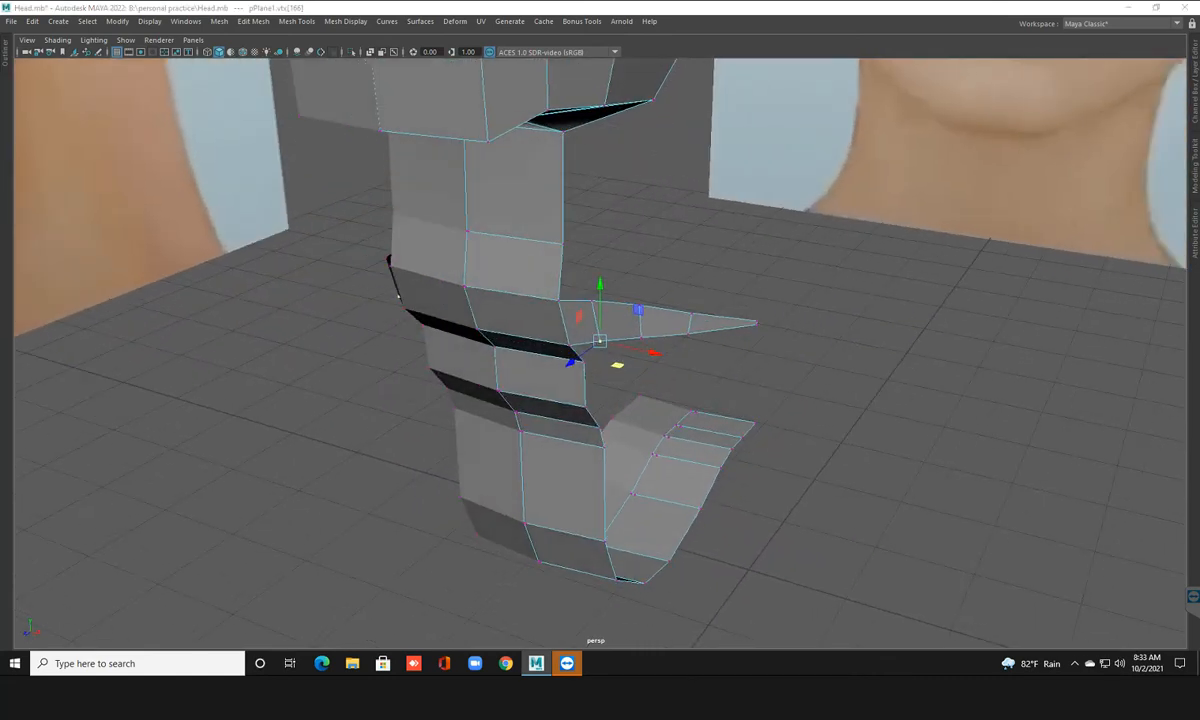
pyautogui.press('space')
pyautogui.press('space')
pyautogui.scroll(1, 600, 353)
pyautogui.keyDown('alt'); pyautogui.moveTo(632, 330); pyautogui.dragTo(622, 290, button='middle'); pyautogui.keyUp('alt')
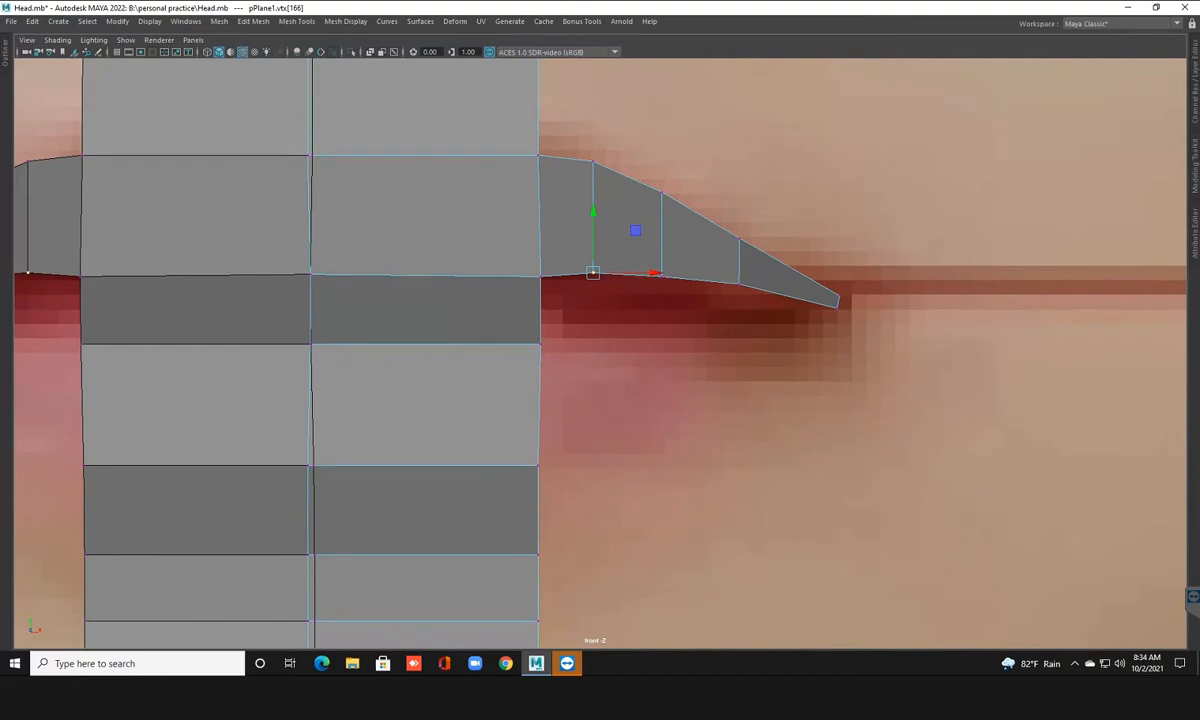
pyautogui.moveTo(593, 212); pyautogui.dragTo(593, 219)
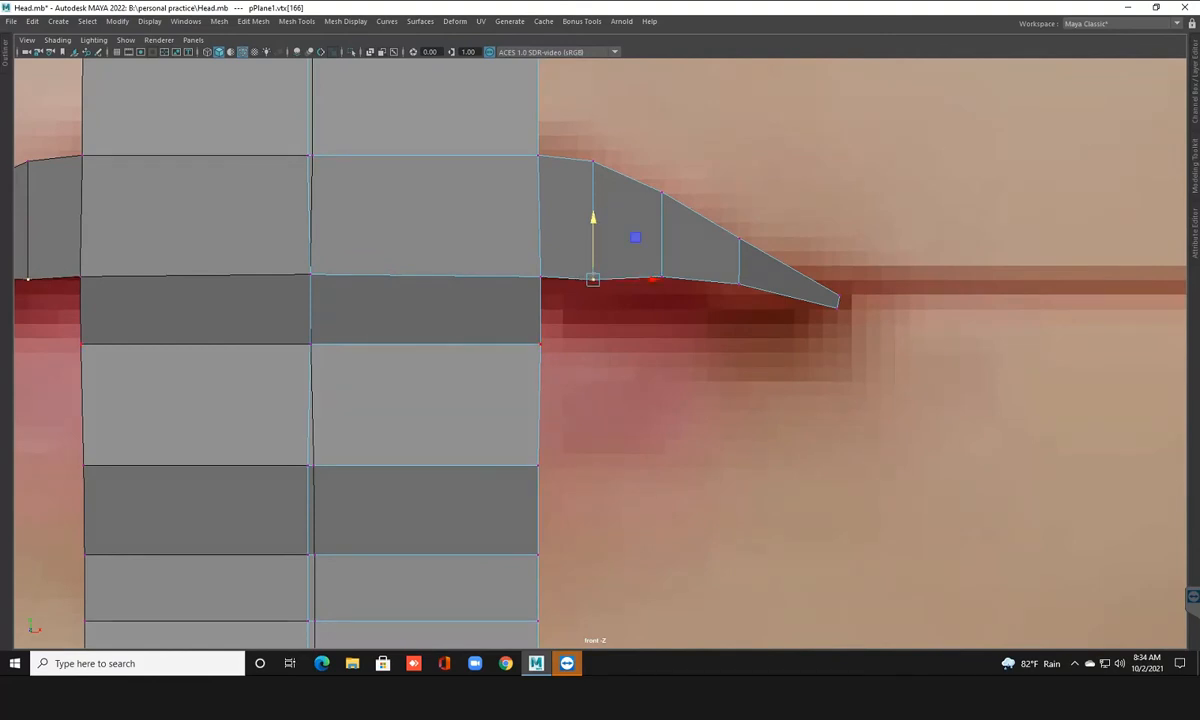
pyautogui.moveTo(593, 218); pyautogui.dragTo(661, 217)
pyautogui.click(660, 277)
# Extrude the lower lip's outer side edge in four segments out to the mouth corner in the front view
pyautogui.moveTo(600, 240); pyautogui.dragTo(598, 200, button='right')
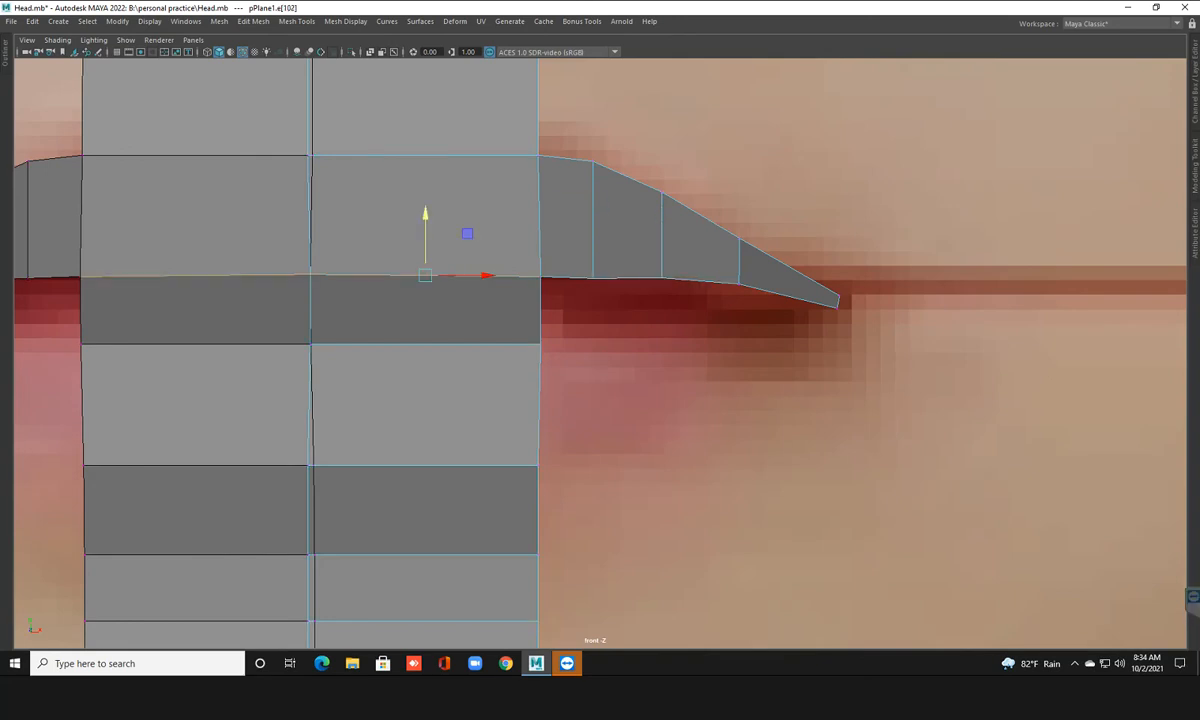
pyautogui.click(539, 402)
pyautogui.keyDown('shift'); pyautogui.moveTo(585, 404); pyautogui.dragTo(631, 405); pyautogui.keyUp('shift')
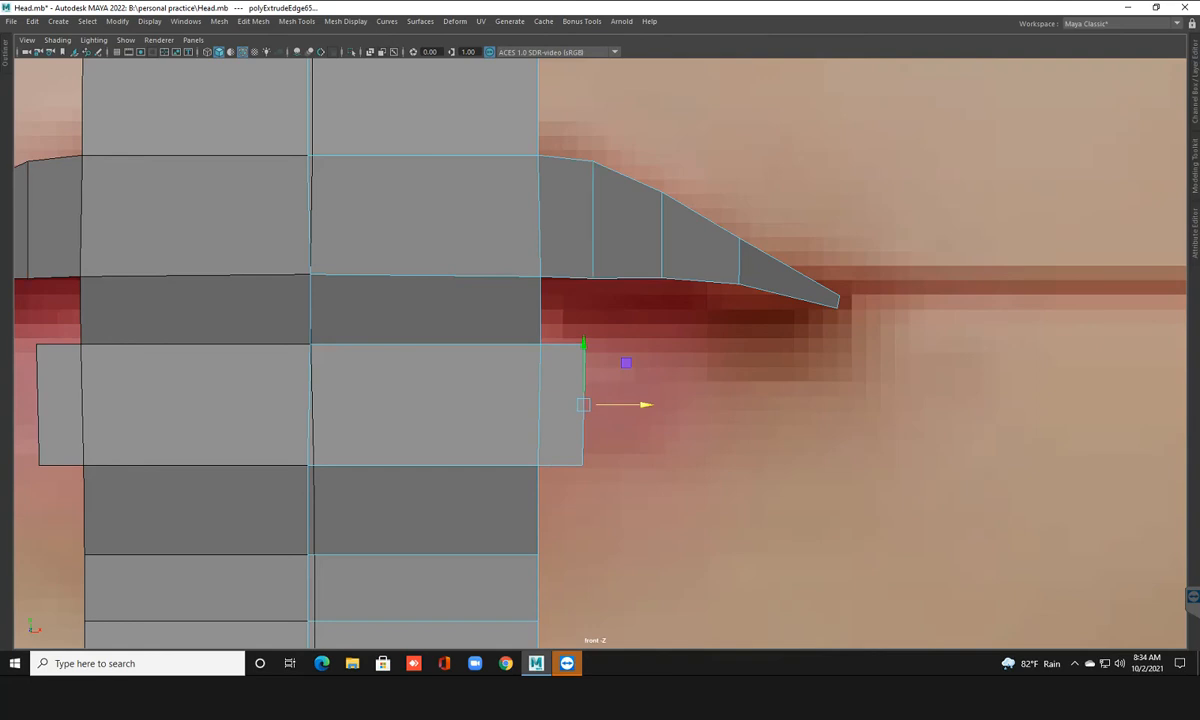
pyautogui.moveTo(640, 404); pyautogui.dragTo(787, 404)
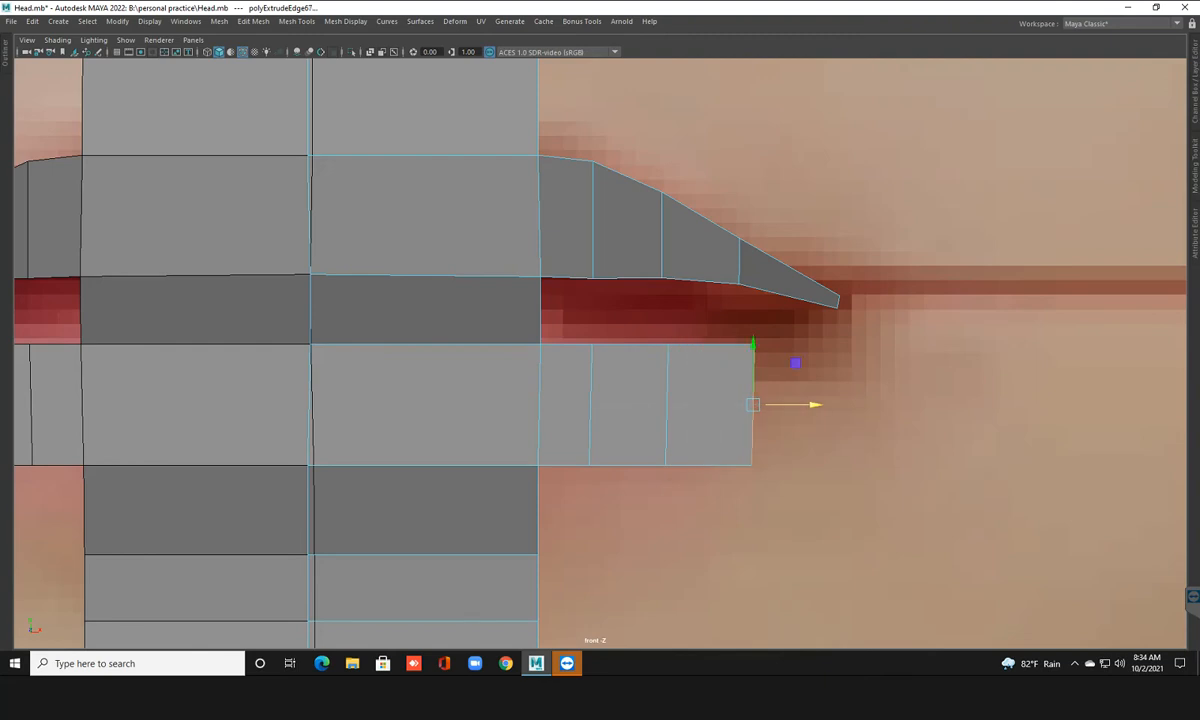
pyautogui.keyDown('shift'); pyautogui.moveTo(790, 404); pyautogui.dragTo(875, 404); pyautogui.keyUp('shift')
# Switch the front view to wireframe and raise the lower lip strip's bottom vertices into a curve along the lip outline
pyautogui.press('F9')
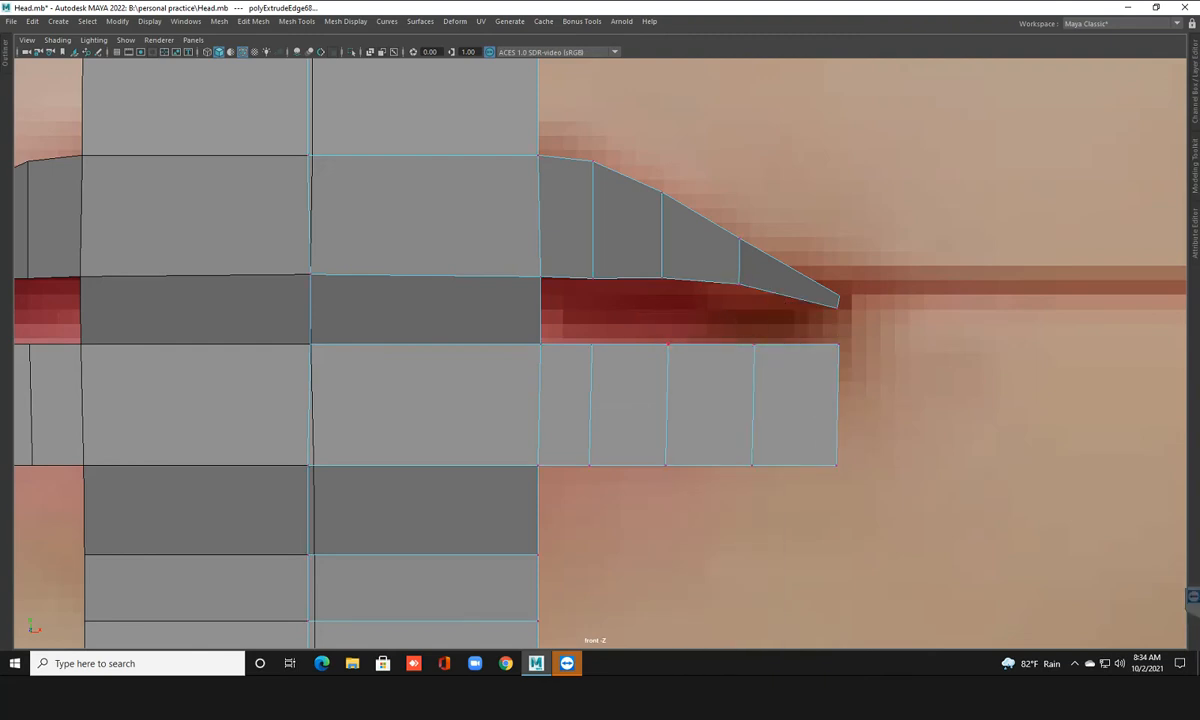
pyautogui.press('4')
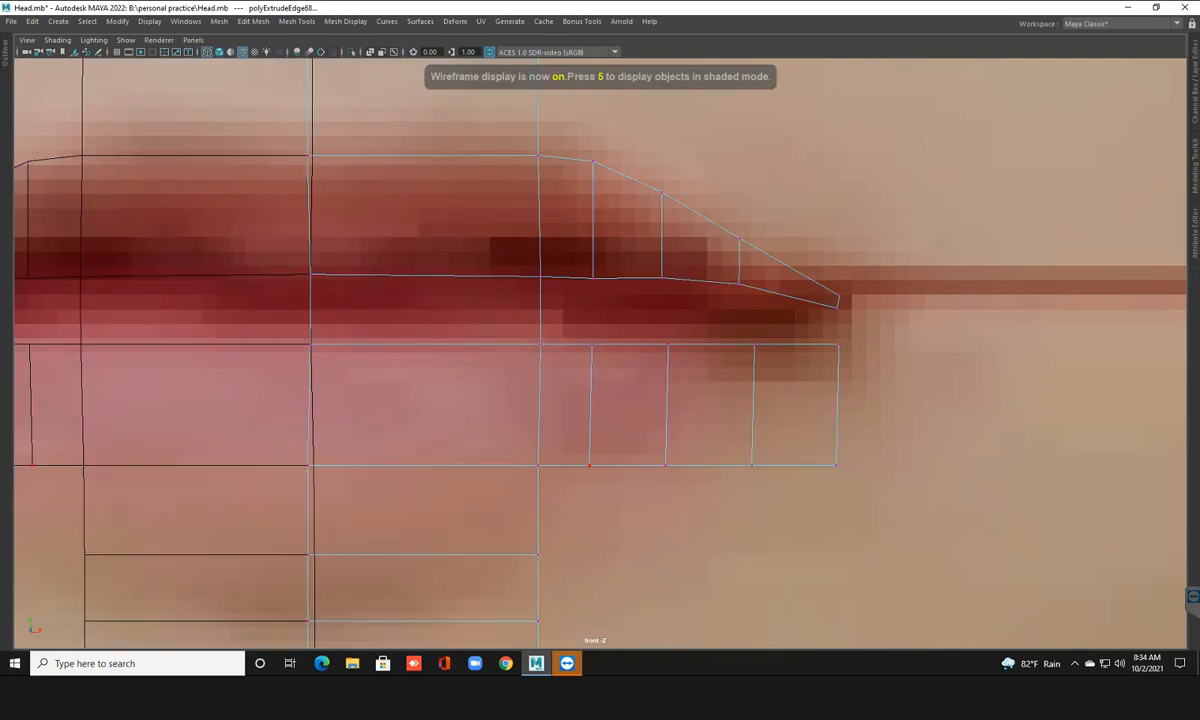
pyautogui.keyDown('alt'); pyautogui.moveTo(589, 465); pyautogui.dragTo(580, 460, button='middle'); pyautogui.keyUp('alt')
pyautogui.moveTo(566, 442)
pyautogui.mouseDown()
pyautogui.moveTo(591, 480)
pyautogui.moveTo(580, 451)
pyautogui.mouseUp()
pyautogui.moveTo(635, 421); pyautogui.dragTo(692, 497)
pyautogui.moveTo(656, 459); pyautogui.dragTo(656, 441)
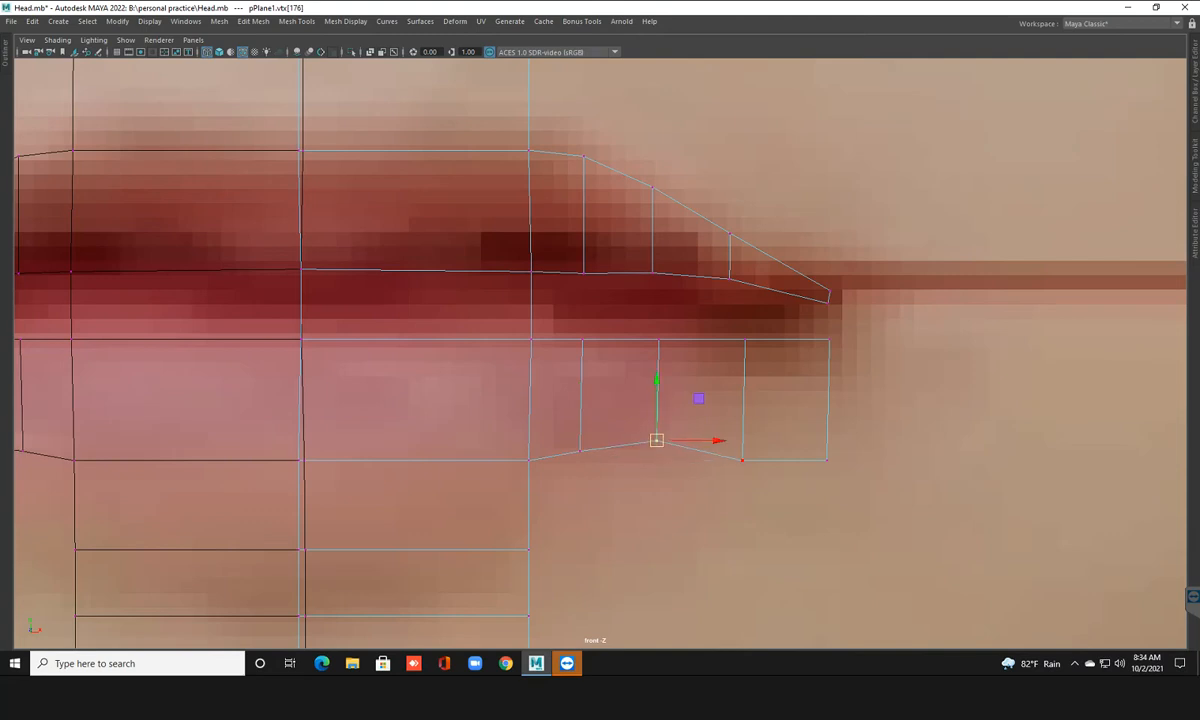
pyautogui.click(580, 447)
pyautogui.moveTo(580, 450); pyautogui.dragTo(580, 455)
pyautogui.click(742, 459)
pyautogui.moveTo(742, 458); pyautogui.dragTo(713, 424)
pyautogui.click(826, 459)
pyautogui.moveTo(827, 458); pyautogui.dragTo(811, 376)
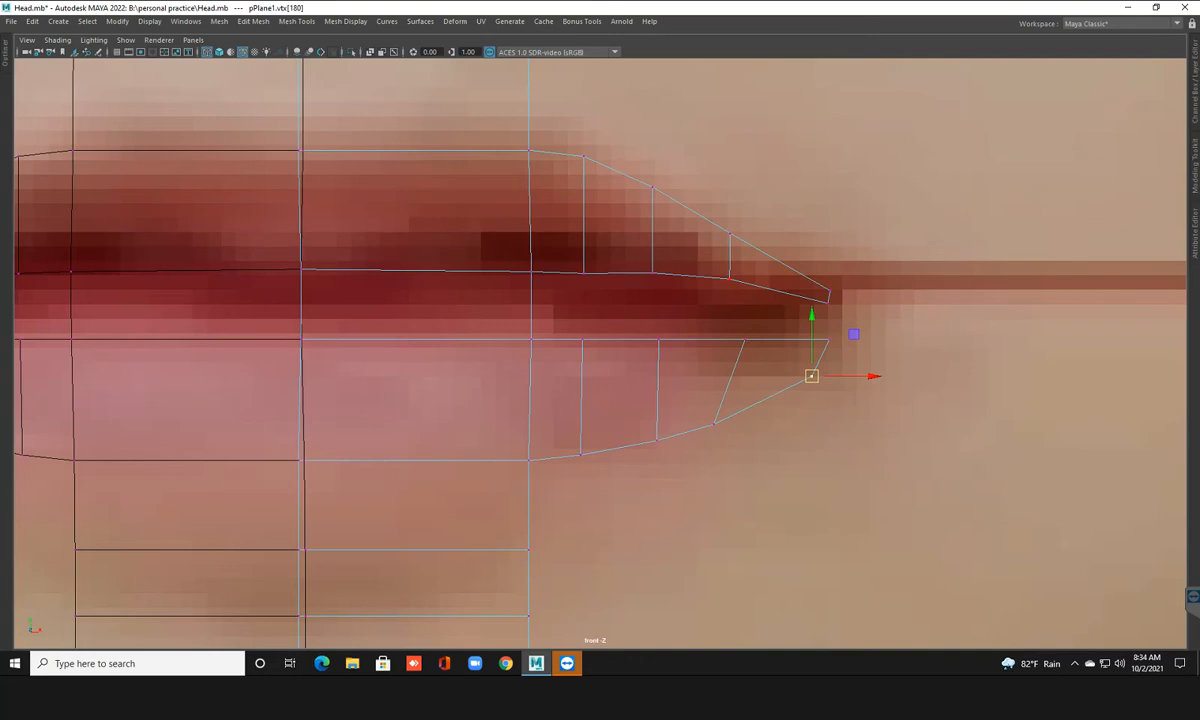
# Raise the upper lip's mouth-corner end and slightly lower its neighbouring bottom vertices to even out the mouth line
pyautogui.click(653, 272)
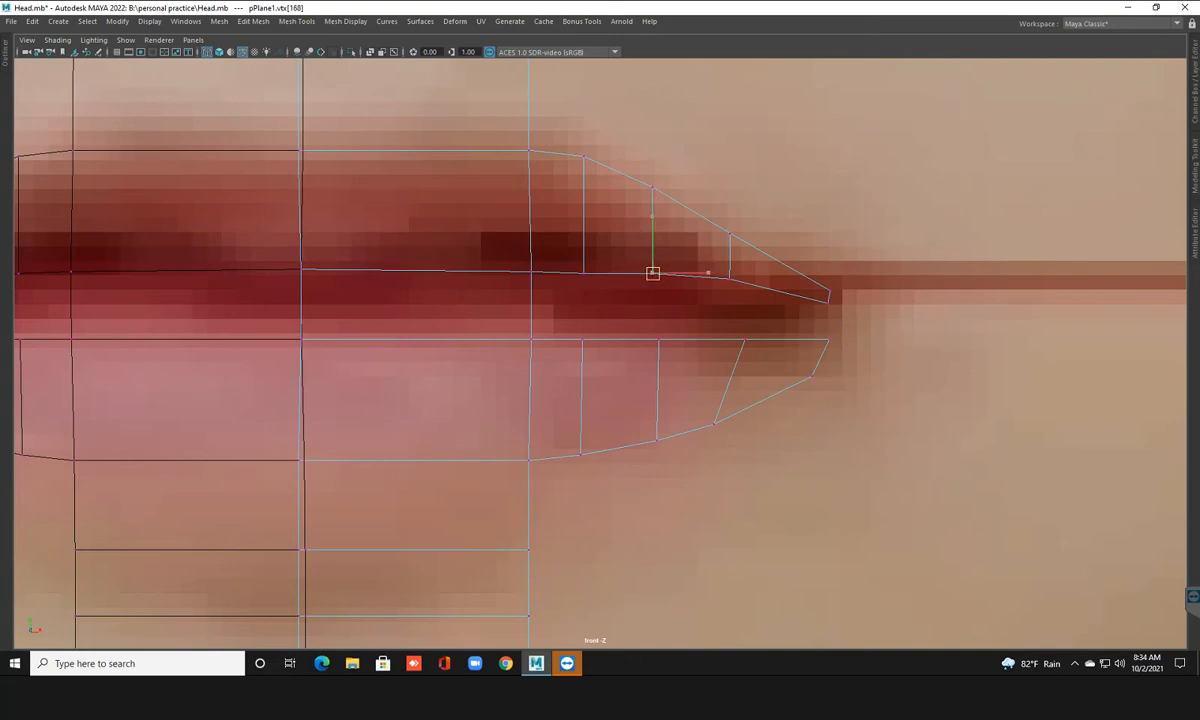
pyautogui.moveTo(828, 296)
pyautogui.mouseDown()
pyautogui.moveTo(847, 321)
pyautogui.moveTo(827, 286)
pyautogui.mouseUp()
pyautogui.moveTo(729, 277)
pyautogui.mouseDown()
pyautogui.moveTo(743, 293)
pyautogui.moveTo(730, 280)
pyautogui.mouseUp()
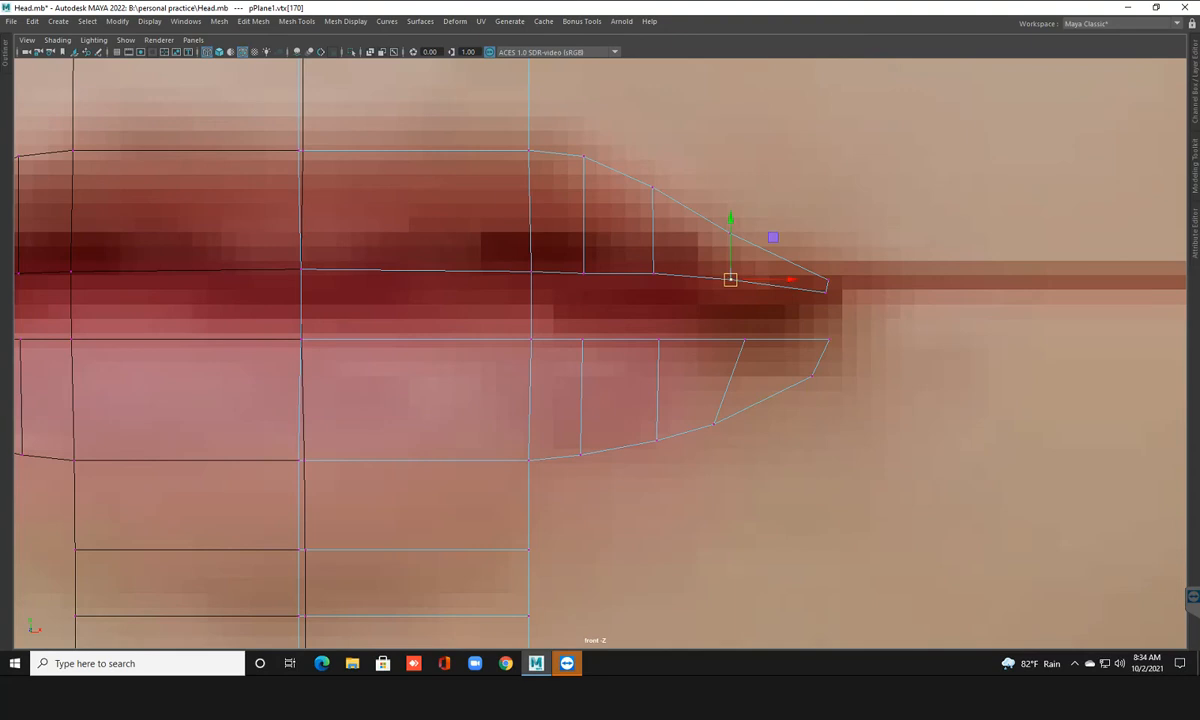
pyautogui.moveTo(643, 263); pyautogui.dragTo(665, 286)
pyautogui.moveTo(653, 212); pyautogui.dragTo(653, 215)
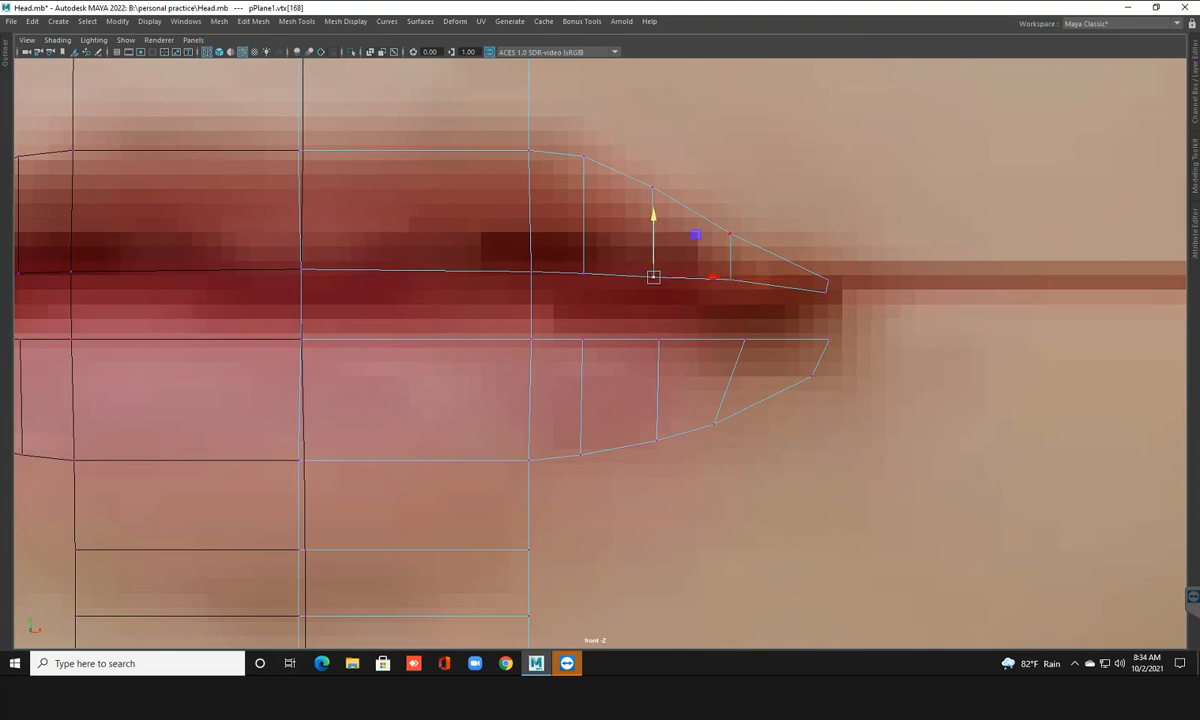
# Push the lower lip's two outermost vertices back to the mouth corner in the side view
pyautogui.keyDown('alt'); pyautogui.moveTo(660, 345); pyautogui.dragTo(686, 342, button='middle'); pyautogui.keyUp('alt')
pyautogui.moveTo(833, 310); pyautogui.dragTo(882, 386)
pyautogui.press('space')
pyautogui.press('space')
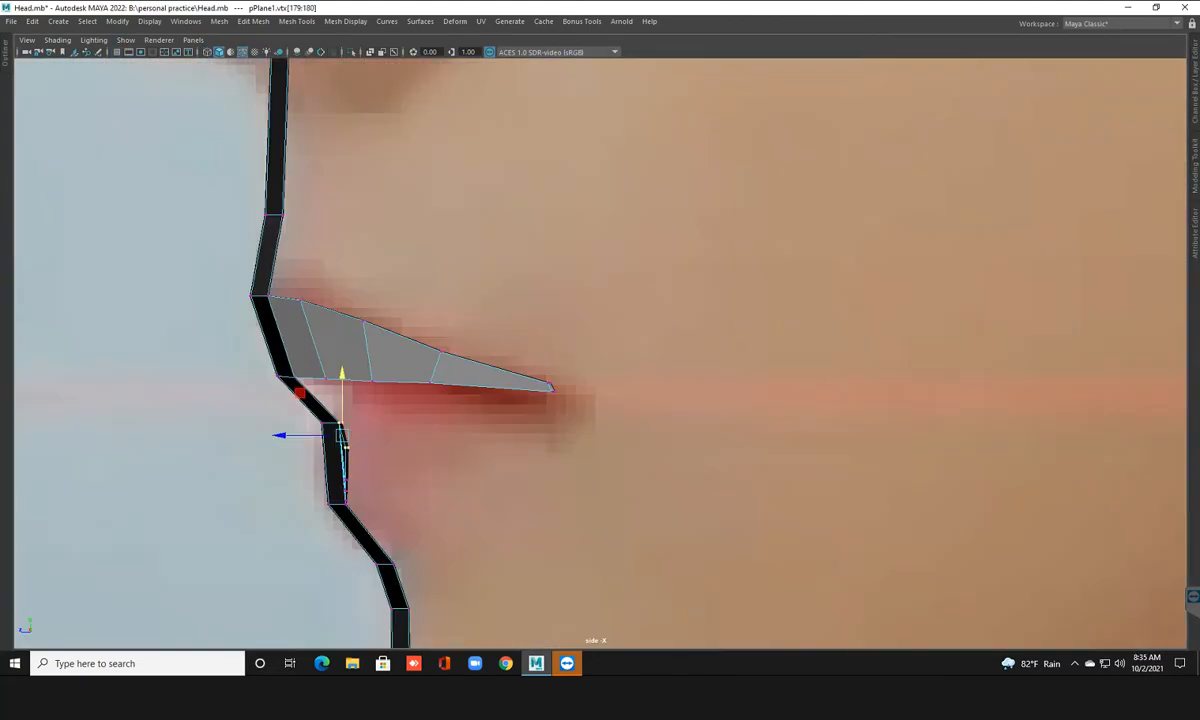
pyautogui.keyDown('alt'); pyautogui.moveTo(880, 430); pyautogui.dragTo(825, 393, button='middle'); pyautogui.keyUp('alt')
pyautogui.moveTo(287, 397); pyautogui.dragTo(504, 391)
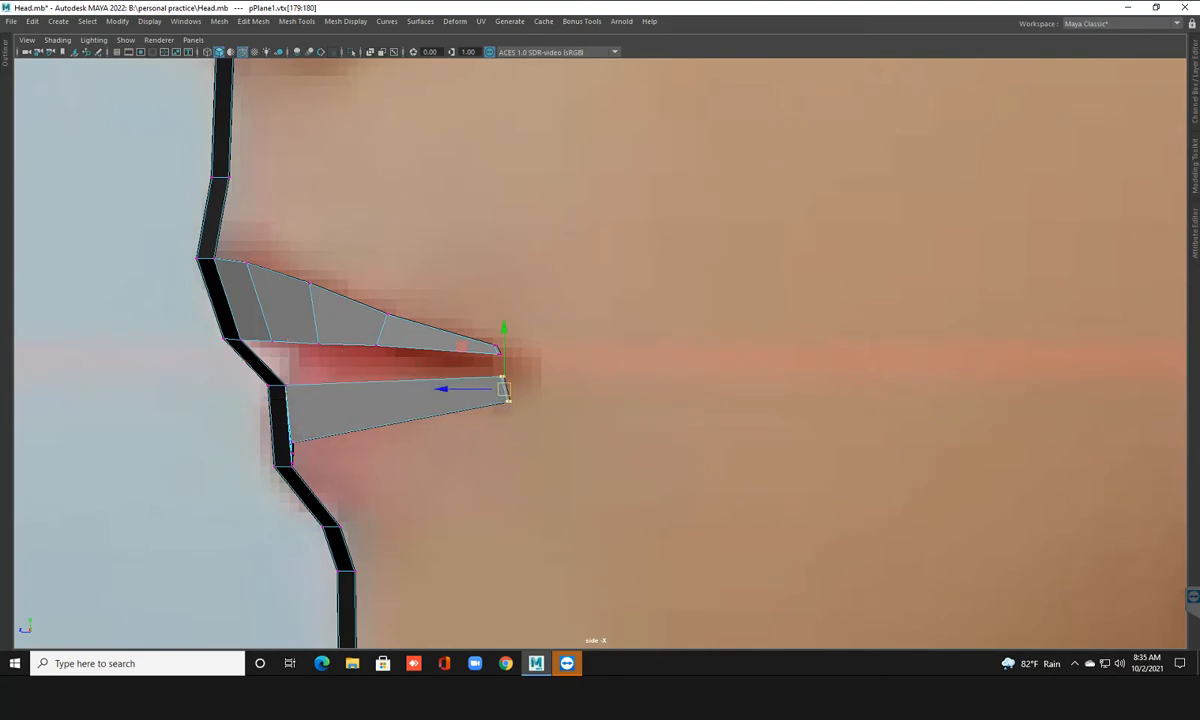
# Move the lower-lip vertex column next to the mouth corner back in the side view and straighten it in the front view
pyautogui.press('4')
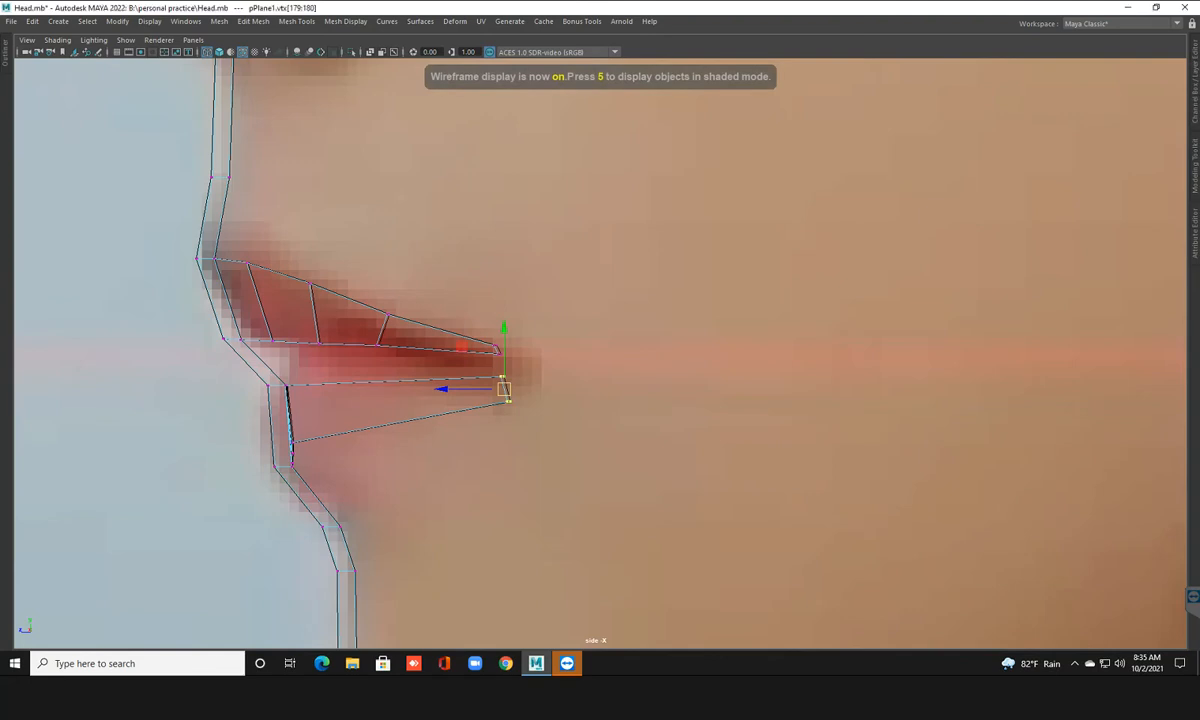
pyautogui.press('space')
pyautogui.moveTo(376, 478); pyautogui.dragTo(400, 566)
pyautogui.keyDown('shift'); pyautogui.click(376, 541); pyautogui.keyUp('shift')
pyautogui.moveTo(739, 537); pyautogui.dragTo(784, 530)
pyautogui.click(375, 533)
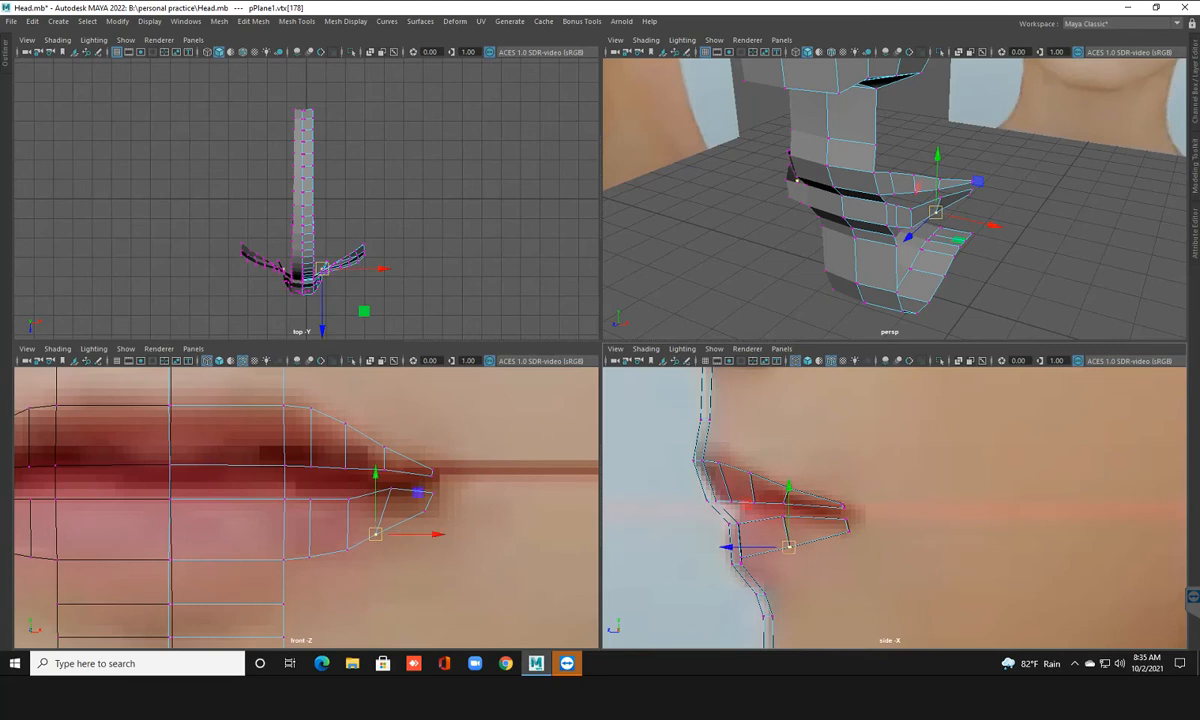
pyautogui.click(391, 488)
pyautogui.moveTo(391, 488); pyautogui.dragTo(378, 535)
pyautogui.click(376, 533)
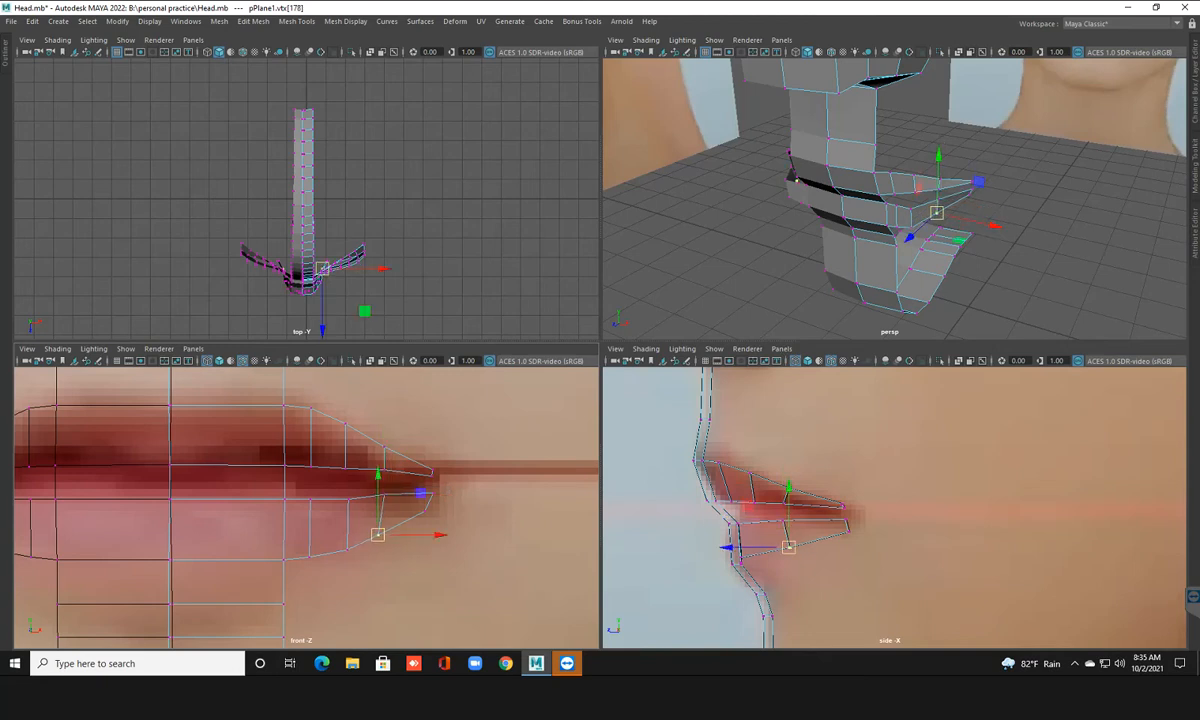
# Push the lower lip strip's middle vertex columns back in the side view, fanning their bottom vertices towards the mouth corner
pyautogui.moveTo(306, 458); pyautogui.dragTo(341, 548)
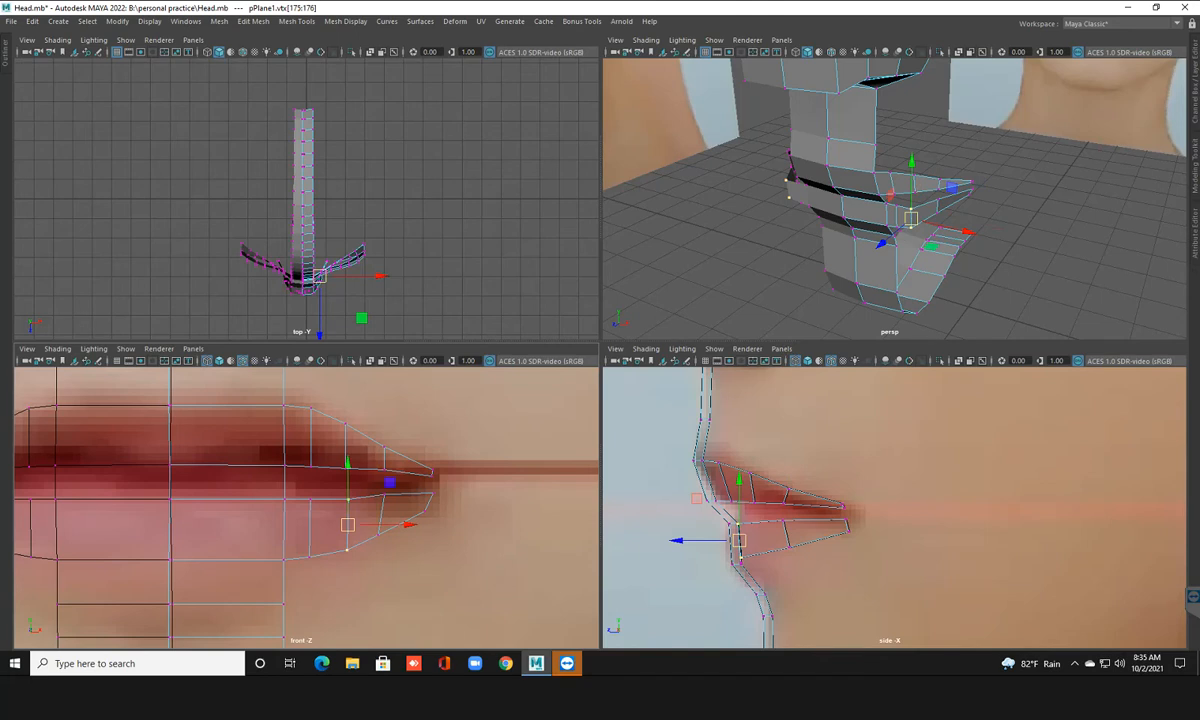
pyautogui.moveTo(738, 540); pyautogui.dragTo(812, 551)
pyautogui.click(783, 520)
pyautogui.click(759, 556)
pyautogui.click(790, 547)
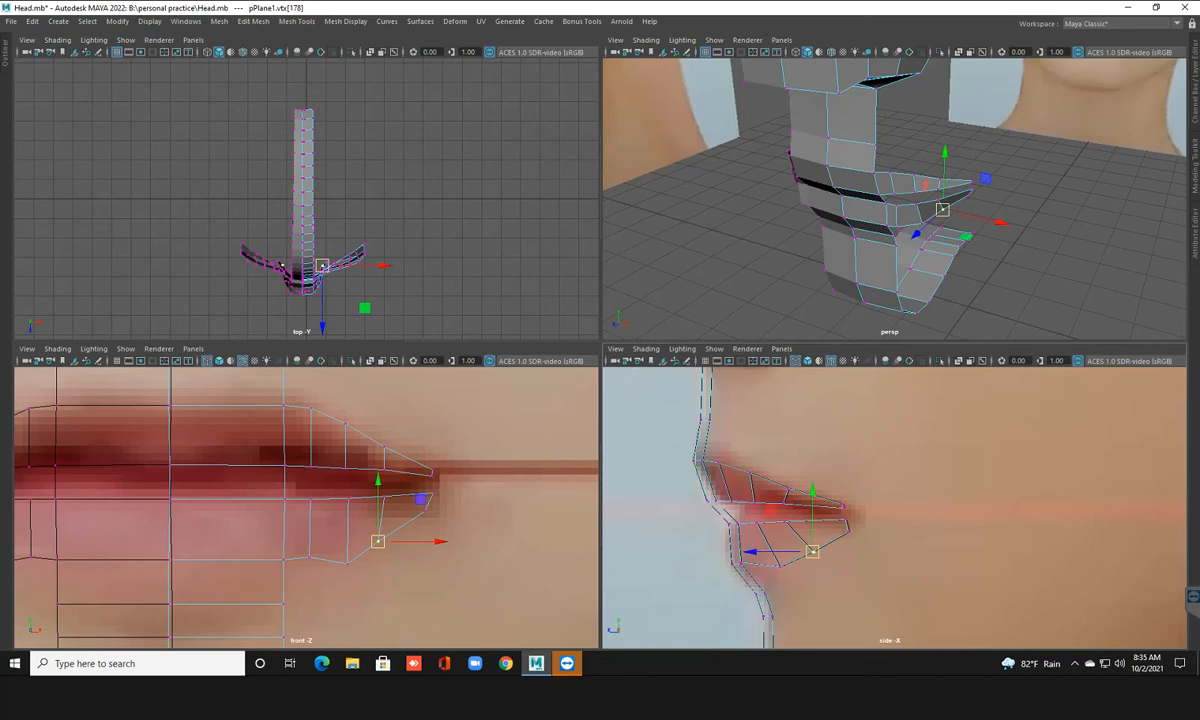
pyautogui.click(455, 535)
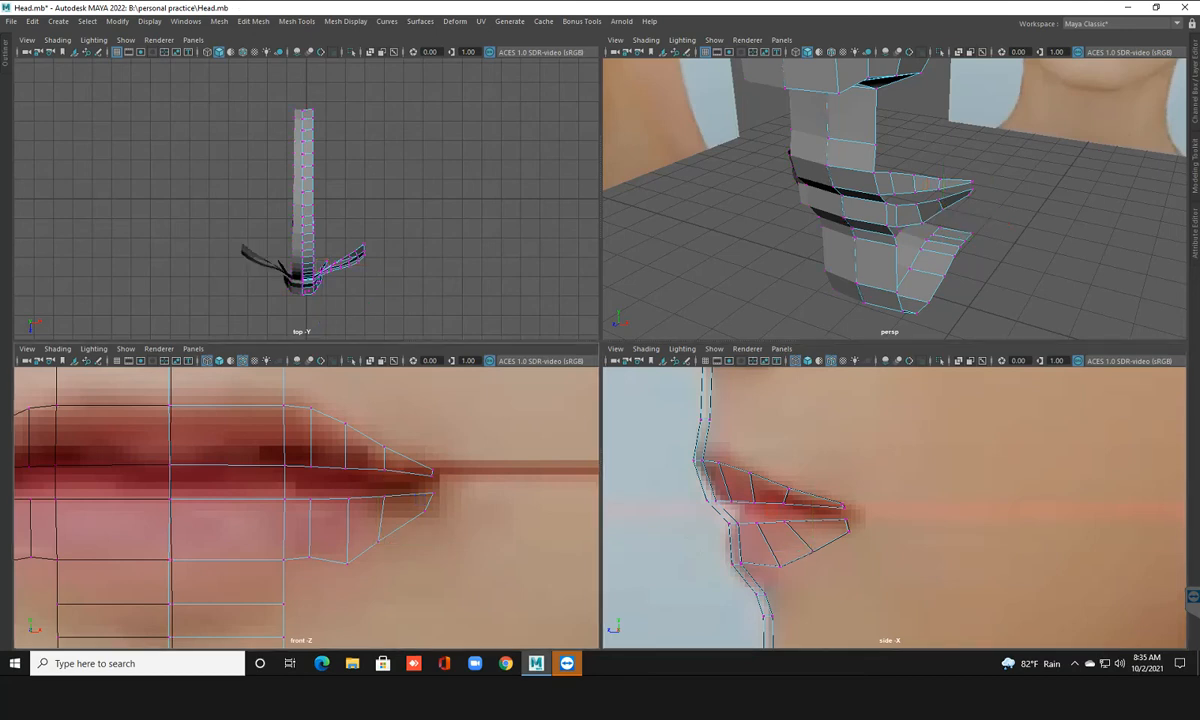
# Move the lower lip's innermost extruded vertex column back in the side view to even out the column spacing
pyautogui.click(347, 564)
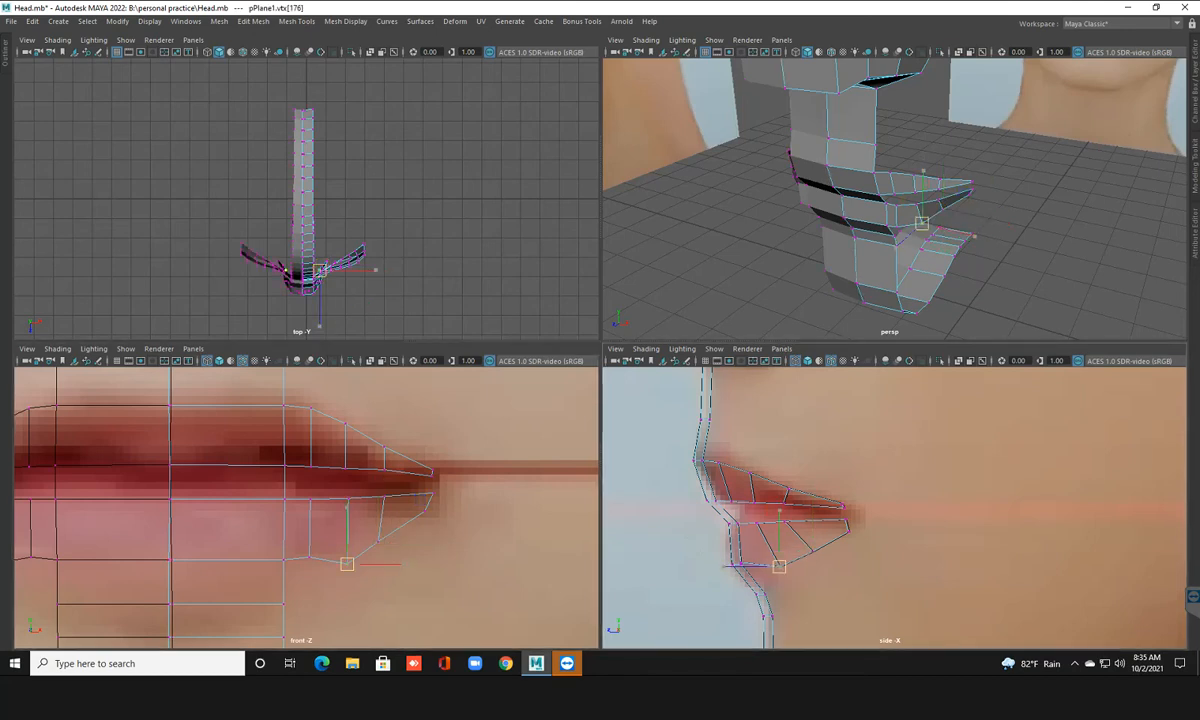
pyautogui.moveTo(295, 483); pyautogui.dragTo(332, 568)
pyautogui.moveTo(739, 543); pyautogui.dragTo(756, 565)
pyautogui.click(749, 565)
# Raise the lower lip's inner bottom vertices and the first column's top vertex in the front view to smooth the lip outline
pyautogui.press('space')
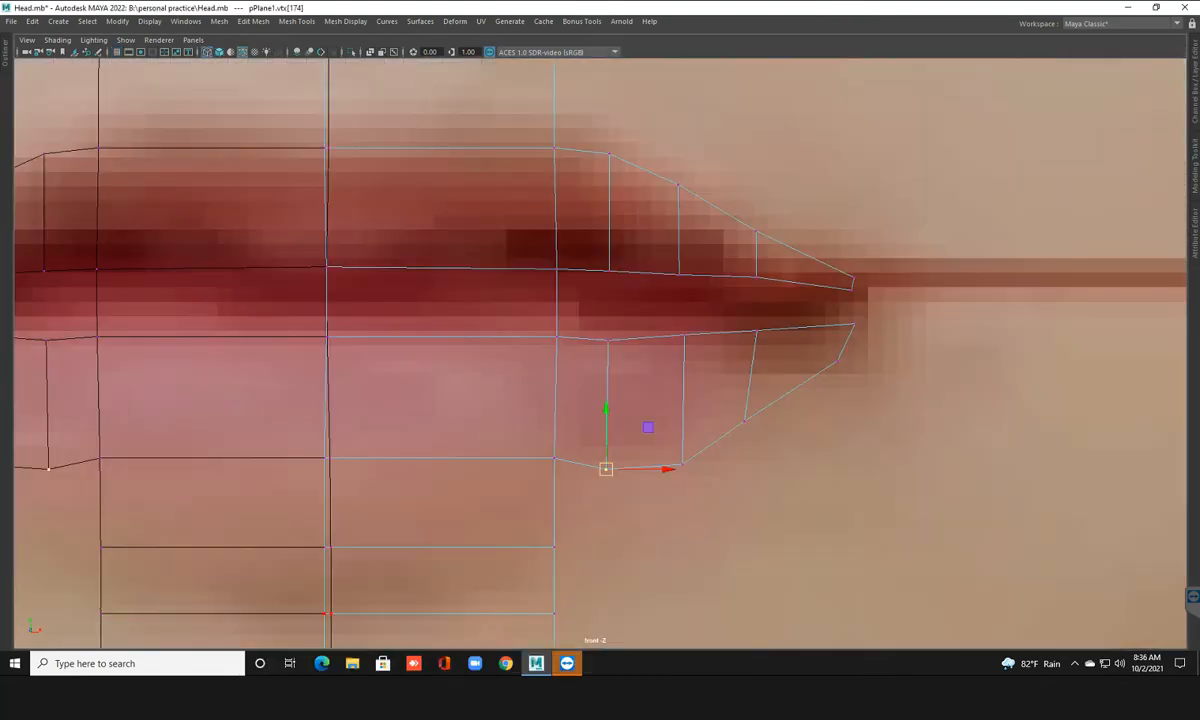
pyautogui.moveTo(606, 408); pyautogui.dragTo(606, 398)
pyautogui.click(682, 462)
pyautogui.moveTo(682, 463); pyautogui.dragTo(680, 454)
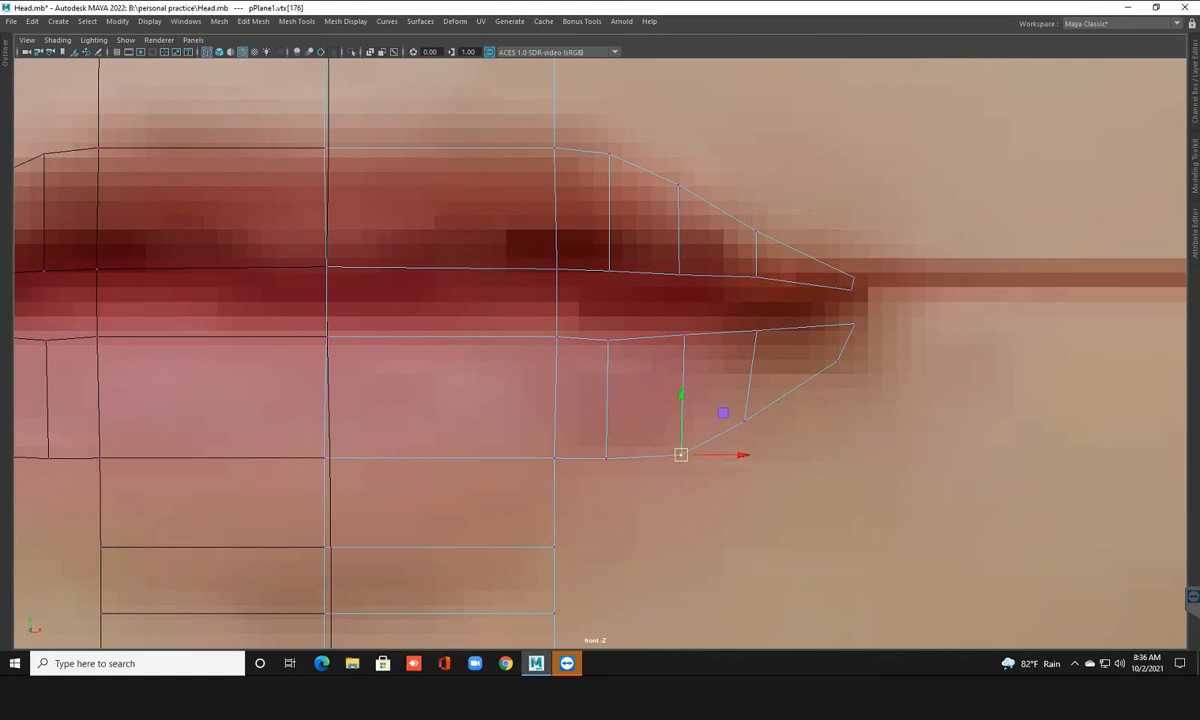
pyautogui.click(745, 421)
pyautogui.moveTo(745, 421); pyautogui.dragTo(746, 421)
pyautogui.click(680, 453)
pyautogui.click(607, 341)
pyautogui.moveTo(607, 282); pyautogui.dragTo(607, 276)
# Examine the lips against the face reference in the perspective and front views, using the smooth mesh preview
pyautogui.scroll(-10, 607, 276)
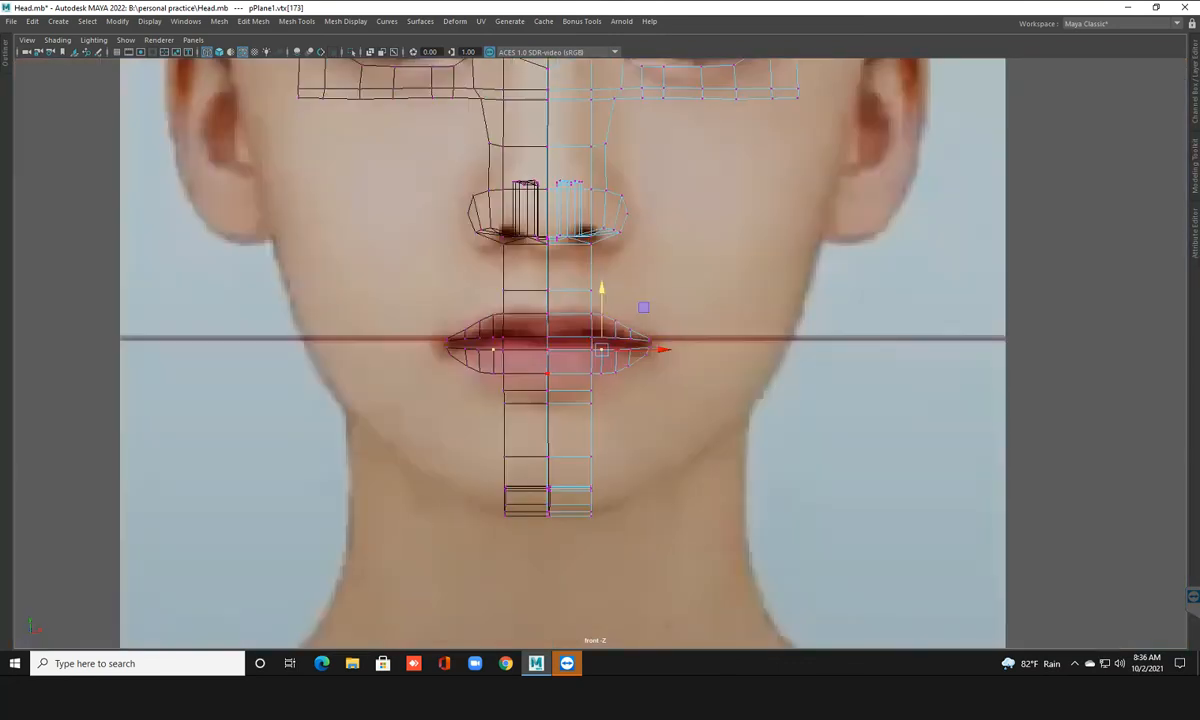
pyautogui.scroll(3, 600, 350)
pyautogui.press('space')
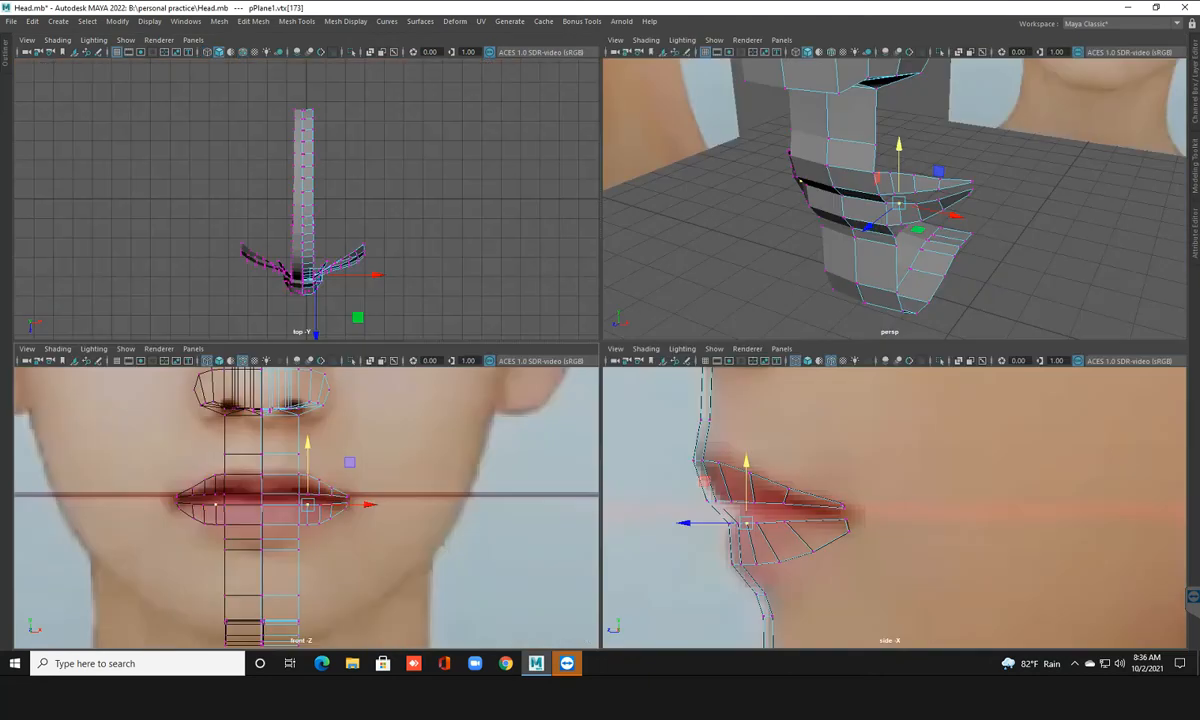
pyautogui.press('space')
pyautogui.scroll(-4, 800, 260)
pyautogui.keyDown('alt'); pyautogui.moveTo(800, 260); pyautogui.dragTo(805, 170); pyautogui.keyUp('alt')
pyautogui.press('F8')
pyautogui.click(665, 235)
pyautogui.keyDown('alt'); pyautogui.moveTo(665, 235); pyautogui.dragTo(780, 265); pyautogui.keyUp('alt')
pyautogui.scroll(-3, 780, 265)
pyautogui.click(588, 210)
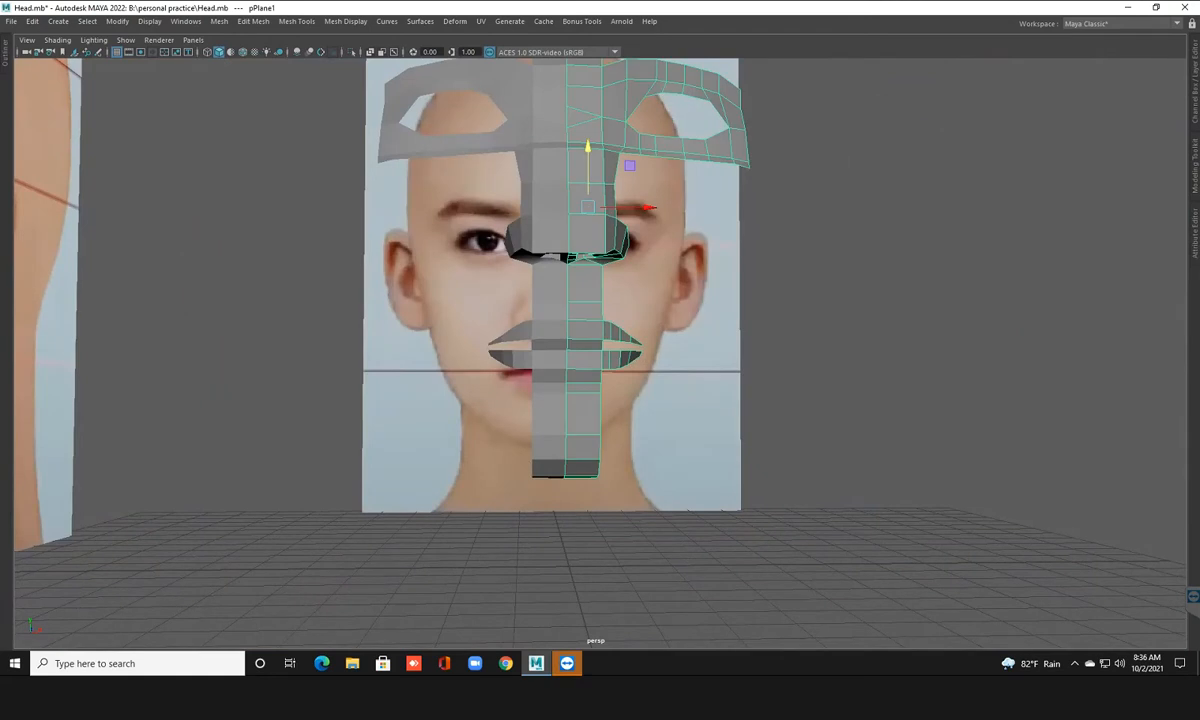
pyautogui.press('3')
pyautogui.click(820, 255)
pyautogui.scroll(2, 820, 255)
pyautogui.keyDown('alt'); pyautogui.moveTo(820, 255); pyautogui.dragTo(758, 250); pyautogui.keyUp('alt')
pyautogui.press('space')
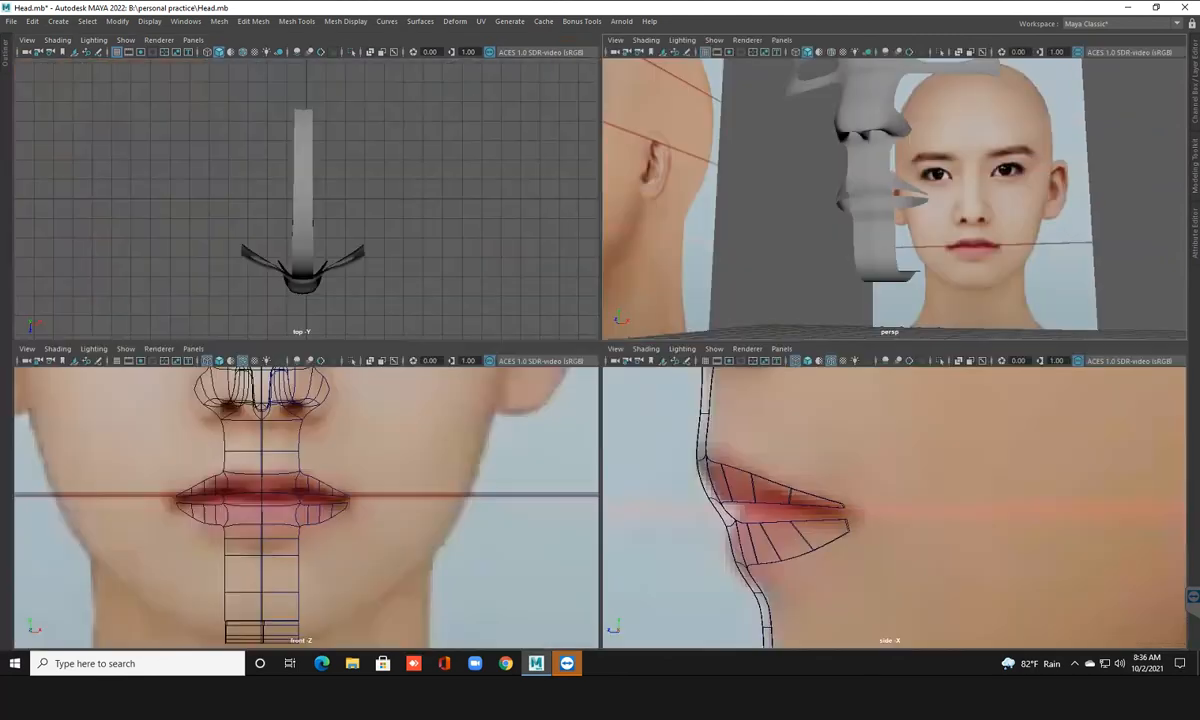
pyautogui.press('space')
pyautogui.click(610, 60)
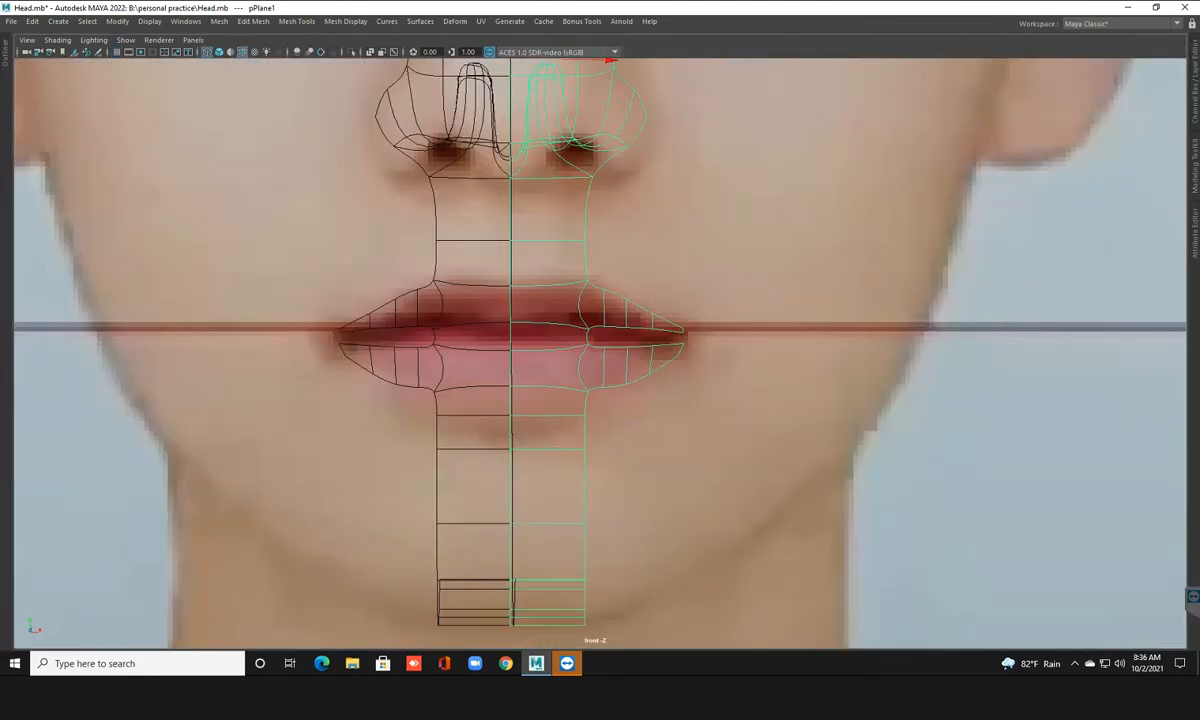
pyautogui.scroll(5, 600, 362)
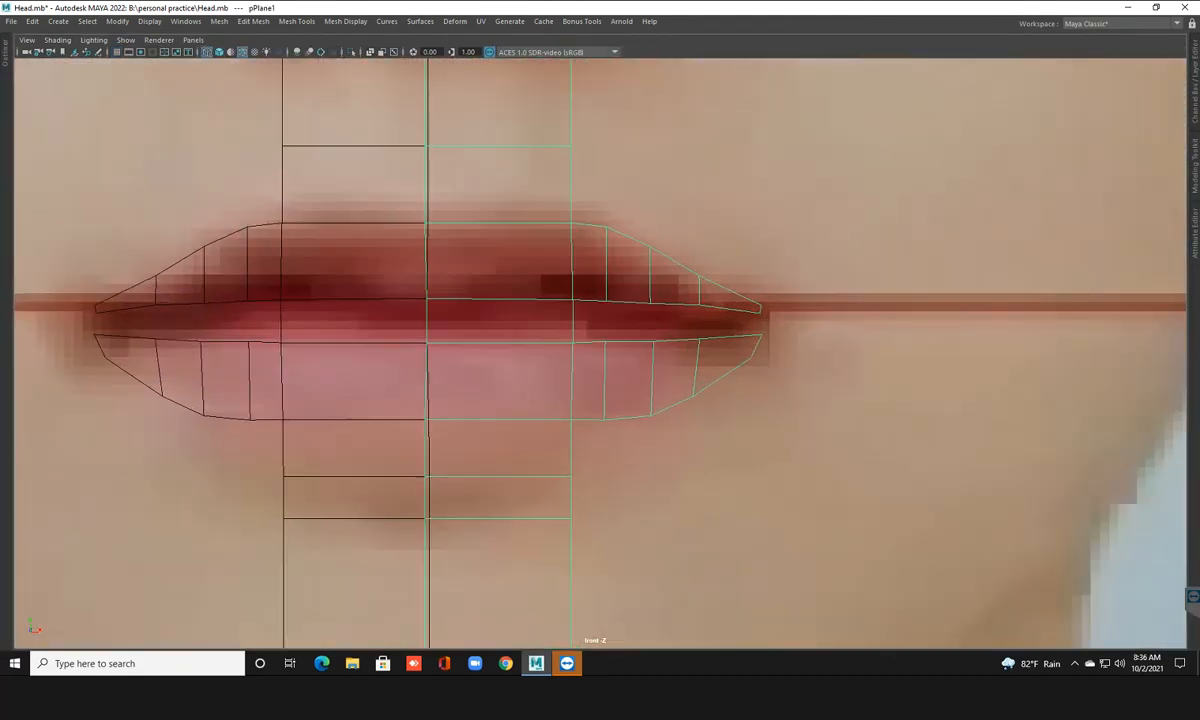
# Insert a horizontal edge loop midway across the central strip between the upper and lower lips
pyautogui.scroll(-6, 600, 355)
pyautogui.scroll(1, 600, 355)
pyautogui.keyDown('alt'); pyautogui.moveTo(640, 388); pyautogui.dragTo(600, 355, button='middle'); pyautogui.keyUp('alt')
pyautogui.scroll(4, 600, 355)
pyautogui.keyDown('shift'); pyautogui.moveTo(547, 315); pyautogui.dragTo(430, 335, button='right'); pyautogui.keyUp('shift')
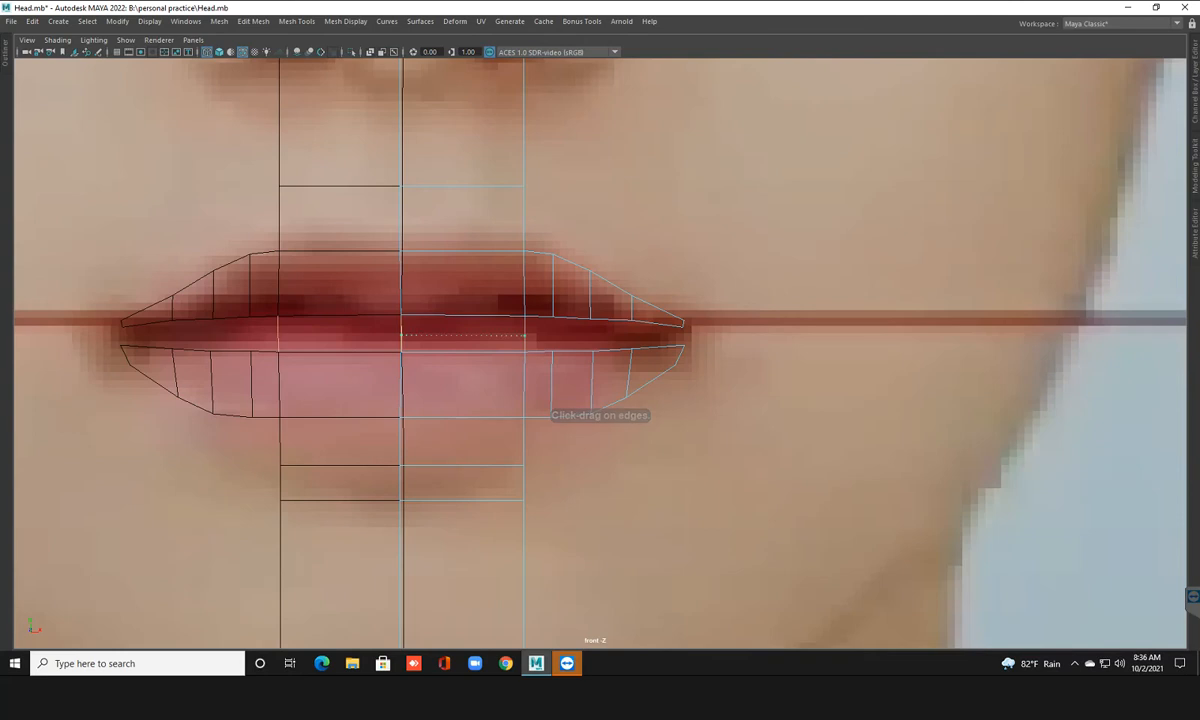
pyautogui.click(402, 336)
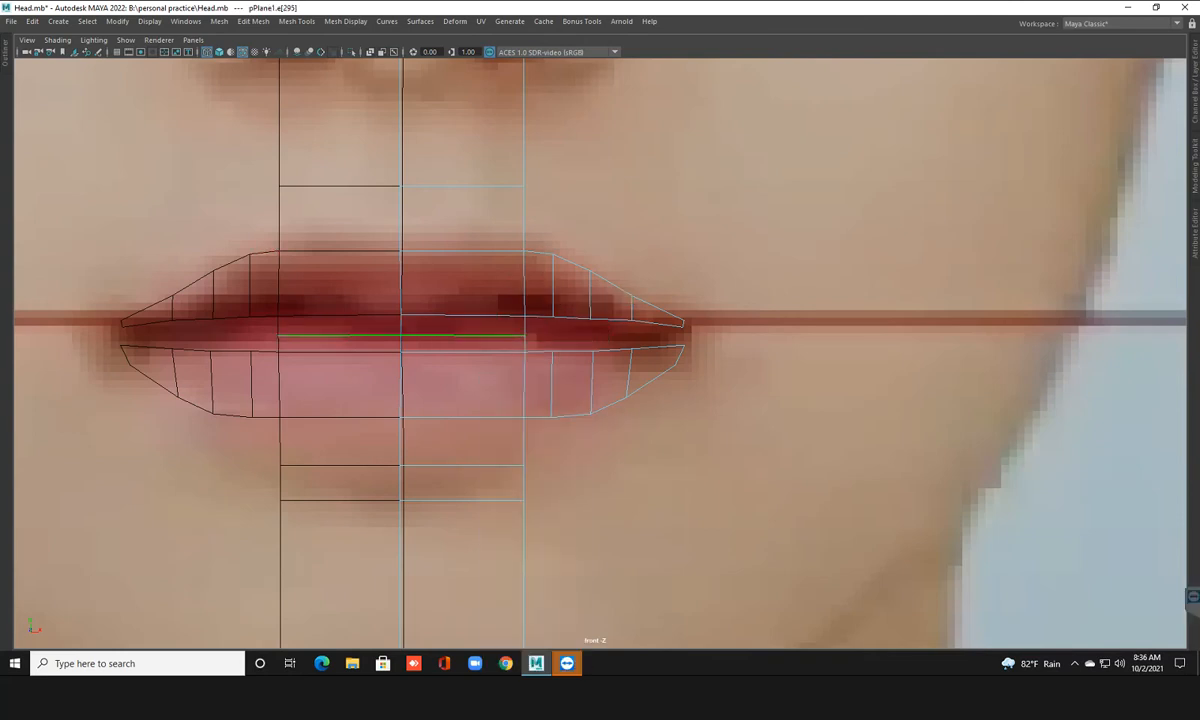
# Push the new edge loop back into the mouth in the perspective view to form a crease between the lips
pyautogui.press('space')
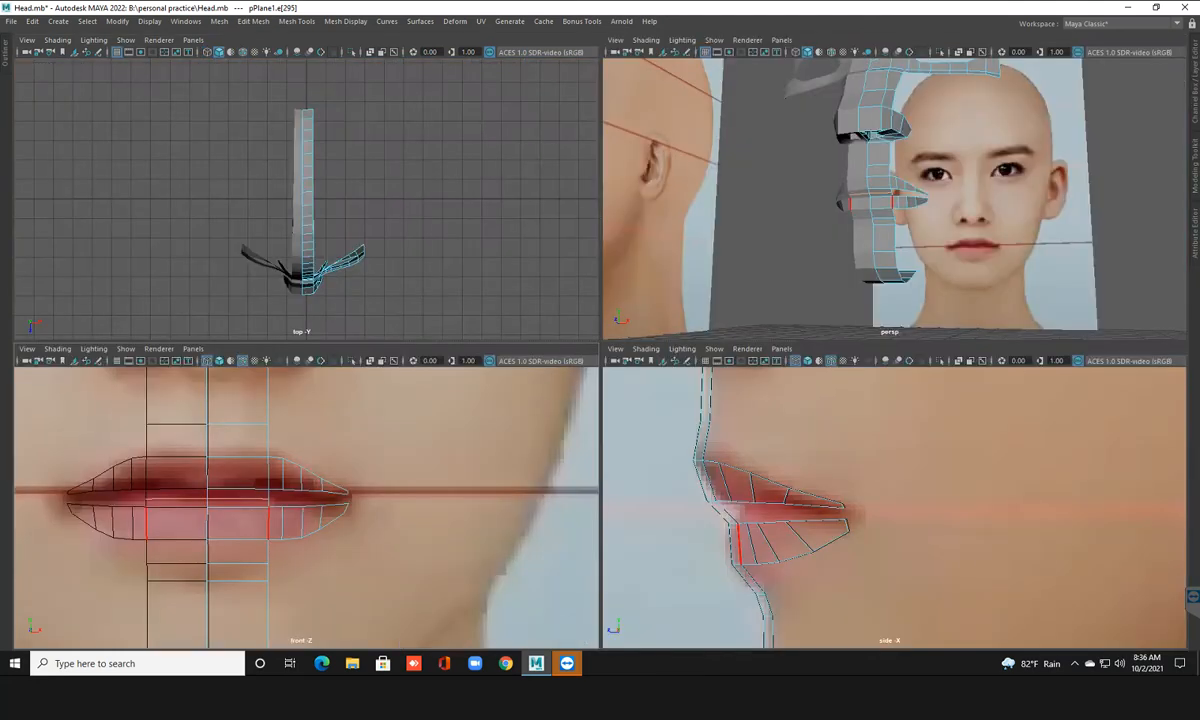
pyautogui.press('space')
pyautogui.keyDown('alt'); pyautogui.moveTo(610, 340); pyautogui.dragTo(596, 368); pyautogui.keyUp('alt')
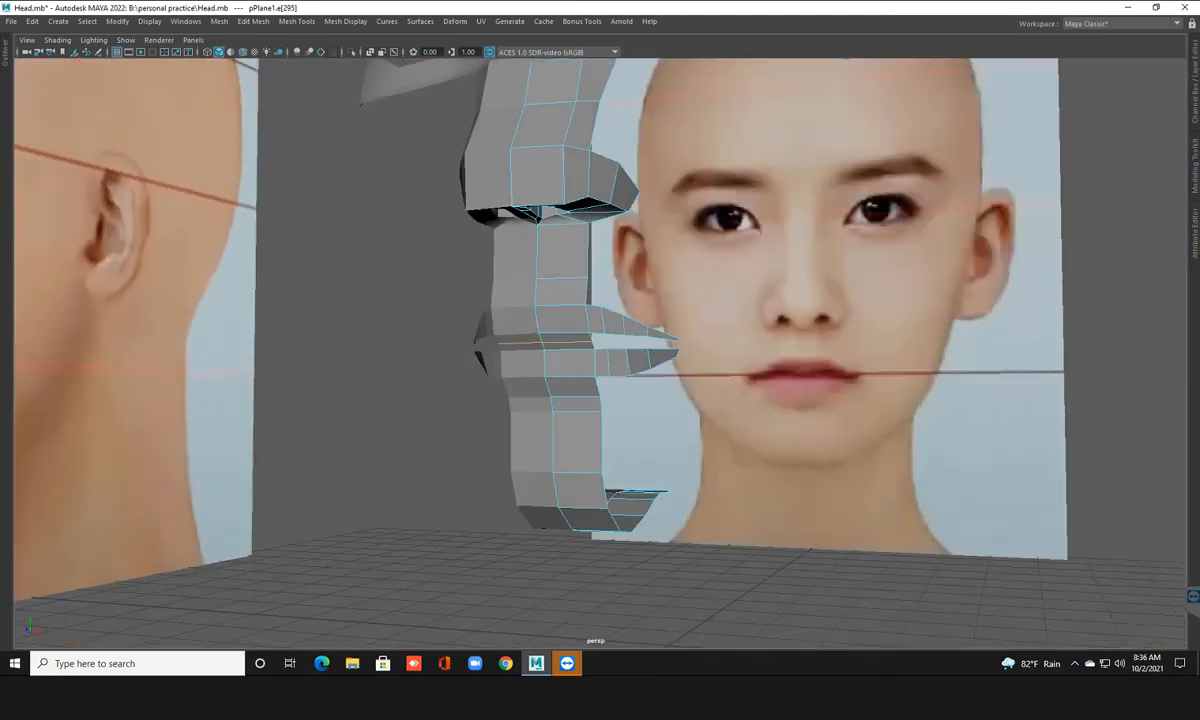
pyautogui.press('w')
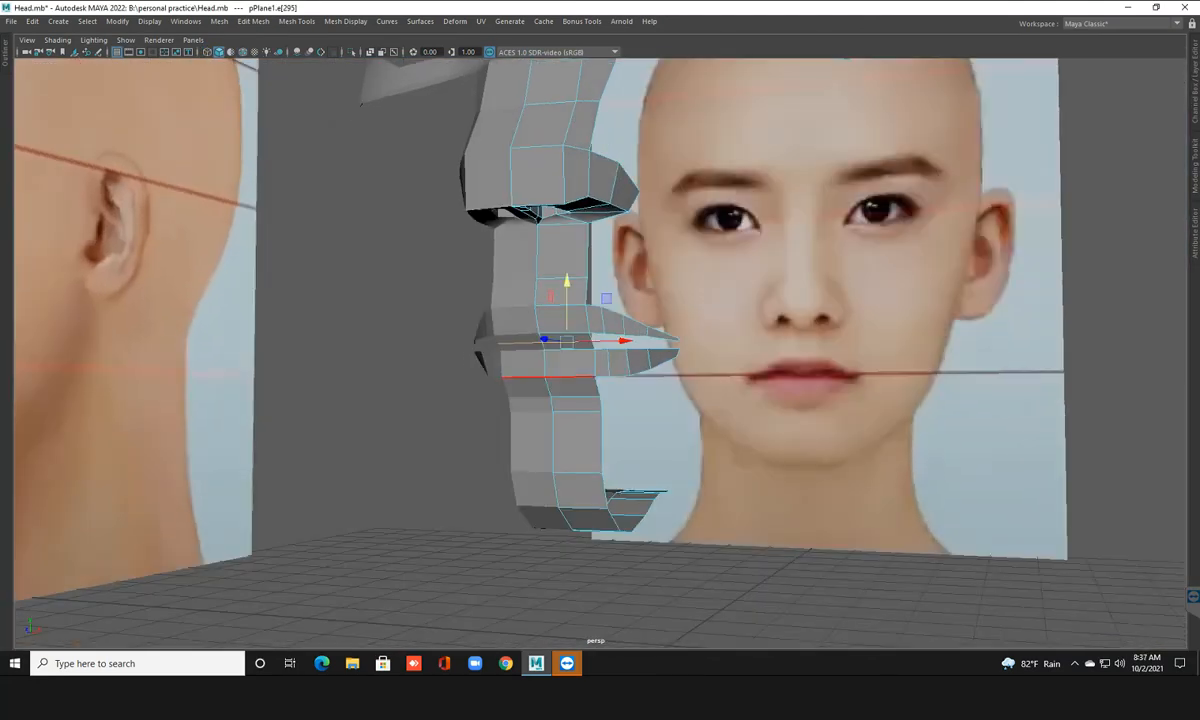
pyautogui.keyDown('alt'); pyautogui.moveTo(566, 341); pyautogui.dragTo(547, 360); pyautogui.keyUp('alt')
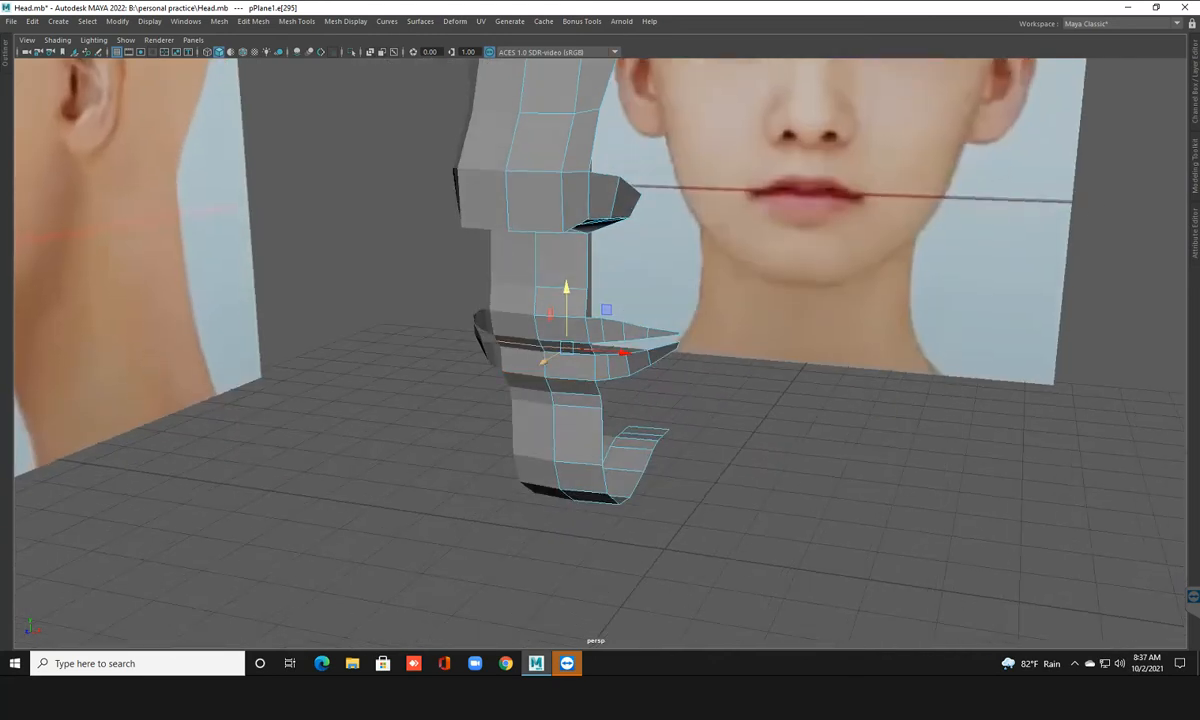
pyautogui.moveTo(549, 356)
pyautogui.keyDown('alt'); pyautogui.mouseDown()
pyautogui.moveTo(520, 341)
pyautogui.moveTo(562, 356)
pyautogui.moveTo(538, 376)
pyautogui.mouseUp(); pyautogui.keyUp('alt')
pyautogui.scroll(3, 572, 344)
pyautogui.scroll(2, 550, 374)
pyautogui.moveTo(538, 331); pyautogui.dragTo(650, 330)
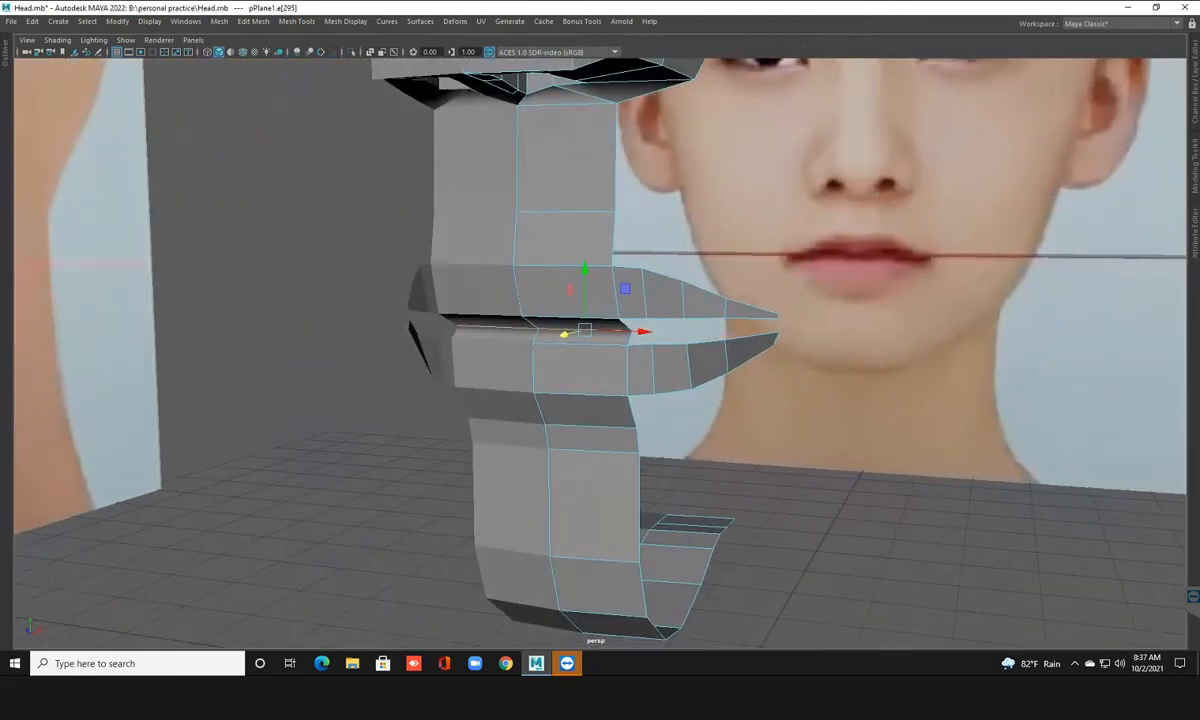
# Extrude the crease's two outer side edges in four segments out to the mouth corner, matching the lip columns in the front view
pyautogui.press('space')
pyautogui.press('space')
pyautogui.scroll(1, 600, 340)
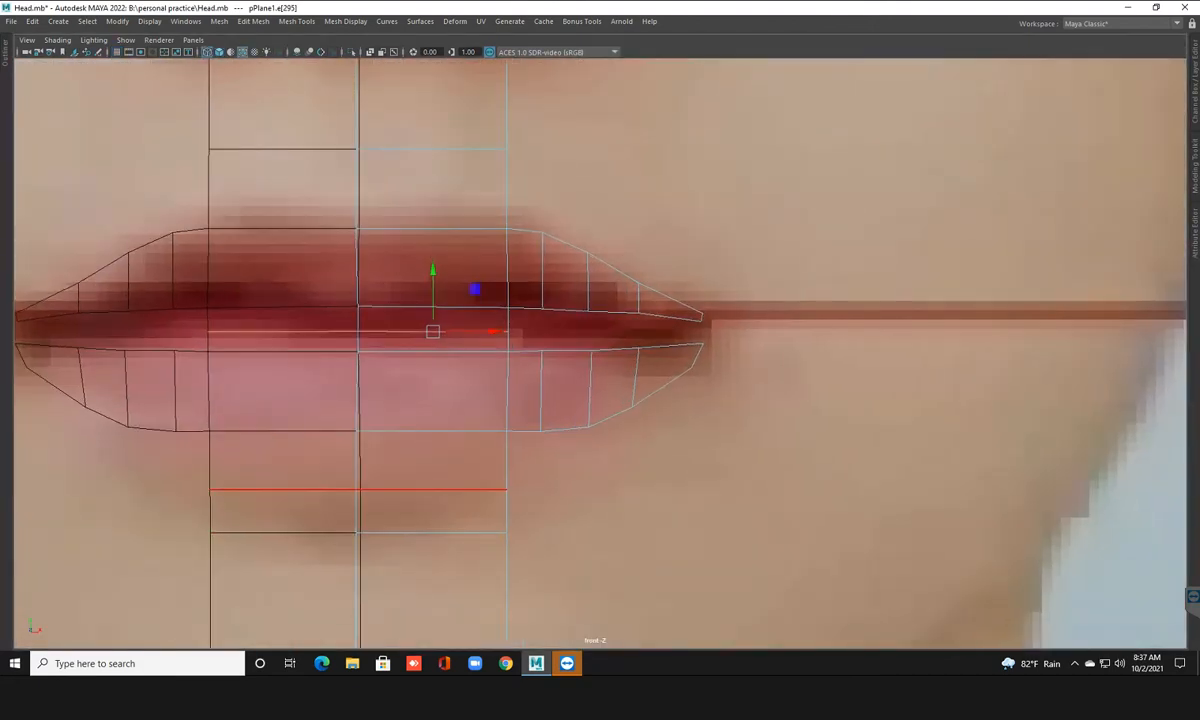
pyautogui.click(508, 320)
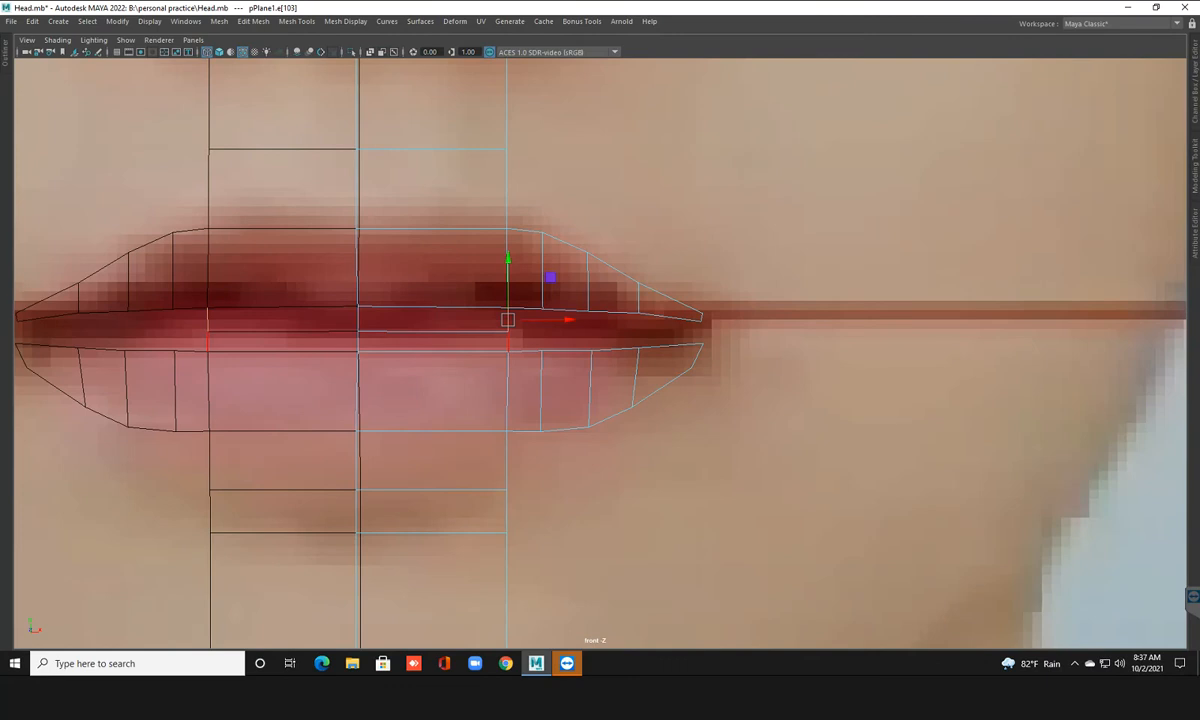
pyautogui.keyDown('shift'); pyautogui.click(508, 342); pyautogui.keyUp('shift')
pyautogui.moveTo(565, 329); pyautogui.dragTo(599, 329)
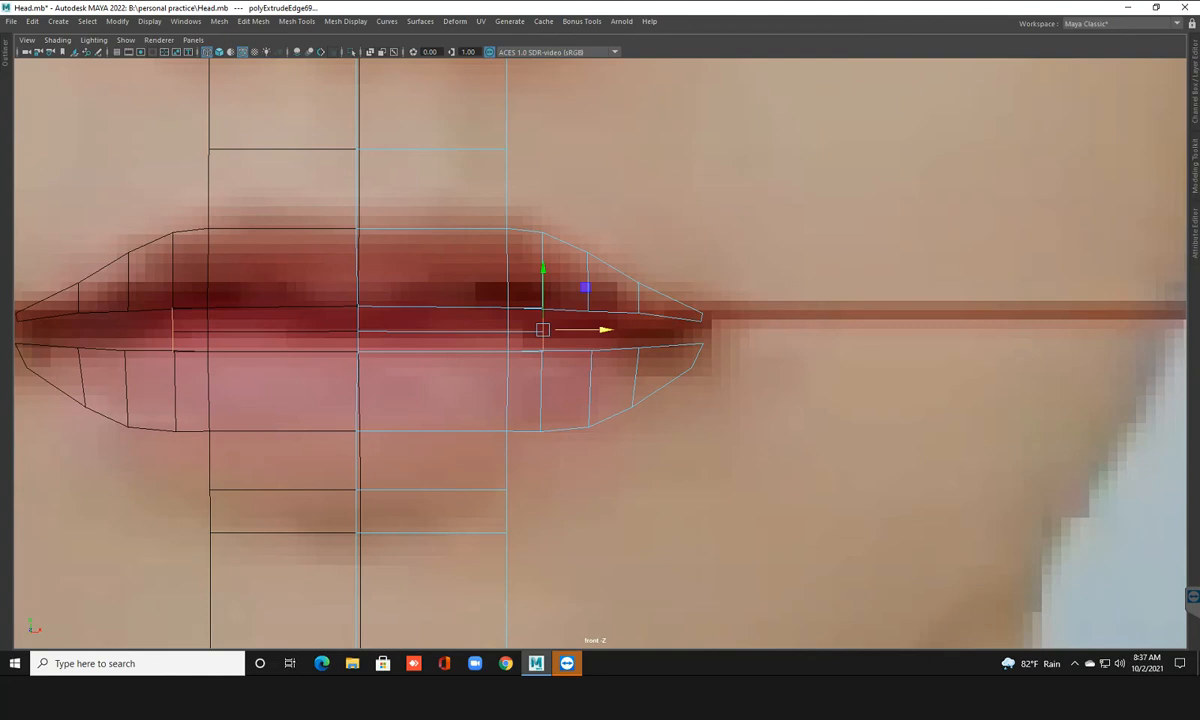
pyautogui.moveTo(604, 330); pyautogui.dragTo(760, 330)
pyautogui.hotkey('ctrl', 'e')
pyautogui.hotkey('ctrl', 'e')
pyautogui.hotkey('ctrl', 'e')
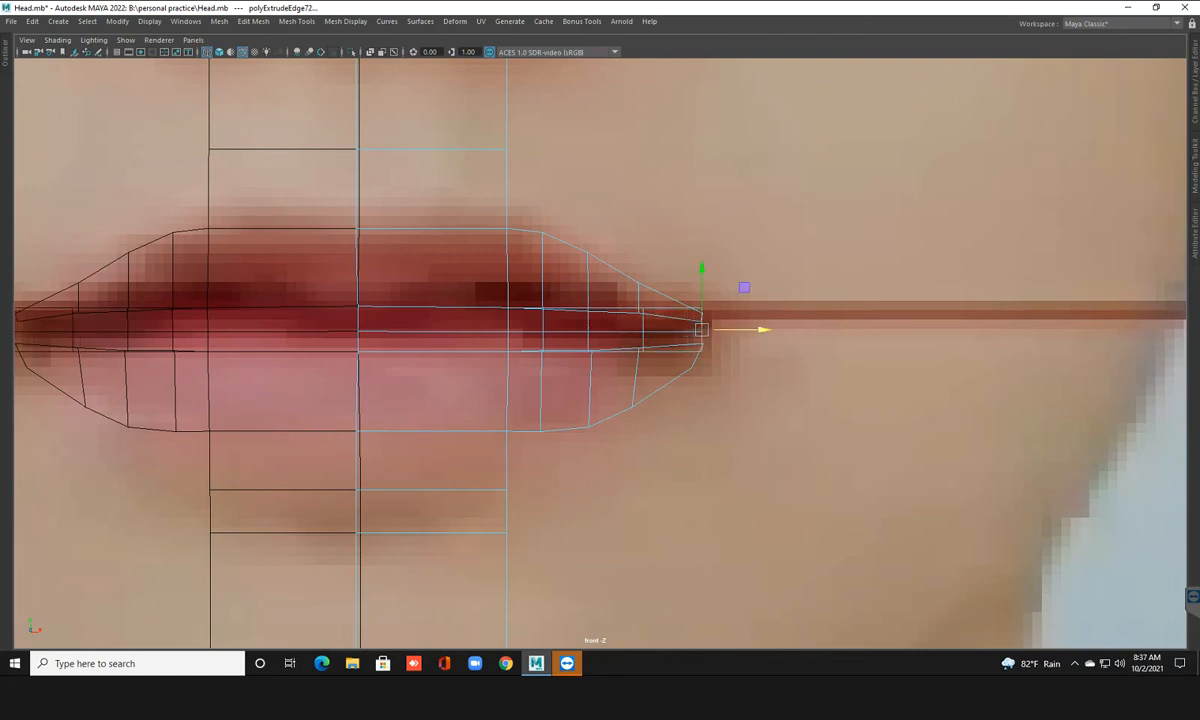
# Align the first extruded mouth column's top and bottom vertices with the adjoining upper- and lower-lip vertices in the front view
pyautogui.scroll(4, 760, 330)
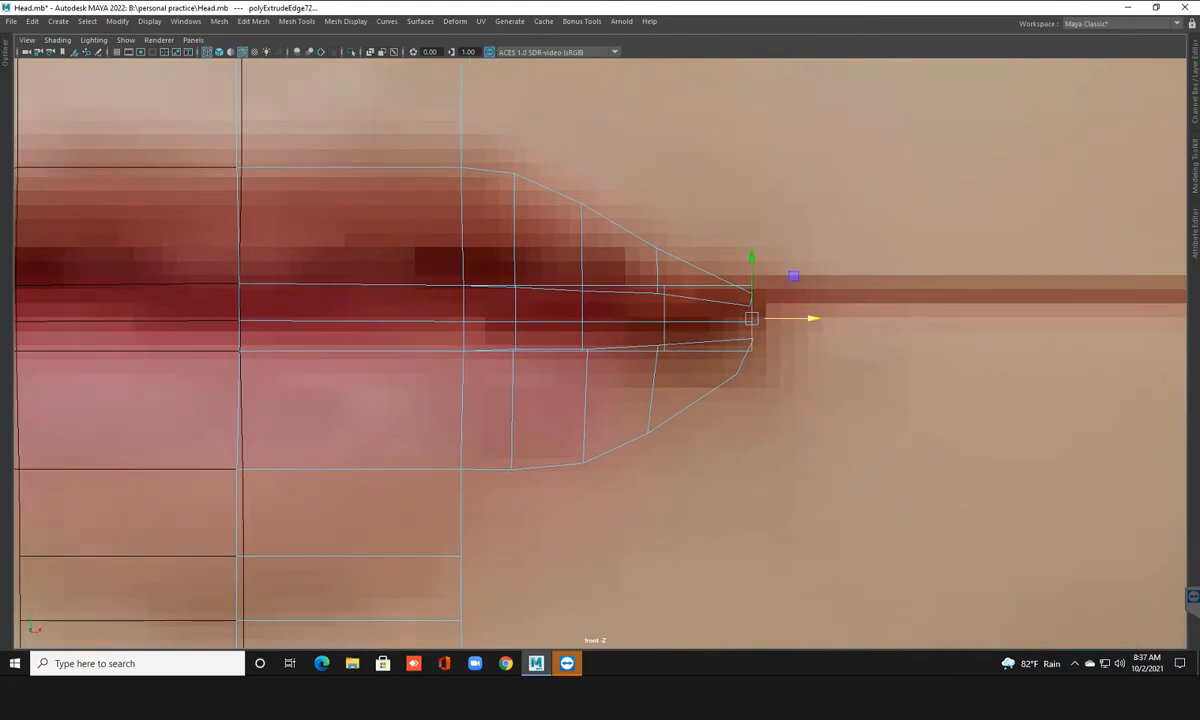
pyautogui.press('5')
pyautogui.rightClick(520, 292)
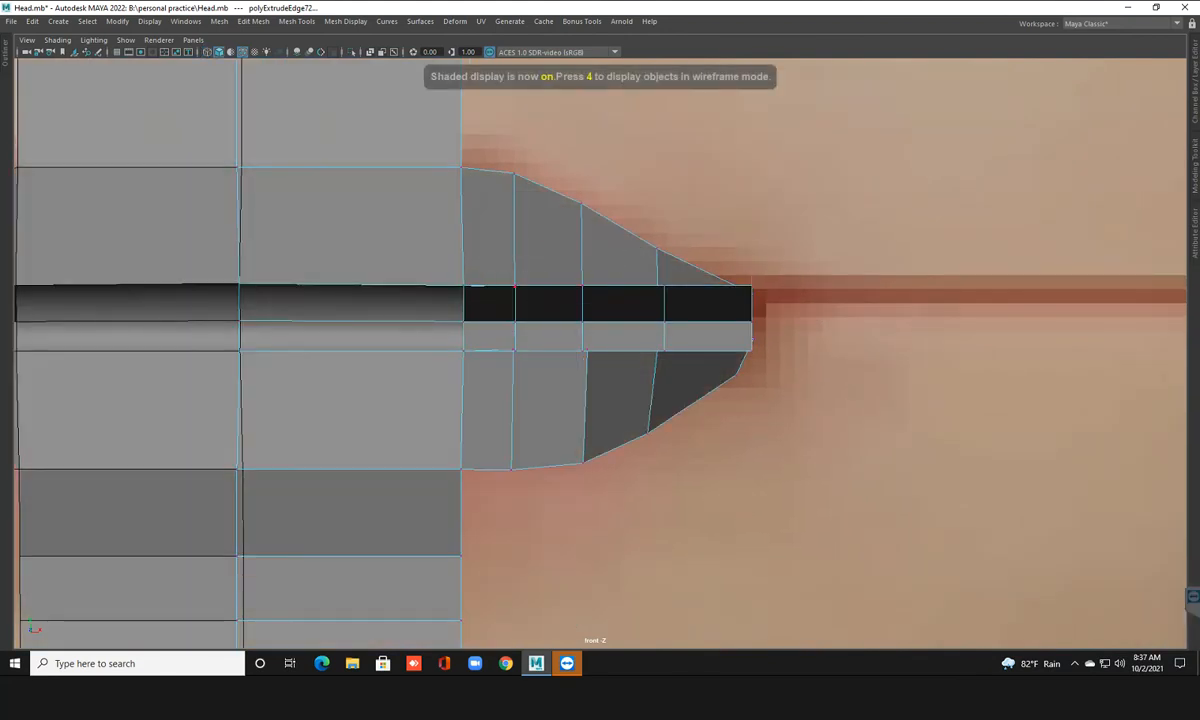
pyautogui.press('4')
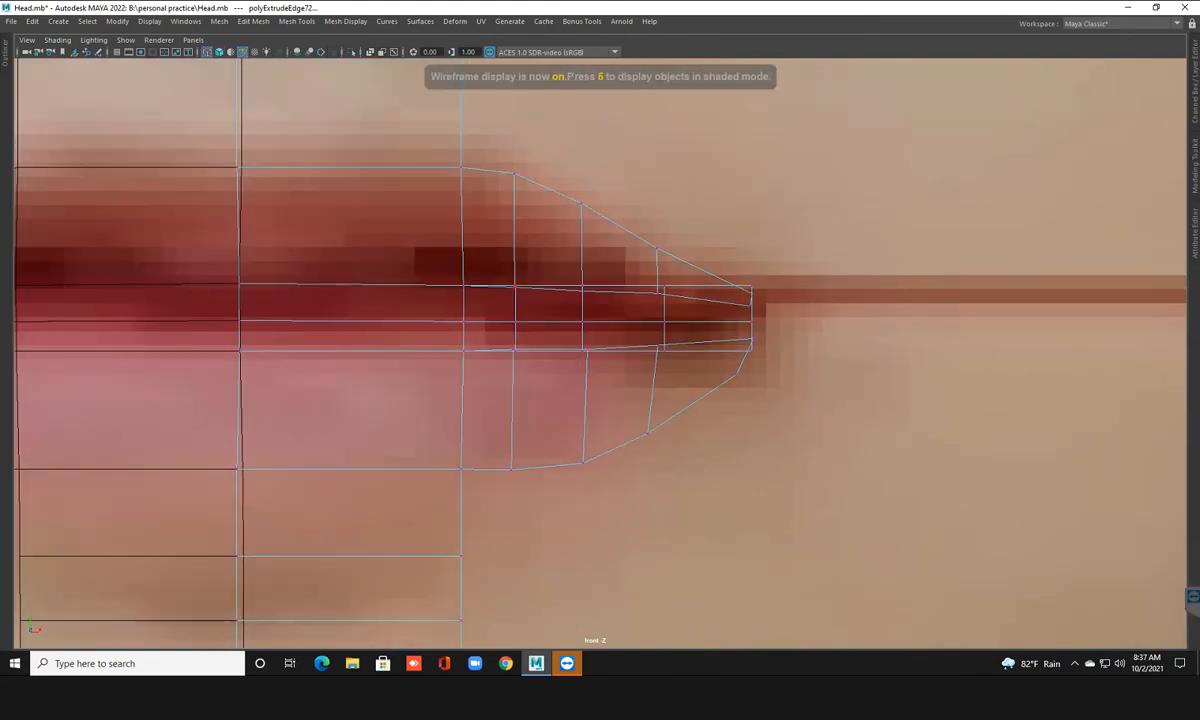
pyautogui.click(514, 286)
pyautogui.moveTo(514, 286); pyautogui.dragTo(526, 302)
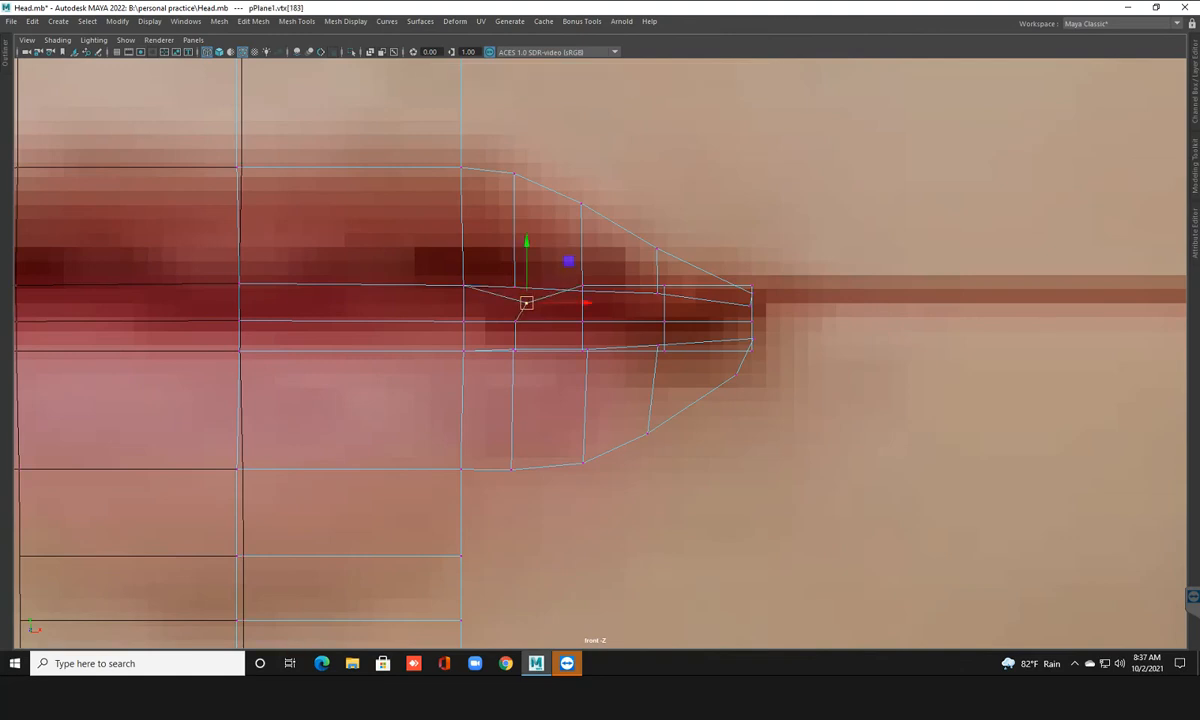
pyautogui.press('5')
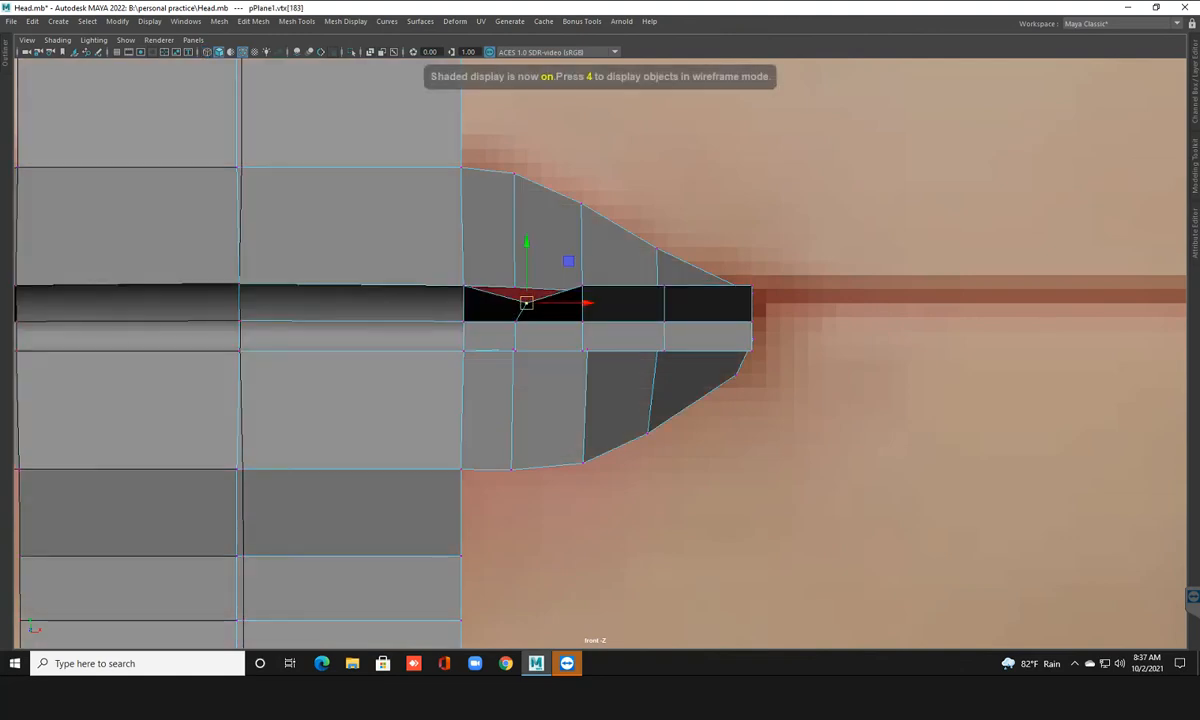
pyautogui.moveTo(526, 302); pyautogui.dragTo(516, 290)
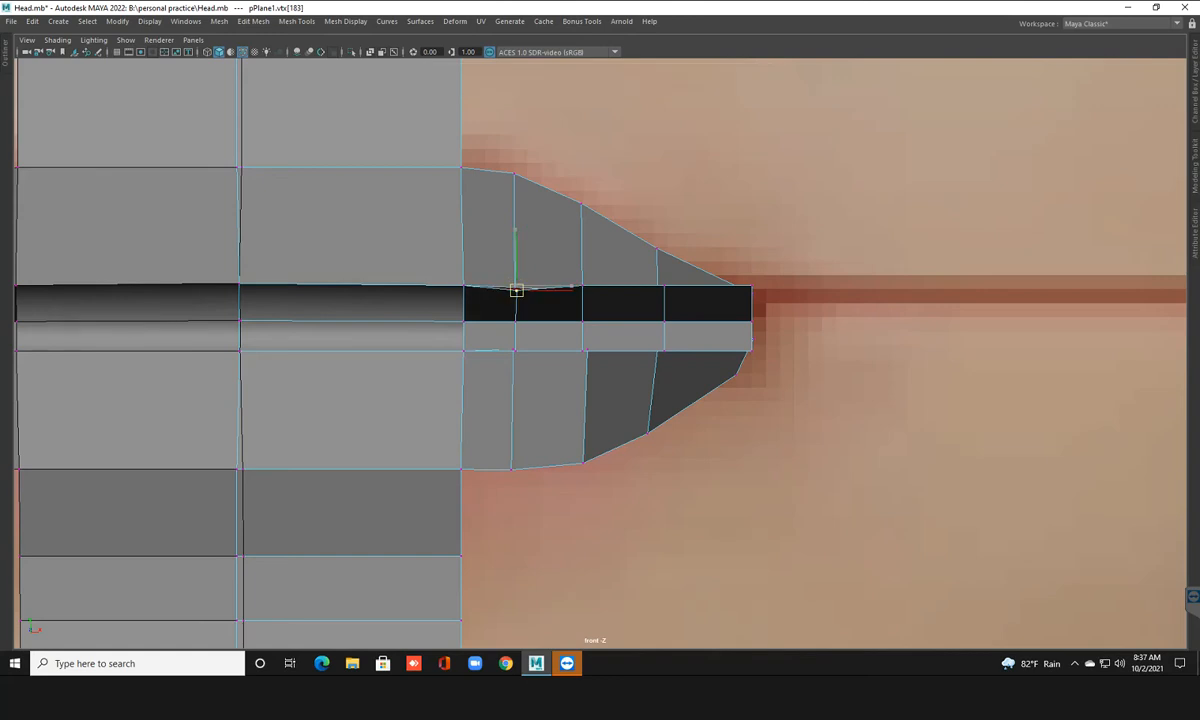
pyautogui.press('4')
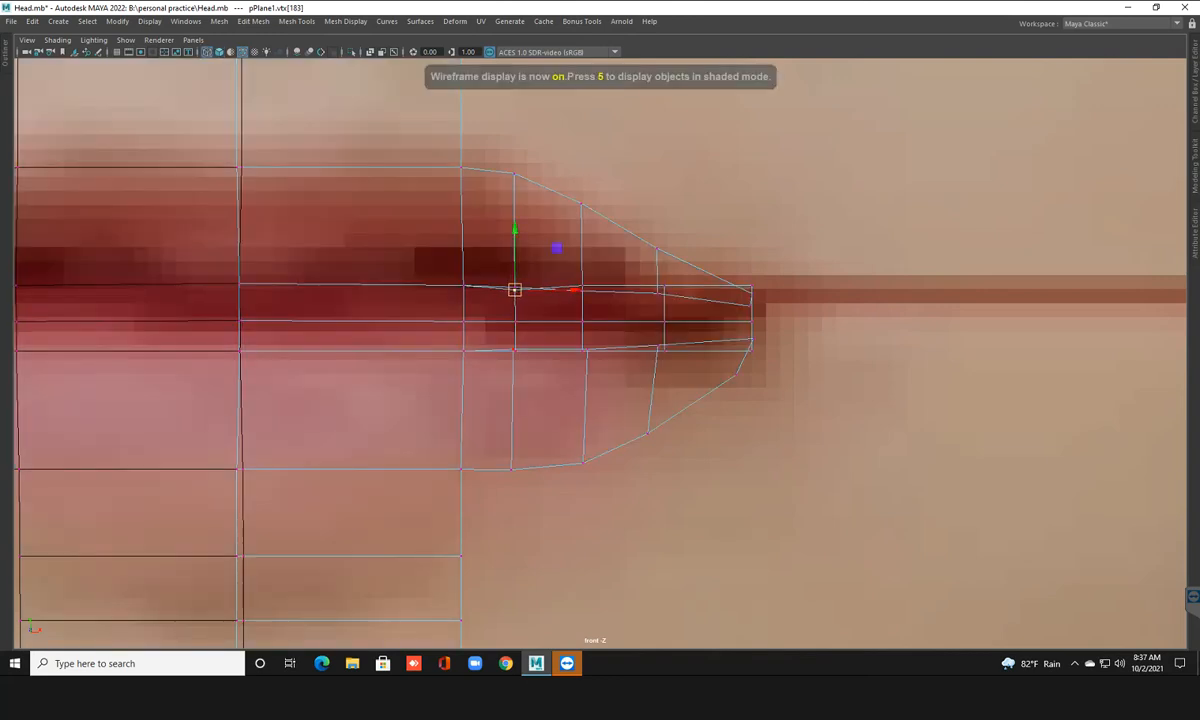
pyautogui.click(515, 350)
pyautogui.moveTo(515, 350); pyautogui.dragTo(512, 346)
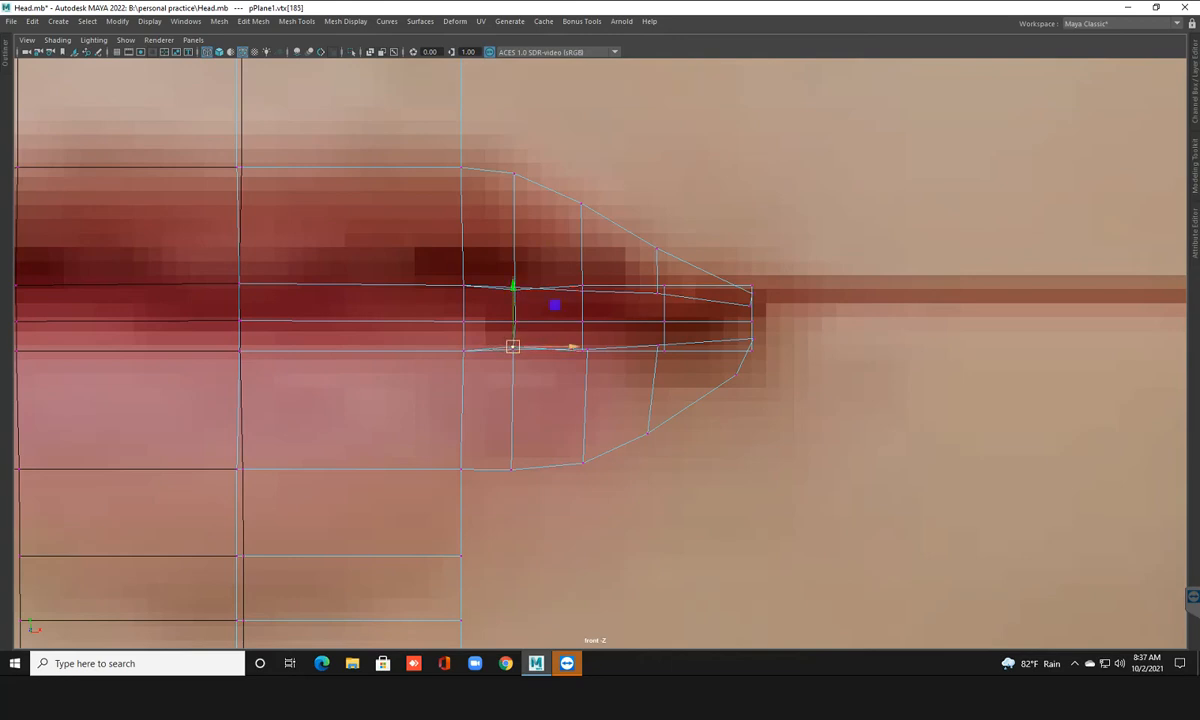
# Align the second extruded mouth column's bottom vertex with the adjoining lower-lip vertex in the front view
pyautogui.click(582, 349)
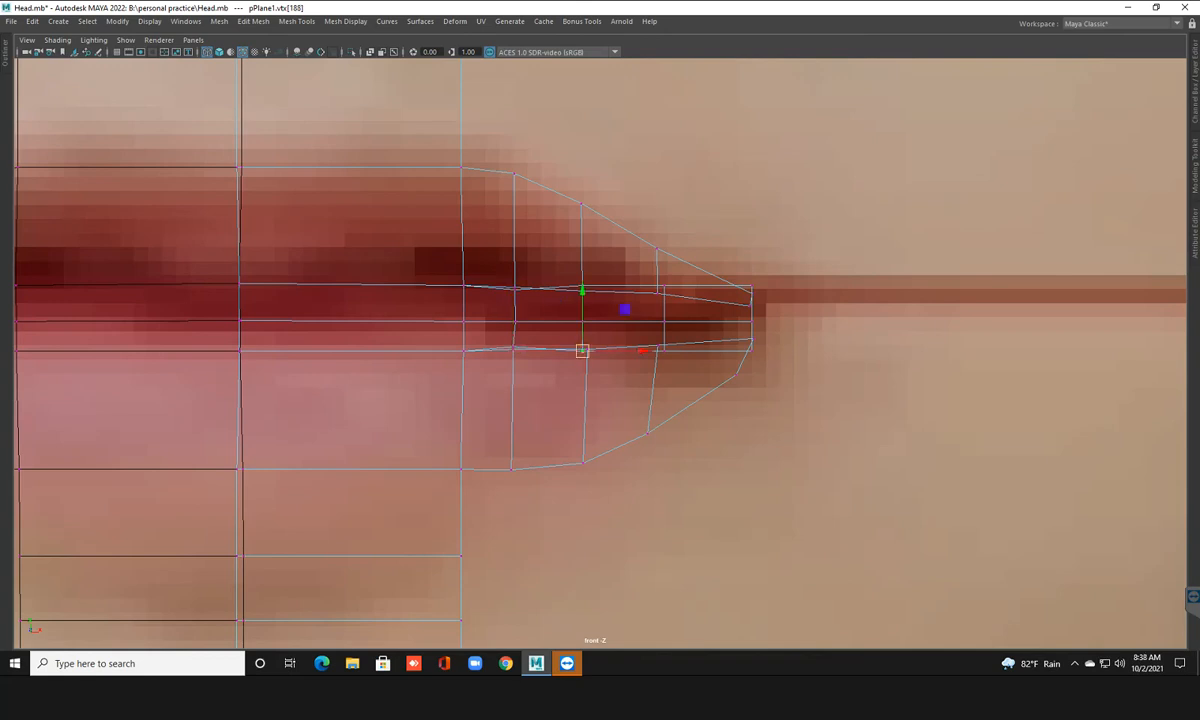
pyautogui.click(582, 321)
pyautogui.click(582, 350)
pyautogui.press('q')
pyautogui.click(587, 349)
pyautogui.press('w')
pyautogui.moveTo(587, 349); pyautogui.dragTo(586, 349)
pyautogui.click(582, 350)
pyautogui.moveTo(582, 350); pyautogui.dragTo(588, 347)
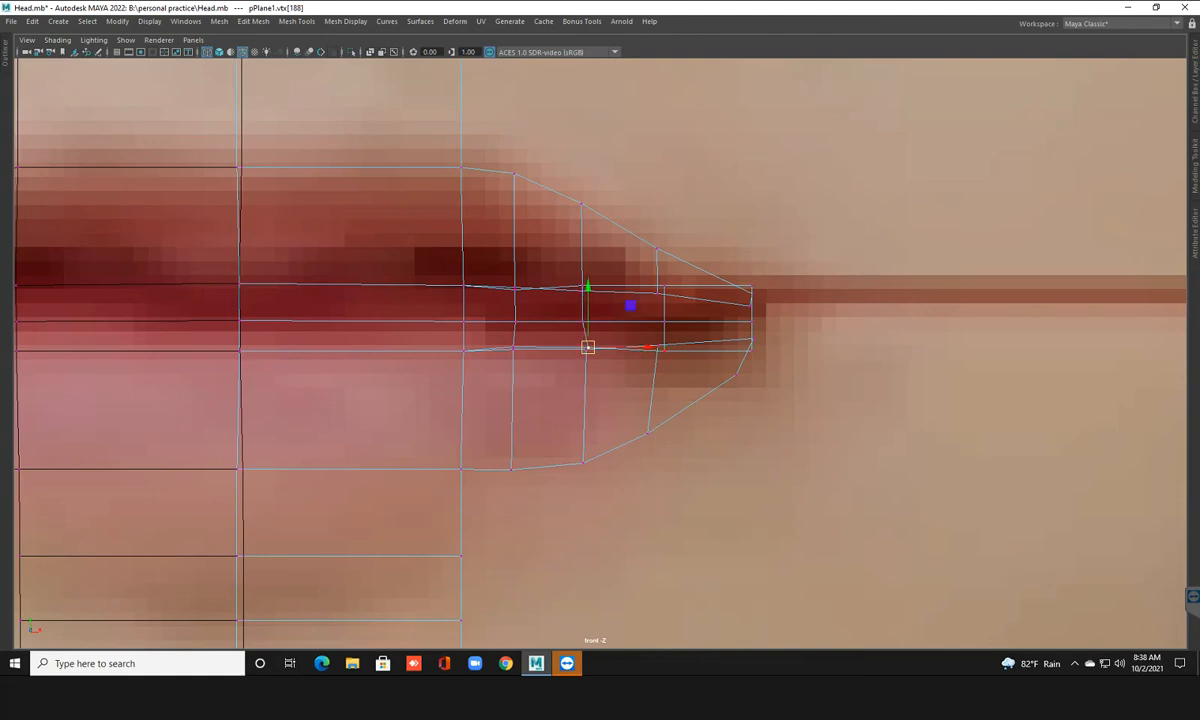
# Align the bottom vertices of the third and corner mouth columns with the adjoining lower-lip vertices in the front view
pyautogui.click(657, 346)
pyautogui.moveTo(657, 346); pyautogui.dragTo(661, 353)
pyautogui.click(664, 350)
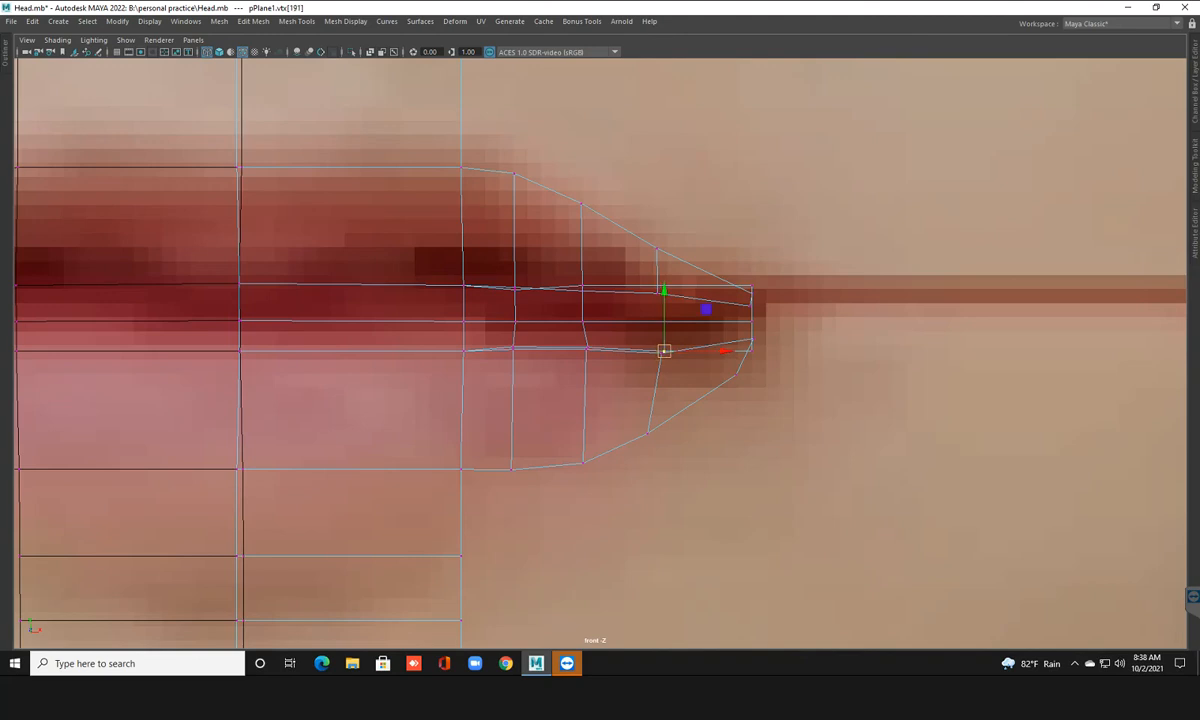
pyautogui.click(661, 353)
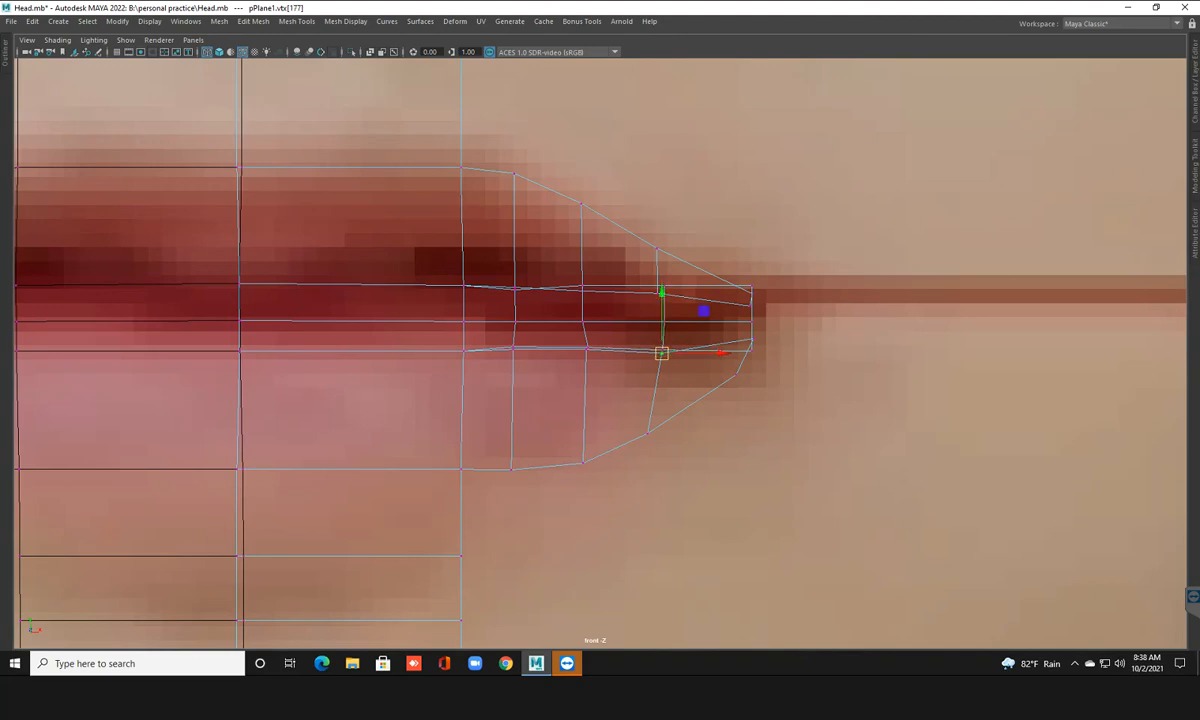
pyautogui.click(753, 339)
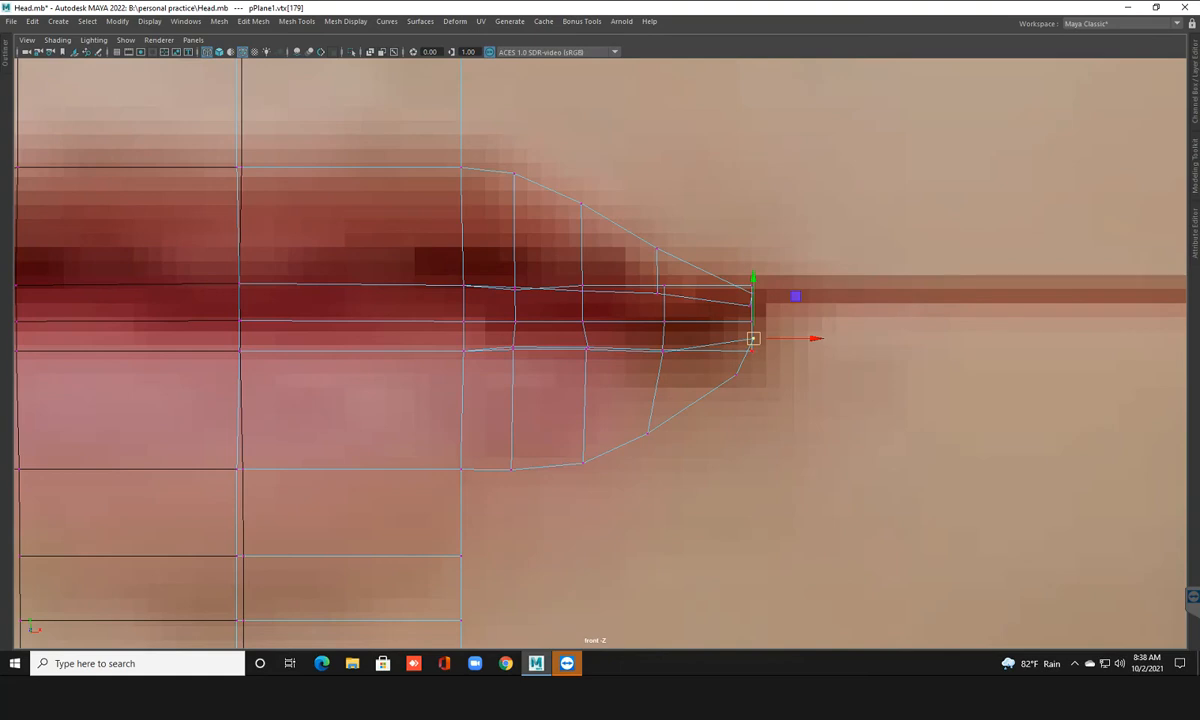
pyautogui.click(749, 336)
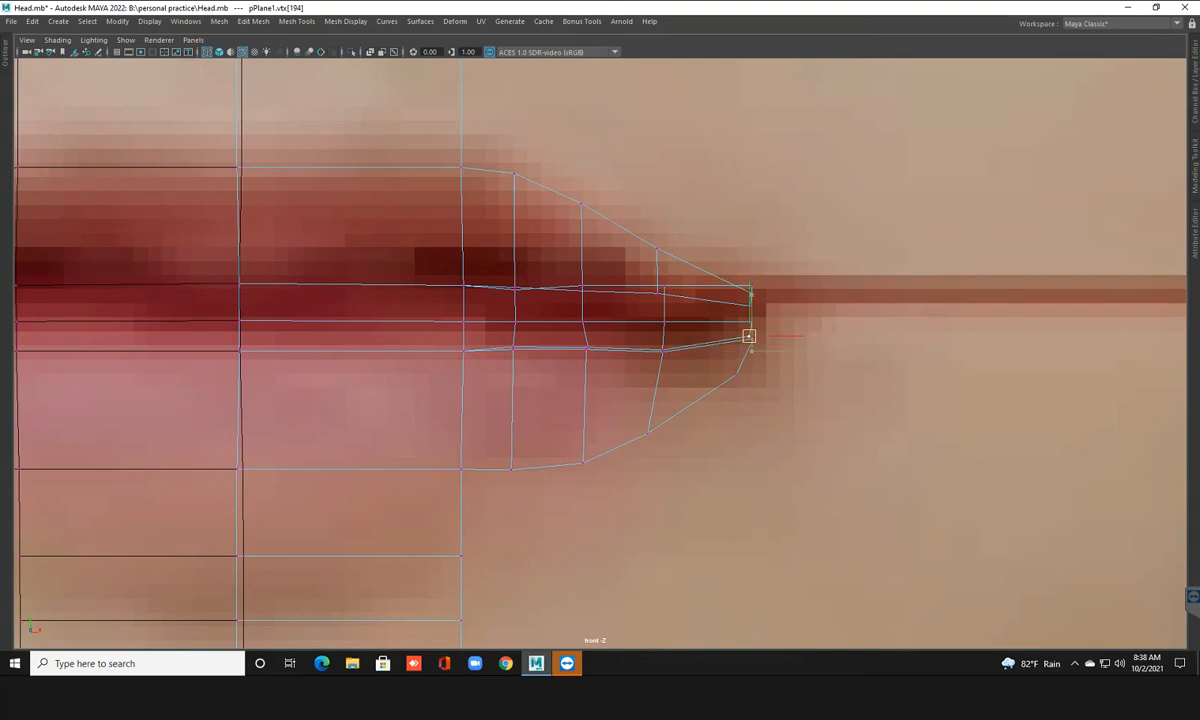
# Align the top vertices of the corner, third and second mouth columns with the upper-lip edge in the front view
pyautogui.click(750, 305)
pyautogui.moveTo(750, 305); pyautogui.dragTo(750, 327)
pyautogui.press('q')
pyautogui.hotkey('ctrl', 'z')
pyautogui.press('w')
pyautogui.moveTo(750, 287); pyautogui.dragTo(747, 311)
pyautogui.click(663, 288)
pyautogui.moveTo(663, 288); pyautogui.dragTo(658, 297)
pyautogui.click(582, 288)
pyautogui.moveTo(582, 288); pyautogui.dragTo(582, 297)
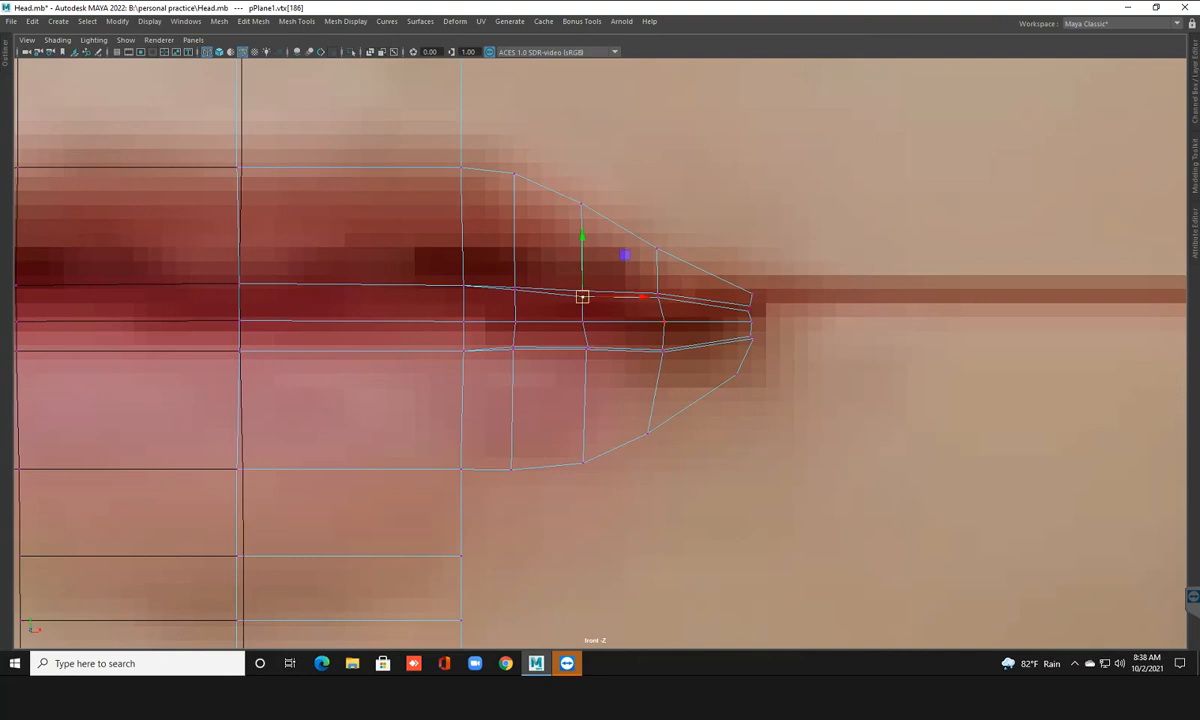
# Move the inner mouth strip's two end edges back to the mouth corner in the side view
pyautogui.click(747, 311)
pyautogui.press('F10')
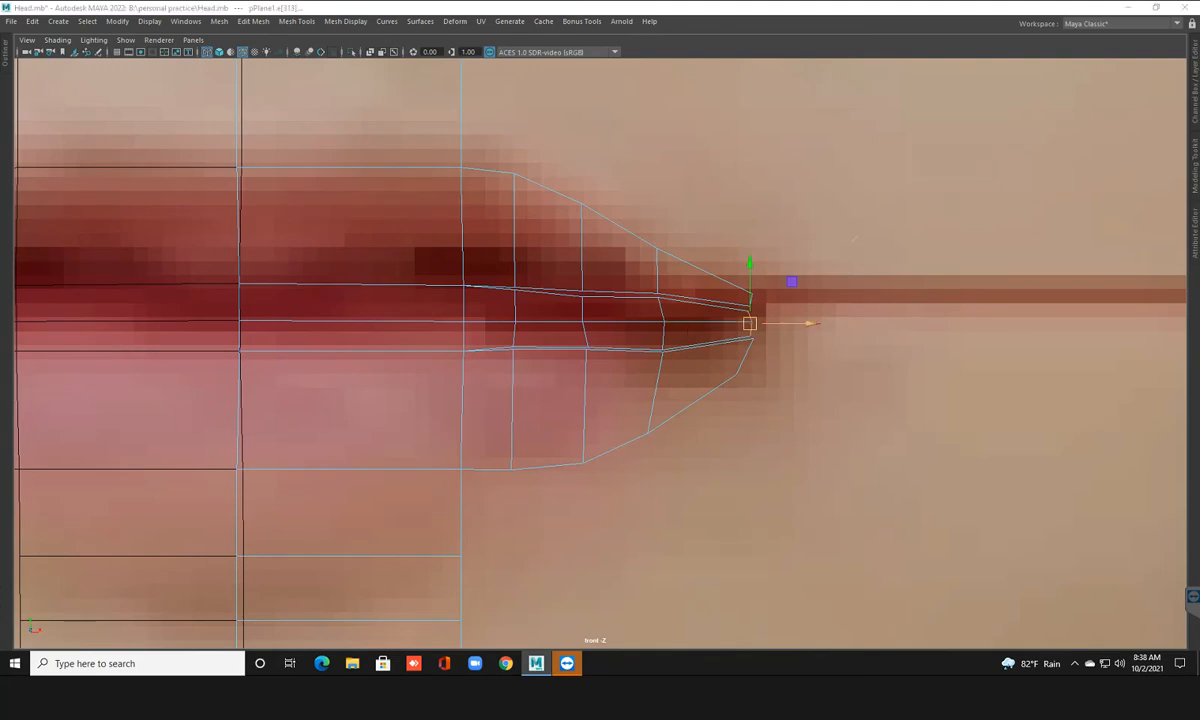
pyautogui.press('space')
pyautogui.scroll(3, 734, 514)
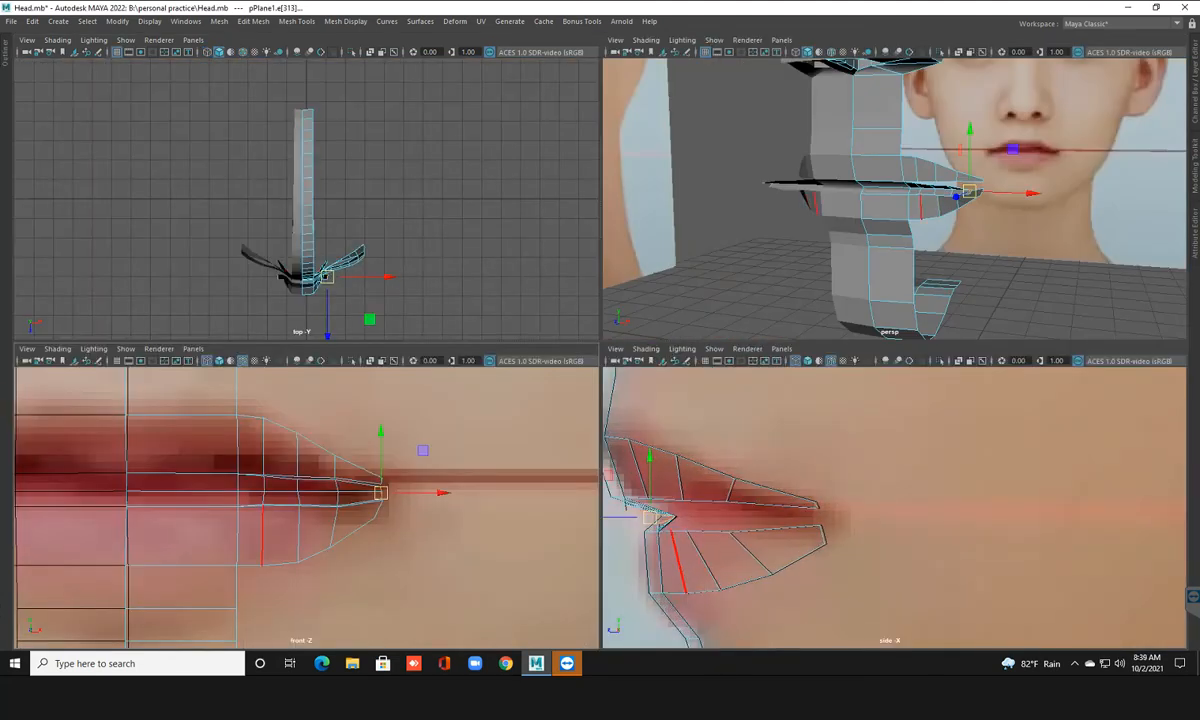
pyautogui.moveTo(649, 517); pyautogui.dragTo(809, 516)
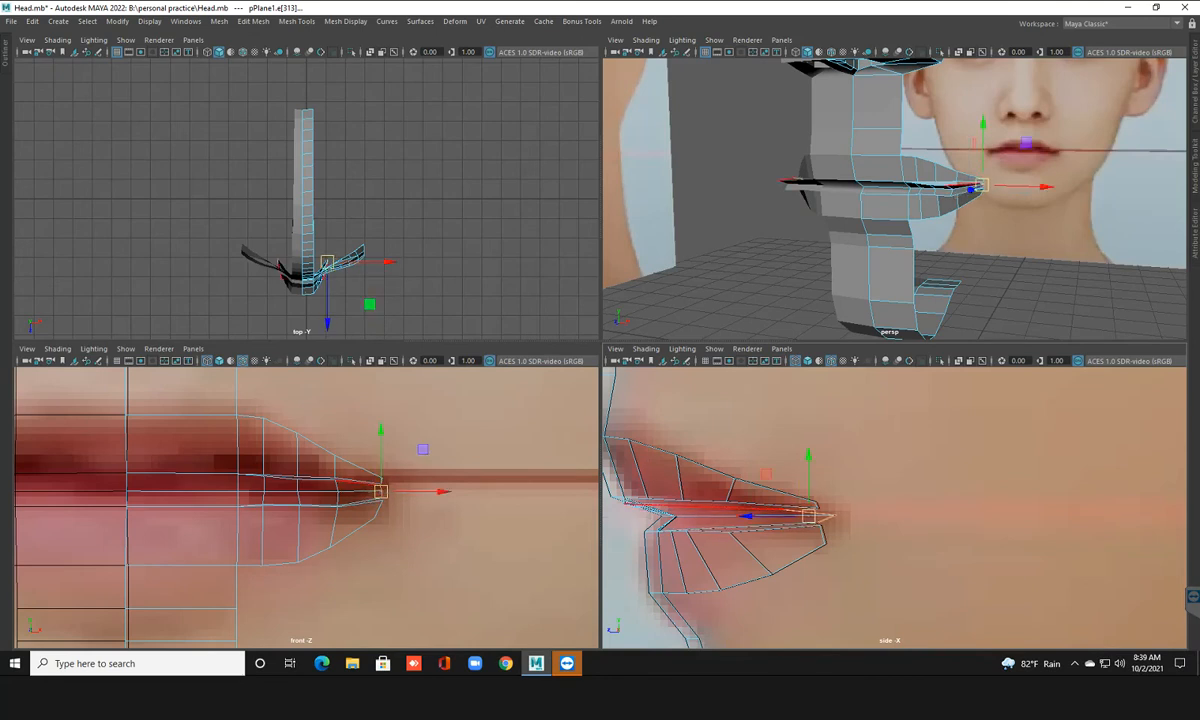
# Move the third mouth column's two edges back in the side view to follow the lip curve
pyautogui.click(738, 509)
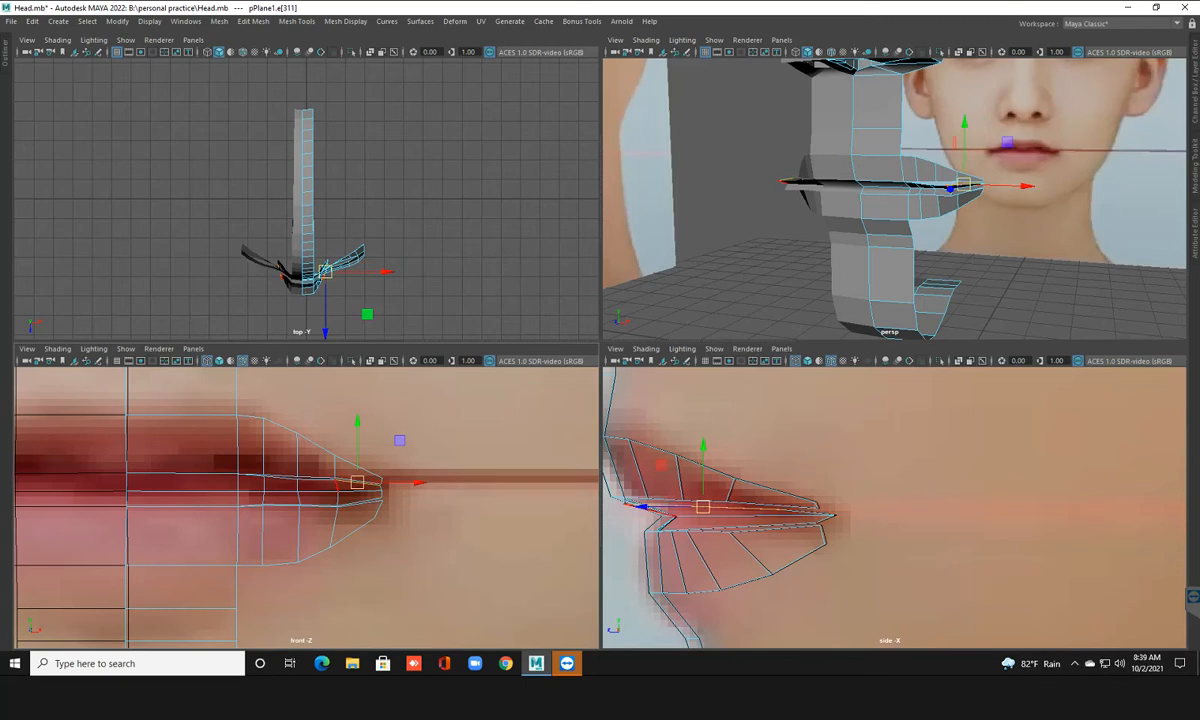
pyautogui.click(648, 510)
pyautogui.keyDown('shift'); pyautogui.click(667, 523); pyautogui.keyUp('shift')
pyautogui.moveTo(651, 514); pyautogui.dragTo(733, 516)
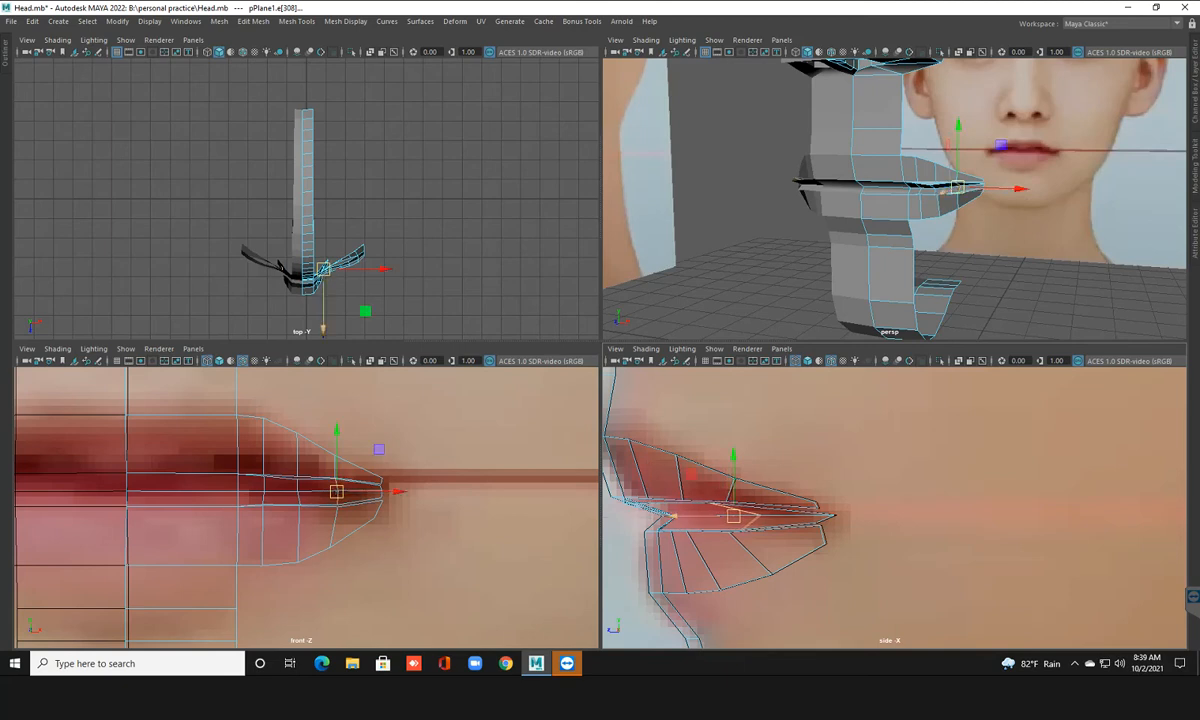
# Move the second and first mouth columns' edge pairs back in the side view, matching the curve of the lips
pyautogui.click(297, 485)
pyautogui.moveTo(297, 485); pyautogui.dragTo(298, 492)
pyautogui.moveTo(649, 516); pyautogui.dragTo(689, 515)
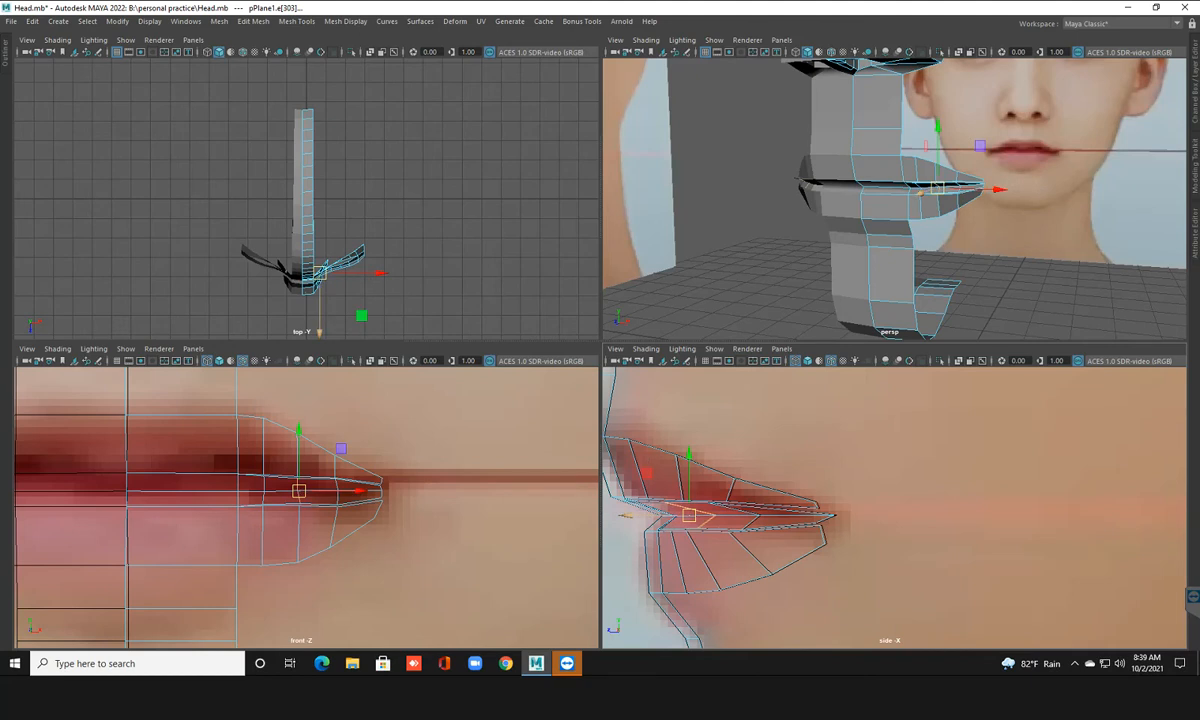
pyautogui.click(264, 484)
pyautogui.moveTo(264, 484); pyautogui.dragTo(263, 490)
pyautogui.moveTo(649, 515); pyautogui.dragTo(668, 515)
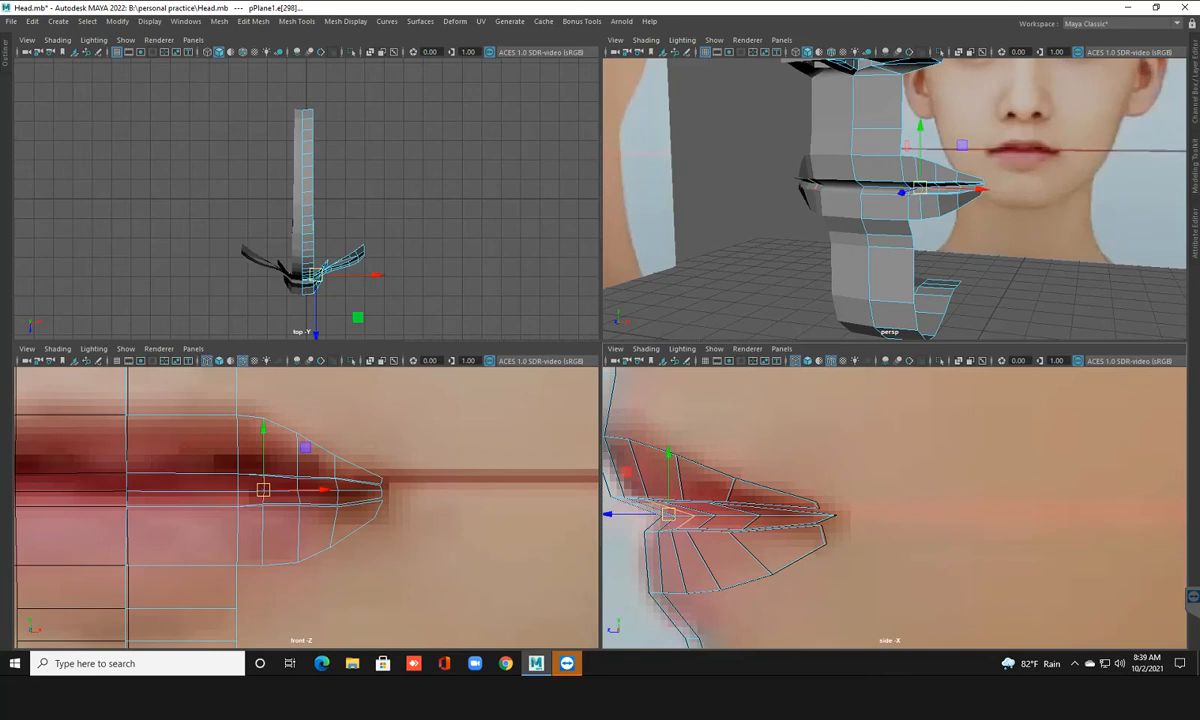
# Try moving the upper-lip seam vertices at the mouth strip's start and first column in the front view, undoing each move
pyautogui.press('space')
pyautogui.scroll(1, 921, 217)
pyautogui.keyDown('alt'); pyautogui.moveTo(921, 217); pyautogui.dragTo(832, 286); pyautogui.keyUp('alt')
pyautogui.press('space')
pyautogui.press('space')
pyautogui.scroll(2, 420, 320)
pyautogui.keyDown('alt'); pyautogui.moveTo(430, 296); pyautogui.dragTo(426, 318, button='middle'); pyautogui.keyUp('alt')
pyautogui.moveTo(426, 318); pyautogui.dragTo(364, 319, button='right')
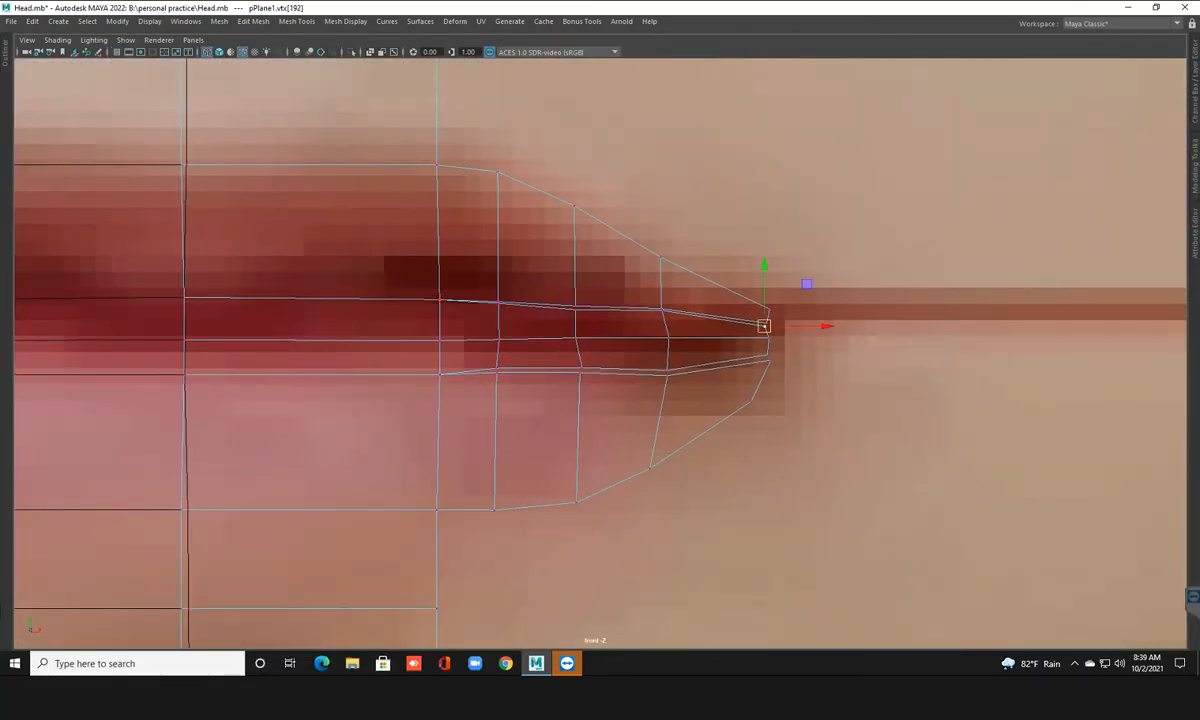
pyautogui.click(439, 299)
pyautogui.click(184, 297)
pyautogui.click(439, 299)
pyautogui.moveTo(439, 299); pyautogui.dragTo(431, 312)
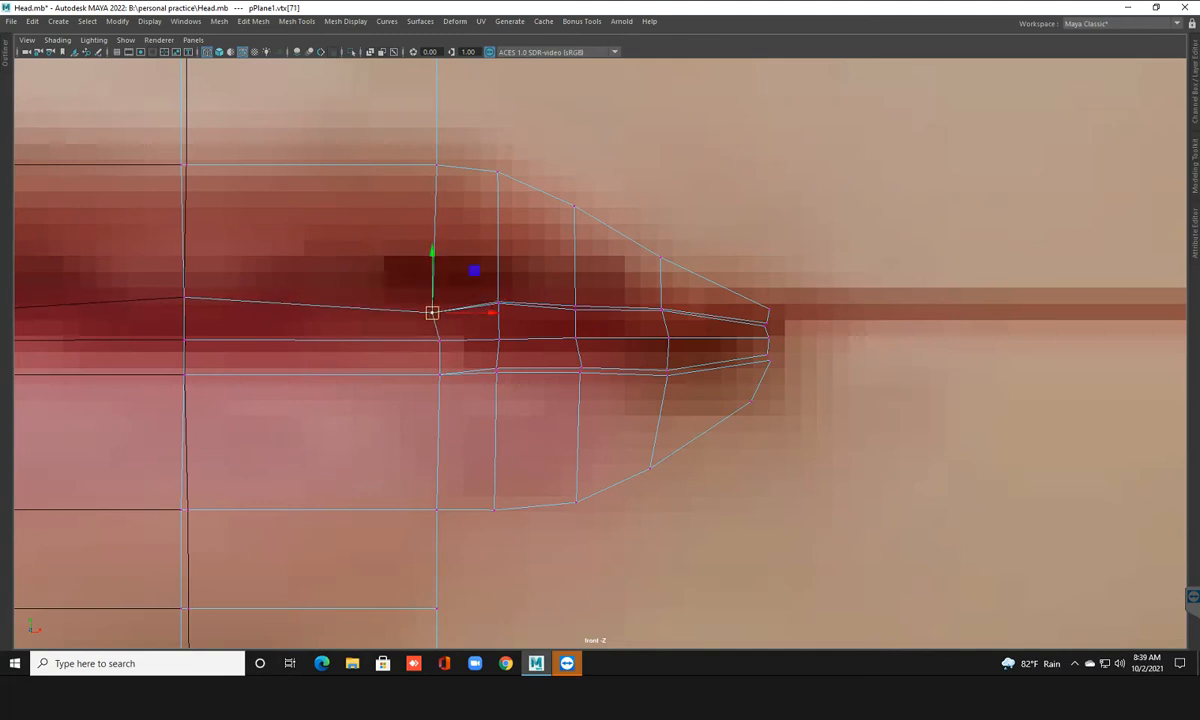
pyautogui.hotkey('ctrl', 'z')
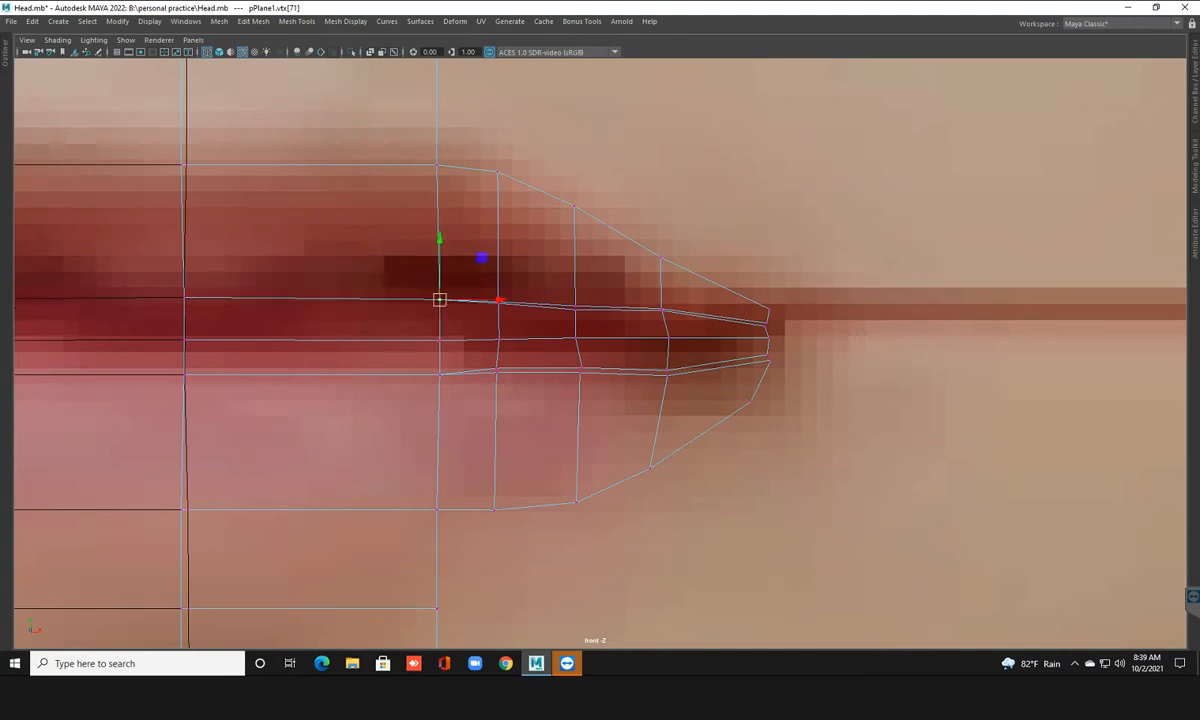
pyautogui.click(498, 301)
pyautogui.moveTo(498, 302); pyautogui.dragTo(498, 328)
pyautogui.hotkey('ctrl', 'z')
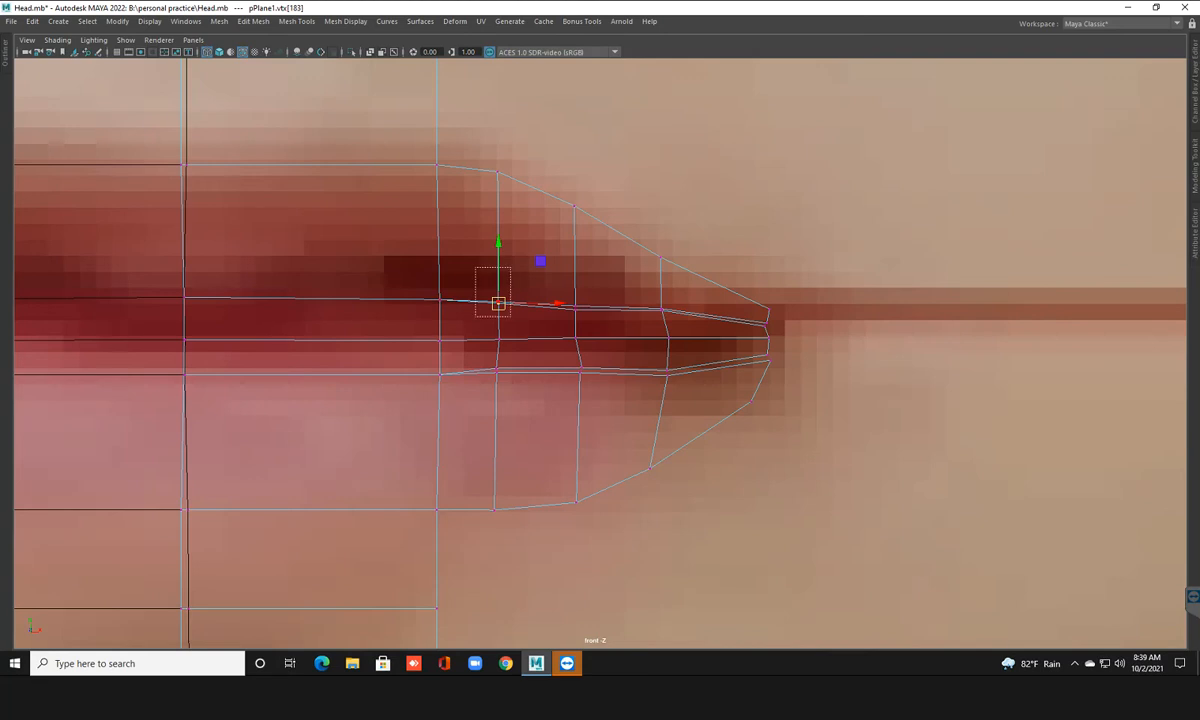
# Merge the overlapping upper and lower seam vertices of the first and second mouth columns with the lips at a 0.01 distance threshold
pyautogui.click(498, 300)
pyautogui.hotkey('ctrl', 'space')
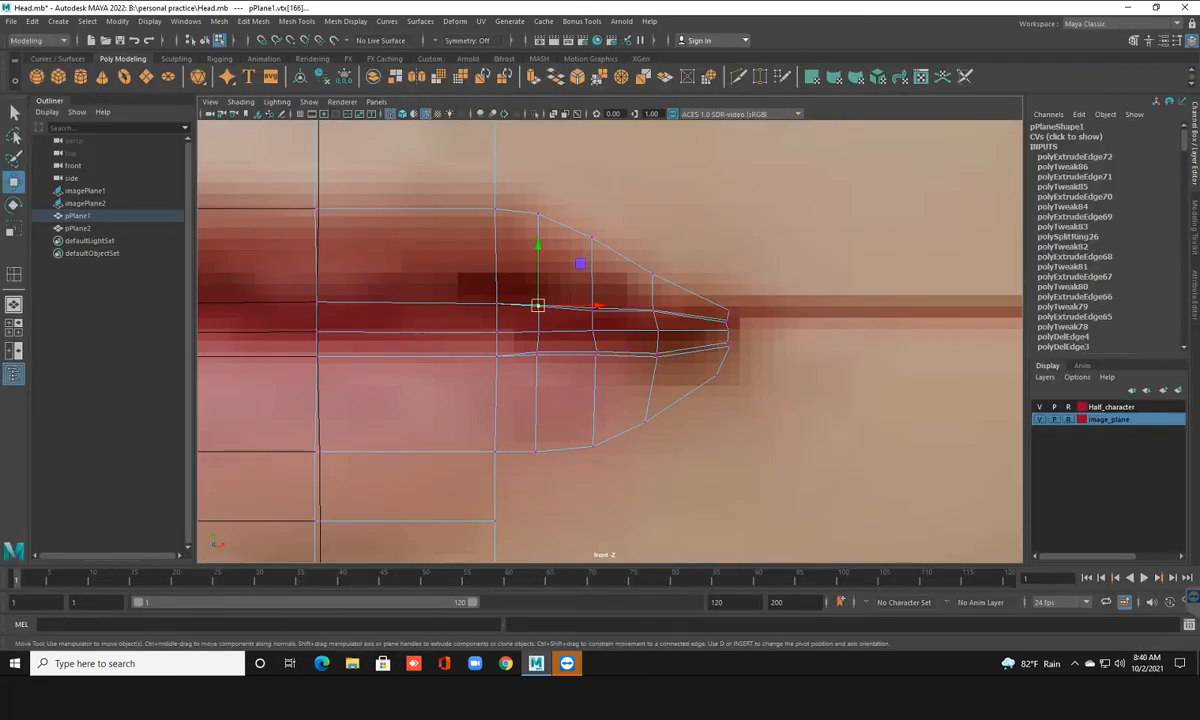
pyautogui.press('g')
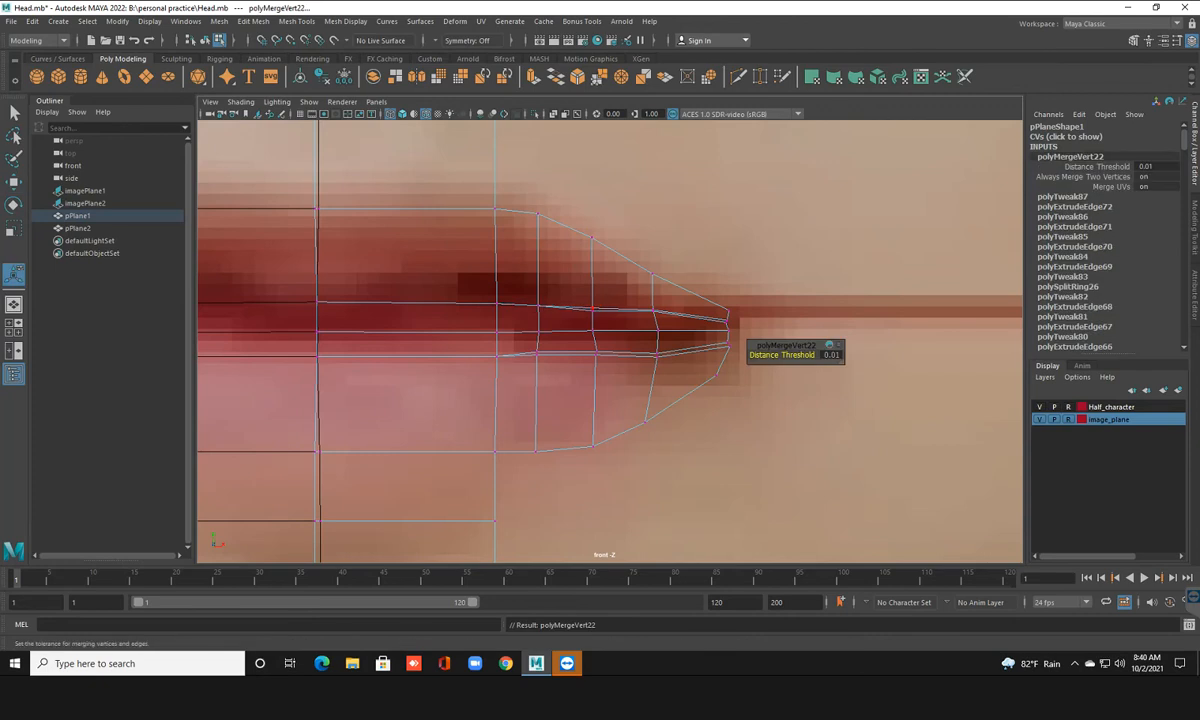
pyautogui.hotkey('ctrl', 'space')
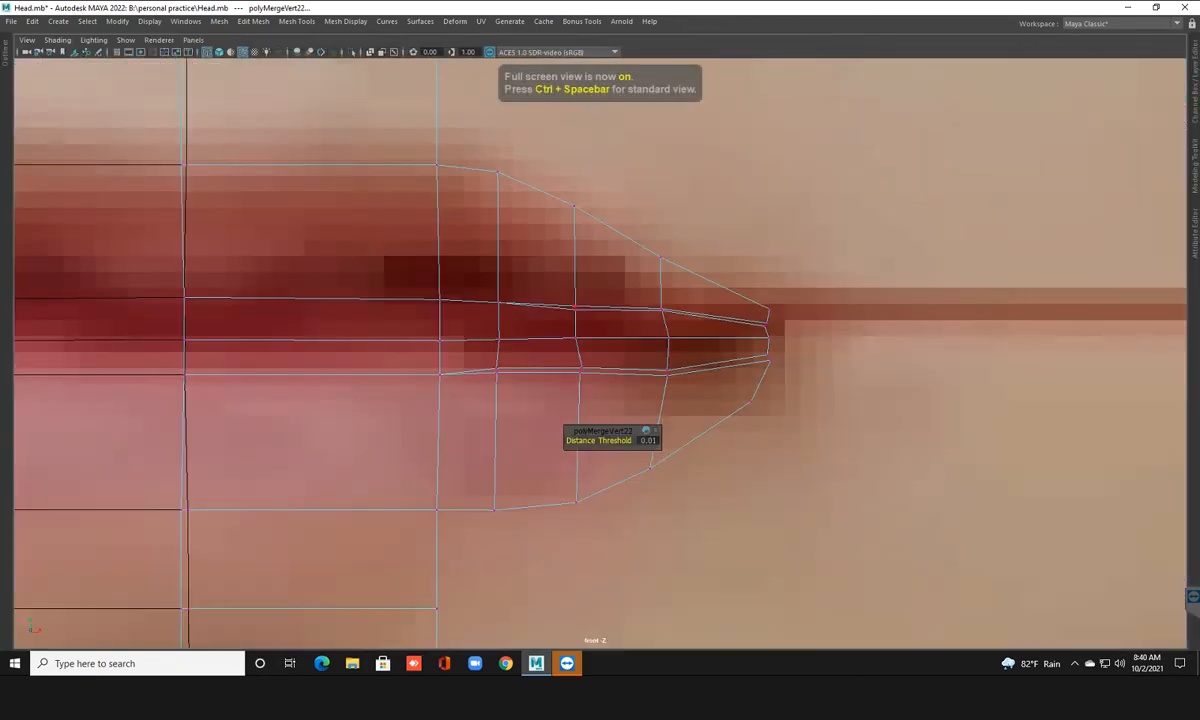
pyautogui.moveTo(484, 354); pyautogui.dragTo(523, 394)
pyautogui.keyDown('shift'); pyautogui.moveTo(515, 380); pyautogui.dragTo(580, 318, button='right'); pyautogui.keyUp('shift')
pyautogui.click(580, 371)
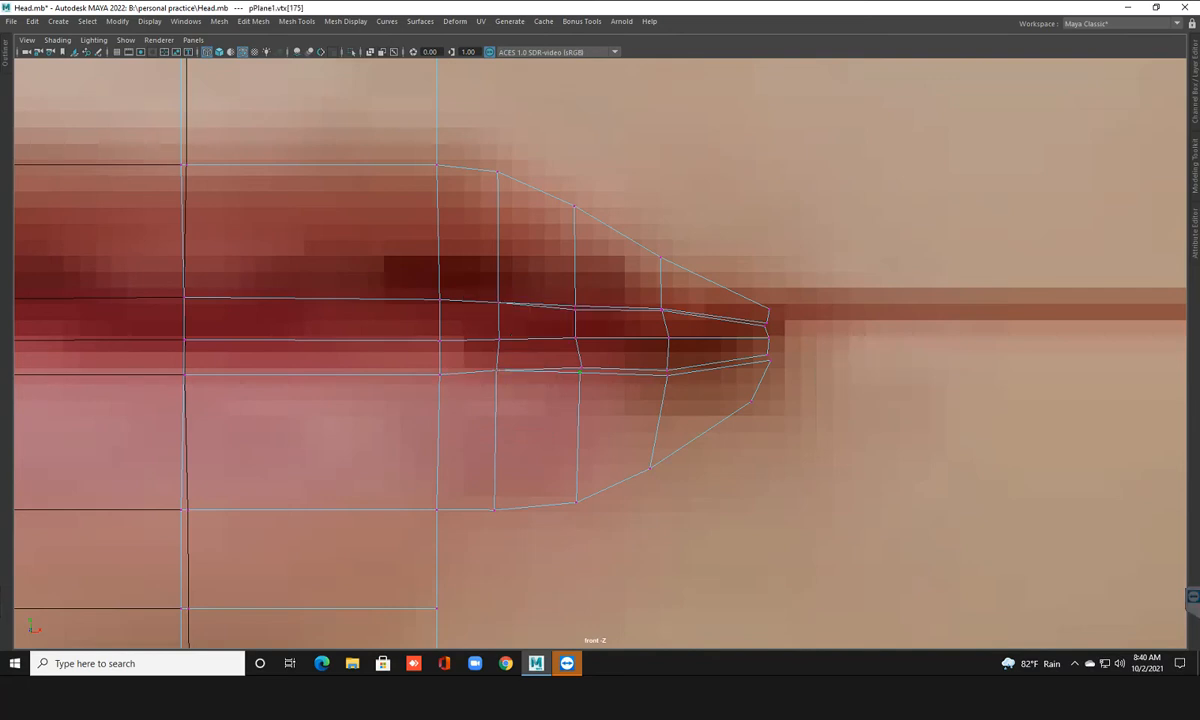
pyautogui.keyDown('shift'); pyautogui.moveTo(583, 380); pyautogui.dragTo(580, 258, button='right'); pyautogui.keyUp('shift')
pyautogui.click(575, 308)
# Merge the upper and lower seam vertices of the third column and the mouth corner with the adjoining lip vertices
pyautogui.click(662, 311)
pyautogui.keyDown('shift'); pyautogui.moveTo(677, 313); pyautogui.dragTo(740, 296, button='right'); pyautogui.keyUp('shift')
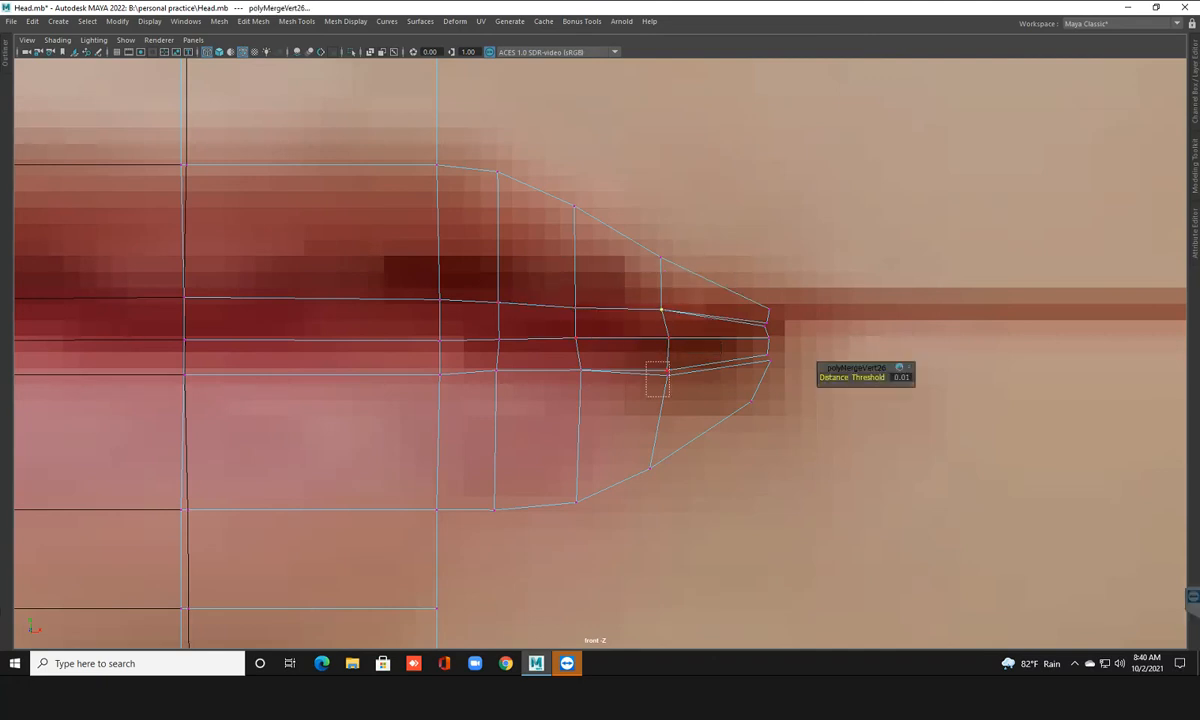
pyautogui.click(667, 372)
pyautogui.keyDown('shift'); pyautogui.moveTo(666, 372); pyautogui.dragTo(738, 324, button='right'); pyautogui.keyUp('shift')
pyautogui.click(767, 358)
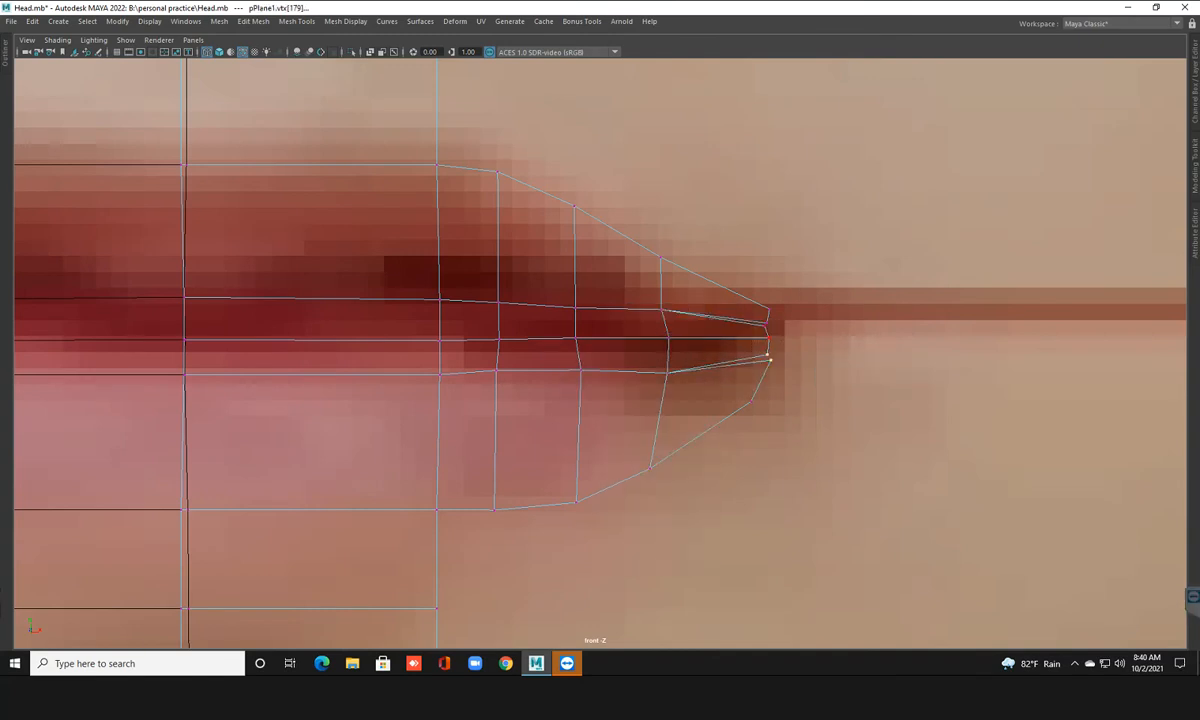
pyautogui.keyDown('shift'); pyautogui.moveTo(766, 345); pyautogui.dragTo(792, 294, button='right'); pyautogui.keyUp('shift')
pyautogui.click(766, 324)
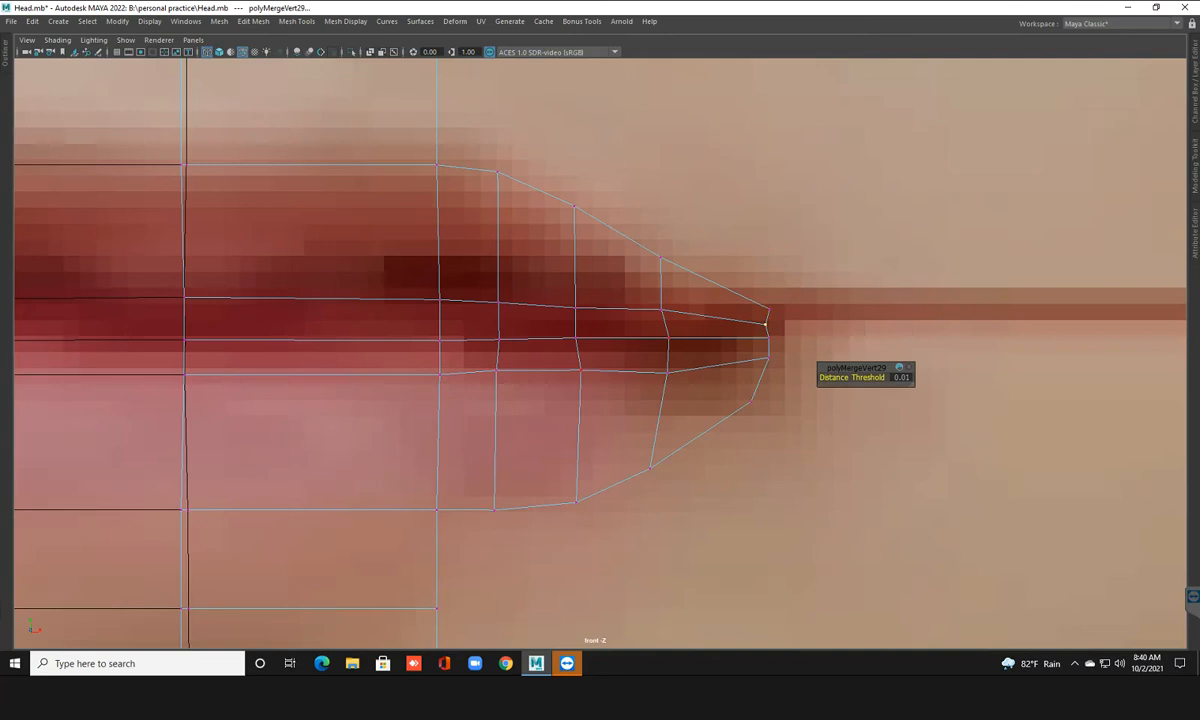
# Even out the lower-lip seam by raising its third-column vertex slightly and lowering its first-column vertex in the front view
pyautogui.click(581, 370)
pyautogui.press('w')
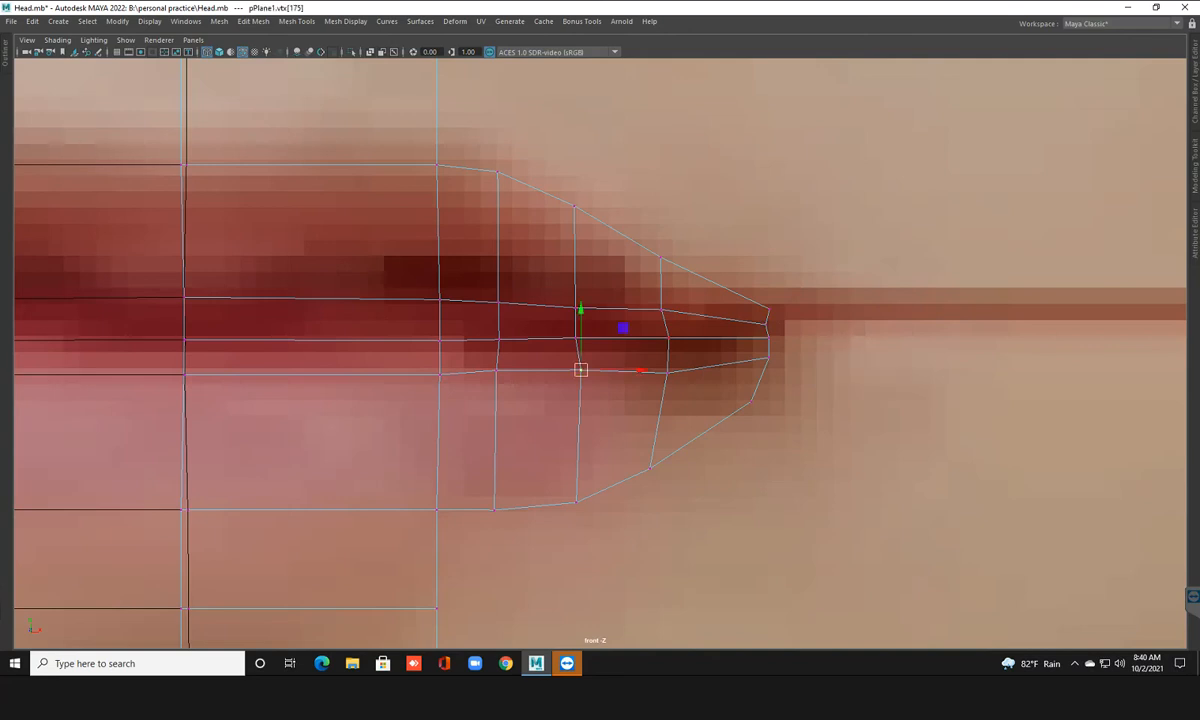
pyautogui.click(581, 370)
pyautogui.click(667, 373)
pyautogui.moveTo(667, 373); pyautogui.dragTo(666, 370)
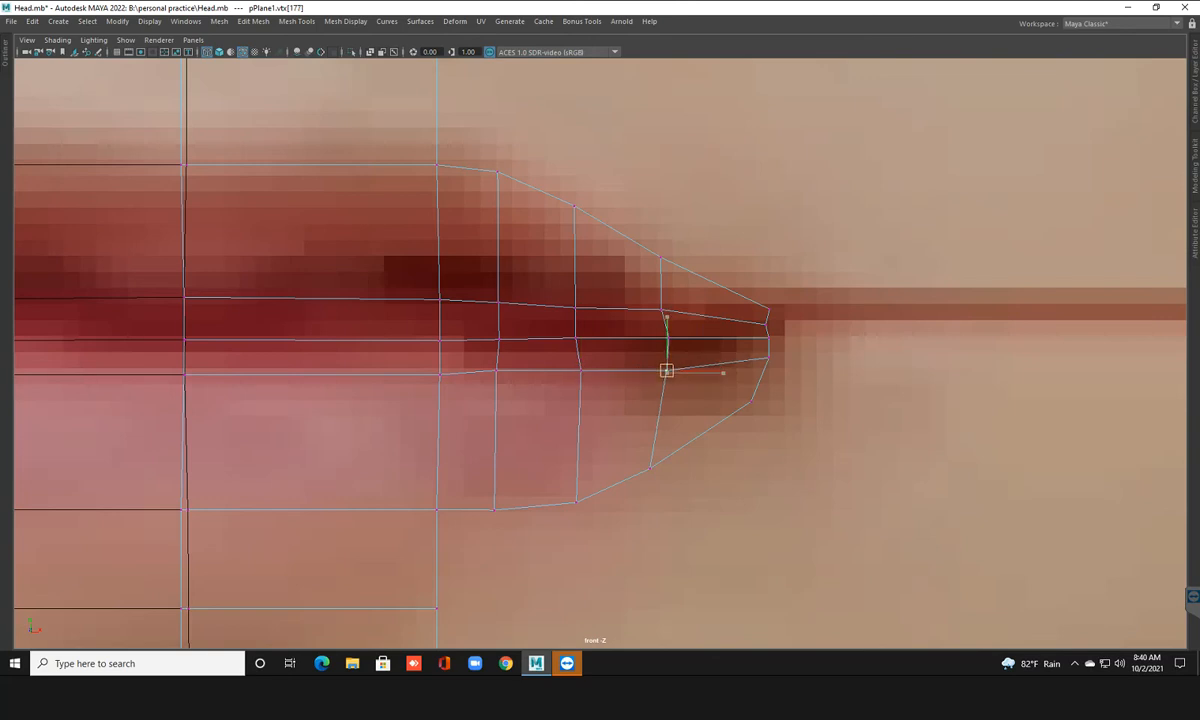
pyautogui.click(497, 371)
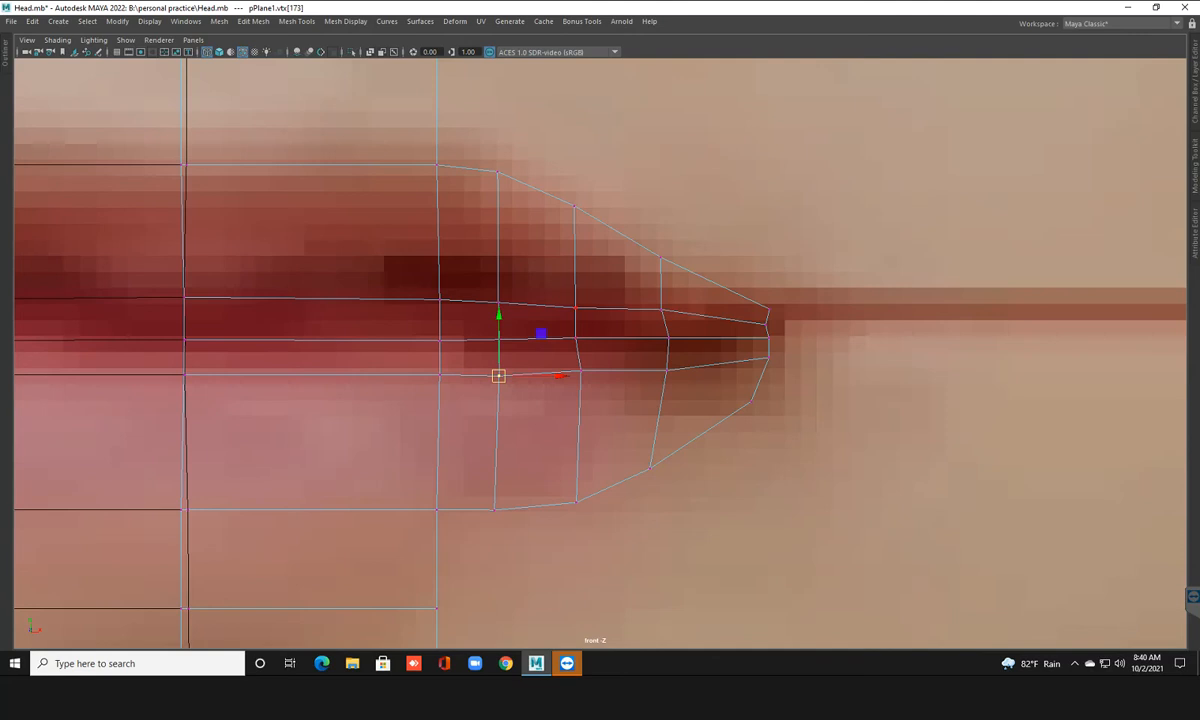
# Preview the head mesh smoothed in the perspective view and inspect the joined lips from several angles
pyautogui.press('space')
pyautogui.press('space')
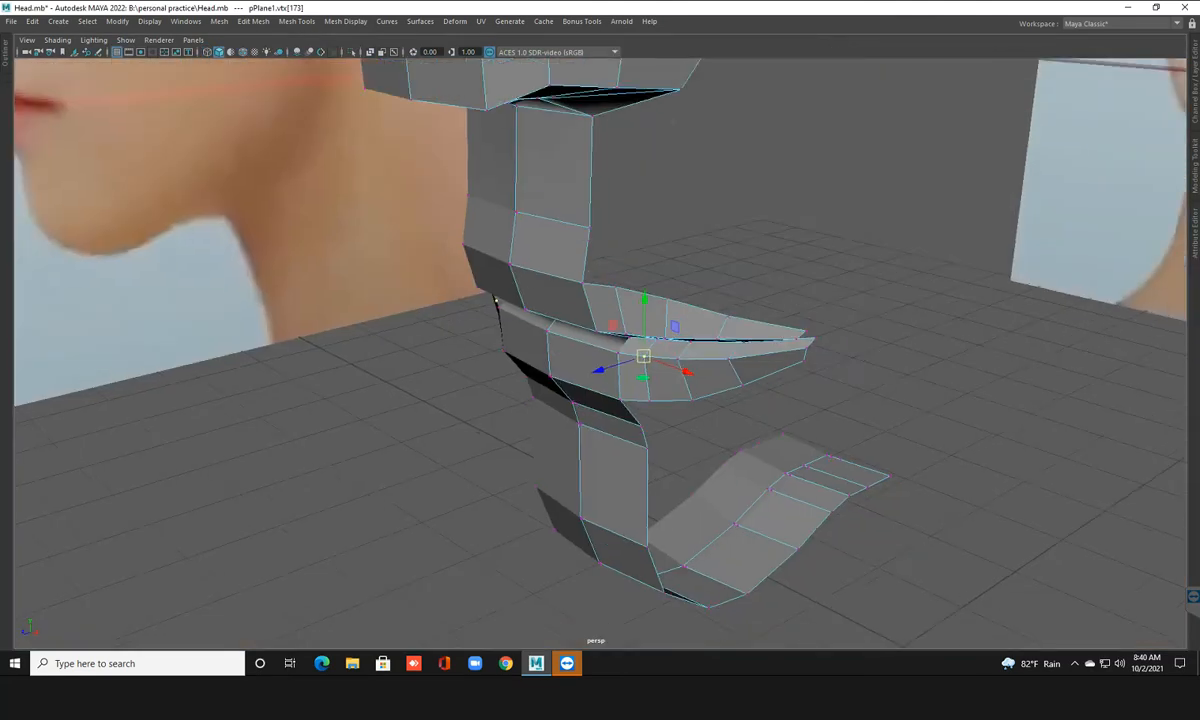
pyautogui.press('F8')
pyautogui.press('3')
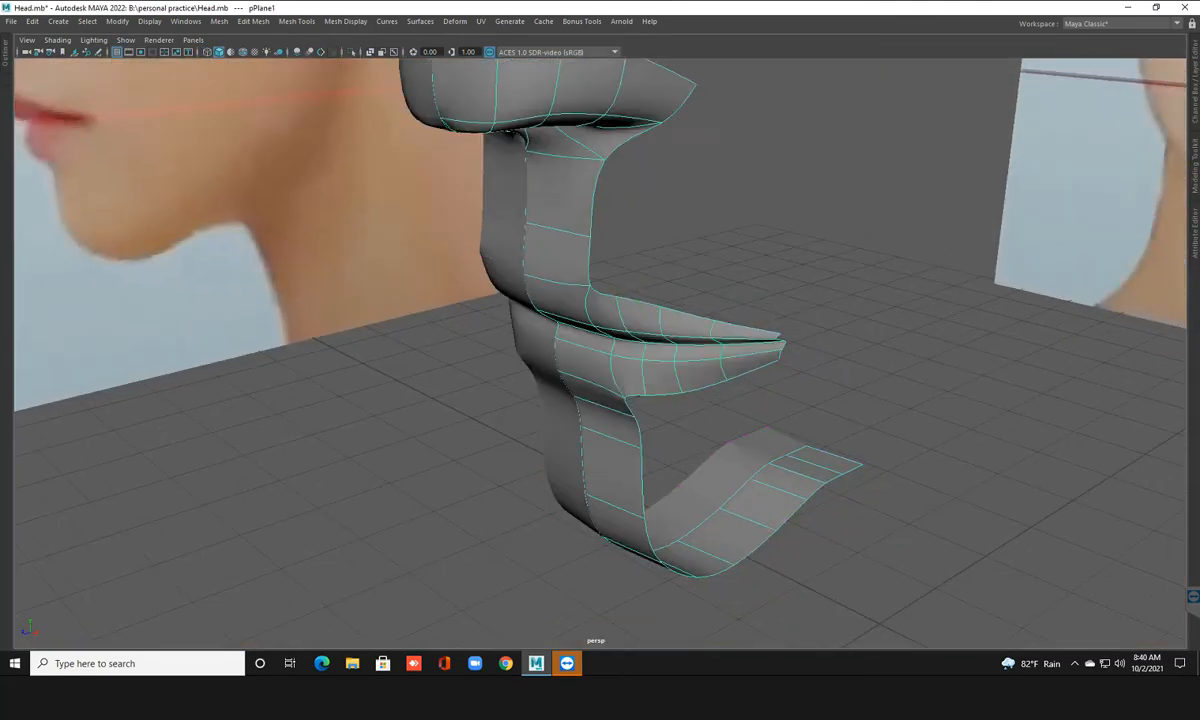
pyautogui.scroll(-2, 600, 352)
pyautogui.keyDown('alt'); pyautogui.moveTo(560, 400); pyautogui.dragTo(405, 370); pyautogui.keyUp('alt')
pyautogui.scroll(-3, 600, 352)
pyautogui.scroll(5, 600, 352)
pyautogui.press('space')
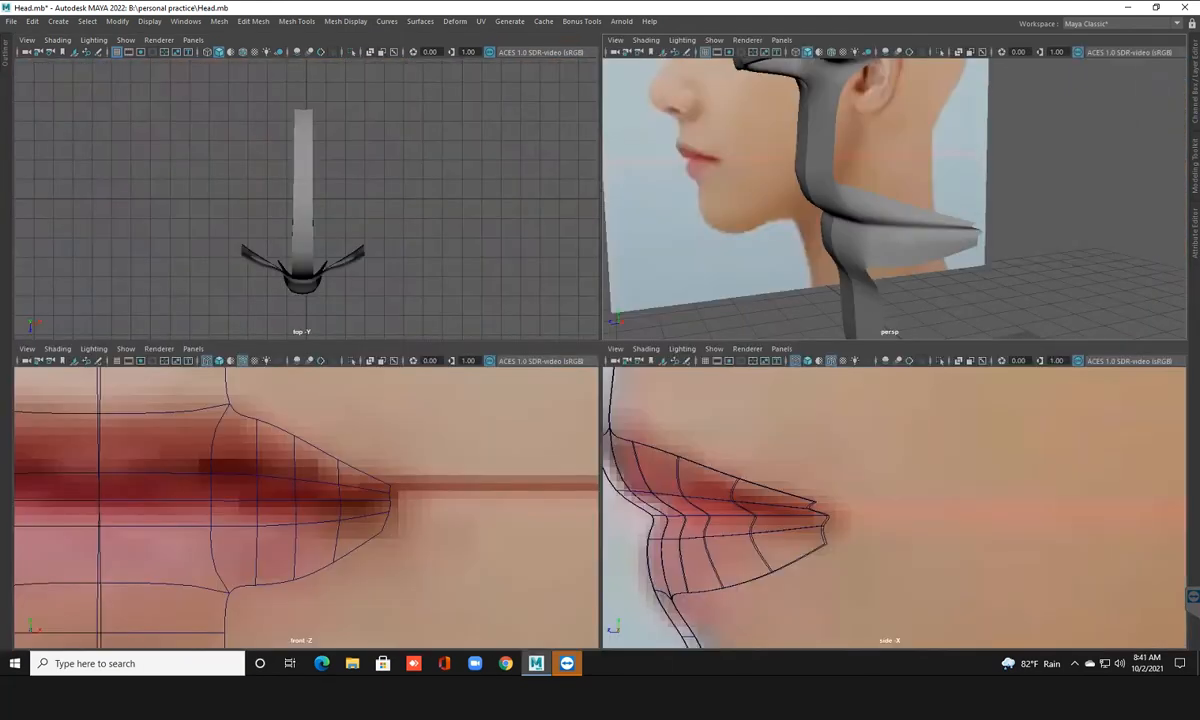
# Adjust the mouth-corner vertices in the side view so the lip strip's end edge runs in an even line
pyautogui.press('space')
pyautogui.click(415, 371)
pyautogui.press('F9')
pyautogui.moveTo(446, 325); pyautogui.dragTo(427, 373)
pyautogui.click(404, 355)
pyautogui.click(454, 371)
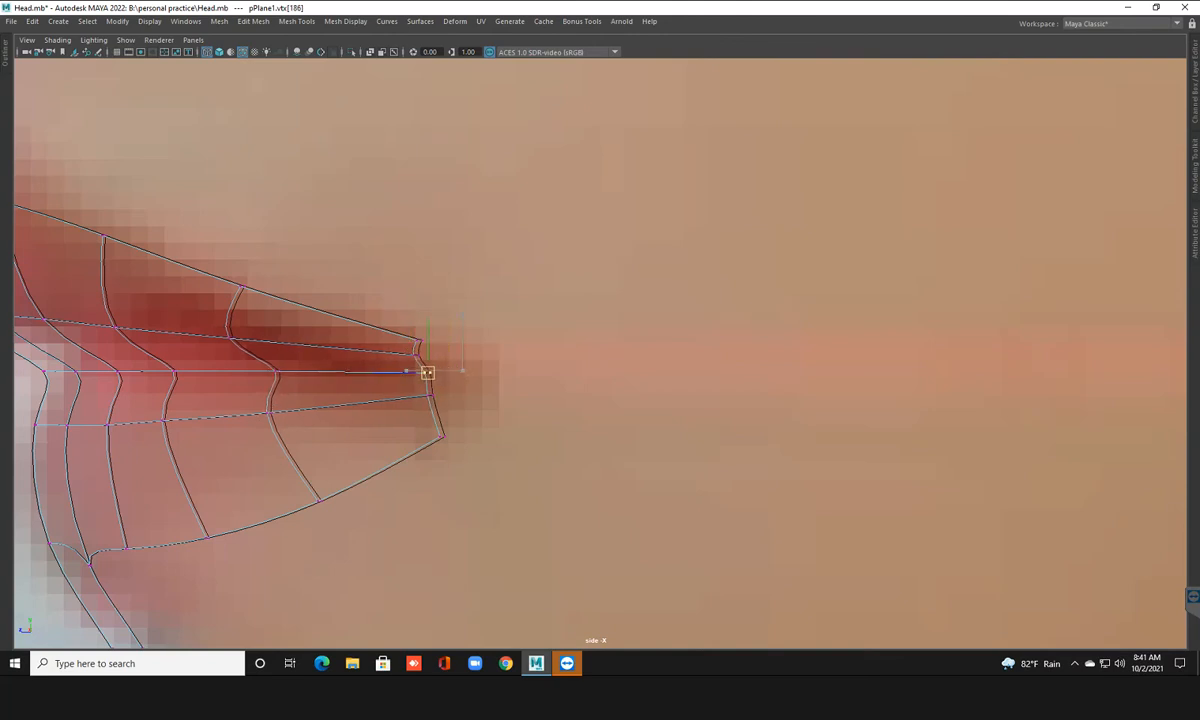
pyautogui.click(440, 436)
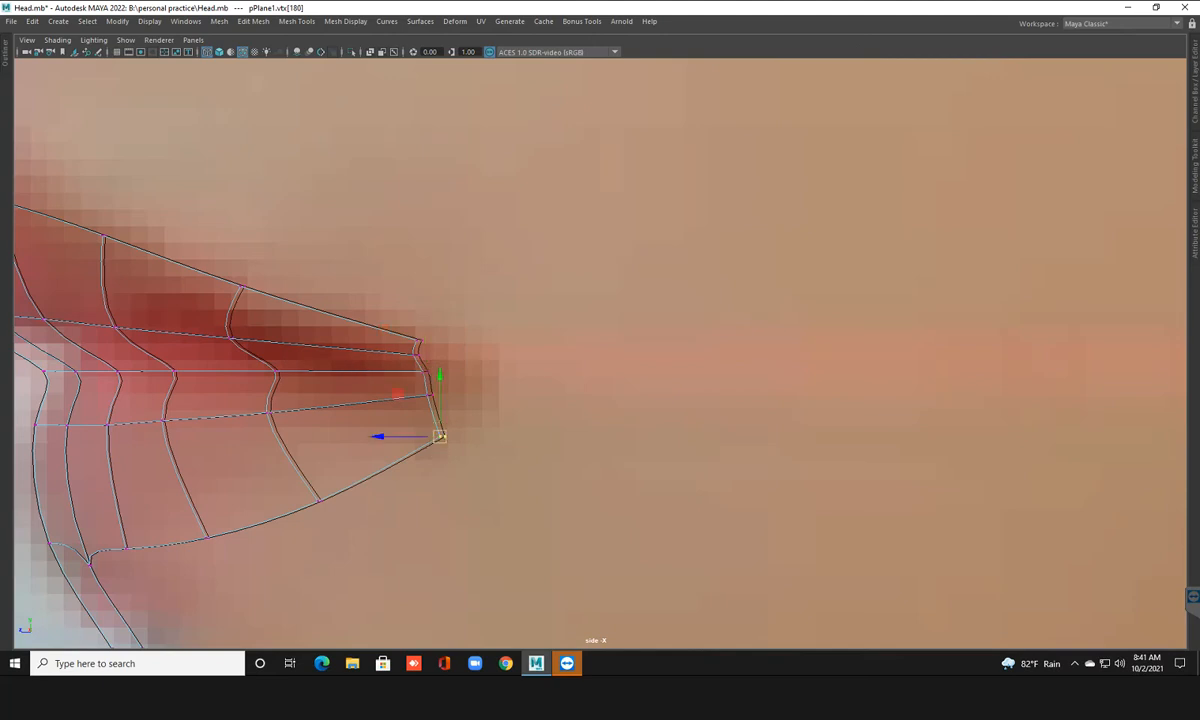
pyautogui.moveTo(439, 436); pyautogui.dragTo(439, 433)
pyautogui.click(413, 354)
pyautogui.moveTo(413, 355); pyautogui.dragTo(418, 354)
pyautogui.click(423, 371)
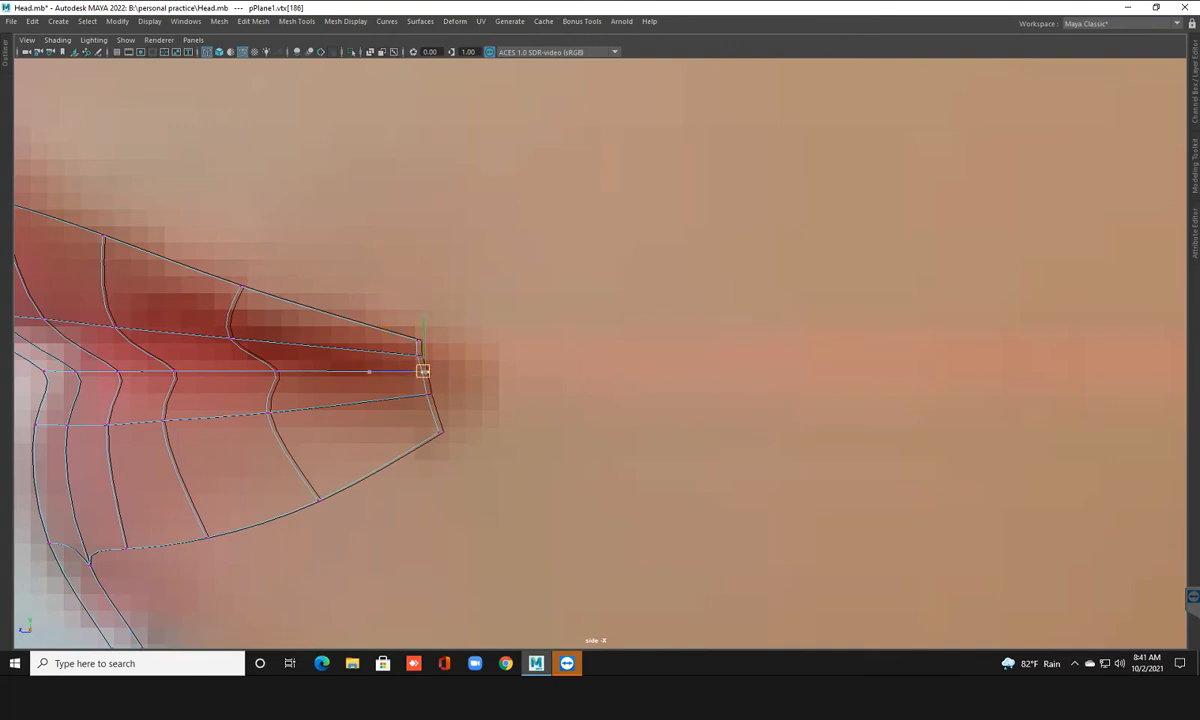
# Save the scene and return the head mesh to its unsmoothed display
pyautogui.hotkey('ctrl', 's')
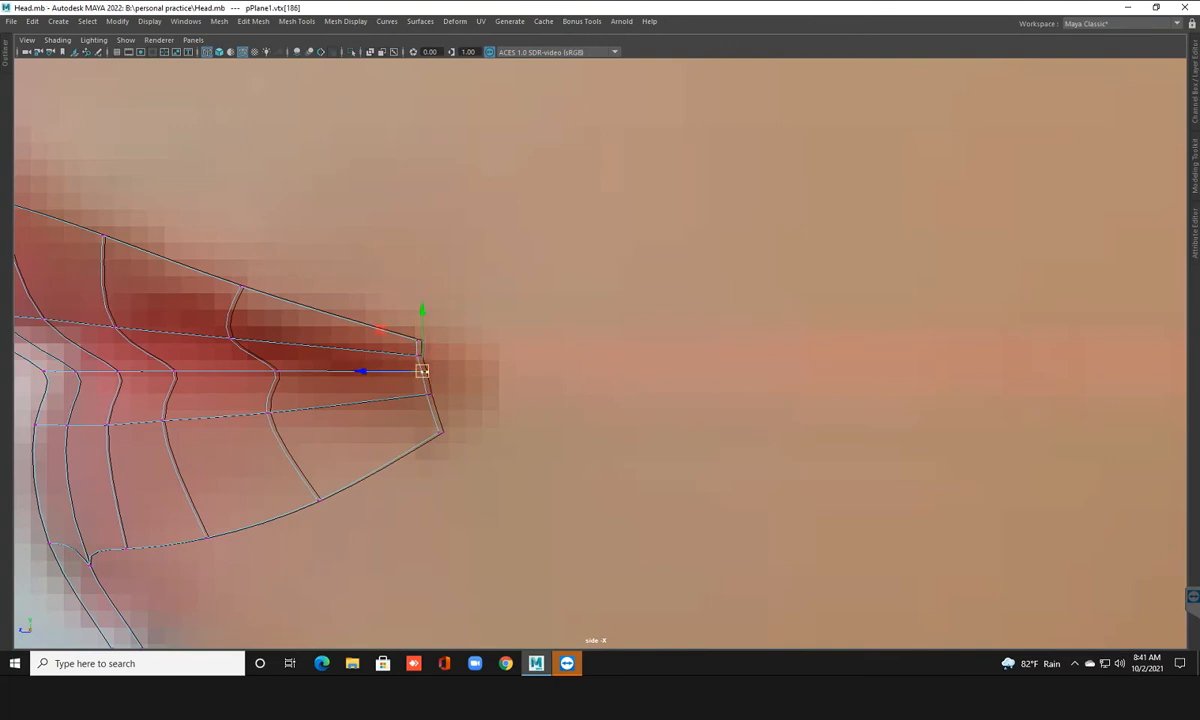
pyautogui.press('1')
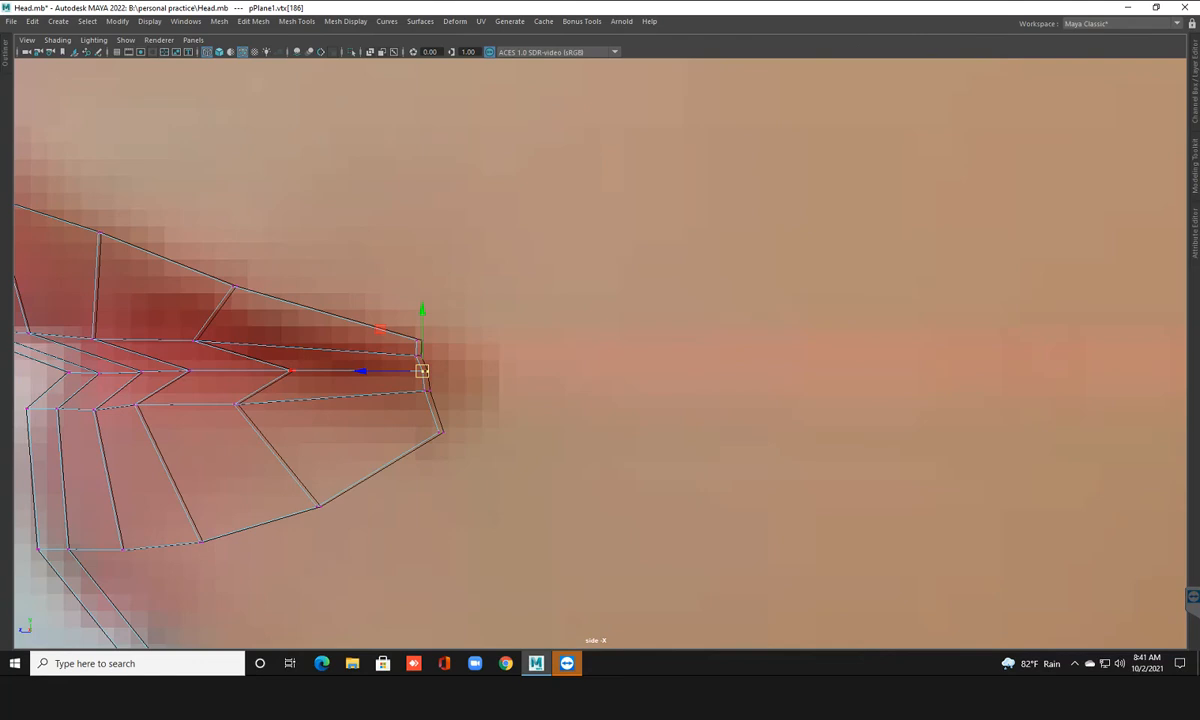
pyautogui.press('f')
pyautogui.press('space')
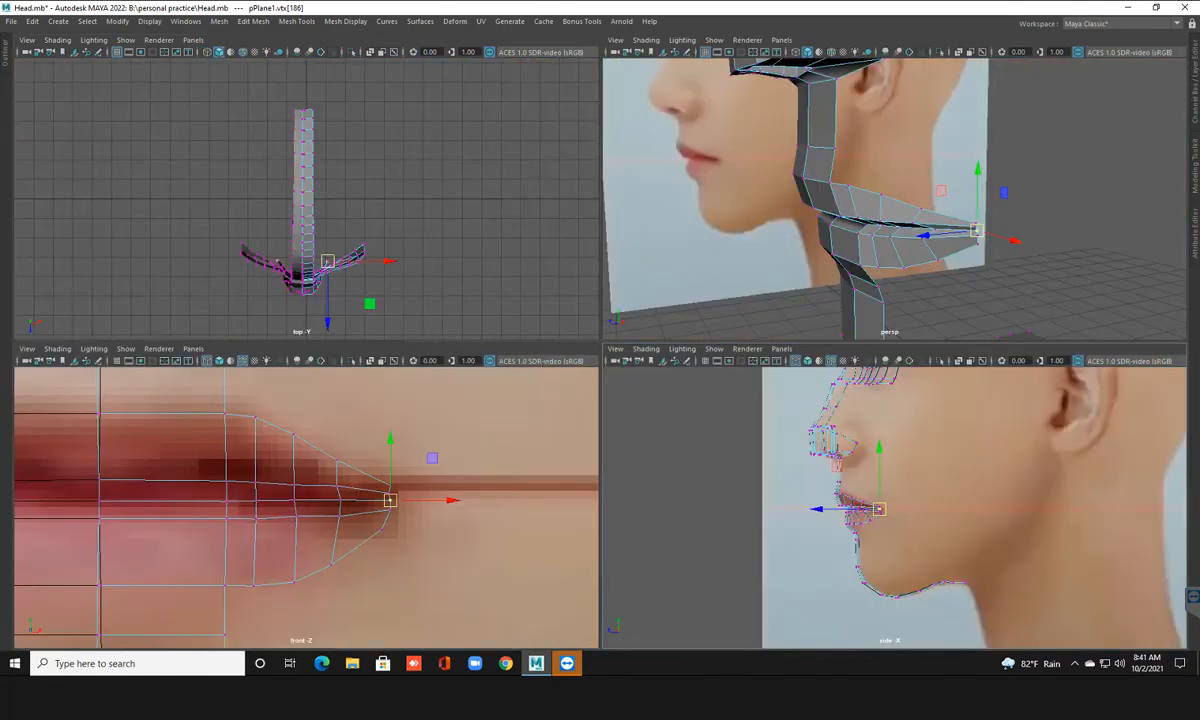
# Show the head mesh shaded in the front view and examine how the nose, lips and chin strip fit the reference photo
pyautogui.press('space')
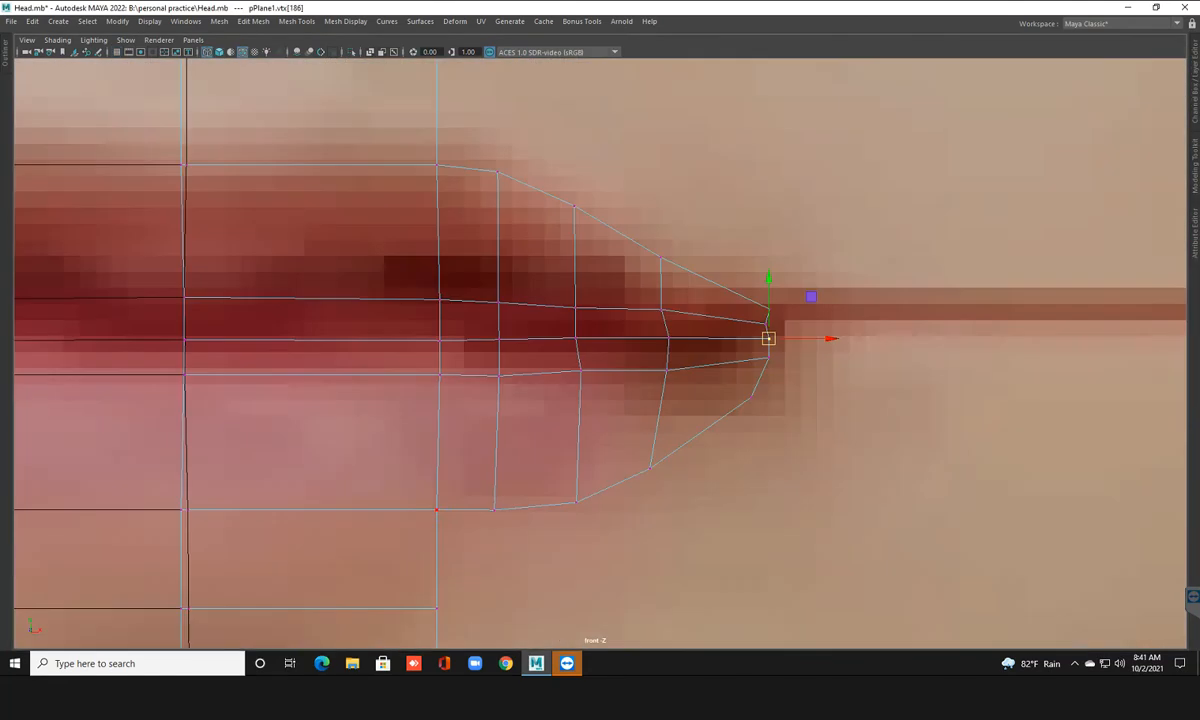
pyautogui.press('5')
pyautogui.press('f')
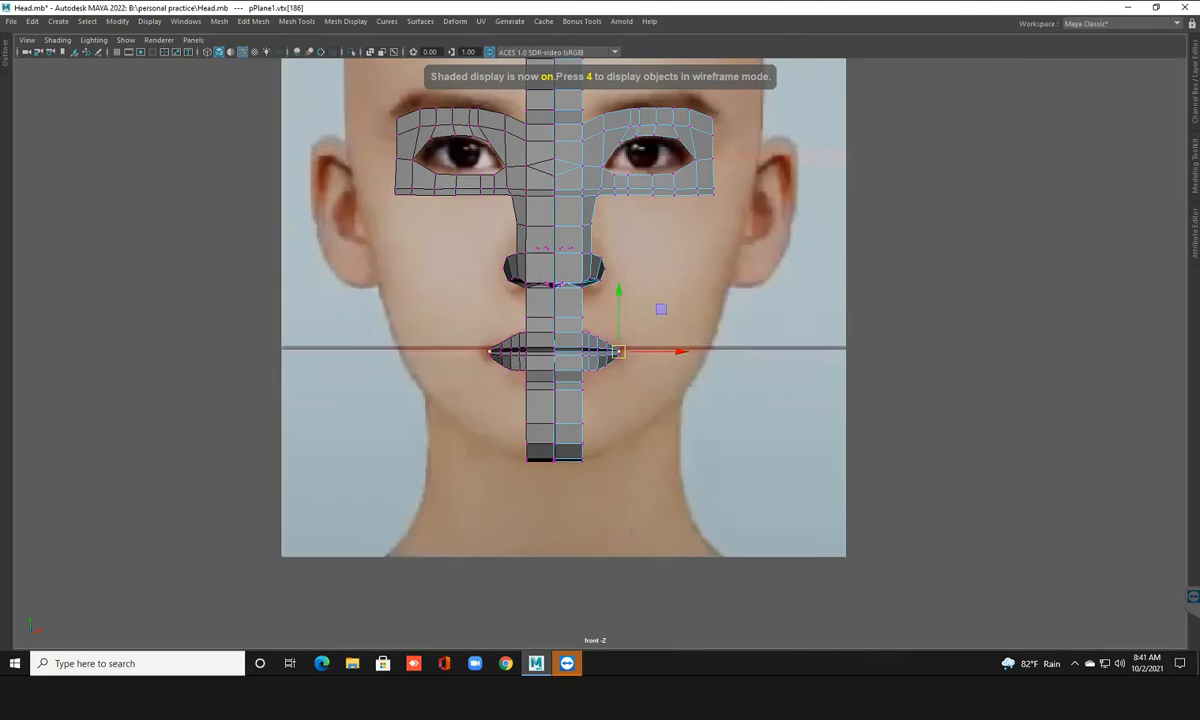
pyautogui.scroll(-1, 600, 353)
pyautogui.press('F8')
pyautogui.click(930, 400)
pyautogui.keyDown('alt'); pyautogui.moveTo(604, 385); pyautogui.dragTo(539, 431, button='middle'); pyautogui.keyUp('alt')
pyautogui.scroll(1, 540, 434)
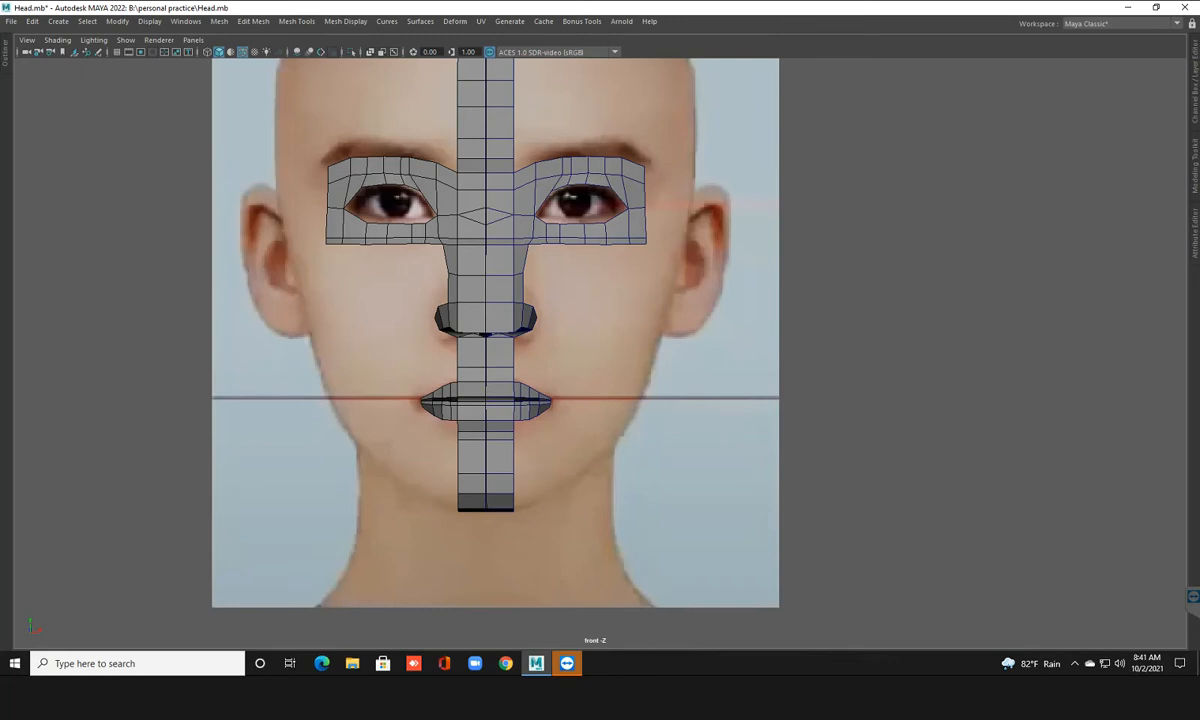
pyautogui.moveTo(508, 330); pyautogui.dragTo(643, 511)
pyautogui.click(643, 511)
pyautogui.scroll(2, 600, 353)
pyautogui.keyDown('alt'); pyautogui.moveTo(600, 374); pyautogui.dragTo(599, 353, button='middle'); pyautogui.keyUp('alt')
pyautogui.scroll(2, 600, 353)
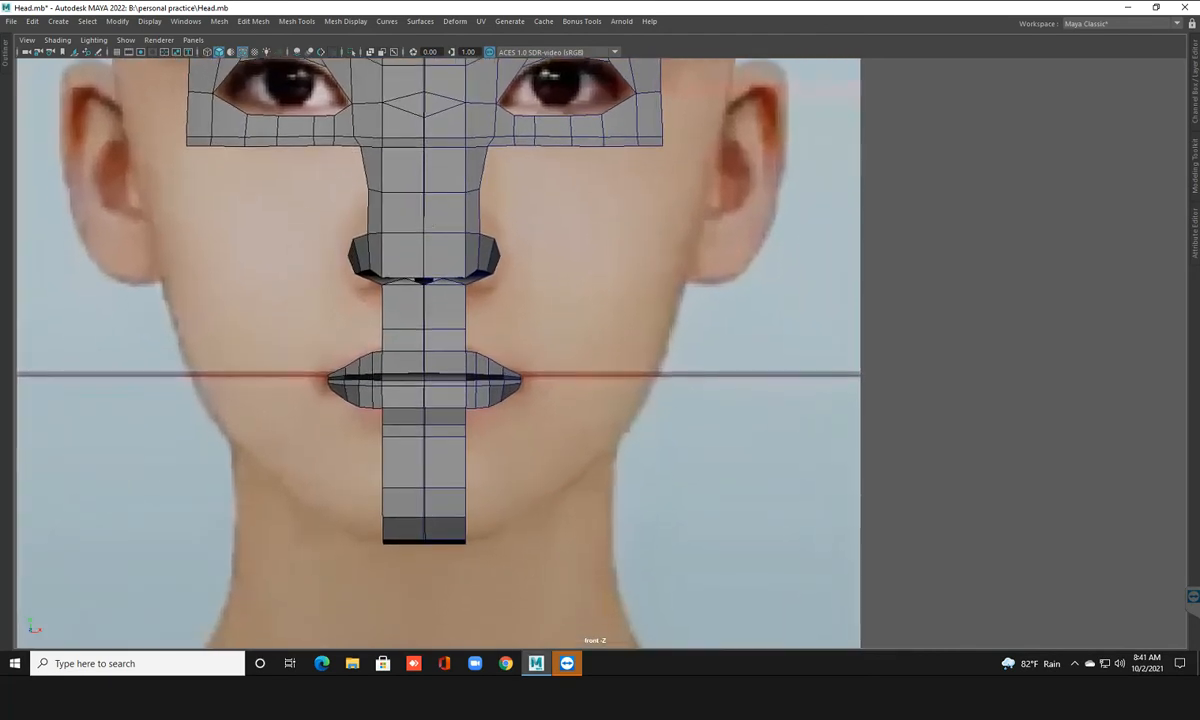
pyautogui.scroll(1, 580, 450)
pyautogui.scroll(1, 580, 450)
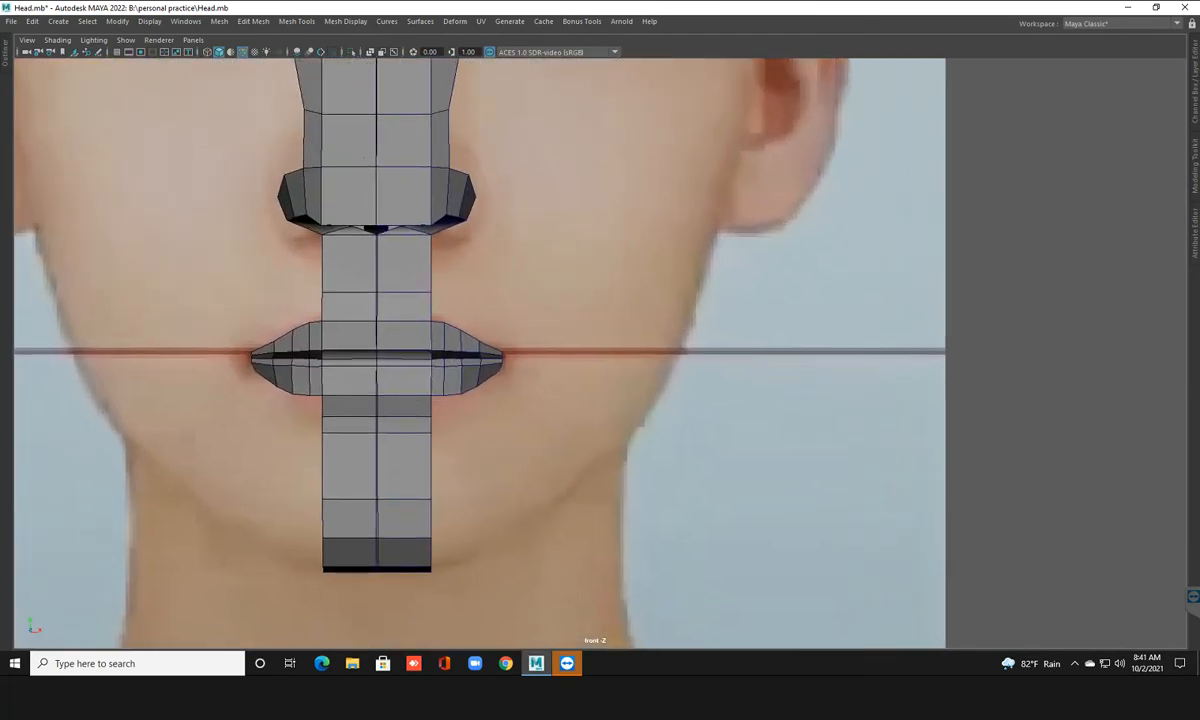
pyautogui.keyDown('alt'); pyautogui.moveTo(600, 380); pyautogui.dragTo(597, 351, button='middle'); pyautogui.keyUp('alt')
# Delete the horizontal edge crossing the strip between the nose and the upper lip
pyautogui.click(407, 300)
pyautogui.scroll(1, 600, 353)
pyautogui.press('F10')
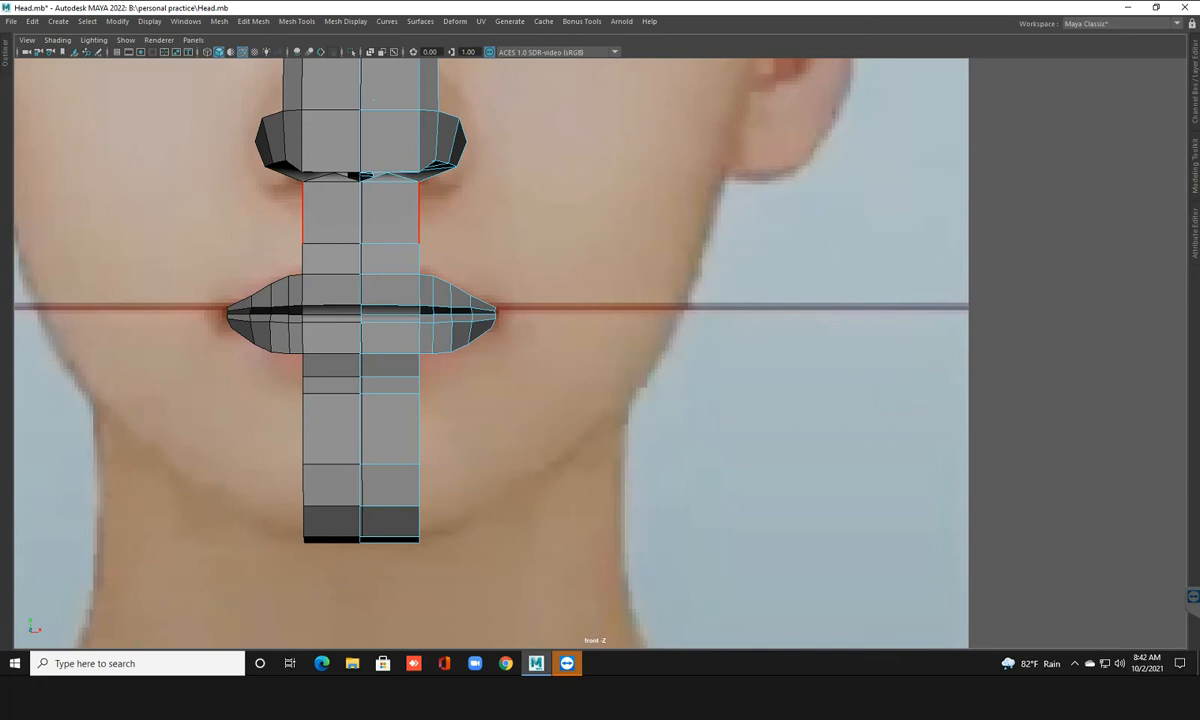
pyautogui.click(400, 244)
pyautogui.moveTo(389, 183)
pyautogui.mouseDown()
pyautogui.moveTo(389, 193)
pyautogui.moveTo(389, 179)
pyautogui.mouseUp()
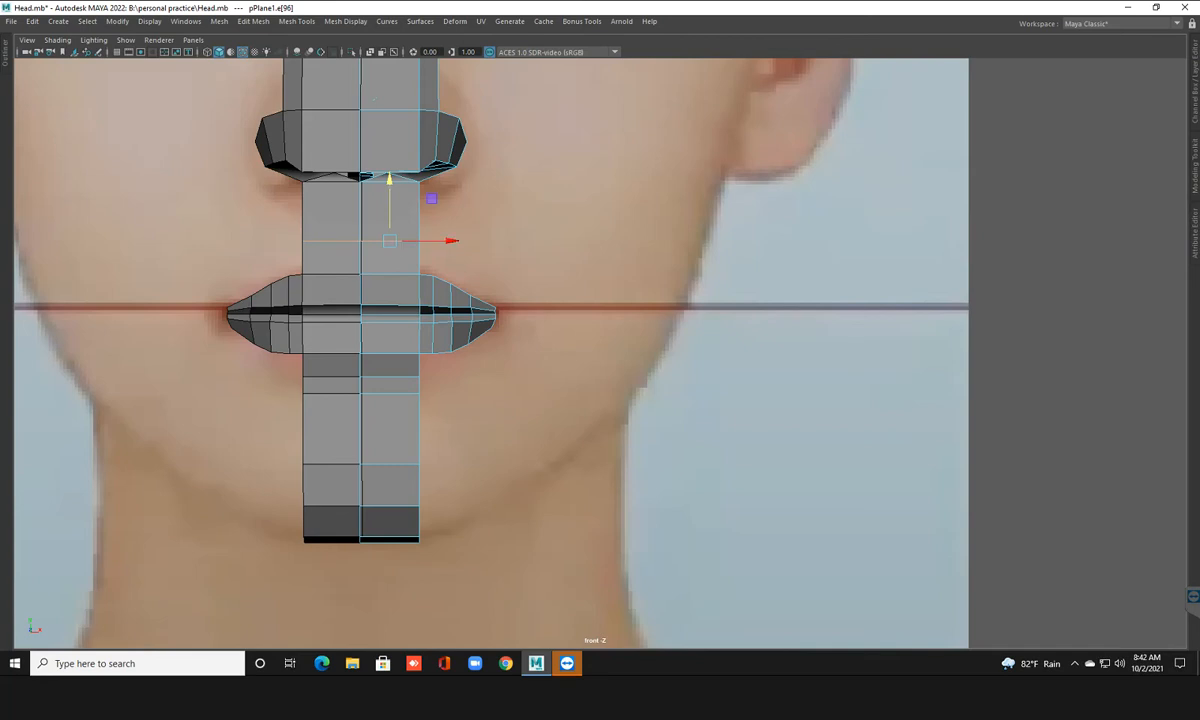
pyautogui.press('space')
pyautogui.press('space')
pyautogui.keyDown('alt'); pyautogui.moveTo(700, 260); pyautogui.dragTo(631, 312); pyautogui.keyUp('alt')
pyautogui.scroll(-3, 850, 246)
pyautogui.moveTo(465, 302); pyautogui.dragTo(342, 80)
pyautogui.scroll(-3, 610, 292)
pyautogui.keyDown('alt'); pyautogui.moveTo(610, 292); pyautogui.dragTo(565, 293); pyautogui.keyUp('alt')
pyautogui.keyDown('shift'); pyautogui.rightClick(557, 294); pyautogui.keyUp('shift')
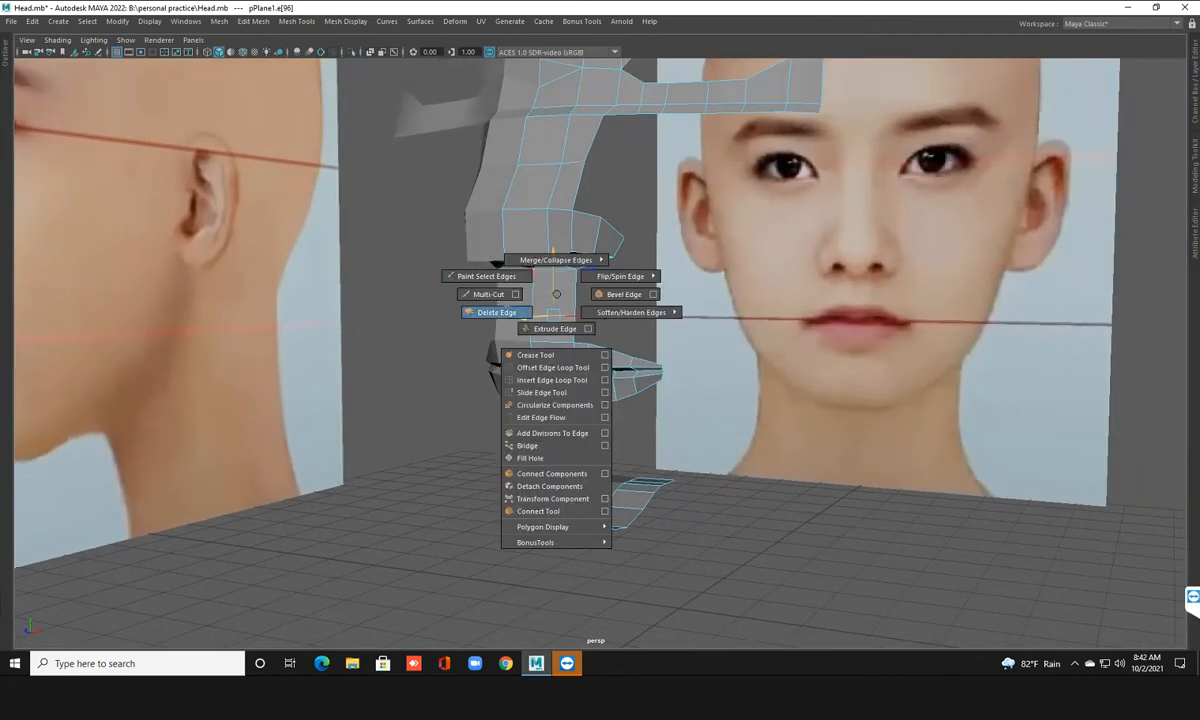
pyautogui.click(496, 312)
# Preview the head mesh smoothed in the perspective view and examine the nose underside and lips from several angles
pyautogui.scroll(-2, 505, 310)
pyautogui.keyDown('alt'); pyautogui.moveTo(505, 310); pyautogui.dragTo(442, 312); pyautogui.keyUp('alt')
pyautogui.scroll(2, 442, 312)
pyautogui.scroll(2, 498, 310)
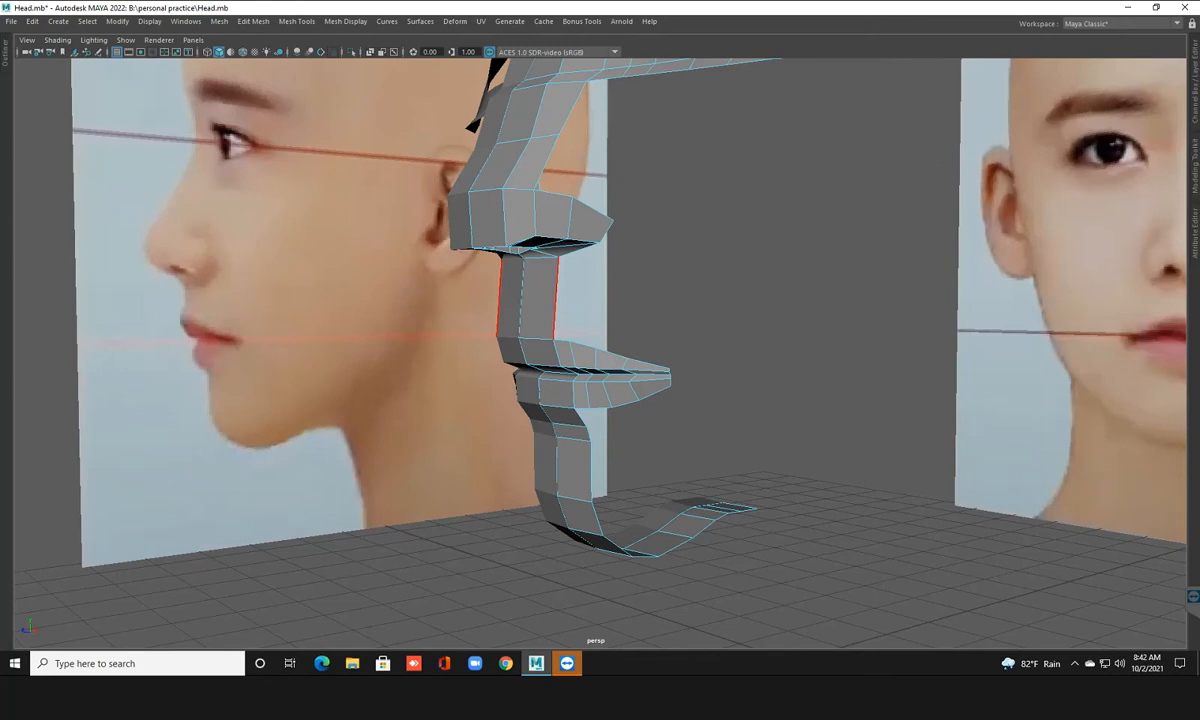
pyautogui.press('3')
pyautogui.scroll(-2, 520, 345)
pyautogui.keyDown('alt'); pyautogui.moveTo(520, 345); pyautogui.dragTo(696, 275); pyautogui.keyUp('alt')
pyautogui.scroll(3, 696, 275)
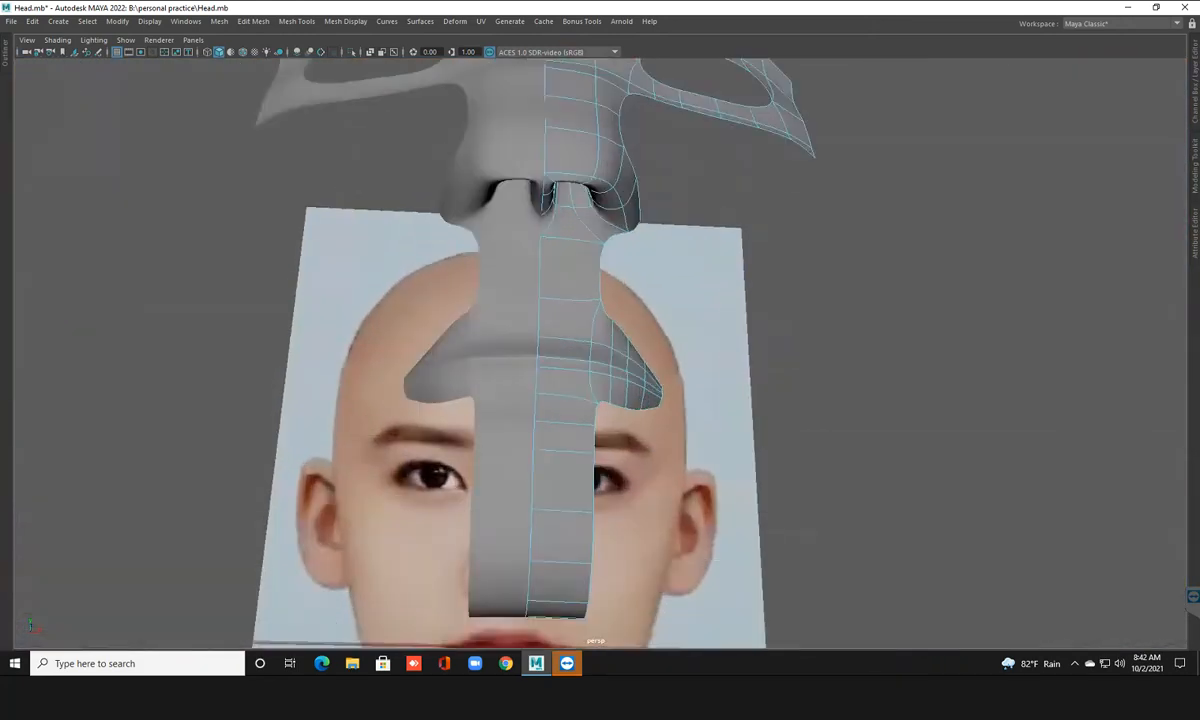
pyautogui.keyDown('alt'); pyautogui.moveTo(696, 275); pyautogui.dragTo(692, 468, button='middle'); pyautogui.keyUp('alt')
pyautogui.keyDown('alt'); pyautogui.moveTo(692, 468); pyautogui.dragTo(690, 395); pyautogui.keyUp('alt')
# Select the nose-tip face and nudge it slightly to refine the shape of the nose
pyautogui.moveTo(555, 318); pyautogui.dragTo(556, 354, button='right')
pyautogui.keyDown('alt'); pyautogui.moveTo(556, 354); pyautogui.dragTo(558, 312); pyautogui.keyUp('alt')
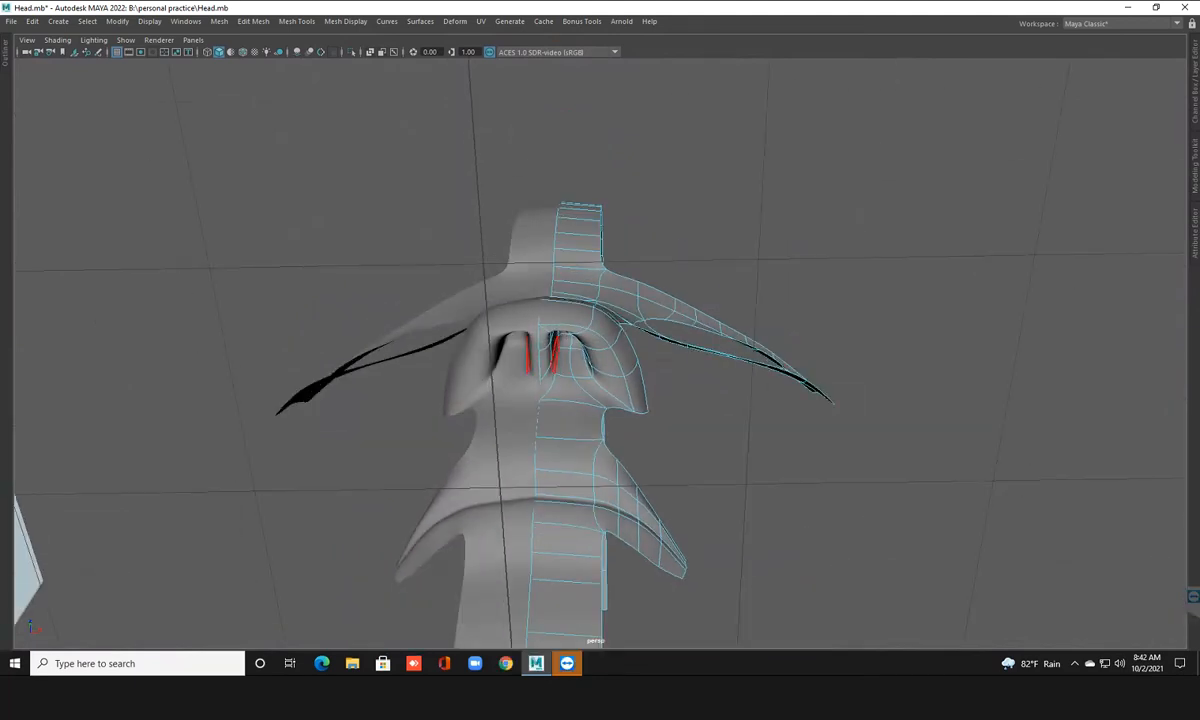
pyautogui.click(567, 315)
pyautogui.keyDown('alt'); pyautogui.moveTo(567, 315); pyautogui.dragTo(568, 355); pyautogui.keyUp('alt')
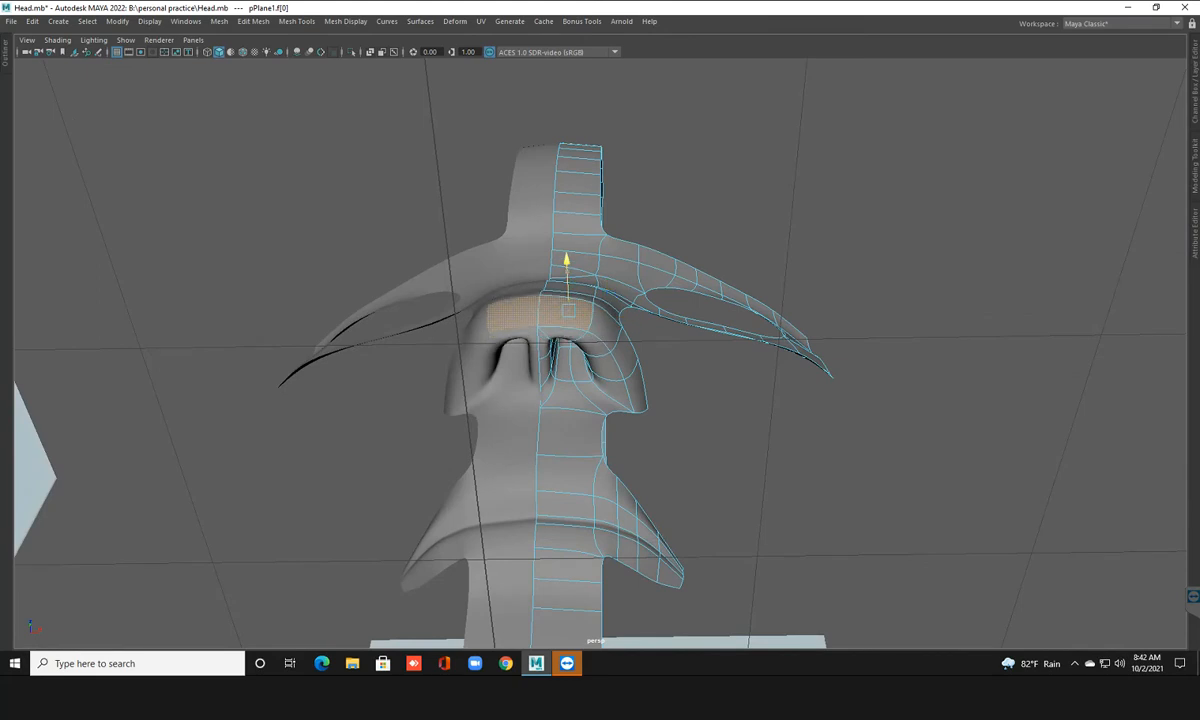
pyautogui.keyDown('alt'); pyautogui.moveTo(568, 355); pyautogui.dragTo(908, 348); pyautogui.keyUp('alt')
pyautogui.moveTo(661, 308); pyautogui.dragTo(661, 302)
pyautogui.moveTo(723, 363); pyautogui.dragTo(450, 430)
pyautogui.keyDown('alt'); pyautogui.moveTo(522, 446); pyautogui.dragTo(487, 214); pyautogui.keyUp('alt')
# Reshape the nostril opening by shifting the inner nostril face slightly outward and moving the outer nostril face outward
pyautogui.click(546, 342)
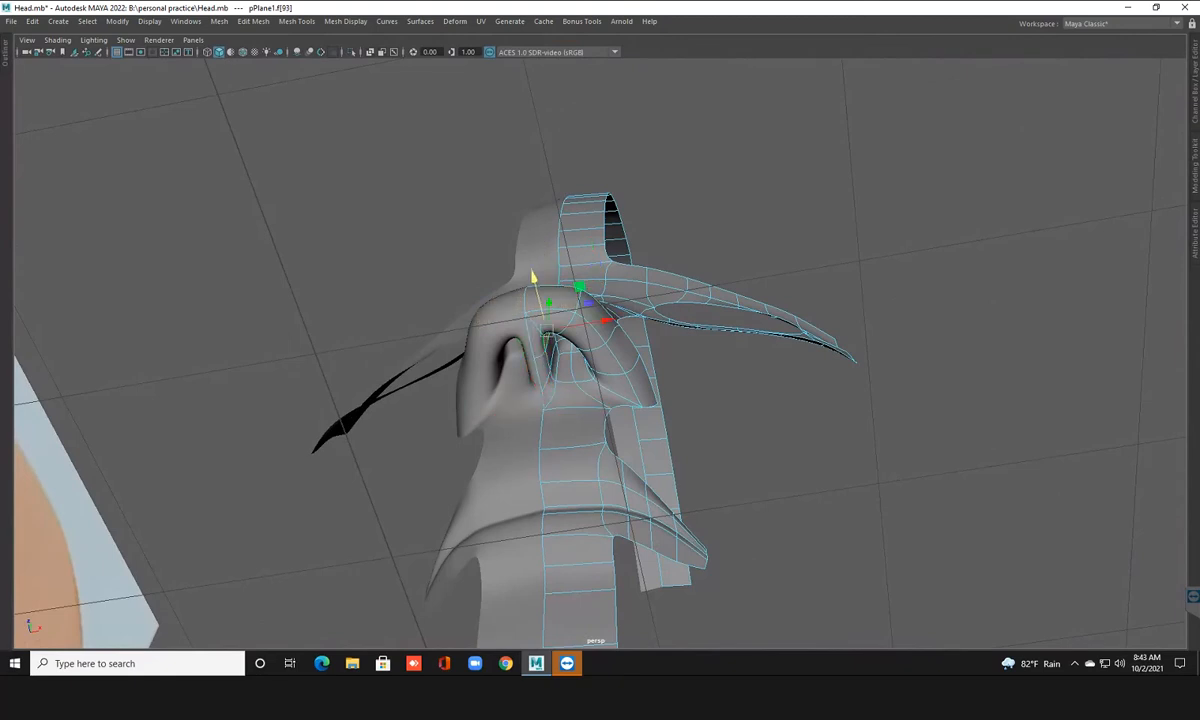
pyautogui.moveTo(604, 321)
pyautogui.mouseDown()
pyautogui.moveTo(620, 318)
pyautogui.moveTo(607, 320)
pyautogui.mouseUp()
pyautogui.keyDown('alt'); pyautogui.moveTo(552, 382); pyautogui.dragTo(608, 349); pyautogui.keyUp('alt')
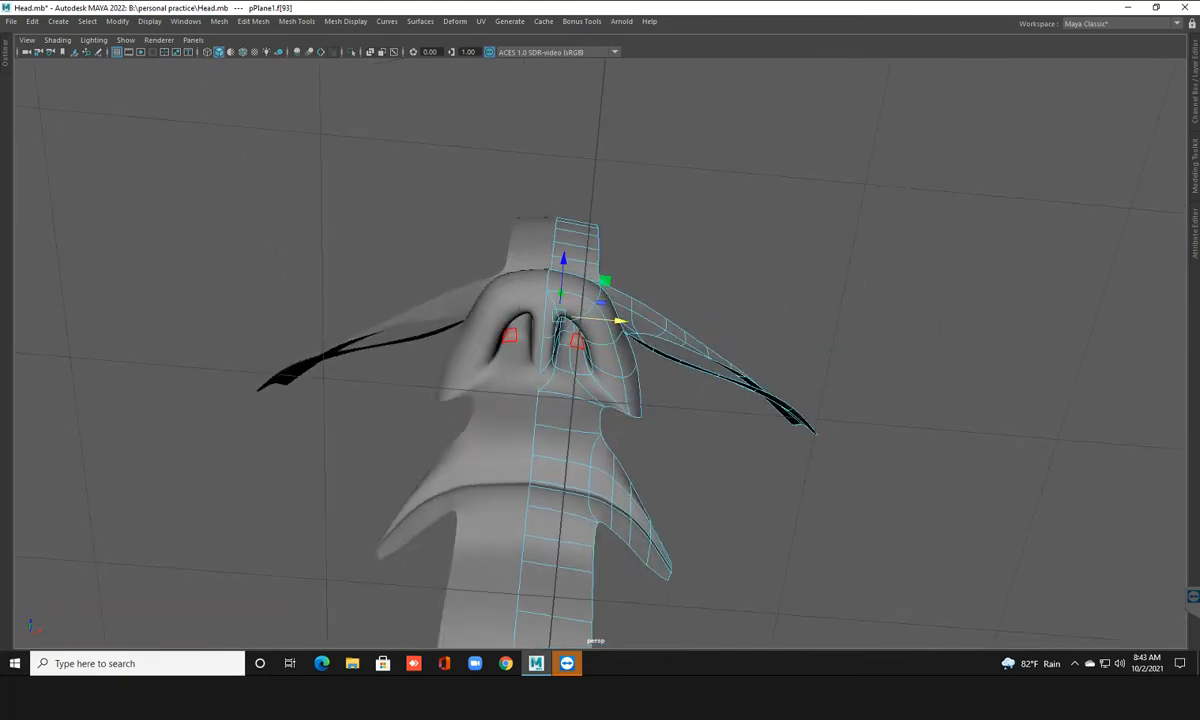
pyautogui.click(577, 340)
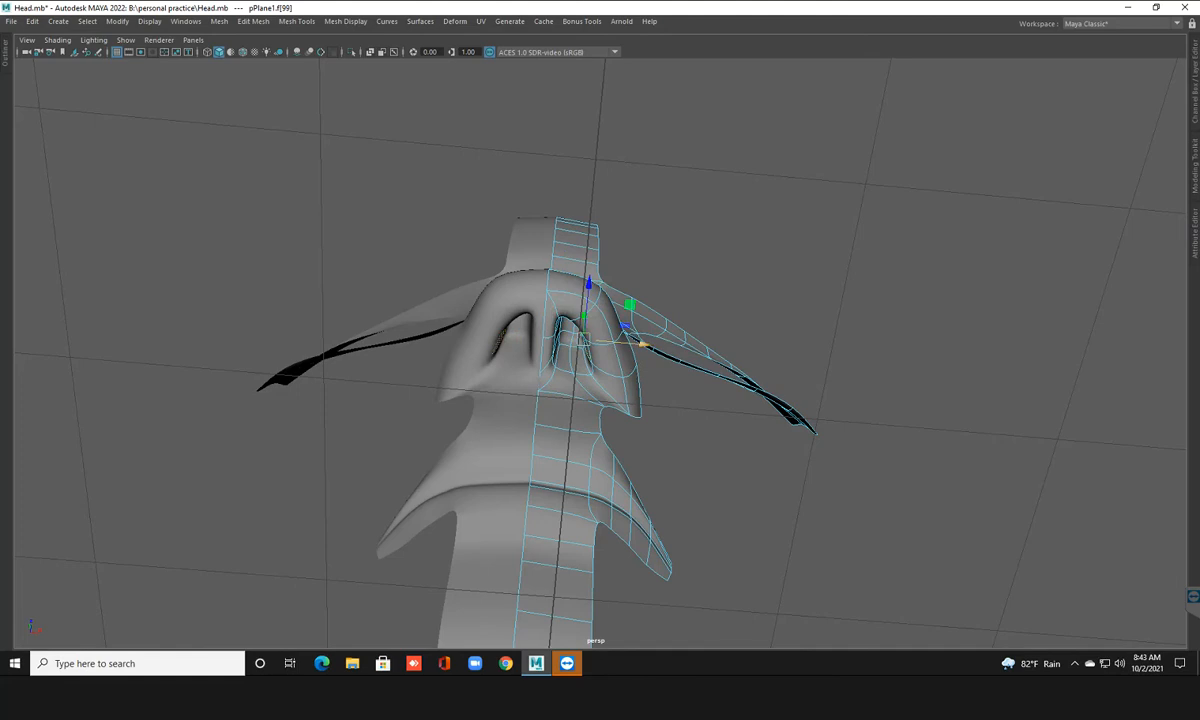
pyautogui.moveTo(644, 346); pyautogui.dragTo(654, 346)
pyautogui.keyDown('alt'); pyautogui.moveTo(567, 338); pyautogui.dragTo(718, 300); pyautogui.keyUp('alt')
pyautogui.click(718, 300)
pyautogui.click(600, 325)
pyautogui.keyDown('alt'); pyautogui.moveTo(600, 325); pyautogui.dragTo(659, 359); pyautogui.keyUp('alt')
pyautogui.click(605, 346)
pyautogui.keyDown('alt'); pyautogui.moveTo(618, 300); pyautogui.dragTo(540, 440); pyautogui.keyUp('alt')
# Move the nose-tip face slightly back toward the face in the perspective view
pyautogui.scroll(-3, 600, 400)
pyautogui.keyDown('alt'); pyautogui.moveTo(650, 400); pyautogui.dragTo(586, 396); pyautogui.keyUp('alt')
pyautogui.click(540, 361)
pyautogui.click(548, 352)
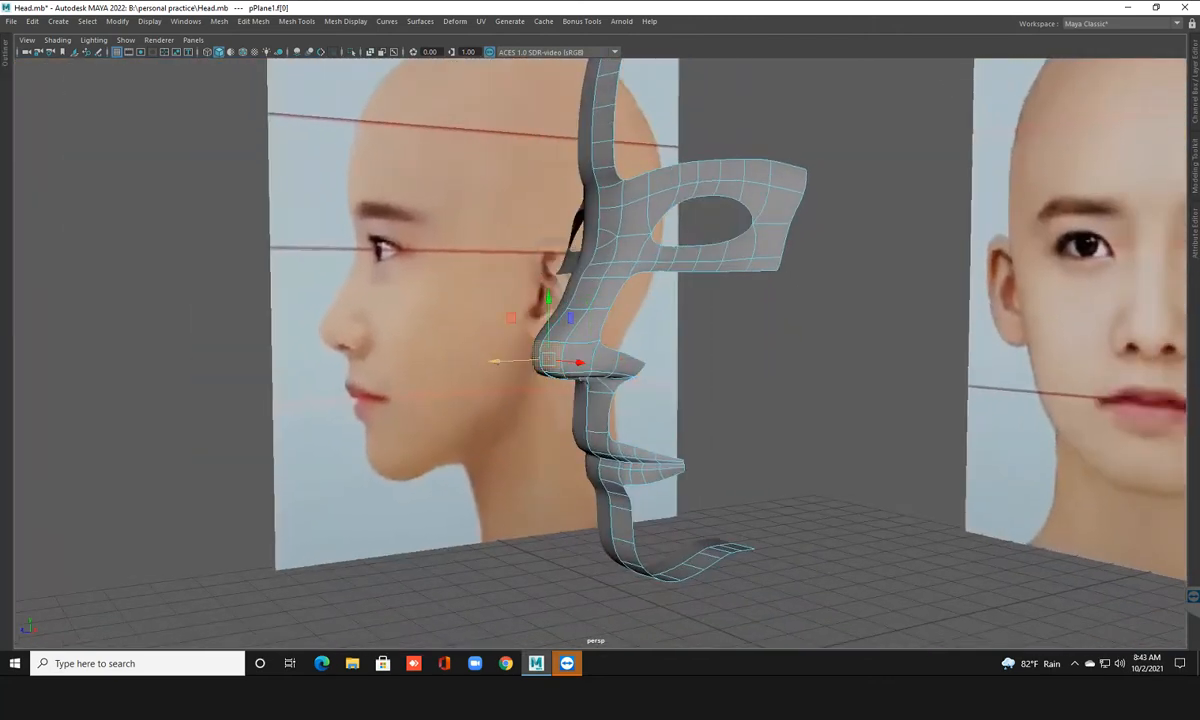
pyautogui.moveTo(493, 361); pyautogui.dragTo(507, 359)
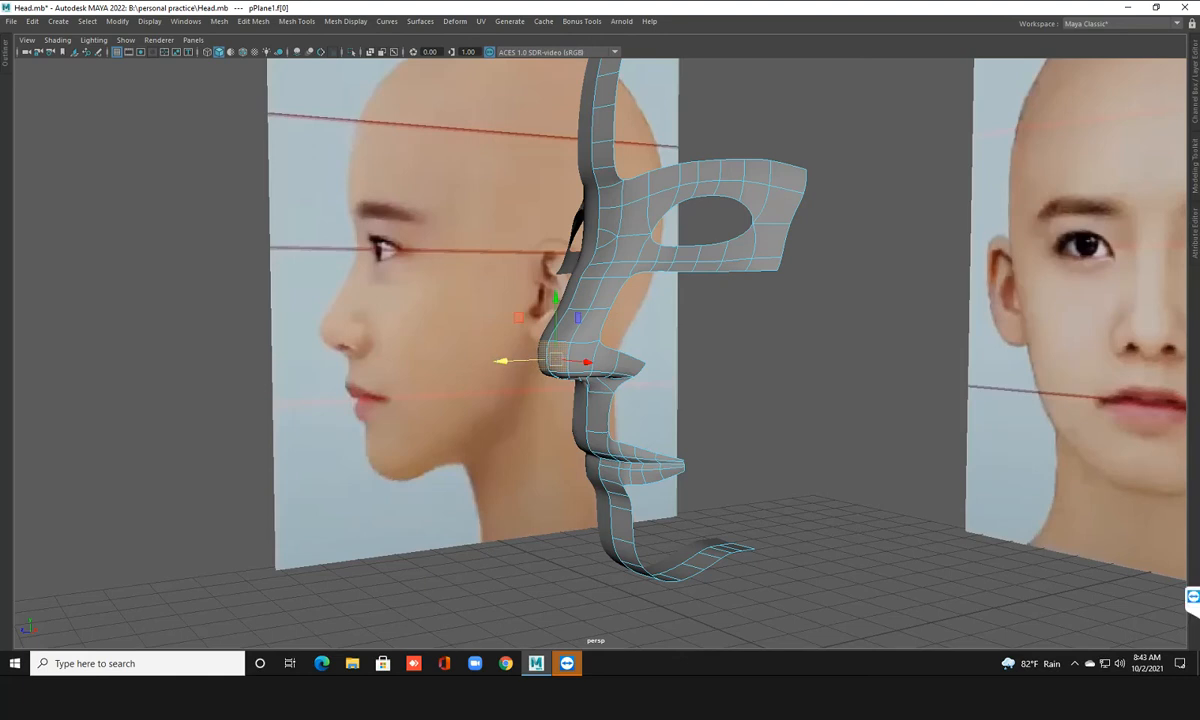
pyautogui.click(507, 358)
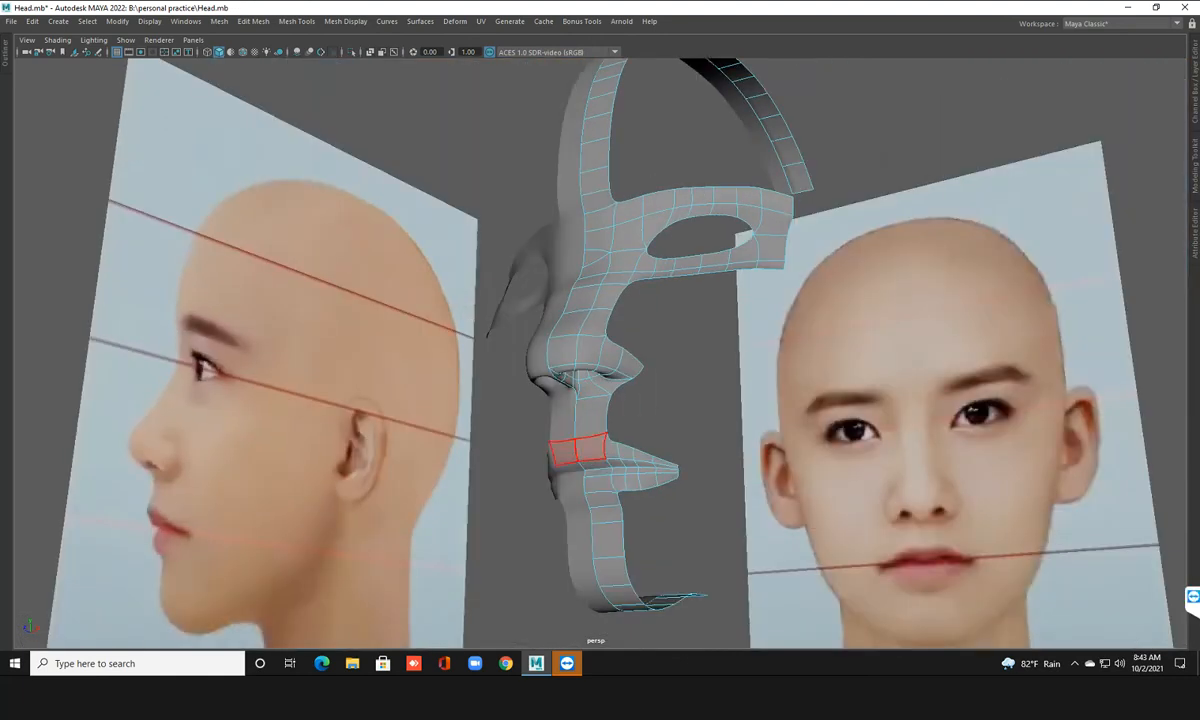
pyautogui.keyDown('alt'); pyautogui.moveTo(578, 450); pyautogui.dragTo(576, 422); pyautogui.keyUp('alt')
# Return the head mesh to its unsmoothed display in the front view and save the scene
pyautogui.press('space')
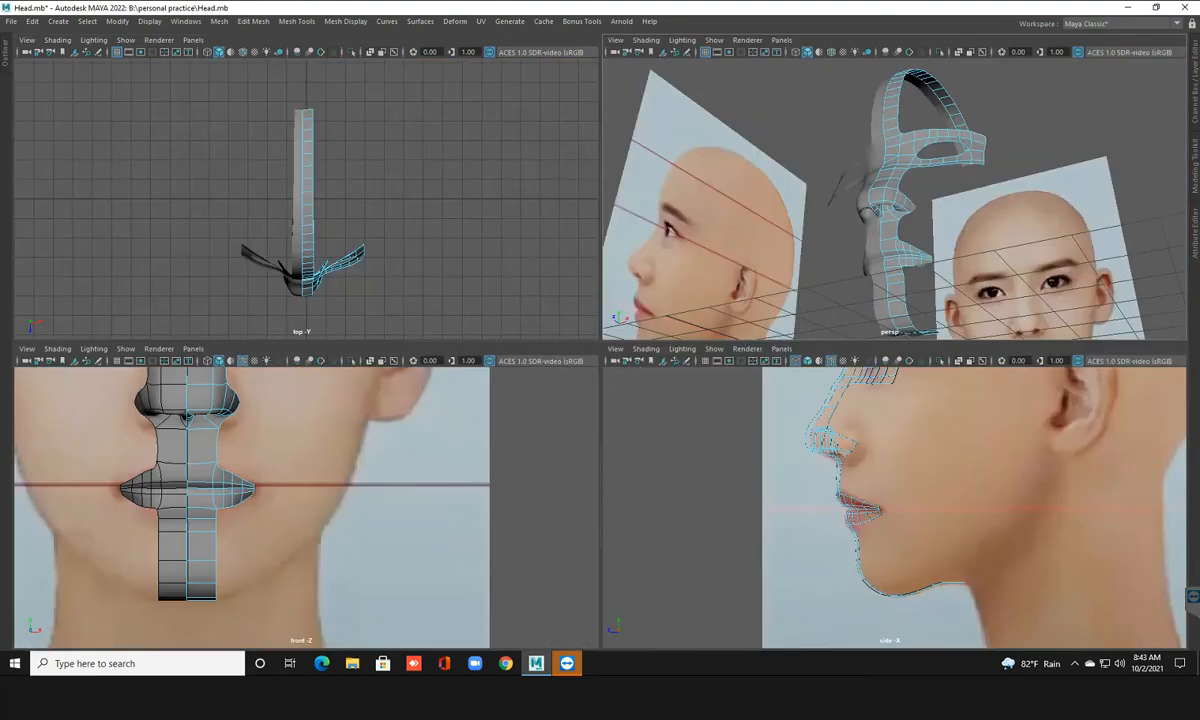
pyautogui.press('space')
pyautogui.scroll(-2, 497, 330)
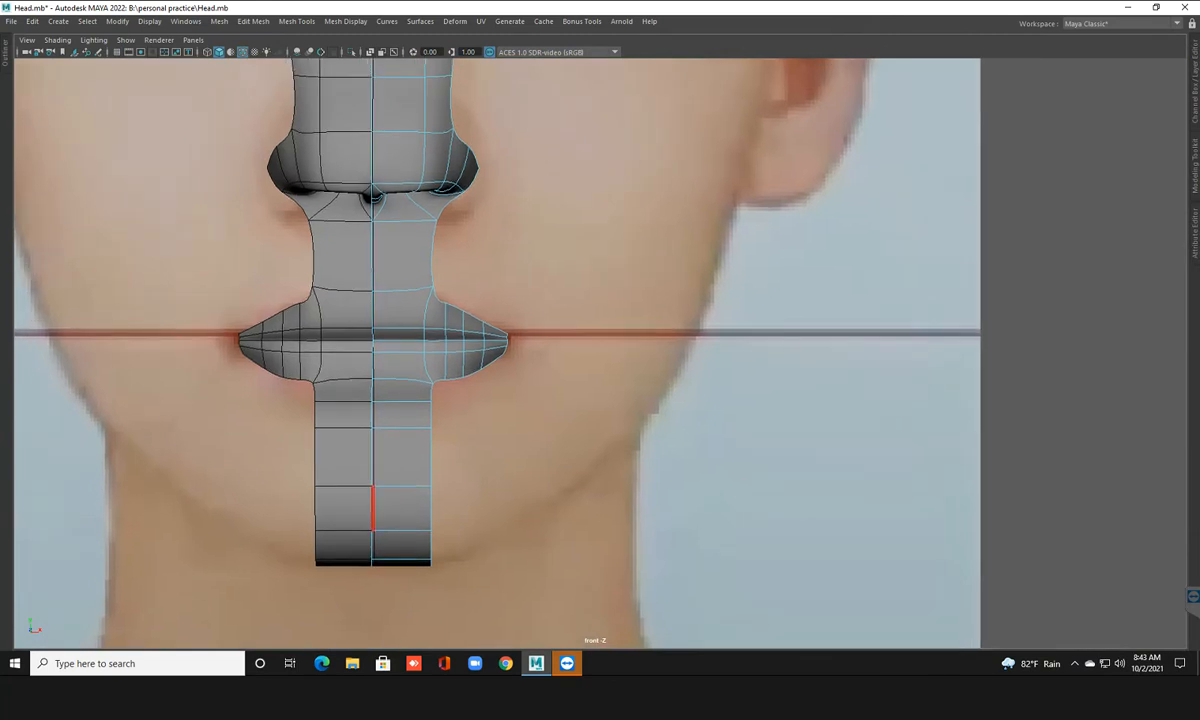
pyautogui.press('1')
pyautogui.click(431, 250)
pyautogui.hotkey('ctrl', 's')
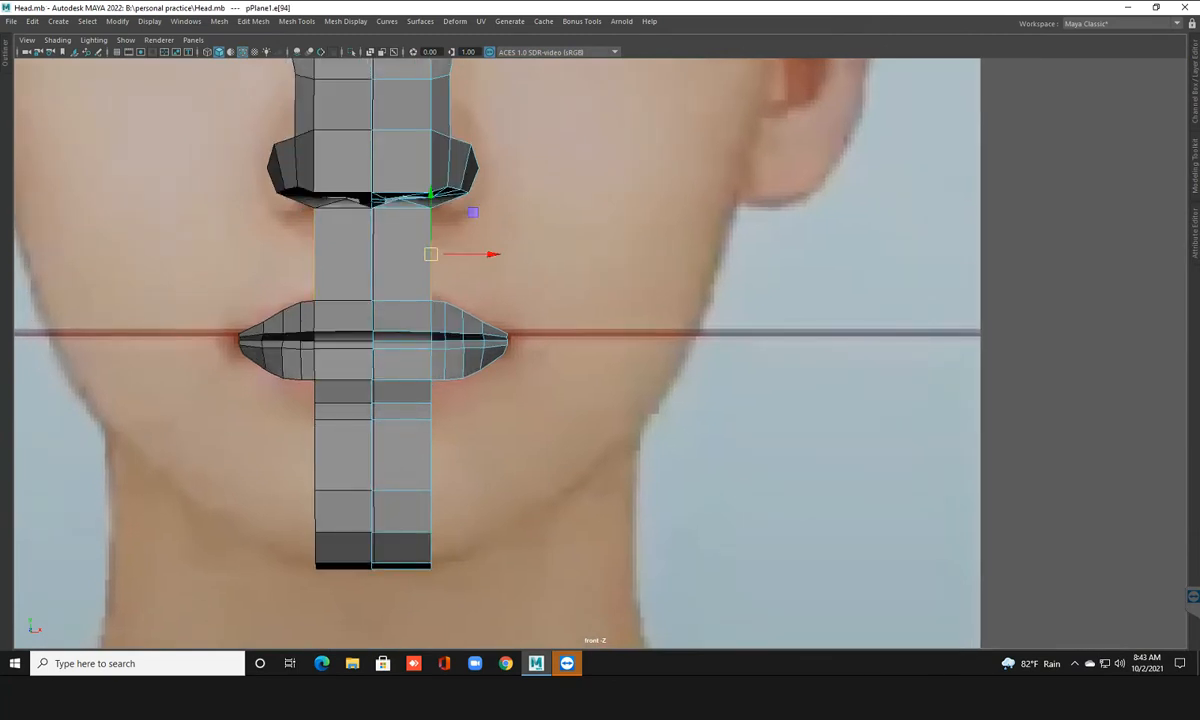
# Extrude the side edge of the strip between nose and upper lip outward across the cheek in seven segments, nearly reaching the face's outline
pyautogui.keyDown('alt'); pyautogui.moveTo(431, 254); pyautogui.dragTo(371, 357, button='middle'); pyautogui.keyUp('alt')
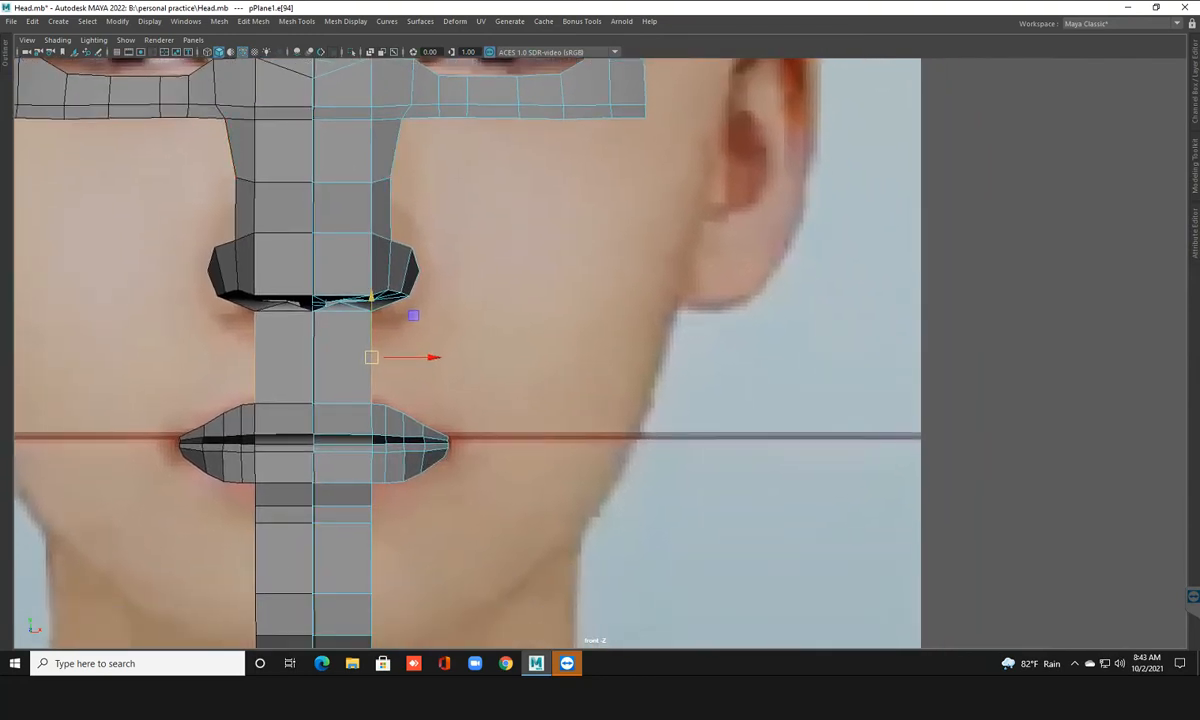
pyautogui.keyDown('shift'); pyautogui.moveTo(432, 357); pyautogui.dragTo(519, 357); pyautogui.keyUp('shift')
pyautogui.moveTo(515, 357); pyautogui.dragTo(641, 357)
pyautogui.hotkey('ctrl', 'e')
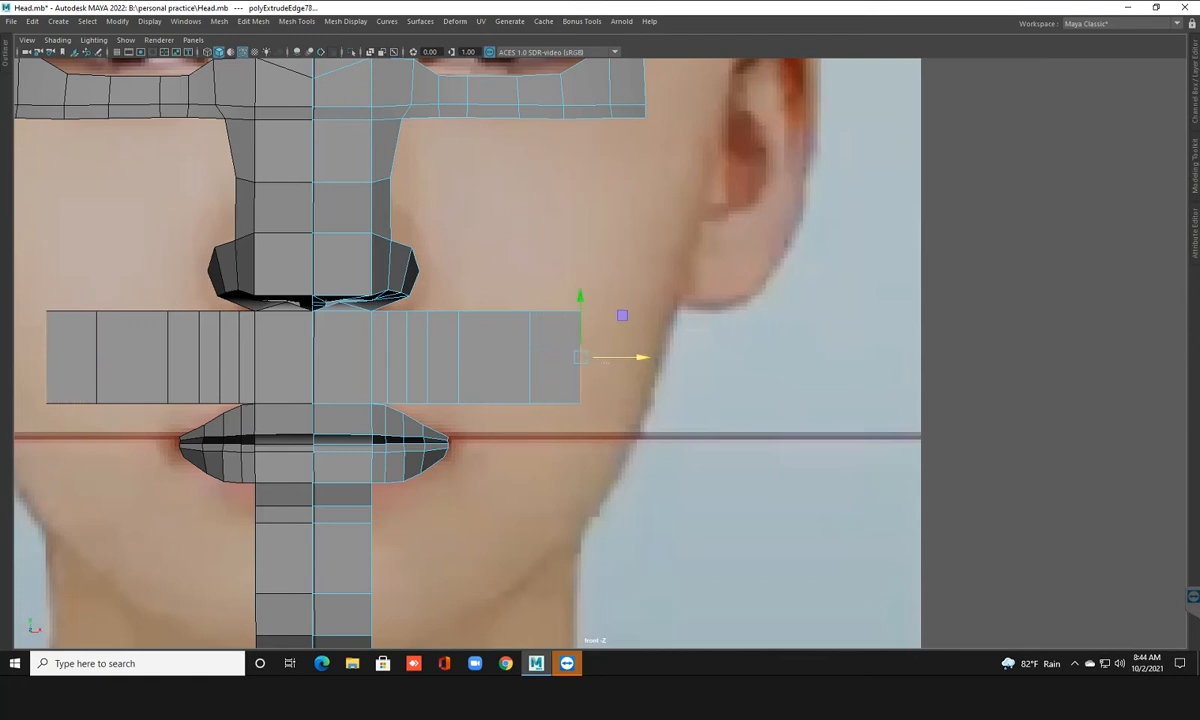
pyautogui.moveTo(641, 357); pyautogui.dragTo(683, 357)
pyautogui.hotkey('ctrl', 'e')
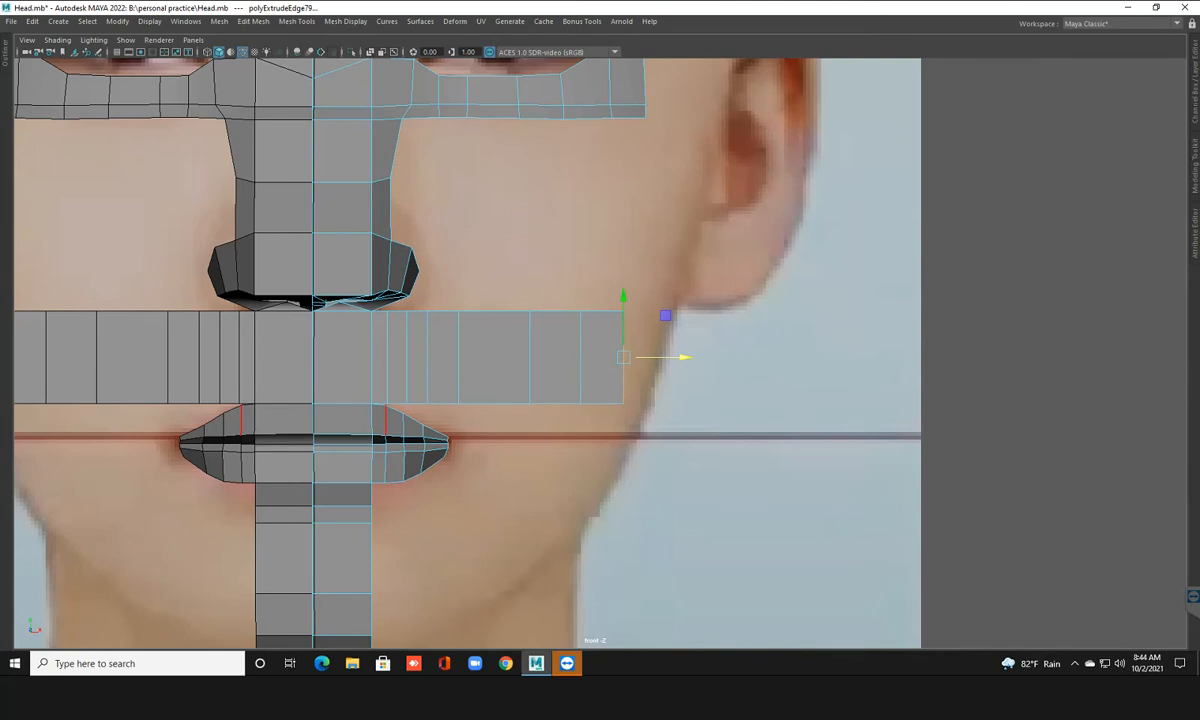
pyautogui.keyDown('alt'); pyautogui.moveTo(388, 424); pyautogui.dragTo(364, 313, button='middle'); pyautogui.keyUp('alt')
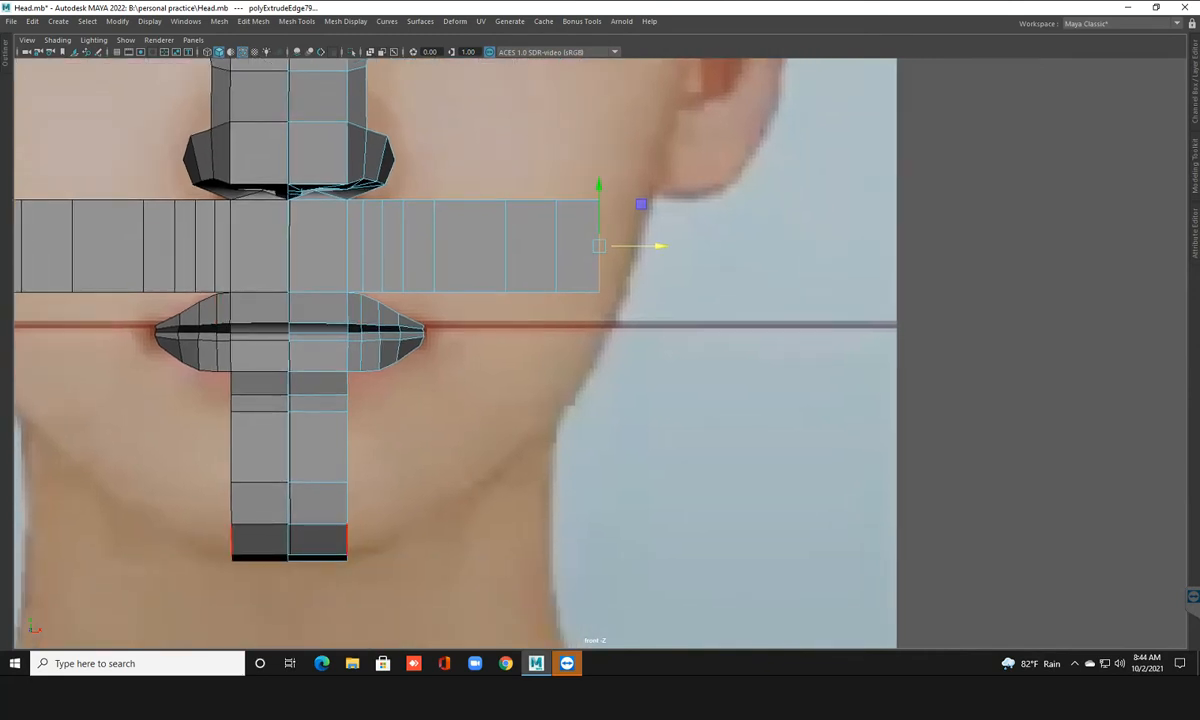
pyautogui.moveTo(660, 246); pyautogui.dragTo(673, 245)
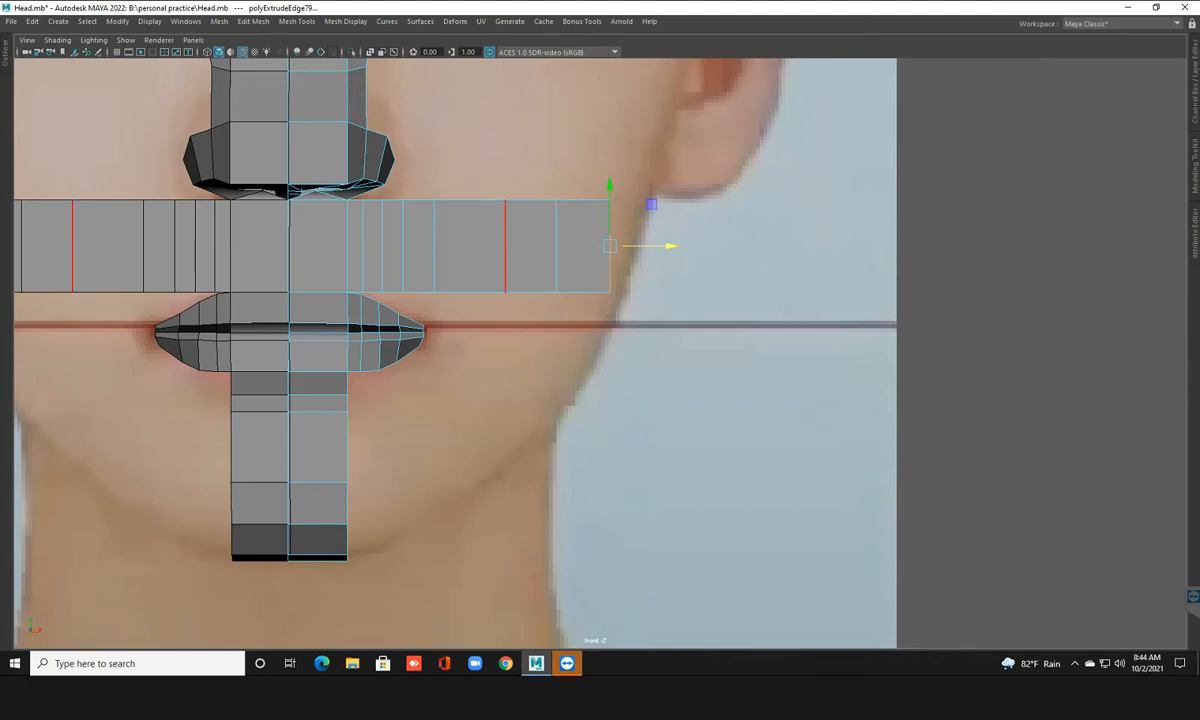
# Reshape the outer end of the strip above the lips by raising its lower vertices and shifting the upper ones toward the ear
pyautogui.keyDown('alt'); pyautogui.moveTo(545, 240); pyautogui.dragTo(558, 254, button='middle'); pyautogui.keyUp('alt')
pyautogui.moveTo(526, 226); pyautogui.dragTo(492, 225, button='right')
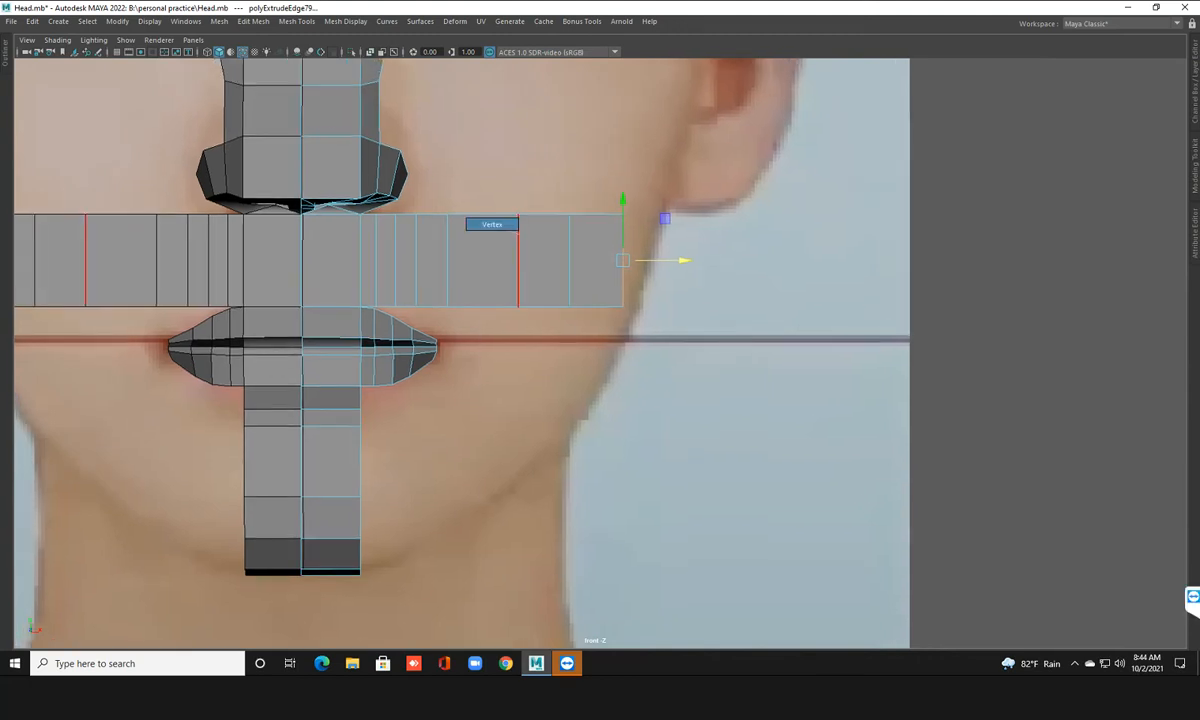
pyautogui.click(518, 306)
pyautogui.moveTo(518, 306); pyautogui.dragTo(571, 296)
pyautogui.click(569, 306)
pyautogui.click(622, 306)
pyautogui.click(622, 213)
pyautogui.moveTo(622, 213); pyautogui.dragTo(653, 216)
pyautogui.click(570, 214)
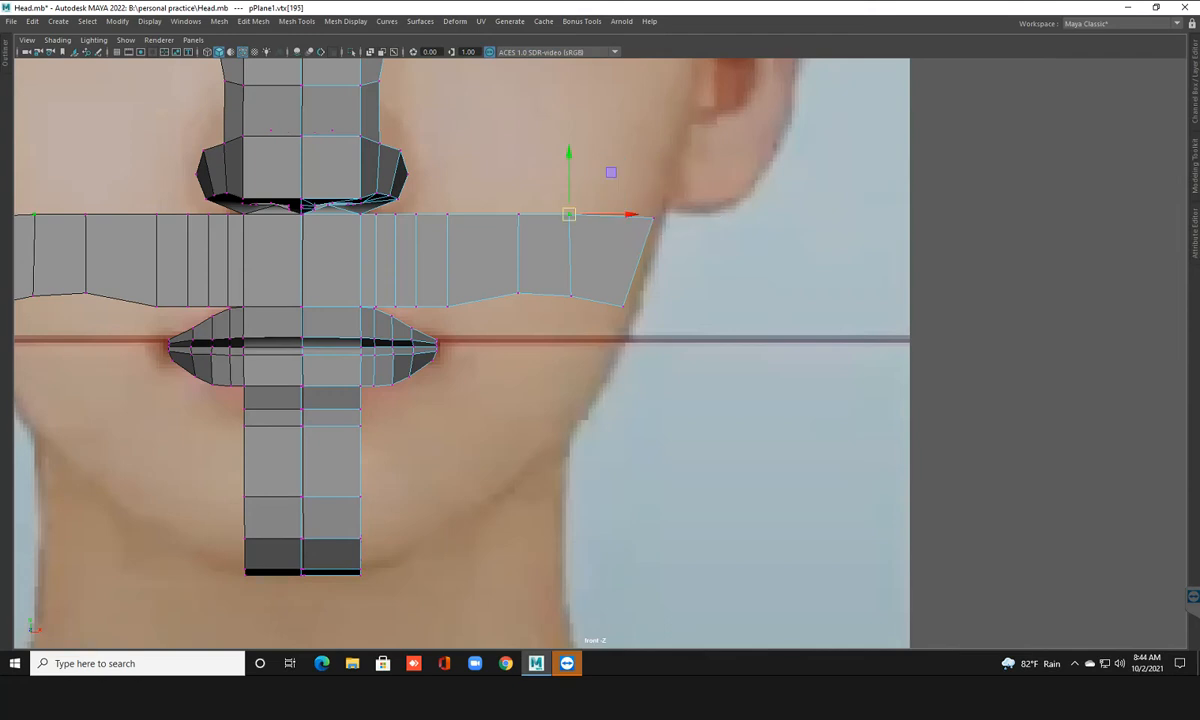
pyautogui.moveTo(570, 214); pyautogui.dragTo(593, 215)
pyautogui.click(518, 214)
pyautogui.moveTo(518, 214); pyautogui.dragTo(521, 215)
# Raise the strip's inner lower vertices above the mouth corner to form a gentle arch over the upper lip
pyautogui.click(447, 306)
pyautogui.moveTo(447, 306); pyautogui.dragTo(415, 306)
pyautogui.doubleClick(445, 298)
pyautogui.click(415, 306)
pyautogui.moveTo(415, 306); pyautogui.dragTo(414, 299)
pyautogui.click(395, 306)
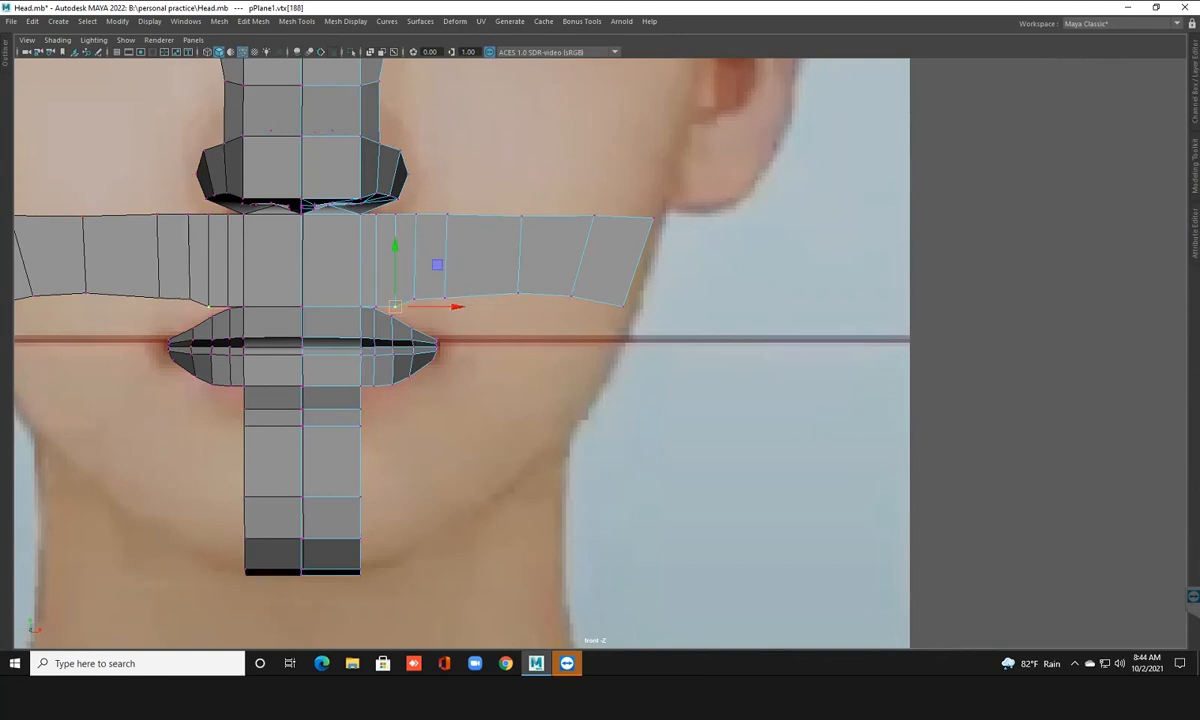
pyautogui.click(375, 306)
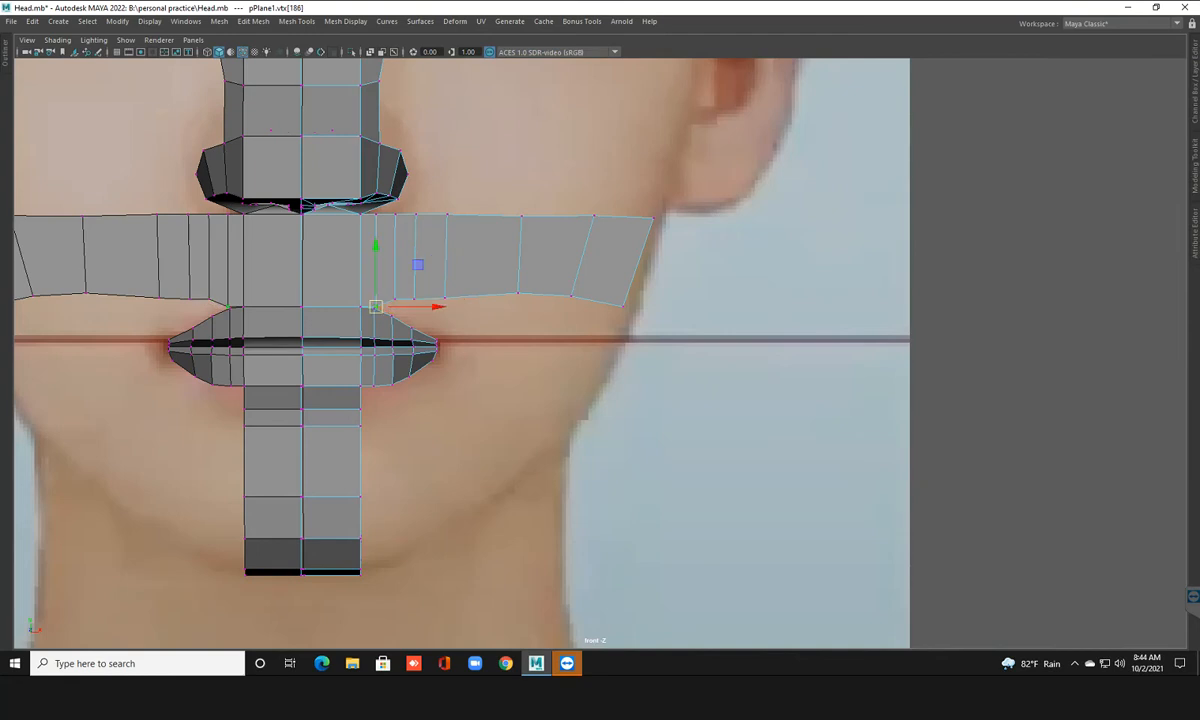
pyautogui.moveTo(375, 306); pyautogui.dragTo(373, 300)
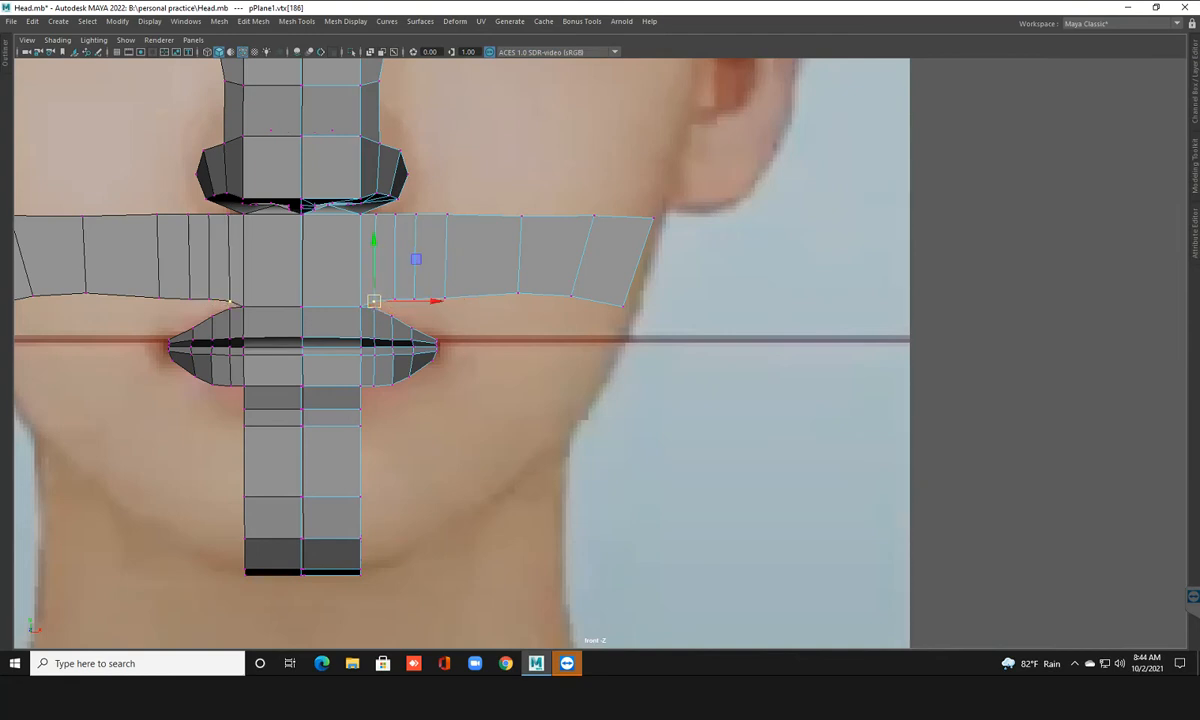
# In the shaded side view, pull the strip's three outermost edges back in depth across the cheek
pyautogui.rightClick(594, 211)
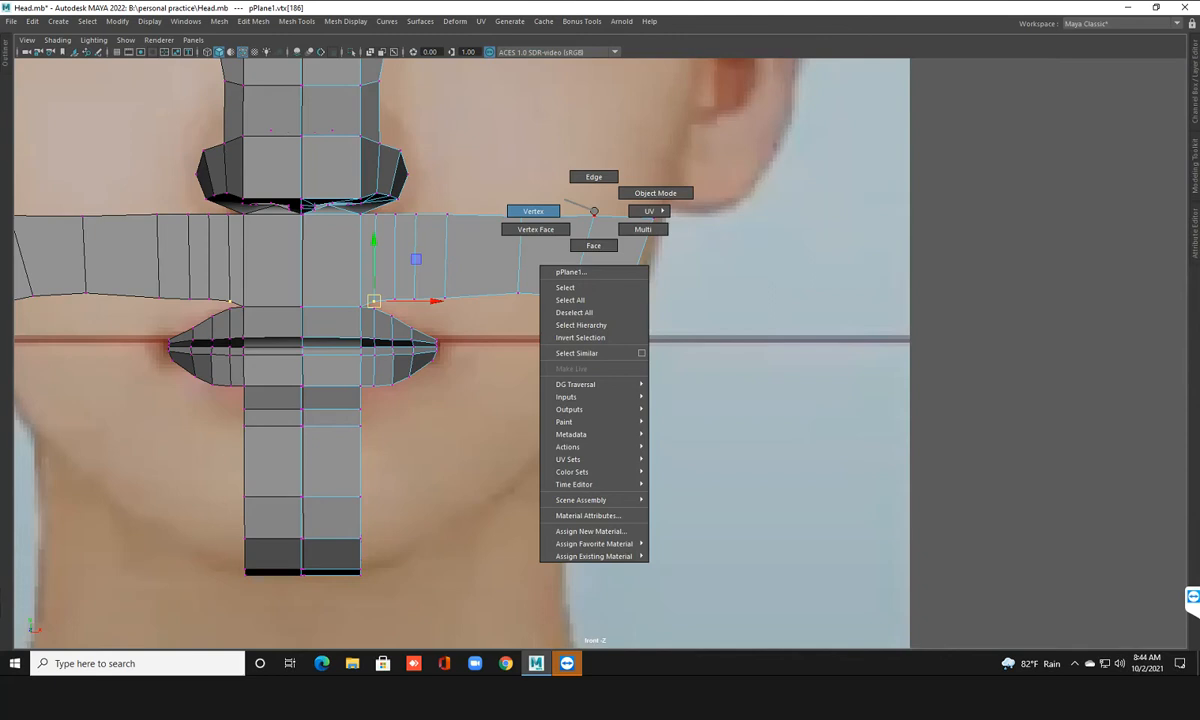
pyautogui.moveTo(594, 211); pyautogui.dragTo(594, 178, button='right')
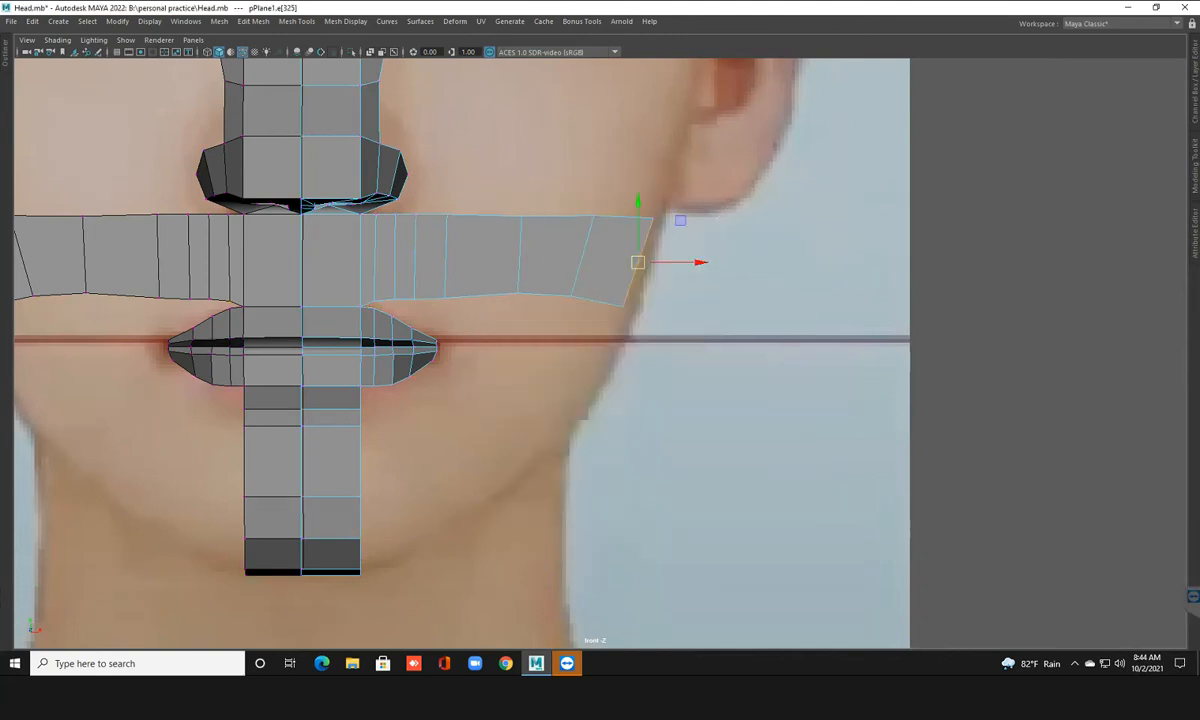
pyautogui.press('space')
pyautogui.press('space')
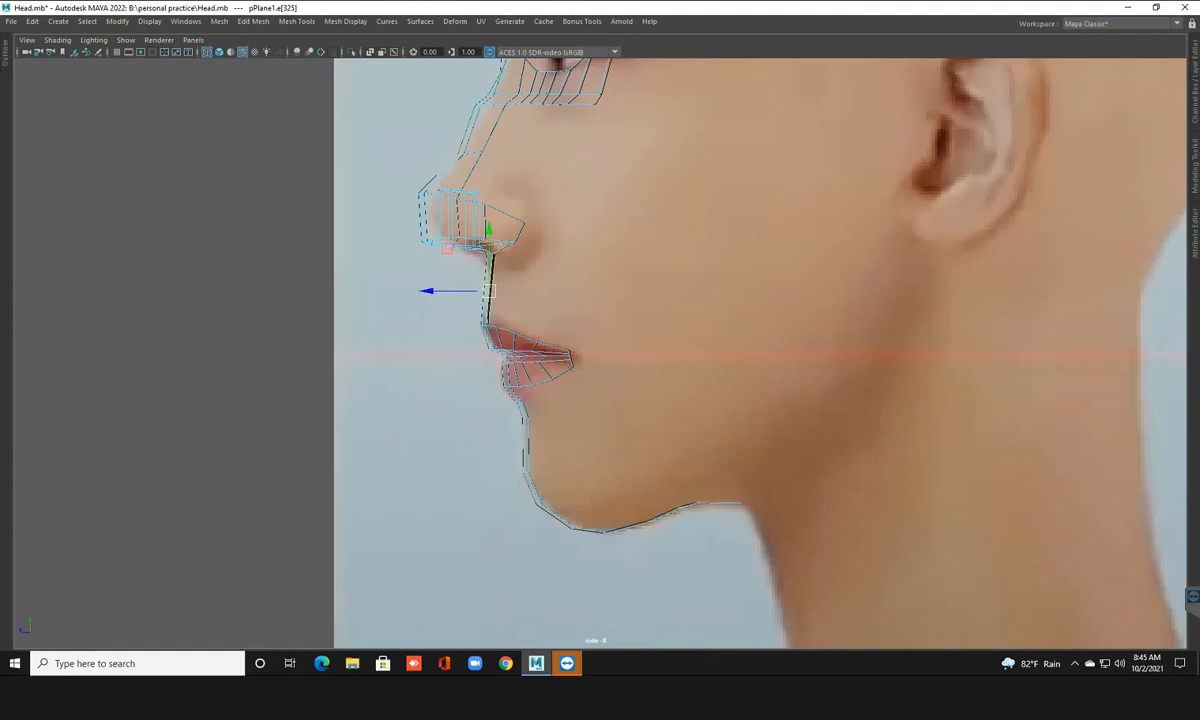
pyautogui.press('5')
pyautogui.moveTo(430, 291); pyautogui.dragTo(746, 308)
pyautogui.click(488, 289)
pyautogui.moveTo(489, 286); pyautogui.dragTo(718, 297)
pyautogui.click(488, 287)
pyautogui.moveTo(488, 286); pyautogui.dragTo(647, 284)
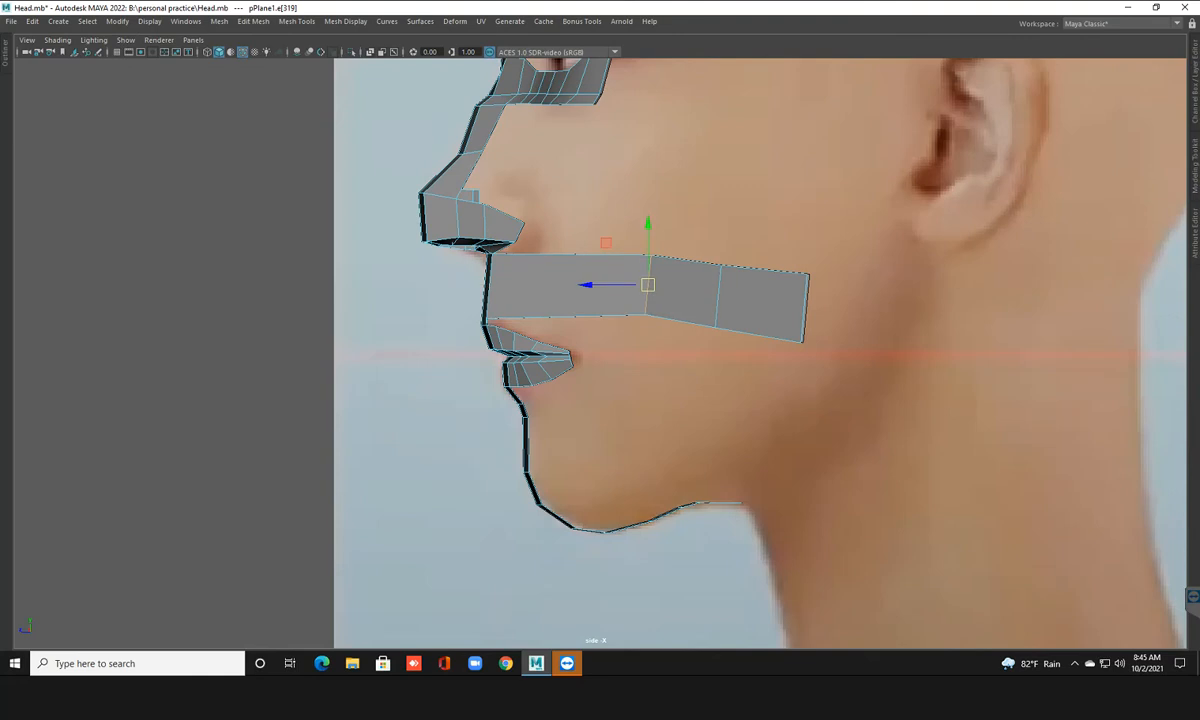
# Pull the strip's remaining inner edges back in side view so it curves progressively away from the upper lip
pyautogui.click(488, 286)
pyautogui.moveTo(489, 286); pyautogui.dragTo(603, 284)
pyautogui.click(488, 286)
pyautogui.moveTo(489, 286); pyautogui.dragTo(591, 283)
pyautogui.click(488, 286)
pyautogui.moveTo(489, 286); pyautogui.dragTo(561, 286)
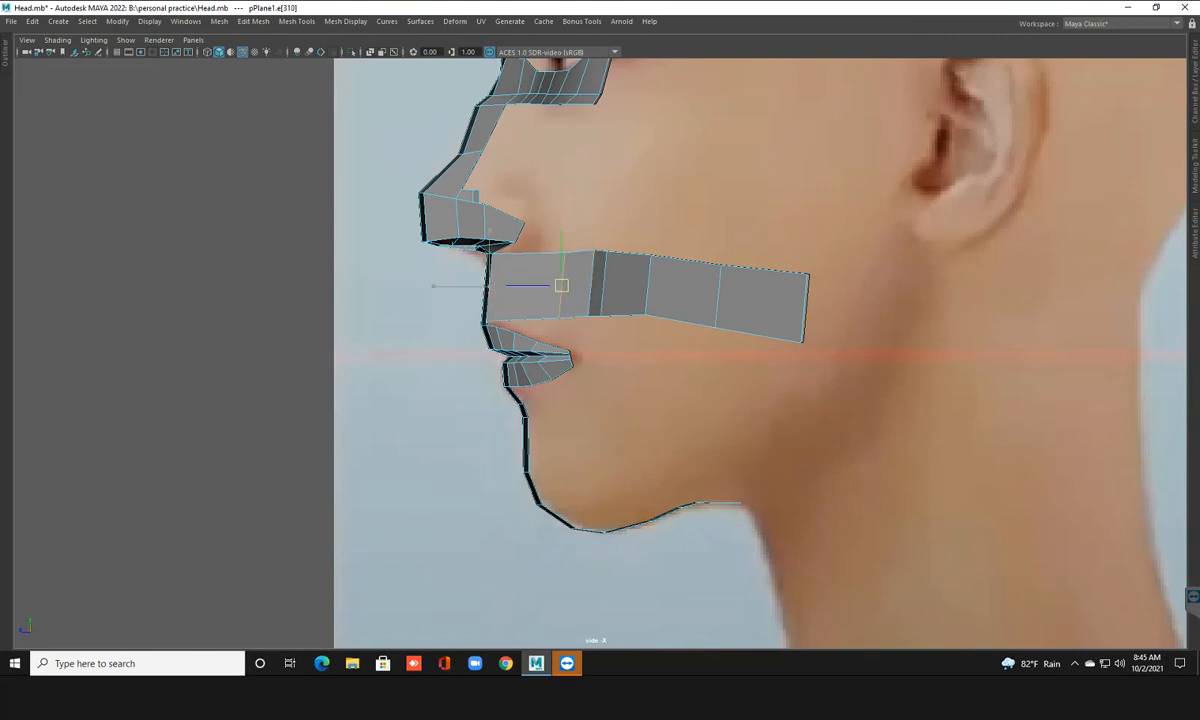
pyautogui.press('space')
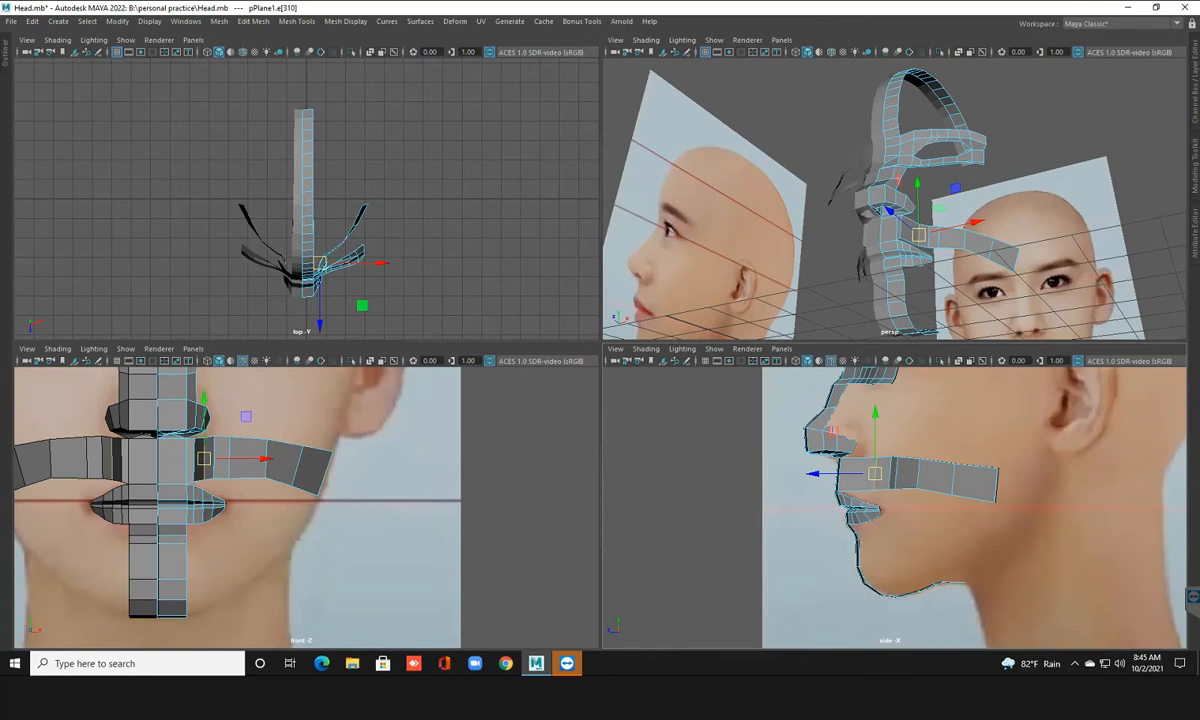
pyautogui.click(250, 545)
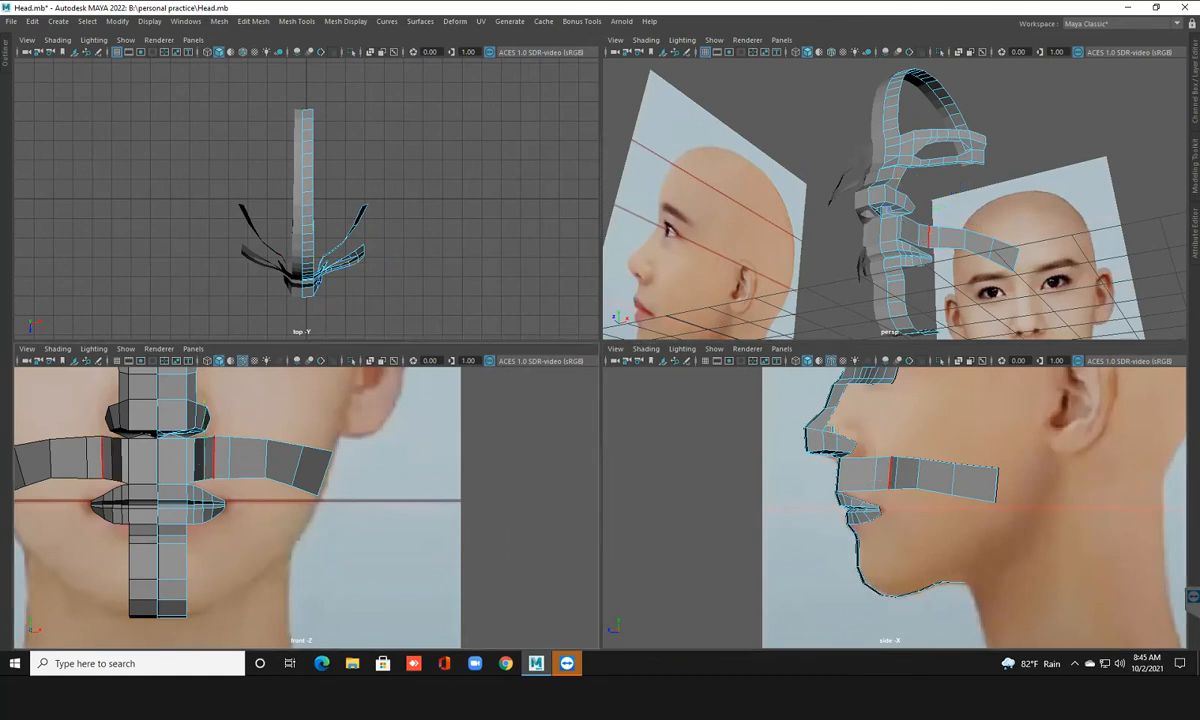
pyautogui.click(194, 460)
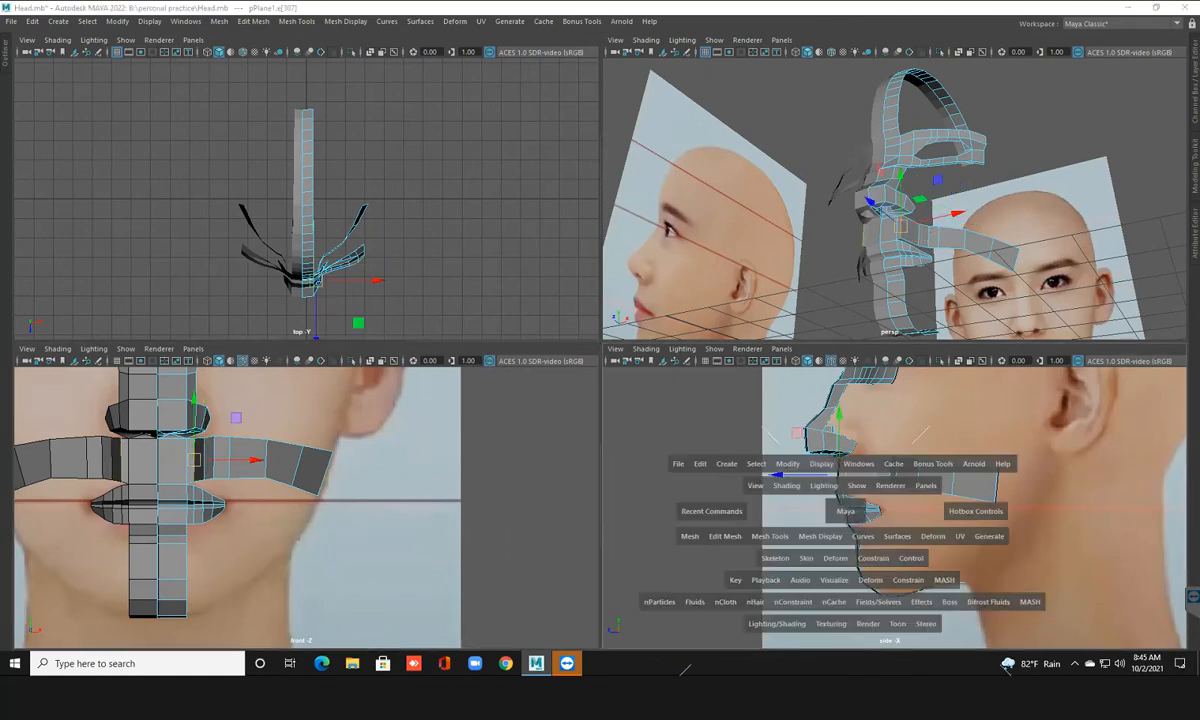
pyautogui.press('space')
pyautogui.moveTo(489, 287); pyautogui.dragTo(533, 284)
# Move the strip's three outer edges farther back toward the jaw in side view
pyautogui.keyDown('alt'); pyautogui.moveTo(728, 308); pyautogui.dragTo(692, 269, button='middle'); pyautogui.keyUp('alt')
pyautogui.click(722, 295)
pyautogui.moveTo(768, 268); pyautogui.dragTo(797, 287)
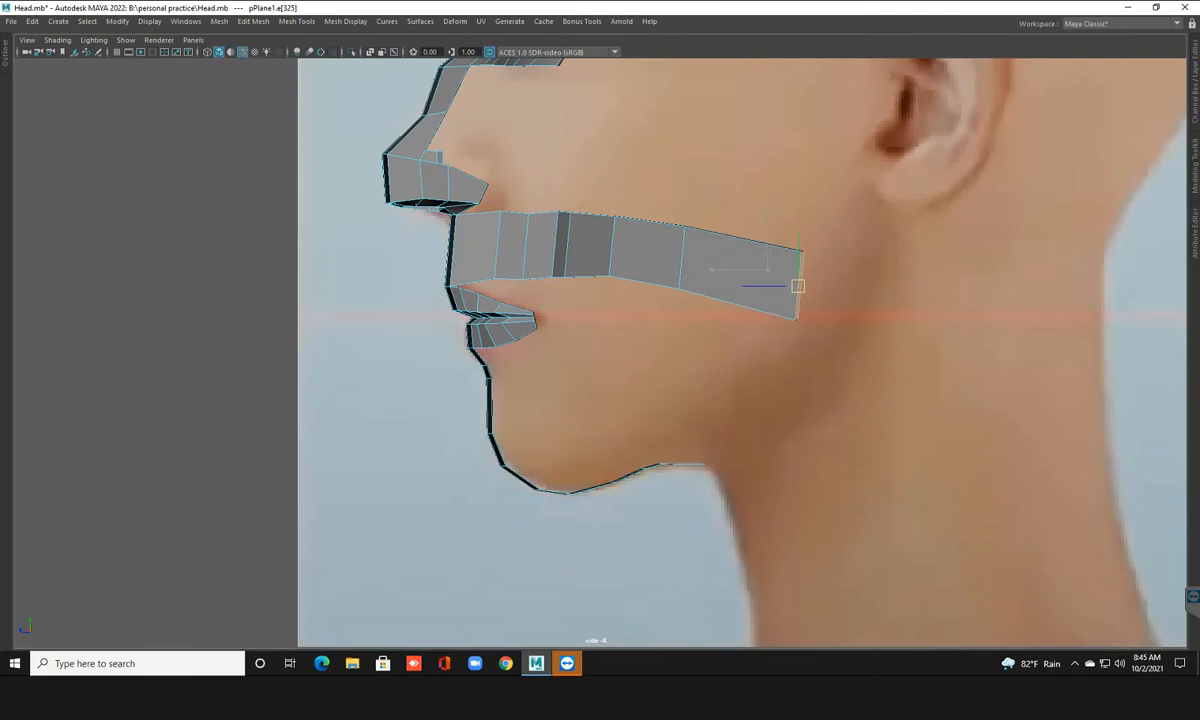
pyautogui.click(683, 258)
pyautogui.moveTo(683, 258); pyautogui.dragTo(747, 273)
pyautogui.click(612, 250)
pyautogui.moveTo(614, 249); pyautogui.dragTo(678, 251)
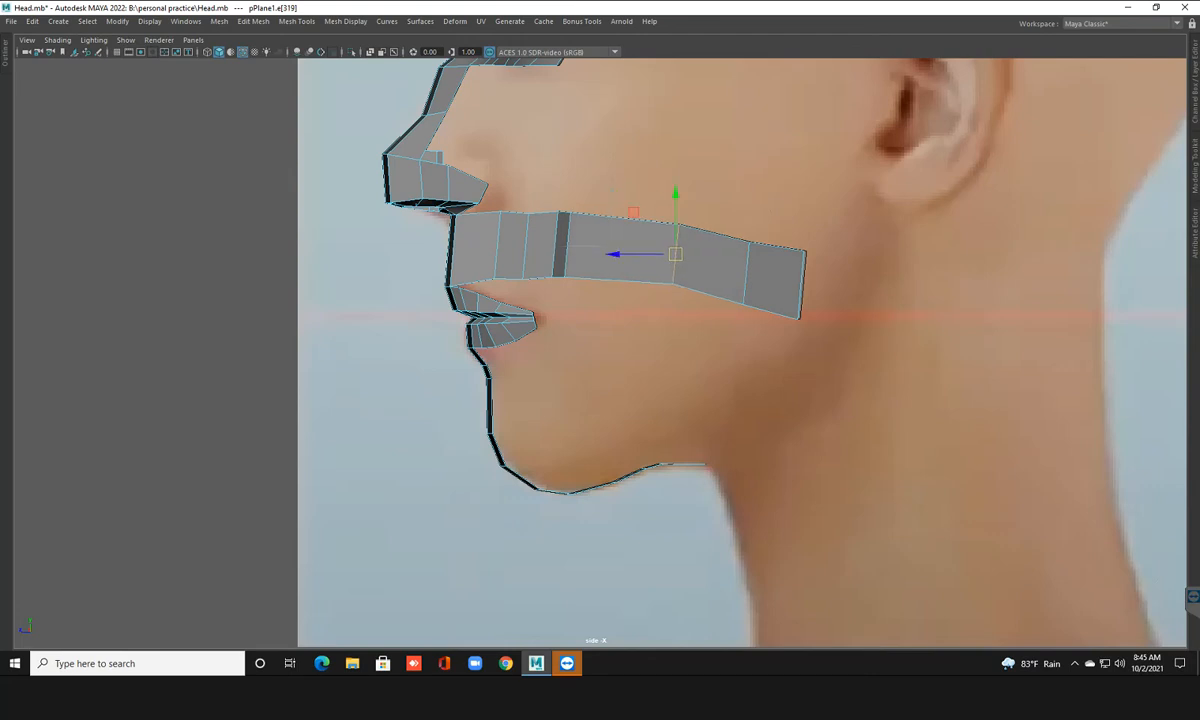
# Space out the strip's inner edges in side view and lower those beside the mouth corner
pyautogui.click(564, 248)
pyautogui.moveTo(530, 244); pyautogui.dragTo(585, 243)
pyautogui.click(555, 245)
pyautogui.click(525, 245)
pyautogui.moveTo(468, 246); pyautogui.dragTo(533, 266)
pyautogui.click(497, 253)
pyautogui.click(536, 243)
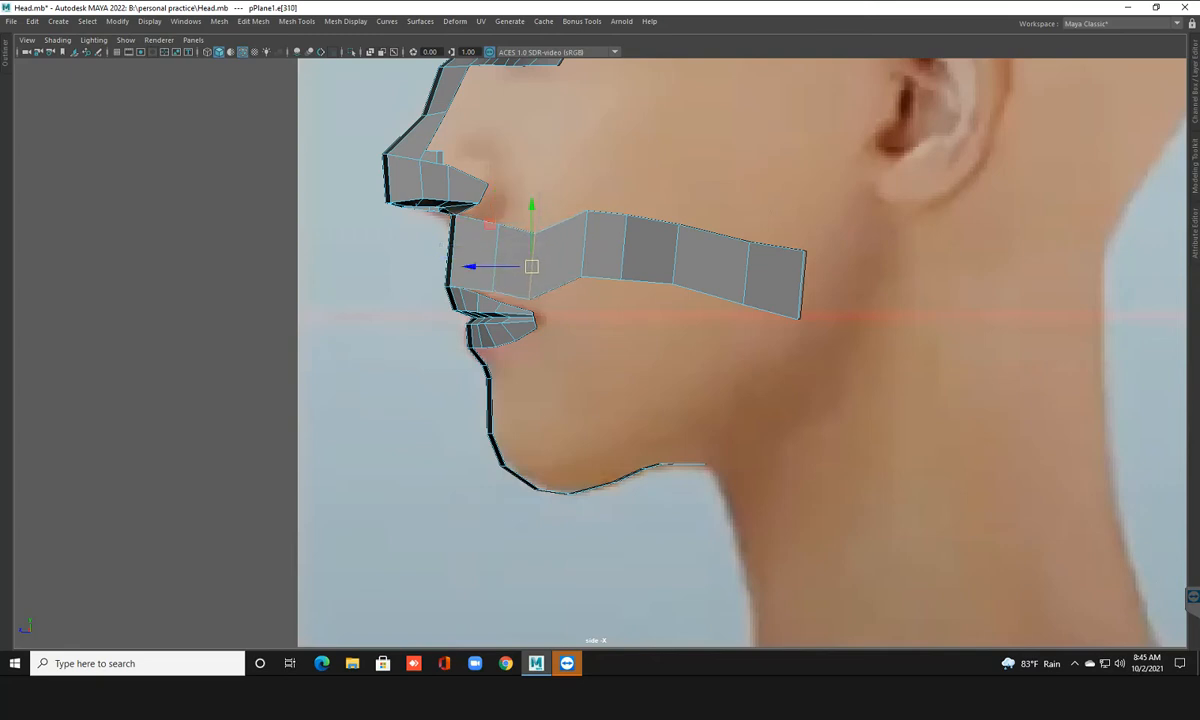
# Lower the strip's middle and outer edges in side view so it slopes evenly down across the cheek
pyautogui.click(582, 244)
pyautogui.moveTo(582, 244); pyautogui.dragTo(681, 289)
pyautogui.click(622, 248)
pyautogui.click(675, 255)
pyautogui.click(745, 268)
pyautogui.moveTo(745, 268); pyautogui.dragTo(742, 303)
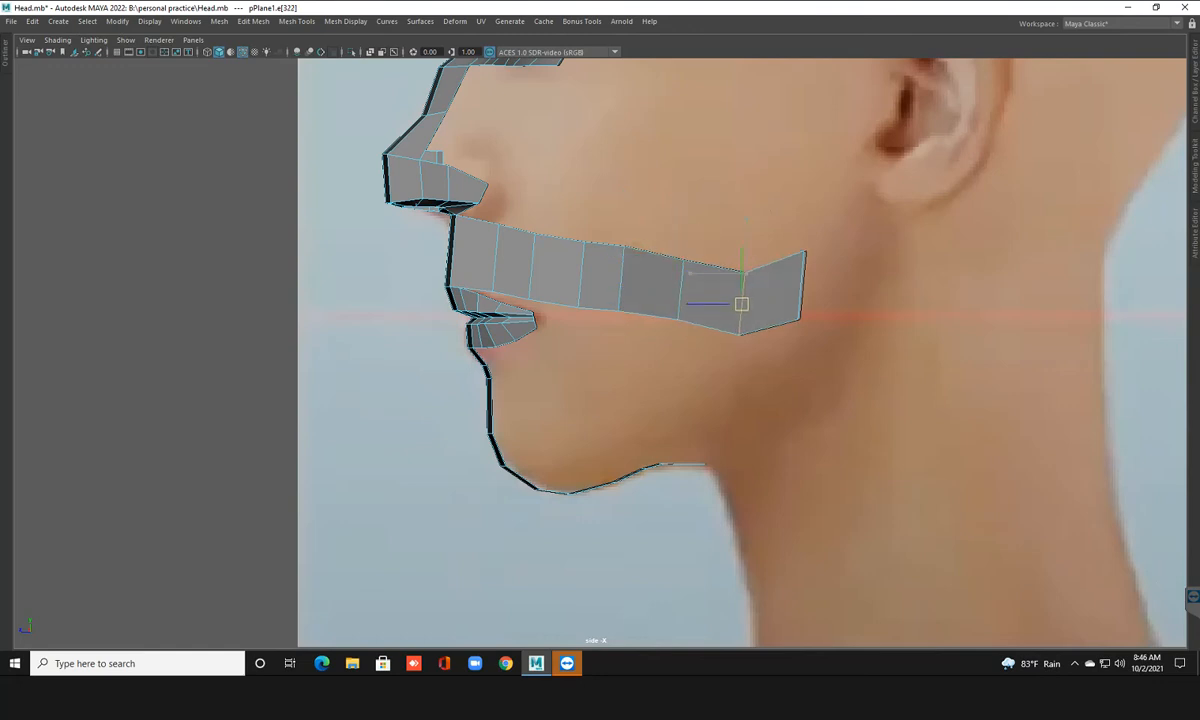
pyautogui.click(804, 280)
pyautogui.moveTo(804, 280); pyautogui.dragTo(807, 318)
pyautogui.click(681, 290)
pyautogui.moveTo(681, 290); pyautogui.dragTo(683, 292)
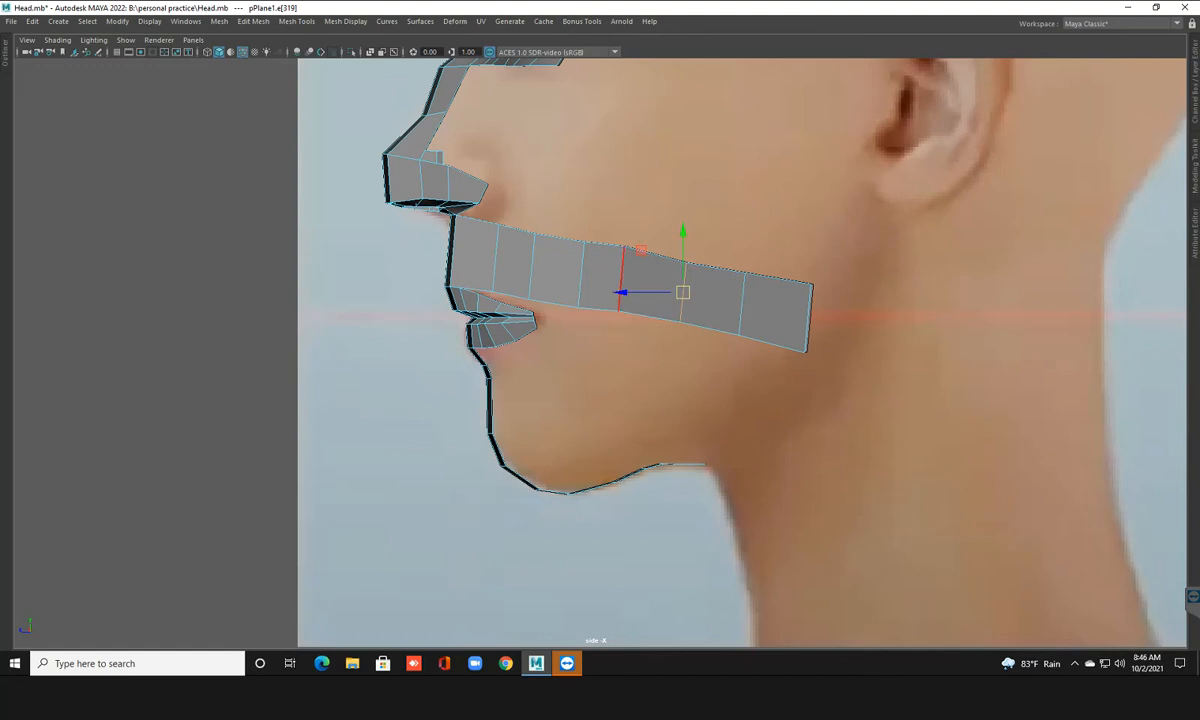
# Inspect the cheek strip's curvature in the perspective view and save the scene
pyautogui.press('space')
pyautogui.press('space')
pyautogui.scroll(-3, 640, 350)
pyautogui.keyDown('alt'); pyautogui.moveTo(700, 300); pyautogui.dragTo(712, 325); pyautogui.keyUp('alt')
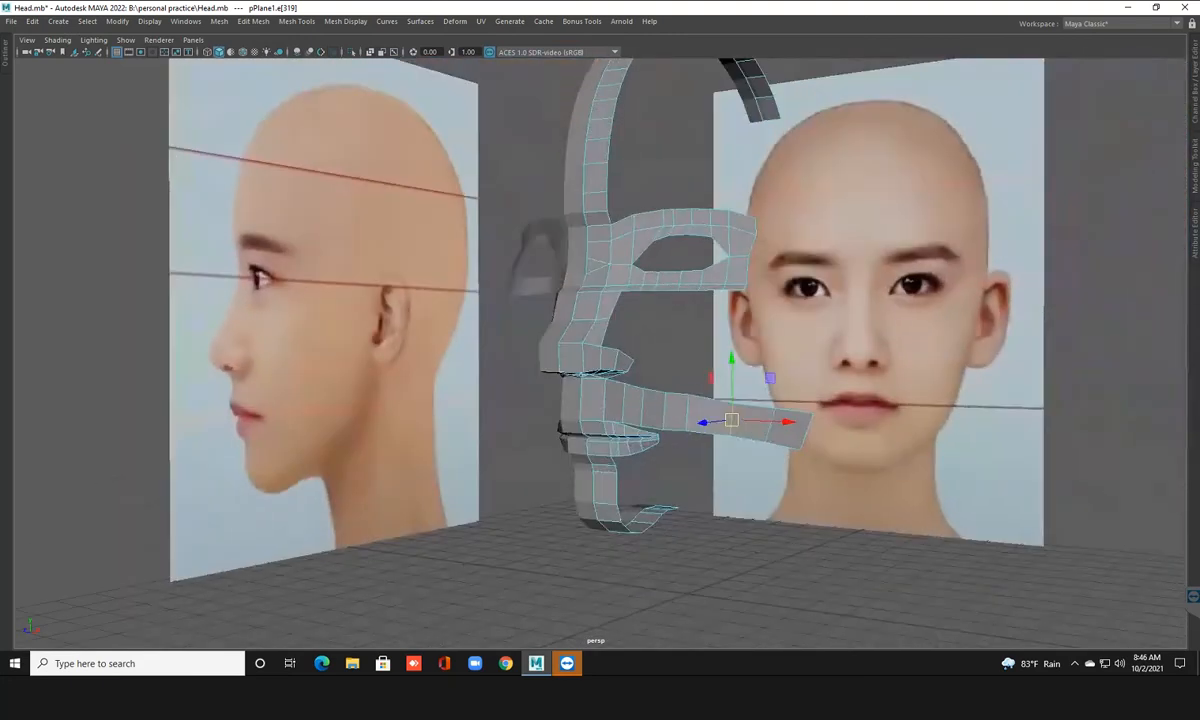
pyautogui.hotkey('ctrl', 's')
# In front view, fit the strip's outermost edge to the jaw outline and shift the two neighbouring edges inward
pyautogui.press('space')
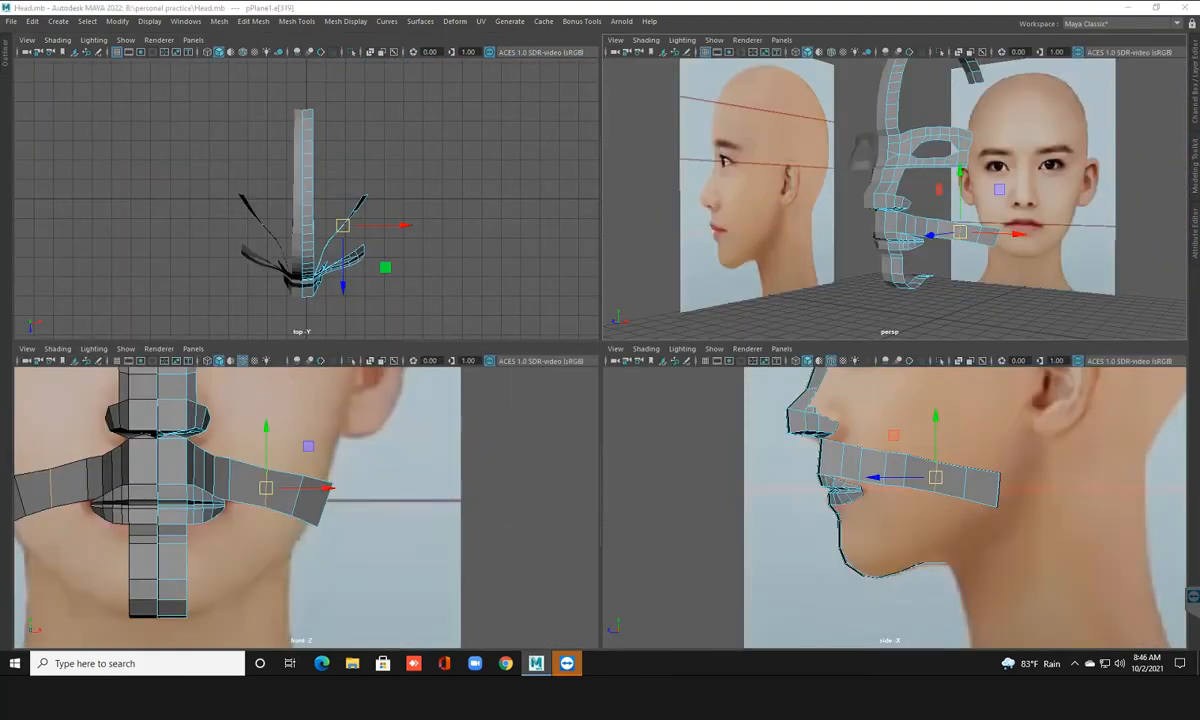
pyautogui.press('space')
pyautogui.keyDown('alt'); pyautogui.moveTo(580, 348); pyautogui.dragTo(569, 331, button='middle'); pyautogui.keyUp('alt')
pyautogui.click(568, 328)
pyautogui.moveTo(571, 312); pyautogui.dragTo(611, 325)
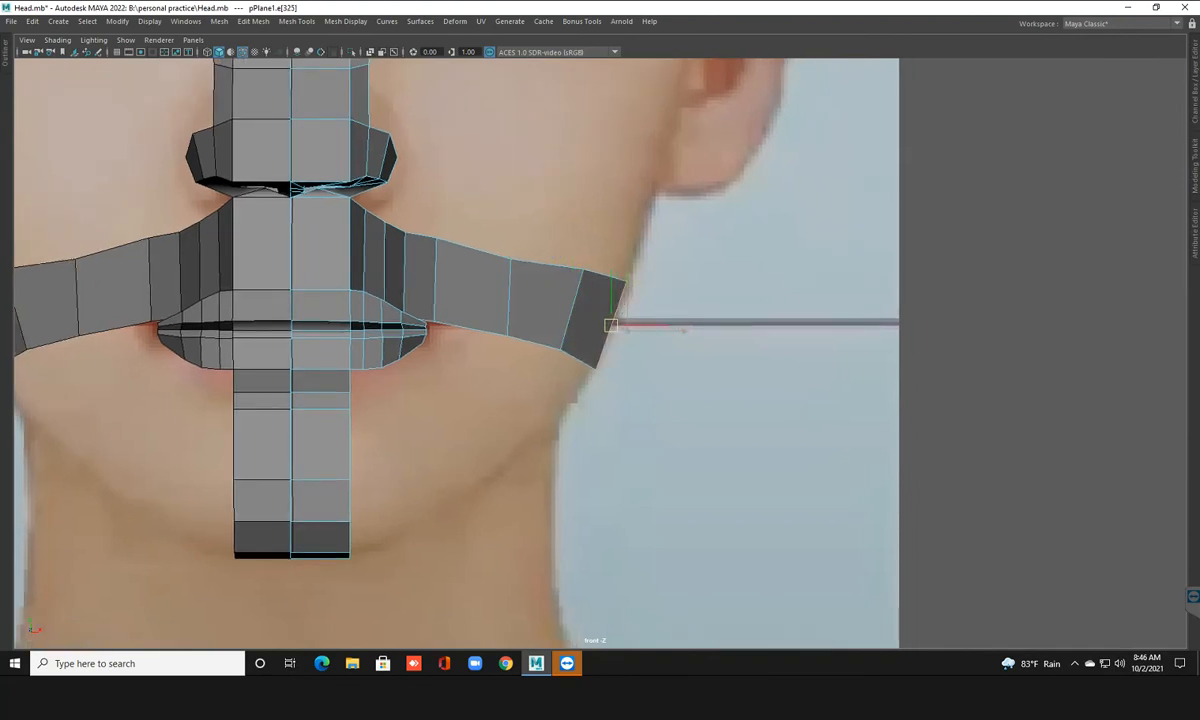
pyautogui.click(572, 305)
pyautogui.moveTo(571, 309); pyautogui.dragTo(493, 288)
pyautogui.click(509, 297)
# Move the upper vertex of the strip's mid-cheek edge outward and slightly raise its lower vertex
pyautogui.press('F9')
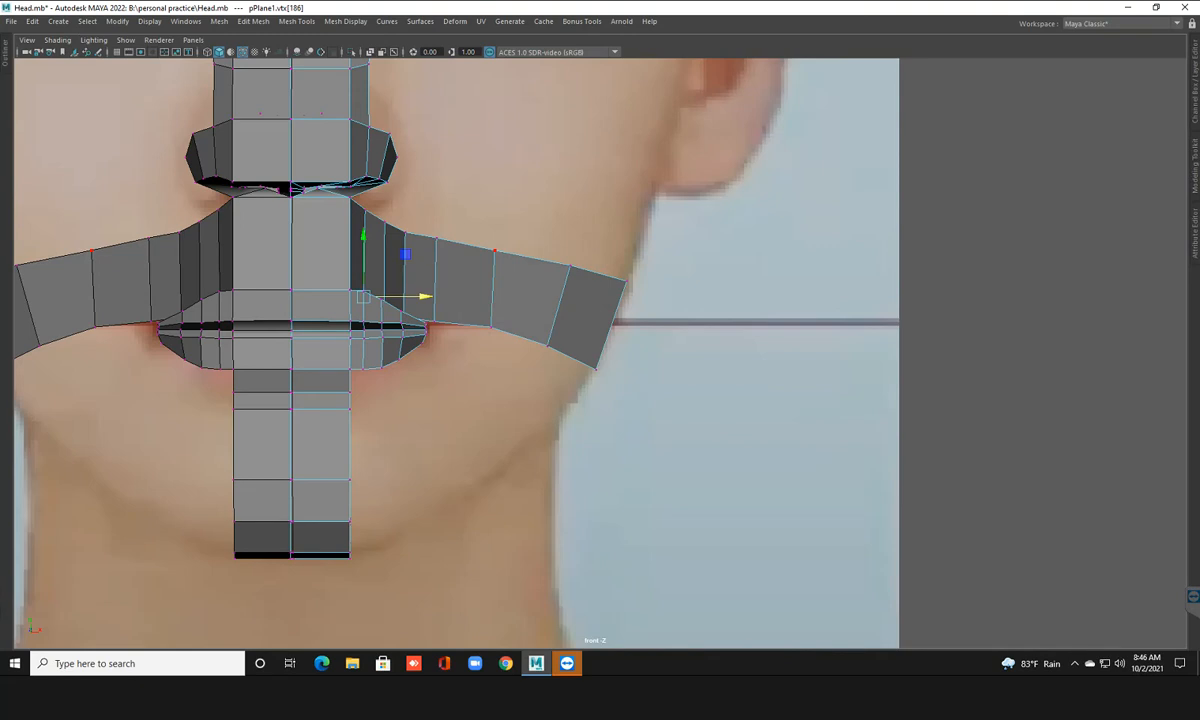
pyautogui.click(493, 250)
pyautogui.moveTo(494, 252); pyautogui.dragTo(516, 252)
pyautogui.click(491, 327)
pyautogui.moveTo(491, 327); pyautogui.dragTo(491, 324)
pyautogui.keyDown('alt'); pyautogui.moveTo(491, 324); pyautogui.dragTo(486, 295, button='middle'); pyautogui.keyUp('alt')
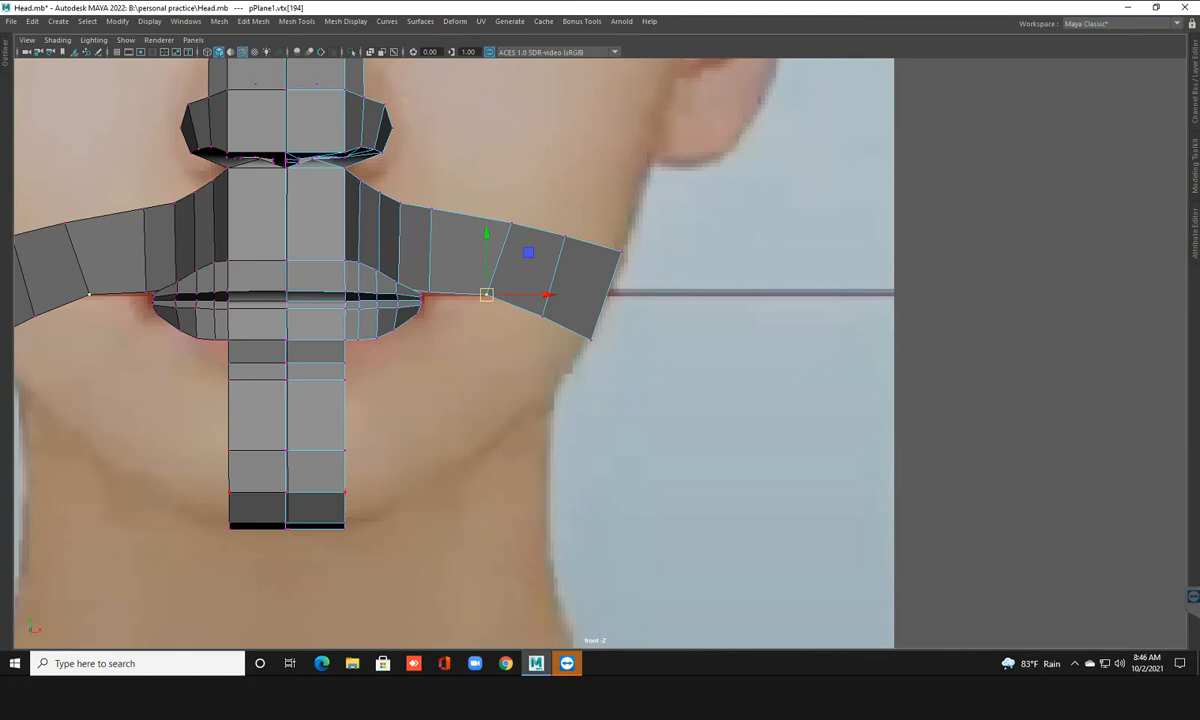
pyautogui.keyDown('alt'); pyautogui.moveTo(486, 294); pyautogui.dragTo(513, 266, button='middle'); pyautogui.keyUp('alt')
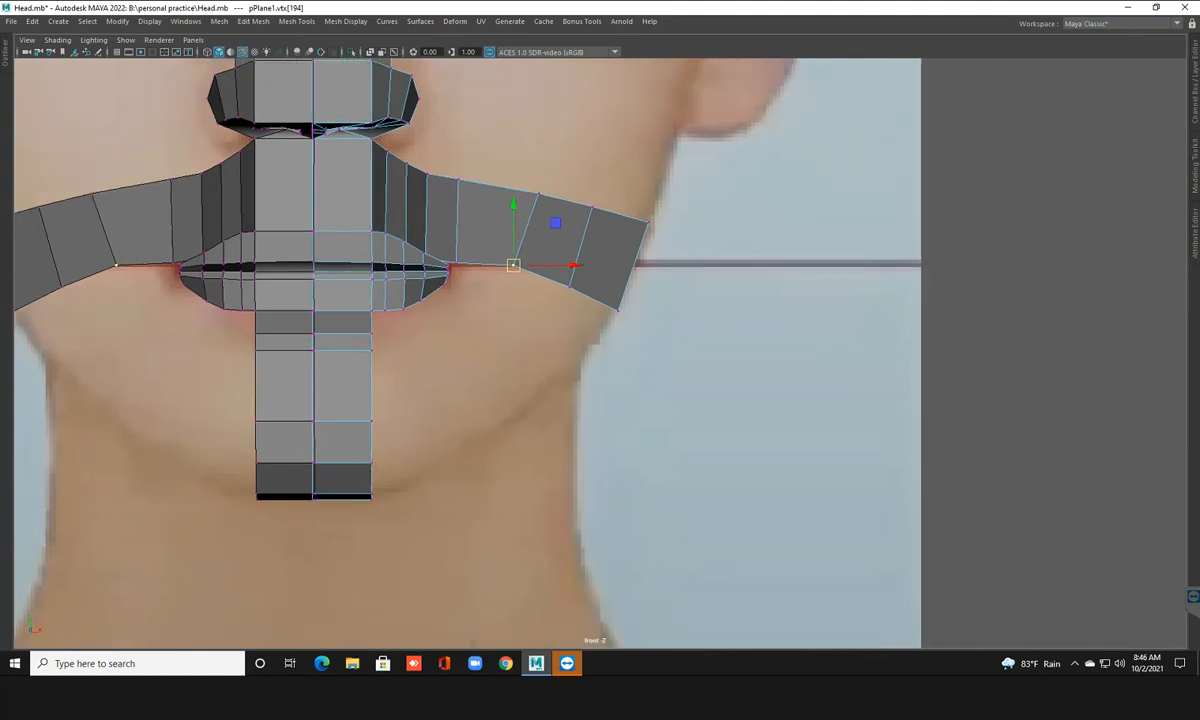
# Delete the outermost face of the cheek strip beside the jaw
pyautogui.rightClick(598, 245)
pyautogui.click(598, 279)
pyautogui.click(608, 258)
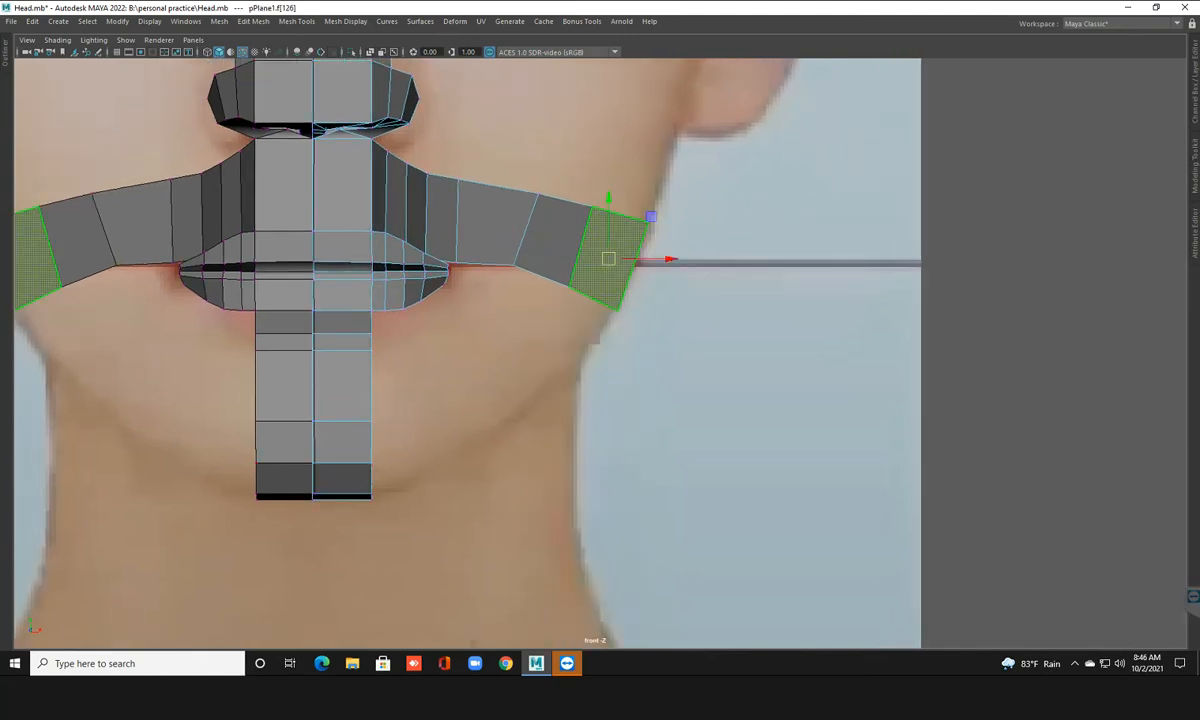
pyautogui.press('Delete')
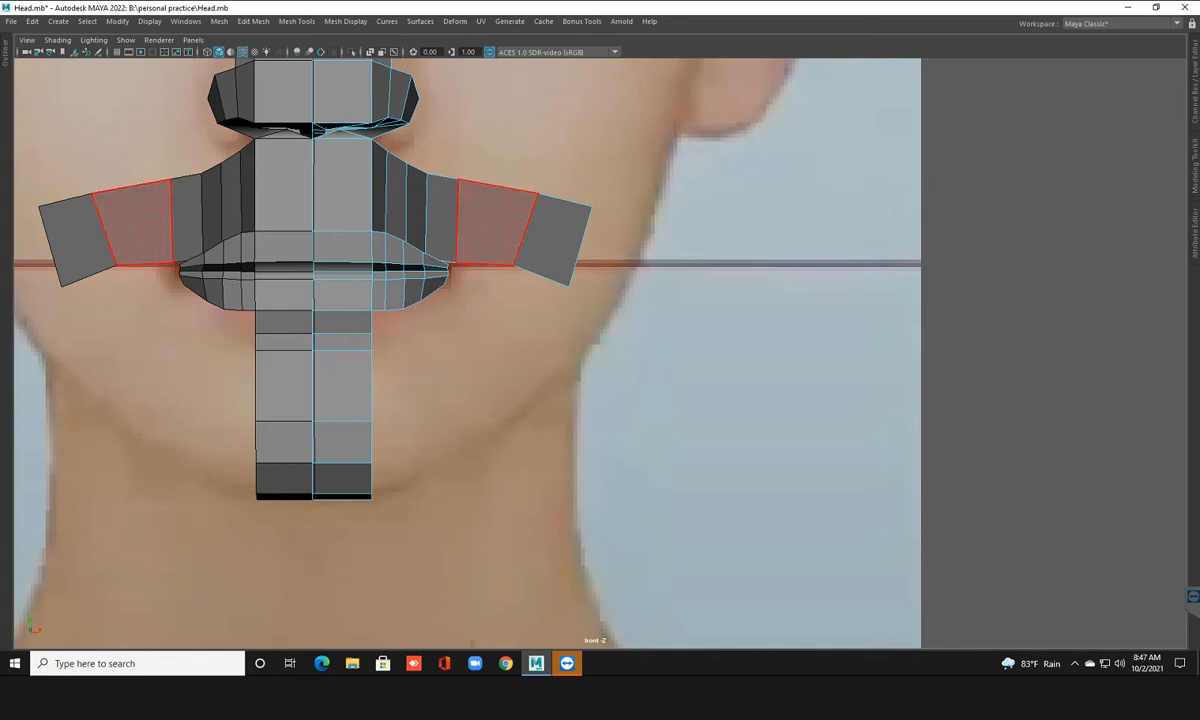
# Move the upper and lower vertices of the two mid-cheek edges outward to space the remaining faces around the mouth
pyautogui.moveTo(504, 228); pyautogui.dragTo(445, 228, button='right')
pyautogui.click(458, 179)
pyautogui.click(538, 193)
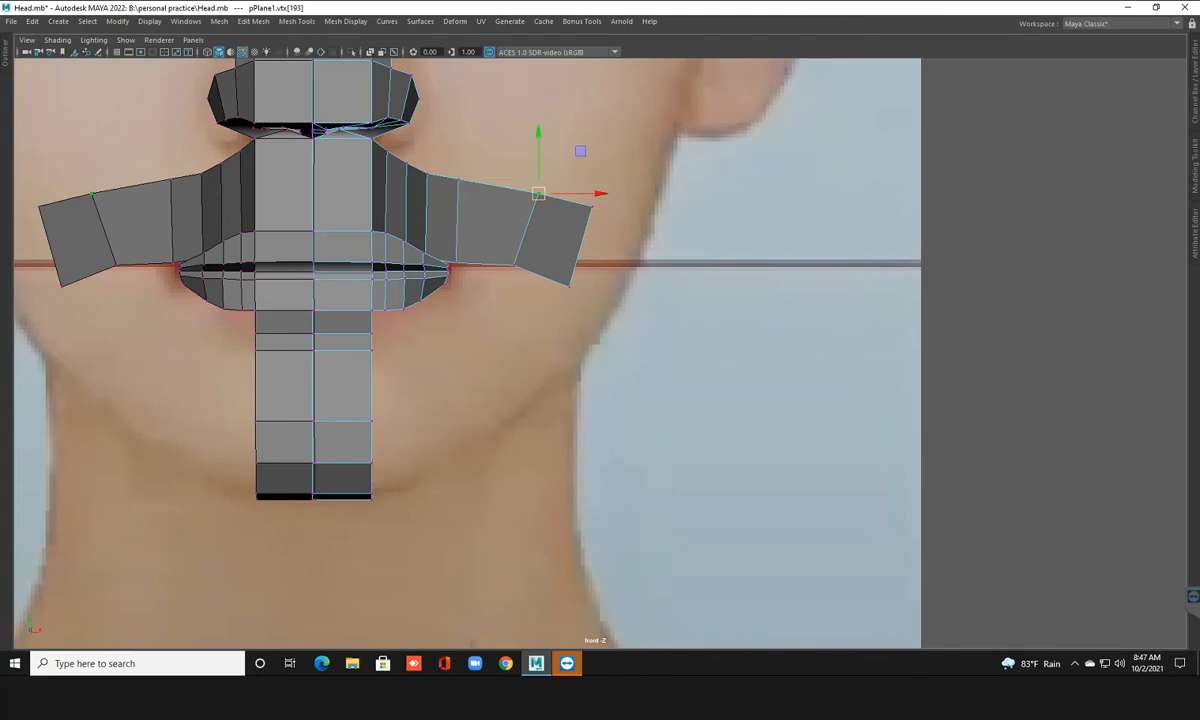
pyautogui.click(458, 179)
pyautogui.moveTo(458, 179); pyautogui.dragTo(484, 182)
pyautogui.click(456, 262)
pyautogui.moveTo(456, 262); pyautogui.dragTo(473, 256)
pyautogui.click(513, 264)
pyautogui.moveTo(513, 264); pyautogui.dragTo(521, 262)
# Adjust the upper and lower vertices of the strip's outer face to round its corner toward the chin
pyautogui.click(538, 193)
pyautogui.moveTo(538, 193); pyautogui.dragTo(594, 216)
pyautogui.click(590, 205)
pyautogui.click(569, 286)
pyautogui.moveTo(569, 286); pyautogui.dragTo(571, 282)
# Extrude the outer face's lower edge repeatedly down around the mouth until the faces reach the chin strip
pyautogui.press('F10')
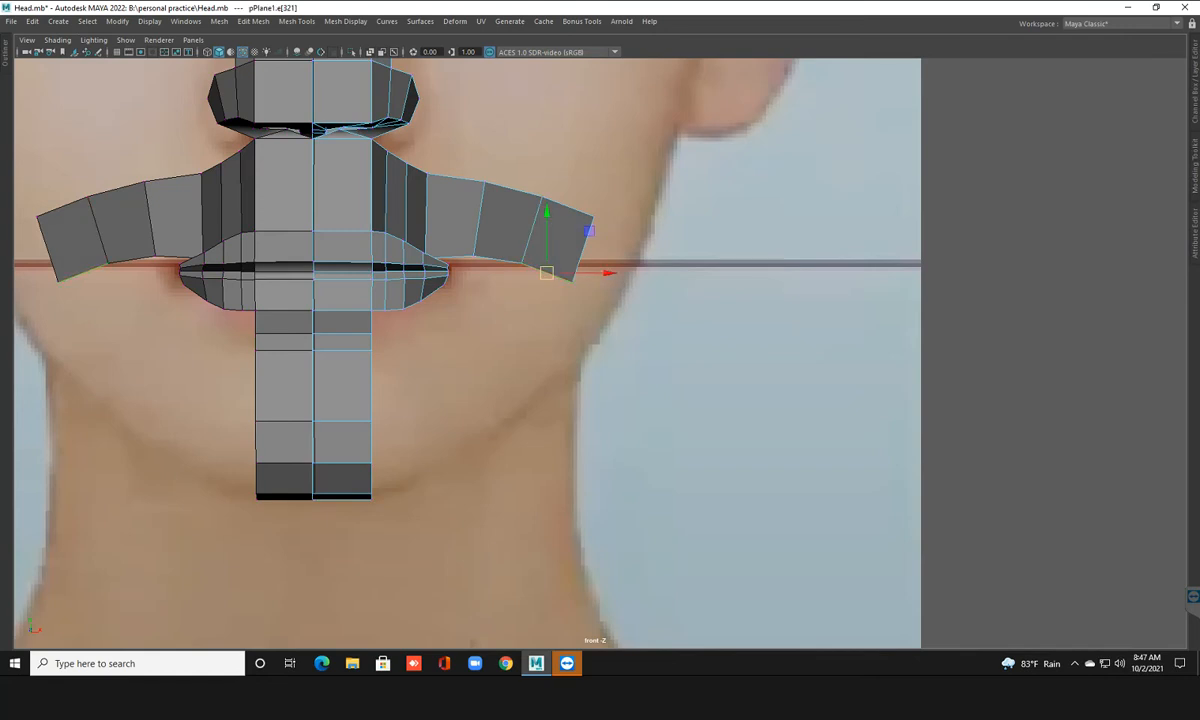
pyautogui.keyDown('shift'); pyautogui.moveTo(547, 273); pyautogui.dragTo(530, 308); pyautogui.keyUp('shift')
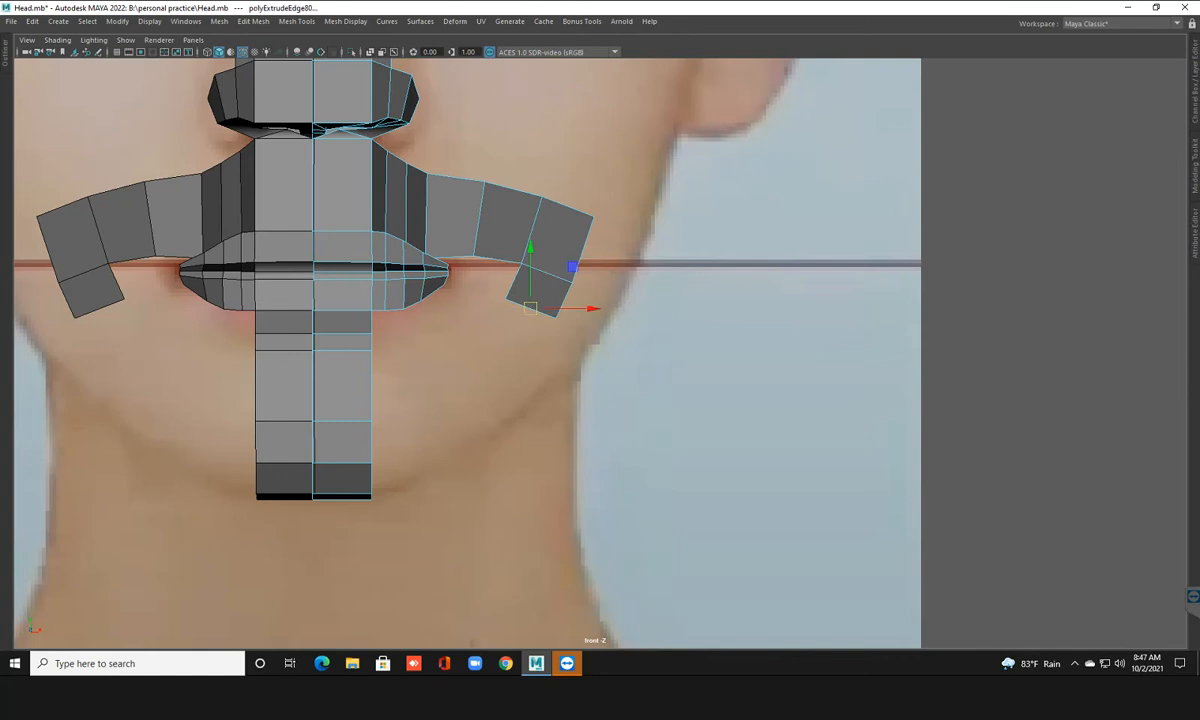
pyautogui.hotkey('ctrl', 'z')
pyautogui.keyDown('shift'); pyautogui.moveTo(547, 273); pyautogui.dragTo(380, 442); pyautogui.keyUp('shift')
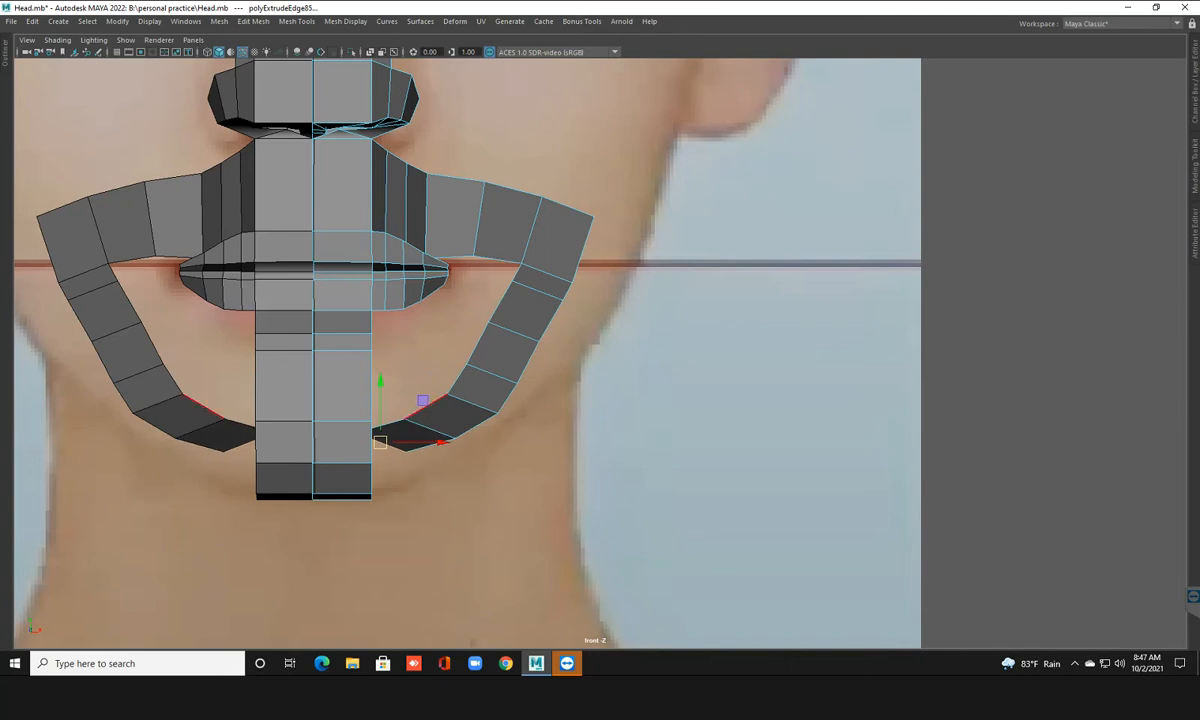
# Adjust the inner and outer vertices on the upper part of the extruded loop beside the mouth
pyautogui.moveTo(500, 315); pyautogui.dragTo(442, 316, button='right')
pyautogui.click(514, 282)
pyautogui.click(564, 300)
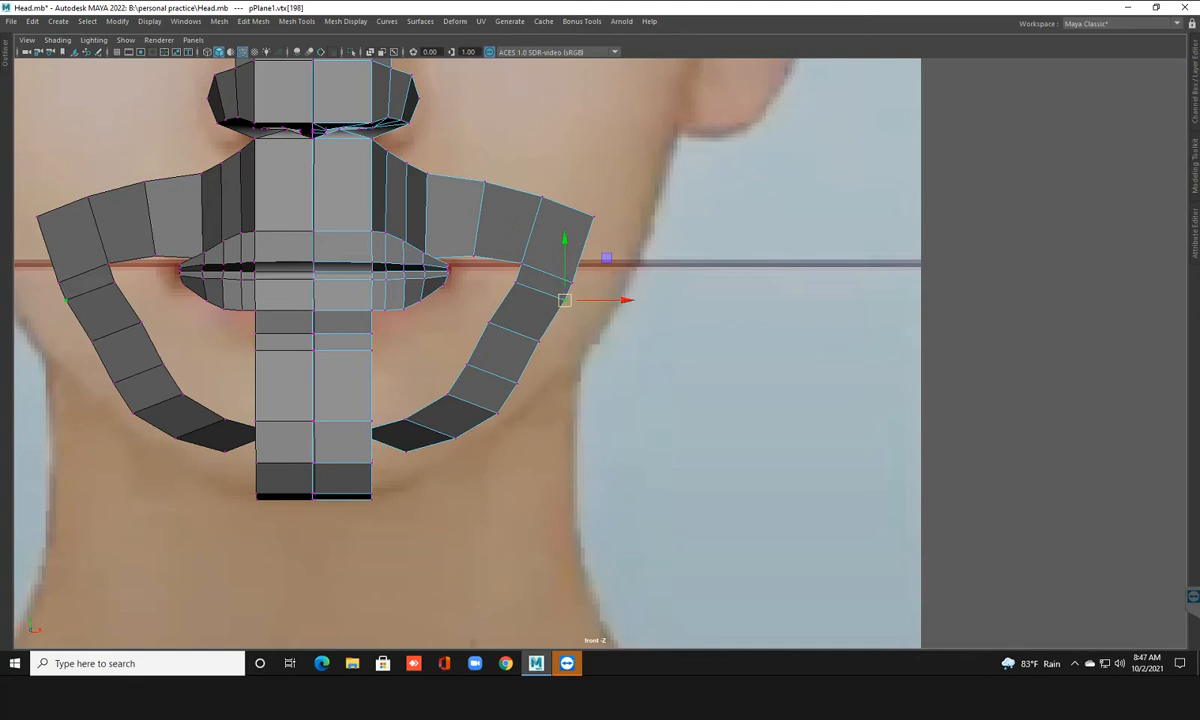
pyautogui.click(492, 315)
pyautogui.click(539, 341)
pyautogui.moveTo(539, 341); pyautogui.dragTo(539, 338)
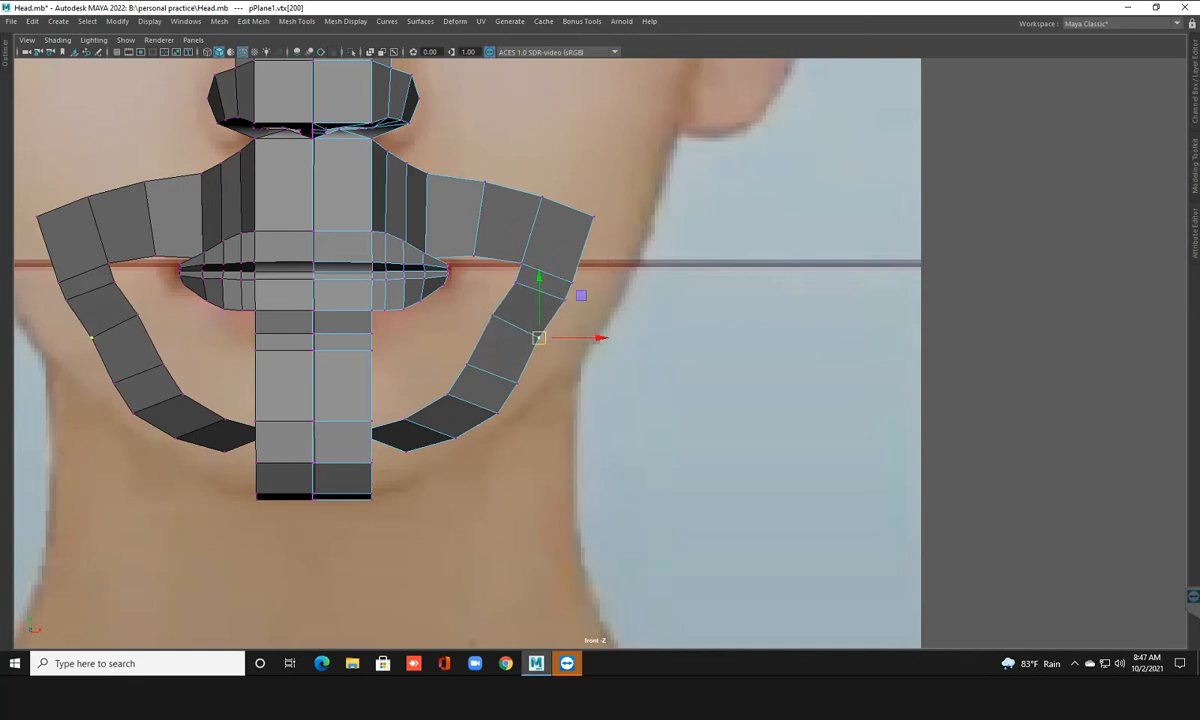
# Reposition the lower vertices of the extruded loop to even out its faces along the curve toward the chin
pyautogui.click(467, 365)
pyautogui.moveTo(467, 365); pyautogui.dragTo(444, 382)
pyautogui.click(521, 360)
pyautogui.click(447, 394)
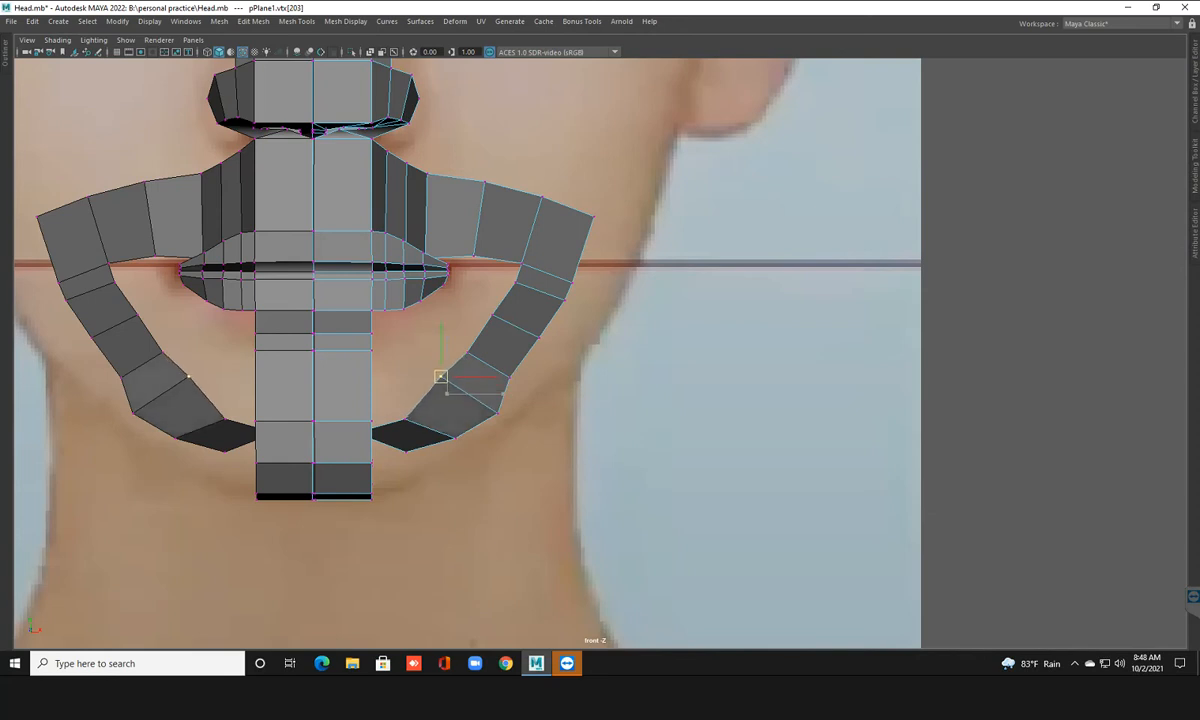
pyautogui.click(489, 411)
pyautogui.moveTo(489, 411); pyautogui.dragTo(482, 406)
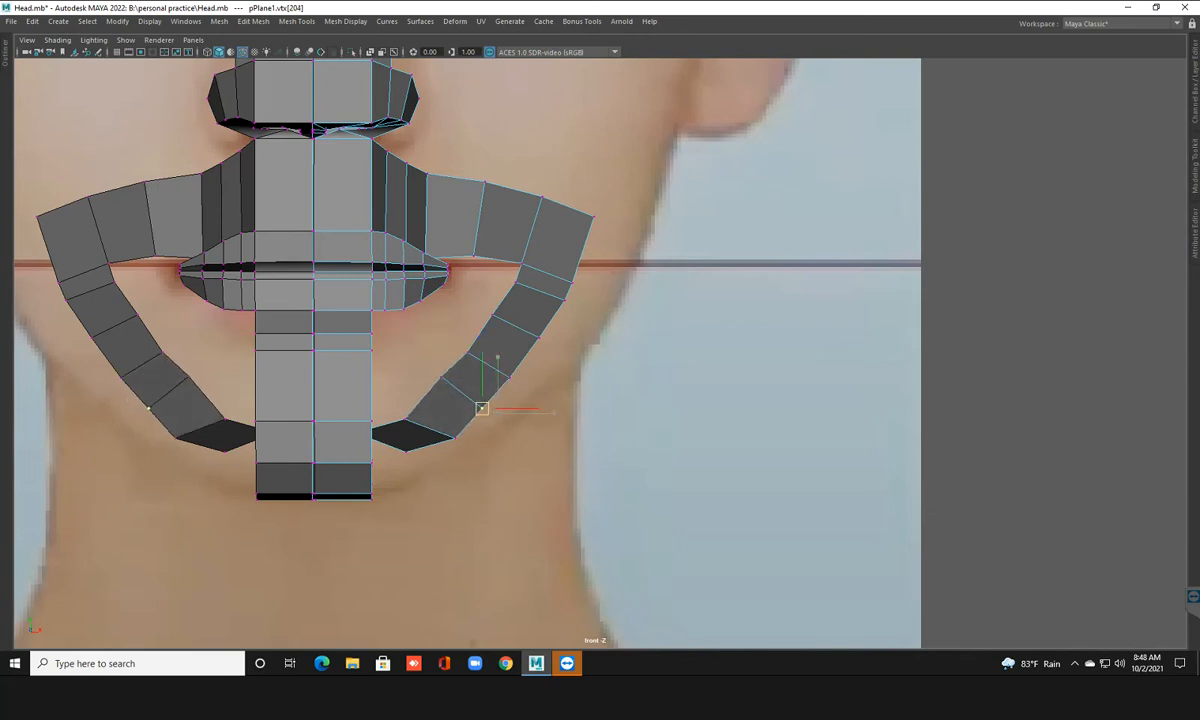
pyautogui.click(467, 348)
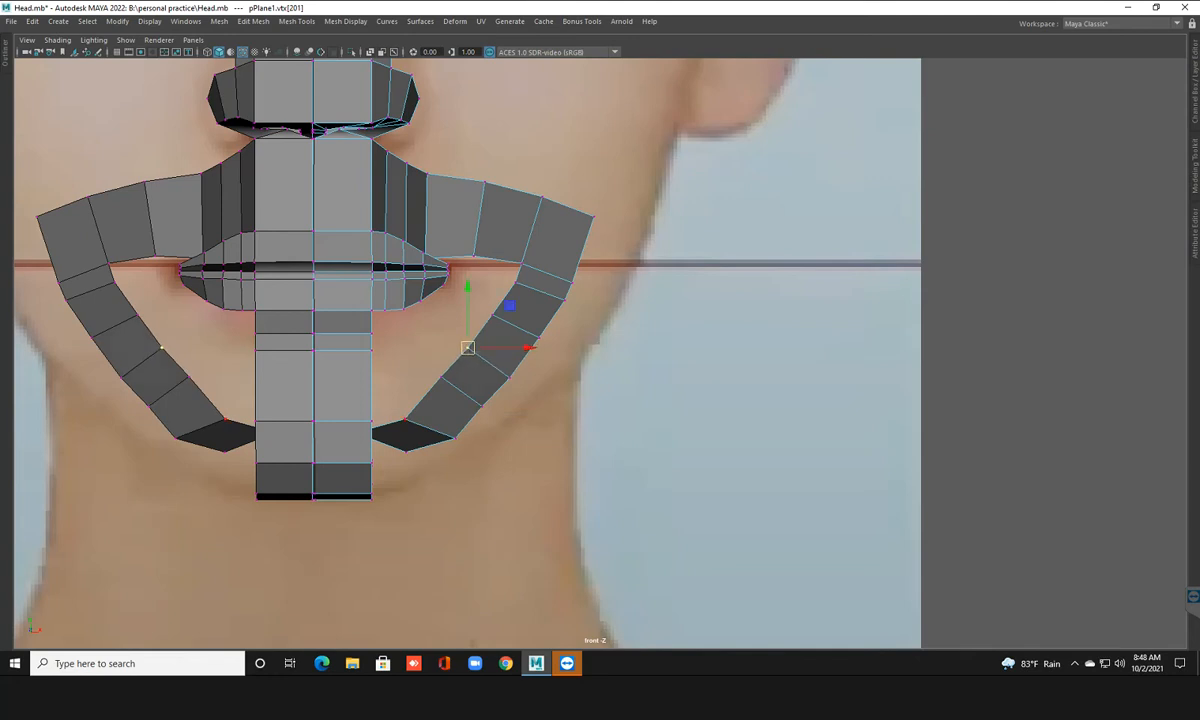
# Reposition the inner and outer vertices at the loop's lower end to round its curve into the chin strip
pyautogui.click(405, 418)
pyautogui.moveTo(405, 418)
pyautogui.mouseDown()
pyautogui.moveTo(415, 398)
pyautogui.moveTo(425, 411)
pyautogui.mouseUp()
pyautogui.click(455, 437)
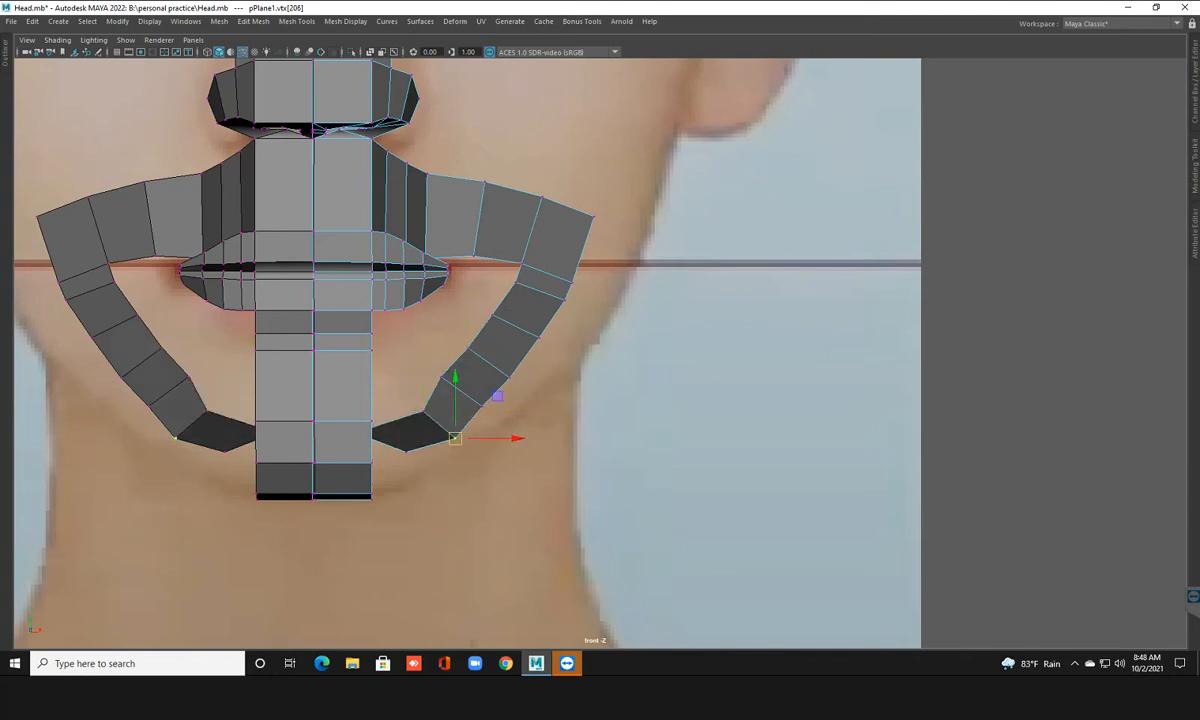
pyautogui.click(423, 410)
pyautogui.moveTo(423, 410); pyautogui.dragTo(411, 389)
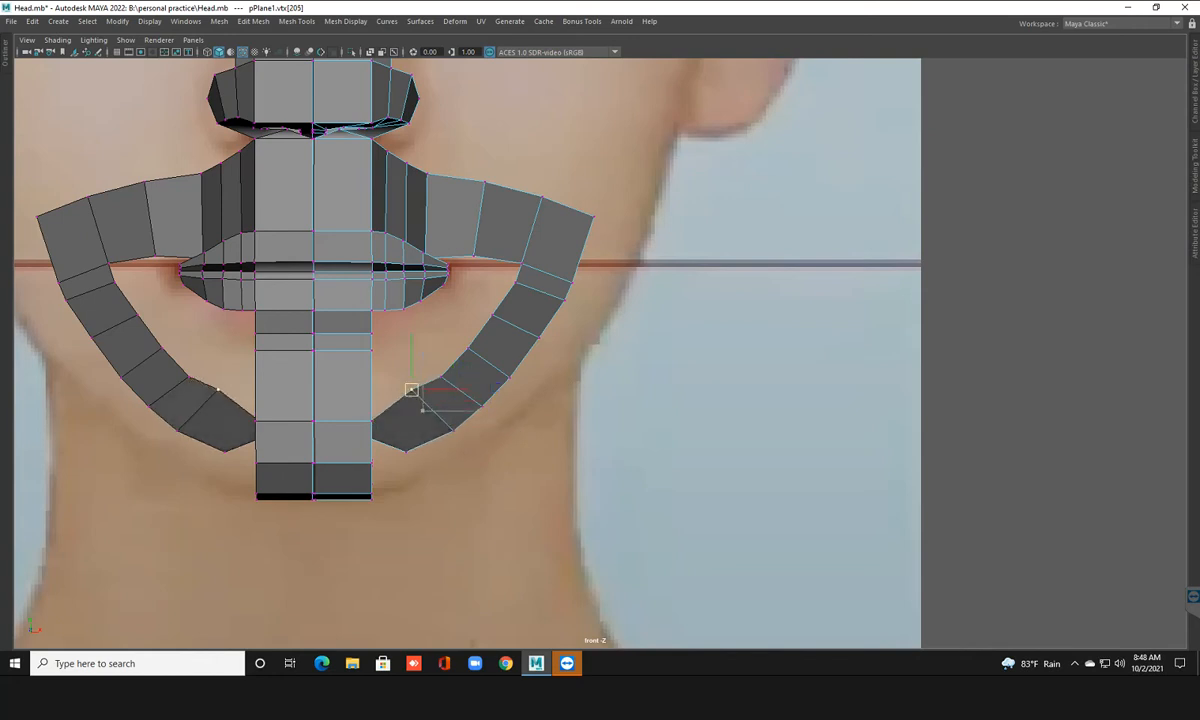
pyautogui.click(453, 430)
pyautogui.moveTo(453, 430); pyautogui.dragTo(445, 425)
pyautogui.click(442, 377)
pyautogui.moveTo(441, 376); pyautogui.dragTo(445, 368)
# Pull the loop's end vertices slightly away from the chin strip and realign the neighbouring vertices along the jaw curve
pyautogui.click(352, 432)
pyautogui.moveTo(334, 420); pyautogui.dragTo(380, 460)
pyautogui.click(406, 450)
pyautogui.click(442, 424)
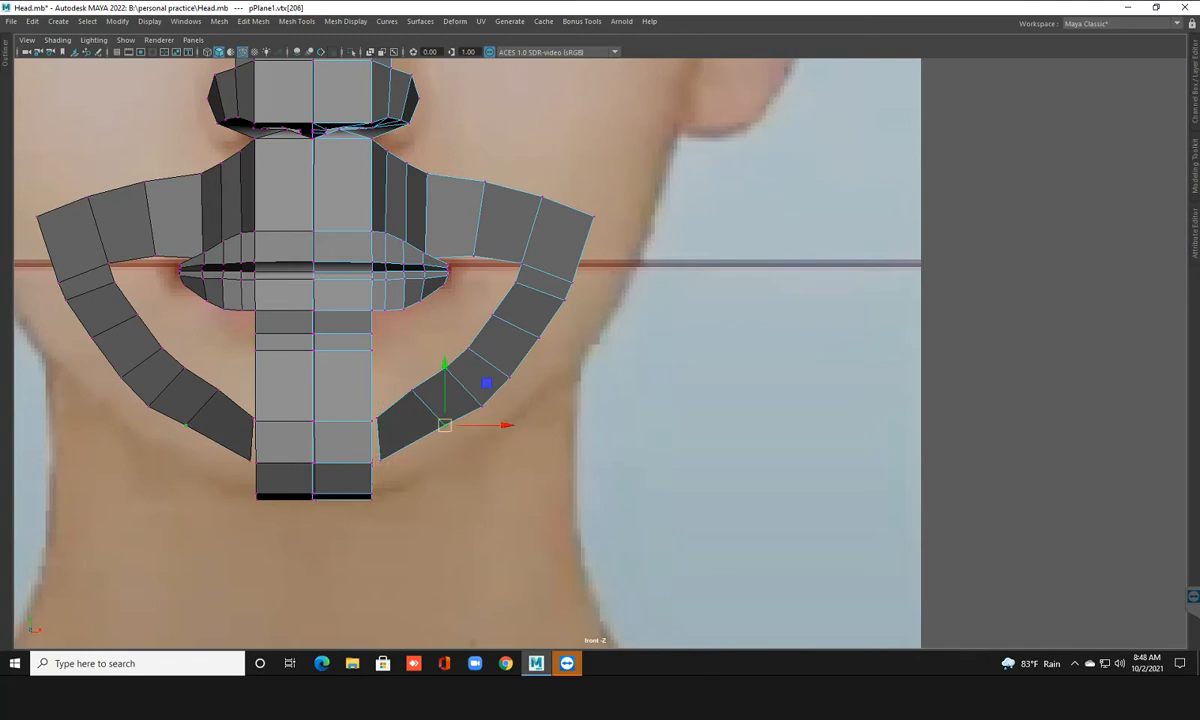
pyautogui.moveTo(442, 424); pyautogui.dragTo(447, 435)
pyautogui.click(412, 389)
pyautogui.moveTo(412, 389); pyautogui.dragTo(415, 391)
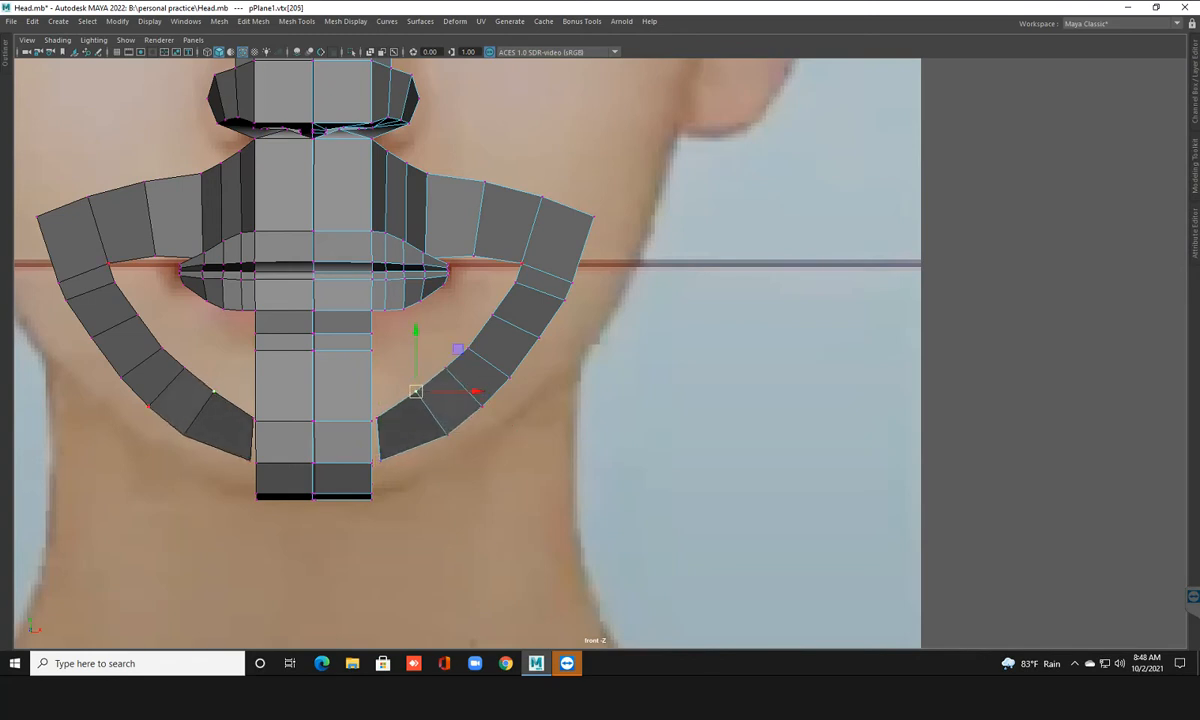
pyautogui.click(447, 434)
pyautogui.moveTo(447, 434); pyautogui.dragTo(447, 428)
pyautogui.click(482, 405)
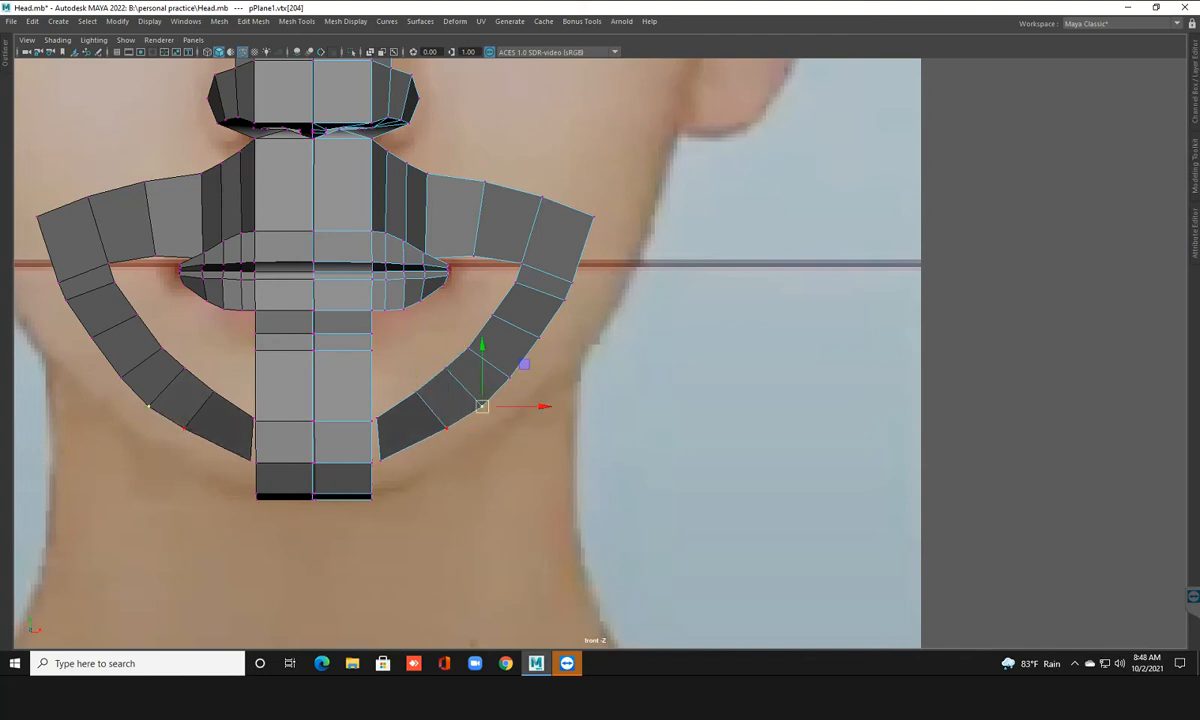
# In the side view, move the loop's end edge forward to the chin profile
pyautogui.moveTo(509, 312); pyautogui.dragTo(509, 270, button='right')
pyautogui.click(540, 291)
pyautogui.press('space')
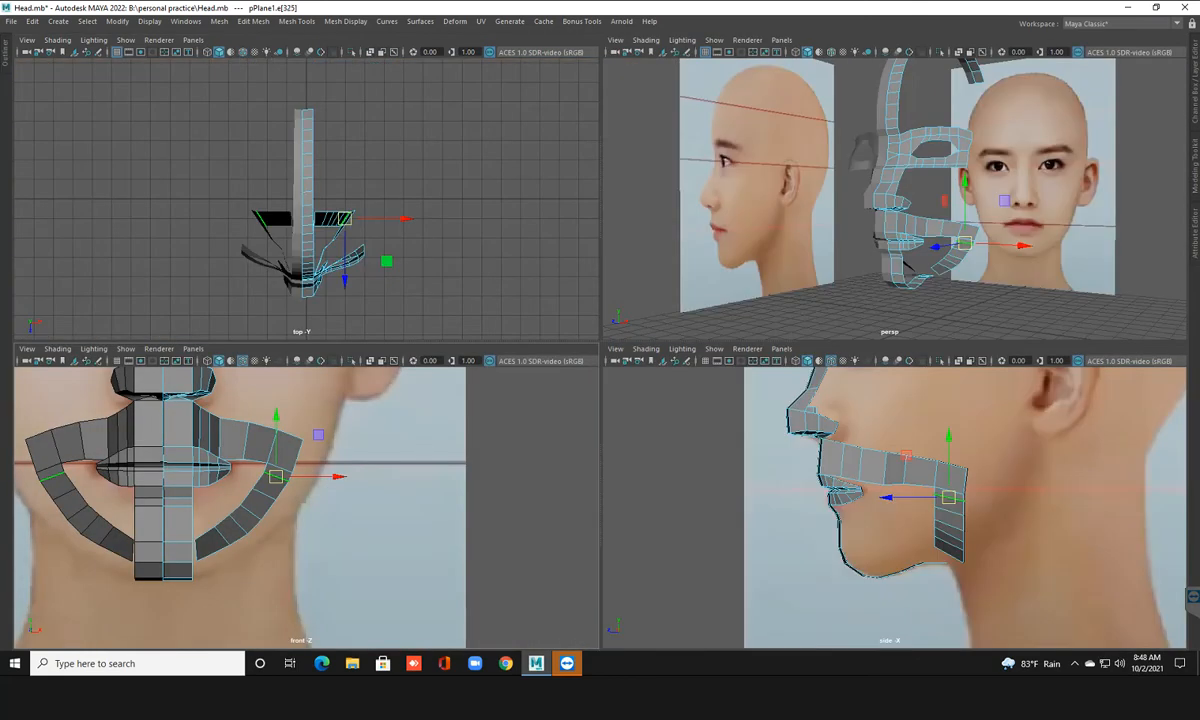
pyautogui.press('space')
pyautogui.press('space')
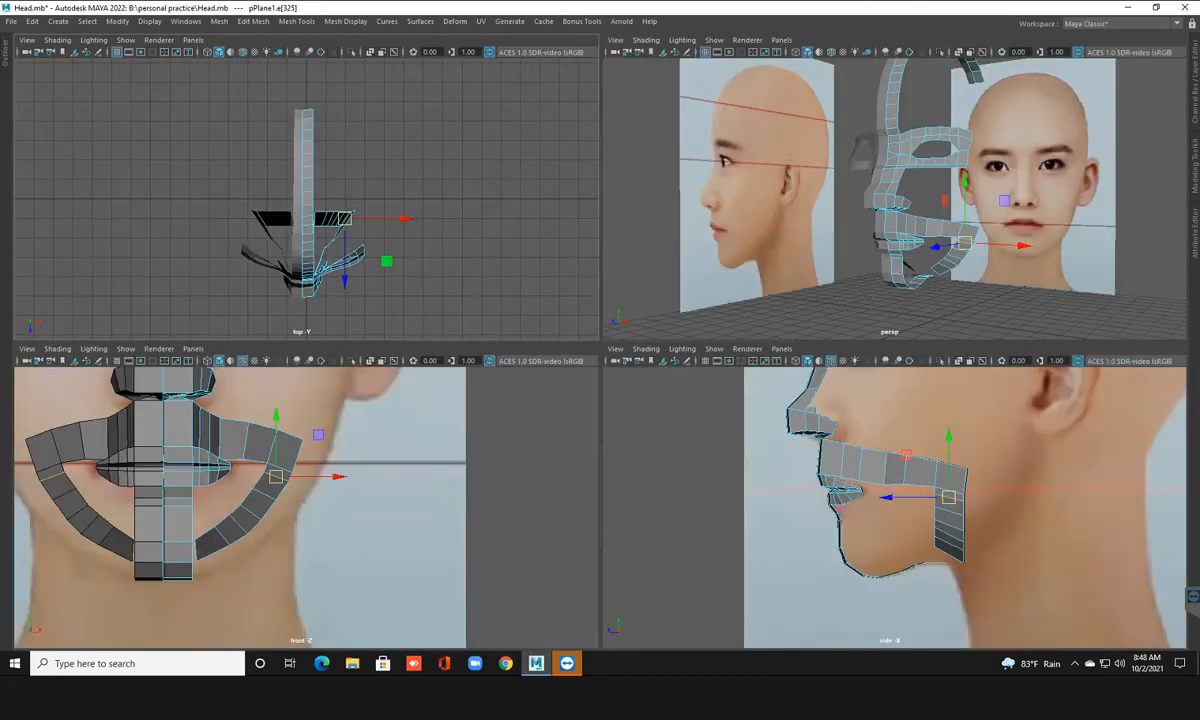
pyautogui.press('space')
pyautogui.click(371, 430)
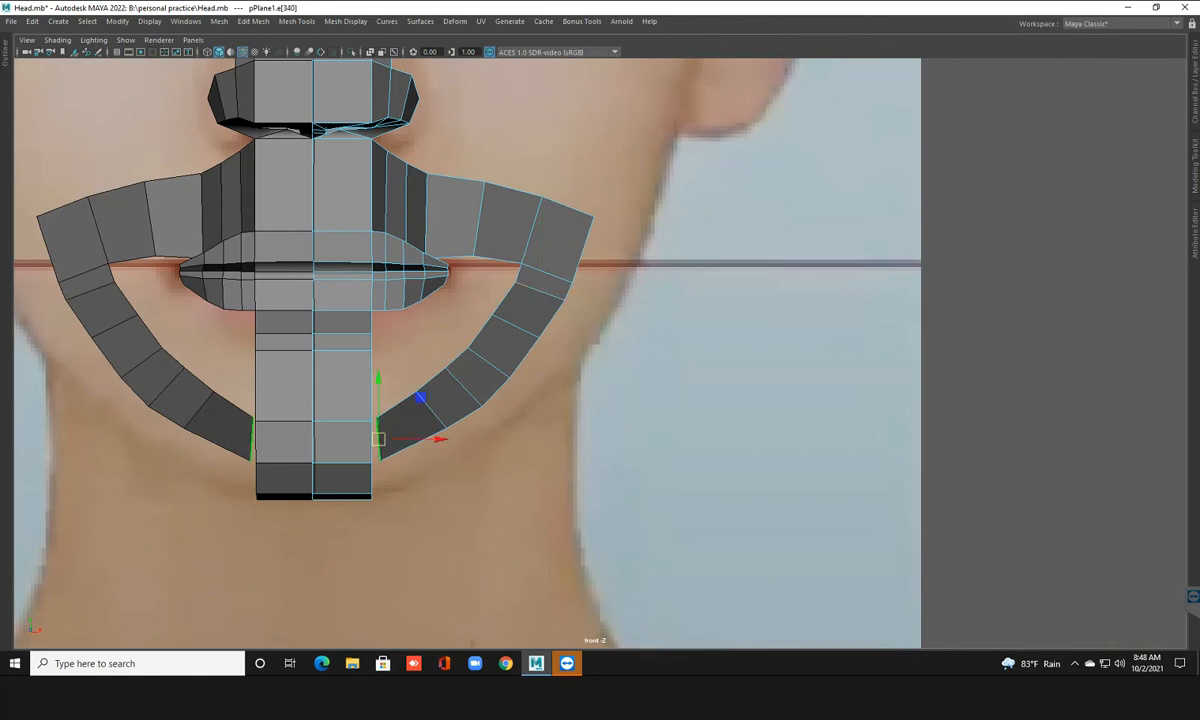
pyautogui.press('space')
pyautogui.press('space')
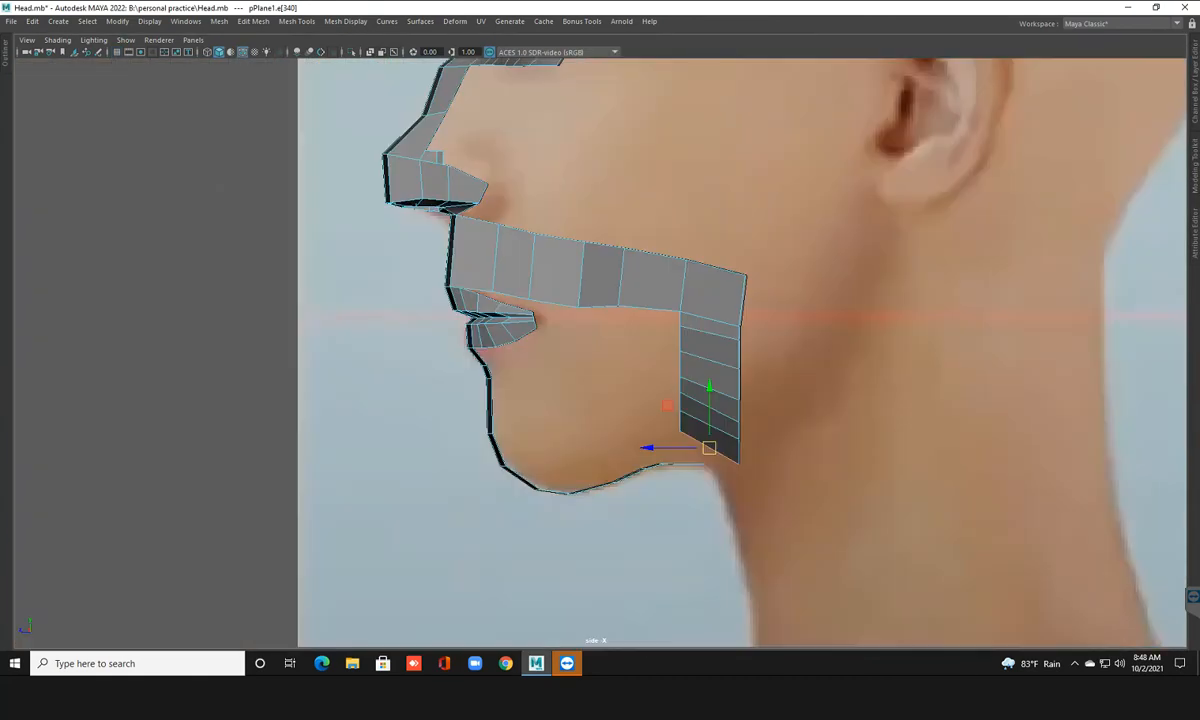
pyautogui.scroll(2, 700, 460)
pyautogui.moveTo(725, 461); pyautogui.dragTo(509, 462)
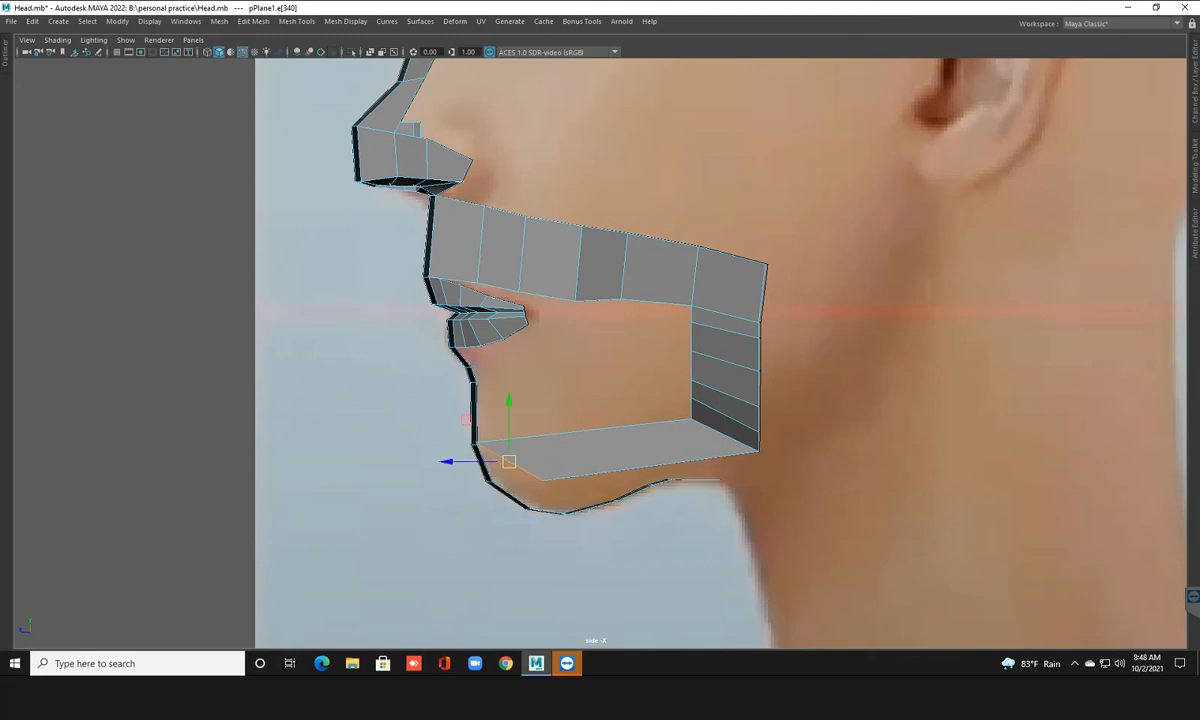
# Move the next three cross edges of the loop forward in the side view to spread its lower faces toward the chin
pyautogui.click(725, 435)
pyautogui.moveTo(724, 434); pyautogui.dragTo(560, 443)
pyautogui.click(725, 415)
pyautogui.moveTo(724, 414); pyautogui.dragTo(620, 423)
pyautogui.click(725, 393)
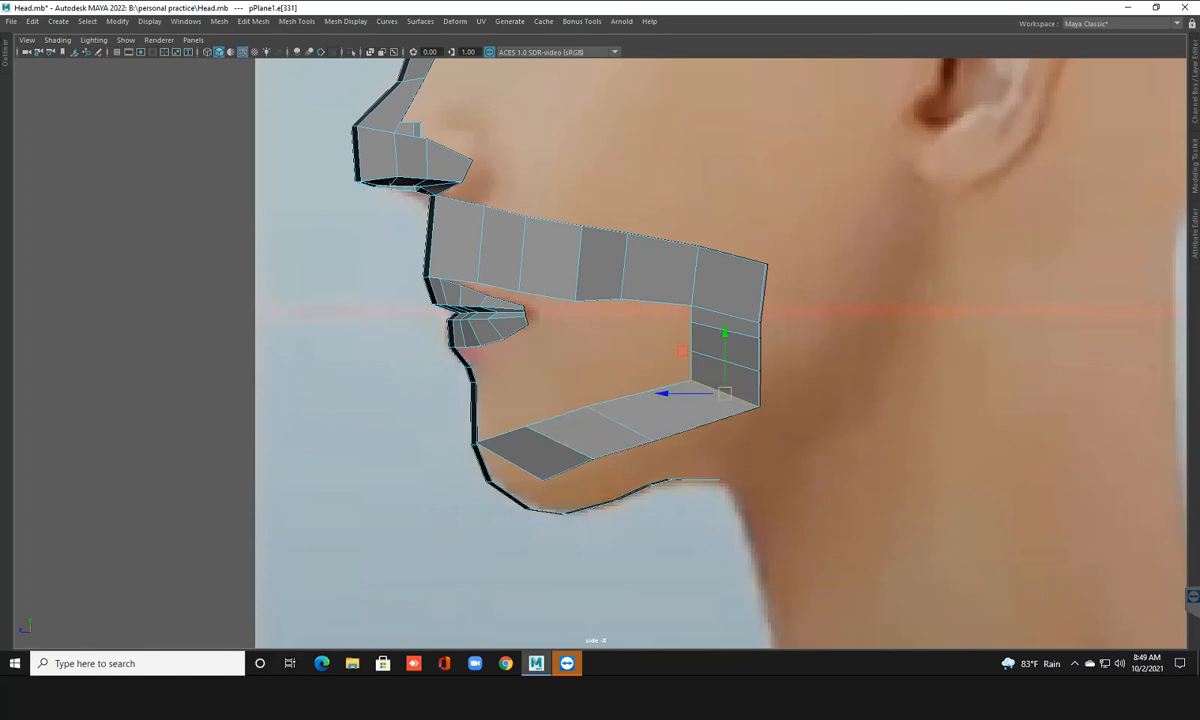
pyautogui.moveTo(718, 395); pyautogui.dragTo(669, 404)
# Offset the two upper cross edges of the loop's rear section to curve it into the lower part
pyautogui.click(725, 362)
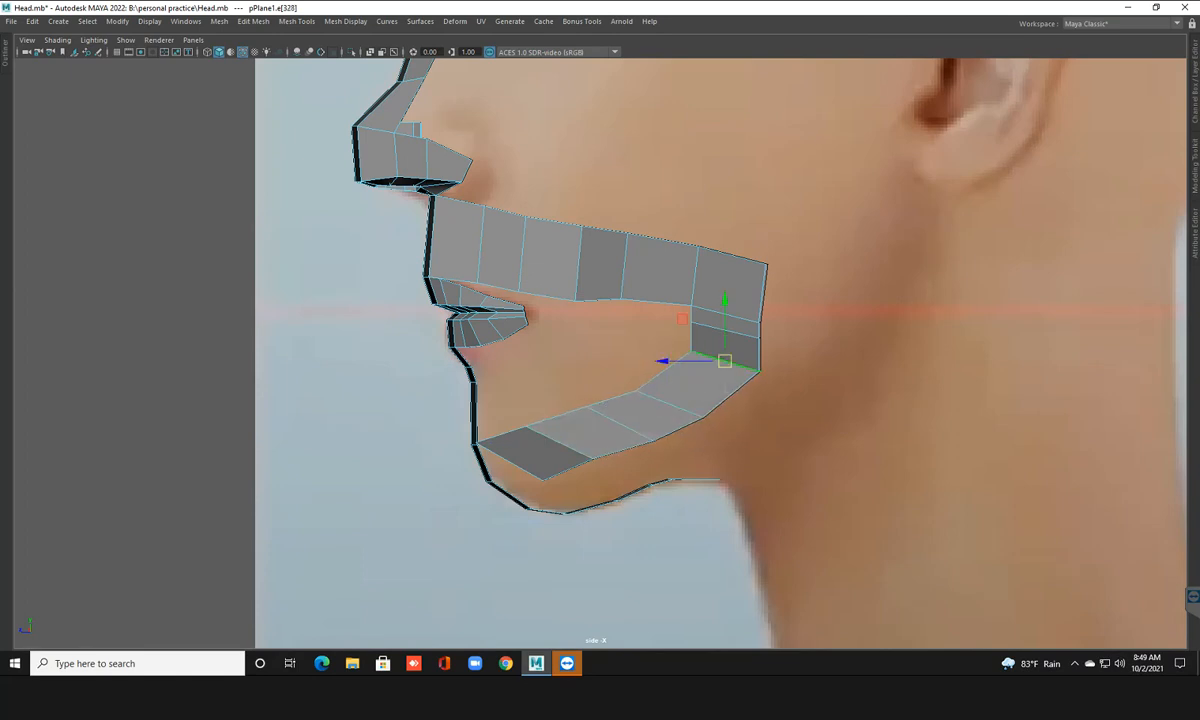
pyautogui.click(655, 350)
pyautogui.click(725, 361)
pyautogui.moveTo(725, 361); pyautogui.dragTo(694, 374)
pyautogui.click(726, 330)
pyautogui.moveTo(726, 330); pyautogui.dragTo(725, 350)
# Place the loop's upper and lower end vertices just behind the chin outline in the side view
pyautogui.press('F9')
pyautogui.click(653, 440)
pyautogui.click(477, 445)
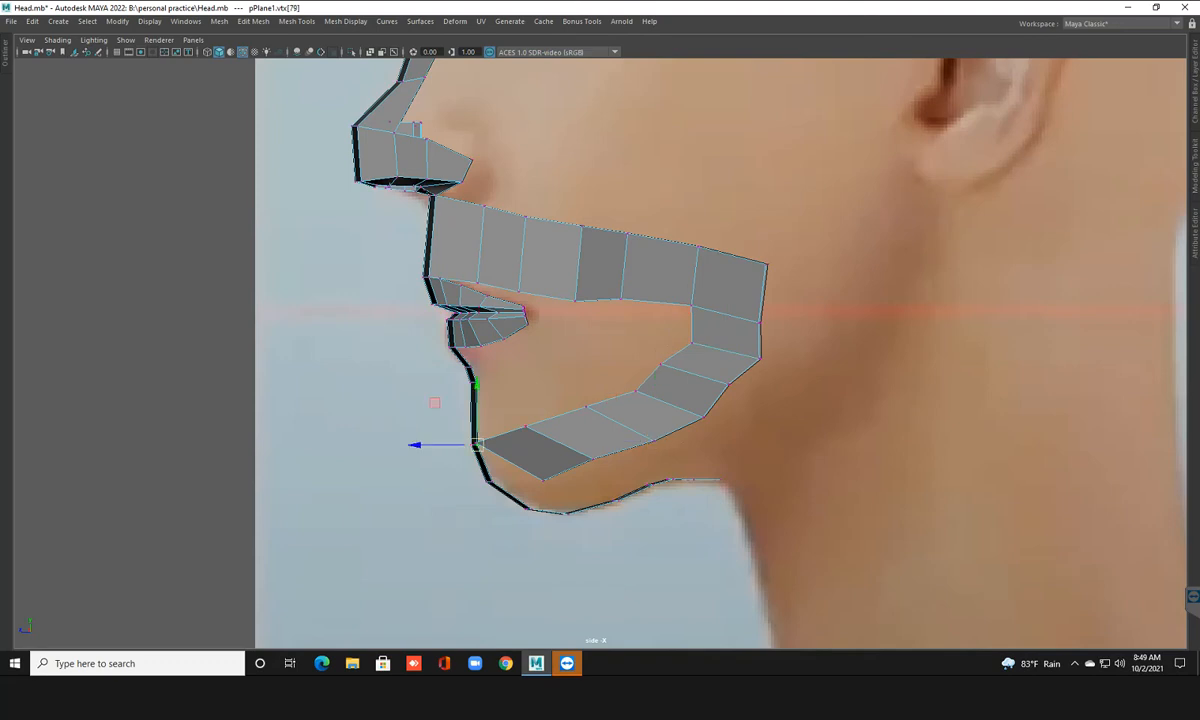
pyautogui.moveTo(477, 445); pyautogui.dragTo(477, 444)
pyautogui.click(409, 418)
pyautogui.click(477, 443)
pyautogui.moveTo(477, 443)
pyautogui.mouseDown()
pyautogui.moveTo(491, 440)
pyautogui.moveTo(481, 438)
pyautogui.mouseUp()
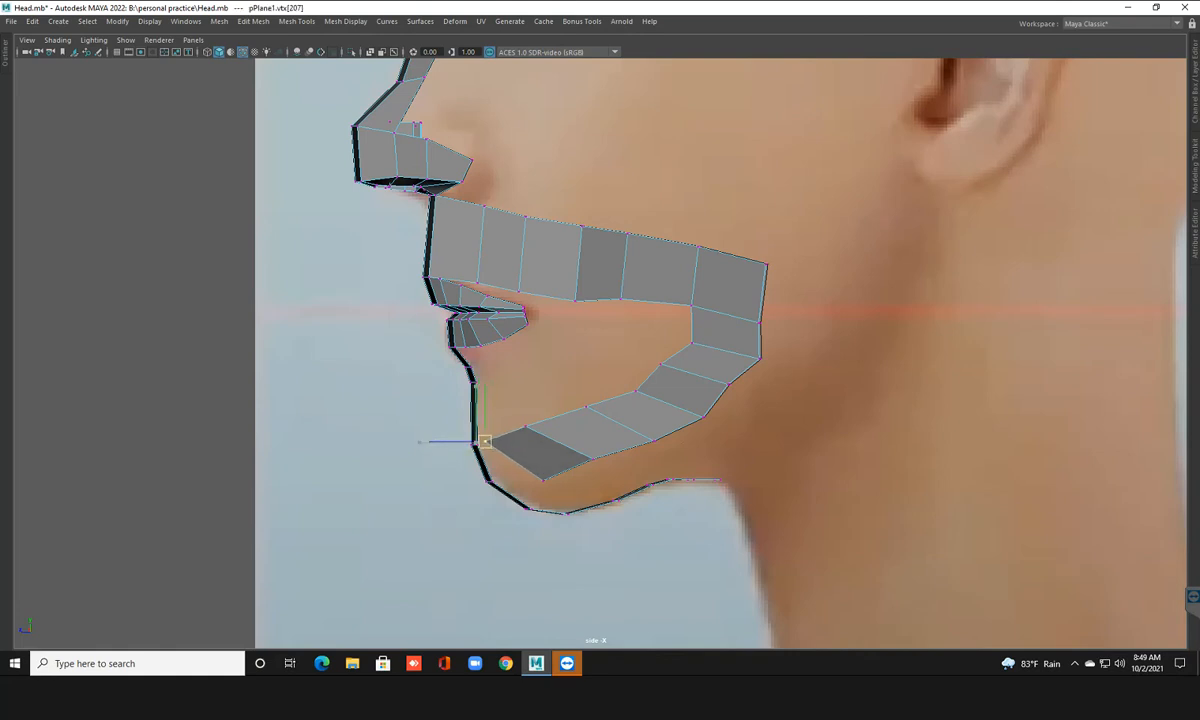
pyautogui.click(542, 481)
pyautogui.moveTo(542, 480); pyautogui.dragTo(490, 478)
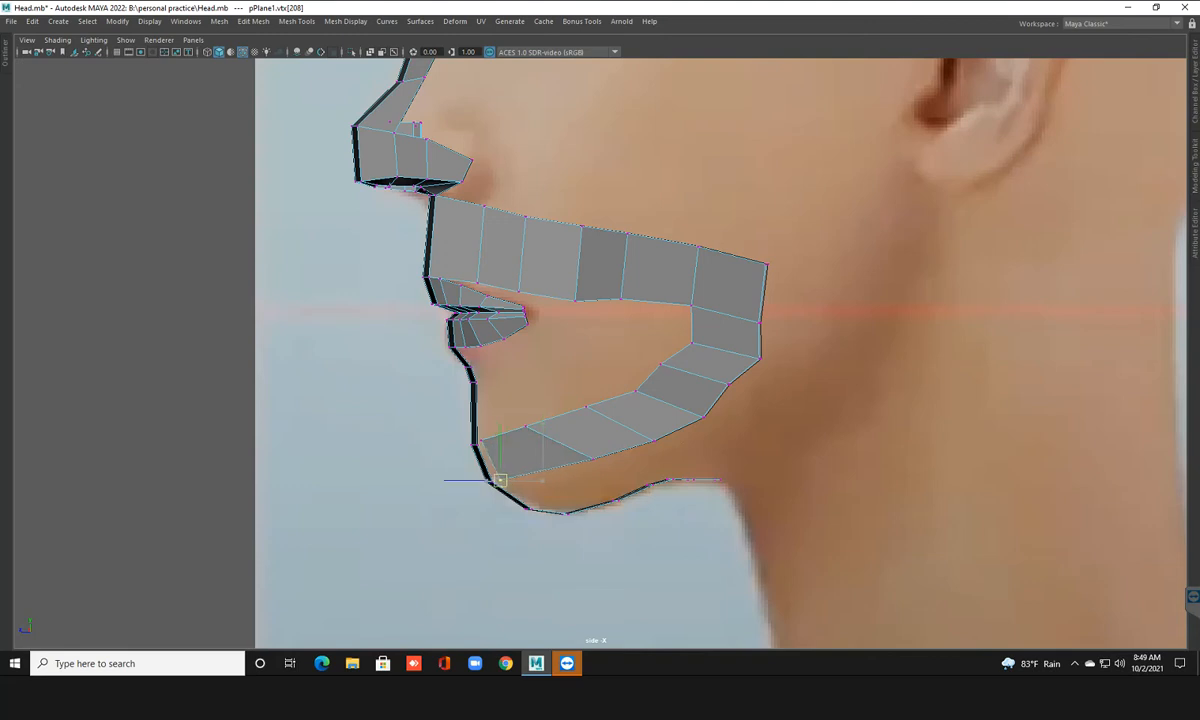
# Reposition the vertices of the faces nearest the chin in the side view to make them evenly sized
pyautogui.click(592, 458)
pyautogui.moveTo(592, 458); pyautogui.dragTo(579, 408)
pyautogui.click(526, 427)
pyautogui.click(586, 407)
pyautogui.click(652, 440)
pyautogui.moveTo(651, 437); pyautogui.dragTo(607, 451)
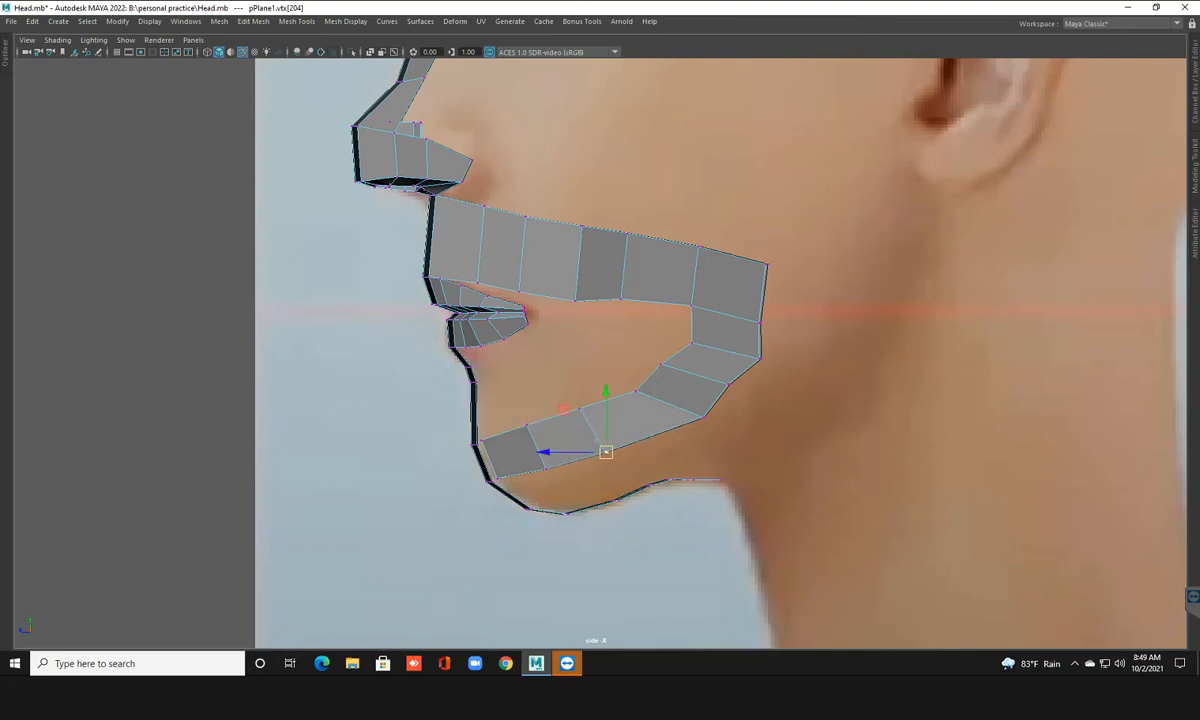
# Adjust the upper and lower vertices midway along the loop's jaw section to smooth its curve in the side view
pyautogui.click(635, 390)
pyautogui.moveTo(634, 391); pyautogui.dragTo(627, 391)
pyautogui.click(704, 419)
pyautogui.moveTo(704, 419); pyautogui.dragTo(669, 430)
pyautogui.click(660, 360)
pyautogui.moveTo(660, 360)
pyautogui.mouseDown()
pyautogui.moveTo(728, 387)
pyautogui.moveTo(755, 357)
pyautogui.moveTo(686, 336)
pyautogui.moveTo(665, 367)
pyautogui.mouseUp()
# Move the inner and outer vertices at the loop's rear bend to round it in the side view
pyautogui.click(728, 383)
pyautogui.click(760, 357)
pyautogui.click(691, 342)
pyautogui.click(669, 369)
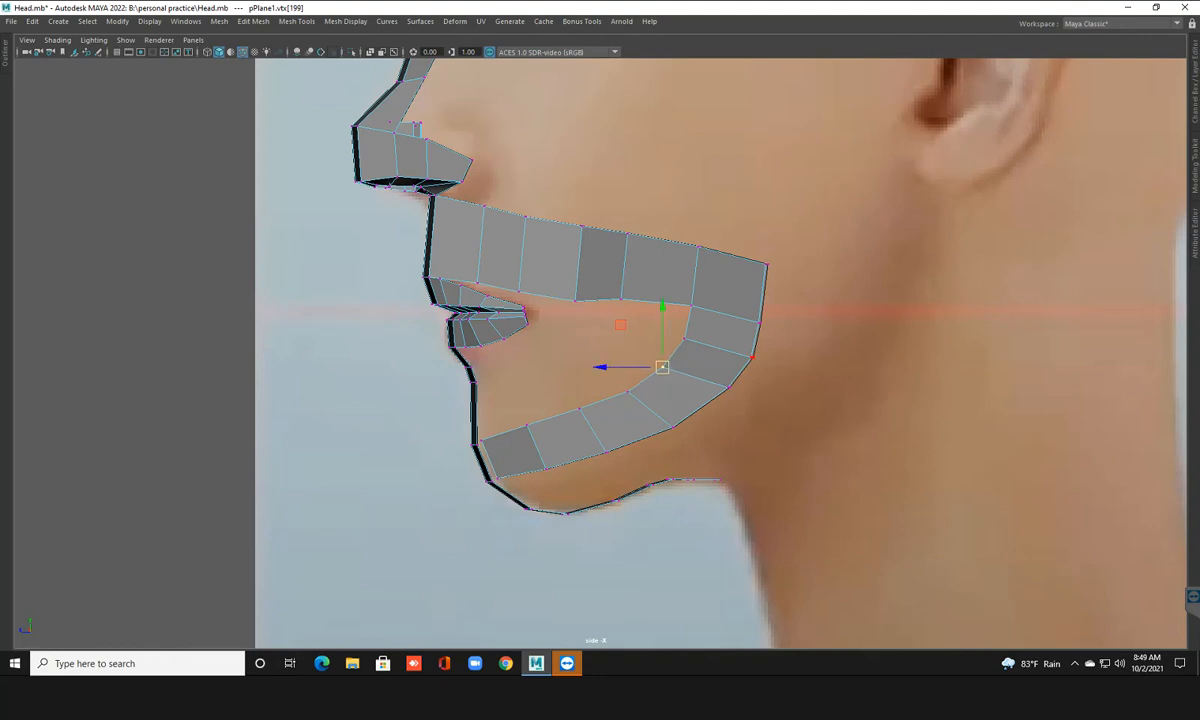
pyautogui.click(752, 356)
pyautogui.moveTo(750, 355); pyautogui.dragTo(748, 356)
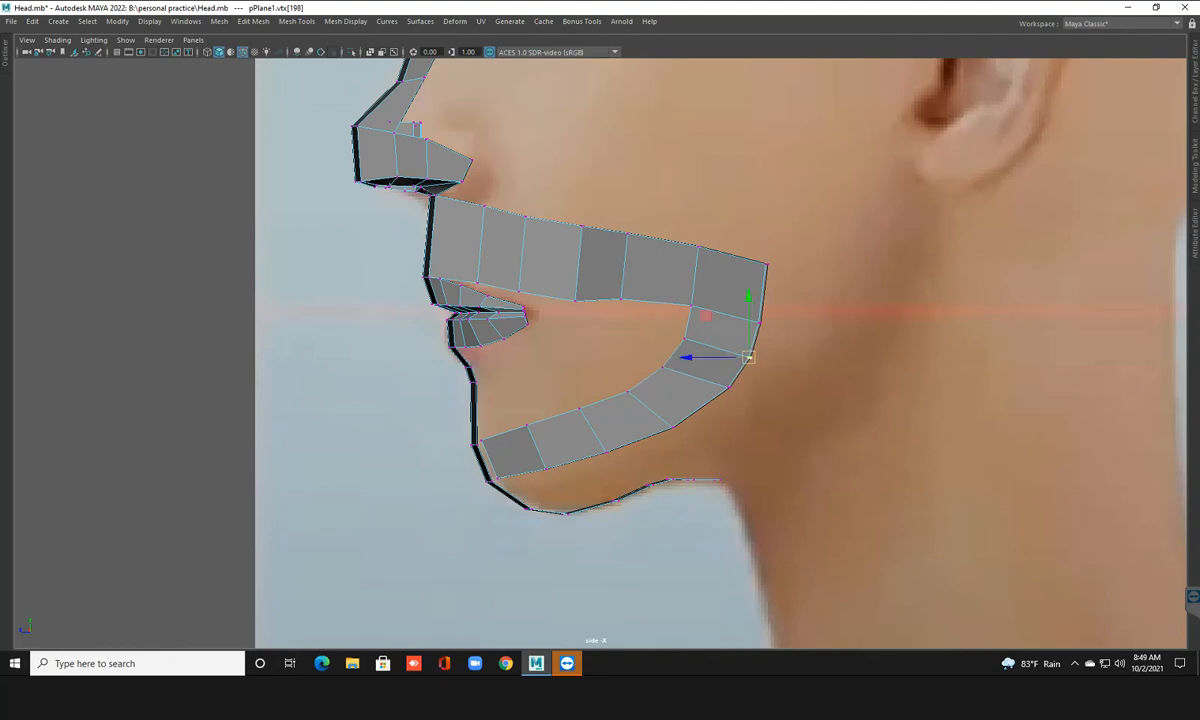
pyautogui.click(685, 339)
pyautogui.moveTo(686, 338); pyautogui.dragTo(665, 364)
pyautogui.click(663, 368)
pyautogui.click(727, 387)
pyautogui.moveTo(727, 387); pyautogui.dragTo(726, 388)
# Turn on smooth mesh preview, return to object mode and inspect the face strips in the perspective view
pyautogui.press('space')
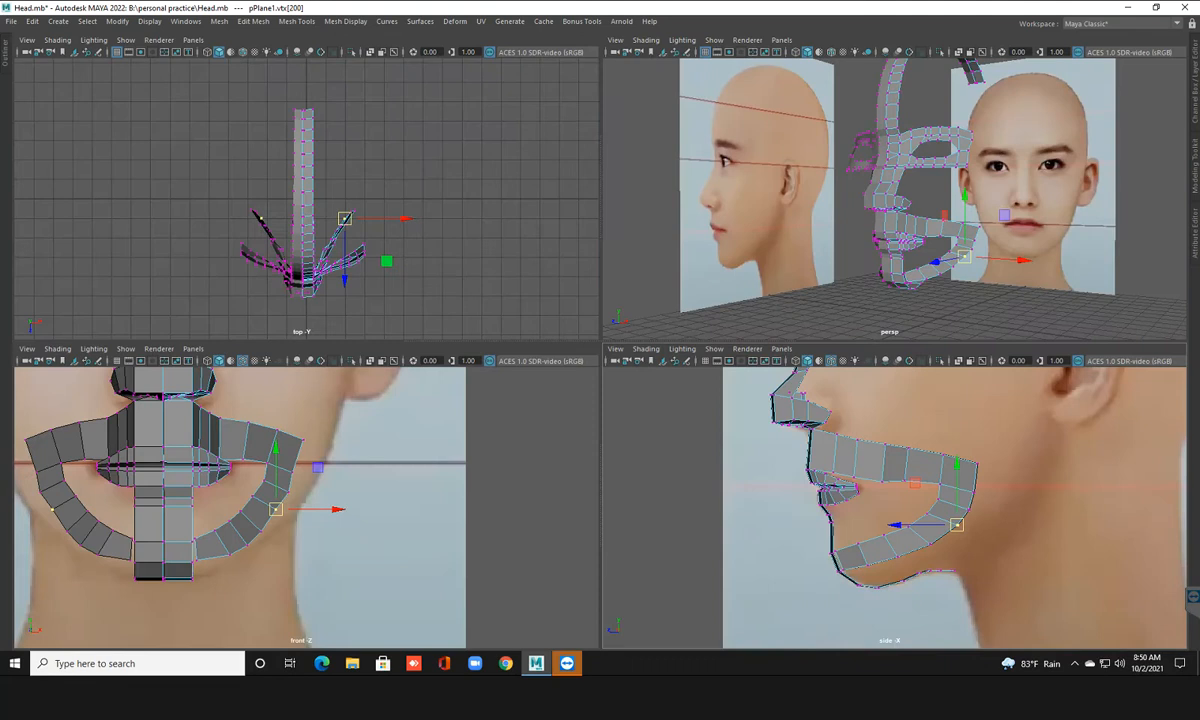
pyautogui.press('space')
pyautogui.scroll(1, 640, 340)
pyautogui.moveTo(640, 300)
pyautogui.keyDown('alt'); pyautogui.mouseDown()
pyautogui.moveTo(655, 360)
pyautogui.moveTo(400, 335)
pyautogui.moveTo(590, 320)
pyautogui.moveTo(650, 285)
pyautogui.mouseUp(); pyautogui.keyUp('alt')
pyautogui.press('3')
pyautogui.click(705, 473)
pyautogui.scroll(-3, 600, 350)
pyautogui.press('F8')
pyautogui.keyDown('alt'); pyautogui.moveTo(560, 330); pyautogui.dragTo(640, 332); pyautogui.keyUp('alt')
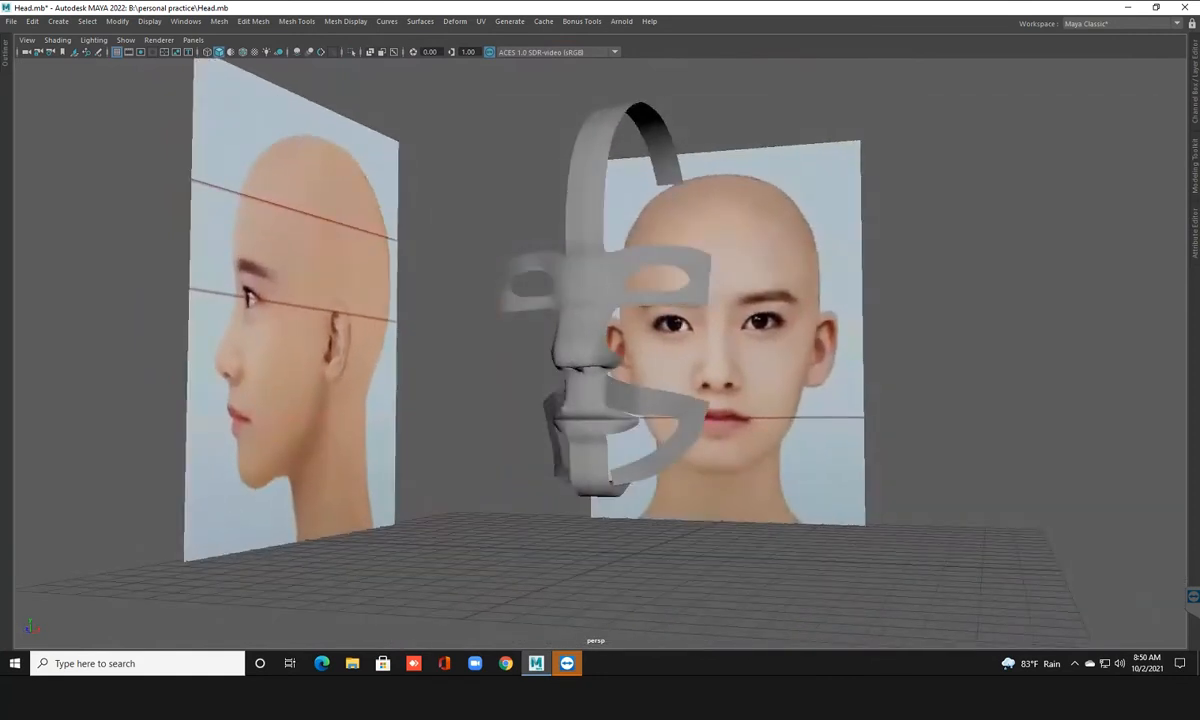
# In the front view, adjust the outer vertices of the smoothed loop near the chin to even its lower outline
pyautogui.press('space')
pyautogui.press('space')
pyautogui.scroll(-2, 660, 250)
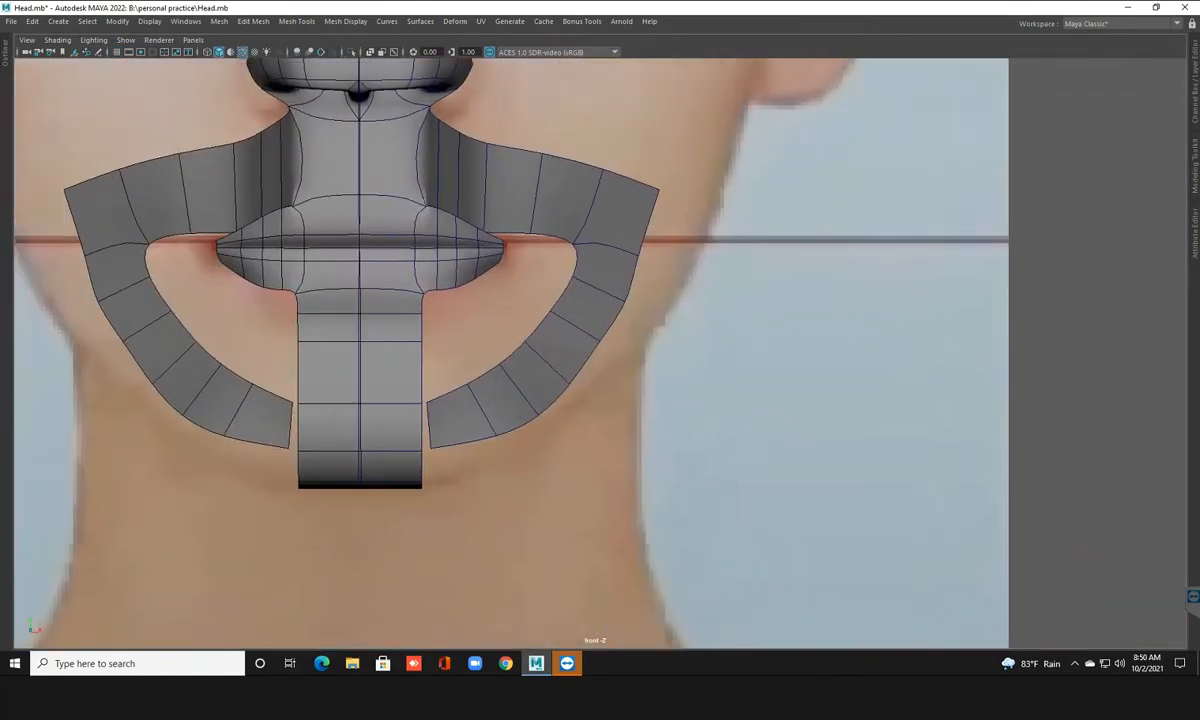
pyautogui.click(546, 344)
pyautogui.moveTo(522, 319); pyautogui.dragTo(464, 320, button='right')
pyautogui.click(501, 437)
pyautogui.moveTo(501, 437); pyautogui.dragTo(495, 431)
pyautogui.click(540, 420)
pyautogui.click(539, 416)
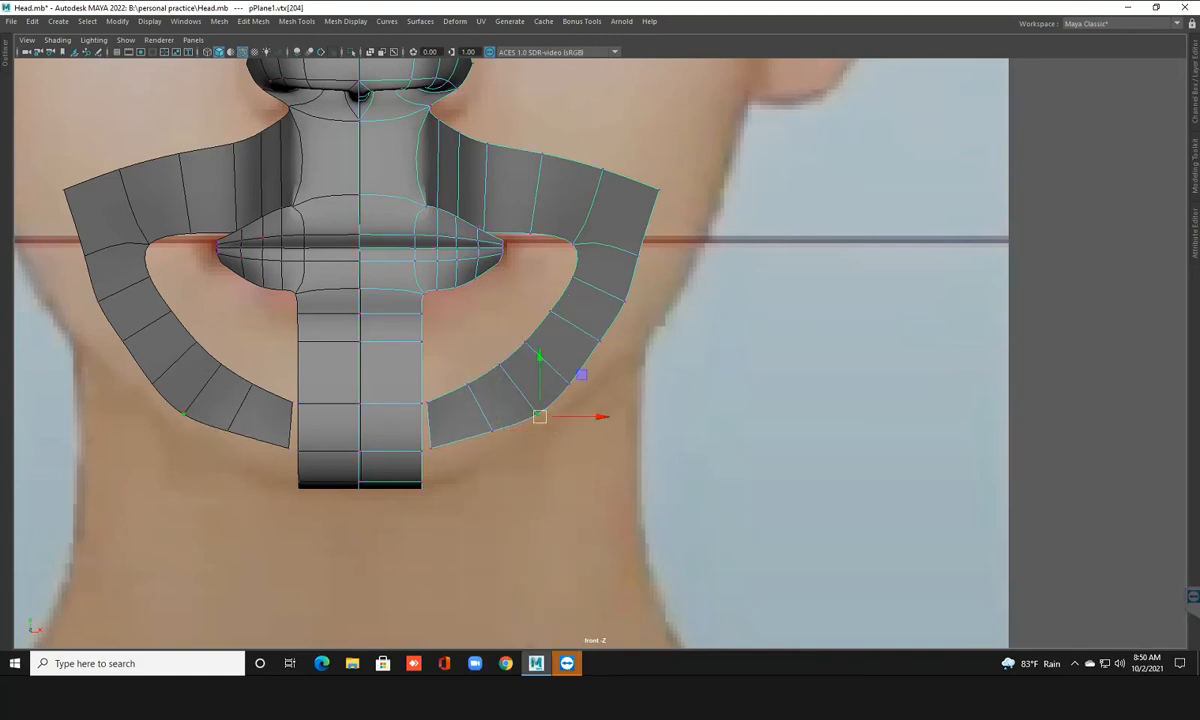
# Nudge the outer vertices farther up the side of the loop to smooth its outline in the front view
pyautogui.click(567, 383)
pyautogui.click(600, 338)
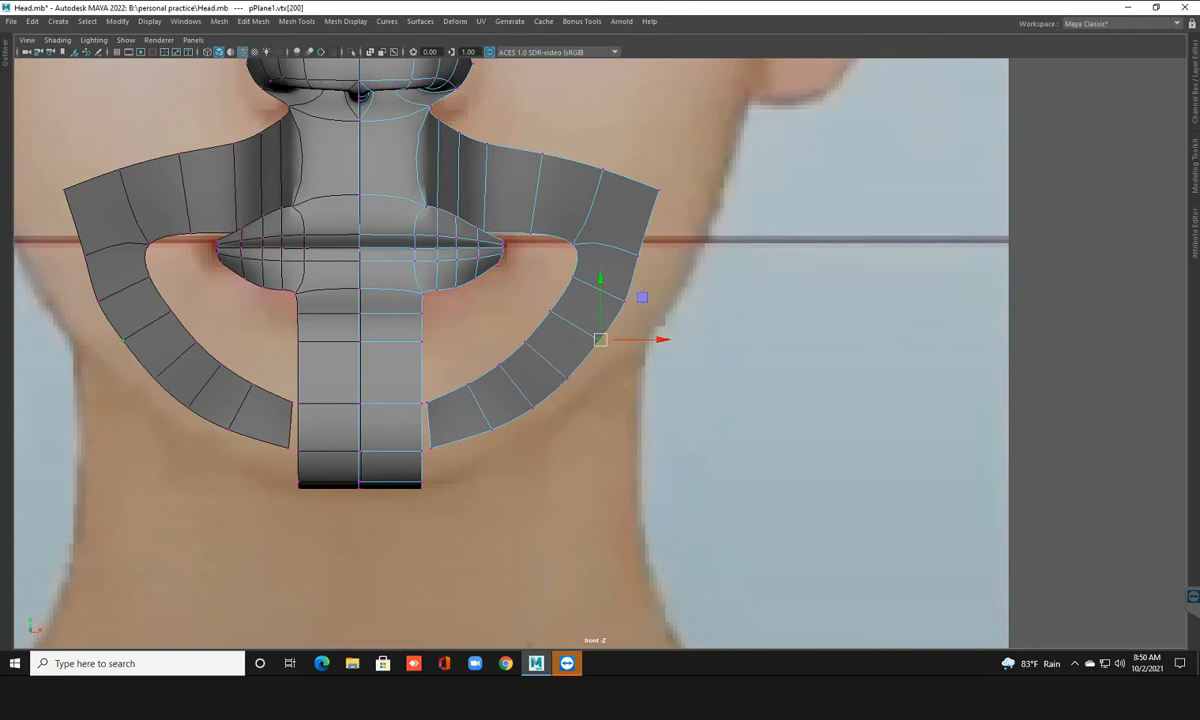
pyautogui.click(627, 300)
pyautogui.click(636, 260)
# Bridge the chin strip's side edge to the end edge of the mouth loop
pyautogui.scroll(3, 598, 352)
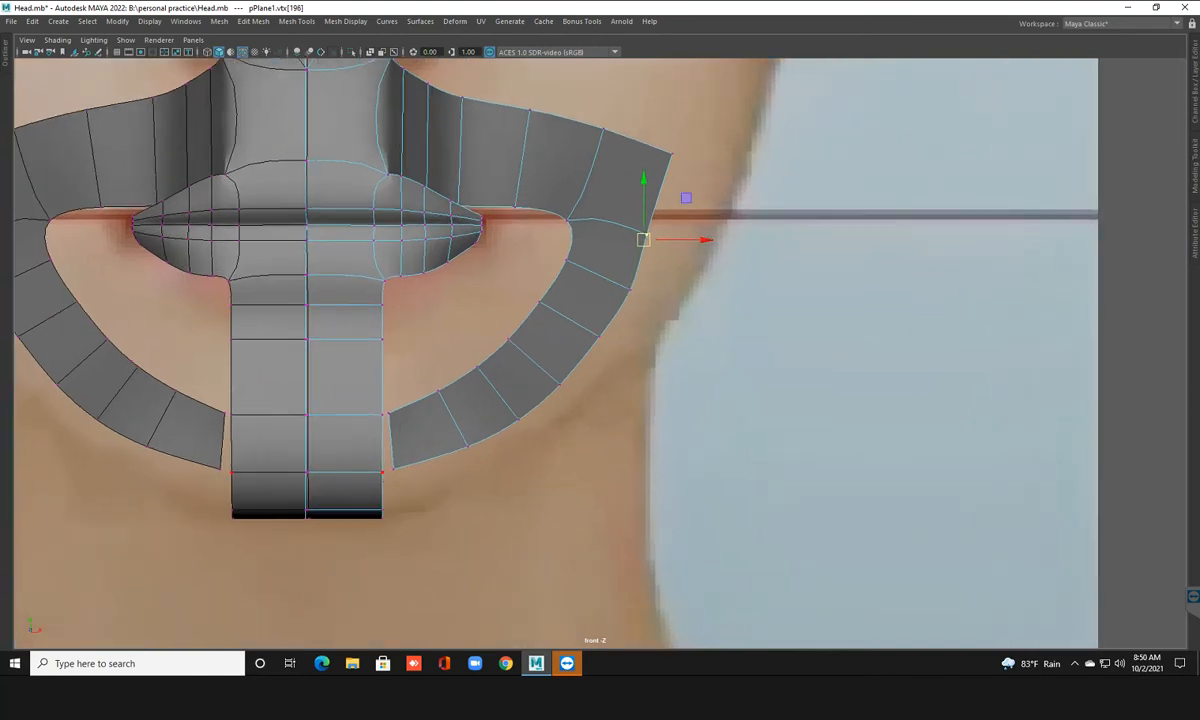
pyautogui.keyDown('alt'); pyautogui.moveTo(598, 352); pyautogui.dragTo(644, 293, button='middle'); pyautogui.keyUp('alt')
pyautogui.press('F10')
pyautogui.click(415, 395)
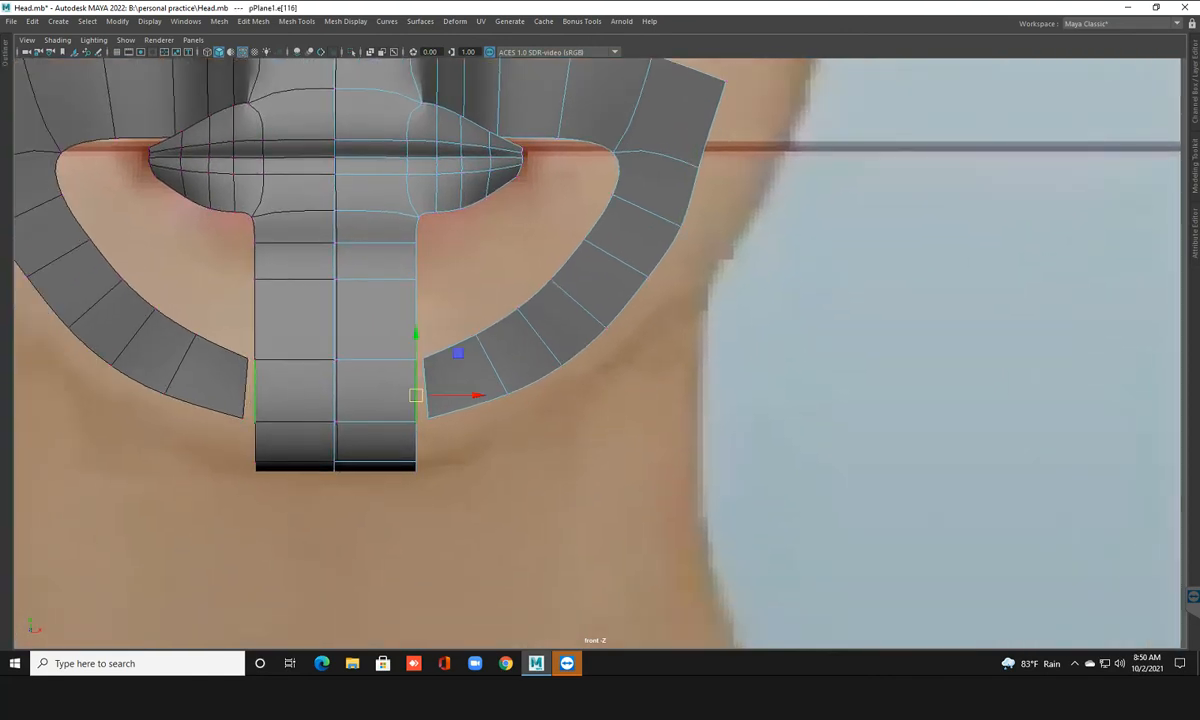
pyautogui.moveTo(460, 395); pyautogui.dragTo(467, 391)
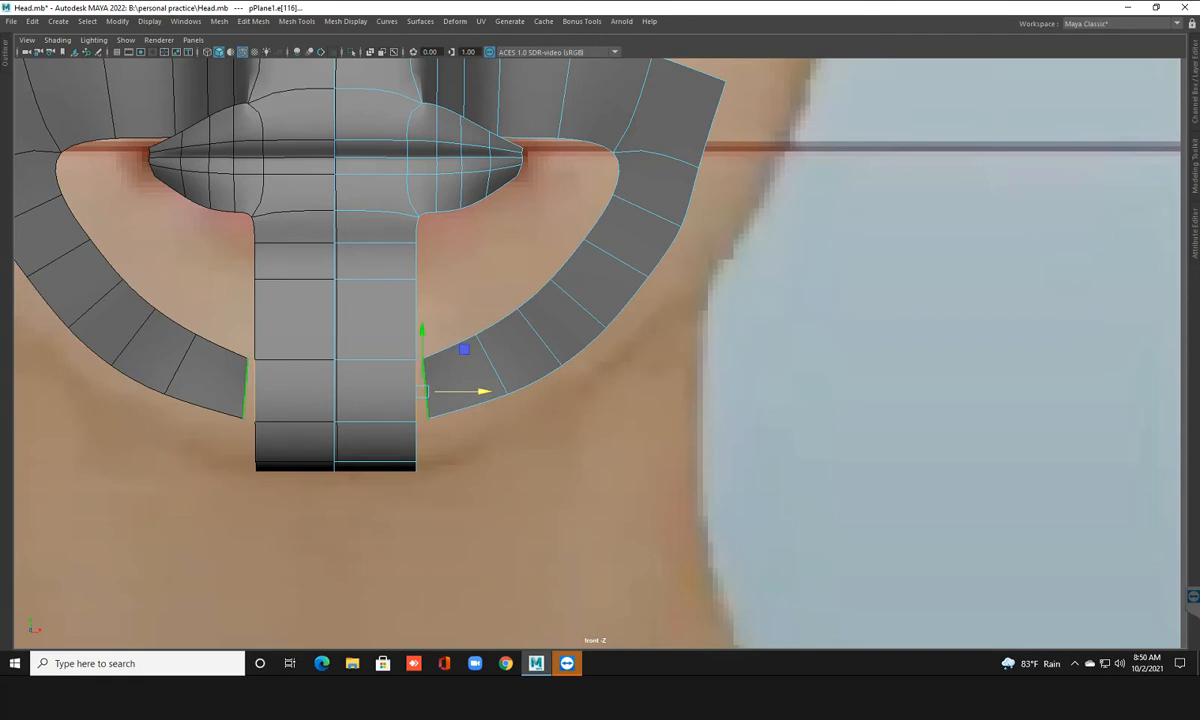
pyautogui.hotkey('ctrl', 'space')
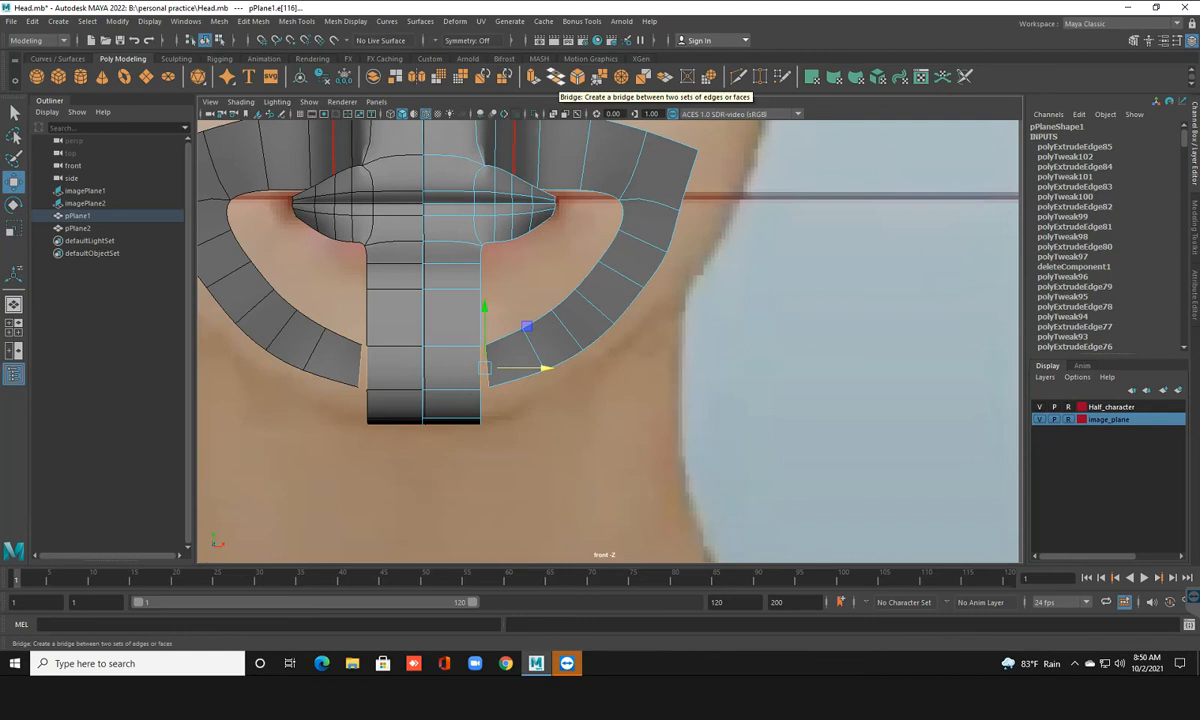
pyautogui.hotkey('ctrl', 'space')
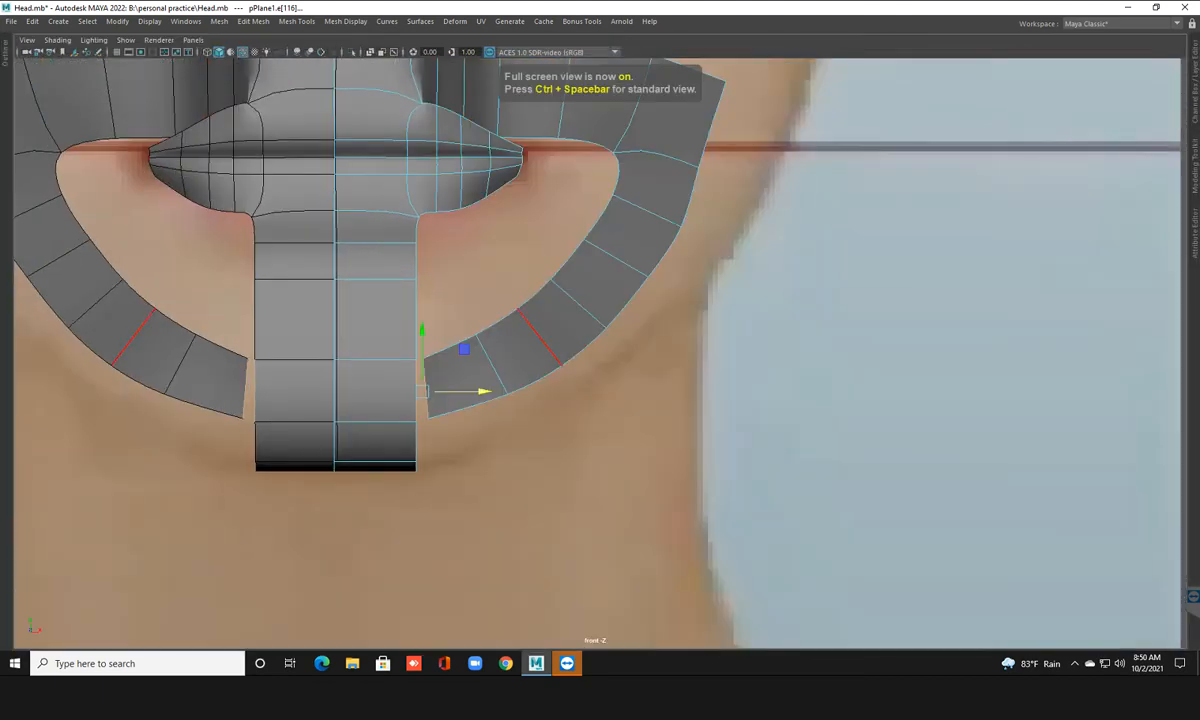
pyautogui.keyDown('shift'); pyautogui.moveTo(526, 338); pyautogui.dragTo(497, 490, button='right'); pyautogui.keyUp('shift')
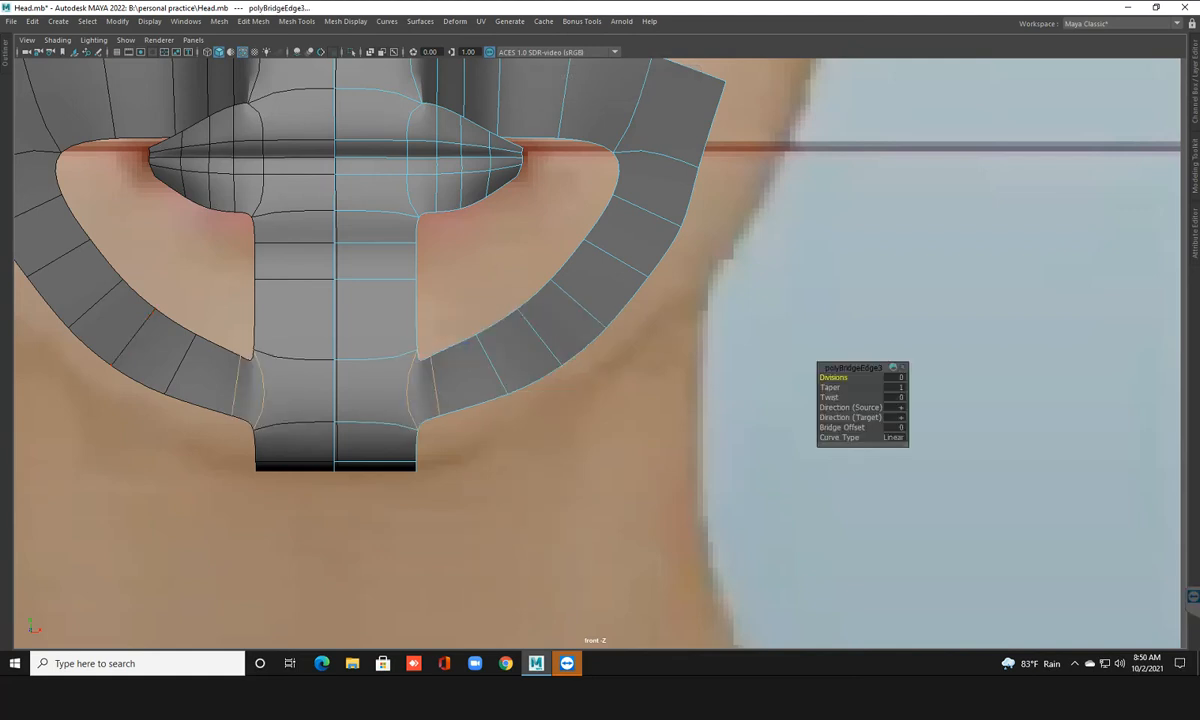
# Shift the upper and lower vertices beside the new bridge outward to widen the connecting face
pyautogui.moveTo(415, 318); pyautogui.dragTo(340, 352, button='right')
pyautogui.click(417, 350)
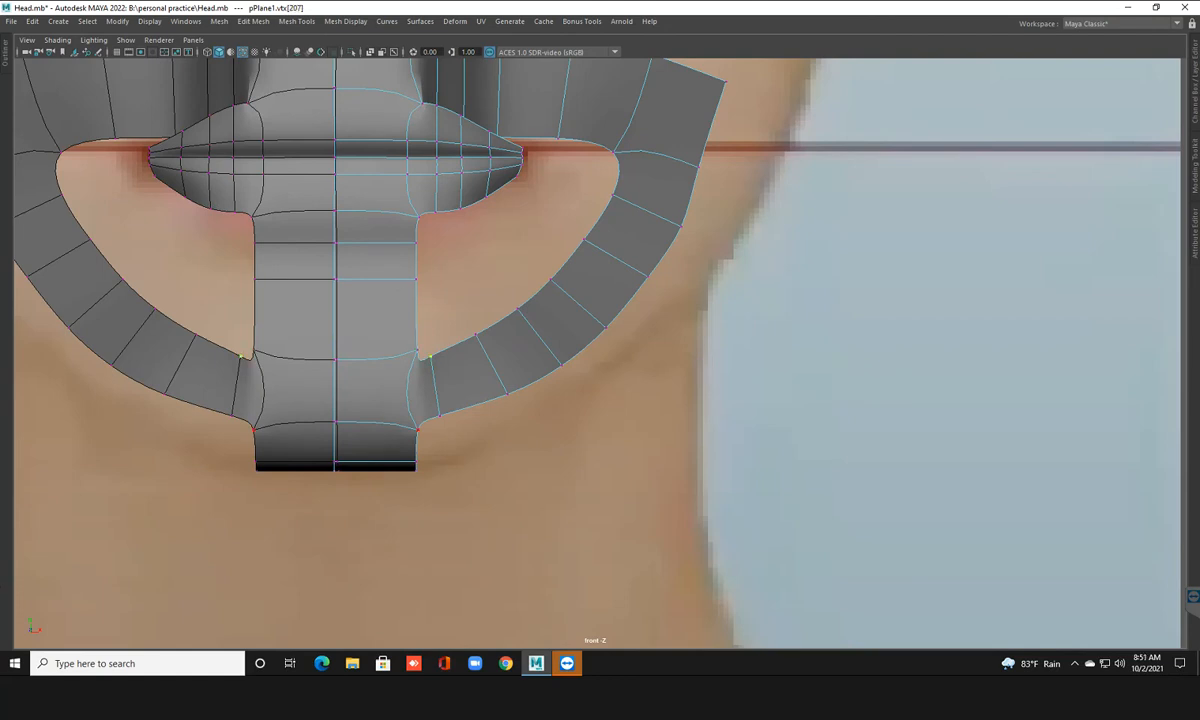
pyautogui.press('w')
pyautogui.click(439, 415)
pyautogui.moveTo(429, 419); pyautogui.dragTo(446, 420)
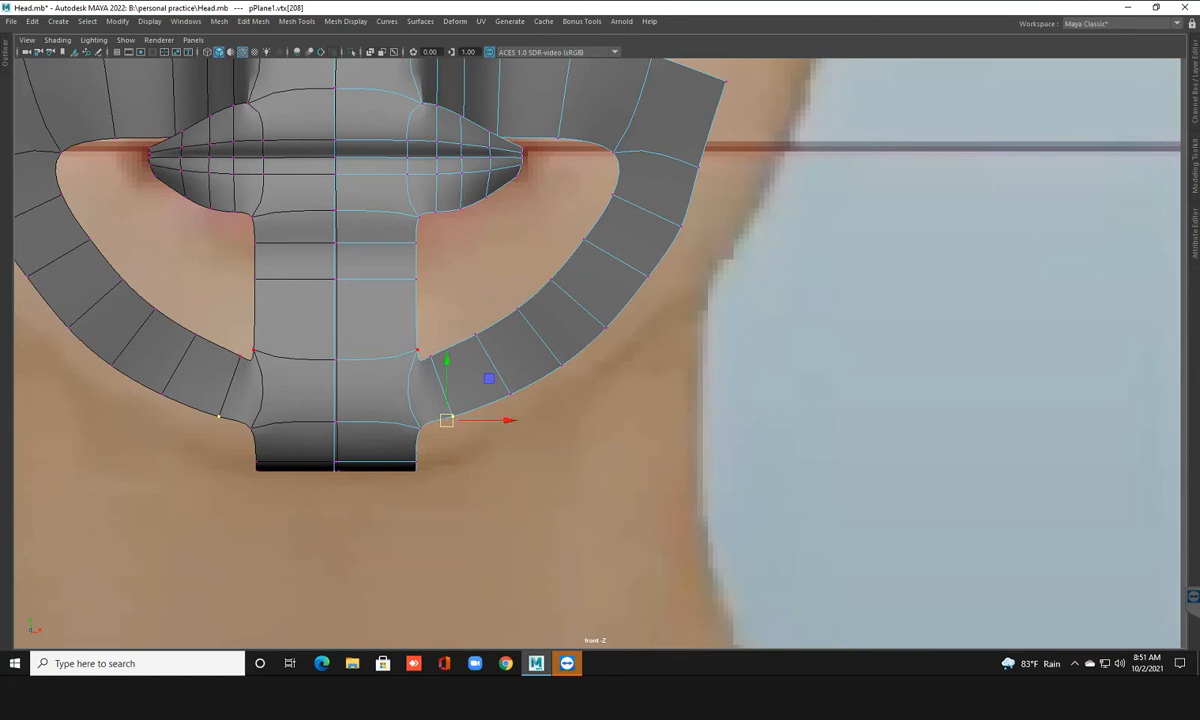
pyautogui.click(421, 356)
pyautogui.moveTo(423, 357); pyautogui.dragTo(427, 357)
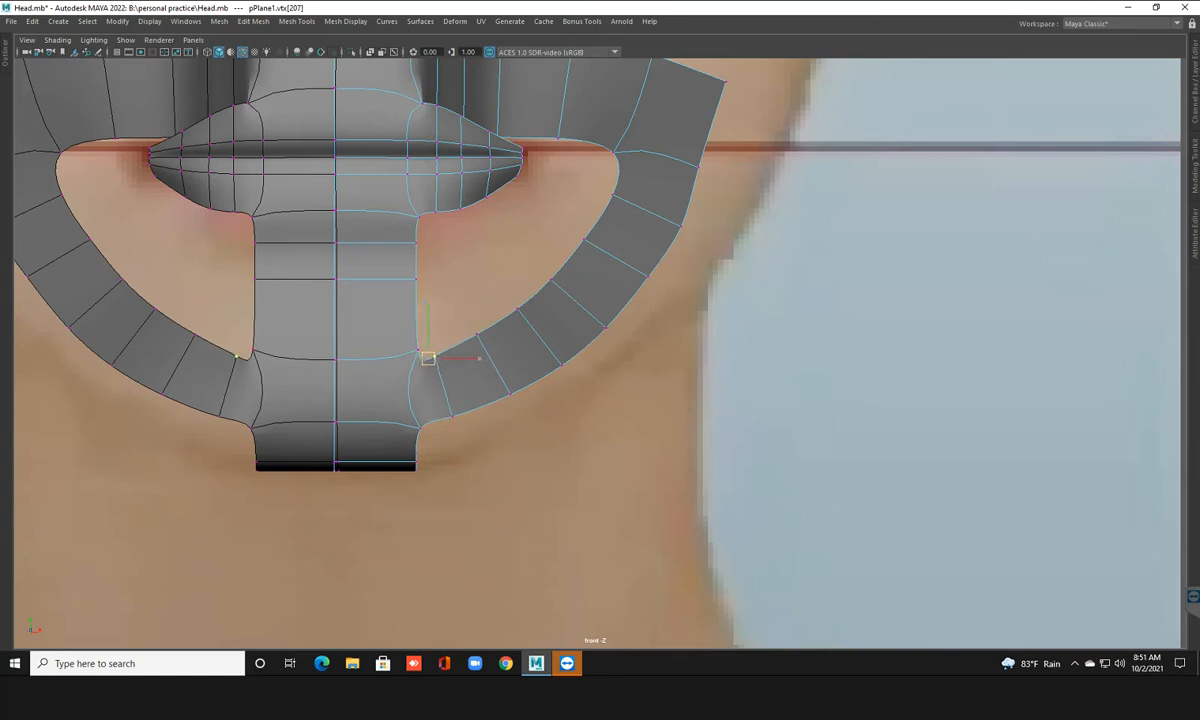
# Fine-tune the three lower outer vertices of the loop to smooth its jaw edge
pyautogui.click(561, 363)
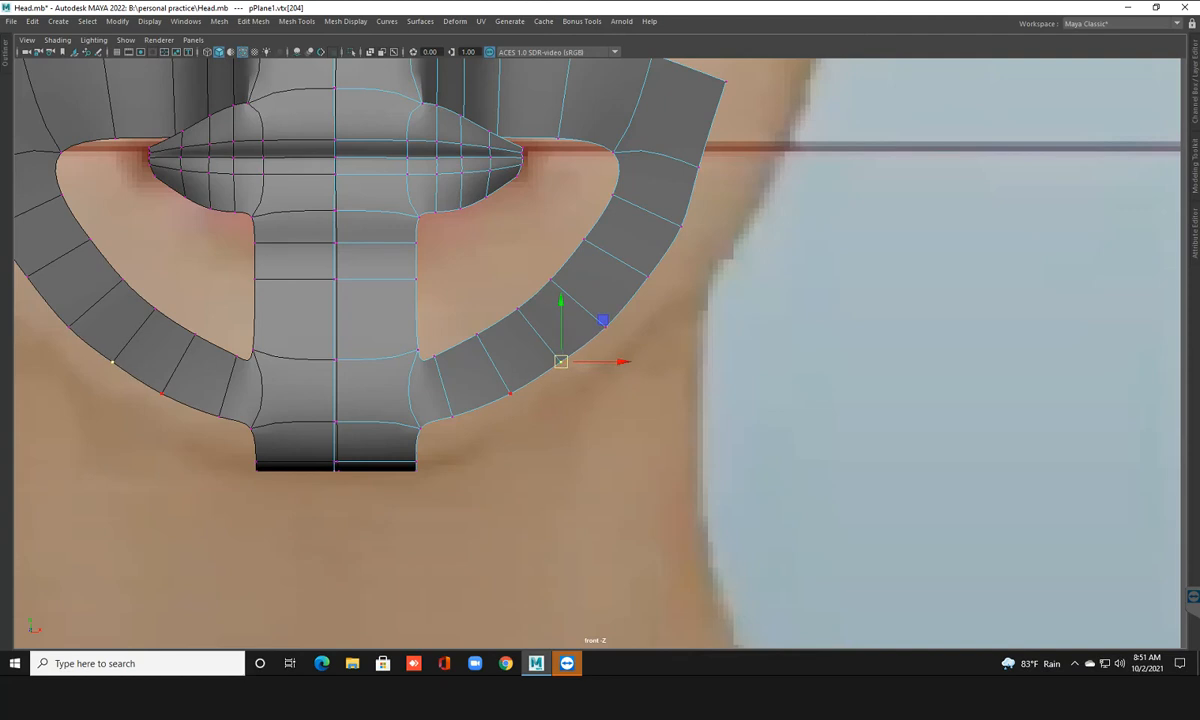
pyautogui.click(510, 394)
pyautogui.moveTo(511, 395); pyautogui.dragTo(510, 392)
pyautogui.click(606, 327)
pyautogui.moveTo(606, 330); pyautogui.dragTo(606, 328)
# Pull the upper outer vertices beside the mouth slightly inward to refine the loop's outer contour
pyautogui.click(643, 270)
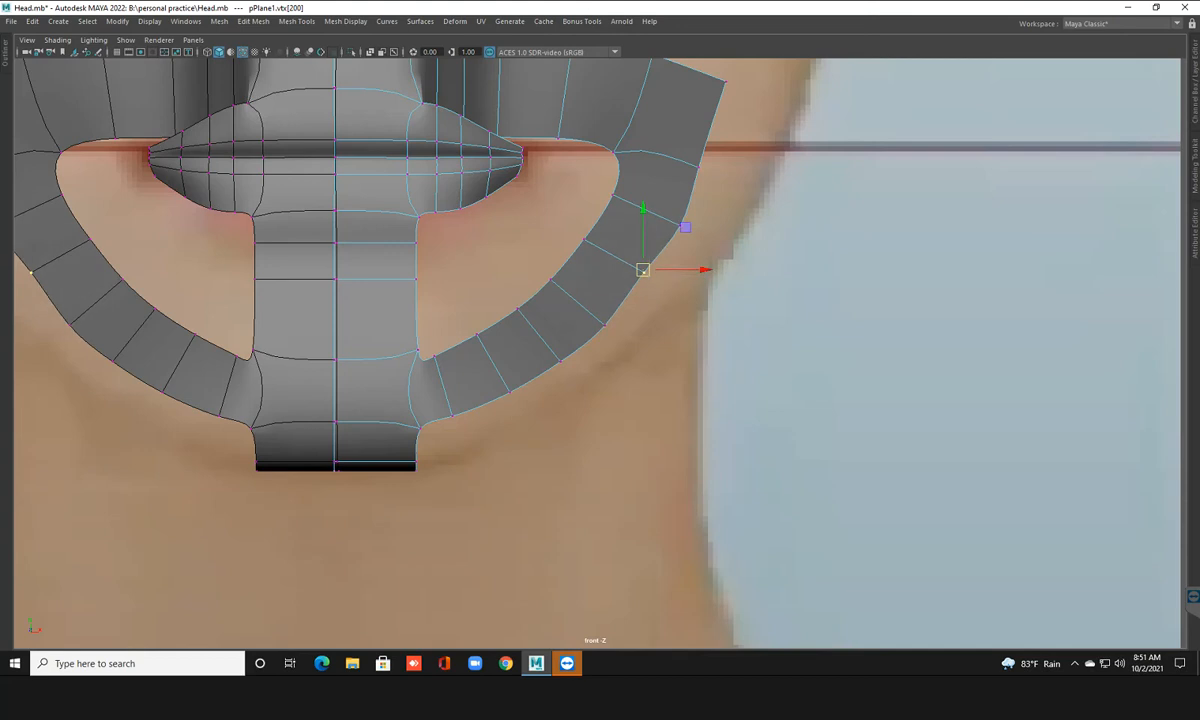
pyautogui.click(695, 173)
pyautogui.moveTo(695, 173); pyautogui.dragTo(692, 171)
pyautogui.click(684, 227)
pyautogui.moveTo(684, 227); pyautogui.dragTo(685, 225)
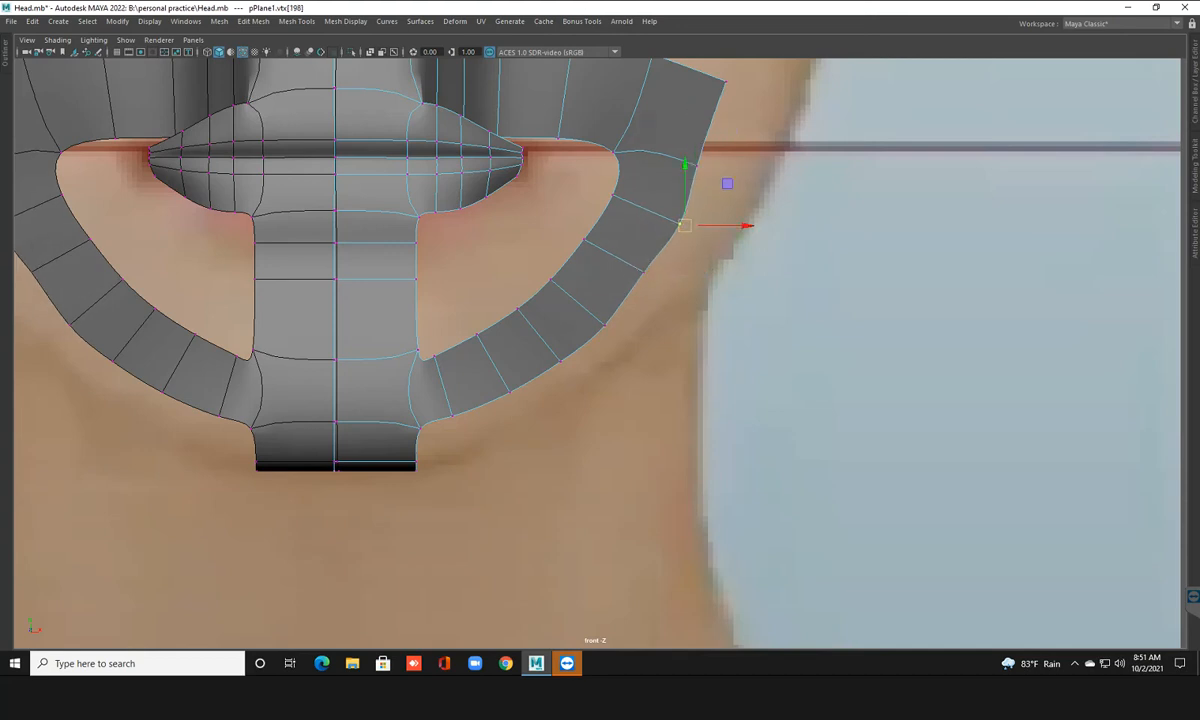
# Return the face mesh to object mode, deselect it and save the scene
pyautogui.click(646, 271)
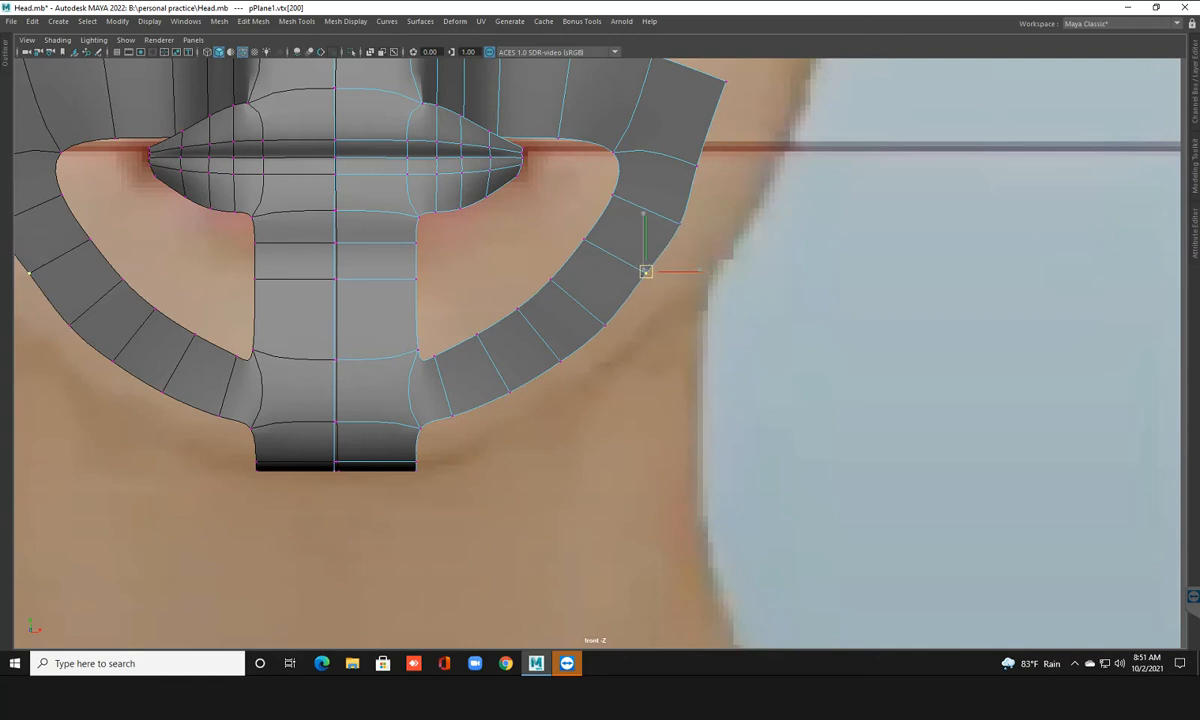
pyautogui.scroll(-5, 601, 445)
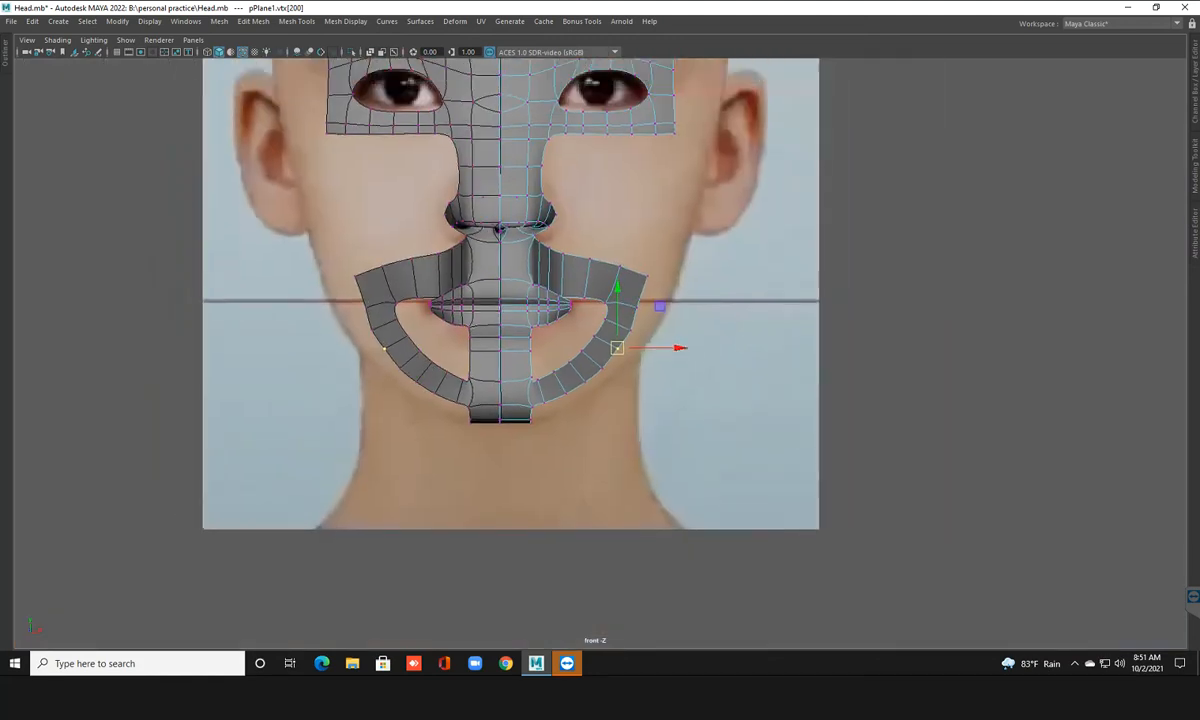
pyautogui.scroll(4, 692, 385)
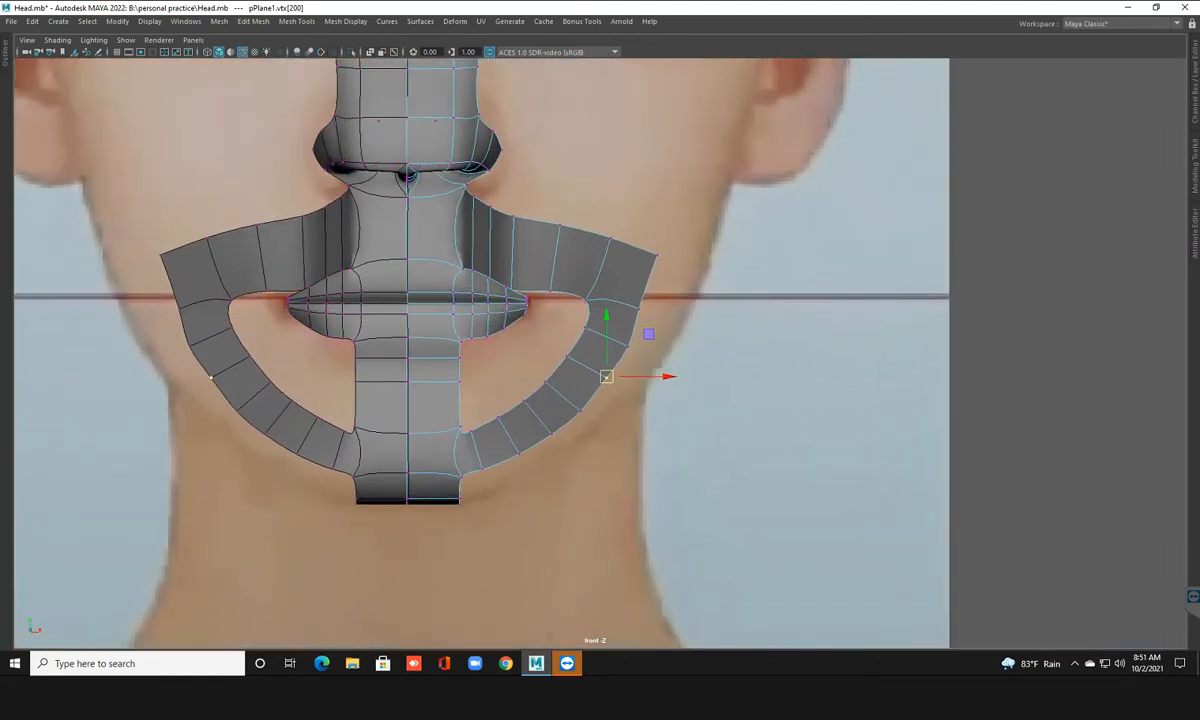
pyautogui.moveTo(558, 296); pyautogui.dragTo(586, 261, button='right')
pyautogui.click(690, 345)
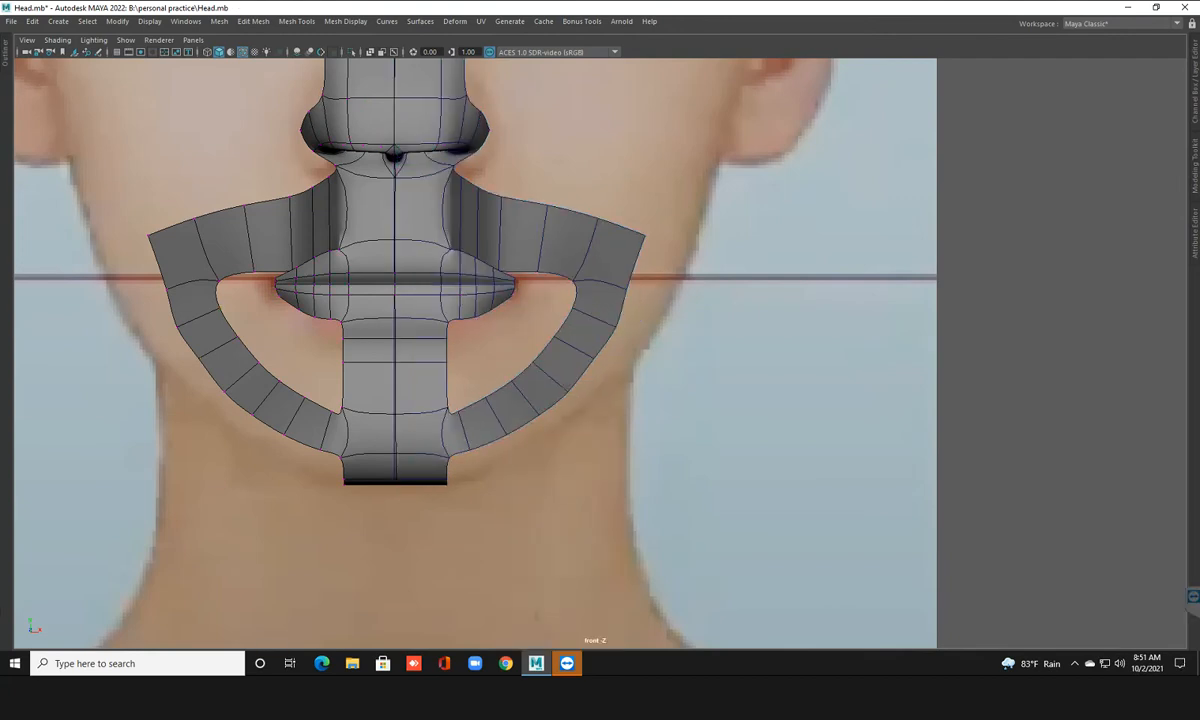
# Examine the mouth loop and face strips from several angles in the perspective view
pyautogui.press('space')
pyautogui.press('space')
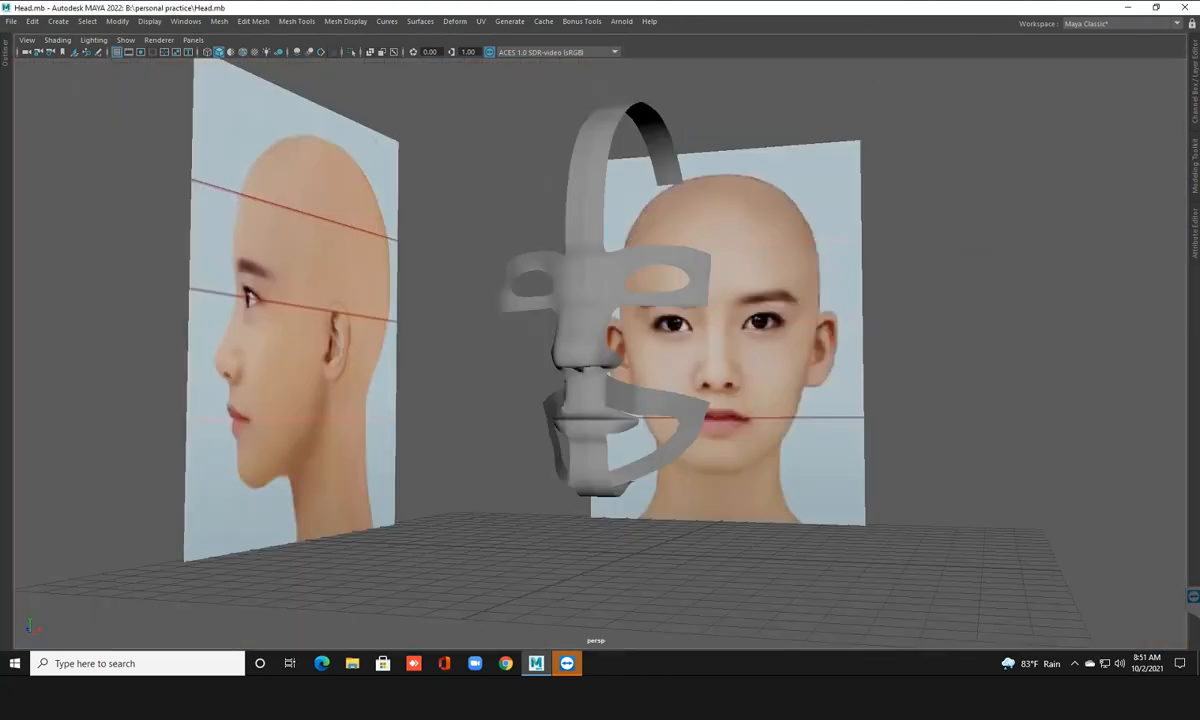
pyautogui.scroll(-3, 600, 350)
pyautogui.keyDown('alt'); pyautogui.moveTo(580, 330); pyautogui.dragTo(710, 325); pyautogui.keyUp('alt')
pyautogui.scroll(5, 630, 385)
pyautogui.keyDown('alt'); pyautogui.moveTo(600, 350); pyautogui.dragTo(550, 358); pyautogui.keyUp('alt')
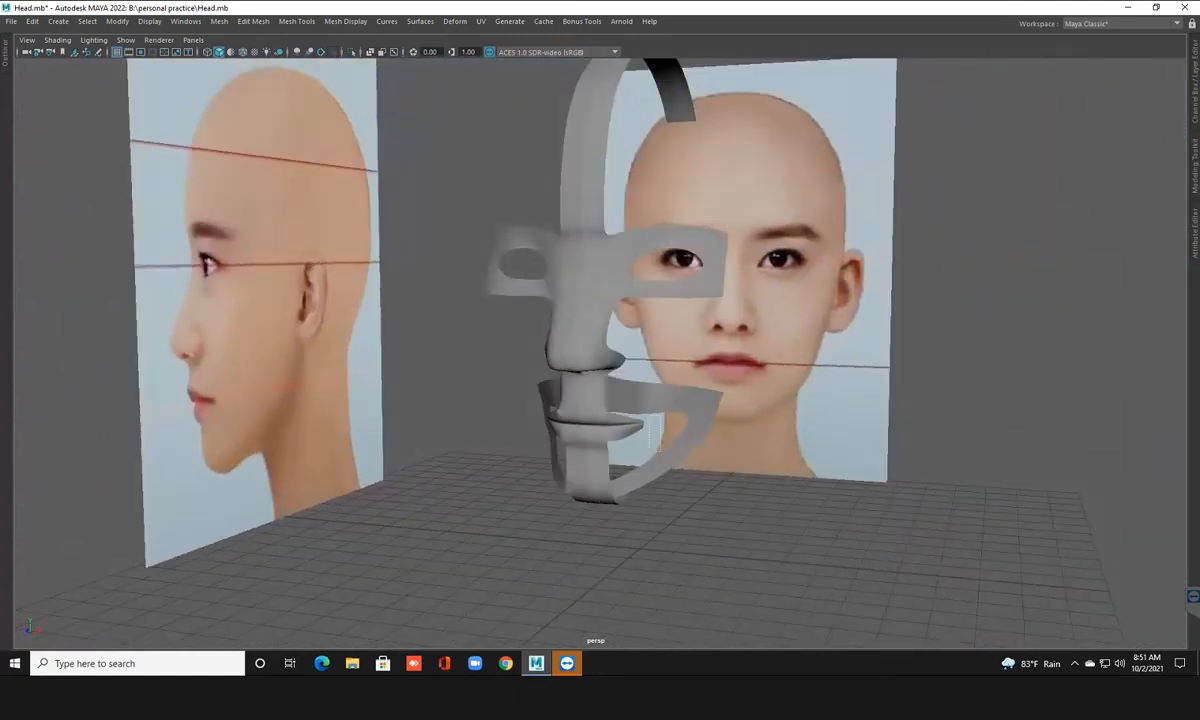
# Select the head mesh in the front view and show it without smoothing
pyautogui.press('space')
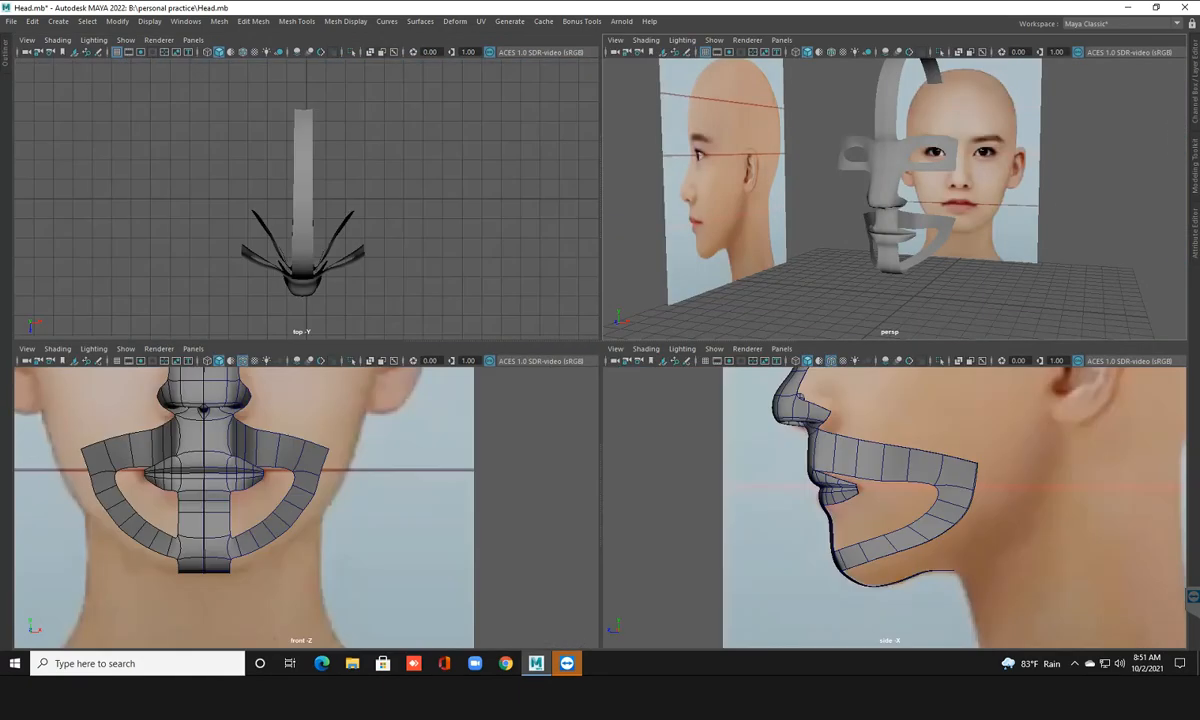
pyautogui.press('space')
pyautogui.keyDown('alt'); pyautogui.moveTo(400, 430); pyautogui.dragTo(415, 441, button='middle'); pyautogui.keyUp('alt')
pyautogui.click(415, 441)
pyautogui.keyDown('alt'); pyautogui.moveTo(415, 441); pyautogui.dragTo(490, 447, button='right'); pyautogui.keyUp('alt')
pyautogui.keyDown('alt'); pyautogui.moveTo(490, 447); pyautogui.dragTo(526, 496, button='middle'); pyautogui.keyUp('alt')
pyautogui.press('1')
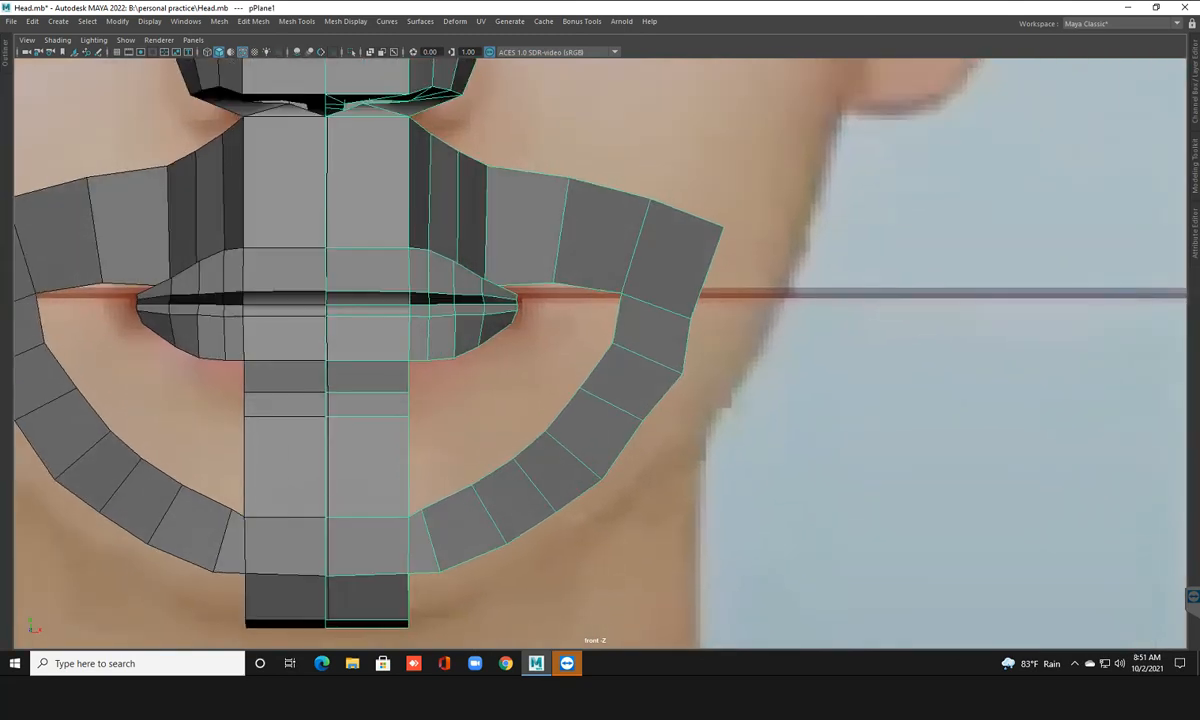
# Extrude the open edge inside the loop's upper corner repeatedly into an inner strip curving down to the chin strip
pyautogui.press('F10')
pyautogui.click(588, 288)
pyautogui.hotkey('ctrl', 'e')
pyautogui.moveTo(588, 288); pyautogui.dragTo(401, 493)
pyautogui.hotkey('ctrl', 'e')
pyautogui.hotkey('ctrl', 'e')
pyautogui.hotkey('ctrl', 'e')
pyautogui.hotkey('ctrl', 'e')
pyautogui.hotkey('ctrl', 'e')
pyautogui.hotkey('ctrl', 'e')
# Reposition the inner strip's upper vertices so its outer side follows the mouth loop's inner edge
pyautogui.press('F9')
pyautogui.click(541, 332)
pyautogui.moveTo(541, 332); pyautogui.dragTo(545, 321)
pyautogui.click(611, 343)
pyautogui.moveTo(611, 343); pyautogui.dragTo(522, 352)
pyautogui.click(478, 415)
pyautogui.moveTo(478, 415); pyautogui.dragTo(543, 430)
pyautogui.click(545, 427)
# Move the inner strip's lower inside vertices to even out its width and curve
pyautogui.click(442, 447)
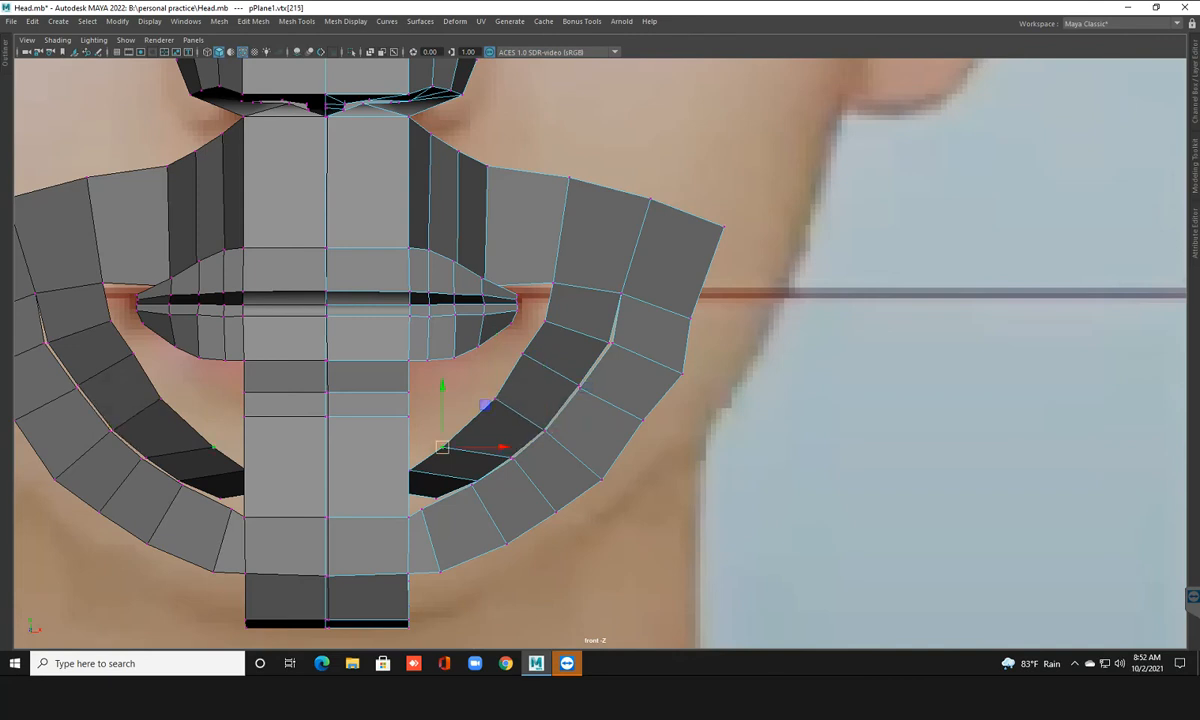
pyautogui.moveTo(442, 447); pyautogui.dragTo(507, 455)
pyautogui.click(510, 458)
pyautogui.click(409, 470)
pyautogui.moveTo(409, 470); pyautogui.dragTo(551, 316)
pyautogui.click(458, 432)
pyautogui.click(495, 398)
pyautogui.click(522, 353)
pyautogui.click(473, 428)
pyautogui.moveTo(473, 428); pyautogui.dragTo(470, 422)
# Place the inner strip's end vertices against the chin strip's side edge in the front view
pyautogui.click(408, 517)
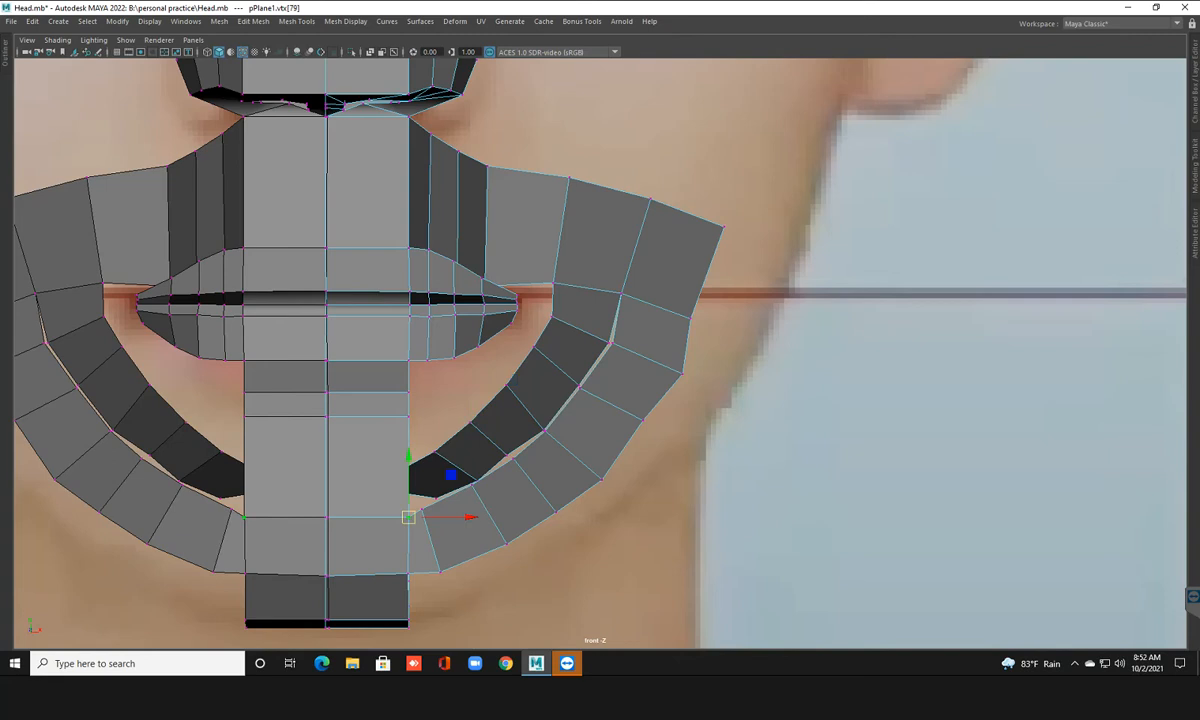
pyautogui.moveTo(377, 456); pyautogui.dragTo(353, 430)
pyautogui.click(352, 448)
pyautogui.moveTo(368, 487); pyautogui.dragTo(412, 422)
pyautogui.click(435, 497)
pyautogui.moveTo(435, 497); pyautogui.dragTo(412, 512)
pyautogui.click(471, 485)
# Adjust the strip vertices next to its chin end to continue the curve along the loop
pyautogui.click(436, 451)
pyautogui.moveTo(436, 451); pyautogui.dragTo(474, 414)
pyautogui.click(470, 422)
pyautogui.click(507, 455)
pyautogui.moveTo(507, 455); pyautogui.dragTo(507, 456)
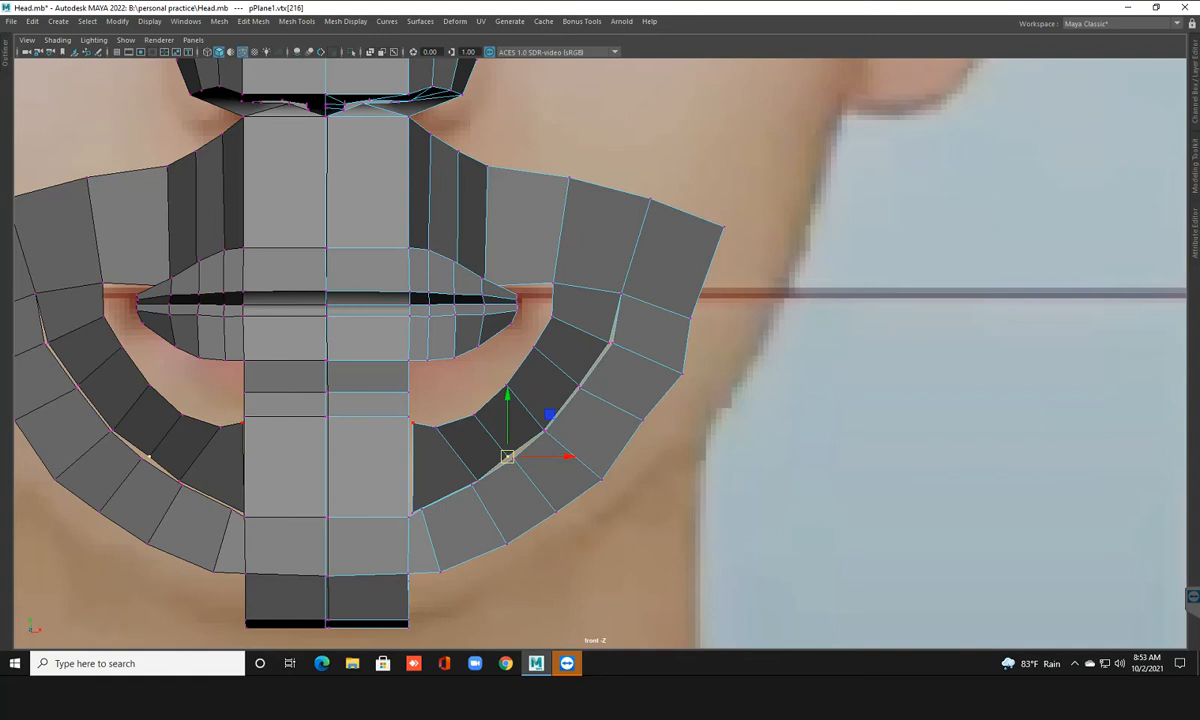
# Nudge the loop's inner and outer vertices beside the chin bridge to even out the connecting face
pyautogui.scroll(3, 507, 456)
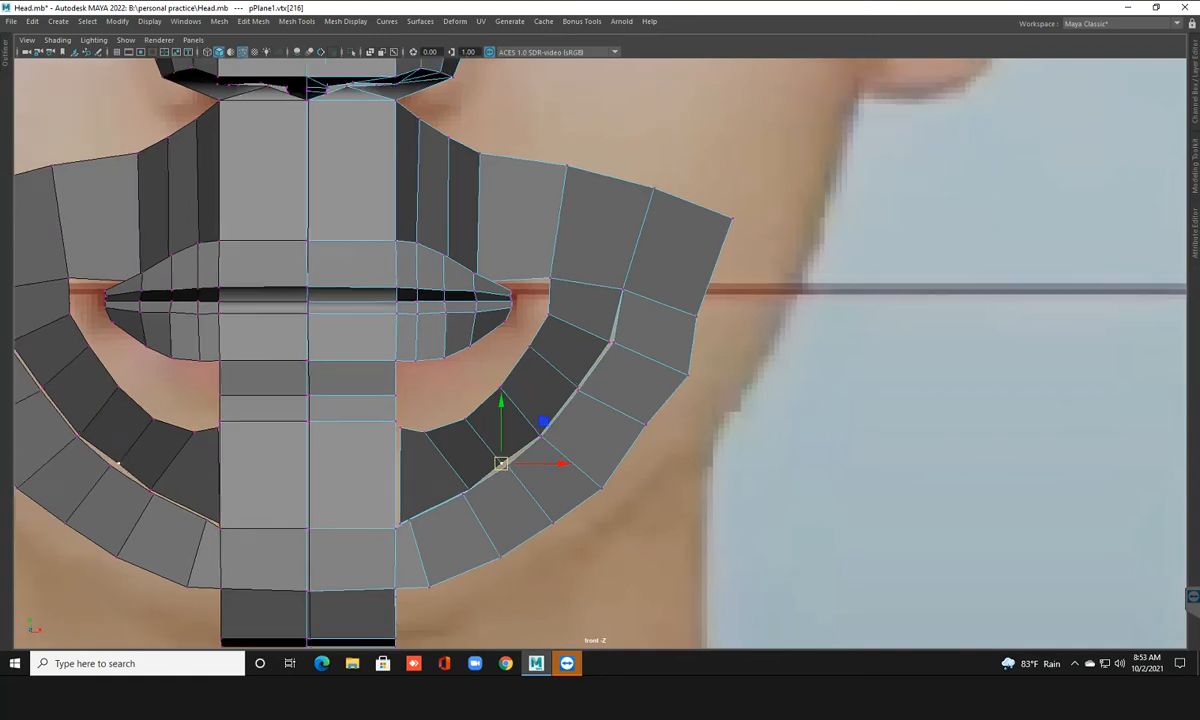
pyautogui.keyDown('alt'); pyautogui.moveTo(507, 456); pyautogui.dragTo(579, 392, button='middle'); pyautogui.keyUp('alt')
pyautogui.scroll(1, 600, 350)
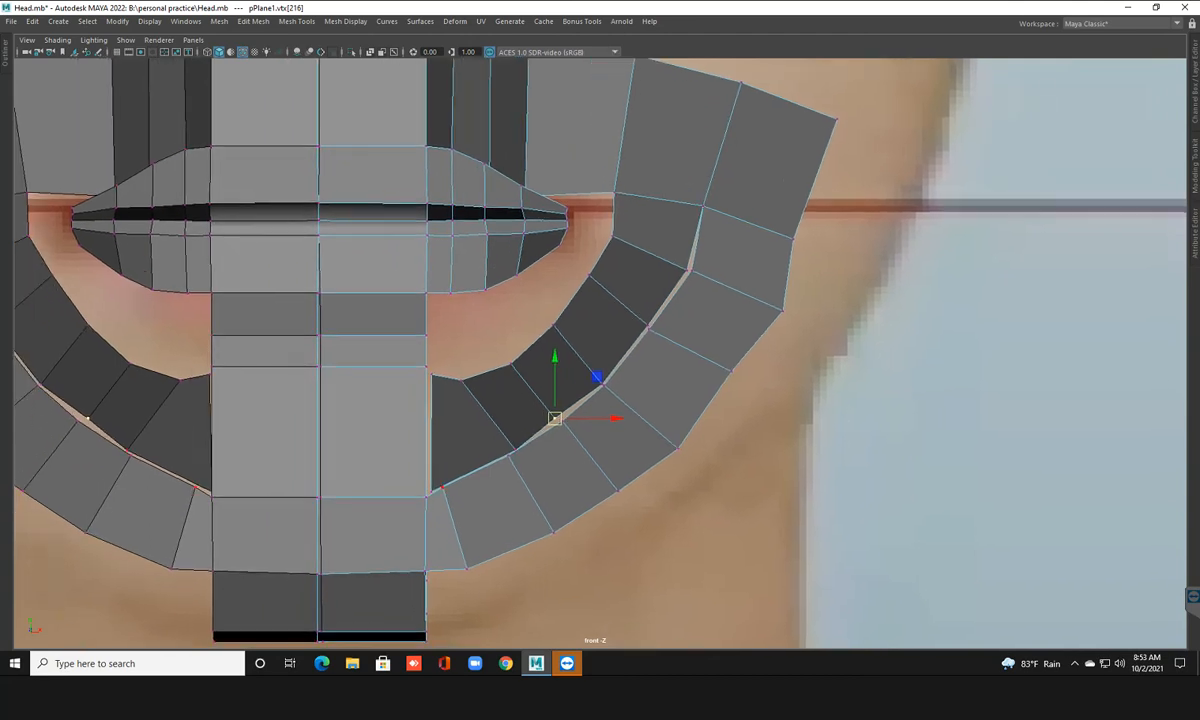
pyautogui.click(443, 488)
pyautogui.moveTo(442, 487); pyautogui.dragTo(448, 489)
pyautogui.click(466, 569)
pyautogui.moveTo(466, 569); pyautogui.dragTo(465, 563)
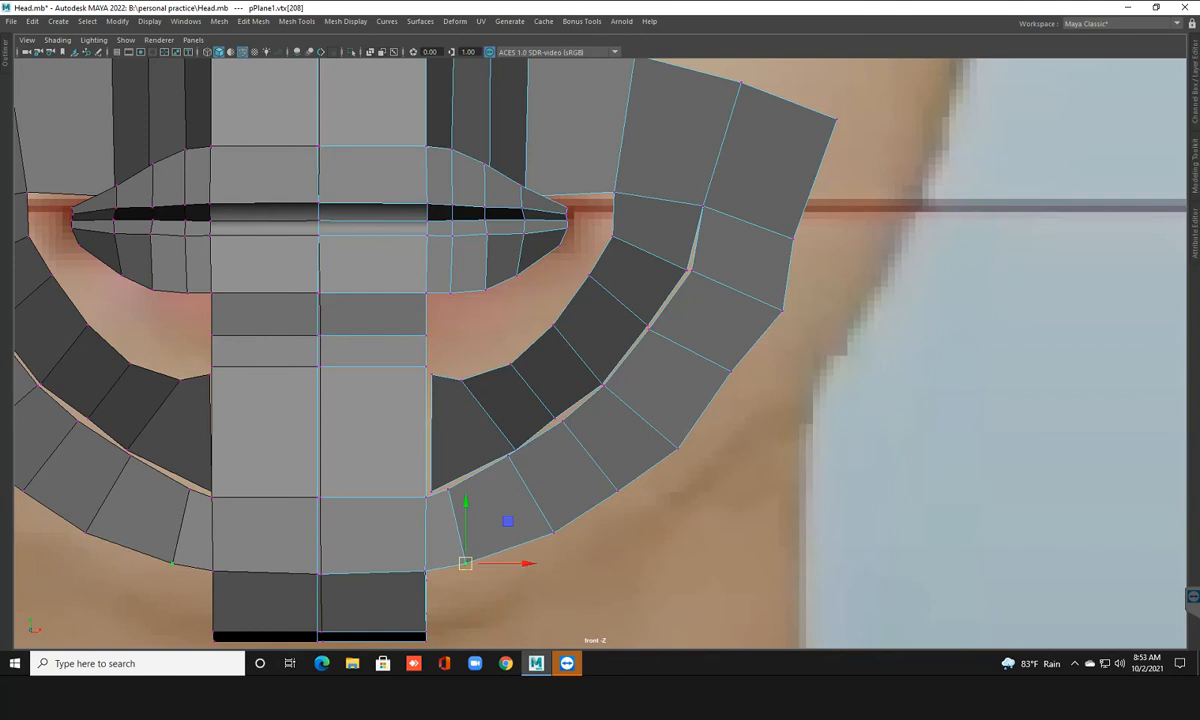
# Fine-tune the inner strip's vertices to smooth its curve around the mouth corner
pyautogui.click(508, 456)
pyautogui.click(515, 450)
pyautogui.moveTo(515, 450); pyautogui.dragTo(508, 451)
pyautogui.keyDown('alt'); pyautogui.moveTo(508, 451); pyautogui.dragTo(528, 457, button='middle'); pyautogui.keyUp('alt')
pyautogui.click(480, 385)
pyautogui.moveTo(480, 385); pyautogui.dragTo(576, 333)
pyautogui.click(530, 372)
pyautogui.click(574, 331)
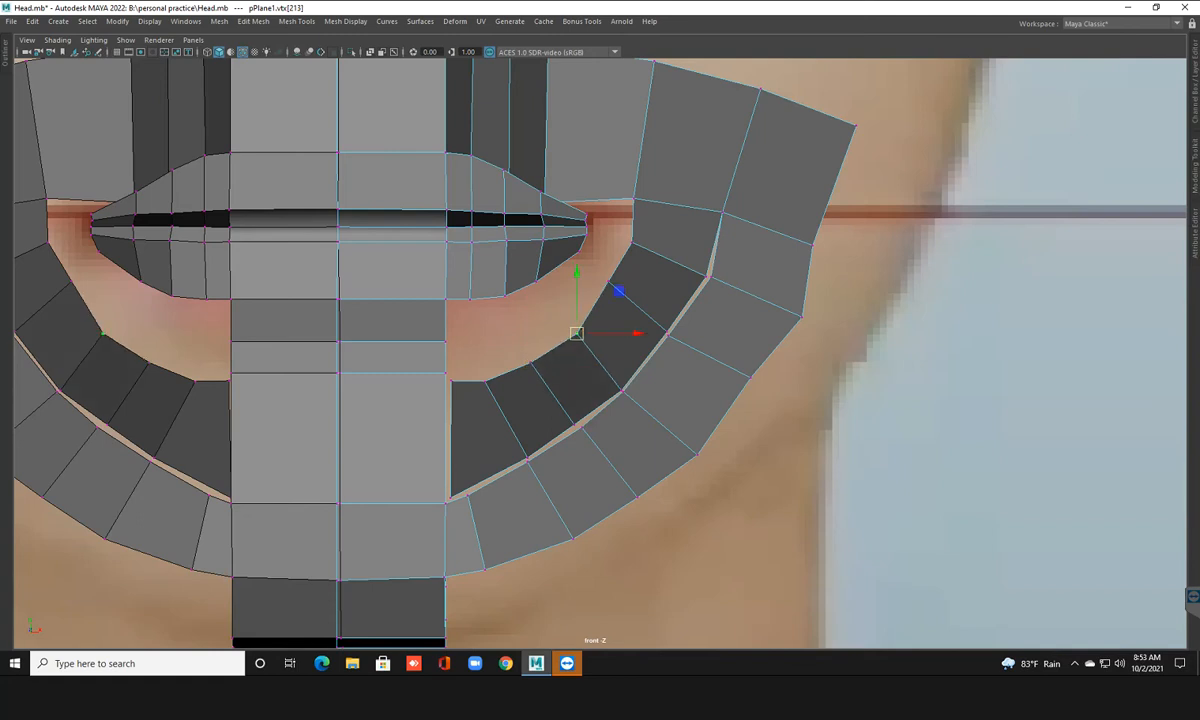
pyautogui.keyDown('alt'); pyautogui.moveTo(576, 333); pyautogui.dragTo(590, 335, button='middle'); pyautogui.keyUp('alt')
pyautogui.click(621, 283)
pyautogui.moveTo(622, 283); pyautogui.dragTo(630, 285)
pyautogui.click(646, 245)
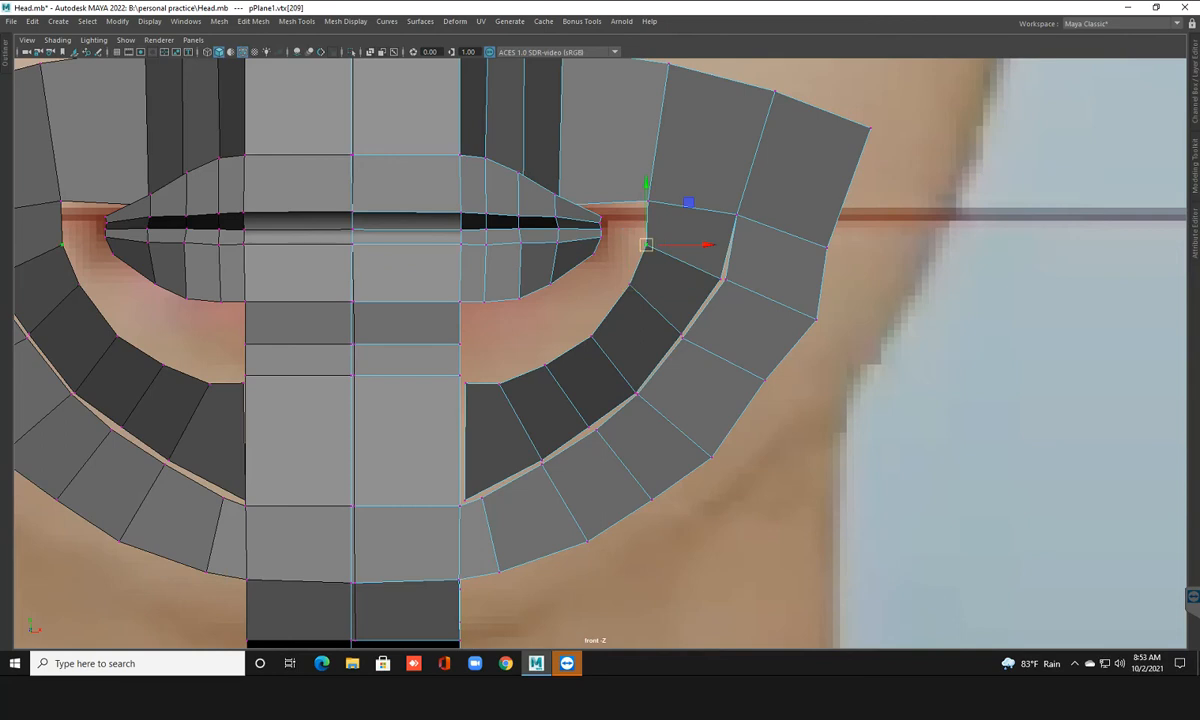
# Pull the inner strip's end edge forward toward the chin profile in the side view
pyautogui.scroll(1, 519, 300)
pyautogui.keyDown('alt'); pyautogui.moveTo(456, 390); pyautogui.dragTo(478, 344, button='middle'); pyautogui.keyUp('alt')
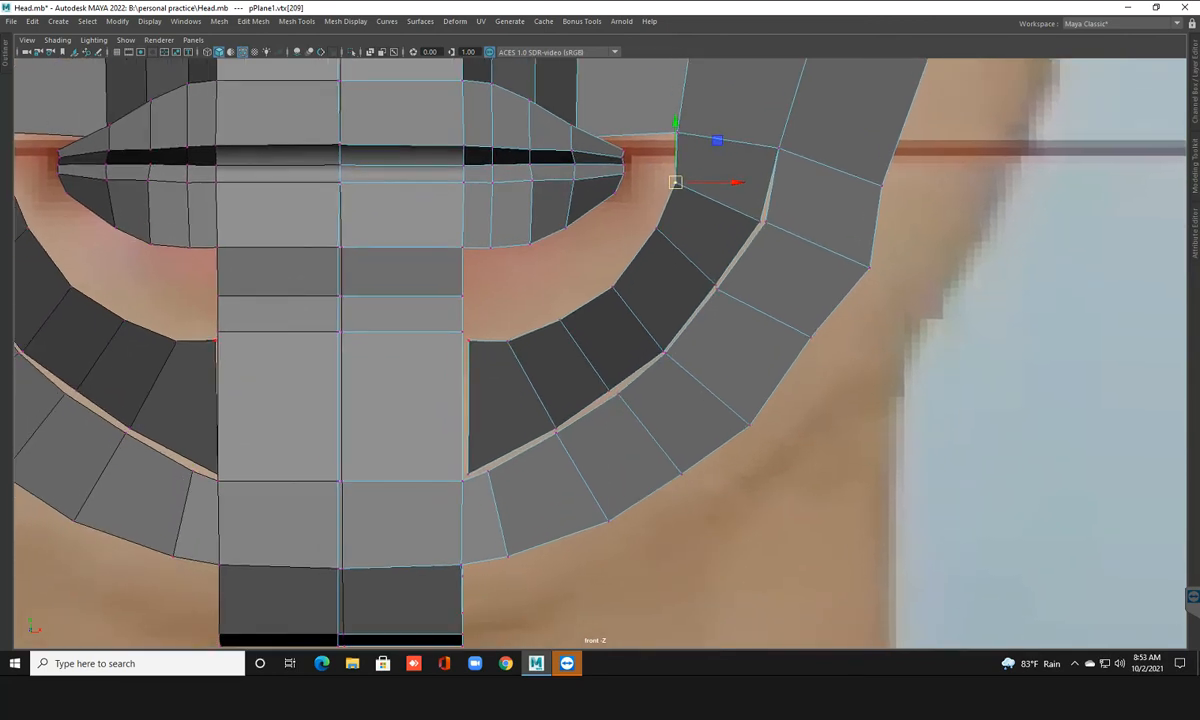
pyautogui.press('F10')
pyautogui.click(717, 202)
pyautogui.click(469, 405)
pyautogui.press('space')
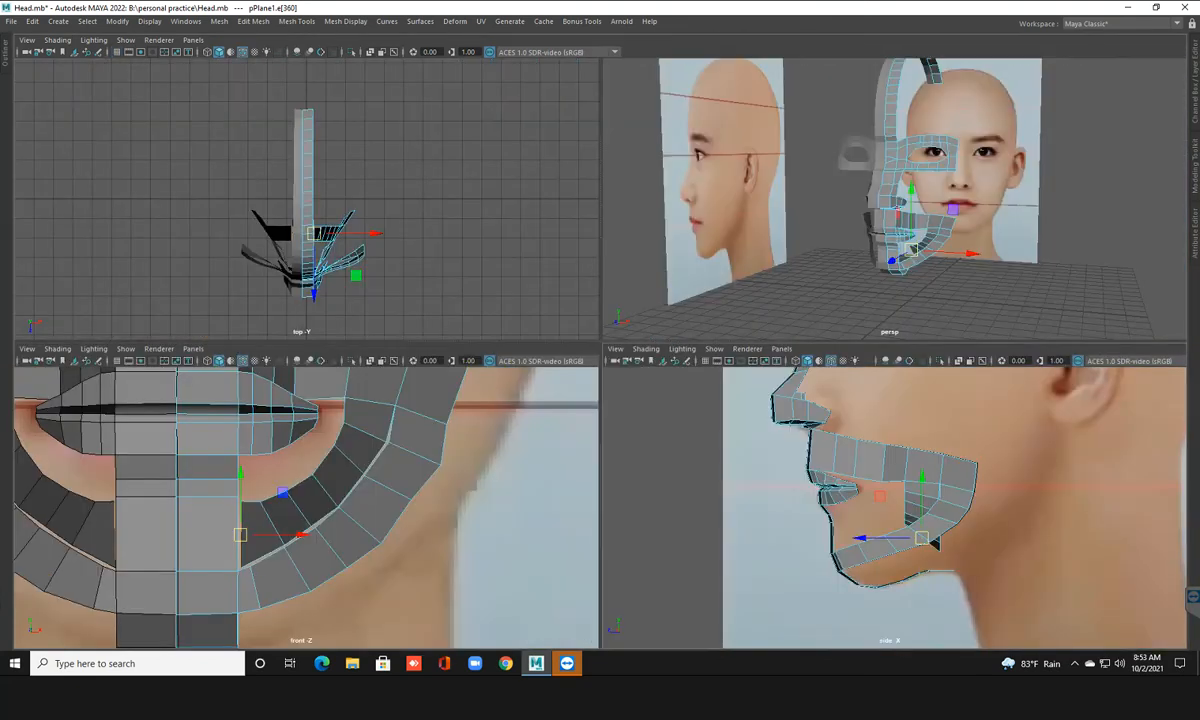
pyautogui.press('space')
pyautogui.scroll(2, 435, 512)
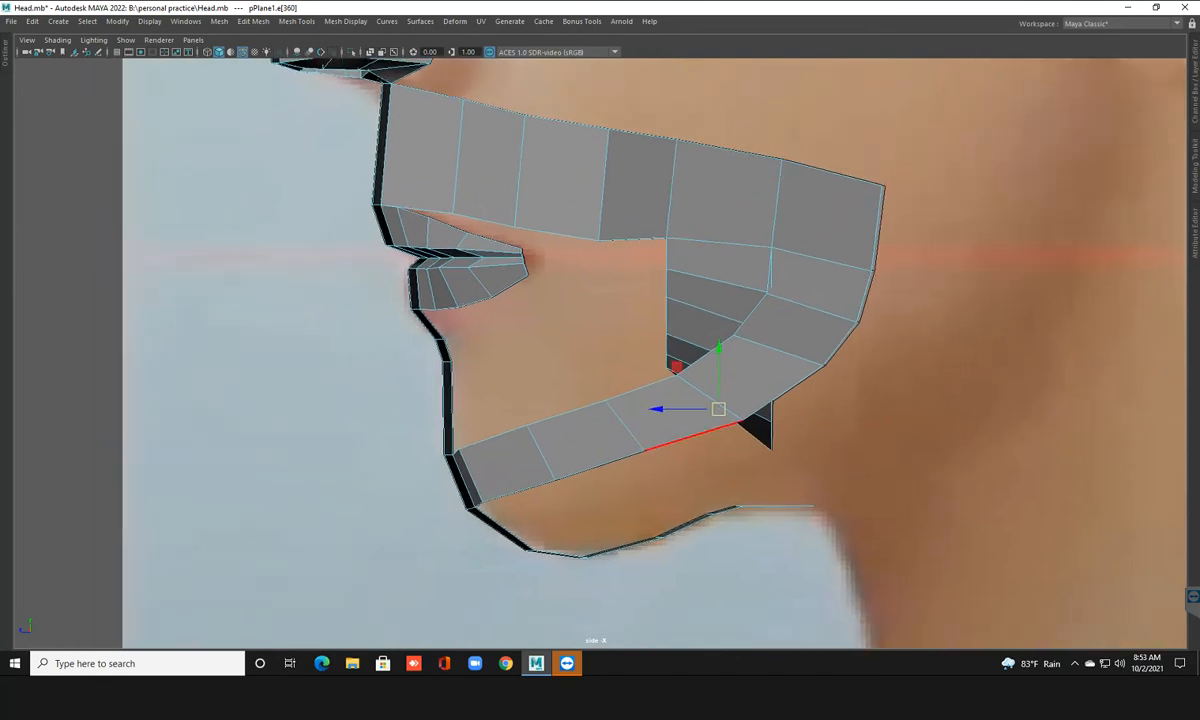
pyautogui.moveTo(689, 403); pyautogui.dragTo(501, 382)
# Align the end edge's lower and upper vertices with the chin strip's profile
pyautogui.press('F9')
pyautogui.click(554, 425)
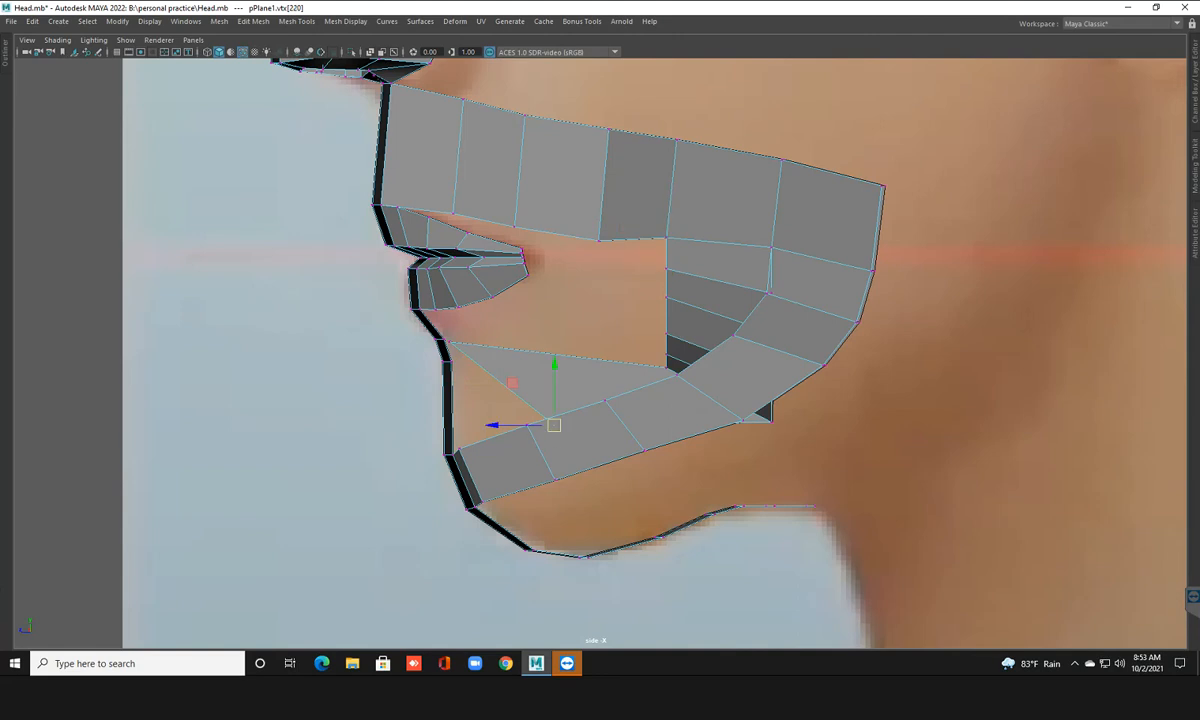
pyautogui.moveTo(554, 425); pyautogui.dragTo(450, 448)
pyautogui.click(449, 342)
pyautogui.moveTo(449, 342); pyautogui.dragTo(454, 369)
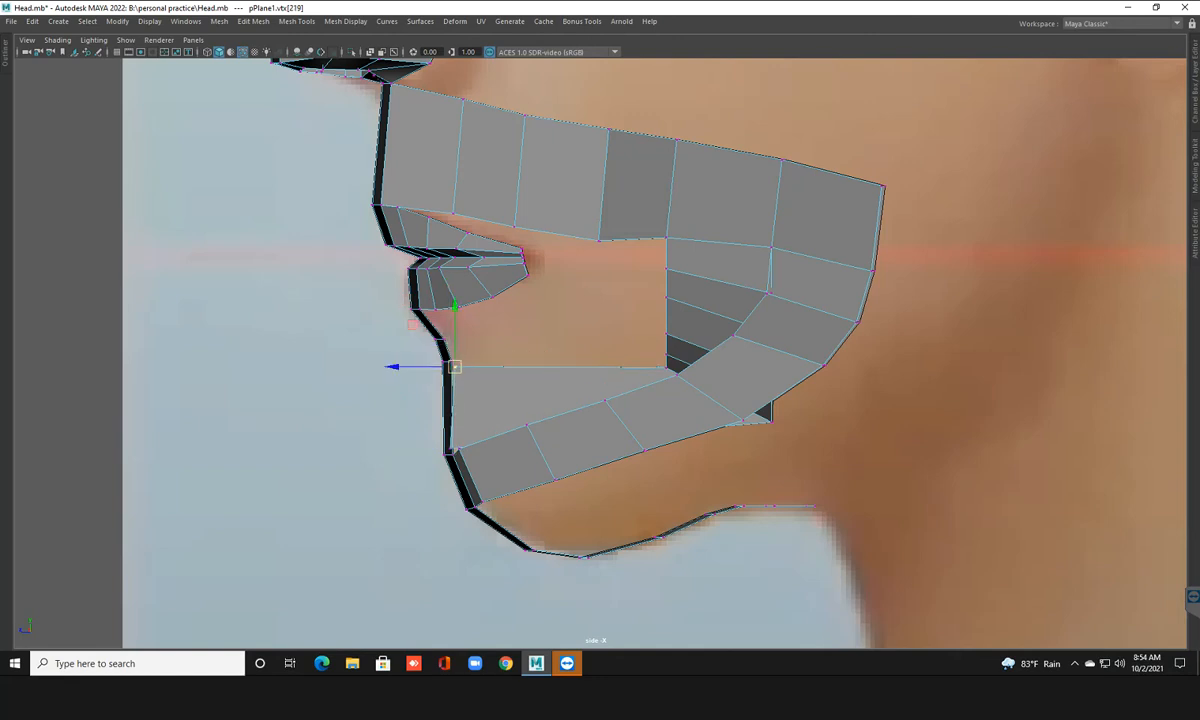
# Bring the strip's second cross edge forward and fit its two vertices beside the chin end
pyautogui.moveTo(664, 353); pyautogui.dragTo(664, 316, button='right')
pyautogui.click(677, 352)
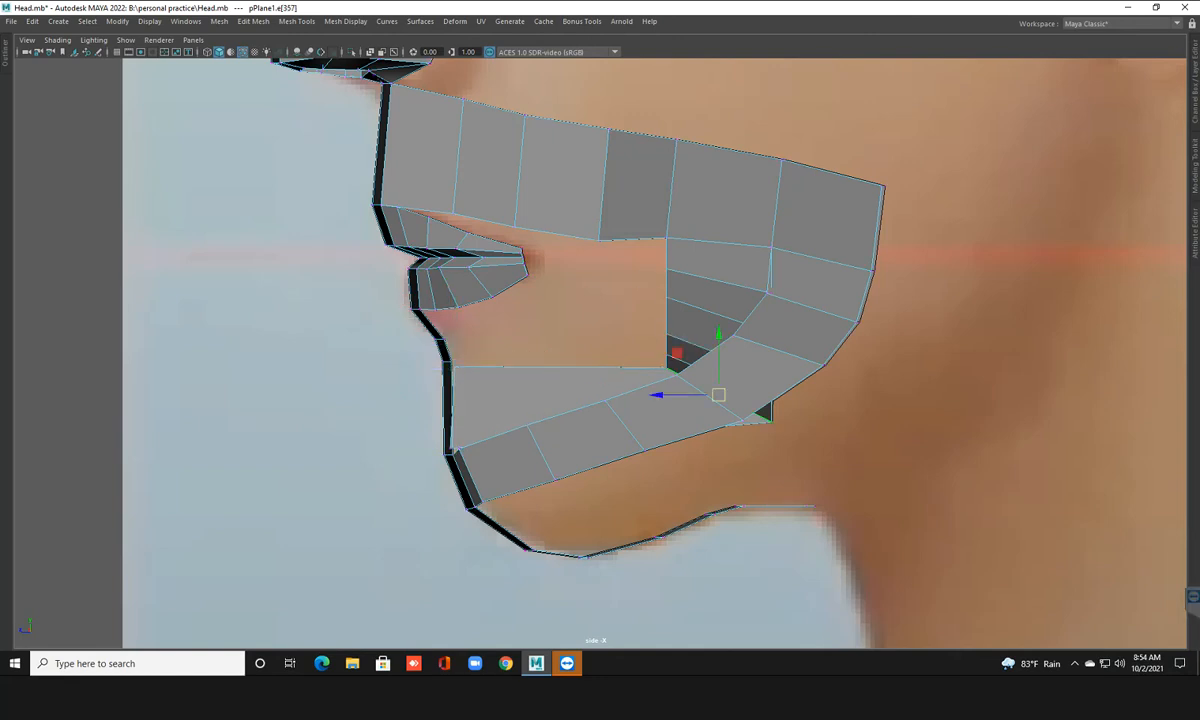
pyautogui.moveTo(718, 395); pyautogui.dragTo(533, 345)
pyautogui.press('F9')
pyautogui.click(476, 349)
pyautogui.click(580, 404)
pyautogui.moveTo(580, 404); pyautogui.dragTo(461, 443)
pyautogui.click(533, 345)
pyautogui.moveTo(533, 345); pyautogui.dragTo(473, 362)
# Bring the strip's third cross edge forward and align its vertices with the loop's inner edge
pyautogui.press('F10')
pyautogui.click(681, 360)
pyautogui.moveTo(674, 353); pyautogui.dragTo(512, 342)
pyautogui.press('F9')
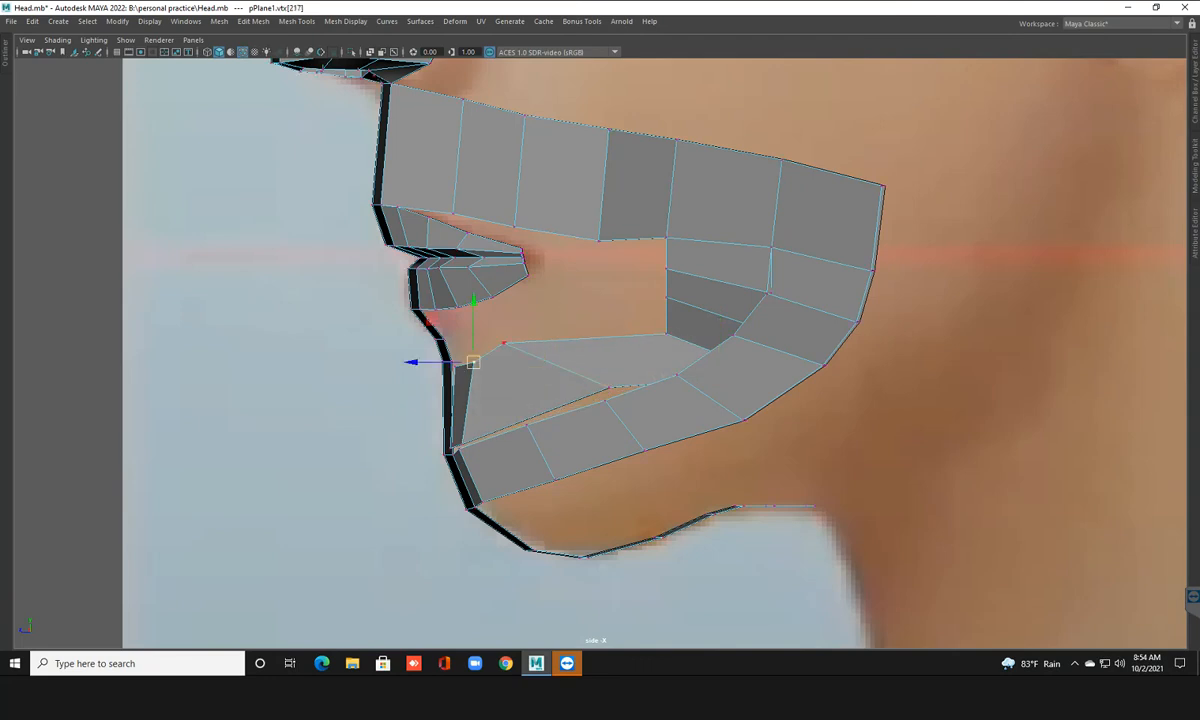
pyautogui.click(608, 387)
pyautogui.moveTo(608, 387); pyautogui.dragTo(532, 416)
pyautogui.click(504, 343)
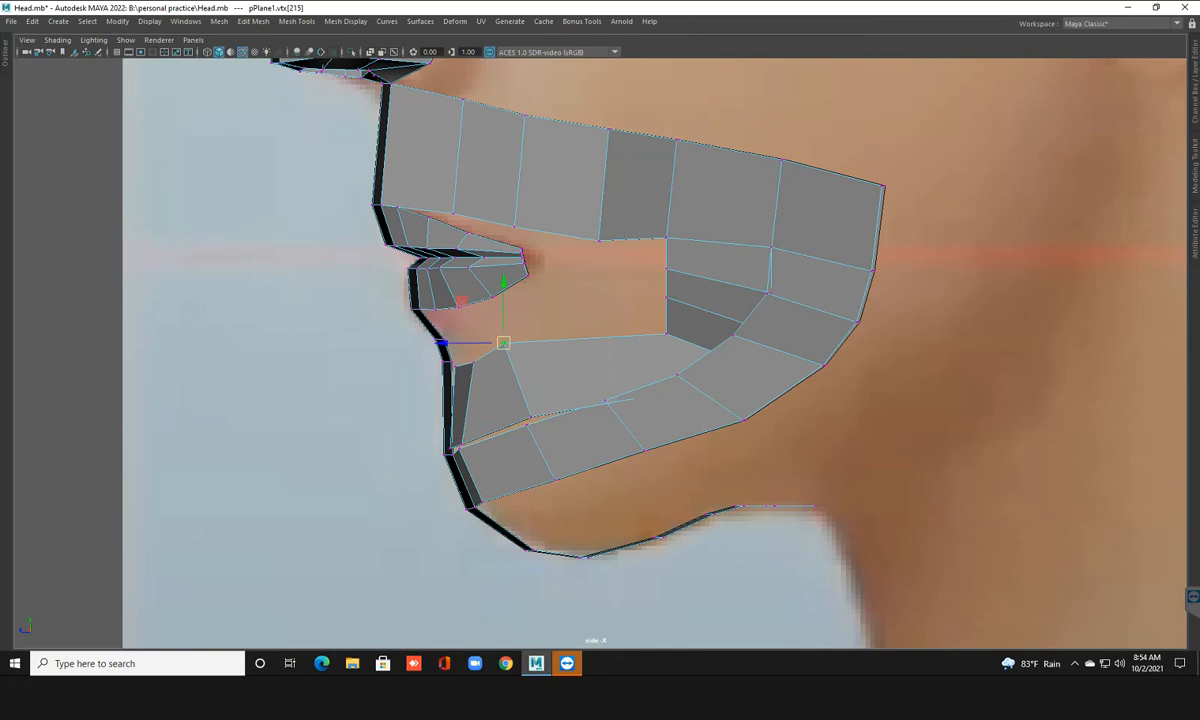
pyautogui.moveTo(503, 343); pyautogui.dragTo(510, 358)
pyautogui.click(531, 416)
pyautogui.moveTo(531, 416); pyautogui.dragTo(527, 419)
# Position the vertices of the strip's next two cross edges along the loop's inner edge
pyautogui.click(666, 333)
pyautogui.moveTo(664, 330); pyautogui.dragTo(698, 366)
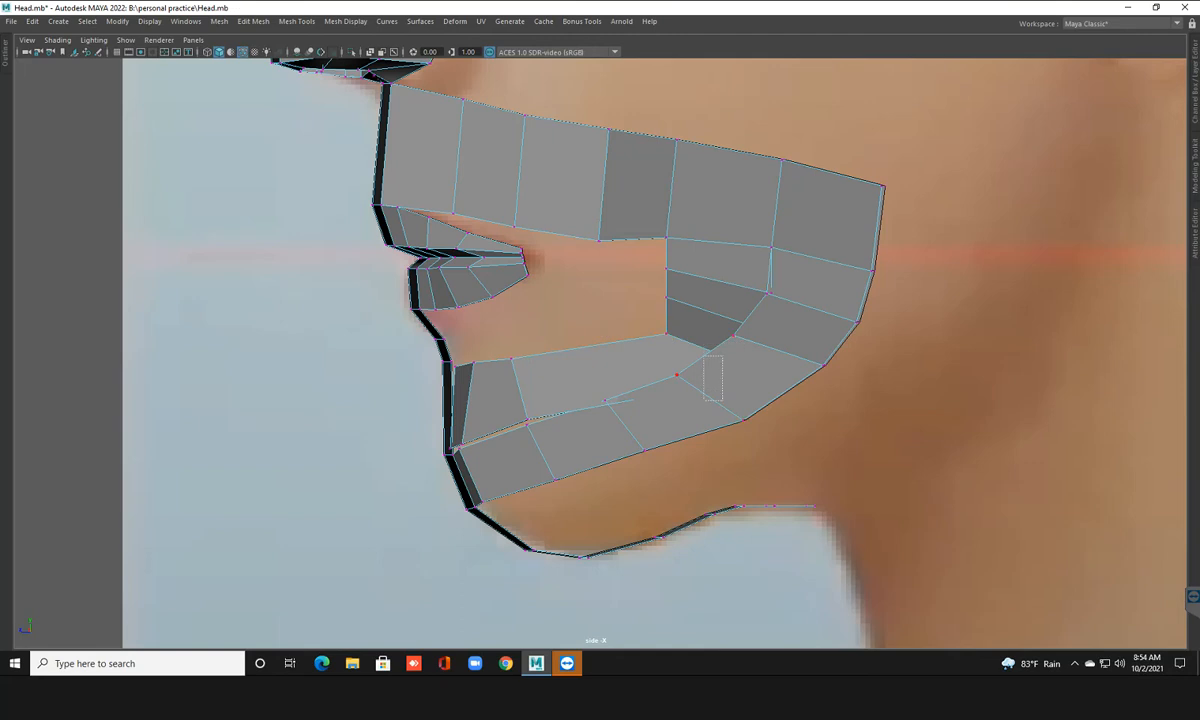
pyautogui.moveTo(761, 373); pyautogui.dragTo(601, 395)
pyautogui.moveTo(630, 314)
pyautogui.mouseDown()
pyautogui.moveTo(669, 363)
pyautogui.moveTo(595, 335)
pyautogui.moveTo(587, 343)
pyautogui.mouseUp()
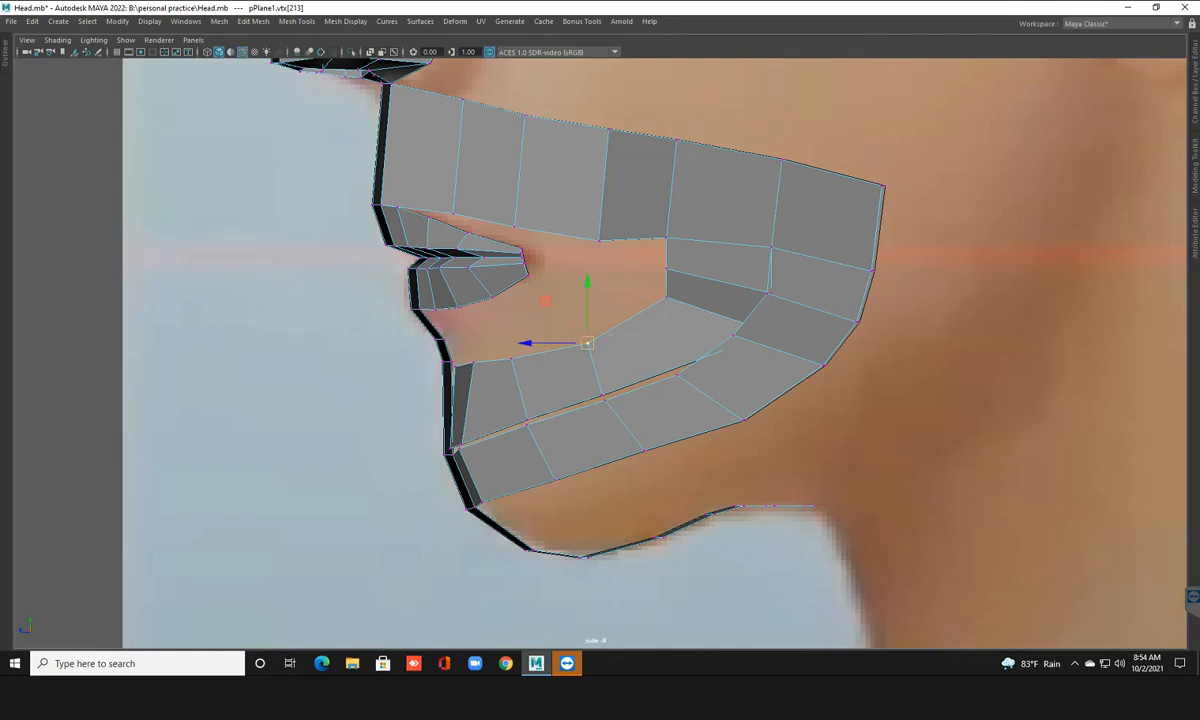
pyautogui.click(666, 297)
pyautogui.moveTo(666, 297); pyautogui.dragTo(626, 314)
pyautogui.click(770, 332)
pyautogui.moveTo(770, 332); pyautogui.dragTo(673, 370)
# Fine-tune the middle vertices of the inner strip to even out its faces in the side view
pyautogui.click(625, 316)
pyautogui.click(587, 343)
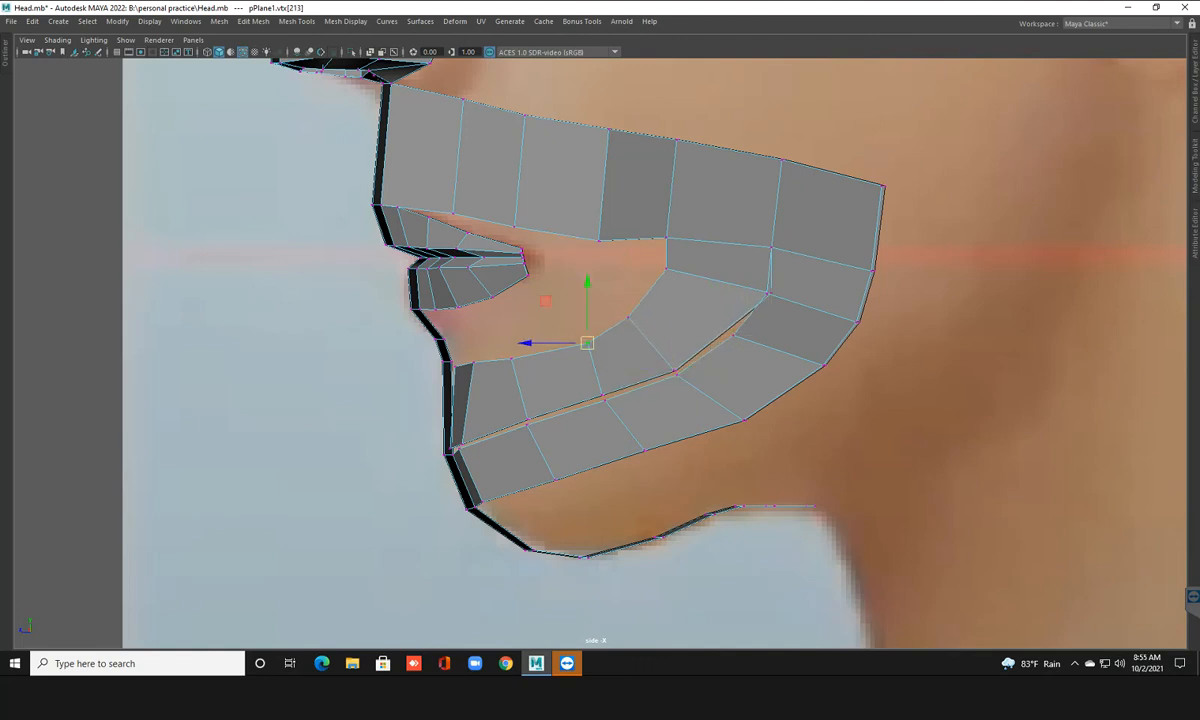
pyautogui.moveTo(587, 343); pyautogui.dragTo(576, 344)
pyautogui.click(602, 396)
pyautogui.click(675, 371)
pyautogui.moveTo(673, 370); pyautogui.dragTo(672, 372)
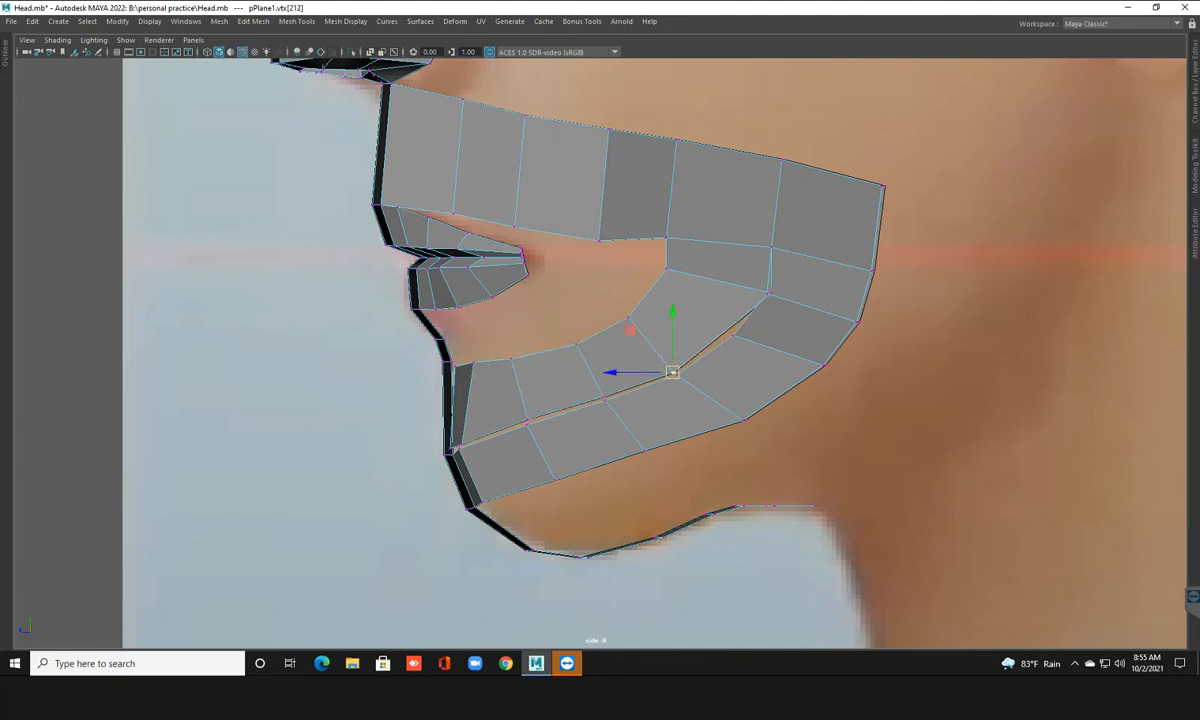
# Lower the strip's uppermost extruded vertex pair to follow the loop's curve below the mouth corner
pyautogui.click(770, 293)
pyautogui.moveTo(770, 293); pyautogui.dragTo(728, 331)
pyautogui.click(667, 268)
pyautogui.moveTo(667, 268); pyautogui.dragTo(661, 280)
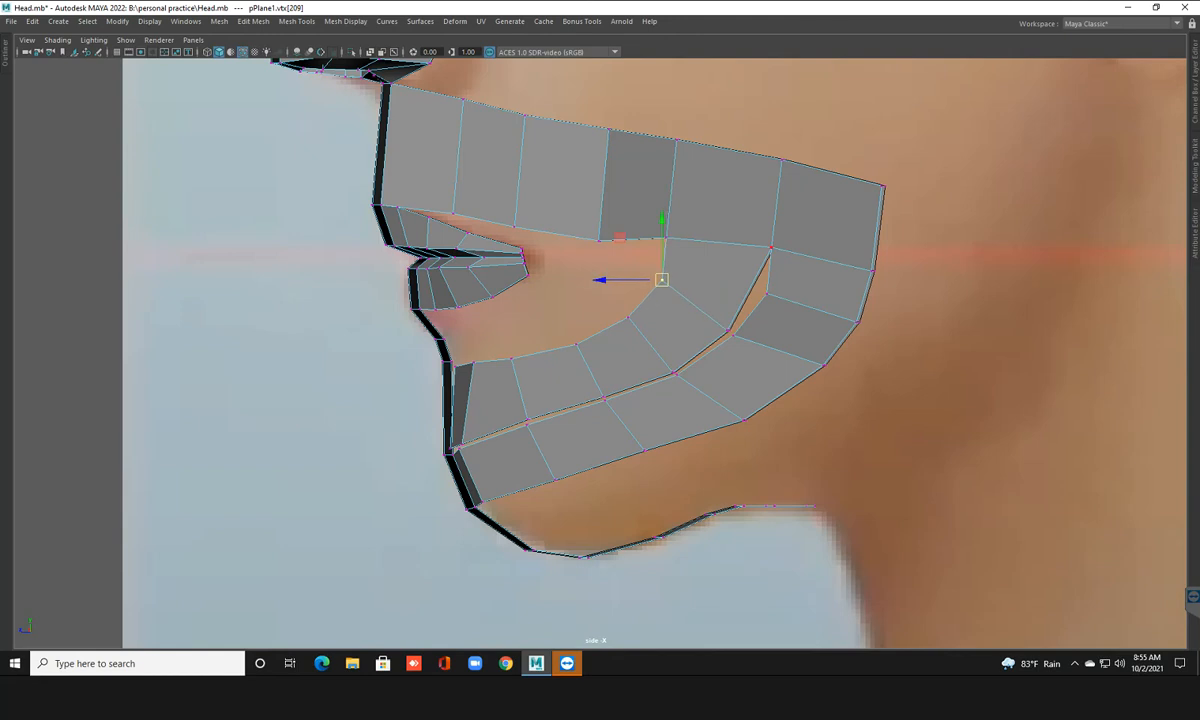
# Insert a cross edge through the strip's elongated top face with Multi-Cut
pyautogui.keyDown('shift'); pyautogui.rightClick(694, 275); pyautogui.keyUp('shift')
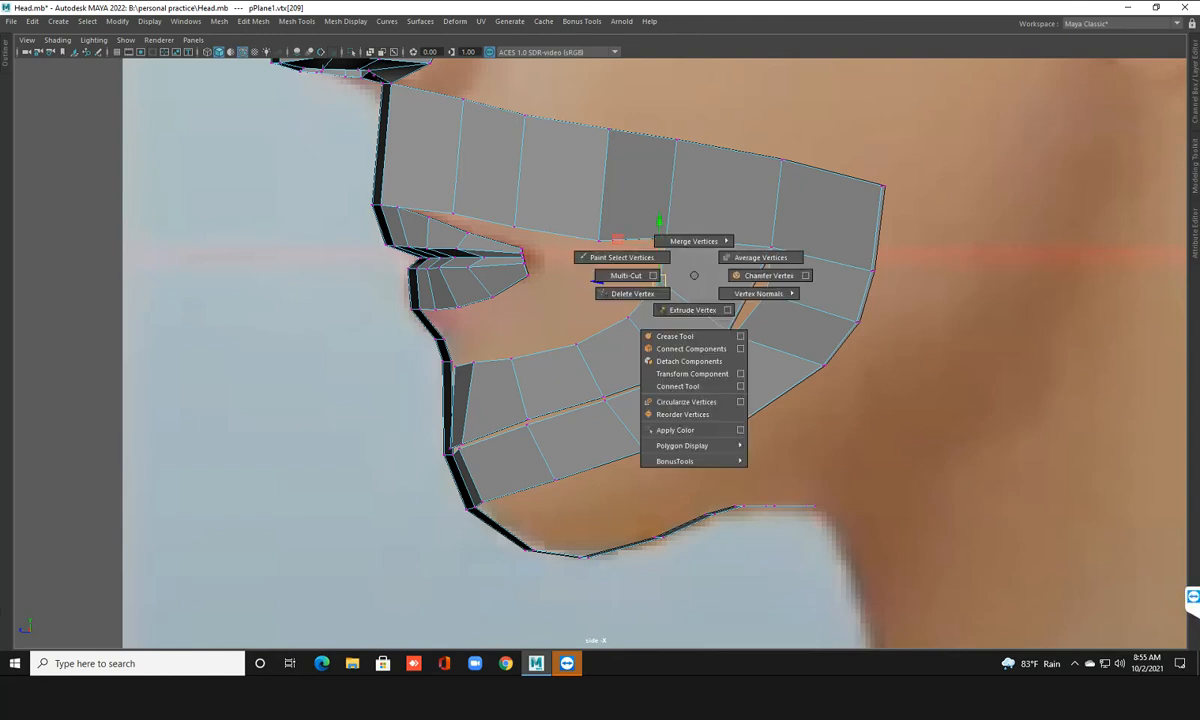
pyautogui.click(624, 275)
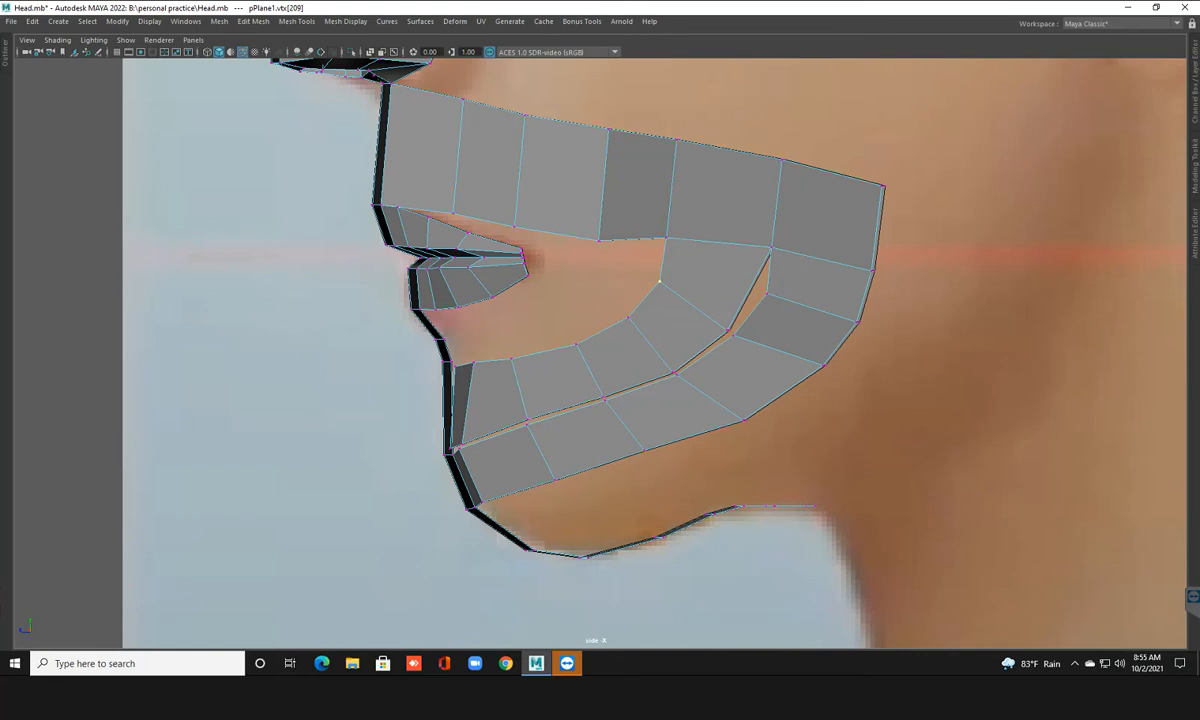
pyautogui.keyDown('ctrl'); pyautogui.click(750, 285); pyautogui.keyUp('ctrl')
pyautogui.moveTo(750, 263); pyautogui.dragTo(688, 263, button='right')
# Adjust both end vertices of the inserted edge to match the surrounding loop in the side view
pyautogui.click(752, 285)
pyautogui.press('w')
pyautogui.moveTo(750, 285); pyautogui.dragTo(759, 291)
pyautogui.click(663, 257)
pyautogui.moveTo(663, 257); pyautogui.dragTo(669, 261)
# Realign the inner strip's chin-end vertices with the chin strip's side edge in the front view
pyautogui.press('space')
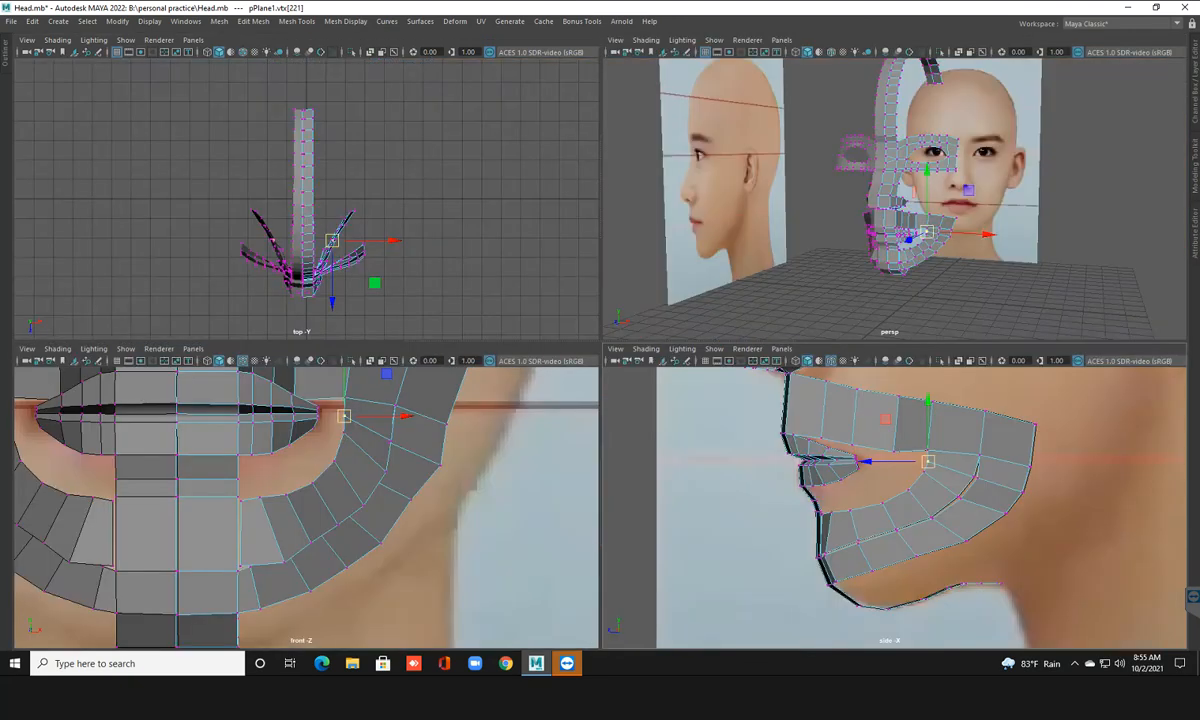
pyautogui.press('space')
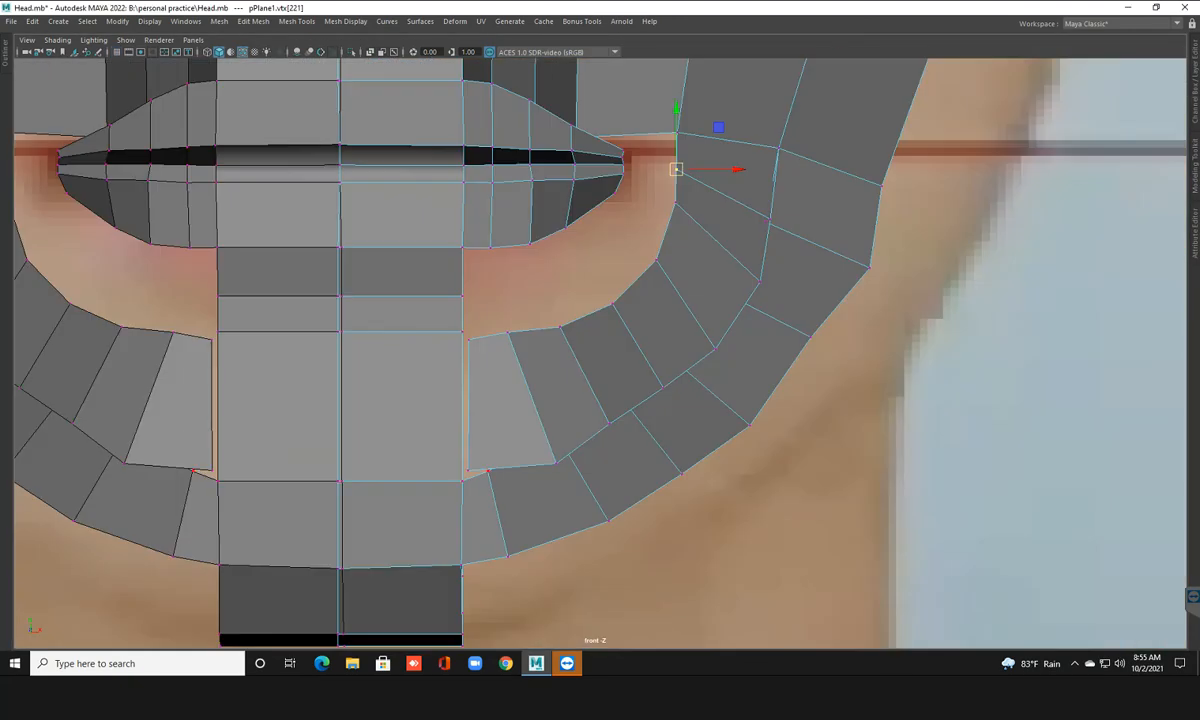
pyautogui.click(556, 463)
pyautogui.moveTo(556, 463); pyautogui.dragTo(462, 478)
pyautogui.click(468, 470)
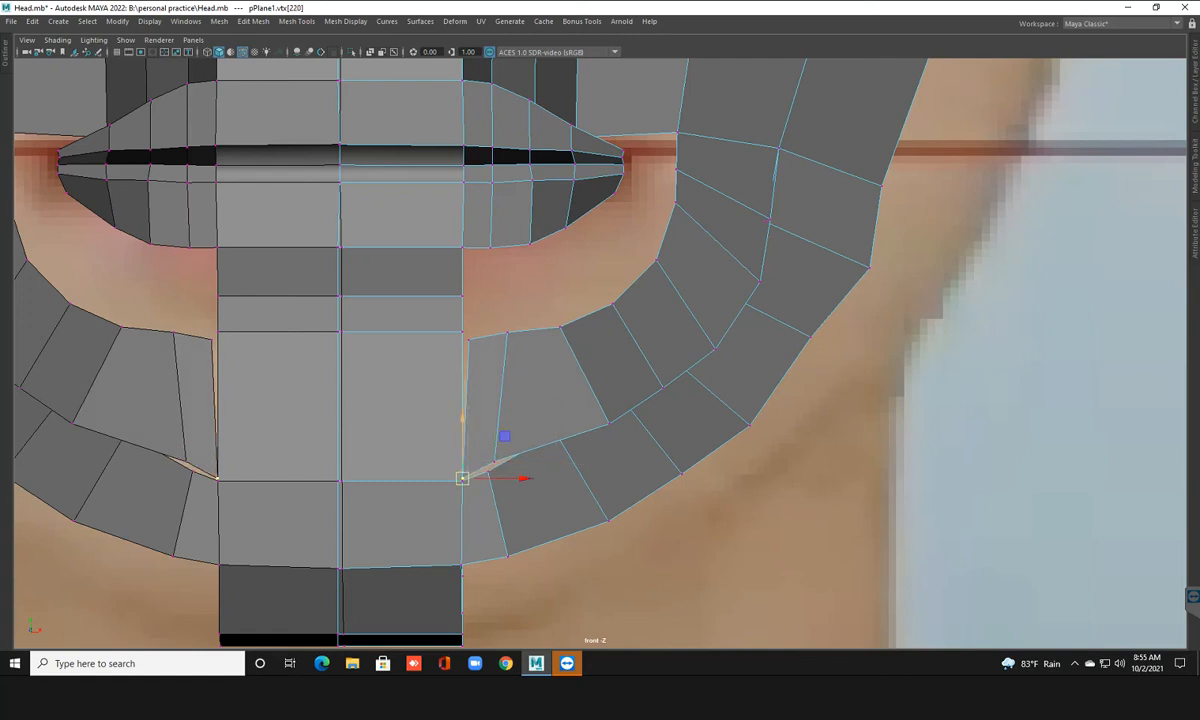
pyautogui.click(468, 340)
pyautogui.moveTo(468, 340); pyautogui.dragTo(465, 331)
# Align the inner strip's outer-edge vertices with the matching mouth loop vertices, from the chin side up toward the mouth corner in the front view
pyautogui.click(608, 423)
pyautogui.moveTo(608, 423); pyautogui.dragTo(555, 431)
pyautogui.click(662, 387)
pyautogui.moveTo(662, 387); pyautogui.dragTo(615, 390)
pyautogui.click(714, 348)
pyautogui.moveTo(714, 348); pyautogui.dragTo(661, 352)
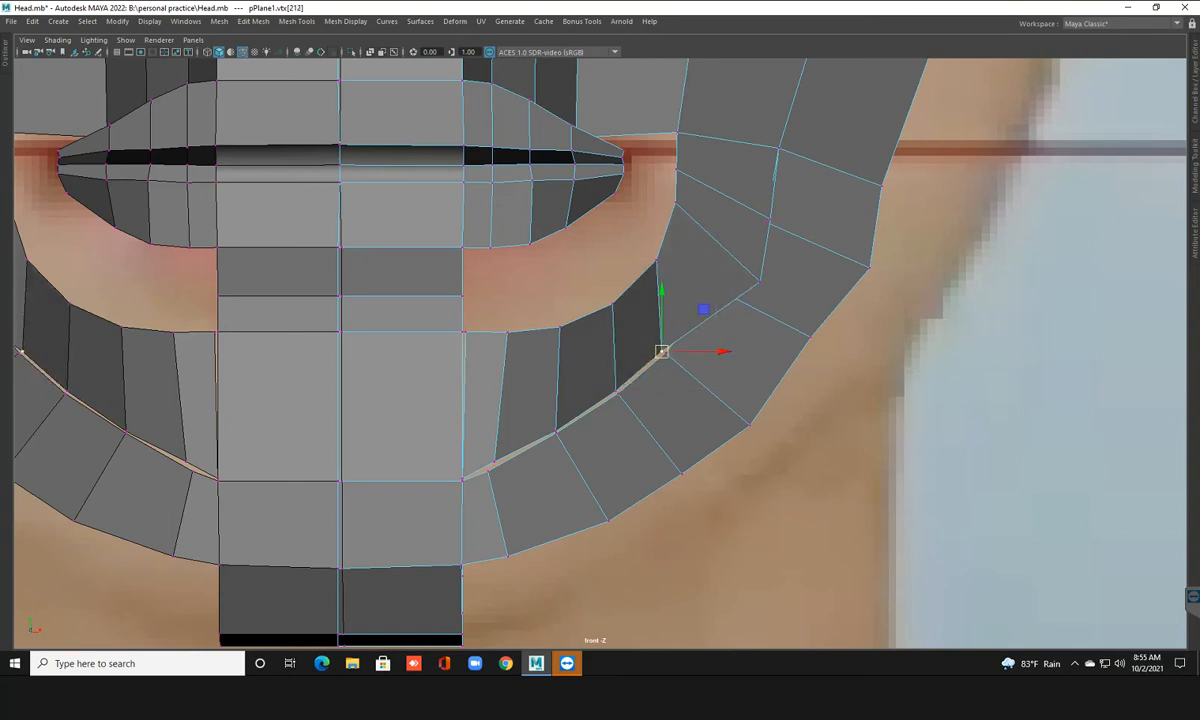
pyautogui.click(760, 282)
pyautogui.moveTo(760, 282); pyautogui.dragTo(711, 289)
pyautogui.click(768, 219)
pyautogui.moveTo(769, 219)
pyautogui.mouseDown()
pyautogui.moveTo(742, 216)
pyautogui.moveTo(760, 222)
pyautogui.mouseUp()
# Shift the inner strip's lip-side vertices slightly inward to even out its curve, and save the scene
pyautogui.click(656, 260)
pyautogui.moveTo(656, 260); pyautogui.dragTo(644, 260)
pyautogui.click(613, 303)
pyautogui.moveTo(613, 303); pyautogui.dragTo(505, 331)
pyautogui.click(559, 326)
pyautogui.click(507, 331)
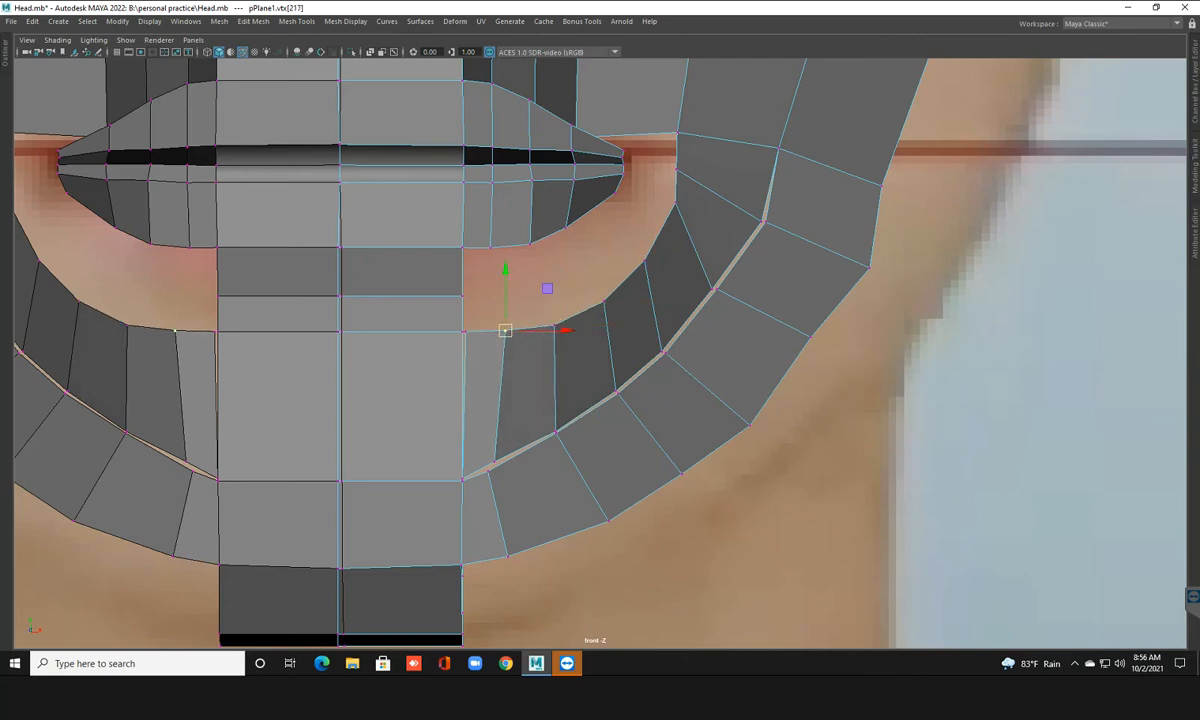
pyautogui.hotkey('ctrl', 's')
# Merge the inner strip's end vertices with the chin strip's side edge at the strip's lip-side and outer corners
pyautogui.keyDown('alt'); pyautogui.moveTo(556, 327); pyautogui.dragTo(564, 289, button='middle'); pyautogui.keyUp('alt')
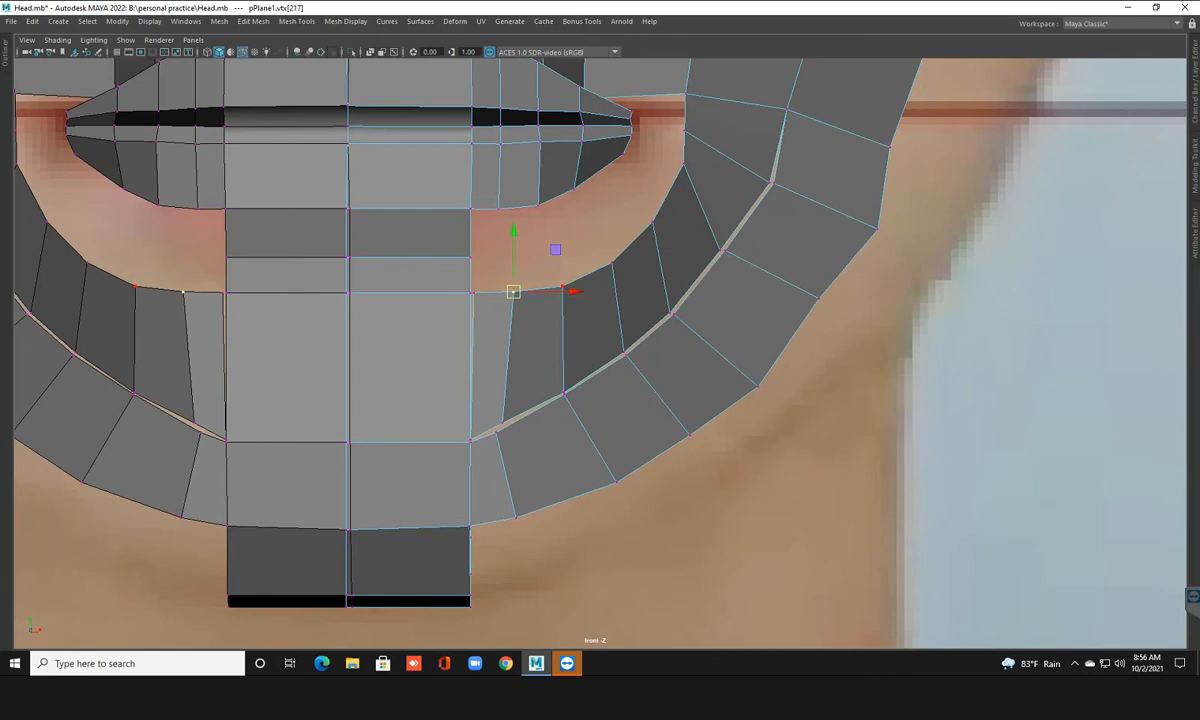
pyautogui.moveTo(470, 293); pyautogui.dragTo(472, 294)
pyautogui.keyDown('shift'); pyautogui.rightClick(590, 300); pyautogui.keyUp('shift')
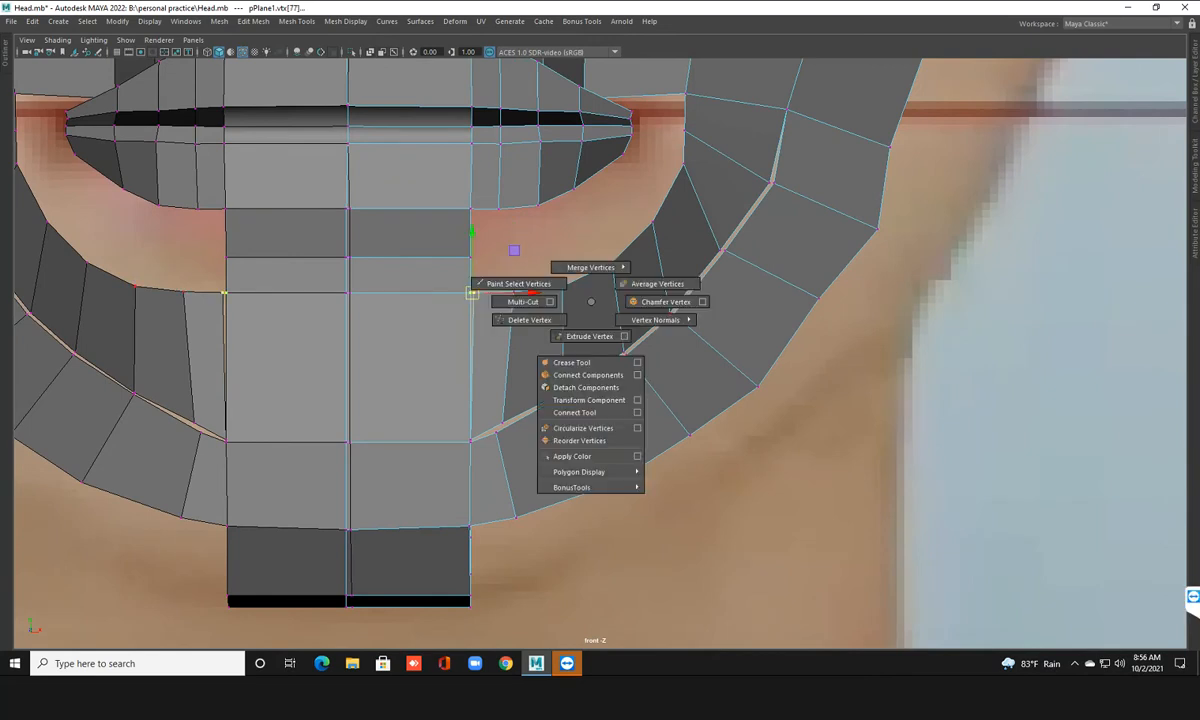
pyautogui.keyDown('shift'); pyautogui.moveTo(590, 267); pyautogui.dragTo(655, 249, button='right'); pyautogui.keyUp('shift')
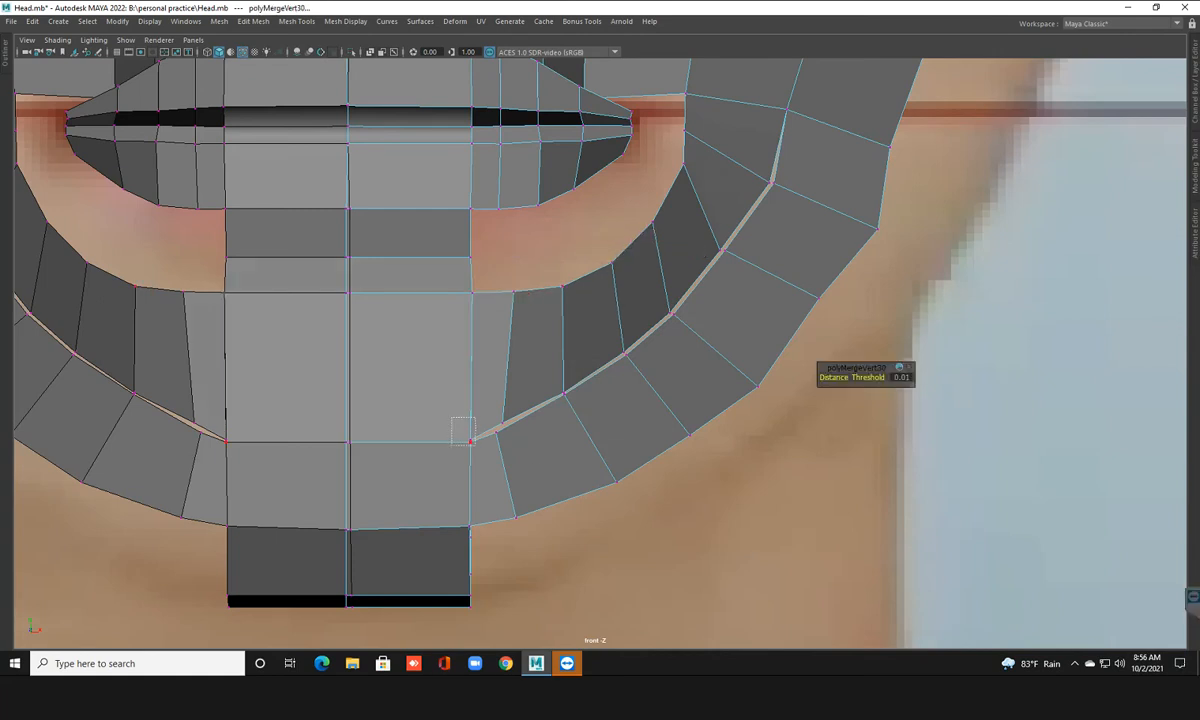
pyautogui.moveTo(451, 417); pyautogui.dragTo(447, 411)
pyautogui.keyDown('shift'); pyautogui.moveTo(485, 427); pyautogui.dragTo(549, 375, button='right'); pyautogui.keyUp('shift')
# Merge the remaining overlapping vertex pairs along the seam between the inner strip and the mouth loop
pyautogui.moveTo(488, 413); pyautogui.dragTo(487, 412)
pyautogui.keyDown('shift'); pyautogui.moveTo(520, 432); pyautogui.dragTo(581, 378, button='right'); pyautogui.keyUp('shift')
pyautogui.moveTo(550, 370); pyautogui.dragTo(581, 408)
pyautogui.keyDown('shift'); pyautogui.moveTo(567, 410); pyautogui.dragTo(628, 357, button='right'); pyautogui.keyUp('shift')
pyautogui.moveTo(603, 343); pyautogui.dragTo(647, 392)
pyautogui.keyDown('shift'); pyautogui.moveTo(632, 385); pyautogui.dragTo(692, 332, button='right'); pyautogui.keyUp('shift')
pyautogui.moveTo(655, 293); pyautogui.dragTo(684, 330)
pyautogui.keyDown('shift'); pyautogui.moveTo(694, 337); pyautogui.dragTo(751, 275, button='right'); pyautogui.keyUp('shift')
pyautogui.moveTo(696, 232); pyautogui.dragTo(735, 268)
pyautogui.keyDown('shift'); pyautogui.moveTo(741, 272); pyautogui.dragTo(797, 114, button='right'); pyautogui.keyUp('shift')
pyautogui.click(770, 183)
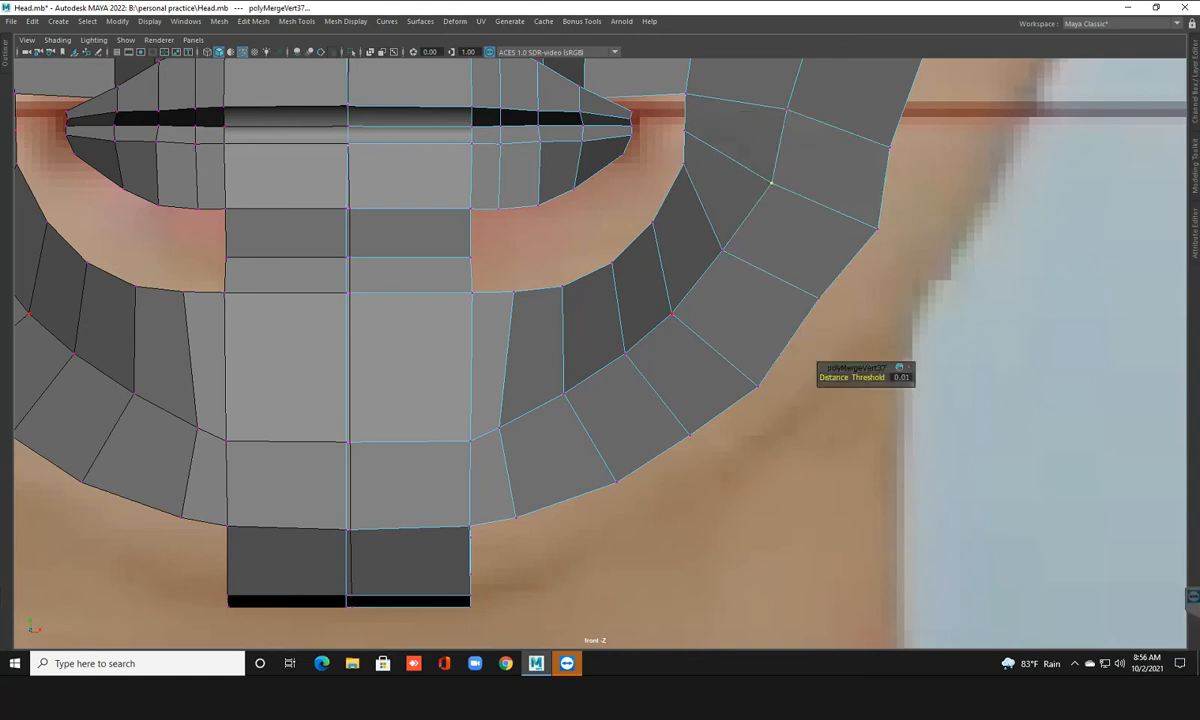
# Preview the mesh smoothed in the perspective view and examine the merged mouth and chin surface
pyautogui.press('space')
pyautogui.press('space')
pyautogui.keyDown('alt'); pyautogui.moveTo(680, 300); pyautogui.dragTo(590, 375); pyautogui.keyUp('alt')
pyautogui.scroll(2, 600, 360)
pyautogui.keyDown('alt'); pyautogui.moveTo(600, 360); pyautogui.dragTo(575, 240, button='middle'); pyautogui.keyUp('alt')
pyautogui.keyDown('alt'); pyautogui.moveTo(640, 330); pyautogui.dragTo(500, 310); pyautogui.keyUp('alt')
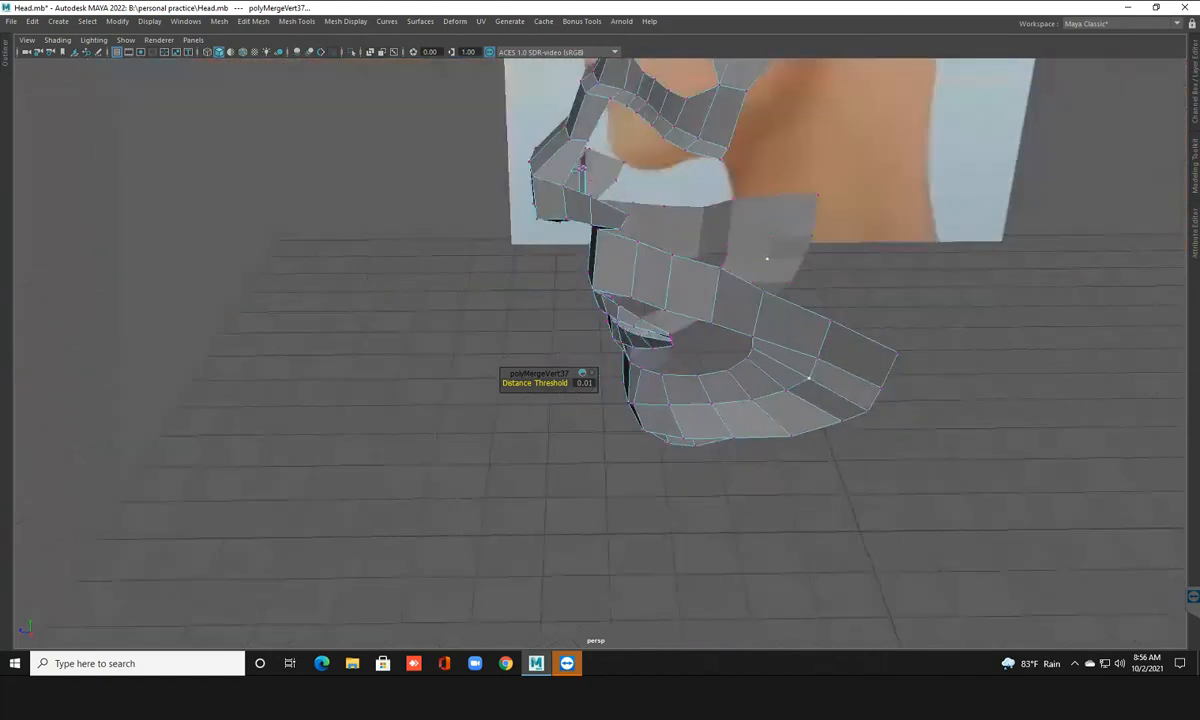
pyautogui.keyDown('alt'); pyautogui.moveTo(741, 378); pyautogui.dragTo(729, 371); pyautogui.keyUp('alt')
pyautogui.press('3')
pyautogui.moveTo(715, 318); pyautogui.dragTo(771, 335, button='right')
pyautogui.scroll(-3, 620, 350)
pyautogui.keyDown('alt'); pyautogui.moveTo(600, 380); pyautogui.dragTo(846, 305); pyautogui.keyUp('alt')
pyautogui.scroll(3, 846, 305)
pyautogui.keyDown('alt'); pyautogui.moveTo(846, 305); pyautogui.dragTo(822, 274, button='middle'); pyautogui.keyUp('alt')
pyautogui.keyDown('alt'); pyautogui.moveTo(822, 274); pyautogui.dragTo(678, 258); pyautogui.keyUp('alt')
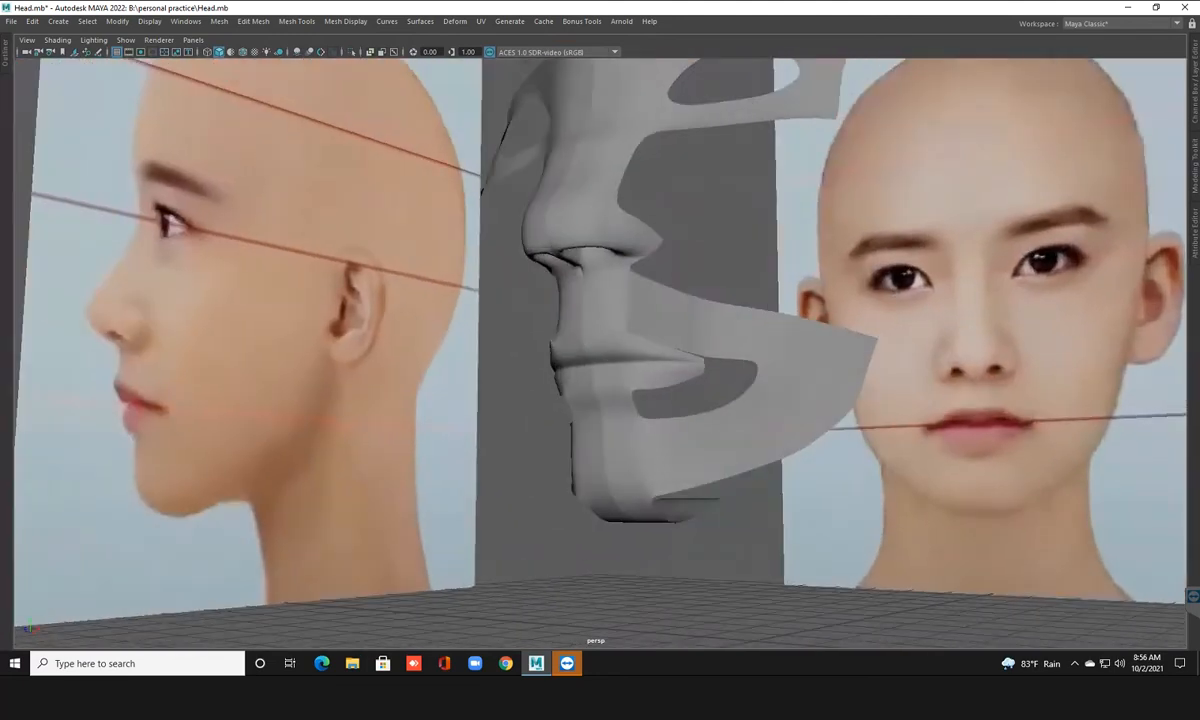
pyautogui.scroll(3, 678, 258)
pyautogui.keyDown('alt'); pyautogui.moveTo(678, 258); pyautogui.dragTo(560, 190, button='middle'); pyautogui.keyUp('alt')
pyautogui.keyDown('alt'); pyautogui.moveTo(560, 190); pyautogui.dragTo(546, 187); pyautogui.keyUp('alt')
# Move the seam edges along the middle of the mouth loop's lower side to refine the cheek contour
pyautogui.click(556, 205)
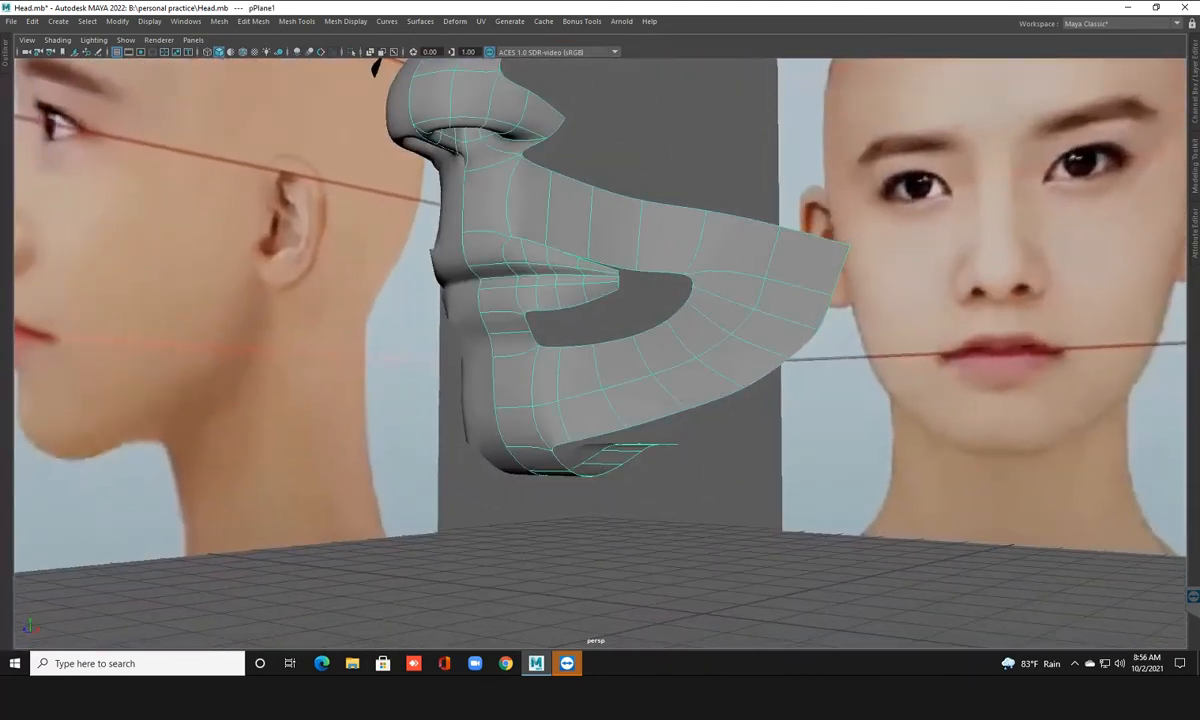
pyautogui.scroll(2, 556, 205)
pyautogui.keyDown('alt'); pyautogui.moveTo(556, 205); pyautogui.dragTo(552, 234, button='middle'); pyautogui.keyUp('alt')
pyautogui.keyDown('alt'); pyautogui.moveTo(552, 234); pyautogui.dragTo(594, 350); pyautogui.keyUp('alt')
pyautogui.keyDown('alt'); pyautogui.moveTo(545, 268); pyautogui.dragTo(584, 248); pyautogui.keyUp('alt')
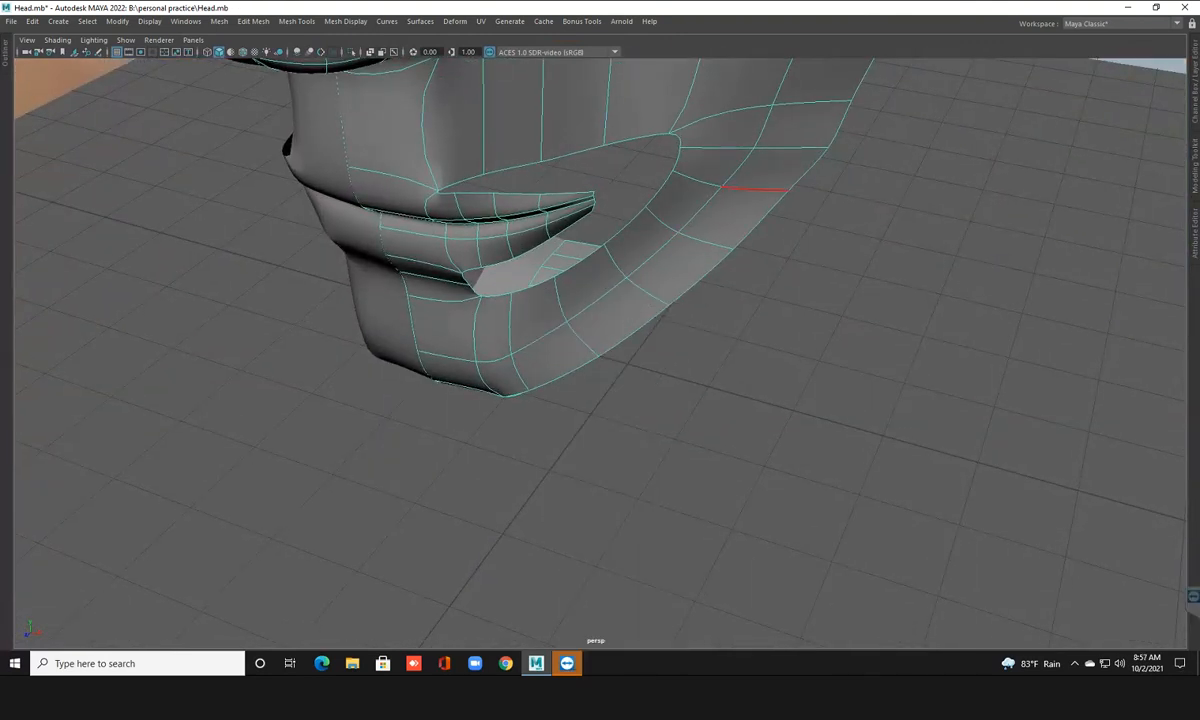
pyautogui.click(700, 210)
pyautogui.press('w')
pyautogui.moveTo(664, 284); pyautogui.dragTo(755, 322)
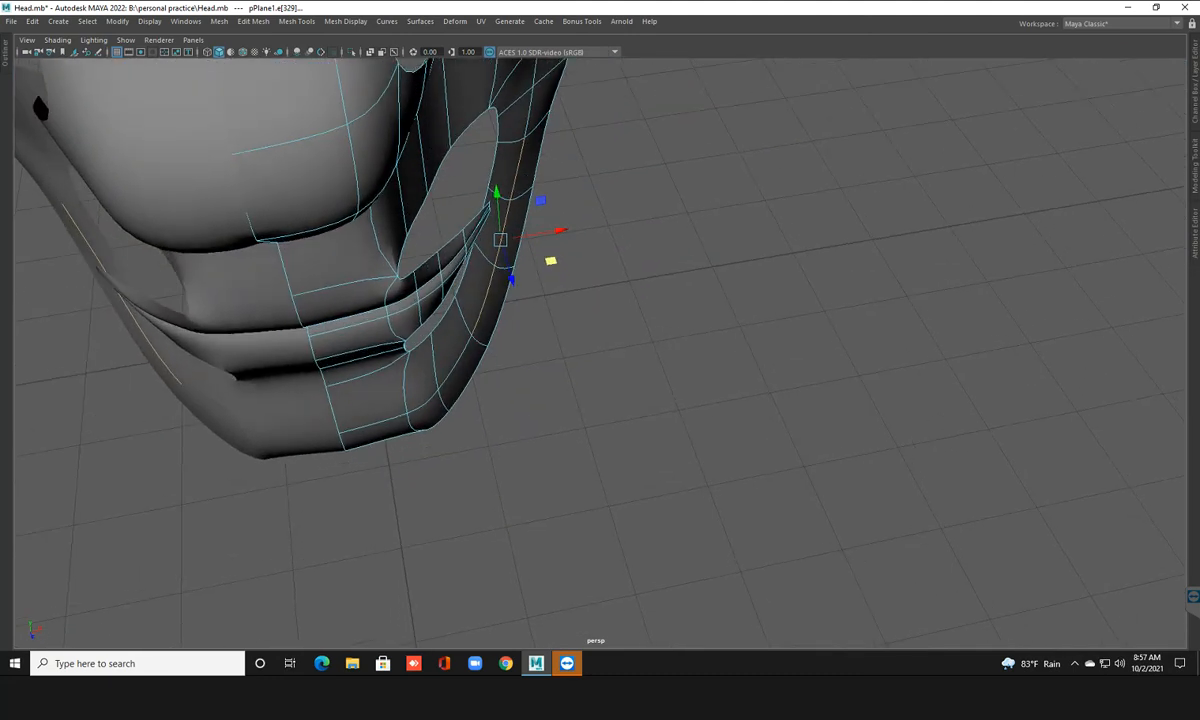
pyautogui.moveTo(551, 261); pyautogui.dragTo(462, 224)
# Nudge a mid-loop vertex near the mouth corner horizontally to smooth the cheek surface
pyautogui.scroll(-5, 600, 300)
pyautogui.keyDown('alt'); pyautogui.moveTo(700, 235); pyautogui.dragTo(574, 282); pyautogui.keyUp('alt')
pyautogui.moveTo(657, 389); pyautogui.dragTo(684, 346)
pyautogui.click(773, 352)
pyautogui.click(753, 356)
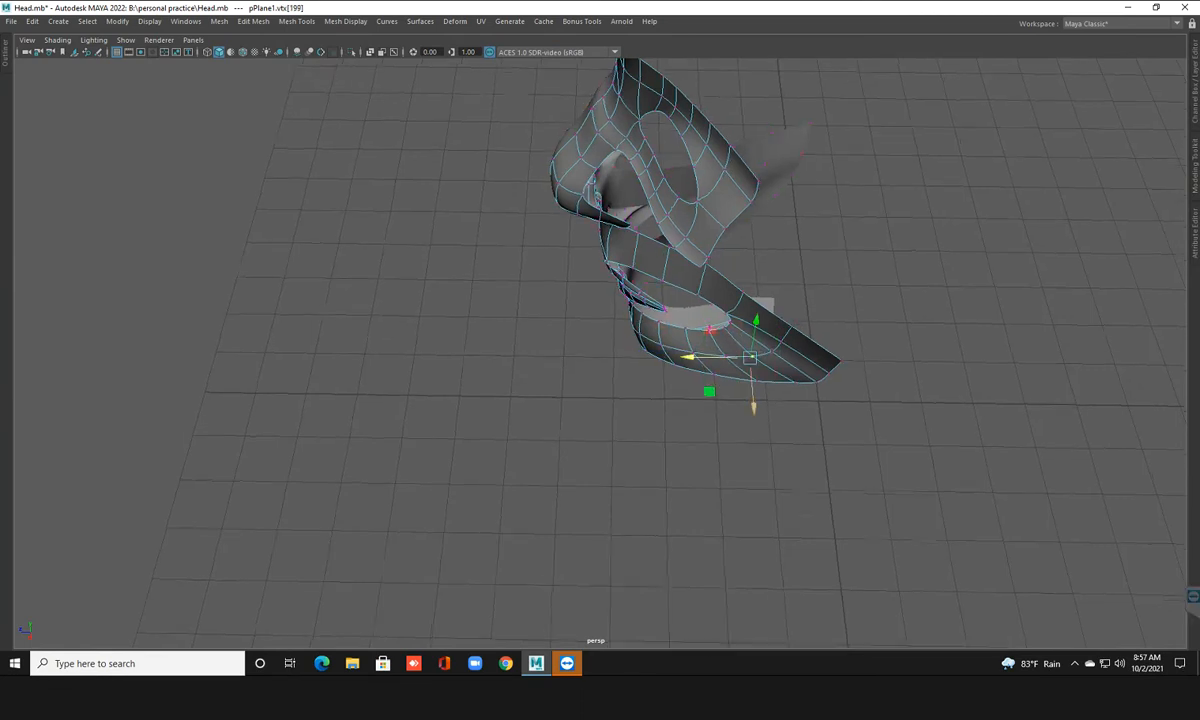
pyautogui.keyDown('alt'); pyautogui.moveTo(753, 356); pyautogui.dragTo(757, 374); pyautogui.keyUp('alt')
pyautogui.click(709, 391)
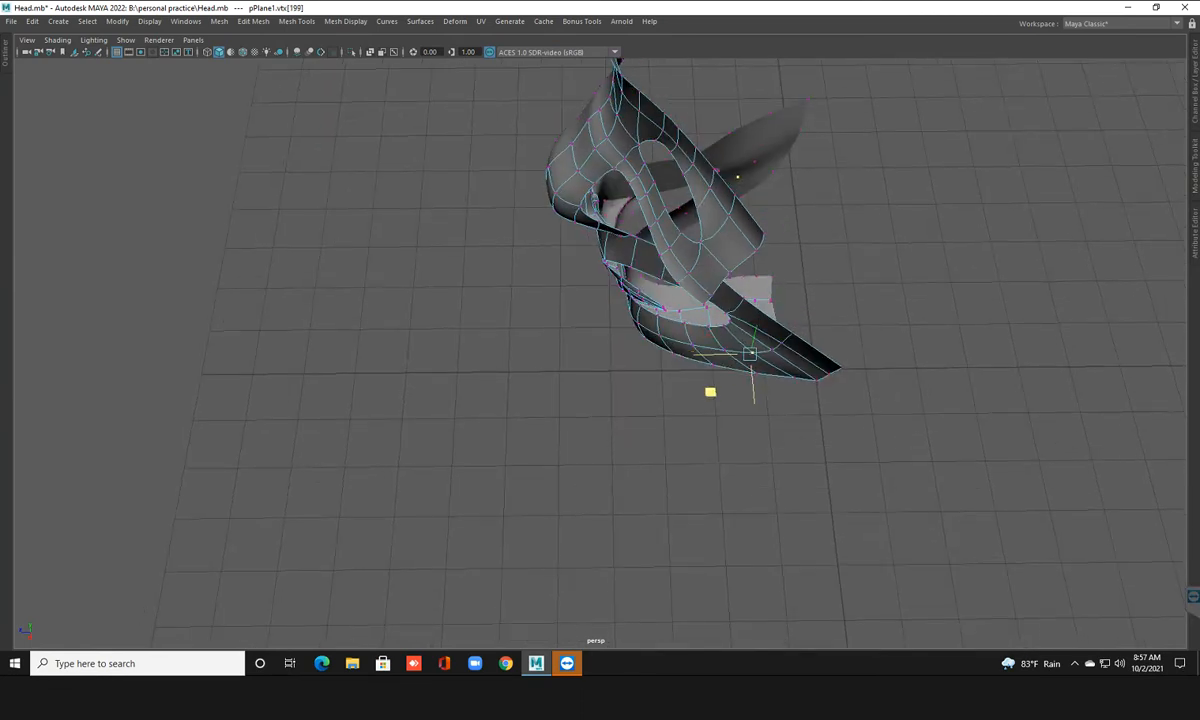
pyautogui.moveTo(710, 392); pyautogui.dragTo(711, 391)
# Examine the smoothed face mesh from several angles, focusing on the lips, mouth corner and chin surface
pyautogui.keyDown('alt'); pyautogui.moveTo(600, 400); pyautogui.dragTo(745, 310); pyautogui.keyUp('alt')
pyautogui.scroll(-6, 745, 310)
pyautogui.press('F8')
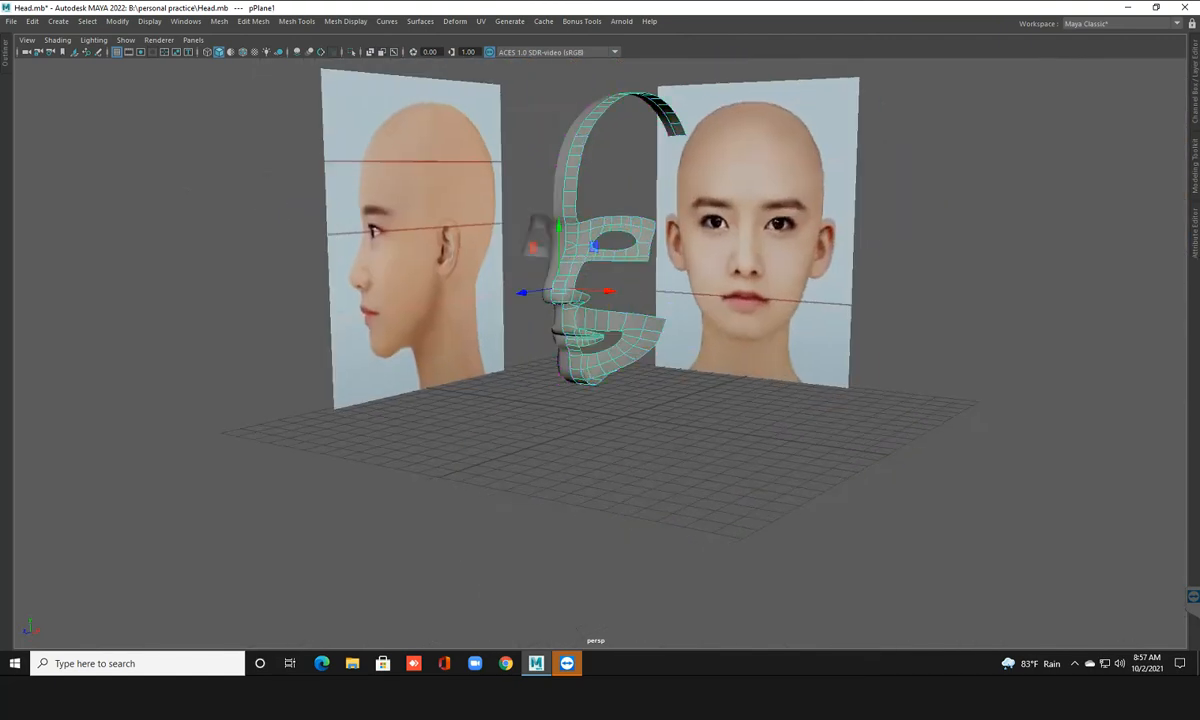
pyautogui.click(745, 450)
pyautogui.scroll(-4, 700, 420)
pyautogui.keyDown('alt'); pyautogui.moveTo(700, 420); pyautogui.dragTo(798, 345); pyautogui.keyUp('alt')
pyautogui.scroll(4, 595, 300)
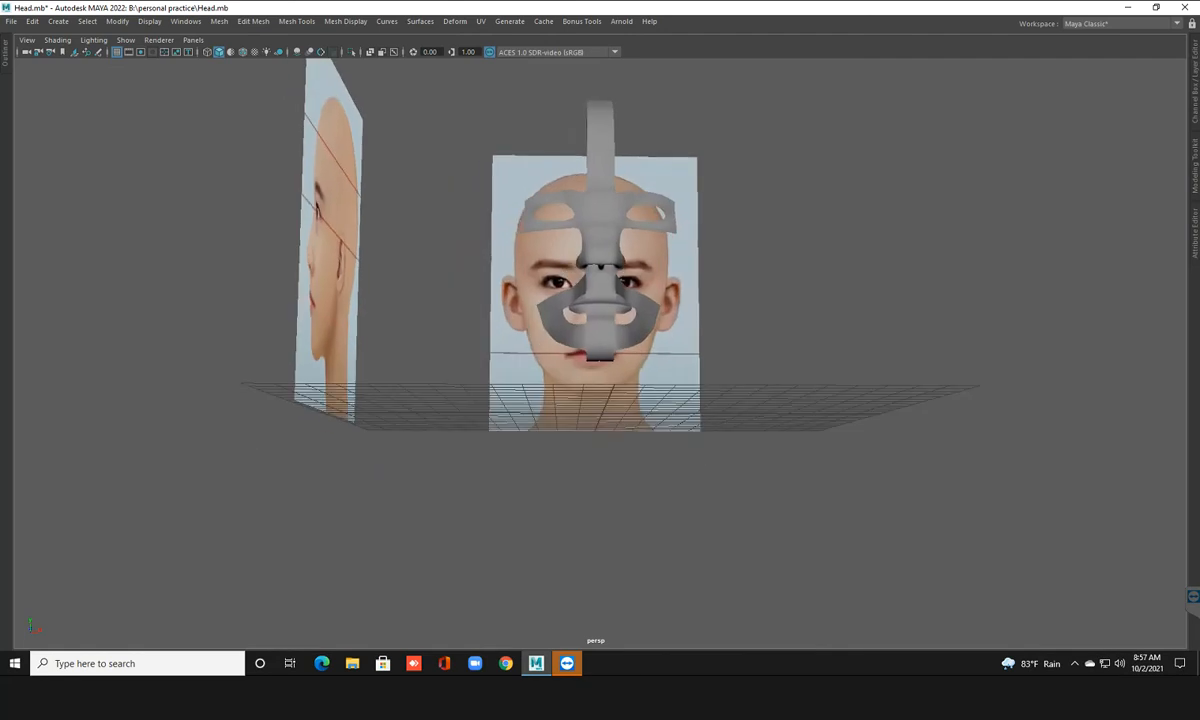
pyautogui.scroll(5, 595, 300)
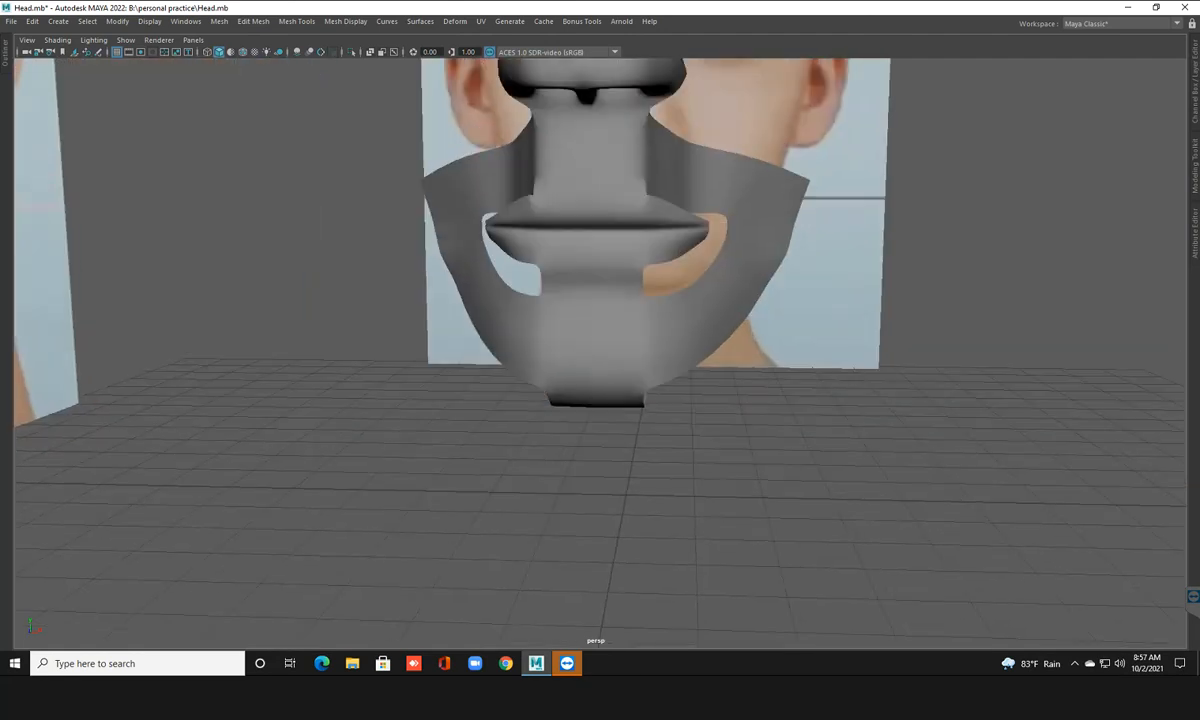
pyautogui.keyDown('alt'); pyautogui.moveTo(640, 330); pyautogui.dragTo(500, 350); pyautogui.keyUp('alt')
pyautogui.scroll(2, 600, 350)
pyautogui.keyDown('alt'); pyautogui.moveTo(620, 320); pyautogui.dragTo(620, 360, button='middle'); pyautogui.keyUp('alt')
pyautogui.keyDown('alt'); pyautogui.moveTo(620, 300); pyautogui.dragTo(630, 375); pyautogui.keyUp('alt')
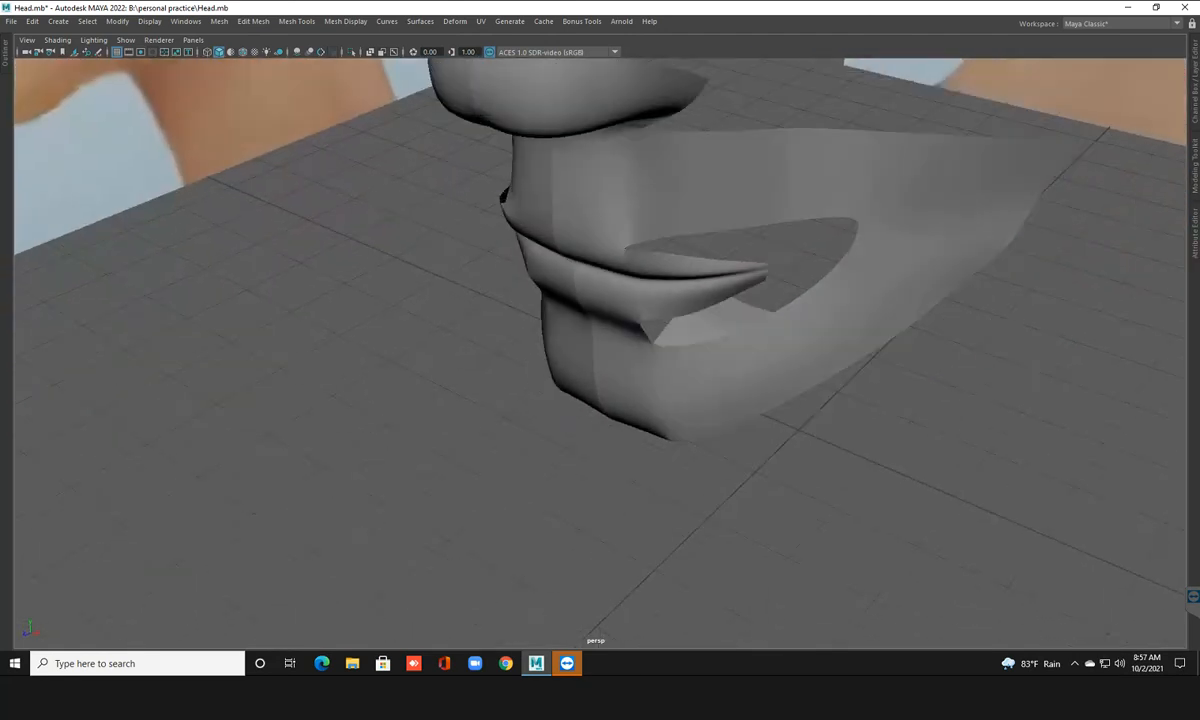
pyautogui.scroll(3, 600, 350)
pyautogui.keyDown('alt'); pyautogui.moveTo(630, 320); pyautogui.dragTo(610, 370, button='middle'); pyautogui.keyUp('alt')
pyautogui.keyDown('alt'); pyautogui.moveTo(620, 320); pyautogui.dragTo(622, 350); pyautogui.keyUp('alt')
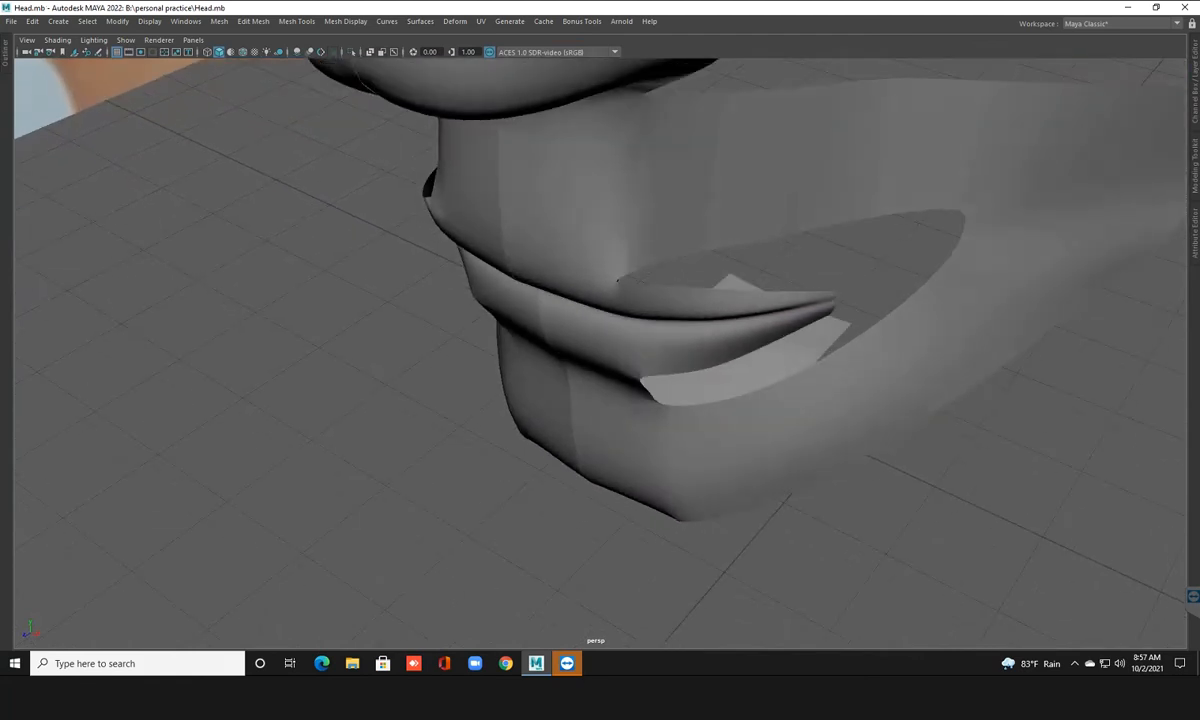
pyautogui.keyDown('alt'); pyautogui.moveTo(620, 380); pyautogui.dragTo(580, 293); pyautogui.keyUp('alt')
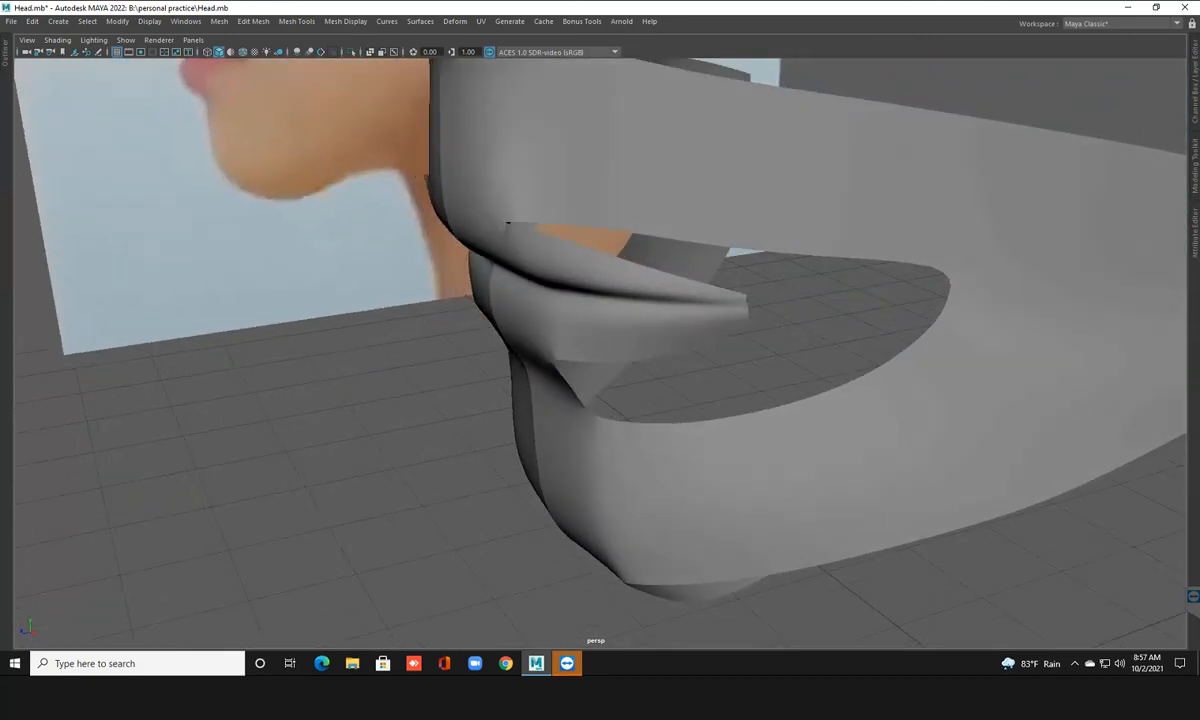
# Move the three lower vertices of the strip above the upper lip onto the lip outline in the wireframe front view
pyautogui.press('space')
pyautogui.press('space')
pyautogui.keyDown('alt'); pyautogui.moveTo(400, 370); pyautogui.dragTo(372, 631, button='middle'); pyautogui.keyUp('alt')
pyautogui.moveTo(557, 300); pyautogui.dragTo(560, 232, button='right')
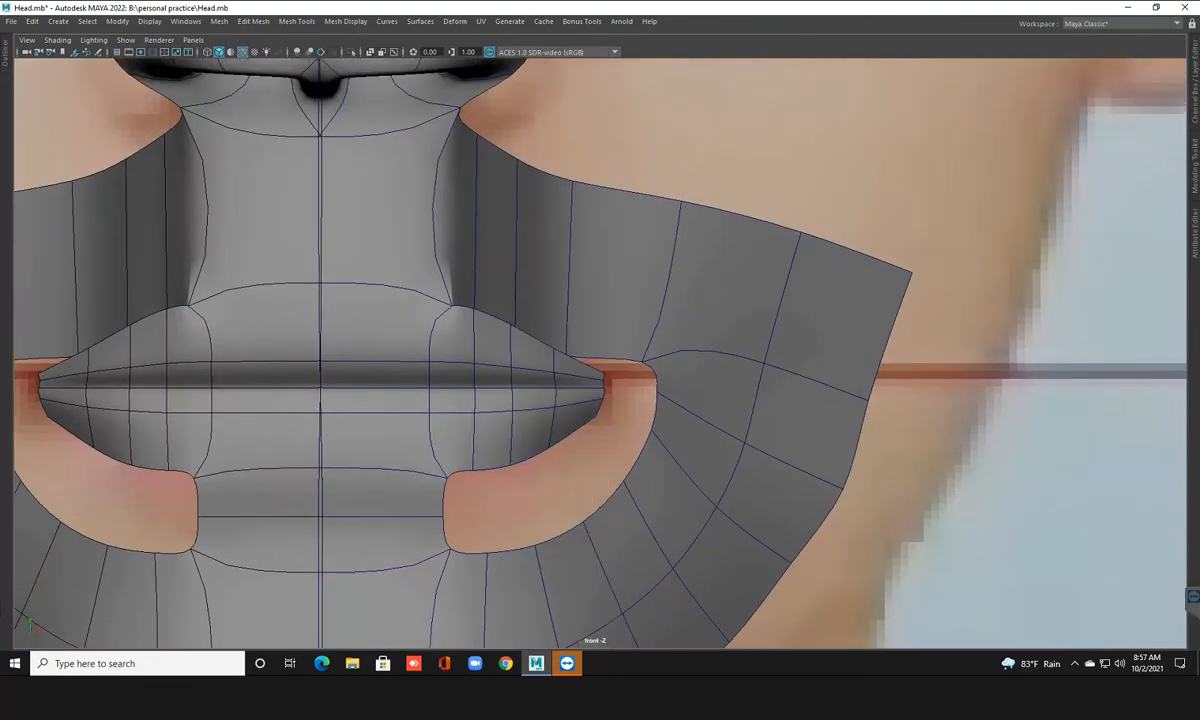
pyautogui.click(716, 512)
pyautogui.click(476, 341)
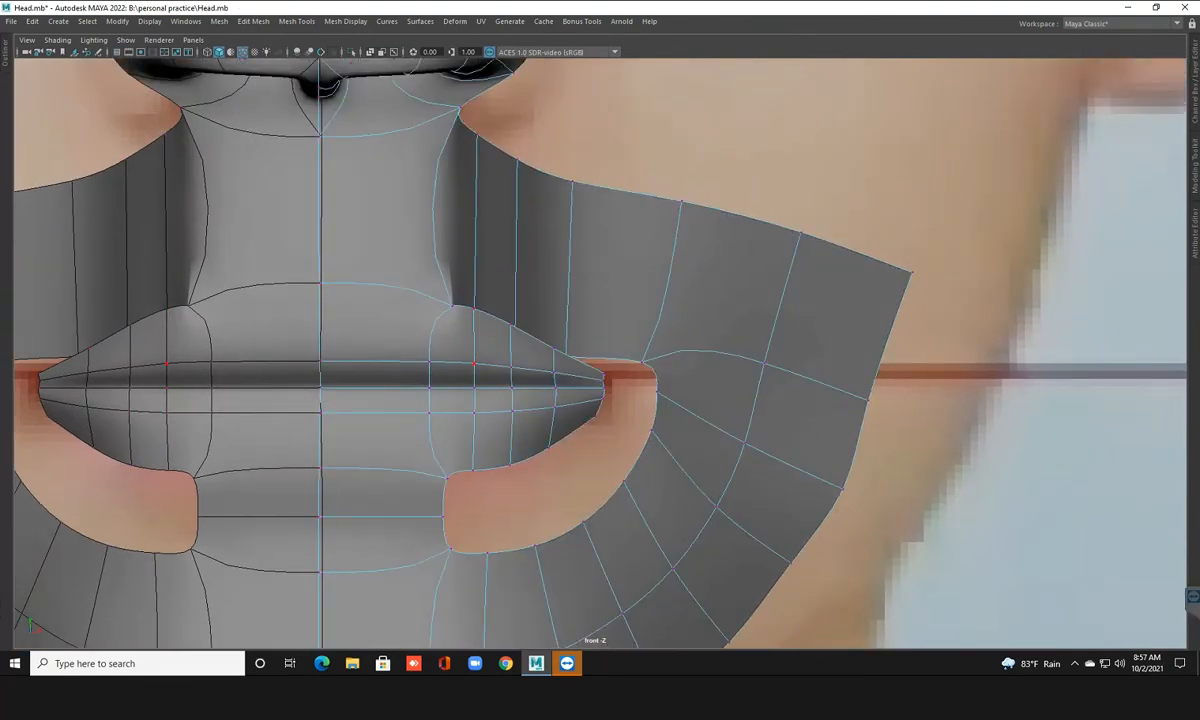
pyautogui.press('4')
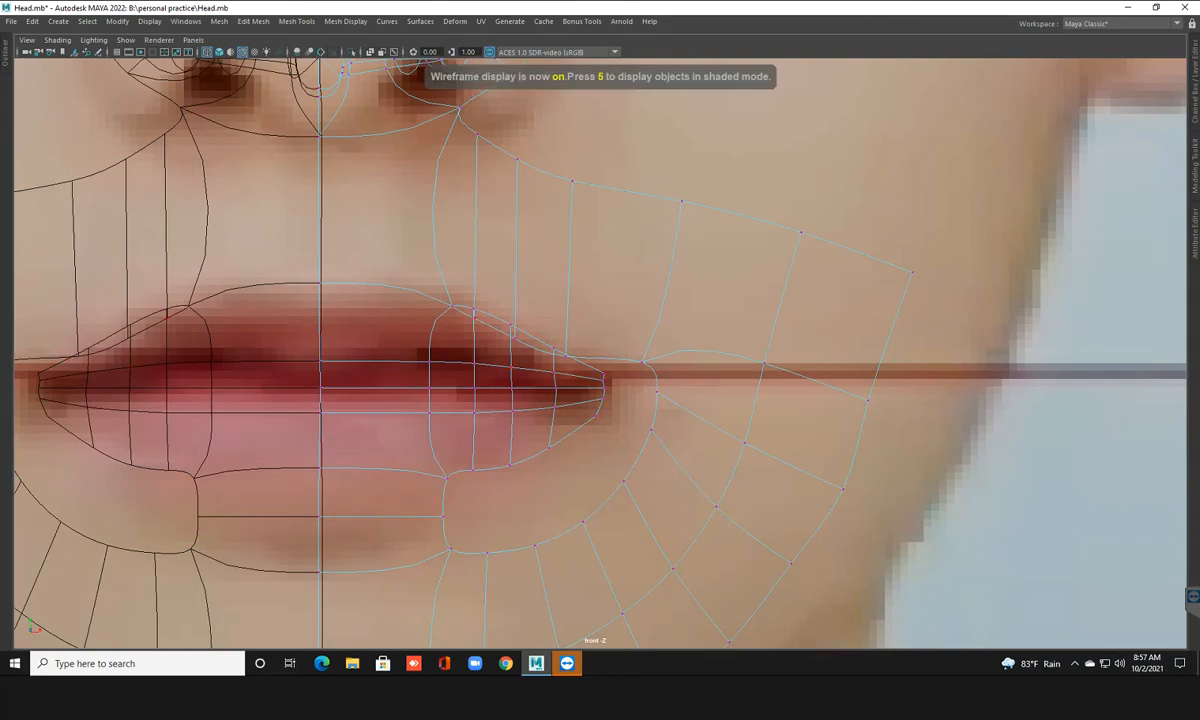
pyautogui.click(474, 312)
pyautogui.moveTo(477, 258); pyautogui.dragTo(477, 247)
pyautogui.click(514, 334)
pyautogui.moveTo(515, 336); pyautogui.dragTo(511, 319)
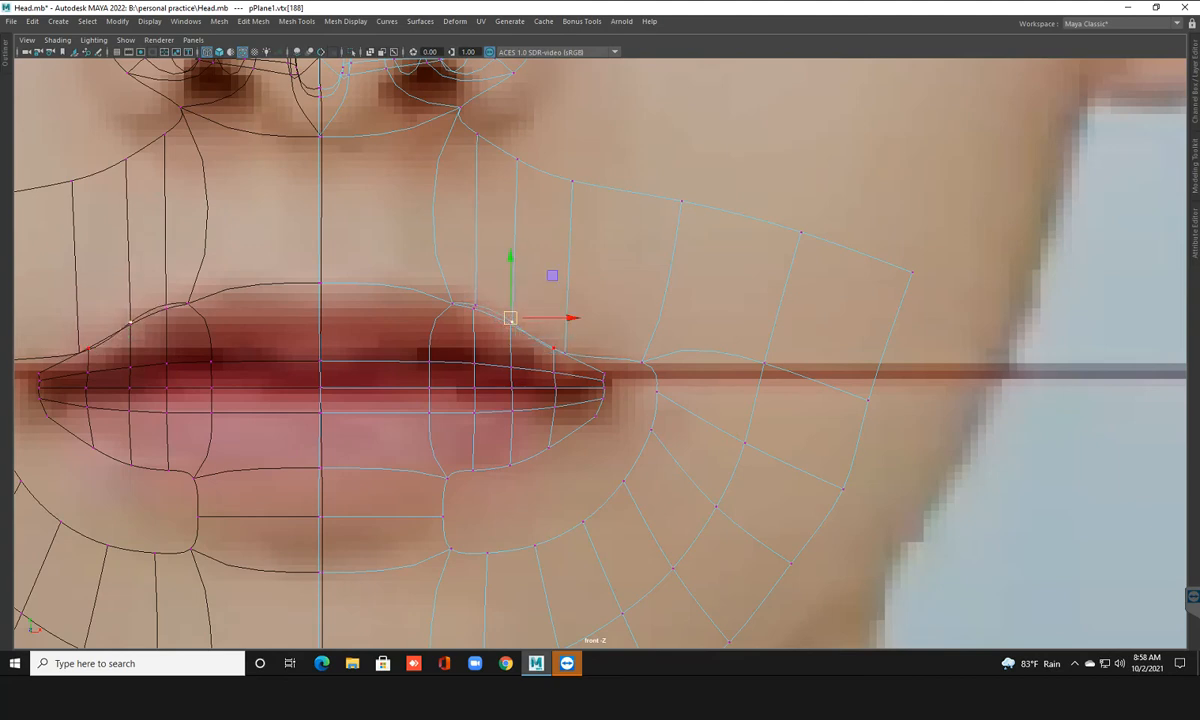
pyautogui.click(564, 353)
pyautogui.moveTo(557, 361); pyautogui.dragTo(551, 349)
# Fine-tune the two vertices above the upper lip in unsmoothed shaded display to close gaps along the lip edge
pyautogui.press('1')
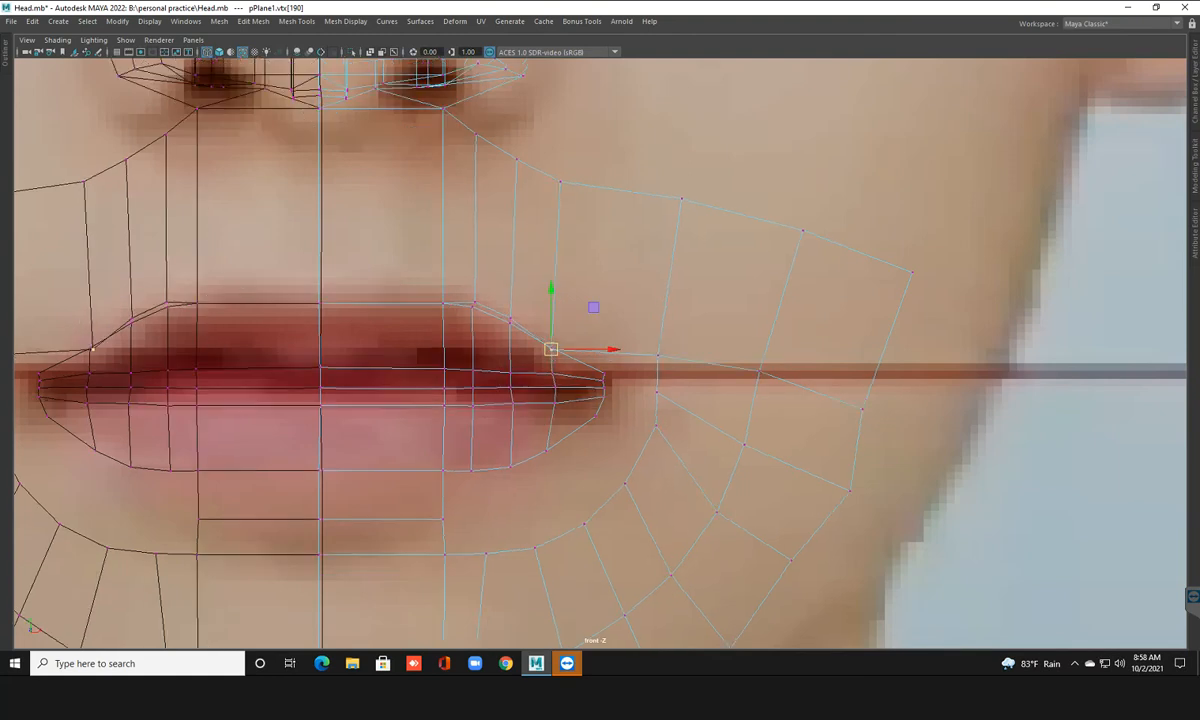
pyautogui.press('5')
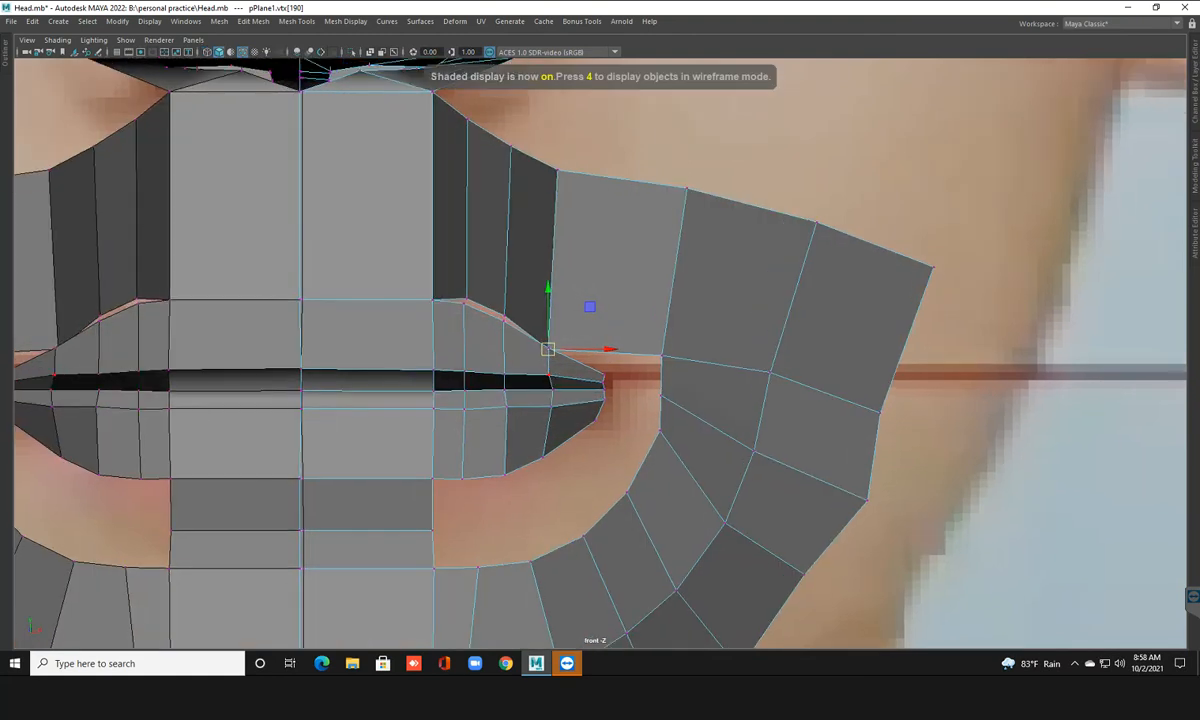
pyautogui.click(505, 316)
pyautogui.moveTo(504, 315); pyautogui.dragTo(504, 318)
pyautogui.click(462, 301)
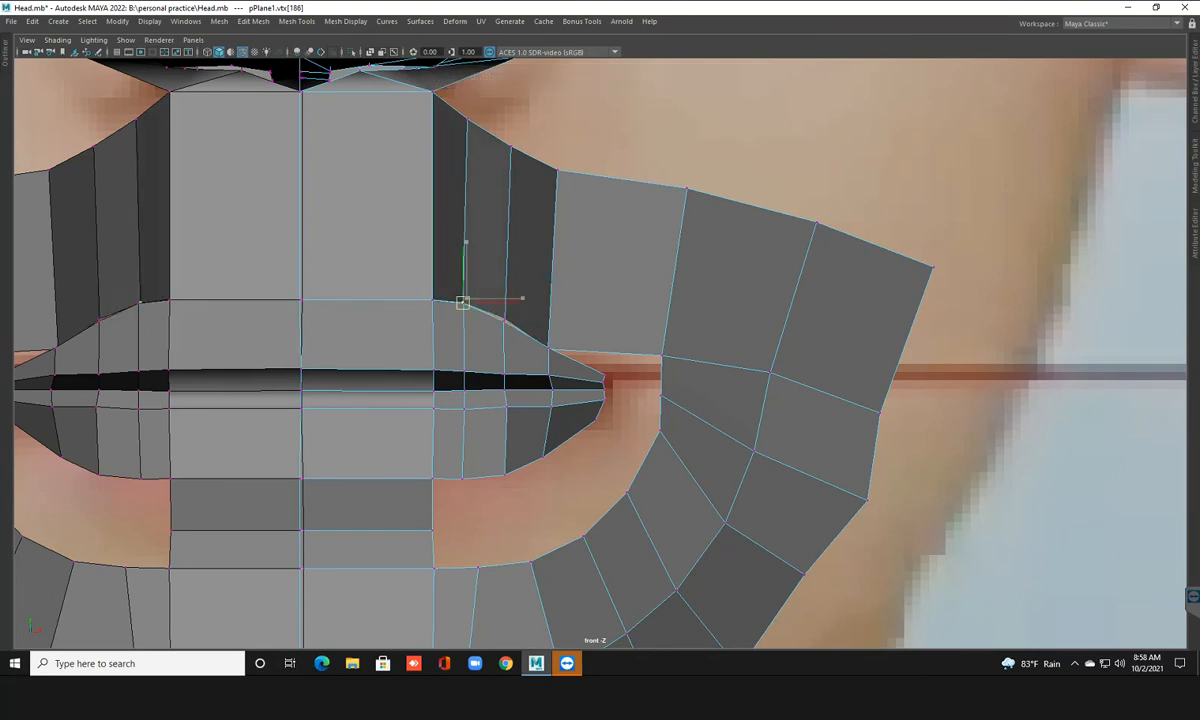
# Try pulling the loop's inner corner vertex to the mouth corner and shifting the vertex above it, and revert both moves
pyautogui.click(661, 355)
pyautogui.scroll(1, 596, 367)
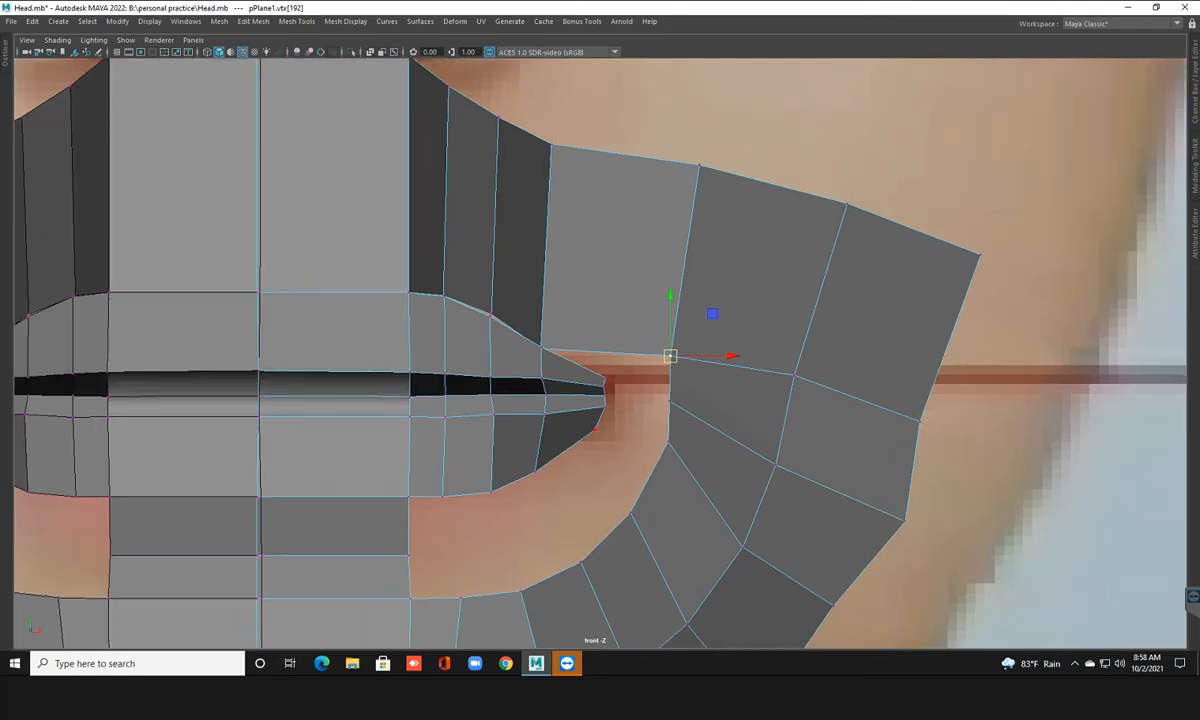
pyautogui.moveTo(670, 355); pyautogui.dragTo(613, 371)
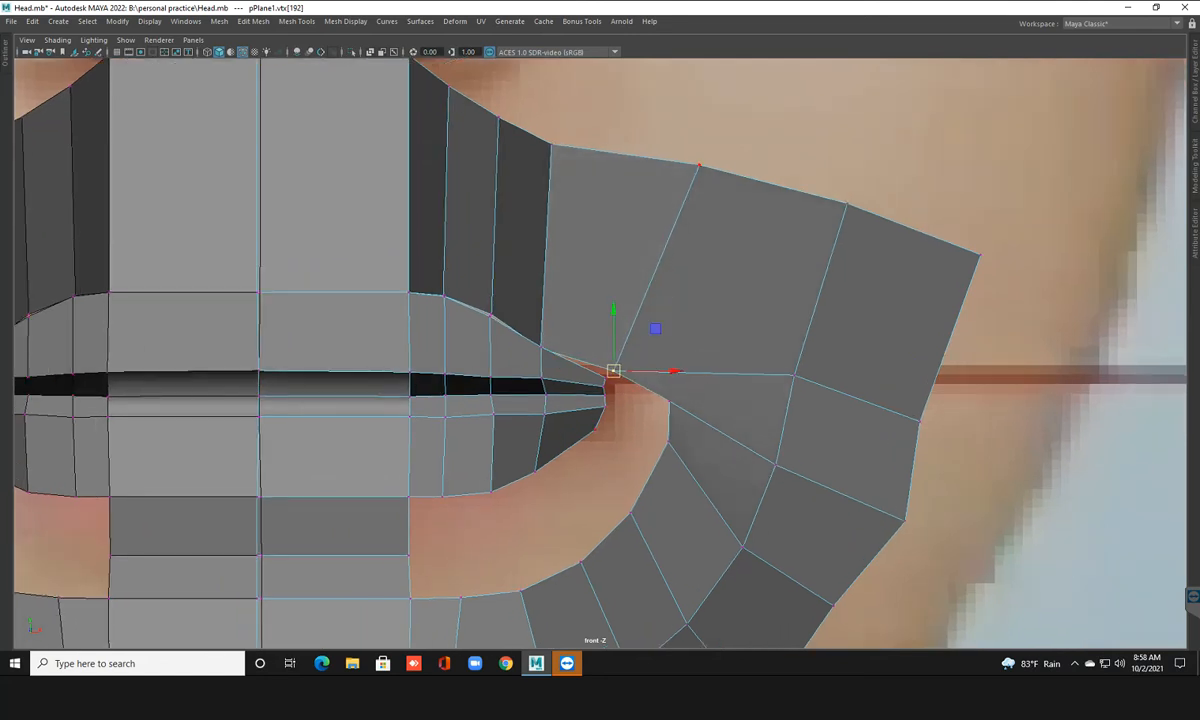
pyautogui.click(698, 165)
pyautogui.moveTo(698, 165); pyautogui.dragTo(654, 153)
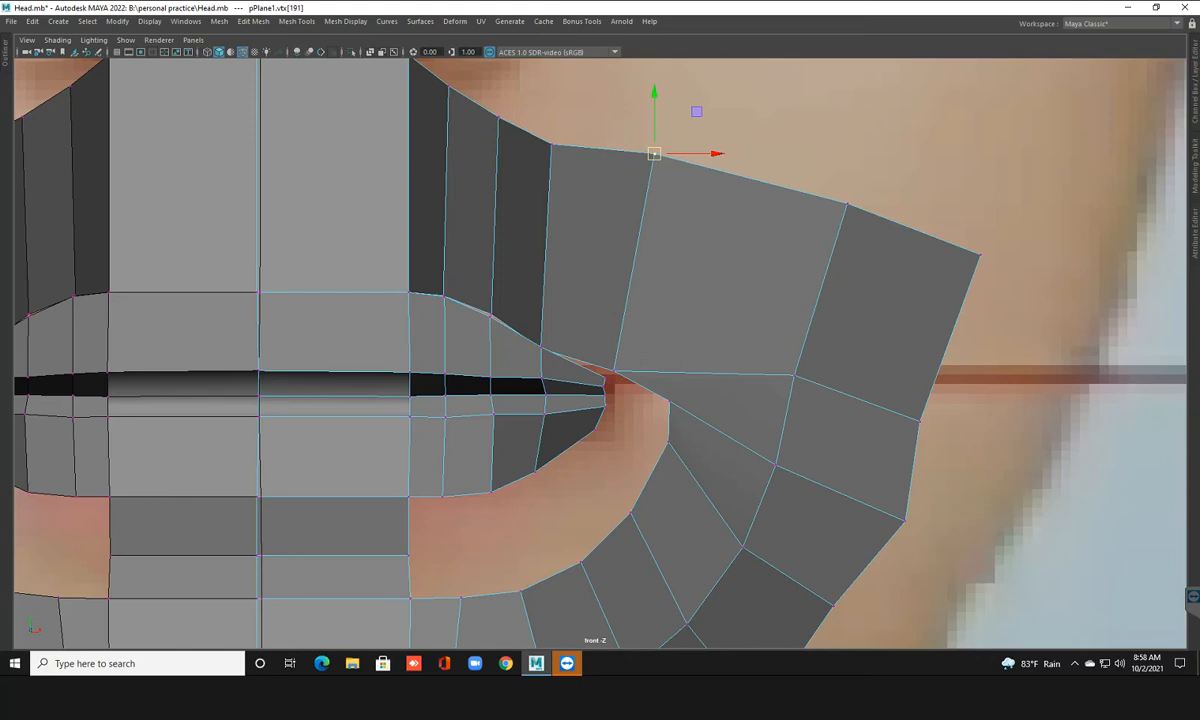
pyautogui.hotkey('ctrl', 'z')
pyautogui.click(614, 371)
pyautogui.moveTo(614, 371); pyautogui.dragTo(670, 355)
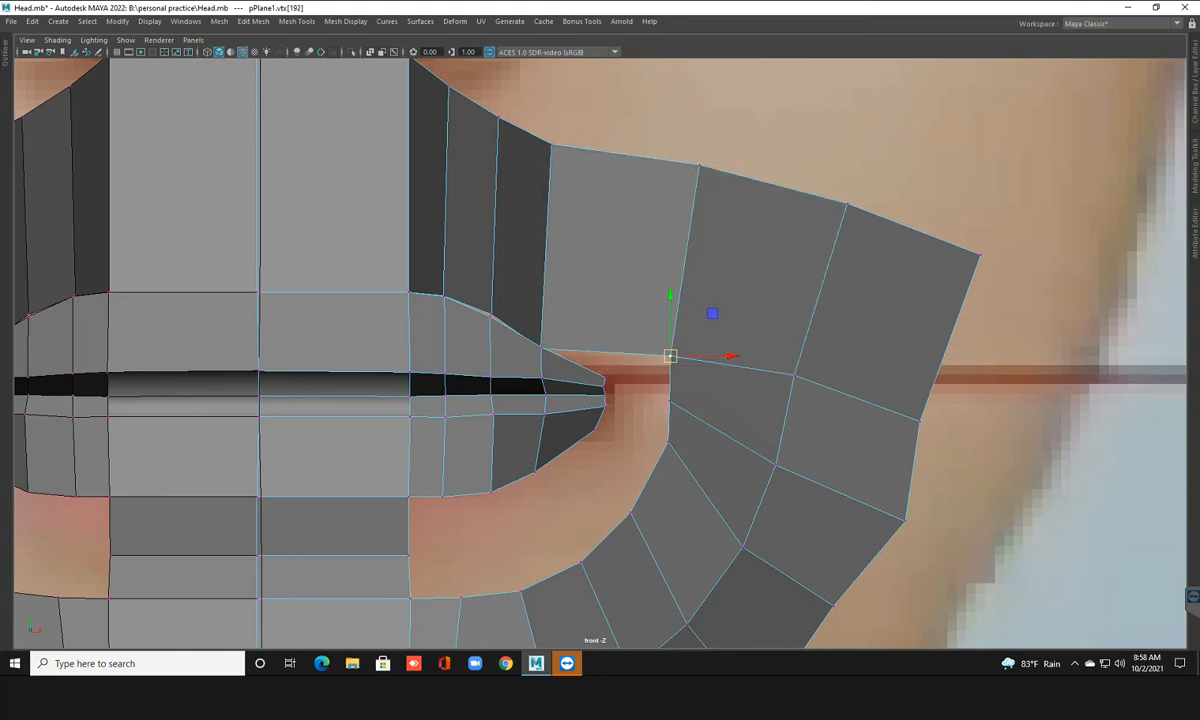
# Insert a vertical edge loop through the mouth loop's wide upper face beside the mouth corner
pyautogui.press('F8')
pyautogui.keyDown('shift'); pyautogui.moveTo(694, 288); pyautogui.dragTo(612, 306, button='right'); pyautogui.keyUp('shift')
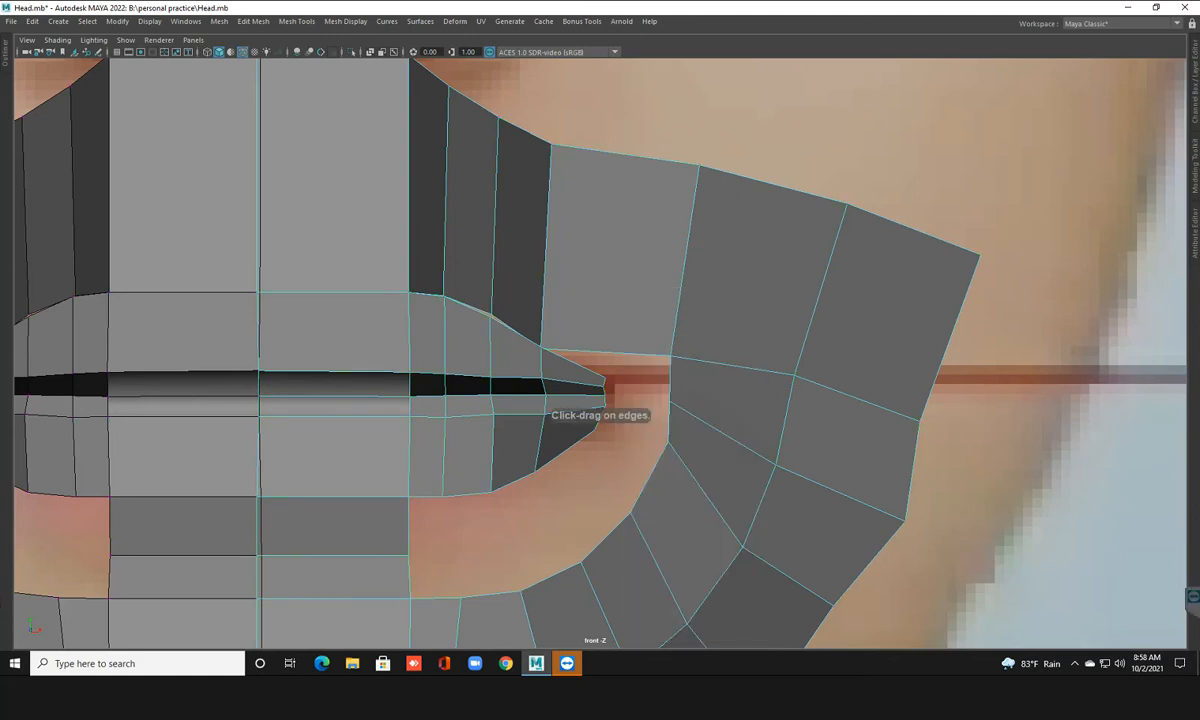
pyautogui.click(614, 306)
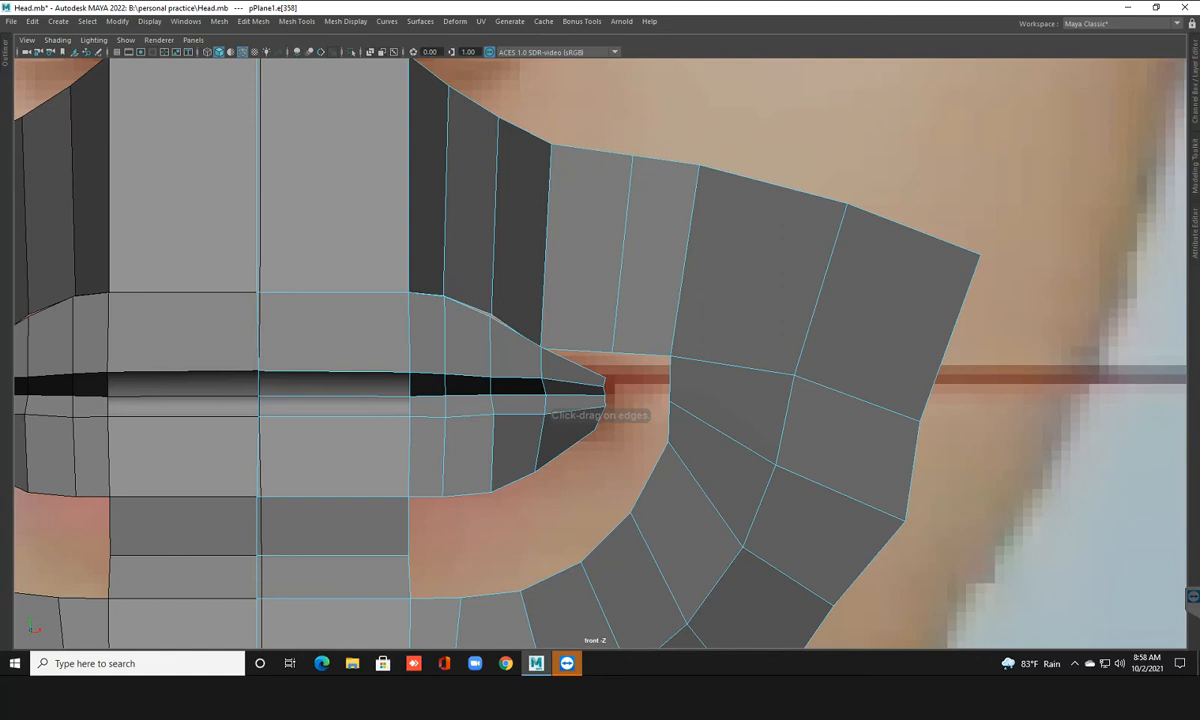
# Move the inserted edge's lower vertex down onto the mouth corner in the front view
pyautogui.moveTo(623, 240); pyautogui.dragTo(570, 238, button='right')
pyautogui.click(612, 353)
pyautogui.press('w')
pyautogui.moveTo(612, 353); pyautogui.dragTo(608, 375)
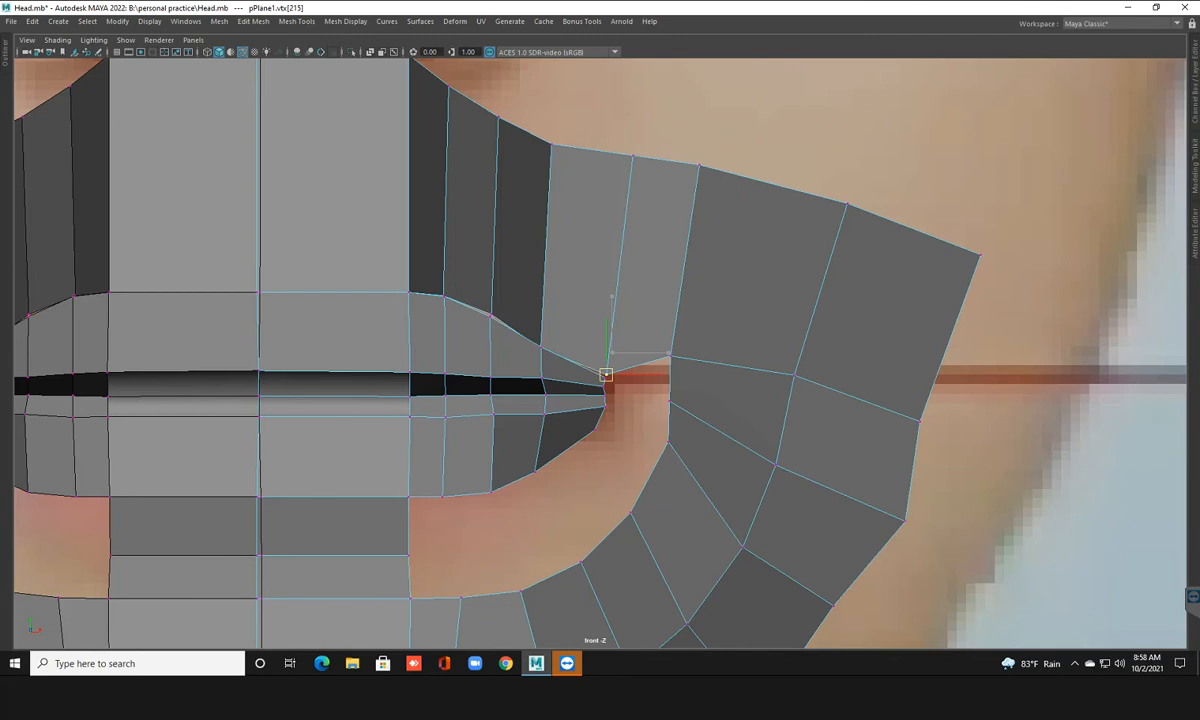
# Move the loop's two upper inner vertices behind the lip front forward onto the upper lip's edge in the side view
pyautogui.press('space')
pyautogui.press('space')
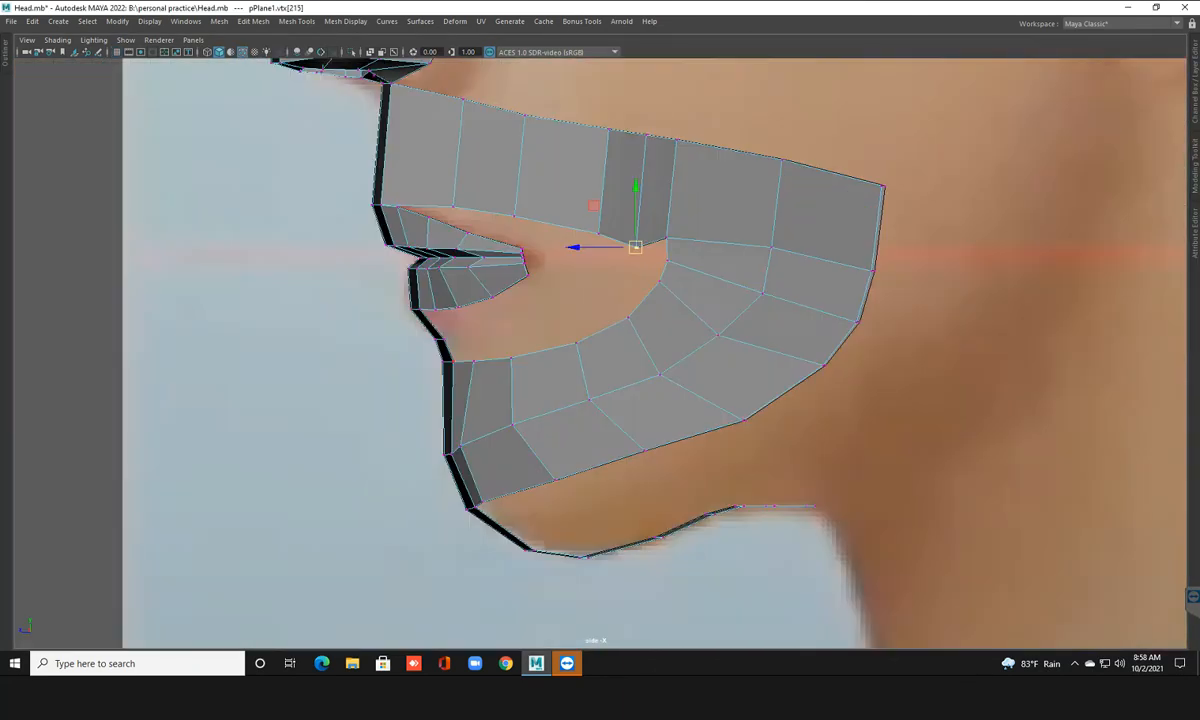
pyautogui.scroll(1, 668, 378)
pyautogui.keyDown('alt'); pyautogui.moveTo(668, 378); pyautogui.dragTo(707, 429, button='middle'); pyautogui.keyUp('alt')
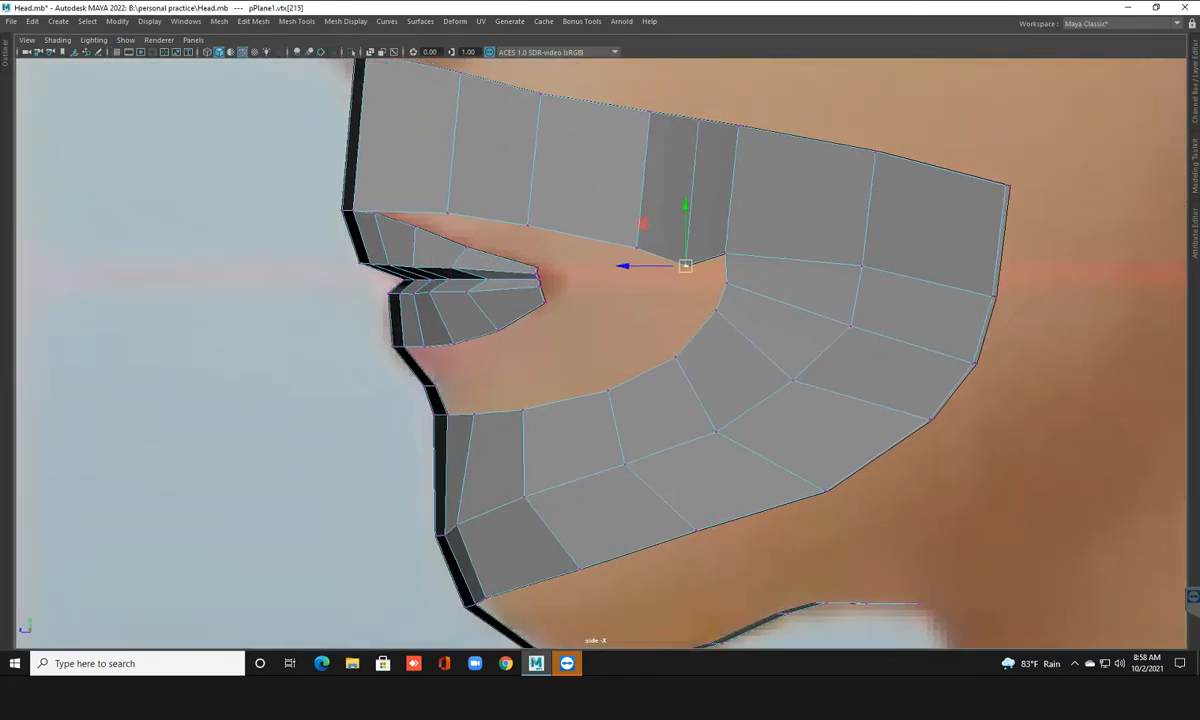
pyautogui.click(447, 212)
pyautogui.moveTo(447, 212); pyautogui.dragTo(419, 221)
pyautogui.click(527, 225)
pyautogui.moveTo(527, 225); pyautogui.dragTo(472, 243)
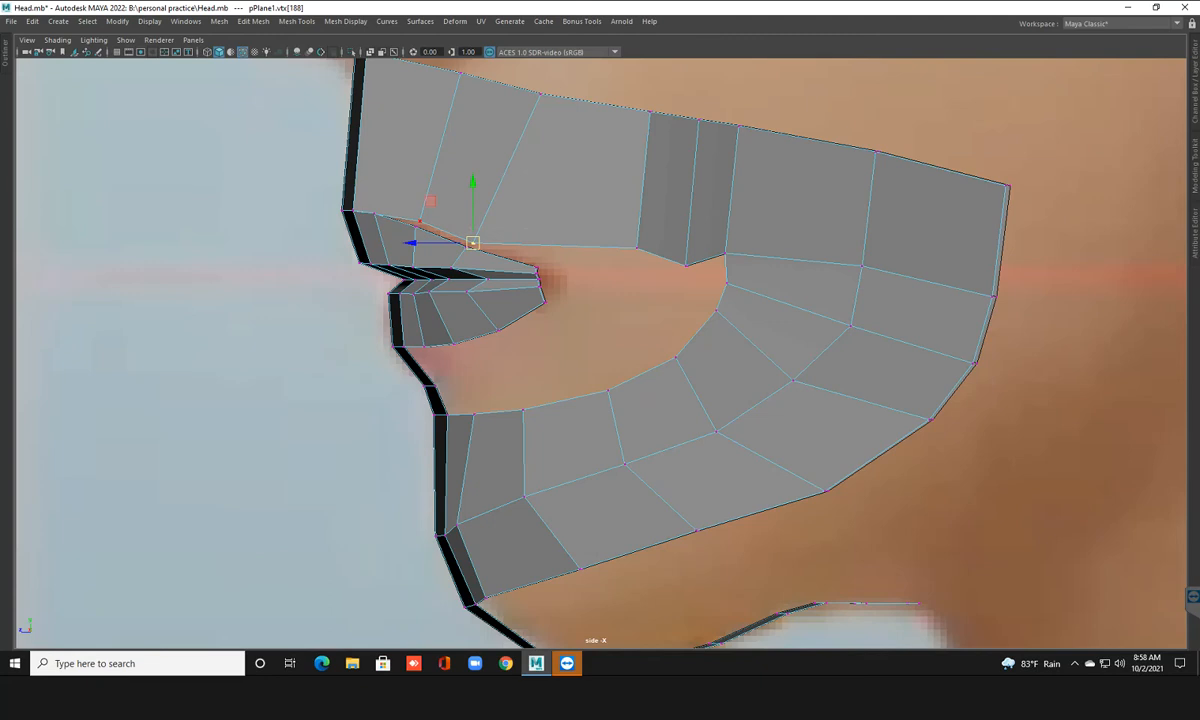
# Nudge the two upper-lip border vertices nearest the face midline into line with the lip profile in the side view
pyautogui.click(374, 213)
pyautogui.moveTo(374, 213); pyautogui.dragTo(372, 216)
pyautogui.click(353, 210)
pyautogui.moveTo(353, 210)
pyautogui.mouseDown()
pyautogui.moveTo(369, 211)
pyautogui.moveTo(352, 210)
pyautogui.mouseUp()
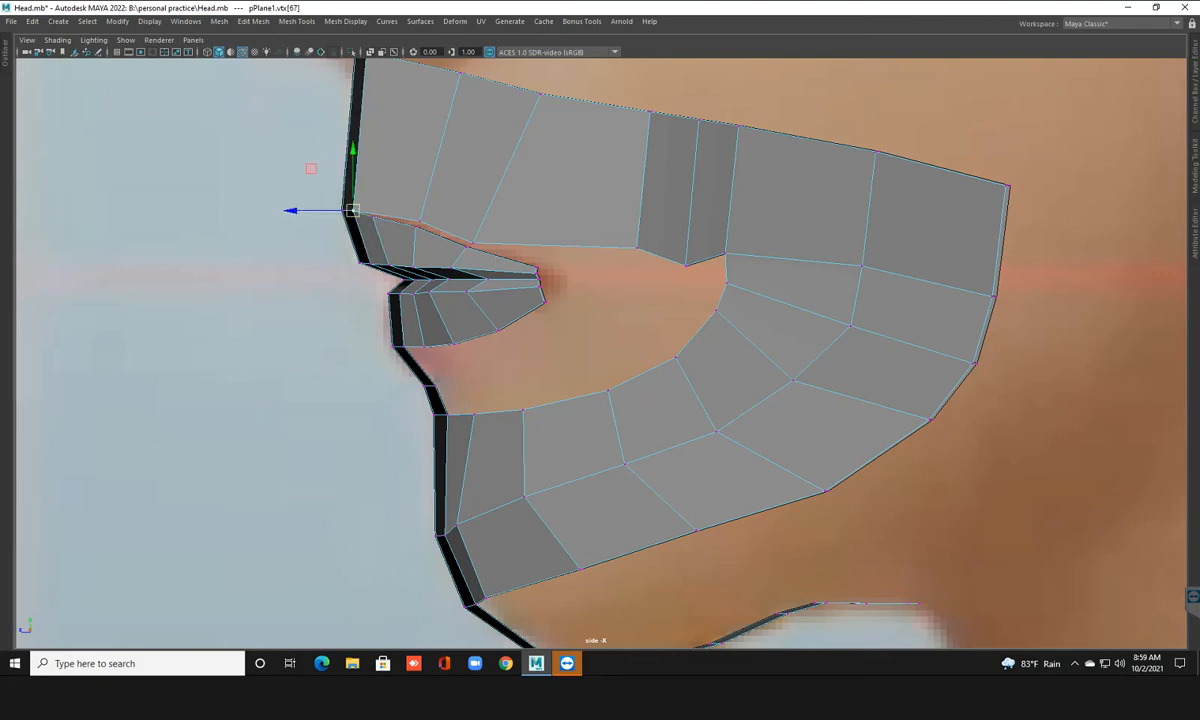
# Try lowering the upper-lip border vertex just beside the central strip slightly in the front view
pyautogui.click(371, 216)
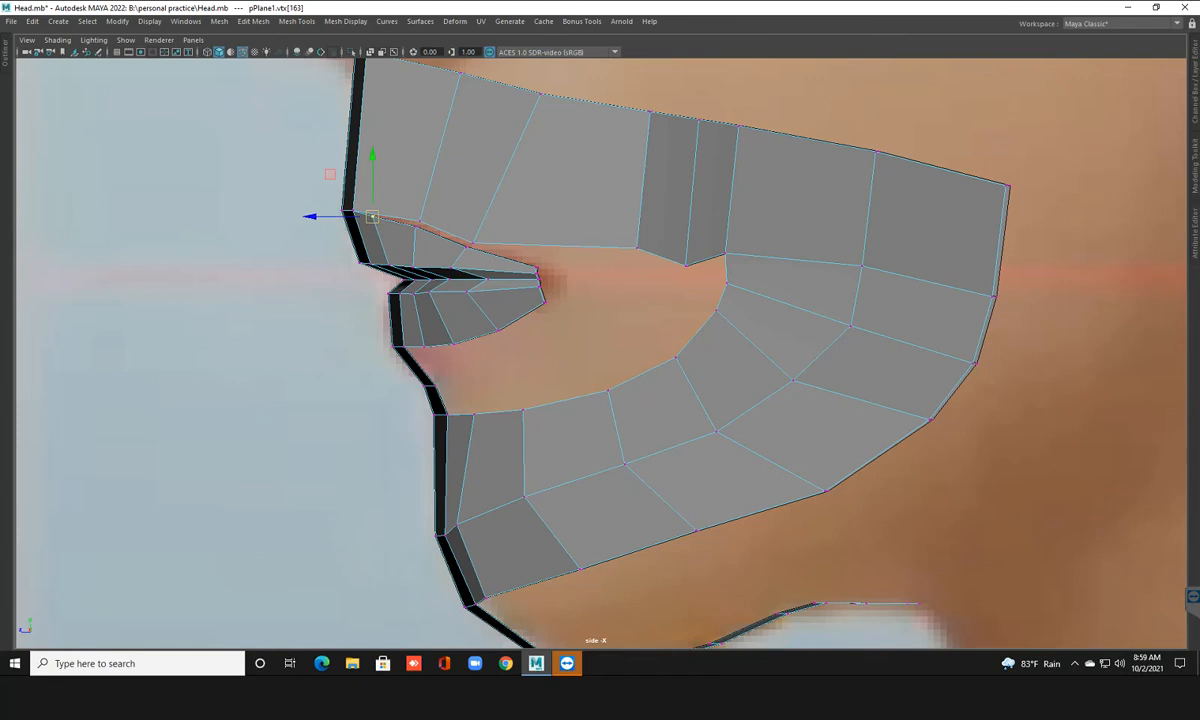
pyautogui.press('space')
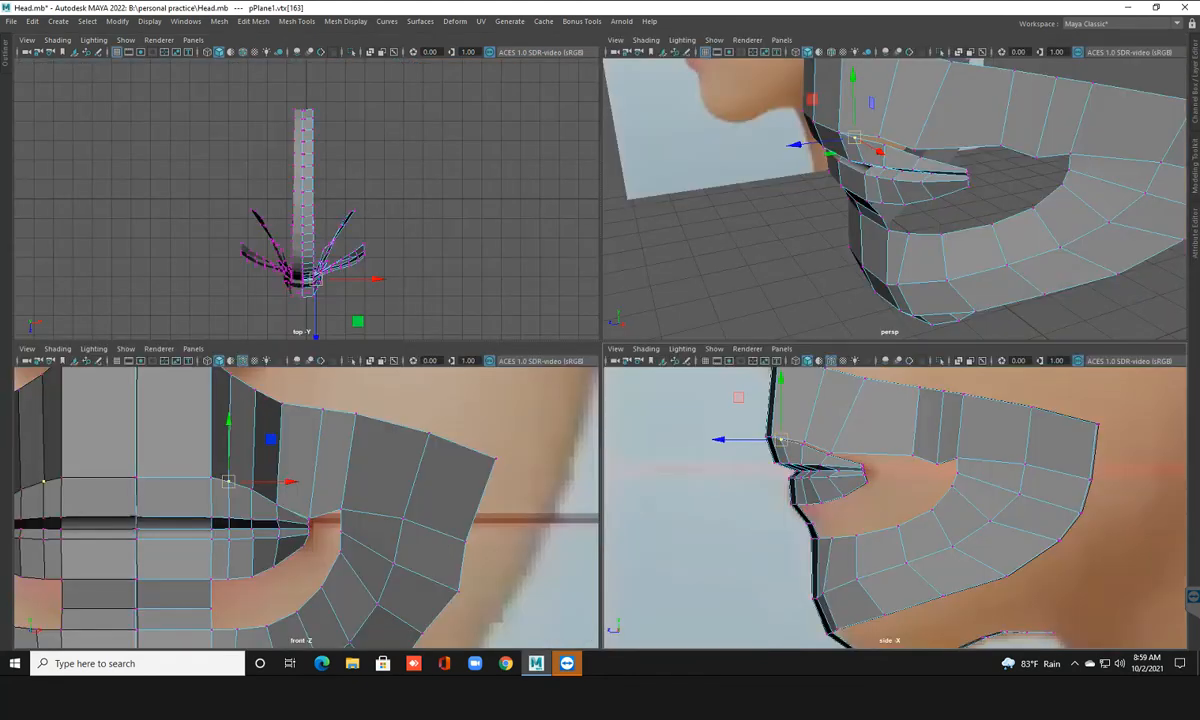
pyautogui.moveTo(229, 482); pyautogui.dragTo(228, 484)
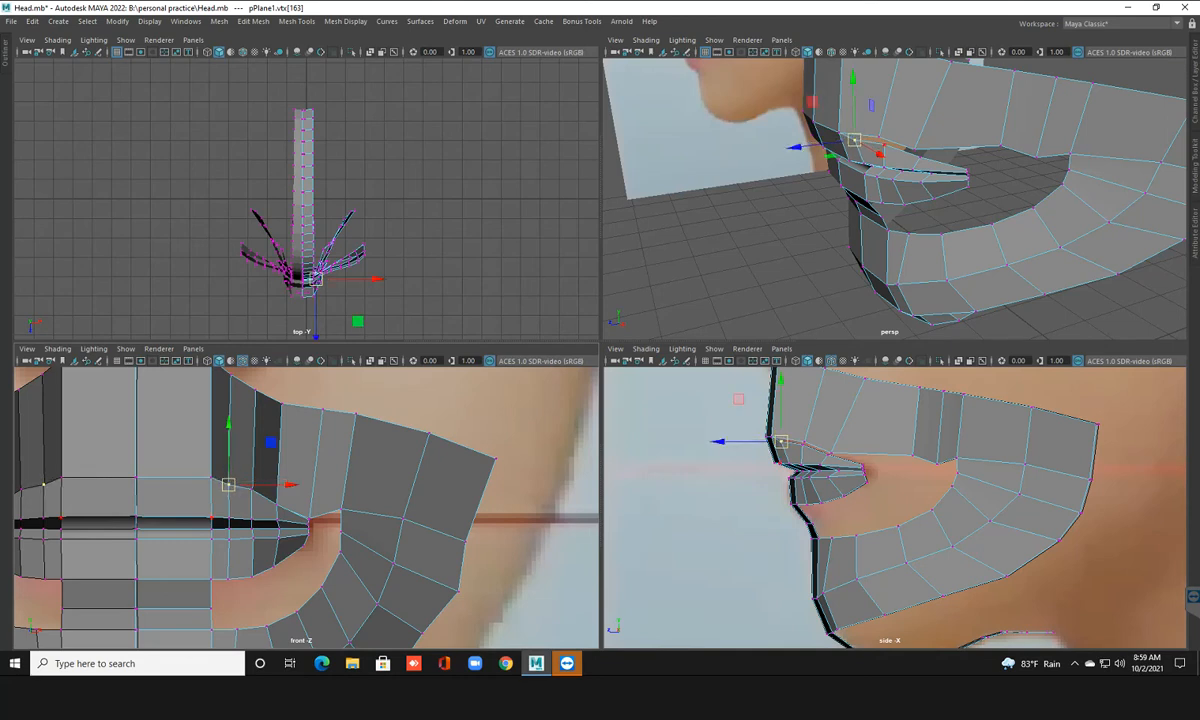
pyautogui.scroll(-3, 306, 506)
pyautogui.scroll(5, 306, 506)
pyautogui.scroll(-6, 306, 506)
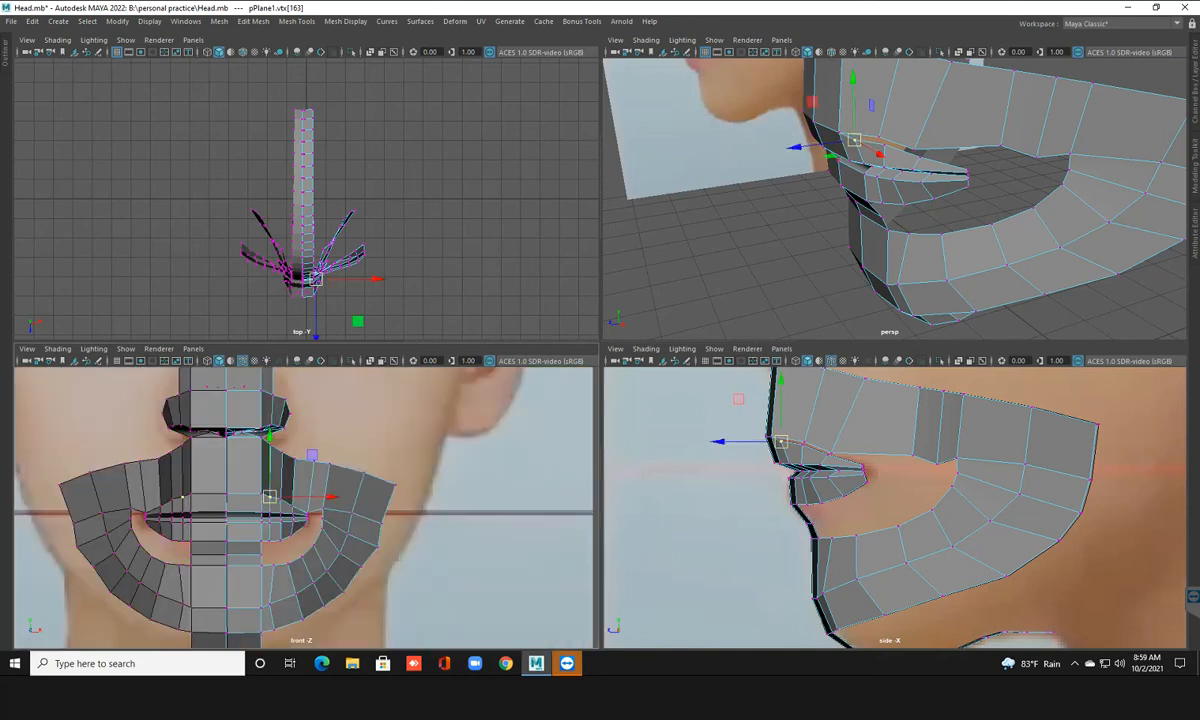
pyautogui.scroll(6, 306, 518)
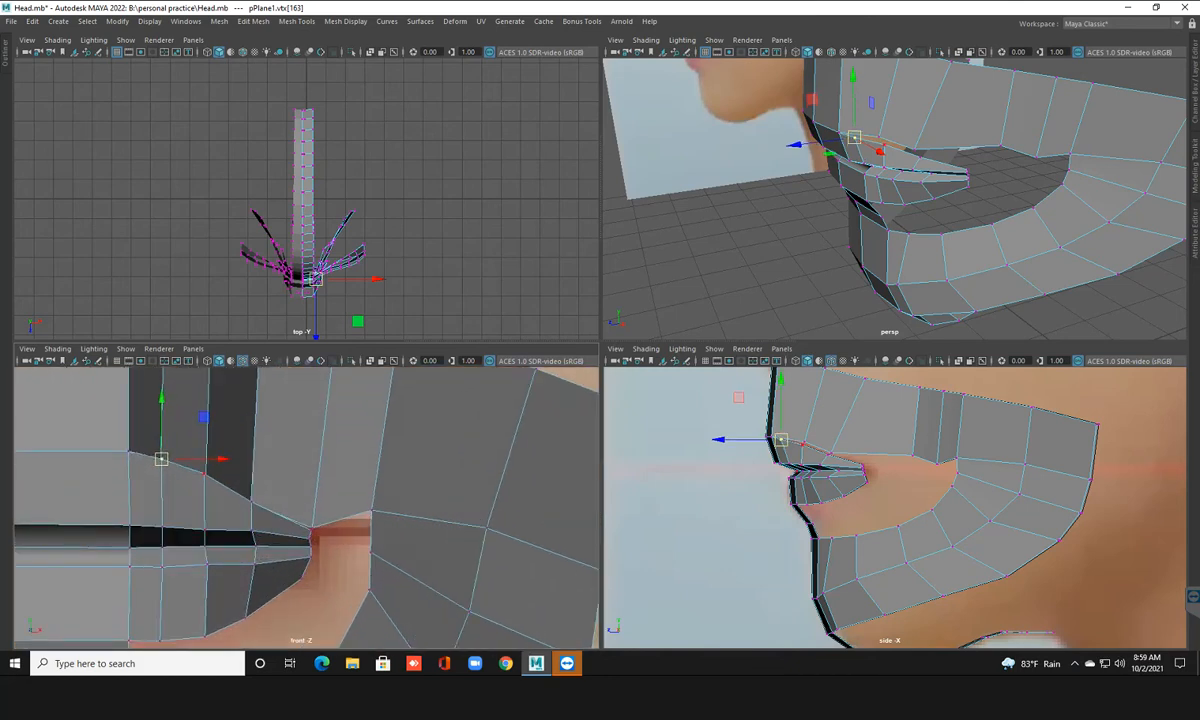
# Show the front view in wireframe, try shifting the loop vertex beside the central lip strip, and undo the move
pyautogui.press('4')
pyautogui.click(205, 496)
pyautogui.moveTo(205, 496); pyautogui.dragTo(162, 456)
pyautogui.click(161, 466)
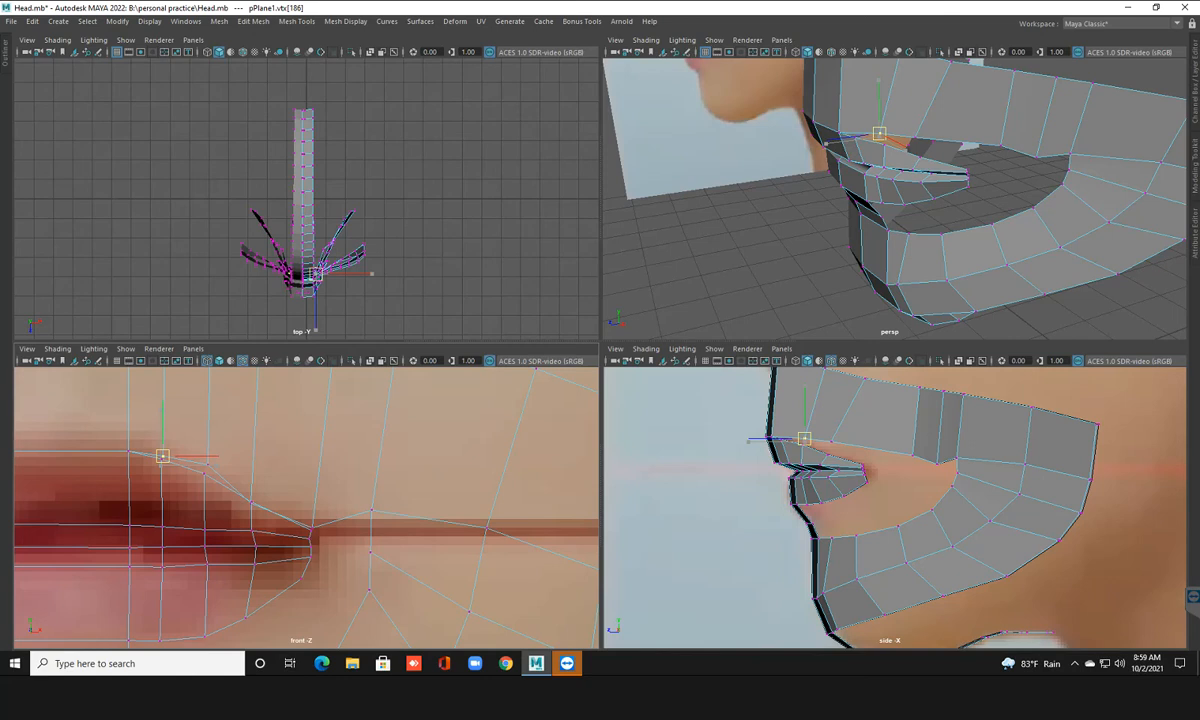
pyautogui.scroll(3, 894, 507)
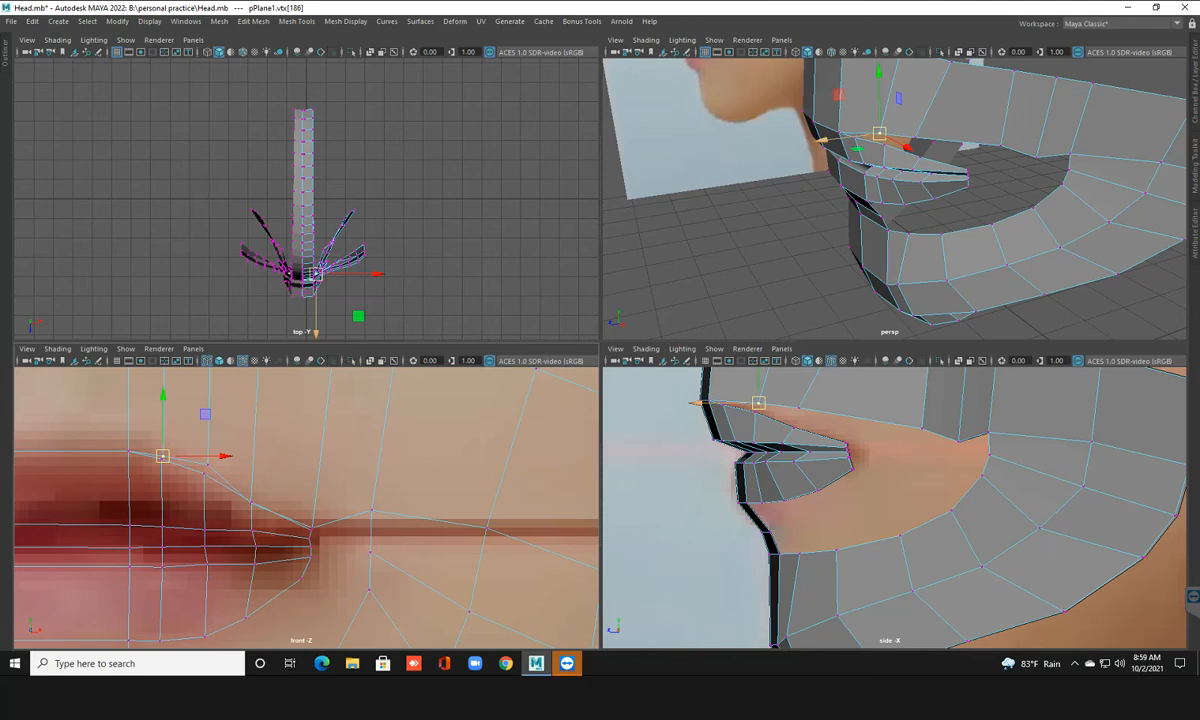
pyautogui.hotkey('ctrl', 'z')
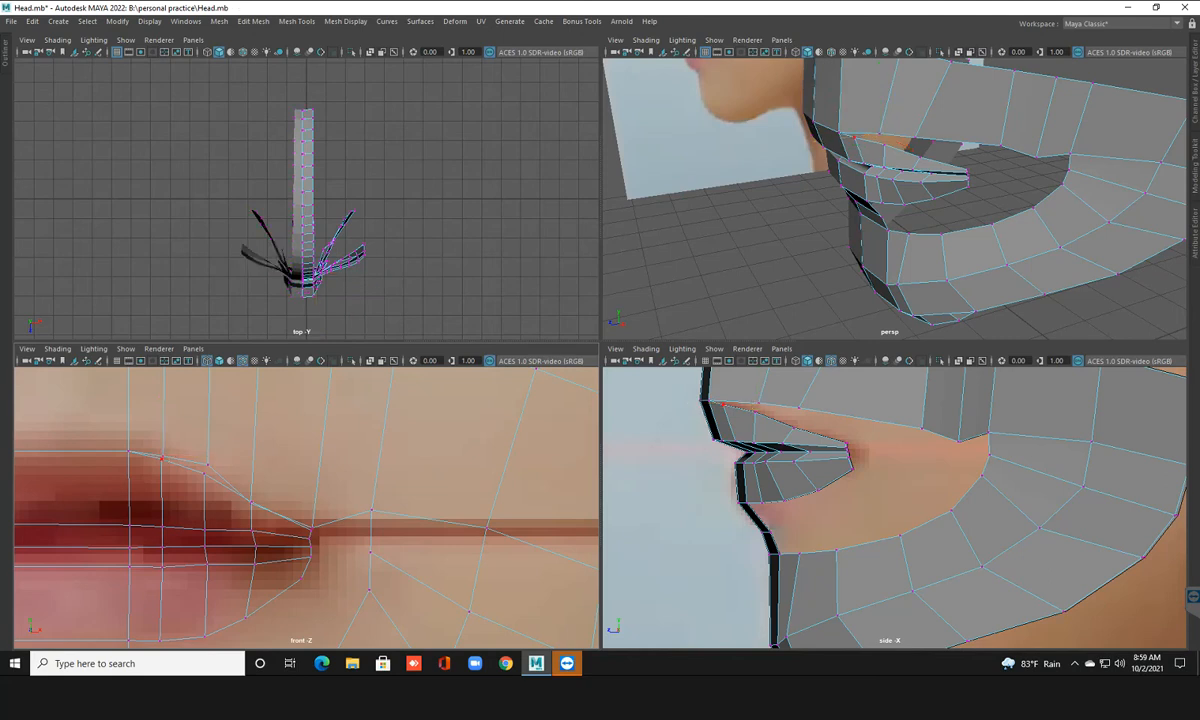
# Align the loop's inner vertices above the middle of the upper lip with the matching lip vertices in side and front views
pyautogui.click(371, 510)
pyautogui.click(758, 403)
pyautogui.moveTo(758, 403)
pyautogui.mouseDown()
pyautogui.moveTo(727, 401)
pyautogui.moveTo(777, 409)
pyautogui.moveTo(757, 408)
pyautogui.mouseUp()
pyautogui.click(798, 408)
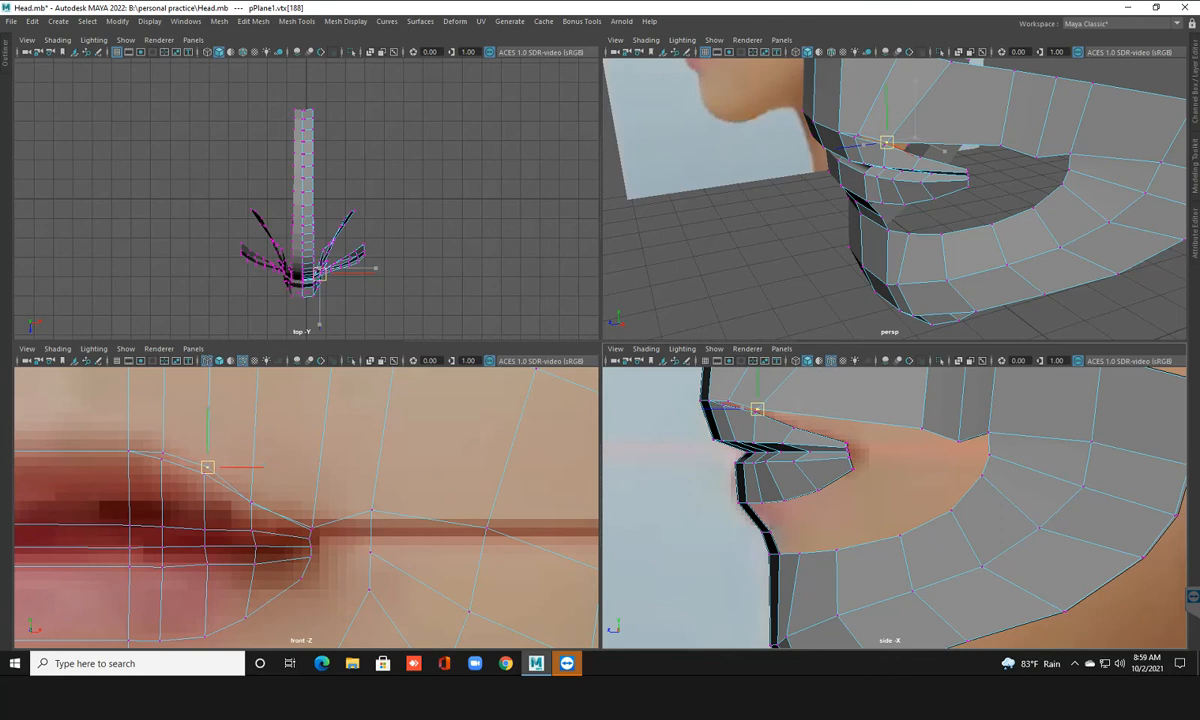
pyautogui.moveTo(207, 467); pyautogui.dragTo(207, 465)
pyautogui.moveTo(757, 408); pyautogui.dragTo(755, 411)
# Move the loop's next inner vertex onto the outer upper lip and the following one onto the mouth corner in the side view
pyautogui.click(922, 428)
pyautogui.moveTo(922, 428); pyautogui.dragTo(798, 426)
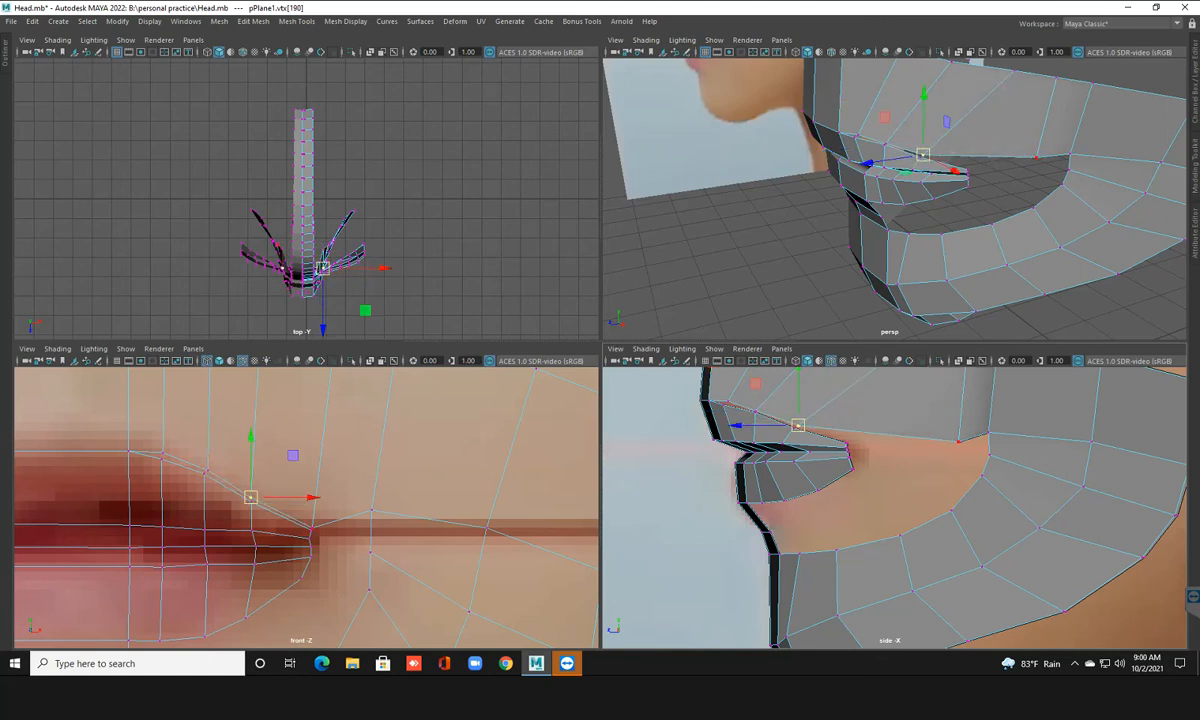
pyautogui.scroll(-5, 955, 230)
pyautogui.keyDown('alt'); pyautogui.moveTo(955, 230); pyautogui.dragTo(1020, 224); pyautogui.keyUp('alt')
pyautogui.keyDown('alt'); pyautogui.moveTo(1020, 224); pyautogui.dragTo(967, 280, button='middle'); pyautogui.keyUp('alt')
pyautogui.keyDown('alt'); pyautogui.moveTo(940, 200); pyautogui.dragTo(884, 188); pyautogui.keyUp('alt')
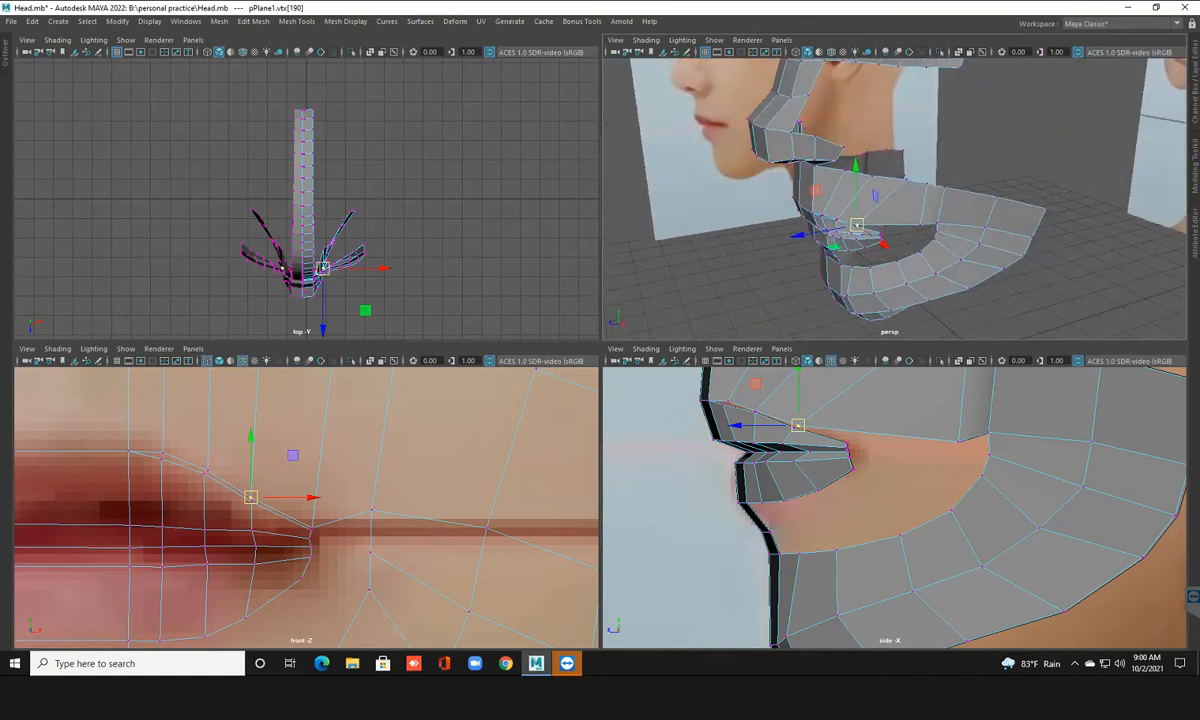
pyautogui.scroll(5, 895, 200)
pyautogui.keyDown('alt'); pyautogui.moveTo(895, 500); pyautogui.dragTo(893, 499, button='middle'); pyautogui.keyUp('alt')
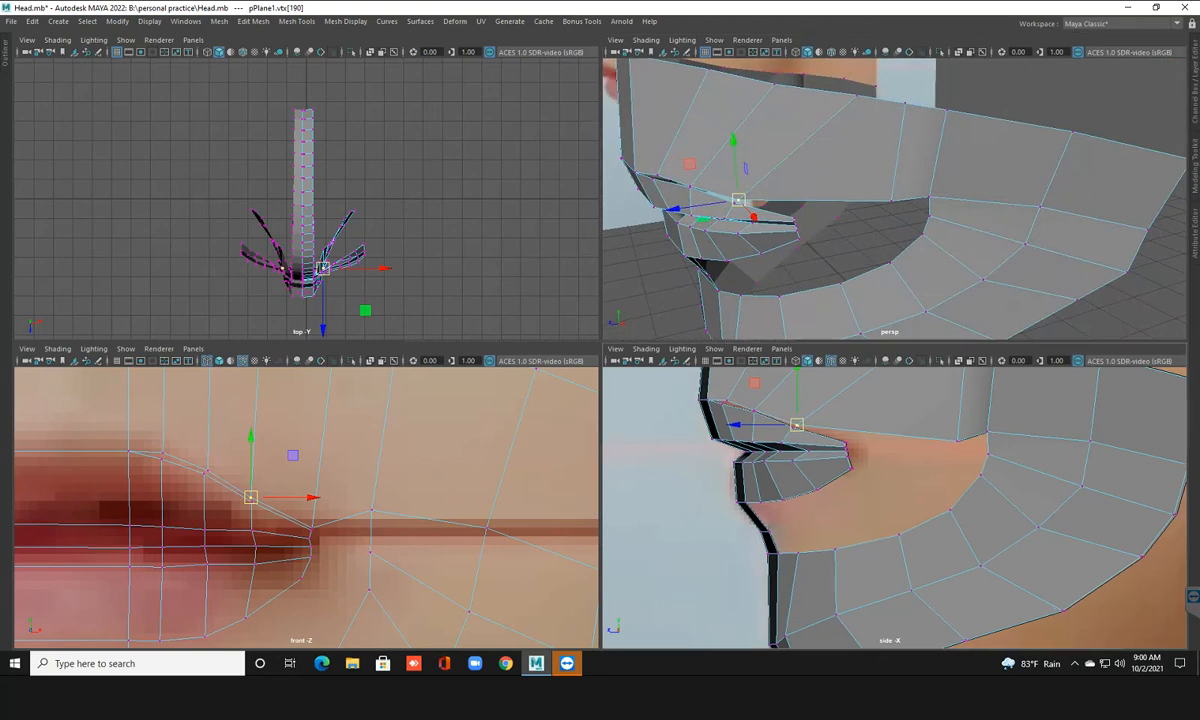
pyautogui.click(957, 441)
pyautogui.moveTo(957, 441); pyautogui.dragTo(847, 438)
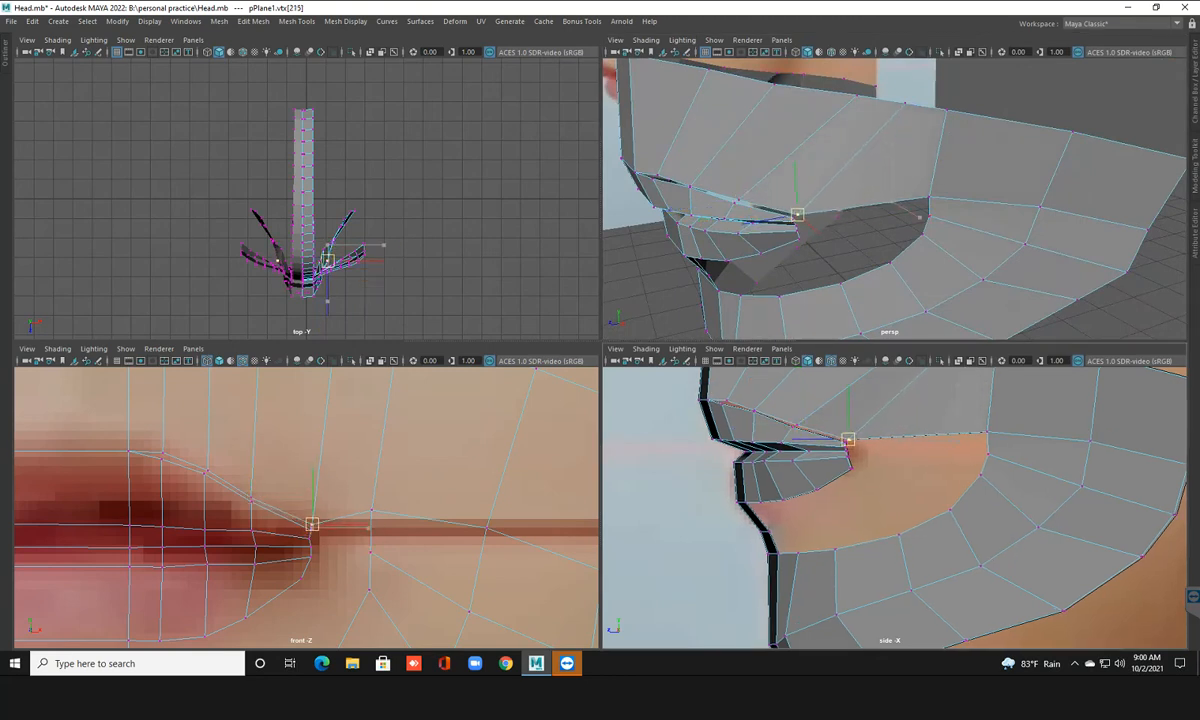
# Shift the third vertex on the loop's outer upper edge forward in the side view to even out the edge spacing
pyautogui.keyDown('alt'); pyautogui.moveTo(848, 440); pyautogui.dragTo(818, 481, button='middle'); pyautogui.keyUp('alt')
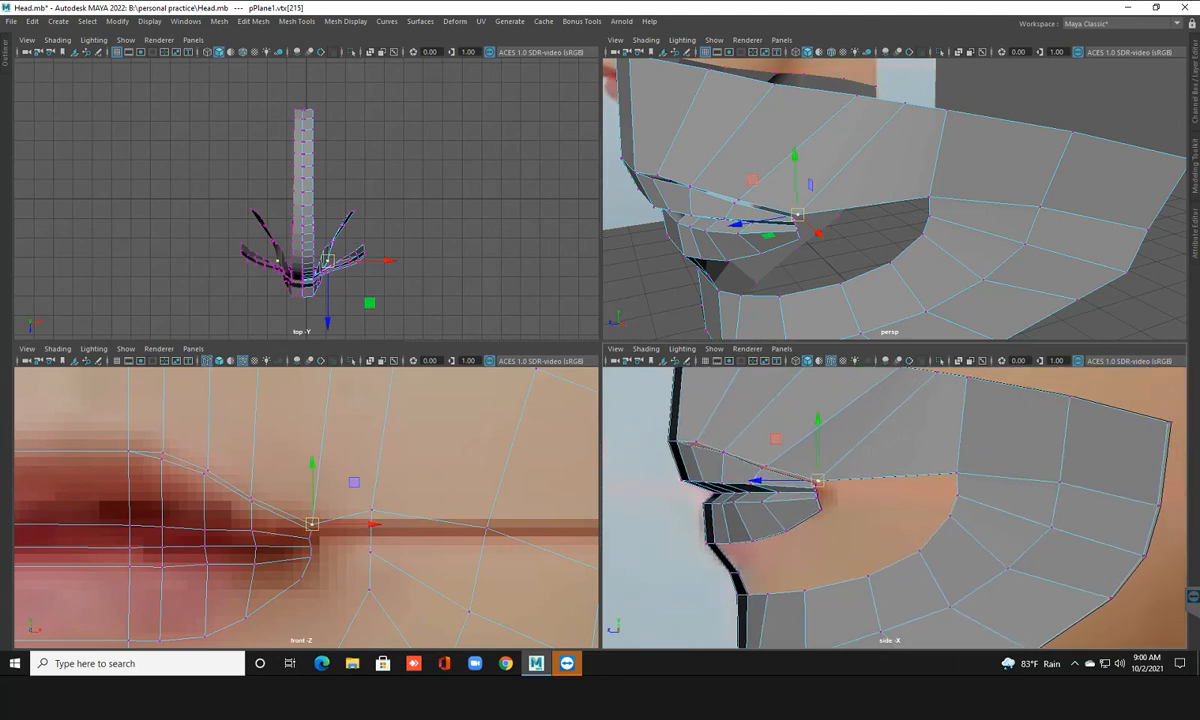
pyautogui.keyDown('alt'); pyautogui.moveTo(753, 545); pyautogui.dragTo(724, 642, button='middle'); pyautogui.keyUp('alt')
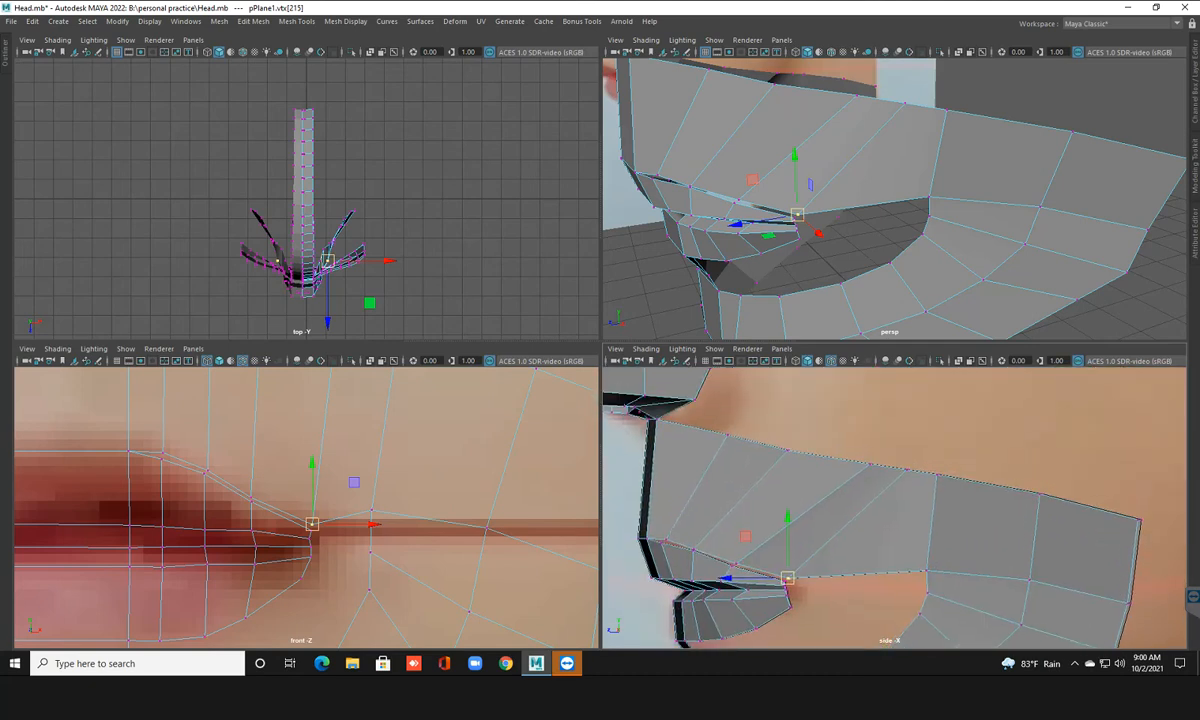
pyautogui.click(870, 464)
pyautogui.moveTo(870, 464); pyautogui.dragTo(787, 449)
pyautogui.click(788, 451)
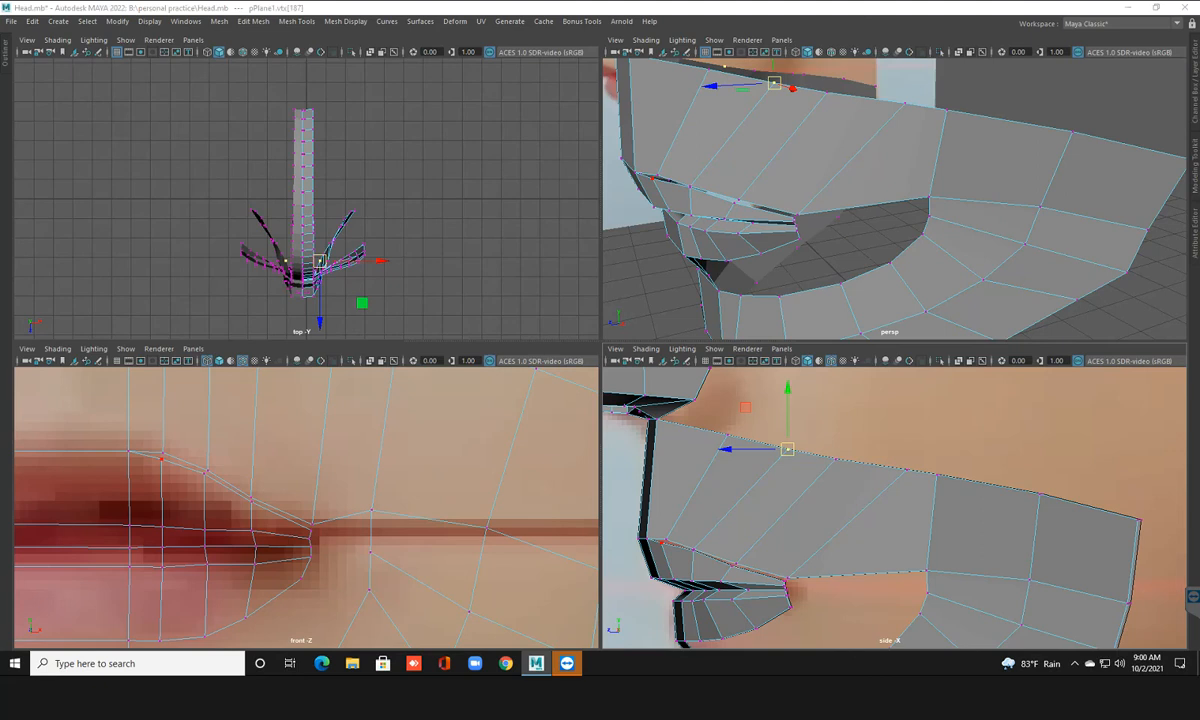
# Merge the overlapping loop and lip vertex pairs along the upper lip out to the mouth corner in the front view
pyautogui.press('space')
pyautogui.moveTo(274, 208); pyautogui.dragTo(332, 268)
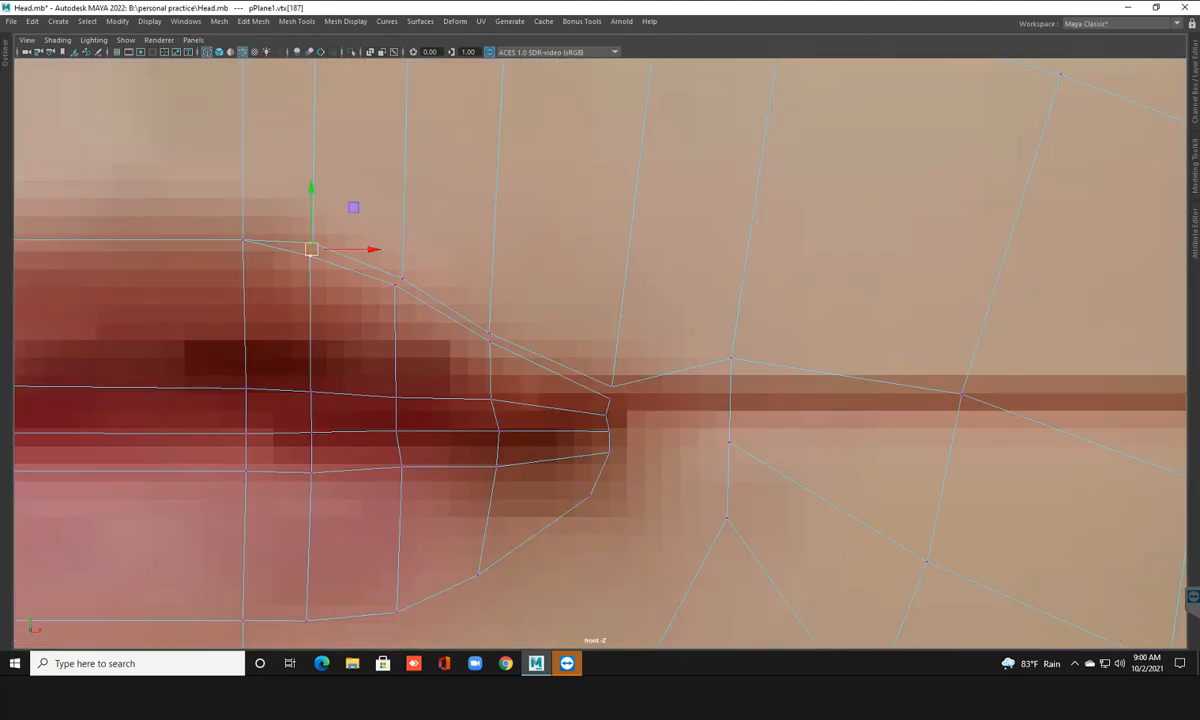
pyautogui.keyDown('shift'); pyautogui.moveTo(336, 299); pyautogui.dragTo(461, 254, button='right'); pyautogui.keyUp('shift')
pyautogui.moveTo(457, 320); pyautogui.dragTo(495, 362)
pyautogui.keyDown('shift'); pyautogui.moveTo(490, 300); pyautogui.dragTo(530, 285, button='right'); pyautogui.keyUp('shift')
pyautogui.moveTo(578, 360); pyautogui.dragTo(620, 406)
pyautogui.keyDown('shift'); pyautogui.moveTo(611, 404); pyautogui.dragTo(674, 341, button='right'); pyautogui.keyUp('shift')
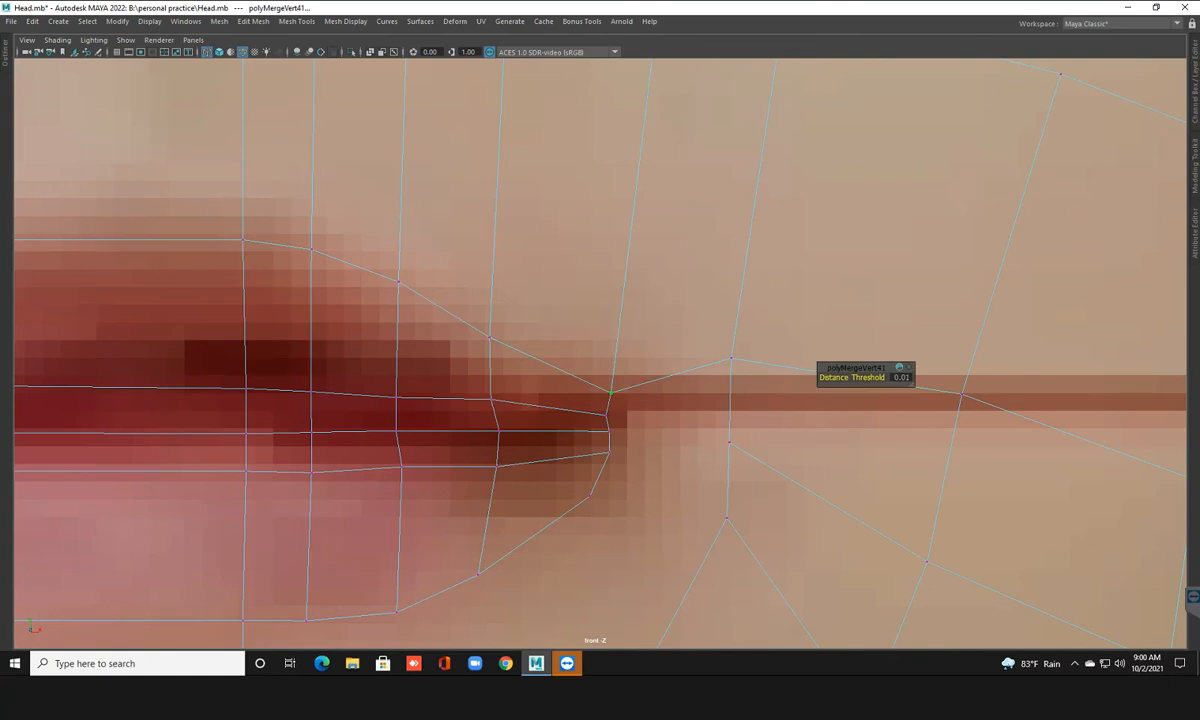
pyautogui.press('F8')
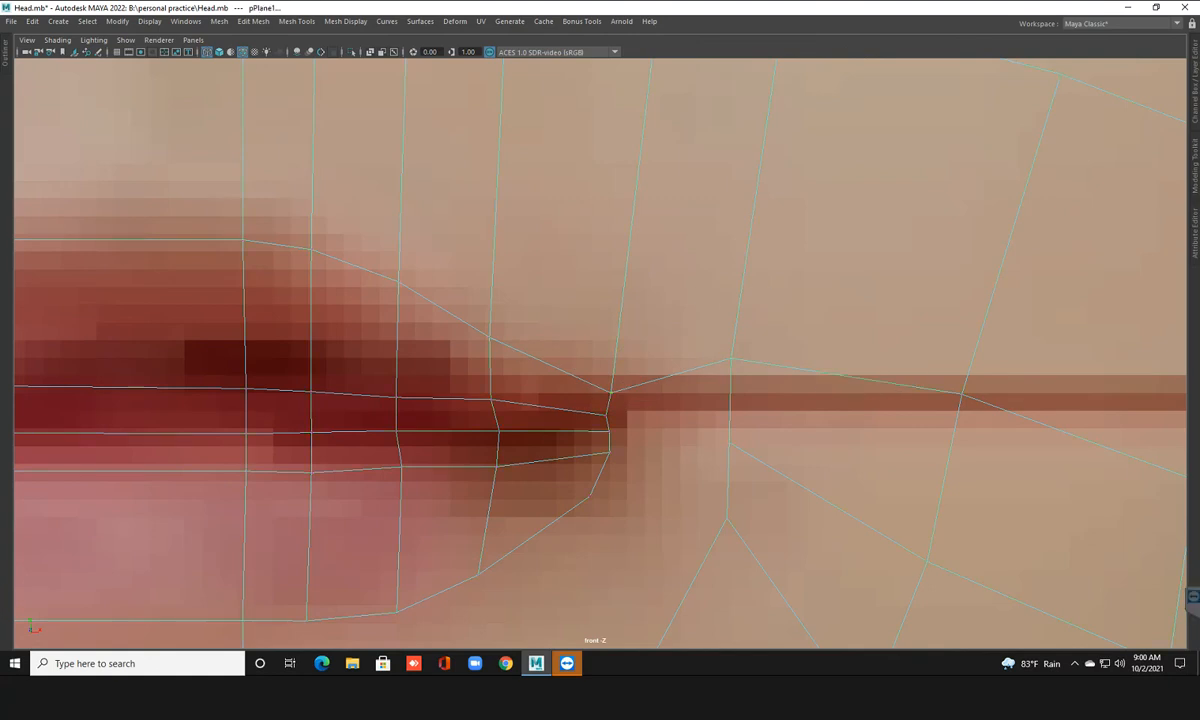
# Turn on smooth preview in the perspective view and examine the joined upper lip and surrounding loop
pyautogui.press('space')
pyautogui.press('space')
pyautogui.scroll(-4, 890, 200)
pyautogui.keyDown('alt'); pyautogui.moveTo(890, 200); pyautogui.dragTo(970, 172); pyautogui.keyUp('alt')
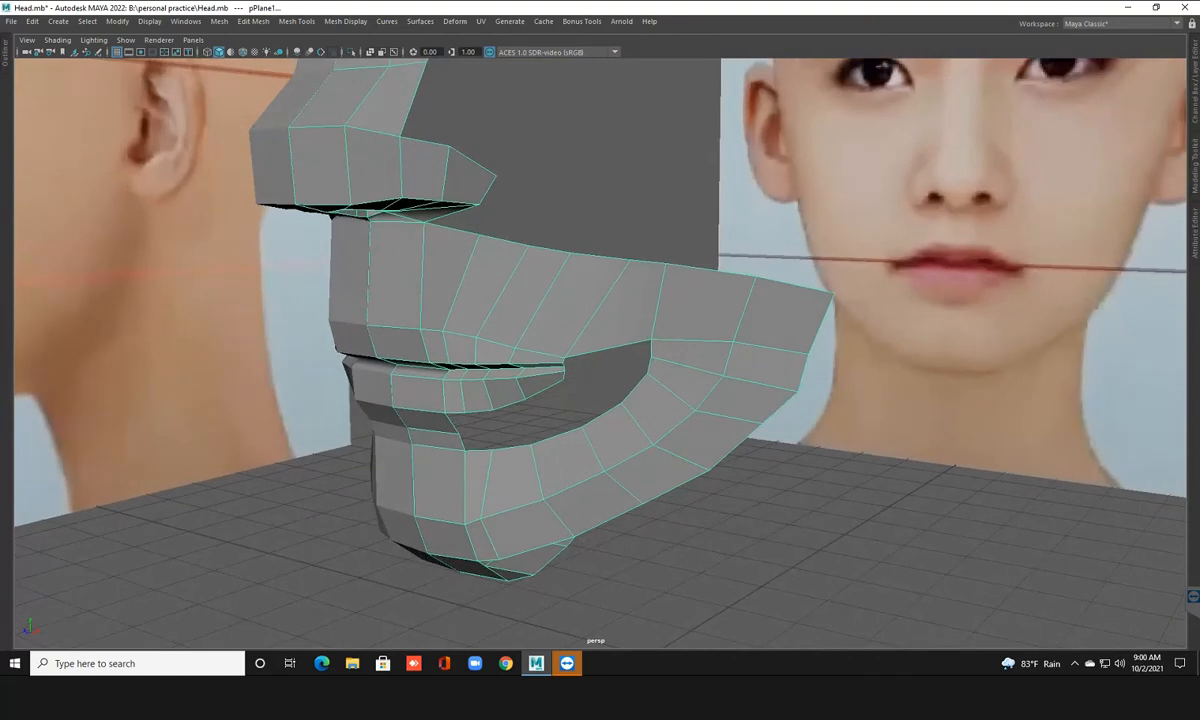
pyautogui.press('3')
pyautogui.scroll(-3, 620, 380)
pyautogui.keyDown('alt'); pyautogui.moveTo(620, 380); pyautogui.dragTo(740, 385); pyautogui.keyUp('alt')
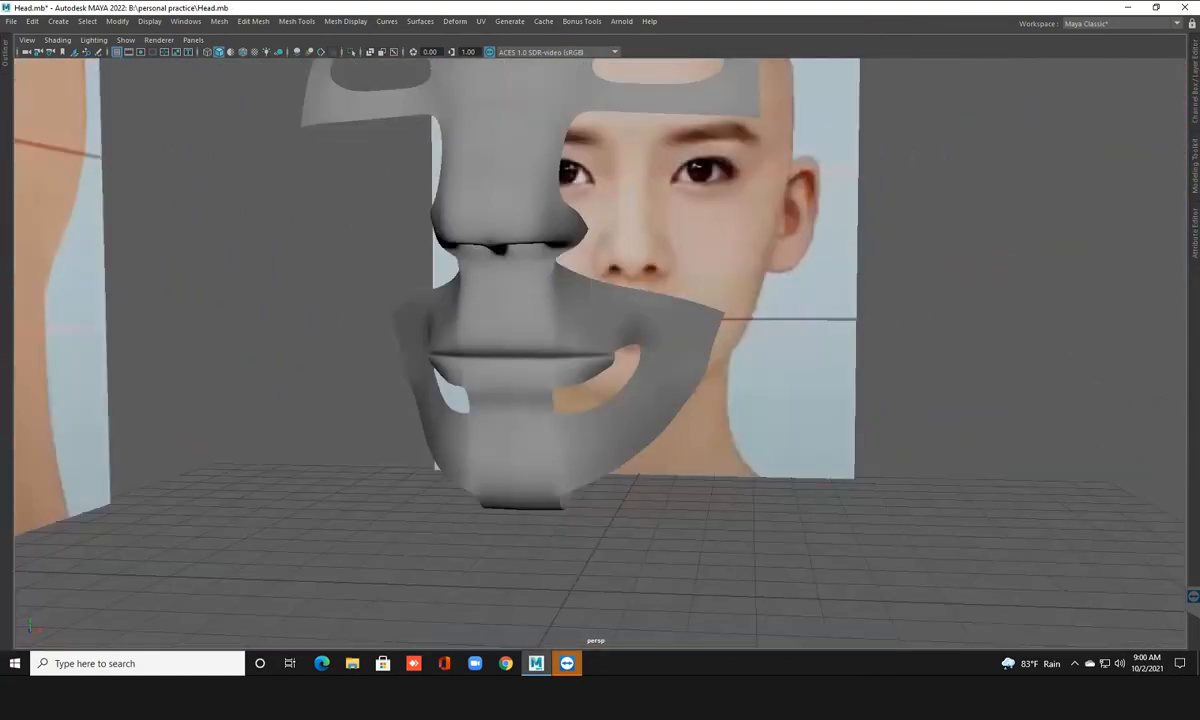
# Select the edges along the upper lip's border and try shifting them slightly in the horizontal plane
pyautogui.click(590, 400)
pyautogui.scroll(3, 590, 400)
pyautogui.keyDown('alt'); pyautogui.moveTo(590, 400); pyautogui.dragTo(622, 489); pyautogui.keyUp('alt')
pyautogui.scroll(1, 606, 424)
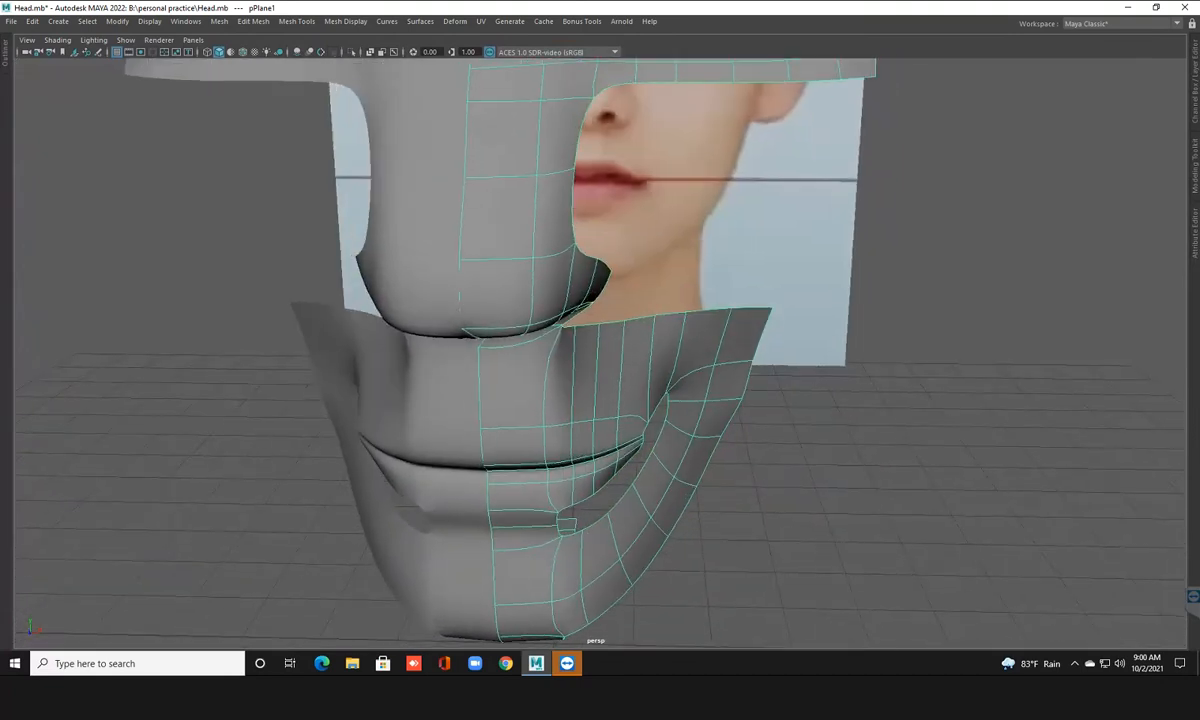
pyautogui.moveTo(545, 442); pyautogui.dragTo(545, 399, button='right')
pyautogui.click(557, 426)
pyautogui.keyDown('shift'); pyautogui.click(526, 428); pyautogui.keyUp('shift')
pyautogui.keyDown('shift'); pyautogui.click(583, 422); pyautogui.keyUp('shift')
pyautogui.keyDown('alt'); pyautogui.moveTo(595, 438); pyautogui.dragTo(604, 464); pyautogui.keyUp('alt')
pyautogui.press('w')
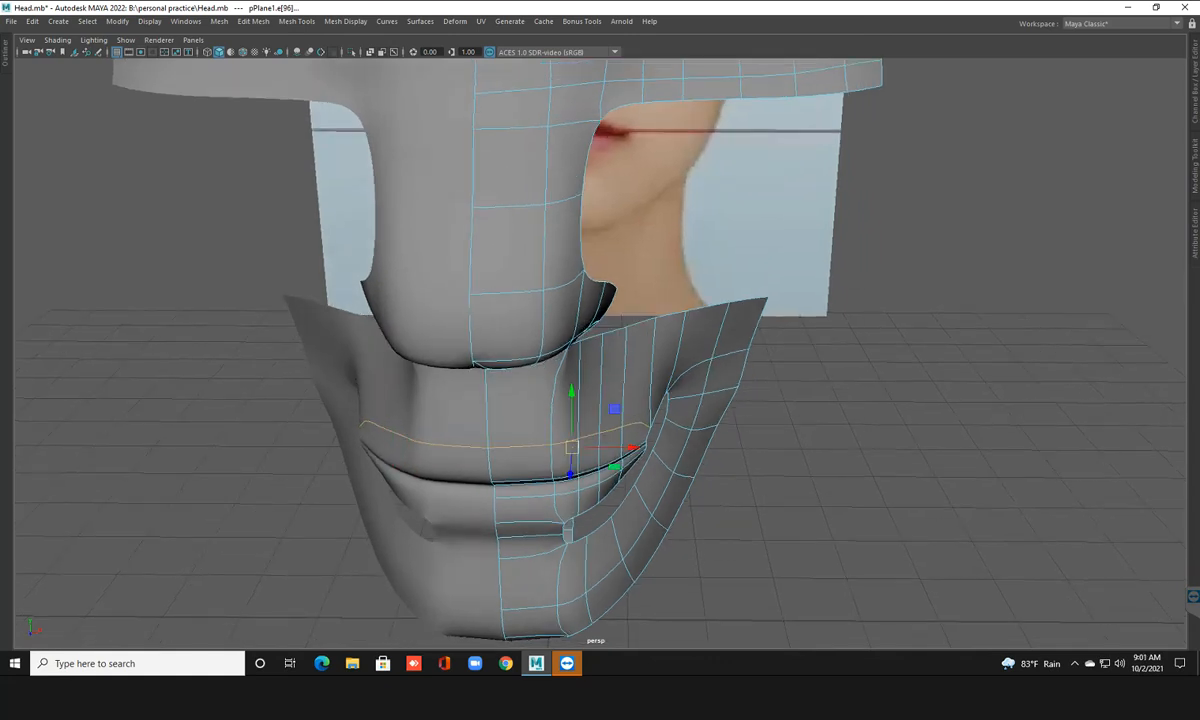
pyautogui.moveTo(614, 466); pyautogui.dragTo(612, 462)
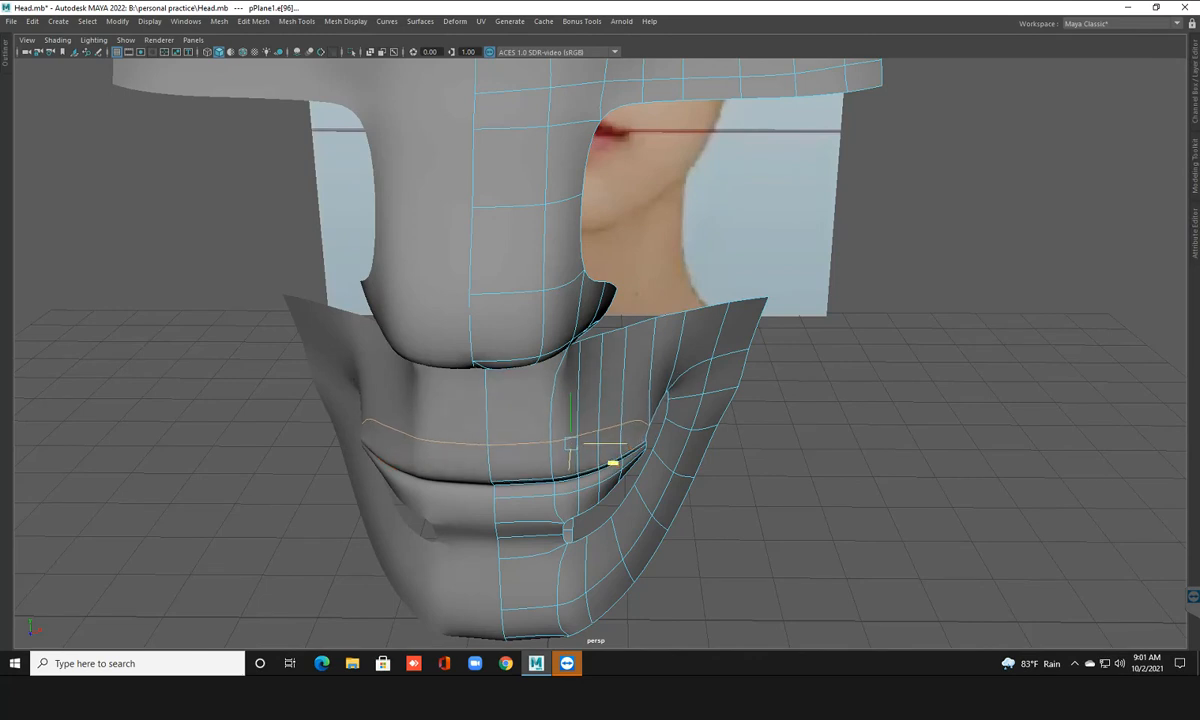
pyautogui.moveTo(612, 462); pyautogui.dragTo(612, 463)
# Insert a horizontal edge loop midway between the upper lip's border and the loop's outer edge
pyautogui.rightClick(560, 318)
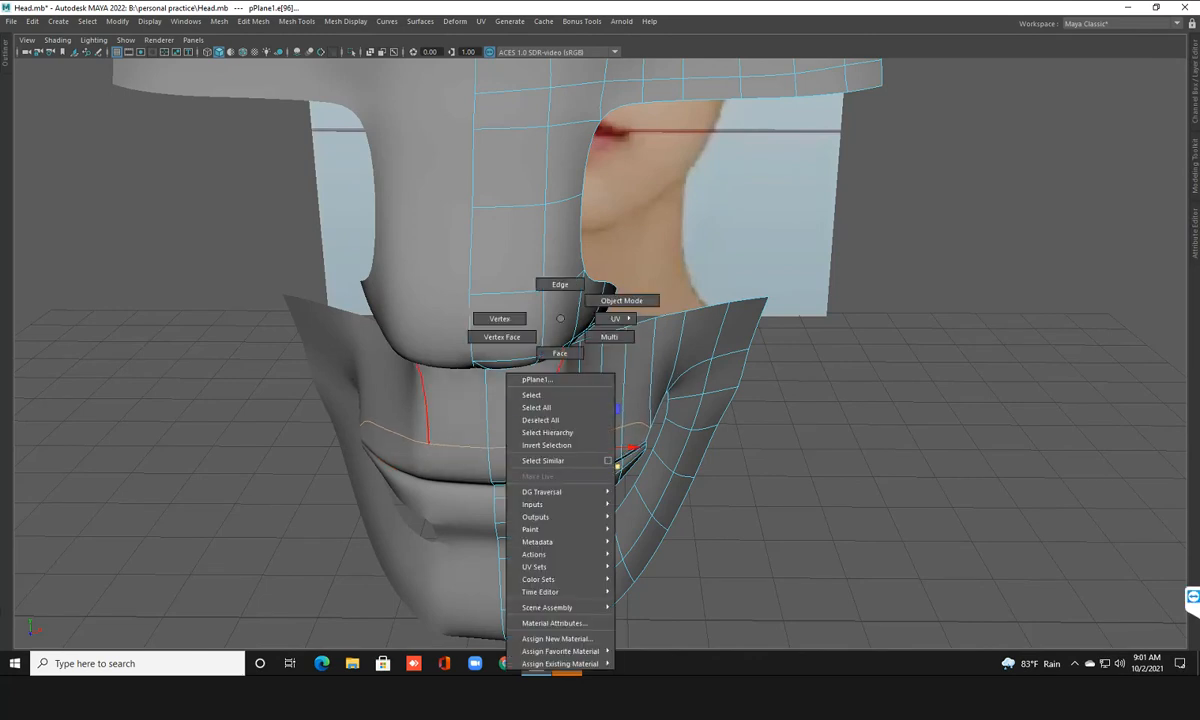
pyautogui.moveTo(560, 318); pyautogui.dragTo(651, 257, button='right')
pyautogui.keyDown('shift'); pyautogui.moveTo(624, 314); pyautogui.dragTo(541, 335, button='right'); pyautogui.keyUp('shift')
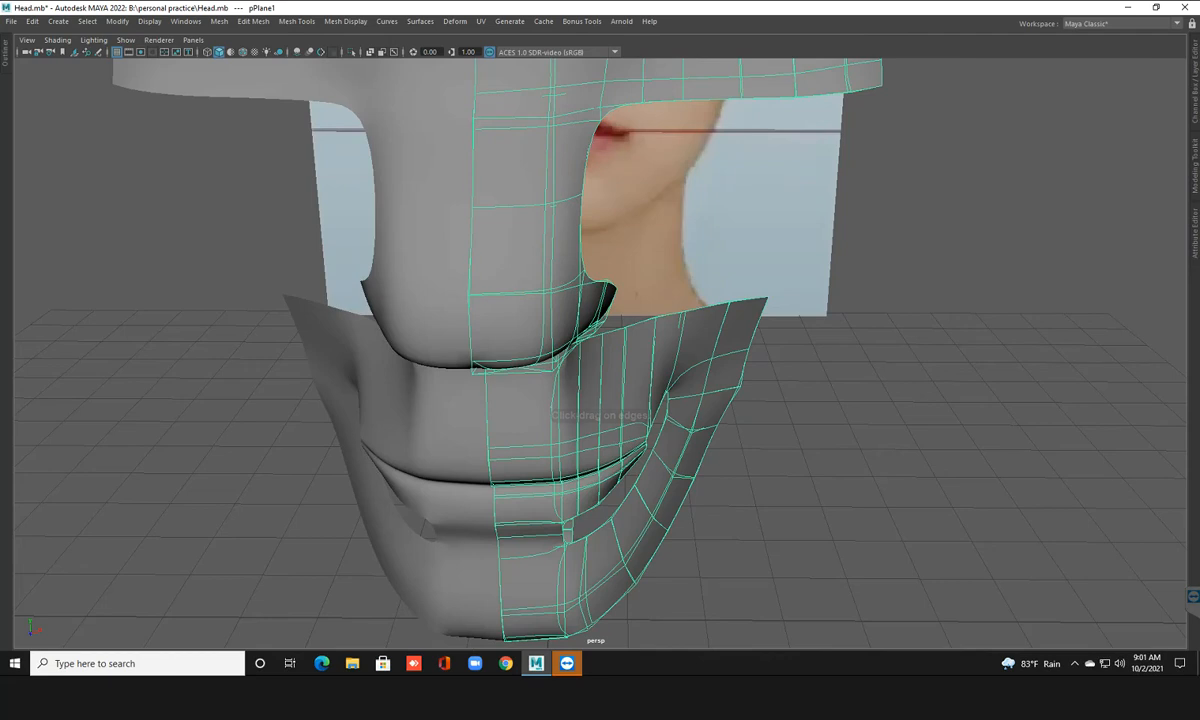
pyautogui.moveTo(623, 385); pyautogui.dragTo(622, 388)
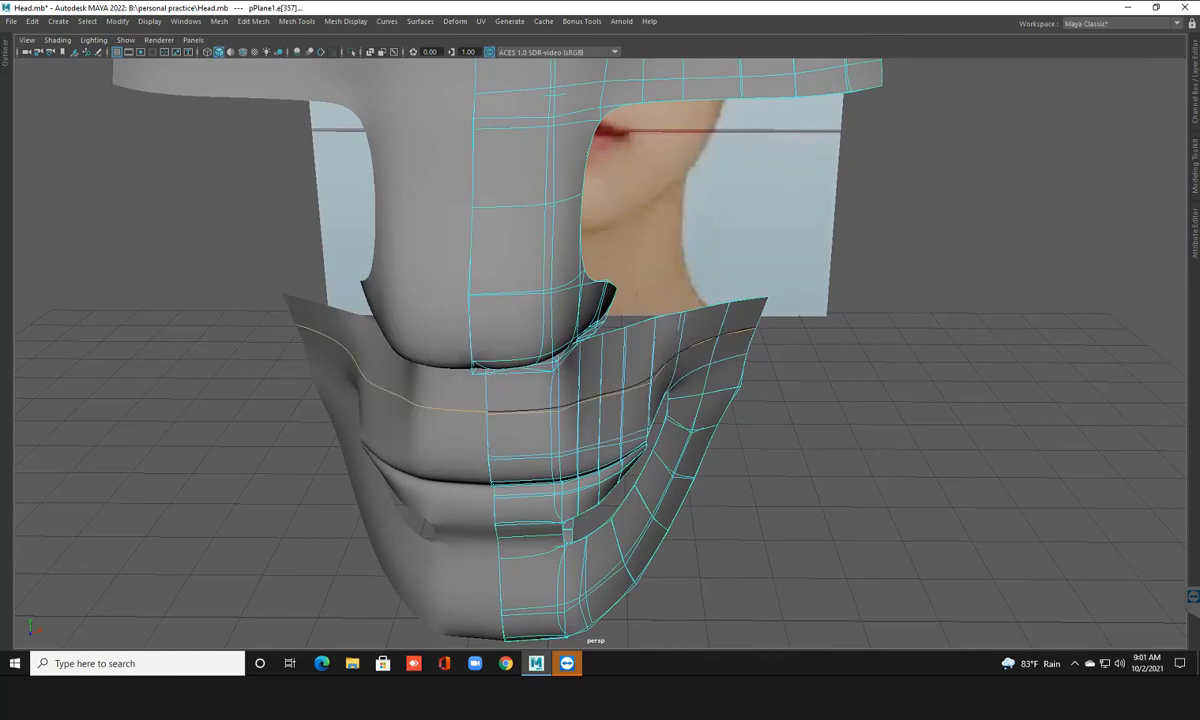
pyautogui.rightClick(574, 318)
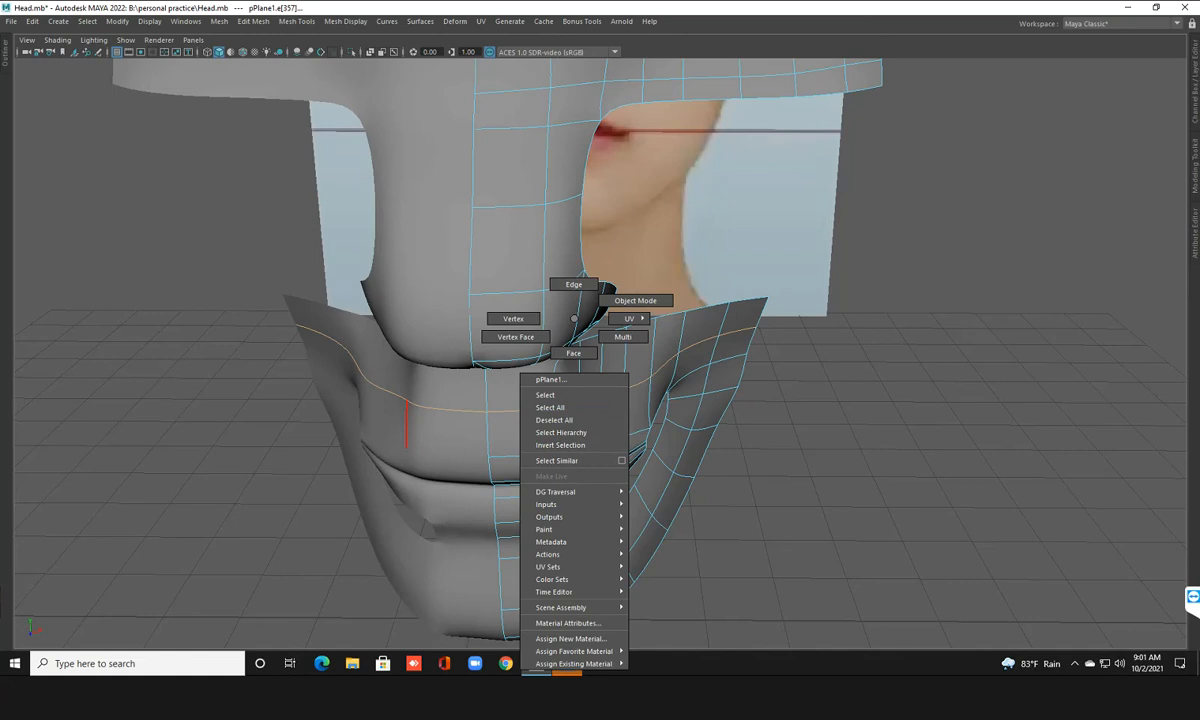
pyautogui.click(513, 318)
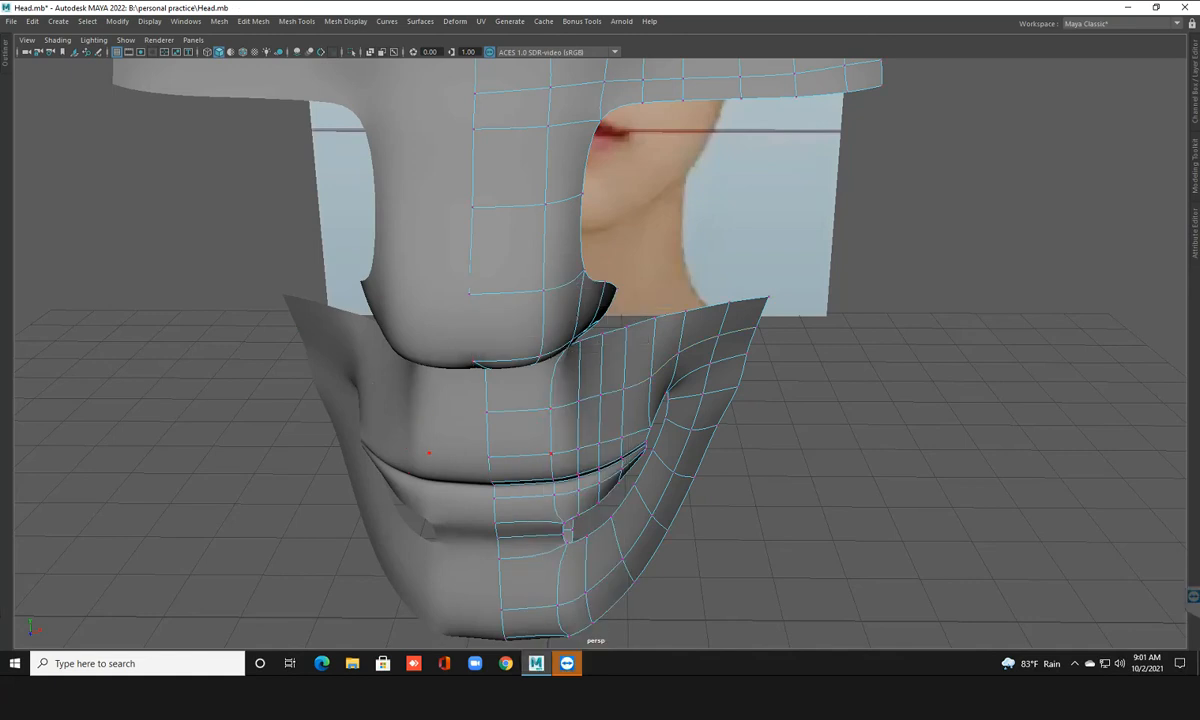
pyautogui.keyDown('alt'); pyautogui.moveTo(580, 340); pyautogui.dragTo(465, 430); pyautogui.keyUp('alt')
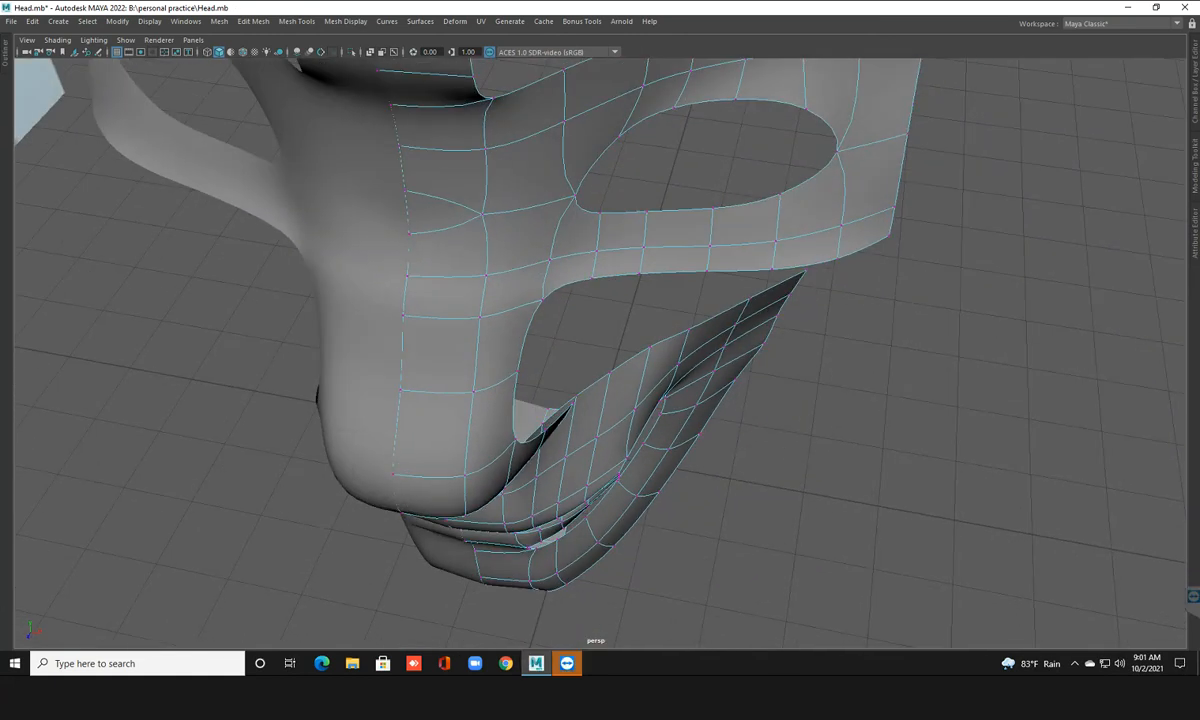
pyautogui.click(557, 505)
pyautogui.moveTo(557, 500)
pyautogui.keyDown('alt'); pyautogui.mouseDown()
pyautogui.moveTo(553, 405)
pyautogui.moveTo(545, 494)
pyautogui.mouseUp(); pyautogui.keyUp('alt')
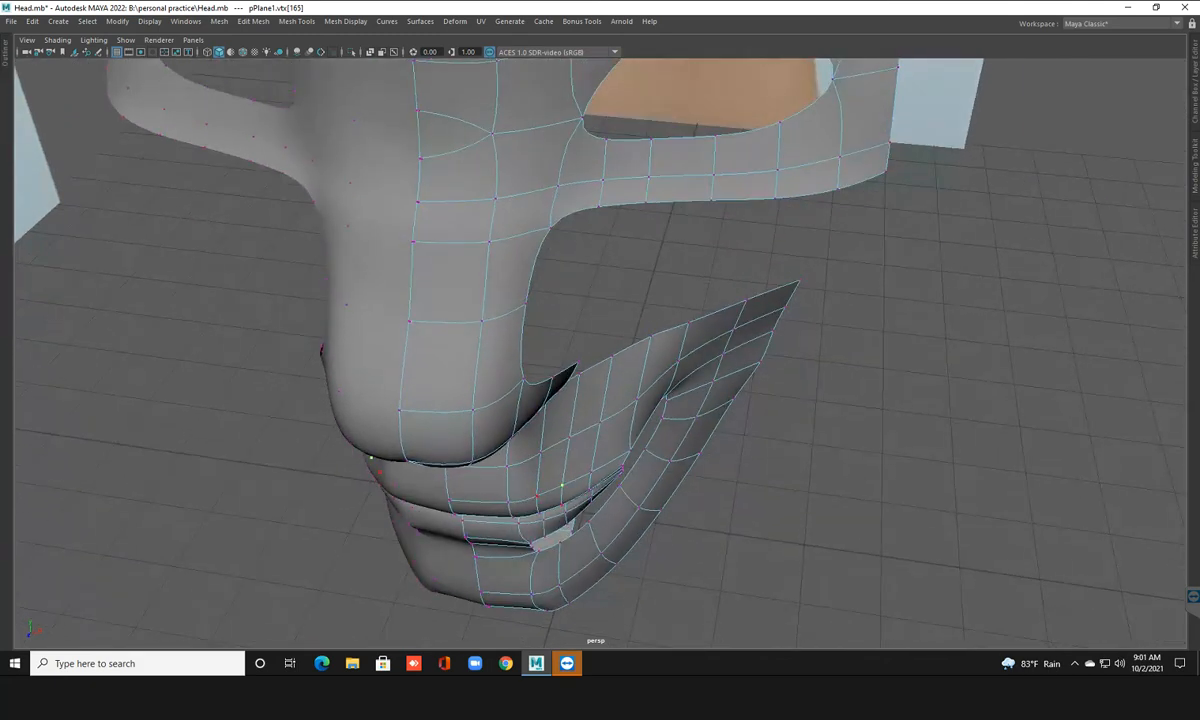
pyautogui.press('w')
pyautogui.click(537, 496)
pyautogui.moveTo(565, 537); pyautogui.dragTo(592, 489)
# Lower the edge loop between the upper lip and the nose slightly and check it beside the references
pyautogui.moveTo(556, 469); pyautogui.dragTo(556, 442, button='right')
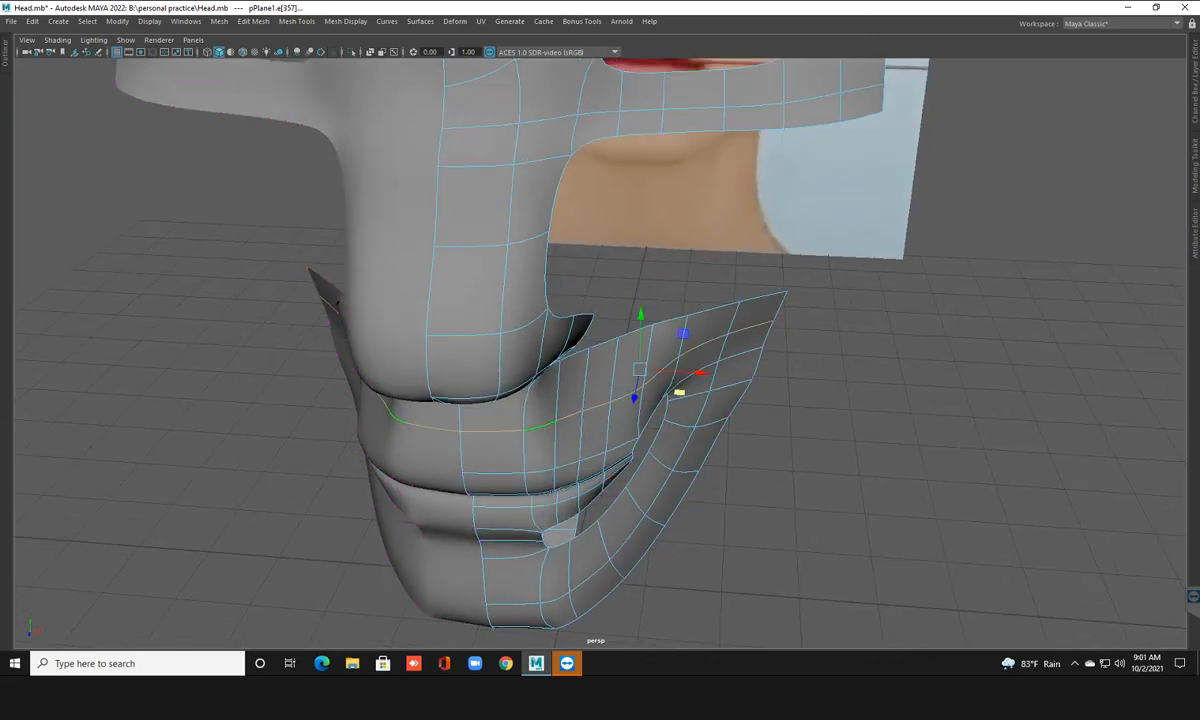
pyautogui.moveTo(640, 318); pyautogui.dragTo(640, 339)
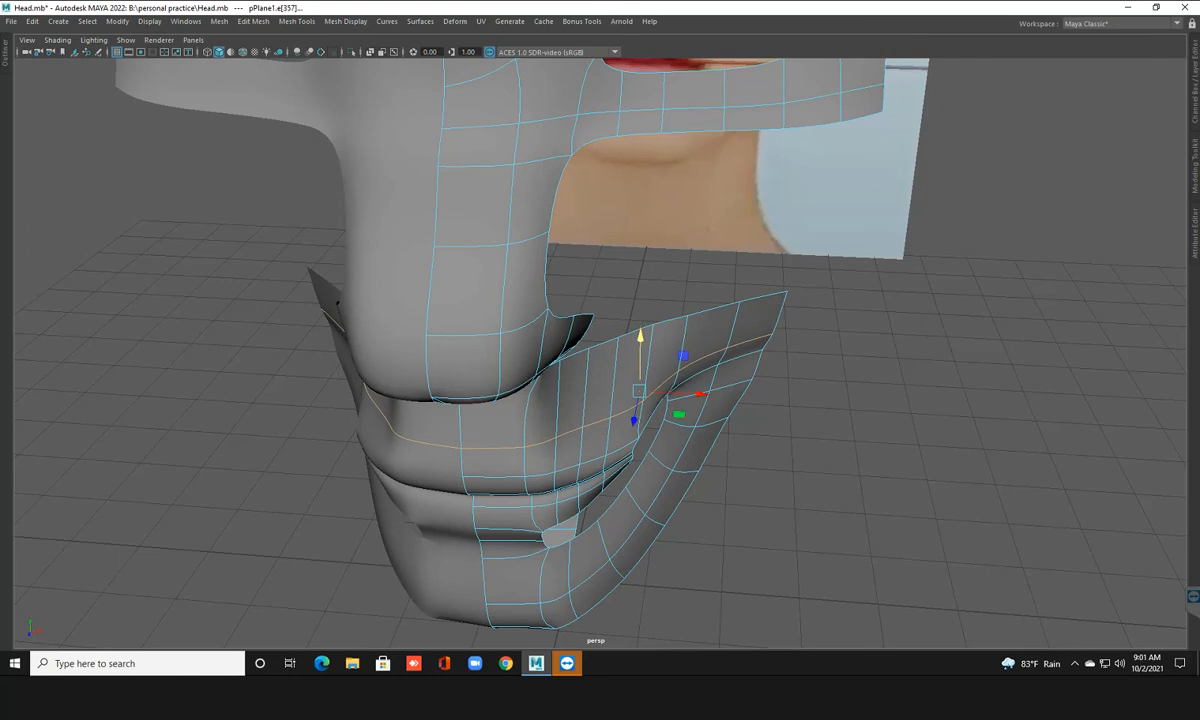
pyautogui.scroll(-2, 560, 401)
pyautogui.keyDown('alt'); pyautogui.moveTo(560, 401); pyautogui.dragTo(704, 391); pyautogui.keyUp('alt')
pyautogui.moveTo(616, 319); pyautogui.dragTo(664, 337, button='right')
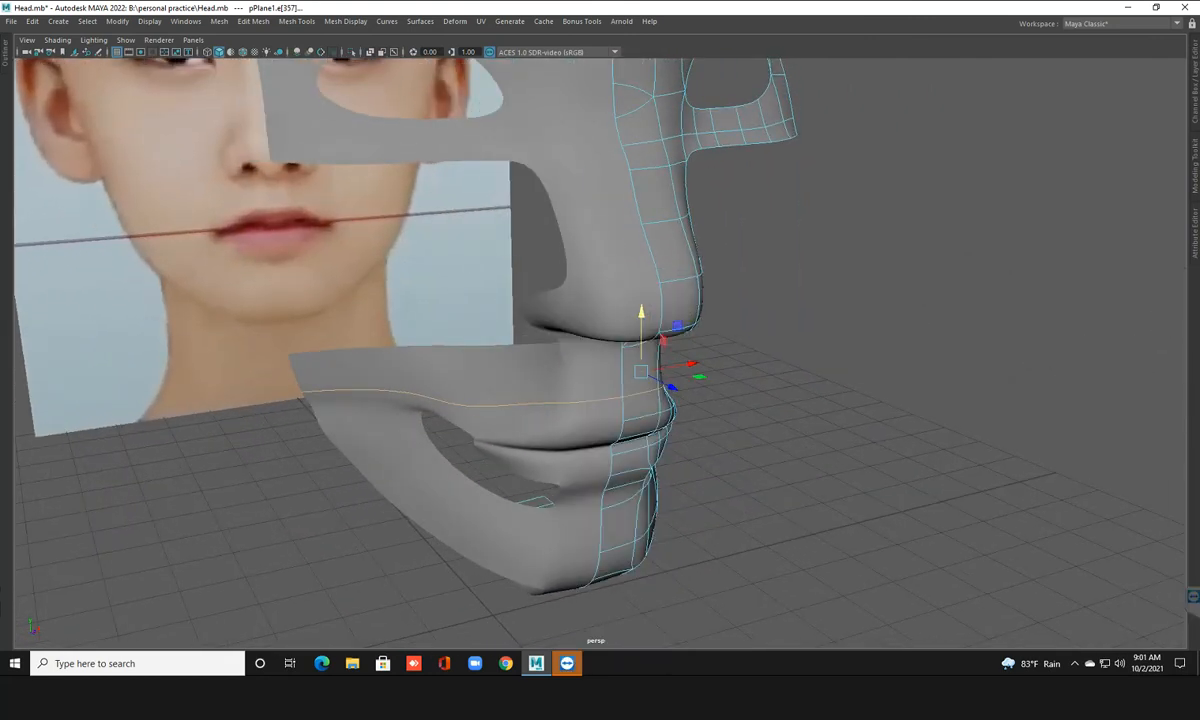
pyautogui.click(760, 350)
pyautogui.scroll(-3, 760, 350)
pyautogui.keyDown('alt'); pyautogui.moveTo(760, 350); pyautogui.dragTo(540, 325); pyautogui.keyUp('alt')
pyautogui.moveTo(620, 365); pyautogui.dragTo(676, 287, button='right')
pyautogui.click(750, 320)
pyautogui.scroll(-3, 750, 320)
pyautogui.keyDown('alt'); pyautogui.moveTo(620, 340); pyautogui.dragTo(698, 327); pyautogui.keyUp('alt')
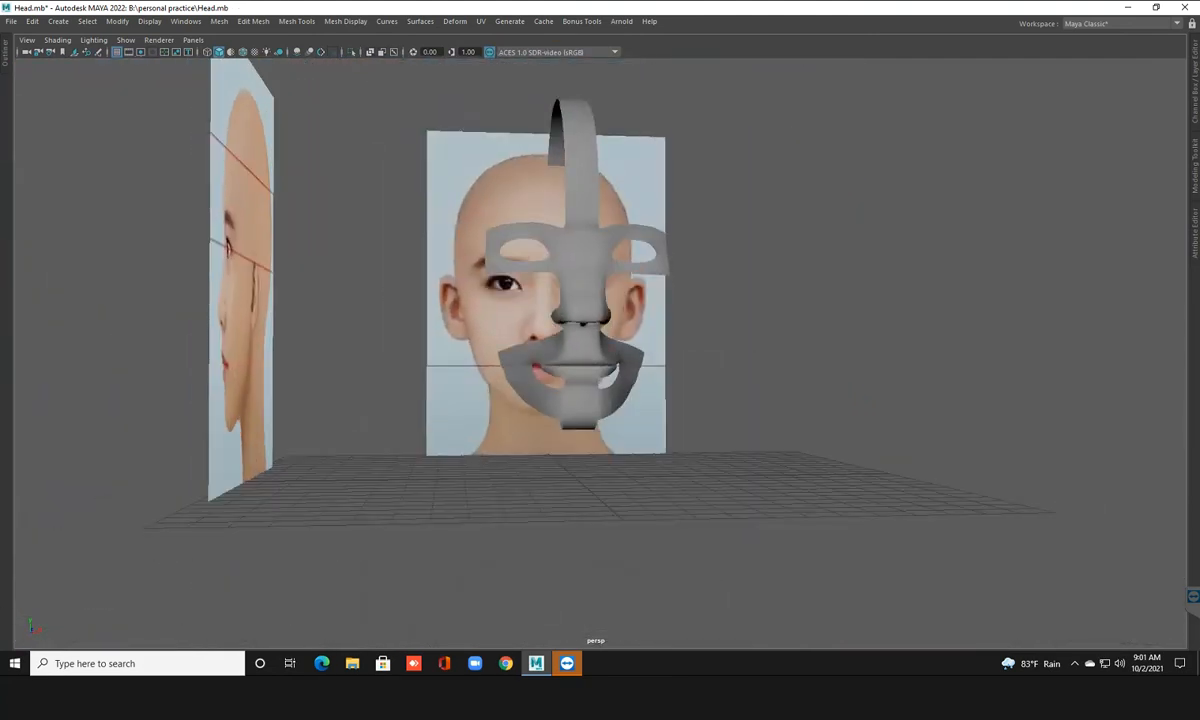
# Raise the edge loop between the upper lip and the nose slightly
pyautogui.click(622, 352)
pyautogui.moveTo(622, 352); pyautogui.dragTo(622, 290, button='right')
pyautogui.doubleClick(620, 350)
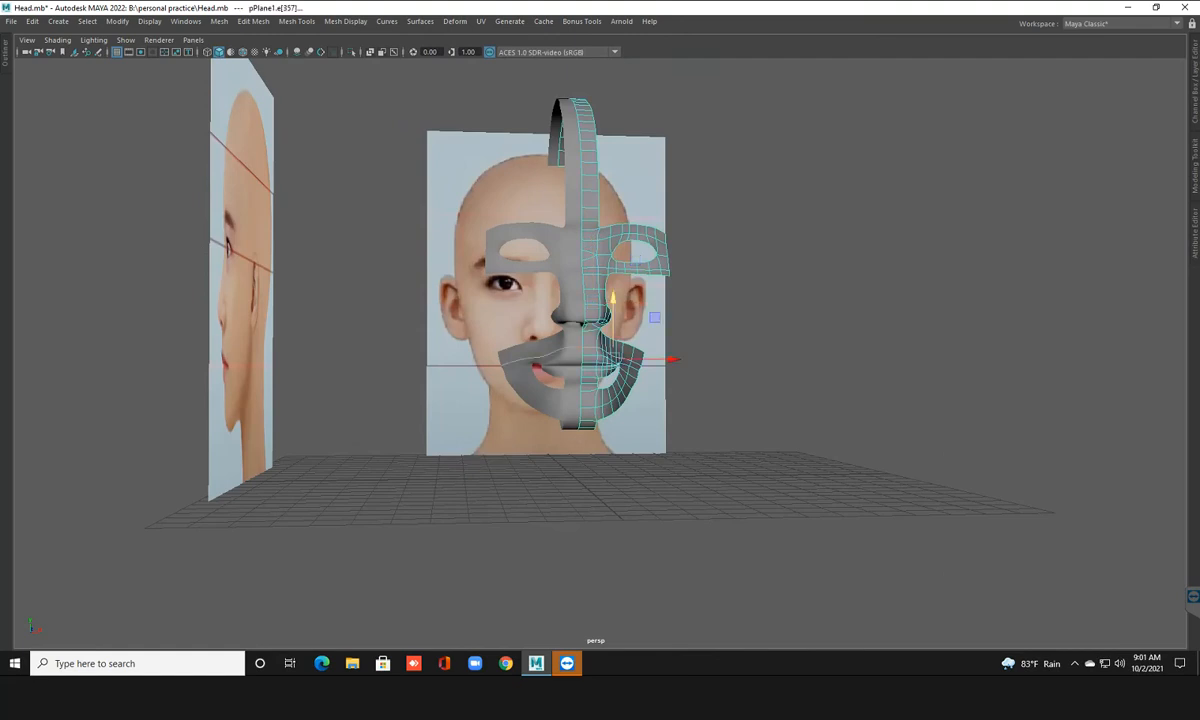
pyautogui.moveTo(613, 298); pyautogui.dragTo(613, 291)
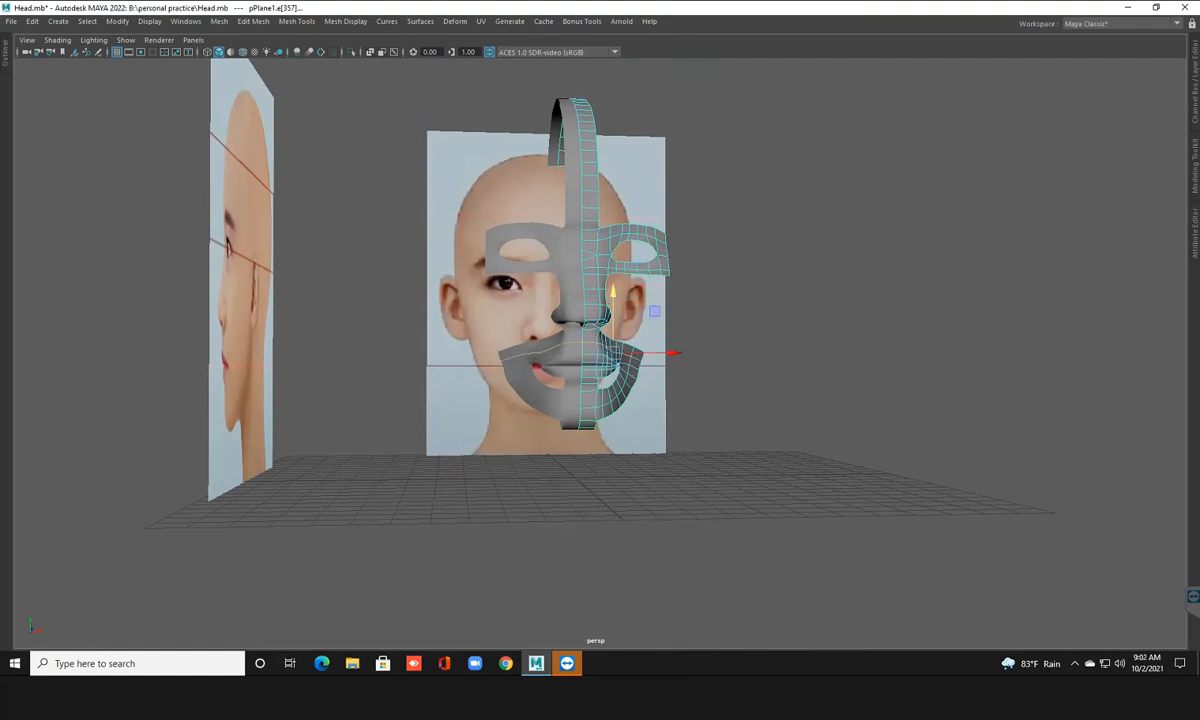
pyautogui.moveTo(552, 314); pyautogui.dragTo(592, 288, button='right')
pyautogui.click(750, 320)
pyautogui.scroll(4, 600, 353)
pyautogui.keyDown('alt'); pyautogui.moveTo(600, 340); pyautogui.dragTo(440, 400); pyautogui.keyUp('alt')
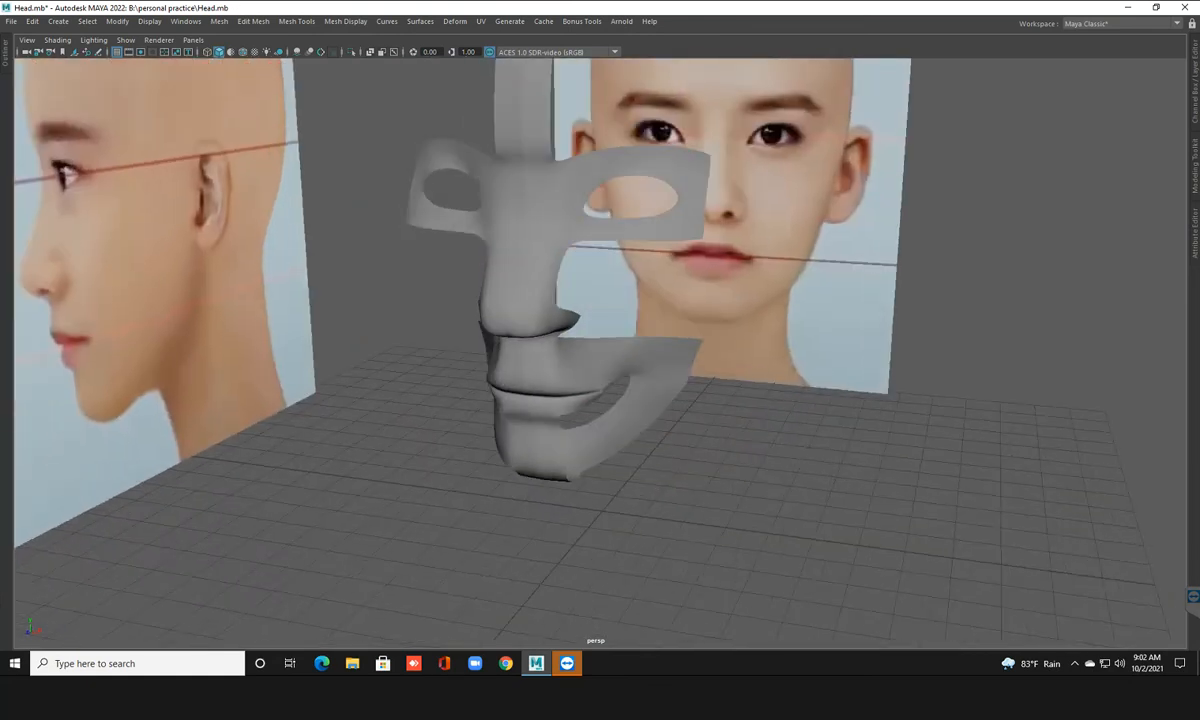
# Select the central edges along the upper lip's border and shift them along the depth axis
pyautogui.scroll(3, 560, 350)
pyautogui.keyDown('alt'); pyautogui.moveTo(480, 340); pyautogui.dragTo(515, 307); pyautogui.keyUp('alt')
pyautogui.click(600, 440)
pyautogui.scroll(3, 560, 350)
pyautogui.keyDown('alt'); pyautogui.moveTo(560, 350); pyautogui.dragTo(560, 370); pyautogui.keyUp('alt')
pyautogui.moveTo(480, 443); pyautogui.dragTo(480, 398, button='right')
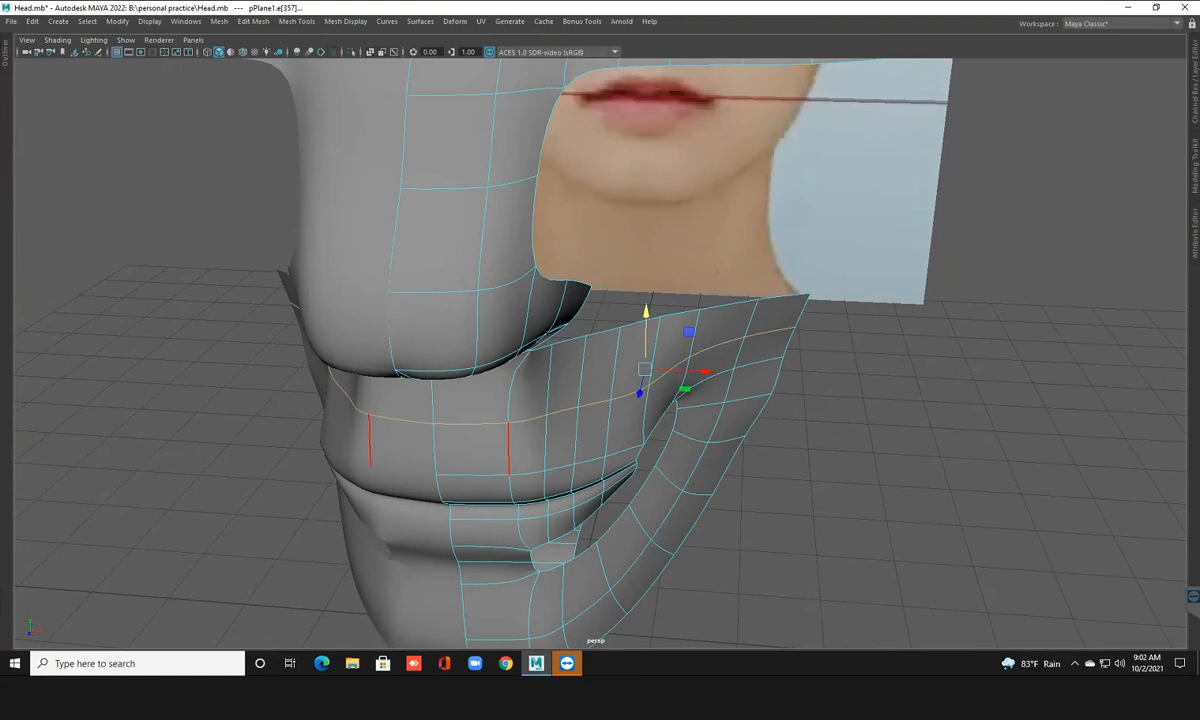
pyautogui.click(475, 475)
pyautogui.keyDown('shift'); pyautogui.click(530, 473); pyautogui.keyUp('shift')
pyautogui.keyDown('shift'); pyautogui.click(563, 466); pyautogui.keyUp('shift')
pyautogui.click(468, 475)
pyautogui.keyDown('shift'); pyautogui.click(530, 473); pyautogui.keyUp('shift')
pyautogui.moveTo(476, 507); pyautogui.dragTo(640, 480)
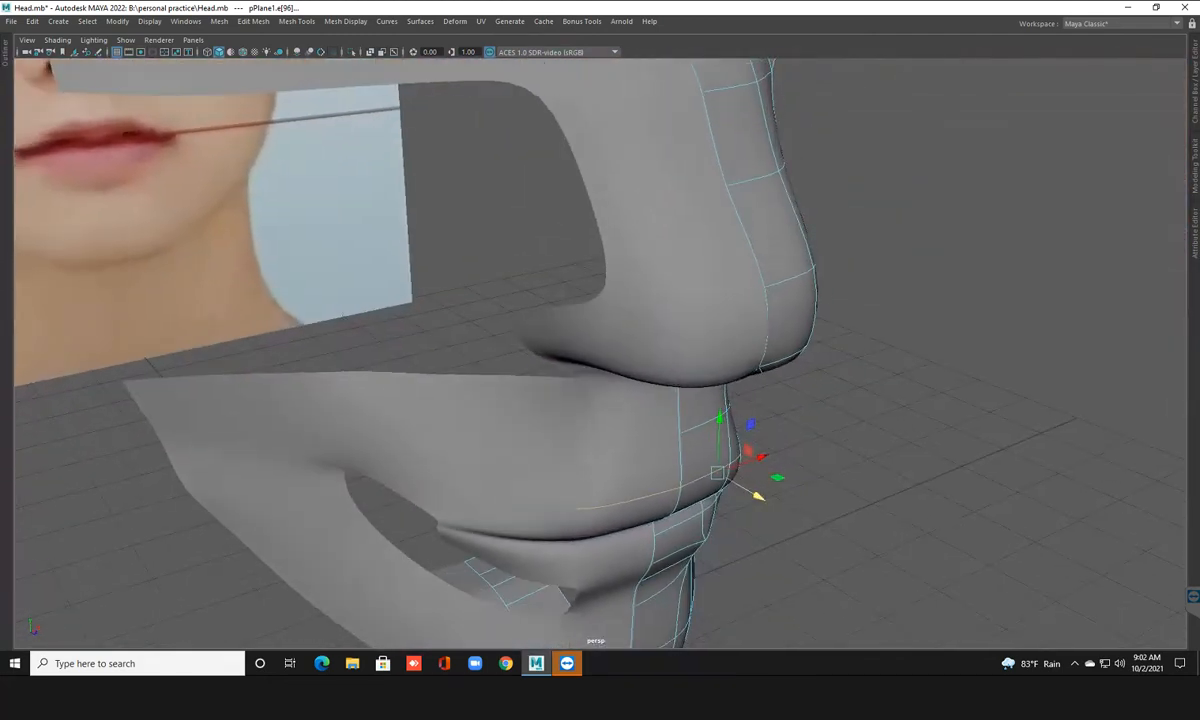
# Examine the reshaped upper lip beside the reference images and save the scene
pyautogui.moveTo(609, 318); pyautogui.dragTo(715, 324, button='right')
pyautogui.click(890, 345)
pyautogui.scroll(-7, 720, 350)
pyautogui.keyDown('alt'); pyautogui.moveTo(720, 350); pyautogui.dragTo(458, 350); pyautogui.keyUp('alt')
pyautogui.hotkey('ctrl', 's')
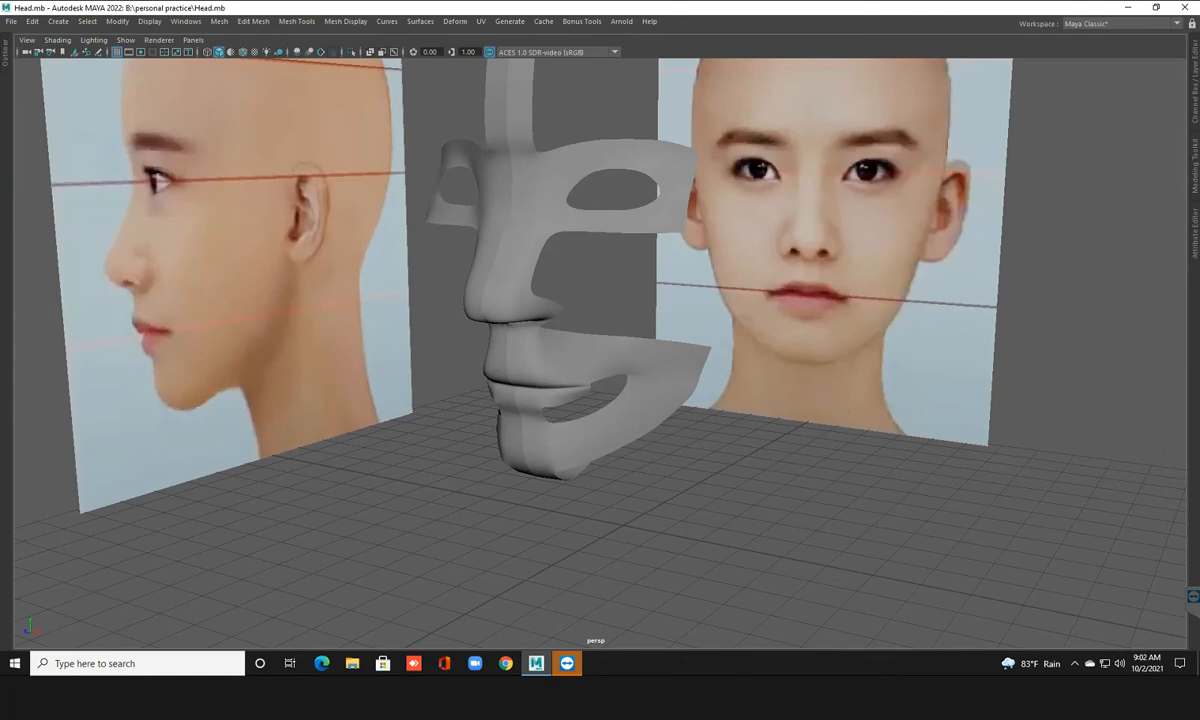
pyautogui.scroll(3, 600, 350)
pyautogui.keyDown('alt'); pyautogui.moveTo(600, 350); pyautogui.dragTo(630, 286); pyautogui.keyUp('alt')
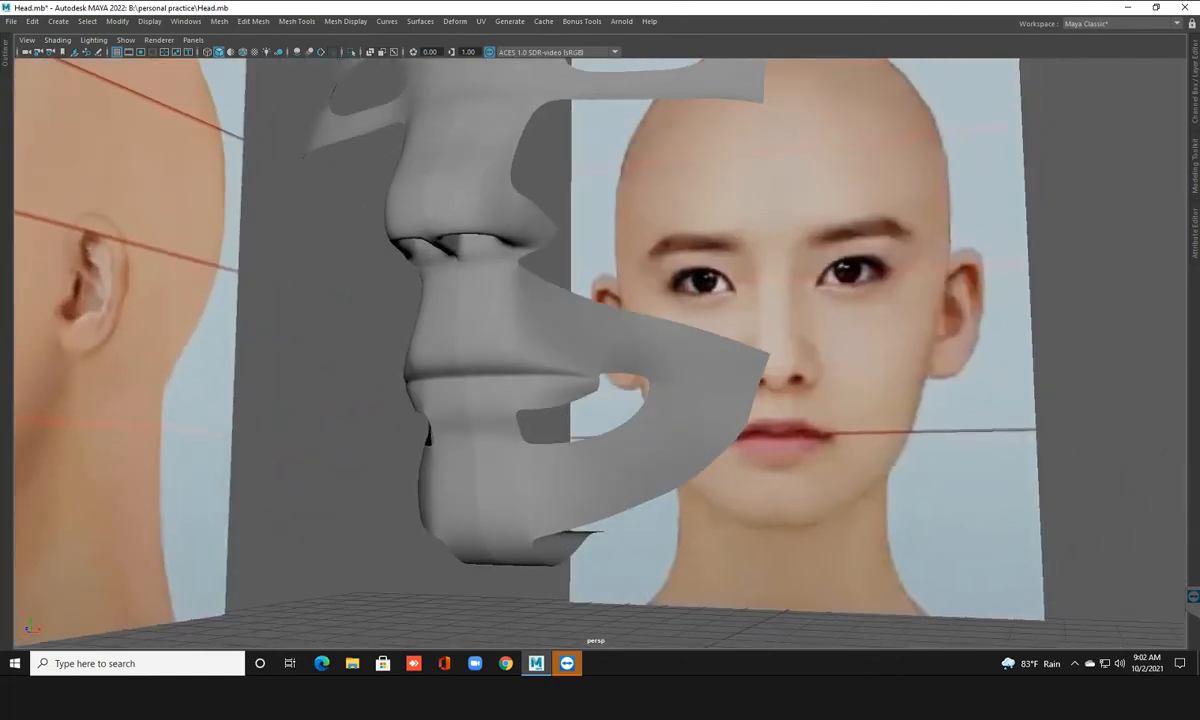
# Show the mouth area in the front view with the mesh unsmoothed and shaded
pyautogui.press('space')
pyautogui.press('space')
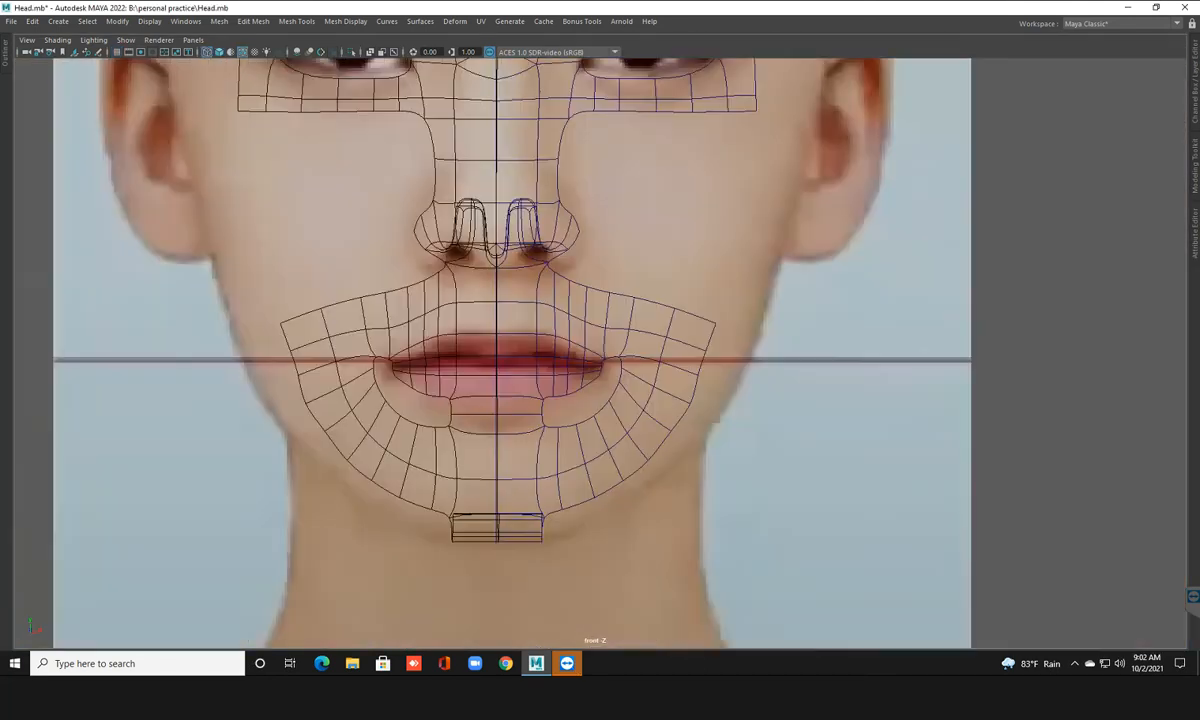
pyautogui.scroll(-3, 603, 350)
pyautogui.click(620, 375)
pyautogui.press('1')
pyautogui.click(920, 380)
pyautogui.scroll(3, 600, 354)
pyautogui.scroll(1, 540, 360)
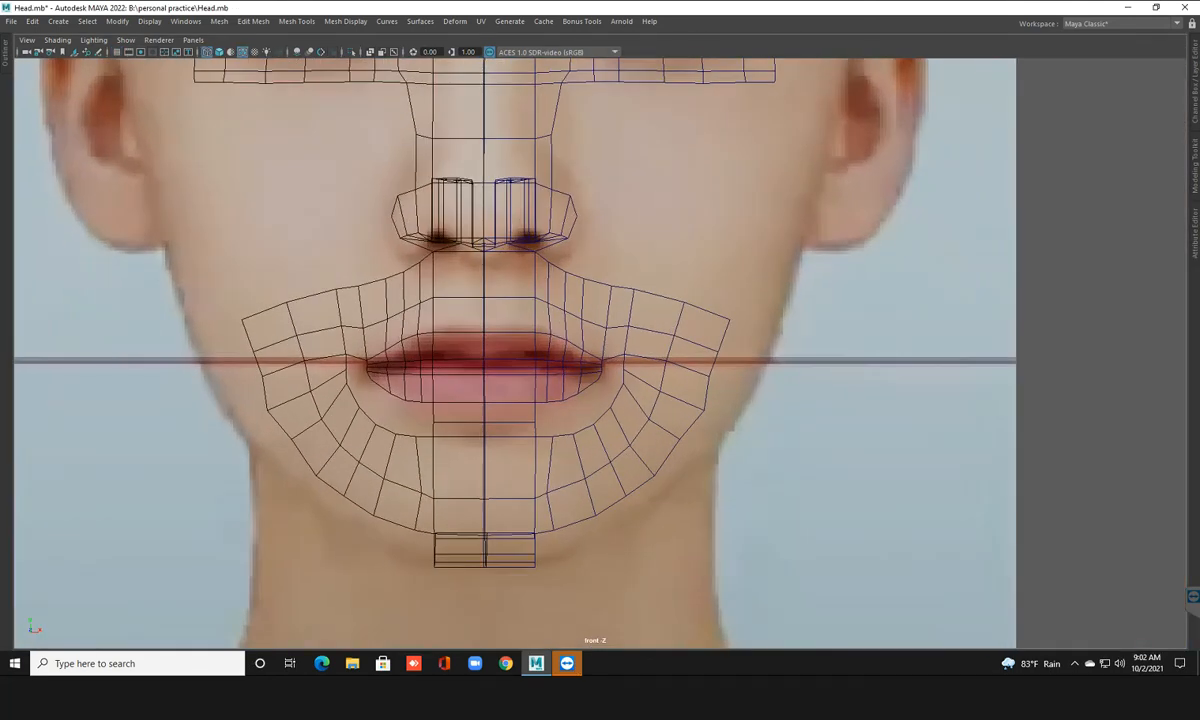
pyautogui.press('5')
pyautogui.scroll(5, 598, 360)
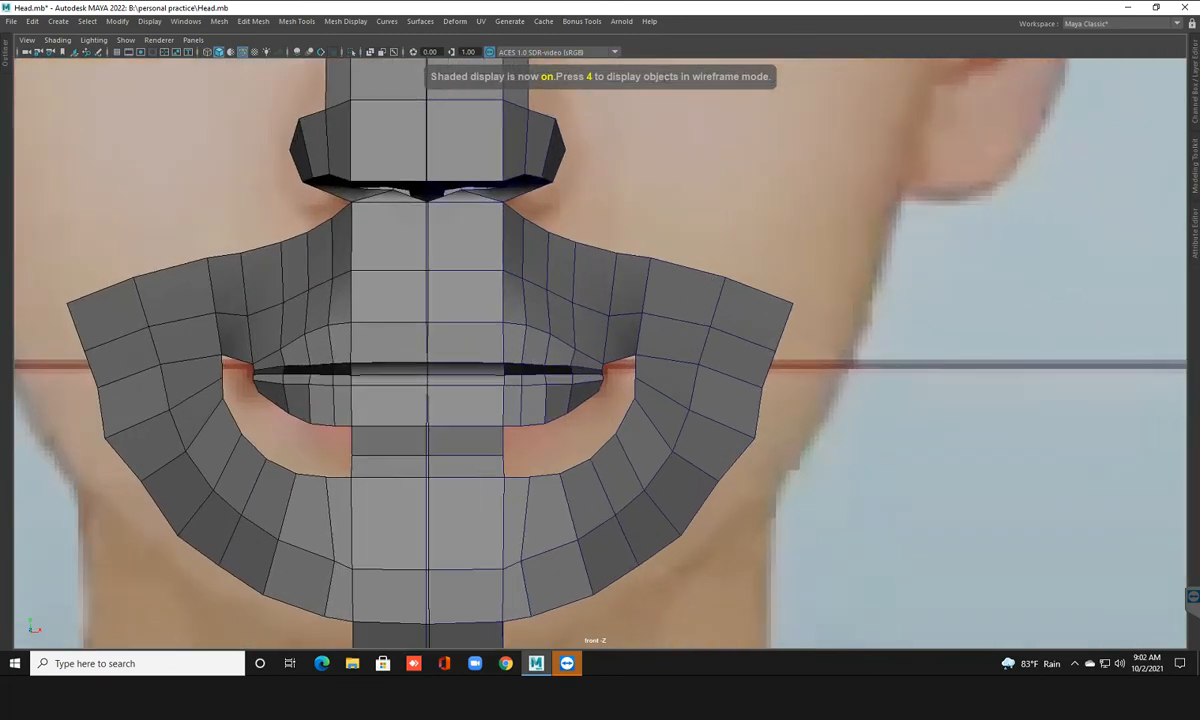
pyautogui.scroll(-3, 580, 240)
pyautogui.scroll(3, 700, 340)
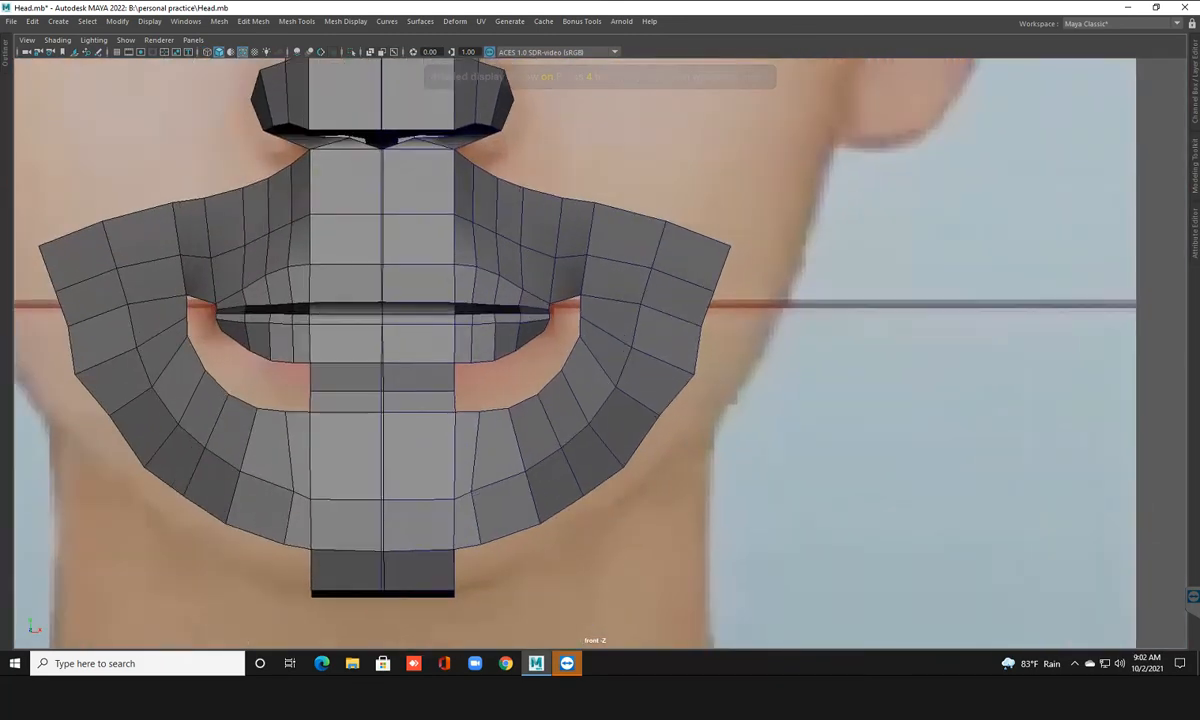
pyautogui.scroll(1, 634, 270)
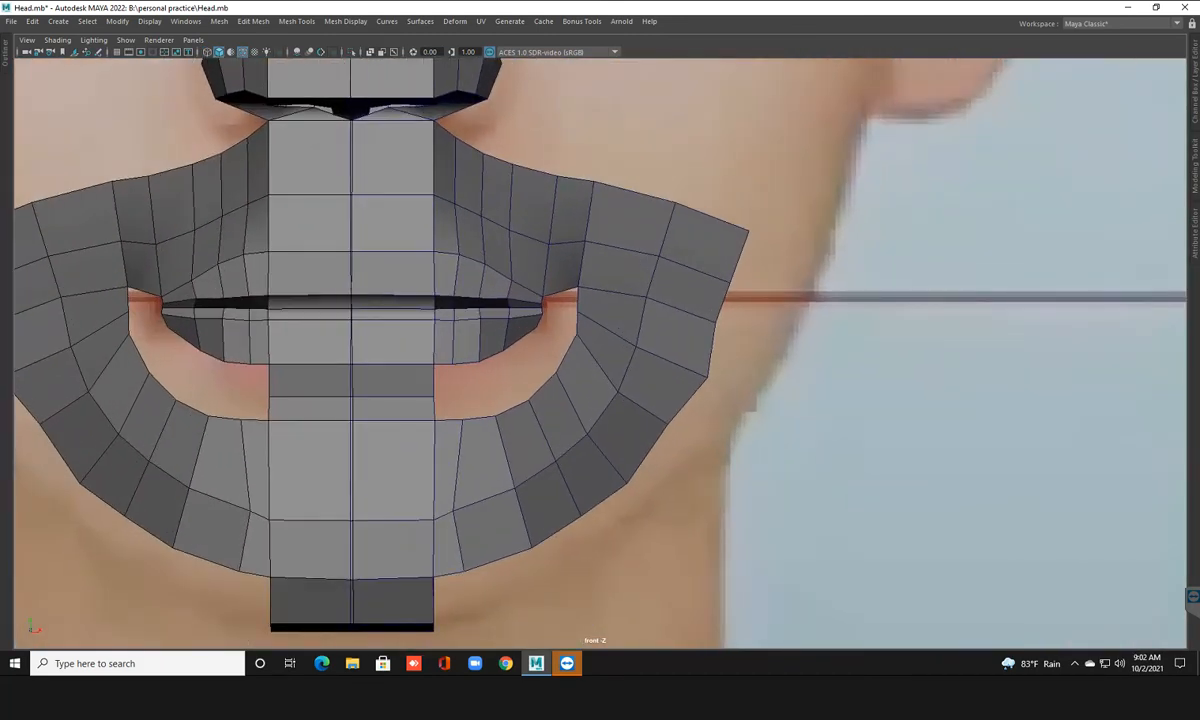
# Extrude a strip of faces inward from the surrounding loop's inner edge, from the mouth corner down below the lower lip
pyautogui.press('F8')
pyautogui.press('F10')
pyautogui.click(560, 291)
pyautogui.moveTo(560, 291); pyautogui.dragTo(484, 414)
pyautogui.hotkey('ctrl', 'e')
pyautogui.hotkey('ctrl', 'e')
pyautogui.moveTo(541, 342); pyautogui.dragTo(490, 342, button='right')
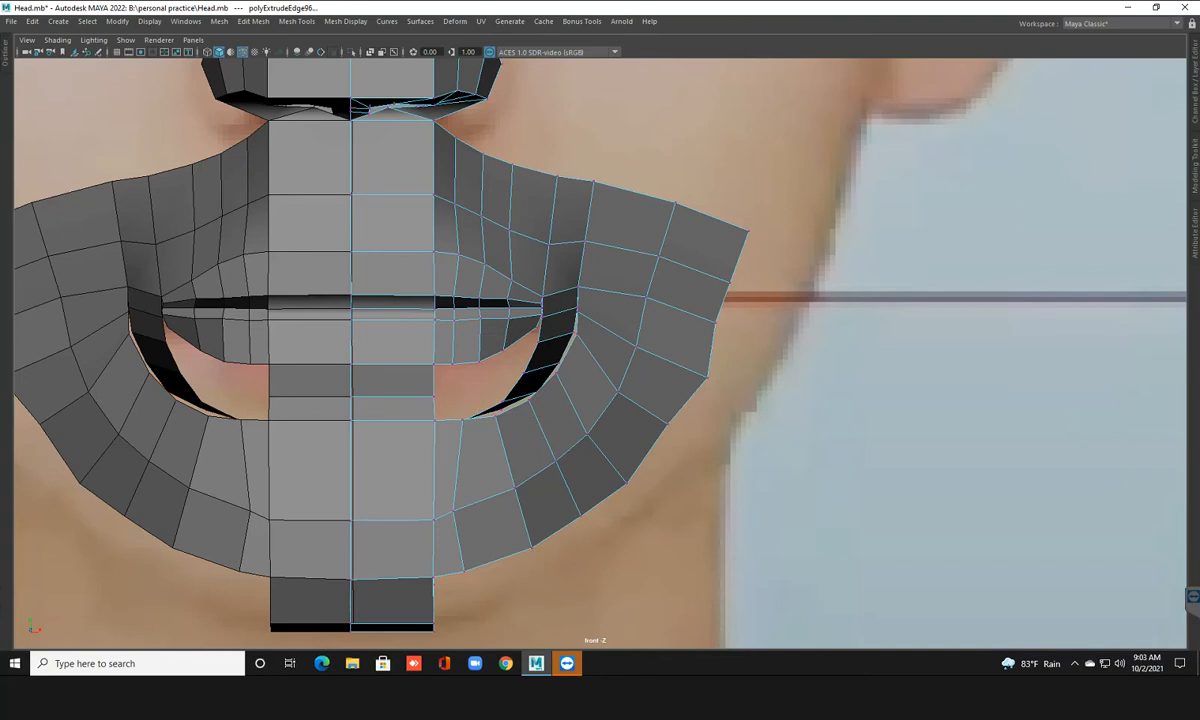
# Adjust the strip's lower end and extrude it further to the central strip beneath the lower lip
pyautogui.click(503, 403)
pyautogui.moveTo(503, 402); pyautogui.dragTo(460, 400)
pyautogui.click(502, 409)
pyautogui.click(465, 420)
pyautogui.moveTo(458, 352); pyautogui.dragTo(458, 352, button='right')
pyautogui.click(482, 404)
pyautogui.moveTo(480, 404); pyautogui.dragTo(425, 418)
pyautogui.hotkey('ctrl', 'e')
pyautogui.press('w')
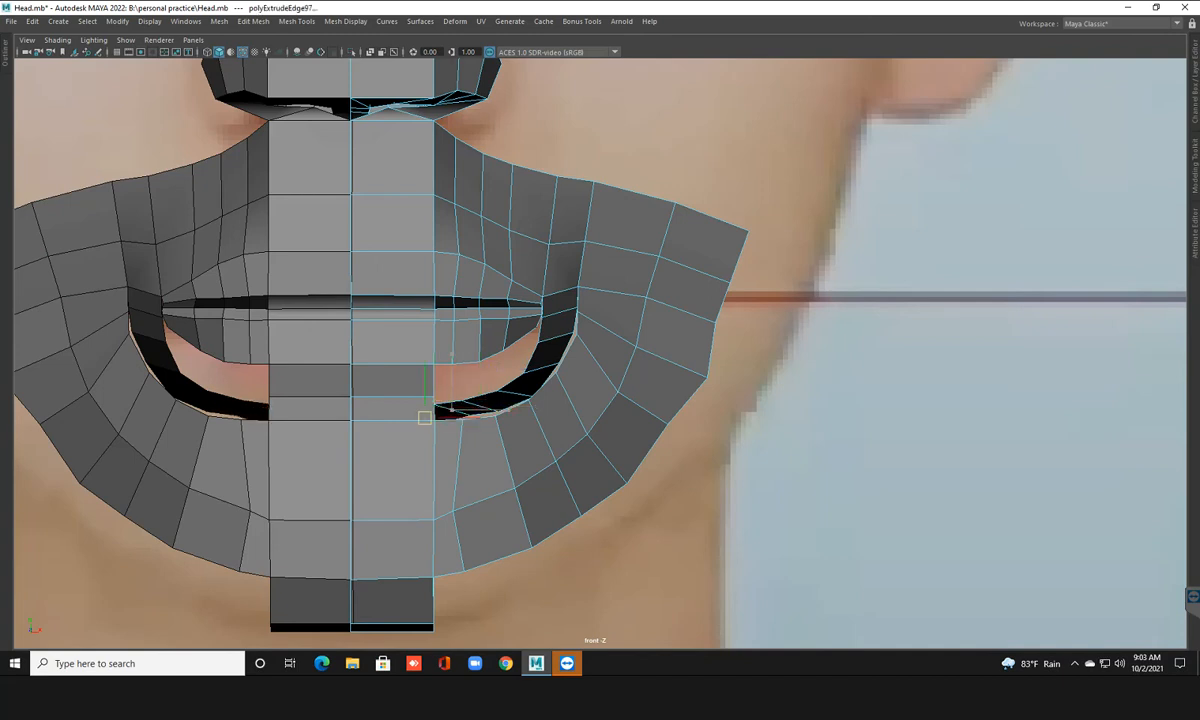
pyautogui.hotkey('ctrl', 'e')
# Reposition the strip's upper vertices in wireframe so they follow a smooth curve below the lower lip
pyautogui.click(462, 419)
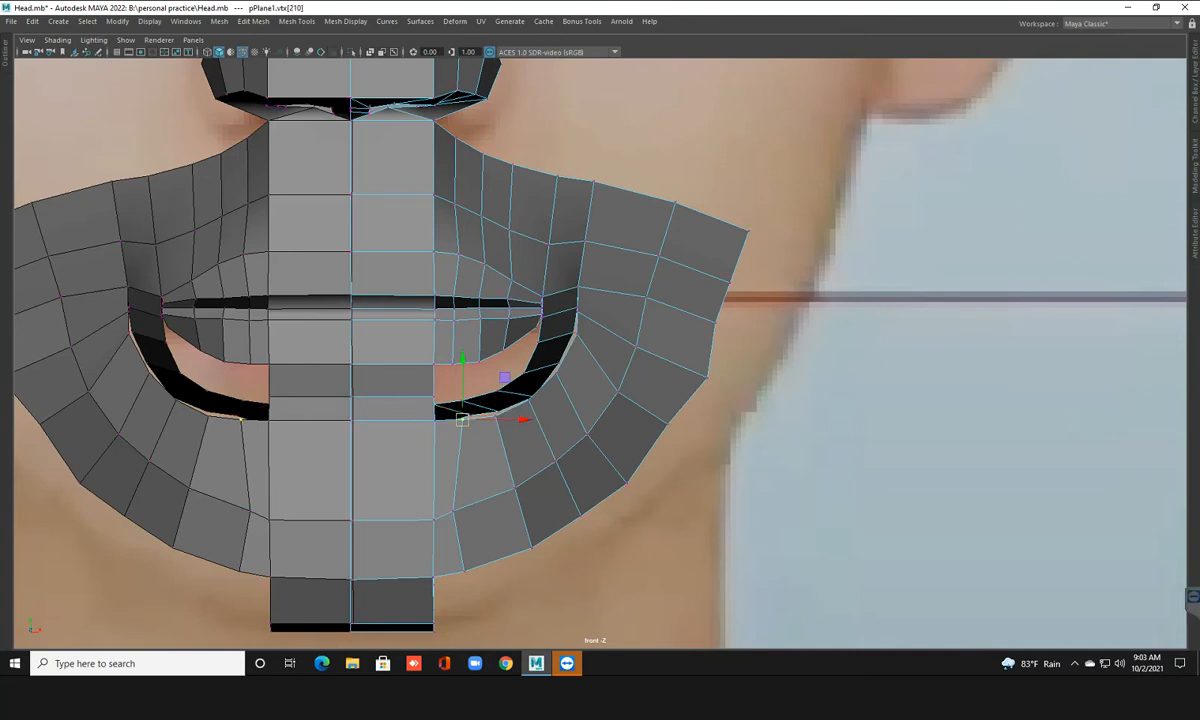
pyautogui.click(465, 418)
pyautogui.press('4')
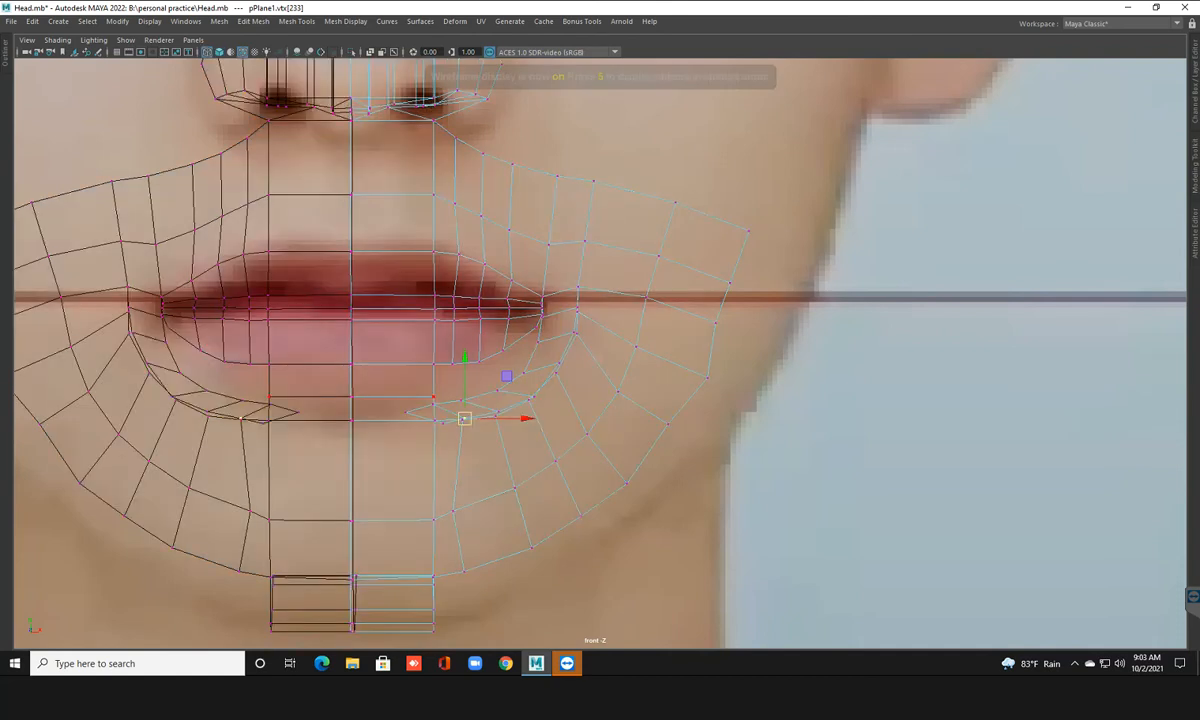
pyautogui.scroll(4, 600, 350)
pyautogui.click(346, 430)
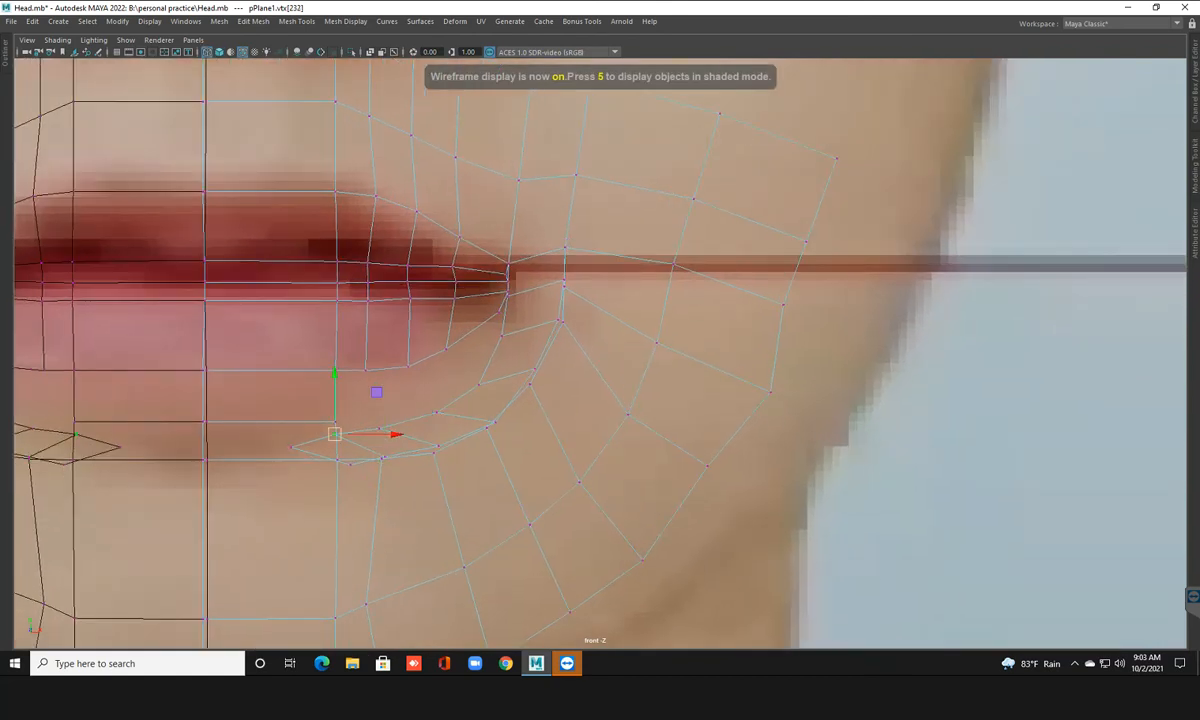
pyautogui.click(364, 403)
pyautogui.click(380, 428)
pyautogui.moveTo(380, 428); pyautogui.dragTo(445, 403)
pyautogui.click(436, 412)
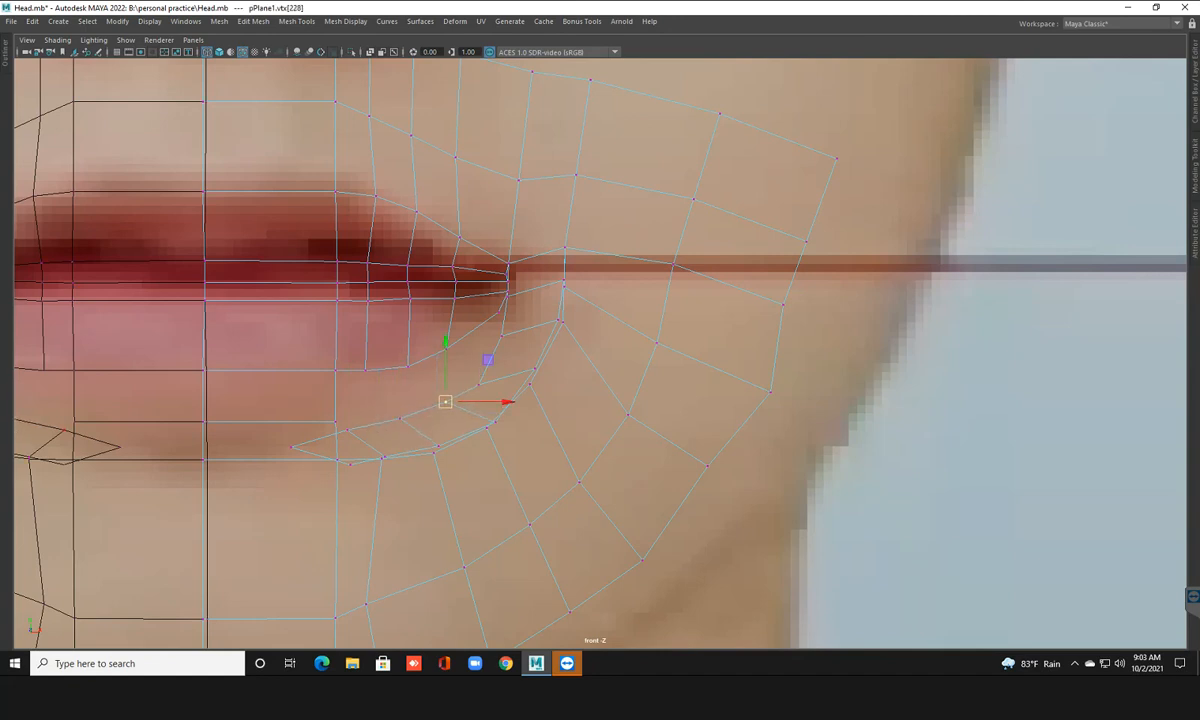
# Align the strip's end vertices with the central strip's side edge and even out the neighbouring upper vertices
pyautogui.click(290, 447)
pyautogui.moveTo(290, 447); pyautogui.dragTo(340, 455)
pyautogui.click(347, 430)
pyautogui.click(349, 463)
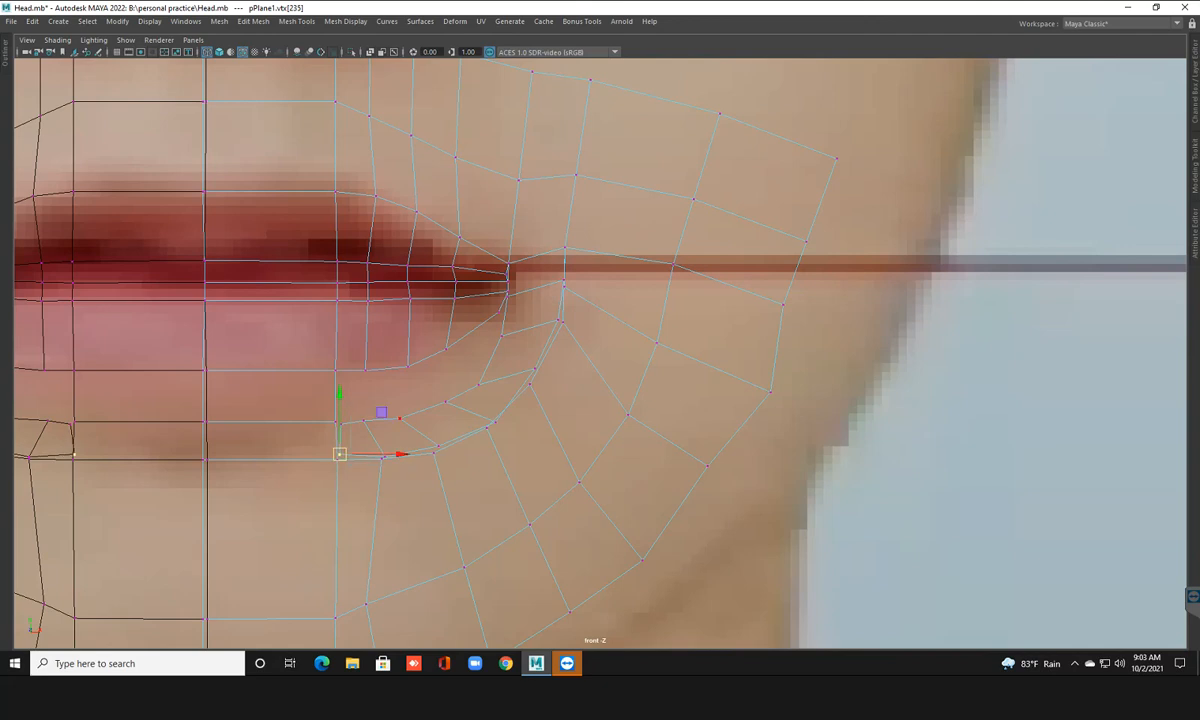
pyautogui.click(400, 418)
pyautogui.moveTo(400, 419); pyautogui.dragTo(405, 416)
pyautogui.click(364, 420)
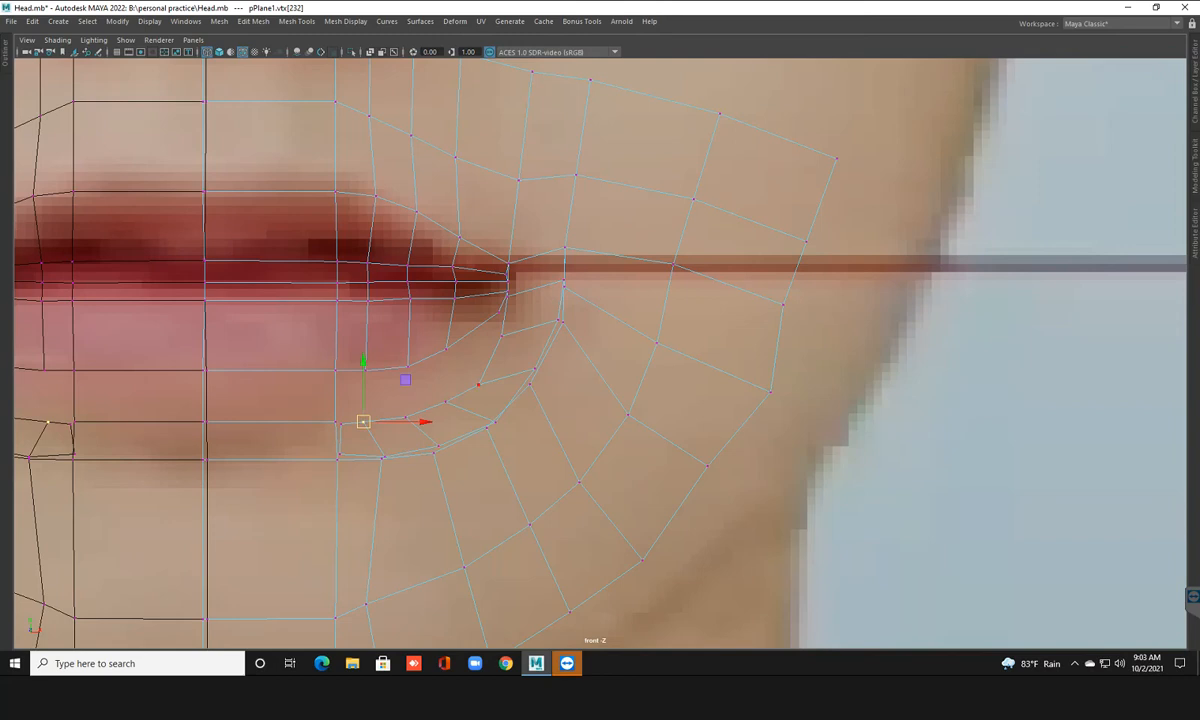
# Select the strip's end edge and move it forward toward the central strip in the side view
pyautogui.moveTo(495, 422); pyautogui.dragTo(442, 228, button='right')
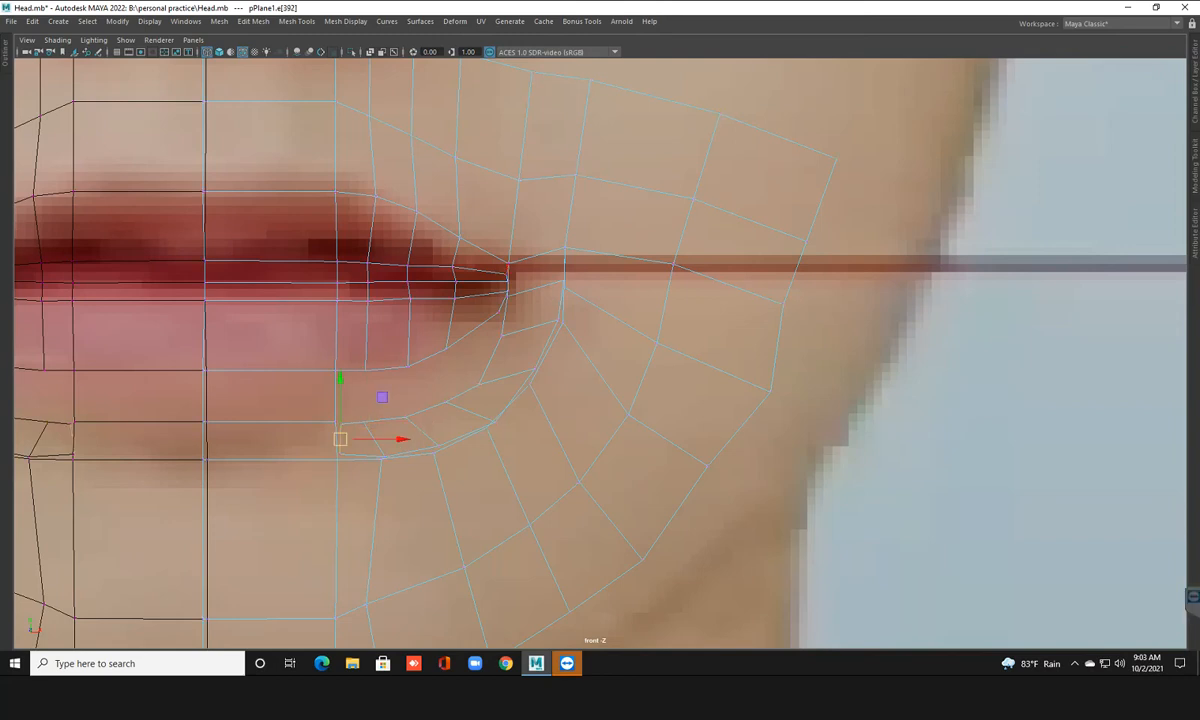
pyautogui.click(374, 440)
pyautogui.press('space')
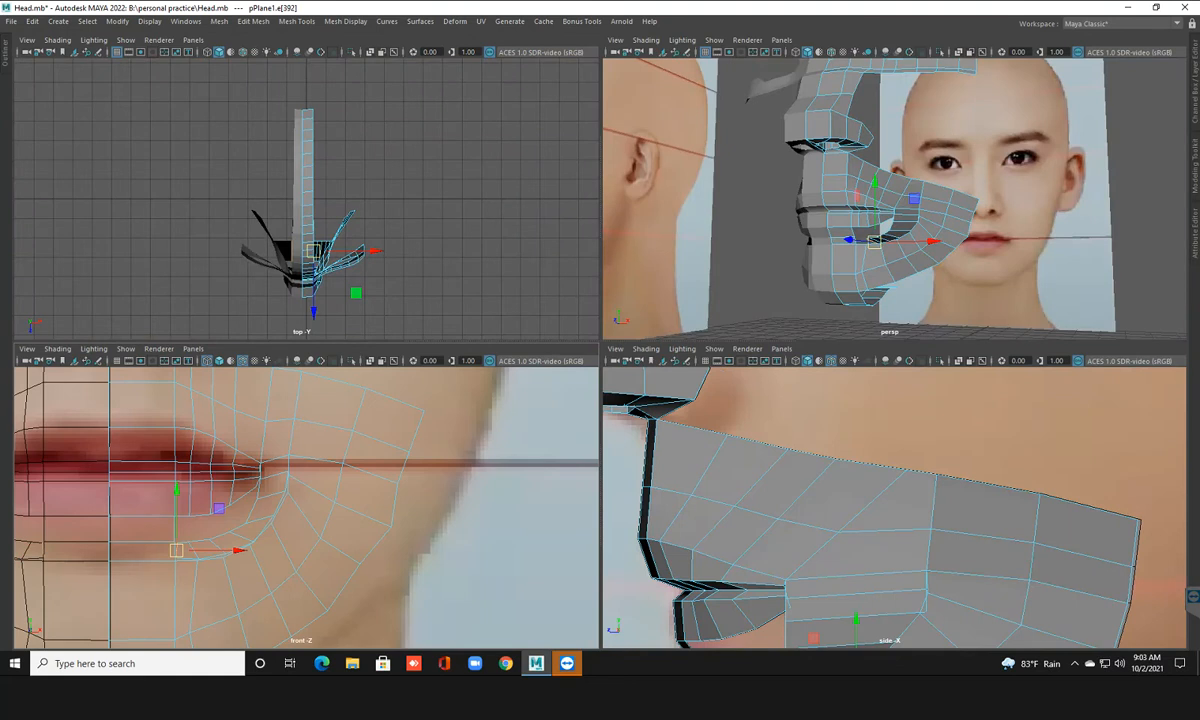
pyautogui.press('space')
pyautogui.keyDown('alt'); pyautogui.moveTo(600, 350); pyautogui.dragTo(720, 128, button='middle'); pyautogui.keyUp('alt')
pyautogui.moveTo(642, 478); pyautogui.dragTo(312, 457)
pyautogui.moveTo(370, 468); pyautogui.dragTo(371, 468)
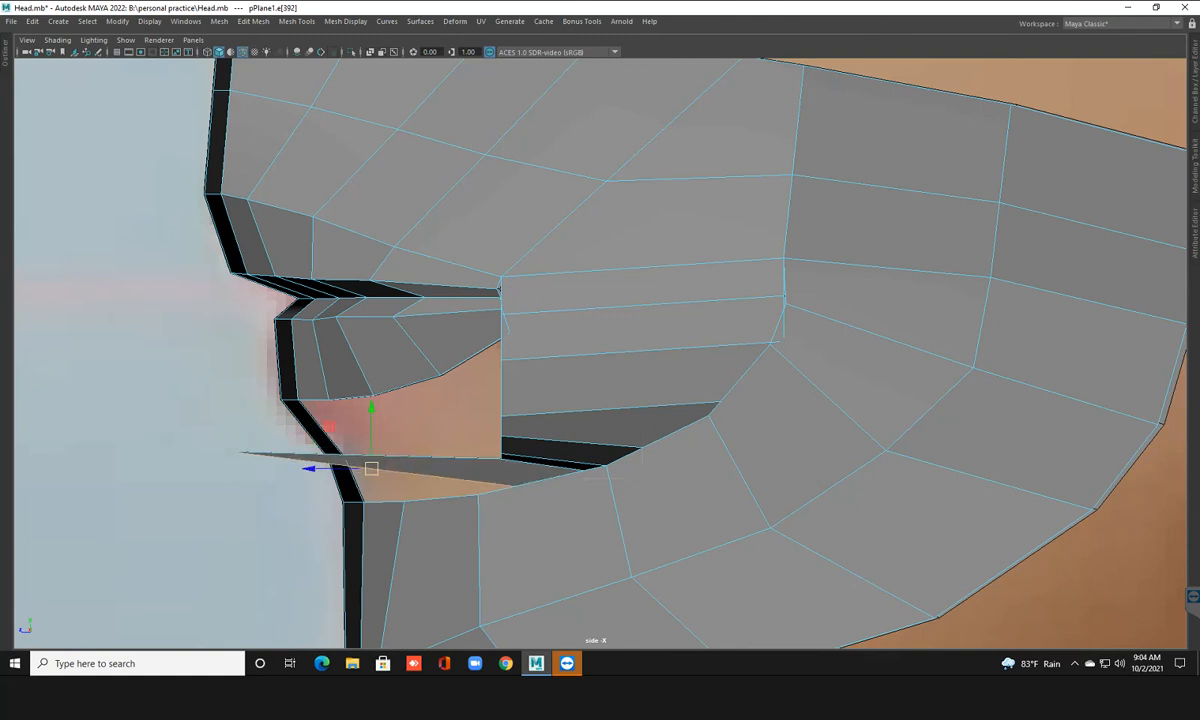
# Fit the strip's end vertices to the central strip's profile below the lower lip and bring the adjacent upper vertex forward
pyautogui.press('4')
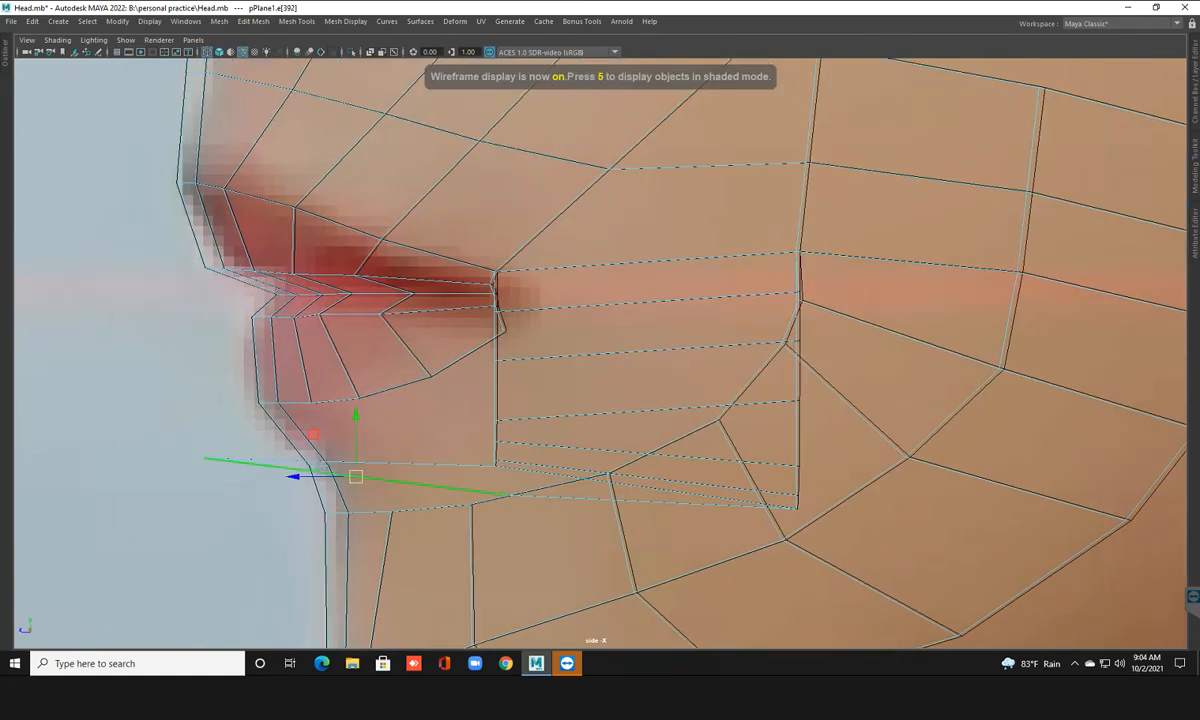
pyautogui.moveTo(413, 319); pyautogui.dragTo(353, 319, button='right')
pyautogui.click(494, 466)
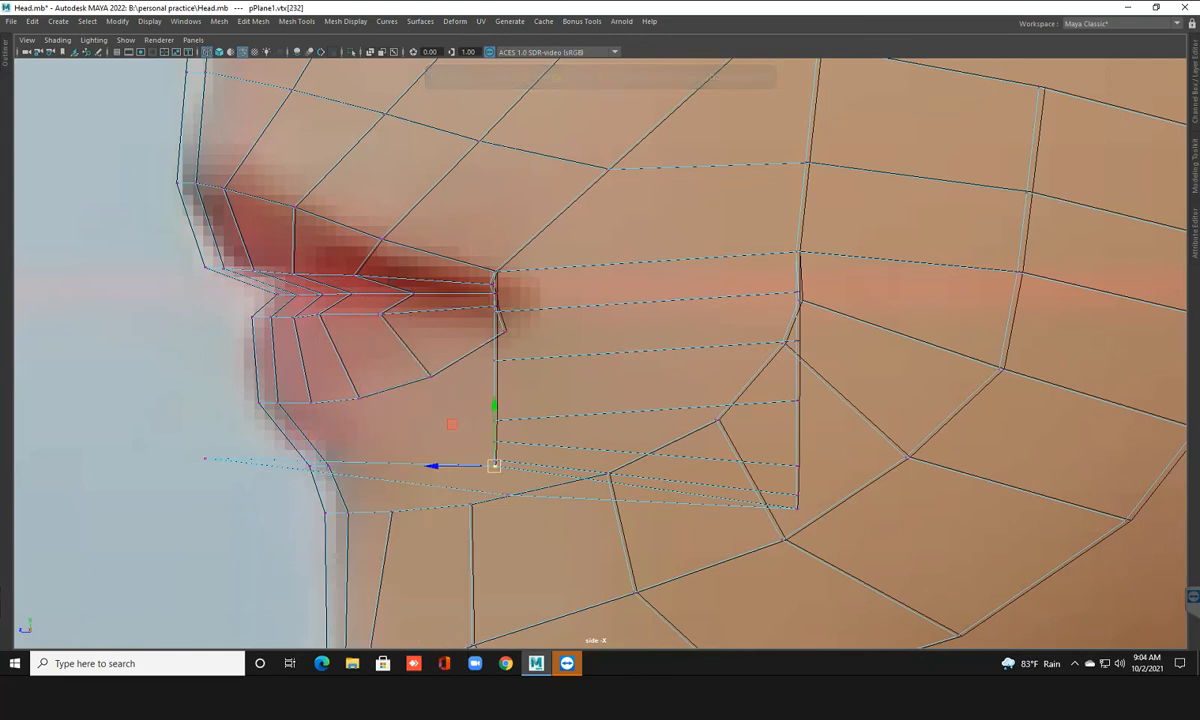
pyautogui.click(205, 459)
pyautogui.moveTo(205, 459); pyautogui.dragTo(333, 465)
pyautogui.click(507, 495)
pyautogui.moveTo(507, 495); pyautogui.dragTo(350, 505)
pyautogui.click(494, 465)
pyautogui.moveTo(494, 465); pyautogui.dragTo(383, 462)
pyautogui.click(351, 505)
pyautogui.moveTo(351, 505); pyautogui.dragTo(350, 509)
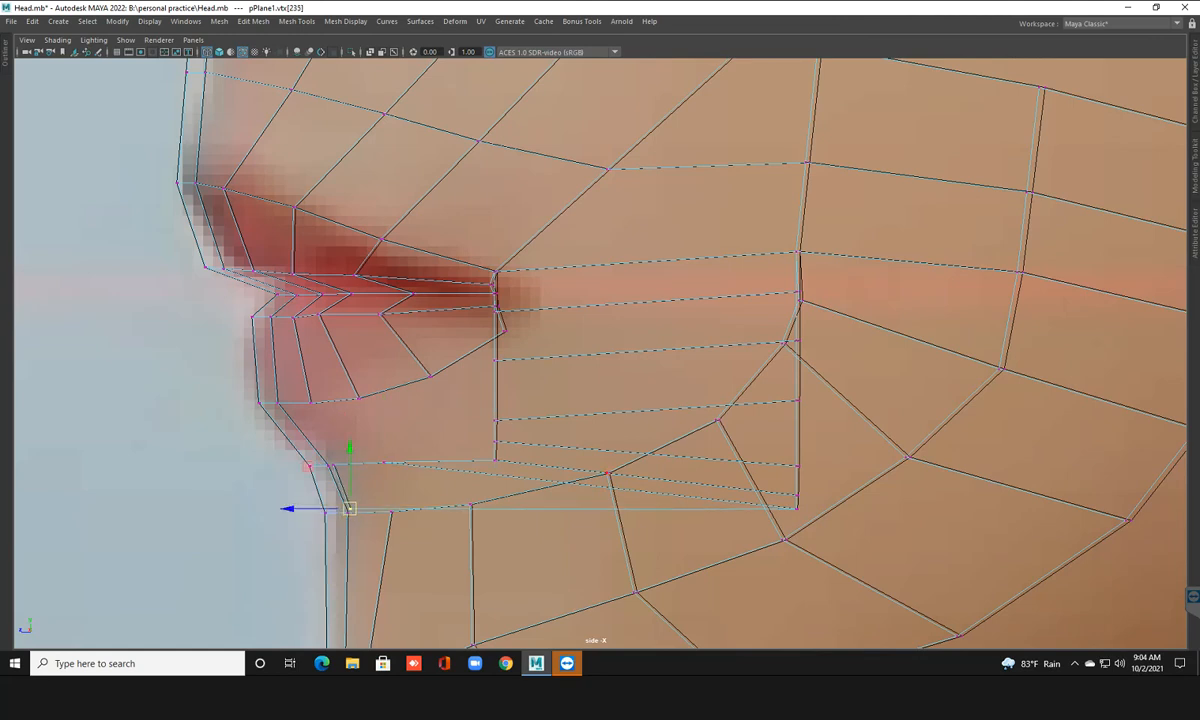
# Move the strip's nearest outer-edge vertices beside the central strip forward onto the surrounding loop in the side view
pyautogui.click(783, 540)
pyautogui.click(796, 508)
pyautogui.moveTo(796, 508); pyautogui.dragTo(468, 498)
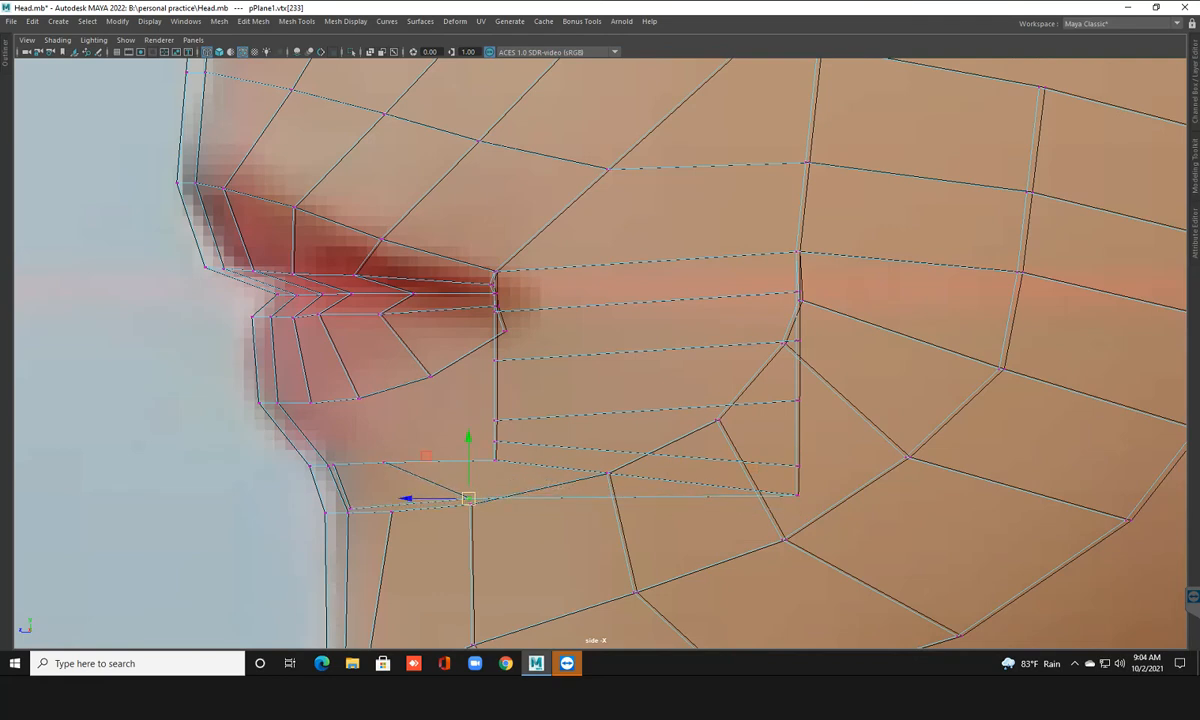
pyautogui.click(383, 463)
pyautogui.click(468, 498)
pyautogui.moveTo(468, 498); pyautogui.dragTo(389, 509)
# Bring the next two inner vertices forward below the lower lip and fit their outer counterparts to the surrounding loop
pyautogui.click(494, 460)
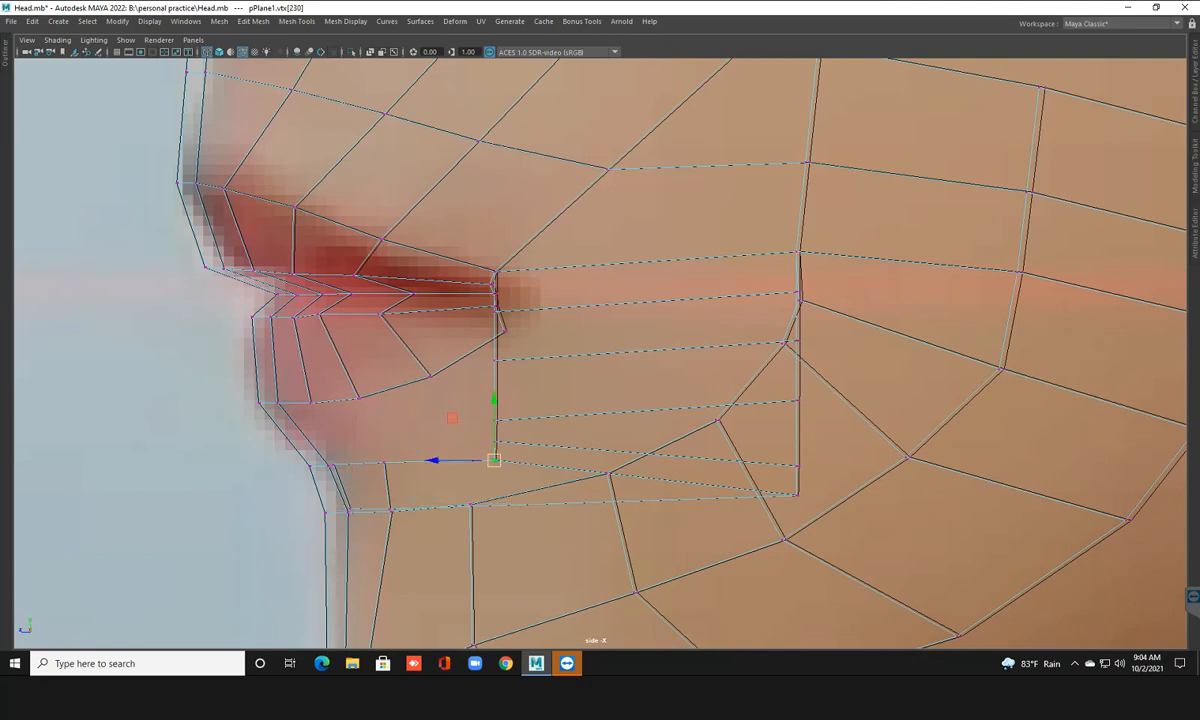
pyautogui.moveTo(460, 460); pyautogui.dragTo(398, 459)
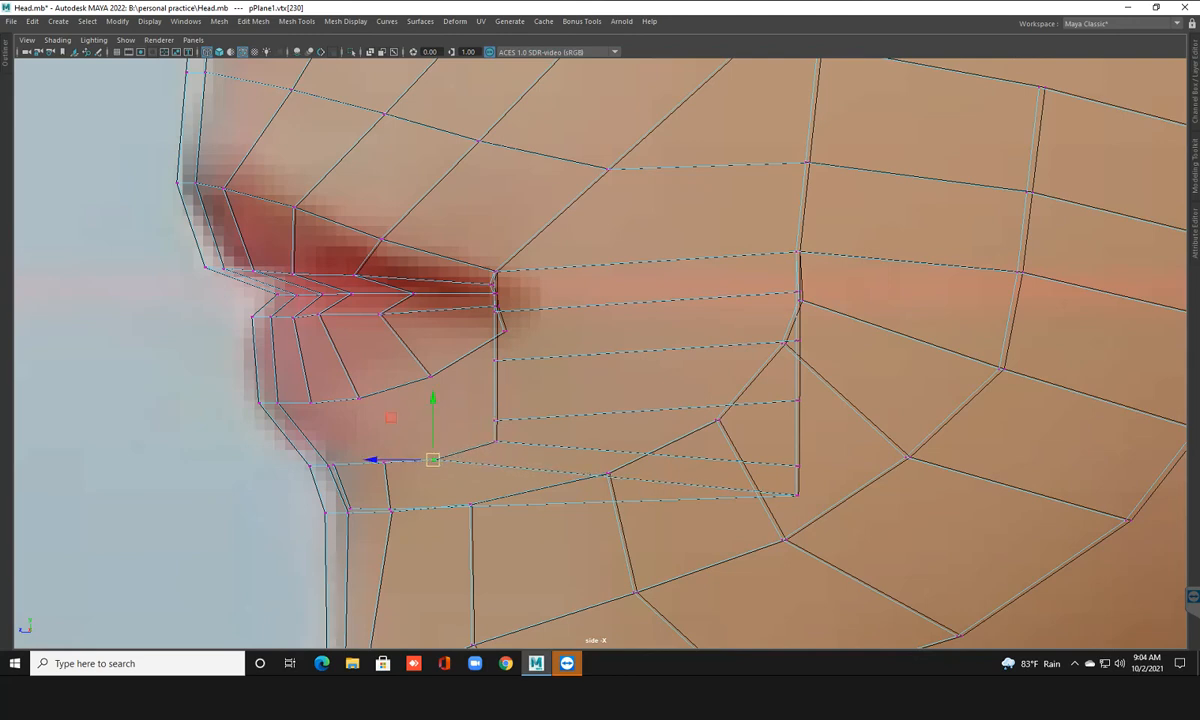
pyautogui.click(797, 495)
pyautogui.moveTo(797, 495); pyautogui.dragTo(471, 499)
pyautogui.click(495, 441)
pyautogui.moveTo(495, 441); pyautogui.dragTo(484, 440)
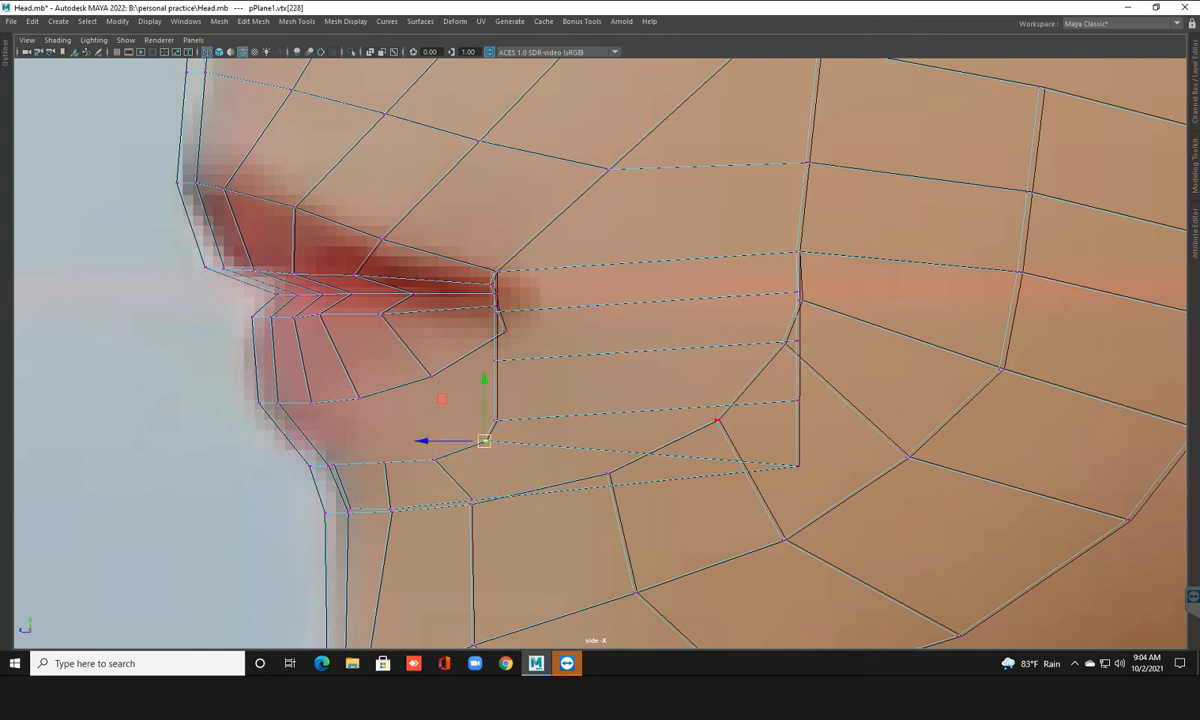
pyautogui.click(797, 465)
pyautogui.moveTo(797, 465); pyautogui.dragTo(601, 466)
# Shape the next vertex pair so the inner one curves up toward the mouth corner and the outer one meets the loop
pyautogui.click(495, 421)
pyautogui.moveTo(495, 421); pyautogui.dragTo(550, 392)
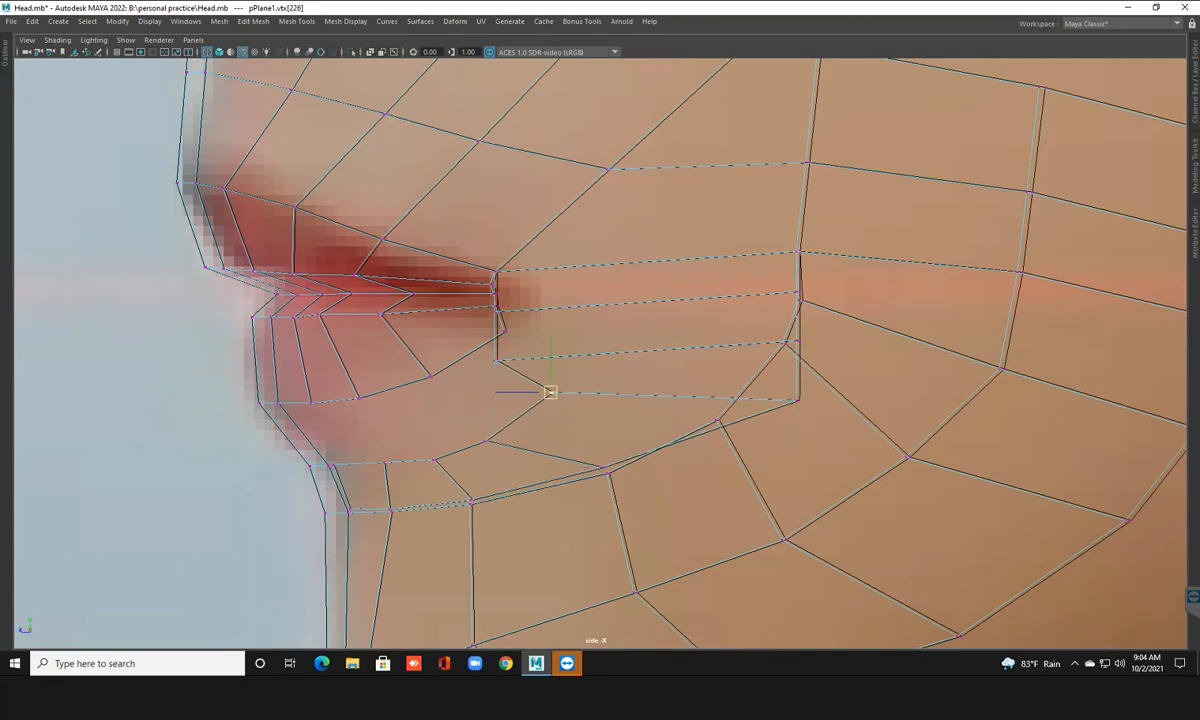
pyautogui.click(797, 400)
pyautogui.moveTo(797, 400); pyautogui.dragTo(710, 417)
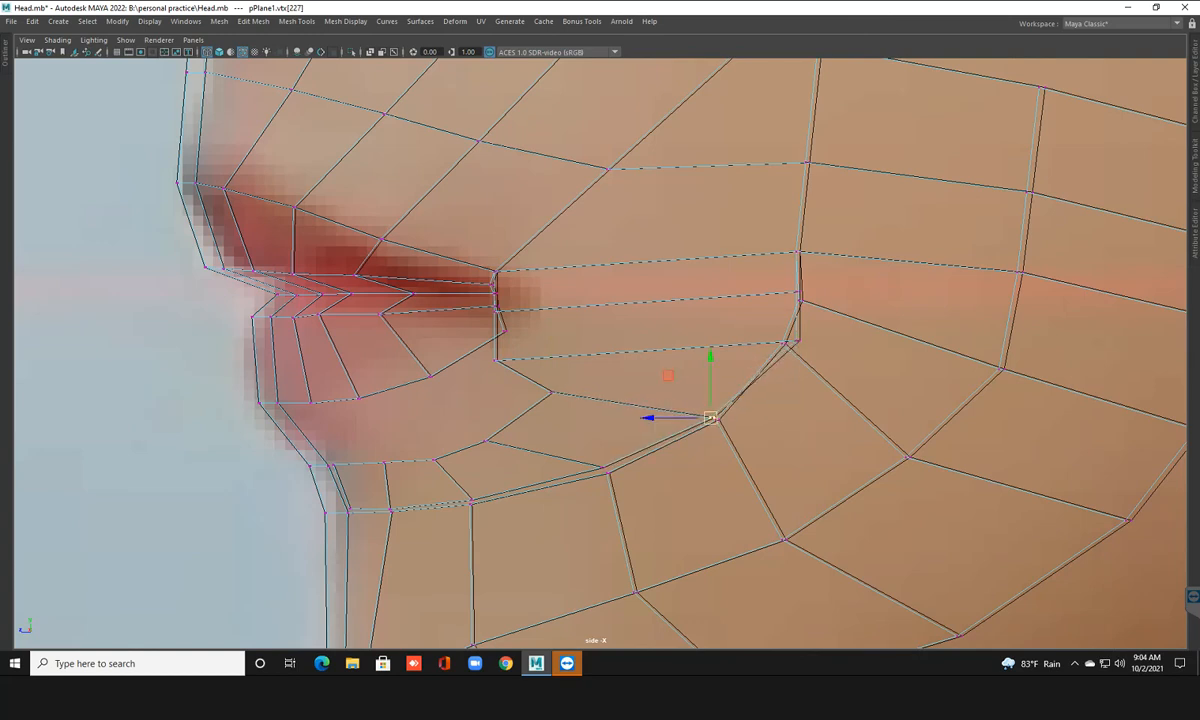
pyautogui.click(551, 392)
pyautogui.moveTo(551, 392); pyautogui.dragTo(559, 393)
# Move the inner vertex below the mouth corner backward and fit the strip's last two outer vertices to the loop
pyautogui.click(495, 360)
pyautogui.moveTo(452, 318); pyautogui.dragTo(502, 310, button='middle')
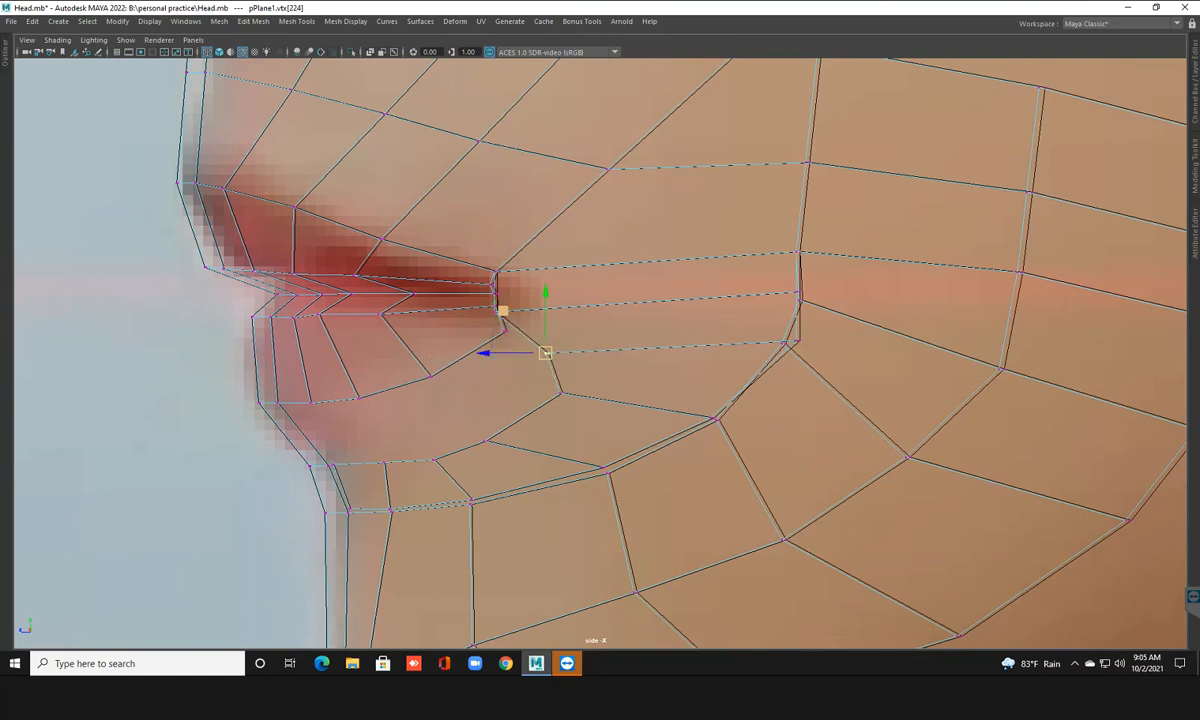
pyautogui.click(785, 343)
pyautogui.click(775, 338)
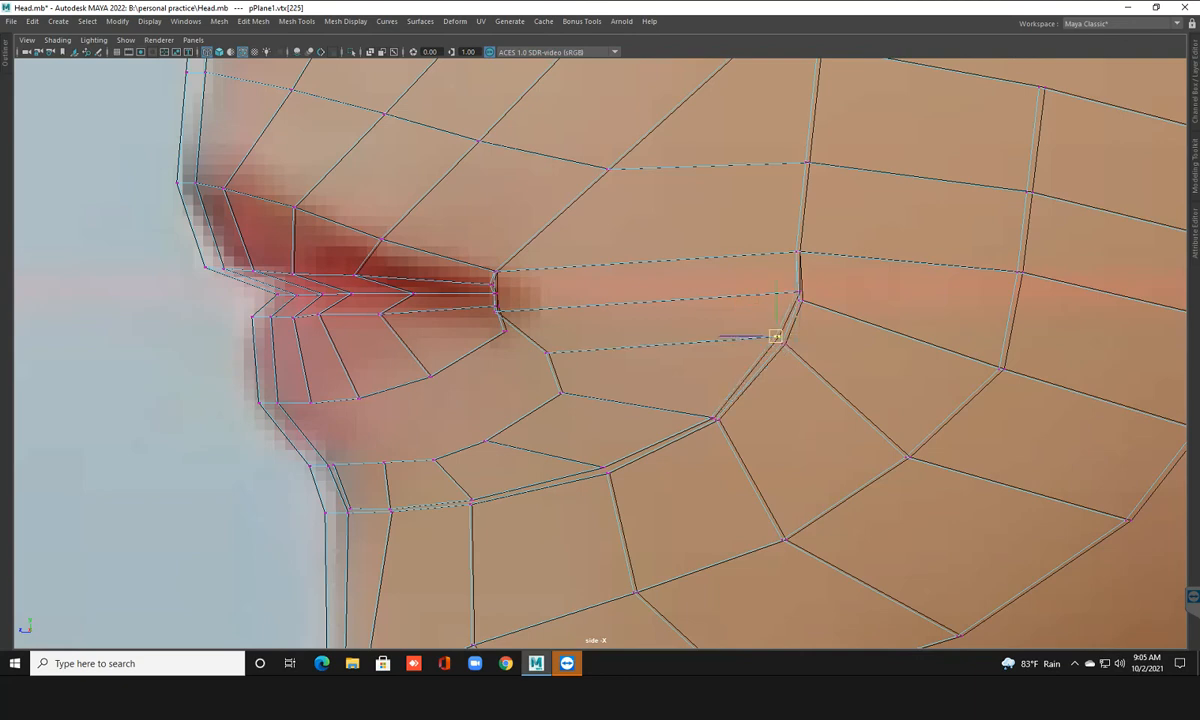
pyautogui.click(798, 296)
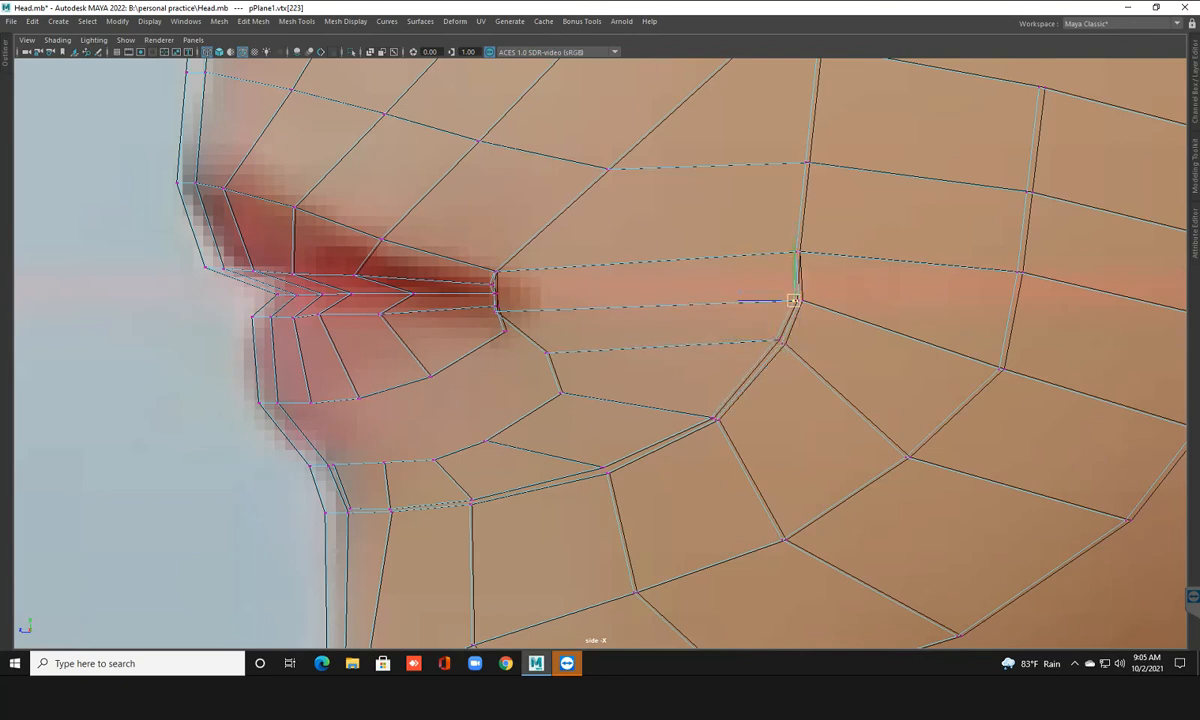
# Move the strip's upper inner vertex slightly backward and upward beside the mouth corner, checking it in shaded display
pyautogui.click(495, 311)
pyautogui.moveTo(494, 311); pyautogui.dragTo(503, 311)
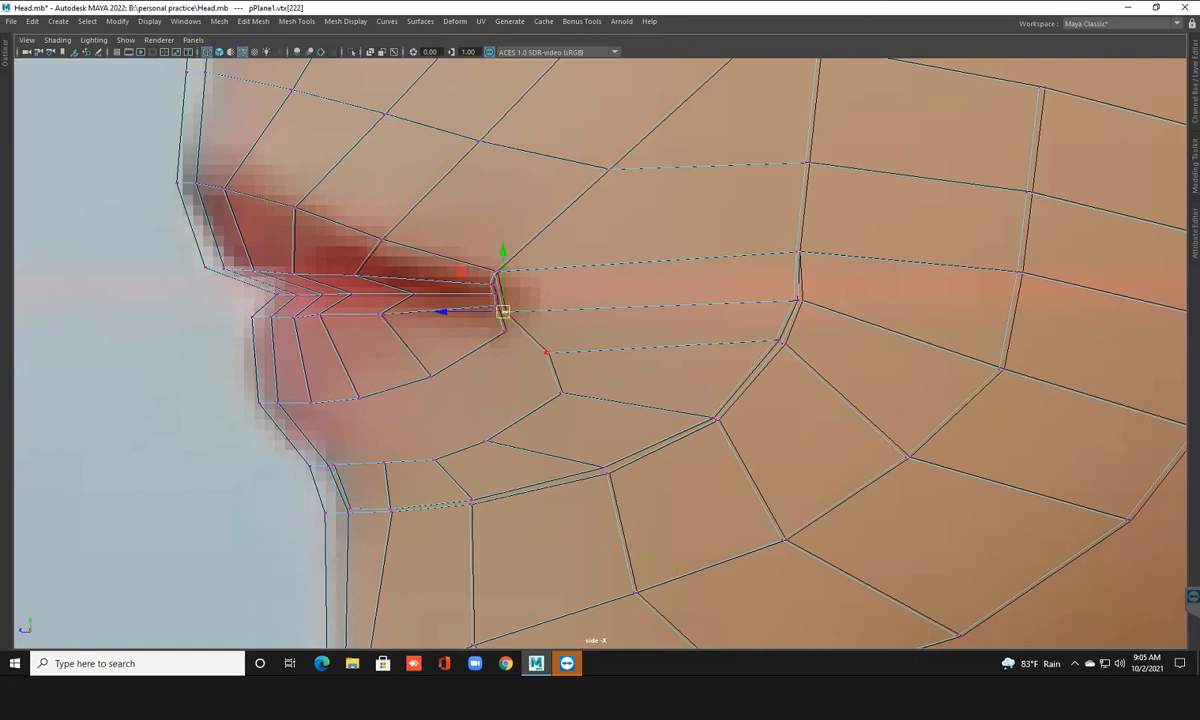
pyautogui.press('5')
pyautogui.scroll(1, 590, 370)
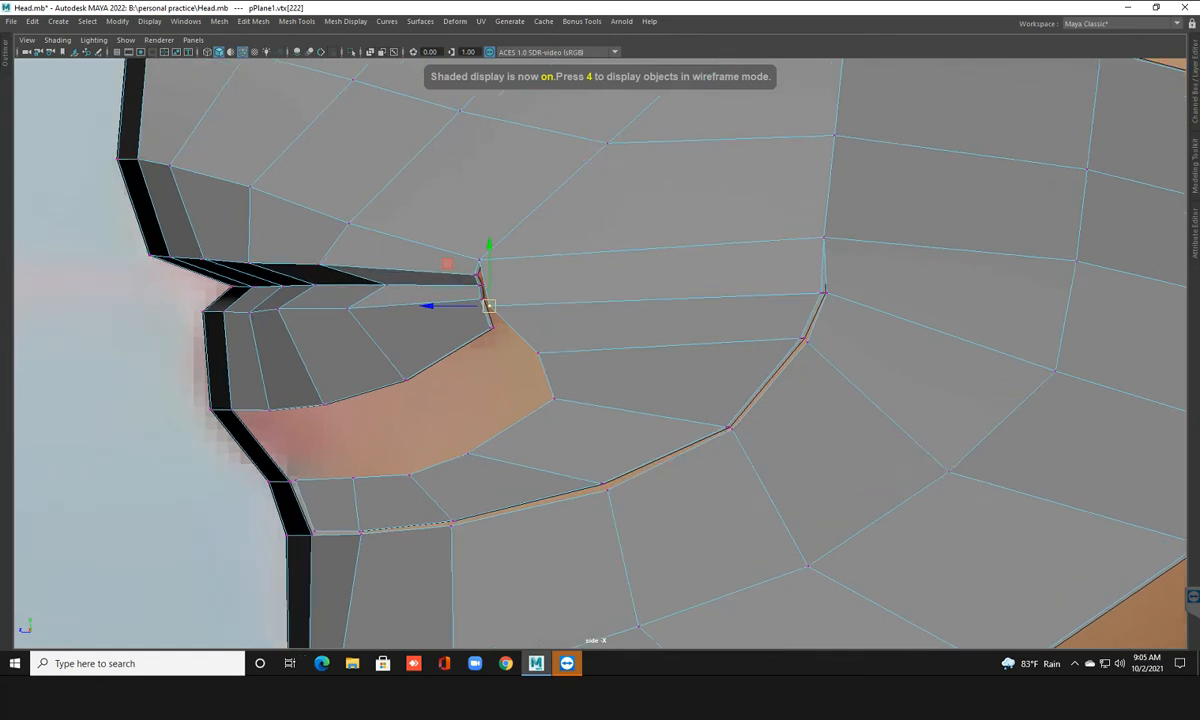
pyautogui.moveTo(489, 306); pyautogui.dragTo(488, 298)
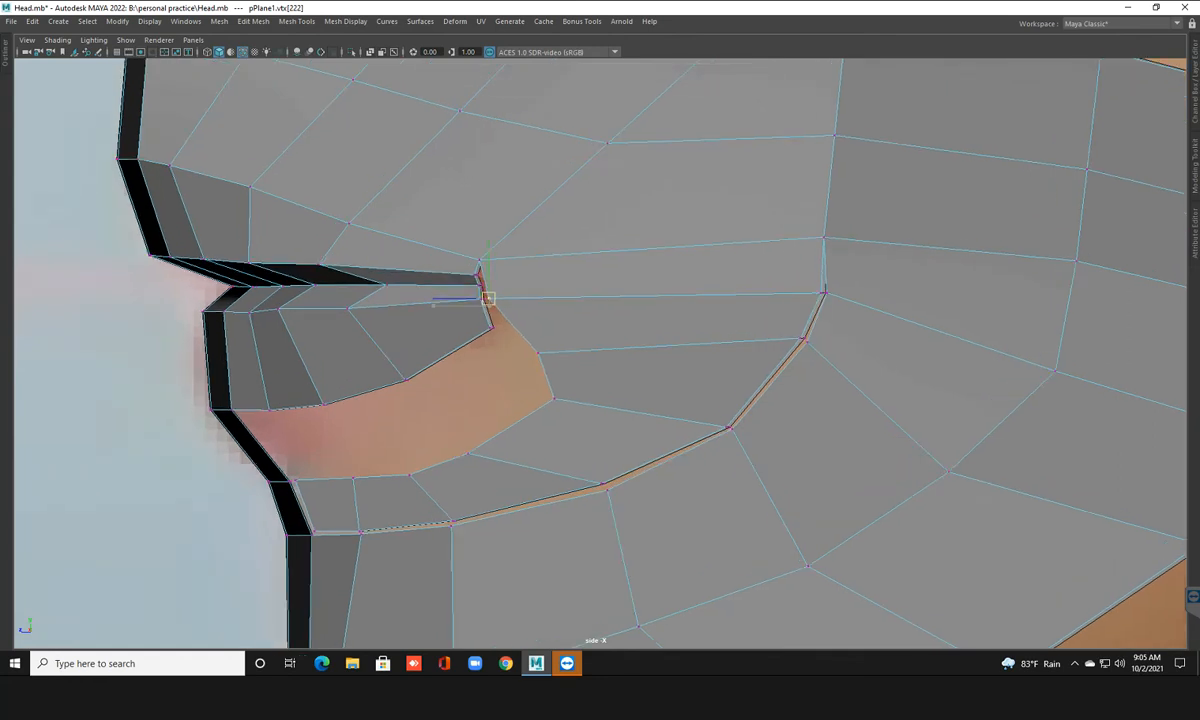
# Try moving the strip's upper inner vertex and the mouth corner vertex backward from the lips
pyautogui.click(538, 353)
pyautogui.click(488, 298)
pyautogui.moveTo(488, 298); pyautogui.dragTo(549, 293)
pyautogui.click(480, 260)
pyautogui.moveTo(480, 260); pyautogui.dragTo(509, 266)
pyautogui.hotkey('ctrl', 'z')
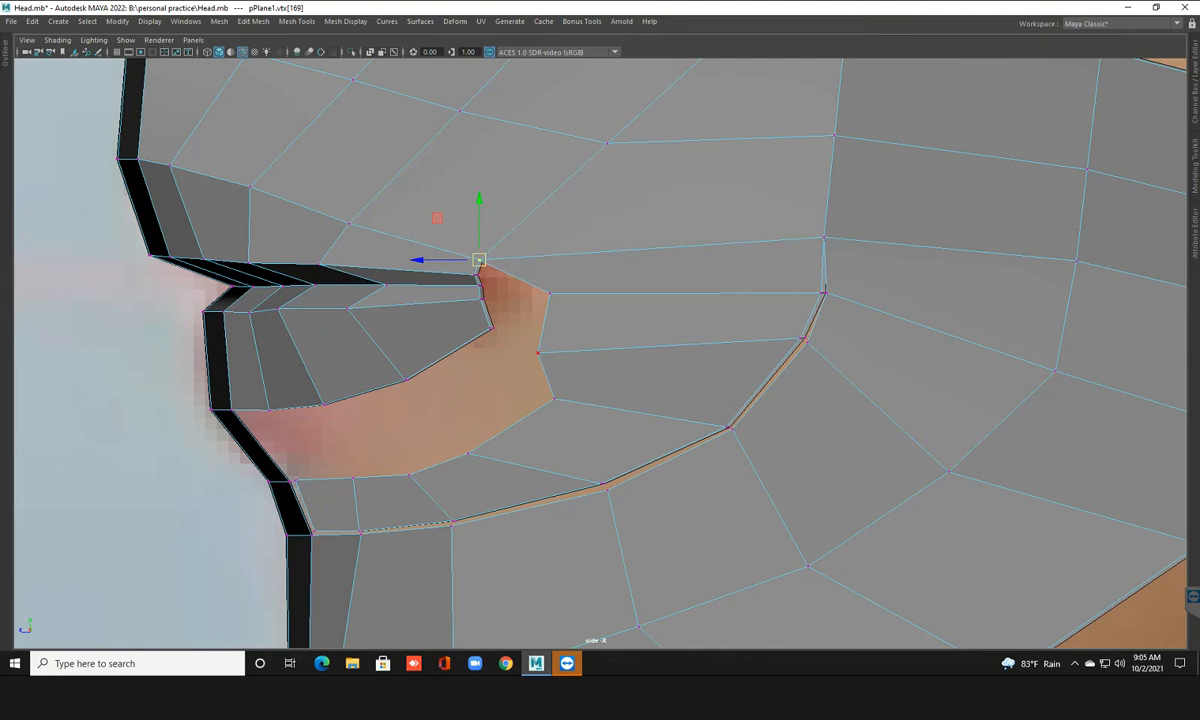
pyautogui.press('super+x')
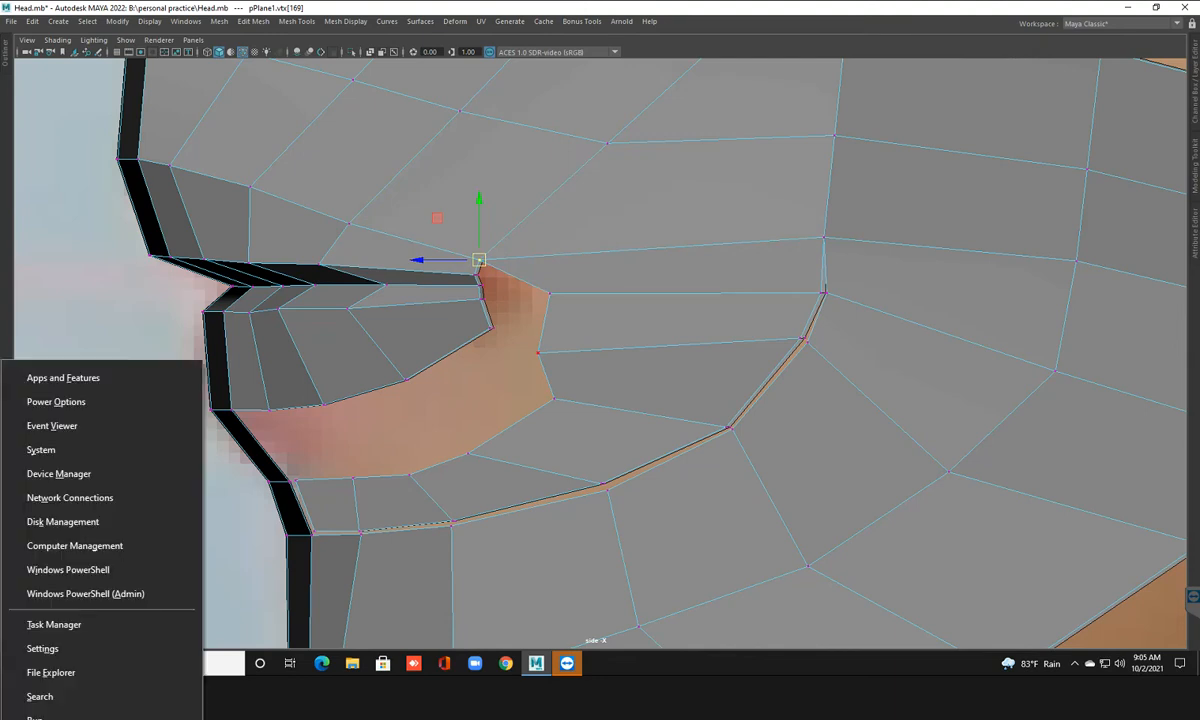
pyautogui.press('Escape')
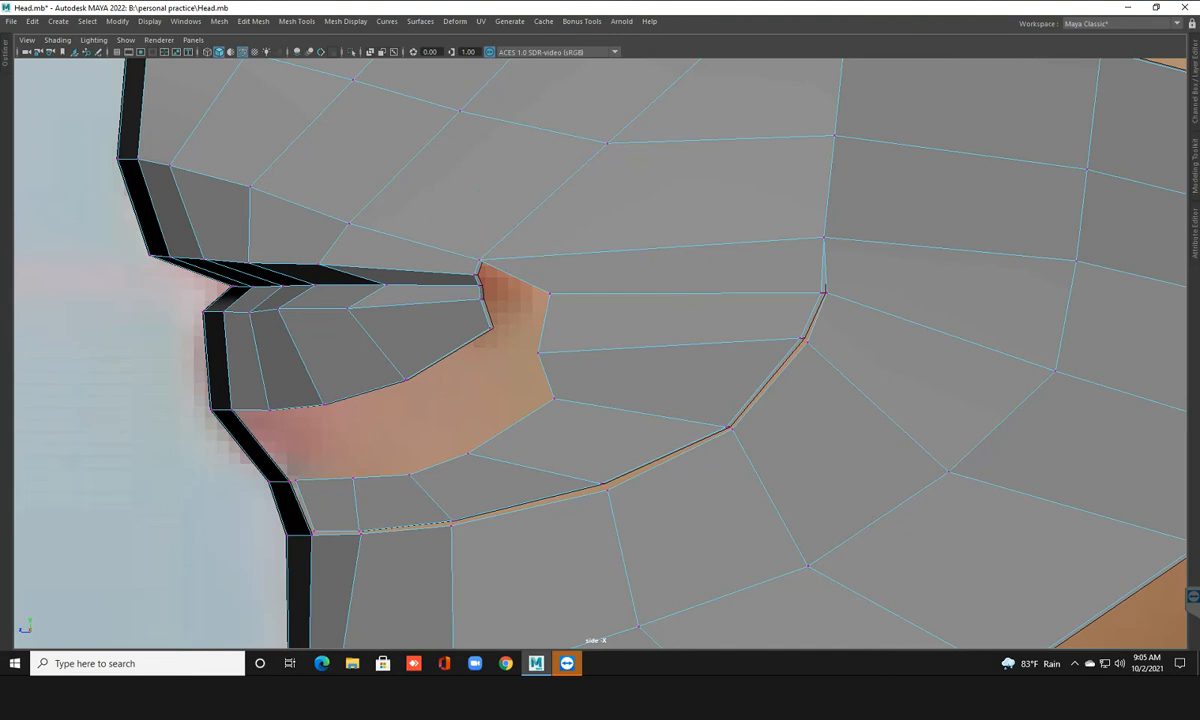
pyautogui.click(550, 293)
pyautogui.moveTo(550, 293); pyautogui.dragTo(487, 297)
# Return to object mode, save the scene, and show the front view in shaded display
pyautogui.moveTo(541, 314); pyautogui.dragTo(605, 300, button='right')
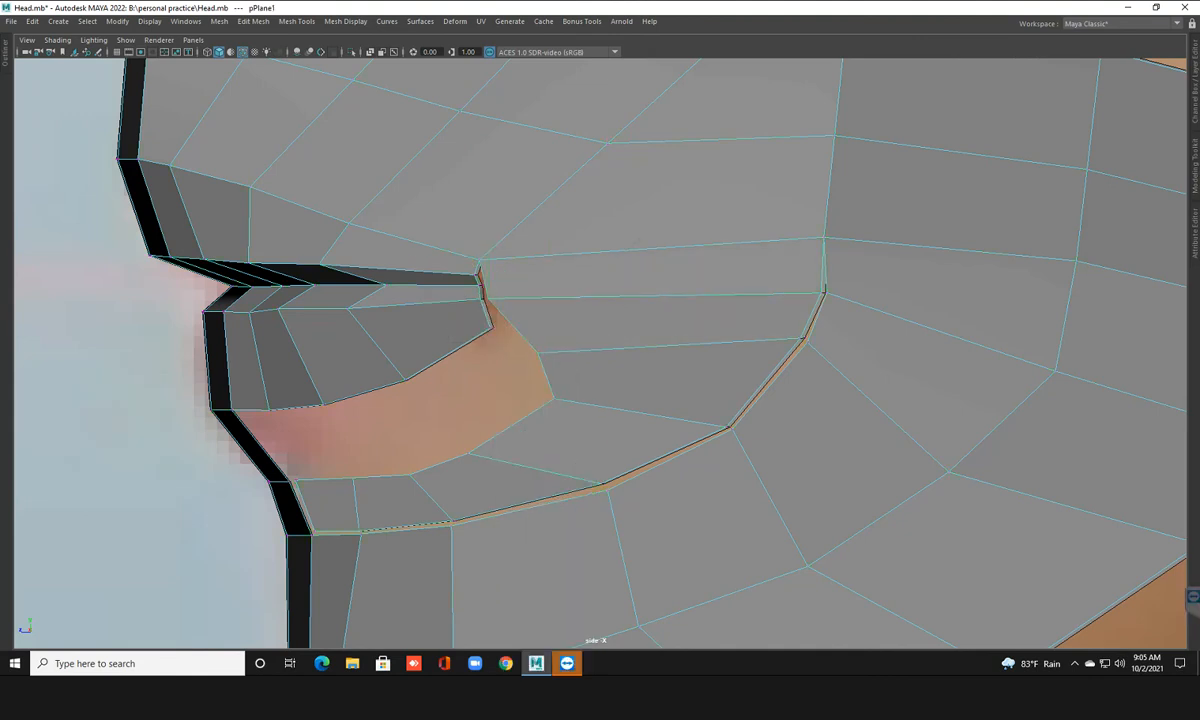
pyautogui.press('space')
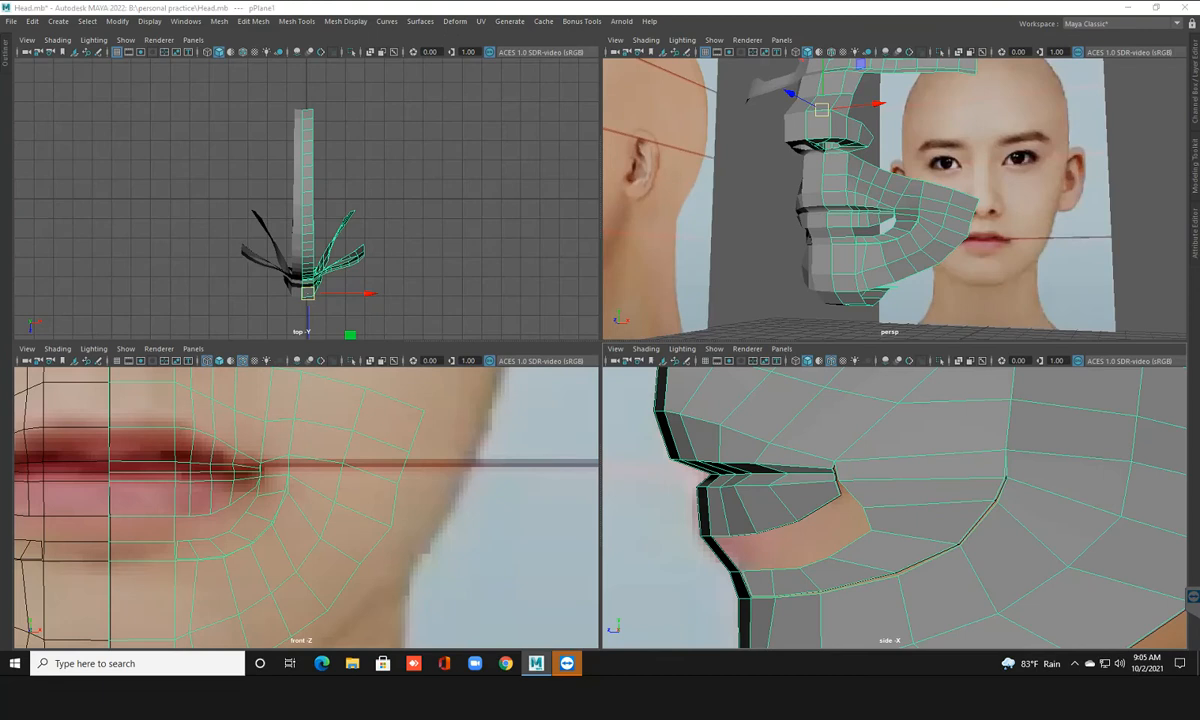
pyautogui.press('space')
pyautogui.hotkey('ctrl', 's')
pyautogui.press('5')
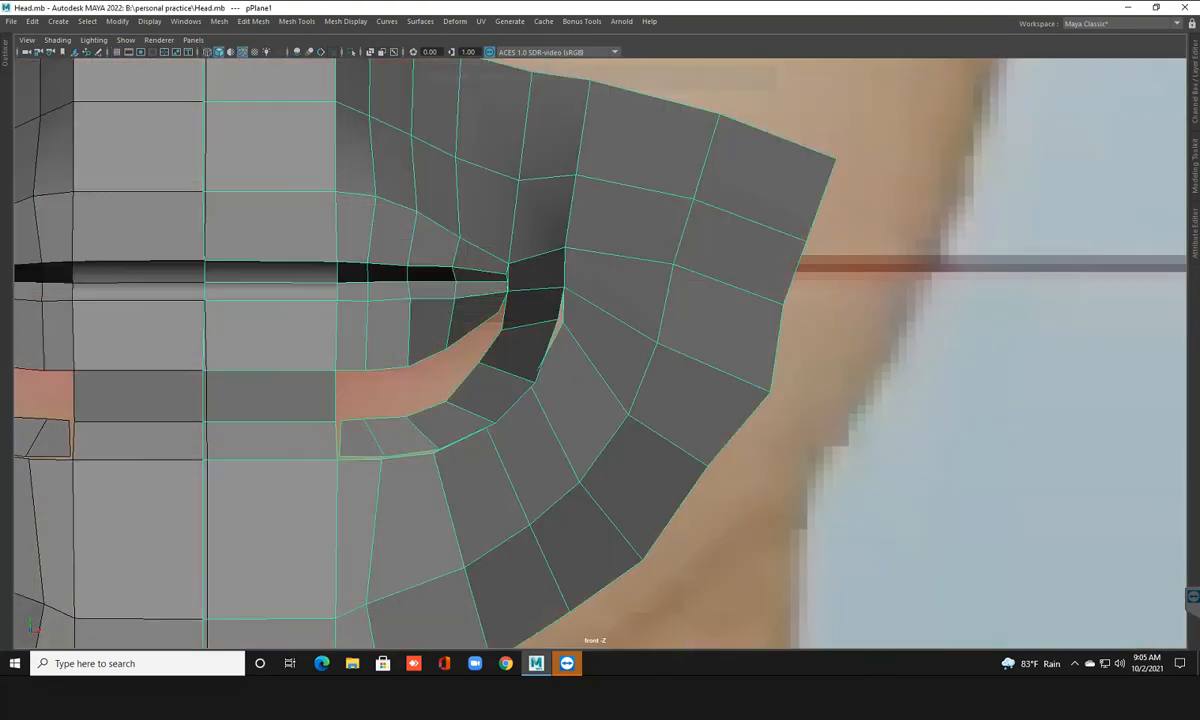
# Merge the strip's outer-edge vertices with the loop, from the central strip's side edge through the next two vertex pairs
pyautogui.scroll(1, 424, 318)
pyautogui.moveTo(424, 318); pyautogui.dragTo(300, 325, button='right')
pyautogui.click(321, 462)
pyautogui.keyDown('shift'); pyautogui.moveTo(320, 463); pyautogui.dragTo(405, 383, button='right'); pyautogui.keyUp('shift')
pyautogui.click(368, 465)
pyautogui.keyDown('shift'); pyautogui.moveTo(368, 465); pyautogui.dragTo(425, 378, button='right'); pyautogui.keyUp('shift')
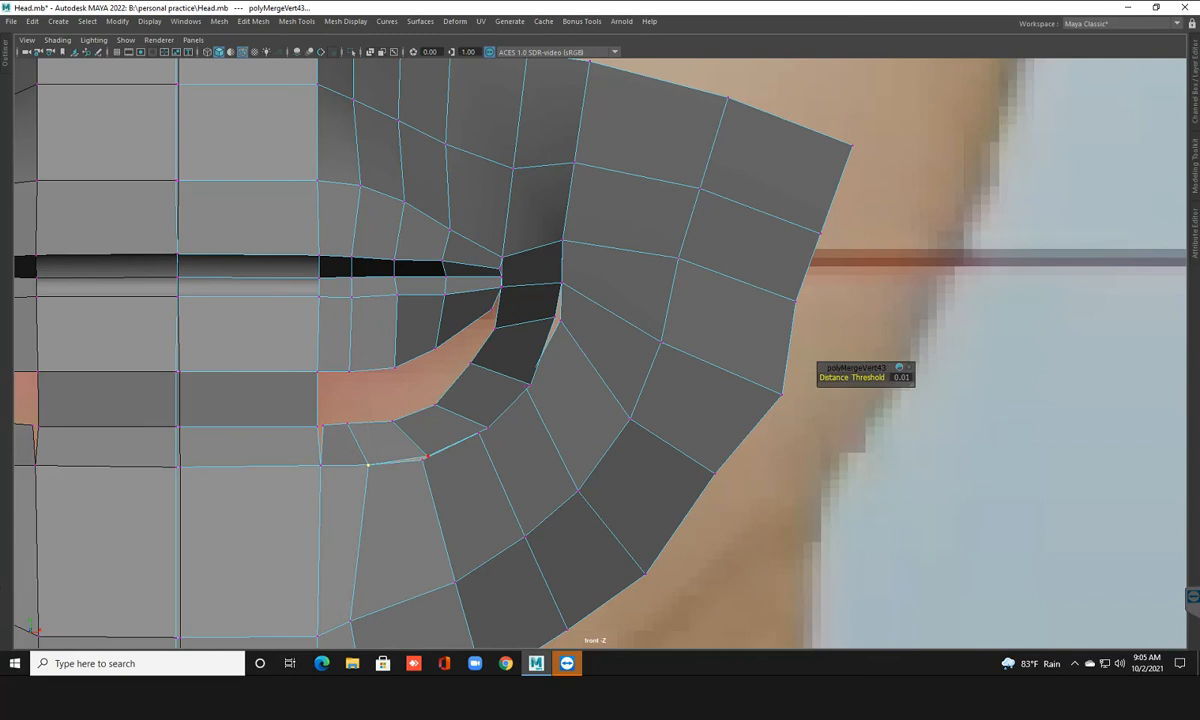
pyautogui.keyDown('shift'); pyautogui.click(427, 456); pyautogui.keyUp('shift')
pyautogui.keyDown('shift'); pyautogui.moveTo(427, 456); pyautogui.dragTo(425, 378, button='right'); pyautogui.keyUp('shift')
# Merge the remaining overlapping vertex pairs between the strip and the loop up to the mouth corner
pyautogui.click(487, 428)
pyautogui.keyDown('shift'); pyautogui.moveTo(496, 443); pyautogui.dragTo(600, 337, button='right'); pyautogui.keyUp('shift')
pyautogui.click(530, 386)
pyautogui.moveTo(542, 301); pyautogui.dragTo(570, 332)
pyautogui.keyDown('shift'); pyautogui.moveTo(570, 332); pyautogui.dragTo(620, 246, button='right'); pyautogui.keyUp('shift')
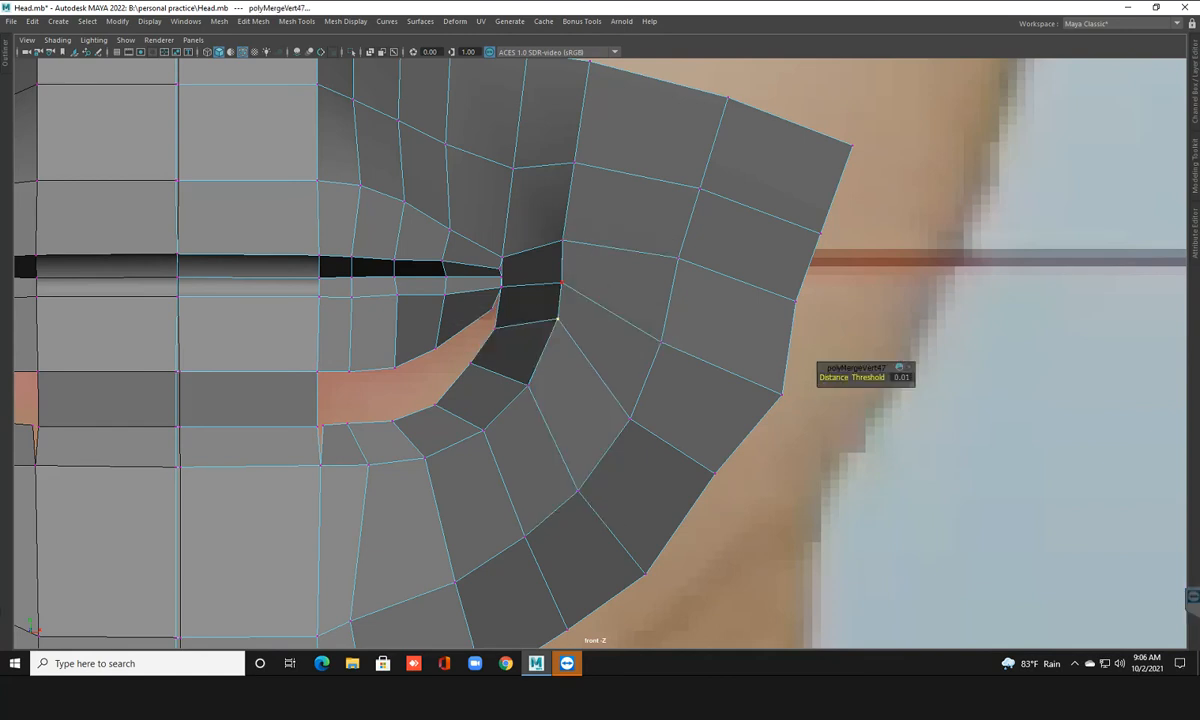
pyautogui.moveTo(545, 266); pyautogui.dragTo(576, 298)
pyautogui.keyDown('shift'); pyautogui.moveTo(576, 298); pyautogui.dragTo(620, 233, button='right'); pyautogui.keyUp('shift')
# Nudge one inner strip vertex below the lip and merge the strip's upper front corner with the central strip
pyautogui.click(435, 405)
pyautogui.press('w')
pyautogui.moveTo(434, 404); pyautogui.dragTo(436, 405)
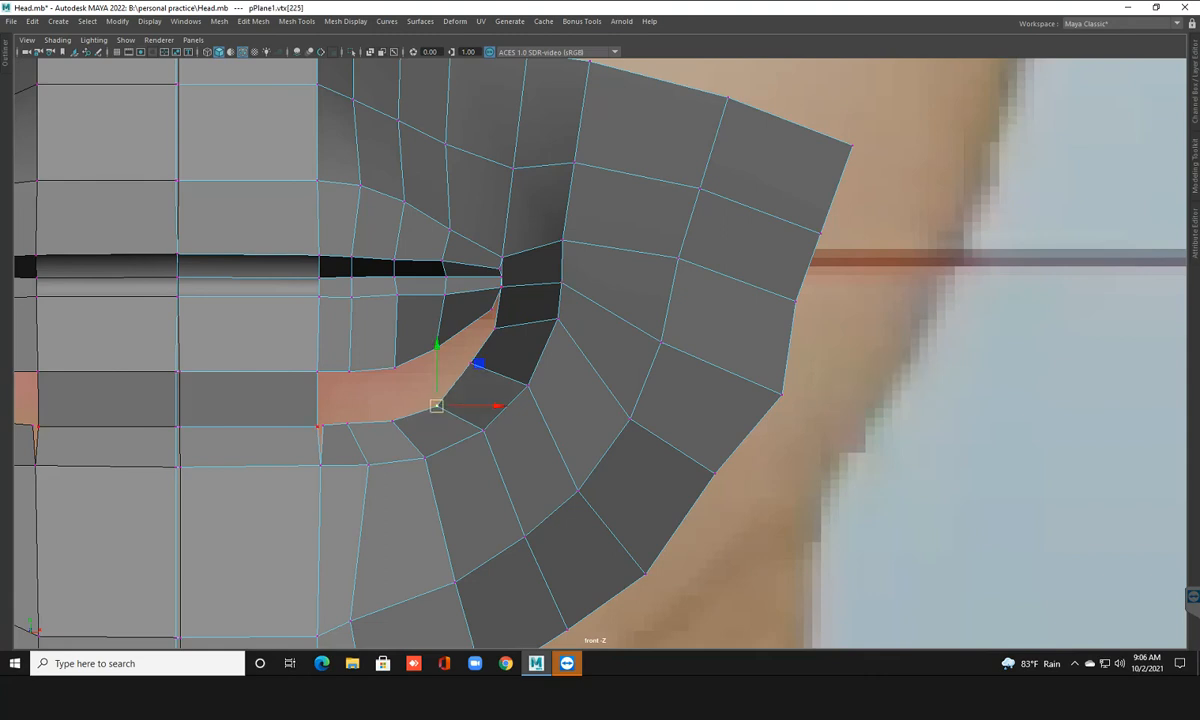
pyautogui.click(312, 421)
pyautogui.keyDown('shift'); pyautogui.moveTo(322, 426); pyautogui.dragTo(363, 381, button='right'); pyautogui.keyUp('shift')
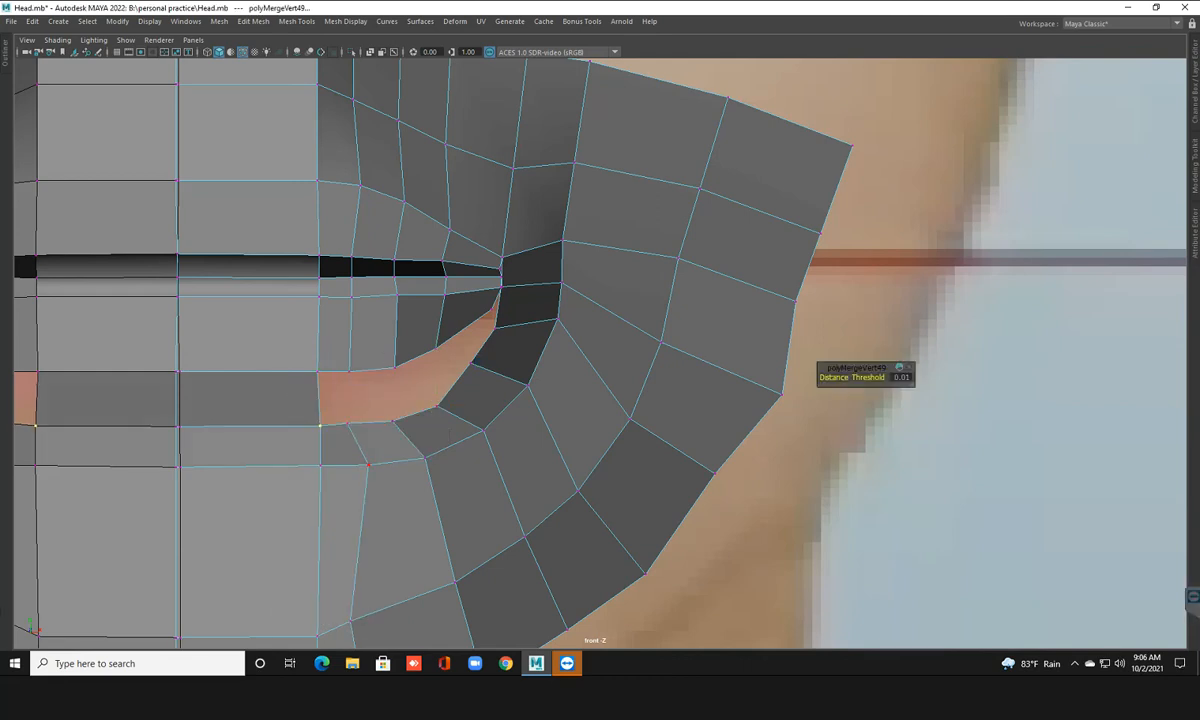
# Reposition the merged loop vertices below the mouth corner in the perspective view to even out the cheek-side curve
pyautogui.scroll(2, 530, 294)
pyautogui.press('space')
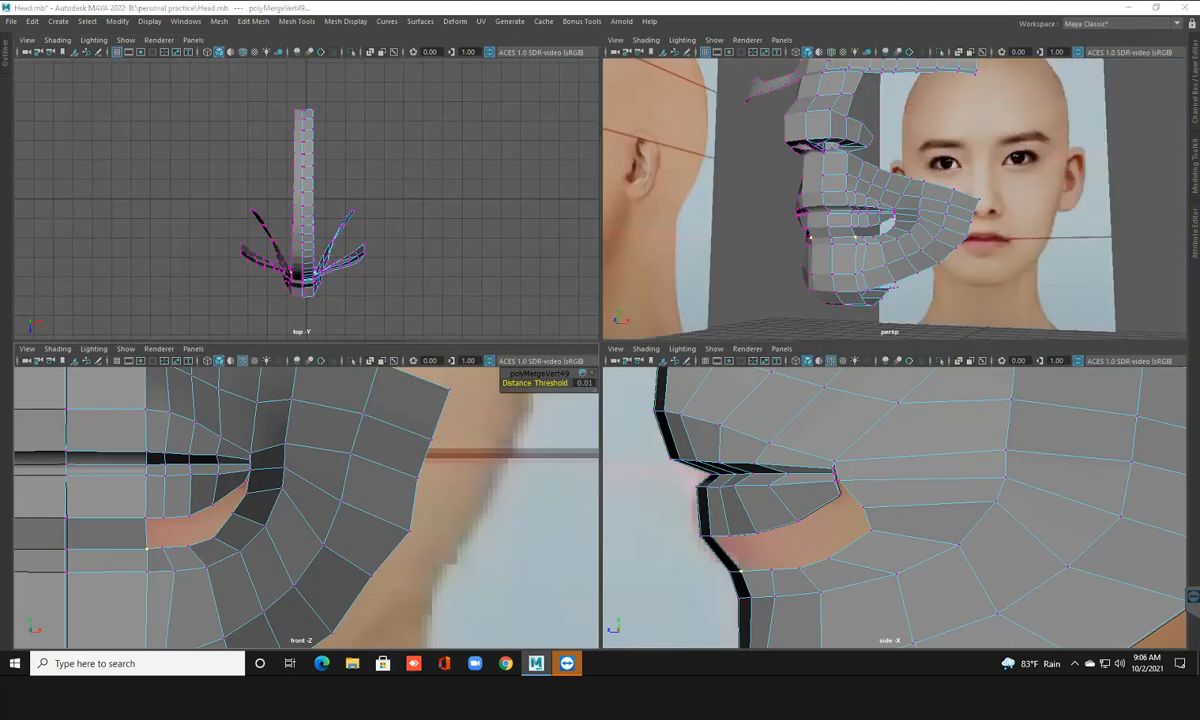
pyautogui.press('space')
pyautogui.scroll(-3, 600, 360)
pyautogui.keyDown('alt'); pyautogui.moveTo(600, 340); pyautogui.dragTo(600, 380); pyautogui.keyUp('alt')
pyautogui.scroll(4, 630, 460)
pyautogui.scroll(5, 600, 360)
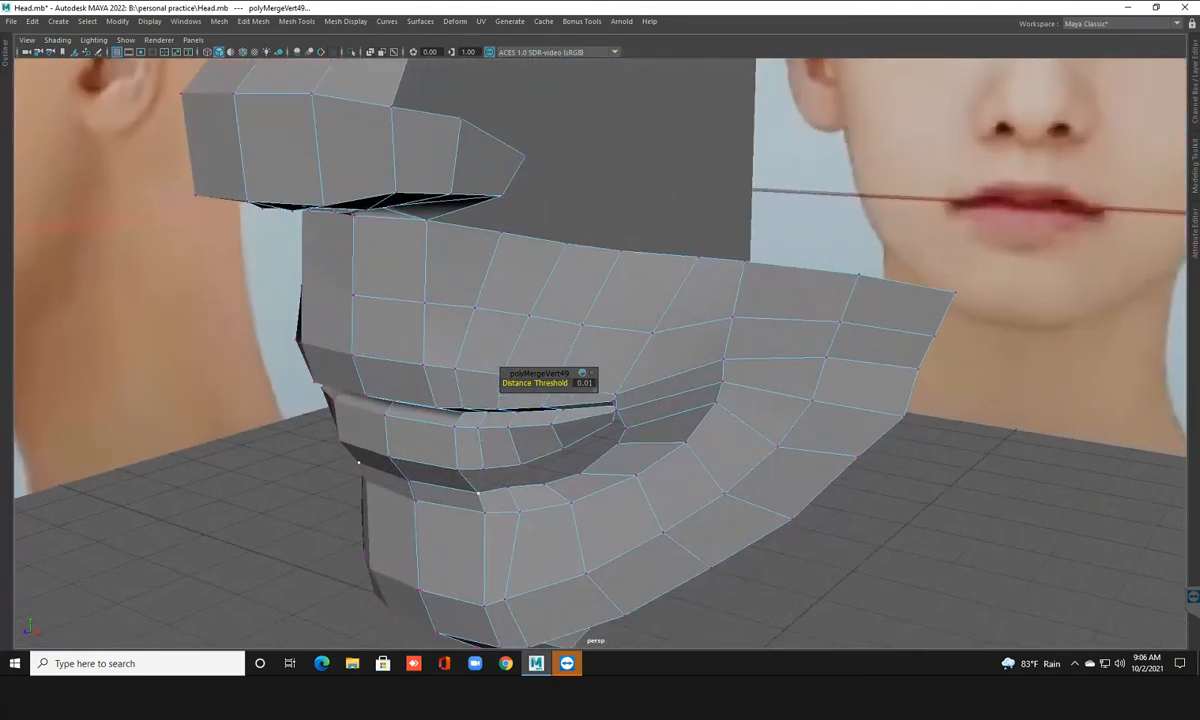
pyautogui.keyDown('alt'); pyautogui.moveTo(600, 380); pyautogui.dragTo(610, 460); pyautogui.keyUp('alt')
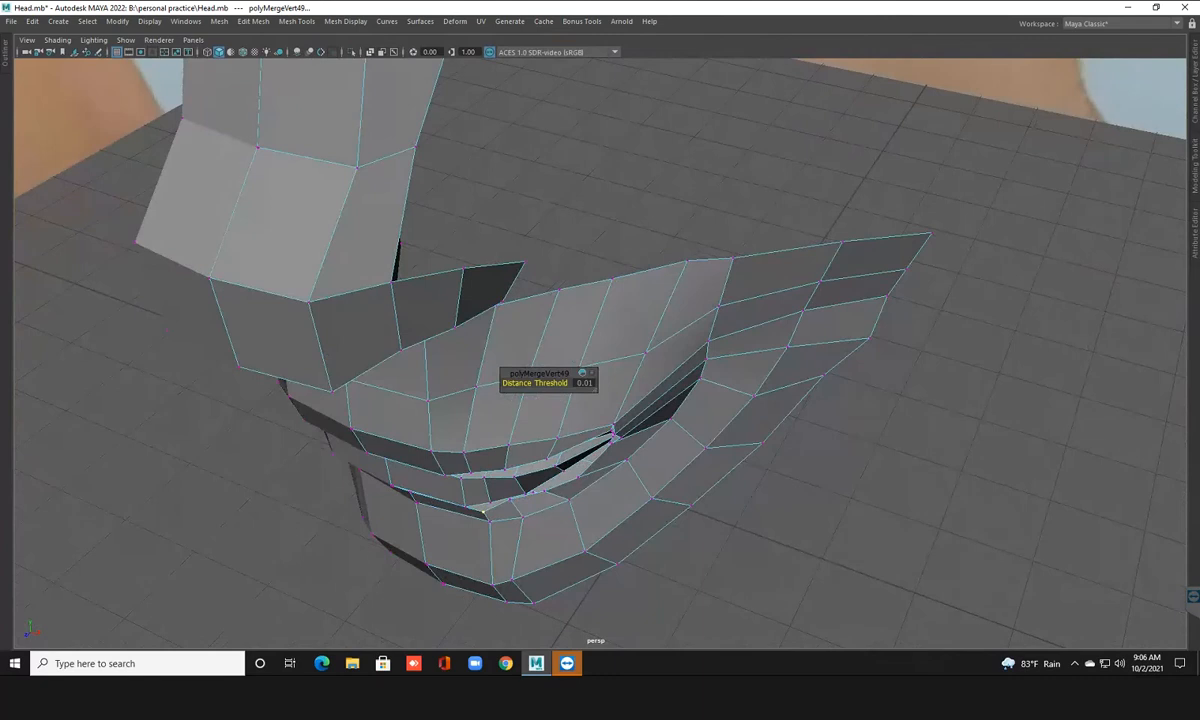
pyautogui.click(626, 460)
pyautogui.press('w')
pyautogui.moveTo(626, 460); pyautogui.dragTo(630, 463)
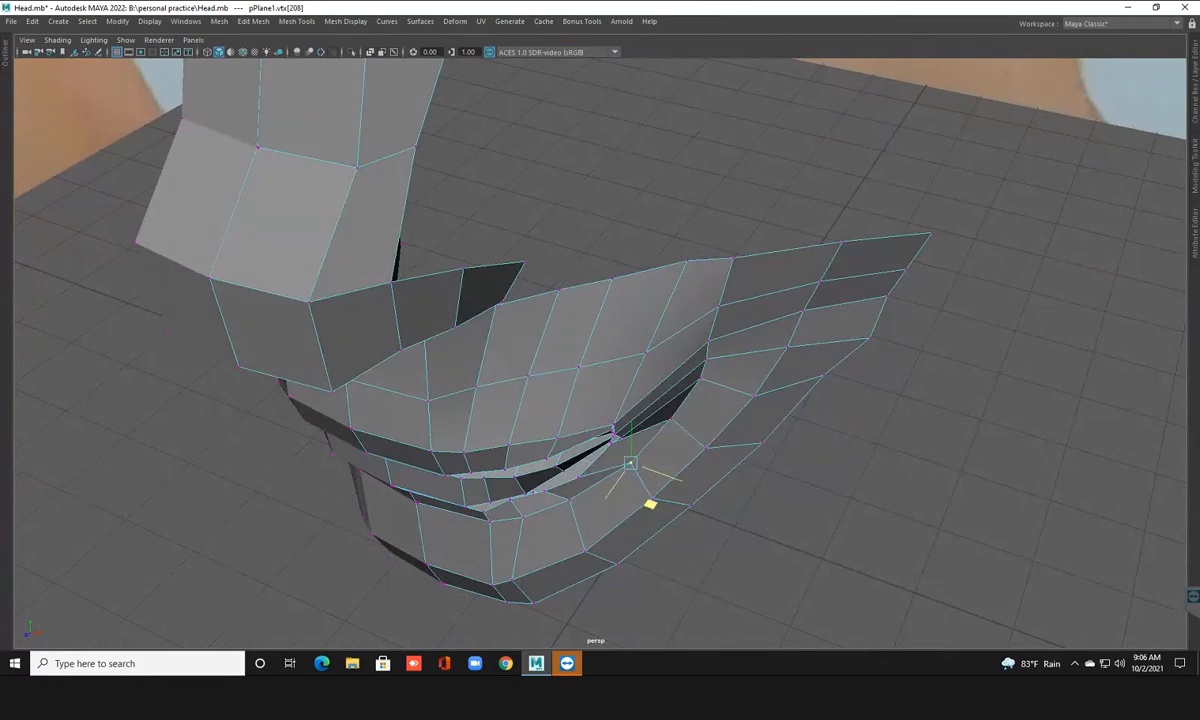
pyautogui.click(671, 418)
pyautogui.moveTo(671, 418); pyautogui.dragTo(708, 372)
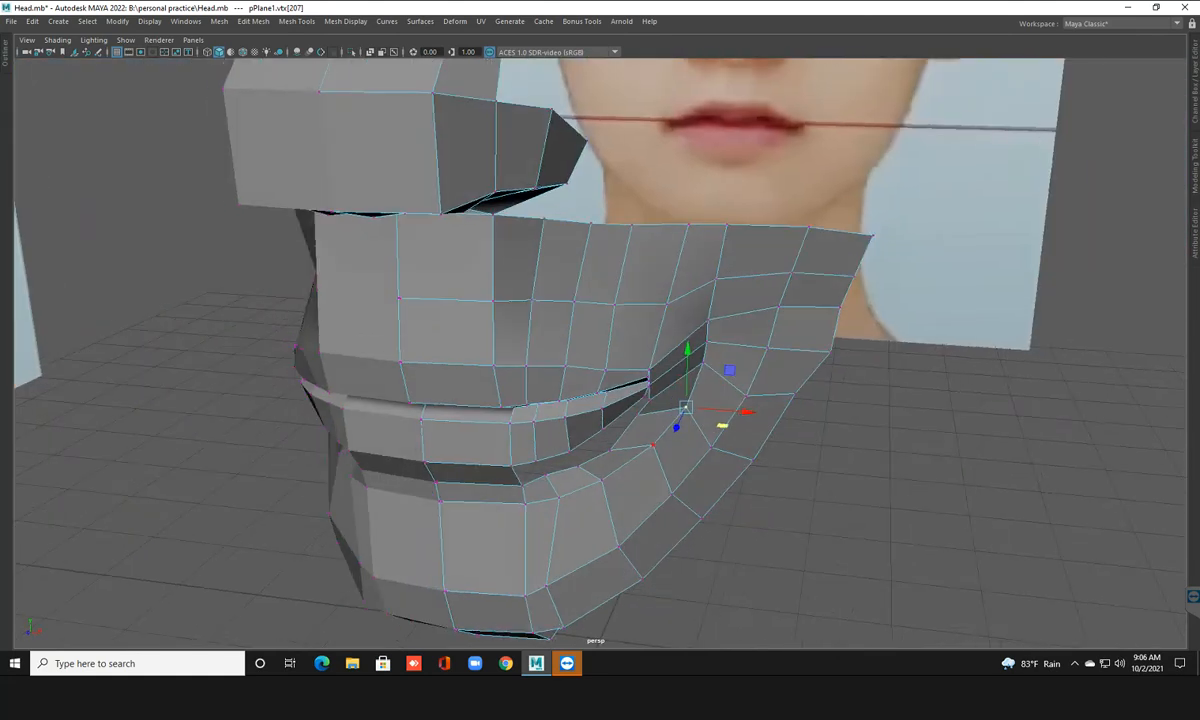
pyautogui.click(609, 450)
pyautogui.keyDown('alt'); pyautogui.moveTo(611, 451); pyautogui.dragTo(715, 548); pyautogui.keyUp('alt')
pyautogui.click(591, 470)
pyautogui.click(560, 481)
# Raise the strip's upper inner vertex and shift it in depth so it sits close to the mouth corner
pyautogui.scroll(5, 600, 353)
pyautogui.keyDown('alt'); pyautogui.moveTo(600, 353); pyautogui.dragTo(662, 411, button='middle'); pyautogui.keyUp('alt')
pyautogui.scroll(4, 640, 422)
pyautogui.keyDown('alt'); pyautogui.moveTo(662, 411); pyautogui.dragTo(648, 420); pyautogui.keyUp('alt')
pyautogui.click(534, 433)
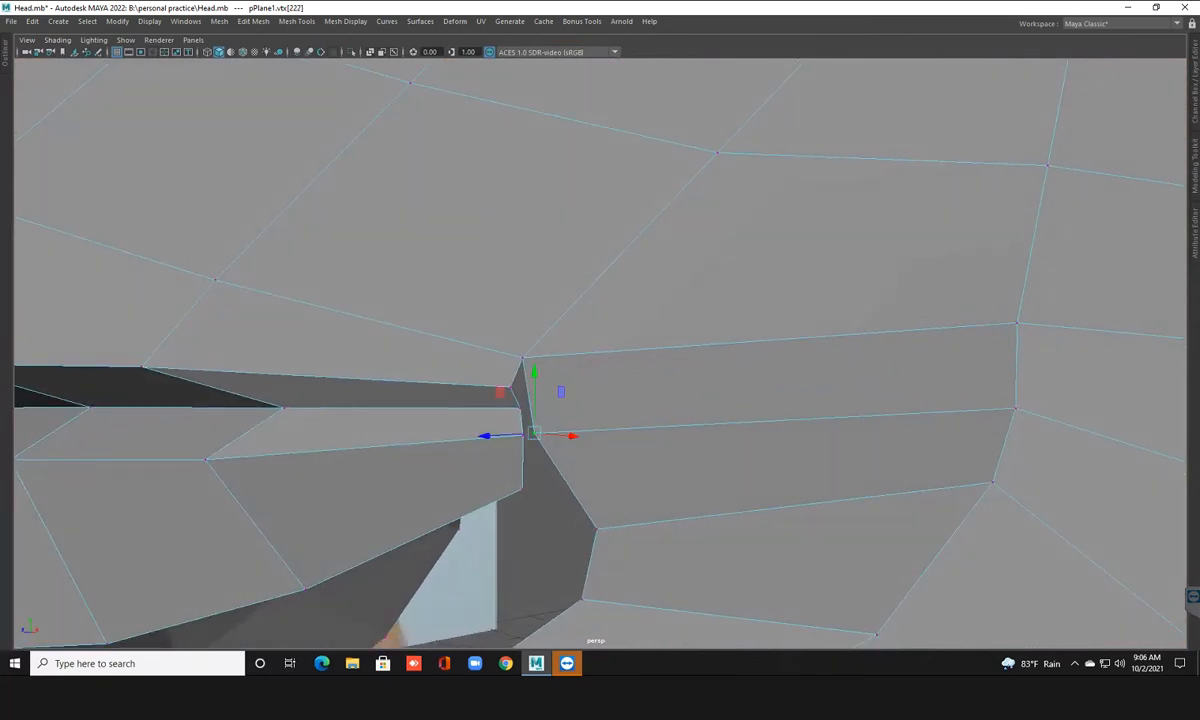
pyautogui.moveTo(534, 378); pyautogui.dragTo(533, 343)
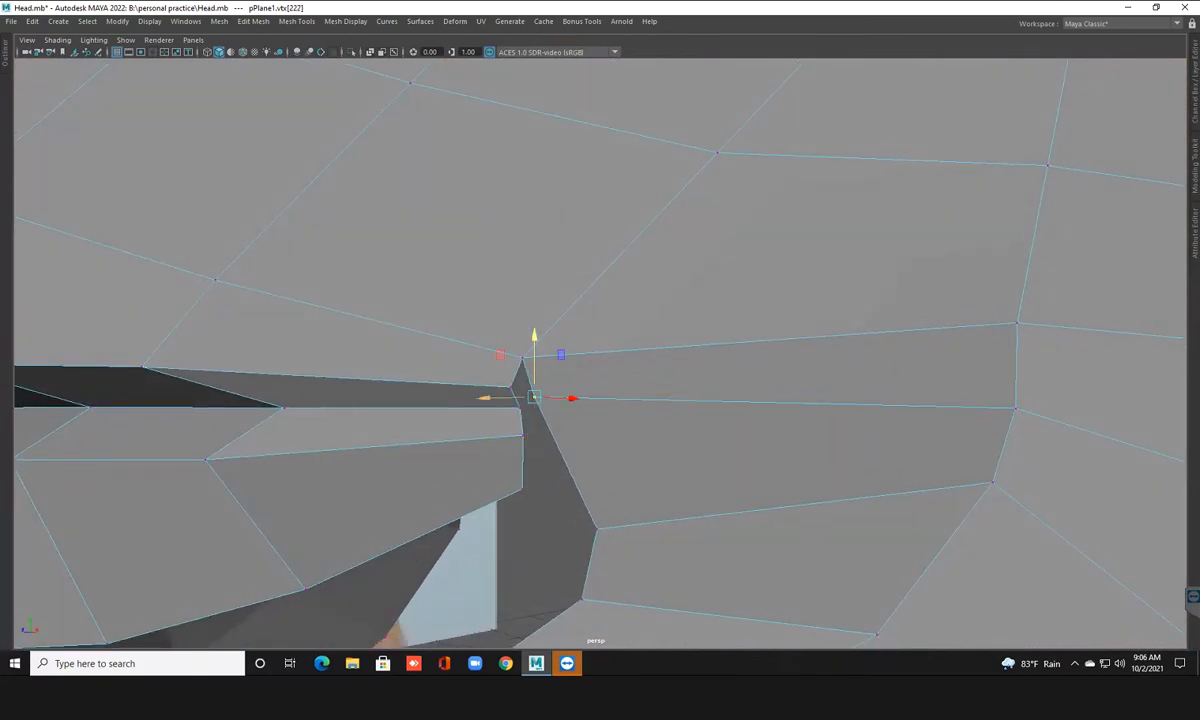
pyautogui.moveTo(483, 398); pyautogui.dragTo(482, 398)
pyautogui.moveTo(531, 337); pyautogui.dragTo(531, 328)
pyautogui.moveTo(483, 390); pyautogui.dragTo(480, 426)
pyautogui.scroll(-1, 468, 391)
pyautogui.scroll(3, 480, 426)
pyautogui.keyDown('alt'); pyautogui.moveTo(480, 426); pyautogui.dragTo(507, 351, button='middle'); pyautogui.keyUp('alt')
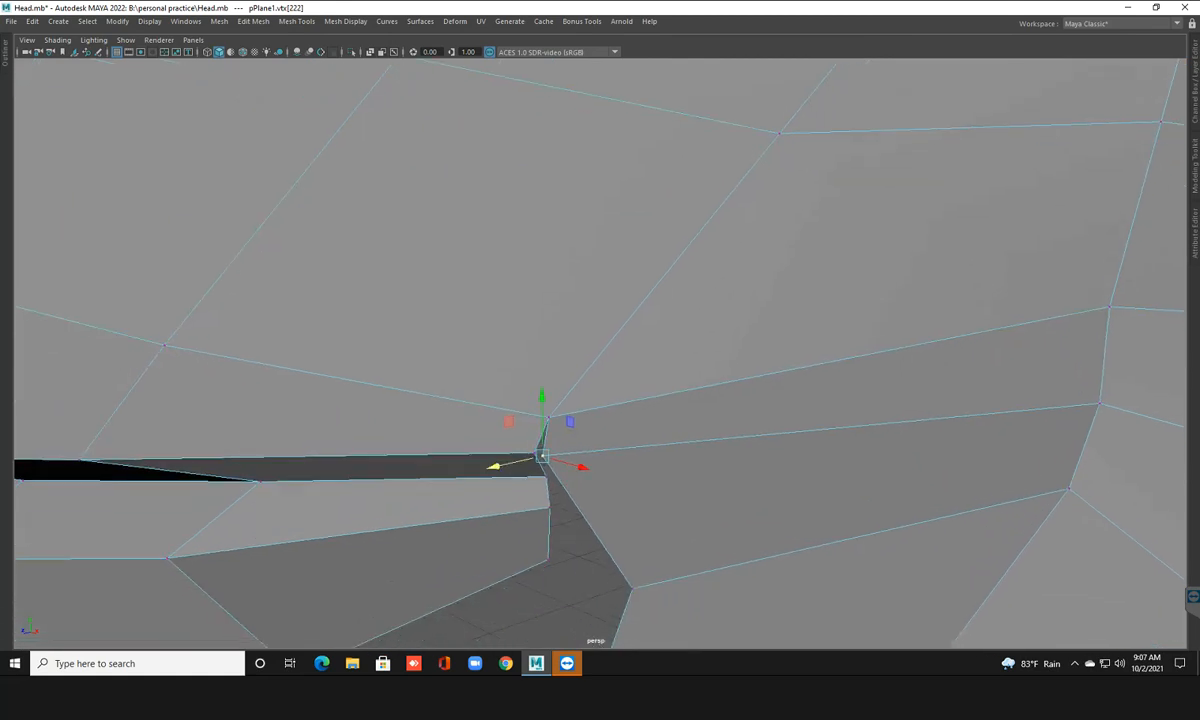
# Turn on the smooth mesh preview and raise the strip's vertex at the mouth corner slightly
pyautogui.scroll(-5, 507, 351)
pyautogui.press('3')
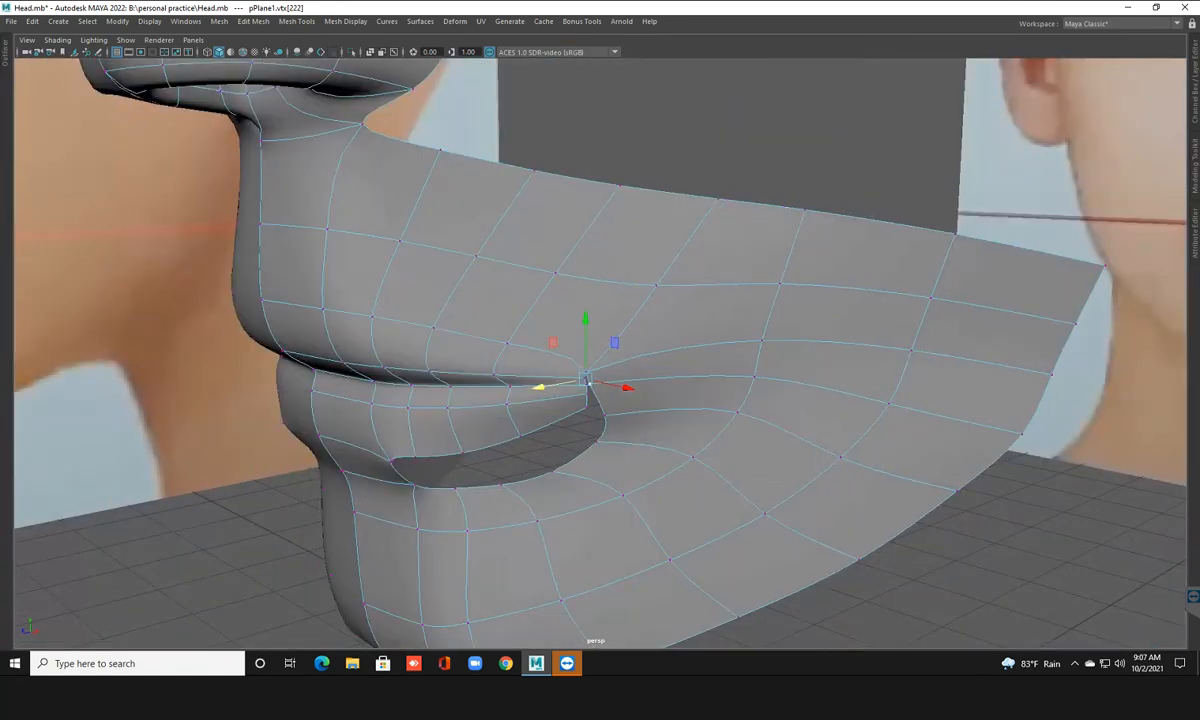
pyautogui.scroll(6, 600, 353)
pyautogui.moveTo(542, 397); pyautogui.dragTo(542, 384)
# Try merging the lip's corner vertex with the adjoining strip vertex and moving the merged point upward
pyautogui.keyDown('shift'); pyautogui.click(538, 451); pyautogui.keyUp('shift')
pyautogui.keyDown('shift'); pyautogui.moveTo(546, 446); pyautogui.dragTo(604, 378, button='right'); pyautogui.keyUp('shift')
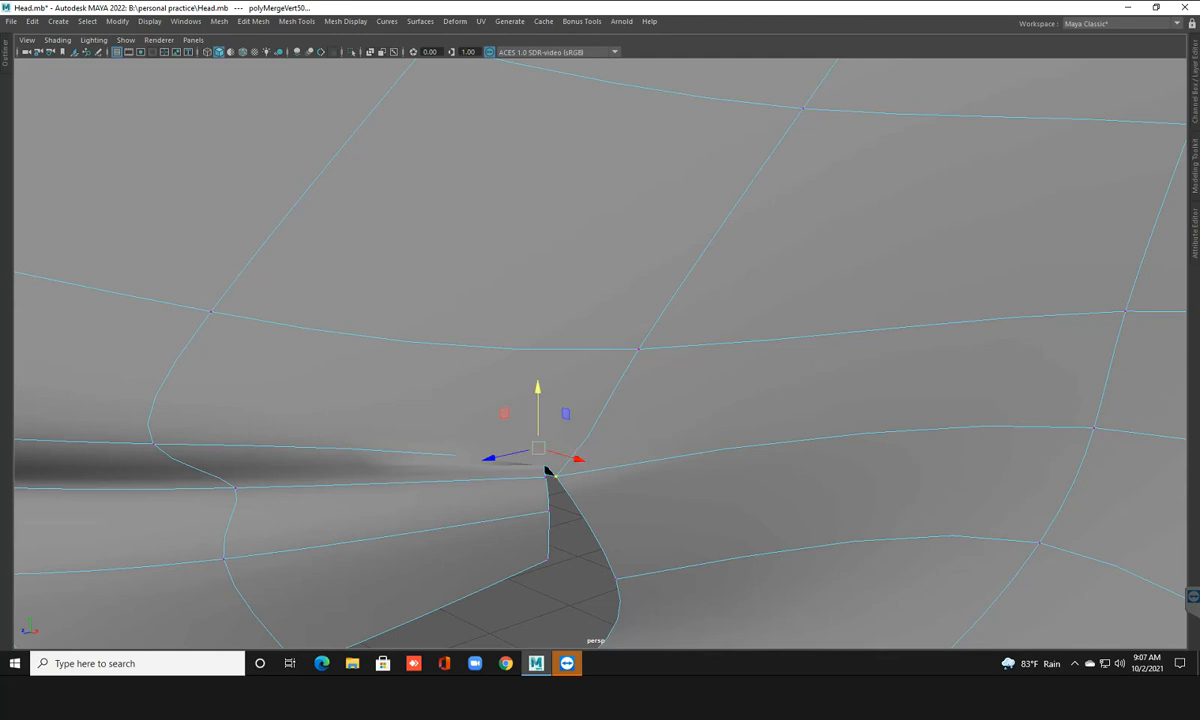
pyautogui.moveTo(547, 469); pyautogui.dragTo(533, 387, button='middle')
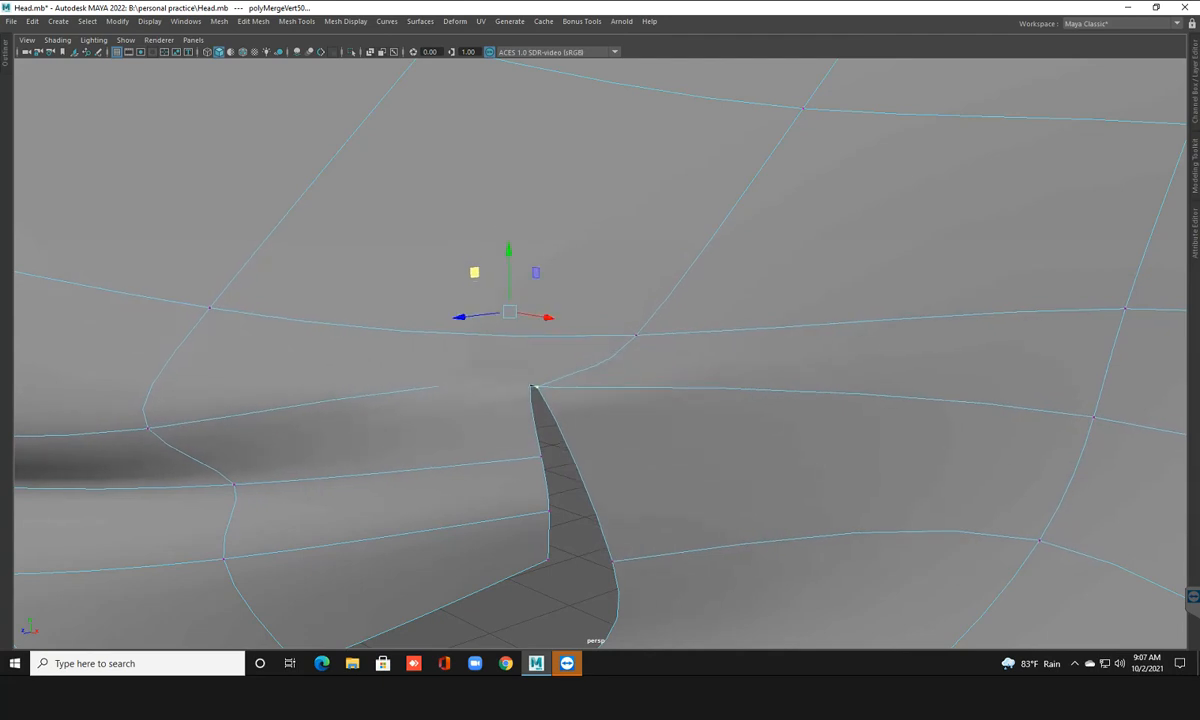
pyautogui.hotkey('ctrl', 'z')
pyautogui.hotkey('ctrl', 'z')
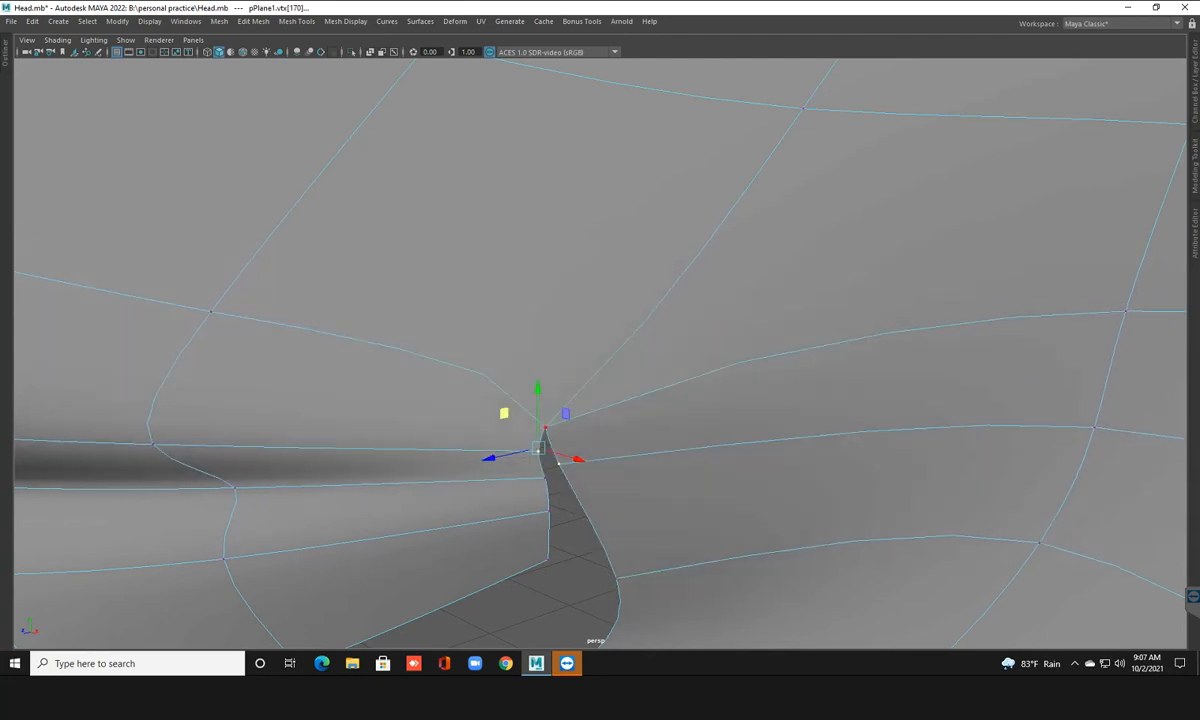
# Try to bridge the two open edges on either side of the narrow gap at the mouth corner
pyautogui.scroll(2, 543, 430)
pyautogui.moveTo(528, 316); pyautogui.dragTo(584, 297, button='right')
pyautogui.moveTo(502, 293)
pyautogui.mouseDown(button='right')
pyautogui.moveTo(503, 332)
pyautogui.moveTo(450, 302)
pyautogui.moveTo(500, 262)
pyautogui.mouseUp(button='right')
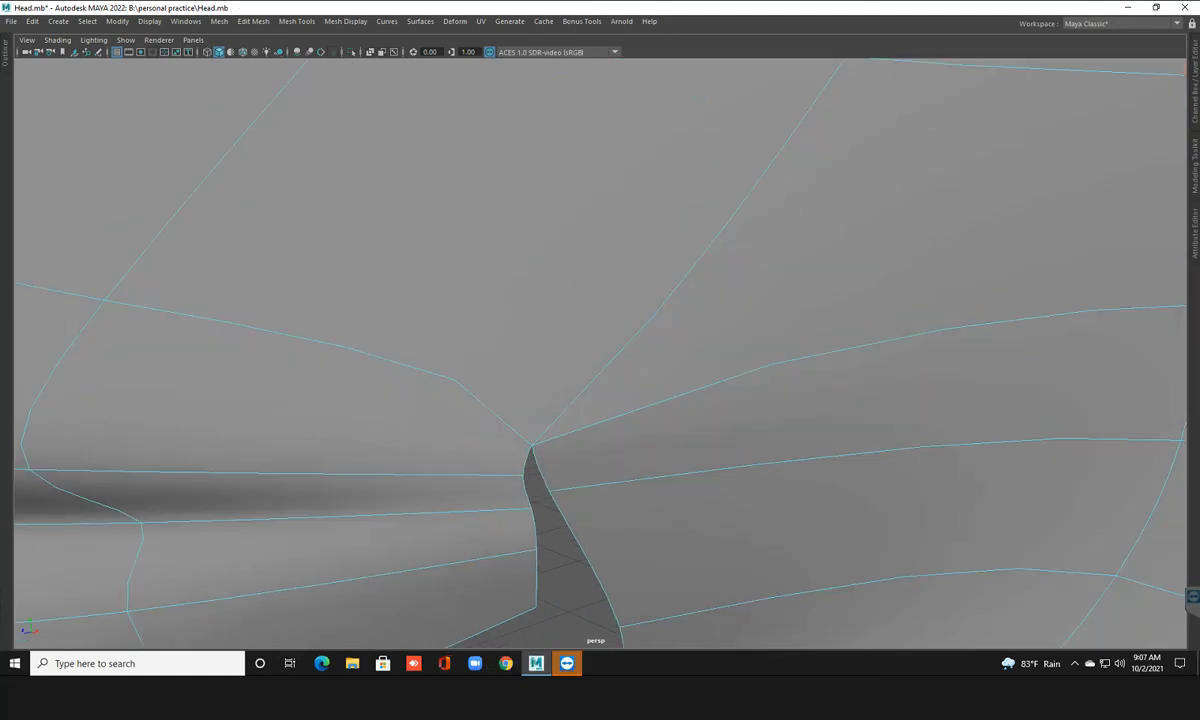
pyautogui.click(541, 470)
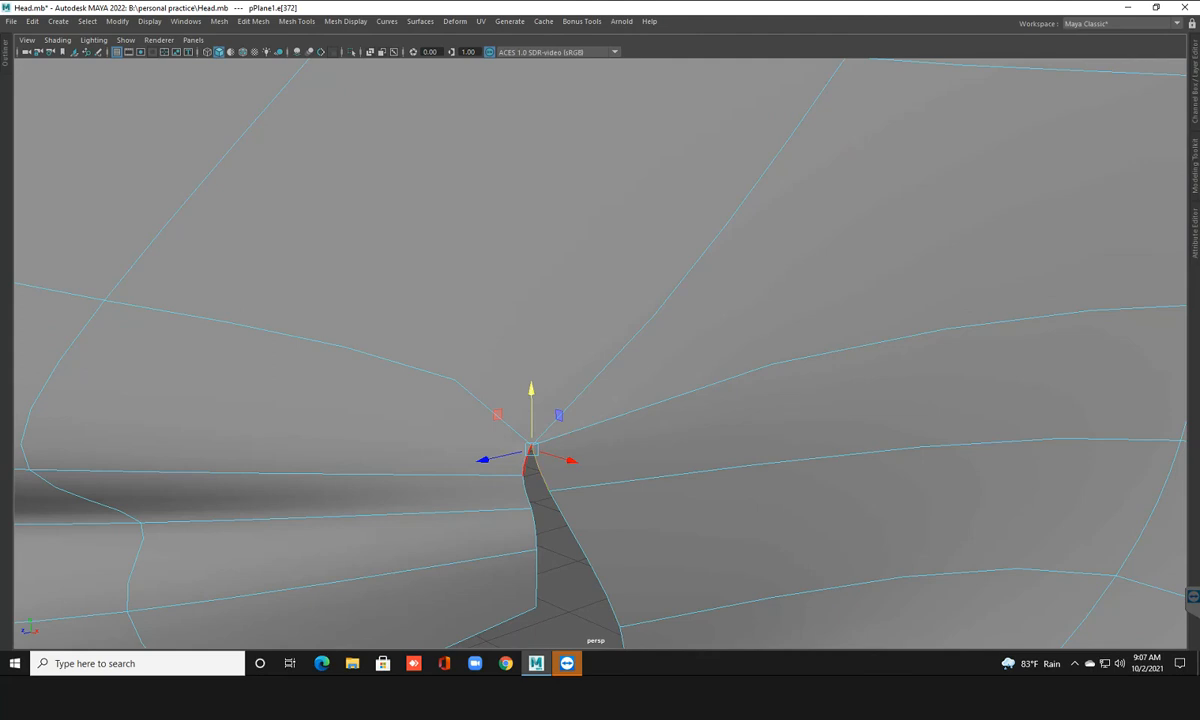
pyautogui.click(526, 490)
pyautogui.keyDown('shift'); pyautogui.moveTo(530, 434); pyautogui.dragTo(515, 566, button='right'); pyautogui.keyUp('shift')
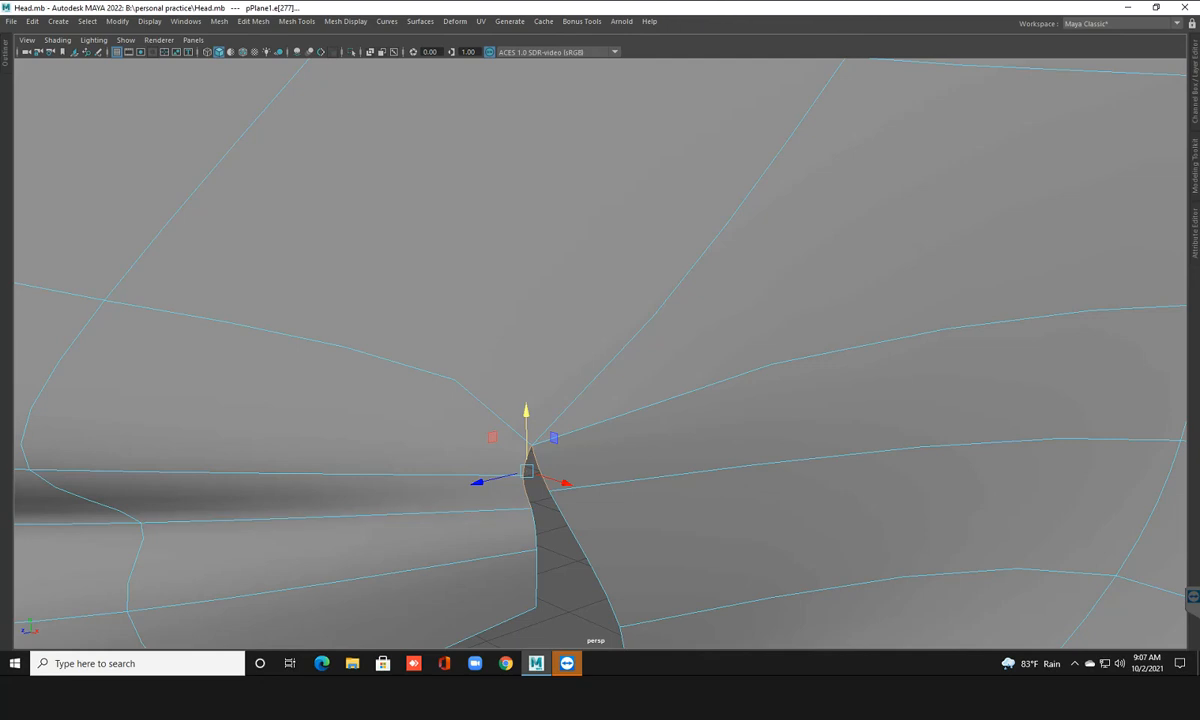
# Turn off the smooth preview and insert two edge loops running from the mouth-corner gap across the cheek
pyautogui.scroll(-3, 500, 475)
pyautogui.keyDown('alt'); pyautogui.moveTo(500, 475); pyautogui.dragTo(385, 472); pyautogui.keyUp('alt')
pyautogui.scroll(2, 385, 472)
pyautogui.keyDown('alt'); pyautogui.moveTo(385, 472); pyautogui.dragTo(501, 397, button='middle'); pyautogui.keyUp('alt')
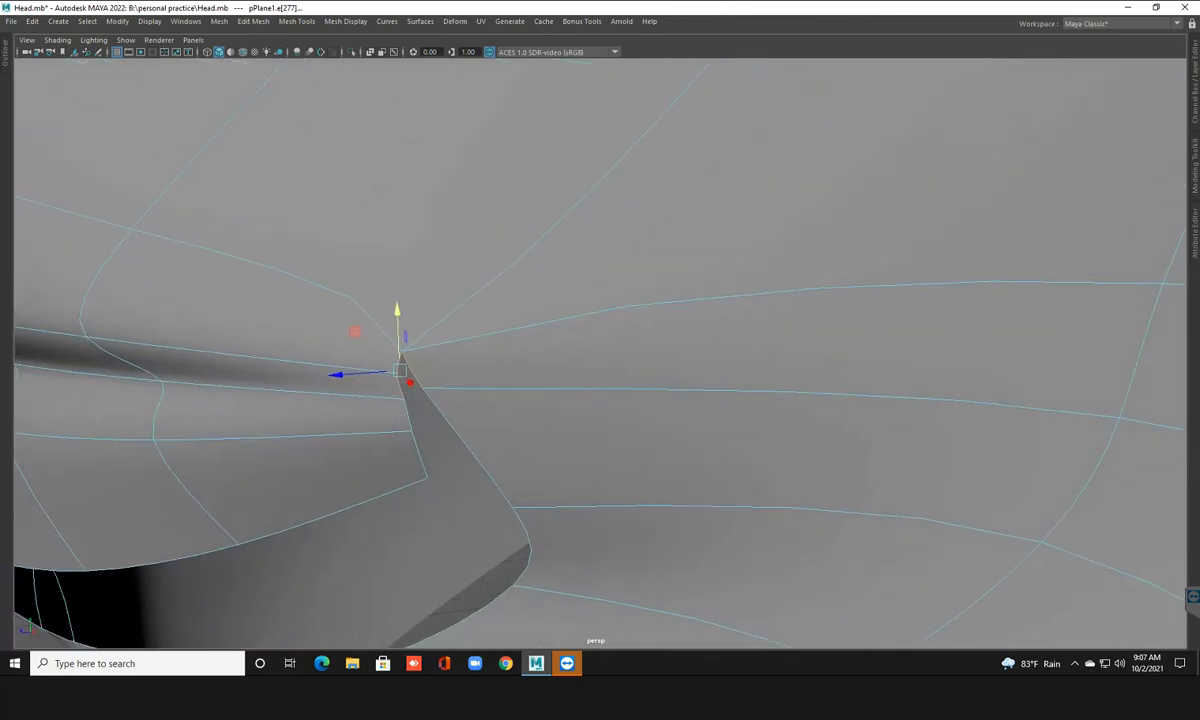
pyautogui.scroll(-1, 500, 390)
pyautogui.press('F8')
pyautogui.keyDown('shift'); pyautogui.rightClick(780, 315); pyautogui.keyUp('shift')
pyautogui.keyDown('shift'); pyautogui.moveTo(780, 340); pyautogui.dragTo(705, 334, button='right'); pyautogui.keyUp('shift')
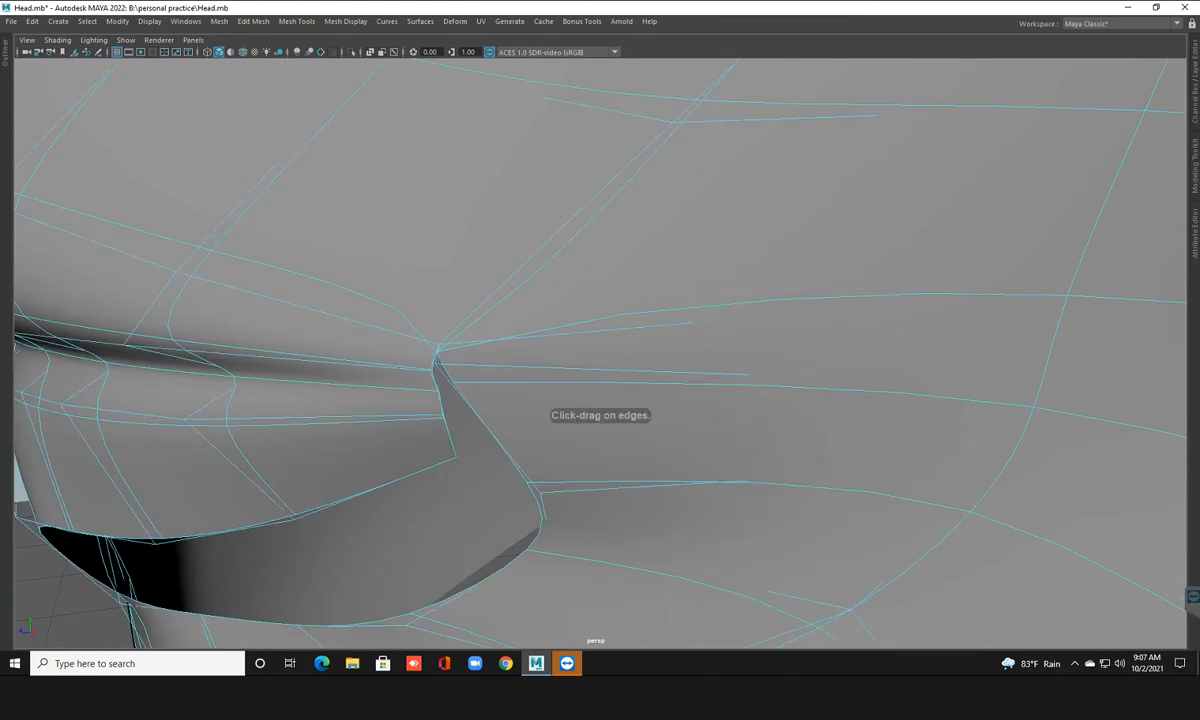
pyautogui.press('1')
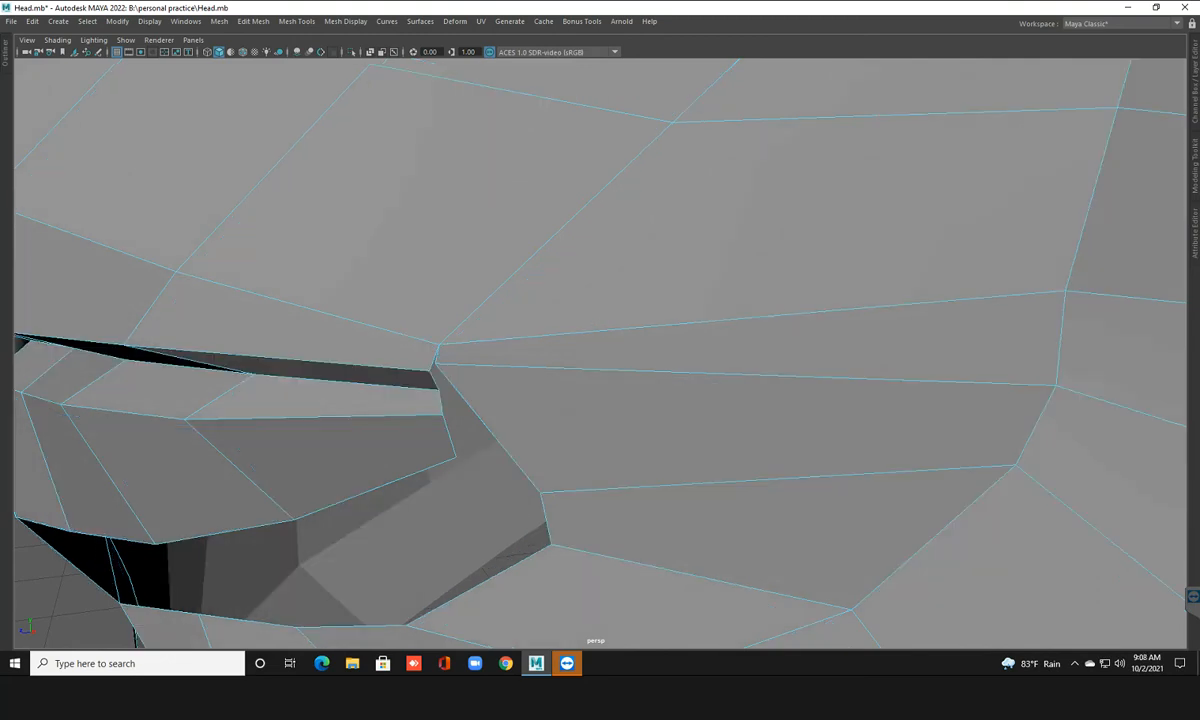
pyautogui.click(1048, 400)
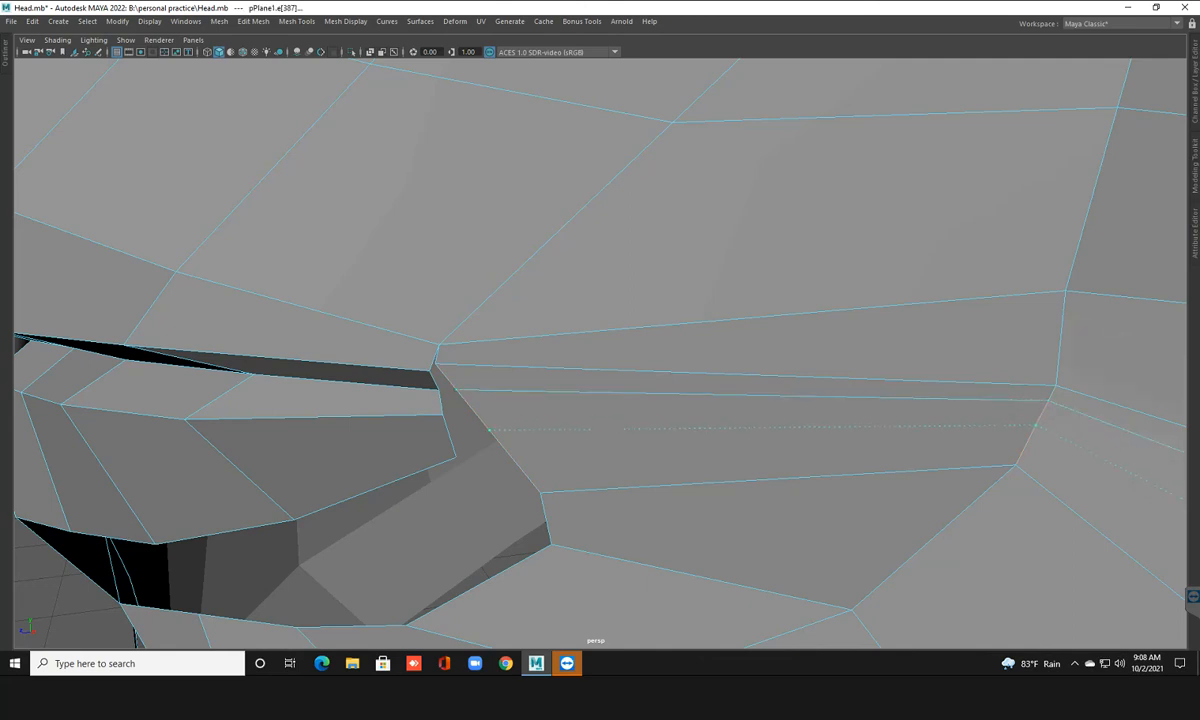
# Nudge the border vertex just below the mouth corner slightly toward the cheek
pyautogui.moveTo(530, 318); pyautogui.dragTo(530, 284, button='right')
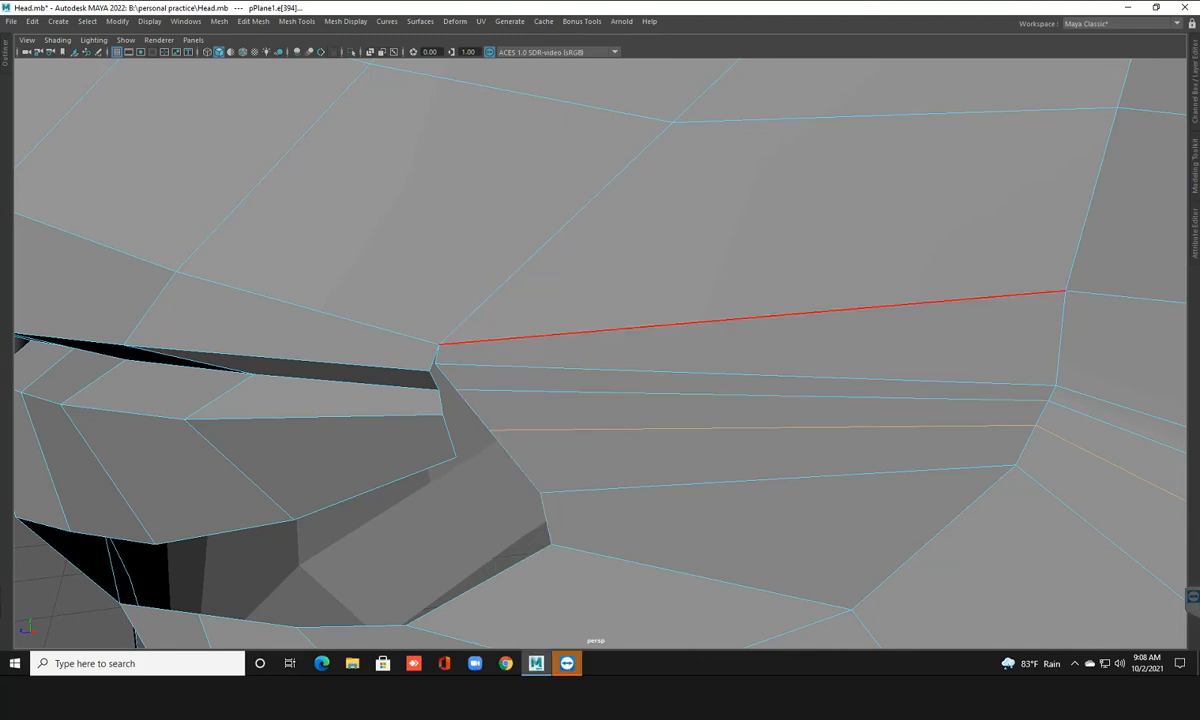
pyautogui.press('F9')
pyautogui.click(435, 364)
pyautogui.press('w')
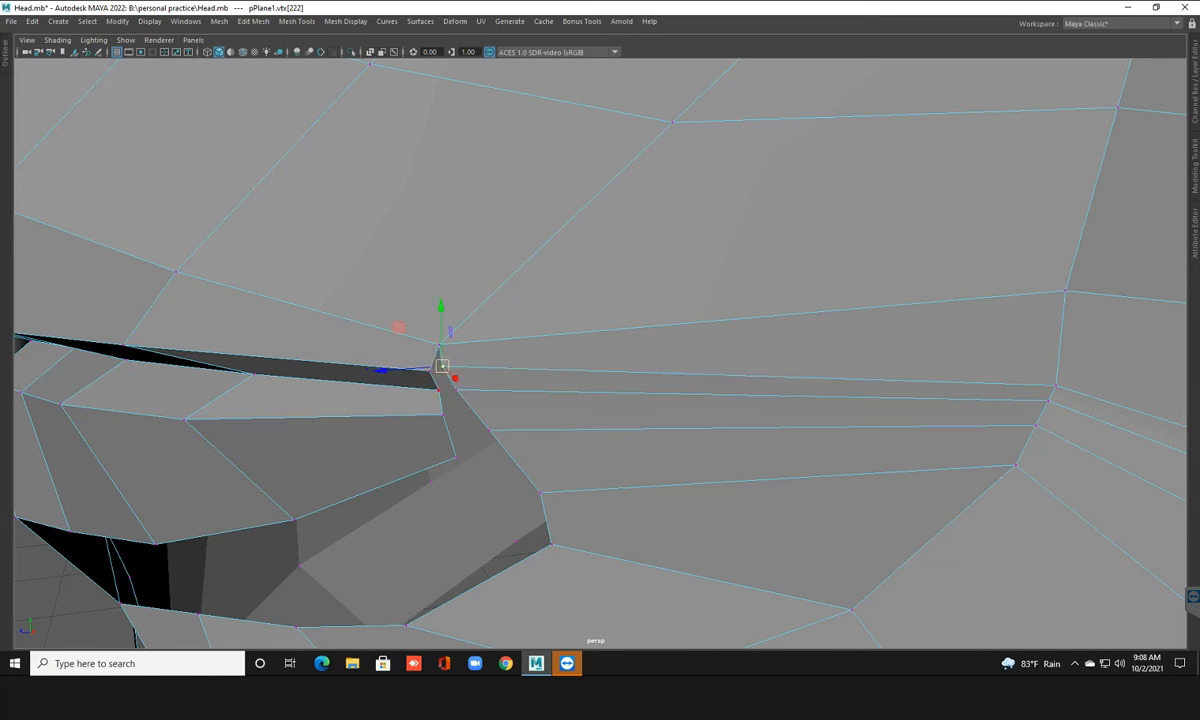
# Bridge the lip strip's side edges to the facing cheek edges pair by pair, closing the gap at the mouth corner
pyautogui.moveTo(432, 368); pyautogui.dragTo(424, 318, button='right')
pyautogui.click(435, 357)
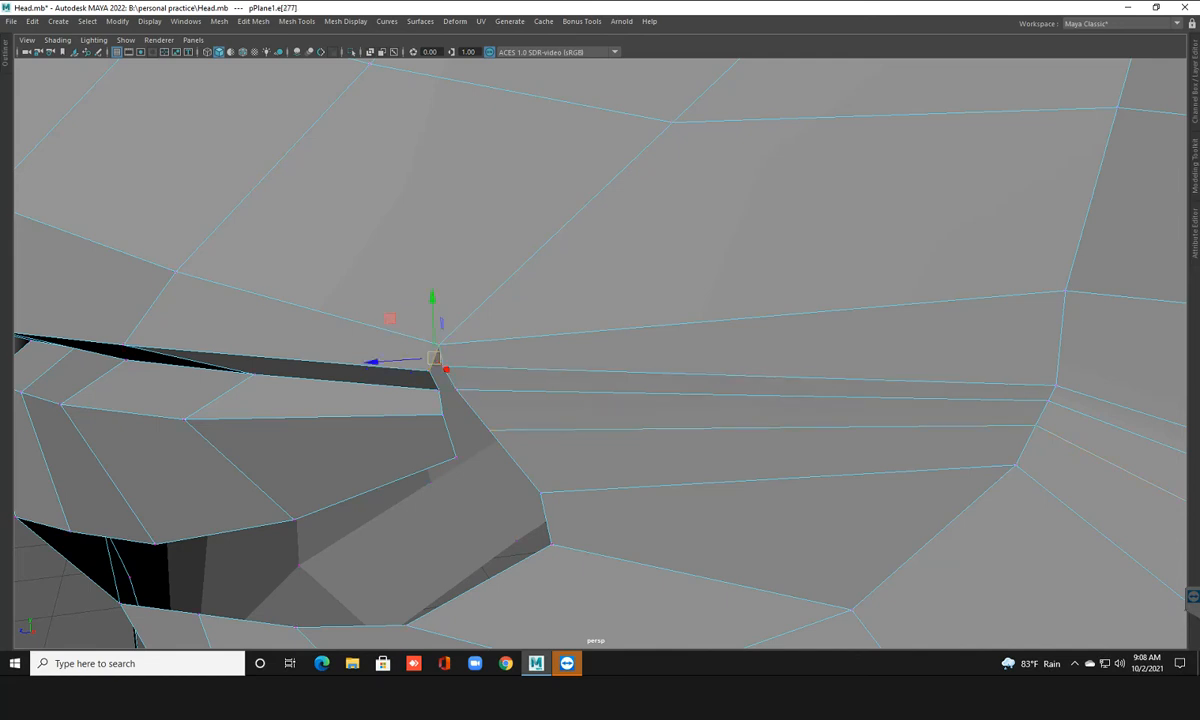
pyautogui.keyDown('shift'); pyautogui.moveTo(436, 357); pyautogui.dragTo(430, 509, button='right'); pyautogui.keyUp('shift')
pyautogui.click(450, 440)
pyautogui.keyDown('shift'); pyautogui.moveTo(516, 415); pyautogui.dragTo(510, 566, button='right'); pyautogui.keyUp('shift')
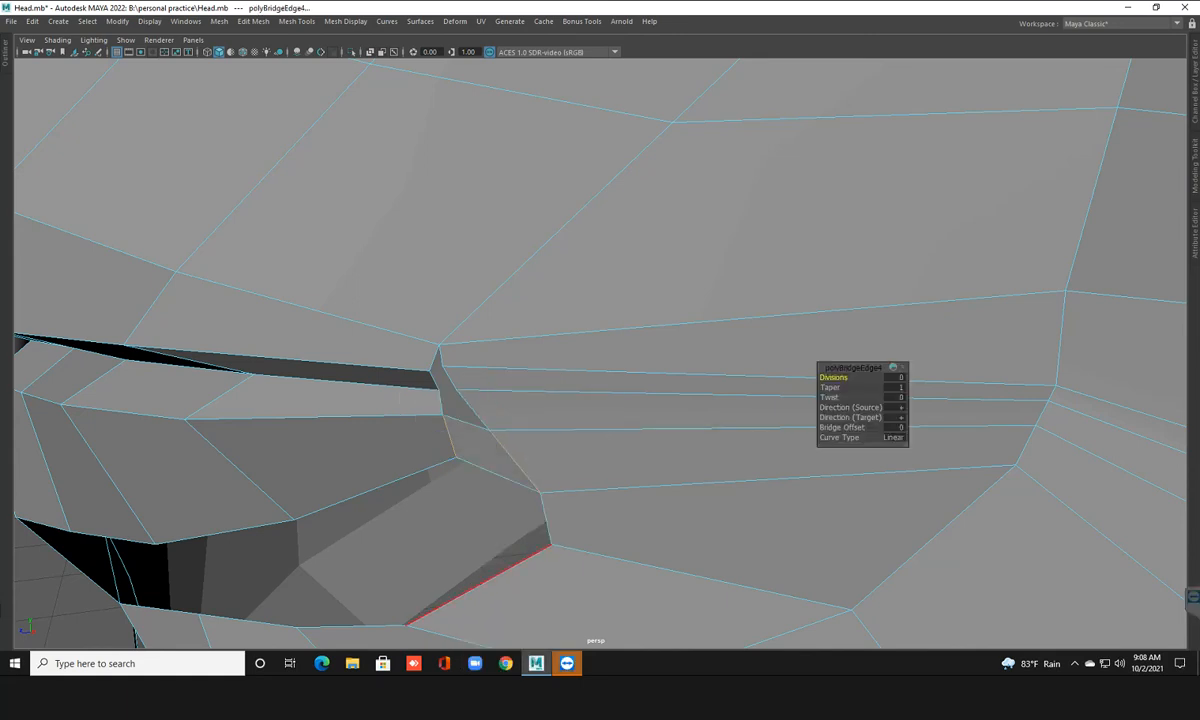
pyautogui.keyDown('shift'); pyautogui.moveTo(437, 400); pyautogui.dragTo(437, 521, button='right'); pyautogui.keyUp('shift')
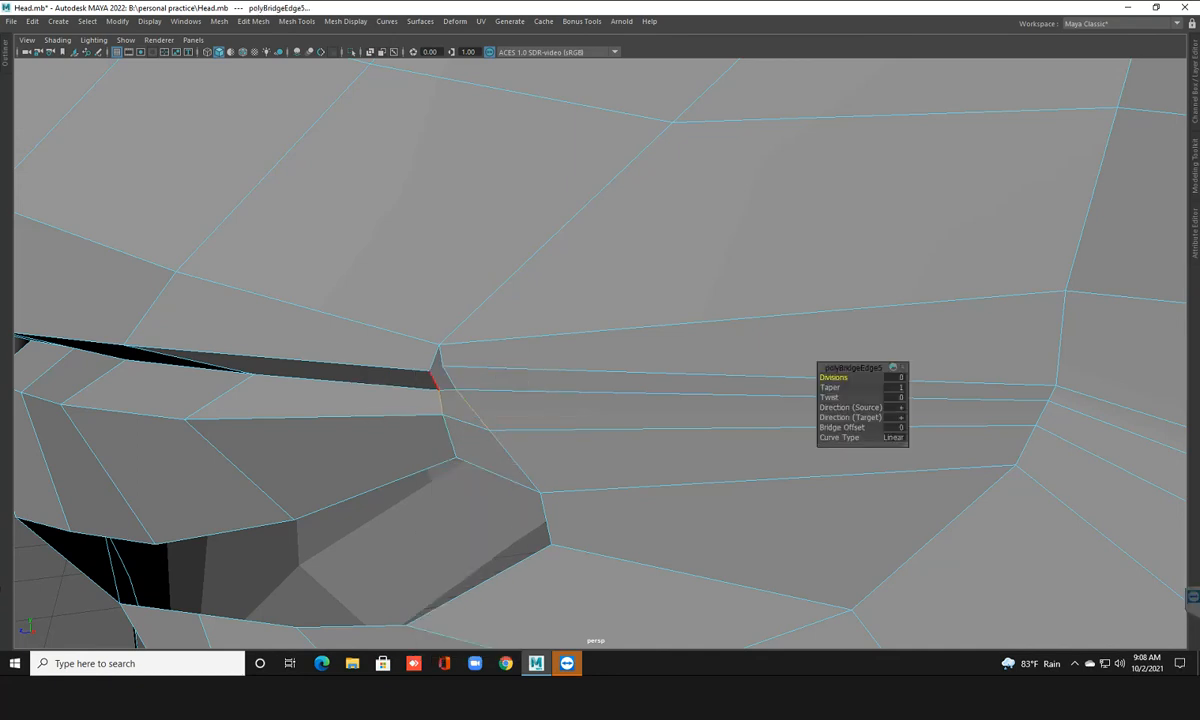
pyautogui.click(434, 381)
pyautogui.keyDown('shift'); pyautogui.moveTo(440, 395); pyautogui.dragTo(440, 500, button='right'); pyautogui.keyUp('shift')
pyautogui.click(435, 358)
pyautogui.keyDown('shift'); pyautogui.moveTo(436, 360); pyautogui.dragTo(420, 516, button='right'); pyautogui.keyUp('shift')
pyautogui.scroll(-5, 395, 447)
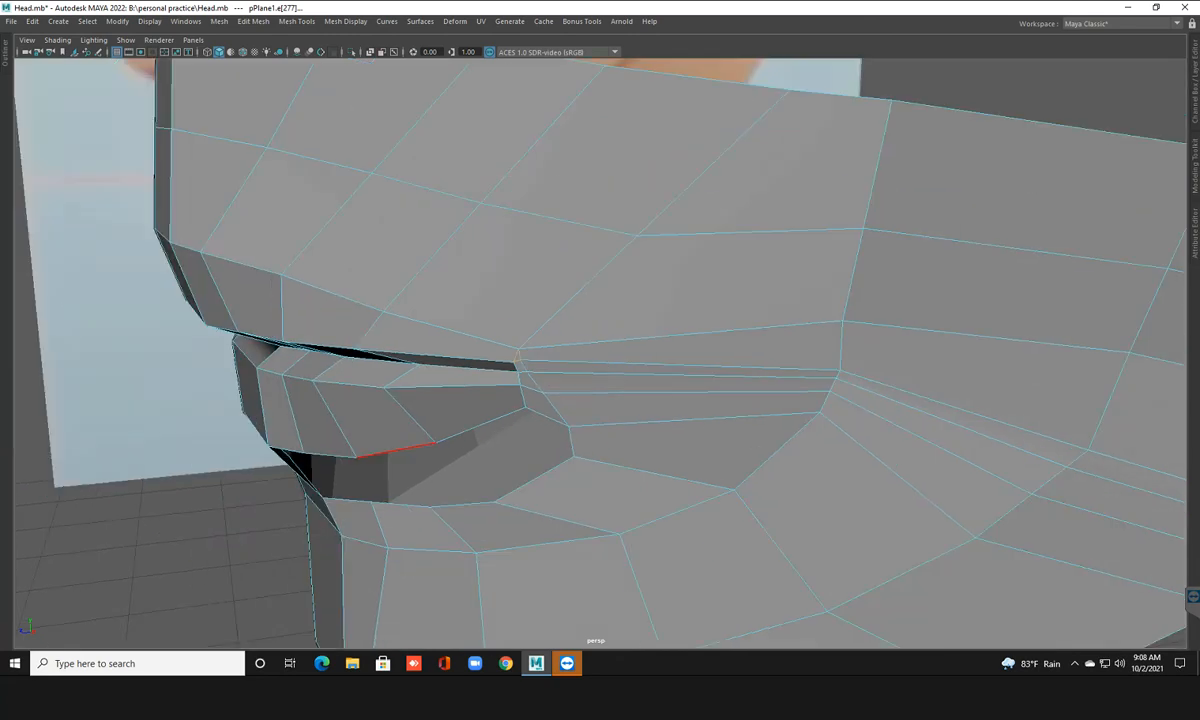
# Turn on the smooth mesh preview, save the scene and deselect the mesh
pyautogui.scroll(-3, 400, 450)
pyautogui.keyDown('alt'); pyautogui.moveTo(487, 482); pyautogui.dragTo(558, 440); pyautogui.keyUp('alt')
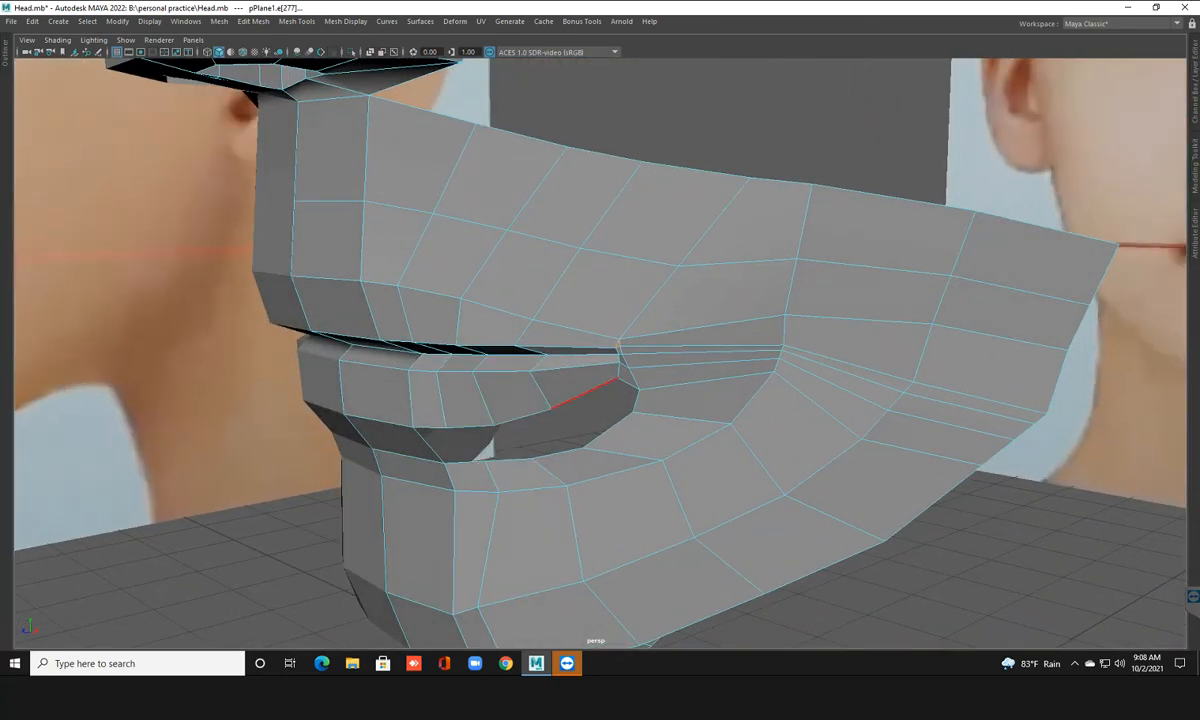
pyautogui.press('3')
pyautogui.scroll(-5, 615, 422)
pyautogui.keyDown('alt'); pyautogui.moveTo(592, 422); pyautogui.dragTo(654, 452); pyautogui.keyUp('alt')
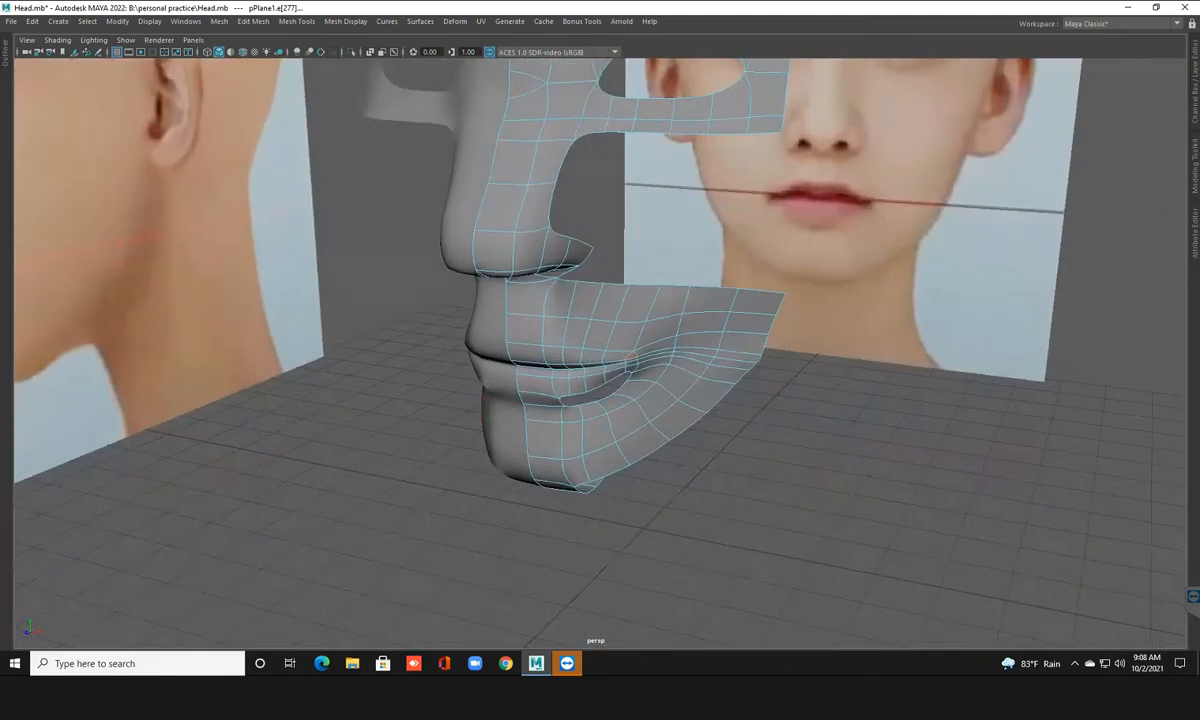
pyautogui.scroll(3, 548, 450)
pyautogui.keyDown('alt'); pyautogui.moveTo(548, 450); pyautogui.dragTo(520, 412); pyautogui.keyUp('alt')
pyautogui.scroll(2, 596, 418)
pyautogui.hotkey('ctrl', 's')
pyautogui.press('F8')
pyautogui.click(335, 300)
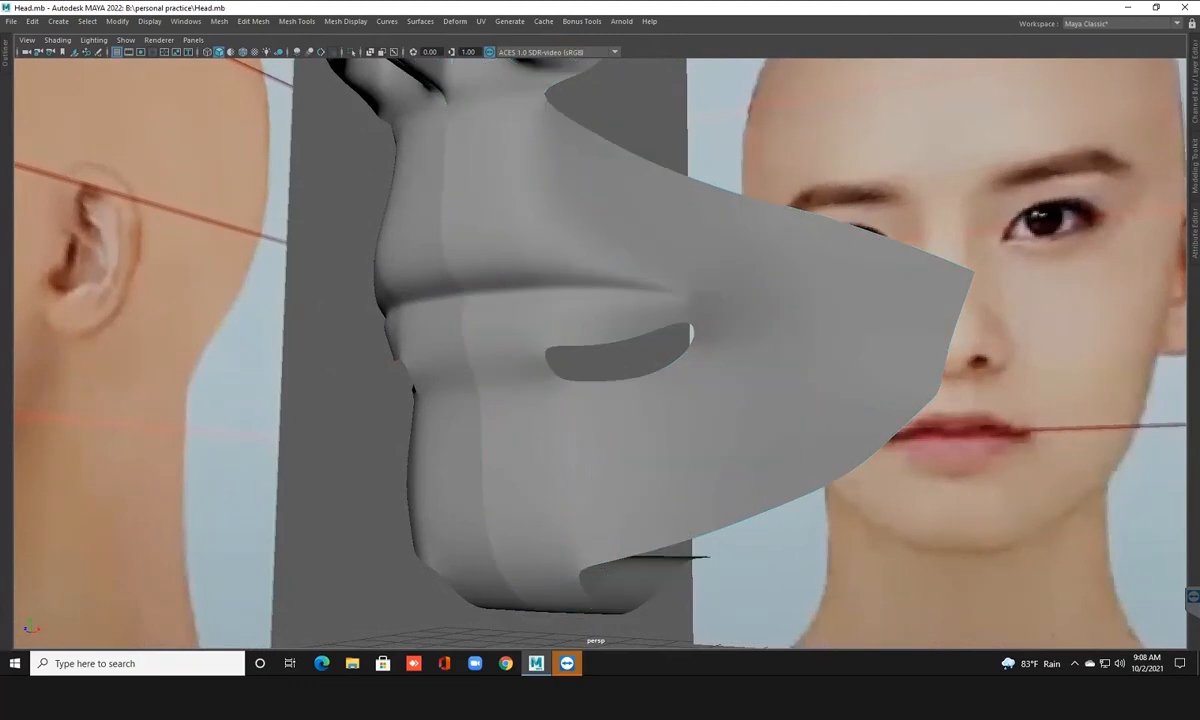
# Shift a single inner cheek vertex beside the mouth corner horizontally to smooth the cheek surface
pyautogui.scroll(-6, 468, 340)
pyautogui.keyDown('alt'); pyautogui.moveTo(468, 340); pyautogui.dragTo(452, 390); pyautogui.keyUp('alt')
pyautogui.scroll(-3, 594, 372)
pyautogui.scroll(4, 668, 368)
pyautogui.scroll(2, 514, 394)
pyautogui.click(560, 335)
pyautogui.scroll(2, 560, 335)
pyautogui.keyDown('alt'); pyautogui.moveTo(560, 335); pyautogui.dragTo(512, 333, button='middle'); pyautogui.keyUp('alt')
pyautogui.scroll(2, 512, 333)
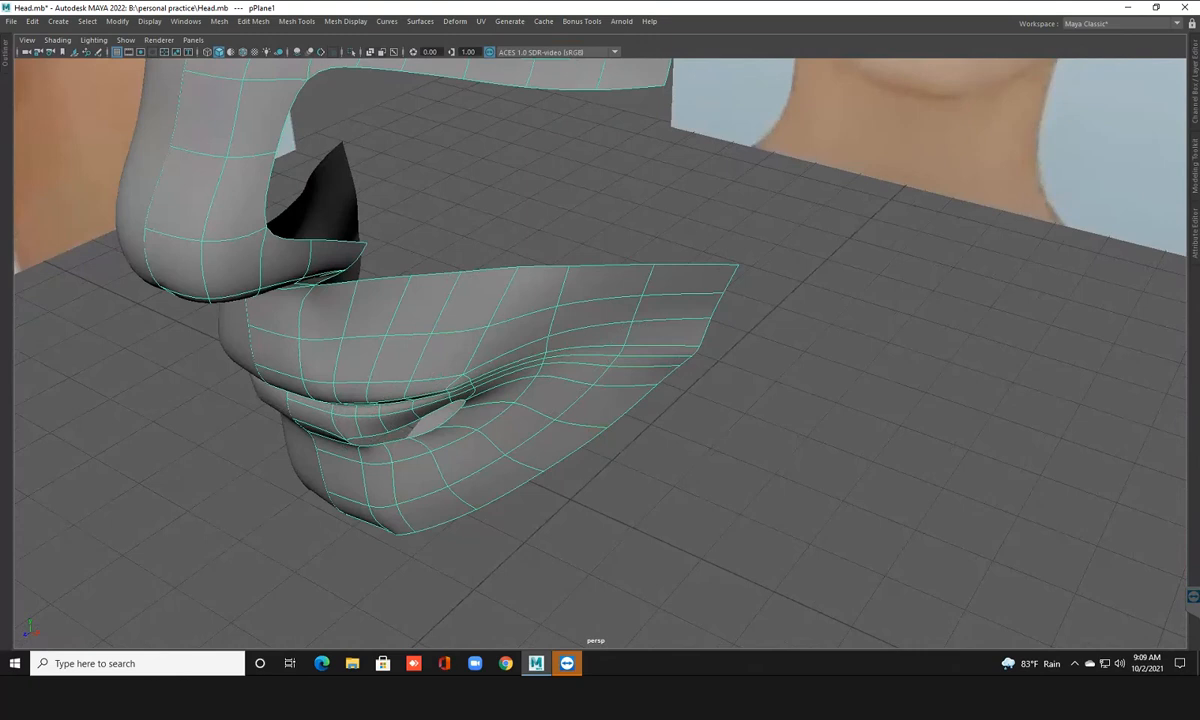
pyautogui.moveTo(578, 312); pyautogui.dragTo(545, 302, button='right')
pyautogui.click(619, 353)
pyautogui.press('w')
pyautogui.moveTo(621, 344); pyautogui.dragTo(420, 358)
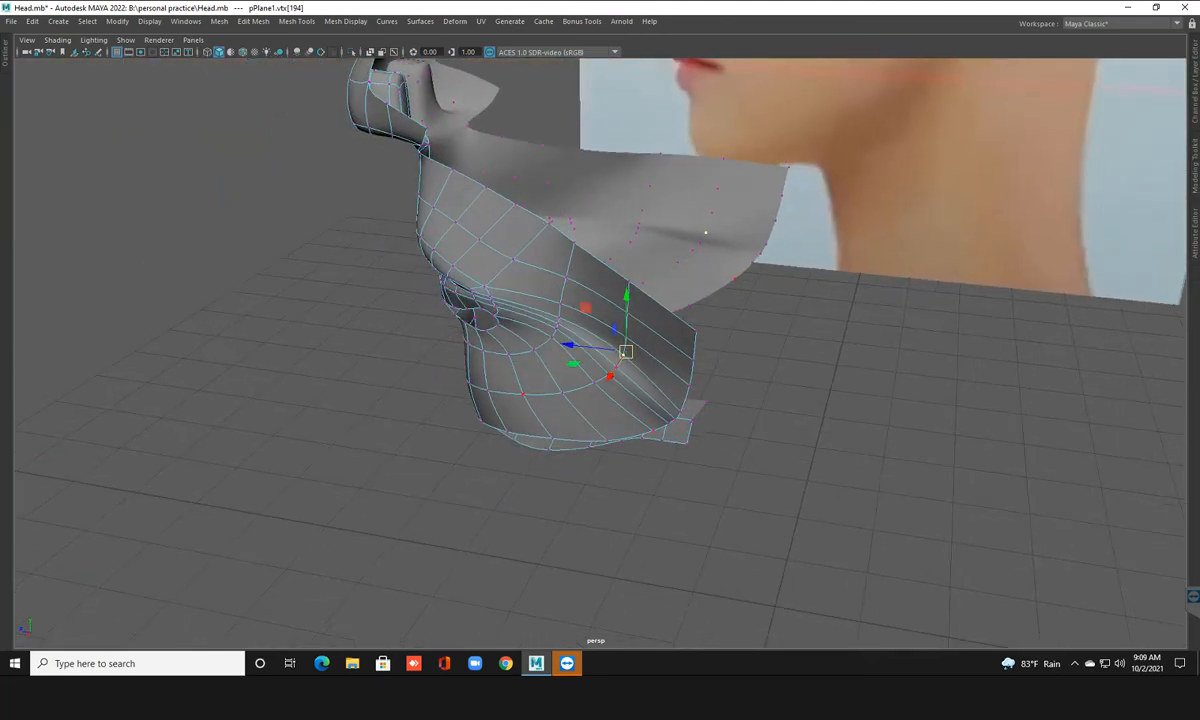
pyautogui.moveTo(573, 364); pyautogui.dragTo(880, 350)
pyautogui.keyDown('alt'); pyautogui.moveTo(640, 400); pyautogui.dragTo(705, 280, button='middle'); pyautogui.keyUp('alt')
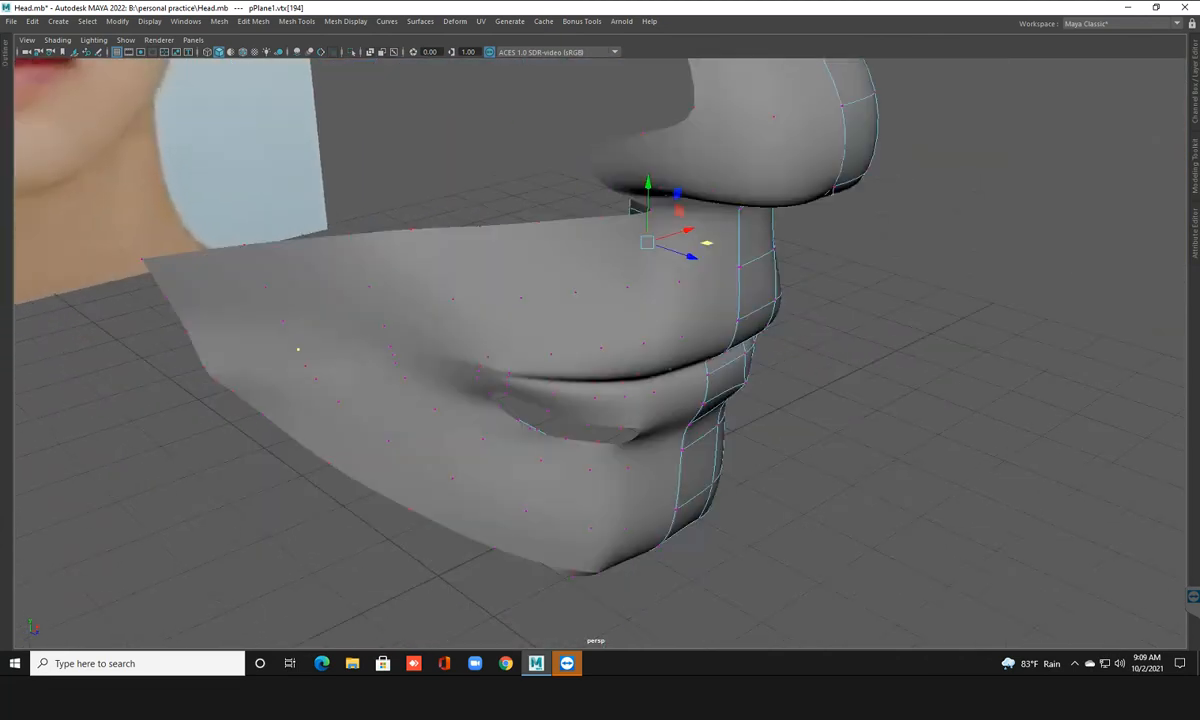
pyautogui.keyDown('alt'); pyautogui.moveTo(705, 280); pyautogui.dragTo(708, 345); pyautogui.keyUp('alt')
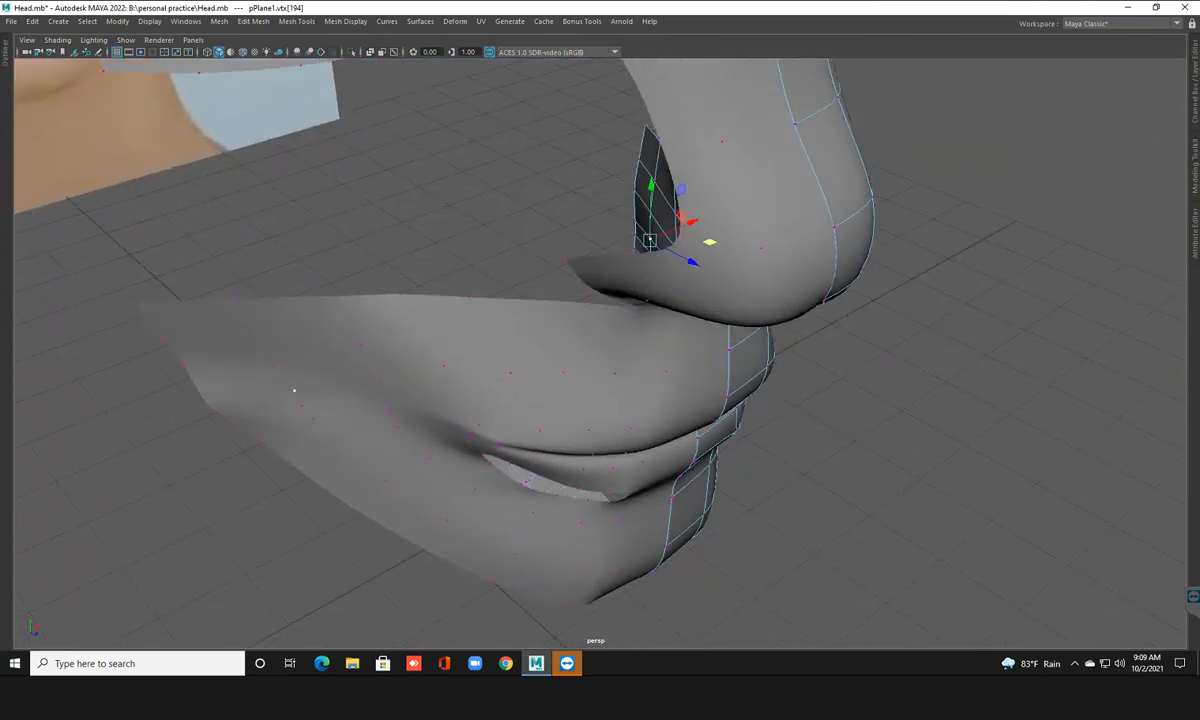
# Shift the cheek edge at the outer border horizontally and save the scene
pyautogui.moveTo(298, 315); pyautogui.dragTo(294, 277, button='right')
pyautogui.keyDown('alt'); pyautogui.moveTo(485, 434); pyautogui.dragTo(215, 404); pyautogui.keyUp('alt')
pyautogui.click(686, 308)
pyautogui.keyDown('alt'); pyautogui.moveTo(686, 312); pyautogui.dragTo(835, 405); pyautogui.keyUp('alt')
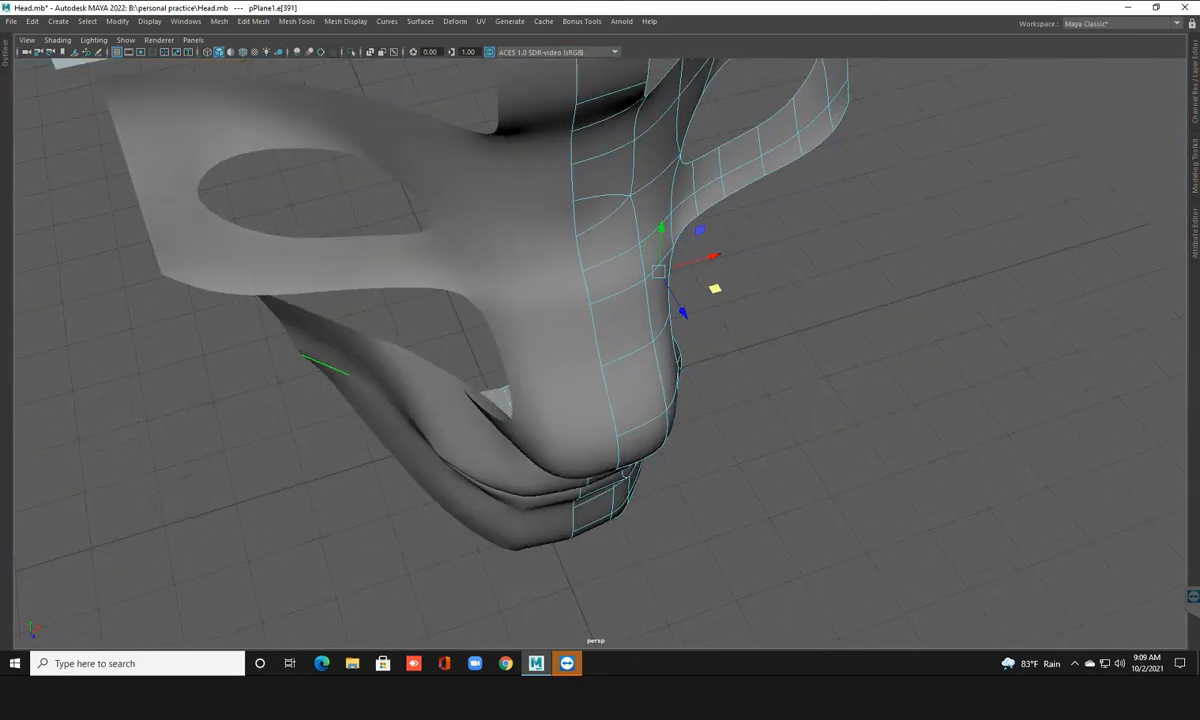
pyautogui.moveTo(715, 289); pyautogui.dragTo(712, 288)
pyautogui.keyDown('alt'); pyautogui.moveTo(712, 288); pyautogui.dragTo(850, 172); pyautogui.keyUp('alt')
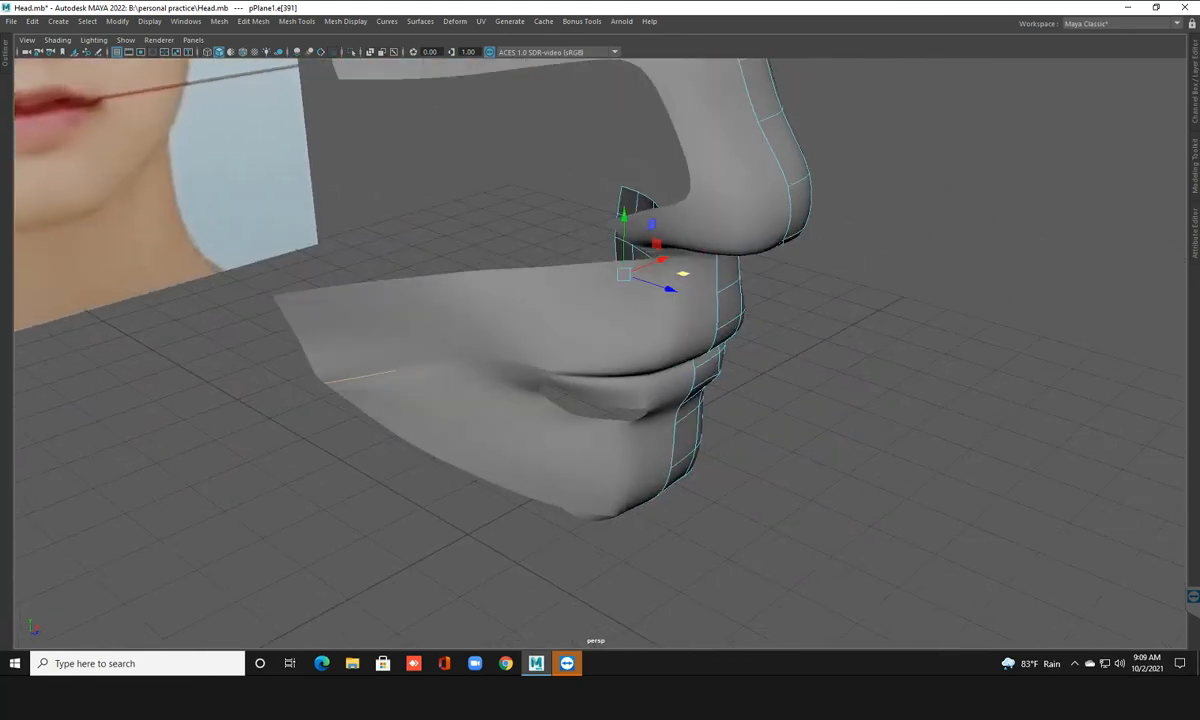
pyautogui.moveTo(670, 313); pyautogui.dragTo(724, 300, button='right')
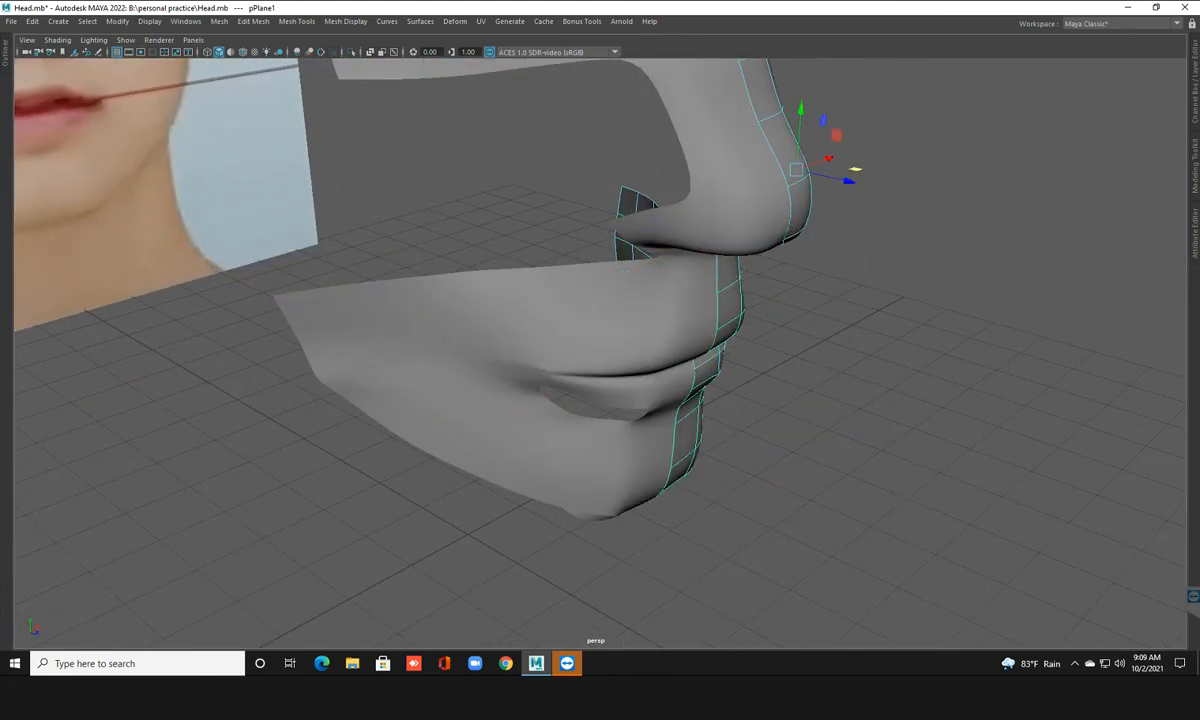
pyautogui.hotkey('ctrl', 's')
pyautogui.click(842, 330)
pyautogui.scroll(-3, 842, 330)
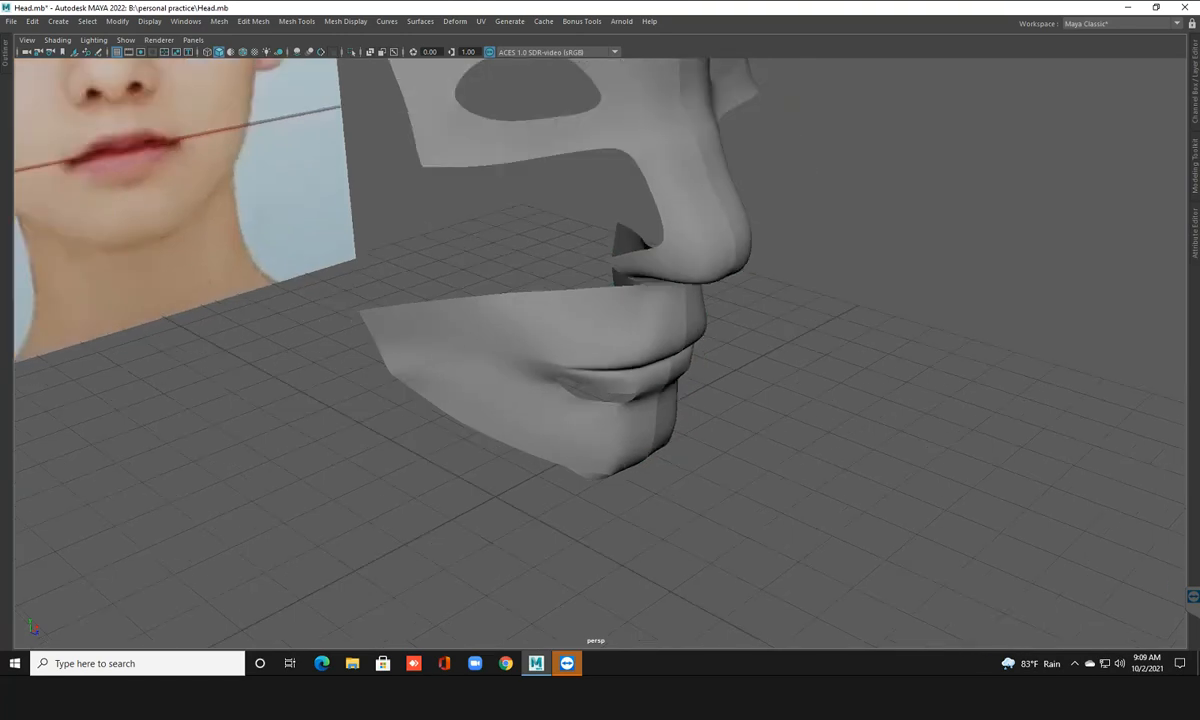
# Select two consecutive horizontal cheek edges reaching the outer border and shift them horizontally to even the cheek curve
pyautogui.scroll(2, 842, 330)
pyautogui.keyDown('alt'); pyautogui.moveTo(645, 362); pyautogui.dragTo(444, 456); pyautogui.keyUp('alt')
pyautogui.scroll(3, 420, 338)
pyautogui.scroll(3, 440, 450)
pyautogui.click(450, 456)
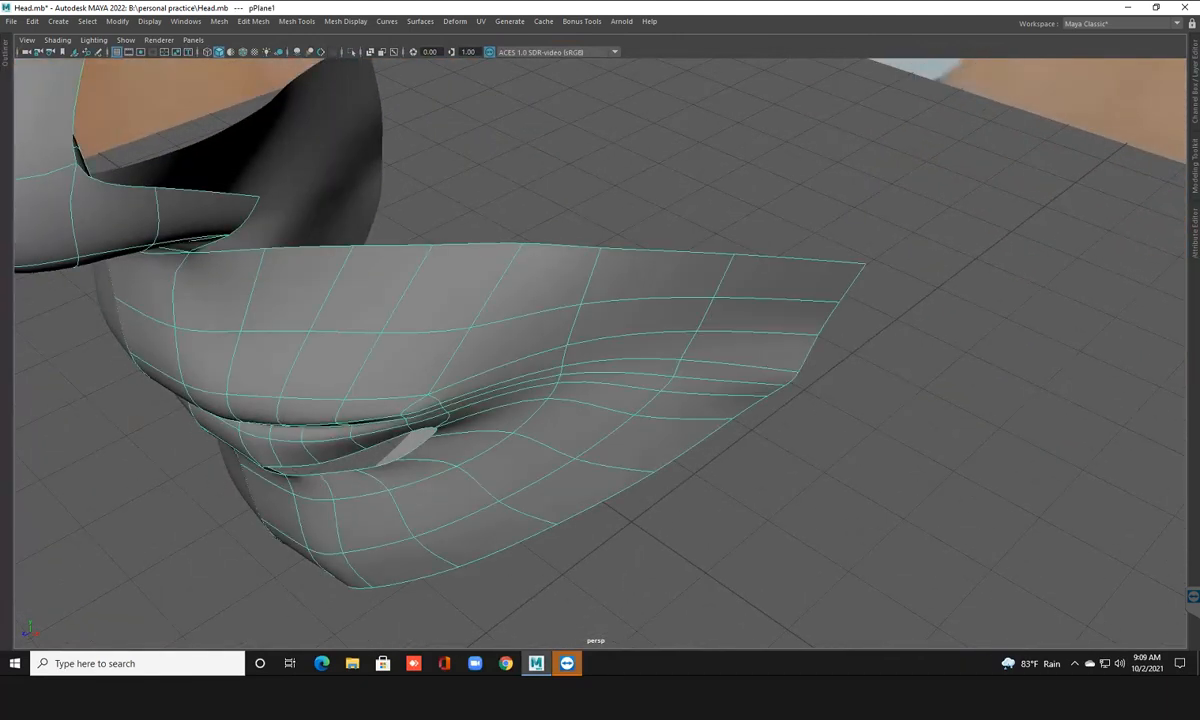
pyautogui.moveTo(680, 355); pyautogui.dragTo(678, 300, button='right')
pyautogui.click(676, 333)
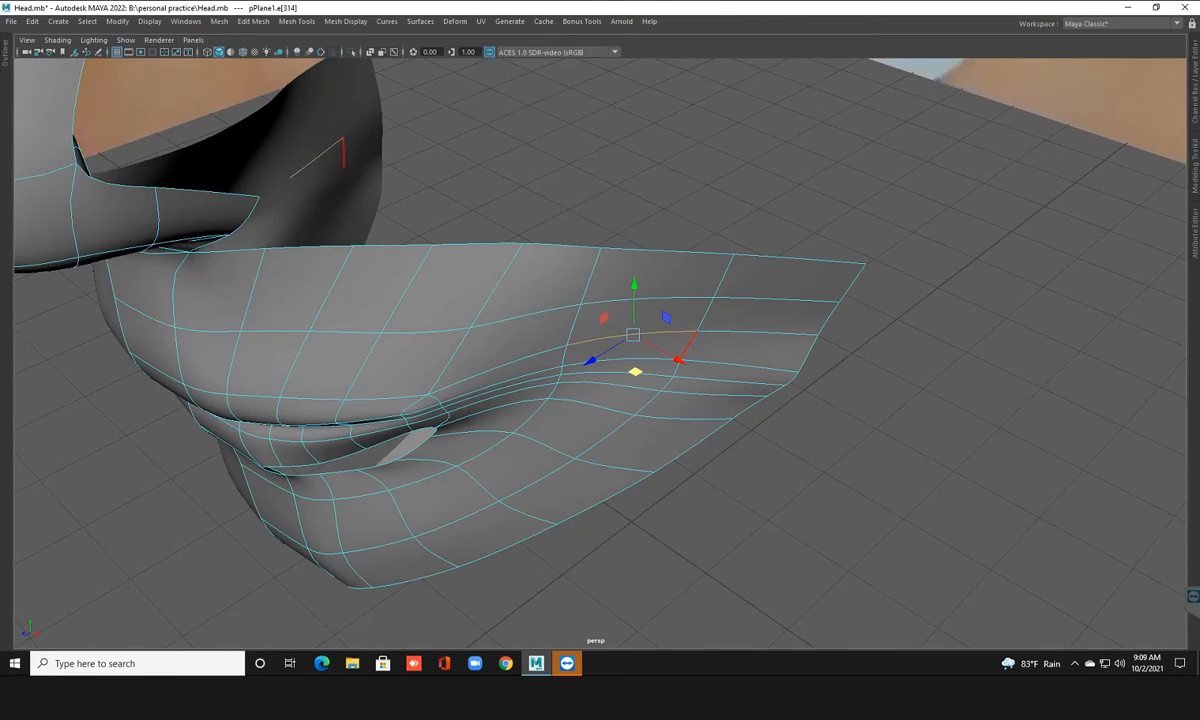
pyautogui.keyDown('shift'); pyautogui.click(742, 333); pyautogui.keyUp('shift')
pyautogui.moveTo(702, 372); pyautogui.dragTo(940, 236)
pyautogui.scroll(-3, 702, 379)
pyautogui.scroll(2, 702, 379)
pyautogui.moveTo(752, 249); pyautogui.dragTo(760, 222)
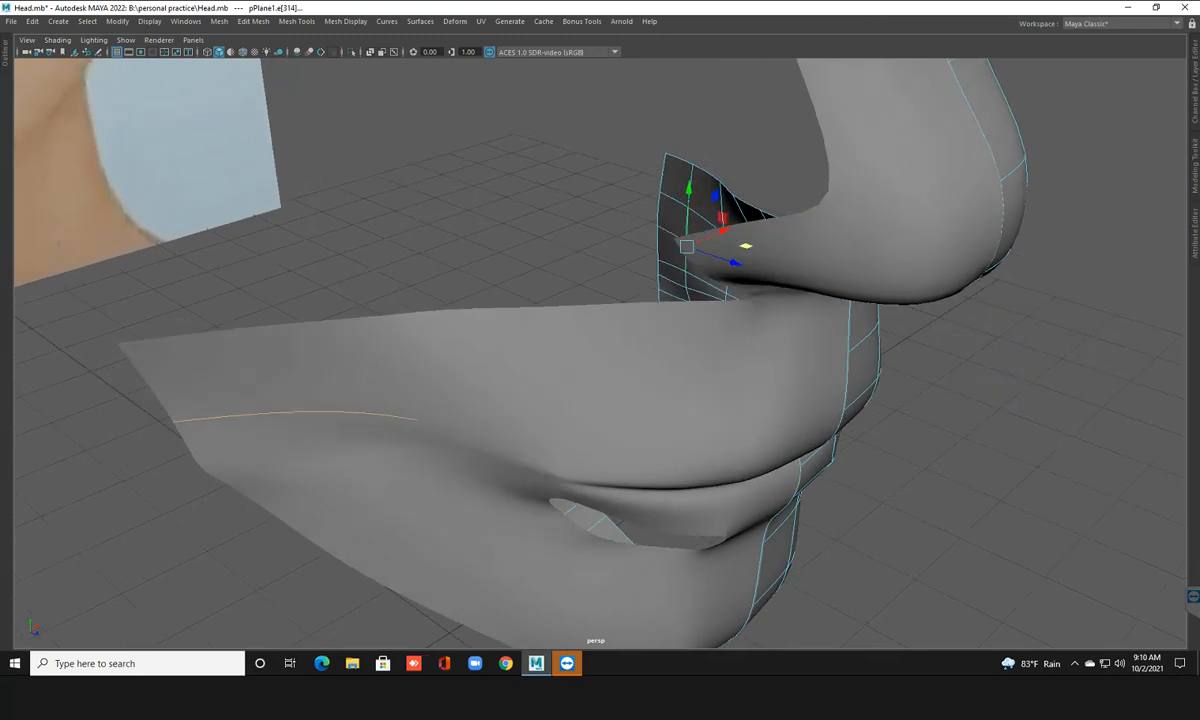
# Leave component editing, deselect the mesh and save the scene
pyautogui.press('F8')
pyautogui.click(580, 225)
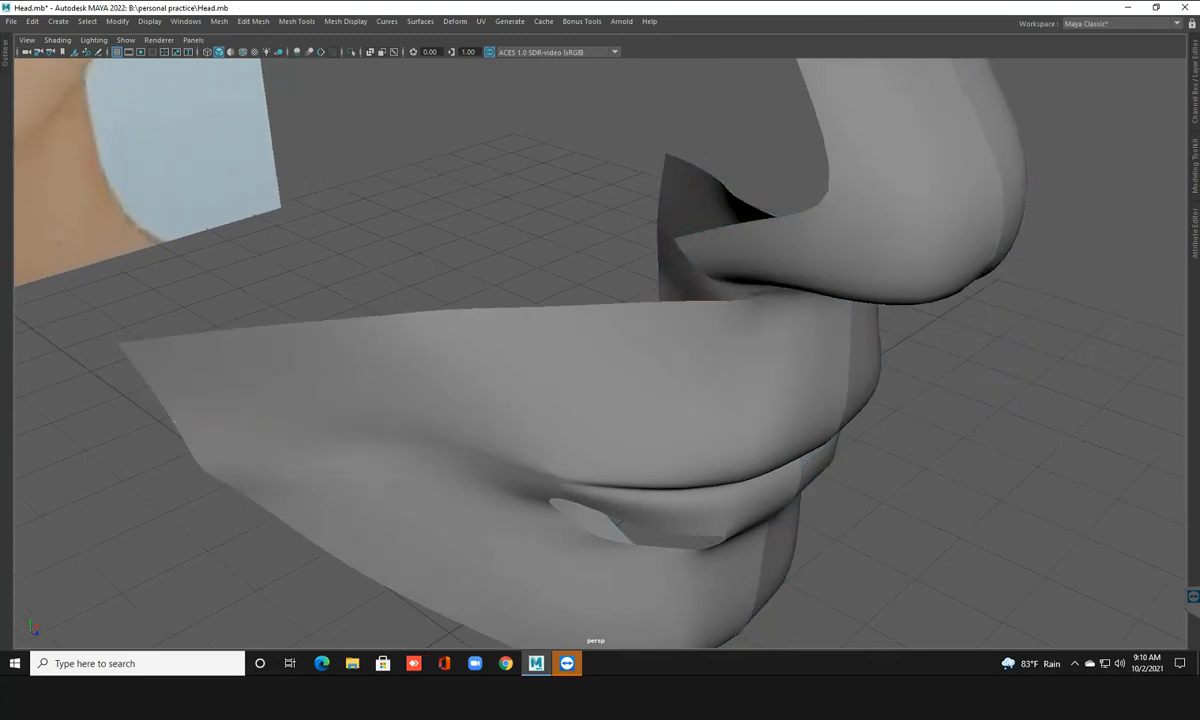
pyautogui.scroll(-5, 600, 352)
pyautogui.keyDown('alt'); pyautogui.moveTo(700, 370); pyautogui.dragTo(440, 350); pyautogui.keyUp('alt')
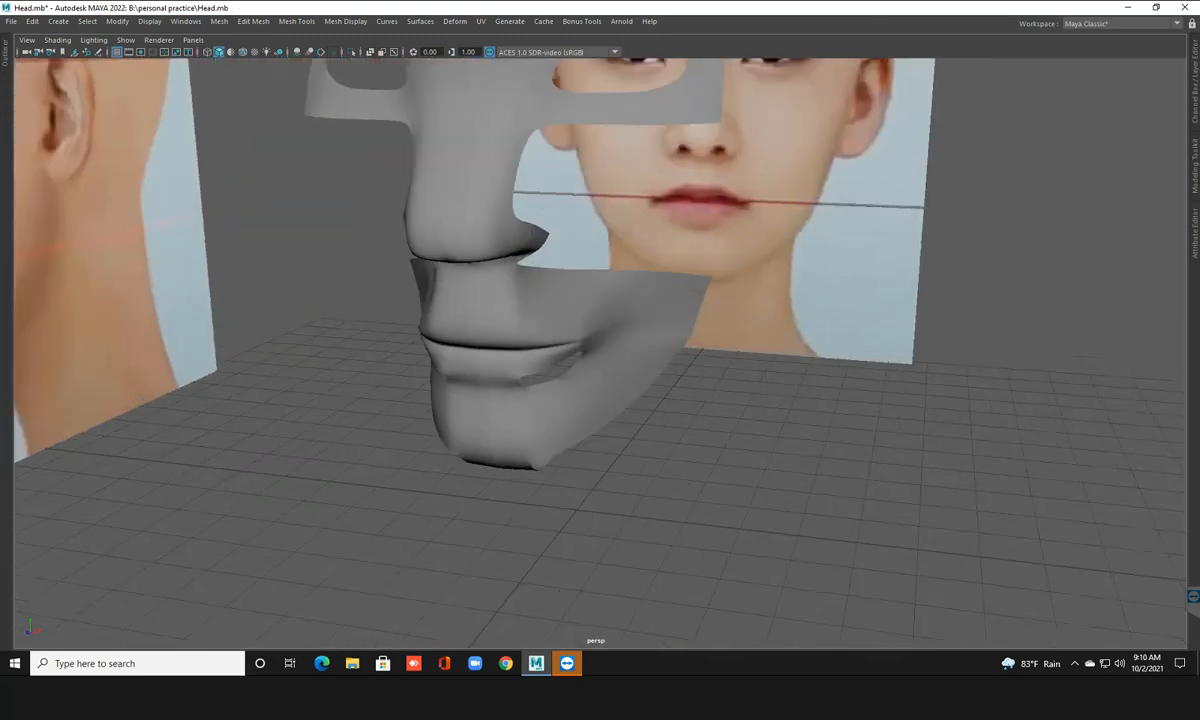
pyautogui.scroll(-5, 600, 352)
pyautogui.keyDown('alt'); pyautogui.moveTo(620, 360); pyautogui.dragTo(630, 300); pyautogui.keyUp('alt')
pyautogui.hotkey('ctrl', 's')
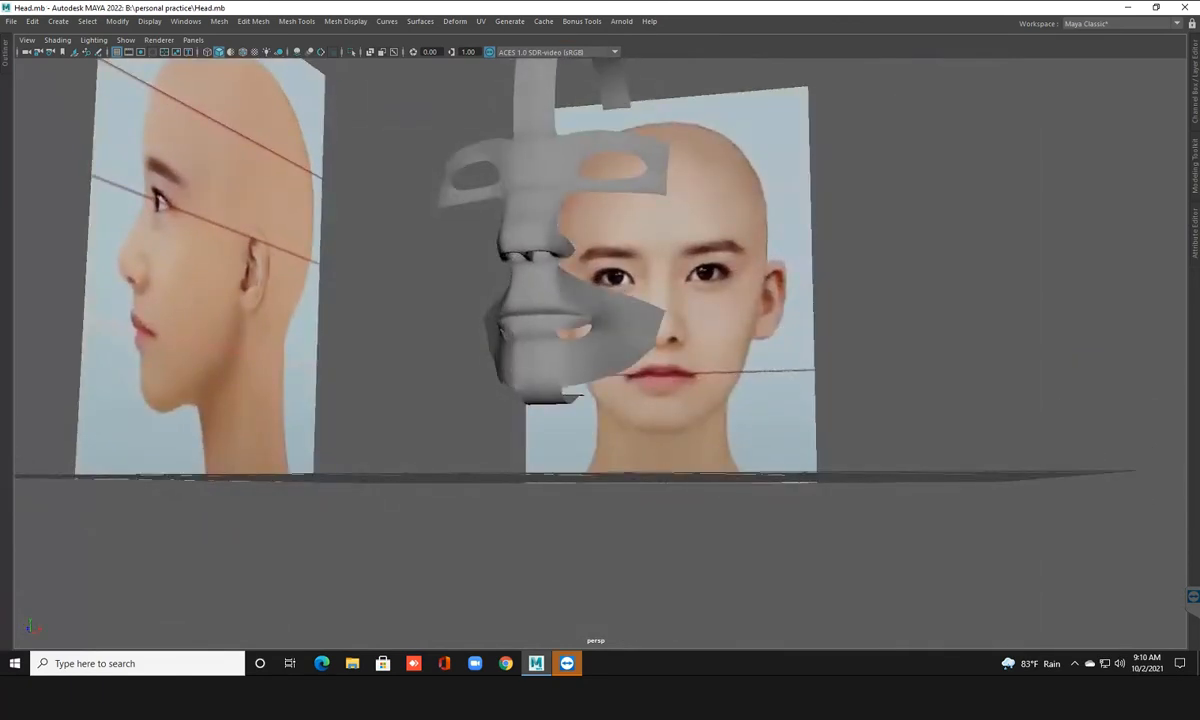
# In the front view, turn off the smooth preview and bridge the innermost upper and lower edges of the gap below the lip
pyautogui.press('space')
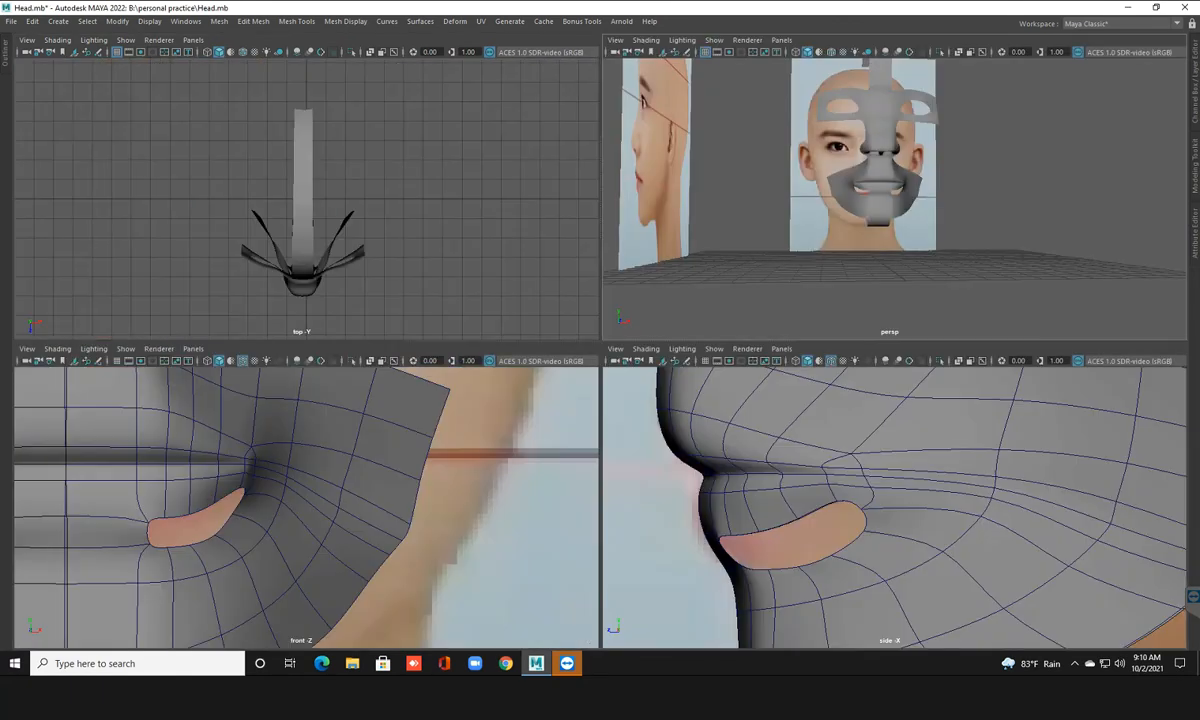
pyautogui.press('space')
pyautogui.keyDown('alt'); pyautogui.moveTo(500, 420); pyautogui.dragTo(541, 412, button='middle'); pyautogui.keyUp('alt')
pyautogui.click(600, 400)
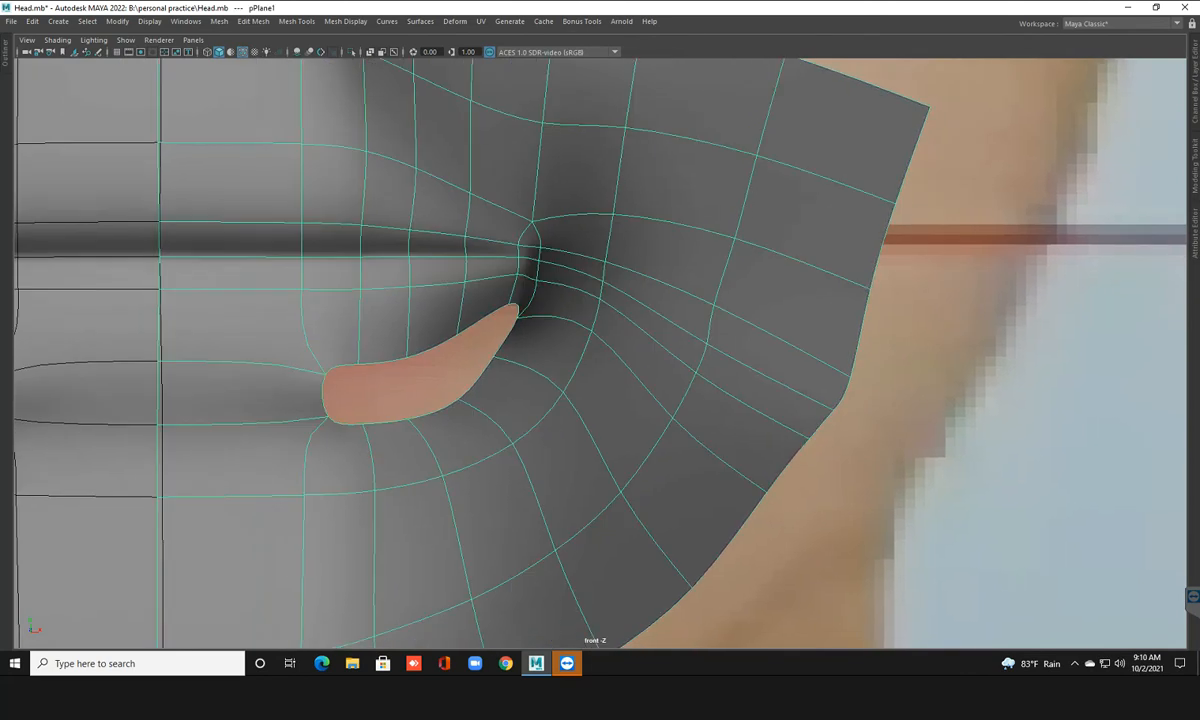
pyautogui.scroll(1, 600, 400)
pyautogui.scroll(1, 600, 350)
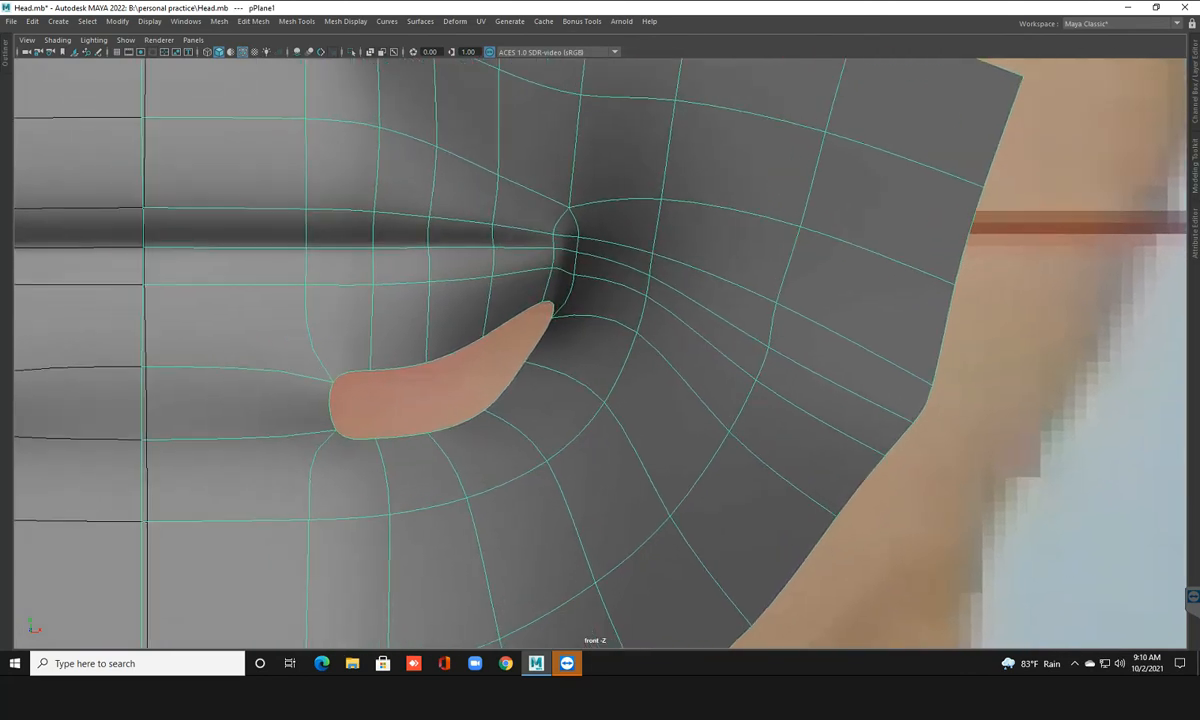
pyautogui.press('1')
pyautogui.scroll(1, 600, 350)
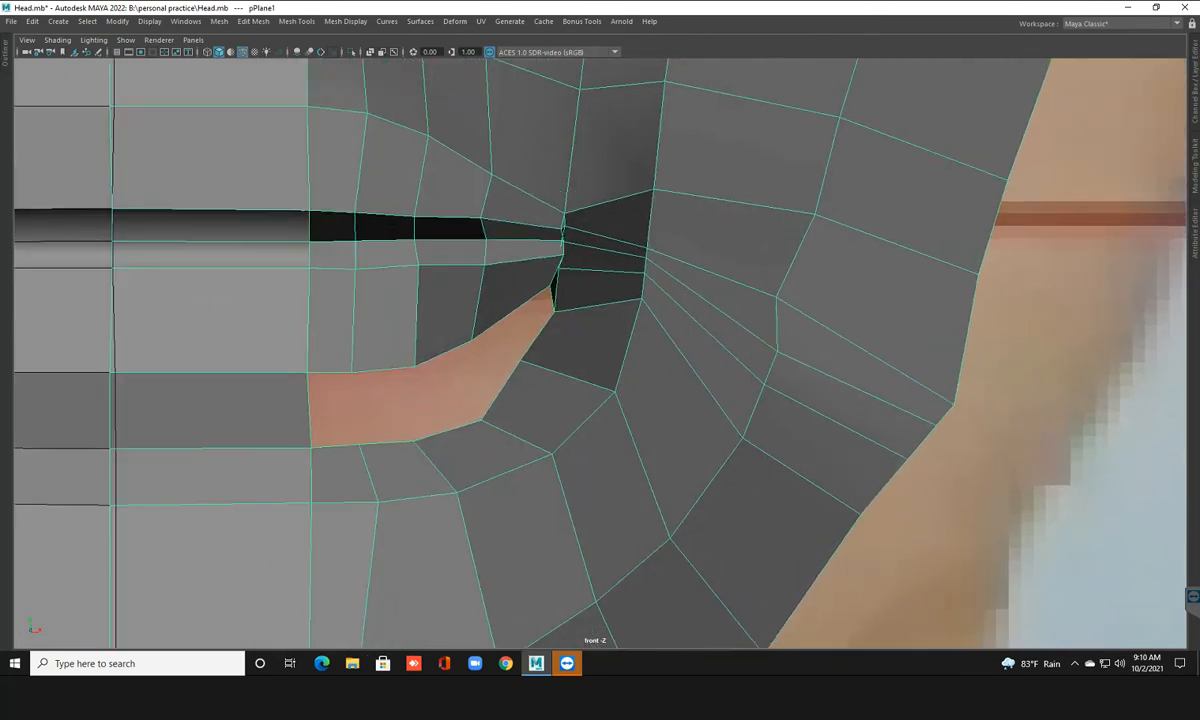
pyautogui.press('F10')
pyautogui.click(330, 372)
pyautogui.keyDown('shift'); pyautogui.click(335, 446); pyautogui.keyUp('shift')
pyautogui.keyDown('shift'); pyautogui.moveTo(333, 404); pyautogui.dragTo(305, 556, button='right'); pyautogui.keyUp('shift')
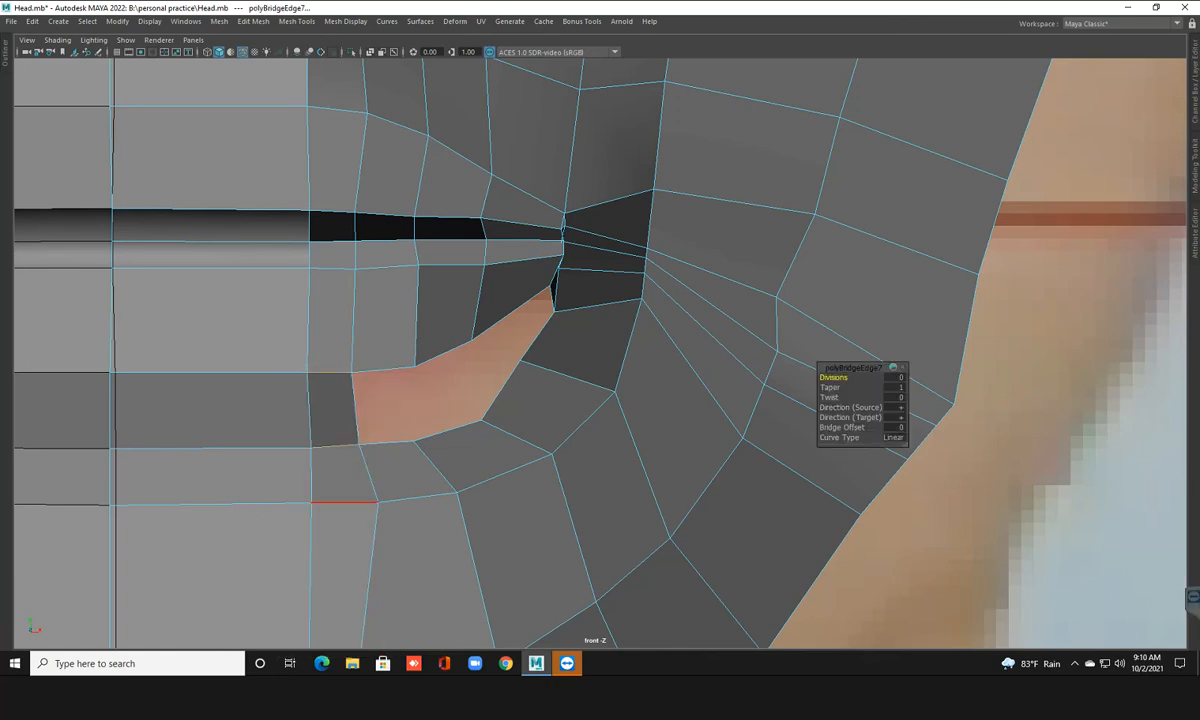
# In the perspective view, bridge the second pair of upper and lower edges of the gap below the lip
pyautogui.press('space')
pyautogui.press('space')
pyautogui.scroll(5, 890, 200)
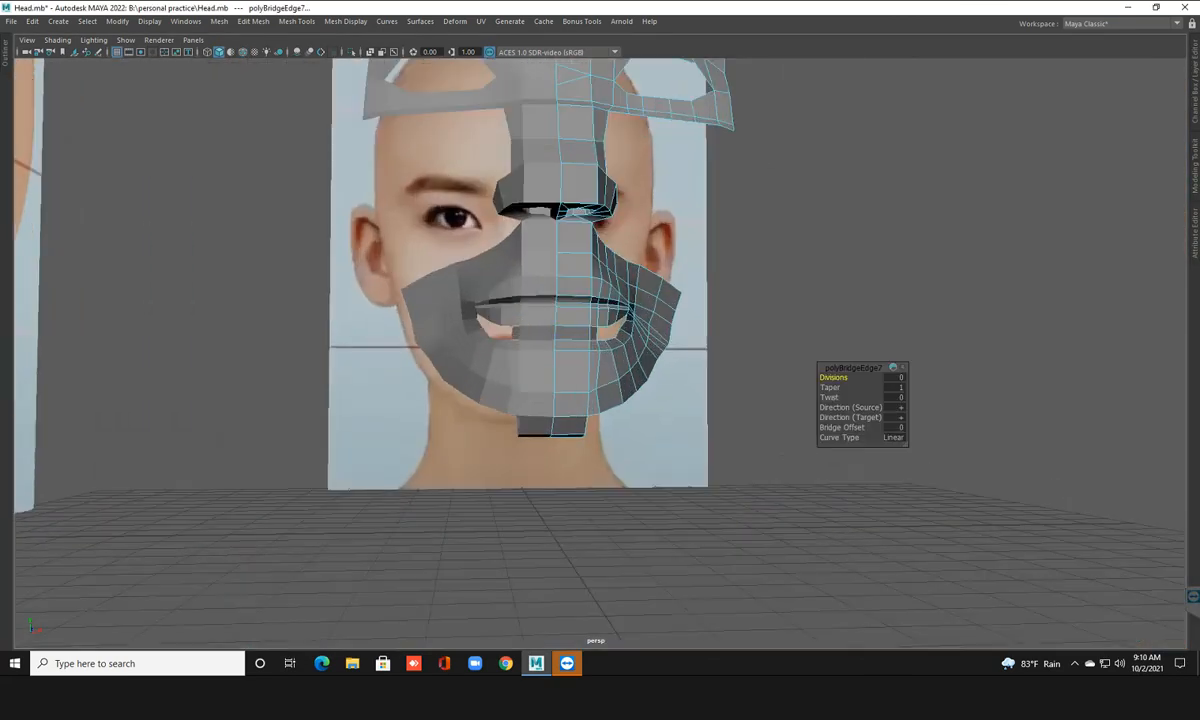
pyautogui.keyDown('alt'); pyautogui.moveTo(890, 200); pyautogui.dragTo(705, 262); pyautogui.keyUp('alt')
pyautogui.scroll(5, 705, 262)
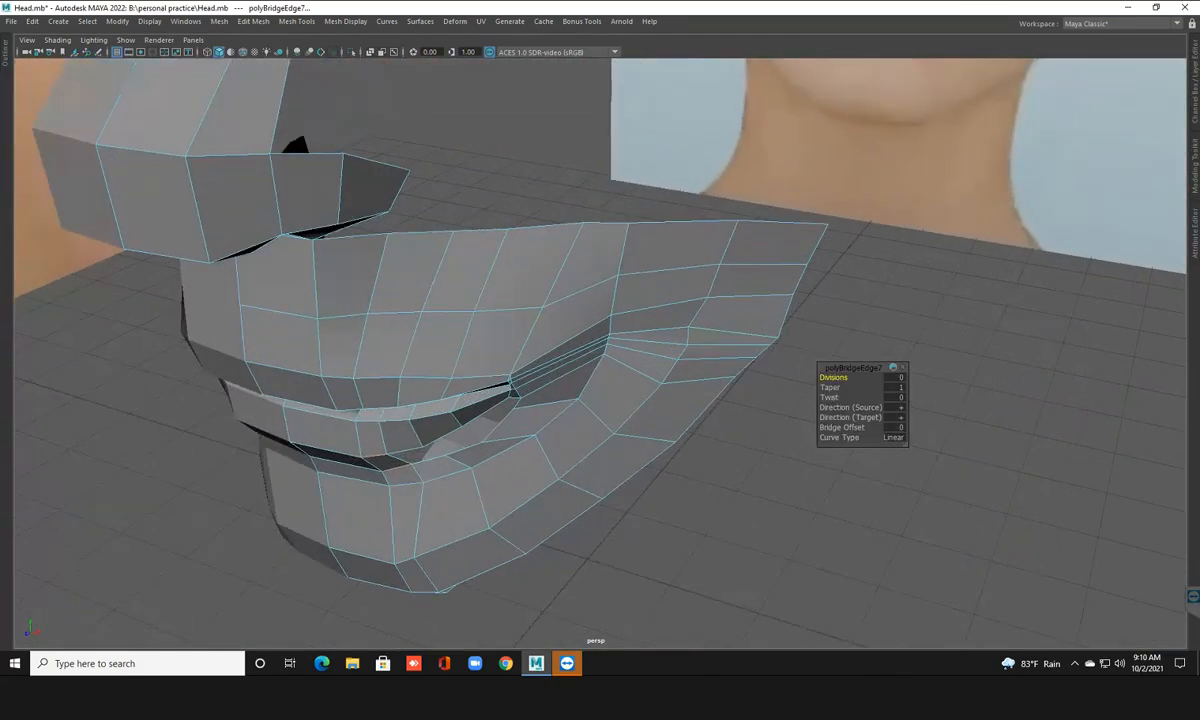
pyautogui.keyDown('alt'); pyautogui.moveTo(705, 262); pyautogui.dragTo(783, 225, button='middle'); pyautogui.keyUp('alt')
pyautogui.keyDown('alt'); pyautogui.moveTo(783, 225); pyautogui.dragTo(740, 225); pyautogui.keyUp('alt')
pyautogui.scroll(3, 650, 300)
pyautogui.moveTo(650, 300)
pyautogui.keyDown('alt'); pyautogui.mouseDown()
pyautogui.moveTo(710, 292)
pyautogui.moveTo(635, 295)
pyautogui.mouseUp(); pyautogui.keyUp('alt')
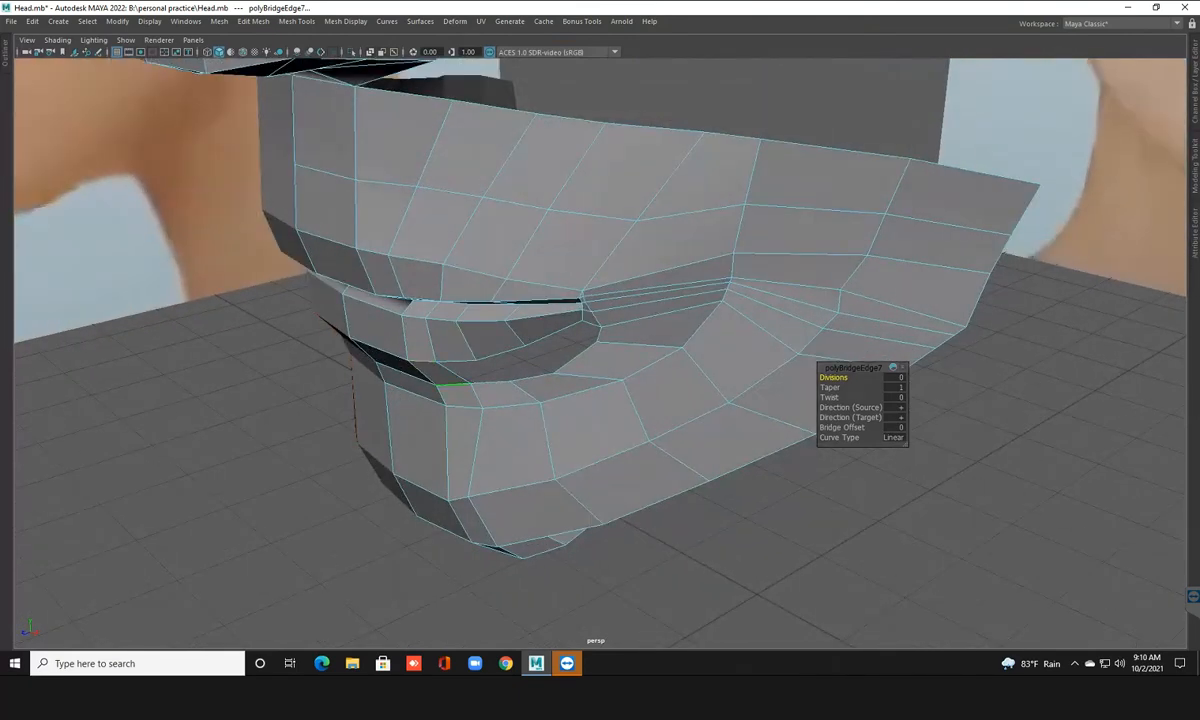
pyautogui.press('3')
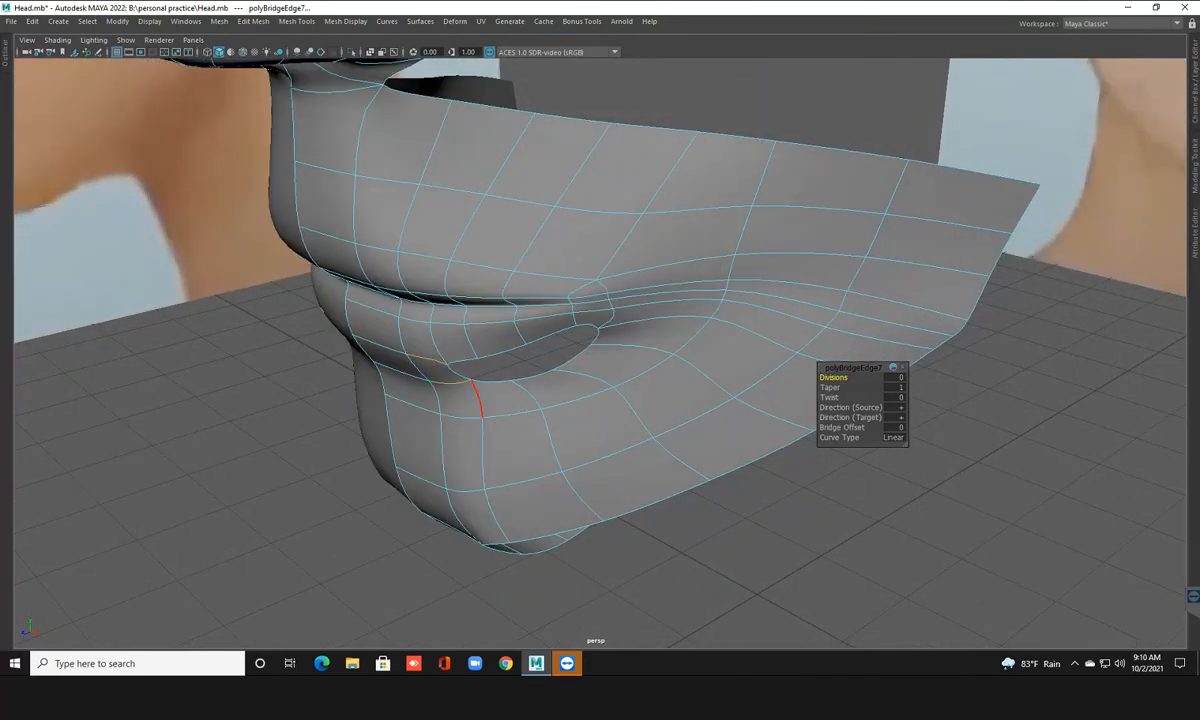
pyautogui.press('1')
pyautogui.click(456, 360)
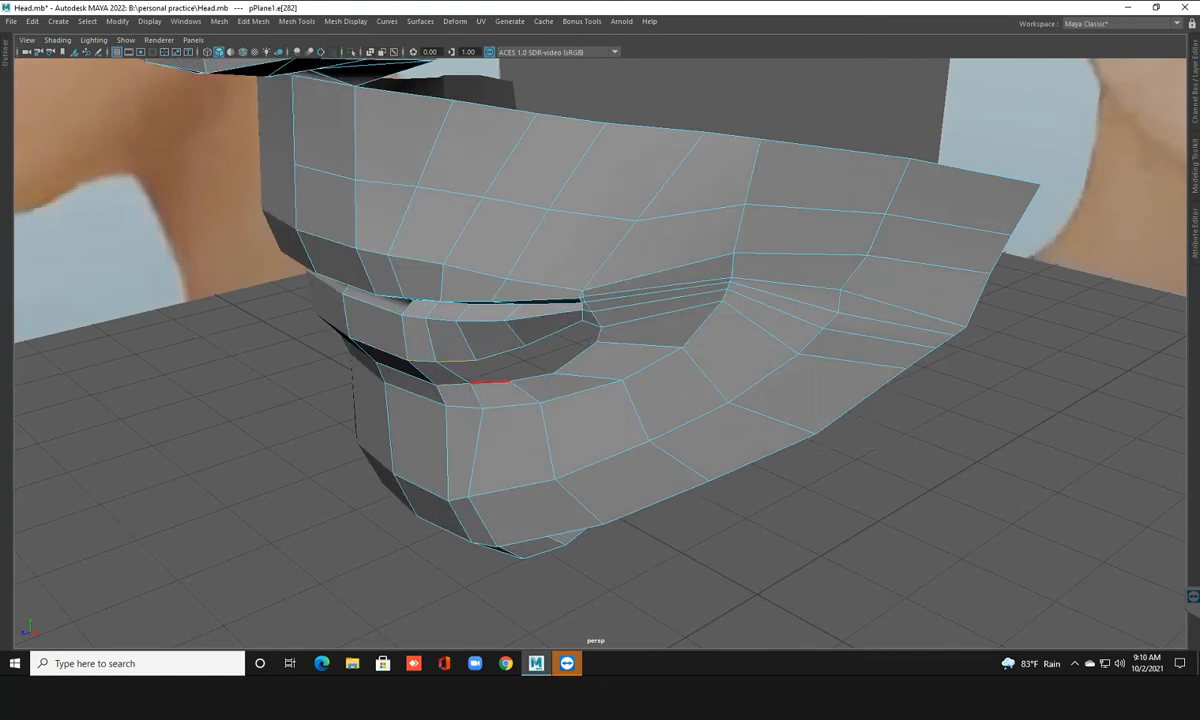
pyautogui.keyDown('shift'); pyautogui.click(490, 382); pyautogui.keyUp('shift')
pyautogui.keyDown('shift'); pyautogui.moveTo(470, 381); pyautogui.dragTo(462, 528, button='right'); pyautogui.keyUp('shift')
# Bridge the third pair of upper and lower edges of the gap below the lip and turn on the smooth preview
pyautogui.scroll(-1, 450, 430)
pyautogui.keyDown('alt'); pyautogui.moveTo(450, 430); pyautogui.dragTo(604, 435); pyautogui.keyUp('alt')
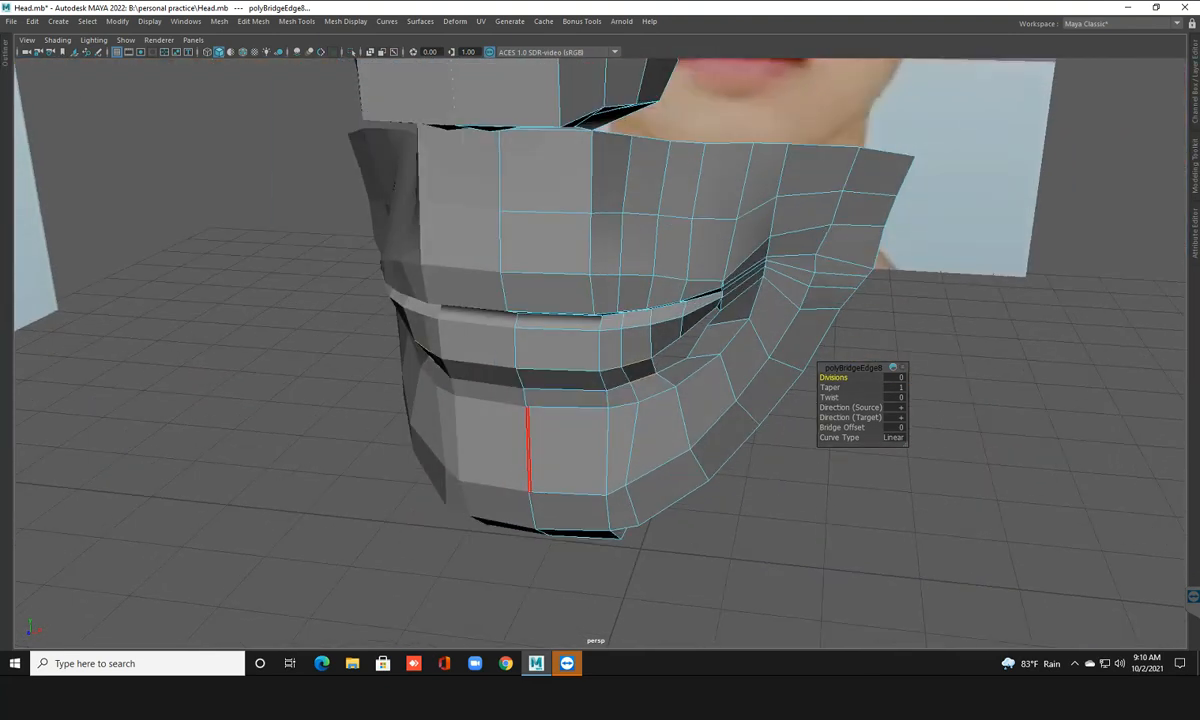
pyautogui.scroll(1, 606, 450)
pyautogui.keyDown('alt'); pyautogui.moveTo(606, 462); pyautogui.dragTo(543, 451, button='middle'); pyautogui.keyUp('alt')
pyautogui.keyDown('alt'); pyautogui.moveTo(547, 451); pyautogui.dragTo(524, 484); pyautogui.keyUp('alt')
pyautogui.rightClick(640, 319)
pyautogui.moveTo(640, 319); pyautogui.dragTo(585, 337, button='right')
pyautogui.click(609, 384)
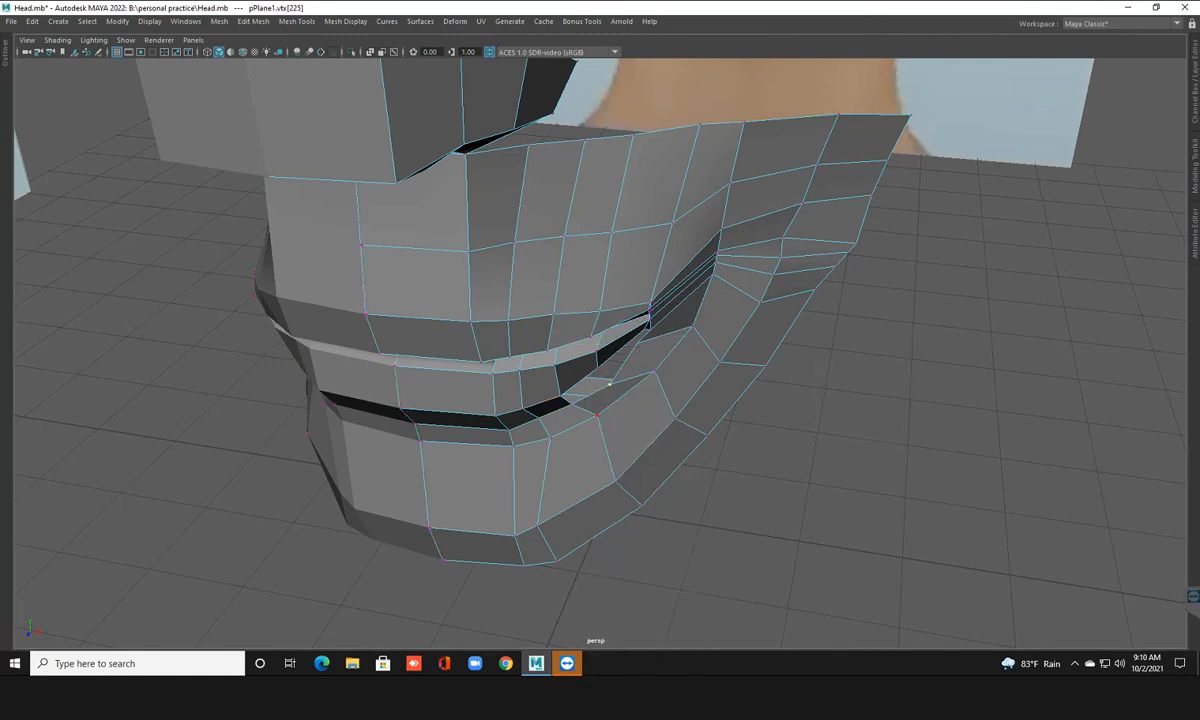
pyautogui.press('w')
pyautogui.moveTo(609, 384); pyautogui.dragTo(548, 318)
pyautogui.rightClick(548, 318)
pyautogui.moveTo(548, 318); pyautogui.dragTo(543, 183, button='right')
pyautogui.click(504, 303)
pyautogui.keyDown('shift'); pyautogui.click(548, 333); pyautogui.keyUp('shift')
pyautogui.keyDown('shift'); pyautogui.moveTo(565, 327); pyautogui.dragTo(560, 479, button='right'); pyautogui.keyUp('shift')
pyautogui.press('3')
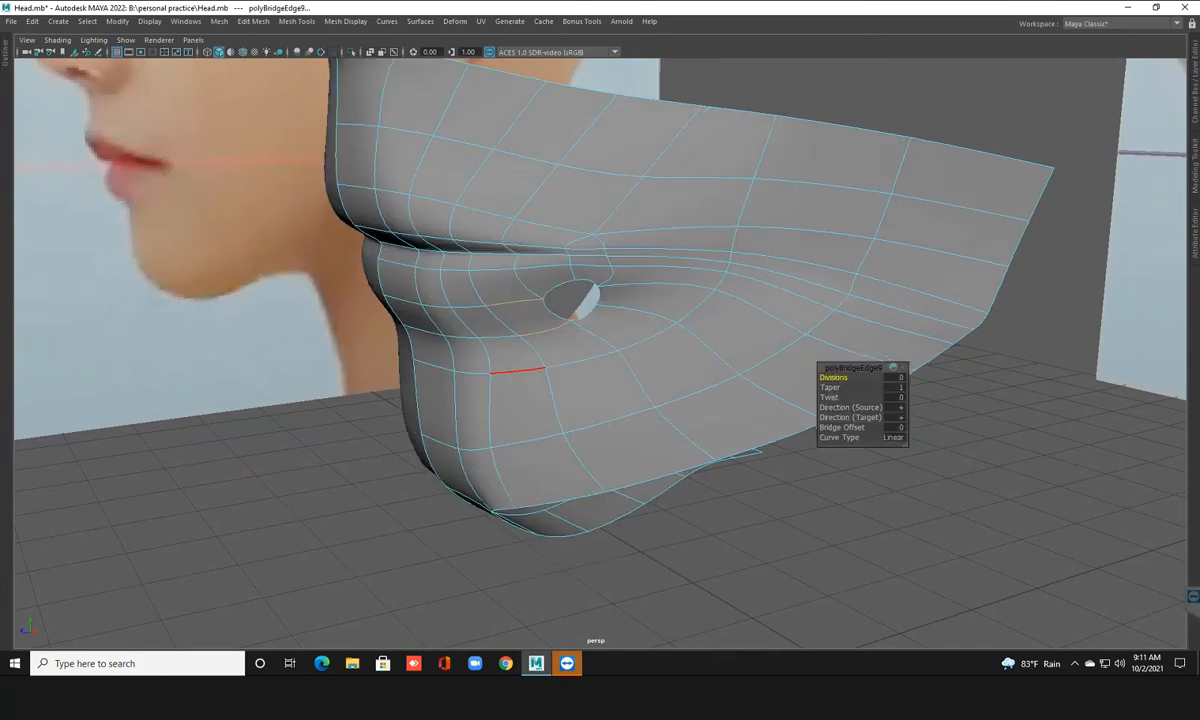
# Turn off the smooth preview and bridge the remaining open edges near the mouth corner to close the gap
pyautogui.moveTo(554, 397)
pyautogui.keyDown('alt'); pyautogui.mouseDown()
pyautogui.moveTo(598, 397)
pyautogui.moveTo(612, 424)
pyautogui.moveTo(565, 406)
pyautogui.mouseUp(); pyautogui.keyUp('alt')
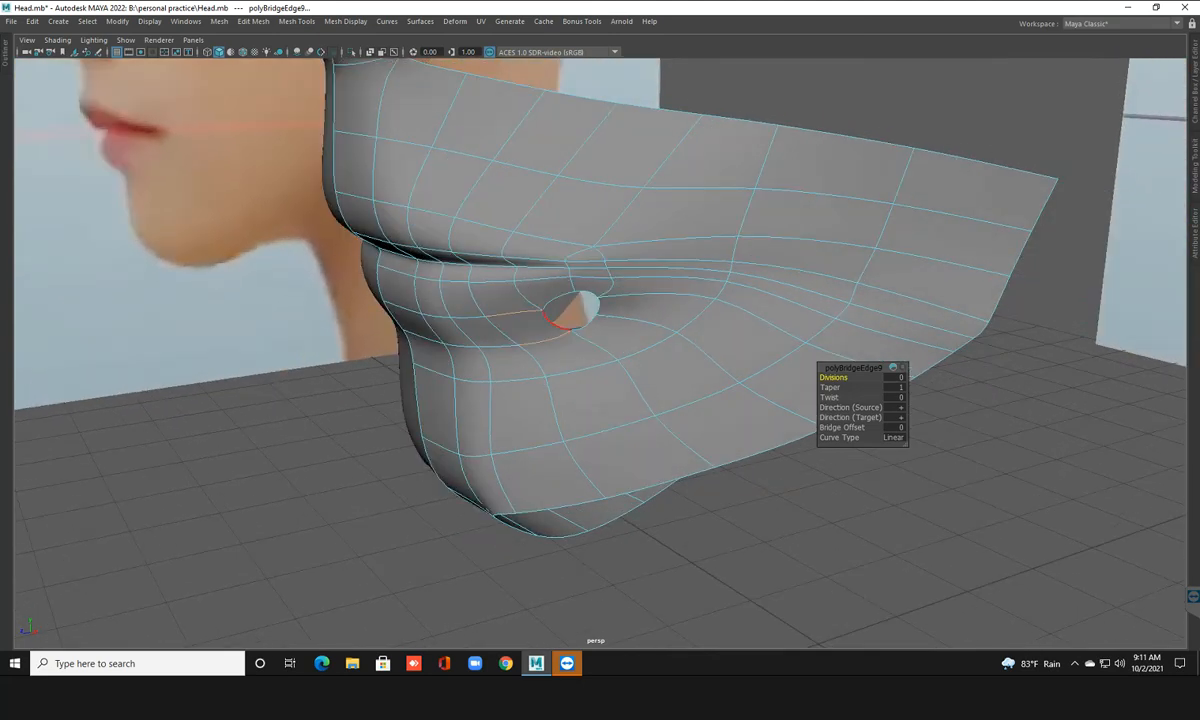
pyautogui.click(558, 298)
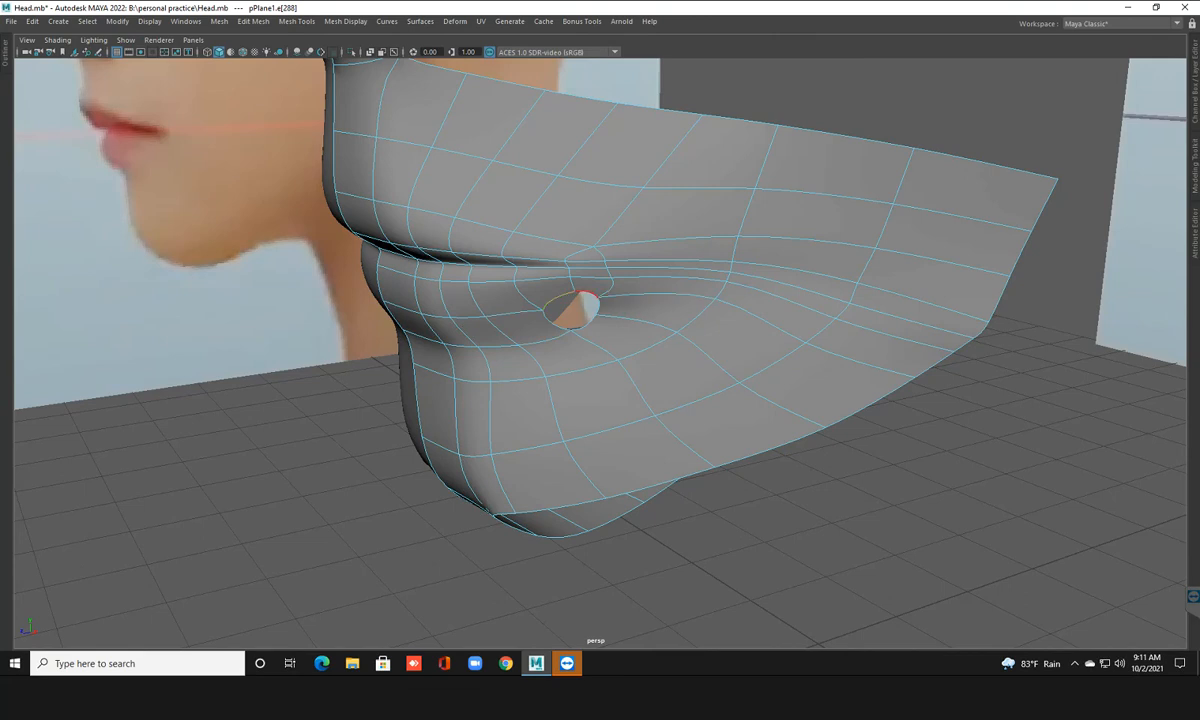
pyautogui.press('1')
pyautogui.scroll(2, 591, 292)
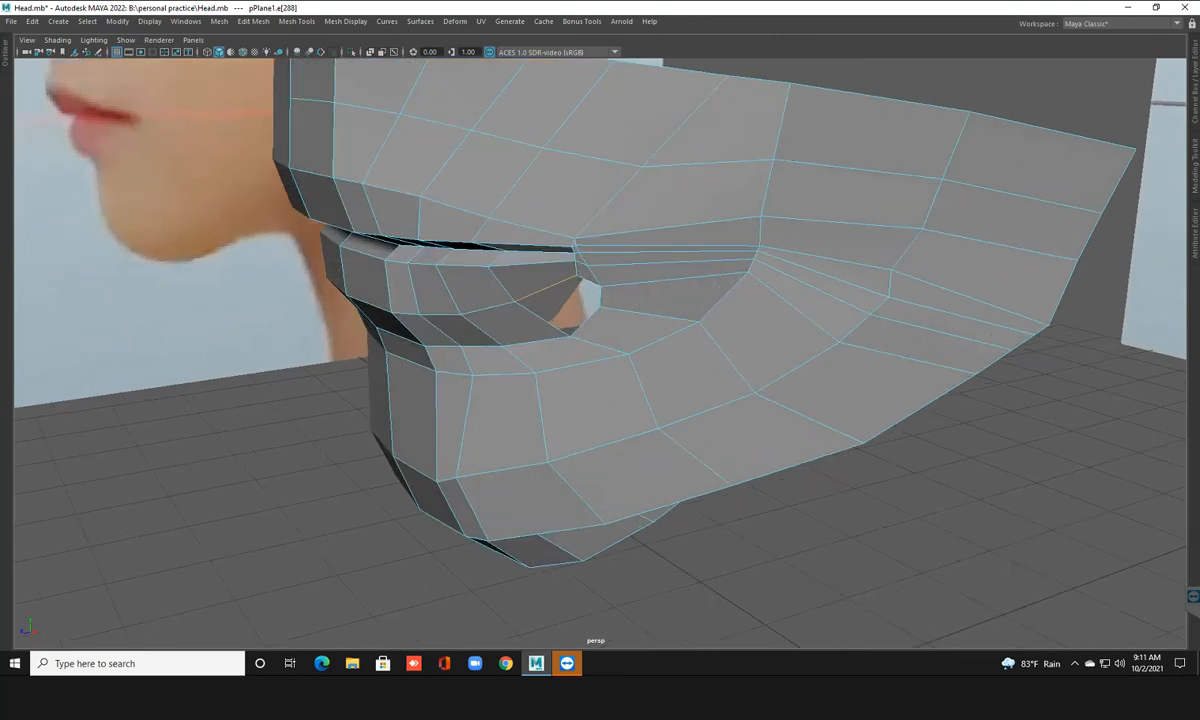
pyautogui.keyDown('shift'); pyautogui.moveTo(591, 321); pyautogui.dragTo(575, 472, button='right'); pyautogui.keyUp('shift')
pyautogui.click(590, 290)
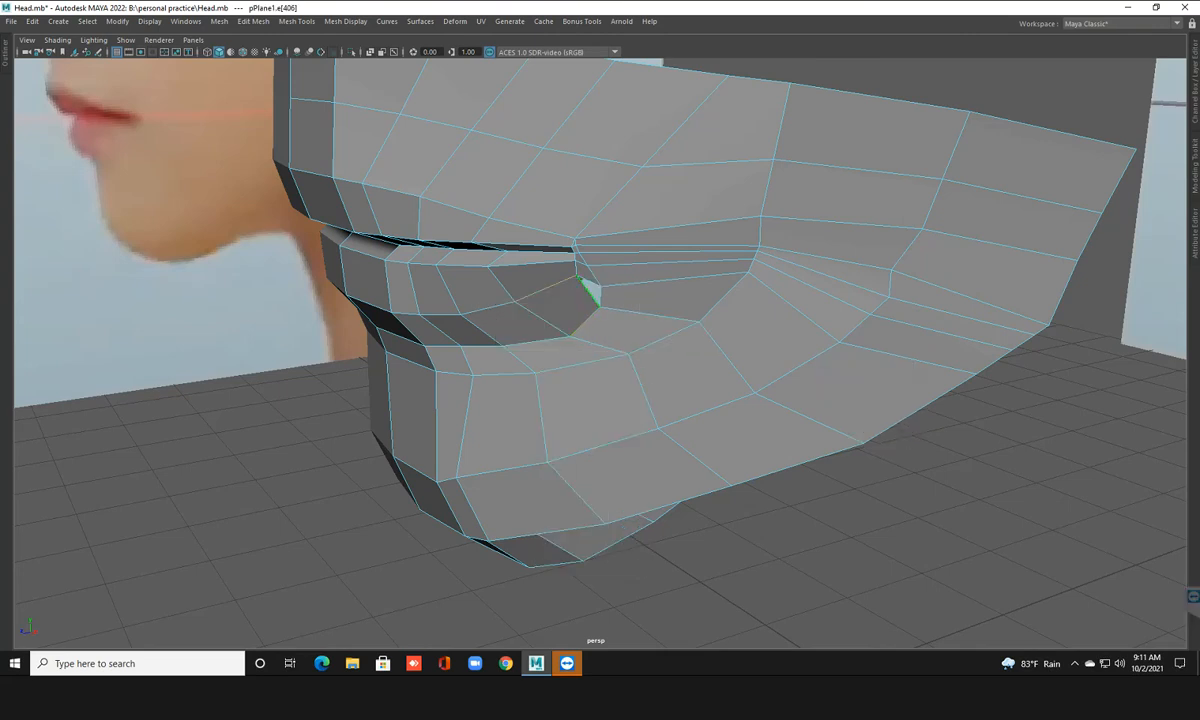
pyautogui.keyDown('shift'); pyautogui.moveTo(605, 293); pyautogui.dragTo(578, 444, button='right'); pyautogui.keyUp('shift')
# Select three consecutive edges along the crease below the lower lip and raise them slightly
pyautogui.scroll(-3, 608, 342)
pyautogui.keyDown('alt'); pyautogui.moveTo(608, 342); pyautogui.dragTo(665, 322); pyautogui.keyUp('alt')
pyautogui.moveTo(572, 271); pyautogui.dragTo(618, 232, button='right')
pyautogui.keyDown('alt'); pyautogui.moveTo(612, 262); pyautogui.dragTo(612, 340); pyautogui.keyUp('alt')
pyautogui.moveTo(595, 319)
pyautogui.mouseDown(button='right')
pyautogui.moveTo(600, 284)
pyautogui.moveTo(594, 330)
pyautogui.moveTo(586, 323)
pyautogui.mouseUp(button='right')
pyautogui.click(631, 357)
pyautogui.keyDown('alt'); pyautogui.moveTo(631, 357); pyautogui.dragTo(560, 332); pyautogui.keyUp('alt')
pyautogui.press('w')
pyautogui.scroll(3, 625, 330)
pyautogui.moveTo(537, 333); pyautogui.dragTo(536, 309, button='right')
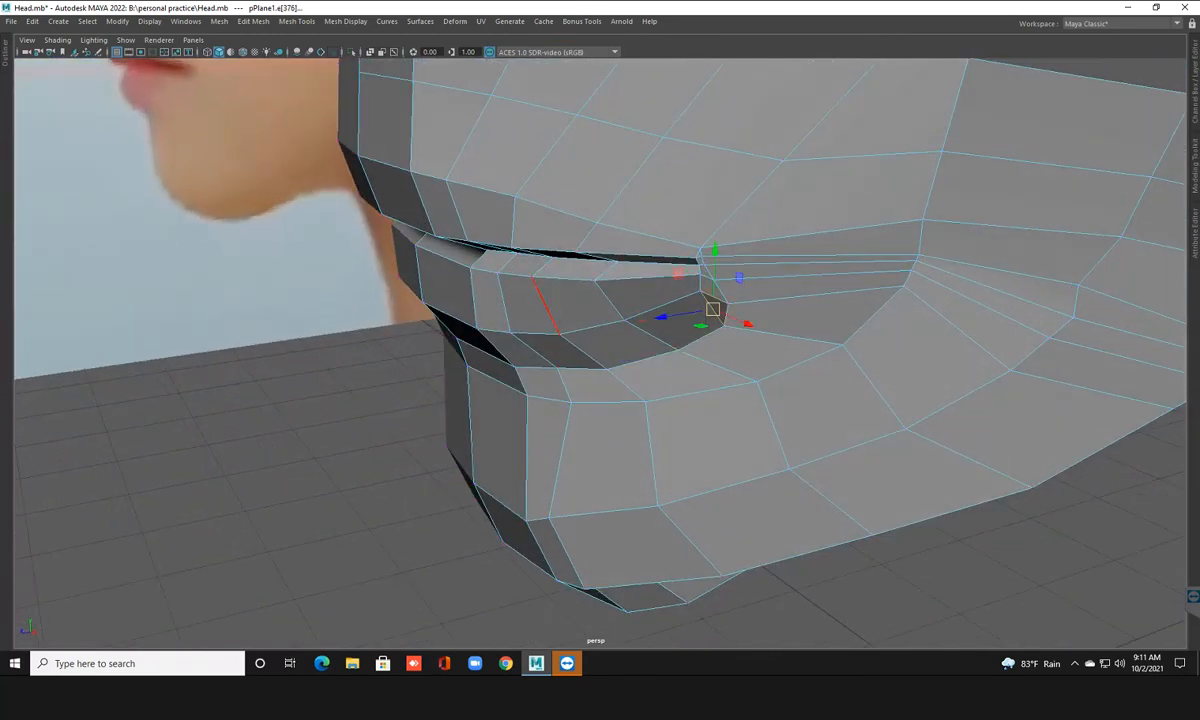
pyautogui.click(580, 368)
pyautogui.keyDown('shift'); pyautogui.click(641, 360); pyautogui.keyUp('shift')
pyautogui.keyDown('shift'); pyautogui.click(538, 367); pyautogui.keyUp('shift')
pyautogui.moveTo(595, 301); pyautogui.dragTo(595, 291)
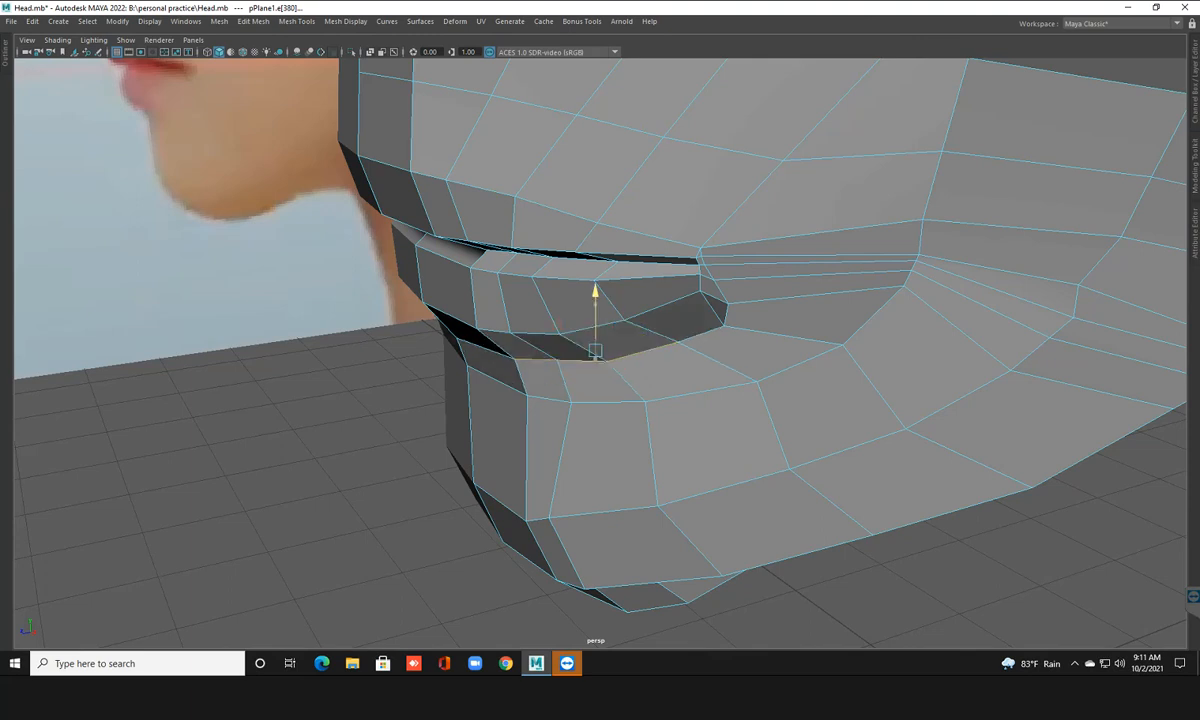
# Turn on the smooth preview and check the lower lip from the front and side
pyautogui.scroll(-4, 567, 388)
pyautogui.keyDown('alt'); pyautogui.moveTo(567, 388); pyautogui.dragTo(765, 372); pyautogui.keyUp('alt')
pyautogui.keyDown('alt'); pyautogui.moveTo(602, 425); pyautogui.dragTo(640, 440); pyautogui.keyUp('alt')
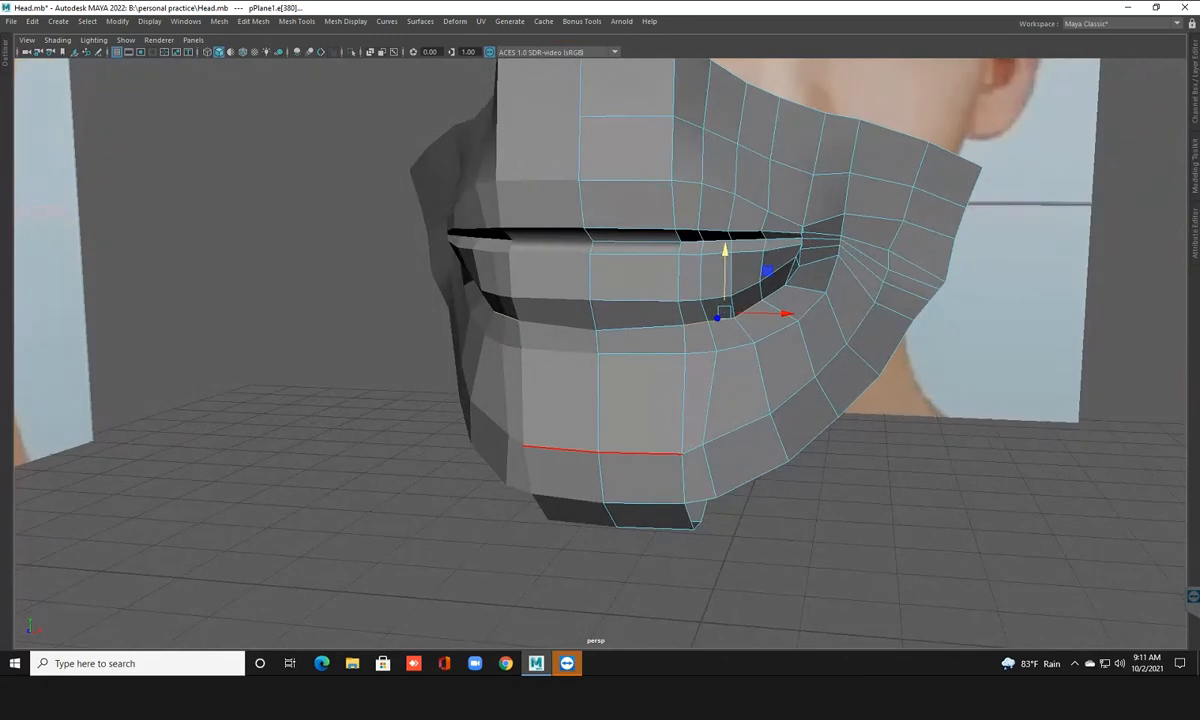
pyautogui.press('3')
pyautogui.scroll(-3, 742, 338)
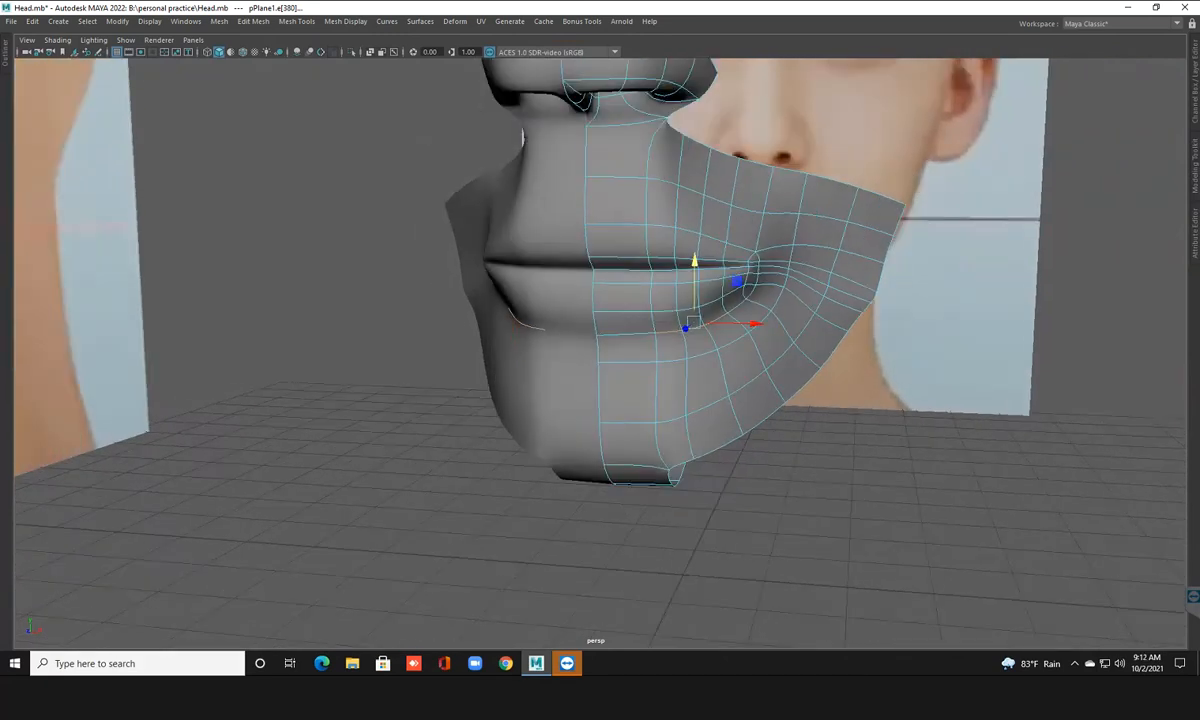
pyautogui.keyDown('alt'); pyautogui.moveTo(742, 360); pyautogui.dragTo(655, 345); pyautogui.keyUp('alt')
pyautogui.moveTo(664, 254); pyautogui.dragTo(664, 249)
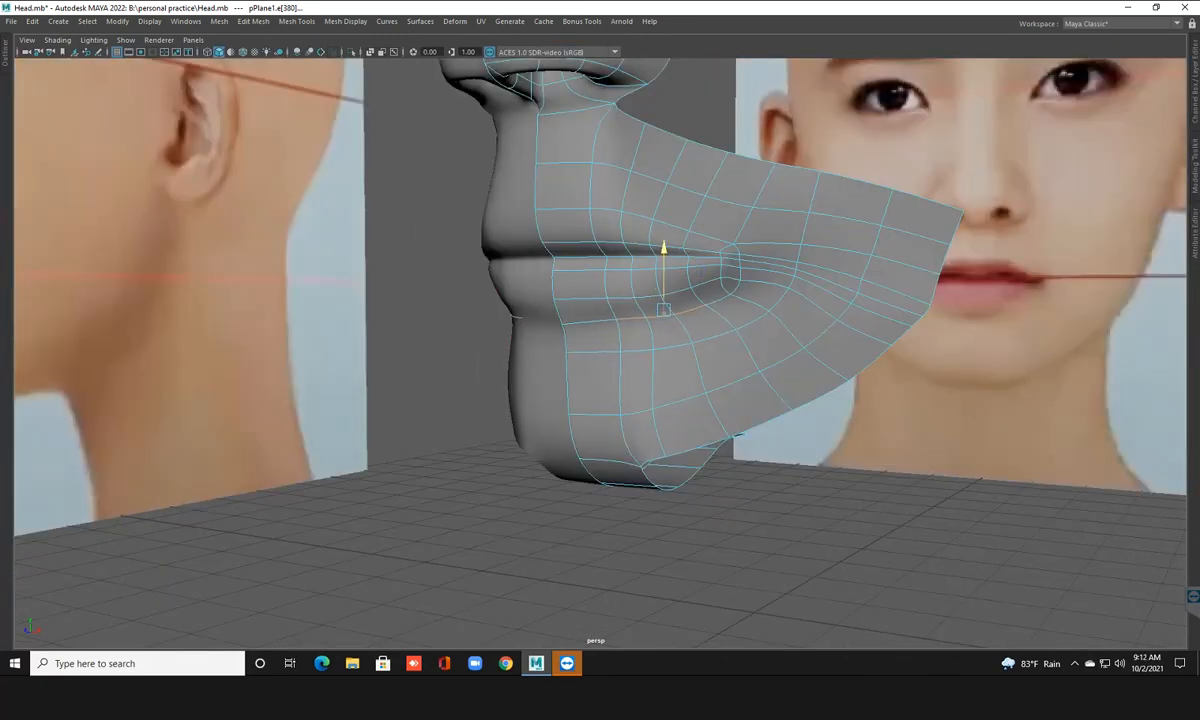
pyautogui.keyDown('alt'); pyautogui.moveTo(690, 330); pyautogui.dragTo(730, 339); pyautogui.keyUp('alt')
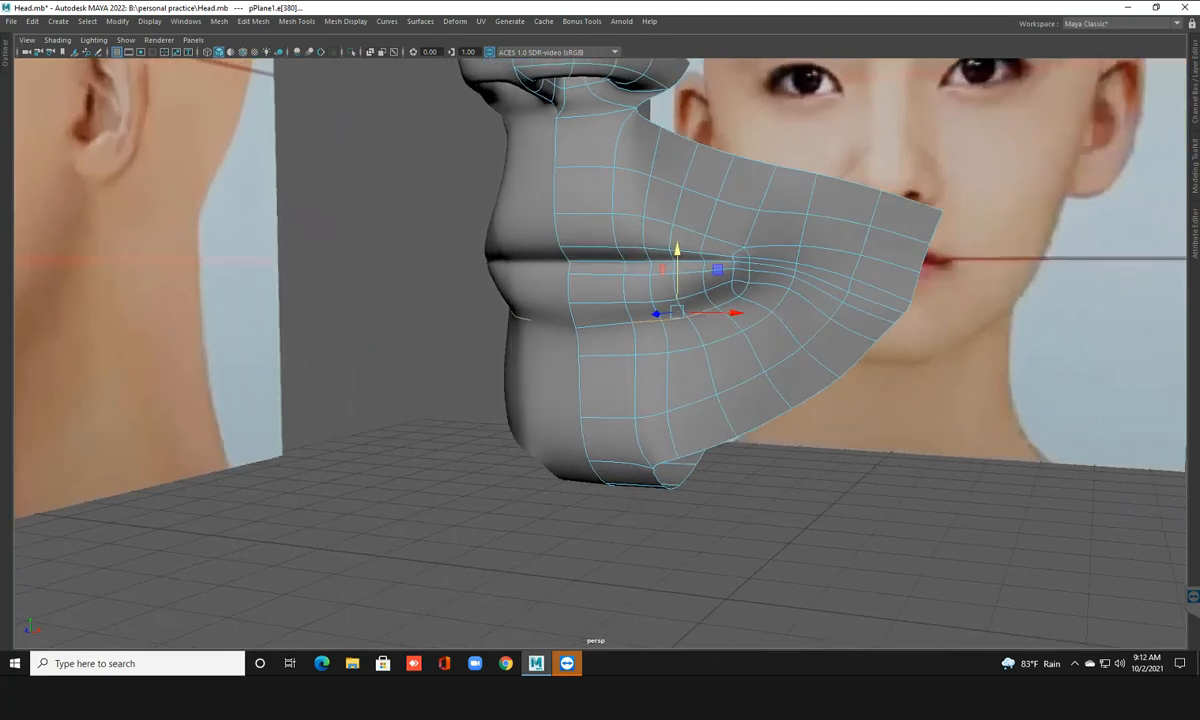
pyautogui.hotkey('ctrl', 'z')
# Add the central crease edge below the lower lip to the selection and raise the edges slightly
pyautogui.keyDown('shift'); pyautogui.click(612, 326); pyautogui.keyUp('shift')
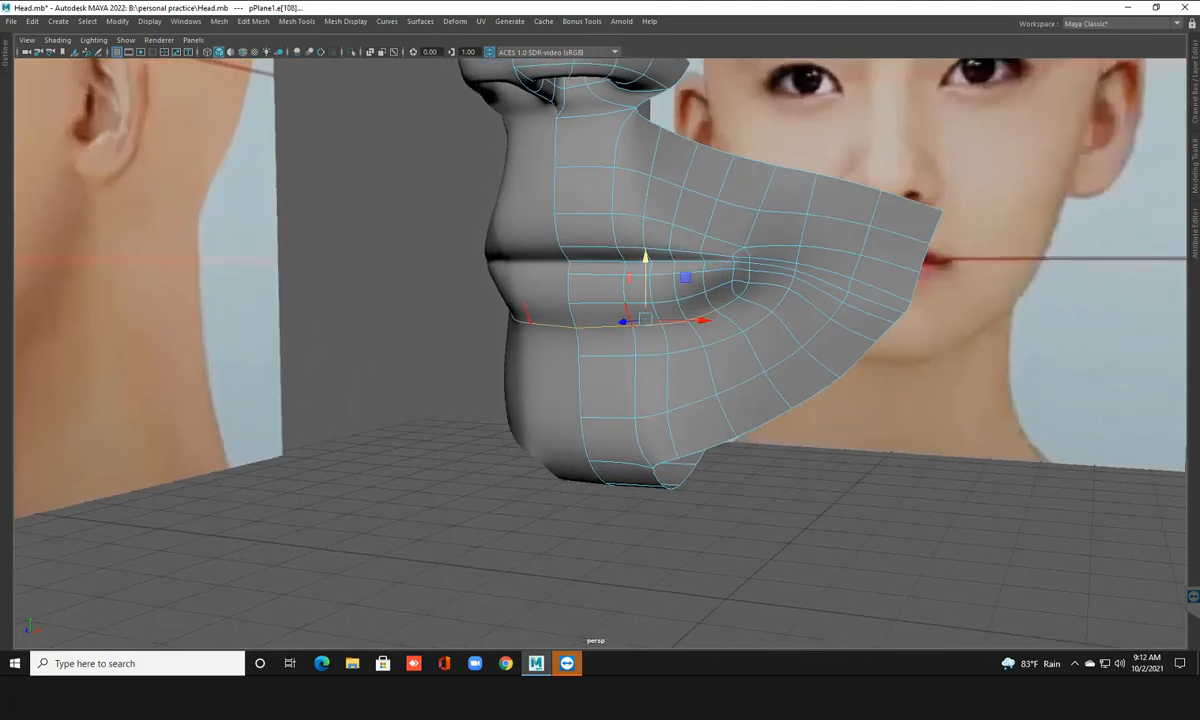
pyautogui.moveTo(645, 258); pyautogui.dragTo(645, 254)
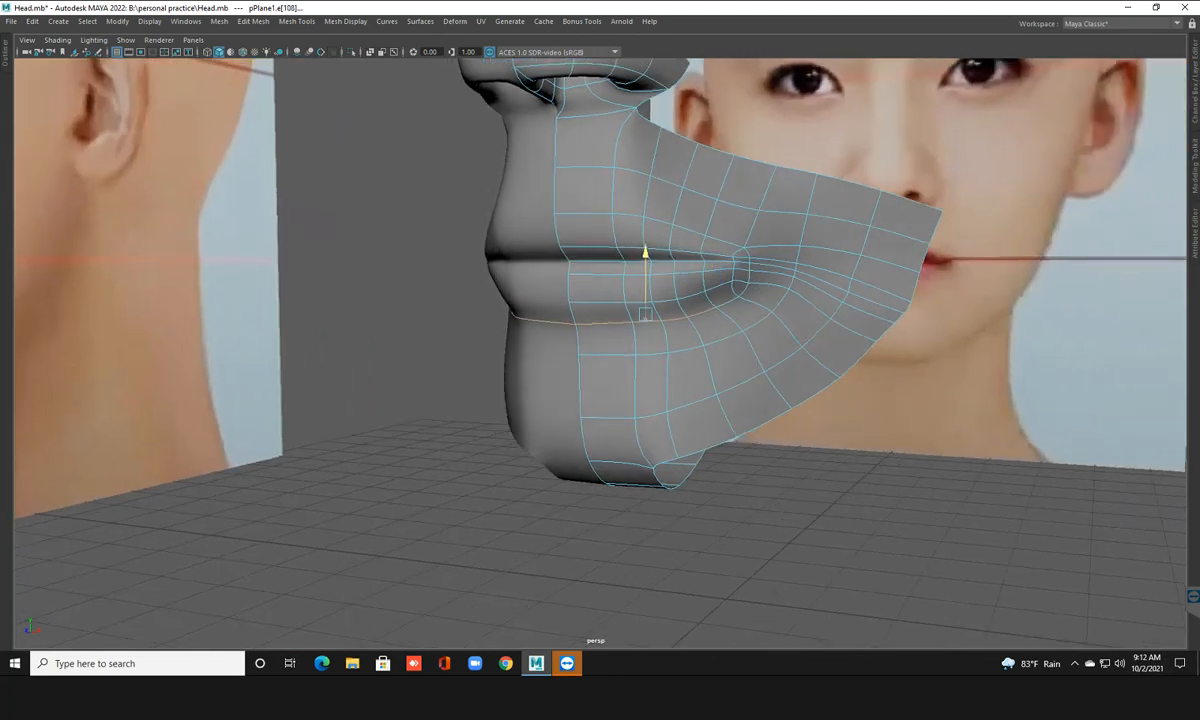
pyautogui.scroll(-3, 545, 290)
pyautogui.keyDown('alt'); pyautogui.moveTo(545, 290); pyautogui.dragTo(686, 304); pyautogui.keyUp('alt')
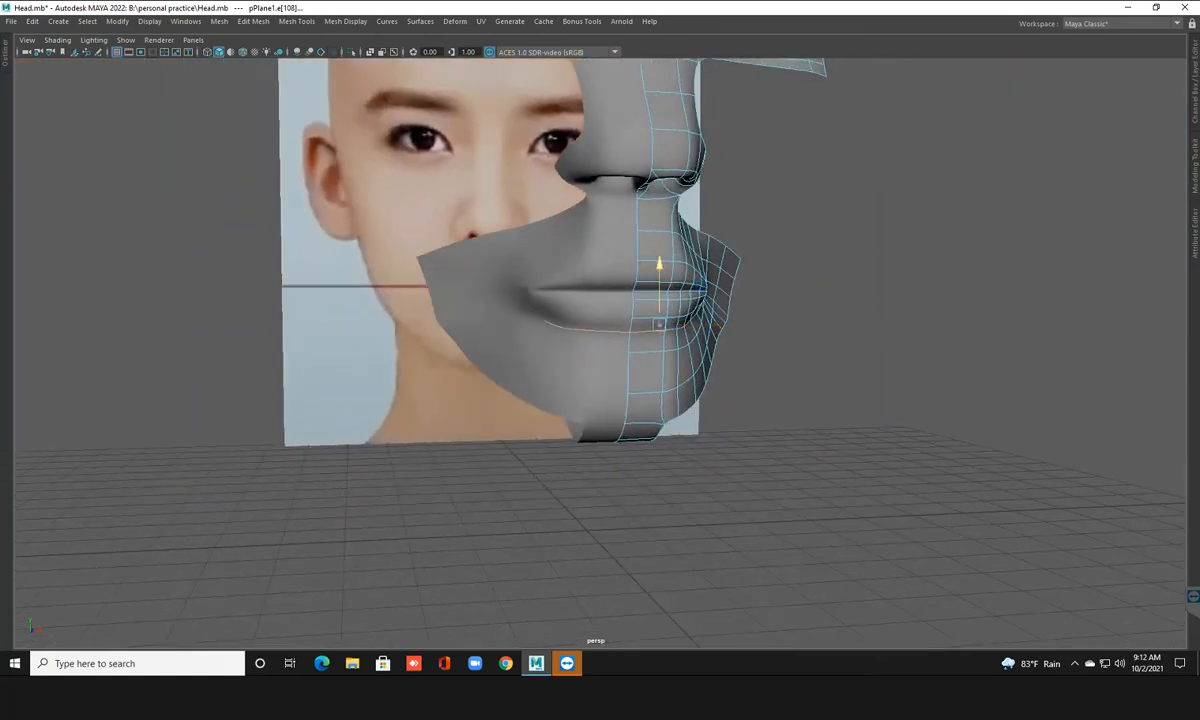
# Leave component editing and deselect the mesh
pyautogui.moveTo(627, 298); pyautogui.dragTo(686, 279, button='right')
pyautogui.click(790, 300)
pyautogui.scroll(-3, 790, 300)
pyautogui.keyDown('alt'); pyautogui.moveTo(790, 300); pyautogui.dragTo(597, 362); pyautogui.keyUp('alt')
pyautogui.scroll(-2, 585, 330)
pyautogui.scroll(5, 585, 330)
# Reselect the mesh, pick the short edge at the mouth corner and shift it horizontally
pyautogui.click(622, 380)
pyautogui.scroll(7, 622, 380)
pyautogui.scroll(2, 583, 364)
pyautogui.moveTo(574, 318); pyautogui.dragTo(510, 320, button='right')
pyautogui.click(564, 458)
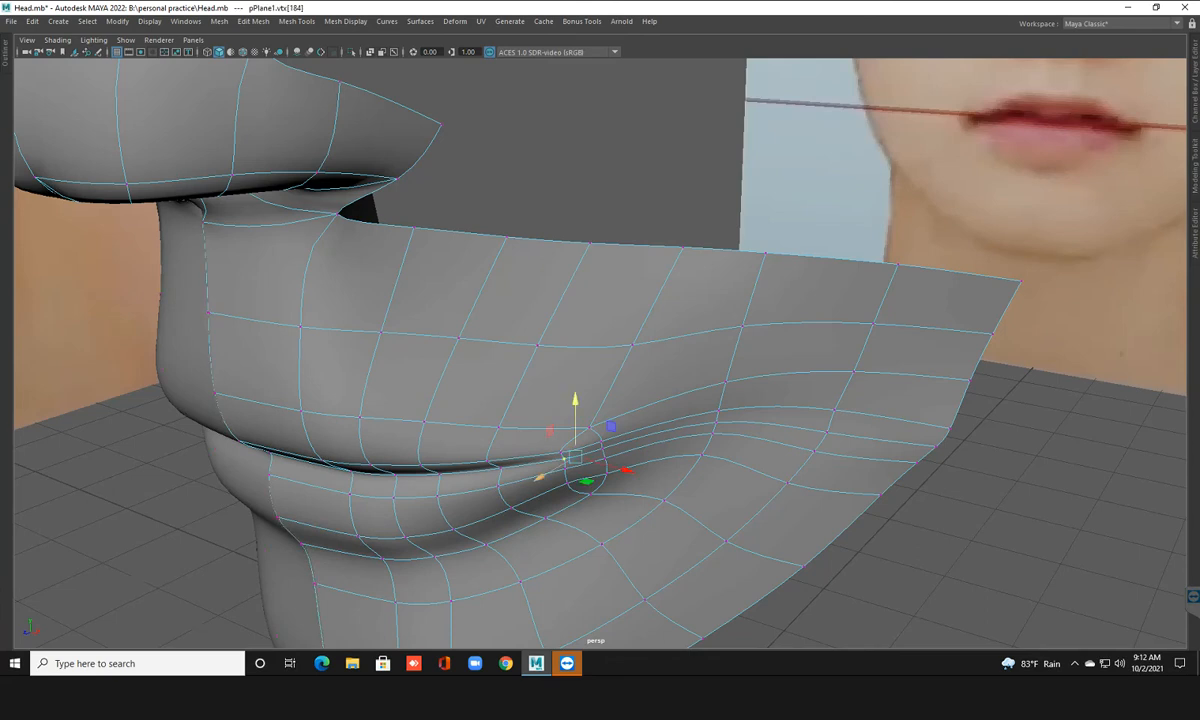
pyautogui.keyDown('alt'); pyautogui.moveTo(545, 472); pyautogui.dragTo(556, 492); pyautogui.keyUp('alt')
pyautogui.press('F10')
pyautogui.click(590, 472)
pyautogui.click(580, 467)
pyautogui.keyDown('alt'); pyautogui.moveTo(582, 470); pyautogui.dragTo(818, 476); pyautogui.keyUp('alt')
pyautogui.scroll(-4, 640, 472)
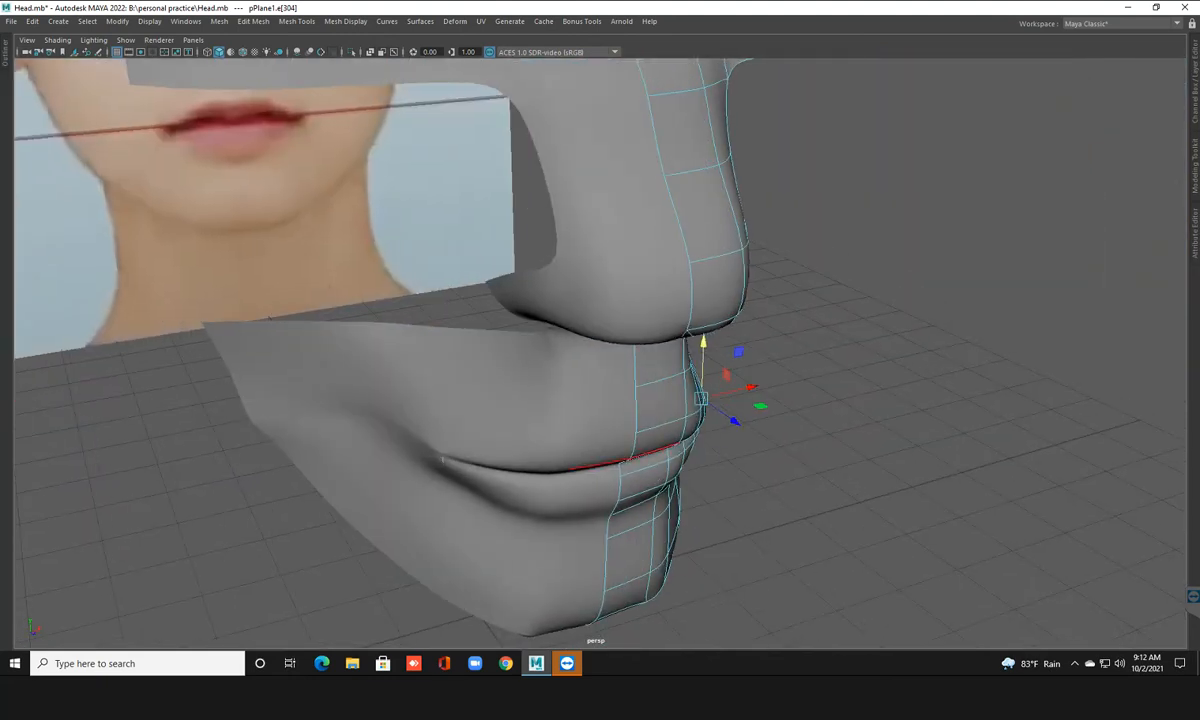
pyautogui.moveTo(761, 406); pyautogui.dragTo(592, 401)
pyautogui.scroll(5, 575, 400)
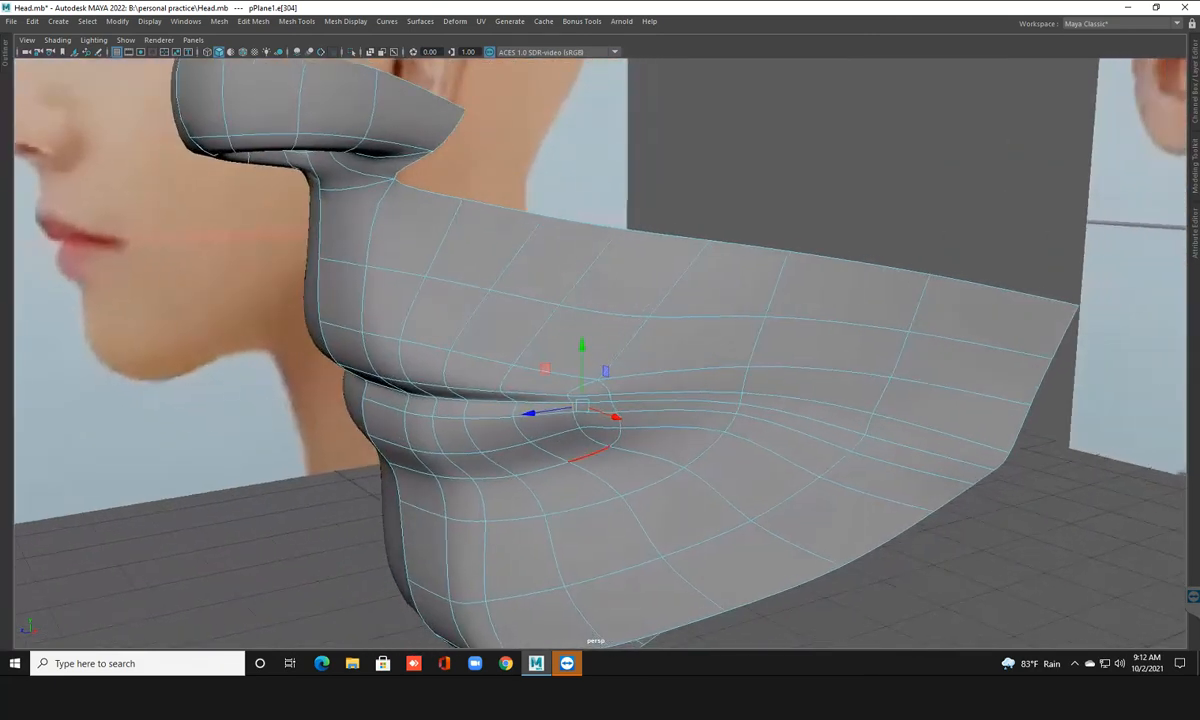
# Select the short vertical edges at the mouth corner and shift them horizontally to refine the corner's shape
pyautogui.click(601, 427)
pyautogui.keyDown('alt'); pyautogui.moveTo(601, 427); pyautogui.dragTo(622, 442); pyautogui.keyUp('alt')
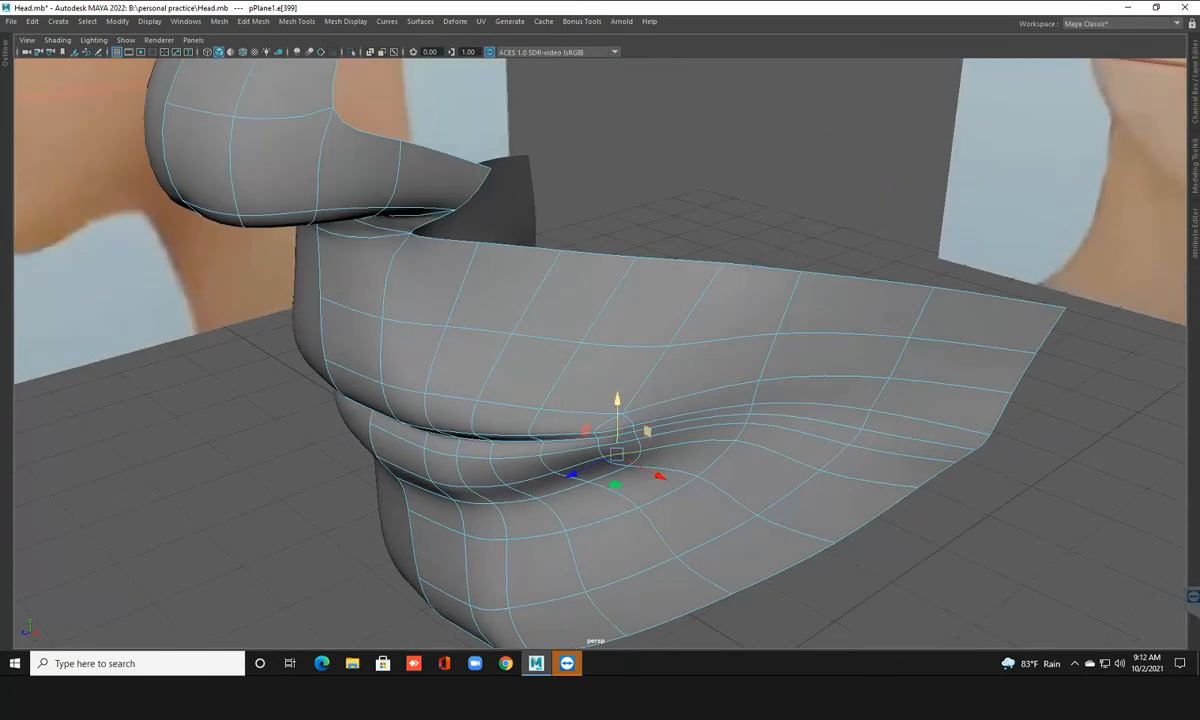
pyautogui.click(615, 439)
pyautogui.moveTo(656, 460); pyautogui.dragTo(663, 467)
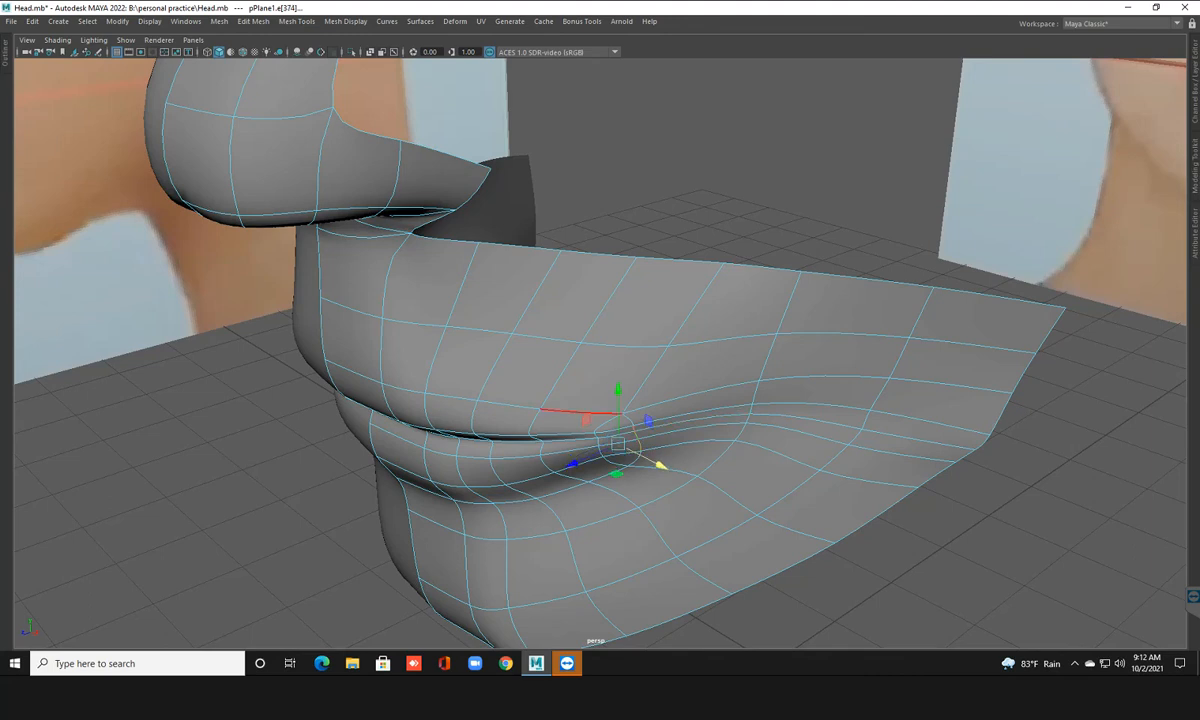
pyautogui.scroll(-4, 550, 440)
pyautogui.keyDown('alt'); pyautogui.moveTo(535, 462); pyautogui.dragTo(780, 456); pyautogui.keyUp('alt')
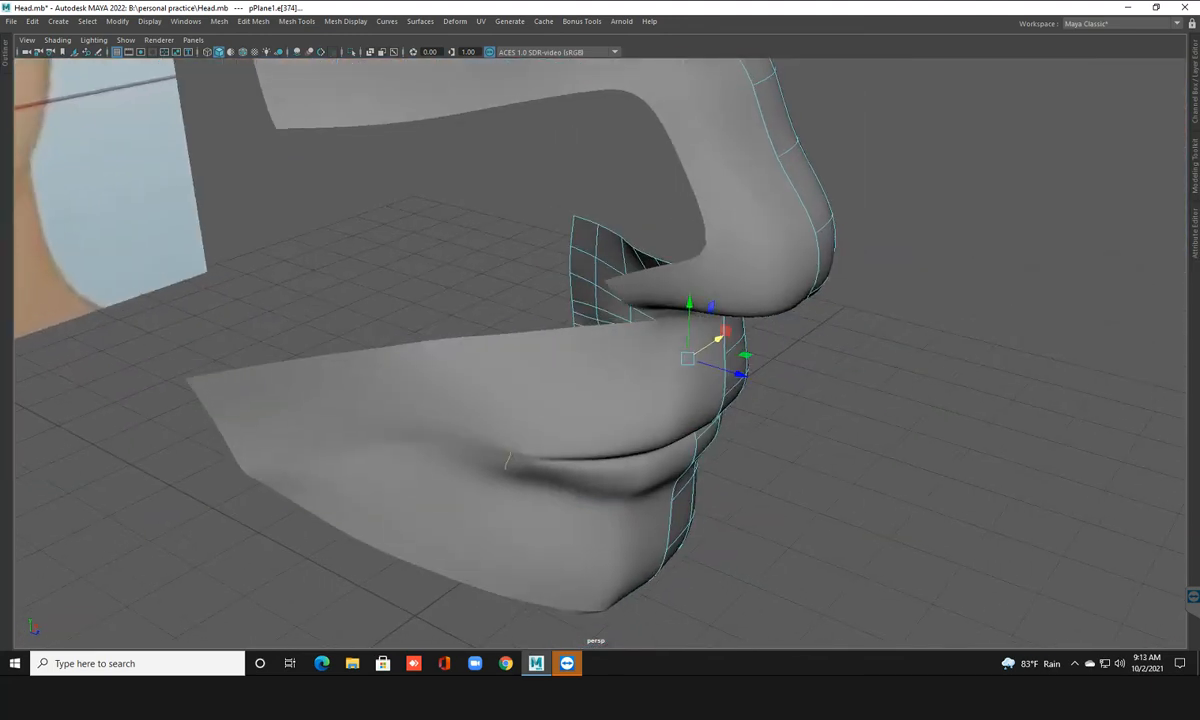
pyautogui.moveTo(745, 355)
pyautogui.mouseDown()
pyautogui.moveTo(575, 312)
pyautogui.moveTo(578, 372)
pyautogui.moveTo(685, 396)
pyautogui.mouseUp()
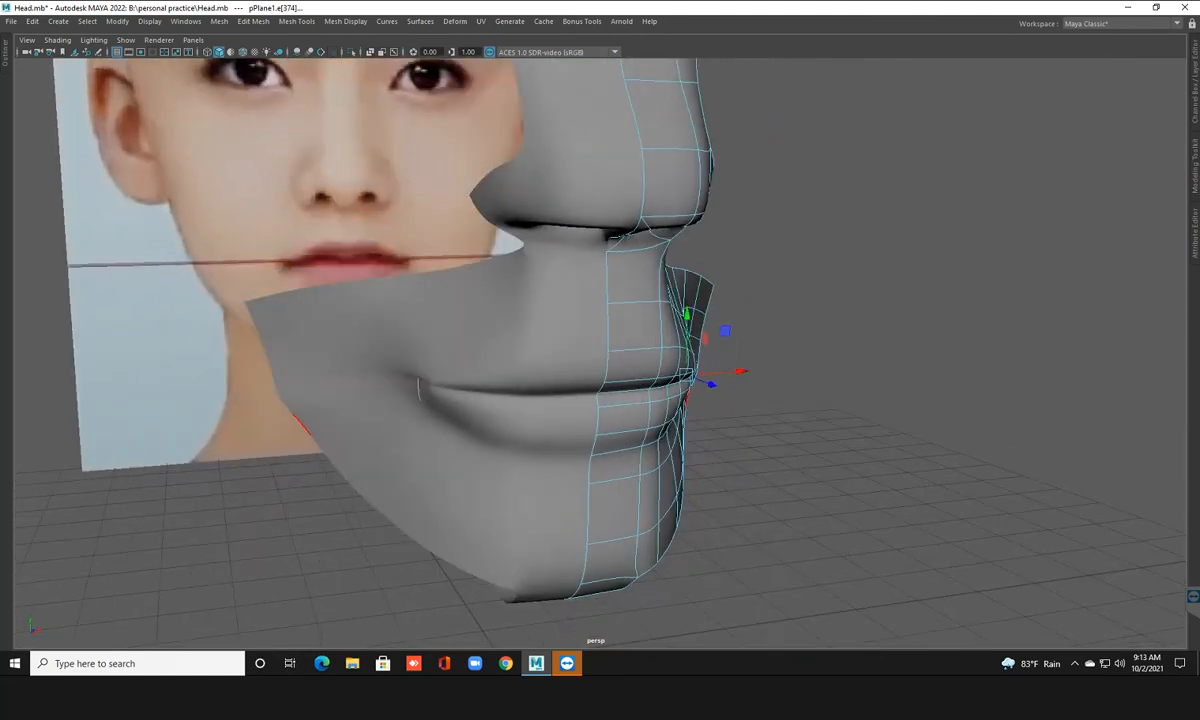
# Leave component editing, deselect the mesh and save the scene
pyautogui.moveTo(622, 319); pyautogui.dragTo(762, 319, button='right')
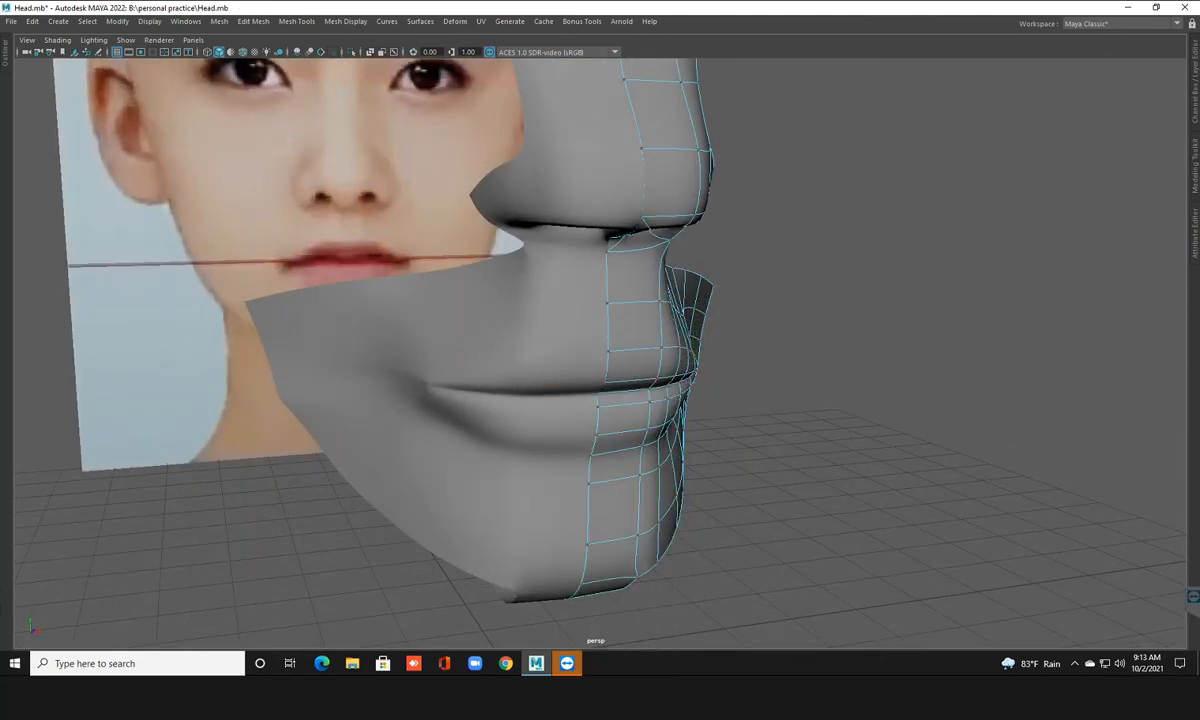
pyautogui.moveTo(660, 320); pyautogui.dragTo(728, 266, button='right')
pyautogui.click(790, 300)
pyautogui.scroll(-4, 790, 300)
pyautogui.keyDown('alt'); pyautogui.moveTo(632, 300); pyautogui.dragTo(420, 300); pyautogui.keyUp('alt')
pyautogui.scroll(3, 520, 320)
pyautogui.keyDown('alt'); pyautogui.moveTo(520, 320); pyautogui.dragTo(605, 323); pyautogui.keyUp('alt')
pyautogui.scroll(-5, 590, 350)
pyautogui.scroll(-2, 655, 312)
pyautogui.keyDown('alt'); pyautogui.moveTo(676, 249); pyautogui.dragTo(688, 233); pyautogui.keyUp('alt')
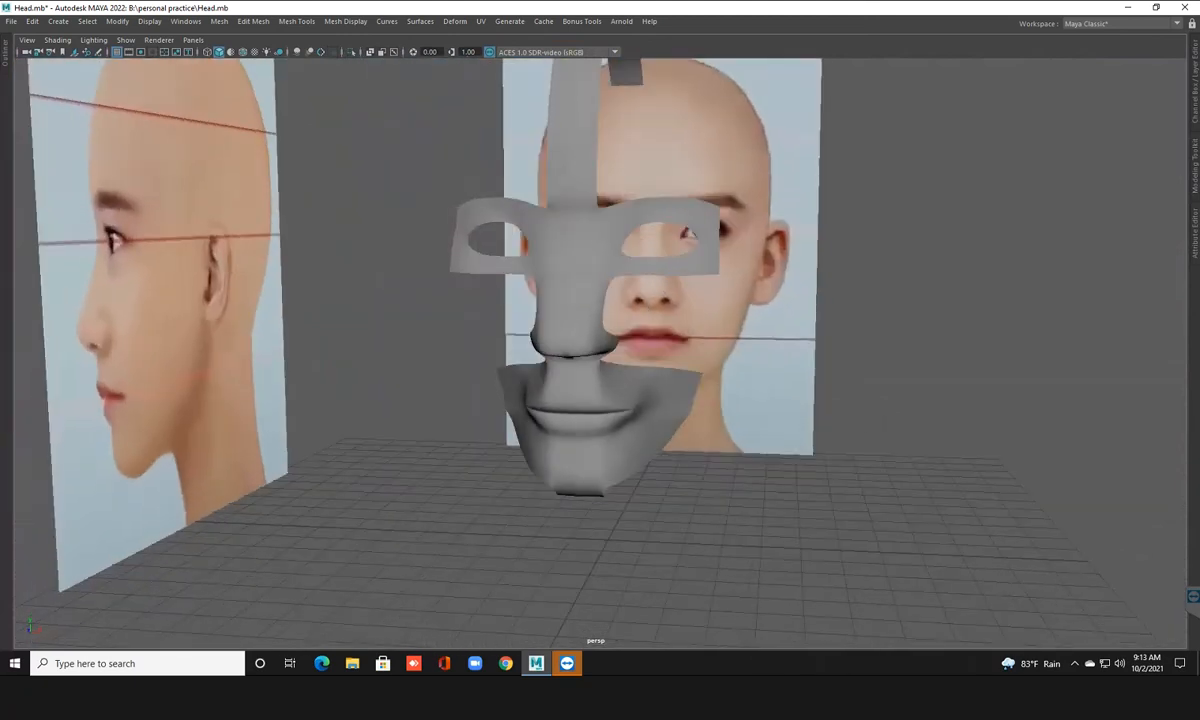
pyautogui.hotkey('ctrl', 's')
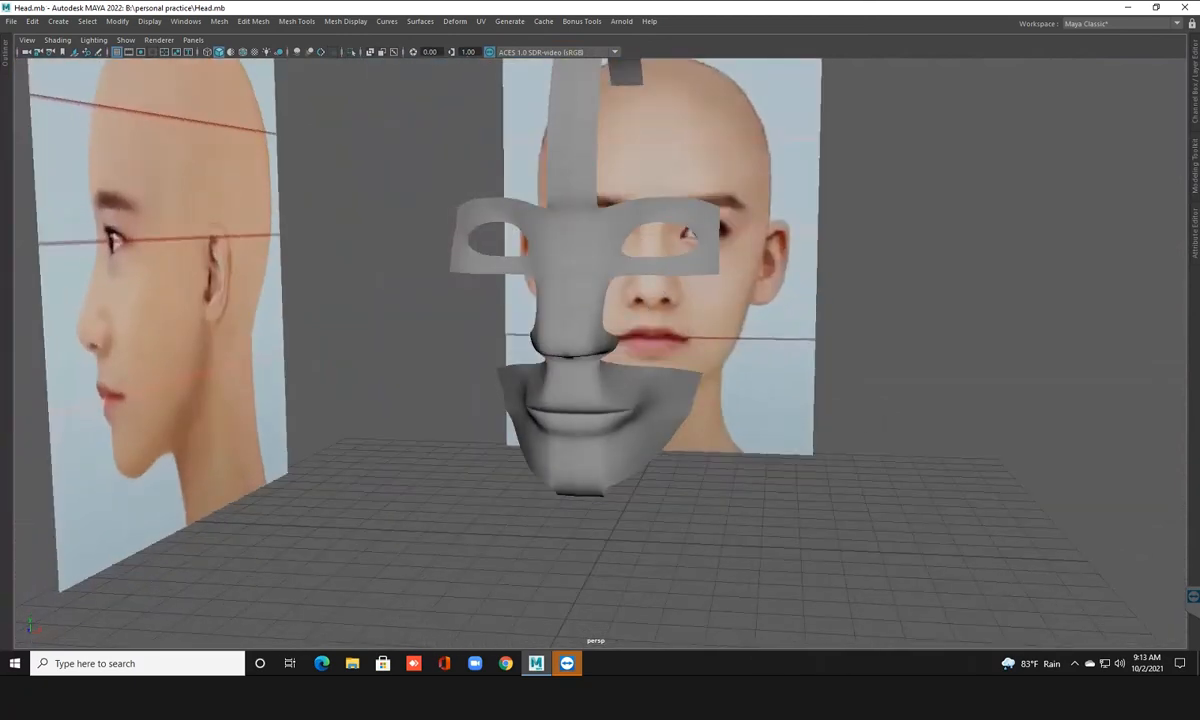
# Examine the smoothed nose, lips and cheek from several angles against the reference images and show the four-view layout
pyautogui.scroll(-3, 688, 233)
pyautogui.keyDown('alt'); pyautogui.moveTo(688, 233); pyautogui.dragTo(672, 308, button='middle'); pyautogui.keyUp('alt')
pyautogui.keyDown('alt'); pyautogui.moveTo(672, 308); pyautogui.dragTo(596, 314); pyautogui.keyUp('alt')
pyautogui.scroll(2, 596, 314)
pyautogui.keyDown('alt'); pyautogui.moveTo(596, 314); pyautogui.dragTo(604, 297, button='middle'); pyautogui.keyUp('alt')
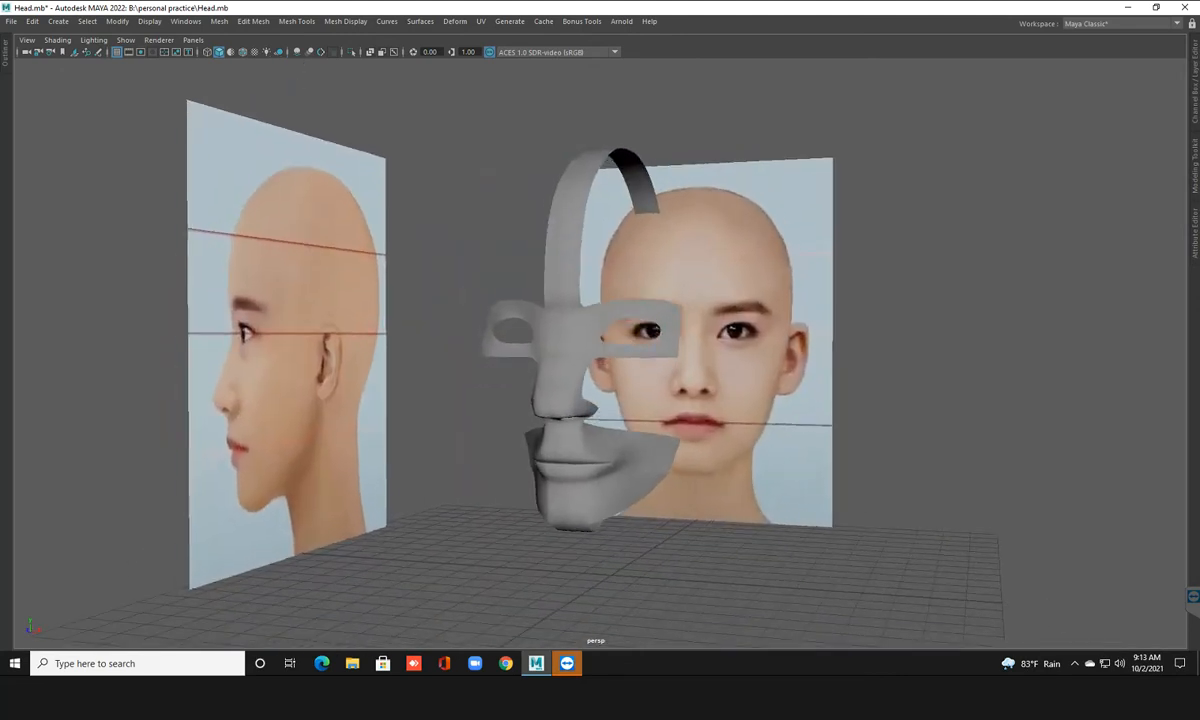
pyautogui.scroll(1, 604, 297)
pyautogui.keyDown('alt'); pyautogui.moveTo(604, 297); pyautogui.dragTo(606, 252, button='middle'); pyautogui.keyUp('alt')
pyautogui.keyDown('alt'); pyautogui.moveTo(606, 252); pyautogui.dragTo(560, 155); pyautogui.keyUp('alt')
pyautogui.scroll(2, 560, 155)
pyautogui.keyDown('alt'); pyautogui.moveTo(560, 155); pyautogui.dragTo(545, 111, button='middle'); pyautogui.keyUp('alt')
pyautogui.keyDown('alt'); pyautogui.moveTo(545, 111); pyautogui.dragTo(532, 192); pyautogui.keyUp('alt')
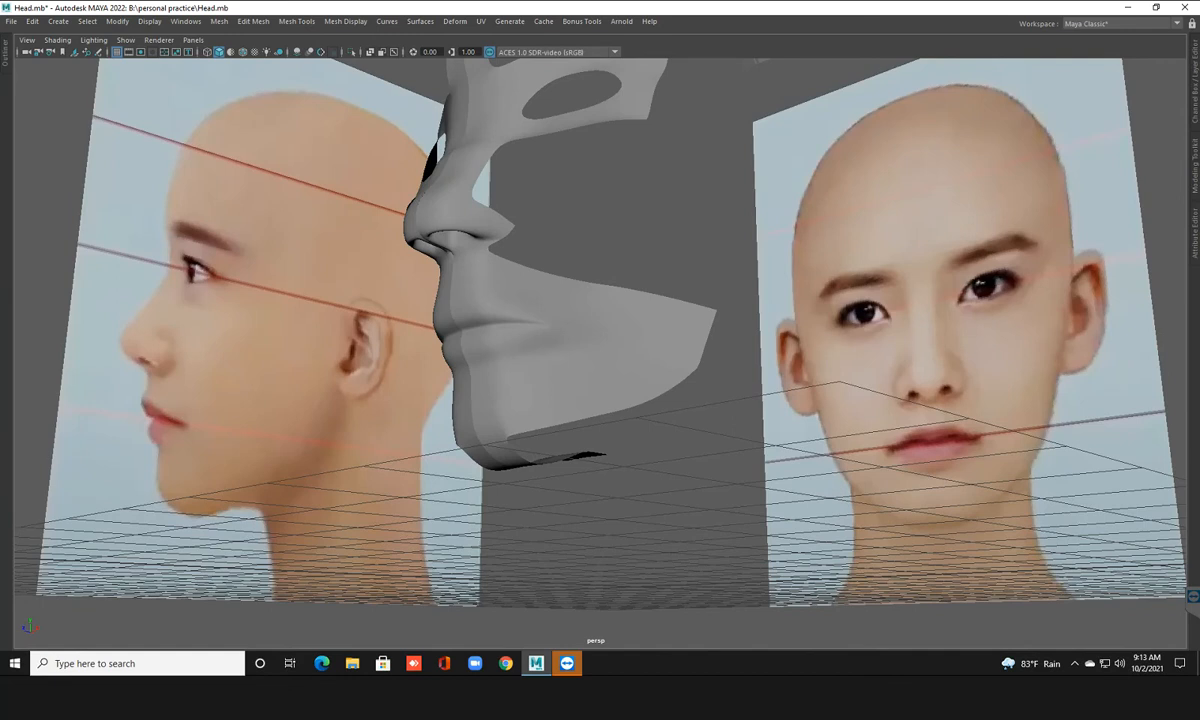
pyautogui.keyDown('alt'); pyautogui.moveTo(532, 192); pyautogui.dragTo(560, 251); pyautogui.keyUp('alt')
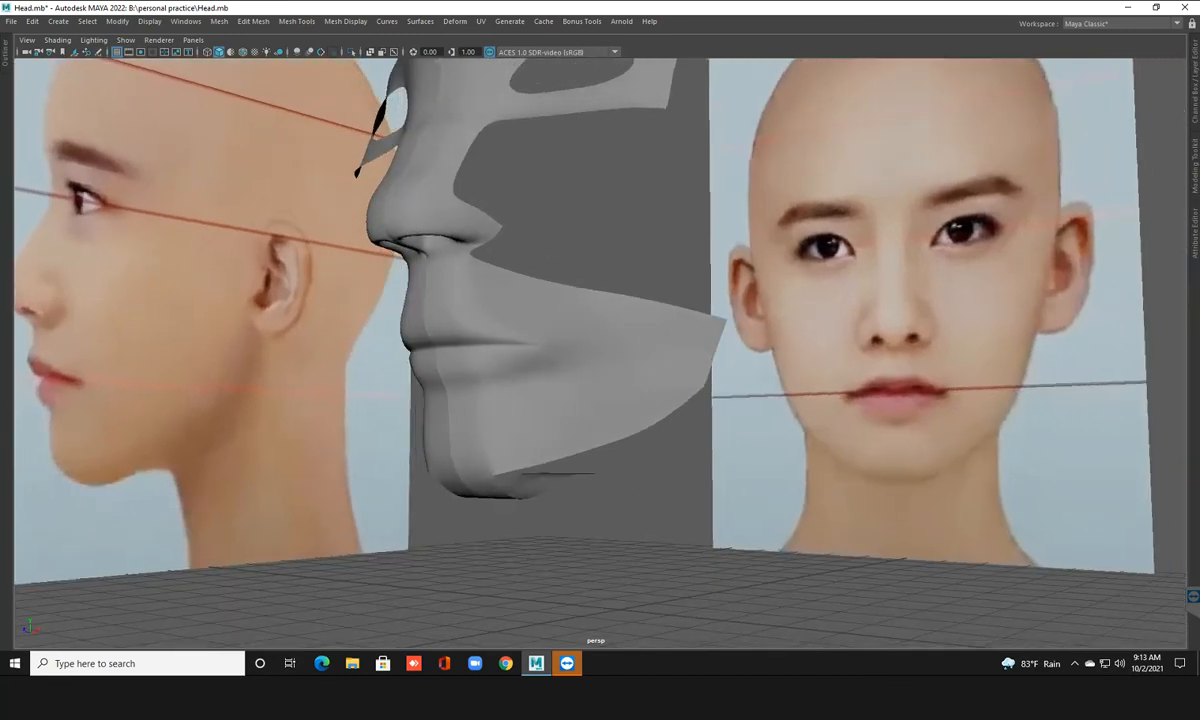
pyautogui.keyDown('alt'); pyautogui.moveTo(560, 251); pyautogui.dragTo(559, 318, button='middle'); pyautogui.keyUp('alt')
pyautogui.press('space')
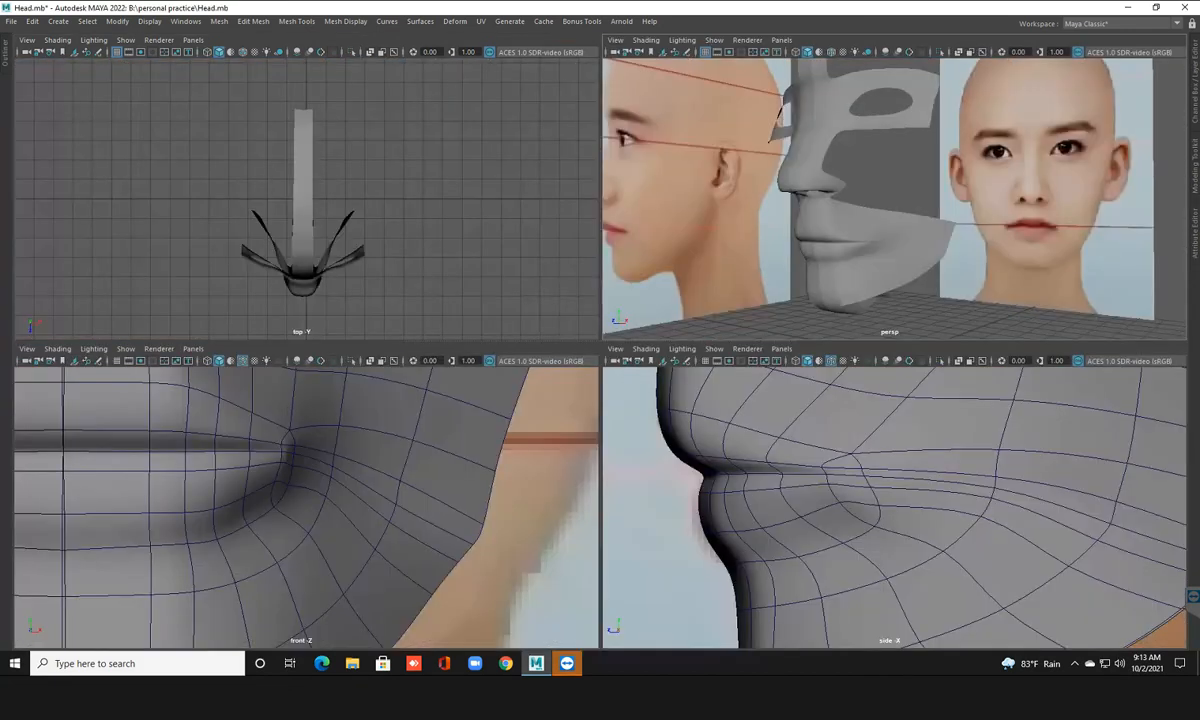
# Examine the eye, nose and mouth mesh against the front reference image, highlighting the half mesh to check its outline
pyautogui.press('space')
pyautogui.scroll(-10, 540, 400)
pyautogui.keyDown('alt'); pyautogui.moveTo(540, 400); pyautogui.dragTo(453, 548, button='middle'); pyautogui.keyUp('alt')
pyautogui.scroll(2, 540, 456)
pyautogui.scroll(3, 484, 426)
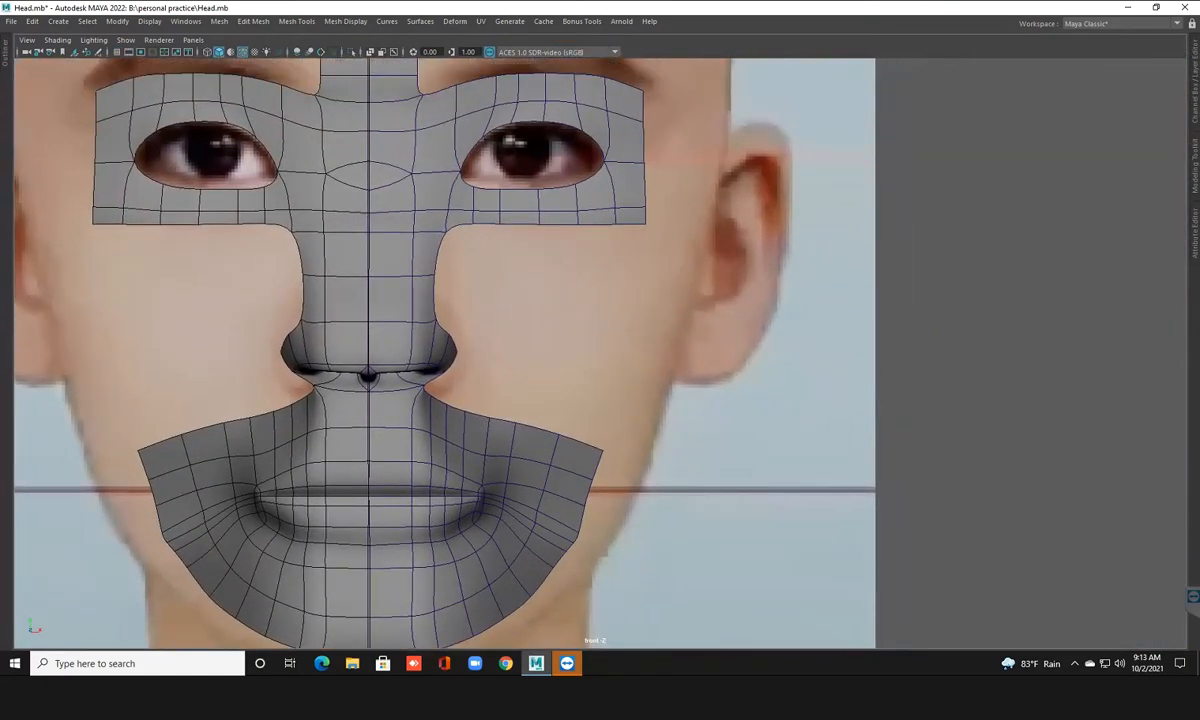
pyautogui.moveTo(653, 273); pyautogui.dragTo(381, 437)
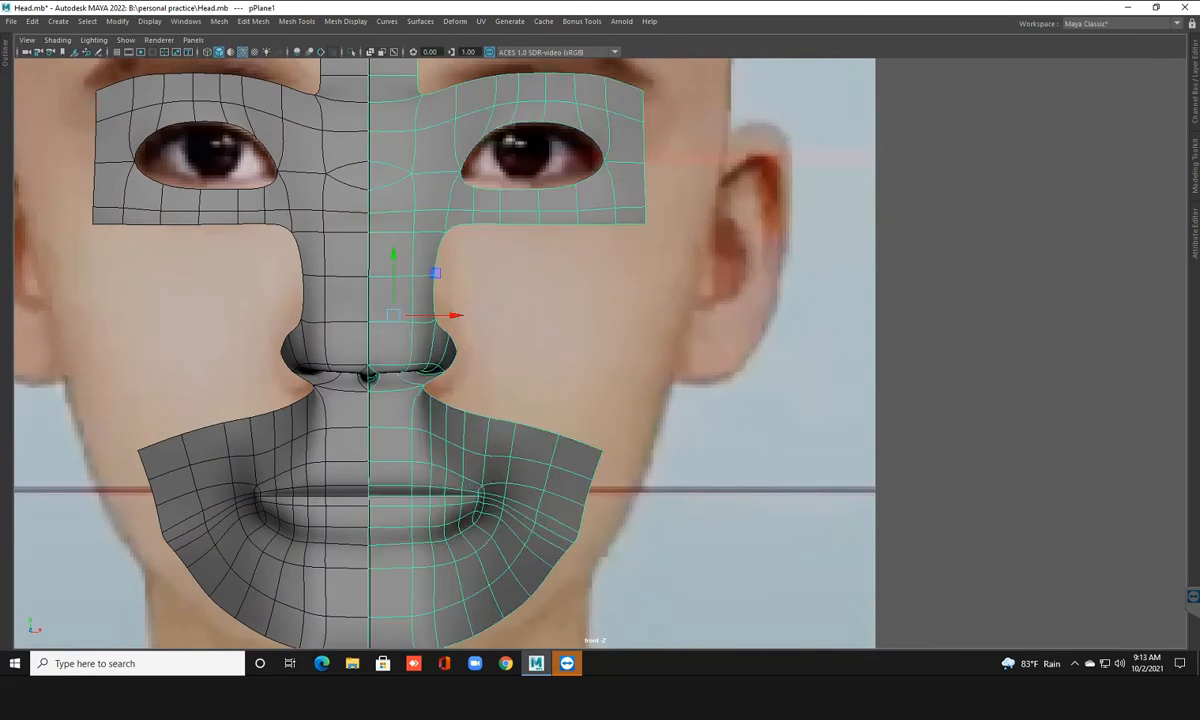
pyautogui.keyDown('alt'); pyautogui.moveTo(445, 400); pyautogui.dragTo(422, 341, button='middle'); pyautogui.keyUp('alt')
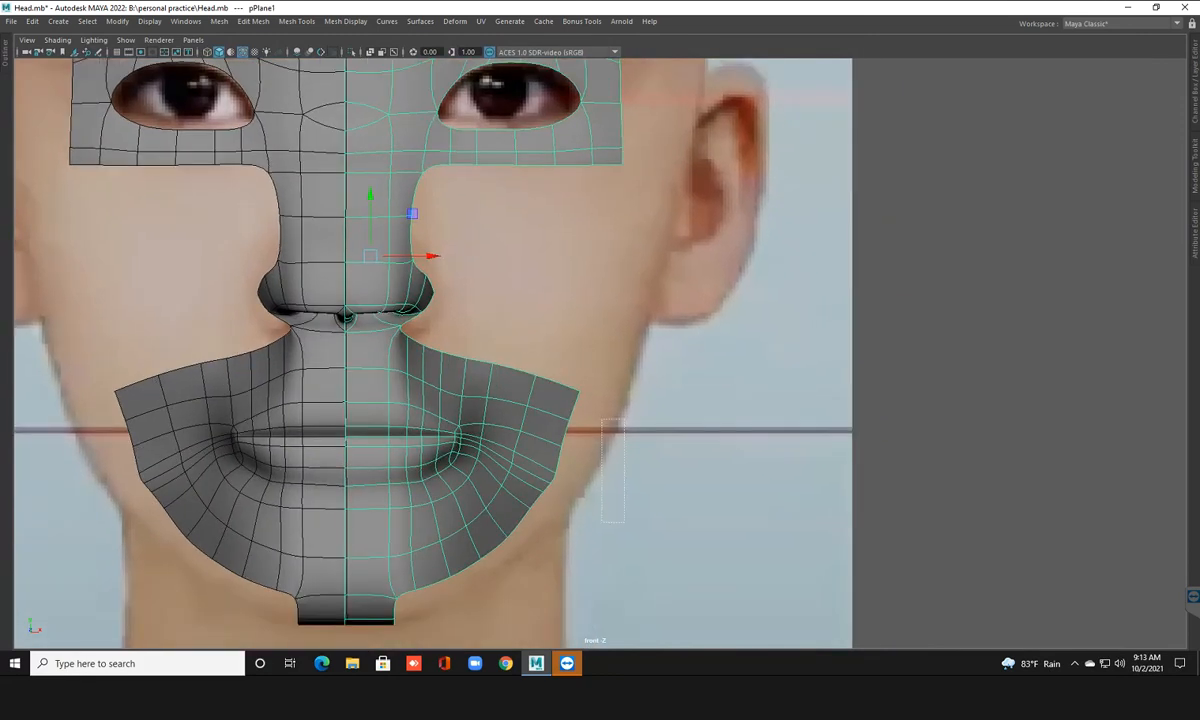
pyautogui.moveTo(625, 520); pyautogui.dragTo(357, 618)
pyautogui.moveTo(662, 397); pyautogui.dragTo(310, 573)
pyautogui.moveTo(386, 138); pyautogui.dragTo(614, 652)
pyautogui.moveTo(620, 622); pyautogui.dragTo(637, 562)
pyautogui.scroll(-4, 637, 562)
pyautogui.keyDown('alt'); pyautogui.moveTo(637, 562); pyautogui.dragTo(659, 562, button='middle'); pyautogui.keyUp('alt')
# Deselect the mesh, save the head scene and start a new empty scene with the full interface shown
pyautogui.click(659, 562)
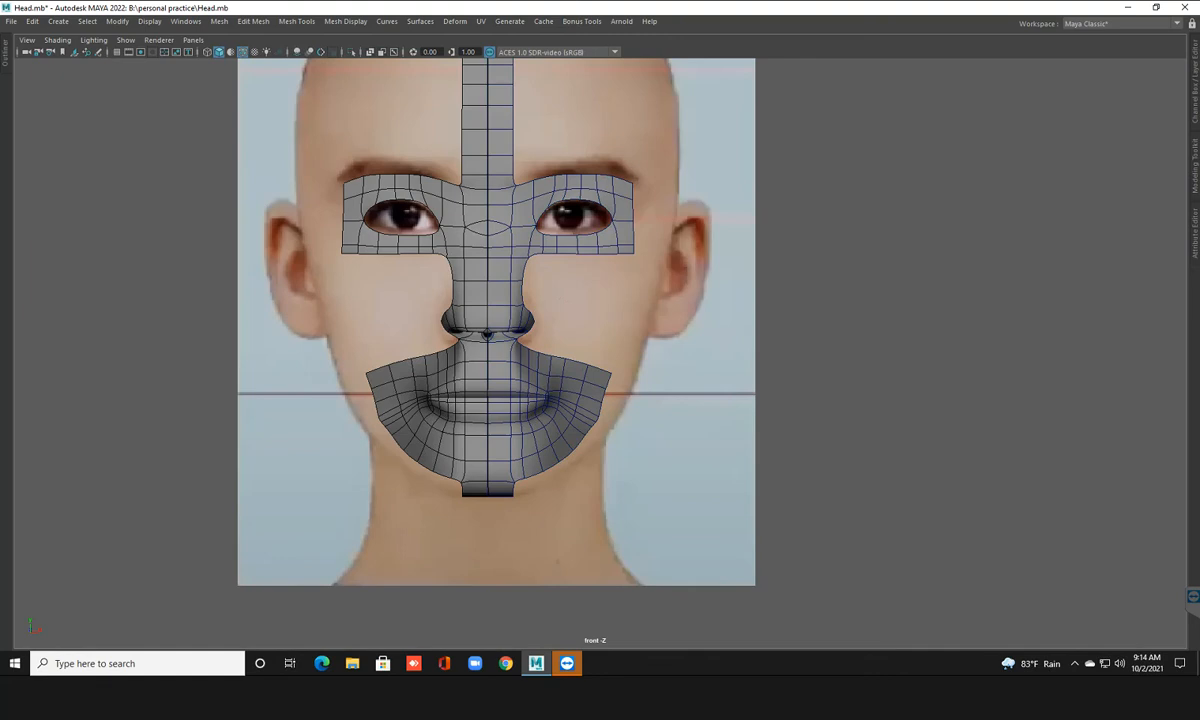
pyautogui.hotkey('ctrl', 's')
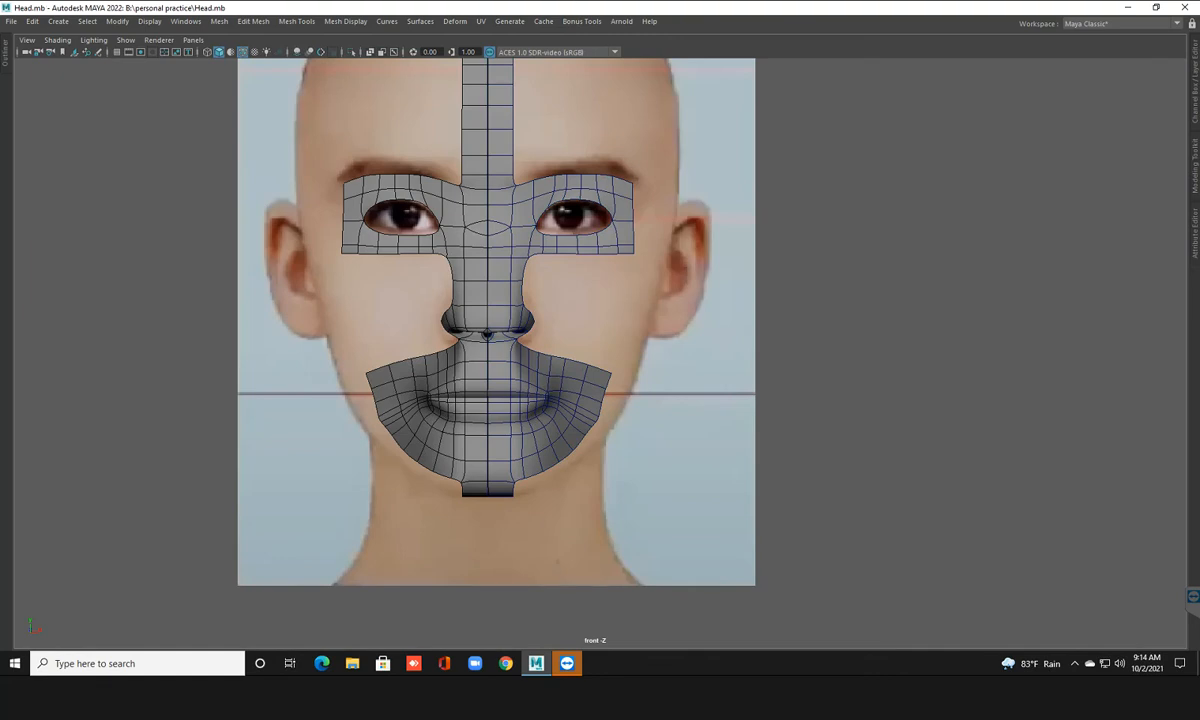
pyautogui.hotkey('ctrl', 'n')
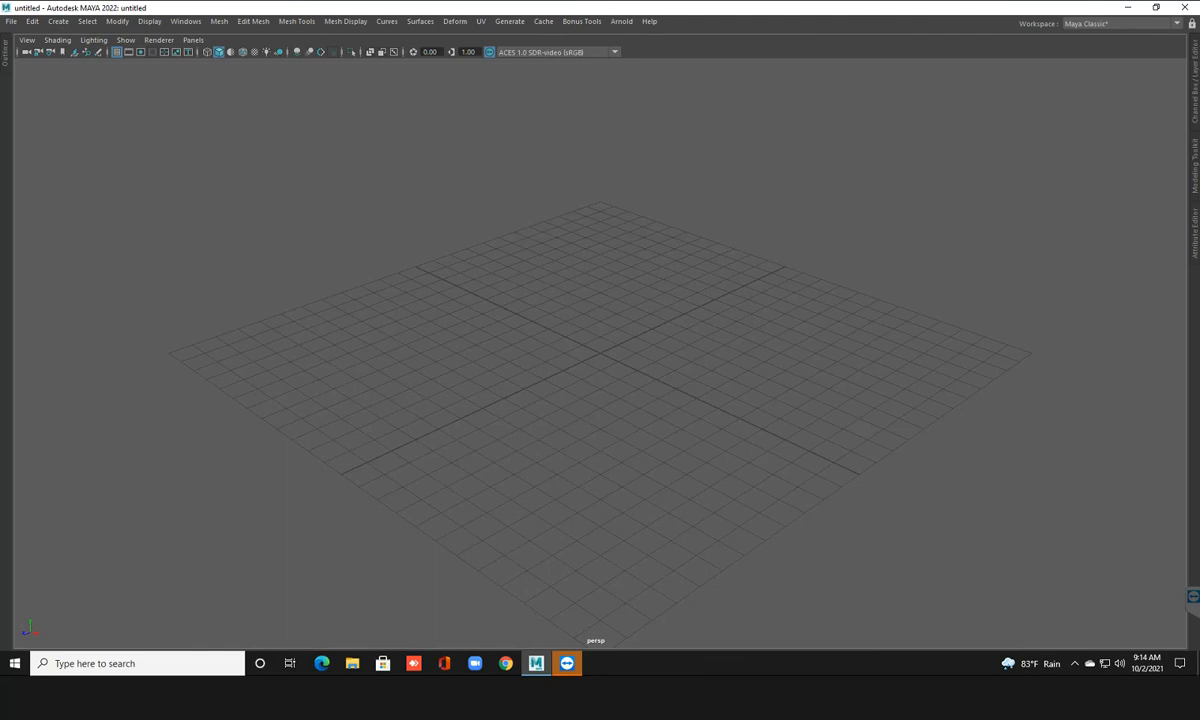
pyautogui.hotkey('ctrl', 'space')
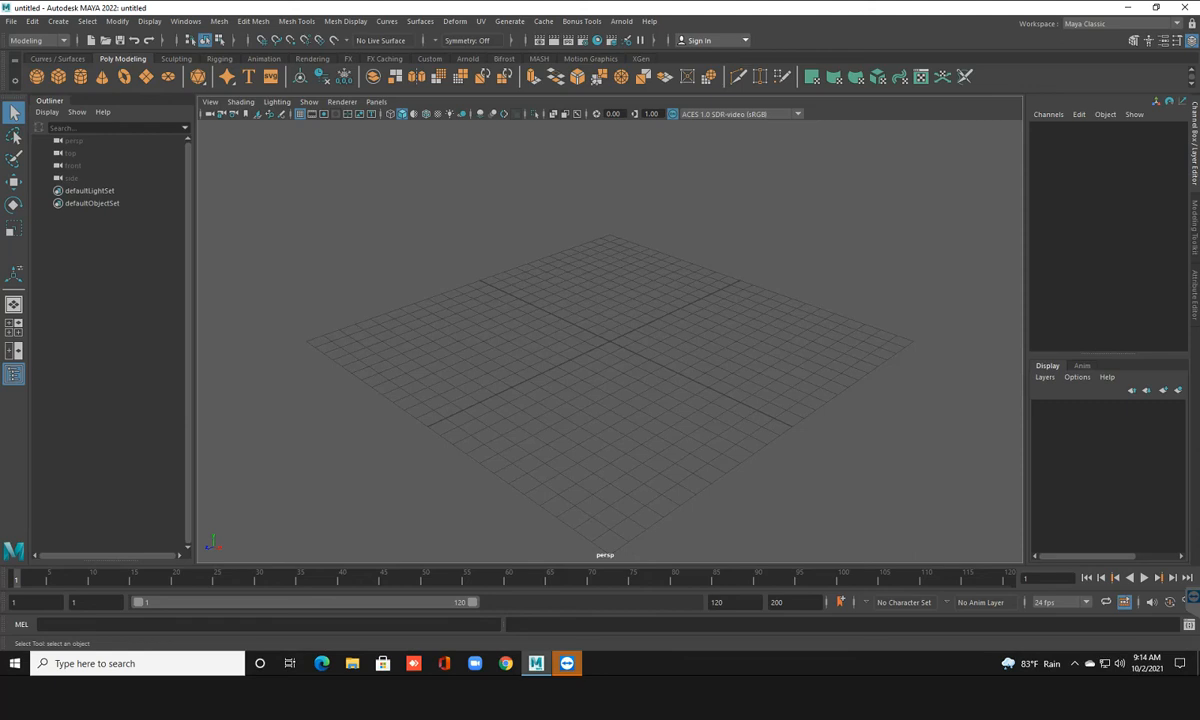
# Open the scene character design.0002.mb from the personal folder on drive B
pyautogui.click(32, 21)
pyautogui.moveTo(11, 21)
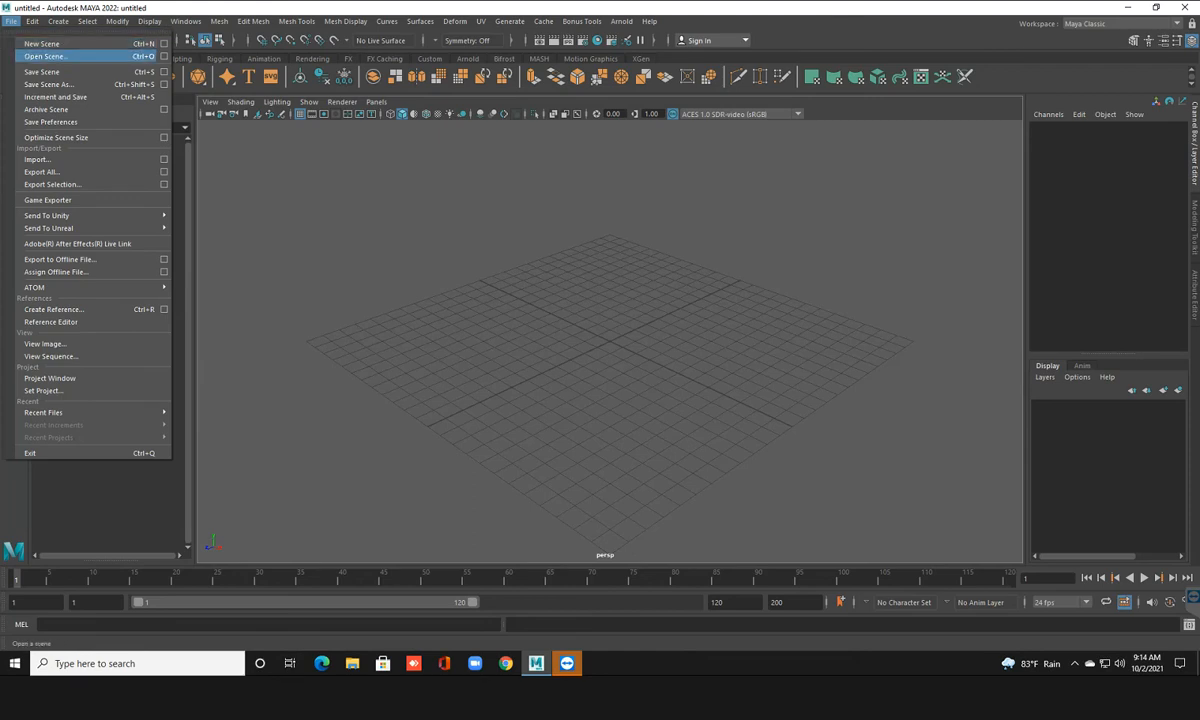
pyautogui.click(50, 56)
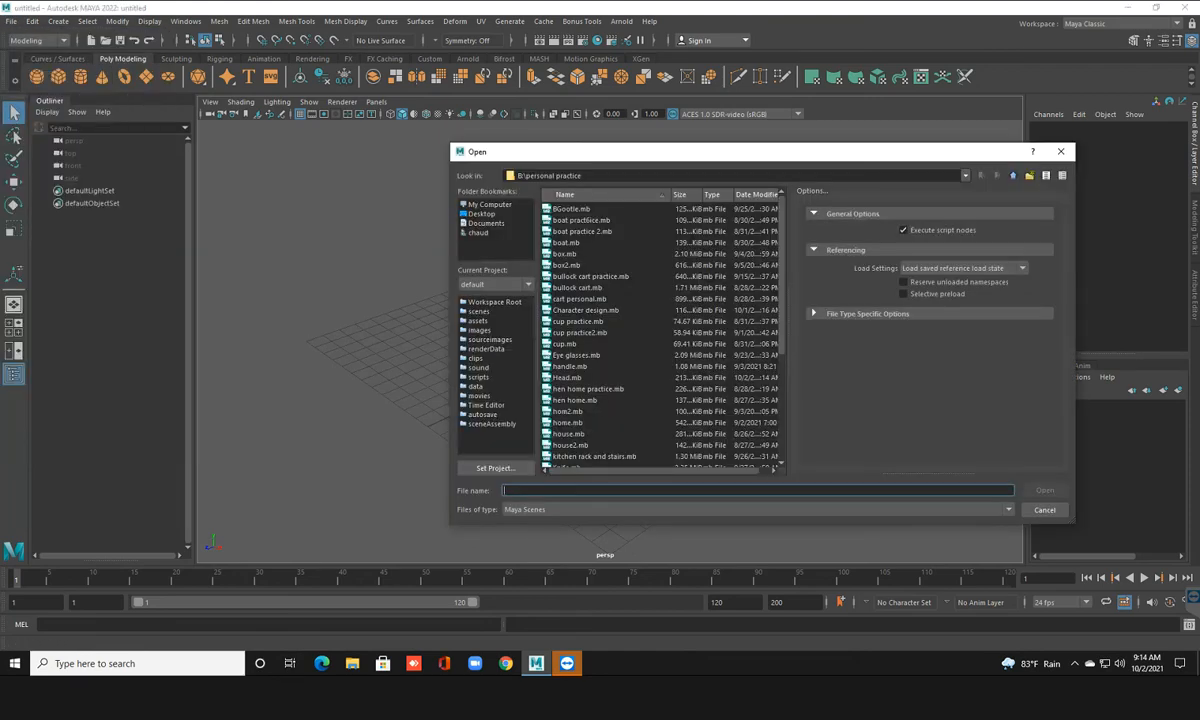
pyautogui.click(489, 205)
pyautogui.doubleClick(578, 220)
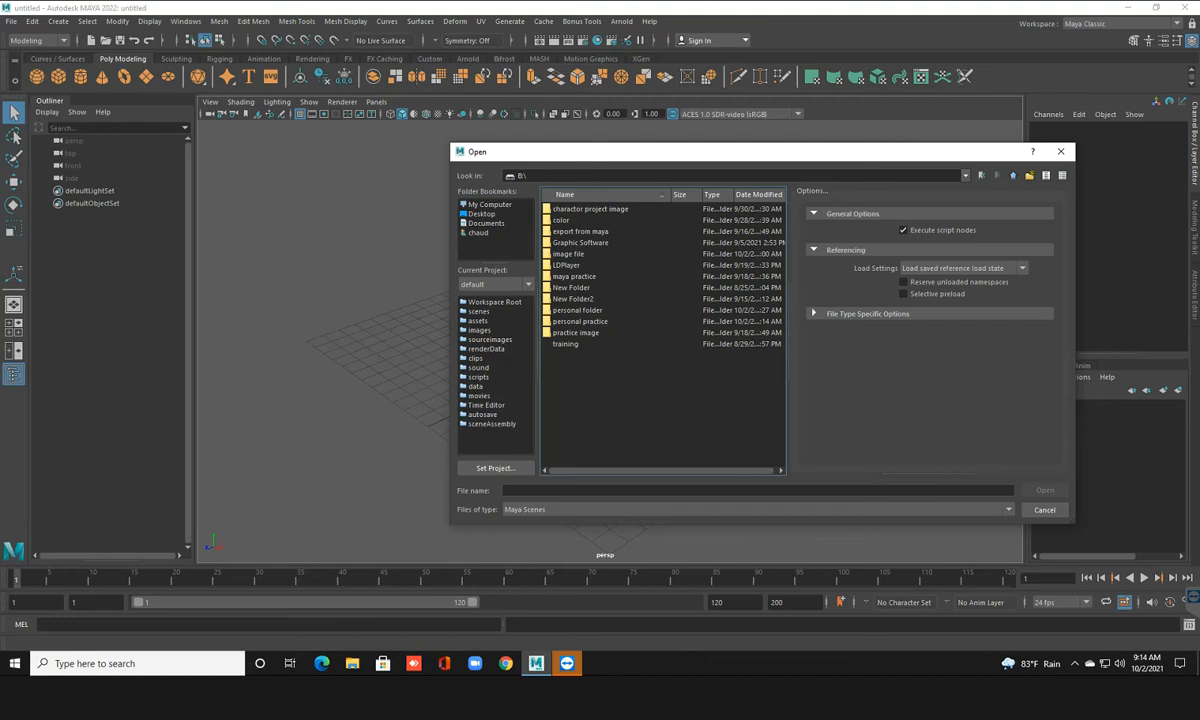
pyautogui.doubleClick(577, 310)
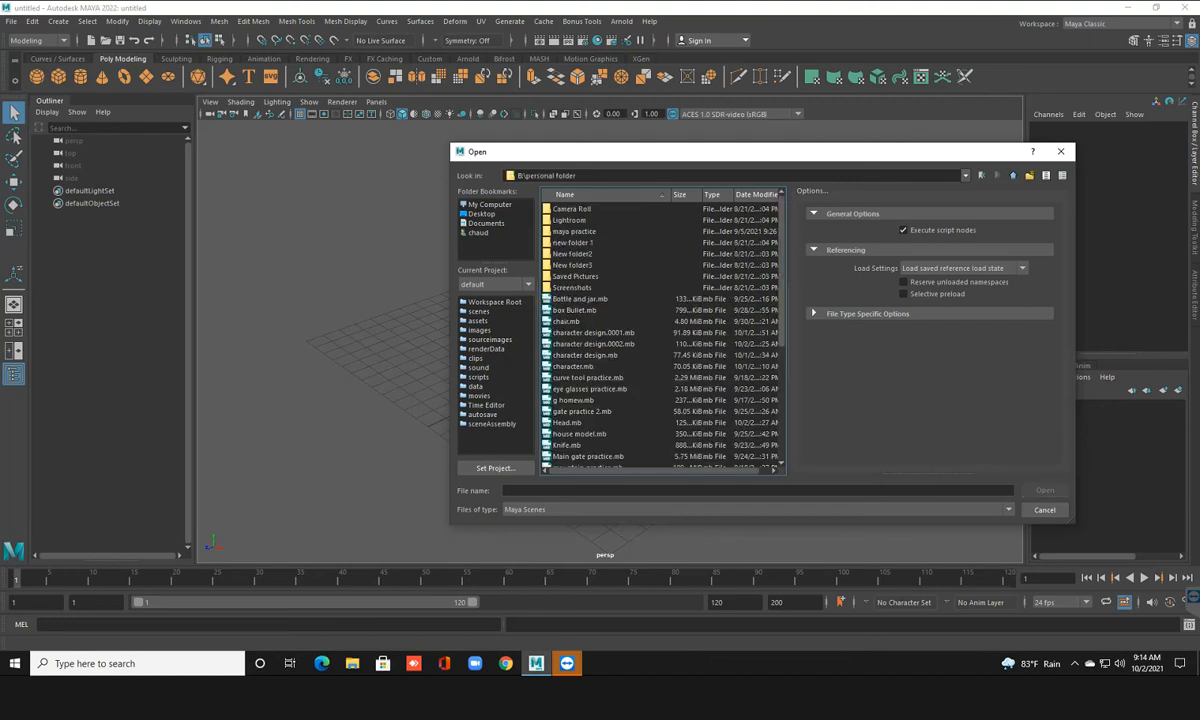
pyautogui.click(594, 344)
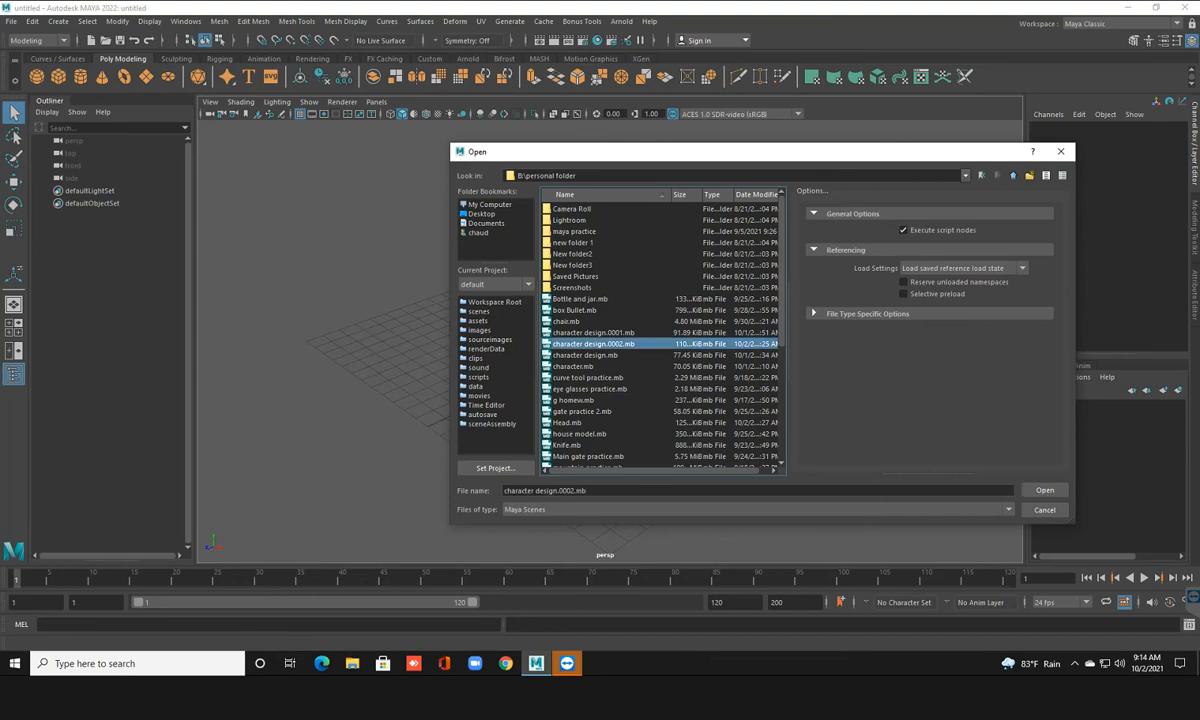
pyautogui.click(1045, 490)
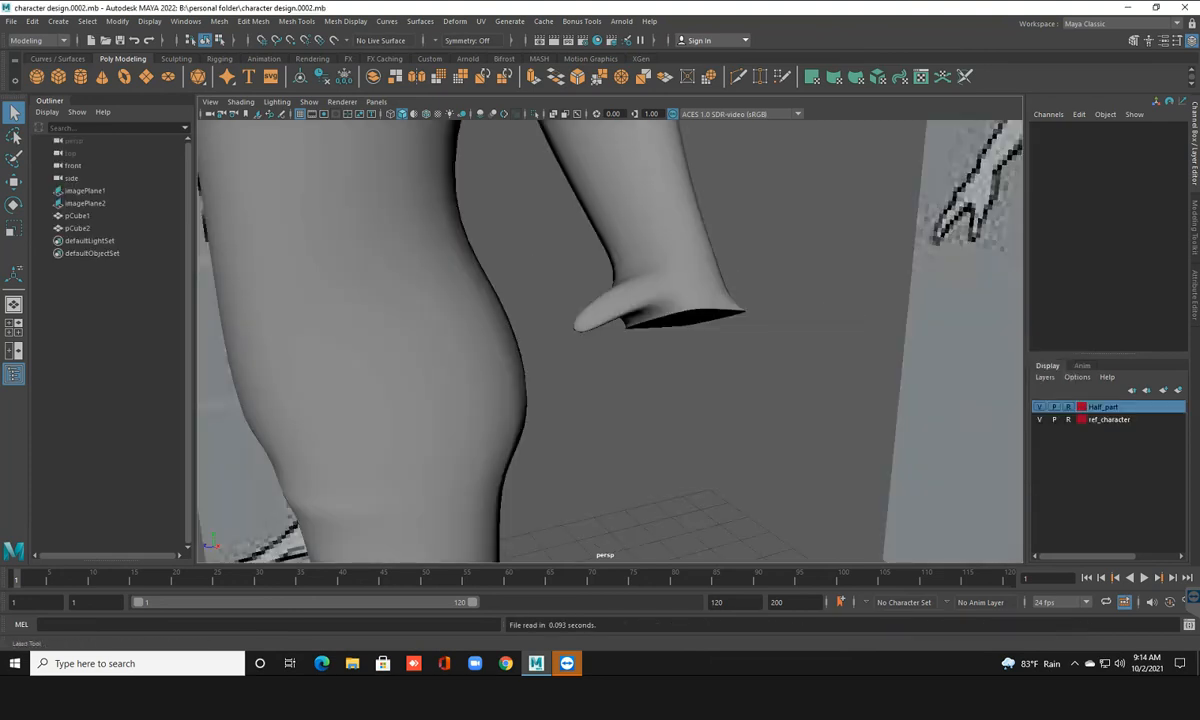
# Open the scene Head.mb from the personal folder instead of the character design scene
pyautogui.click(11, 21)
pyautogui.click(45, 56)
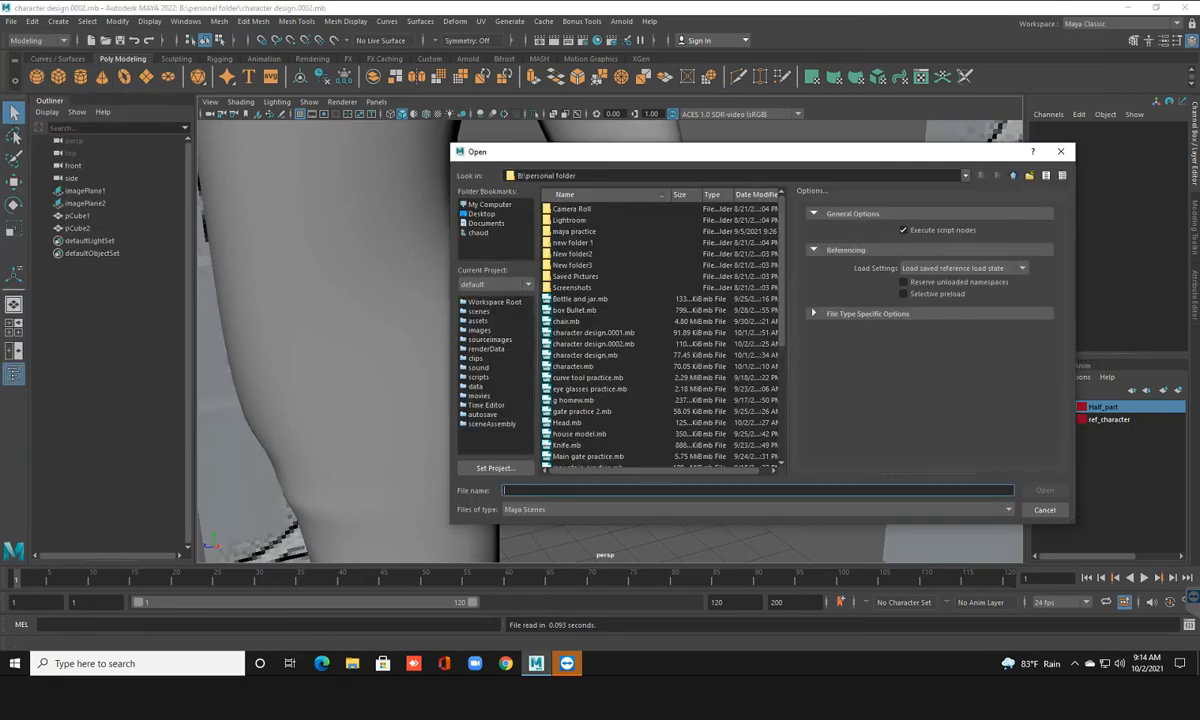
pyautogui.click(568, 423)
pyautogui.click(1045, 490)
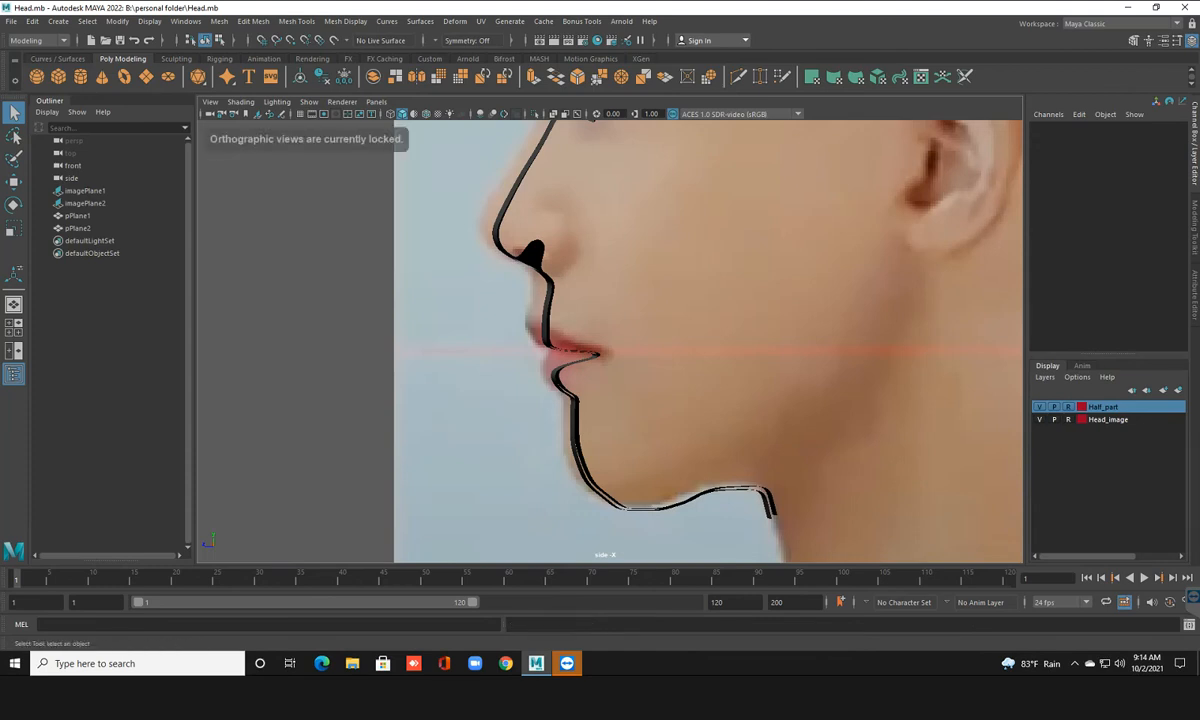
# Examine the wireframe strips around the eyes, nose and lips against the front reference image
pyautogui.press('space')
pyautogui.press('space')
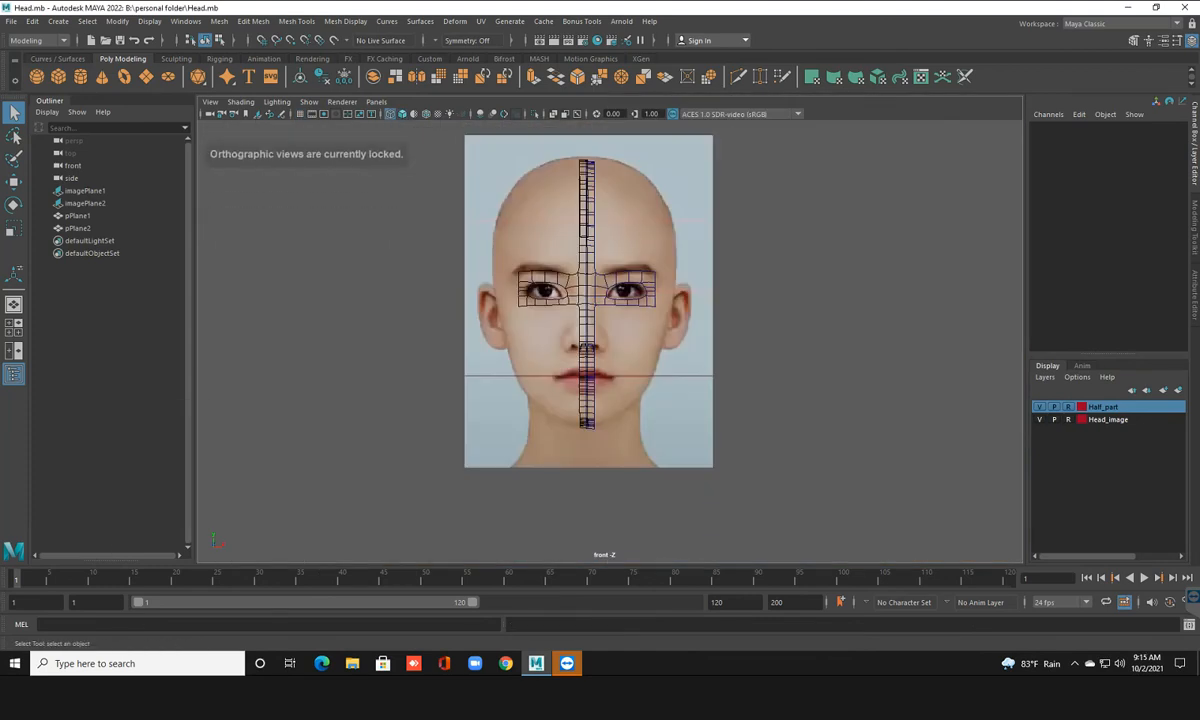
pyautogui.scroll(3, 610, 332)
pyautogui.scroll(5, 613, 331)
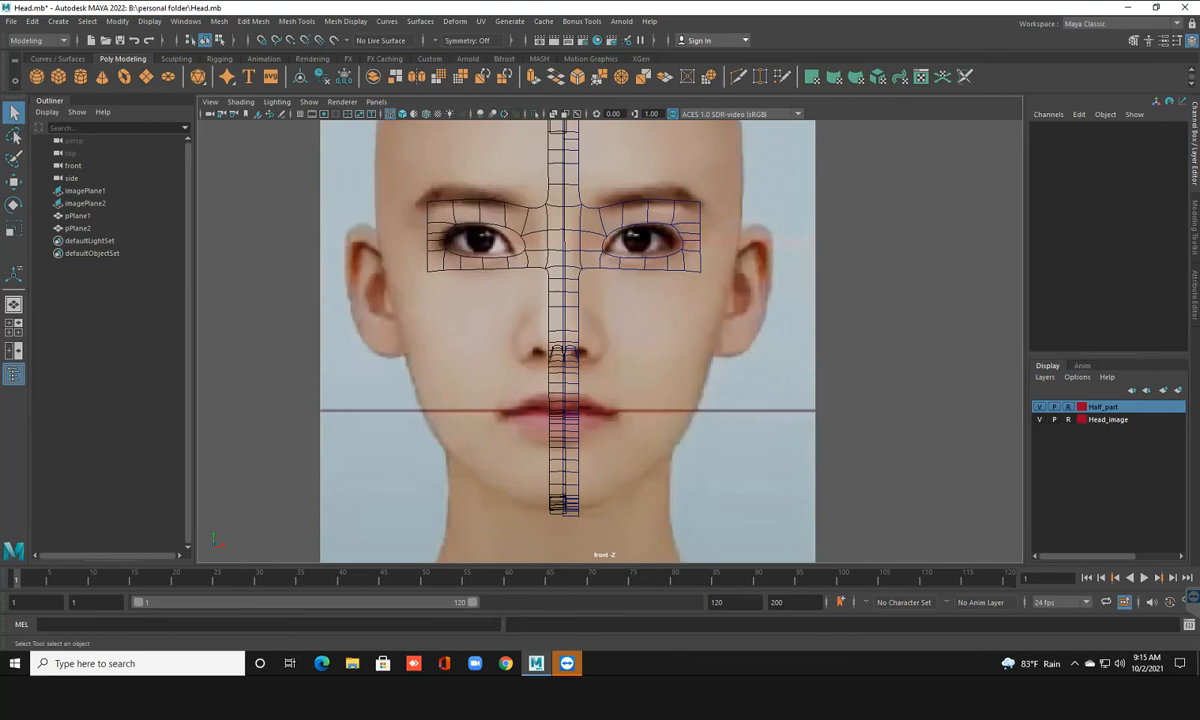
pyautogui.scroll(2, 613, 331)
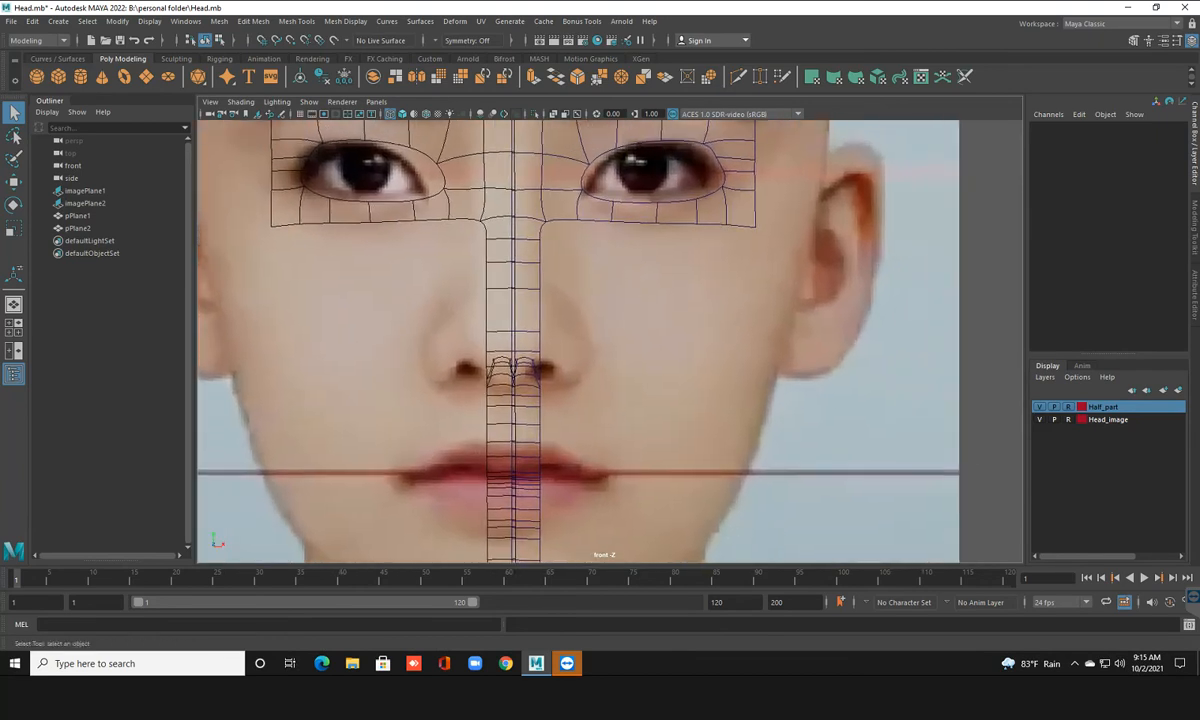
pyautogui.press('super')
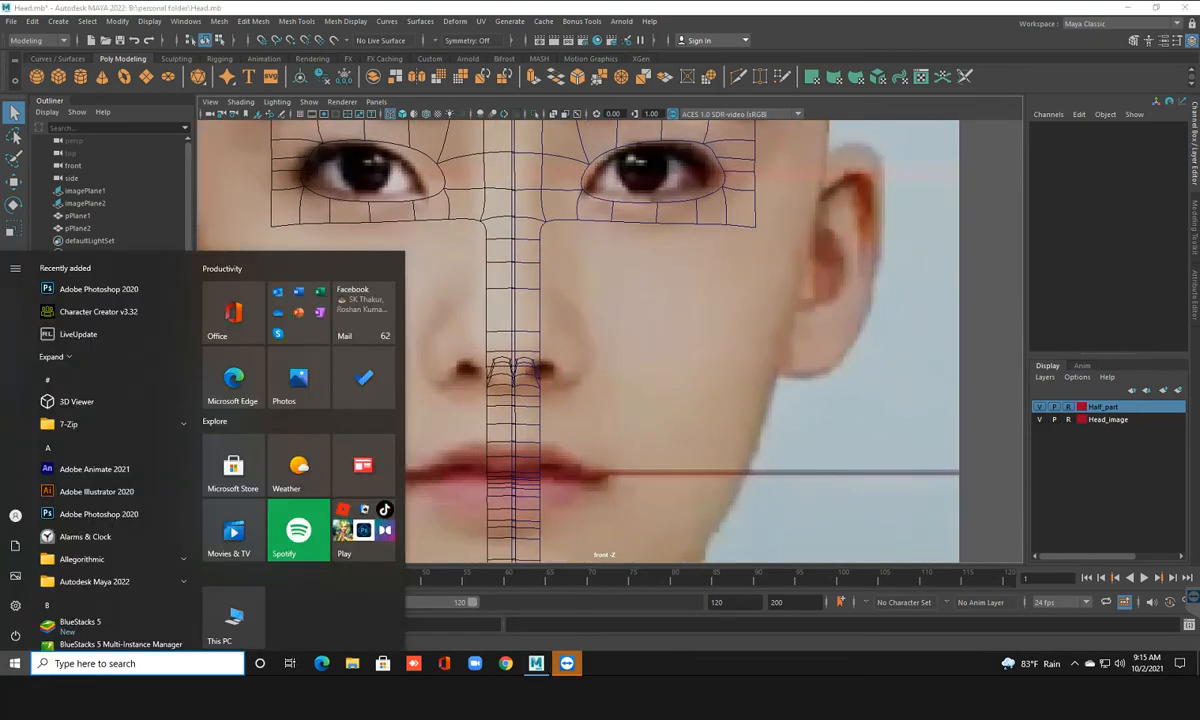
pyautogui.press('super')
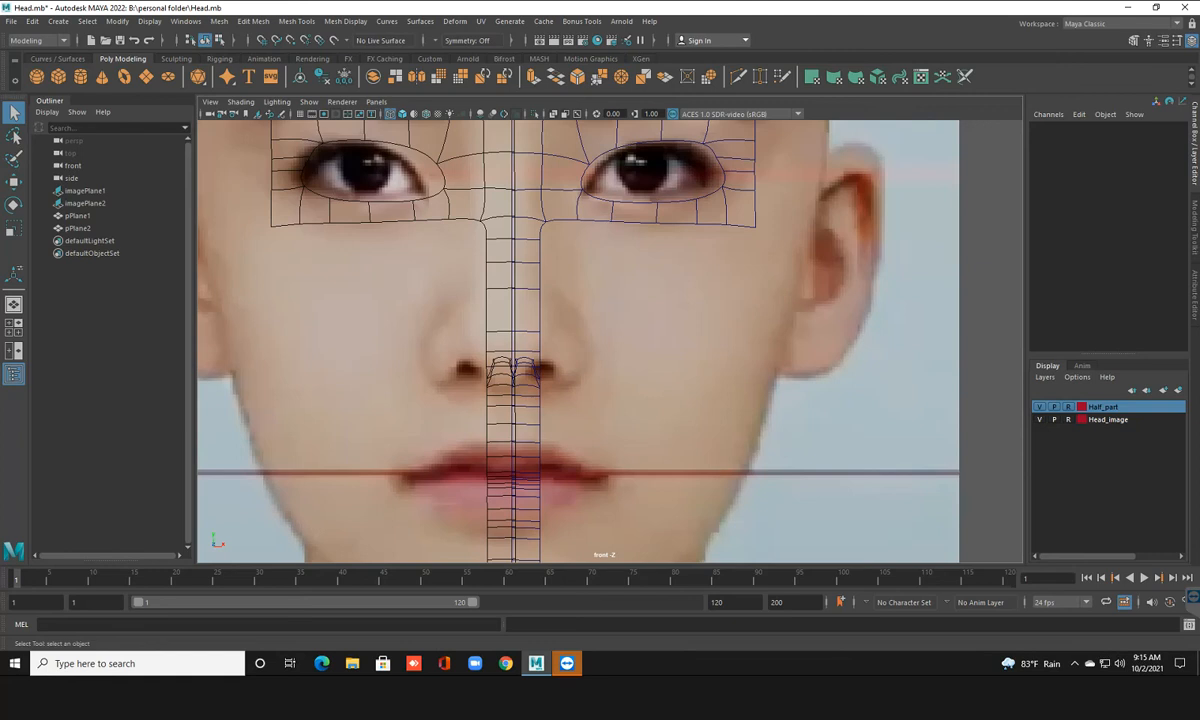
# Select the half mesh pPlane1 in the perspective view and bring up its component mode choices in the front view
pyautogui.press('space')
pyautogui.press('space')
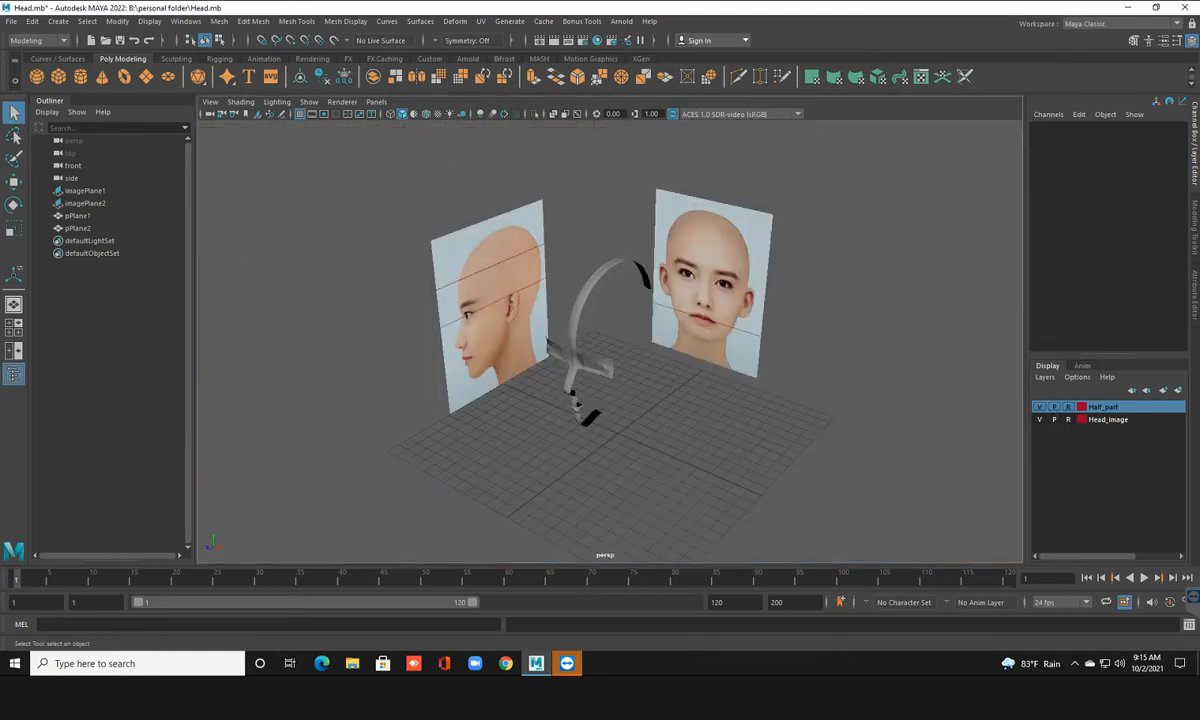
pyautogui.click(595, 366)
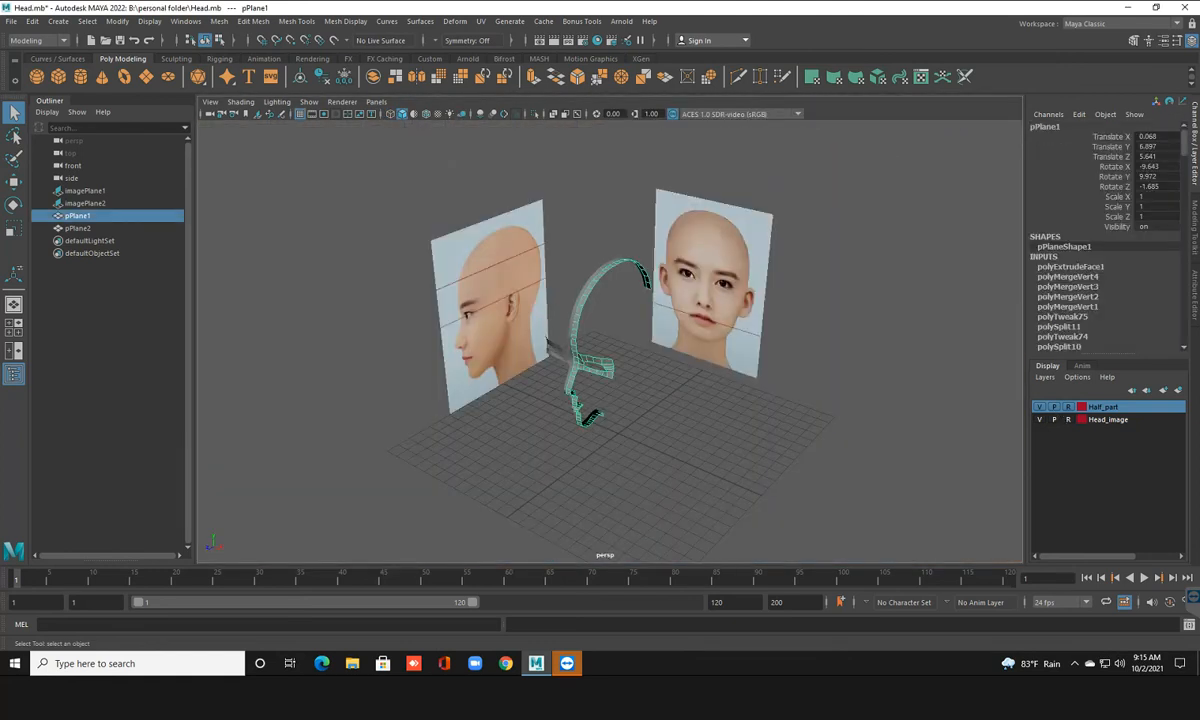
pyautogui.press('space')
pyautogui.press('space')
pyautogui.scroll(3, 605, 338)
pyautogui.rightClick(535, 317)
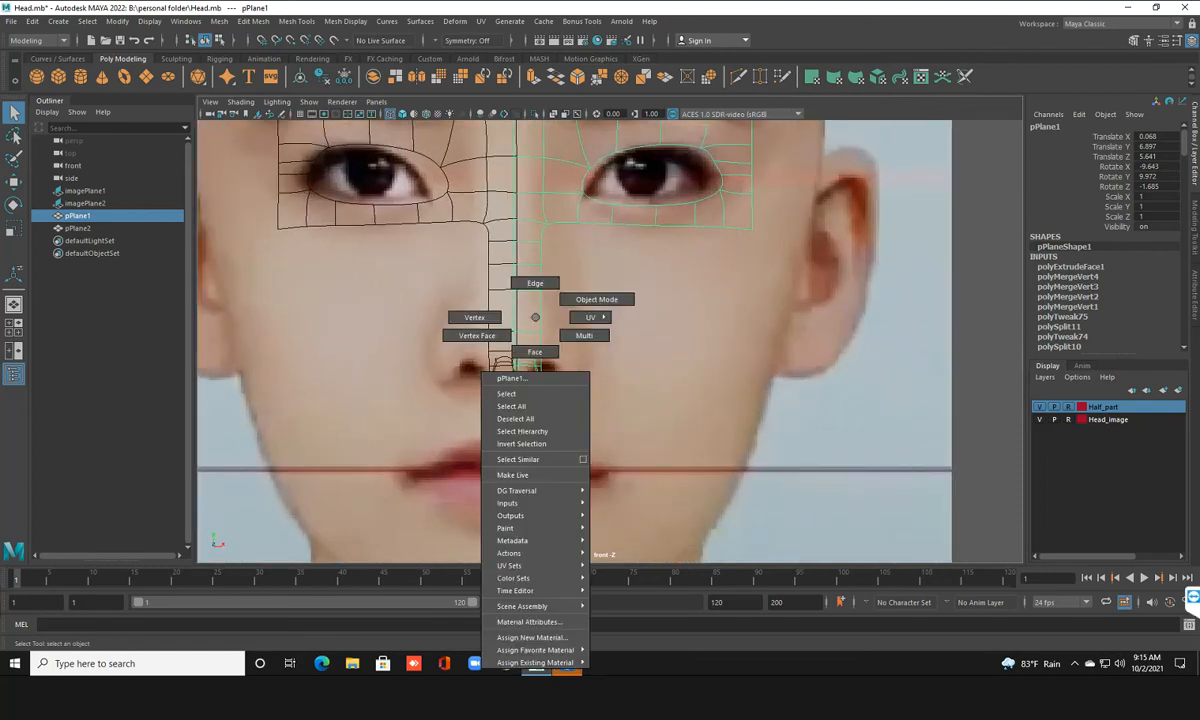
# Extrude the half-face strip's outer edge on the nose sideways twice to the width of the nose wing, with smooth preview off
pyautogui.click(535, 283)
pyautogui.click(541, 310)
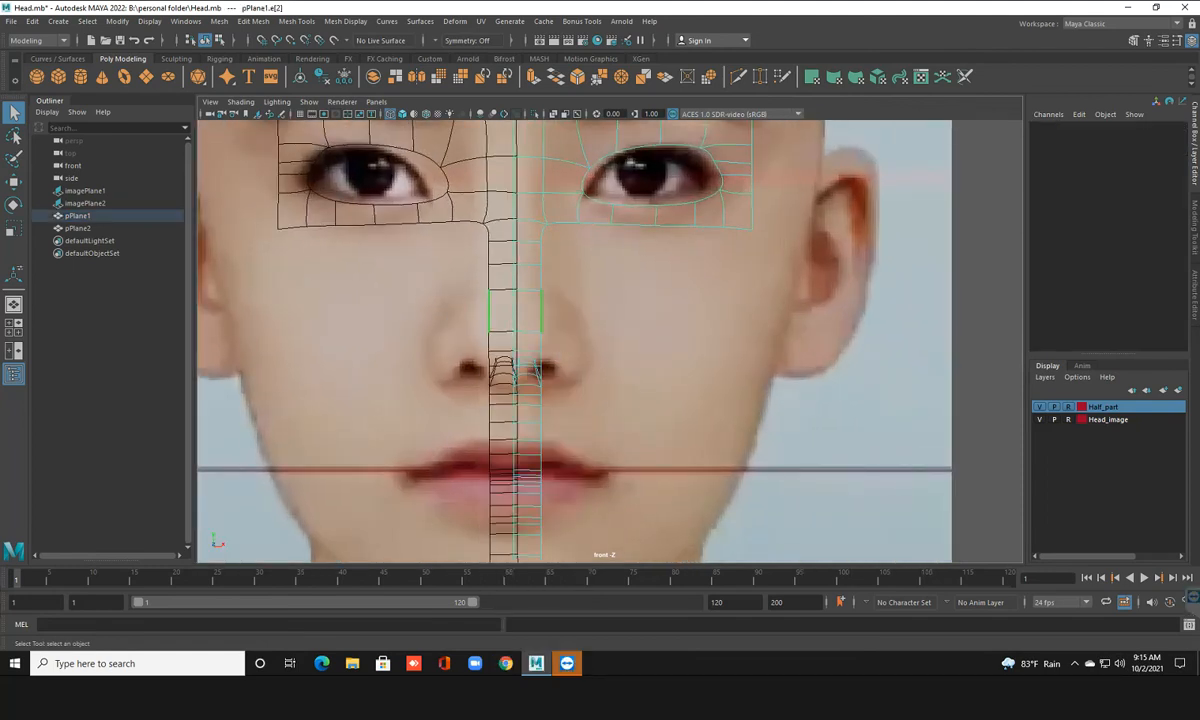
pyautogui.press('w')
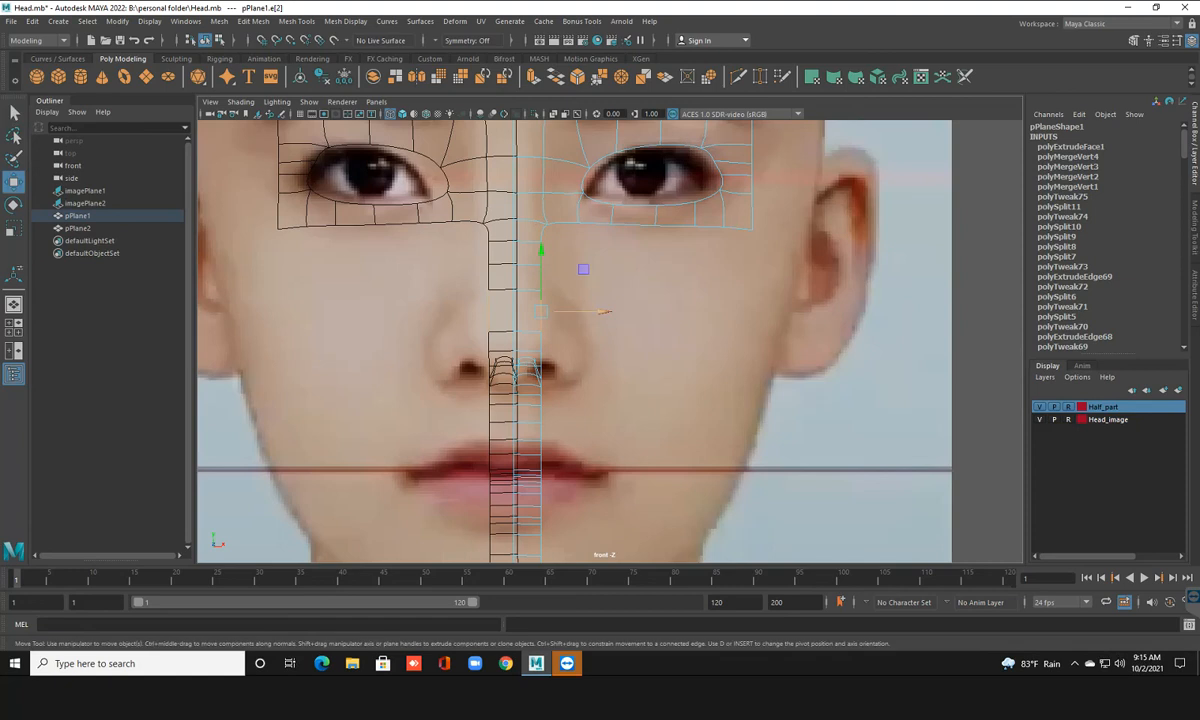
pyautogui.keyDown('shift'); pyautogui.moveTo(600, 312); pyautogui.dragTo(637, 312); pyautogui.keyUp('shift')
pyautogui.press('1')
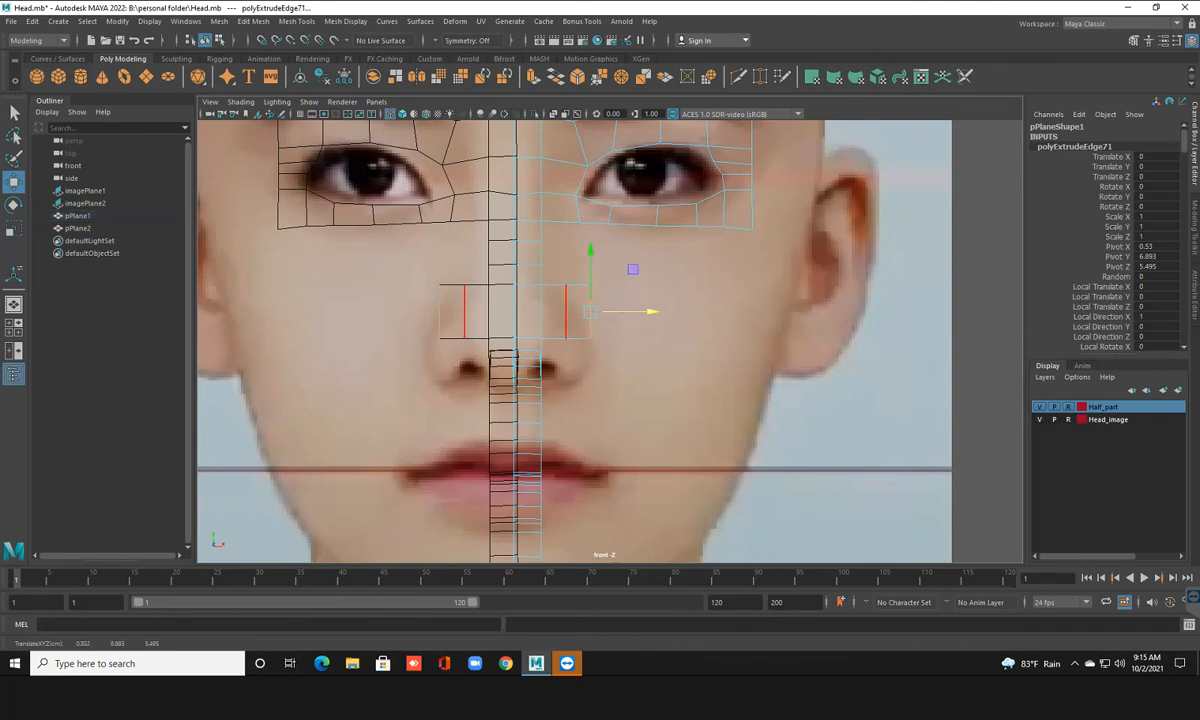
# Reposition the new nose patch's vertices in the front view to round its outline along the side of the nose
pyautogui.rightClick(562, 289)
pyautogui.click(500, 289)
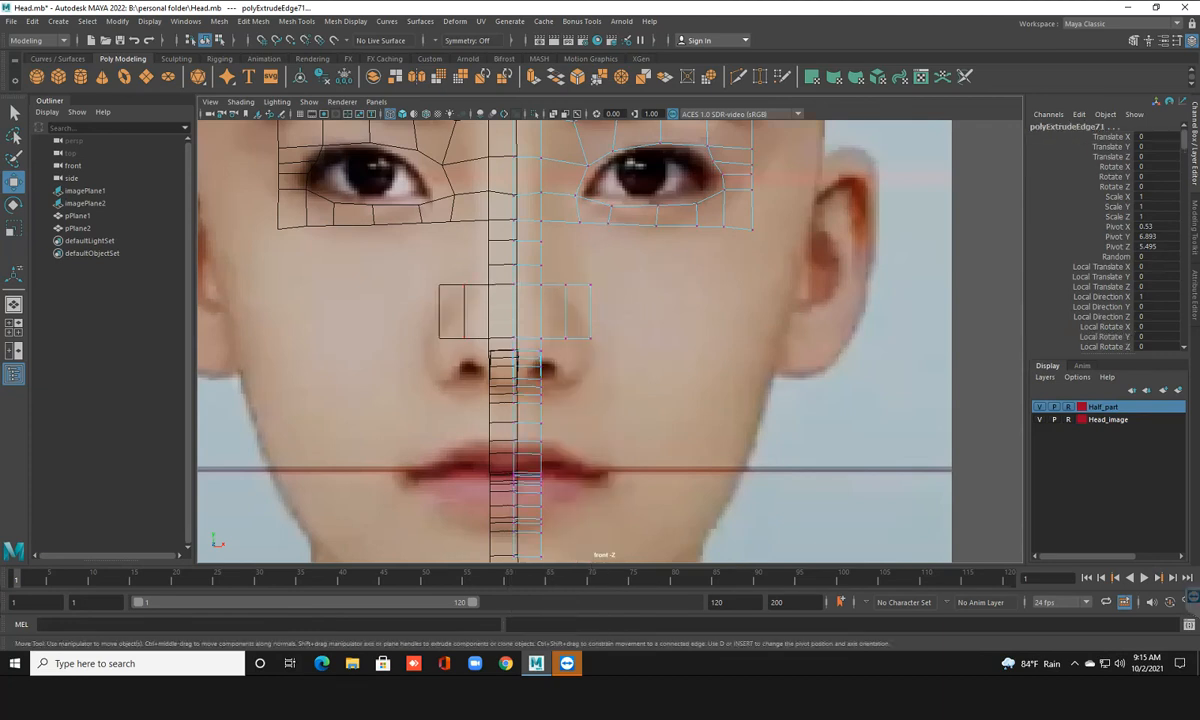
pyautogui.moveTo(575, 307); pyautogui.dragTo(562, 291)
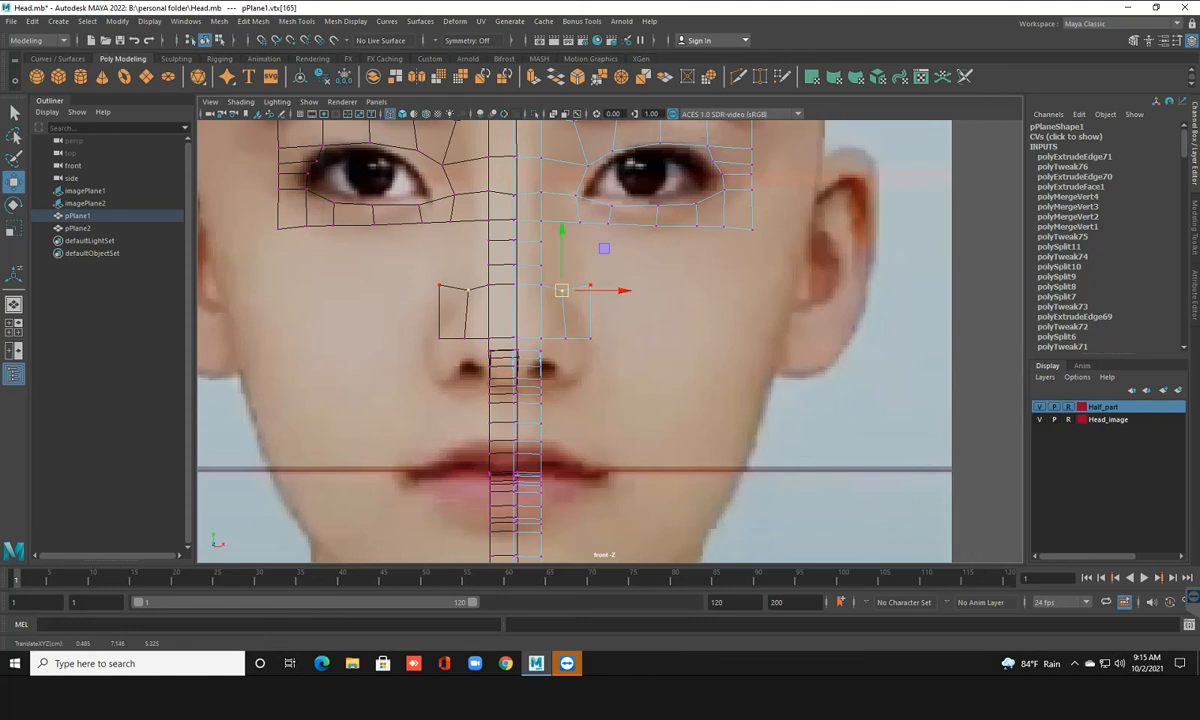
pyautogui.click(590, 285)
pyautogui.moveTo(590, 285); pyautogui.dragTo(586, 297)
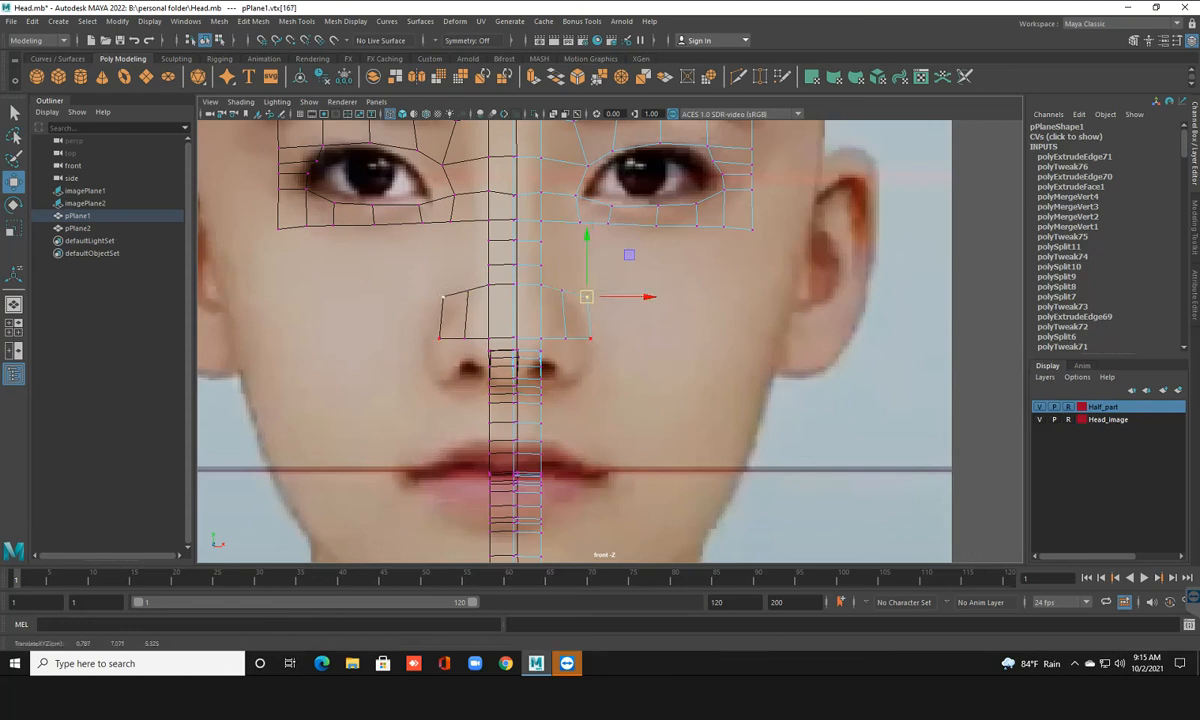
pyautogui.click(590, 337)
pyautogui.moveTo(590, 337); pyautogui.dragTo(581, 303)
pyautogui.click(587, 297)
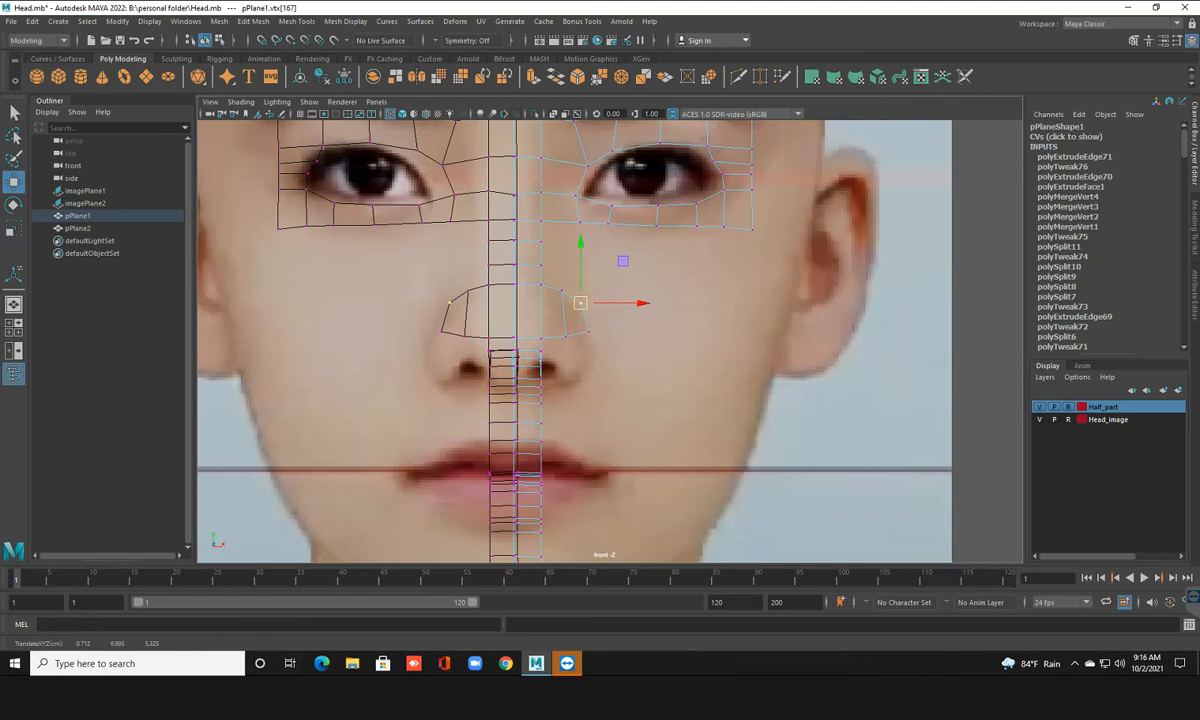
# Try moving the nose patch's upper outer vertex backward in the side view, check it in perspective, and undo the move
pyautogui.press('space')
pyautogui.press('space')
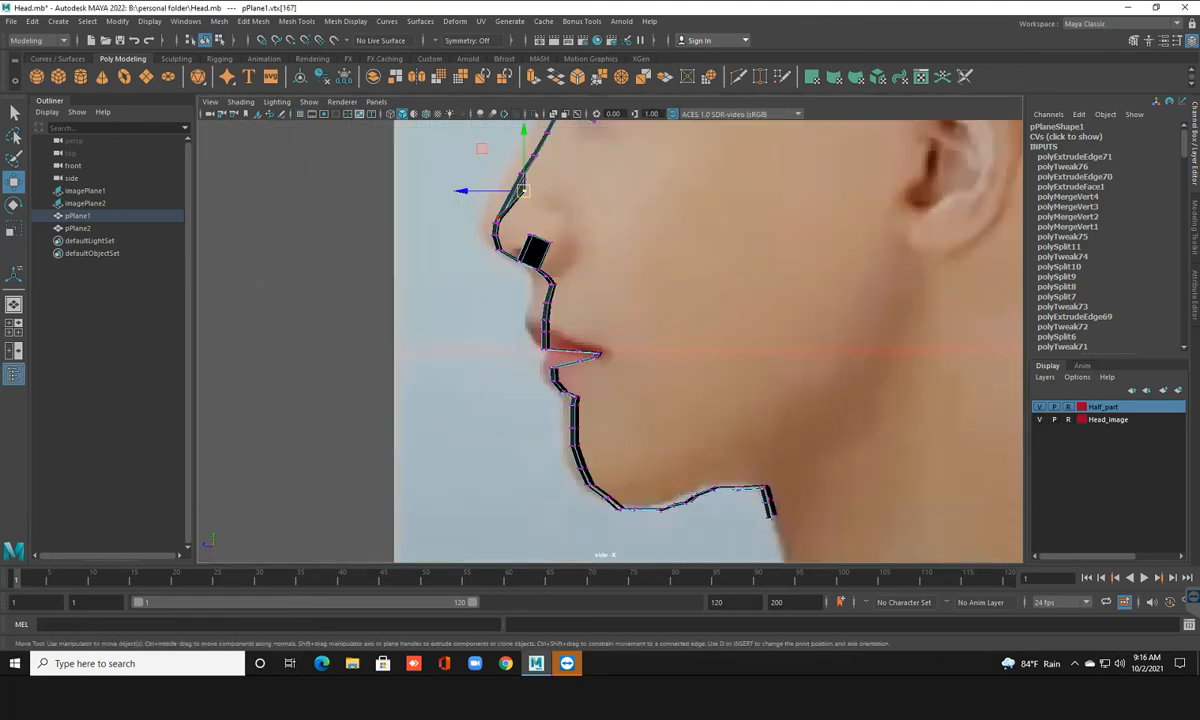
pyautogui.moveTo(470, 190); pyautogui.dragTo(509, 190)
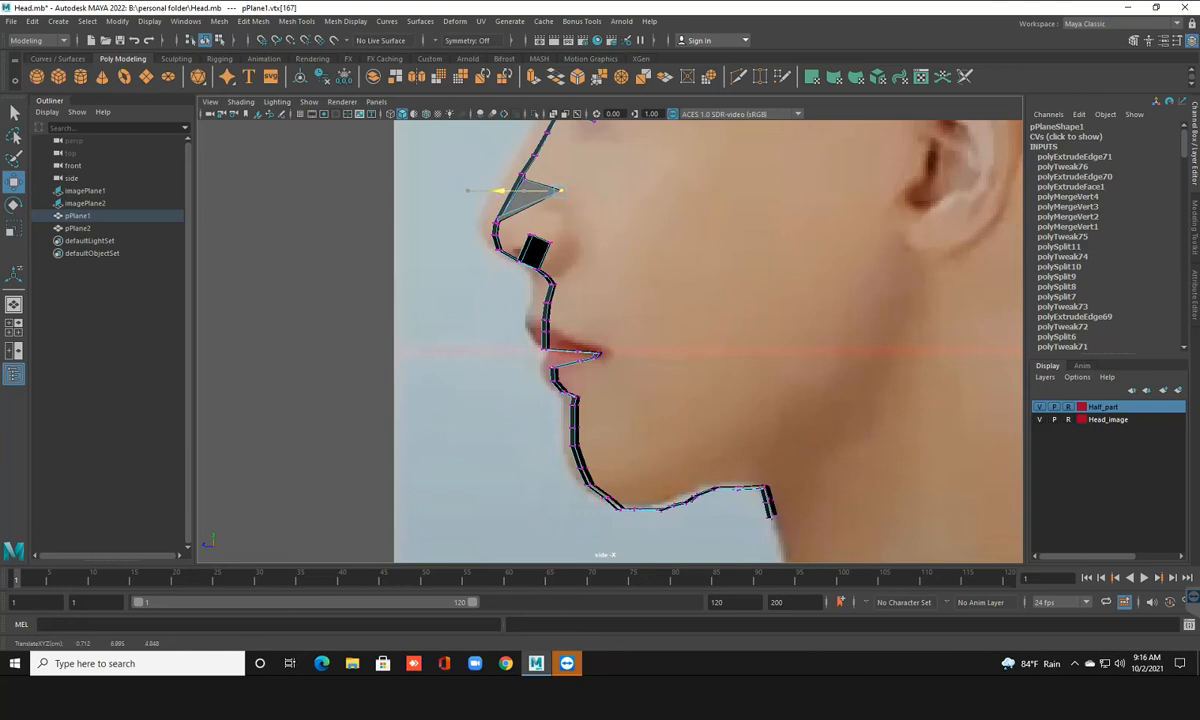
pyautogui.press('space')
pyautogui.press('space')
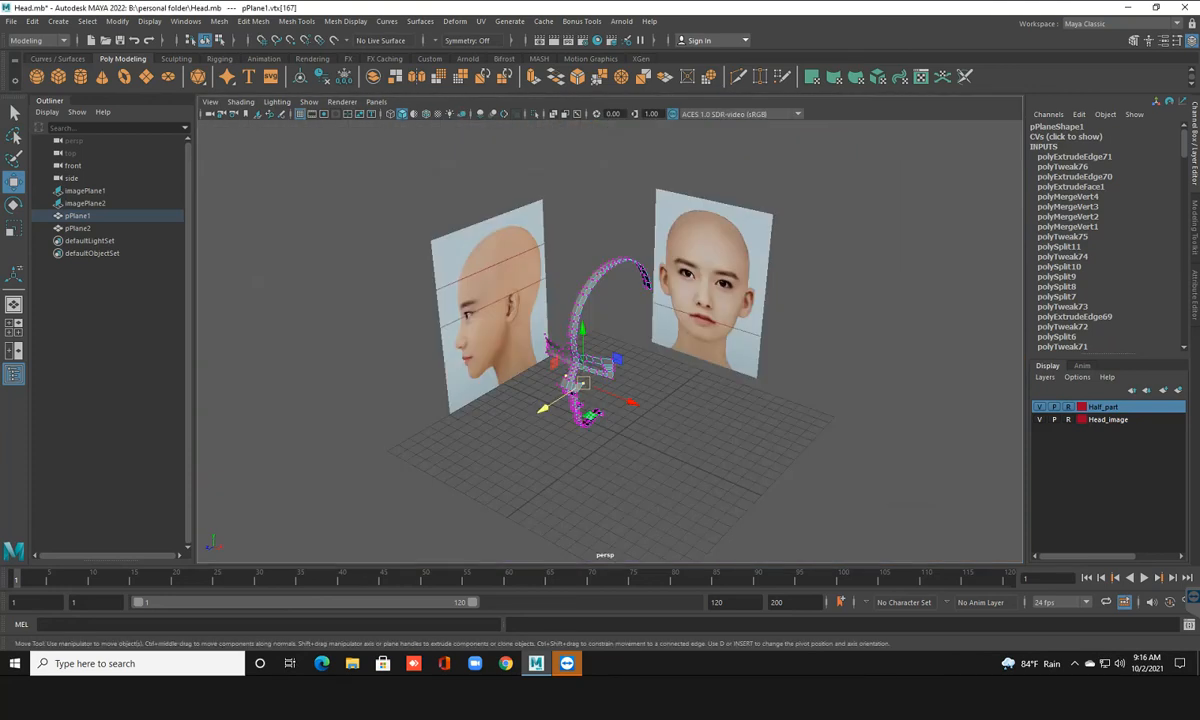
pyautogui.scroll(9, 610, 341)
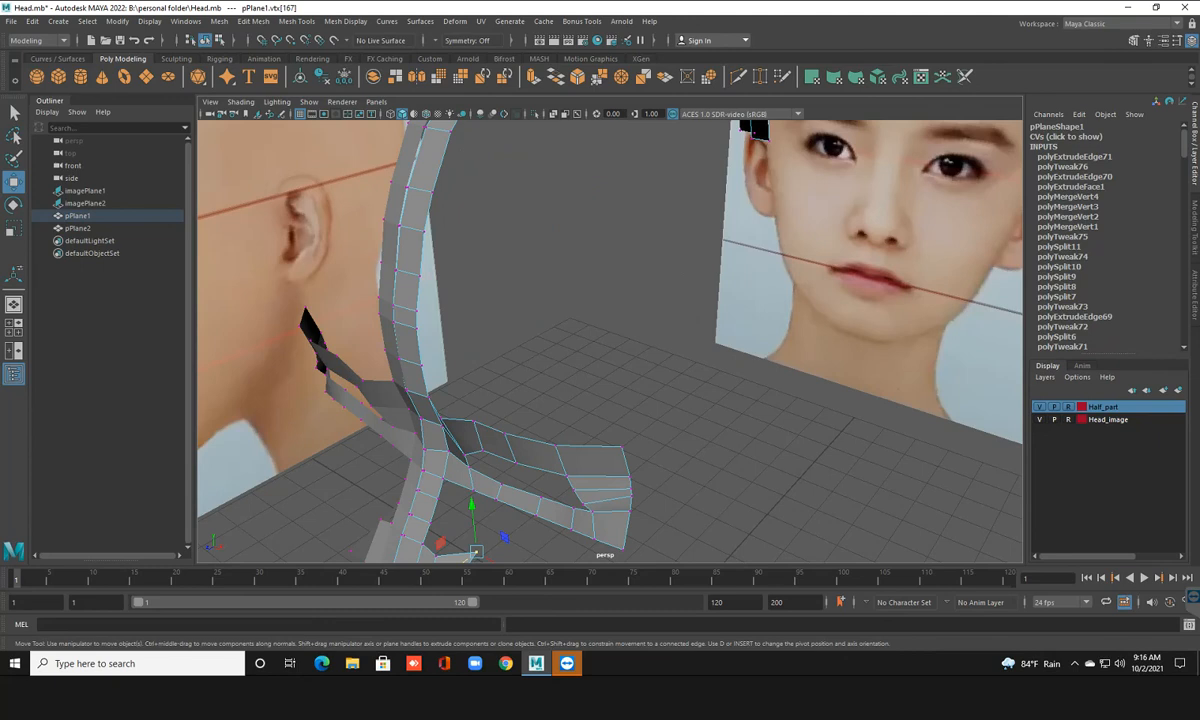
pyautogui.scroll(-6, 610, 341)
pyautogui.keyDown('alt'); pyautogui.moveTo(610, 341); pyautogui.dragTo(770, 255); pyautogui.keyUp('alt')
pyautogui.keyDown('alt'); pyautogui.moveTo(475, 422); pyautogui.dragTo(570, 406); pyautogui.keyUp('alt')
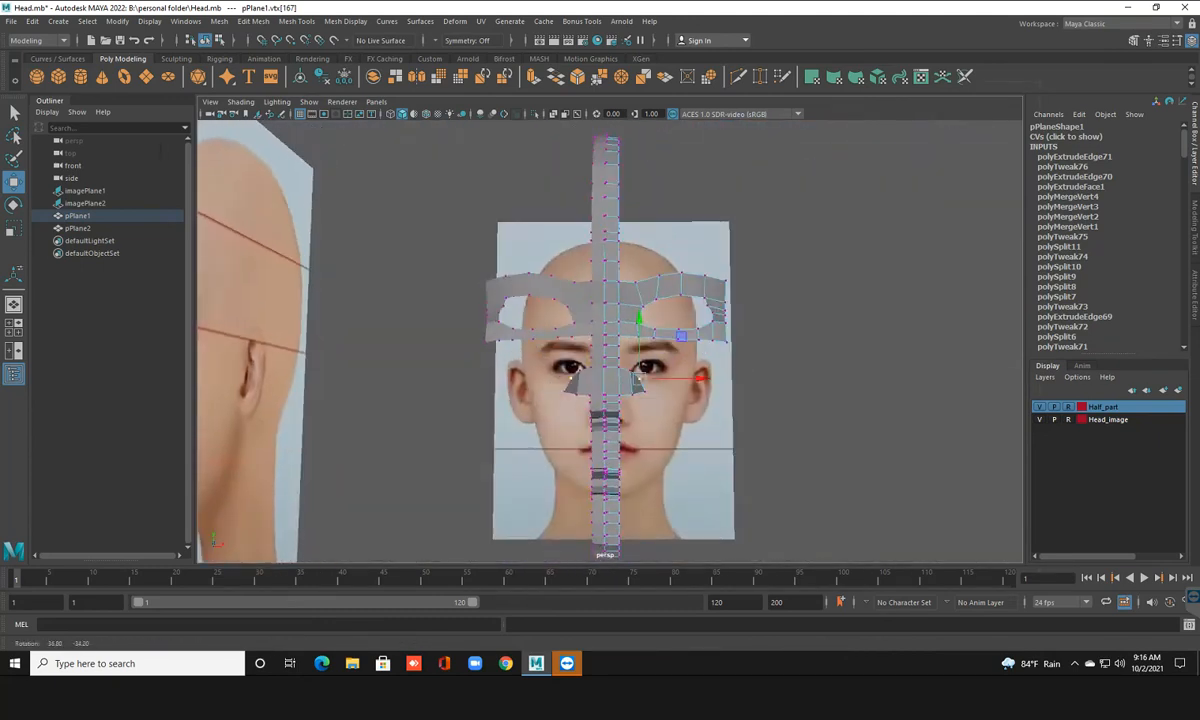
pyautogui.press('space')
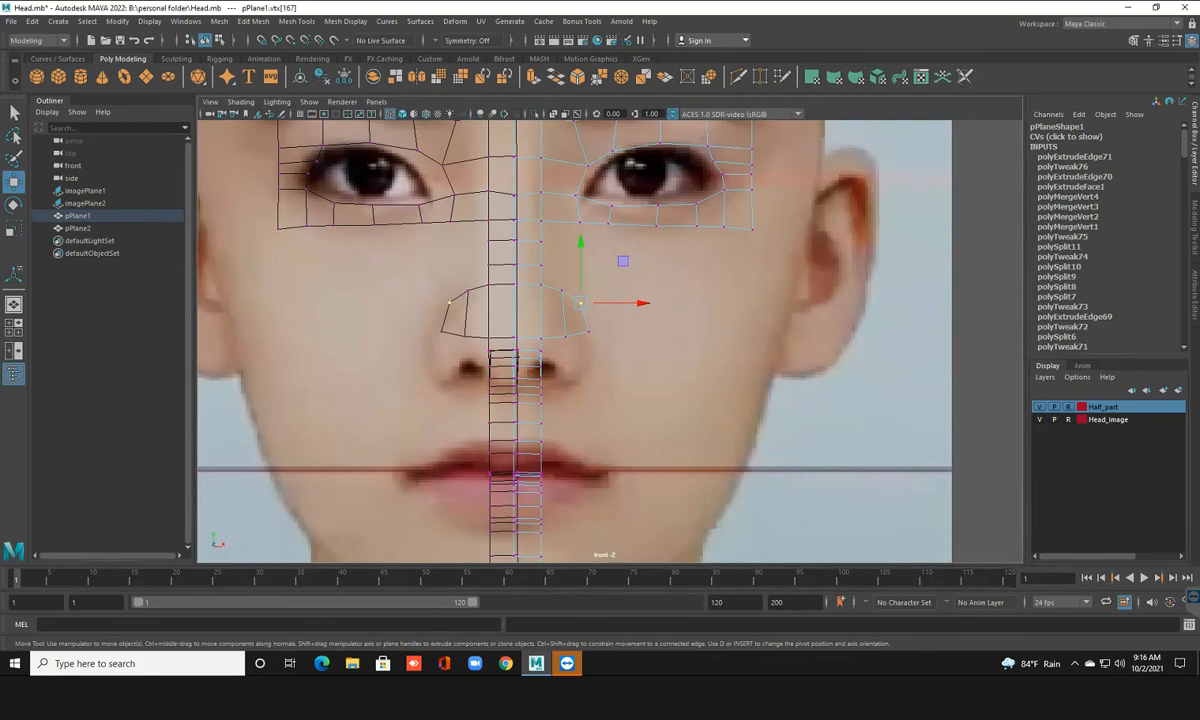
pyautogui.press('space')
pyautogui.press('space')
pyautogui.press('space')
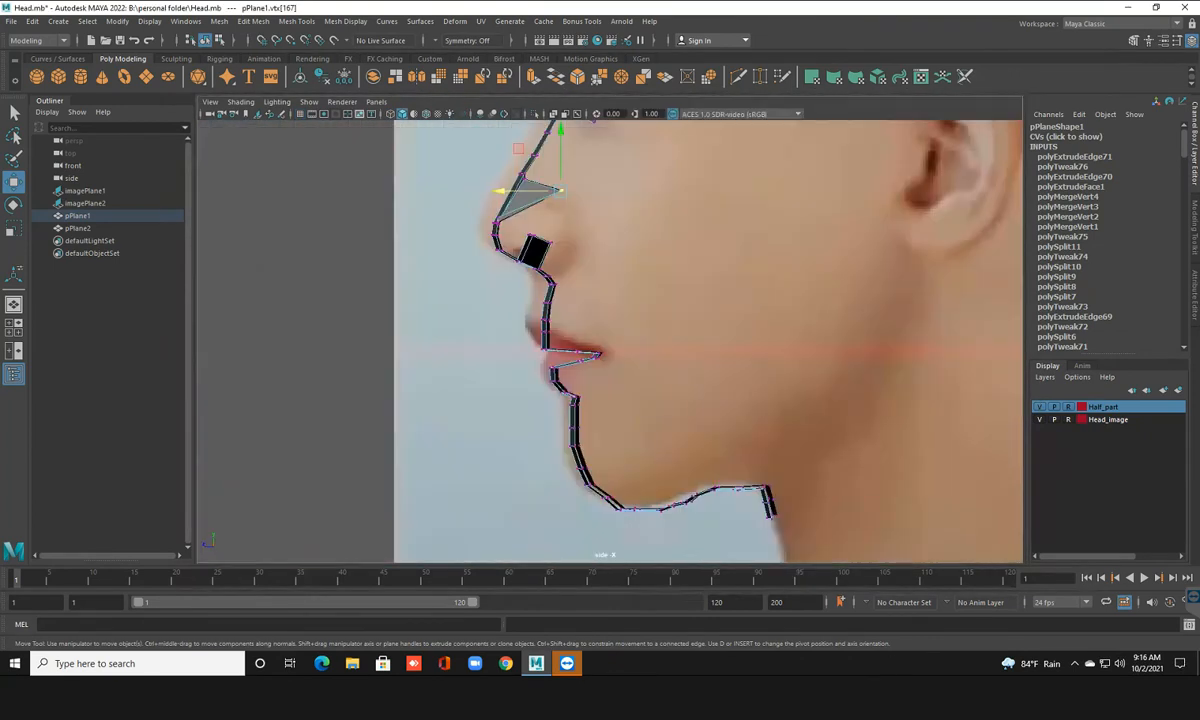
pyautogui.hotkey('ctrl', 'z')
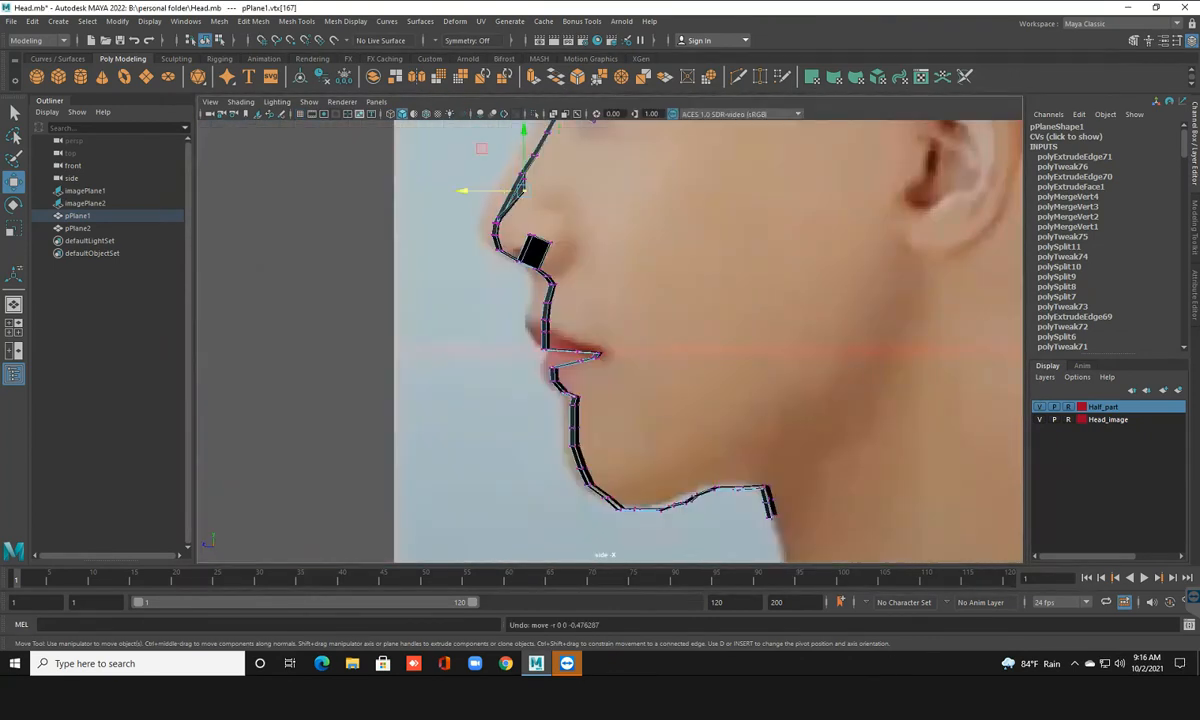
# Examine the nose patch from the side and the front in perspective
pyautogui.press('space')
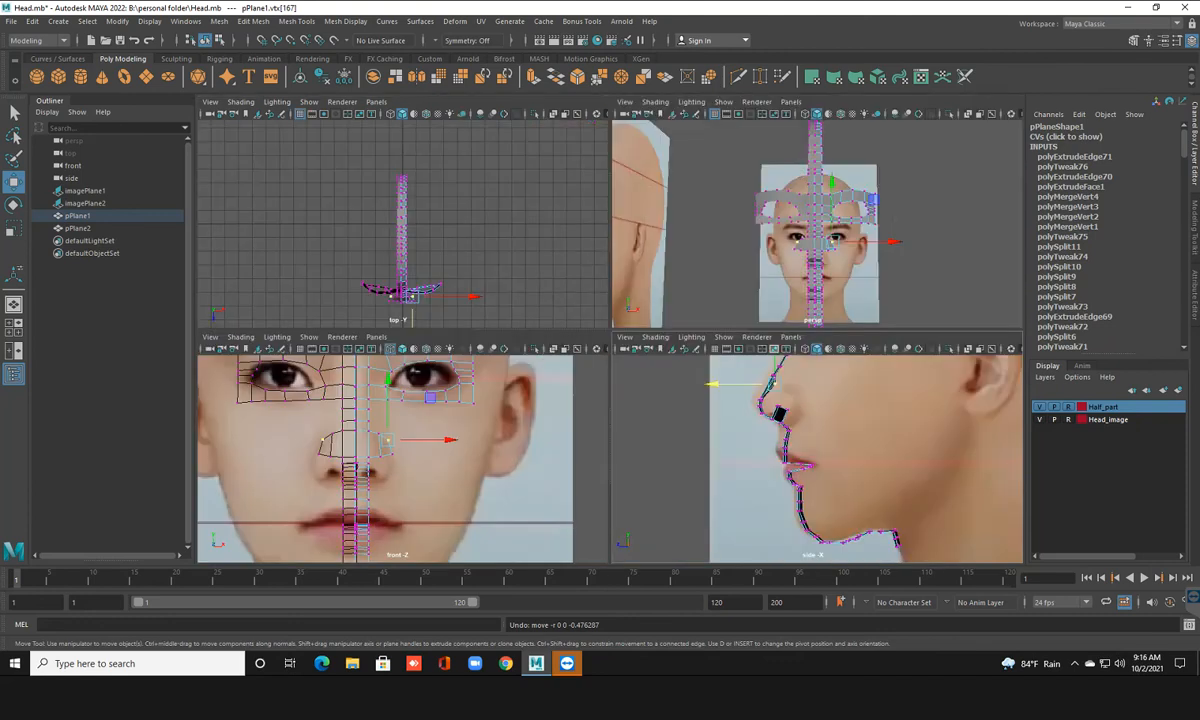
pyautogui.press('space')
pyautogui.keyDown('alt'); pyautogui.moveTo(640, 345); pyautogui.dragTo(480, 355); pyautogui.keyUp('alt')
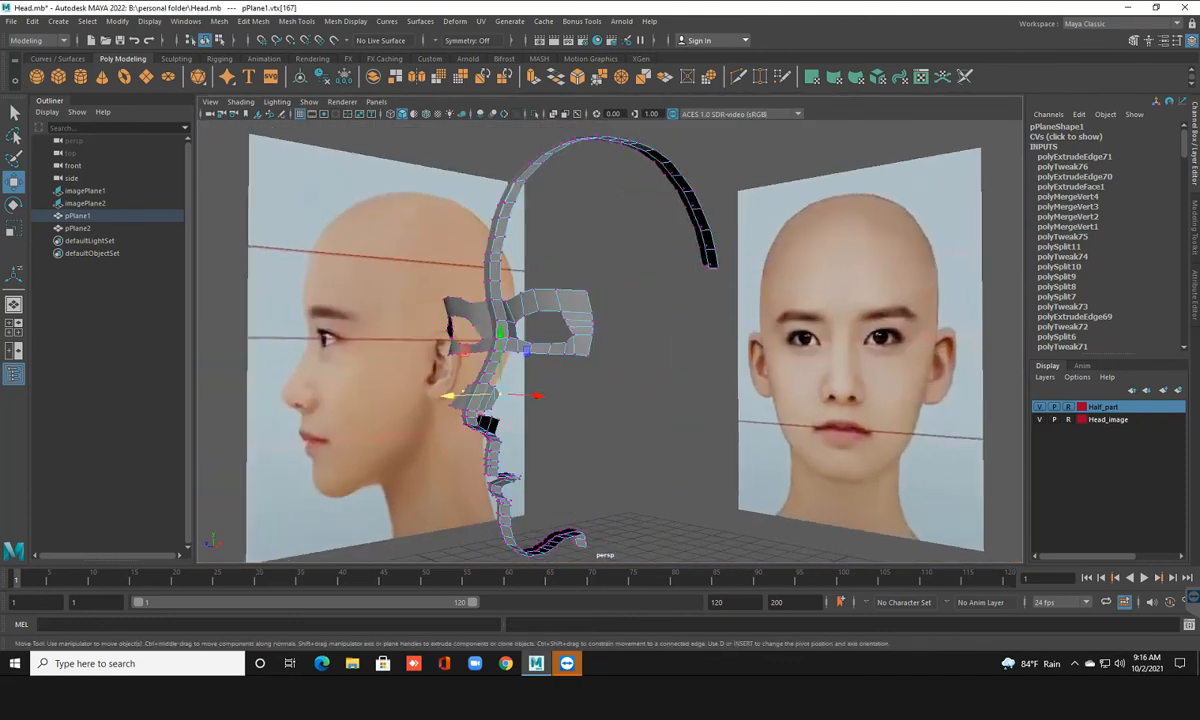
pyautogui.scroll(5, 605, 342)
pyautogui.scroll(-2, 605, 342)
pyautogui.keyDown('alt'); pyautogui.moveTo(500, 430); pyautogui.dragTo(650, 320, button='middle'); pyautogui.keyUp('alt')
pyautogui.keyDown('alt'); pyautogui.moveTo(600, 340); pyautogui.dragTo(748, 308); pyautogui.keyUp('alt')
pyautogui.press('space')
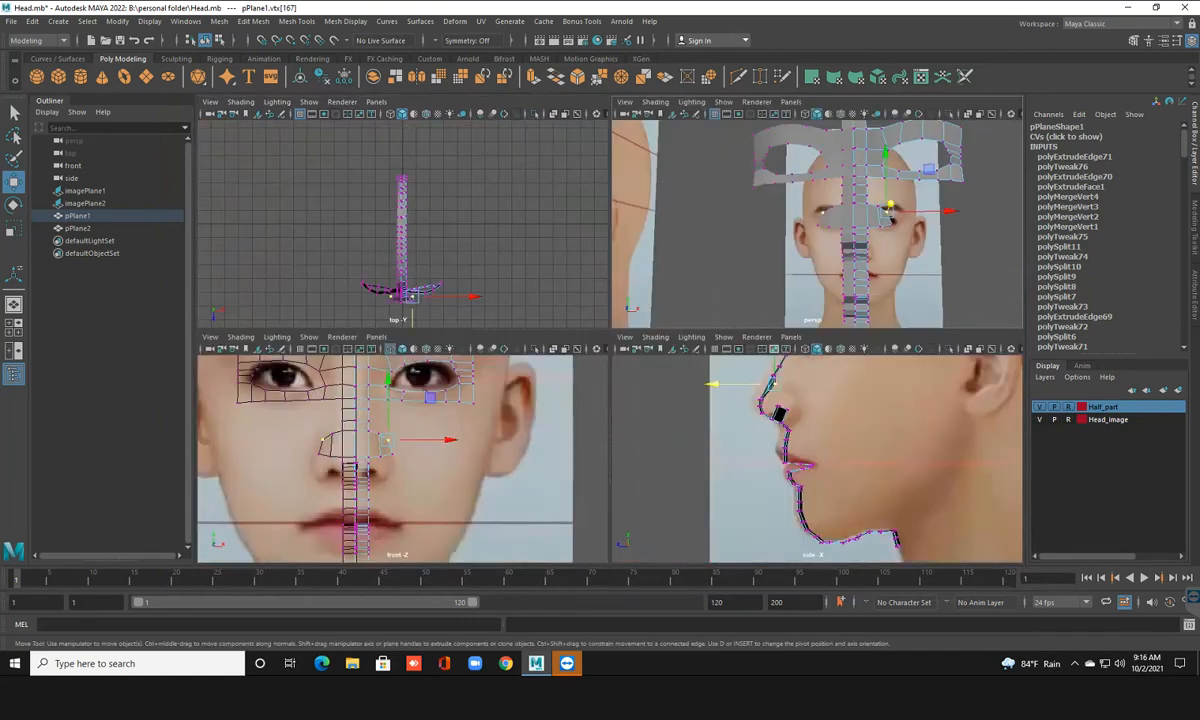
pyautogui.press('space')
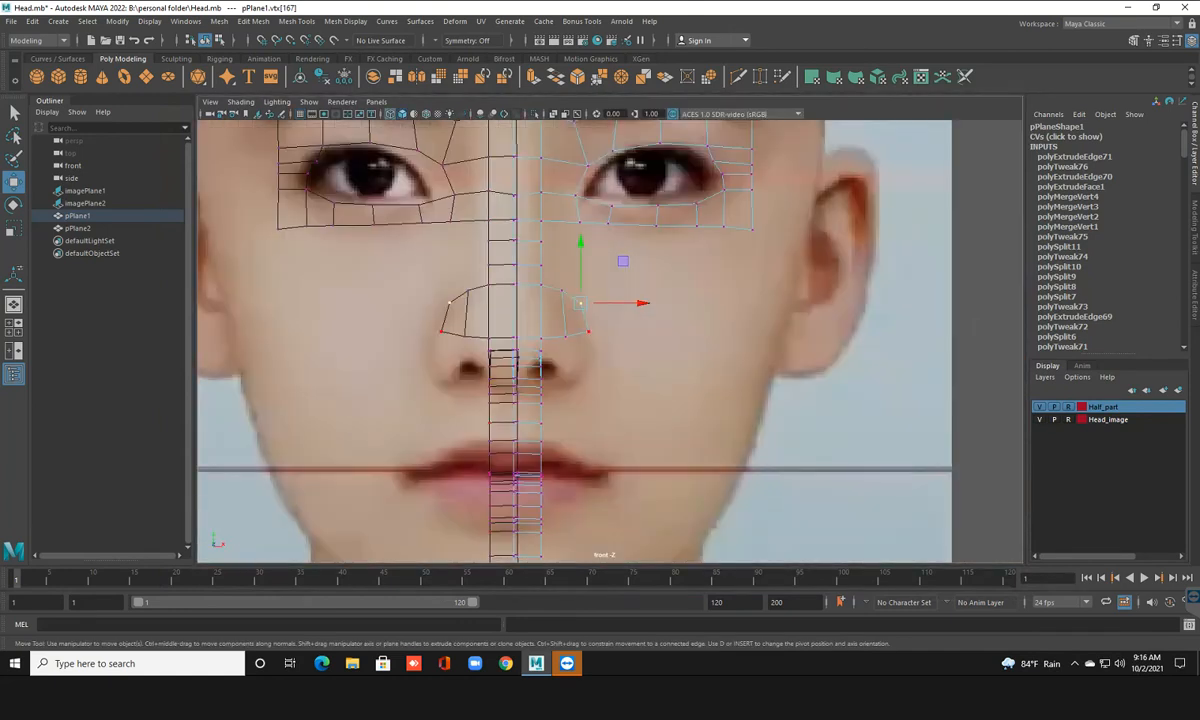
# Nudge the nose patch's lower outer vertex slightly inward in the front view
pyautogui.click(588, 330)
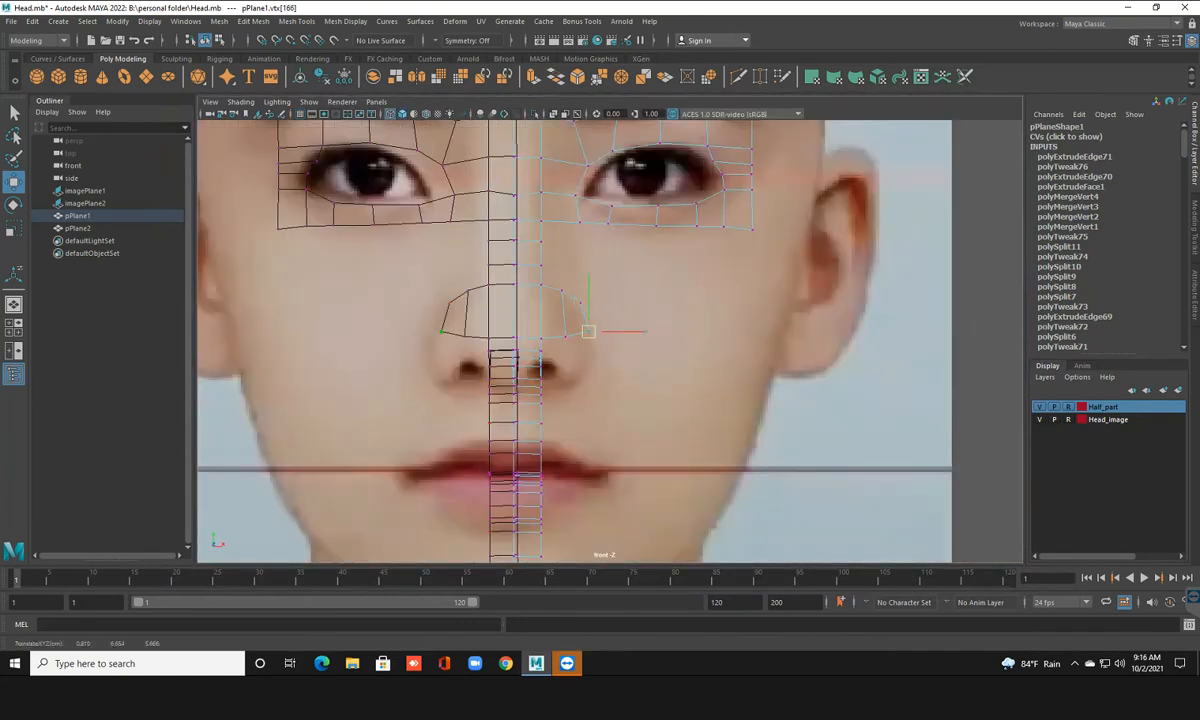
pyautogui.moveTo(588, 330); pyautogui.dragTo(586, 332)
pyautogui.scroll(2, 600, 338)
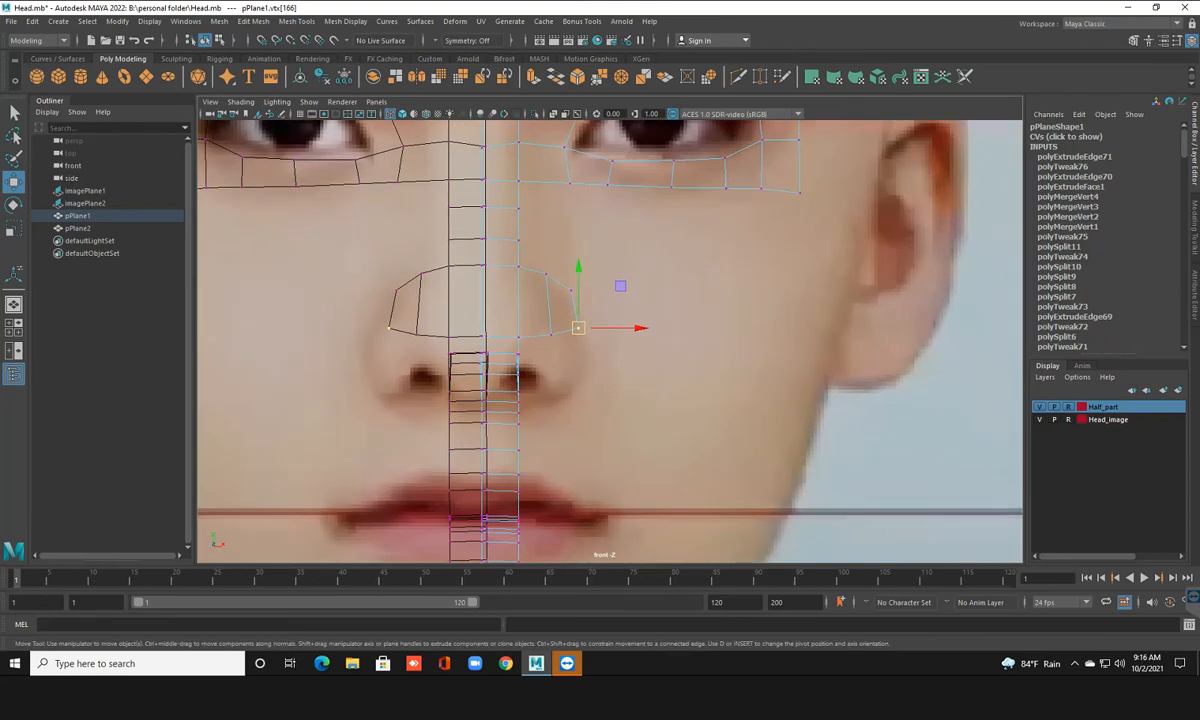
# Move the nose patch's outer edge and middle edge down over the nostril wing in the front view
pyautogui.scroll(2, 600, 338)
pyautogui.keyDown('alt'); pyautogui.moveTo(598, 330); pyautogui.dragTo(571, 322, button='middle'); pyautogui.keyUp('alt')
pyautogui.click(535, 280)
pyautogui.moveTo(537, 234); pyautogui.dragTo(537, 233)
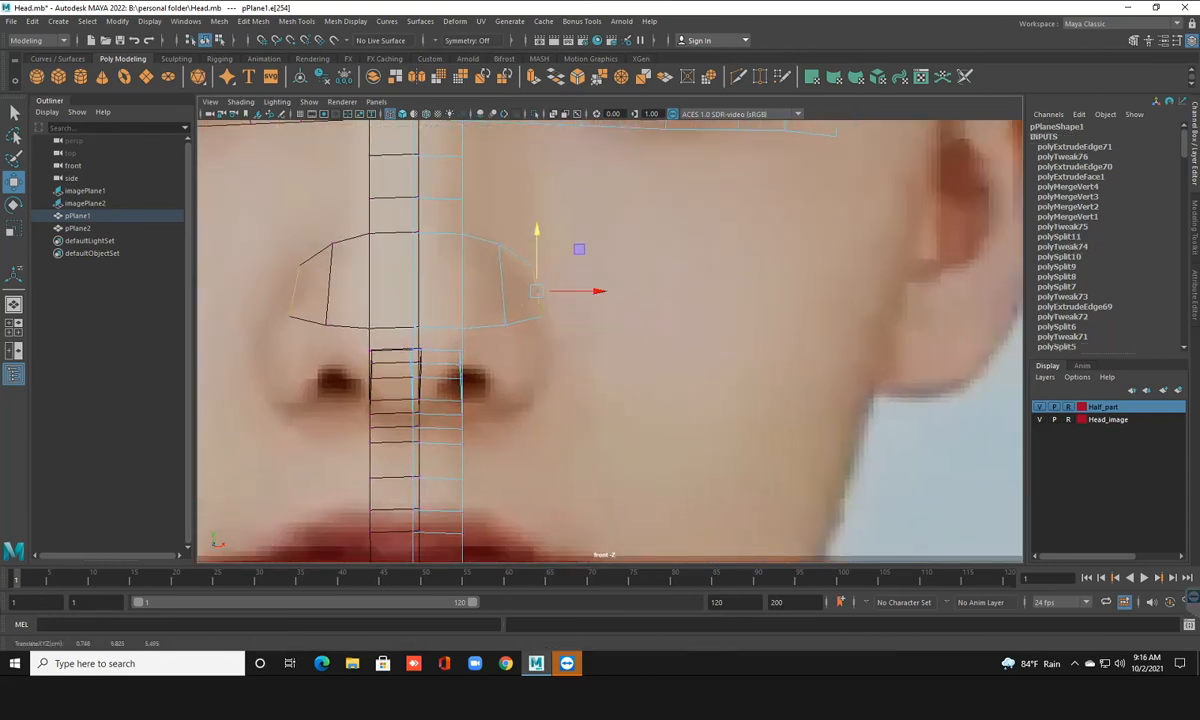
pyautogui.moveTo(537, 291); pyautogui.dragTo(529, 374)
pyautogui.click(502, 290)
pyautogui.moveTo(502, 285); pyautogui.dragTo(487, 316)
# Shift the patch's upper outer and upper middle vertices outward, and adjust the lower middle vertex beside the nostril
pyautogui.press('F9')
pyautogui.click(533, 398)
pyautogui.click(524, 349)
pyautogui.moveTo(524, 349); pyautogui.dragTo(541, 343)
pyautogui.click(485, 274)
pyautogui.moveTo(485, 274); pyautogui.dragTo(511, 278)
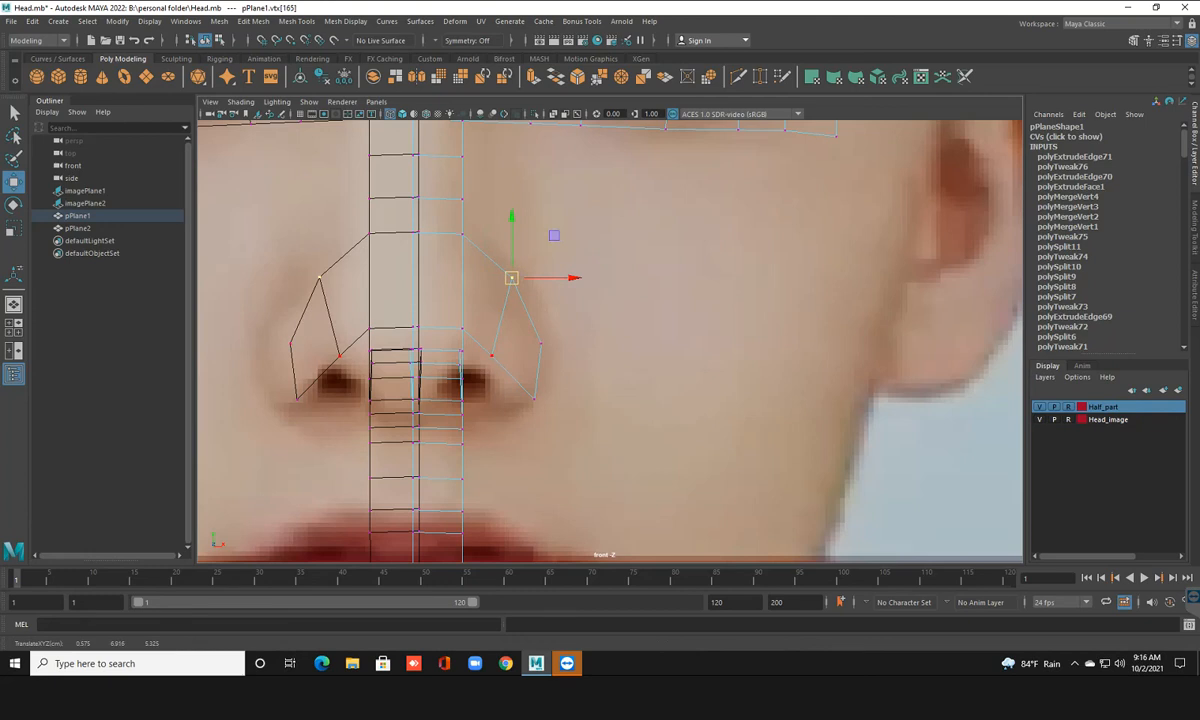
pyautogui.click(490, 356)
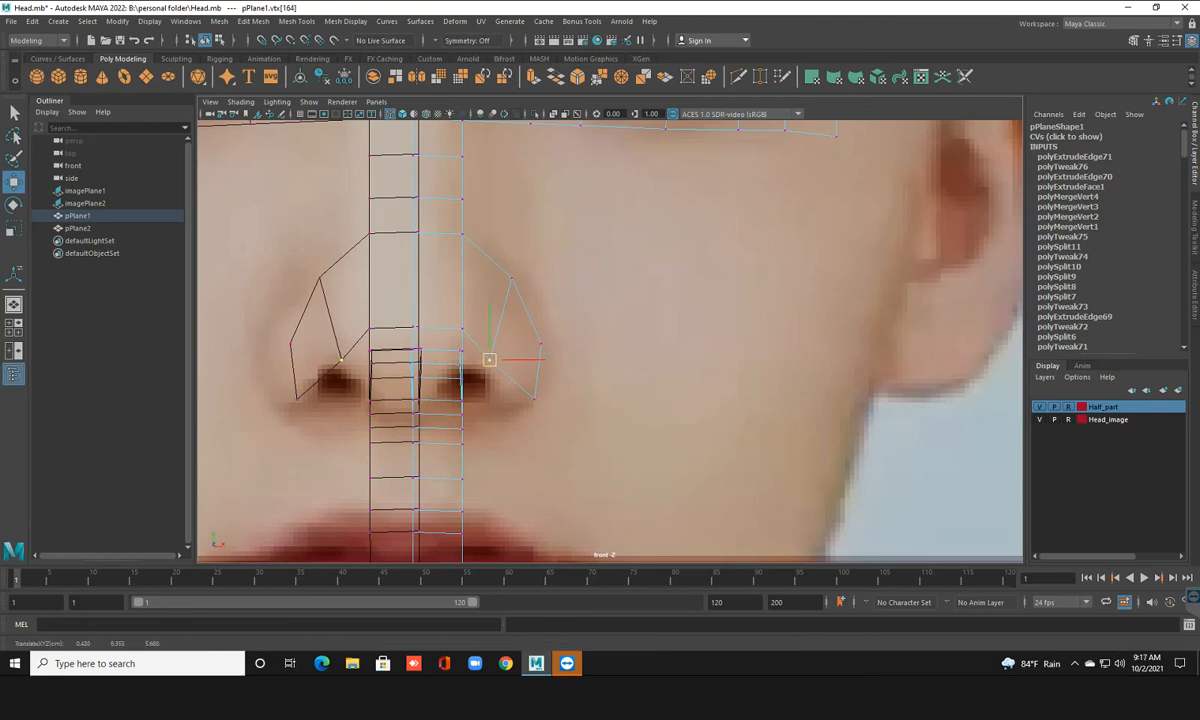
# Pull the patch's lower outer, upper outer and upper middle vertices inward to follow the contour of the nose wing
pyautogui.click(534, 397)
pyautogui.moveTo(534, 397); pyautogui.dragTo(516, 396)
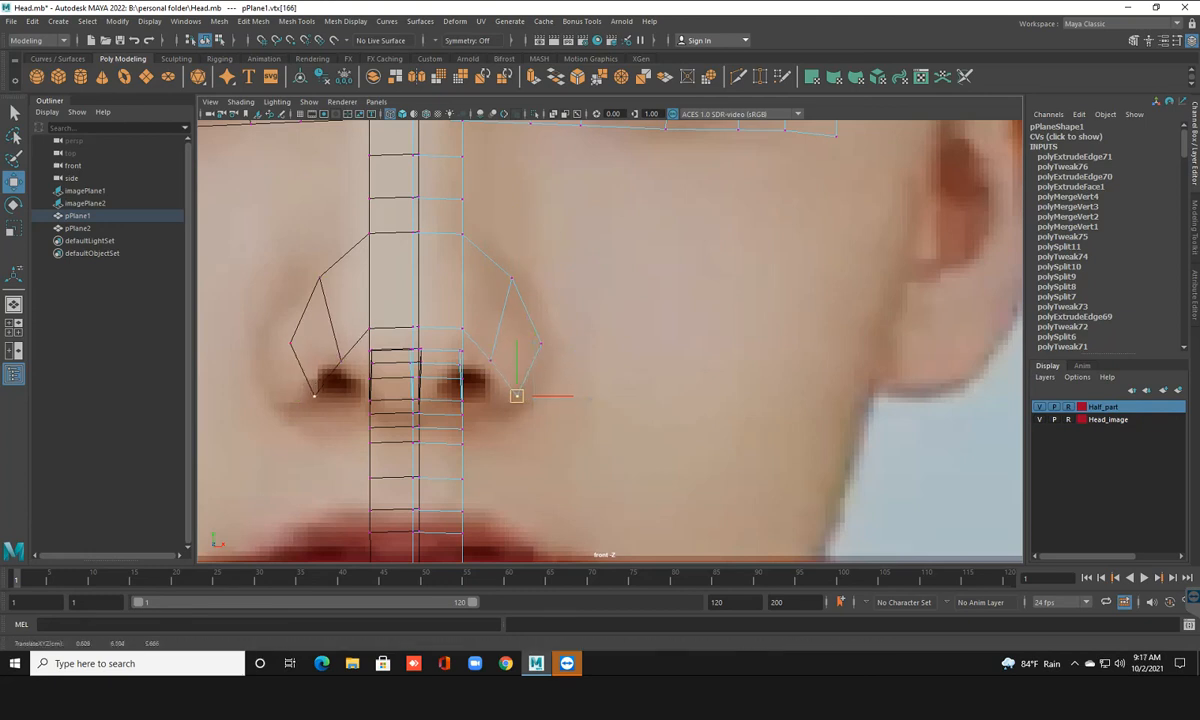
pyautogui.click(541, 344)
pyautogui.moveTo(541, 344); pyautogui.dragTo(537, 351)
pyautogui.click(511, 277)
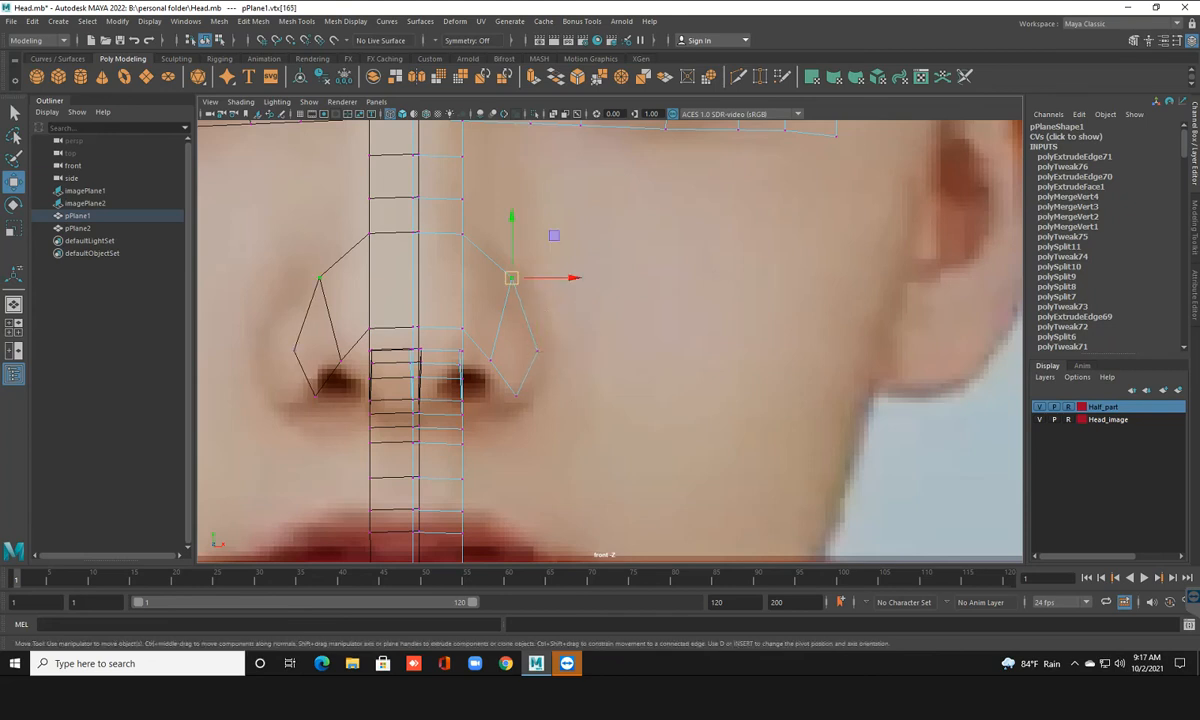
pyautogui.moveTo(511, 277); pyautogui.dragTo(507, 281)
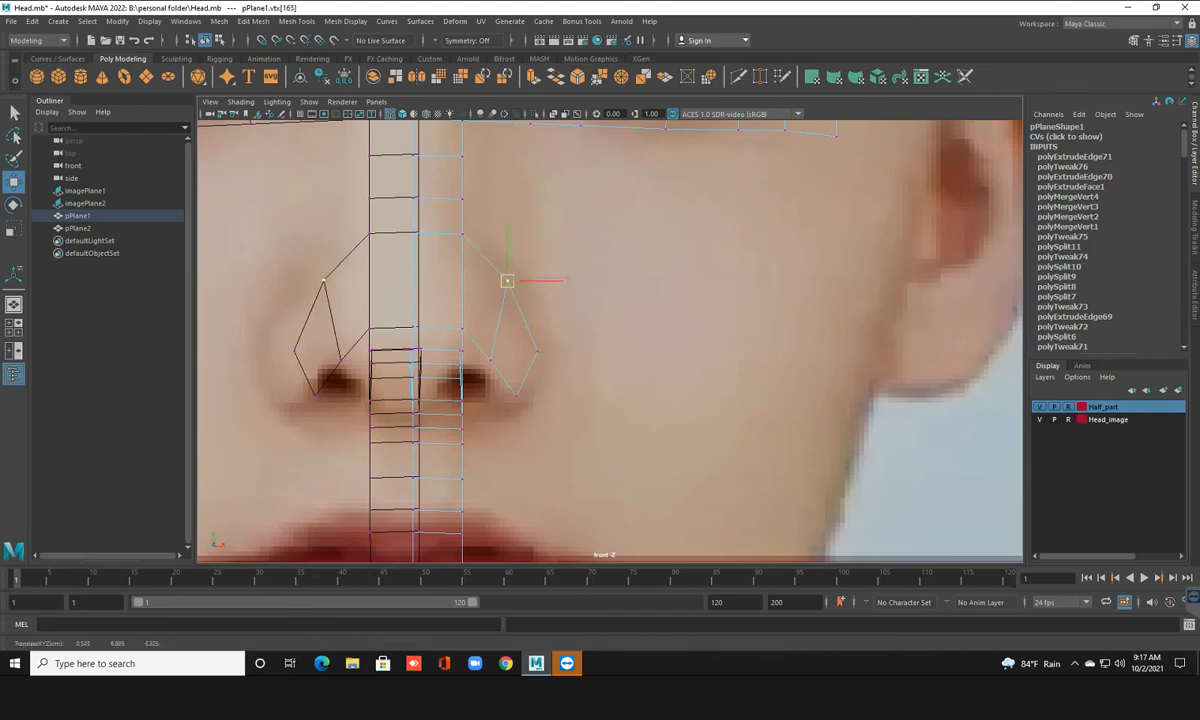
pyautogui.scroll(2, 509, 281)
pyautogui.keyDown('alt'); pyautogui.moveTo(509, 281); pyautogui.dragTo(512, 222, button='middle'); pyautogui.keyUp('alt')
pyautogui.scroll(2, 512, 222)
pyautogui.keyDown('alt'); pyautogui.moveTo(466, 187); pyautogui.dragTo(488, 204, button='middle'); pyautogui.keyUp('alt')
pyautogui.scroll(2, 503, 312)
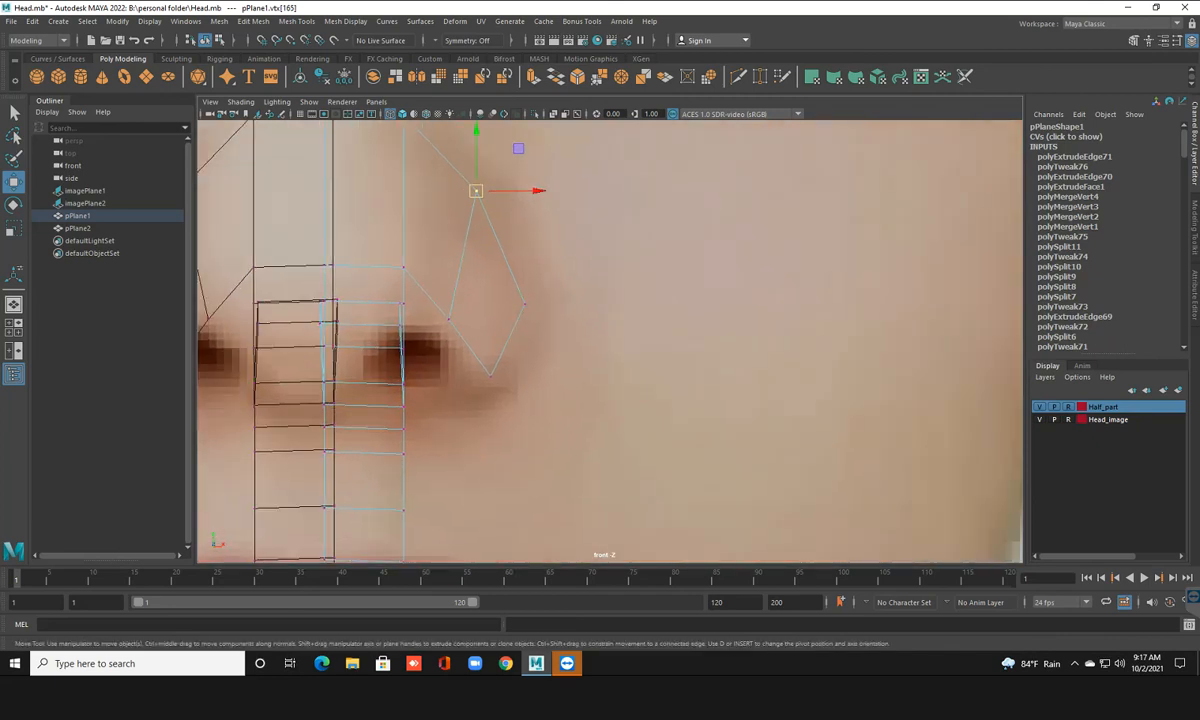
pyautogui.keyDown('alt'); pyautogui.moveTo(503, 312); pyautogui.dragTo(503, 292, button='middle'); pyautogui.keyUp('alt')
pyautogui.moveTo(503, 292)
pyautogui.mouseDown(button='right')
pyautogui.moveTo(502, 279)
pyautogui.moveTo(503, 293)
pyautogui.mouseUp(button='right')
pyautogui.click(545, 291)
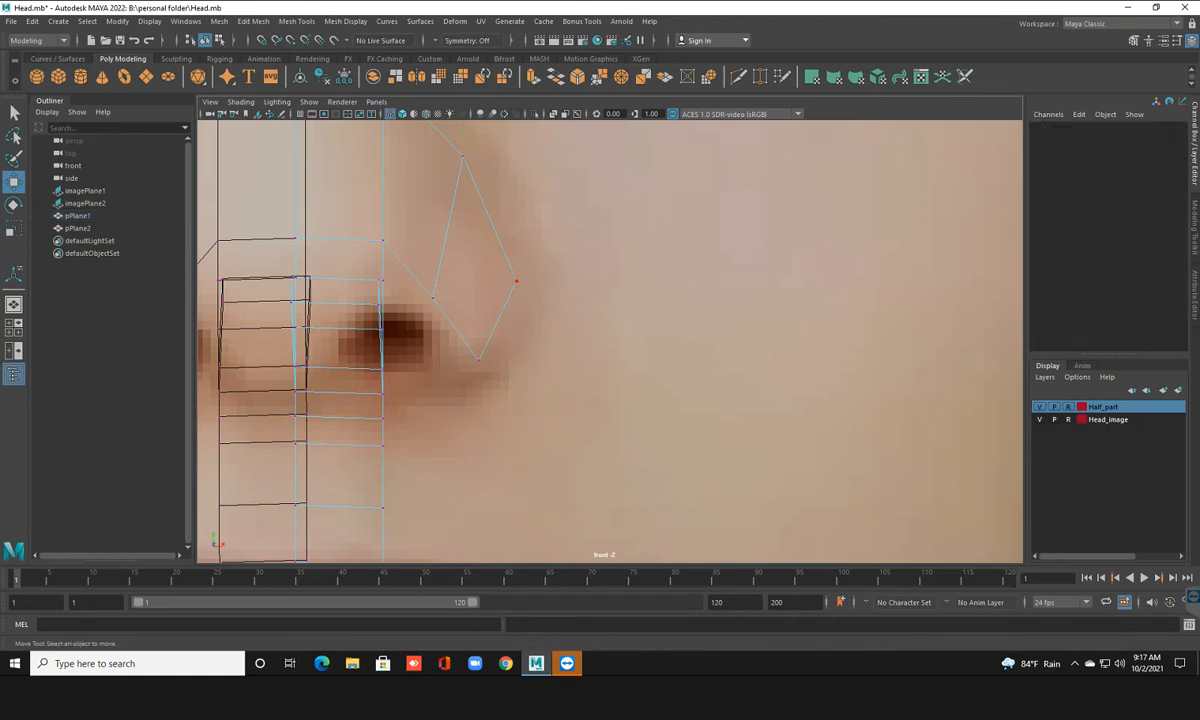
pyautogui.click(516, 281)
pyautogui.keyDown('shift'); pyautogui.click(478, 360); pyautogui.keyUp('shift')
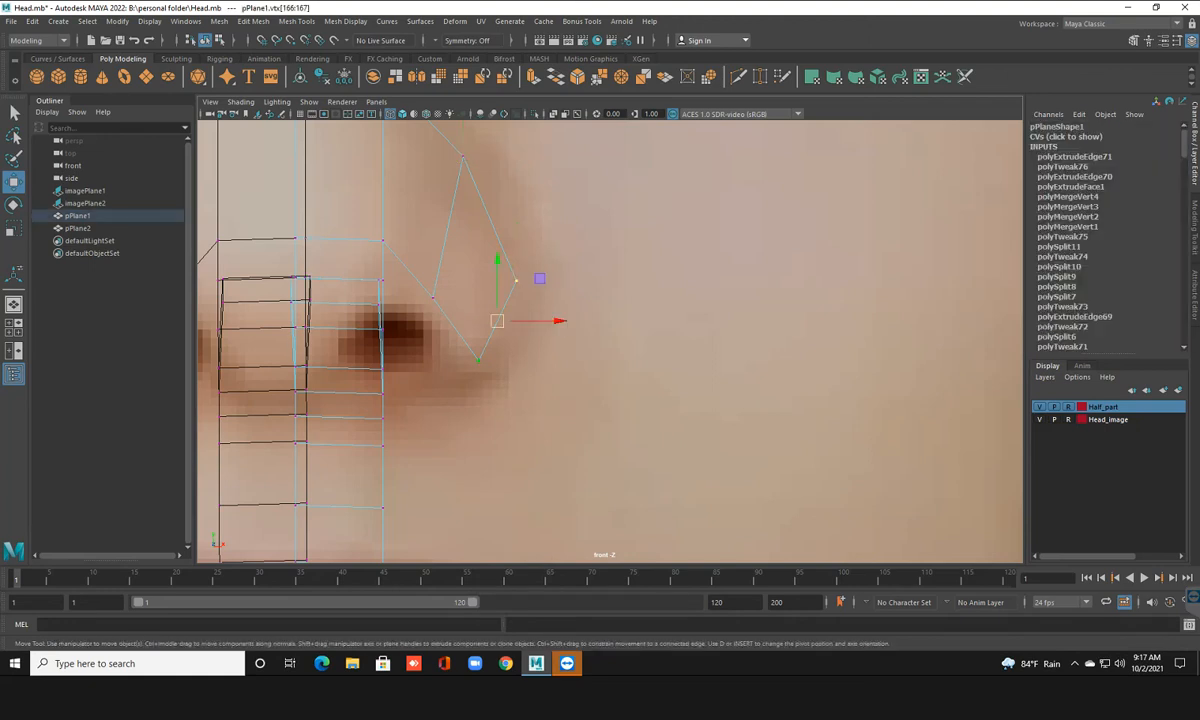
# Move the nose wing's outer edge backward to match the side reference, and shift its middle edge slightly back
pyautogui.moveTo(480, 303); pyautogui.dragTo(480, 267, button='right')
pyautogui.click(498, 320)
pyautogui.press('space')
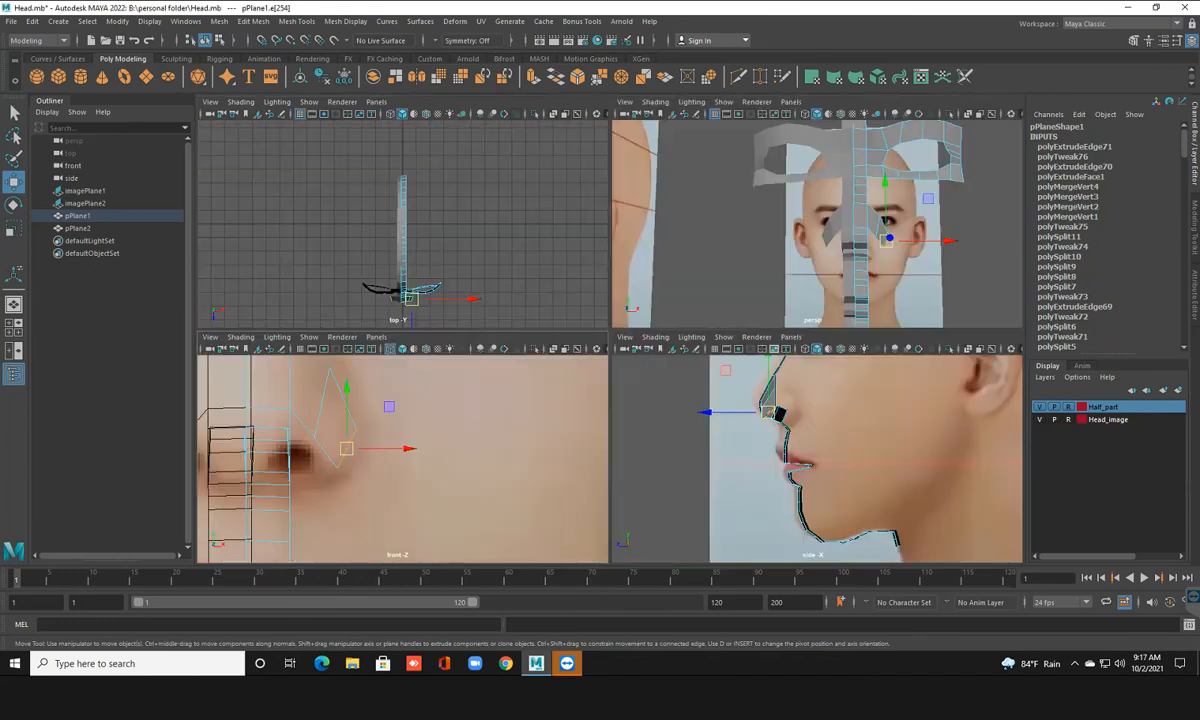
pyautogui.press('space')
pyautogui.moveTo(510, 248); pyautogui.dragTo(540, 241)
pyautogui.moveTo(554, 244); pyautogui.dragTo(560, 245)
pyautogui.click(529, 216)
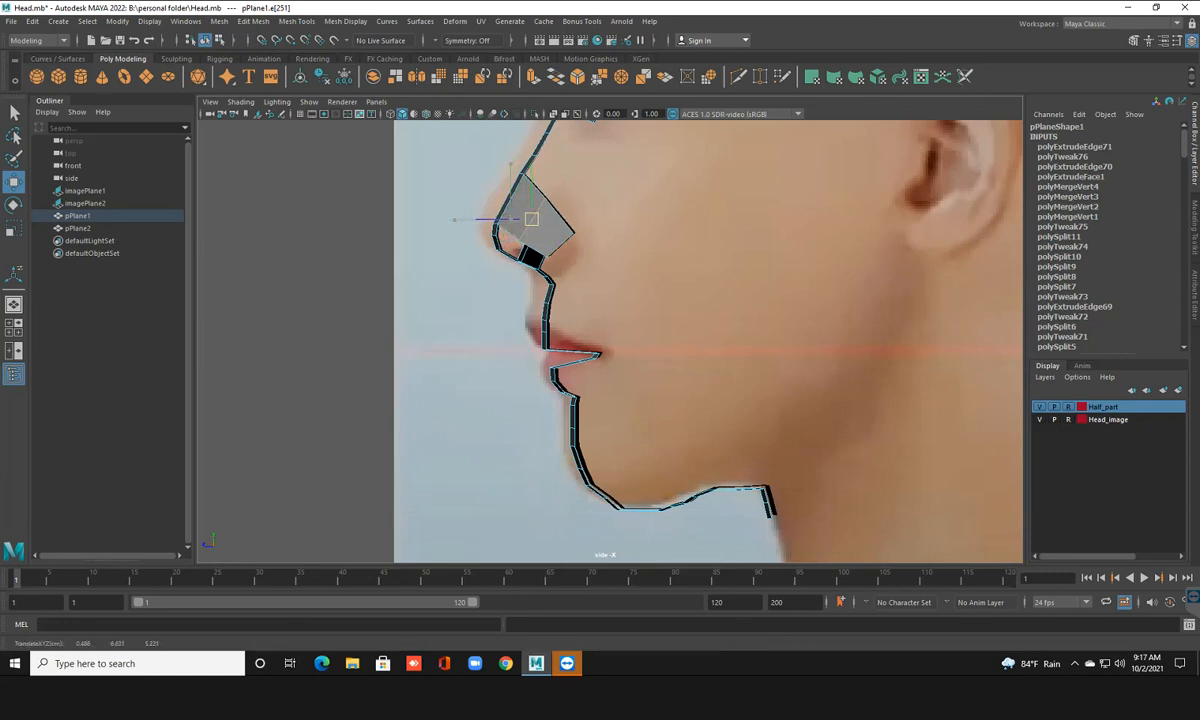
pyautogui.moveTo(534, 220); pyautogui.dragTo(534, 220)
# Examine the shape of the nose wing patch from below in perspective
pyautogui.press('space')
pyautogui.press('space')
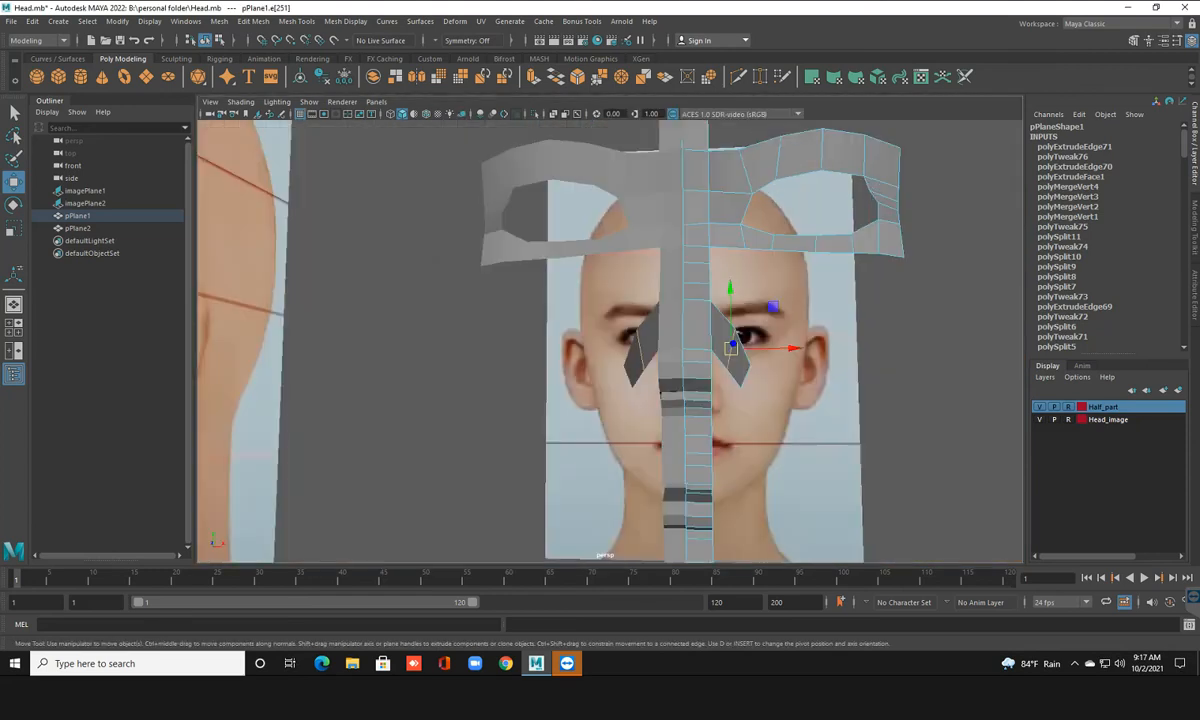
pyautogui.keyDown('alt'); pyautogui.moveTo(700, 340); pyautogui.dragTo(365, 442); pyautogui.keyUp('alt')
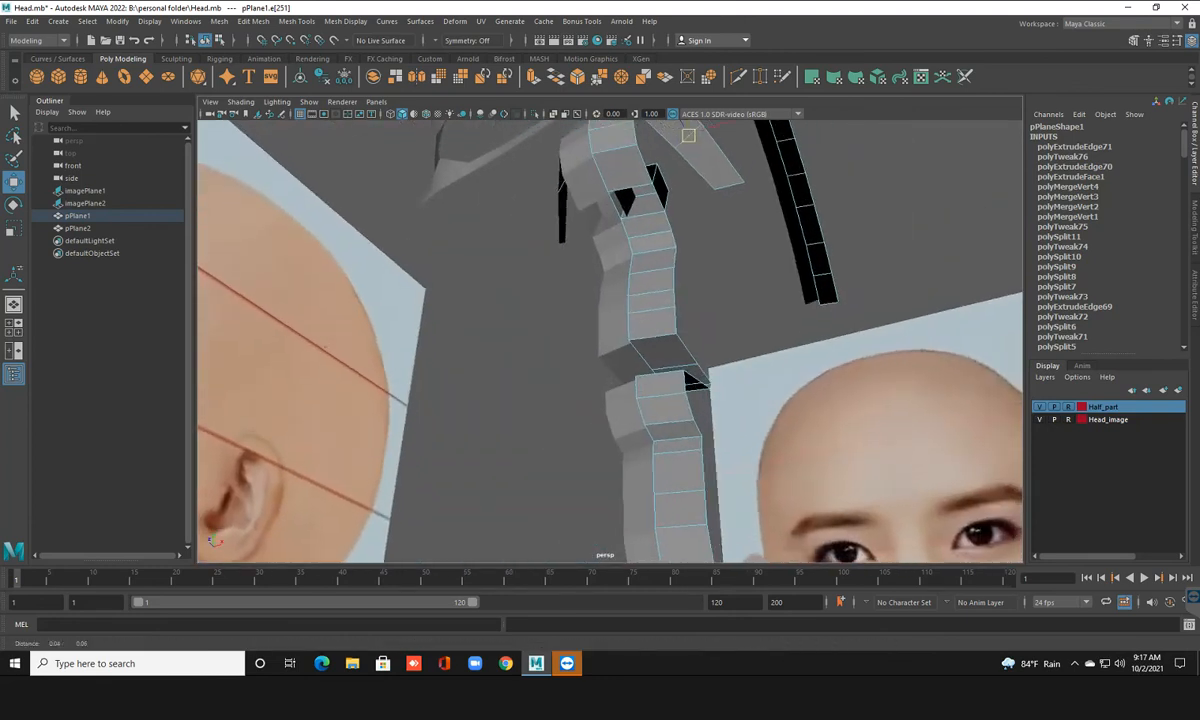
pyautogui.keyDown('alt'); pyautogui.moveTo(640, 300); pyautogui.dragTo(595, 368, button='middle'); pyautogui.keyUp('alt')
pyautogui.scroll(-5, 610, 341)
pyautogui.keyDown('alt'); pyautogui.moveTo(595, 368); pyautogui.dragTo(605, 235); pyautogui.keyUp('alt')
pyautogui.scroll(3, 610, 341)
pyautogui.scroll(2, 610, 341)
pyautogui.moveTo(605, 300)
pyautogui.keyDown('alt'); pyautogui.mouseDown()
pyautogui.moveTo(565, 275)
pyautogui.moveTo(615, 278)
pyautogui.mouseUp(); pyautogui.keyUp('alt')
pyautogui.scroll(-4, 610, 341)
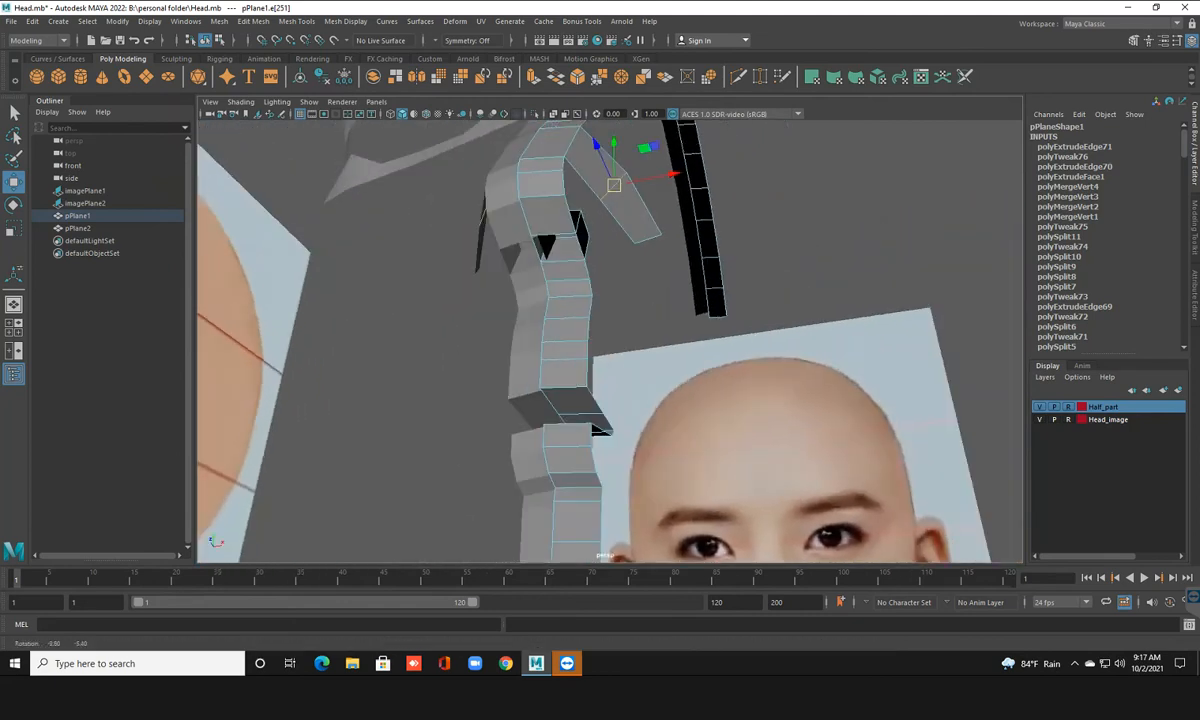
# Turn on two-sided lighting in the perspective view so the back faces of the half-head mesh are shaded
pyautogui.scroll(4, 610, 341)
pyautogui.keyDown('alt'); pyautogui.moveTo(600, 300); pyautogui.dragTo(605, 349, button='middle'); pyautogui.keyUp('alt')
pyautogui.keyDown('alt'); pyautogui.moveTo(605, 345); pyautogui.dragTo(540, 350); pyautogui.keyUp('alt')
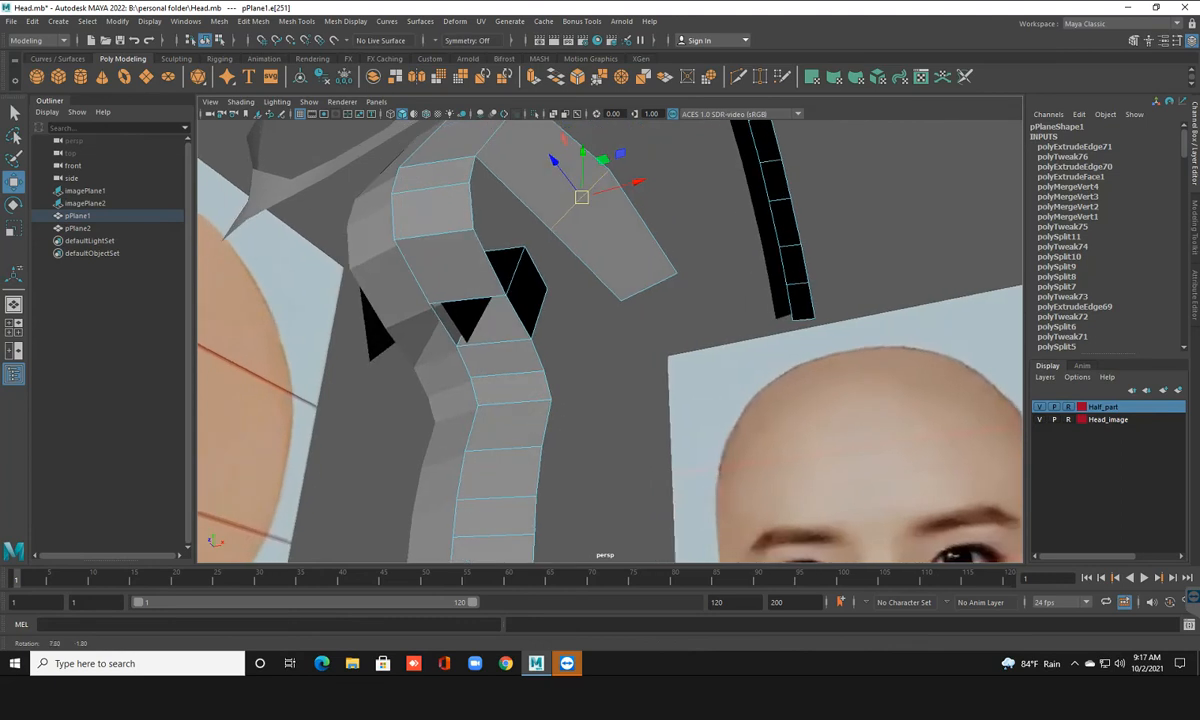
pyautogui.keyDown('alt'); pyautogui.moveTo(600, 335); pyautogui.dragTo(545, 335, button='right'); pyautogui.keyUp('alt')
pyautogui.keyDown('alt'); pyautogui.moveTo(610, 310); pyautogui.dragTo(520, 360); pyautogui.keyUp('alt')
pyautogui.keyDown('alt'); pyautogui.moveTo(520, 360); pyautogui.dragTo(690, 315, button='middle'); pyautogui.keyUp('alt')
pyautogui.keyDown('alt'); pyautogui.moveTo(690, 315); pyautogui.dragTo(480, 335); pyautogui.keyUp('alt')
pyautogui.keyDown('alt'); pyautogui.moveTo(480, 335); pyautogui.dragTo(580, 345, button='right'); pyautogui.keyUp('alt')
pyautogui.keyDown('alt'); pyautogui.moveTo(500, 380); pyautogui.dragTo(700, 295, button='middle'); pyautogui.keyUp('alt')
pyautogui.keyDown('alt'); pyautogui.moveTo(640, 320); pyautogui.dragTo(505, 345); pyautogui.keyUp('alt')
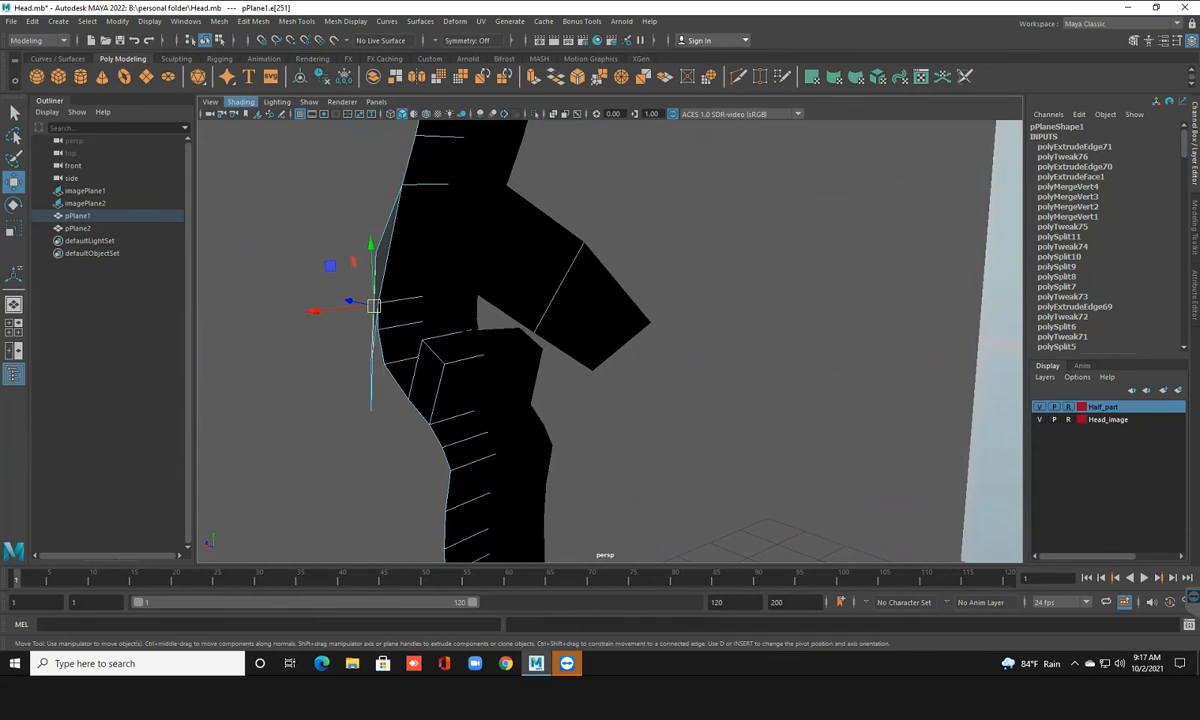
pyautogui.click(276, 101)
pyautogui.click(307, 190)
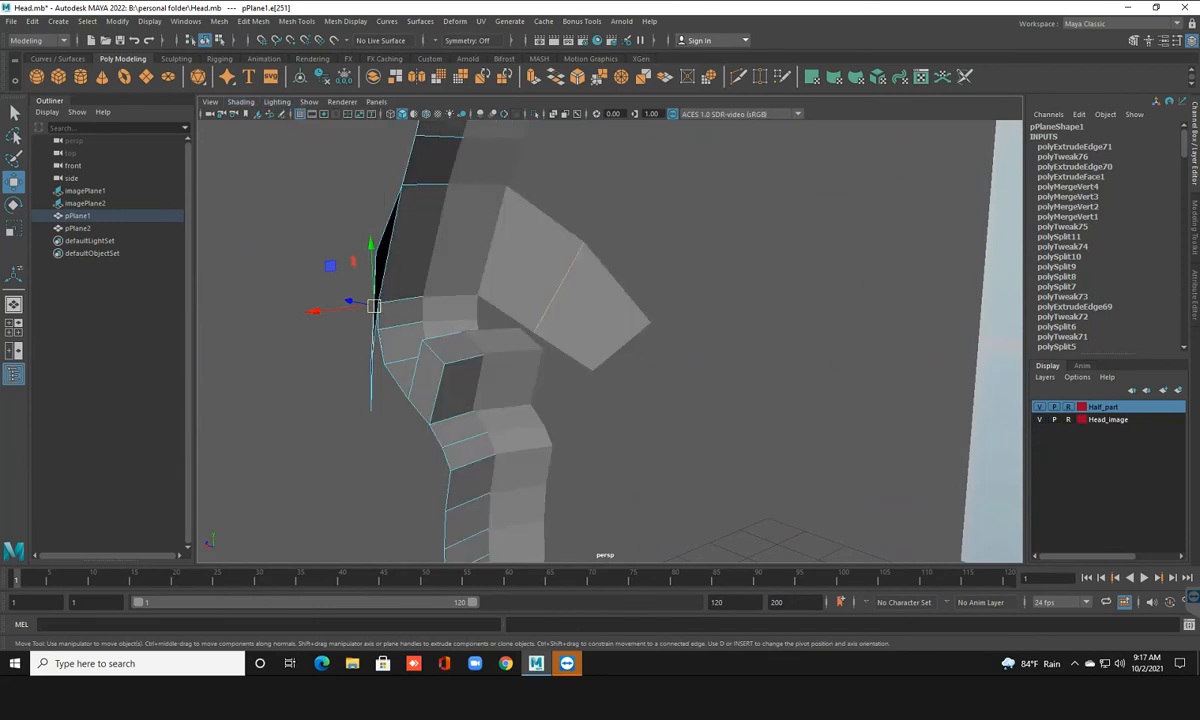
# Delete the protruding faces under the nose, between the nose base and the strip above the upper lip
pyautogui.keyDown('alt'); pyautogui.moveTo(560, 330); pyautogui.dragTo(600, 330); pyautogui.keyUp('alt')
pyautogui.moveTo(477, 305); pyautogui.dragTo(482, 338, button='right')
pyautogui.click(510, 316)
pyautogui.press('Delete')
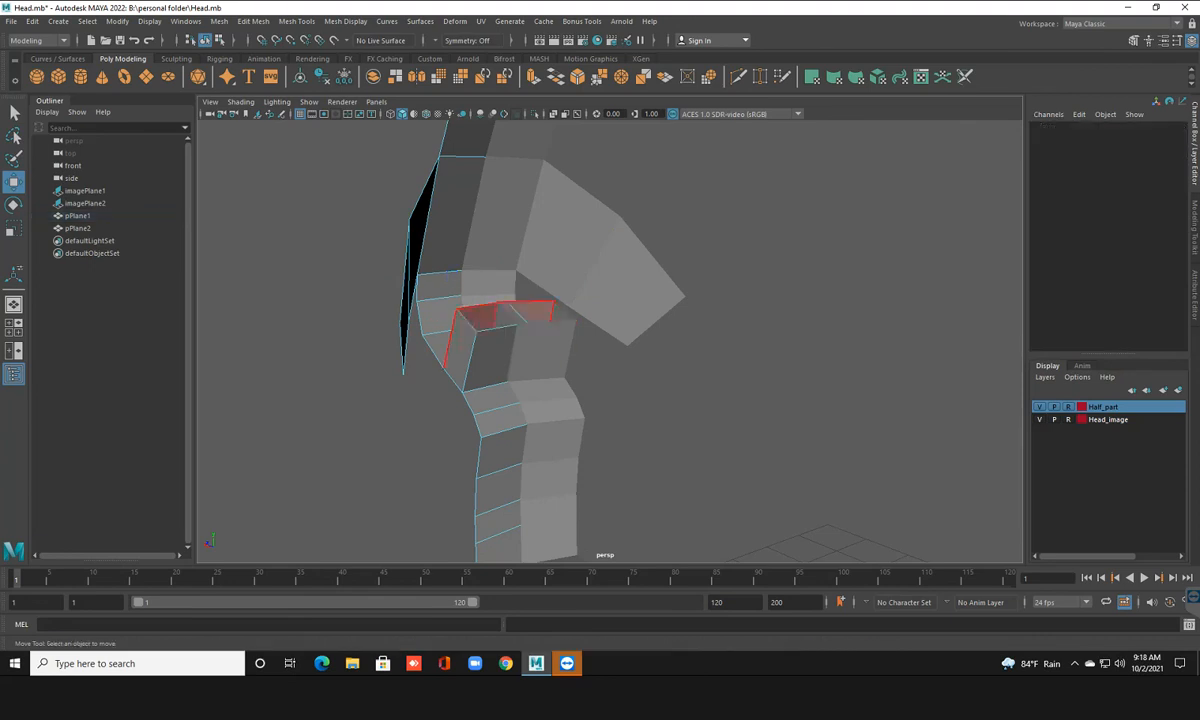
pyautogui.click(494, 338)
pyautogui.press('Delete')
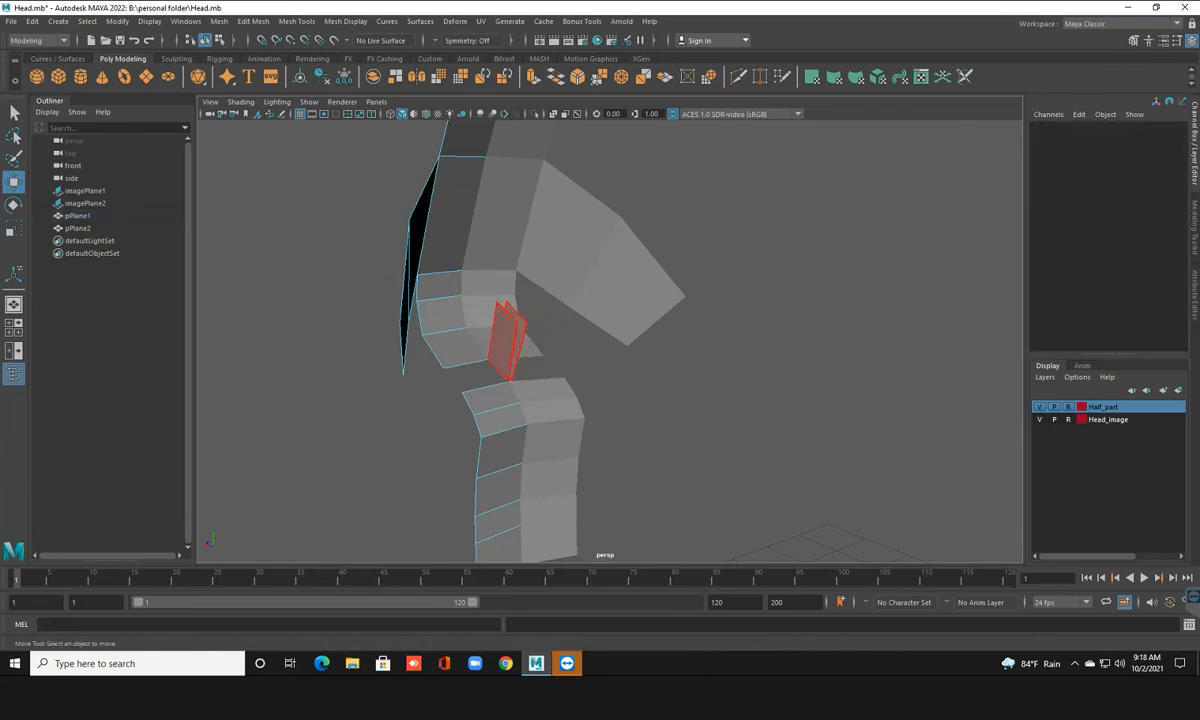
pyautogui.click(507, 345)
pyautogui.press('Delete')
# Bridge the open edge of the nose base to the top edge of the upper-lip strip with 0 divisions
pyautogui.scroll(-3, 492, 390)
pyautogui.keyDown('alt'); pyautogui.moveTo(490, 385); pyautogui.dragTo(820, 418); pyautogui.keyUp('alt')
pyautogui.scroll(3, 680, 402)
pyautogui.keyDown('alt'); pyautogui.moveTo(760, 410); pyautogui.dragTo(640, 395, button='middle'); pyautogui.keyUp('alt')
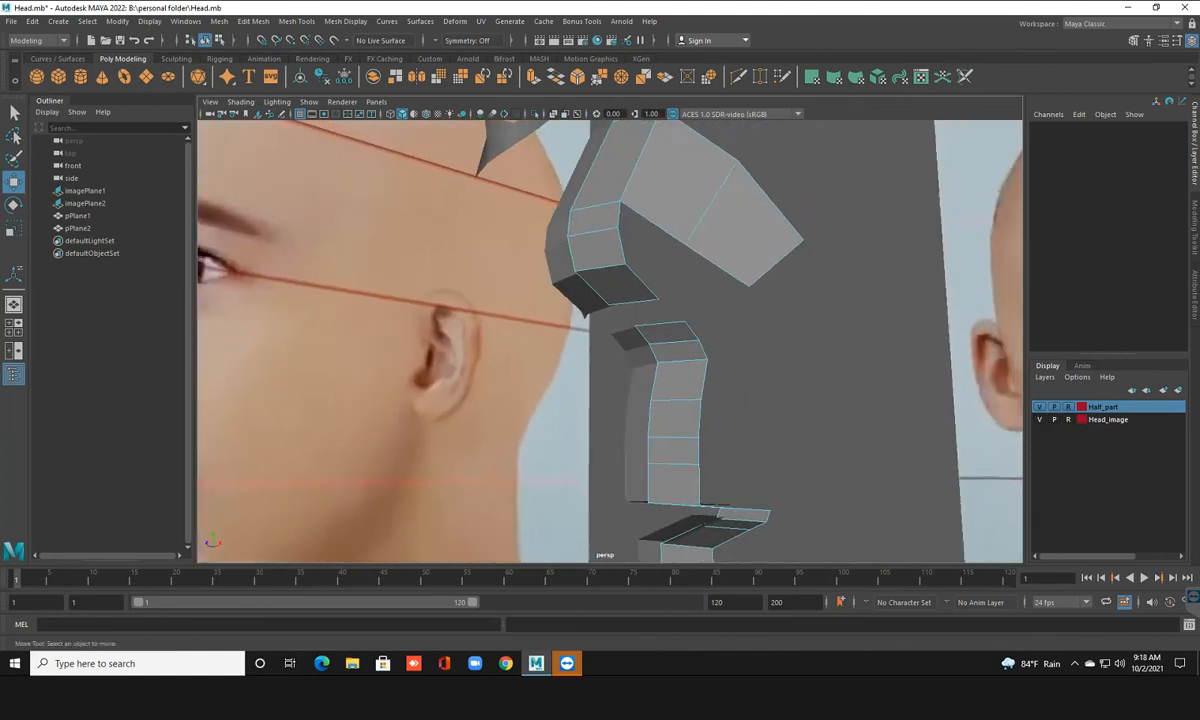
pyautogui.keyDown('alt'); pyautogui.moveTo(640, 395); pyautogui.dragTo(720, 375); pyautogui.keyUp('alt')
pyautogui.scroll(2, 675, 328)
pyautogui.keyDown('alt'); pyautogui.moveTo(675, 328); pyautogui.dragTo(687, 336, button='middle'); pyautogui.keyUp('alt')
pyautogui.keyDown('alt'); pyautogui.moveTo(687, 336); pyautogui.dragTo(728, 324); pyautogui.keyUp('alt')
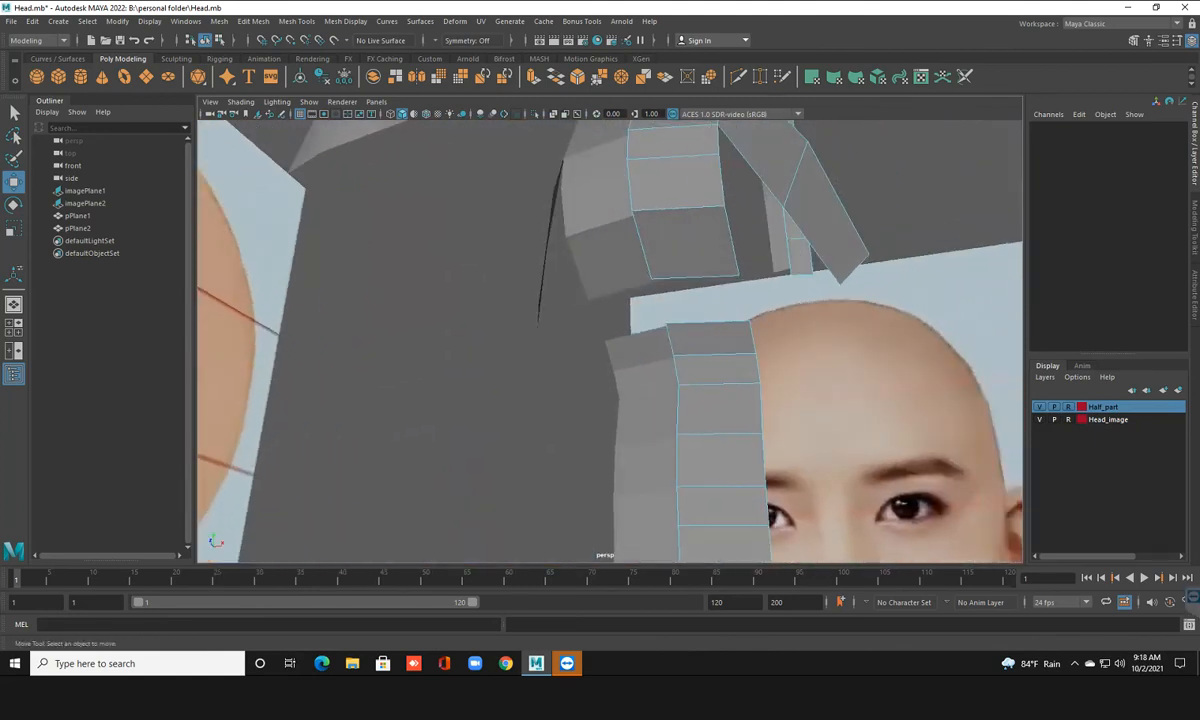
pyautogui.click(695, 275)
pyautogui.keyDown('shift'); pyautogui.click(702, 322); pyautogui.keyUp('shift')
pyautogui.keyDown('shift'); pyautogui.rightClick(685, 291); pyautogui.keyUp('shift')
pyautogui.keyDown('shift'); pyautogui.moveTo(686, 292); pyautogui.dragTo(656, 443, button='right'); pyautogui.keyUp('shift')
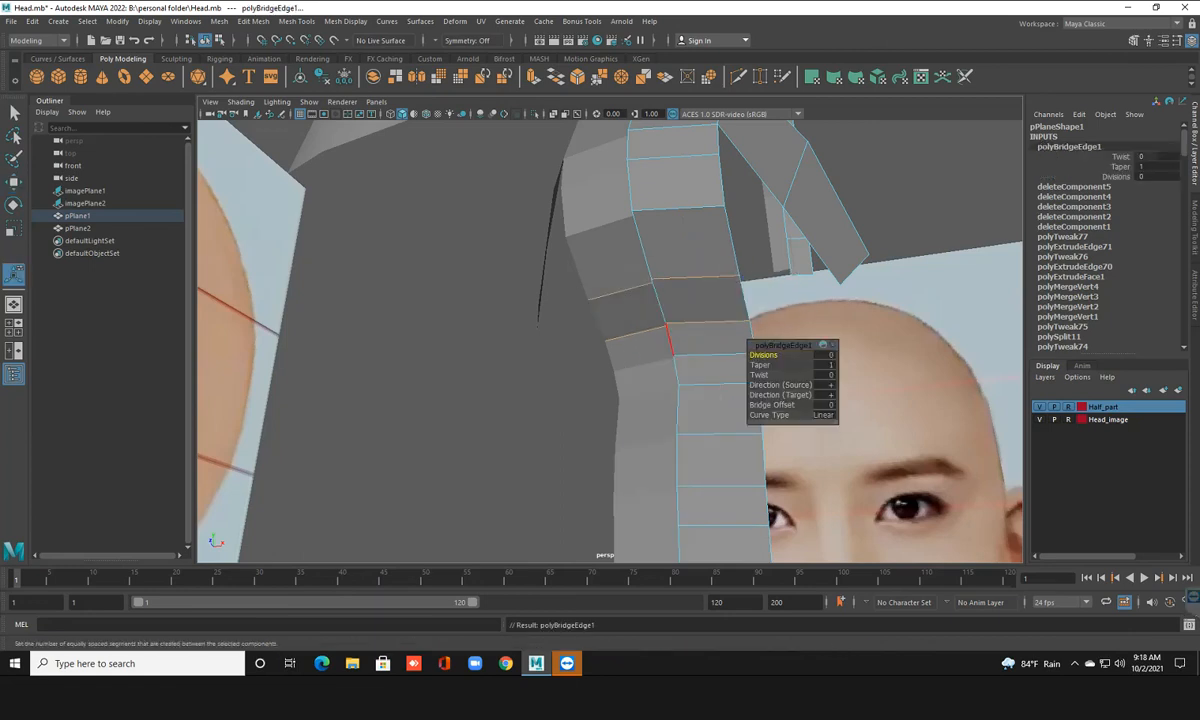
# Return the half-head mesh to object mode in the front view and make the objects of the Half_part layer selectable
pyautogui.scroll(-1, 669, 334)
pyautogui.press('space')
pyautogui.press('space')
pyautogui.keyDown('alt'); pyautogui.moveTo(402, 460); pyautogui.dragTo(414, 447, button='middle'); pyautogui.keyUp('alt')
pyautogui.scroll(-8, 414, 447)
pyautogui.scroll(-5, 610, 341)
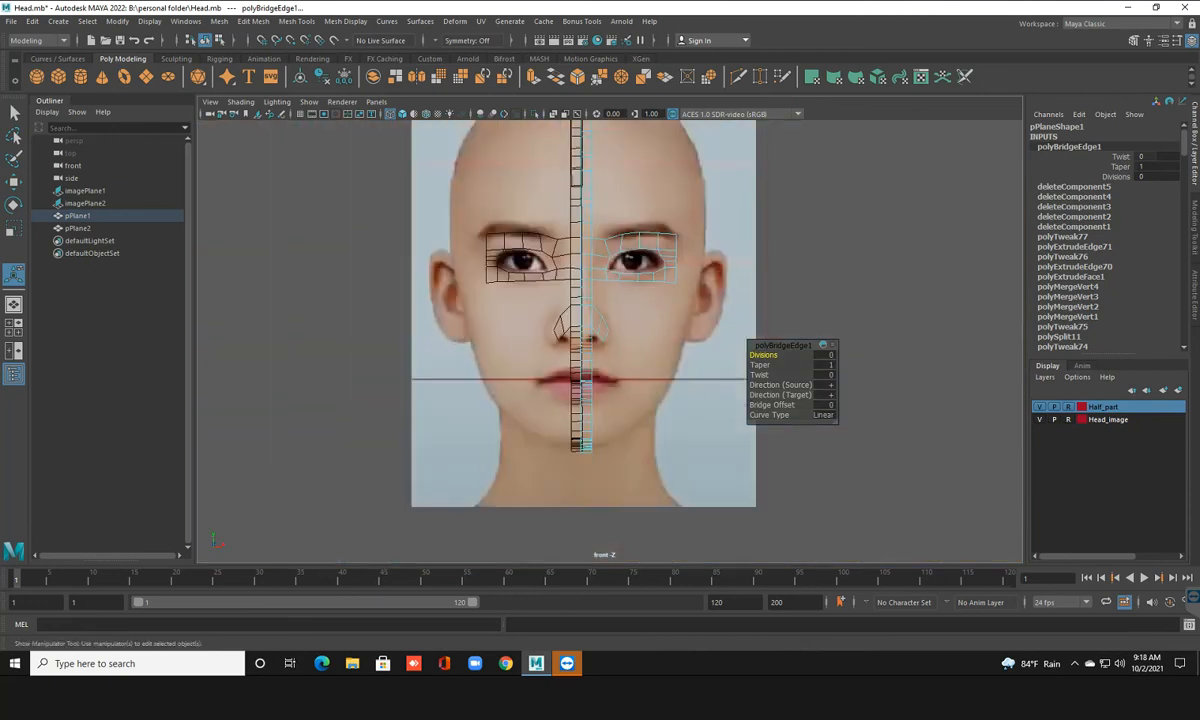
pyautogui.scroll(5, 610, 341)
pyautogui.keyDown('alt'); pyautogui.moveTo(610, 341); pyautogui.dragTo(607, 312, button='middle'); pyautogui.keyUp('alt')
pyautogui.moveTo(551, 308); pyautogui.dragTo(599, 265, button='right')
pyautogui.scroll(-4, 600, 285)
pyautogui.keyDown('alt'); pyautogui.moveTo(600, 285); pyautogui.dragTo(602, 337, button='middle'); pyautogui.keyUp('alt')
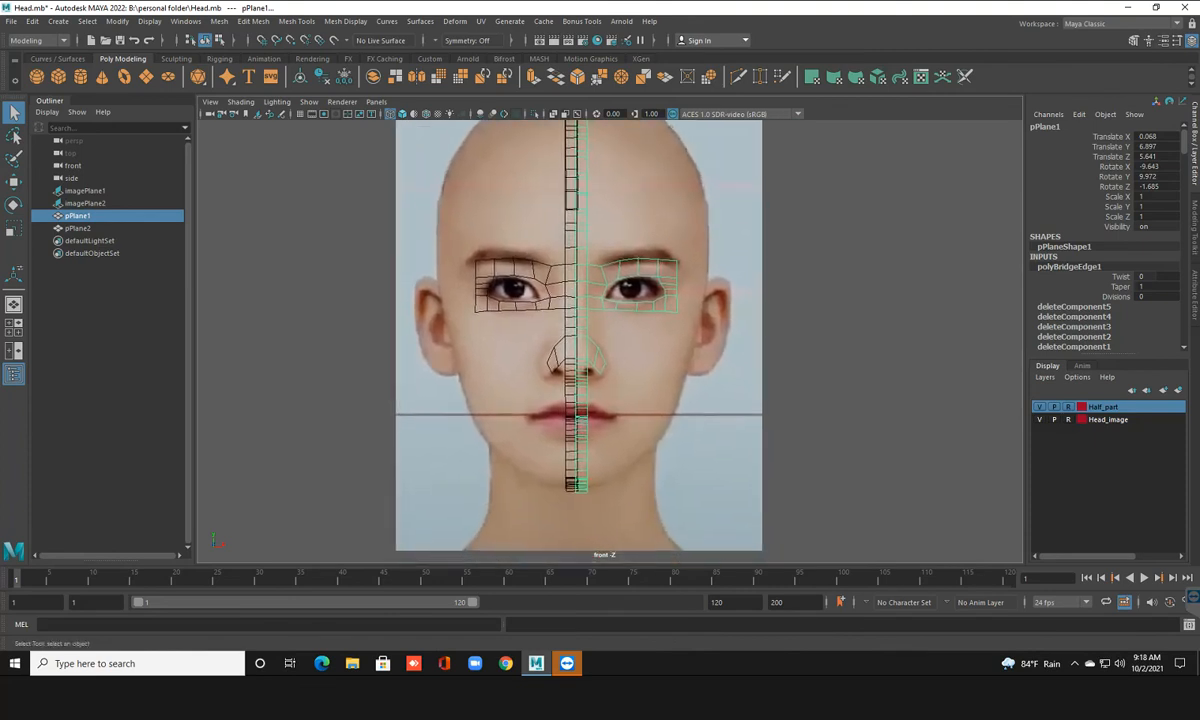
pyautogui.click(1068, 407)
# Move the mirrored half sideways to Translate X -0.268 so its inner edge lines up with the original half
pyautogui.click(549, 300)
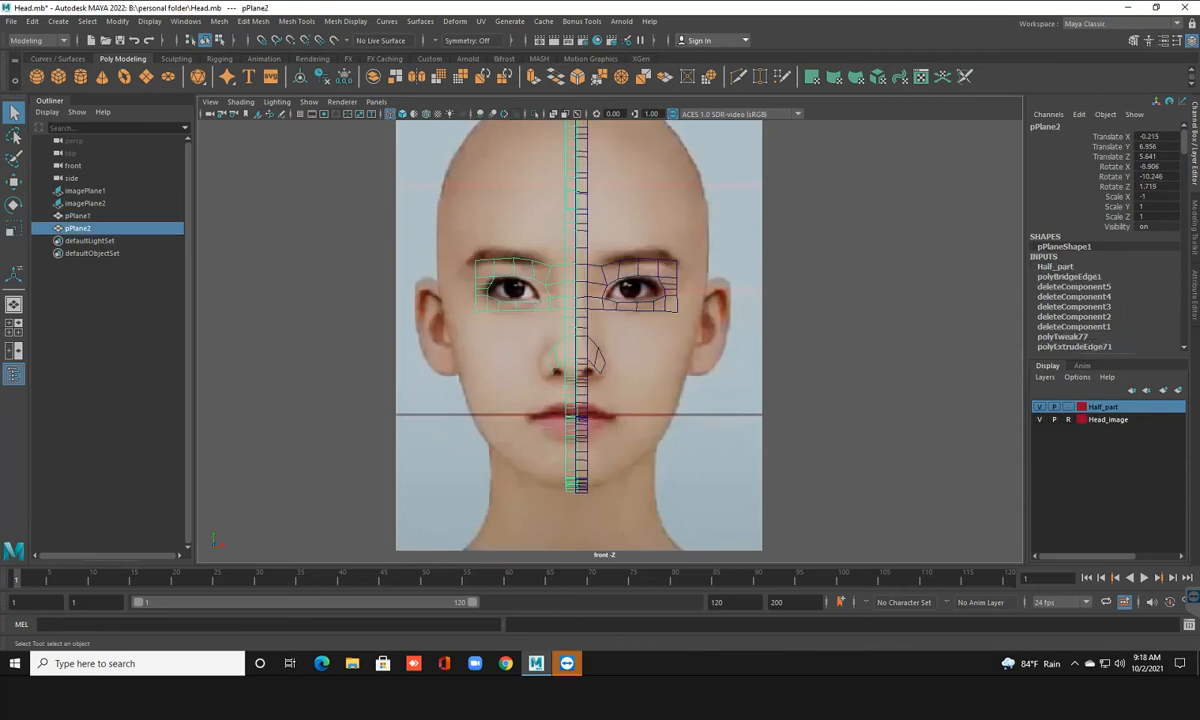
pyautogui.press('w')
pyautogui.moveTo(631, 296); pyautogui.dragTo(628, 296)
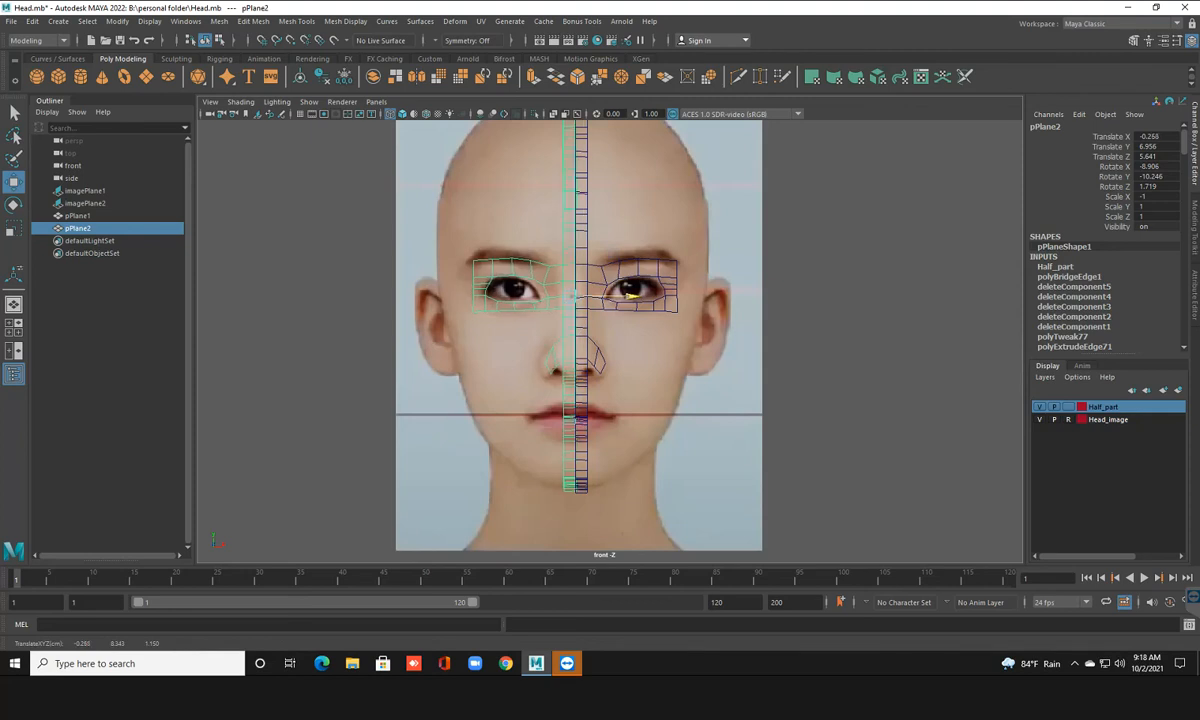
pyautogui.scroll(5, 628, 296)
pyautogui.scroll(-3, 628, 296)
pyautogui.keyDown('alt'); pyautogui.moveTo(628, 296); pyautogui.dragTo(628, 126, button='middle'); pyautogui.keyUp('alt')
pyautogui.scroll(2, 591, 416)
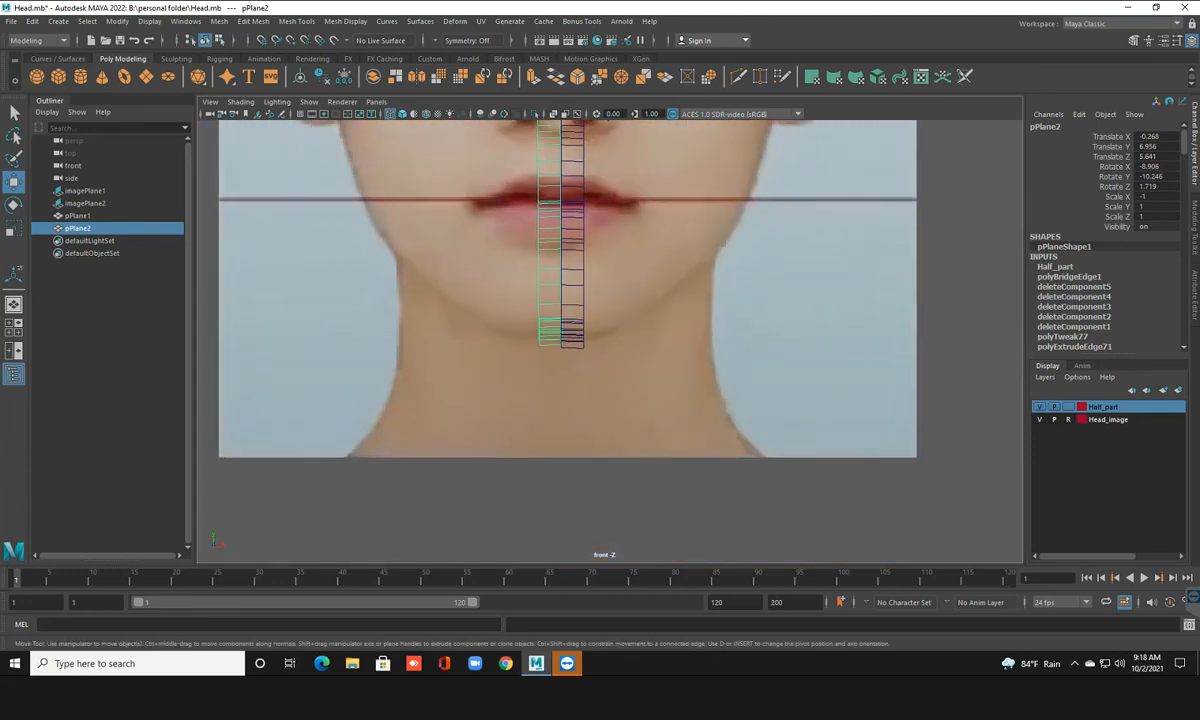
pyautogui.scroll(-4, 620, 400)
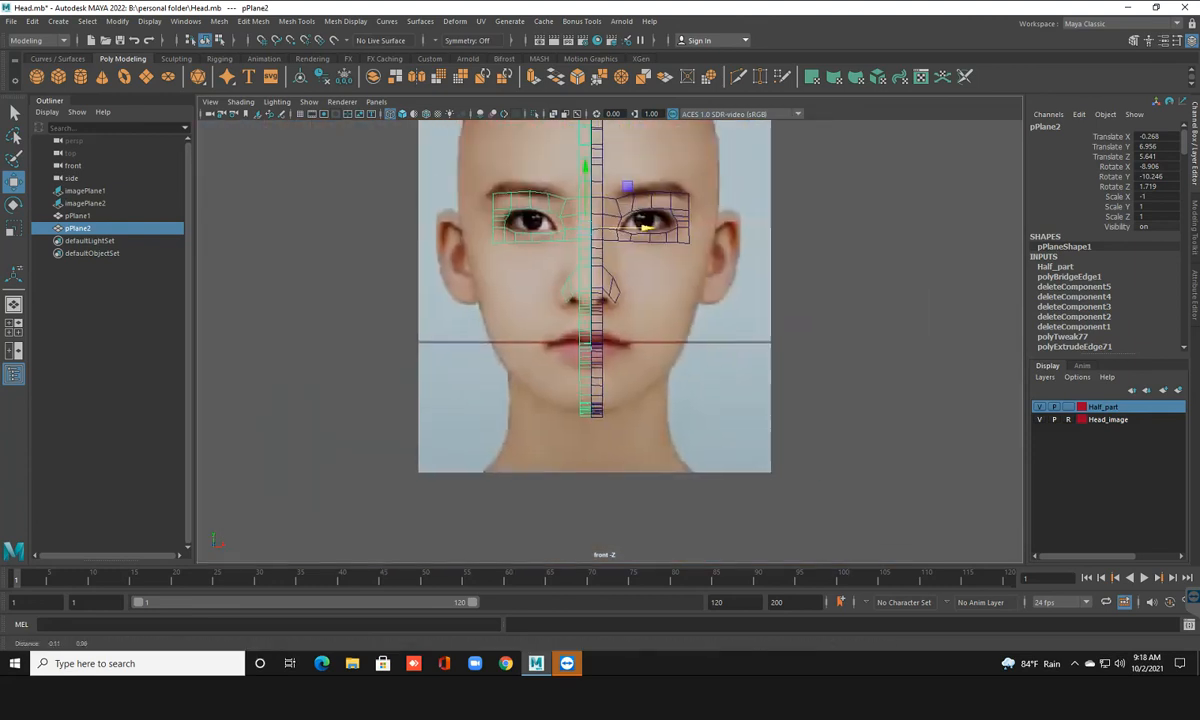
pyautogui.keyDown('alt'); pyautogui.moveTo(620, 400); pyautogui.dragTo(617, 378, button='middle'); pyautogui.keyUp('alt')
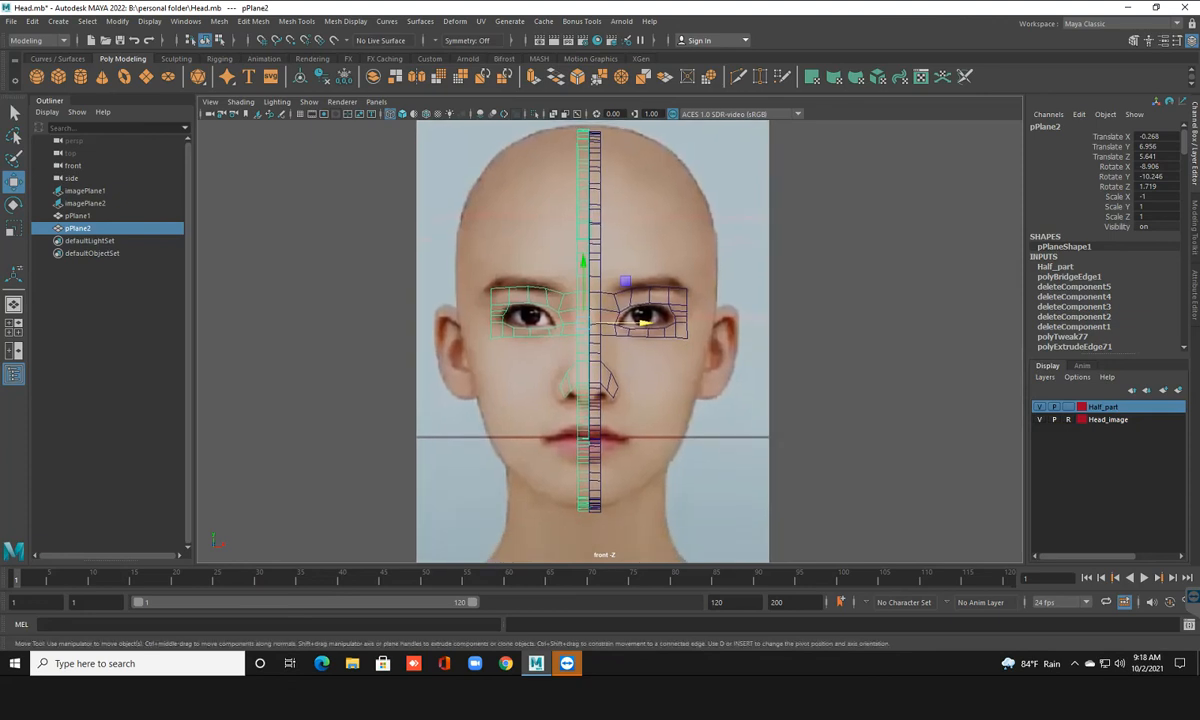
# Try lowering the mirrored half to Translate Y 6.9, check the fit in perspective, and undo the move
pyautogui.moveTo(583, 262); pyautogui.dragTo(583, 264)
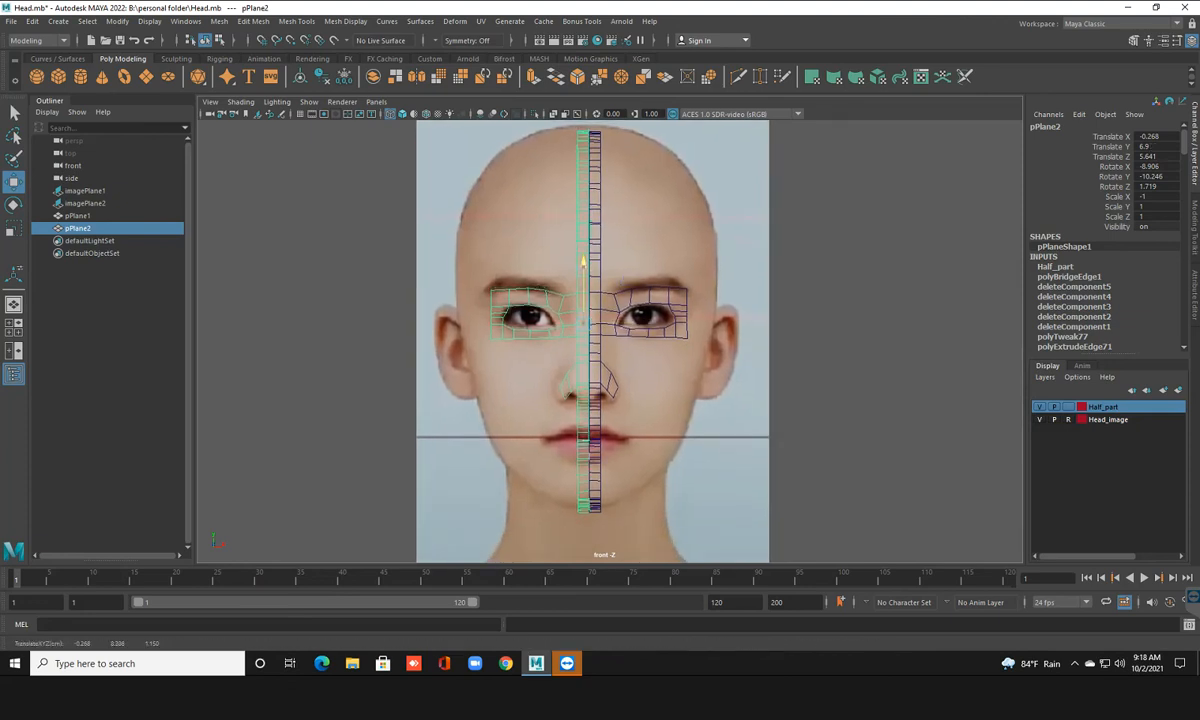
pyautogui.keyDown('alt'); pyautogui.moveTo(604, 400); pyautogui.dragTo(588, 277, button='middle'); pyautogui.keyUp('alt')
pyautogui.scroll(2, 605, 403)
pyautogui.scroll(1, 605, 403)
pyautogui.scroll(-2, 588, 277)
pyautogui.scroll(6, 588, 277)
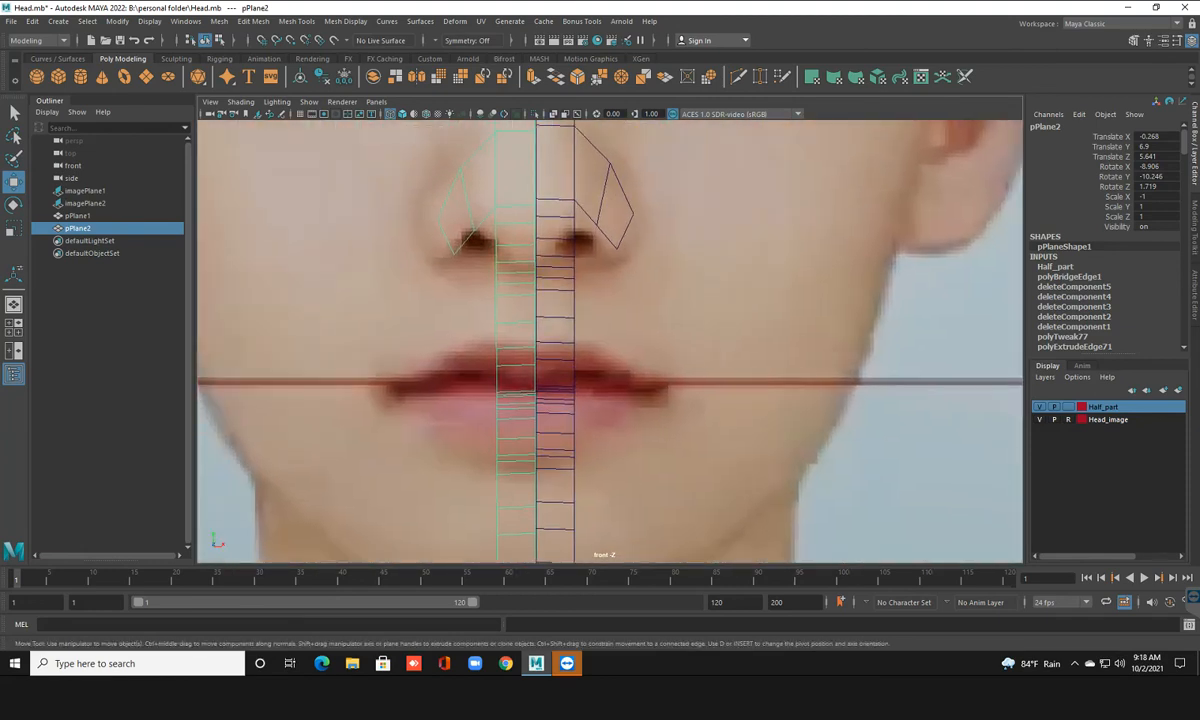
pyautogui.press('space')
pyautogui.press('space')
pyautogui.keyDown('alt'); pyautogui.moveTo(760, 240); pyautogui.dragTo(841, 358); pyautogui.keyUp('alt')
pyautogui.hotkey('ctrl', 'z')
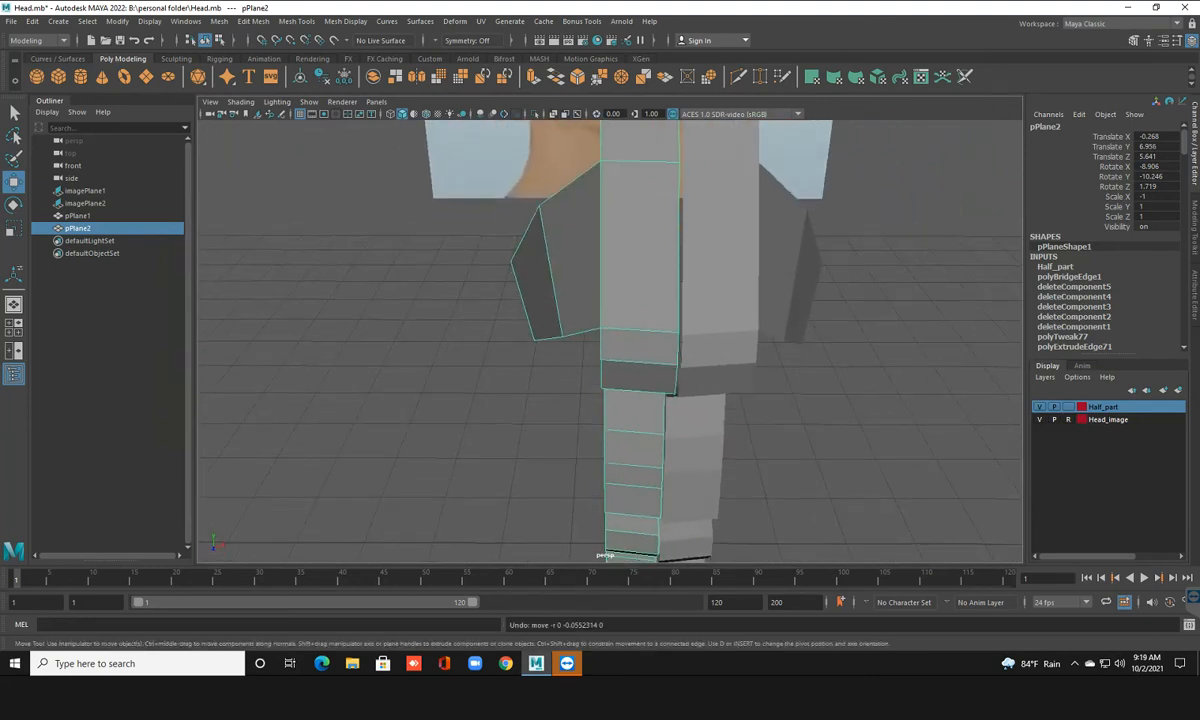
# Delete the mirrored half of the head and the Half_part display layer
pyautogui.scroll(-2, 610, 341)
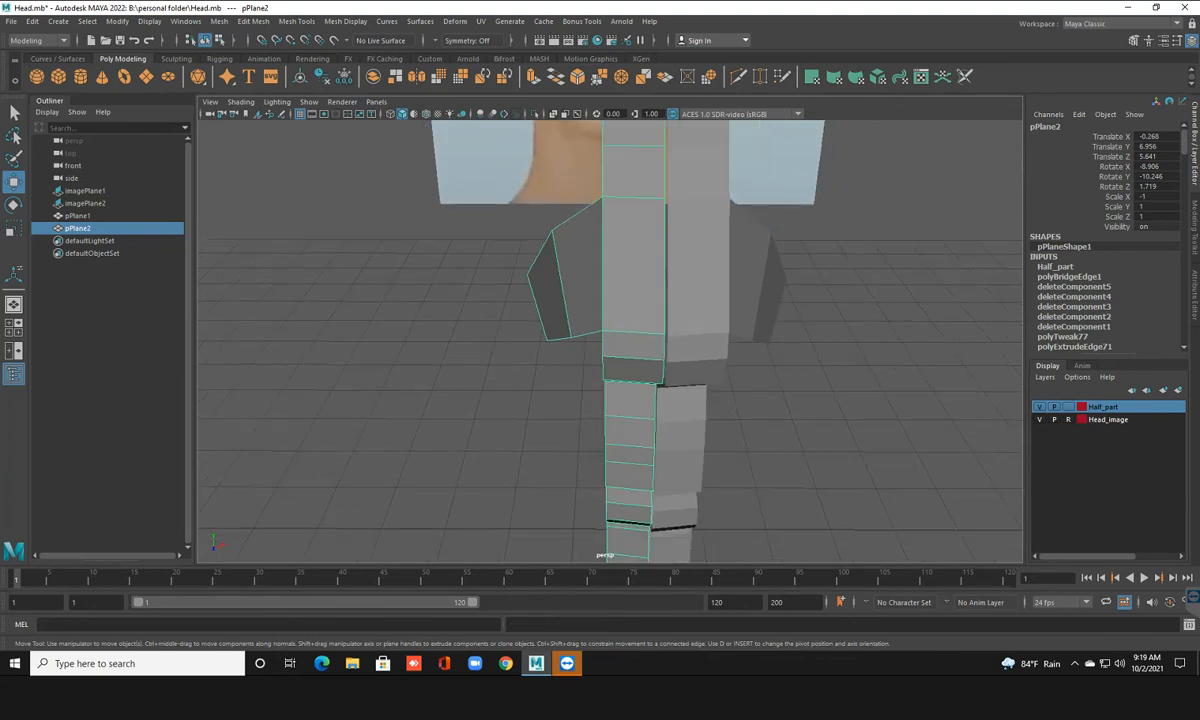
pyautogui.press('space')
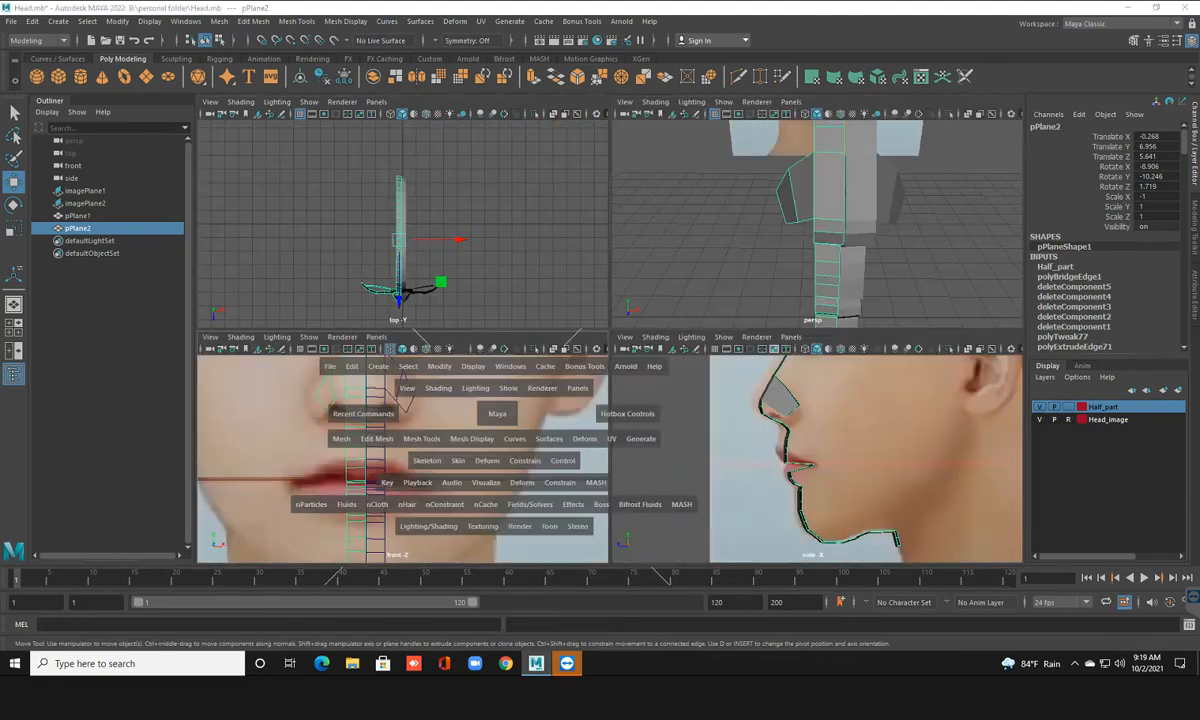
pyautogui.press('space')
pyautogui.keyDown('alt'); pyautogui.moveTo(610, 330); pyautogui.dragTo(617, 374, button='middle'); pyautogui.keyUp('alt')
pyautogui.scroll(-8, 610, 341)
pyautogui.press('Delete')
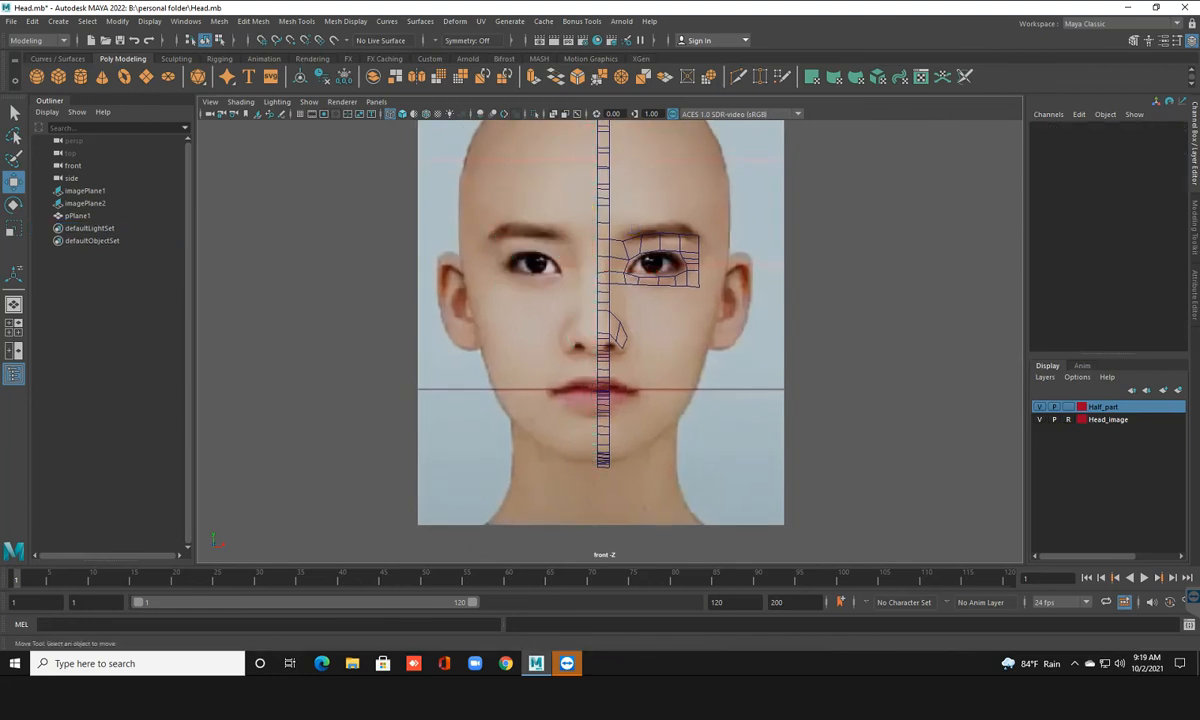
pyautogui.rightClick(1063, 407)
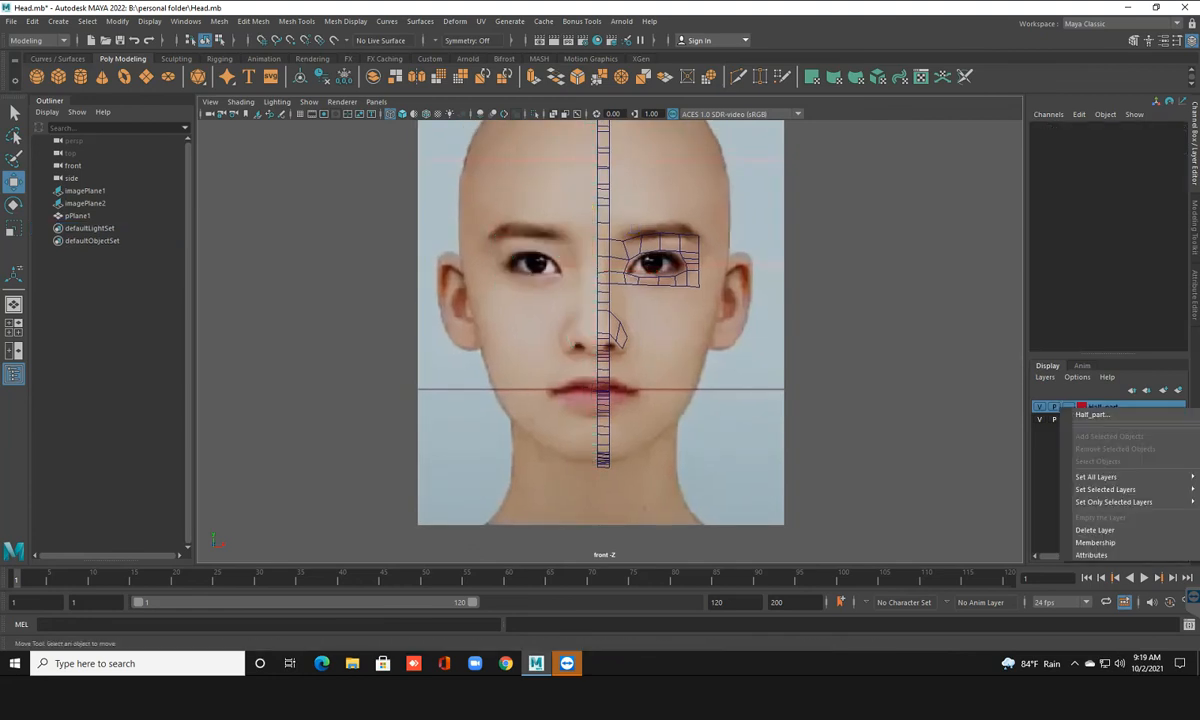
pyautogui.click(1085, 462)
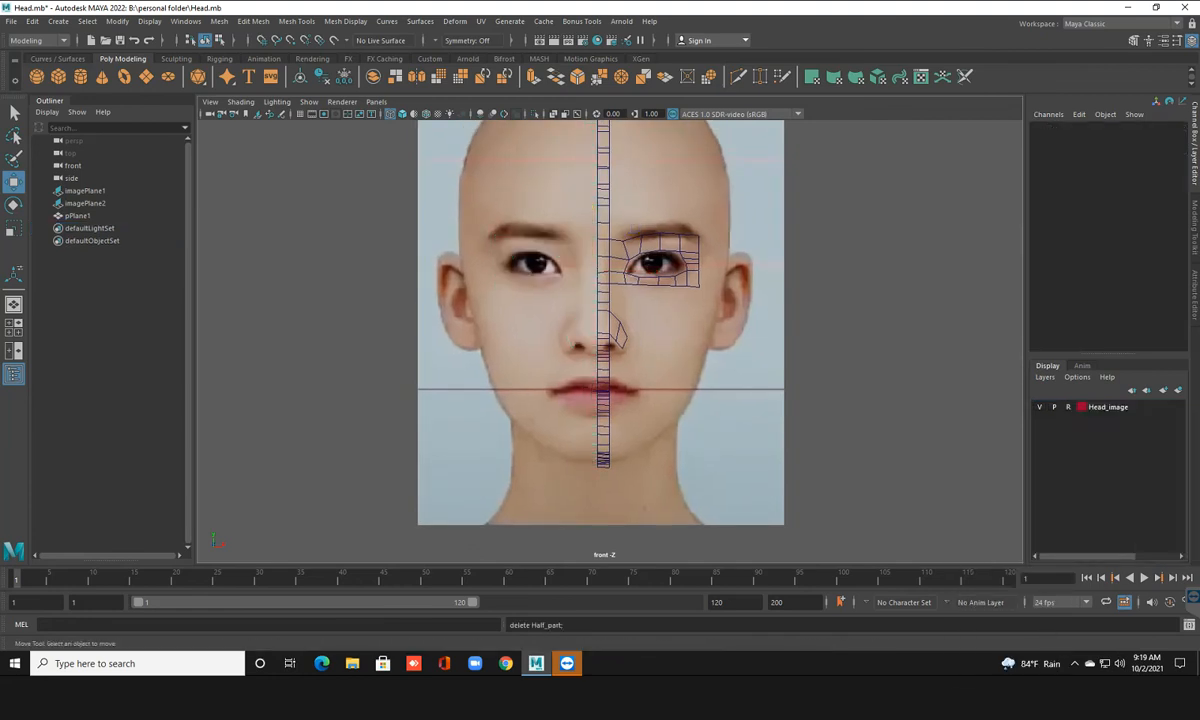
# Select the vertices along the inner centre line of the remaining half and activate scaling along the X axis
pyautogui.click(603, 240)
pyautogui.scroll(-1, 603, 240)
pyautogui.rightClick(602, 235)
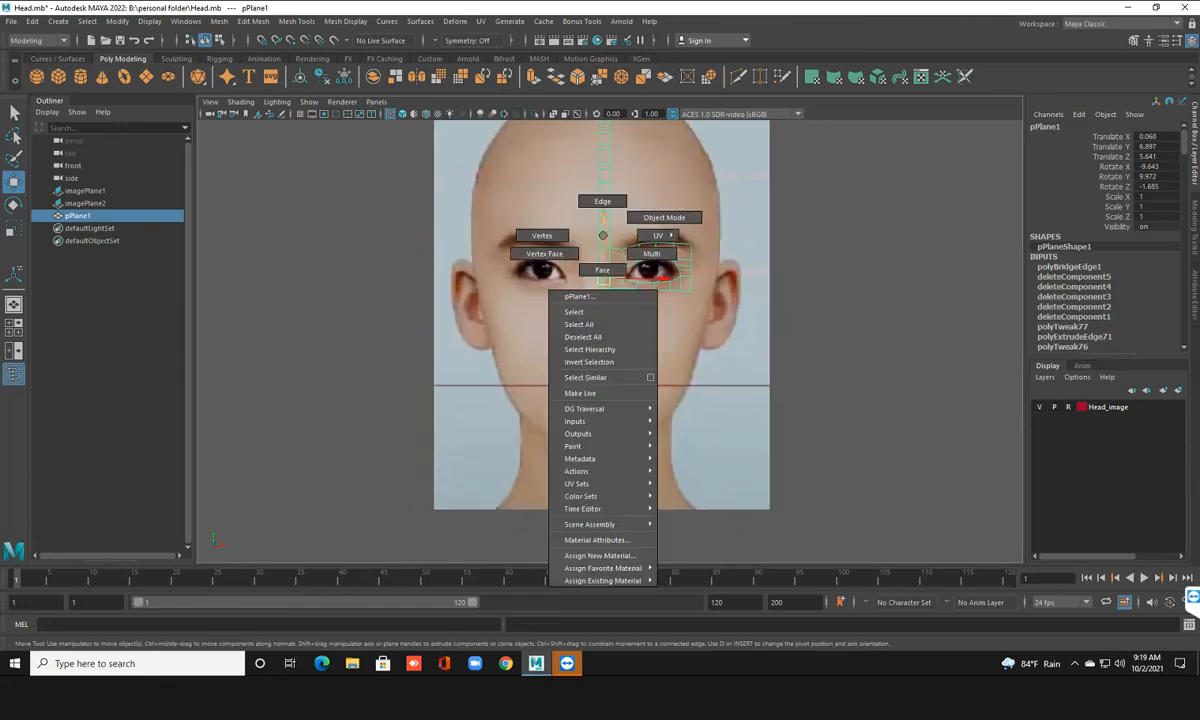
pyautogui.moveTo(602, 235); pyautogui.dragTo(541, 235, button='right')
pyautogui.scroll(-2, 608, 339)
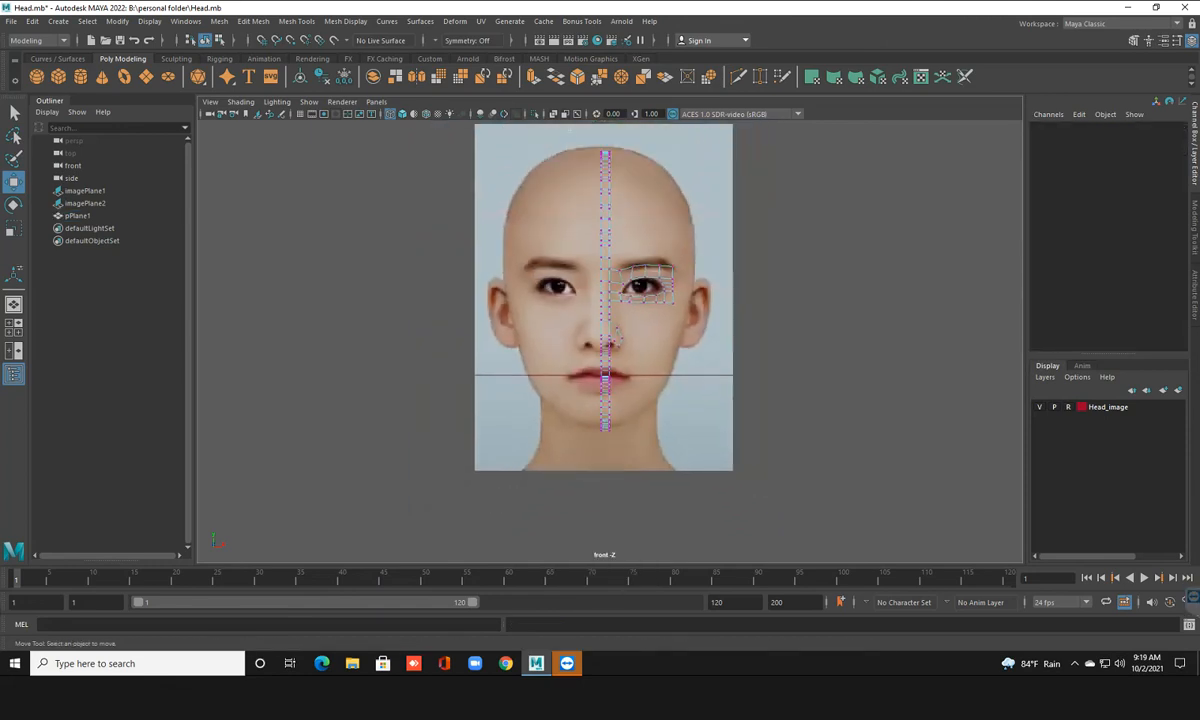
pyautogui.moveTo(597, 170); pyautogui.dragTo(603, 447)
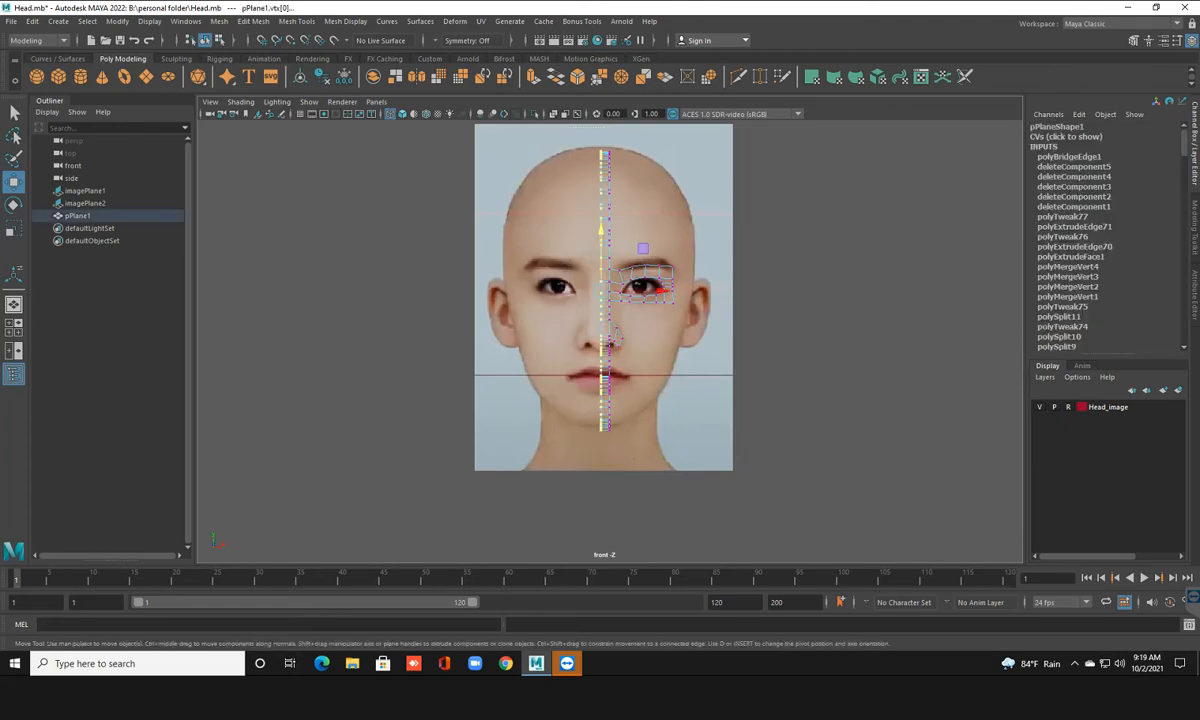
pyautogui.press('r')
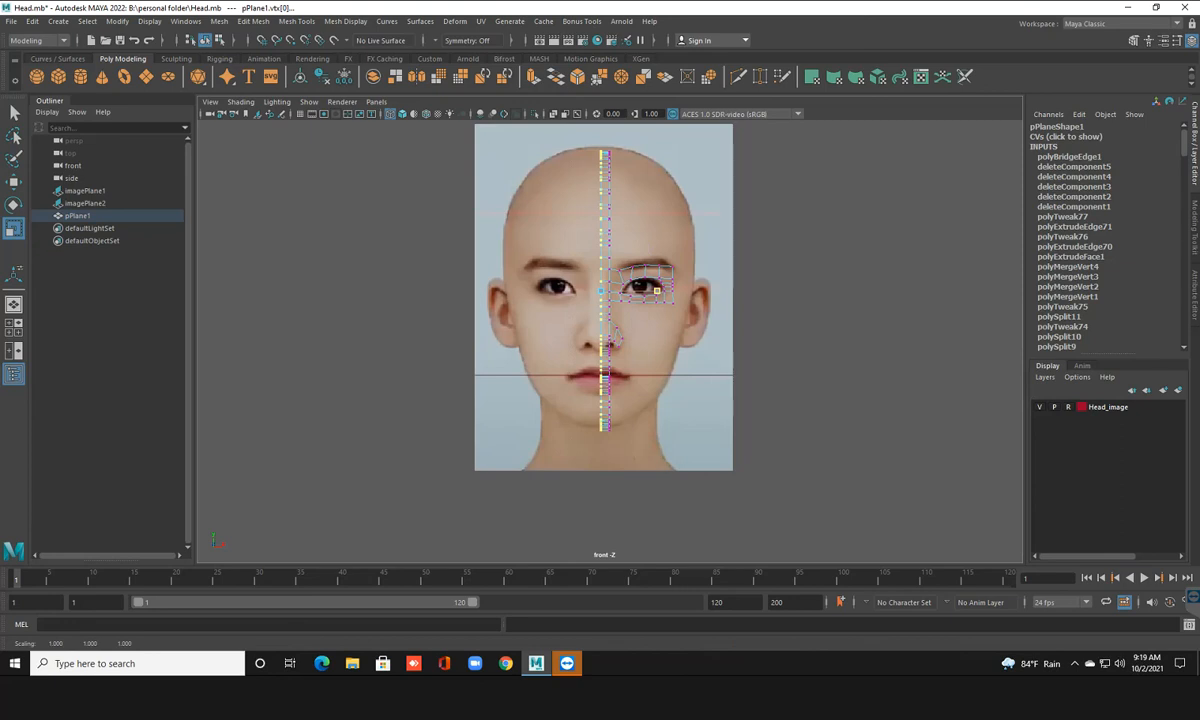
pyautogui.click(657, 291)
# Return to object mode and mirror the half head with Duplicate Special, using reset settings, geometry type Instance and Scale X -1
pyautogui.moveTo(606, 212); pyautogui.dragTo(650, 180, button='right')
pyautogui.scroll(5, 610, 341)
pyautogui.scroll(-3, 610, 341)
pyautogui.scroll(4, 610, 341)
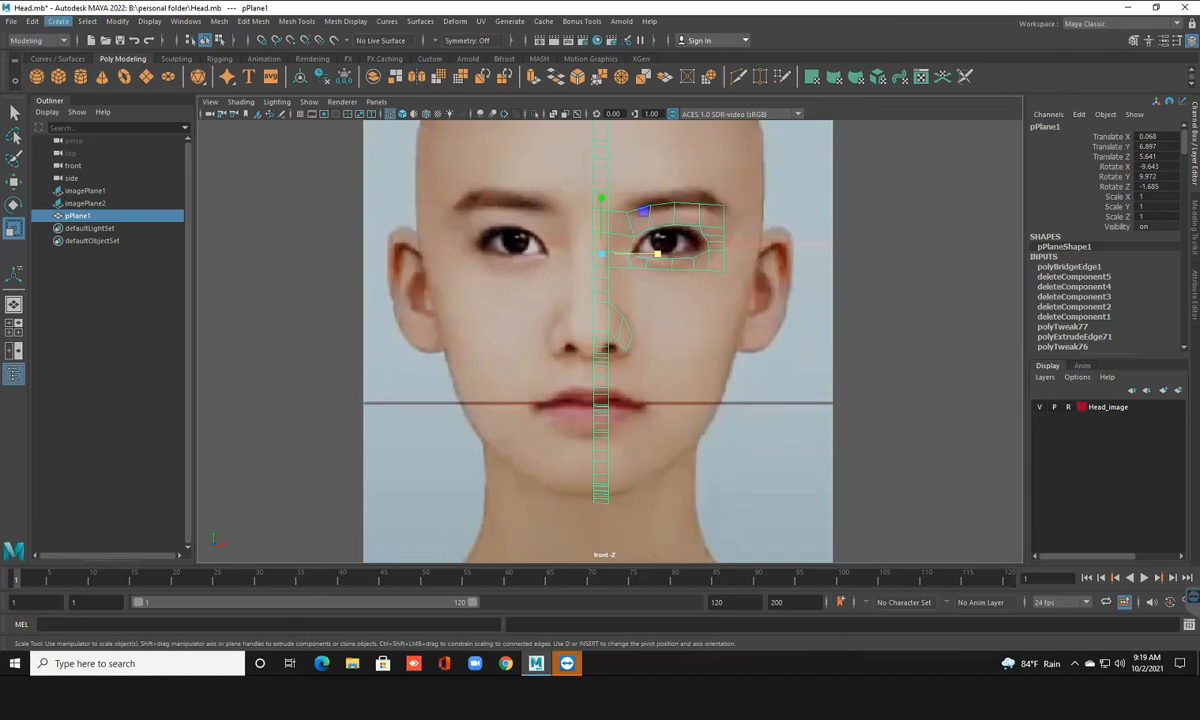
pyautogui.click(33, 21)
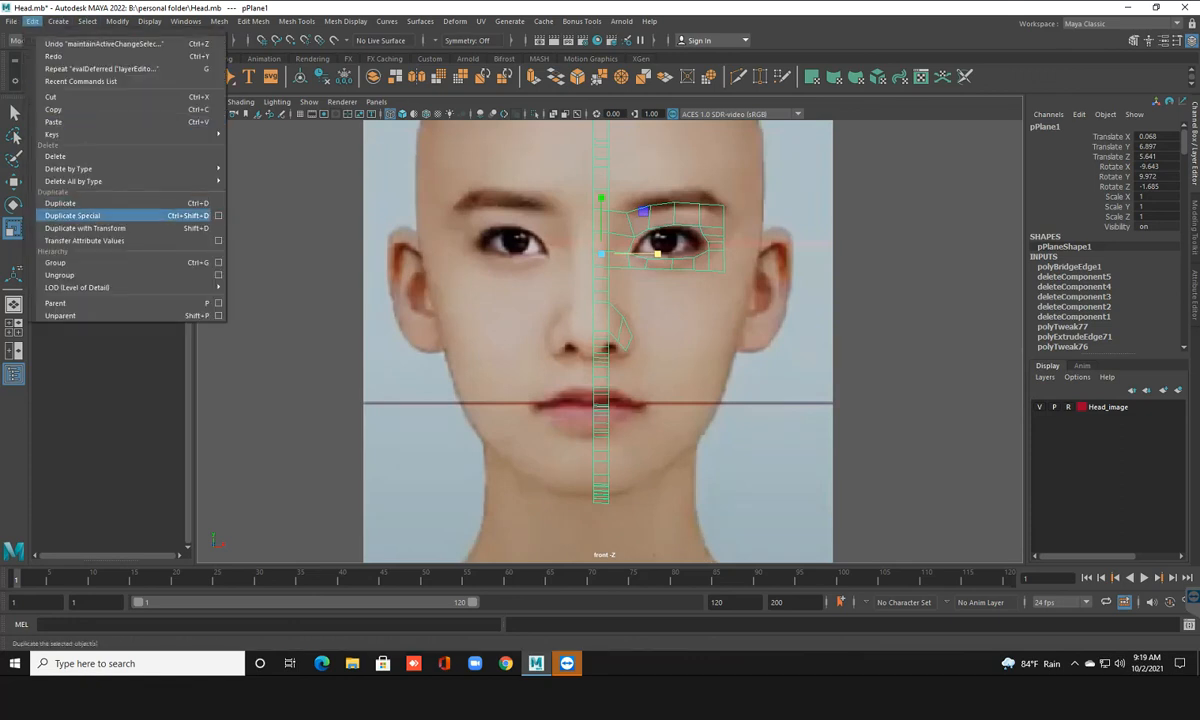
pyautogui.click(218, 215)
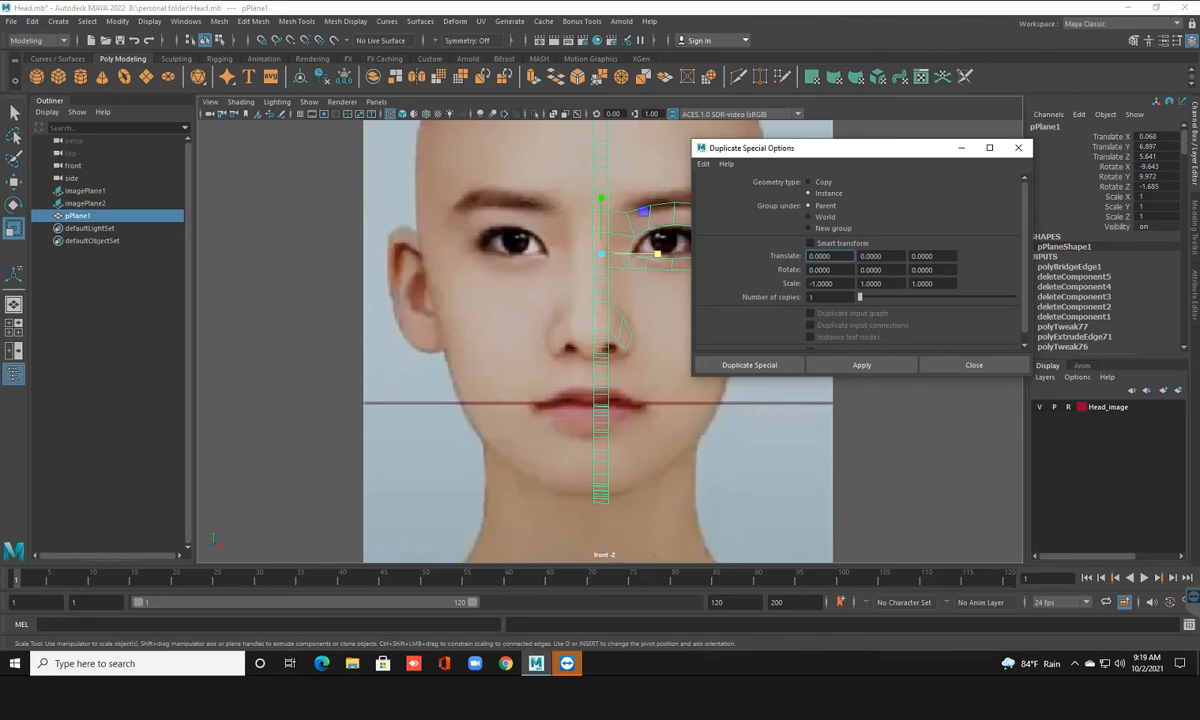
pyautogui.click(703, 163)
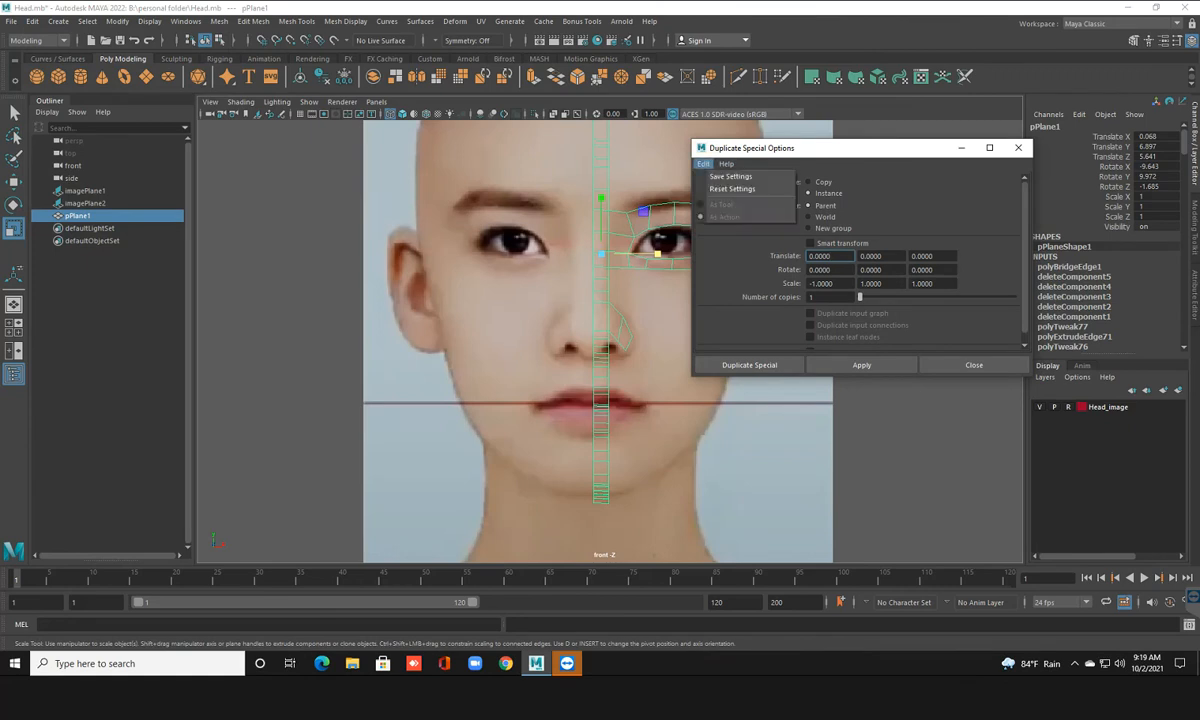
pyautogui.click(732, 188)
pyautogui.click(810, 193)
pyautogui.click(822, 284)
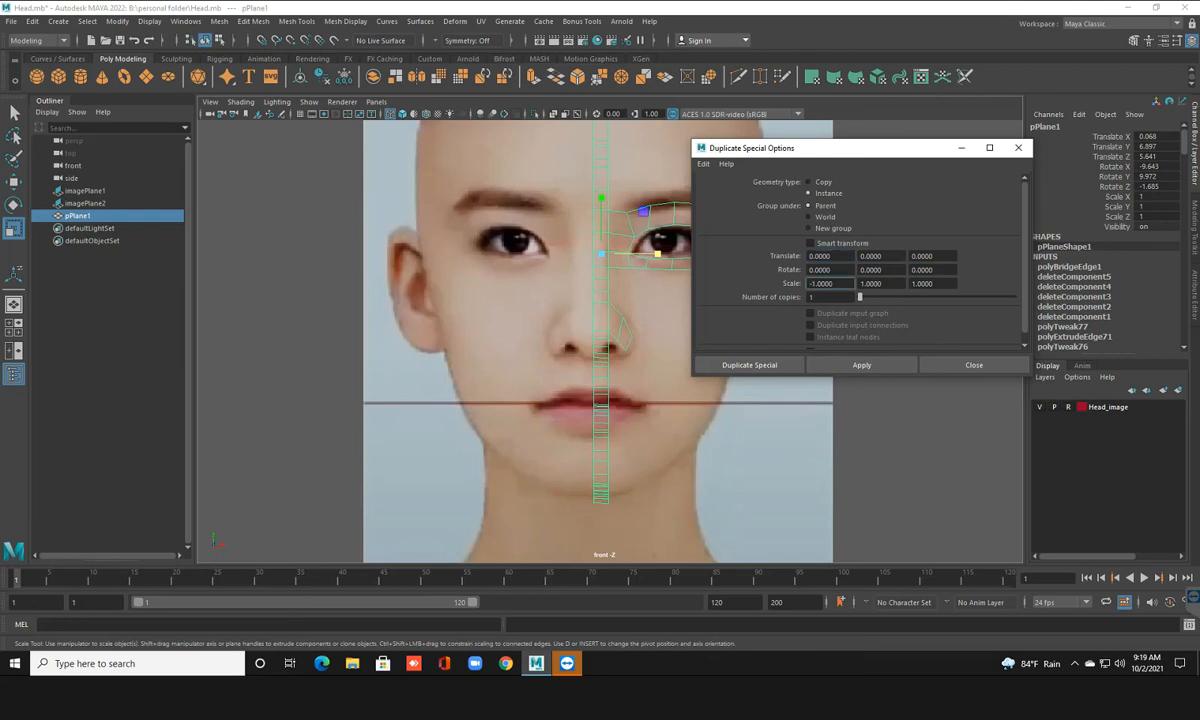
pyautogui.click(749, 364)
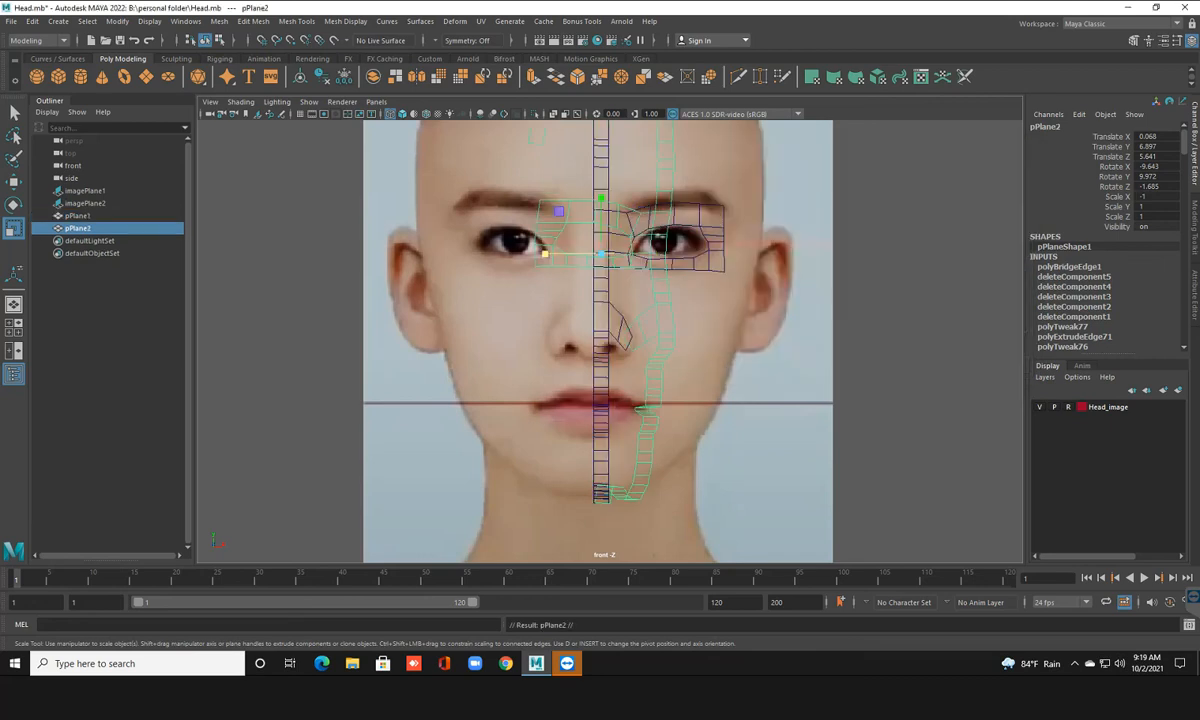
# Try aligning the mirrored half with the centre strip by rotating it to Rotate X -9.113, Y -8.163, Z 1.257
pyautogui.scroll(-2, 610, 340)
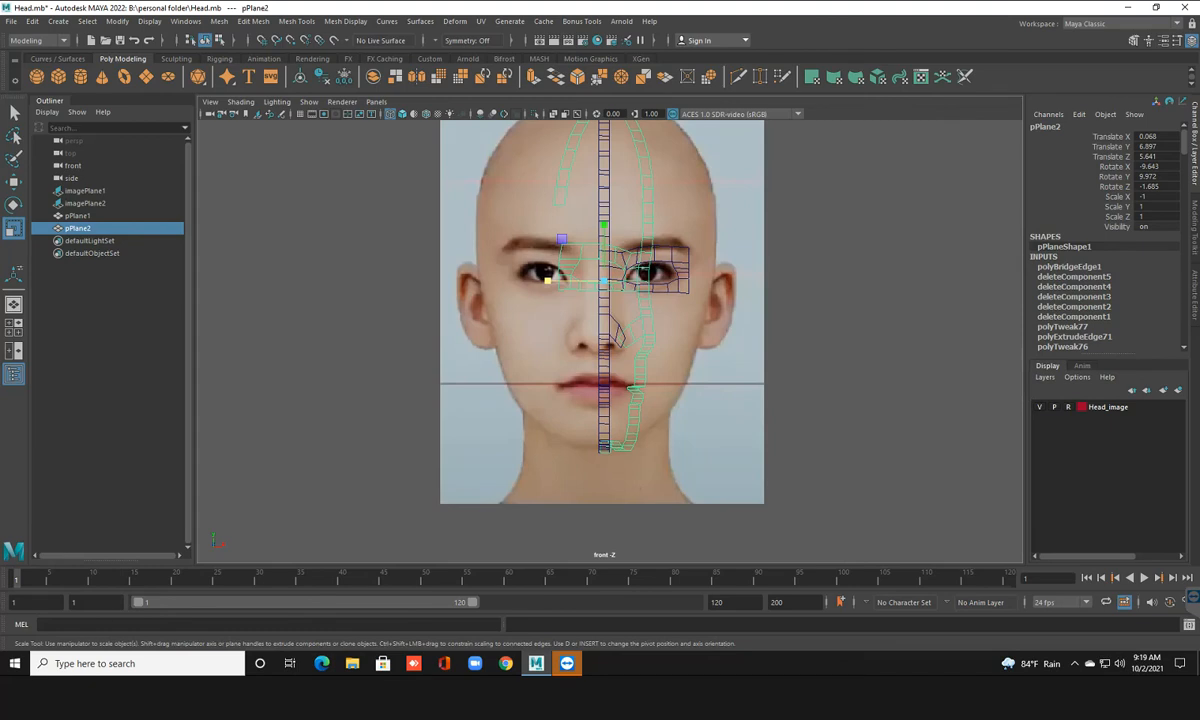
pyautogui.press('e')
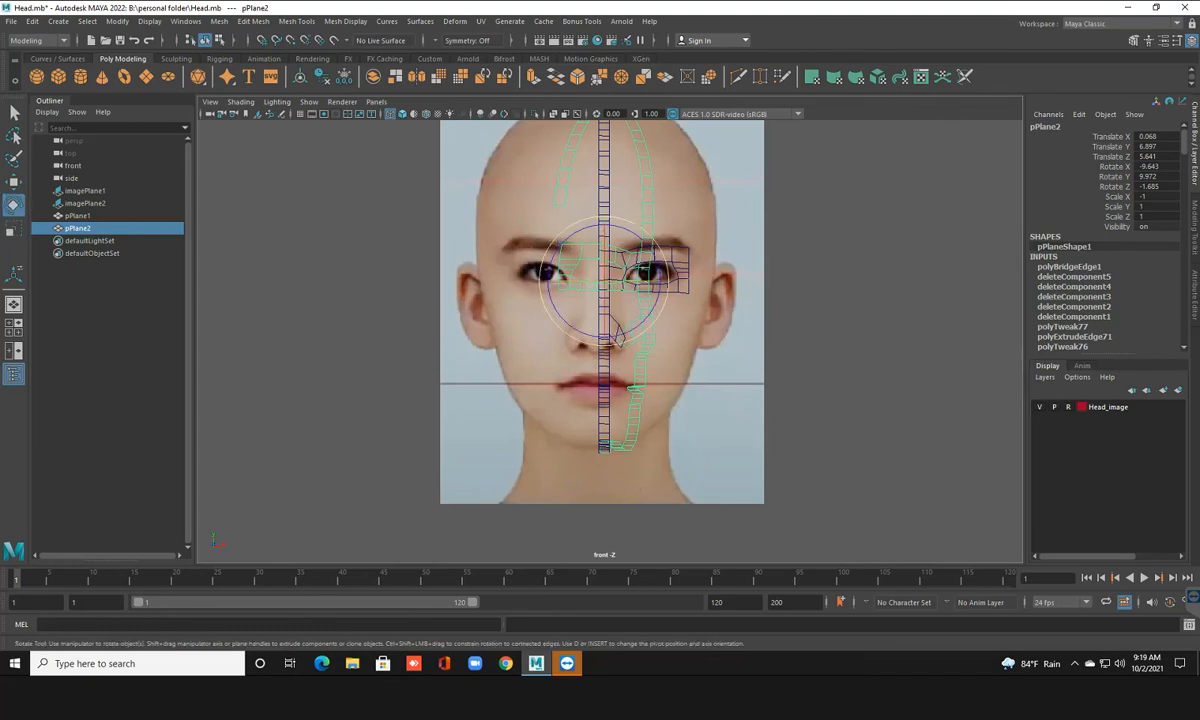
pyautogui.moveTo(612, 338)
pyautogui.mouseDown()
pyautogui.moveTo(557, 350)
pyautogui.moveTo(617, 338)
pyautogui.mouseUp()
pyautogui.scroll(5, 617, 338)
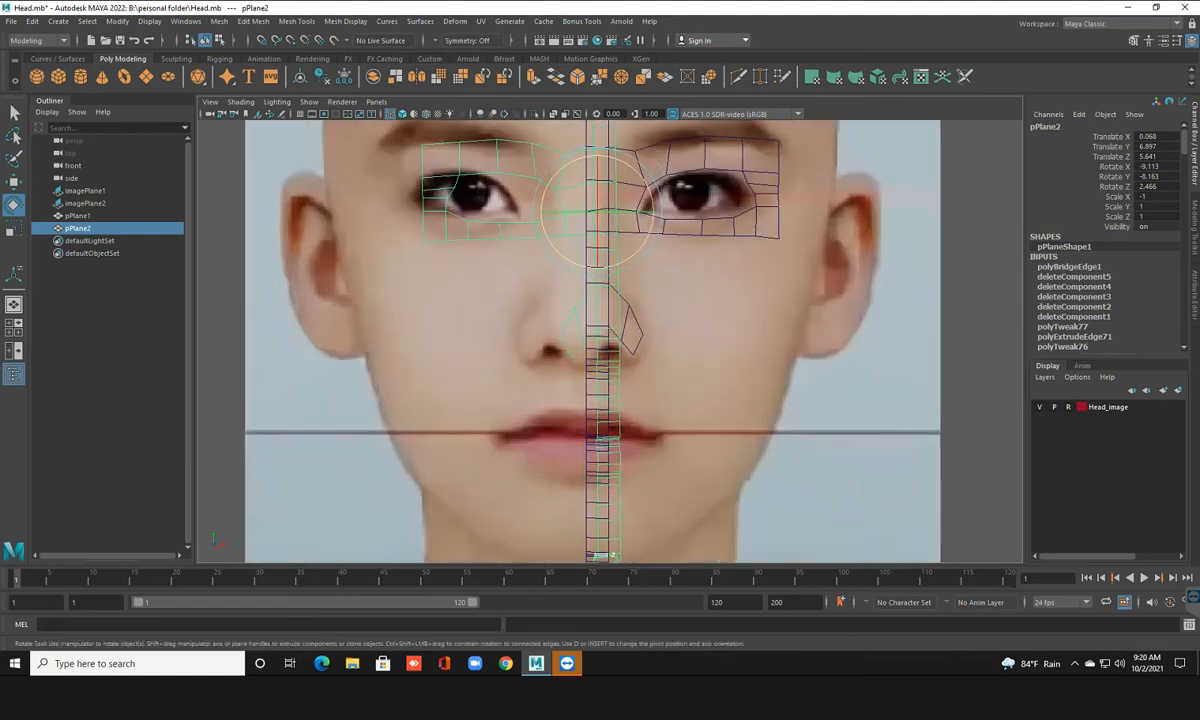
pyautogui.moveTo(632, 172); pyautogui.dragTo(628, 173)
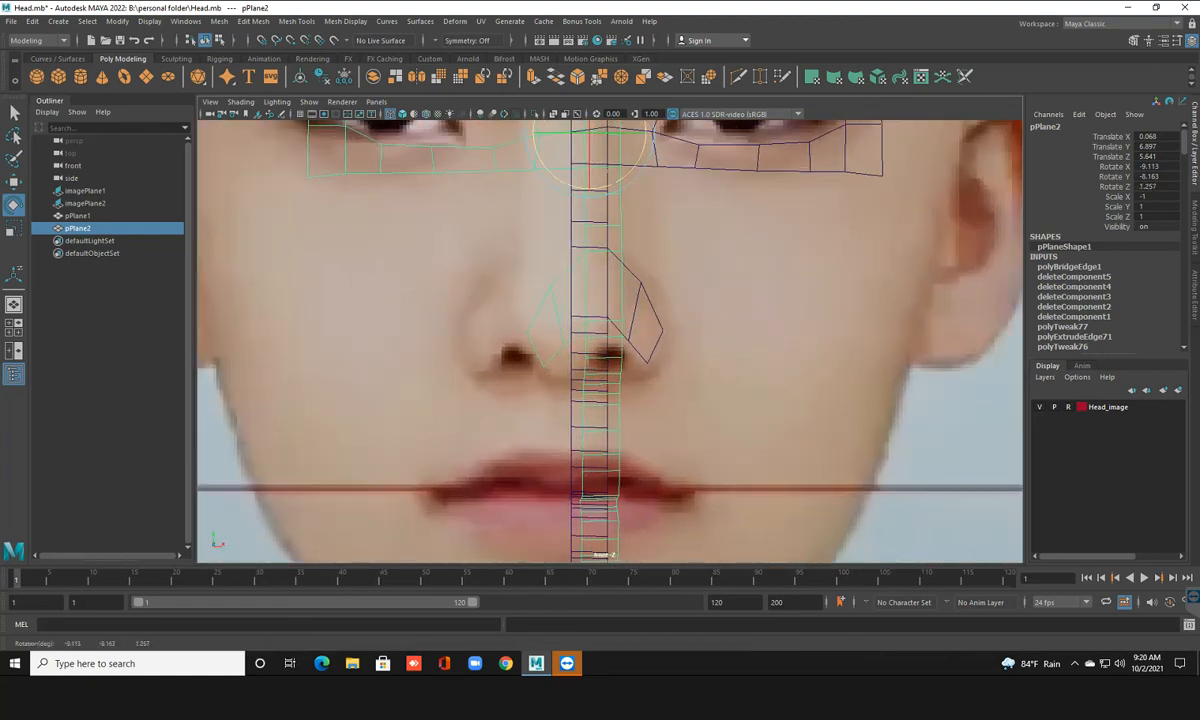
pyautogui.scroll(-5, 610, 340)
pyautogui.scroll(5, 610, 340)
# Delete the mirrored half and select the remaining half head for moving
pyautogui.press('Delete')
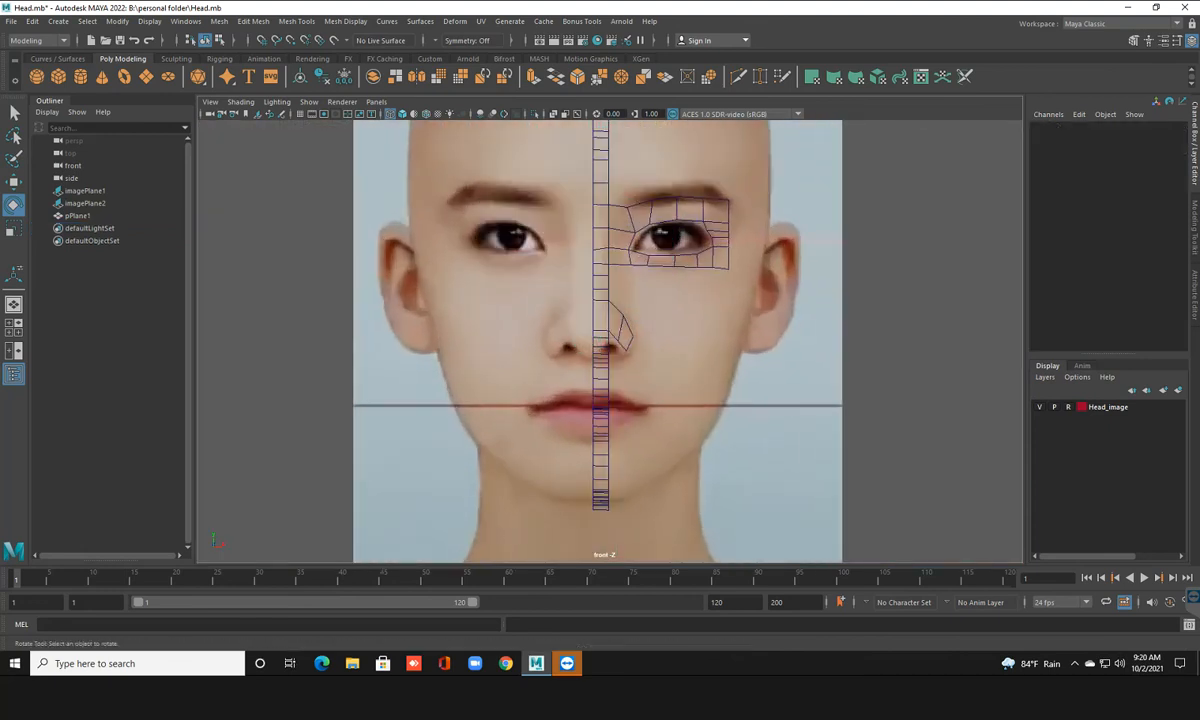
pyautogui.click(608, 318)
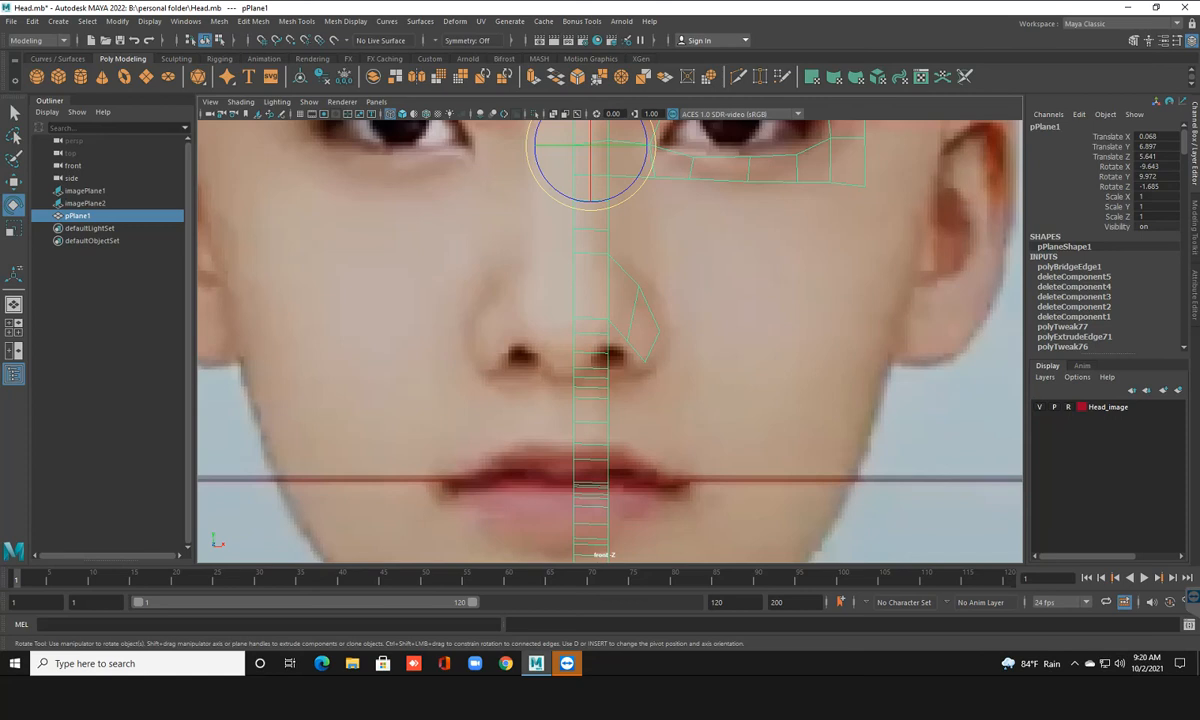
pyautogui.keyDown('alt'); pyautogui.moveTo(608, 260); pyautogui.dragTo(604, 477, button='middle'); pyautogui.keyUp('alt')
pyautogui.press('w')
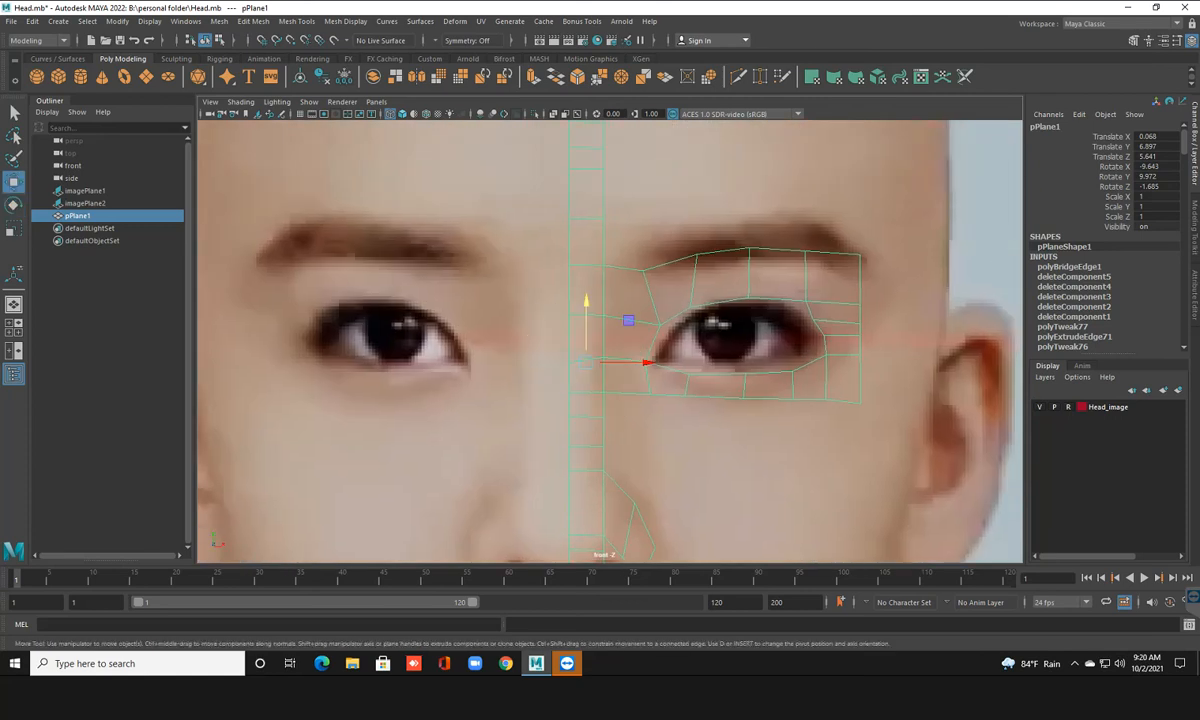
# Move the half head's pivot horizontally onto its inner centre edge with vertex snapping
pyautogui.press('d')
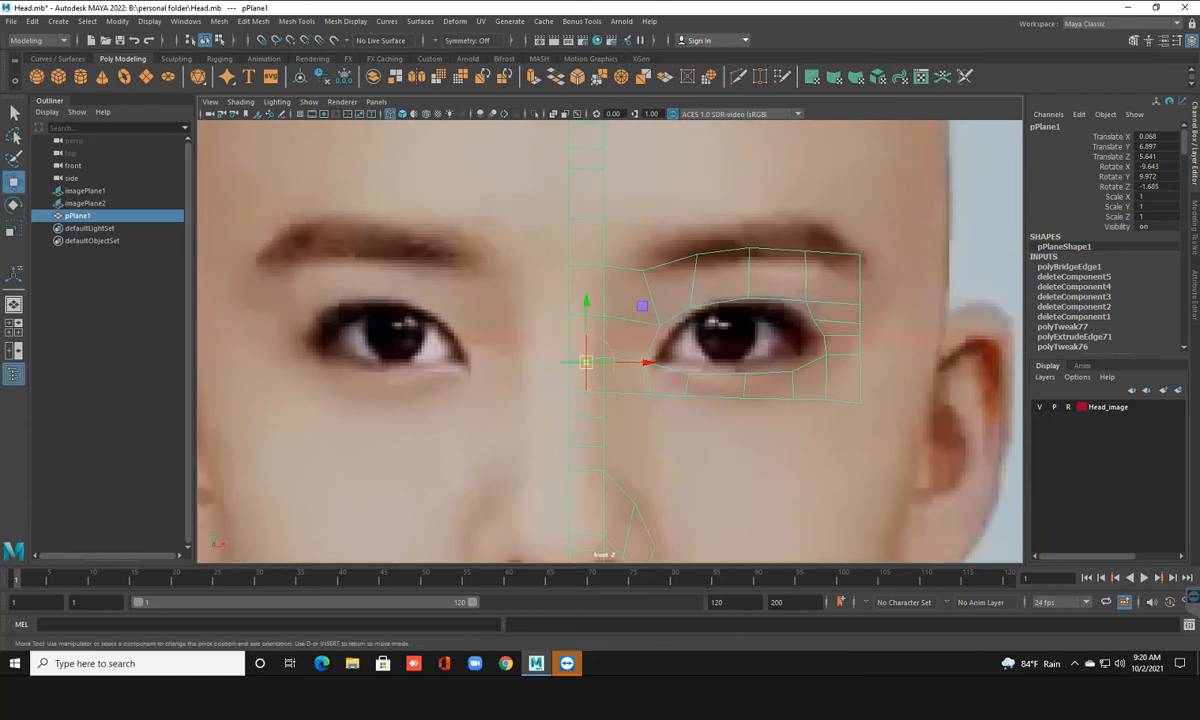
pyautogui.press('space')
pyautogui.press('space')
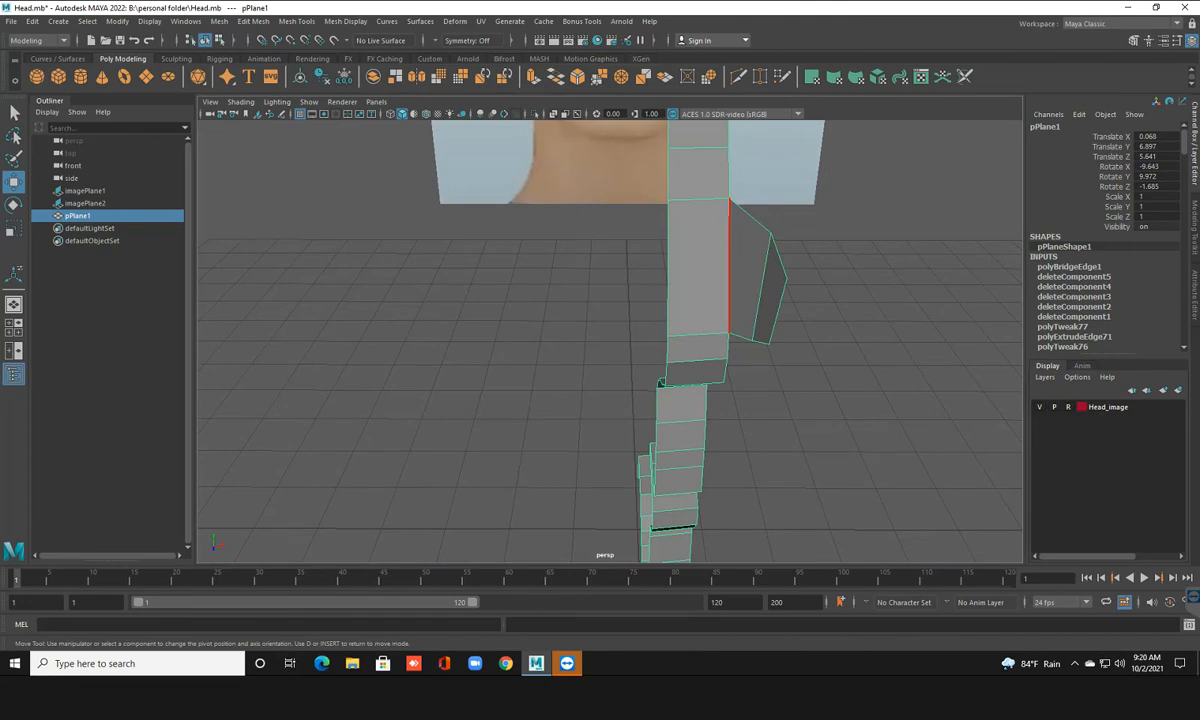
pyautogui.keyDown('alt'); pyautogui.moveTo(600, 340); pyautogui.dragTo(660, 348); pyautogui.keyUp('alt')
pyautogui.scroll(-2, 735, 345)
pyautogui.press('space')
pyautogui.press('space')
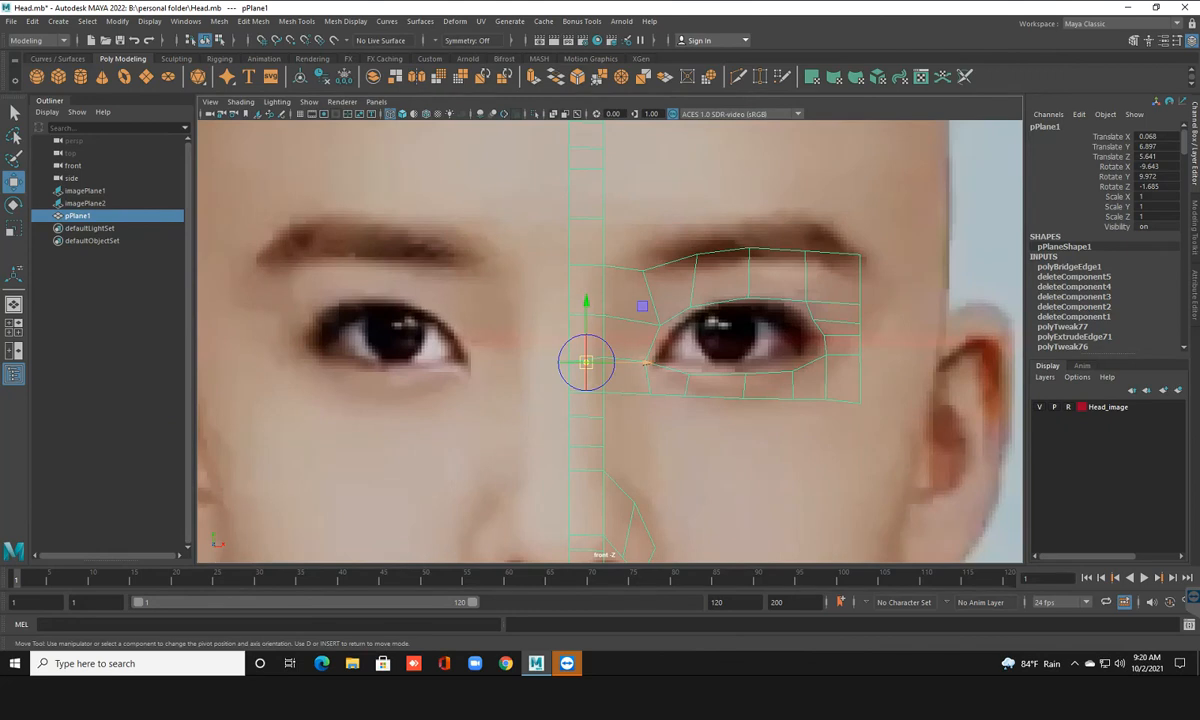
pyautogui.press('v')
pyautogui.moveTo(645, 362); pyautogui.dragTo(629, 362)
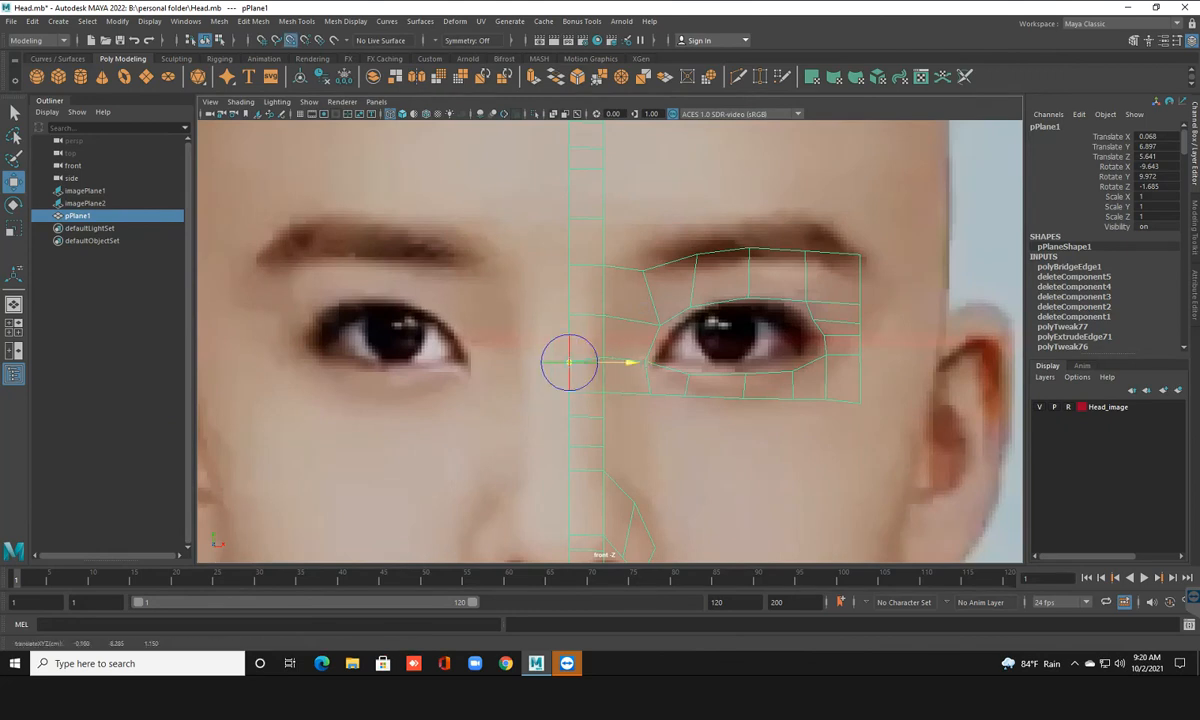
pyautogui.press('d')
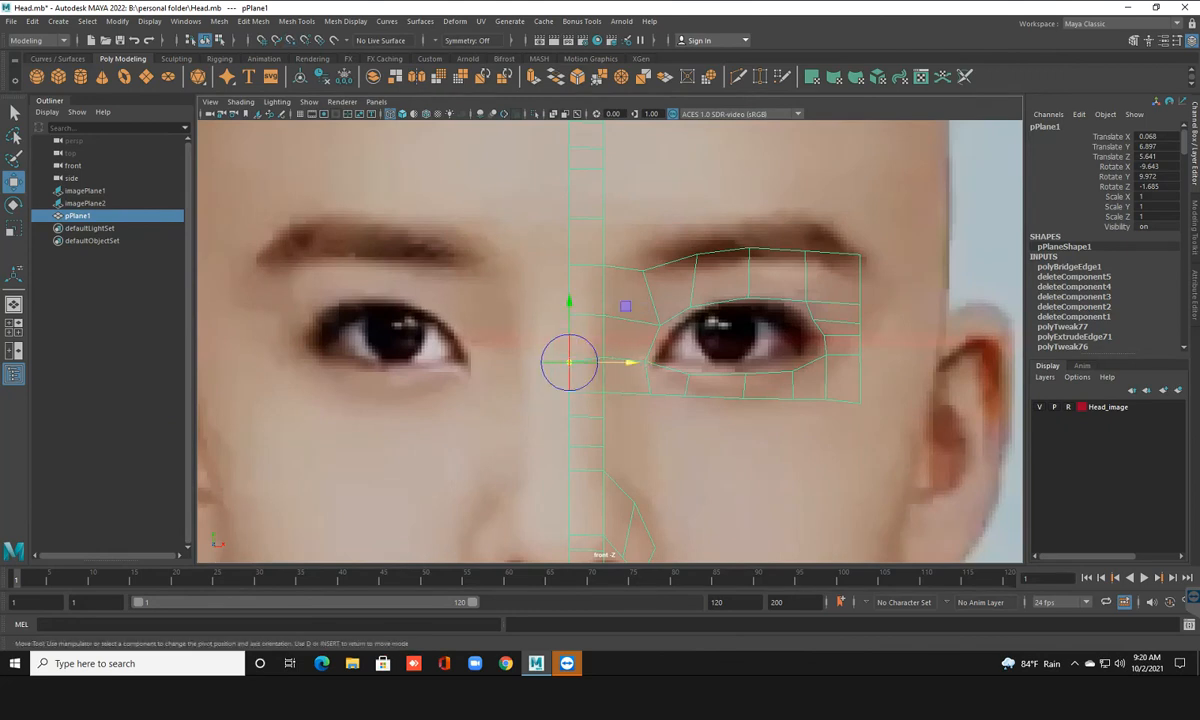
pyautogui.press('d')
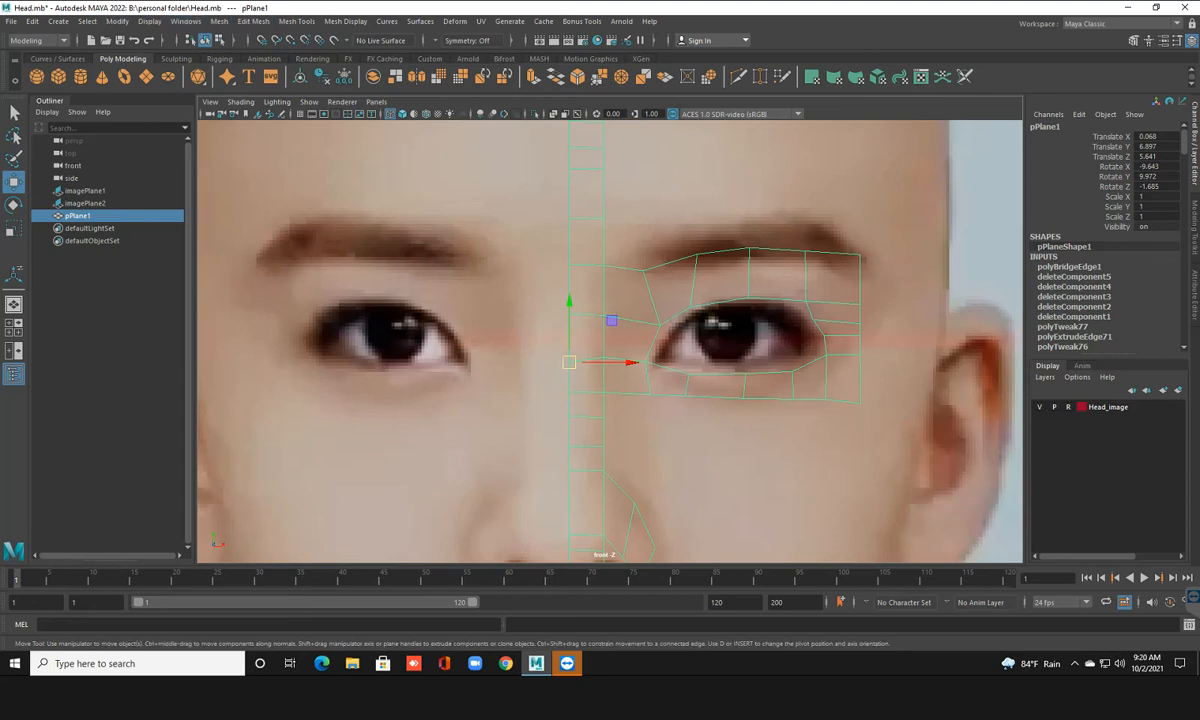
# Mirror the half head with Duplicate Special, using geometry type Instance and Scale X -1
pyautogui.click(33, 21)
pyautogui.moveTo(110, 168)
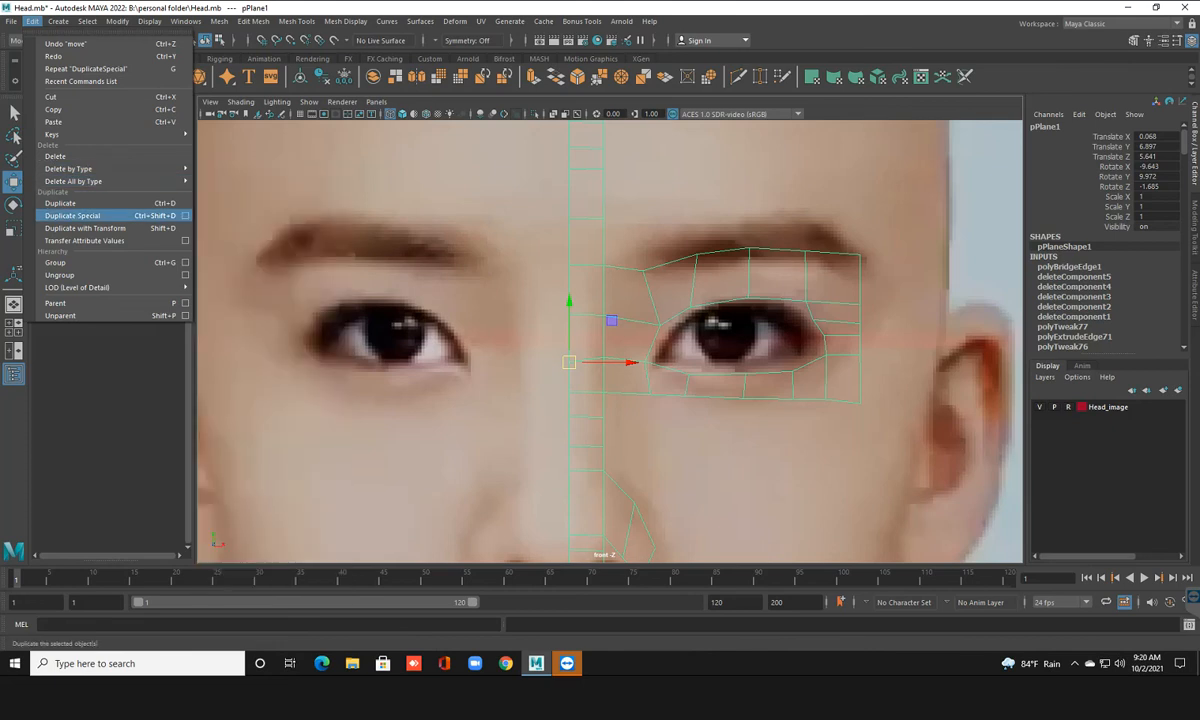
pyautogui.click(185, 215)
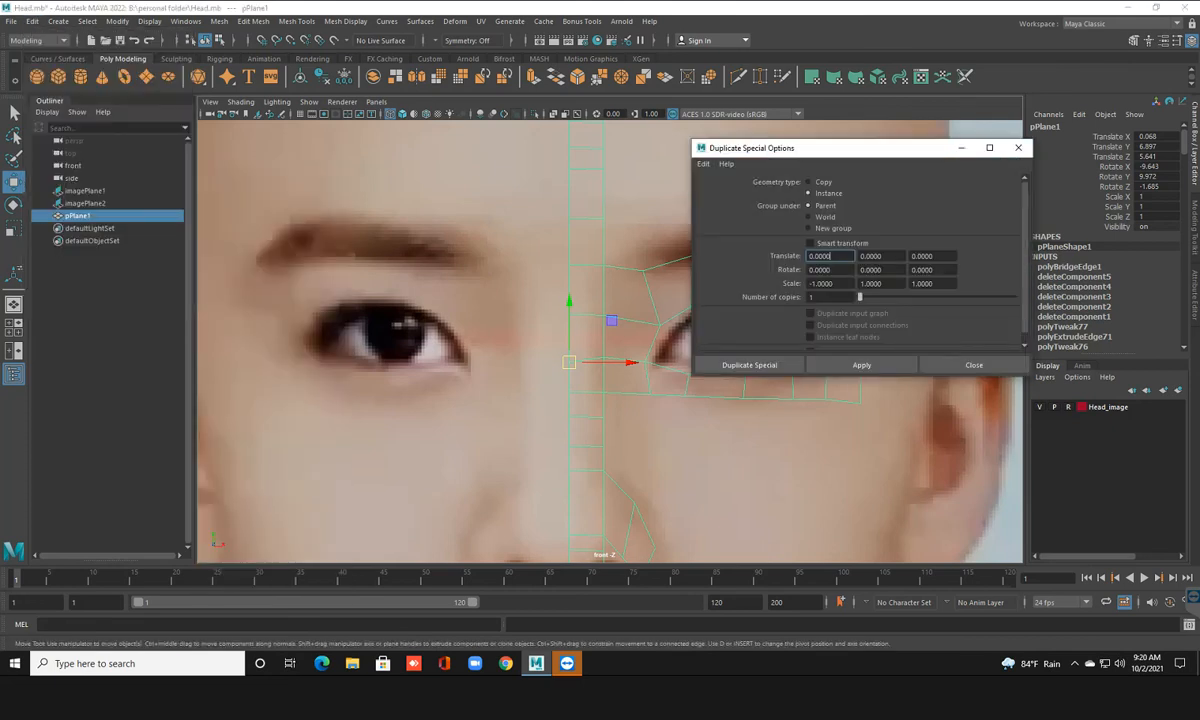
pyautogui.click(749, 364)
pyautogui.press('f')
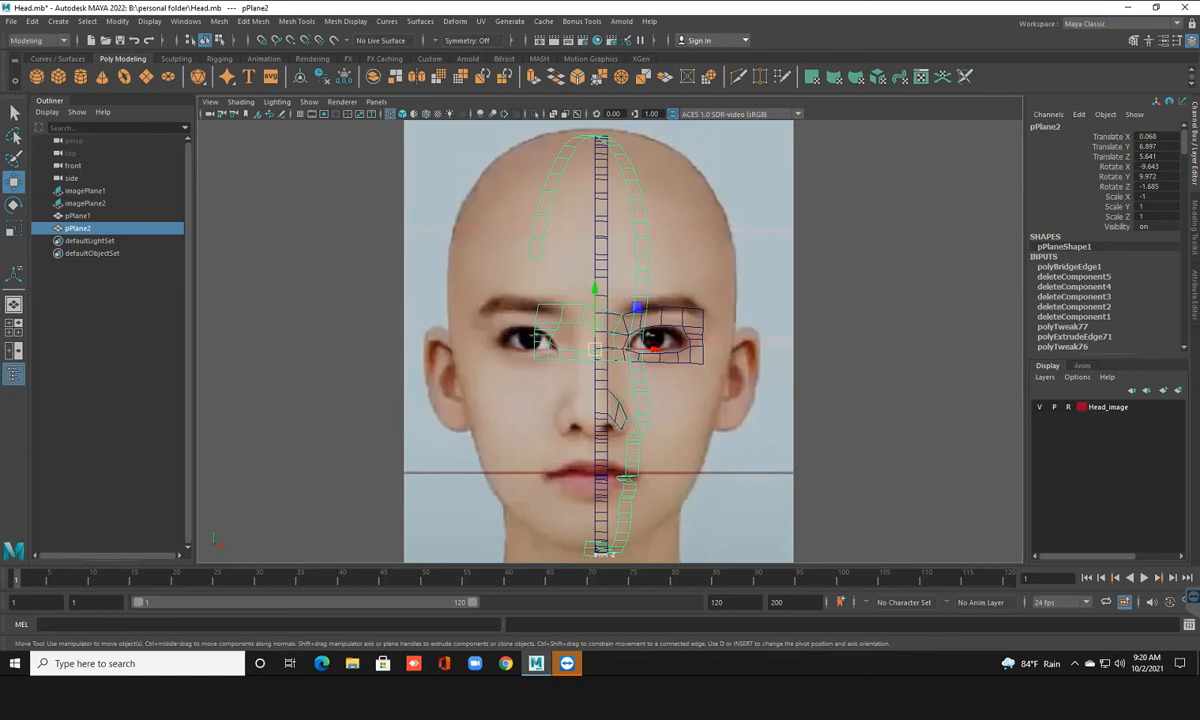
# Rotate the mirrored half upright beside the original to Rotate X -9.255, Y -9.765, Z 0.911
pyautogui.press('e')
pyautogui.moveTo(598, 349); pyautogui.dragTo(580, 349)
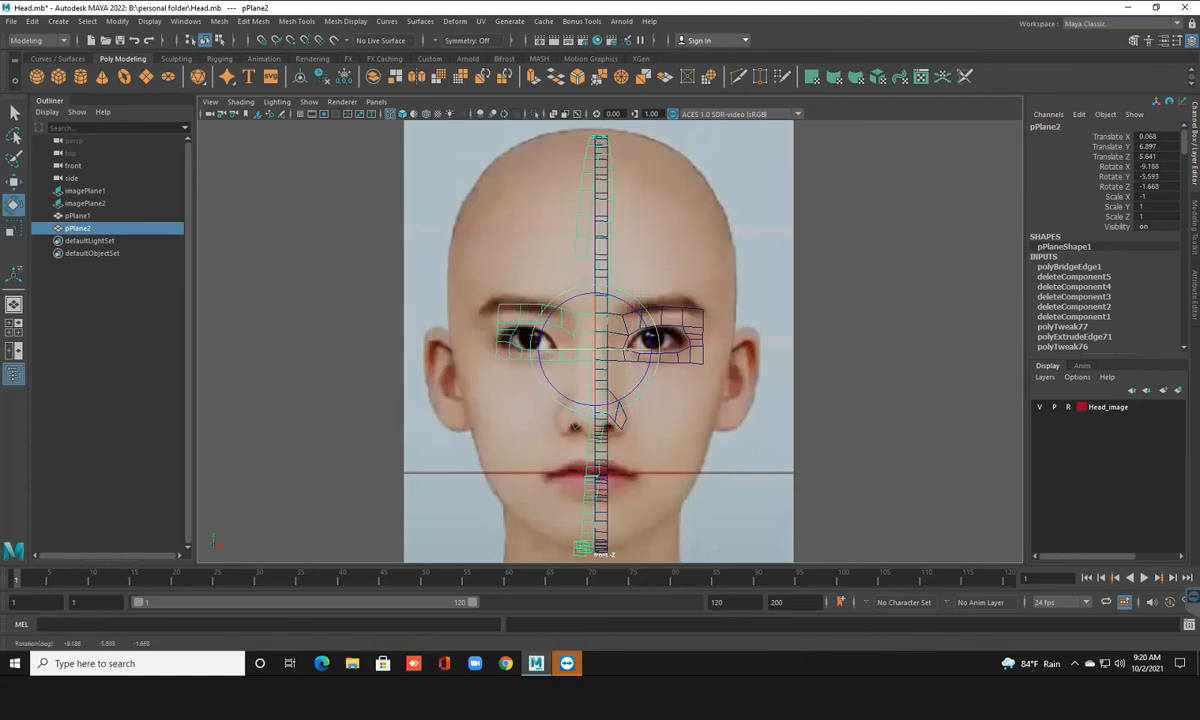
pyautogui.moveTo(547, 321); pyautogui.dragTo(574, 349)
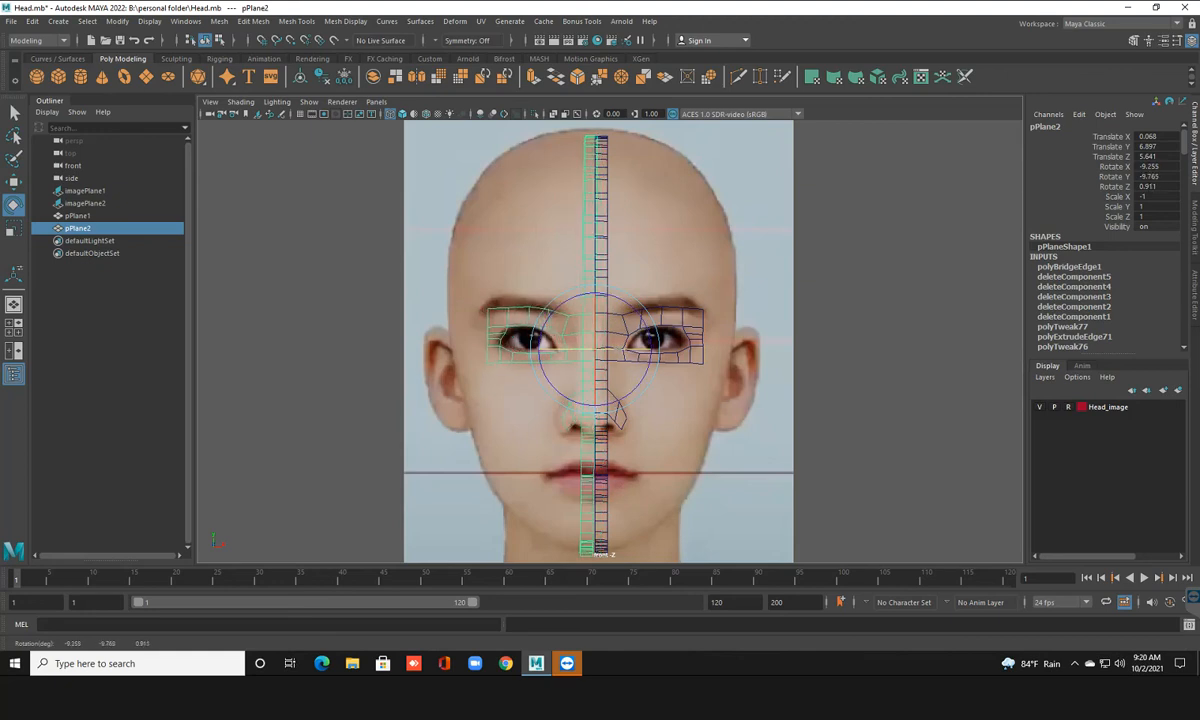
# Move the mirrored half against the centre line to Translate X 0.059 and Translate Y 6.933
pyautogui.scroll(3, 598, 340)
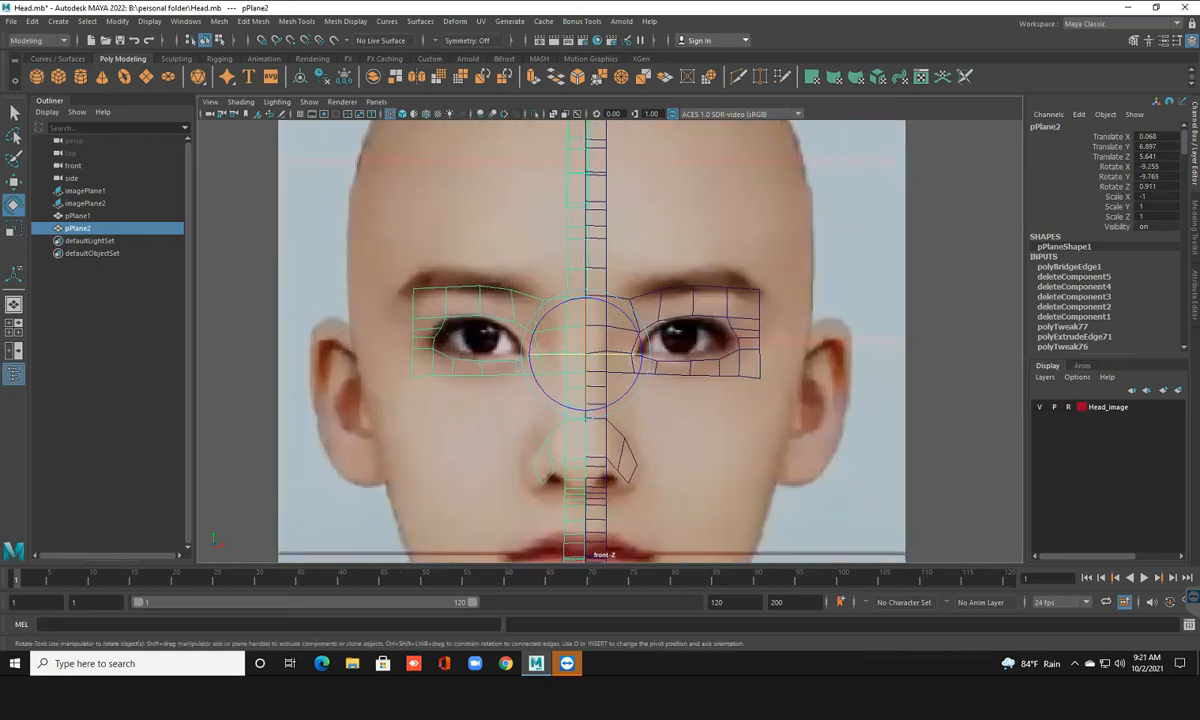
pyautogui.scroll(4, 630, 500)
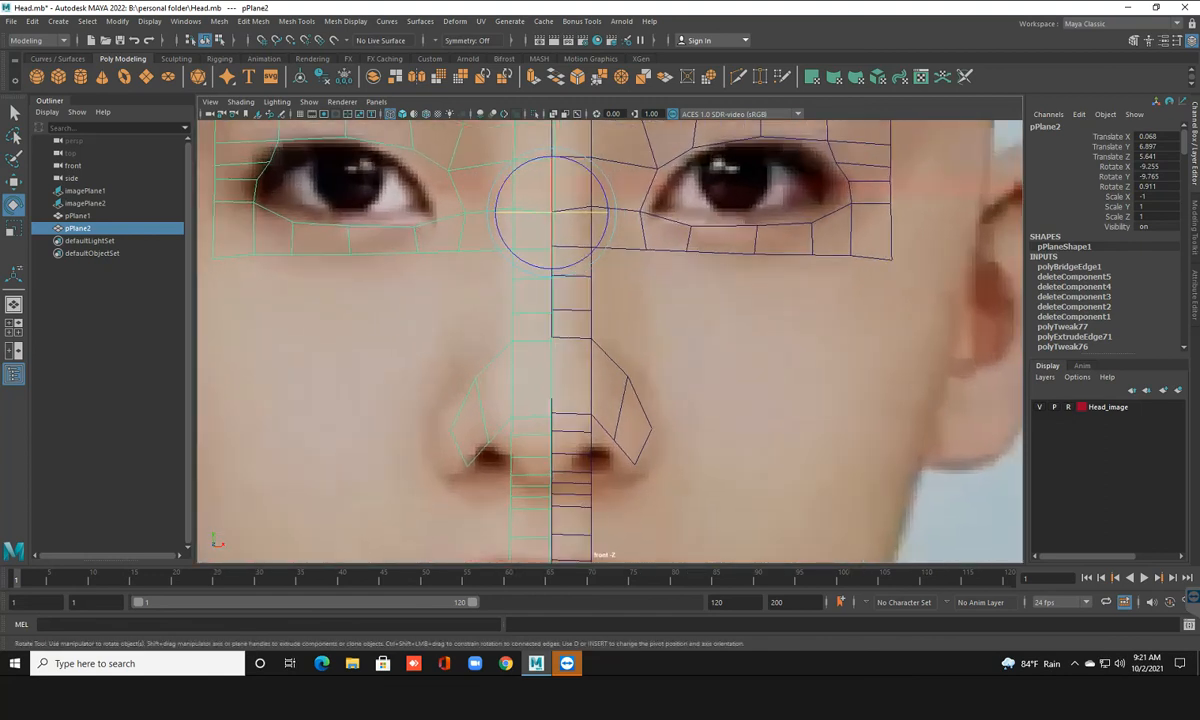
pyautogui.scroll(2, 571, 250)
pyautogui.scroll(2, 600, 345)
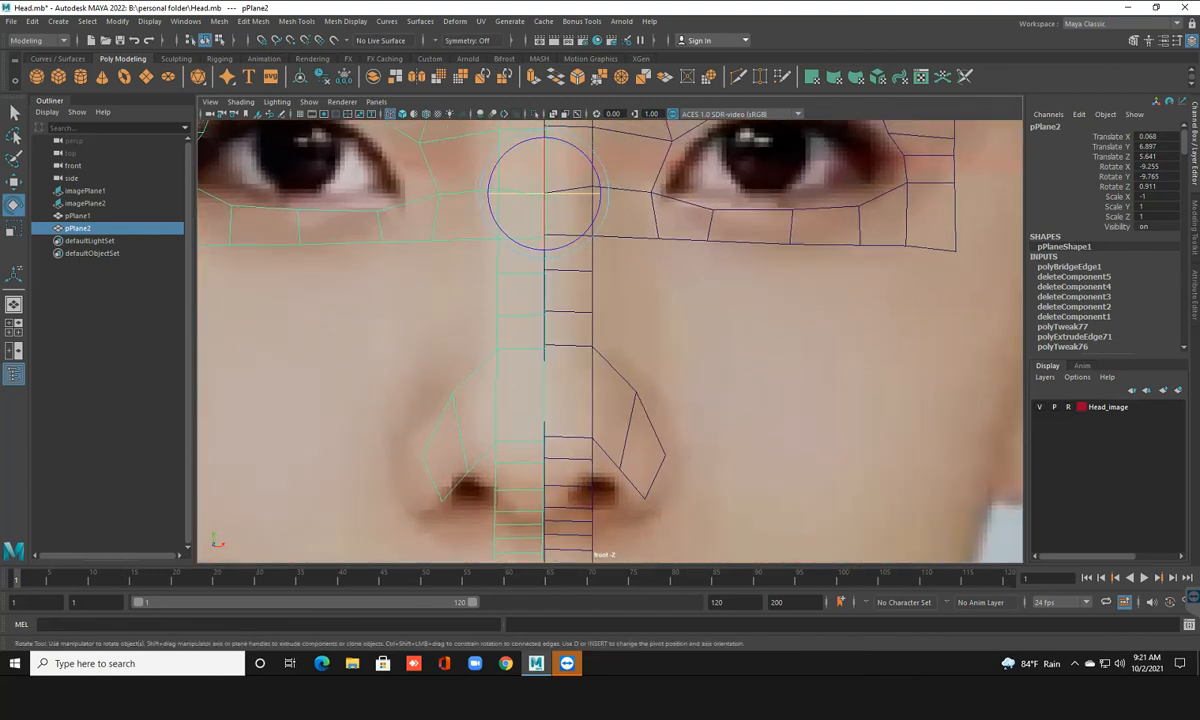
pyautogui.press('w')
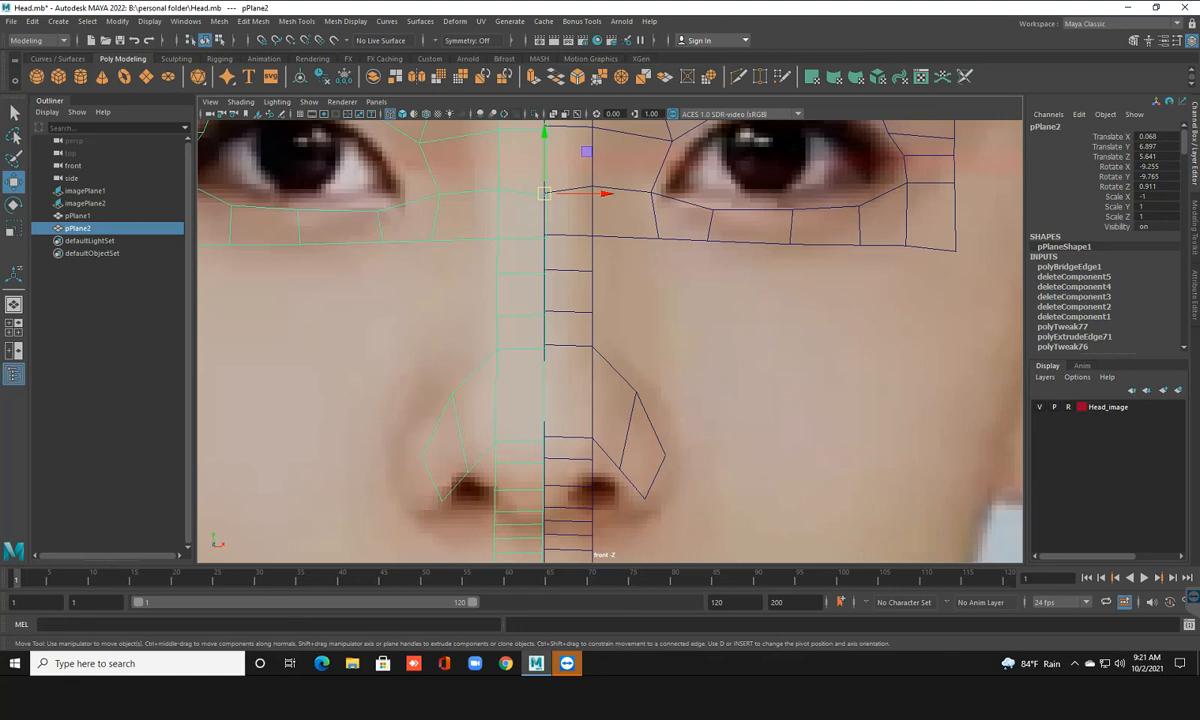
pyautogui.moveTo(544, 193); pyautogui.dragTo(544, 188)
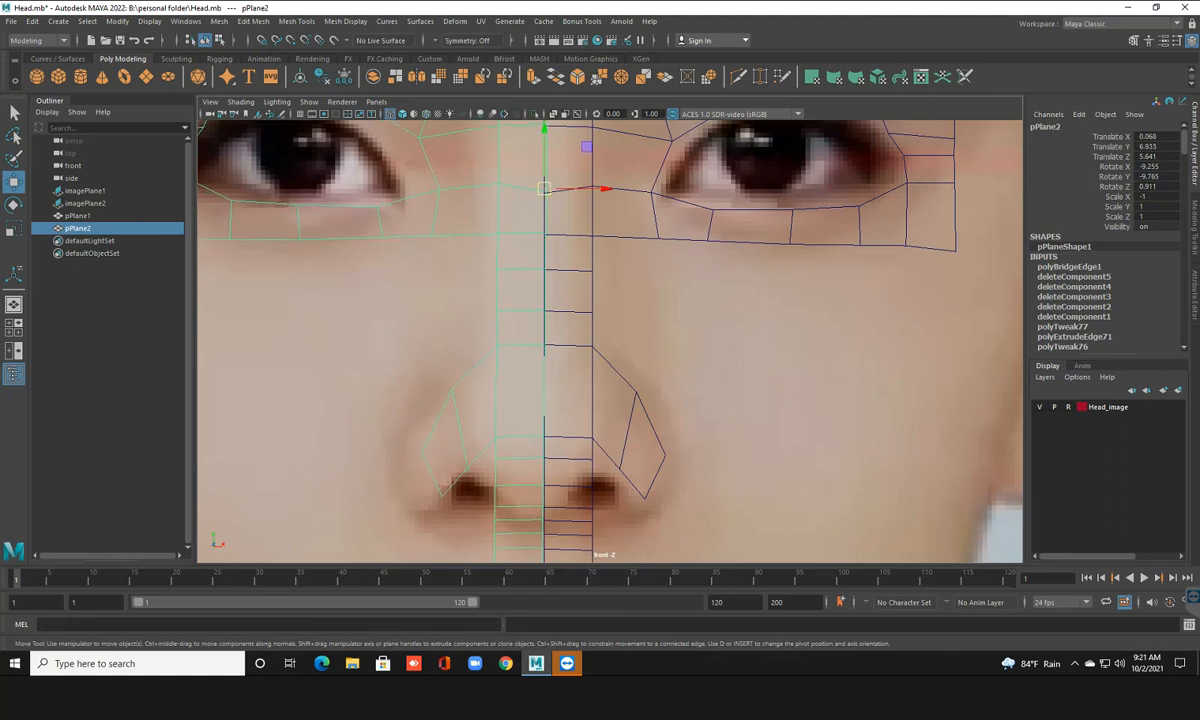
pyautogui.moveTo(544, 188); pyautogui.dragTo(542, 188)
# Fine-tune the mirrored half's tilt to Rotate Z 1.317 so its inner edge follows the centre line
pyautogui.press('e')
pyautogui.click(599, 180)
pyautogui.moveTo(599, 180); pyautogui.dragTo(599, 180)
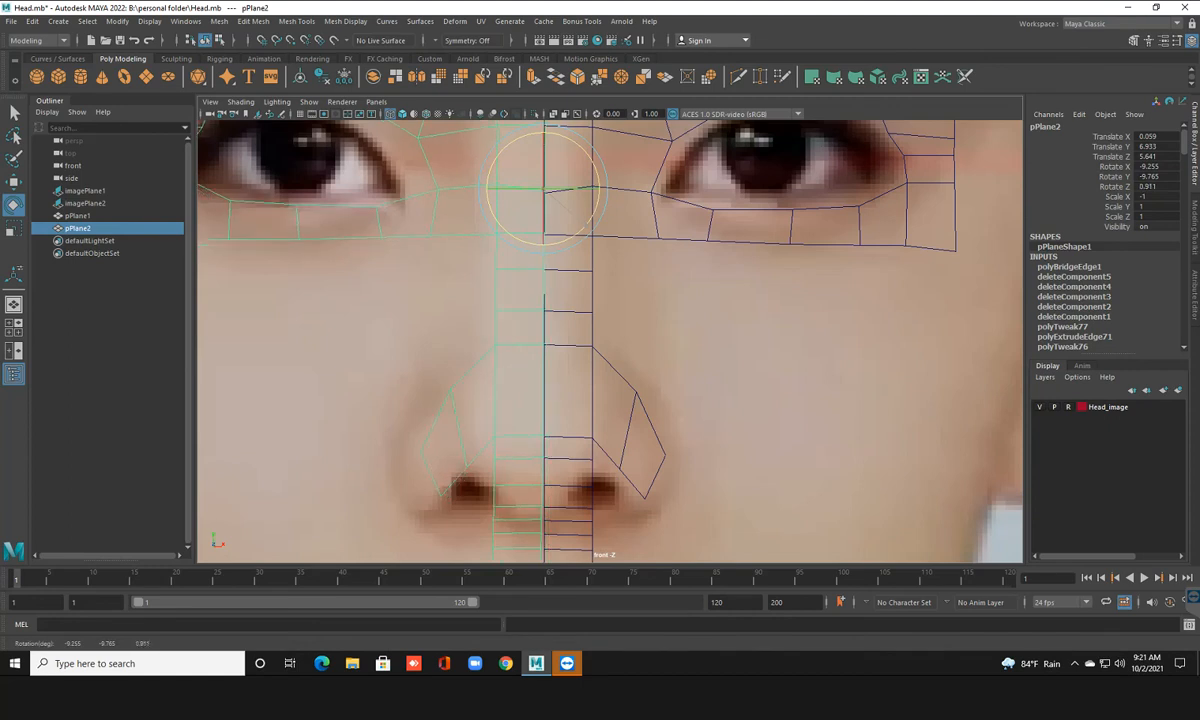
pyautogui.moveTo(599, 180); pyautogui.dragTo(599, 179)
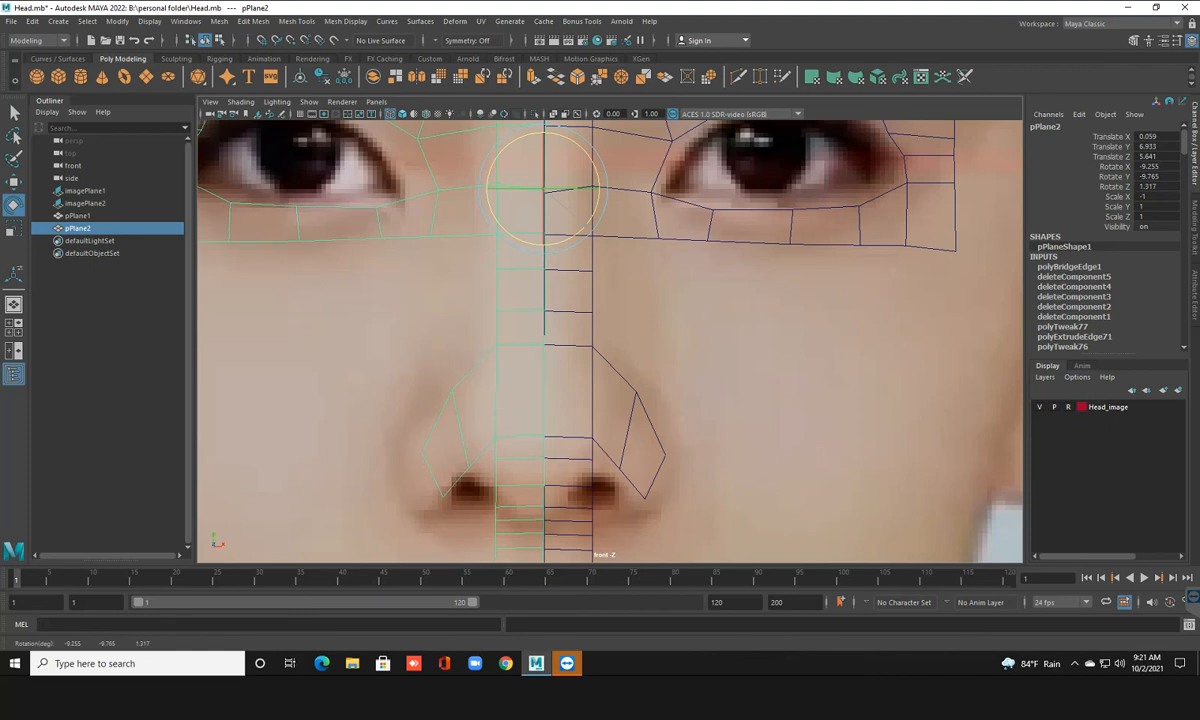
# Nudge the mirrored half to Translate X 0.057 and Translate Y 6.926 so its nose-bridge edges meet the original's
pyautogui.scroll(-5, 599, 180)
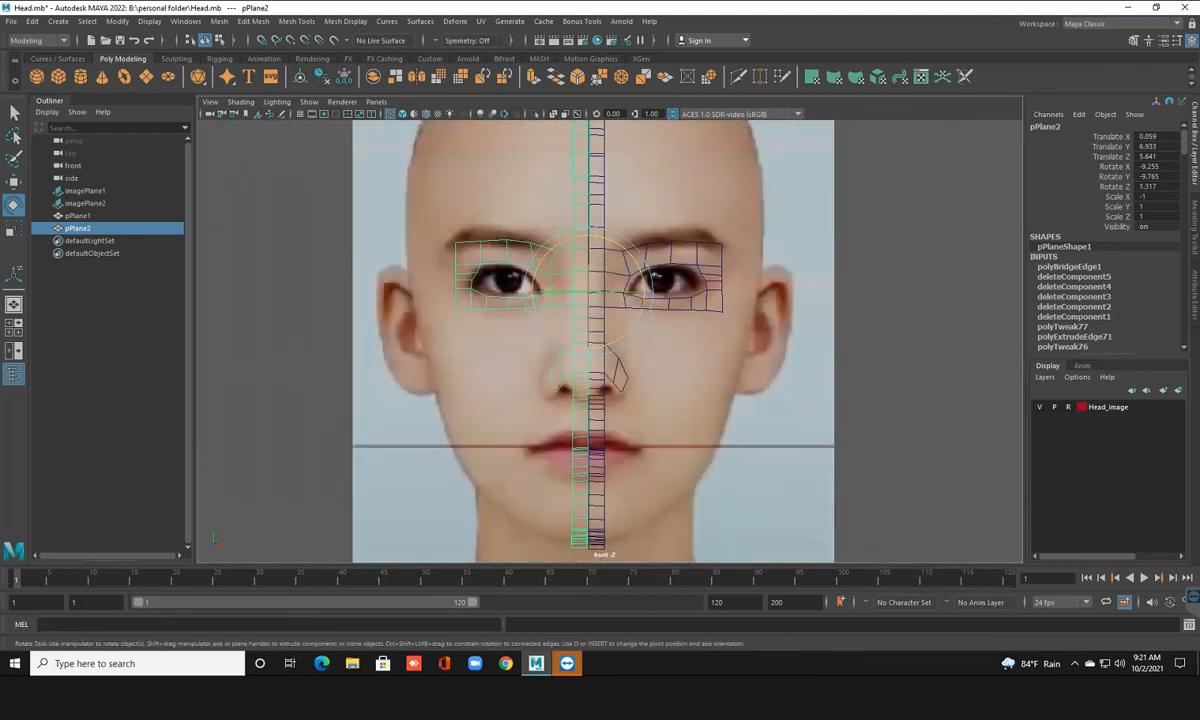
pyautogui.scroll(-2, 595, 340)
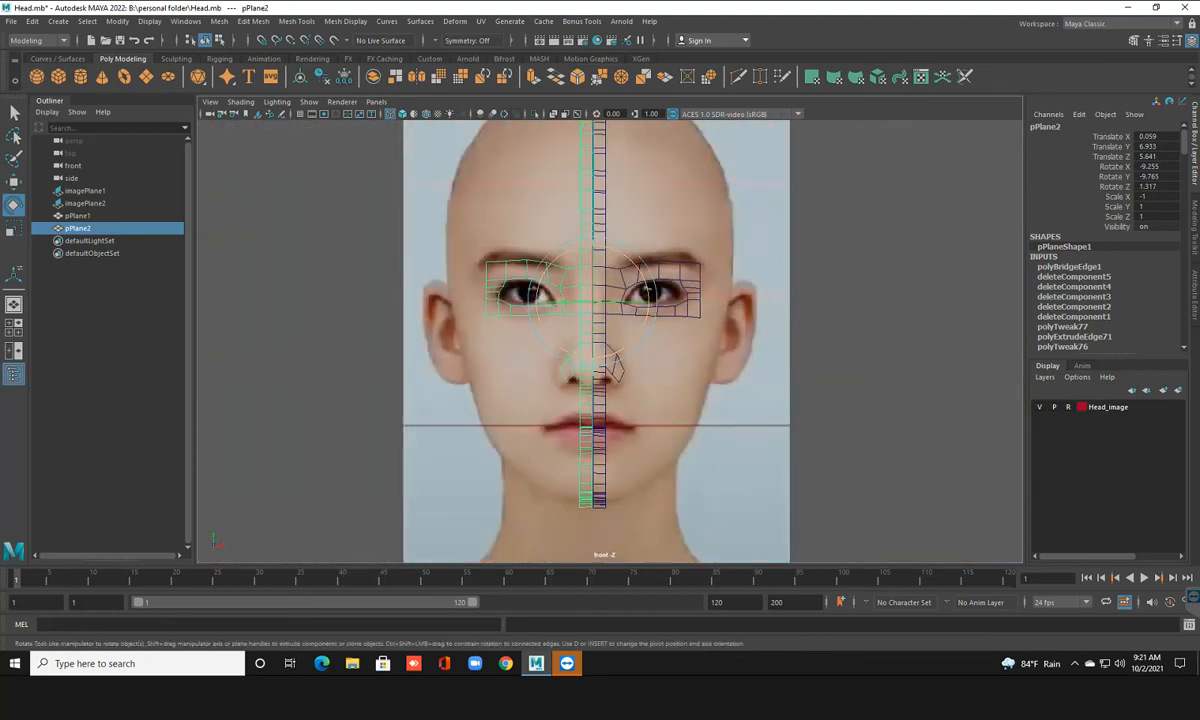
pyautogui.scroll(8, 605, 340)
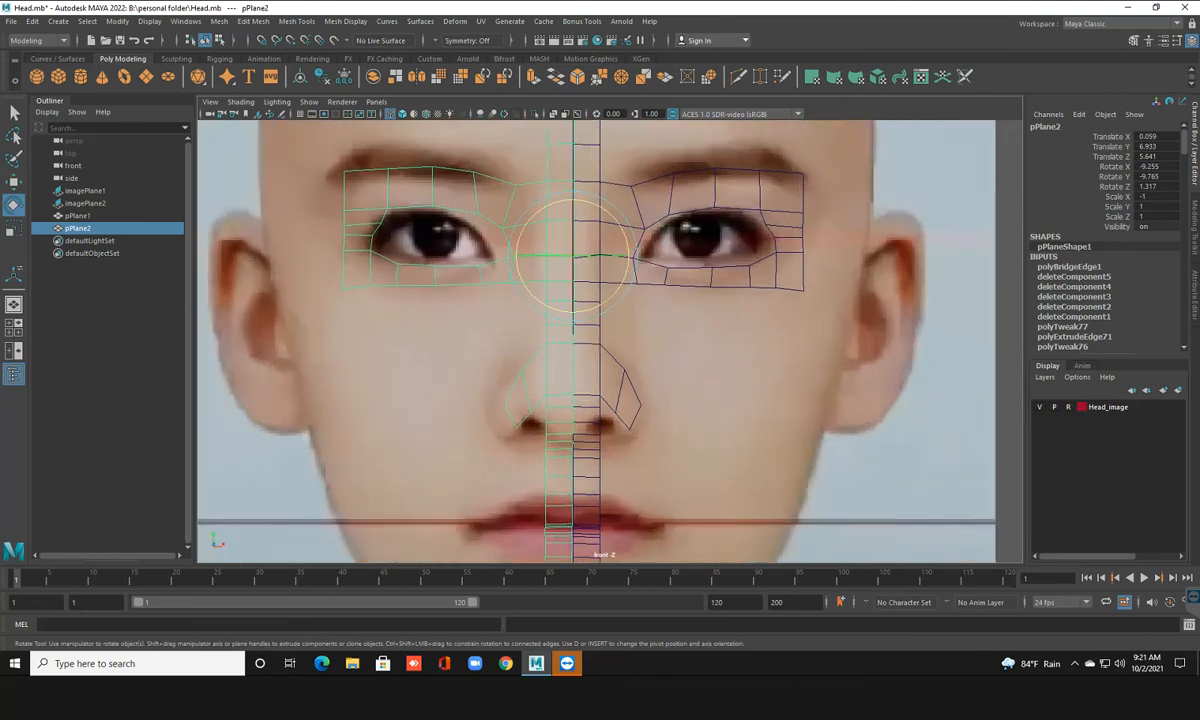
pyautogui.scroll(5, 555, 352)
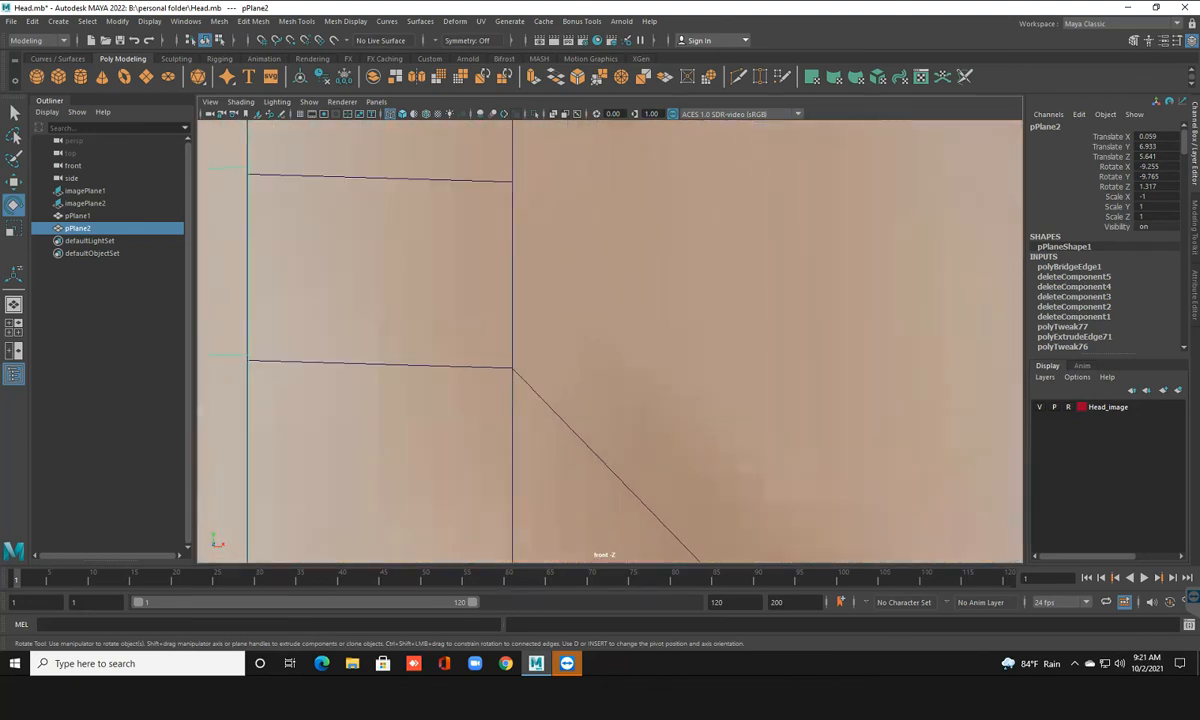
pyautogui.scroll(2, 600, 340)
pyautogui.keyDown('alt'); pyautogui.moveTo(600, 340); pyautogui.dragTo(721, 367, button='middle'); pyautogui.keyUp('alt')
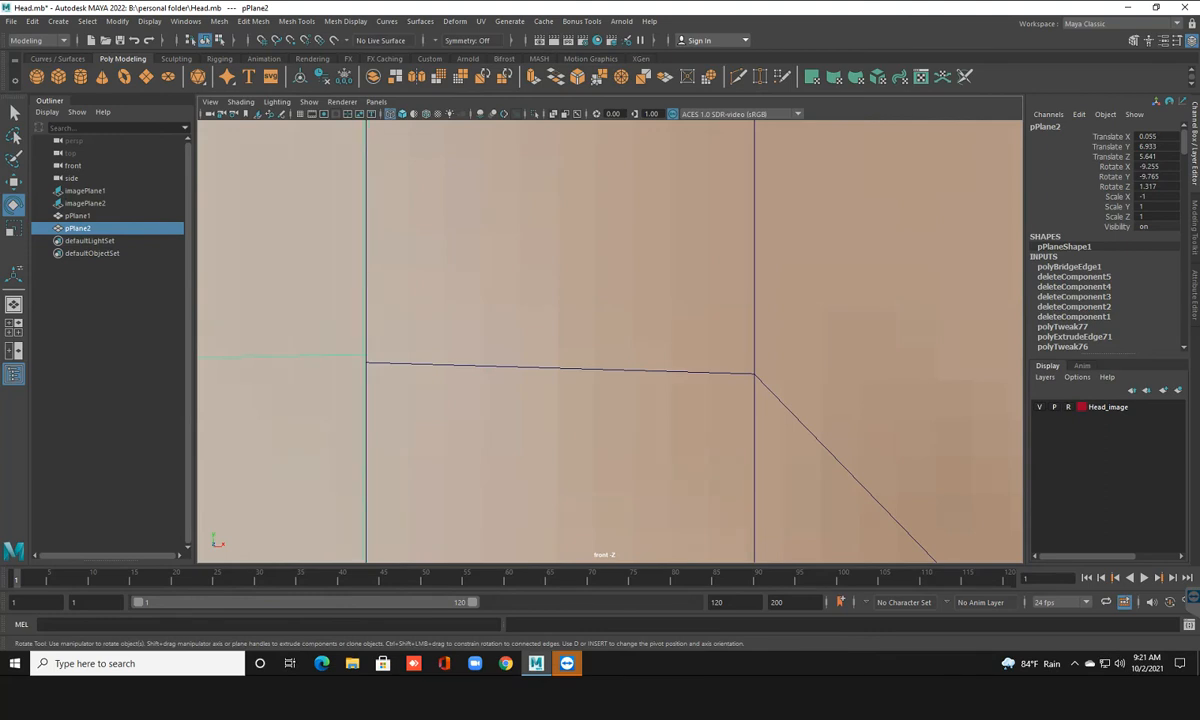
pyautogui.hotkey('alt', 'Right')
pyautogui.hotkey('alt', 'Right')
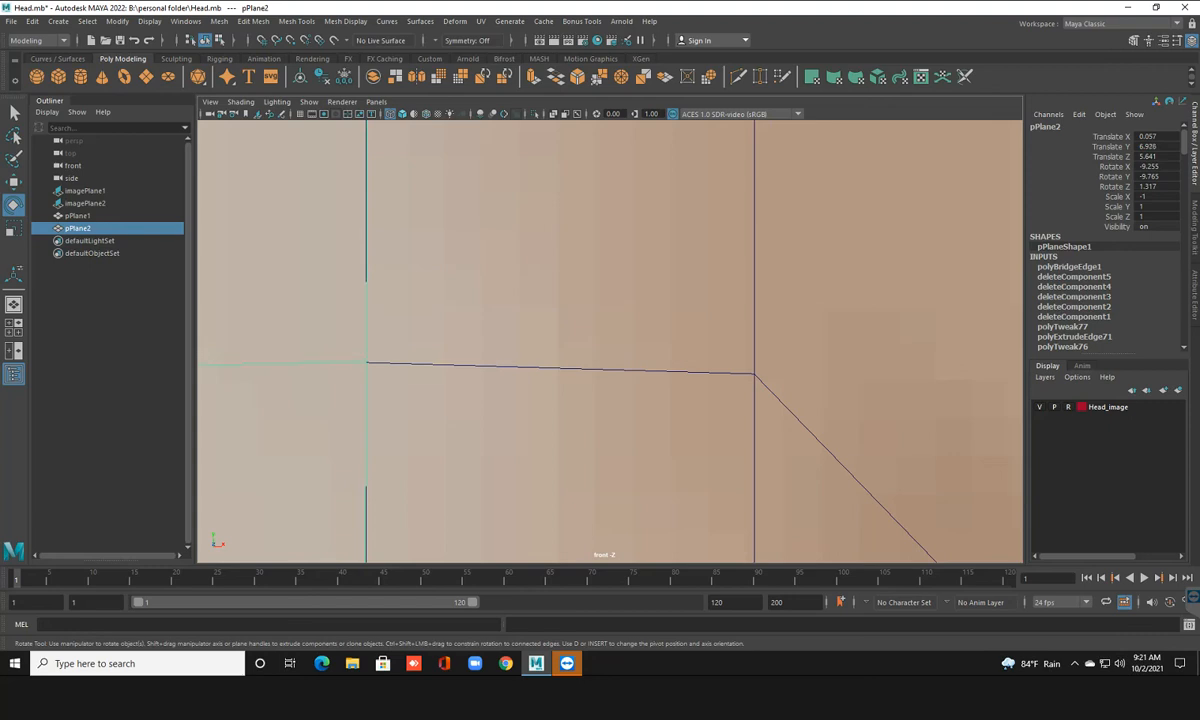
# Examine how the two halves line up along the centre line from the crown down to the nose
pyautogui.press('f')
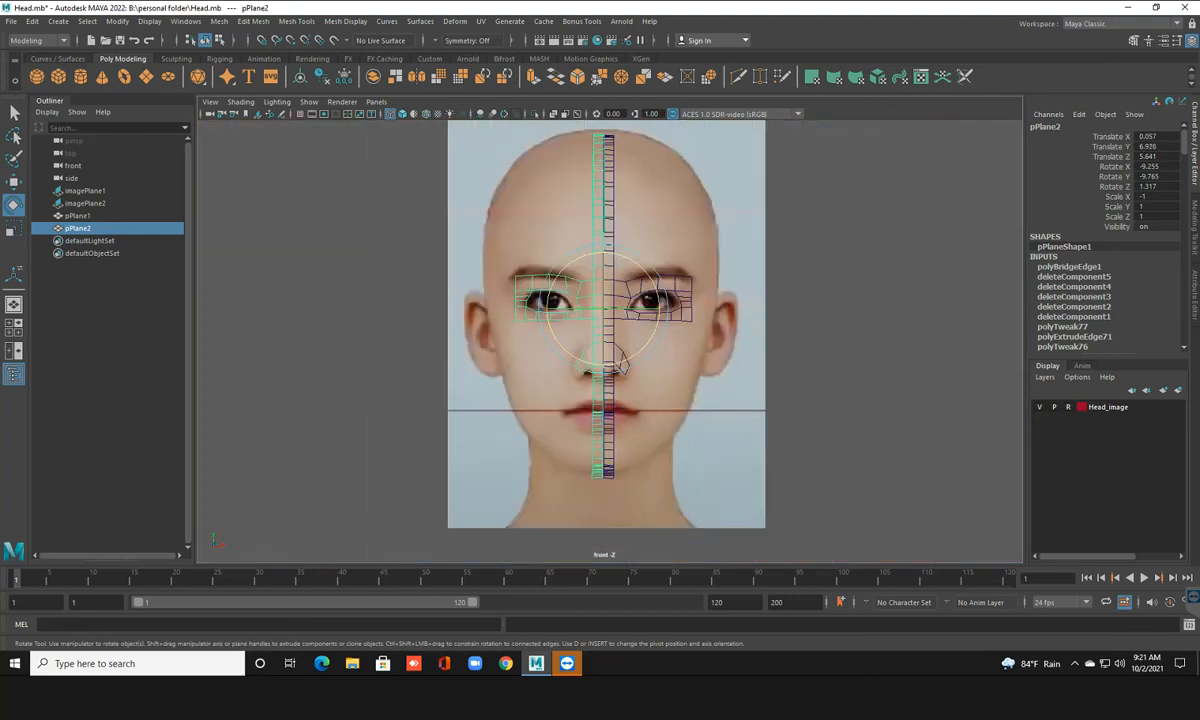
pyautogui.keyDown('alt'); pyautogui.moveTo(610, 300); pyautogui.dragTo(600, 462, button='middle'); pyautogui.keyUp('alt')
pyautogui.scroll(8, 600, 462)
pyautogui.scroll(-2, 655, 285)
pyautogui.scroll(8, 655, 285)
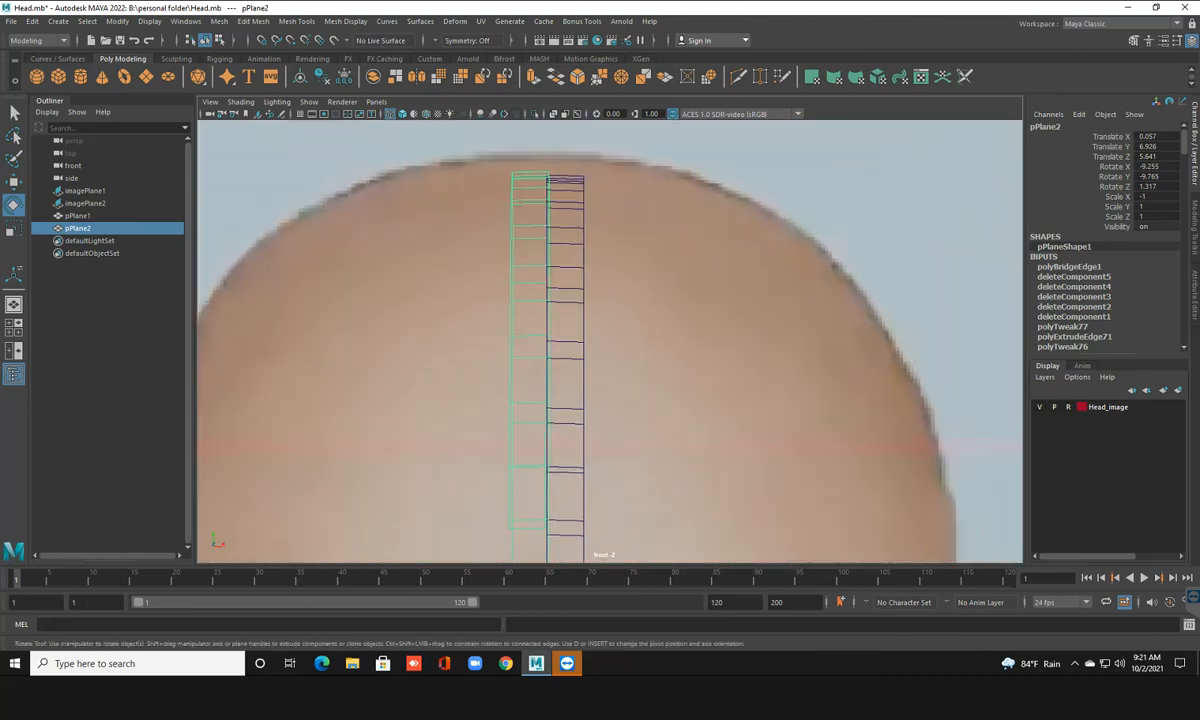
pyautogui.scroll(-10, 622, 555)
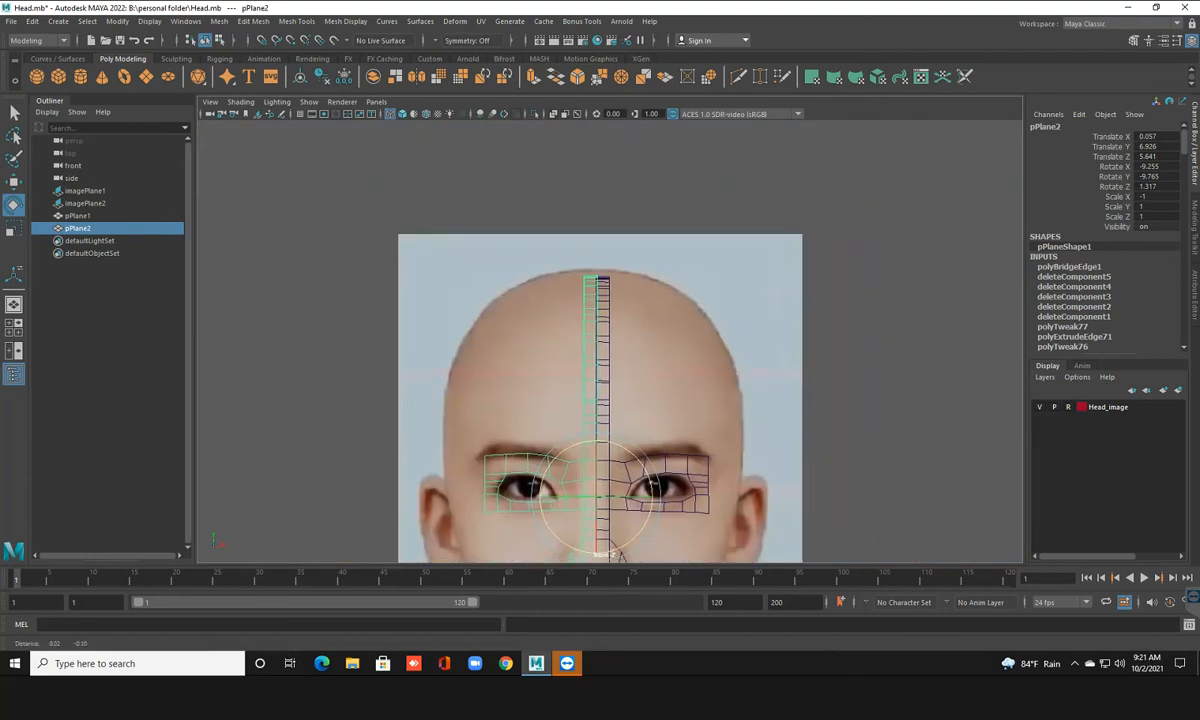
pyautogui.keyDown('alt'); pyautogui.moveTo(619, 555); pyautogui.dragTo(615, 535, button='middle'); pyautogui.keyUp('alt')
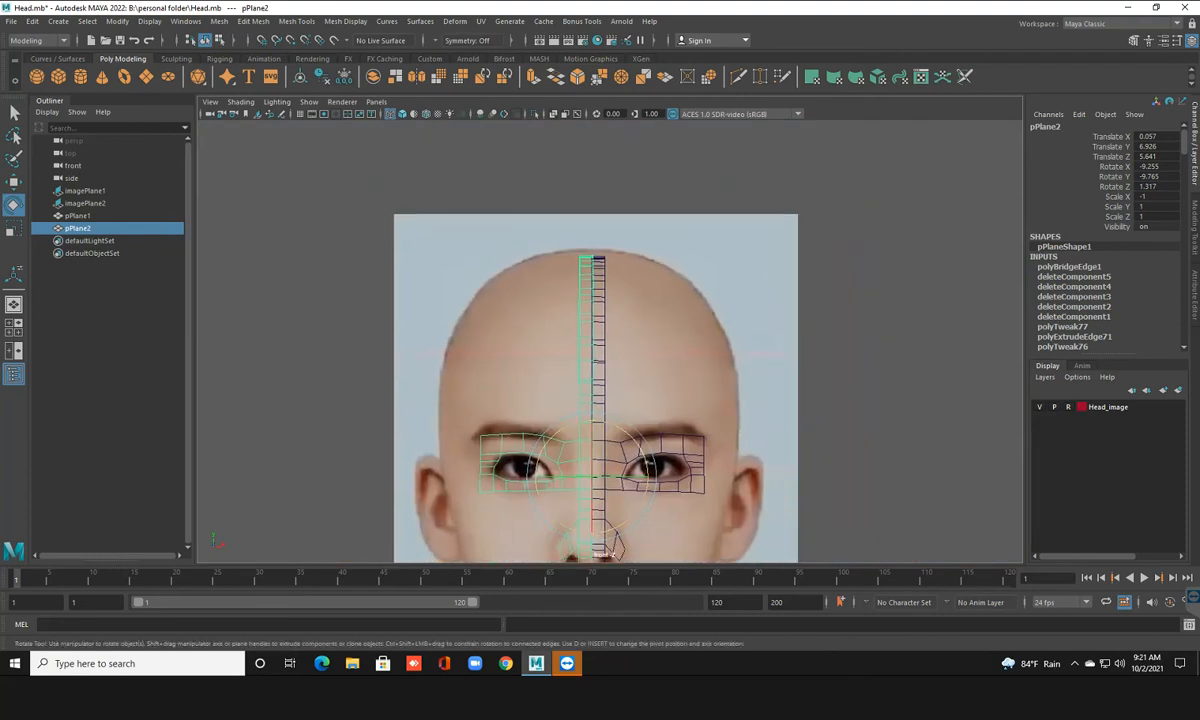
# Try tilting the mirrored half about Z by hand, finishing with a Rotate Z value of 1.3
pyautogui.moveTo(613, 530); pyautogui.dragTo(615, 529)
pyautogui.keyDown('alt'); pyautogui.moveTo(615, 529); pyautogui.dragTo(599, 392, button='middle'); pyautogui.keyUp('alt')
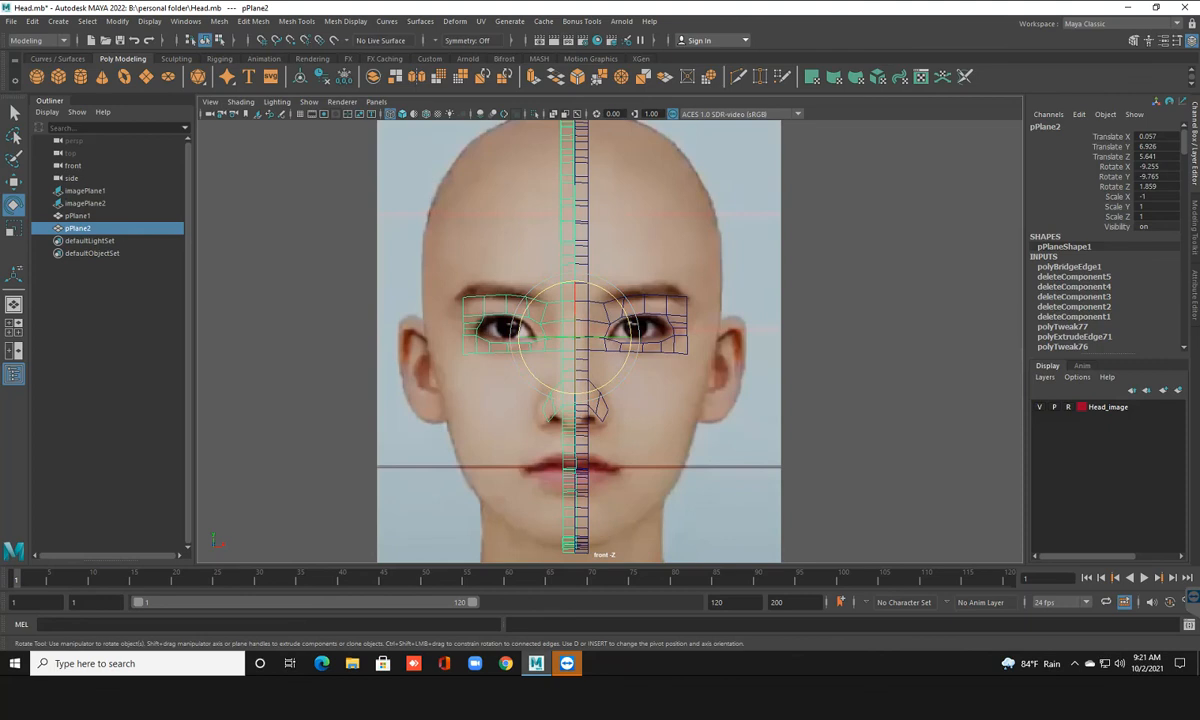
pyautogui.moveTo(620, 370); pyautogui.dragTo(619, 375)
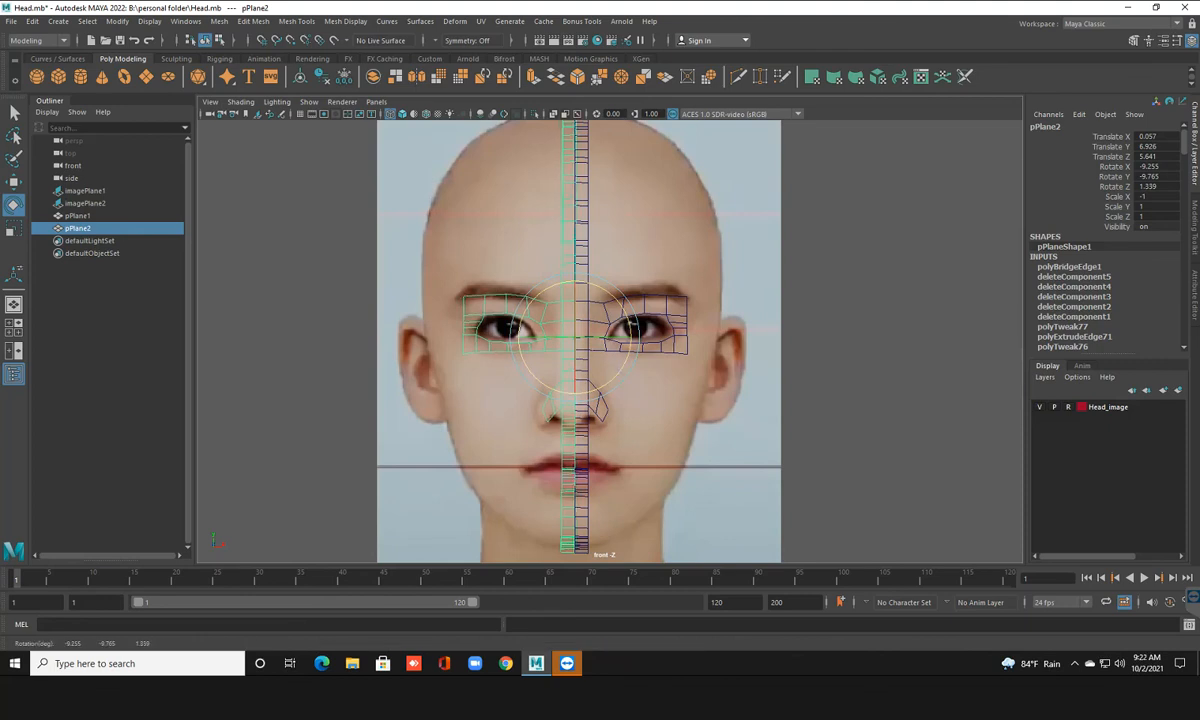
pyautogui.click(1156, 187)
pyautogui.write('1.3')
pyautogui.scroll(4, 600, 335)
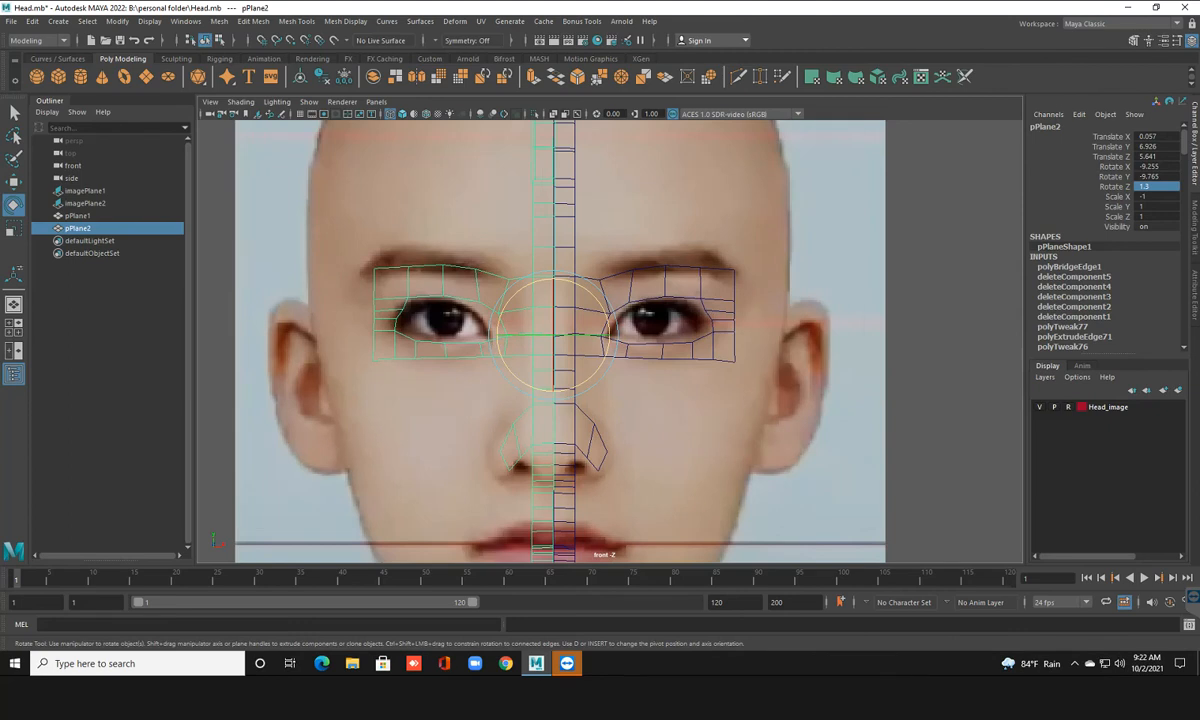
# Try Rotate Z values of 1.32 and 1.35 on the mirrored half and compare its inner edge with the centre line
pyautogui.click(1156, 187)
pyautogui.write('1.32')
pyautogui.press('Return')
pyautogui.click(1156, 187)
pyautogui.write('1.35')
pyautogui.press('Return')
pyautogui.scroll(-3, 610, 338)
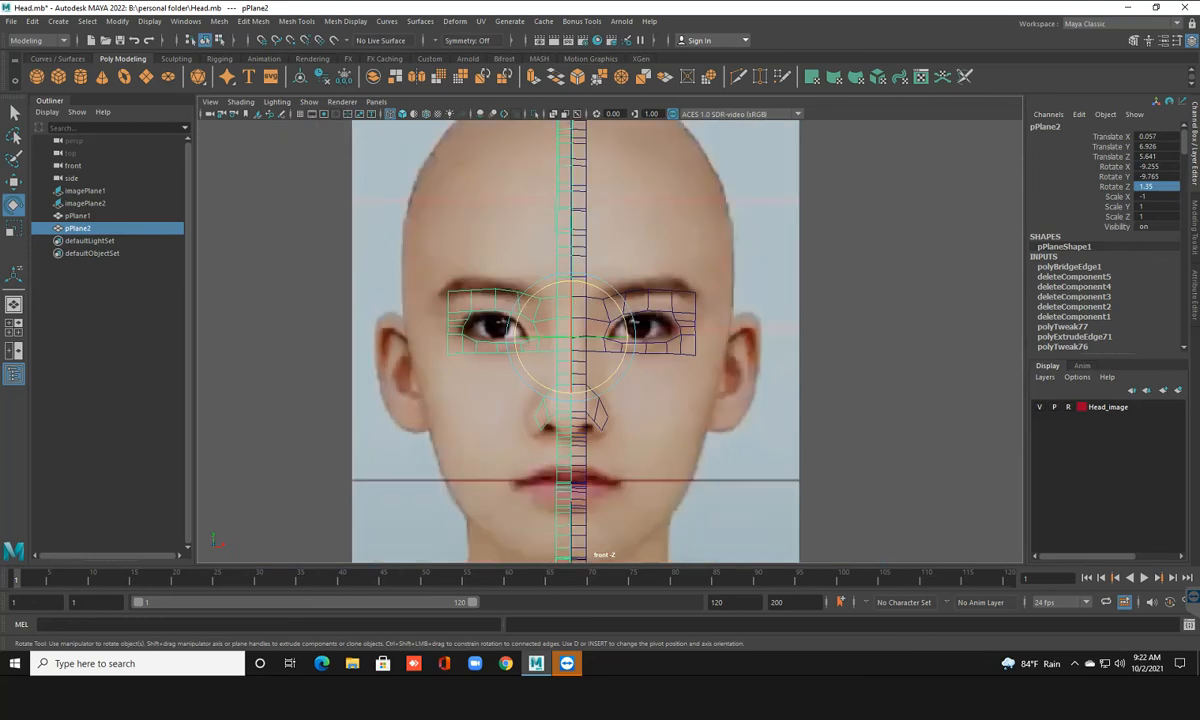
pyautogui.scroll(-2, 597, 398)
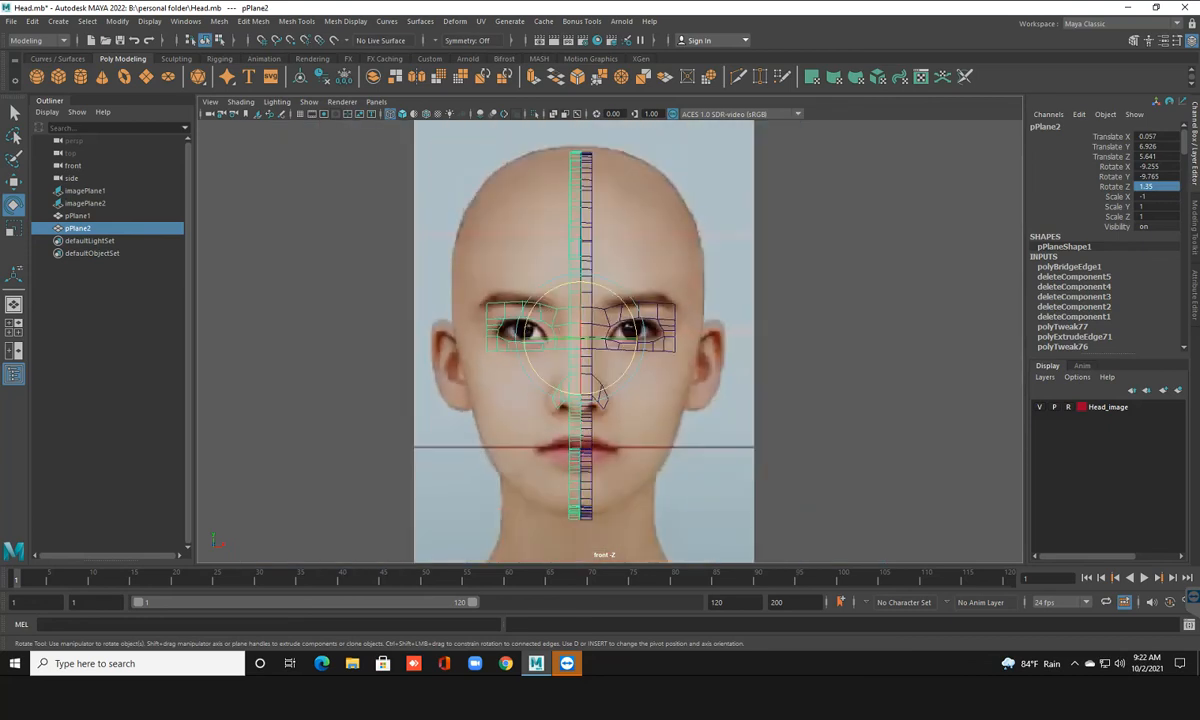
# Set the mirrored half's Rotate Z to 1.6 so its inner edge runs along the original half
pyautogui.click(597, 392)
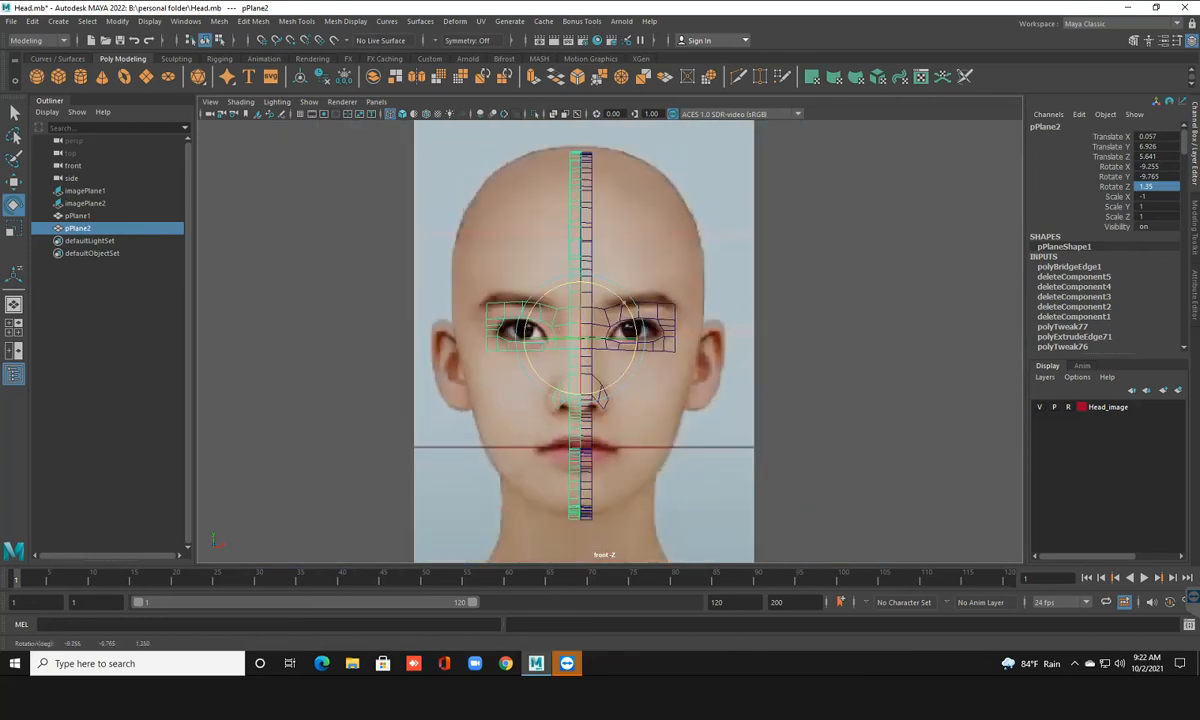
pyautogui.scroll(3, 597, 395)
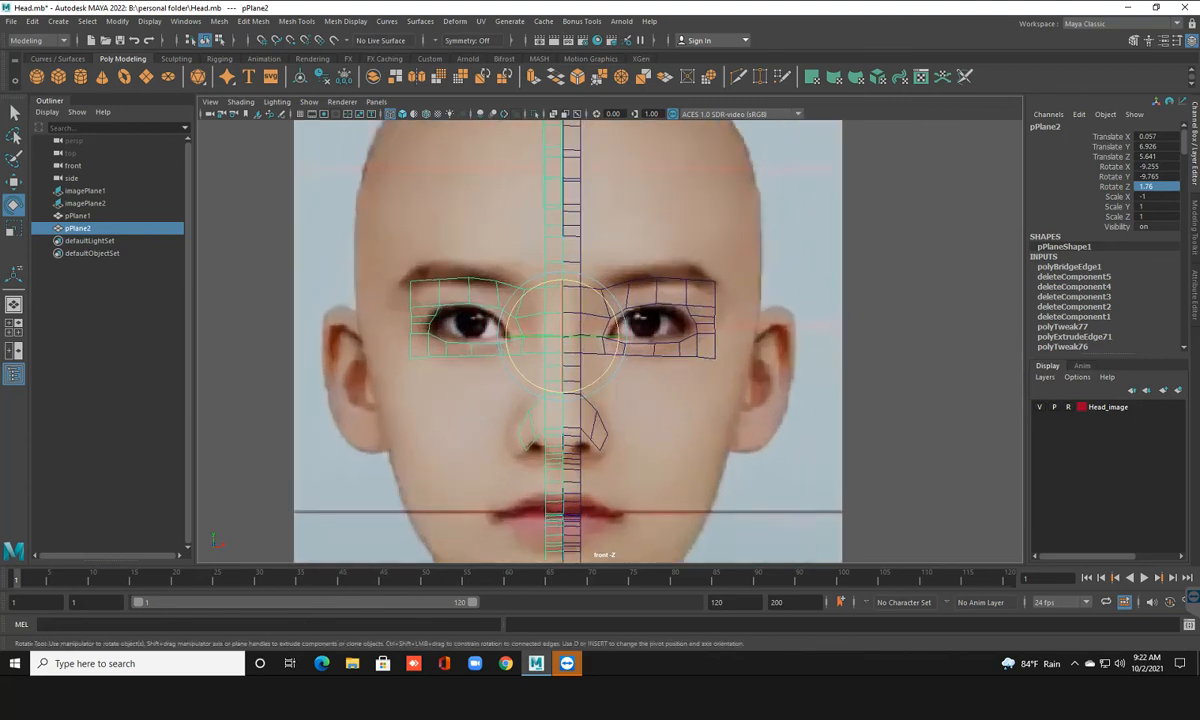
pyautogui.click(1156, 187)
pyautogui.write('1.6')
pyautogui.press('Return')
pyautogui.scroll(-2, 606, 340)
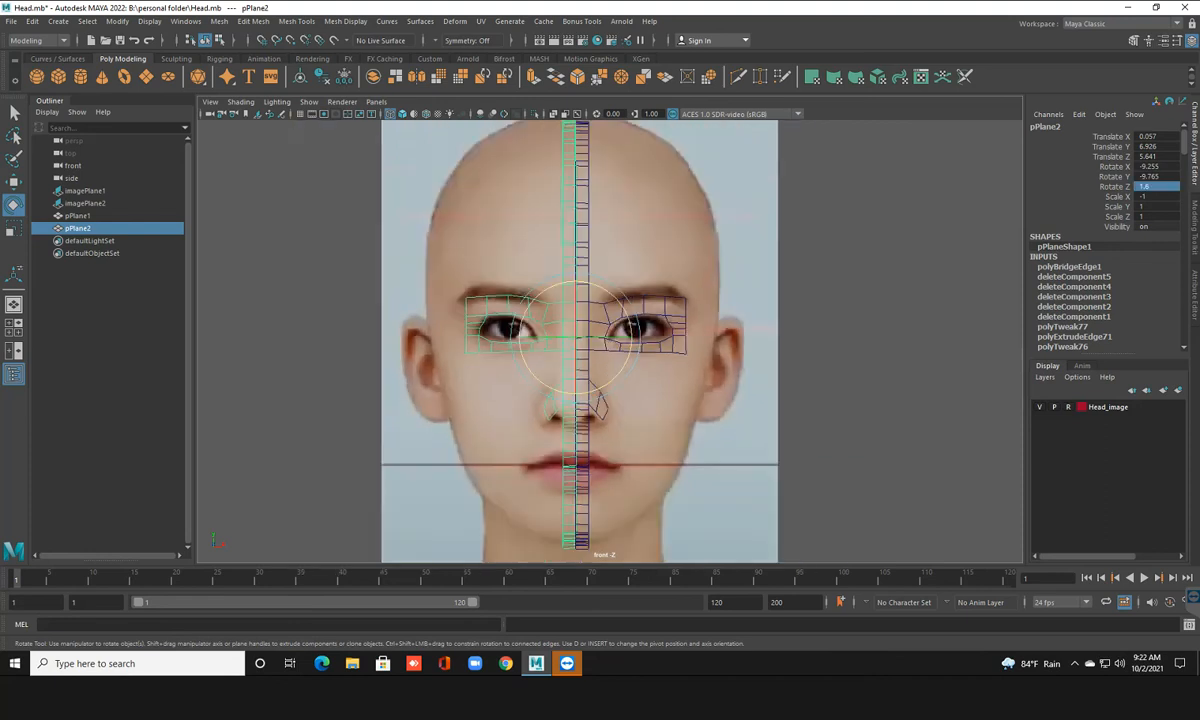
pyautogui.scroll(4, 603, 338)
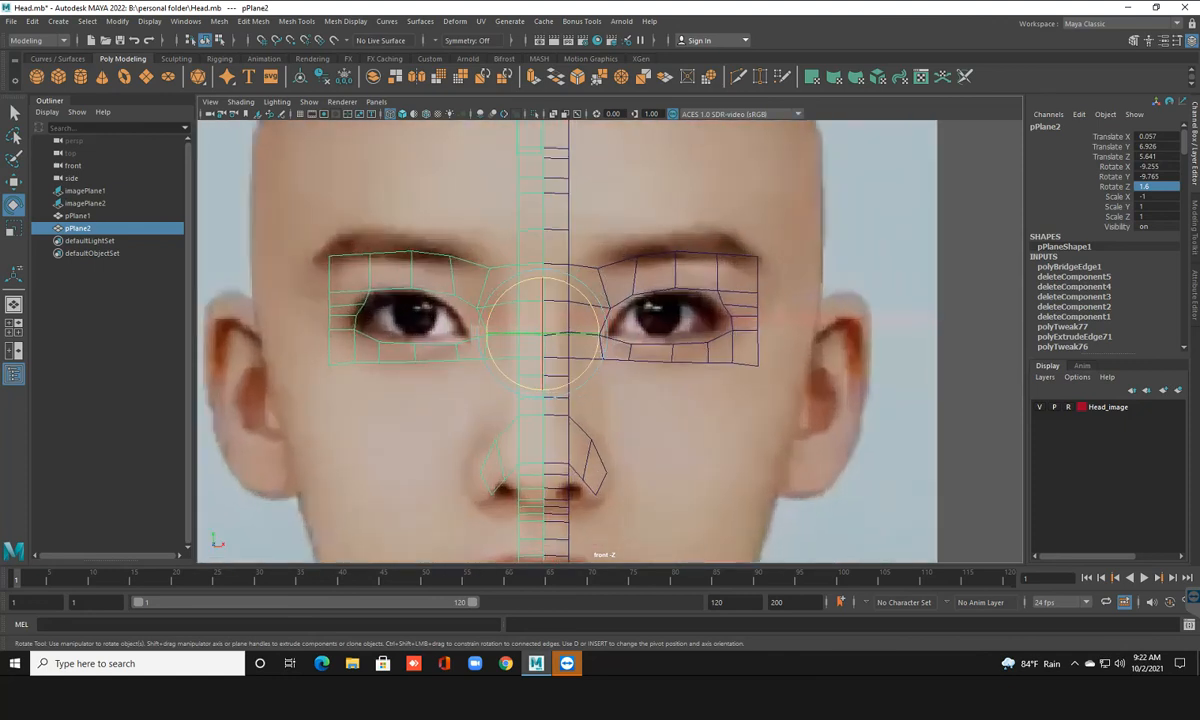
pyautogui.moveTo(533, 334); pyautogui.dragTo(542, 334)
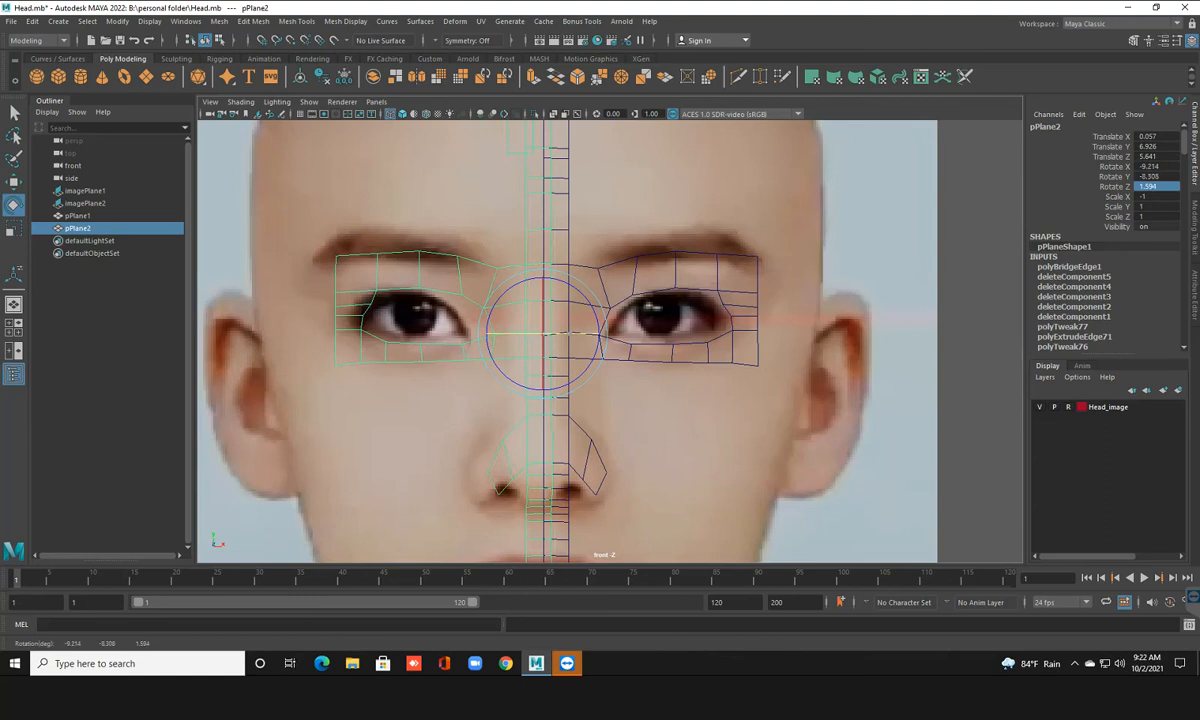
pyautogui.hotkey('ctrl', 'z')
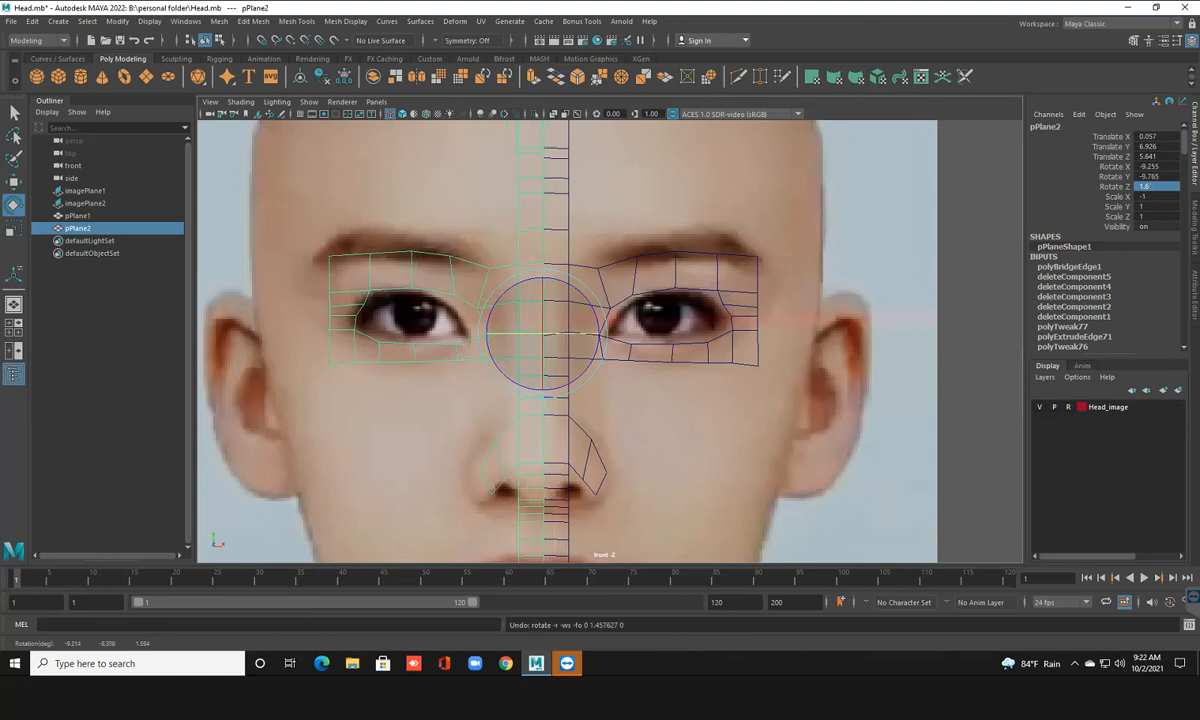
pyautogui.hotkey('alt', 'Left')
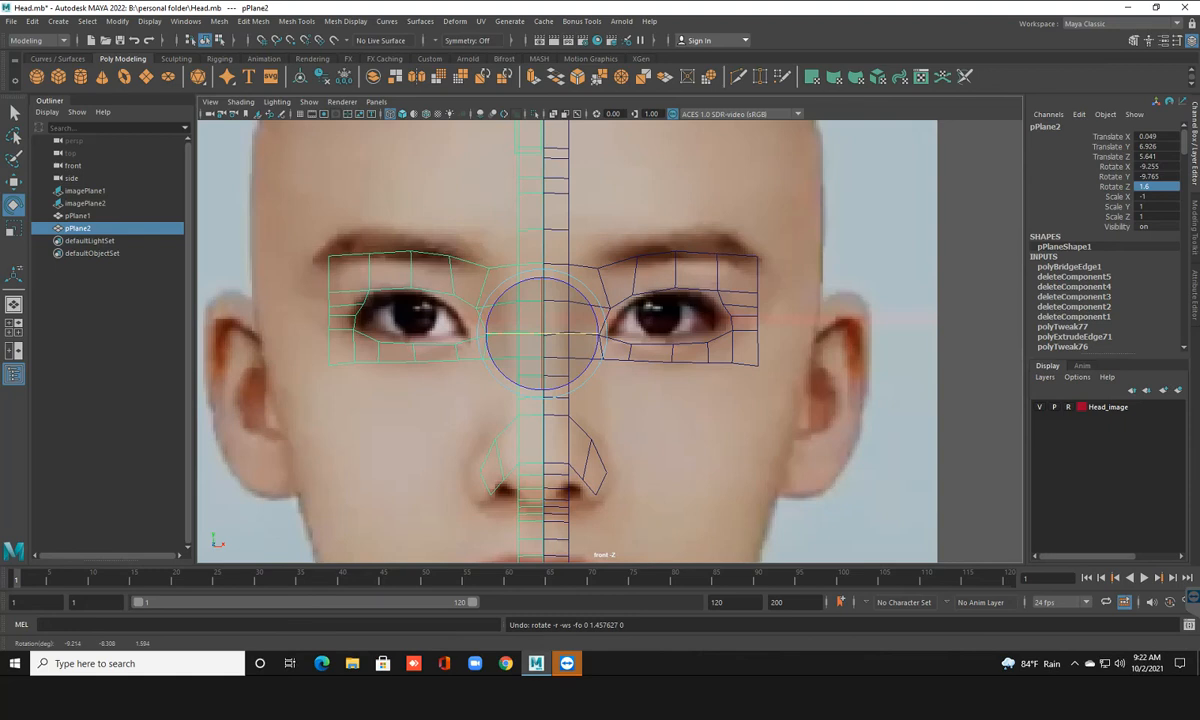
pyautogui.hotkey('alt', 'Right')
# Save the scene and put the mirrored half on a new red display layer named half_part, set to Reference
pyautogui.hotkey('ctrl', 's')
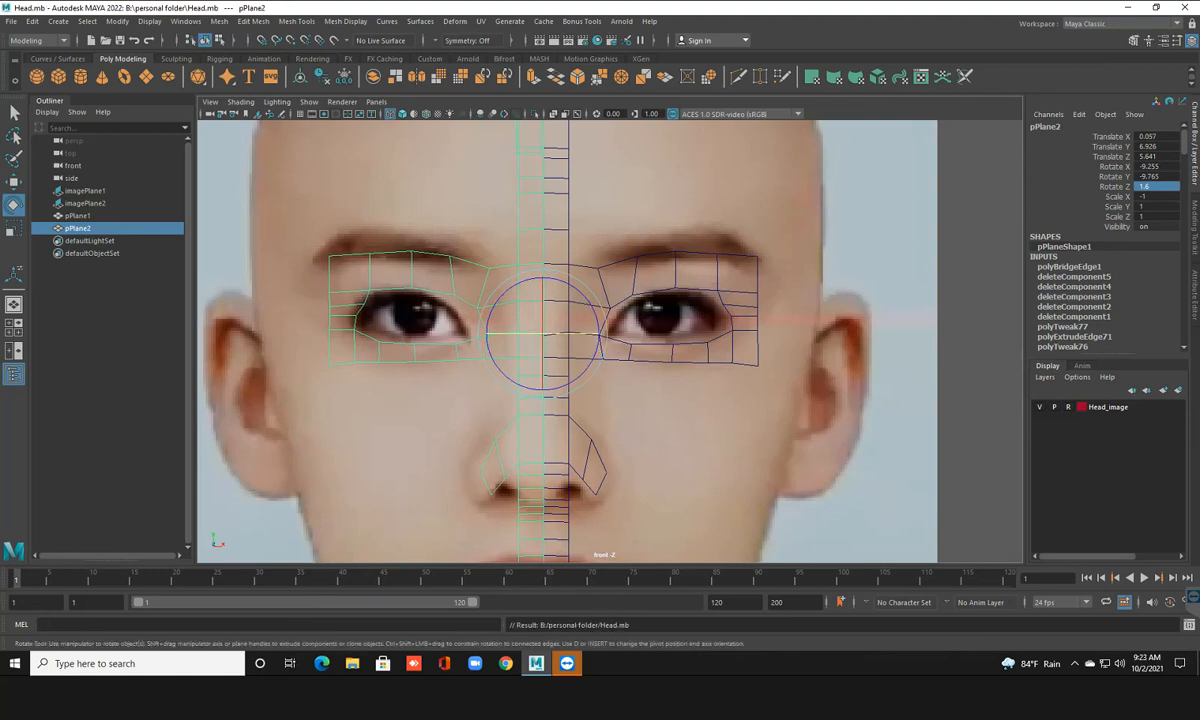
pyautogui.click(1178, 391)
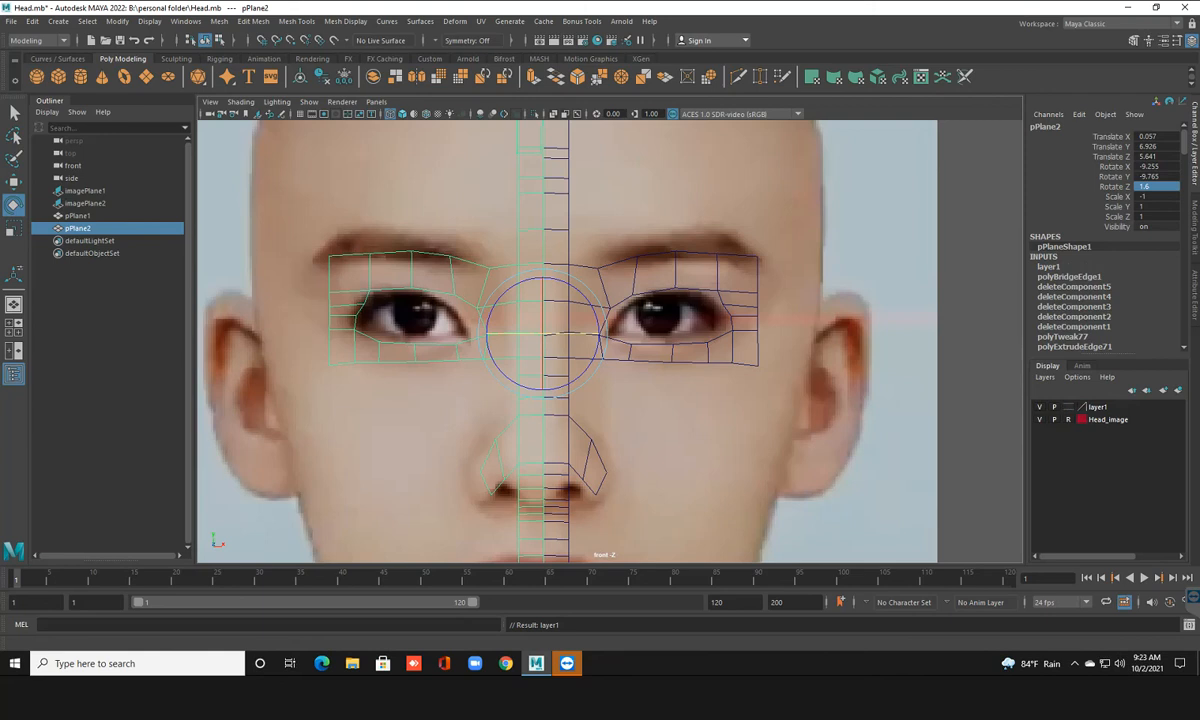
pyautogui.click(1068, 407)
pyautogui.doubleClick(1097, 407)
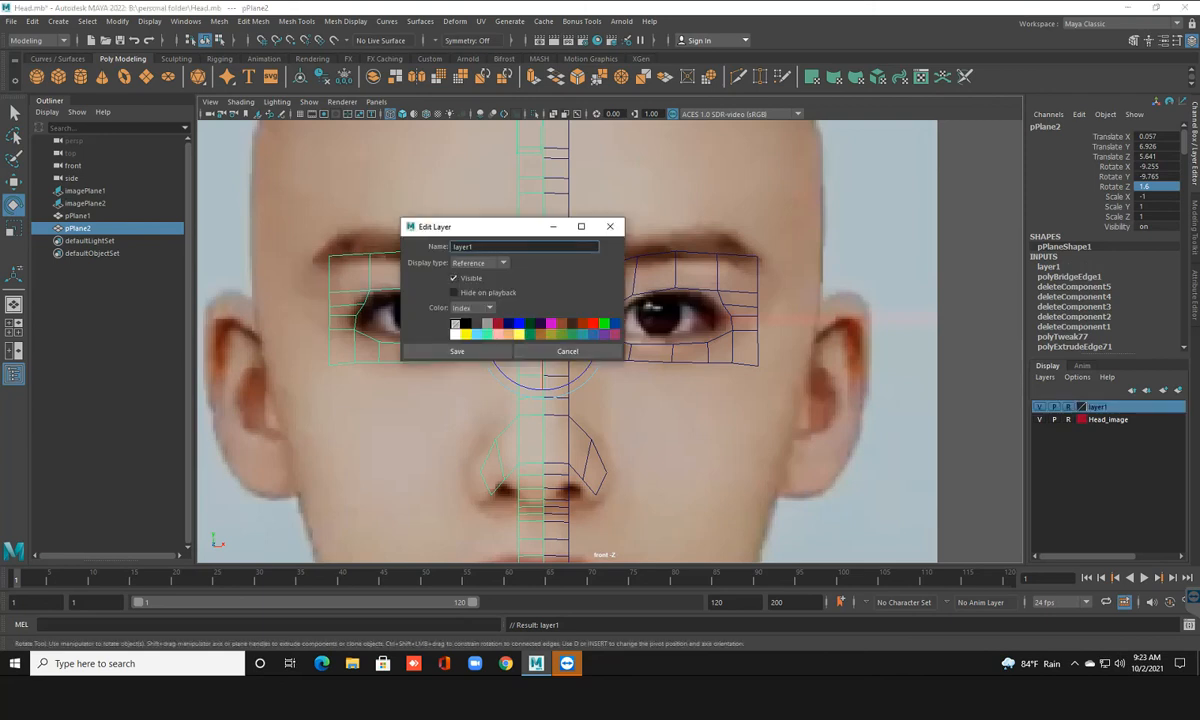
pyautogui.press('BackSpace')
pyautogui.write('half_part')
pyautogui.press('Return')
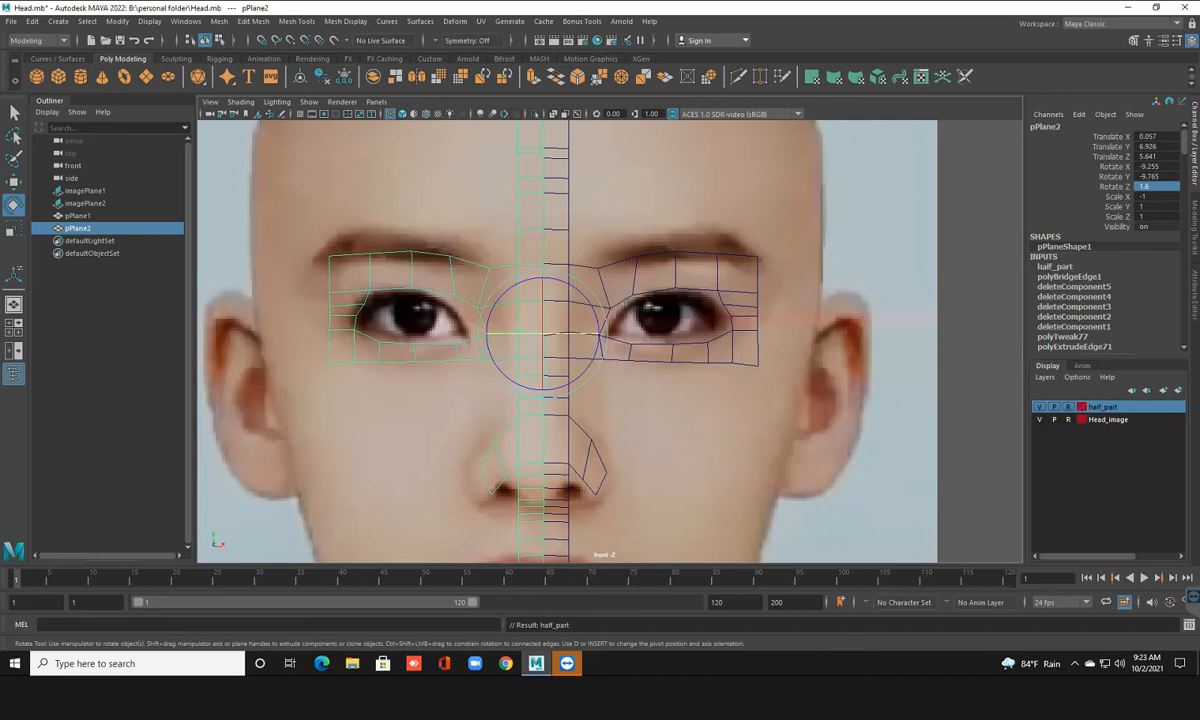
pyautogui.click(975, 340)
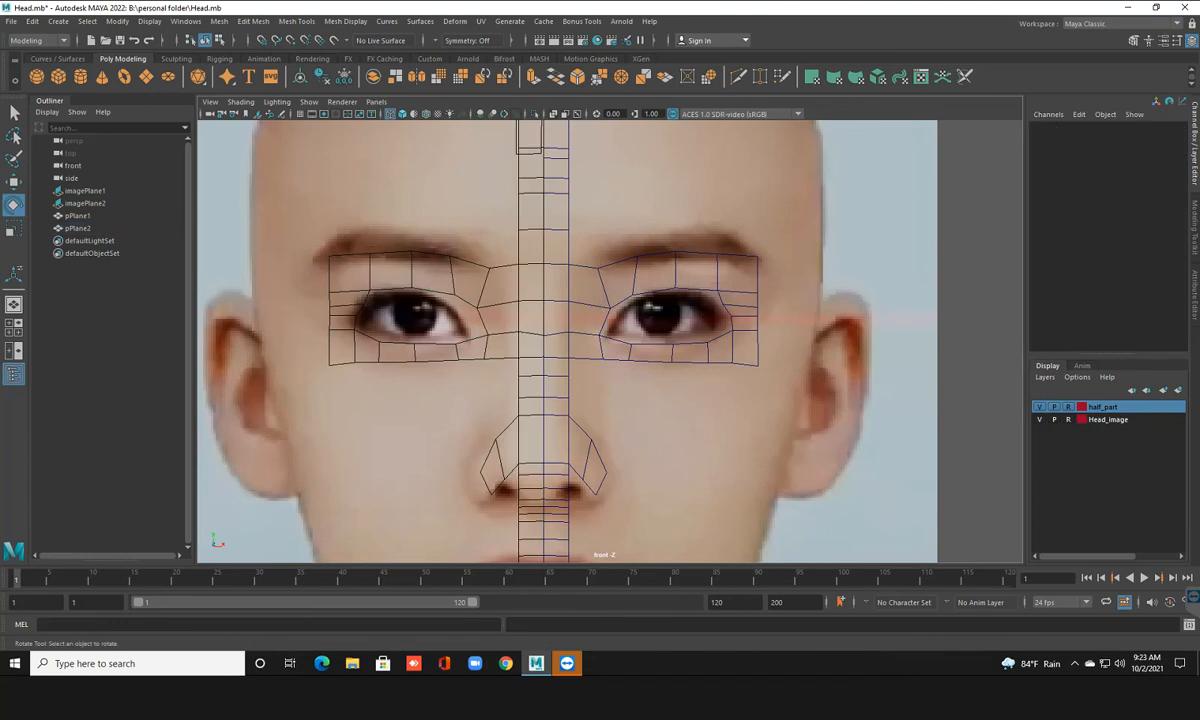
# Select the original half of the face mesh and save the scene
pyautogui.keyDown('alt'); pyautogui.moveTo(610, 400); pyautogui.dragTo(599, 273, button='middle'); pyautogui.keyUp('alt')
pyautogui.scroll(-3, 610, 341)
pyautogui.scroll(4, 610, 341)
pyautogui.keyDown('alt'); pyautogui.moveTo(610, 341); pyautogui.dragTo(607, 316, button='middle'); pyautogui.keyUp('alt')
pyautogui.click(583, 311)
pyautogui.hotkey('ctrl', 's')
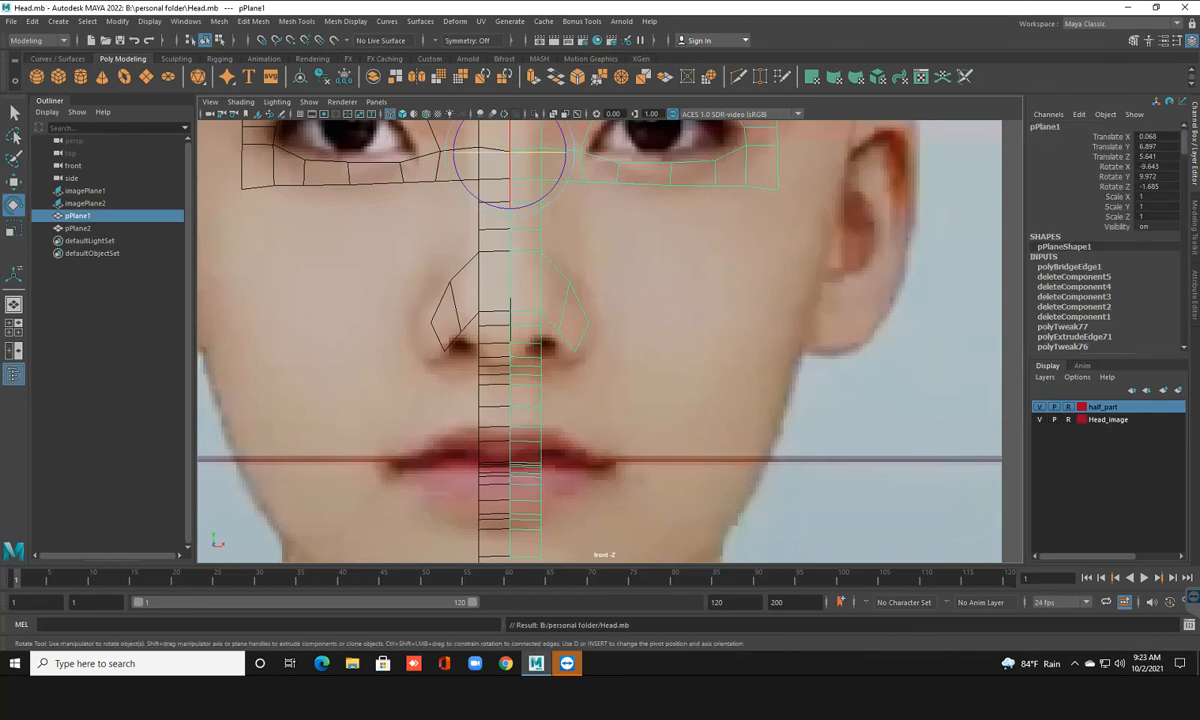
# Examine how the two halves meet along the centre line from the chin up to the eyes
pyautogui.scroll(-3, 611, 335)
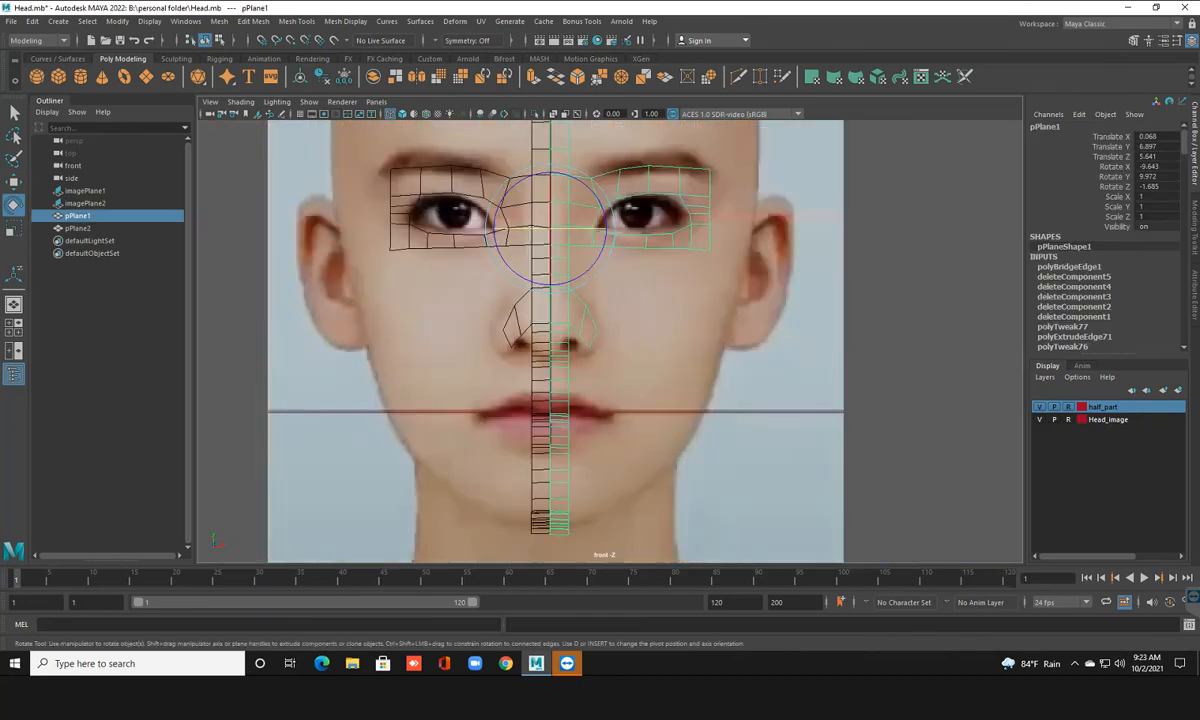
pyautogui.scroll(1, 611, 335)
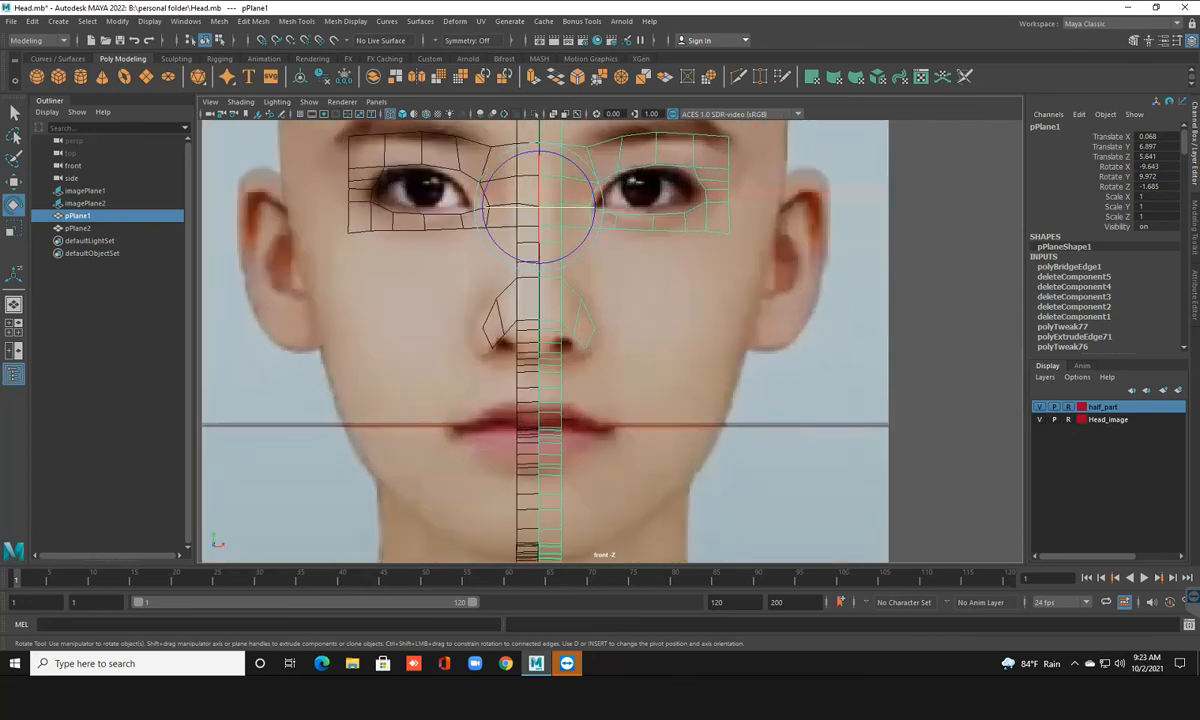
pyautogui.scroll(-4, 611, 341)
pyautogui.keyDown('alt'); pyautogui.moveTo(611, 341); pyautogui.dragTo(623, 406, button='middle'); pyautogui.keyUp('alt')
pyautogui.scroll(2, 611, 341)
pyautogui.keyDown('alt'); pyautogui.moveTo(611, 341); pyautogui.dragTo(617, 393, button='middle'); pyautogui.keyUp('alt')
pyautogui.scroll(2, 617, 393)
pyautogui.scroll(8, 667, 400)
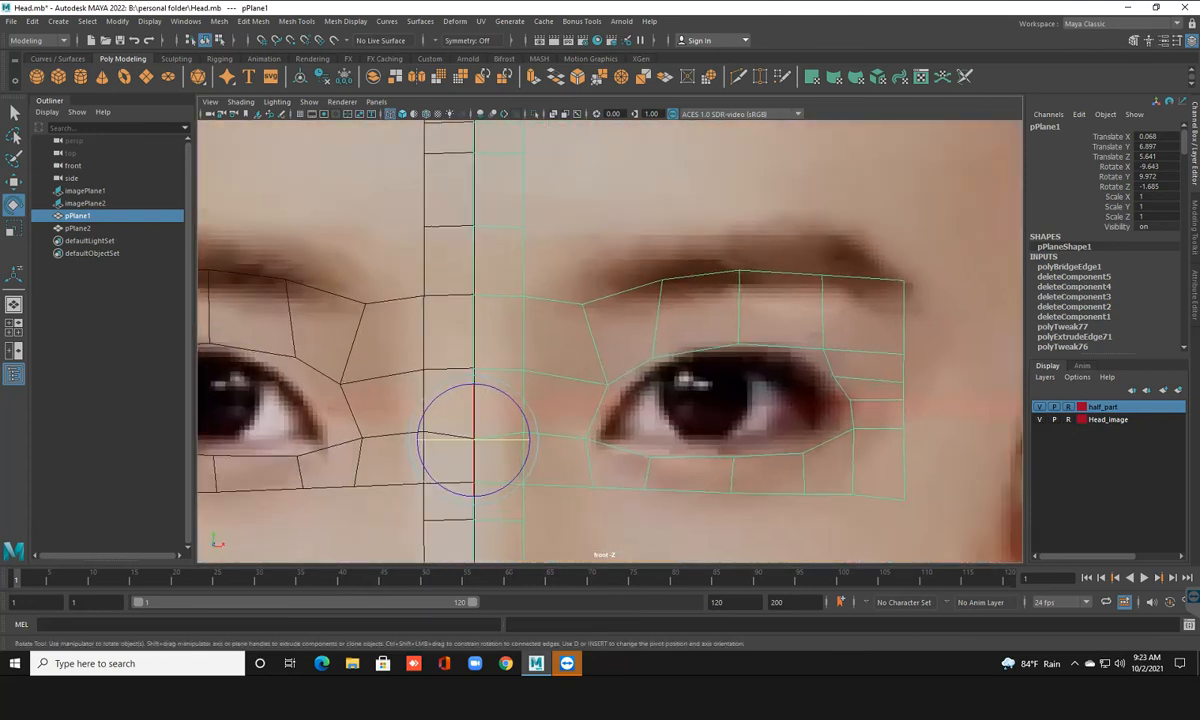
# Move the original half's vertices around the inner eye corner onto the reference eye outline and save the scene
pyautogui.keyDown('alt'); pyautogui.moveTo(641, 320); pyautogui.dragTo(565, 297, button='middle'); pyautogui.keyUp('alt')
pyautogui.rightClick(565, 297)
pyautogui.click(504, 297)
pyautogui.click(568, 322)
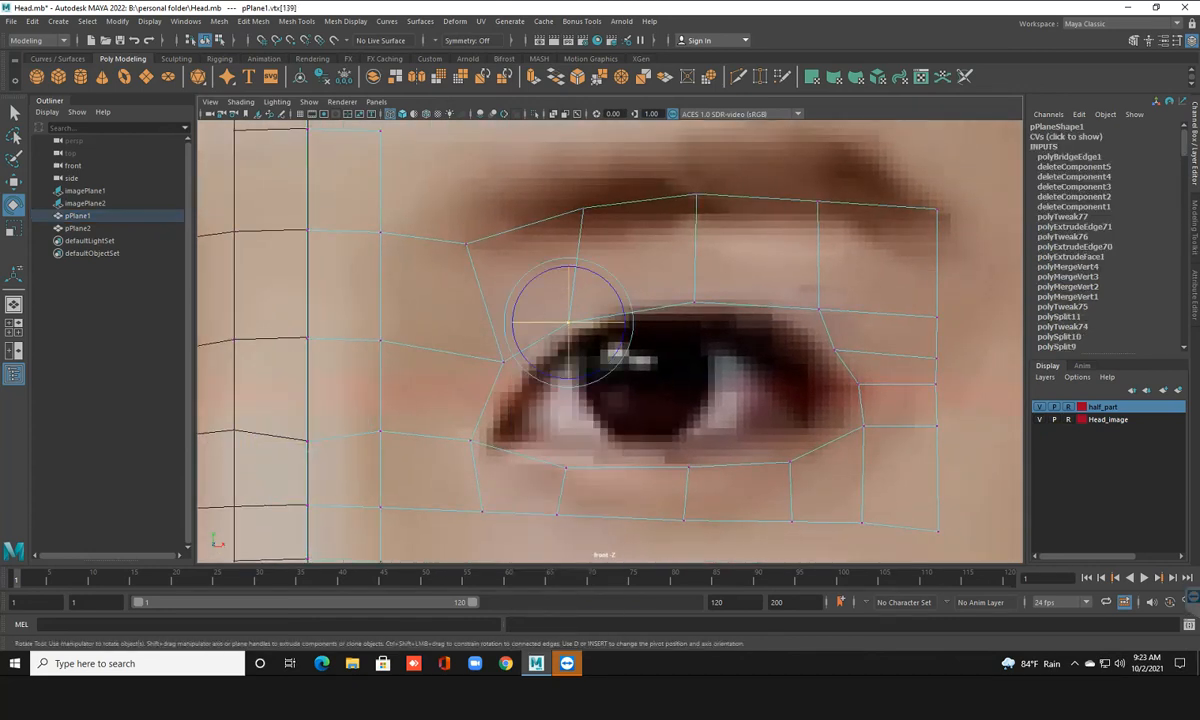
pyautogui.press('w')
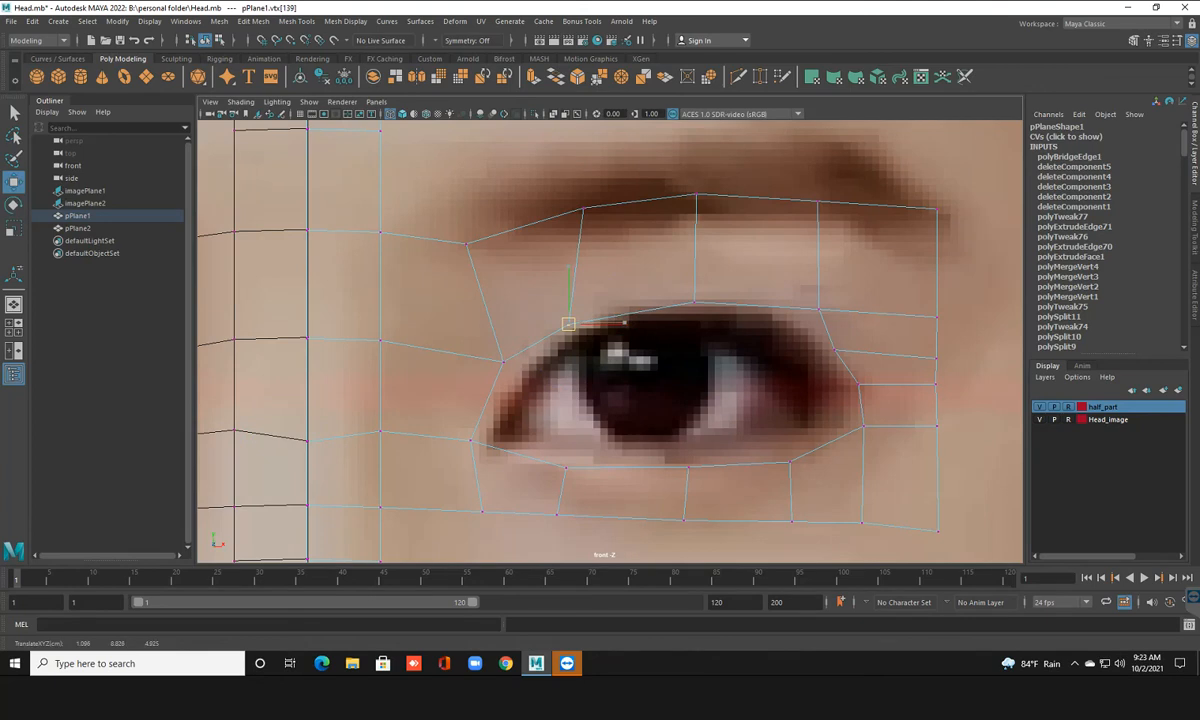
pyautogui.click(503, 362)
pyautogui.moveTo(503, 362); pyautogui.dragTo(513, 375)
pyautogui.click(565, 466)
pyautogui.click(470, 440)
pyautogui.moveTo(470, 440); pyautogui.dragTo(479, 453)
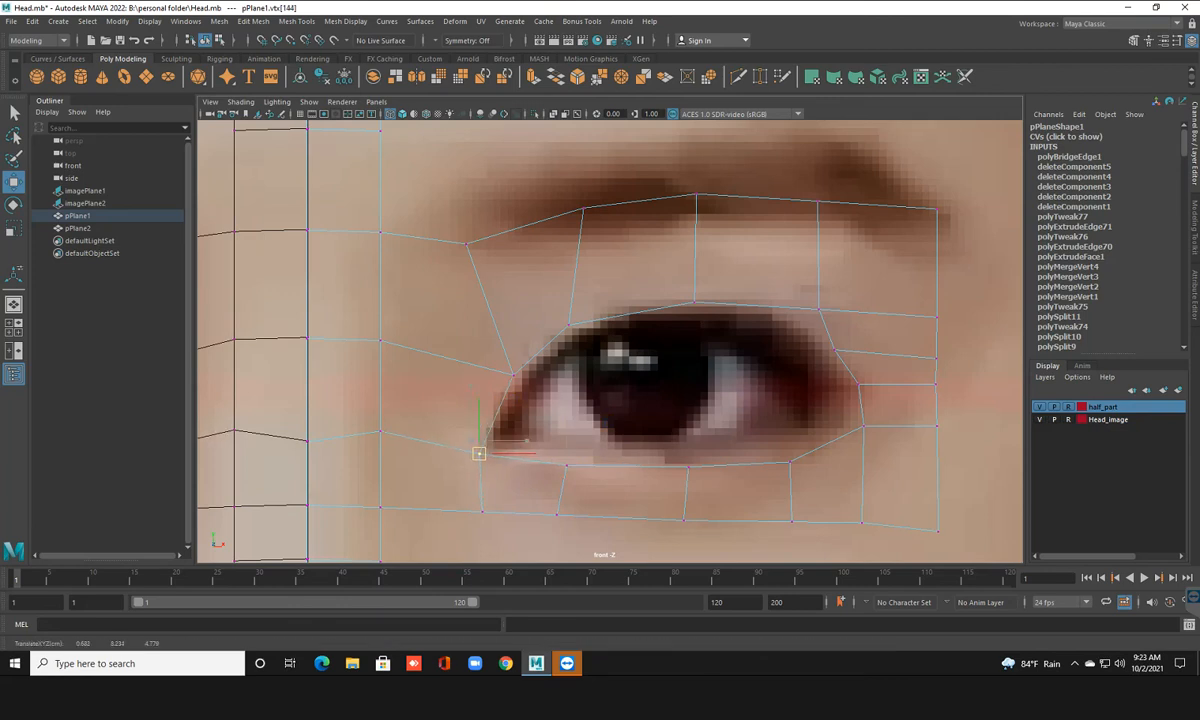
pyautogui.hotkey('ctrl', 's')
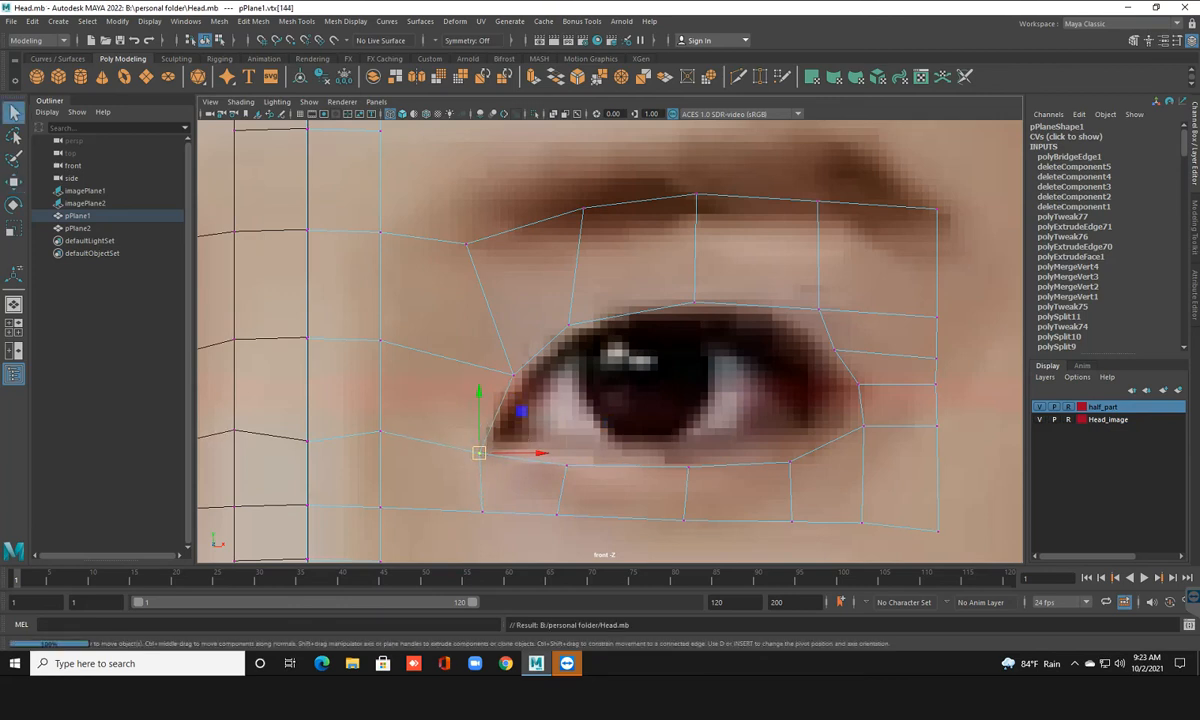
# Extrude the lower outer edge of the original half's nostril wing outward and down along the reference nose
pyautogui.keyDown('alt'); pyautogui.moveTo(560, 530); pyautogui.dragTo(644, 131, button='middle'); pyautogui.keyUp('alt')
pyautogui.keyDown('alt'); pyautogui.moveTo(600, 420); pyautogui.dragTo(610, 304, button='middle'); pyautogui.keyUp('alt')
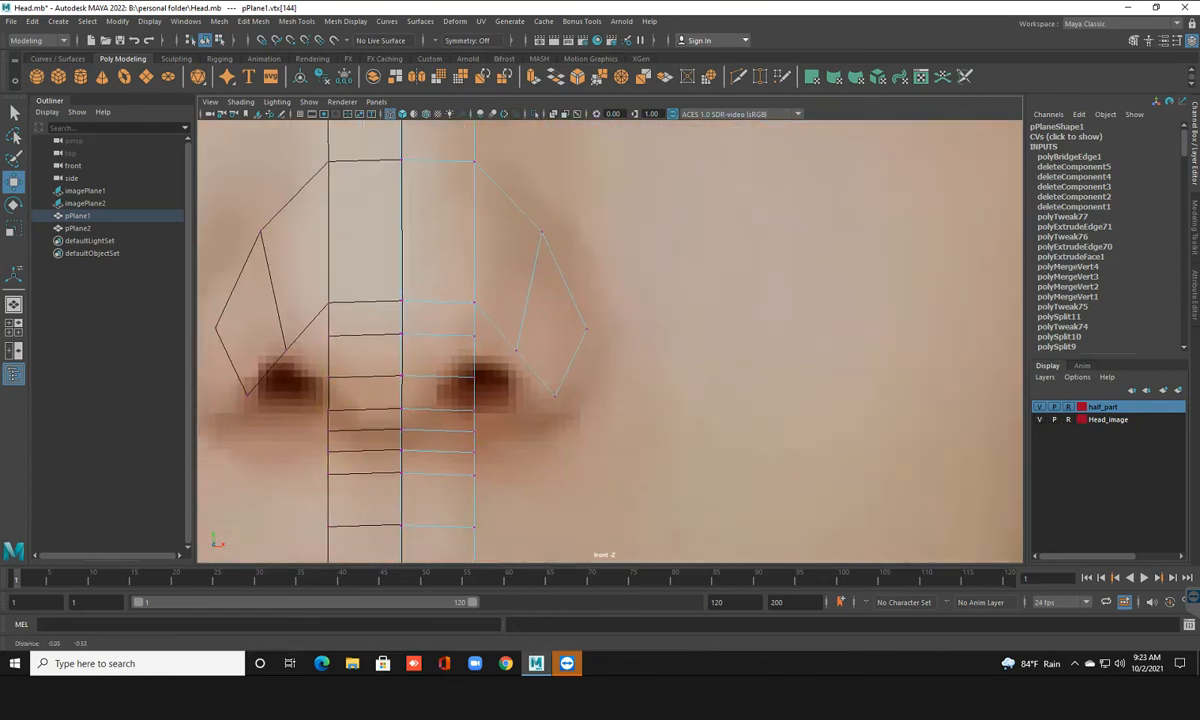
pyautogui.keyDown('alt'); pyautogui.moveTo(610, 400); pyautogui.dragTo(758, 385, button='middle'); pyautogui.keyUp('alt')
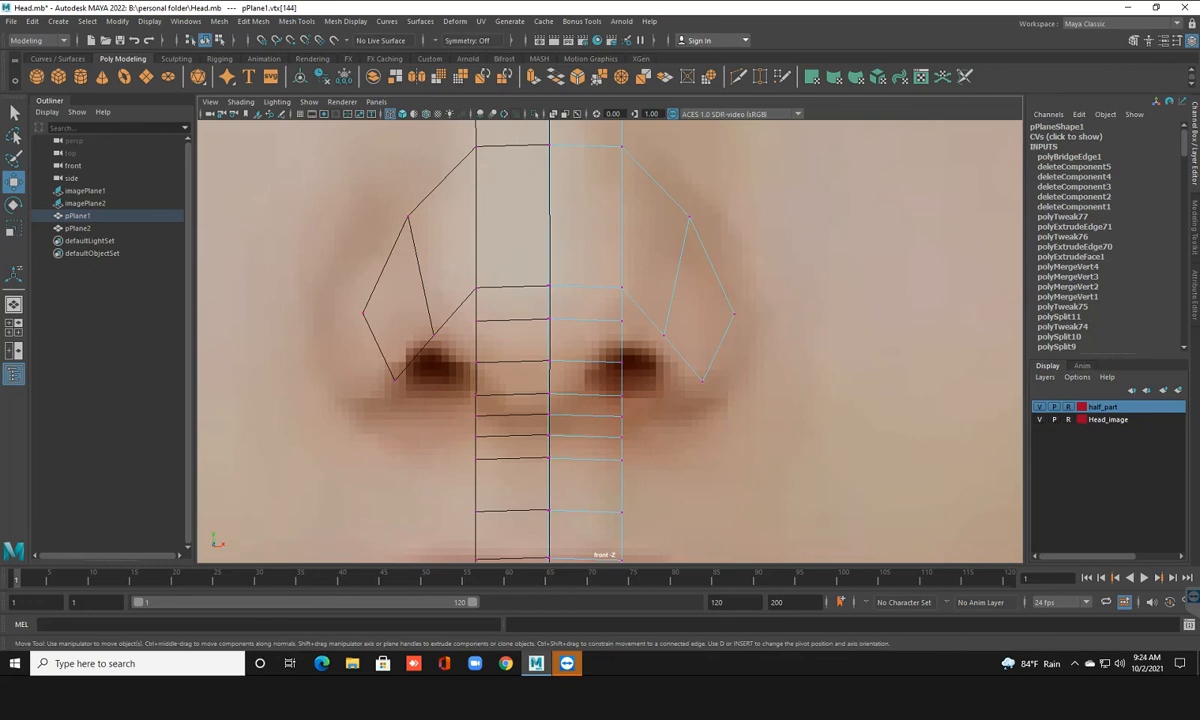
pyautogui.rightClick(678, 206)
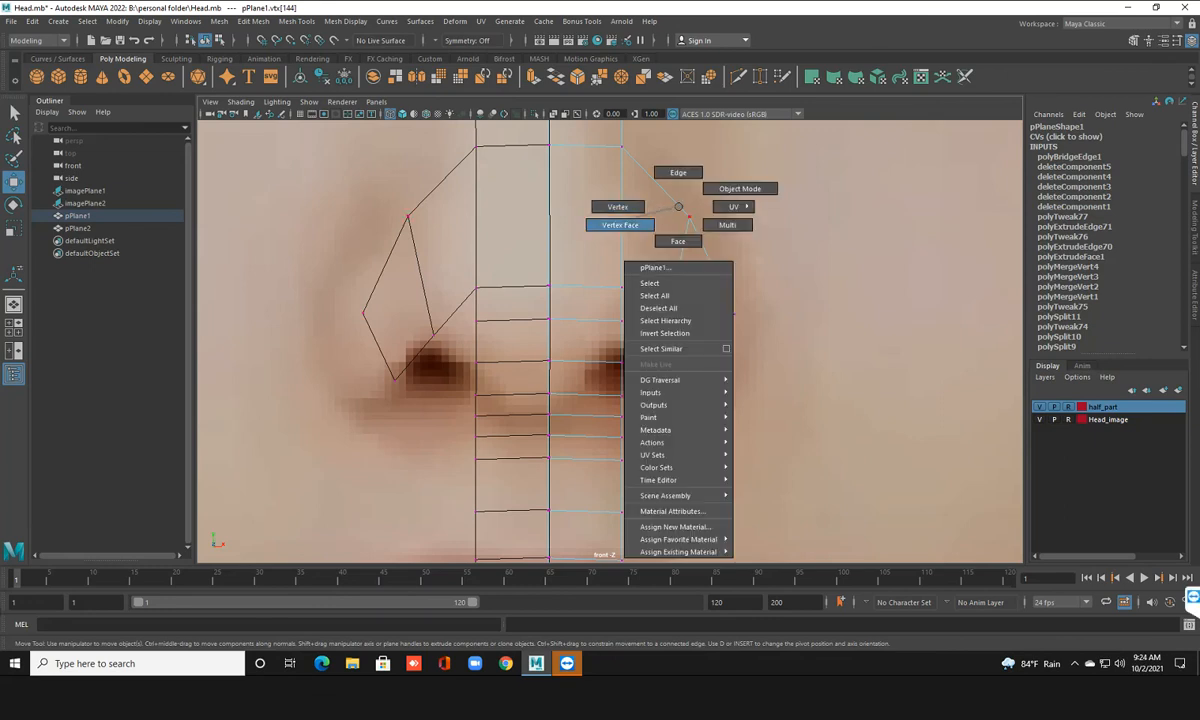
pyautogui.press('Down')
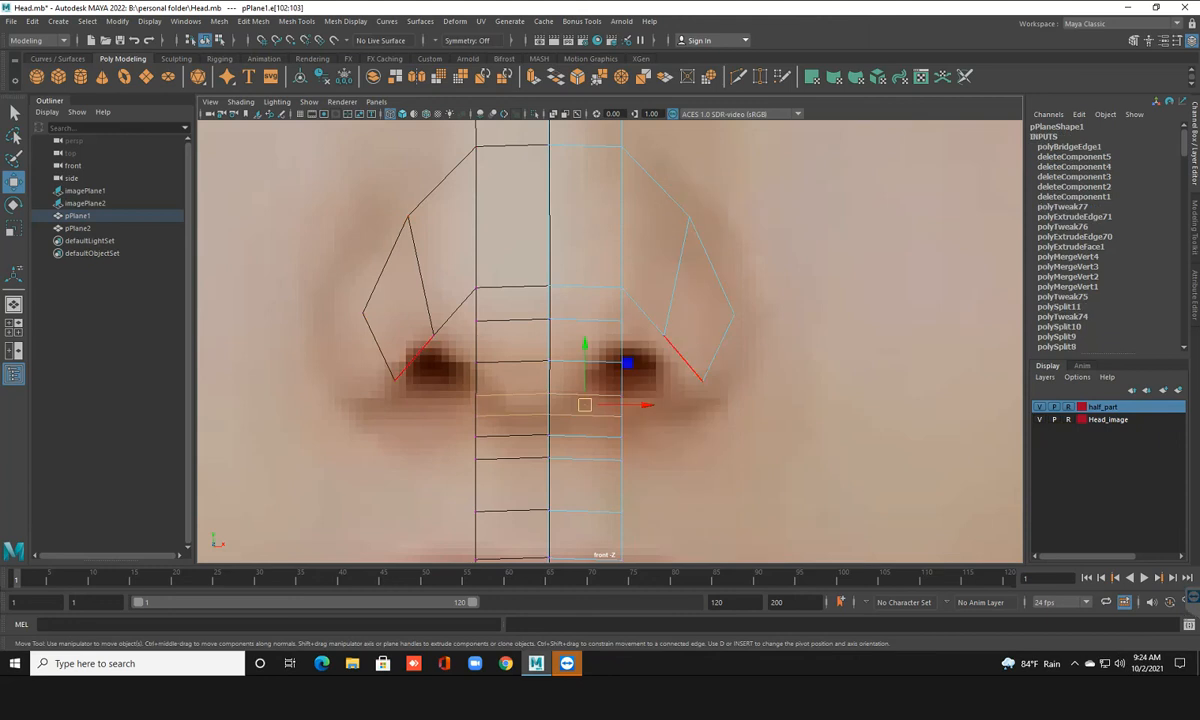
pyautogui.click(718, 348)
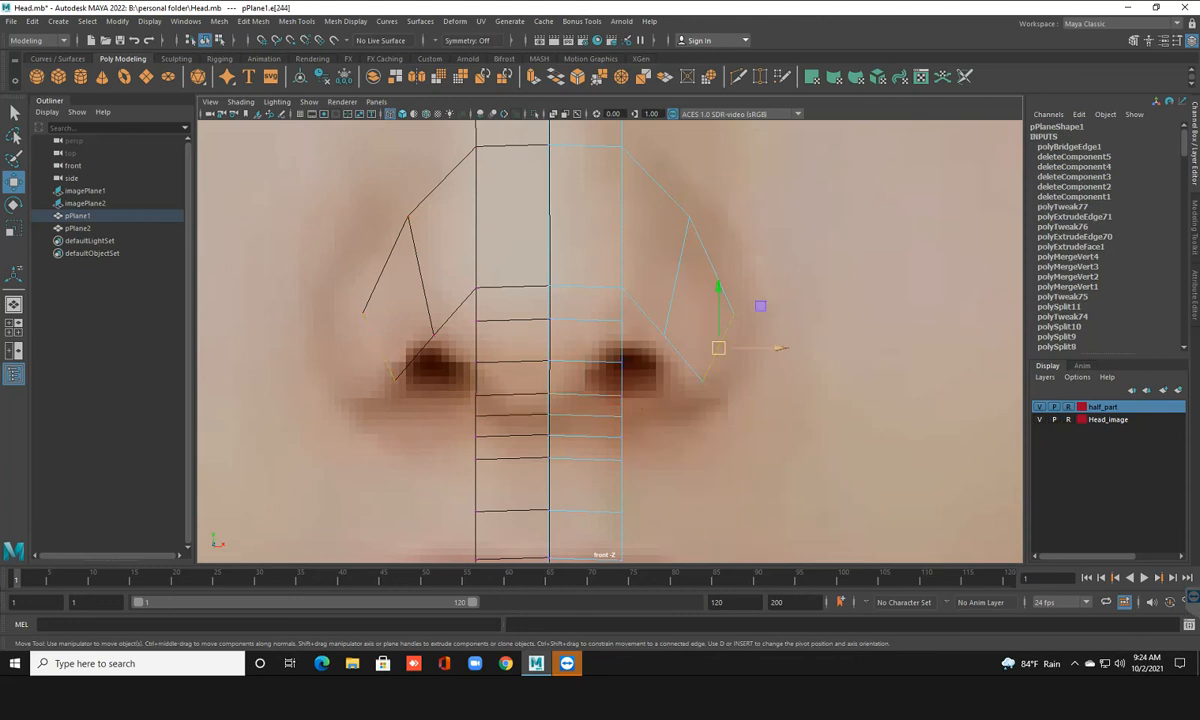
pyautogui.hotkey('ctrl', 'e')
pyautogui.moveTo(718, 348); pyautogui.dragTo(741, 380)
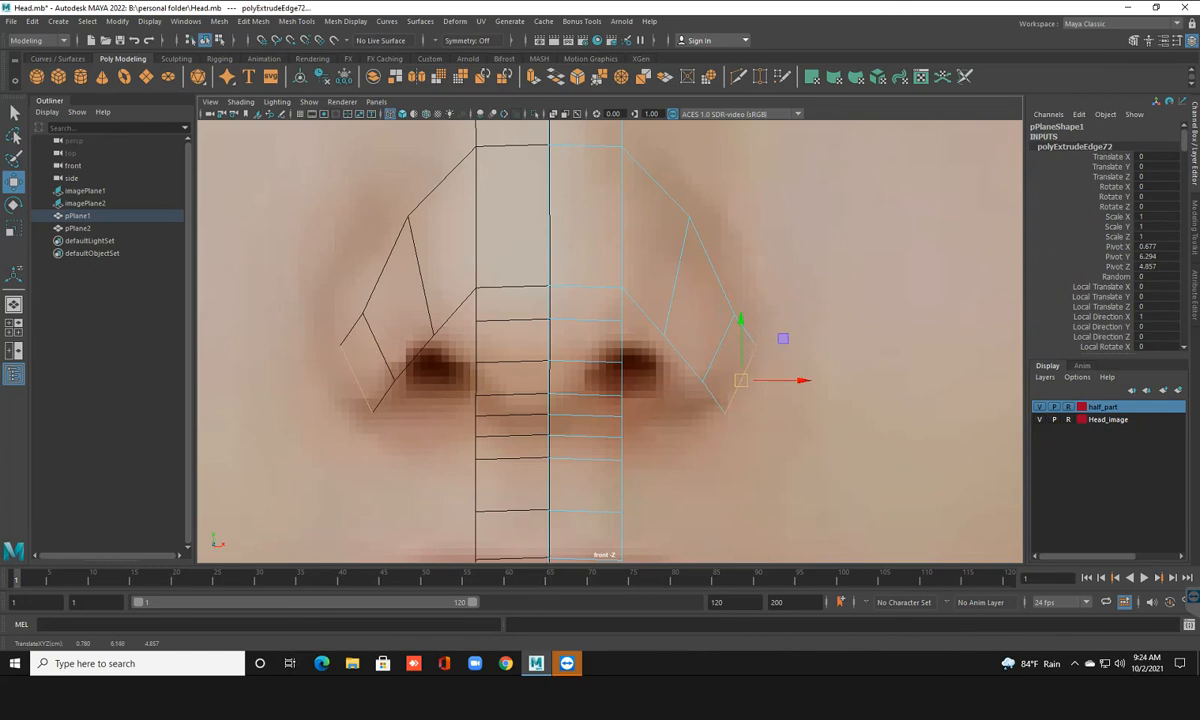
# In the side view, move the extruded nostril edge back and slightly down to follow the nose wing in the profile image
pyautogui.press('space')
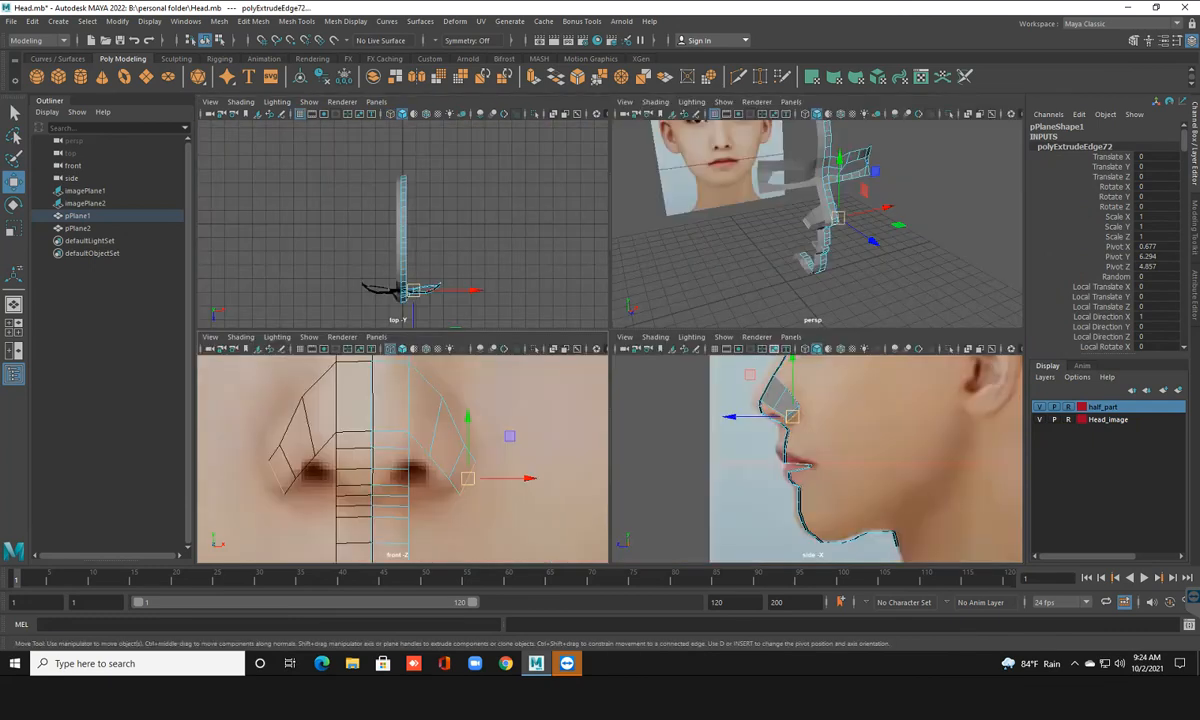
pyautogui.press('space')
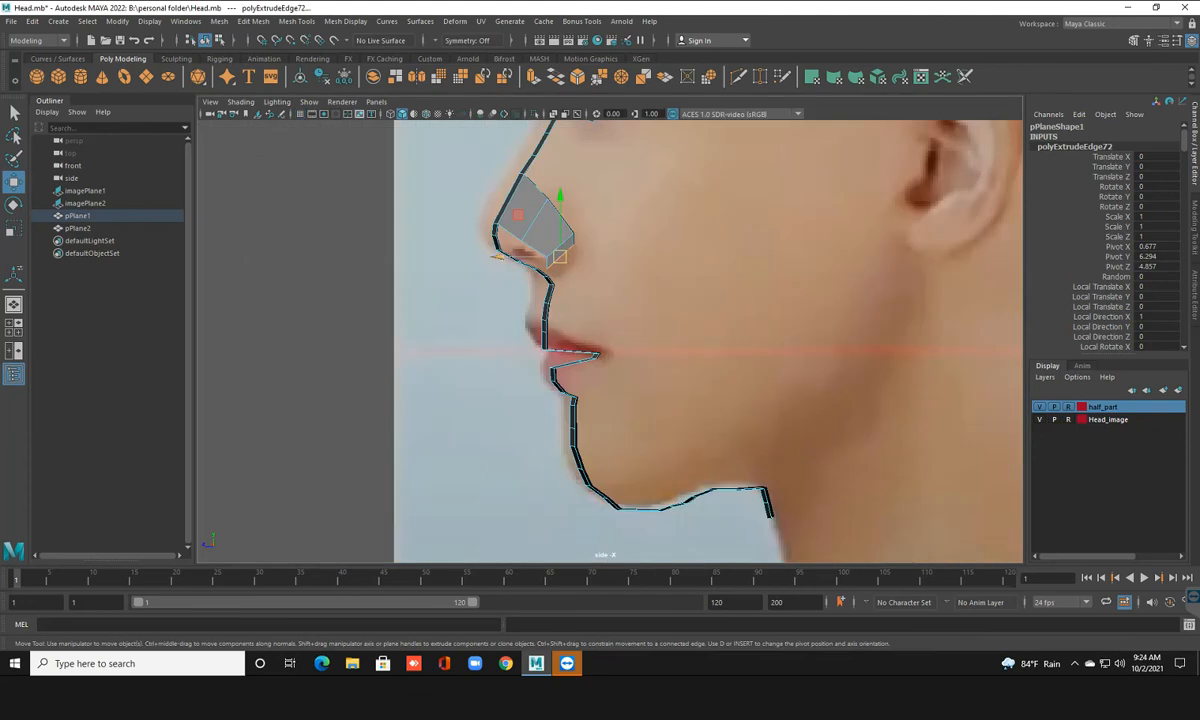
pyautogui.moveTo(497, 257); pyautogui.dragTo(510, 257)
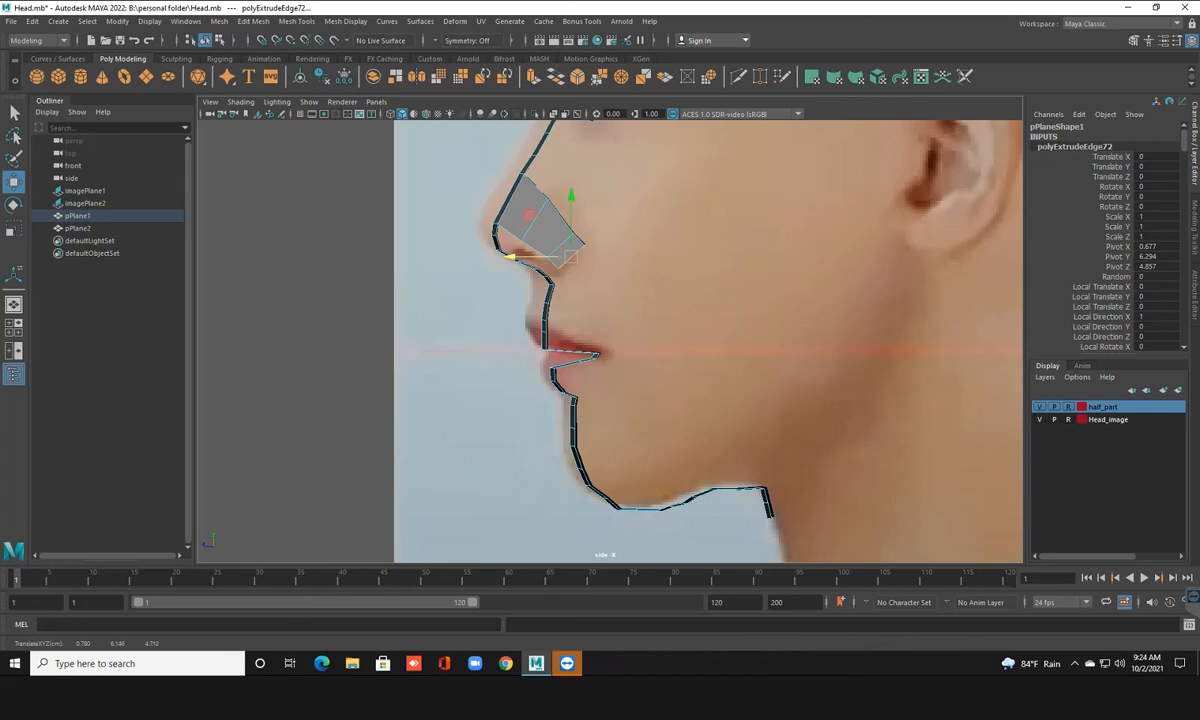
pyautogui.moveTo(571, 257)
pyautogui.mouseDown()
pyautogui.moveTo(510, 259)
pyautogui.moveTo(573, 261)
pyautogui.mouseUp()
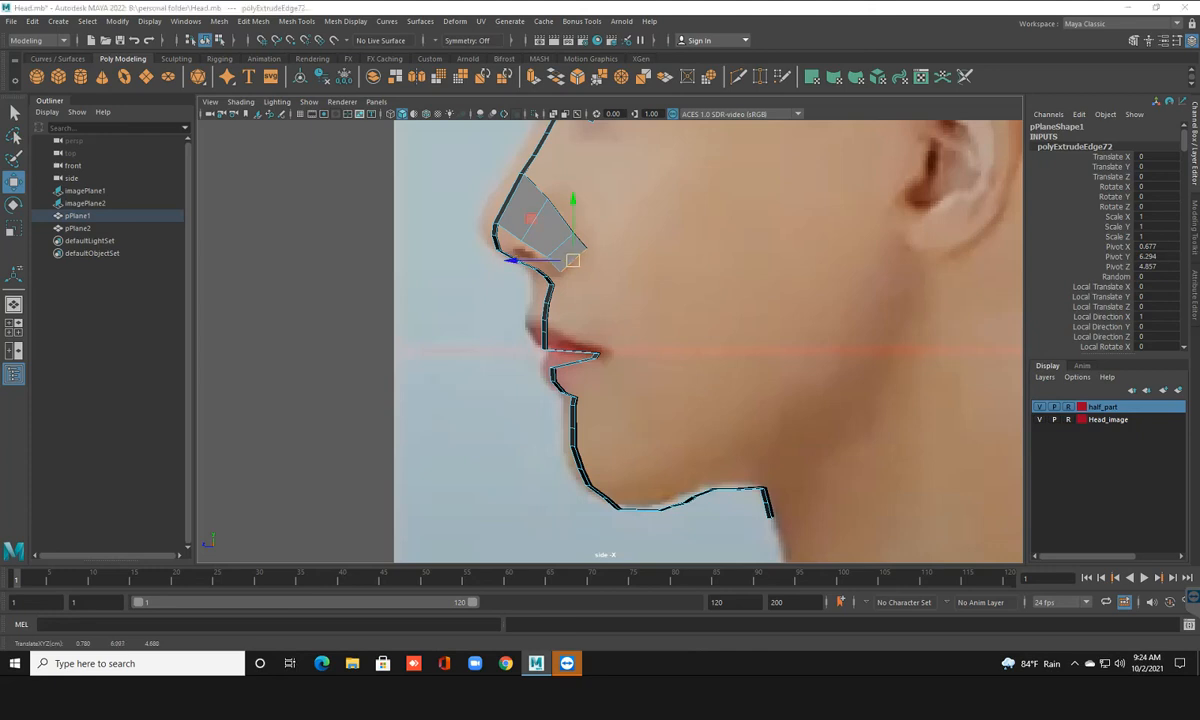
# In the perspective view, nudge the extruded nostril edge slightly outward along the X axis
pyautogui.press('space')
pyautogui.press('space')
pyautogui.keyDown('alt'); pyautogui.moveTo(690, 350); pyautogui.dragTo(610, 331); pyautogui.keyUp('alt')
pyautogui.scroll(4, 610, 335)
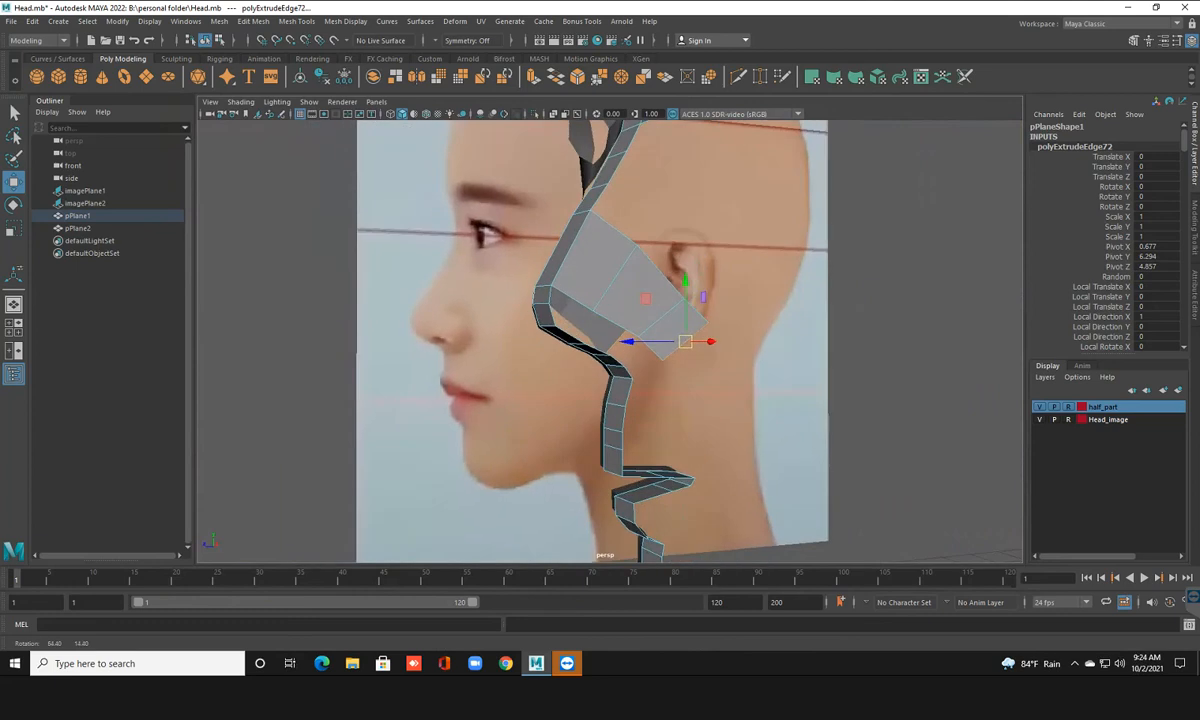
pyautogui.keyDown('alt'); pyautogui.moveTo(685, 352); pyautogui.dragTo(655, 328); pyautogui.keyUp('alt')
pyautogui.moveTo(769, 316); pyautogui.dragTo(772, 315)
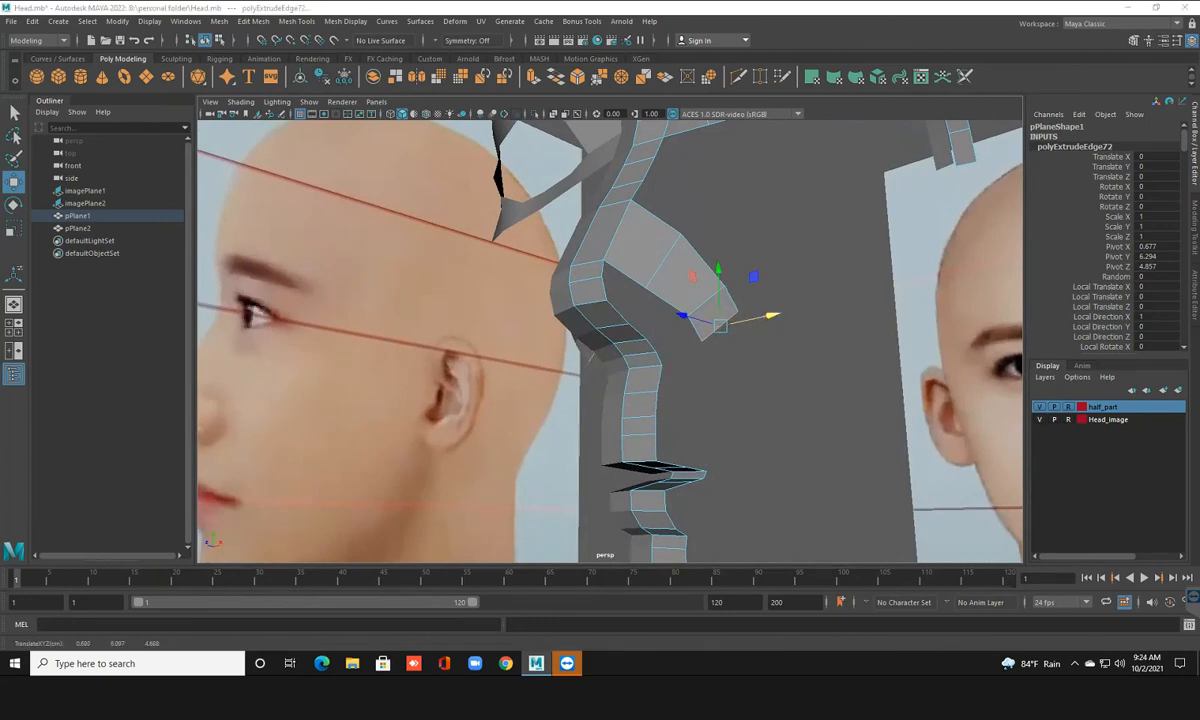
# In the front view, try to rotate the innermost lower edge of the original half's nostril wing
pyautogui.press('space')
pyautogui.press('space')
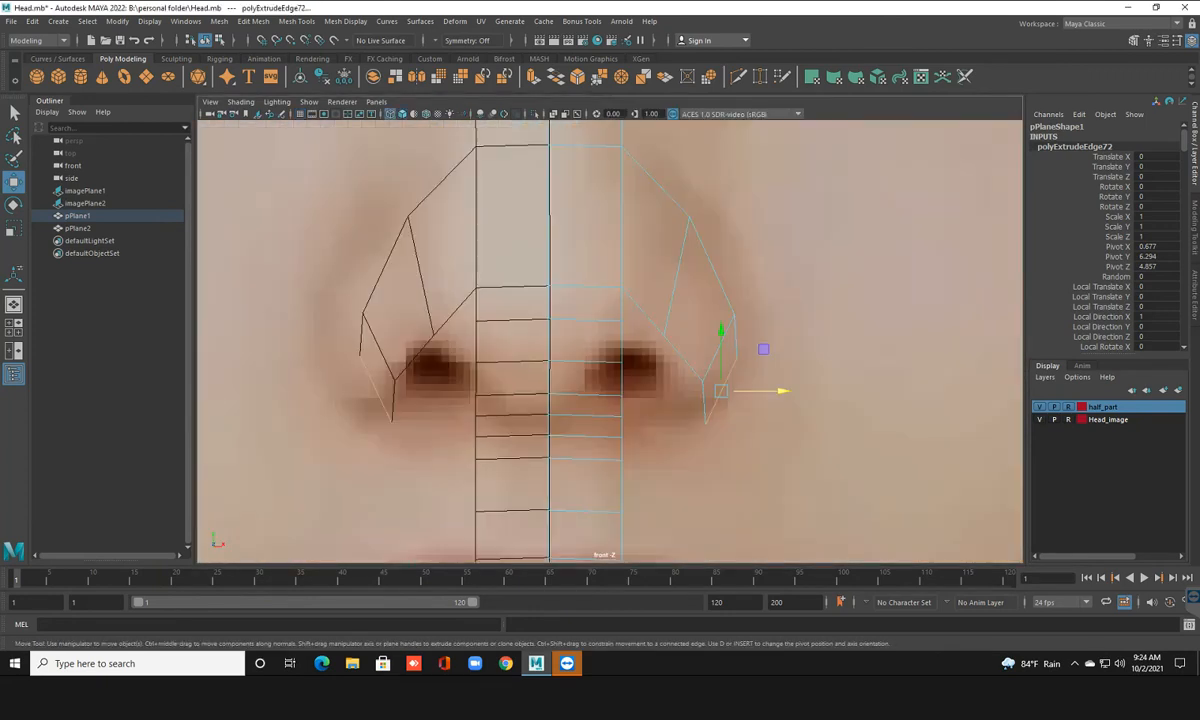
pyautogui.keyDown('alt'); pyautogui.moveTo(700, 378); pyautogui.dragTo(686, 362); pyautogui.keyUp('alt')
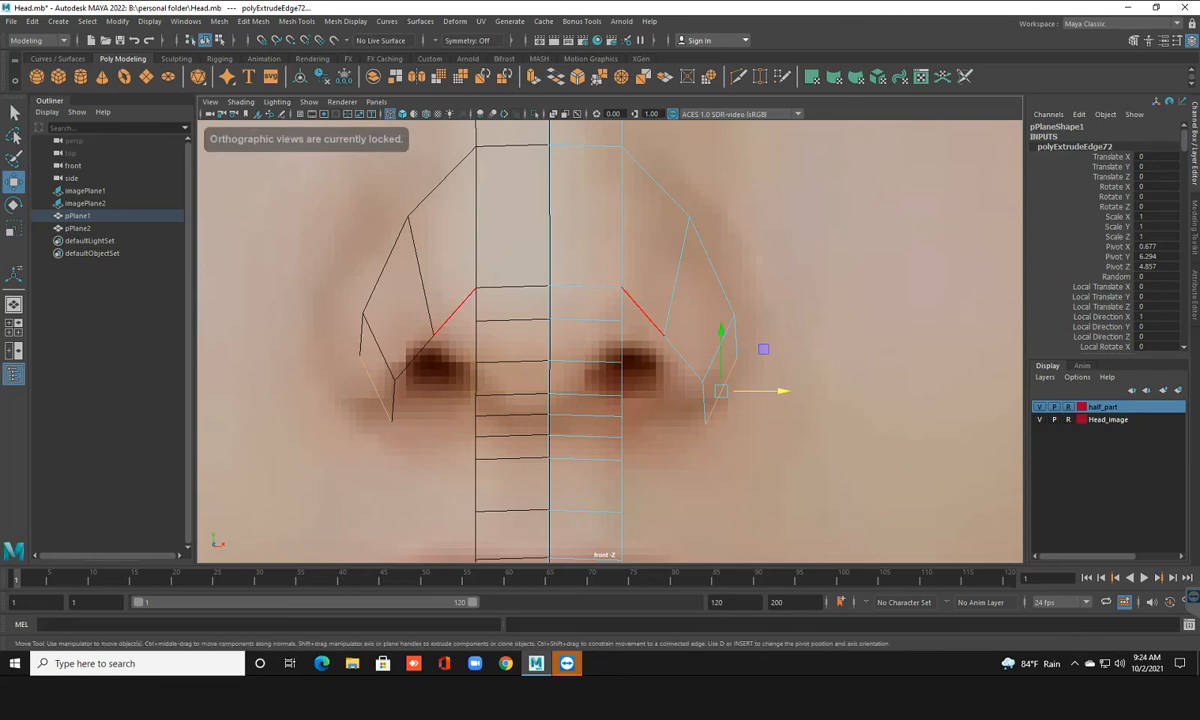
pyautogui.click(643, 312)
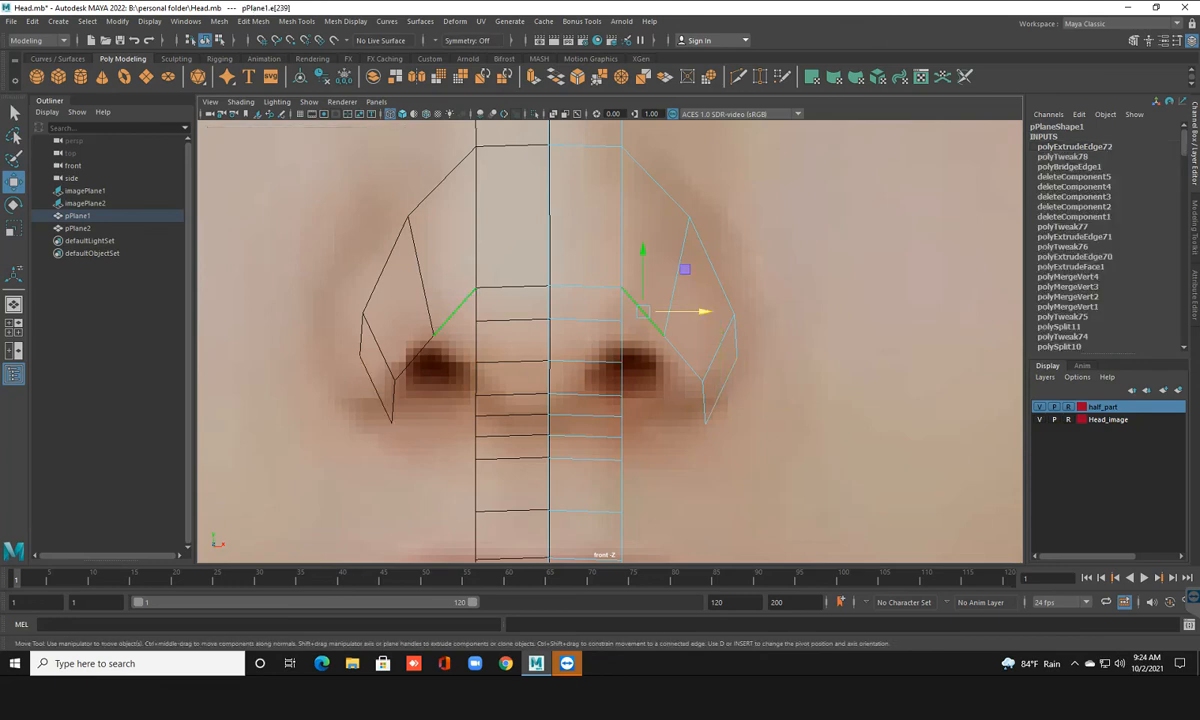
pyautogui.press('e')
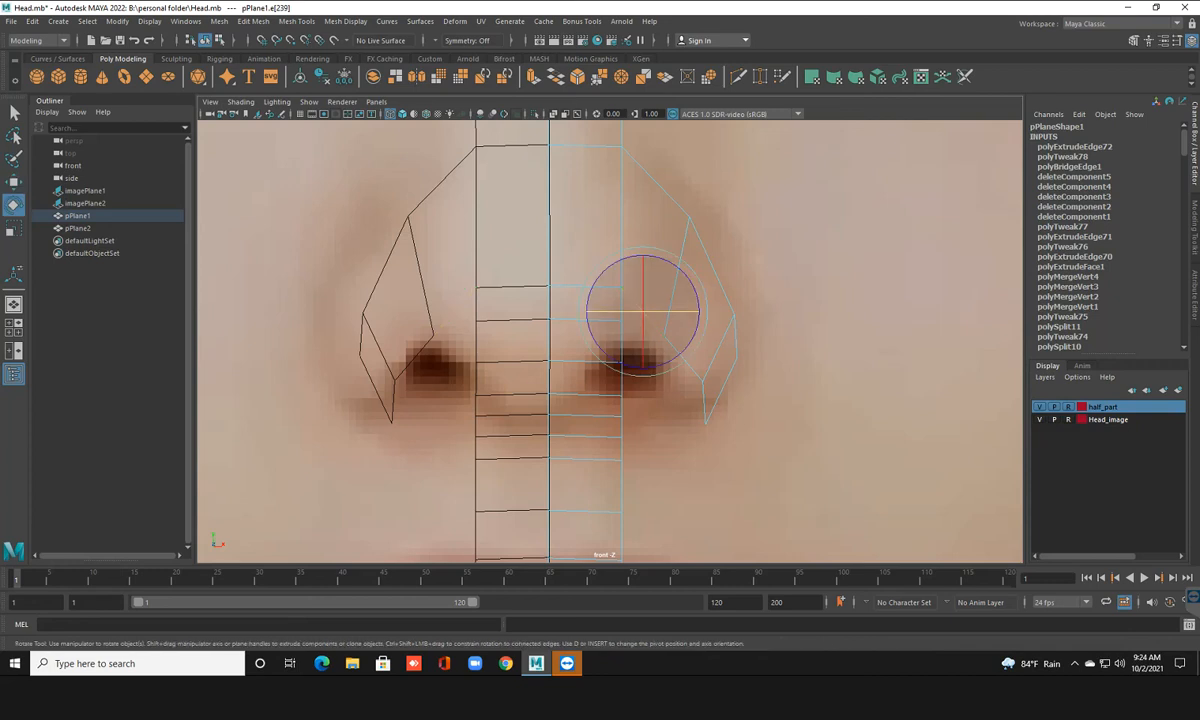
pyautogui.moveTo(625, 375); pyautogui.dragTo(650, 377)
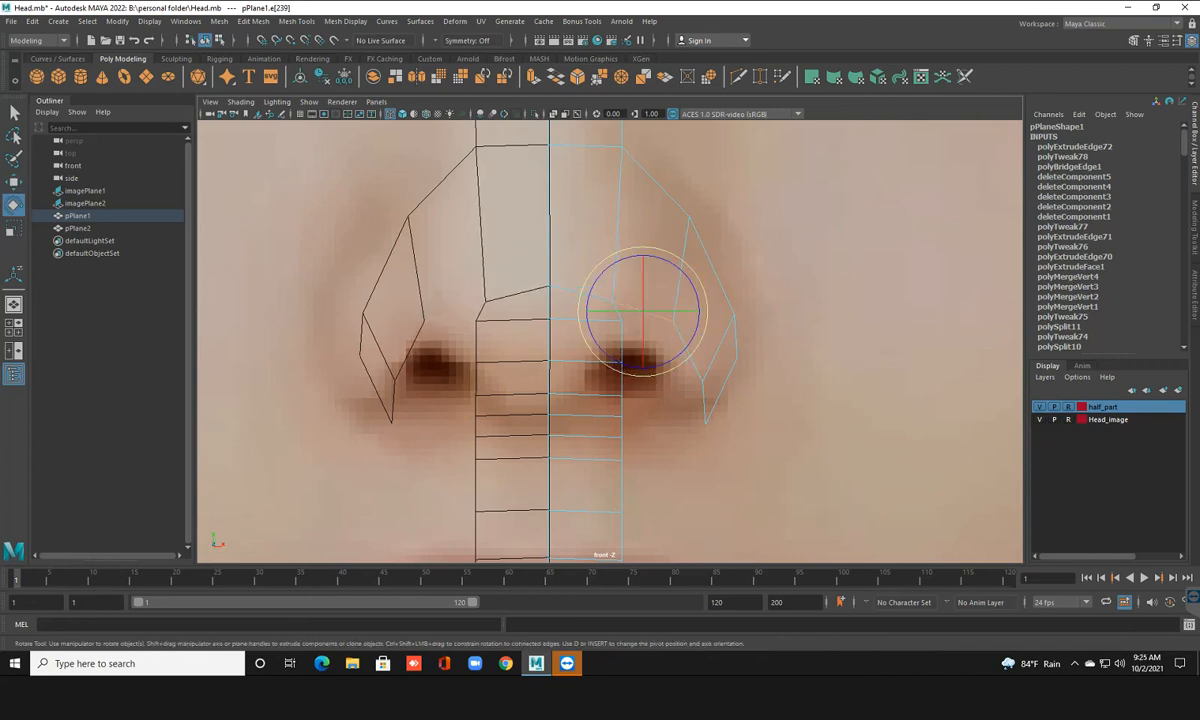
pyautogui.hotkey('ctrl', 'z')
pyautogui.press('w')
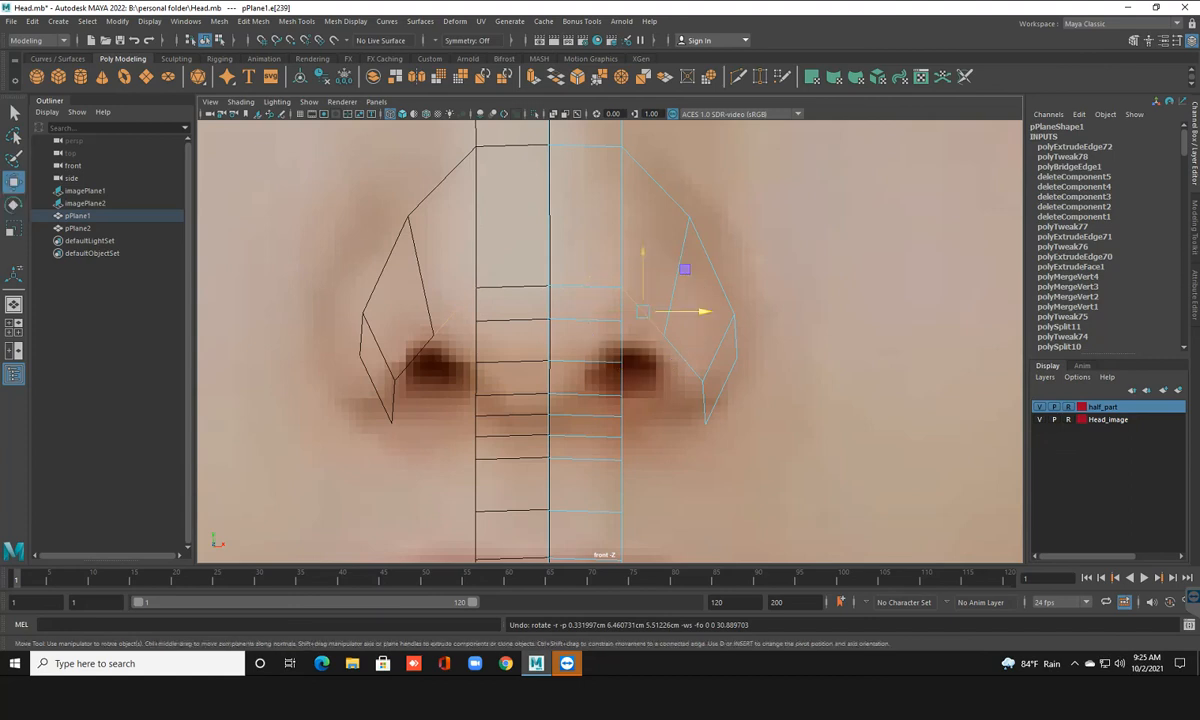
# Try to extrude the wing's innermost lower edge downward and the neighbouring side edge of the nose's centre strip outward
pyautogui.keyDown('shift'); pyautogui.moveTo(643, 252); pyautogui.dragTo(643, 308); pyautogui.keyUp('shift')
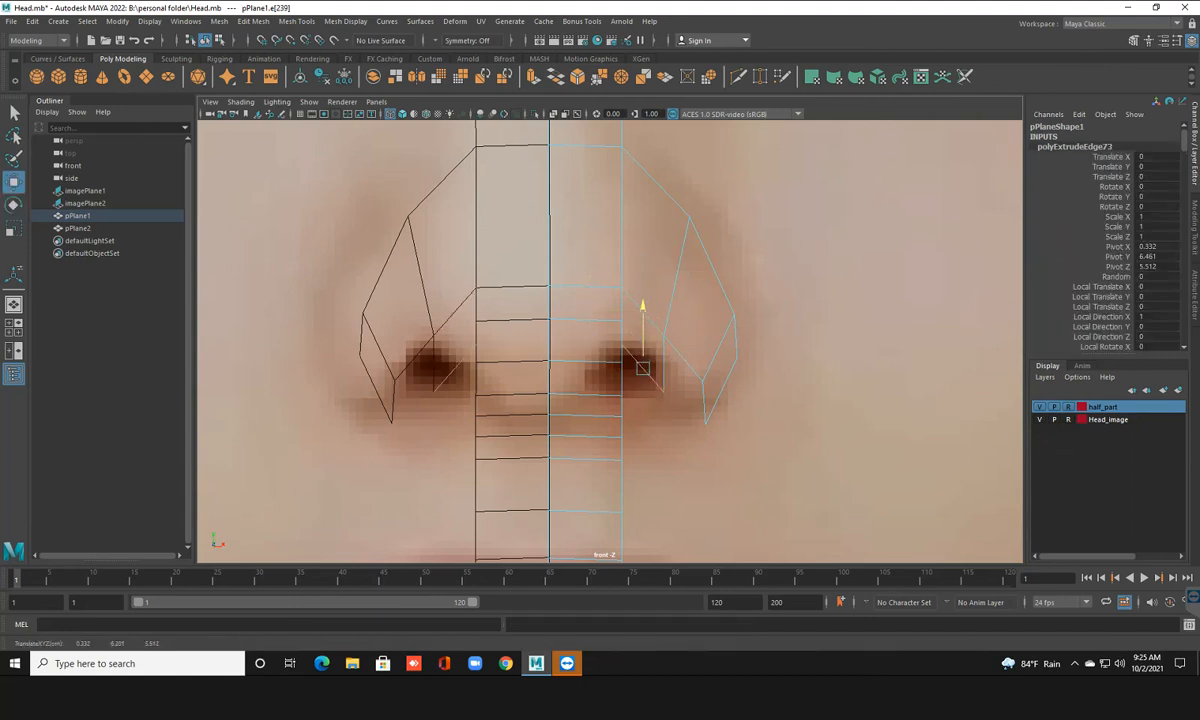
pyautogui.hotkey('ctrl', 'z')
pyautogui.hotkey('ctrl', 'z')
pyautogui.hotkey('ctrl', 'z')
pyautogui.hotkey('ctrl', 'z')
pyautogui.scroll(2, 604, 335)
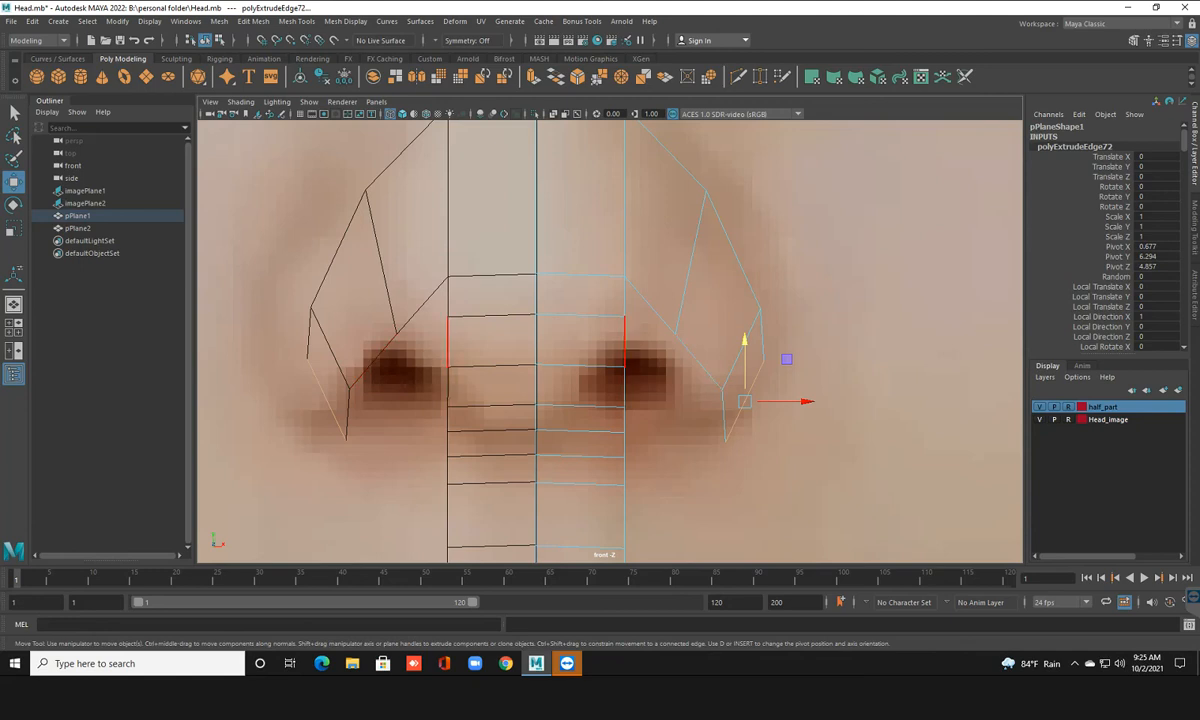
pyautogui.click(625, 340)
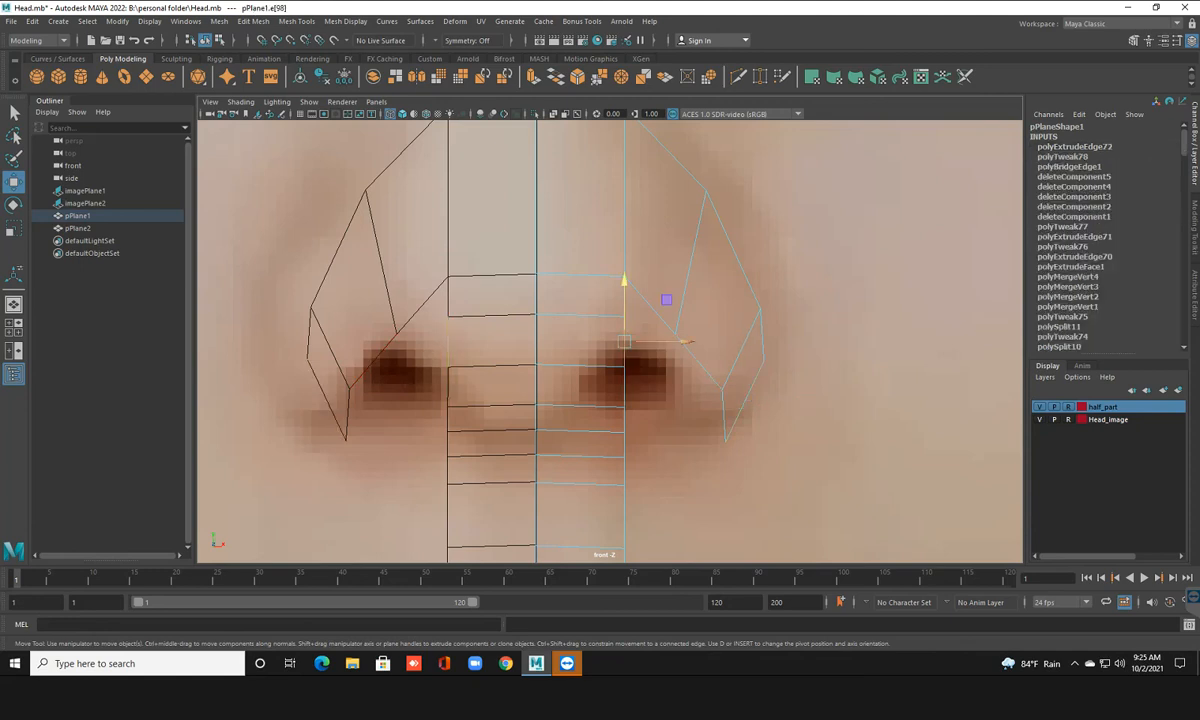
pyautogui.keyDown('shift'); pyautogui.moveTo(685, 342); pyautogui.dragTo(718, 342); pyautogui.keyUp('shift')
pyautogui.hotkey('ctrl', 'z')
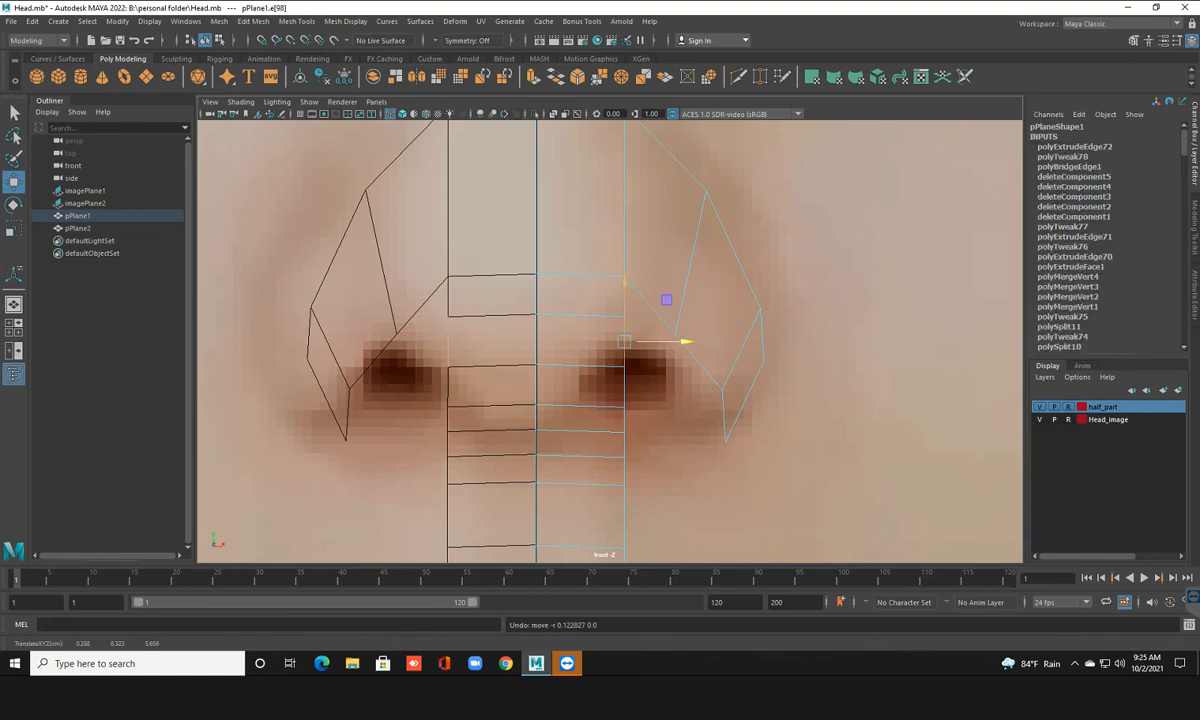
# Bridge the nostril wing's innermost lower edge to the side edge of the centre strip just below the nose tip
pyautogui.press('q')
pyautogui.click(625, 298)
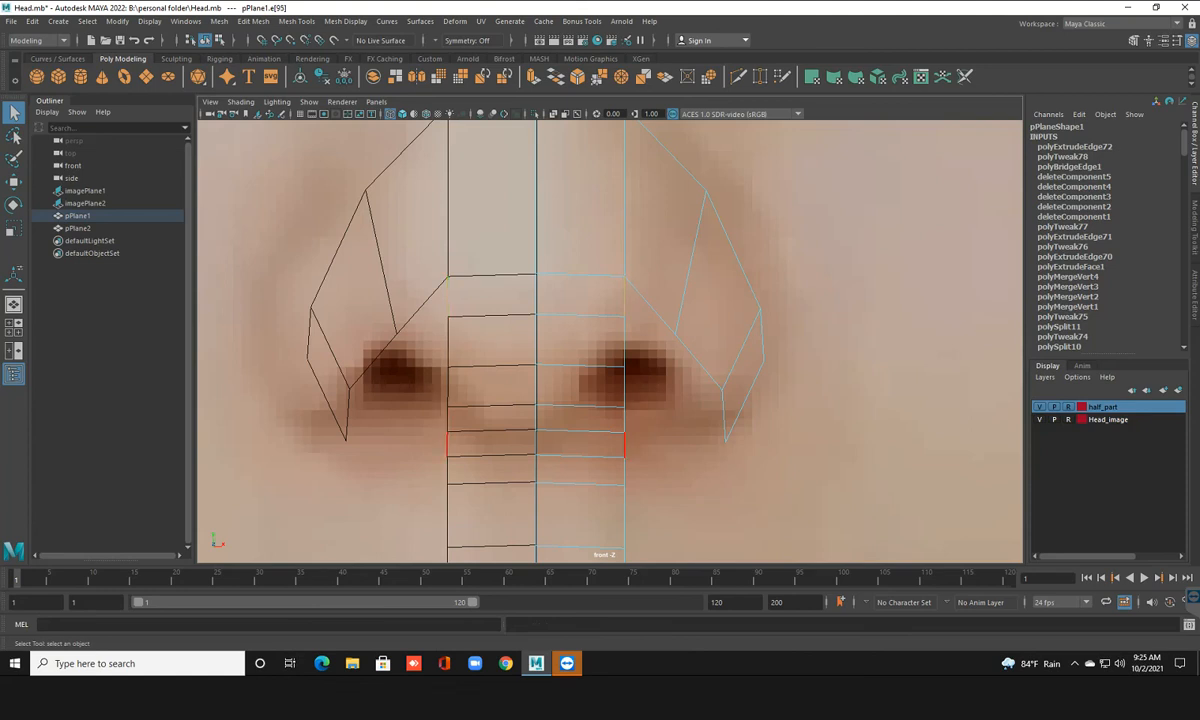
pyautogui.click(625, 342)
pyautogui.click(645, 300)
pyautogui.press('Delete')
pyautogui.keyDown('shift'); pyautogui.moveTo(660, 318); pyautogui.dragTo(635, 469, button='right'); pyautogui.keyUp('shift')
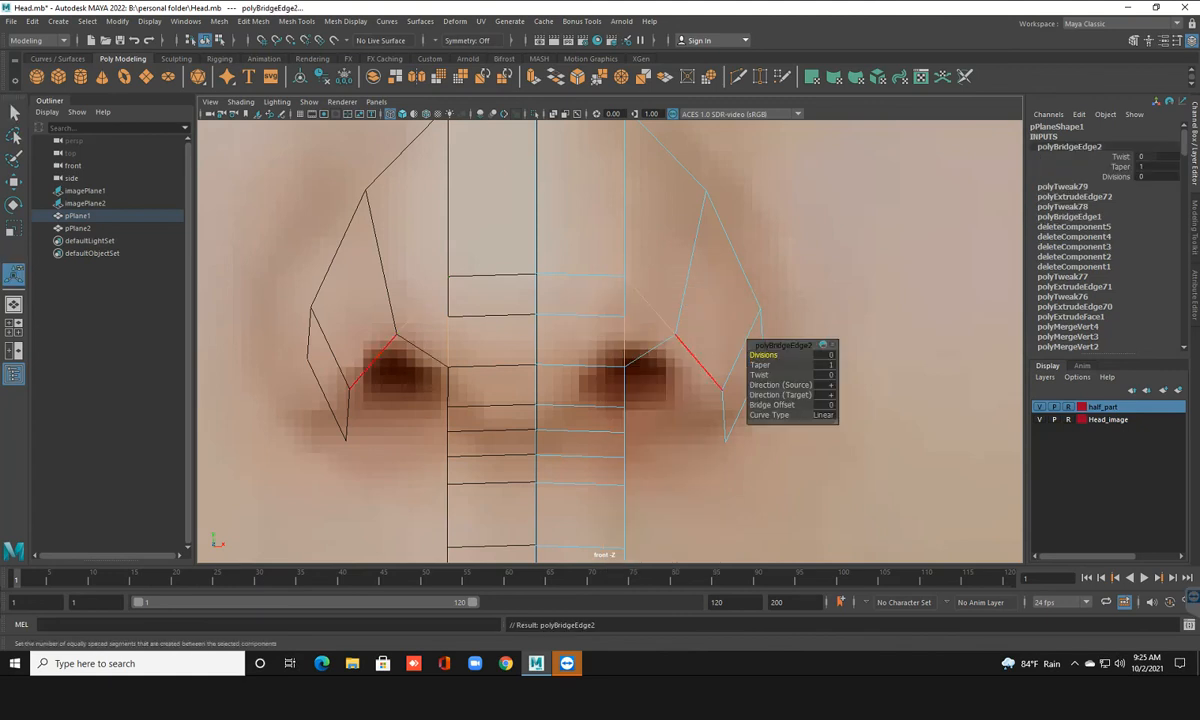
# Turn on shaded display and bridge the wing's middle lower edge to the next side edge down on the centre strip
pyautogui.press('5')
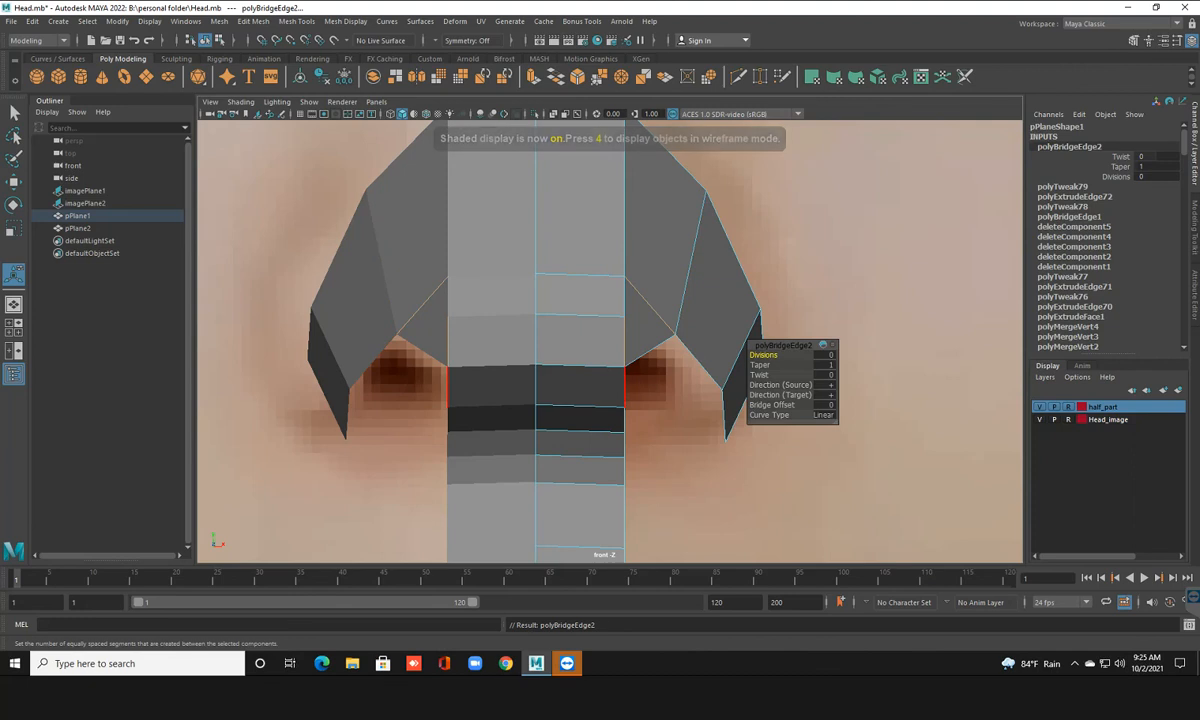
pyautogui.click(625, 387)
pyautogui.keyDown('shift'); pyautogui.click(699, 362); pyautogui.keyUp('shift')
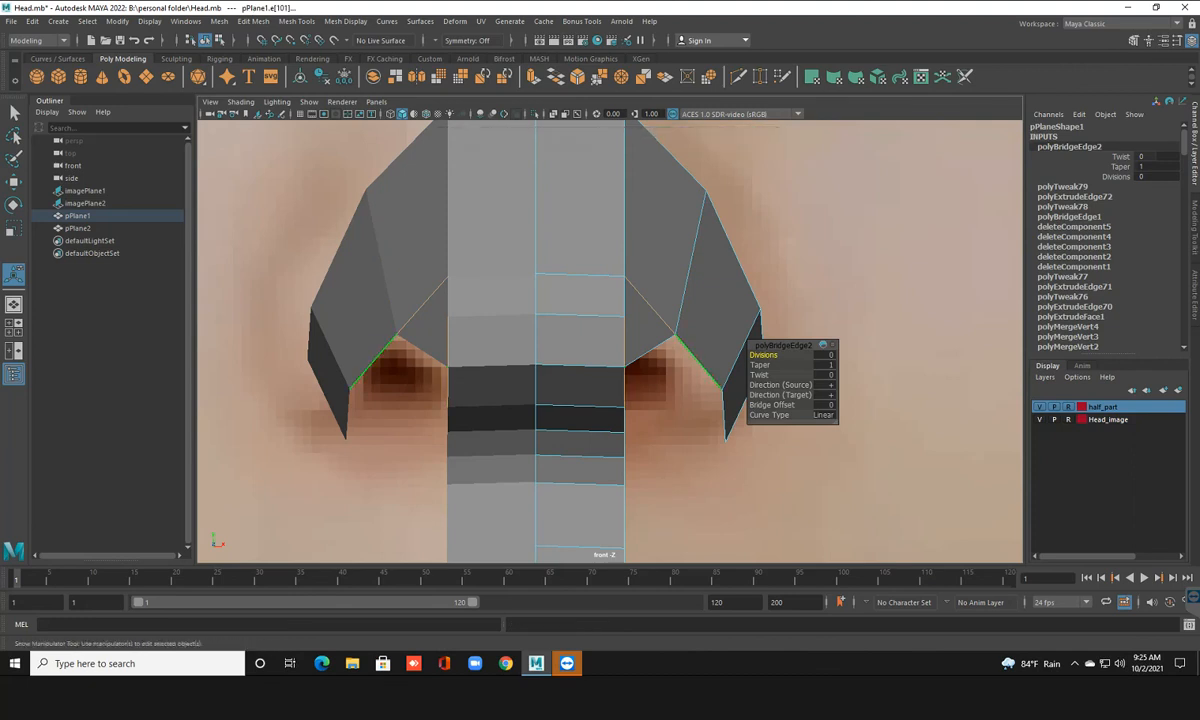
pyautogui.keyDown('shift'); pyautogui.moveTo(659, 343); pyautogui.dragTo(630, 495, button='right'); pyautogui.keyUp('shift')
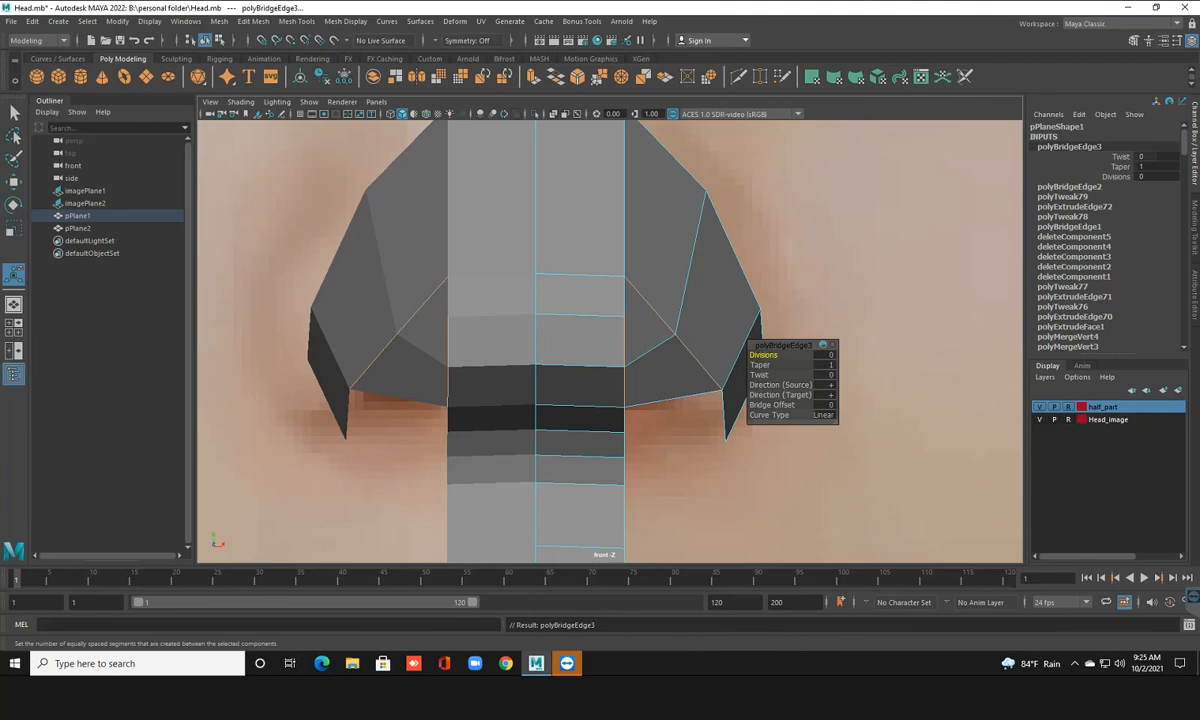
# Bridge the inner edge of the wing's lowest extruded face to the following side edge on the centre strip, closing the nostril underside
pyautogui.click(625, 419)
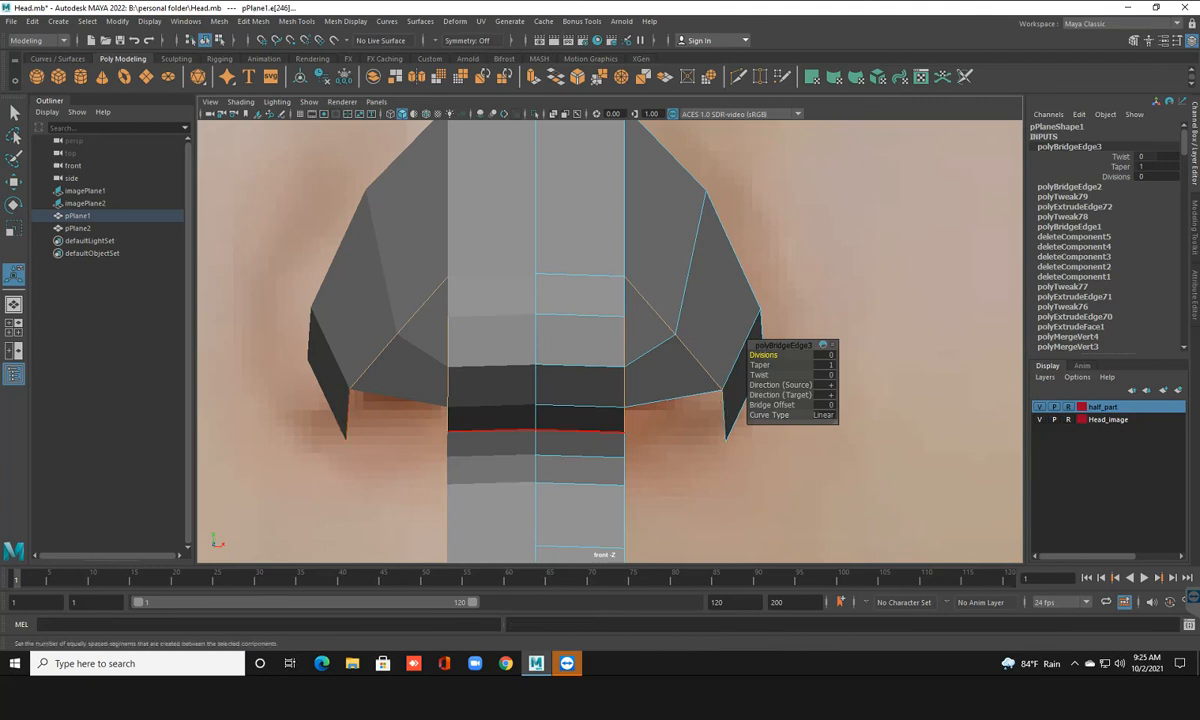
pyautogui.keyDown('shift'); pyautogui.click(625, 444); pyautogui.keyUp('shift')
pyautogui.keyDown('shift'); pyautogui.click(724, 416); pyautogui.keyUp('shift')
pyautogui.keyDown('shift'); pyautogui.moveTo(686, 410); pyautogui.dragTo(665, 562, button='right'); pyautogui.keyUp('shift')
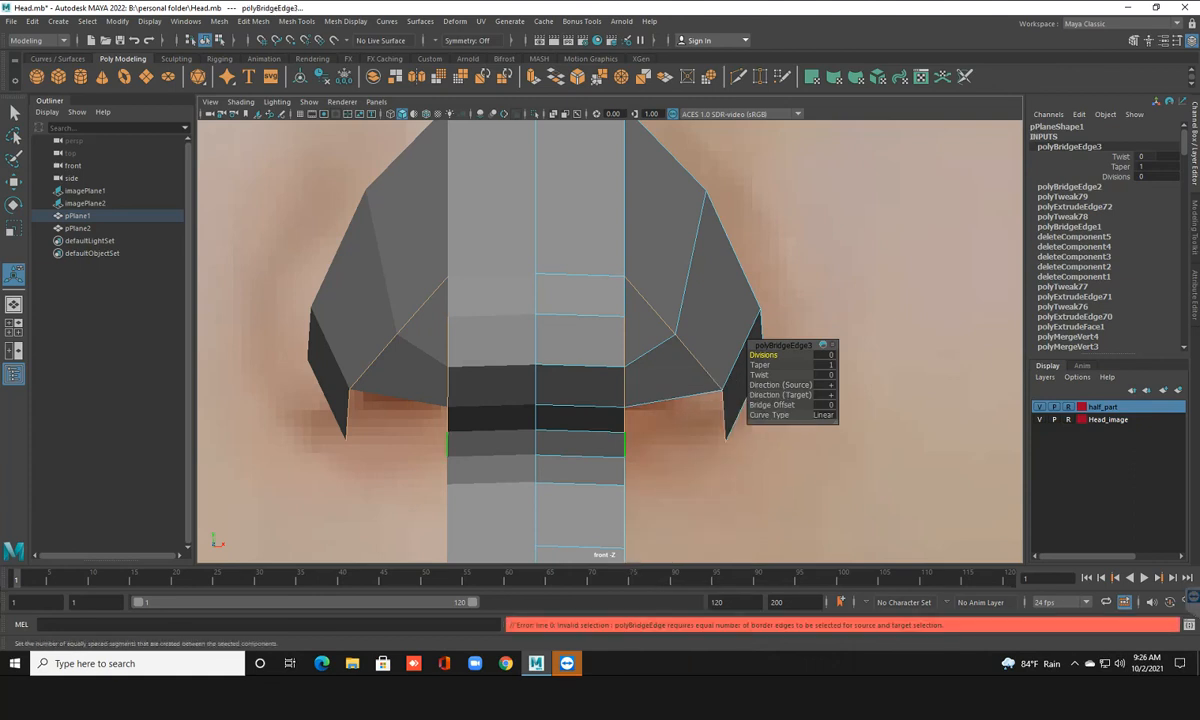
pyautogui.hotkey('ctrl', 'z')
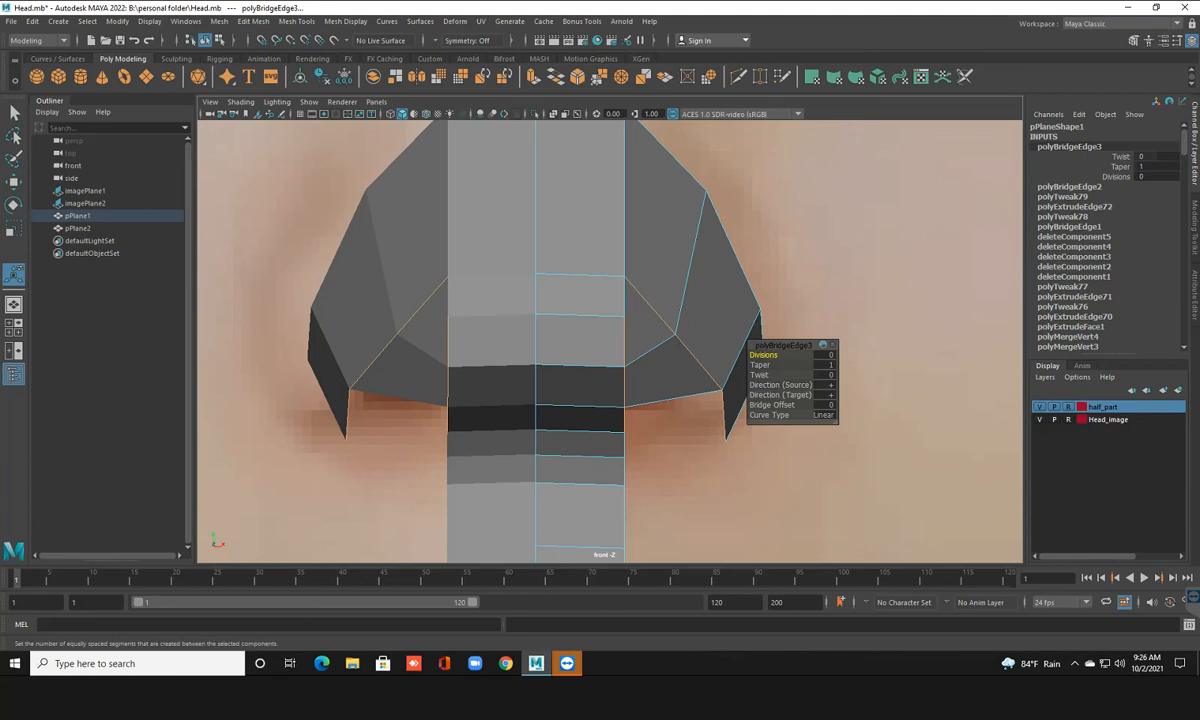
pyautogui.keyDown('shift'); pyautogui.moveTo(654, 413); pyautogui.dragTo(600, 565, button='right'); pyautogui.keyUp('shift')
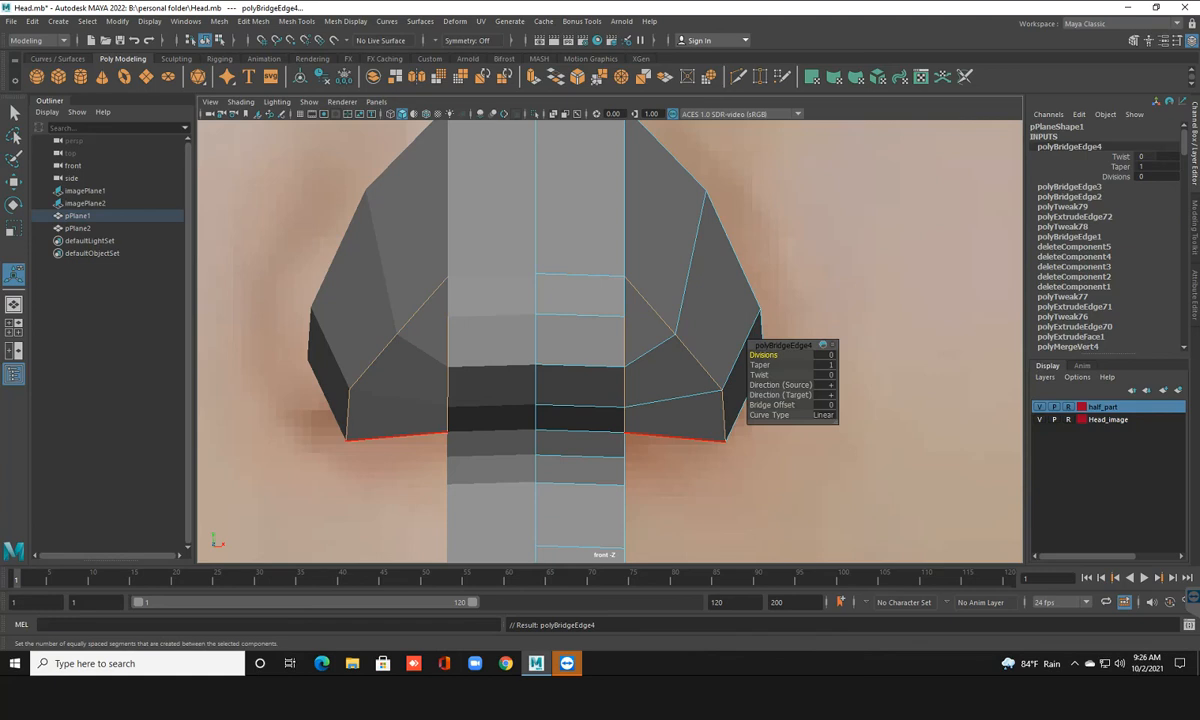
# In the four-view layout, move the outer vertex of the nostril underside slightly up in the front view and back in the side view
pyautogui.keyDown('alt'); pyautogui.click(681, 319); pyautogui.keyUp('alt')
pyautogui.rightClick(681, 319)
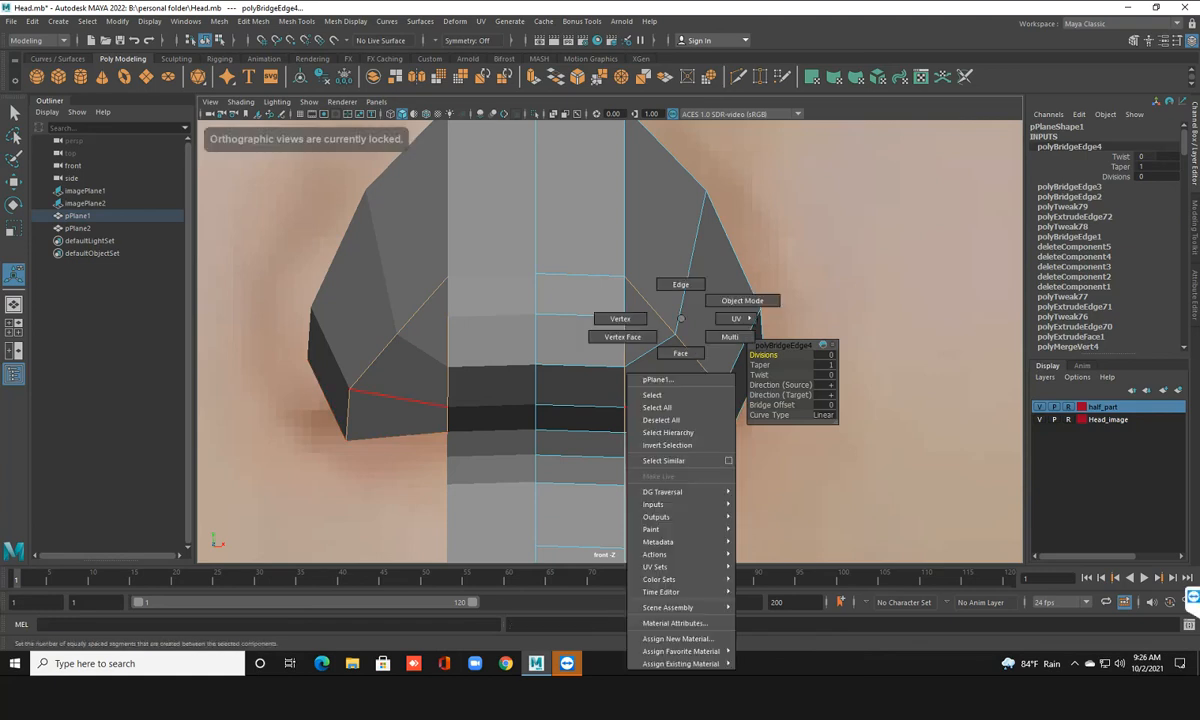
pyautogui.click(742, 300)
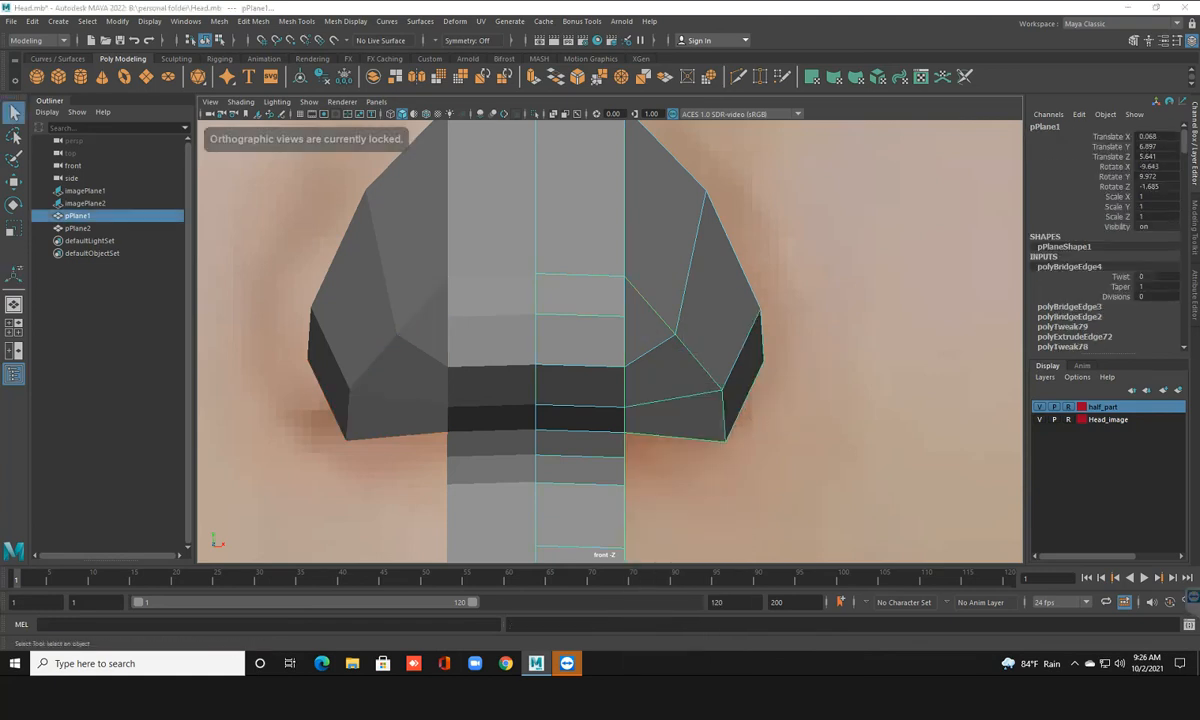
pyautogui.press('space')
pyautogui.press('space')
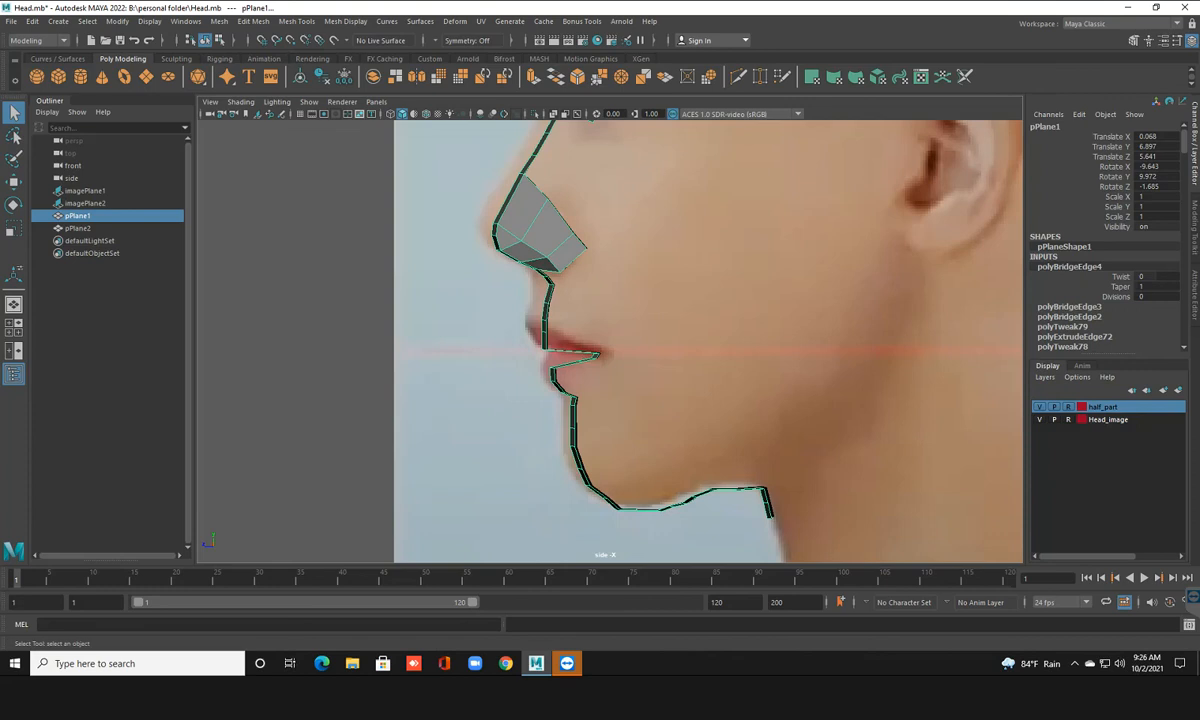
pyautogui.press('space')
pyautogui.moveTo(425, 300); pyautogui.dragTo(373, 299, button='right')
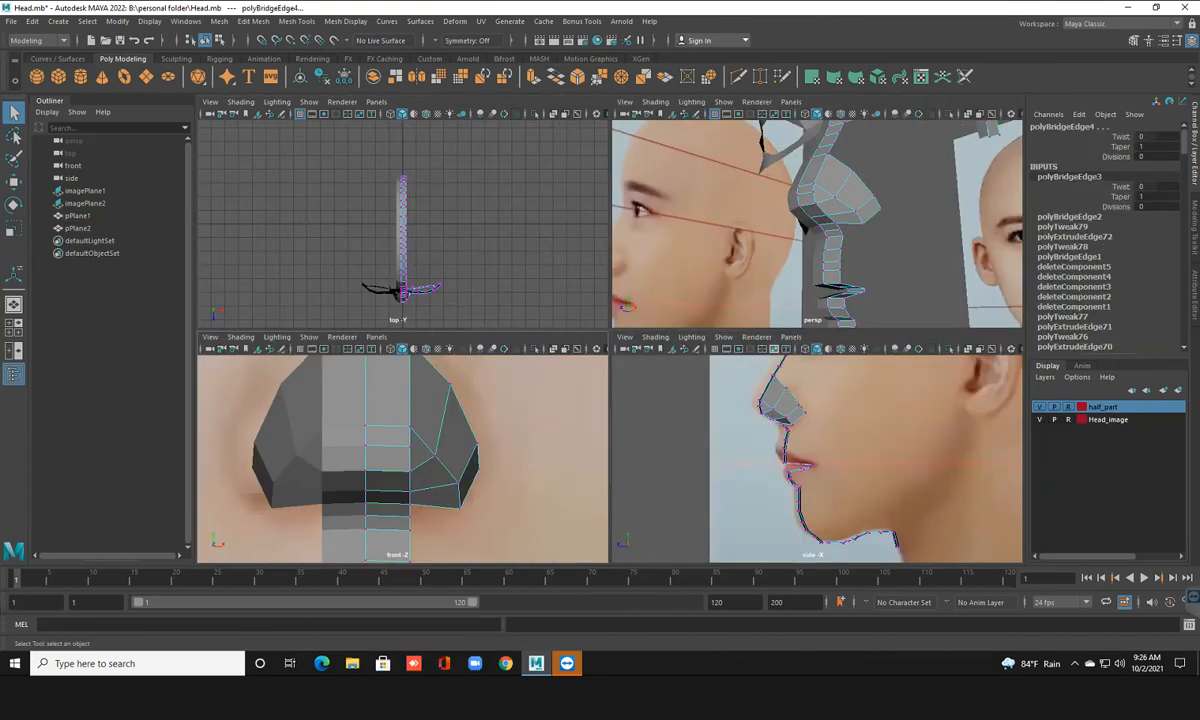
pyautogui.click(458, 483)
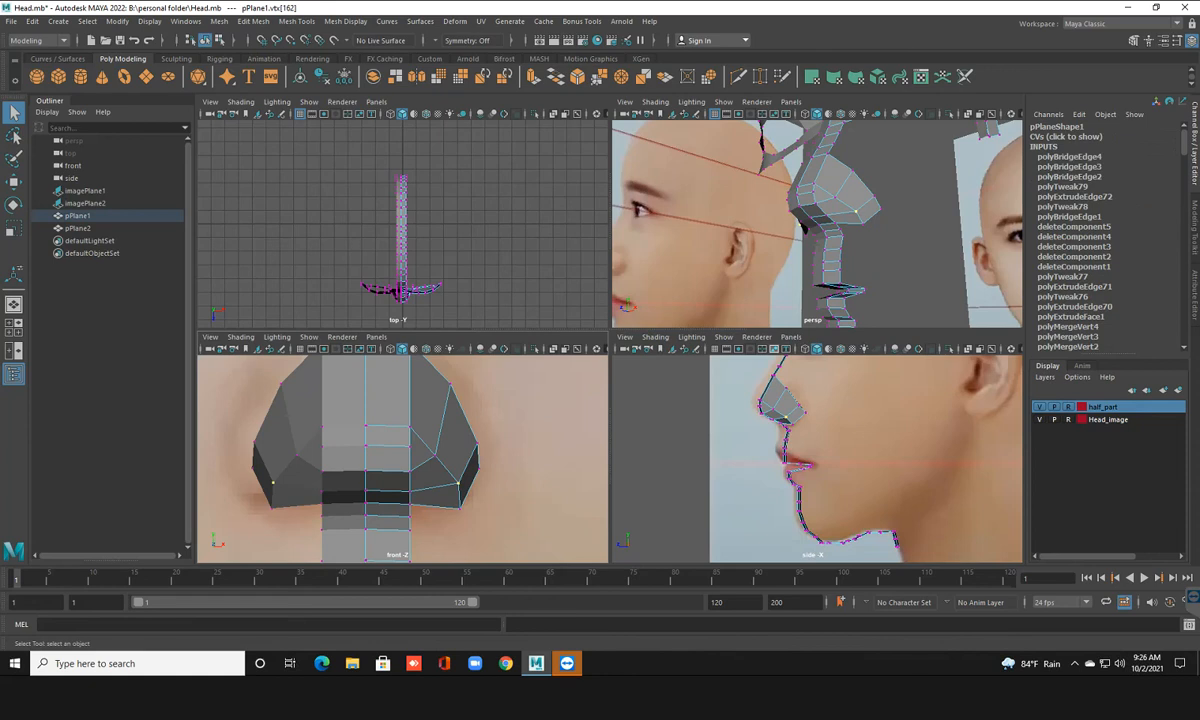
pyautogui.press('w')
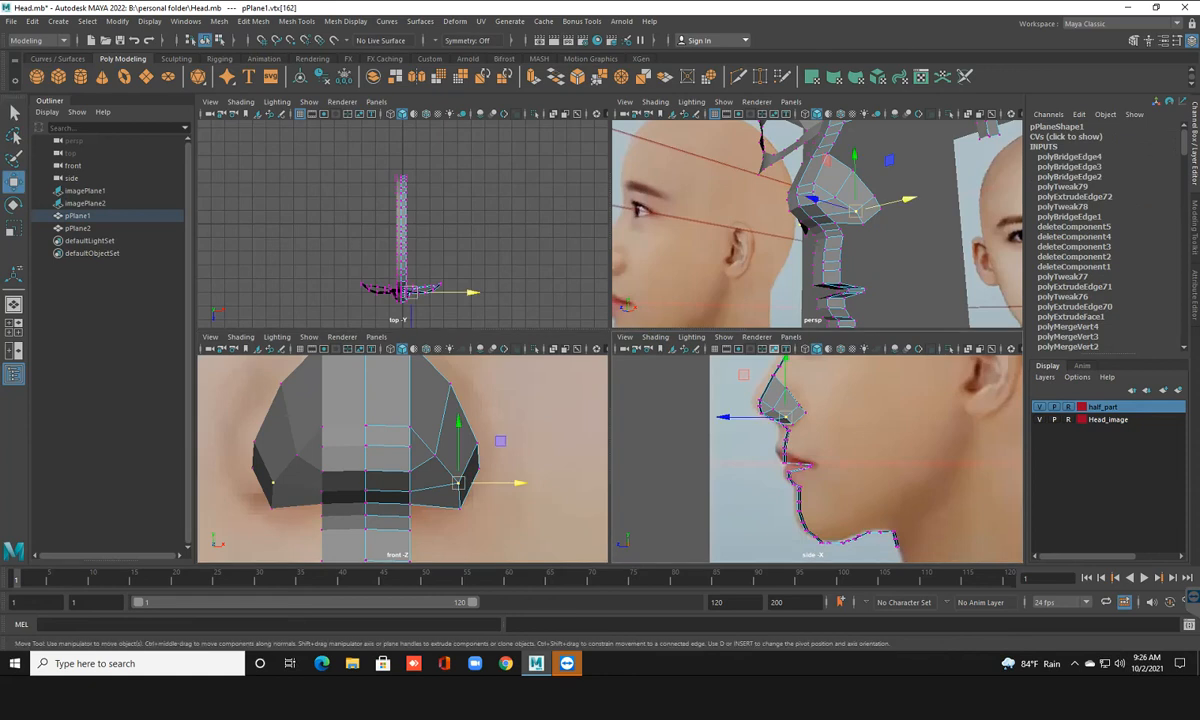
pyautogui.moveTo(458, 483)
pyautogui.mouseDown()
pyautogui.moveTo(458, 463)
pyautogui.moveTo(458, 475)
pyautogui.mouseUp()
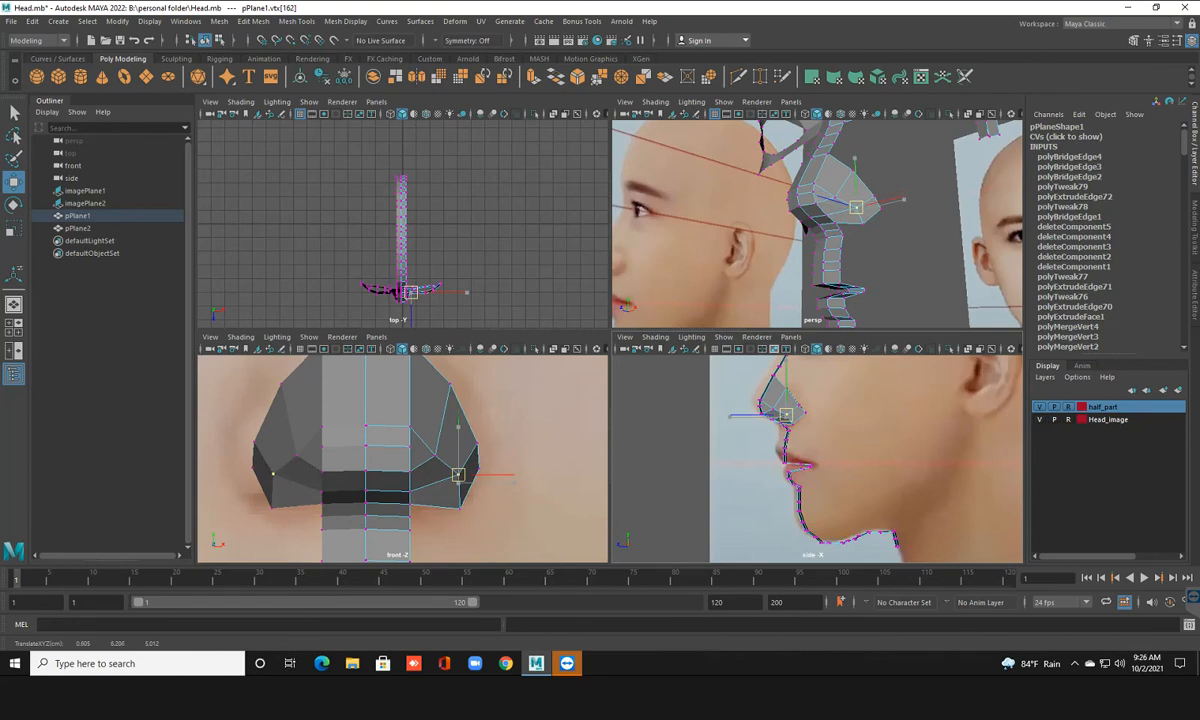
pyautogui.moveTo(724, 414); pyautogui.dragTo(729, 414)
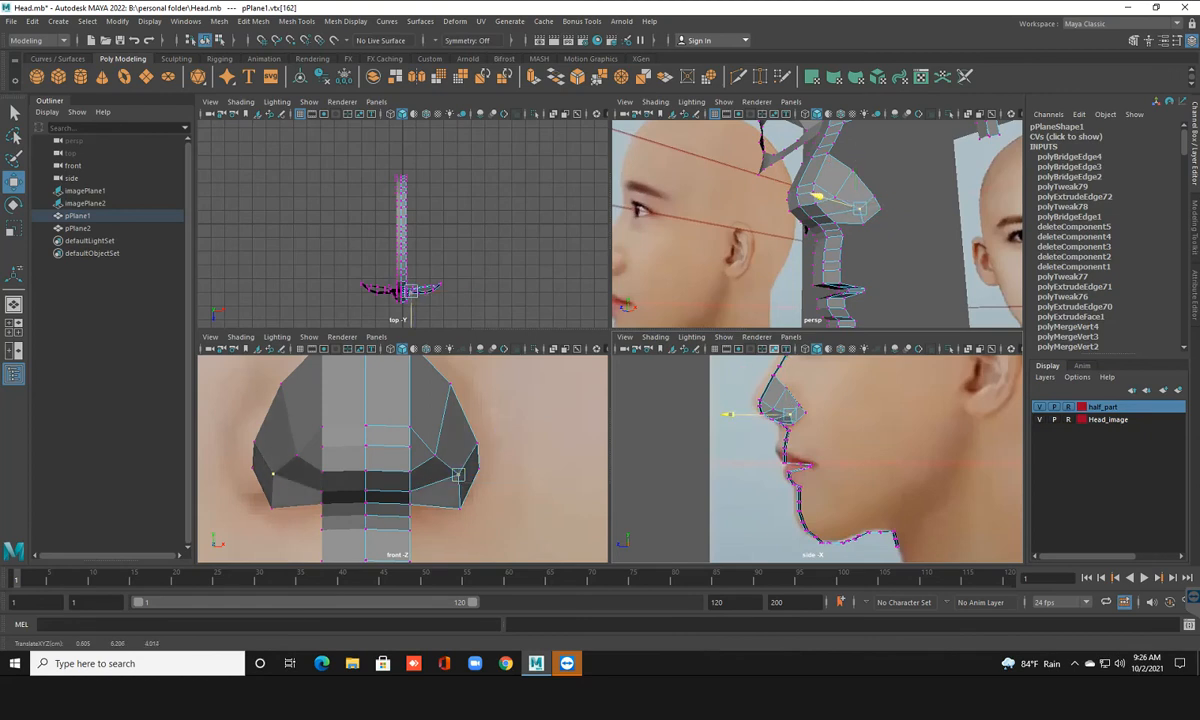
# Set the axis orientation of the Move, Rotate and Scale tools to Object, close the tool settings and reactivate the Move tool
pyautogui.doubleClick(14, 182)
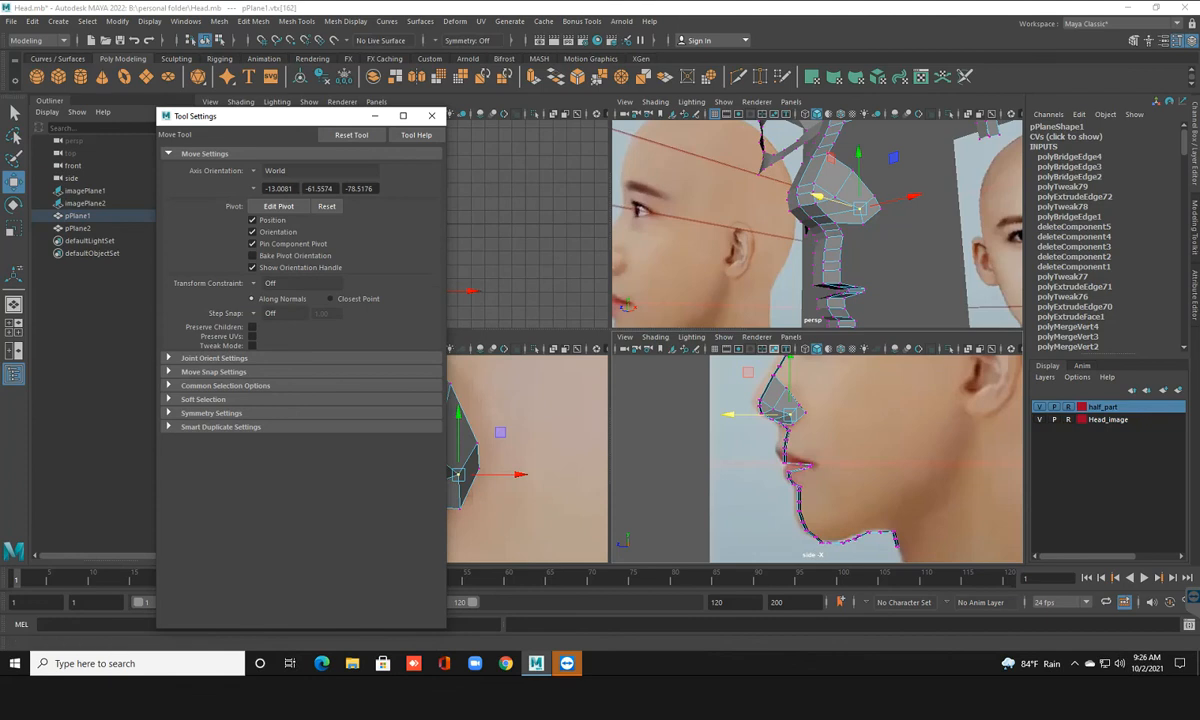
pyautogui.click(290, 170)
pyautogui.click(280, 165)
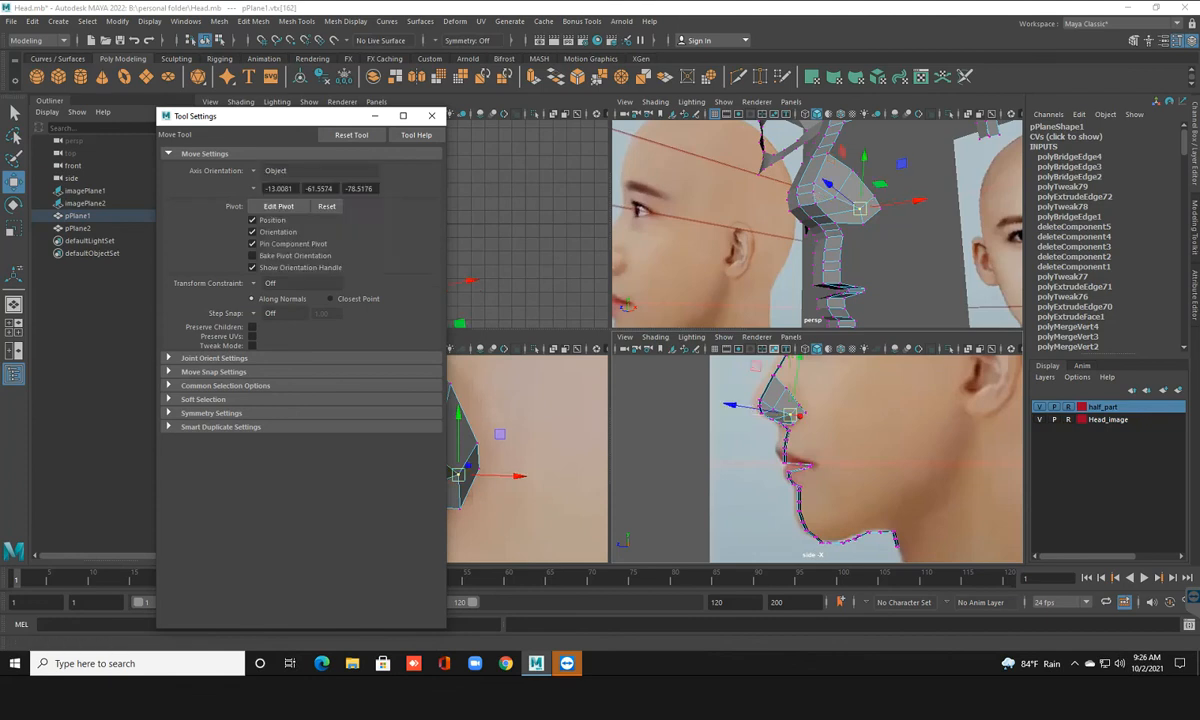
pyautogui.press('e')
pyautogui.click(290, 171)
pyautogui.click(285, 177)
pyautogui.doubleClick(13, 229)
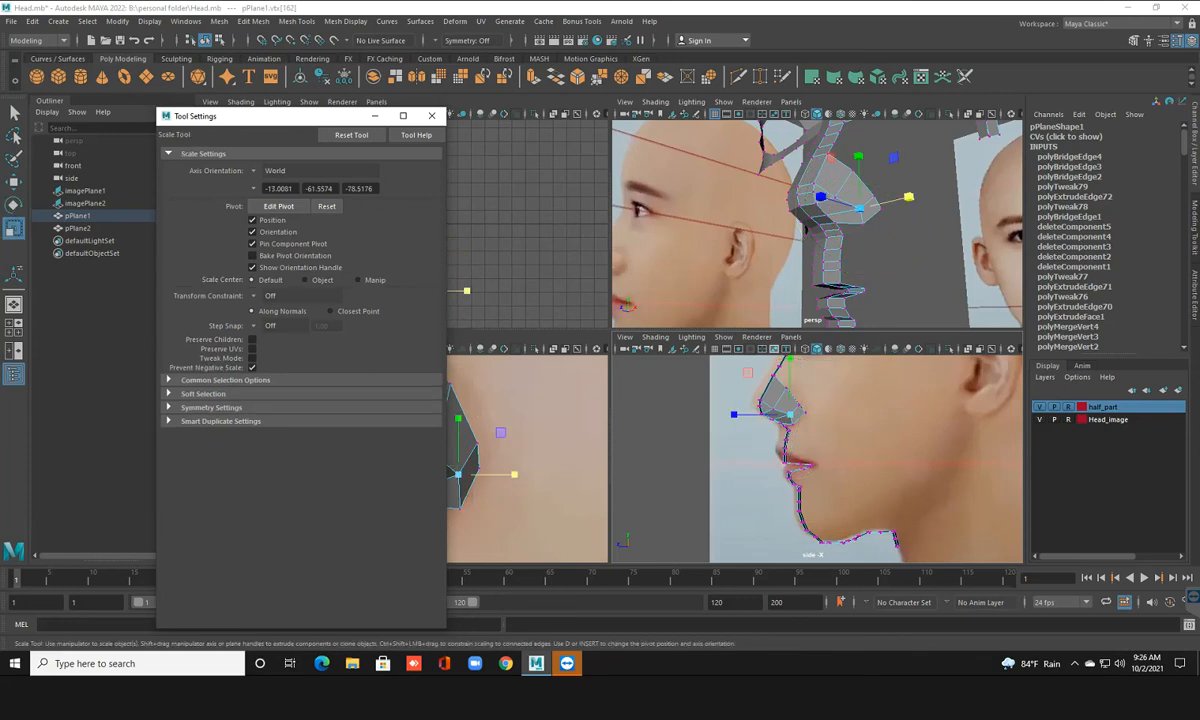
pyautogui.click(285, 170)
pyautogui.click(280, 177)
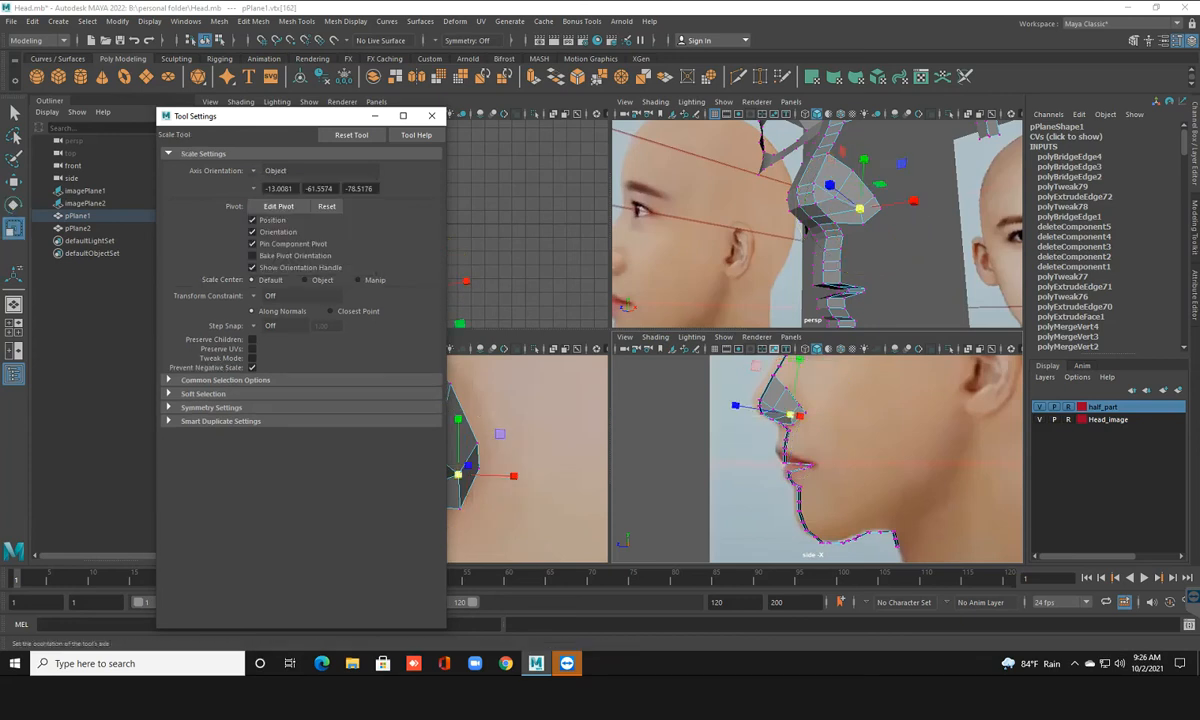
pyautogui.click(431, 116)
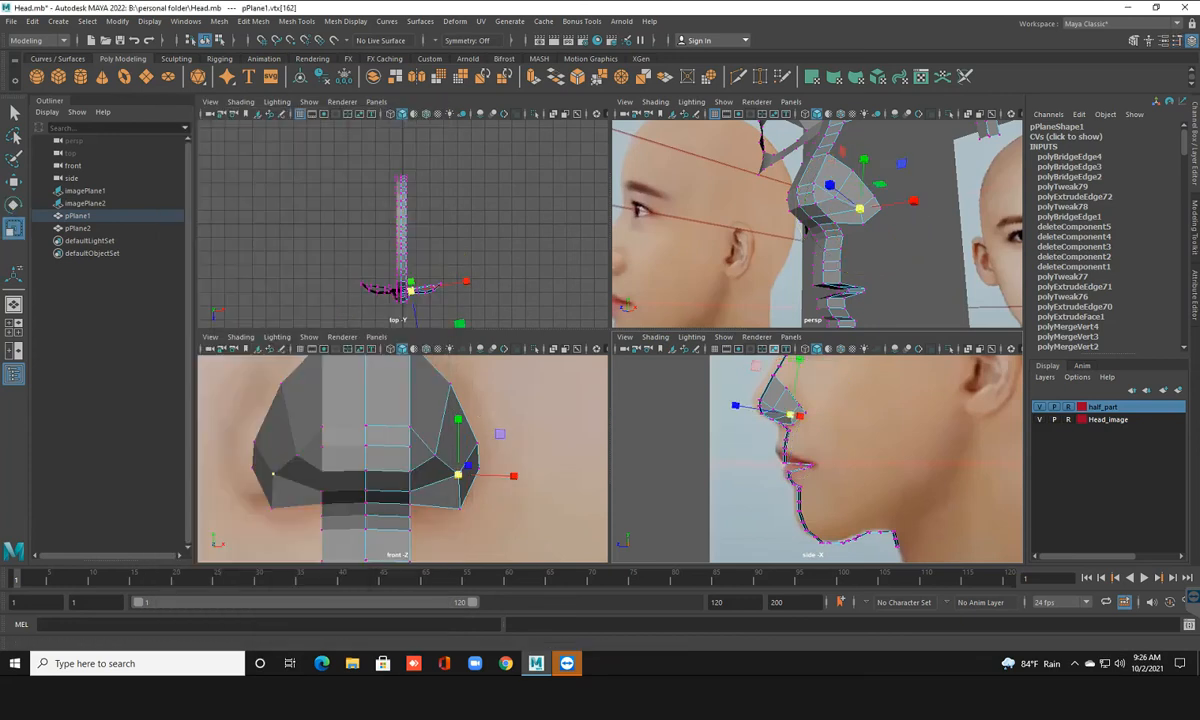
pyautogui.doubleClick(14, 181)
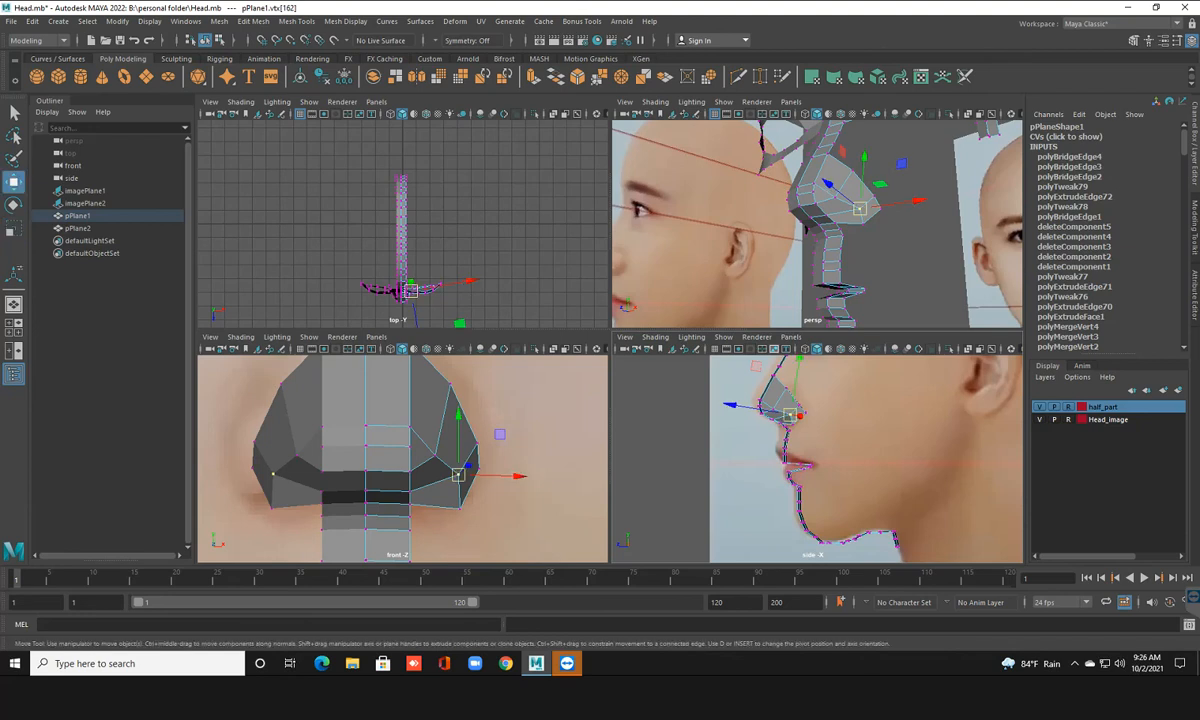
# Set the axis orientation of the Move, Rotate and Scale tools to World, close the tool settings and reactivate the Move tool
pyautogui.click(276, 170)
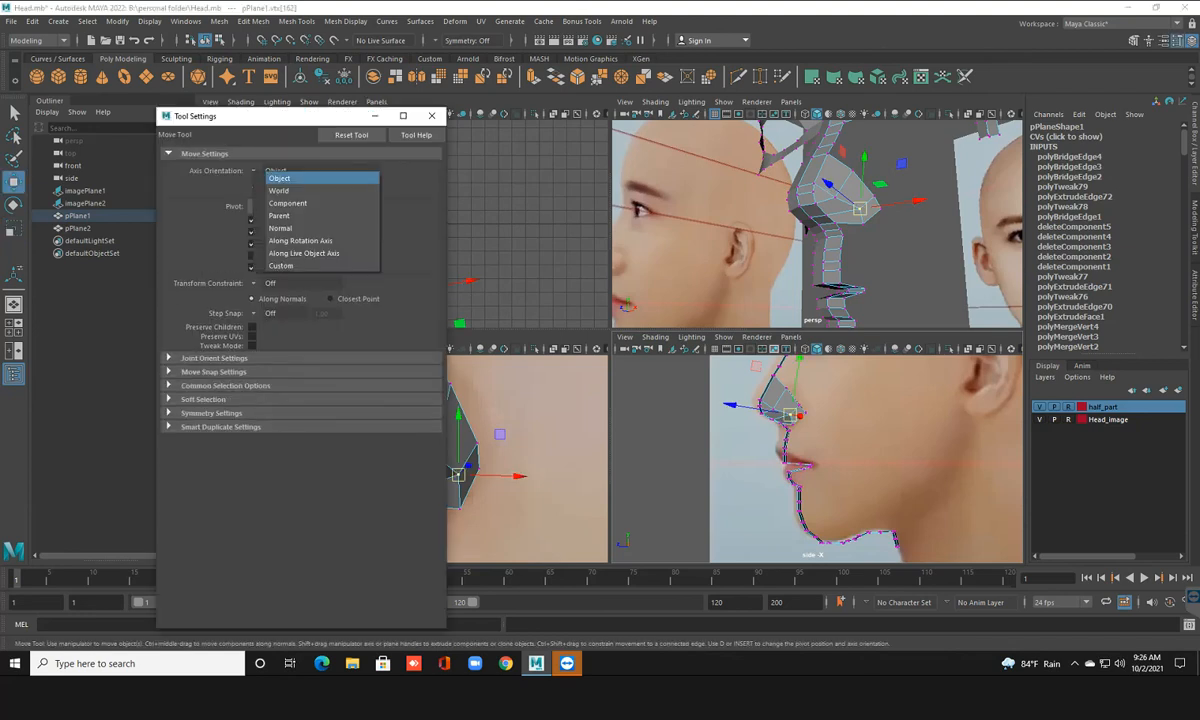
pyautogui.click(280, 185)
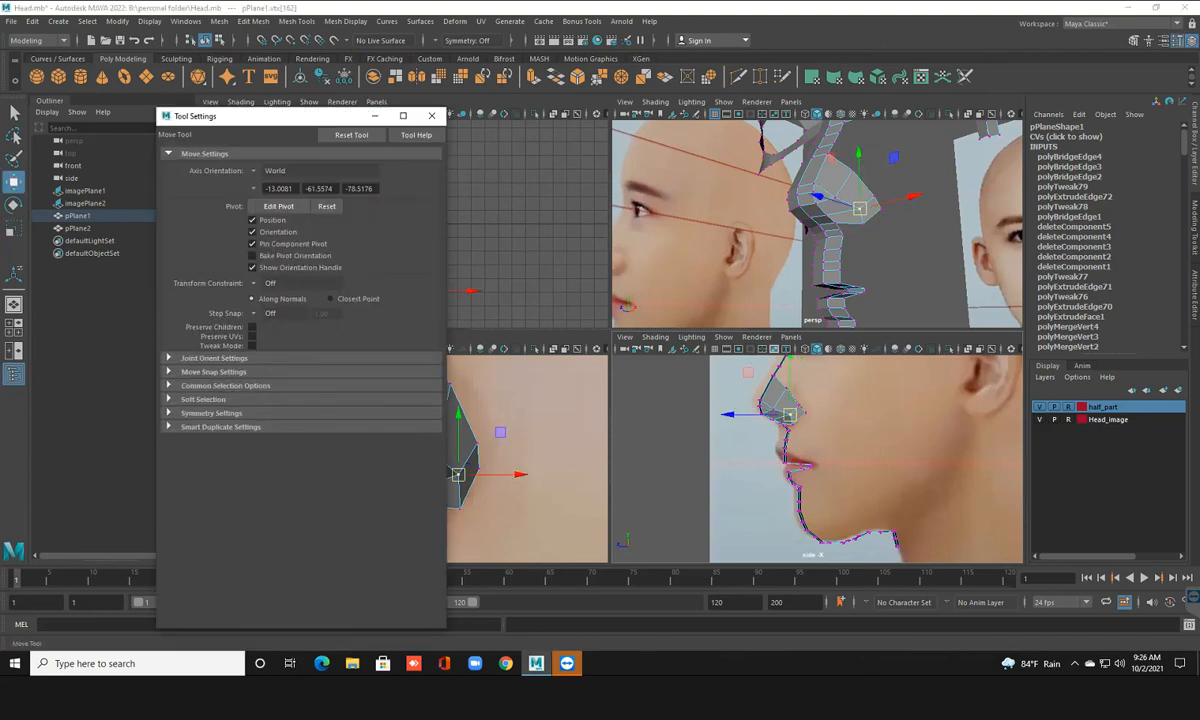
pyautogui.press('e')
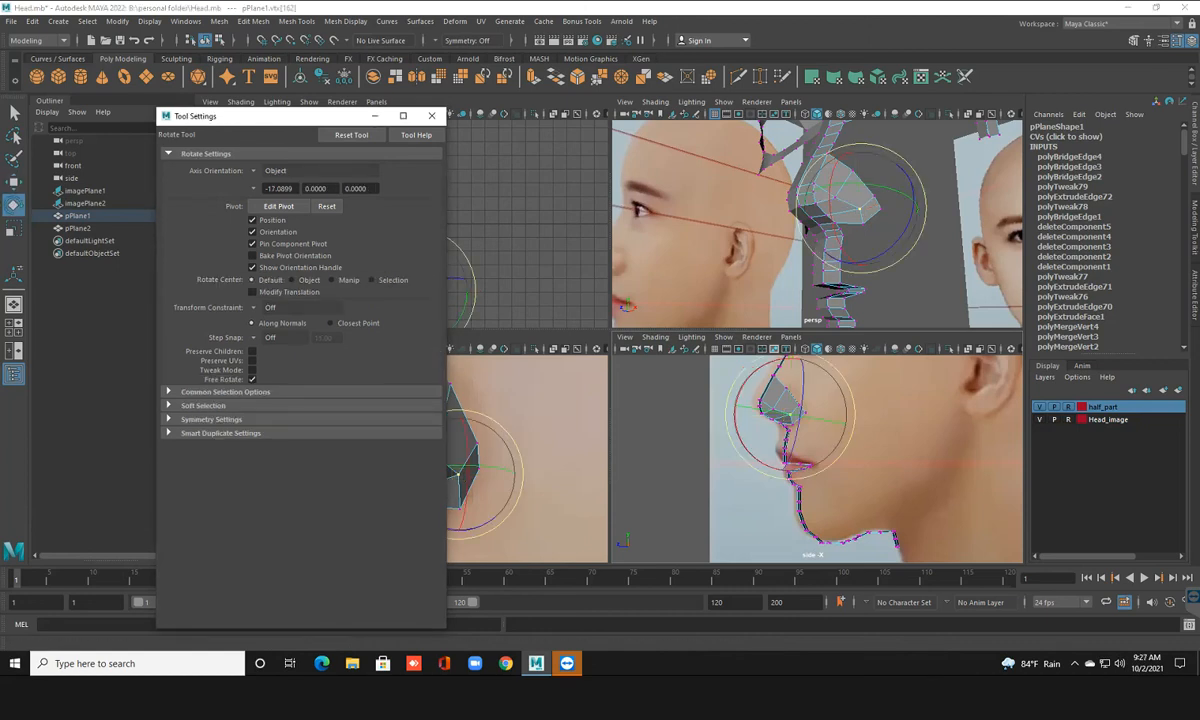
pyautogui.click(276, 170)
pyautogui.click(280, 188)
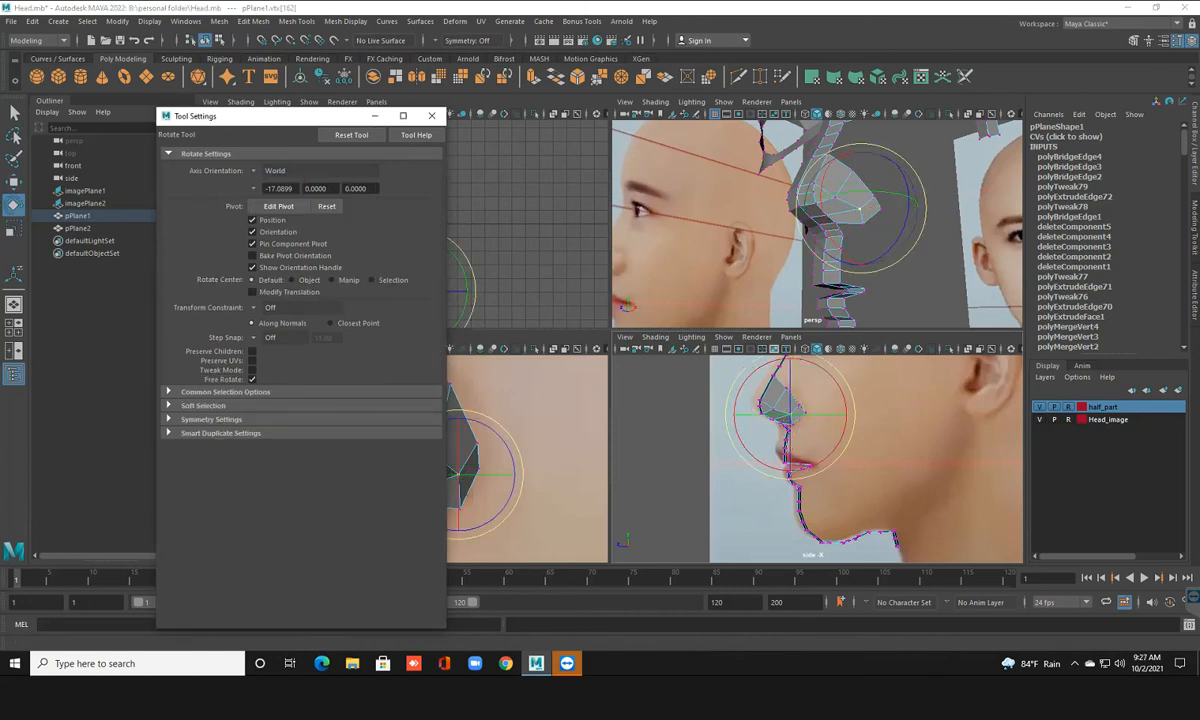
pyautogui.press('r')
pyautogui.click(276, 170)
pyautogui.click(278, 170)
pyautogui.click(432, 116)
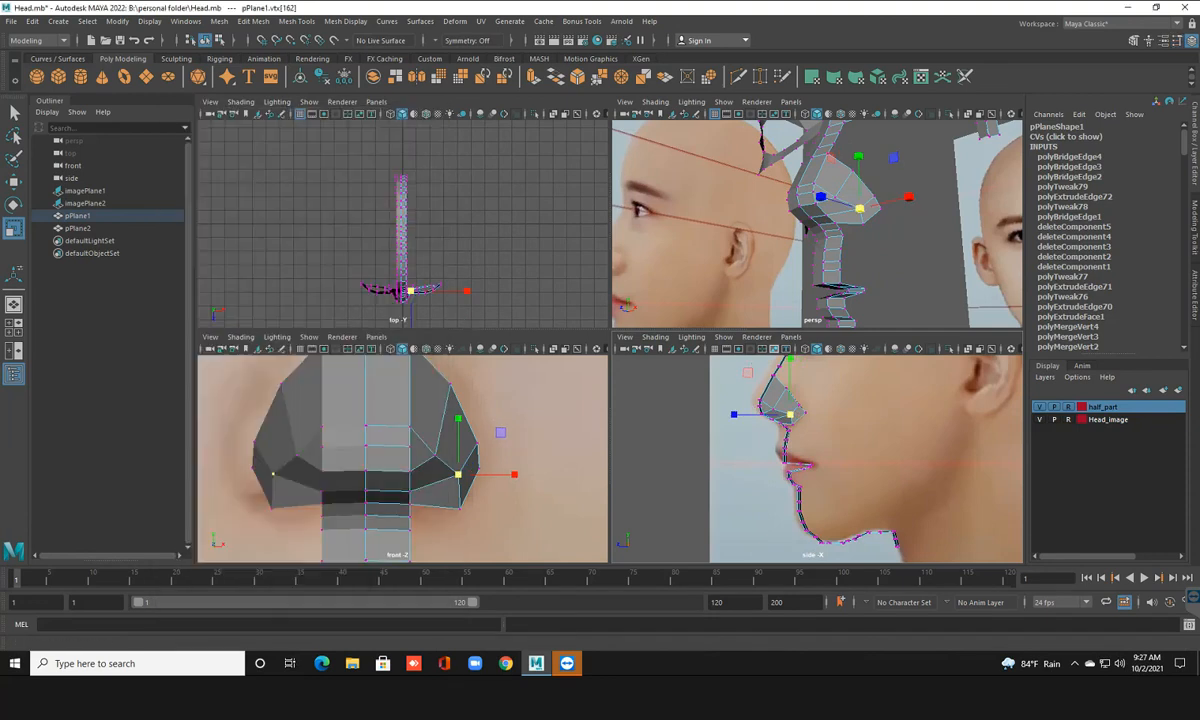
pyautogui.press('w')
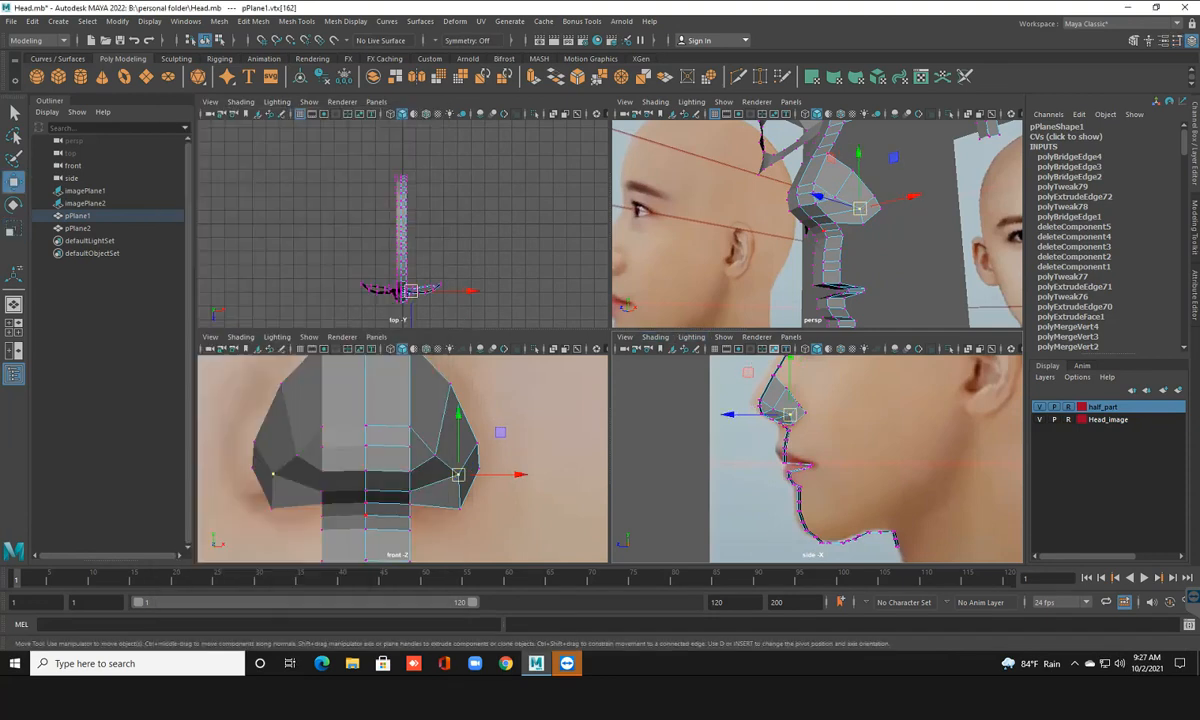
# Move the nostril underside's outer vertex slightly forward in the side view and raise the wing's lower corner vertex slightly up and outward
pyautogui.moveTo(727, 414)
pyautogui.mouseDown()
pyautogui.moveTo(742, 415)
pyautogui.moveTo(719, 414)
pyautogui.mouseUp()
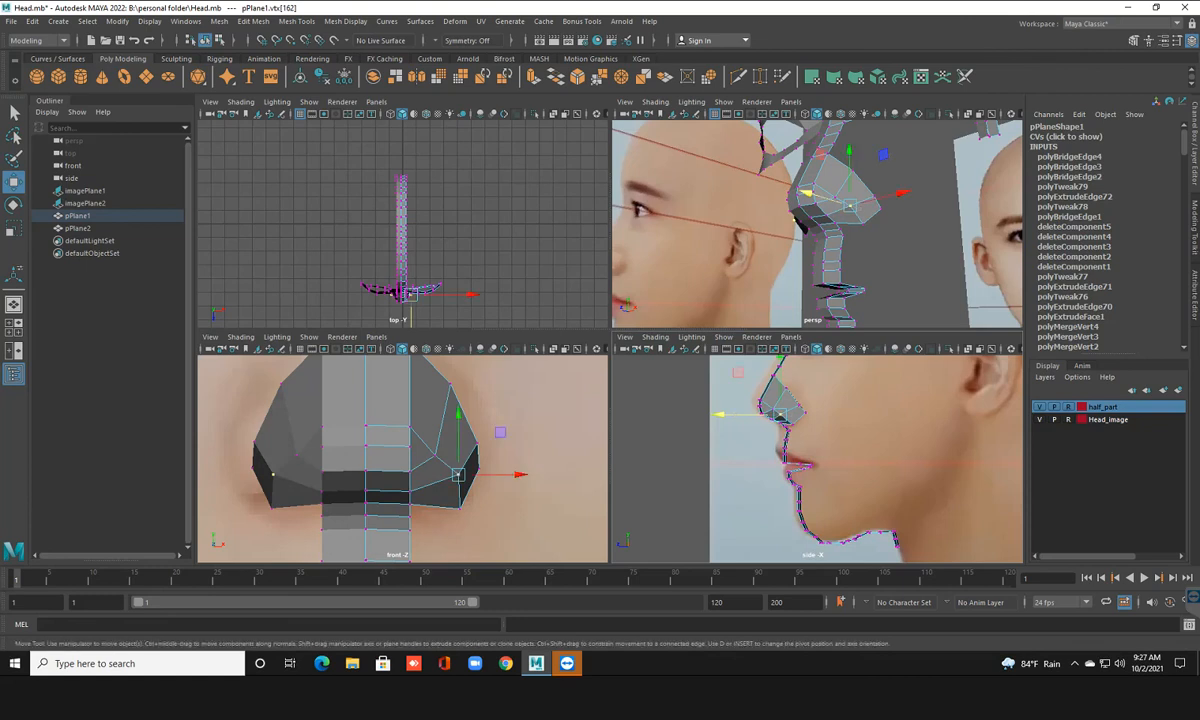
pyautogui.click(460, 509)
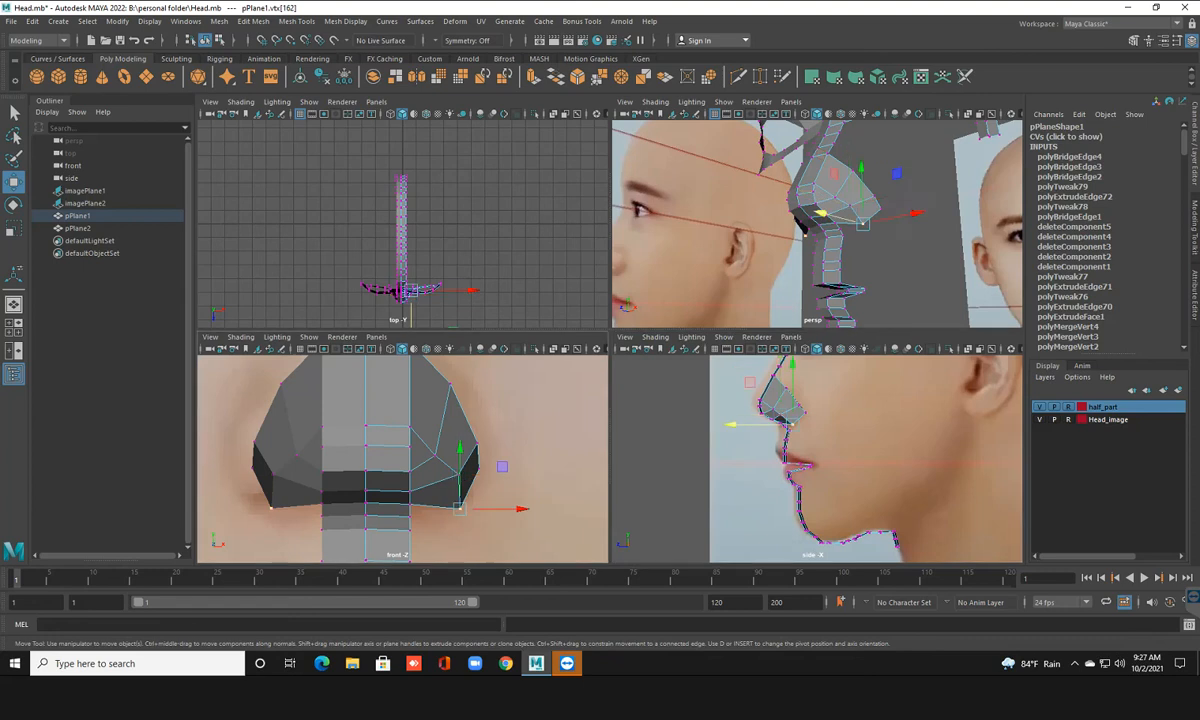
pyautogui.moveTo(458, 508); pyautogui.dragTo(462, 500)
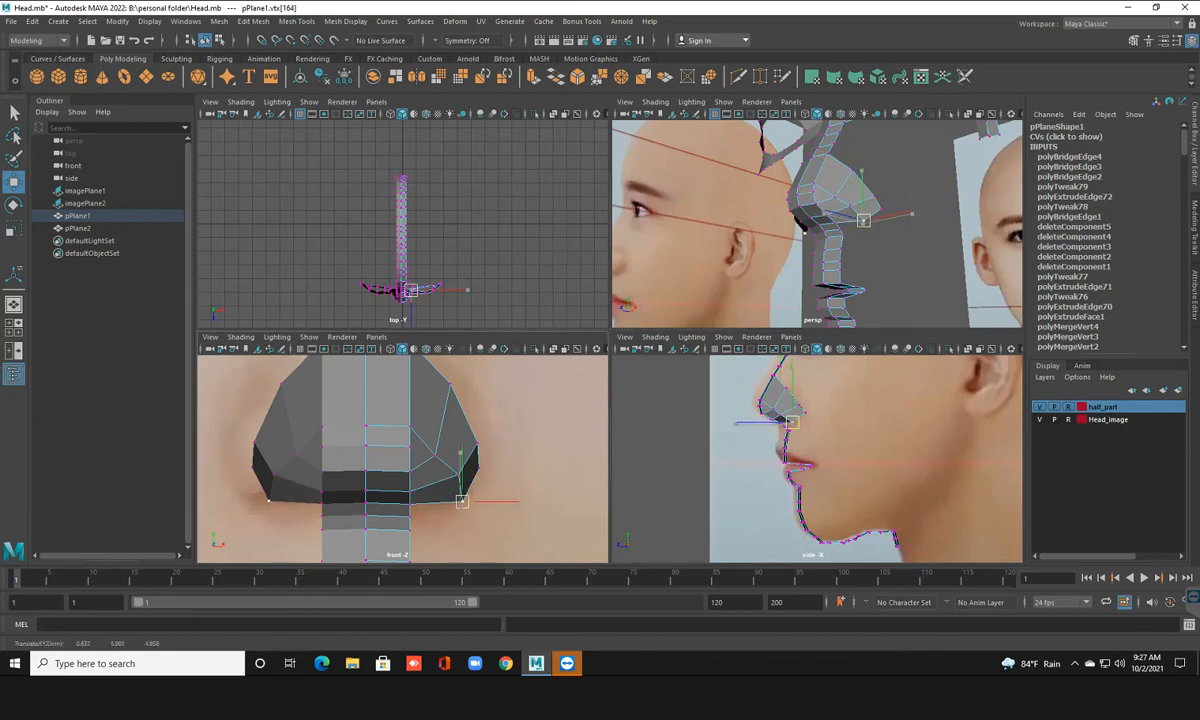
# Preview the nose with smooth mesh display in the full perspective view and examine its shape from the front and side
pyautogui.press('space')
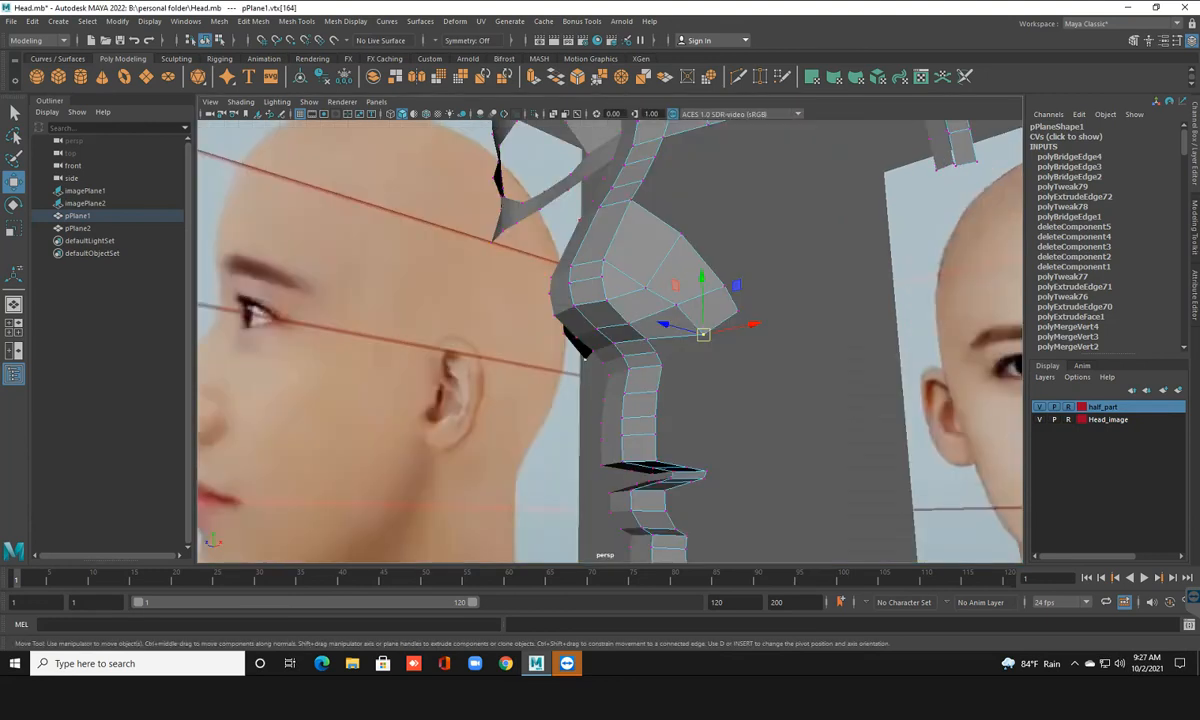
pyautogui.keyDown('alt'); pyautogui.moveTo(610, 380); pyautogui.dragTo(630, 425); pyautogui.keyUp('alt')
pyautogui.click(572, 372)
pyautogui.keyDown('alt'); pyautogui.moveTo(572, 372); pyautogui.dragTo(640, 250); pyautogui.keyUp('alt')
pyautogui.moveTo(640, 249); pyautogui.dragTo(640, 214, button='right')
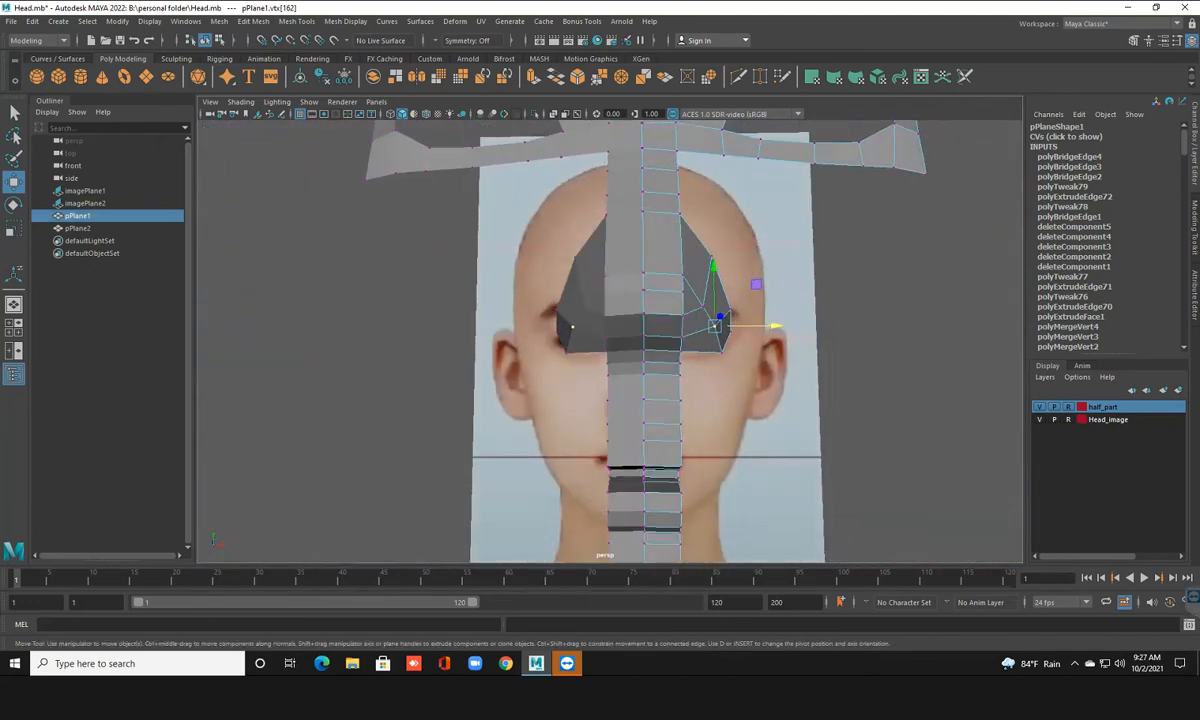
pyautogui.press('3')
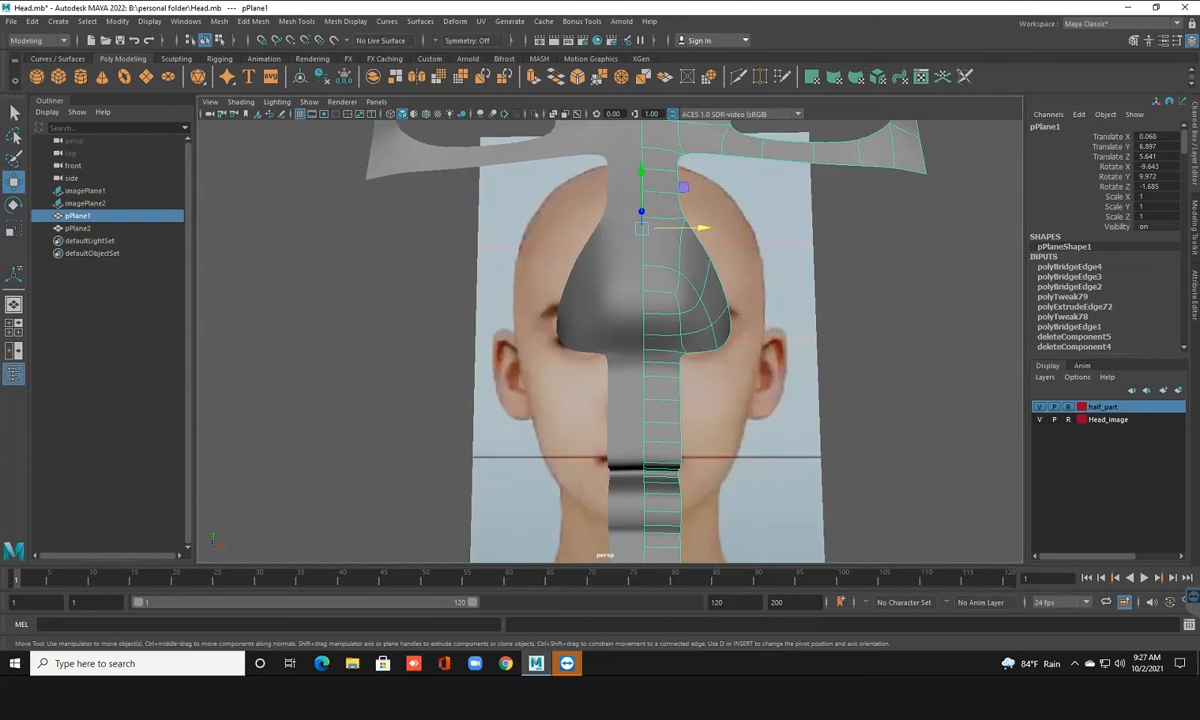
pyautogui.keyDown('alt'); pyautogui.moveTo(645, 300); pyautogui.dragTo(562, 316); pyautogui.keyUp('alt')
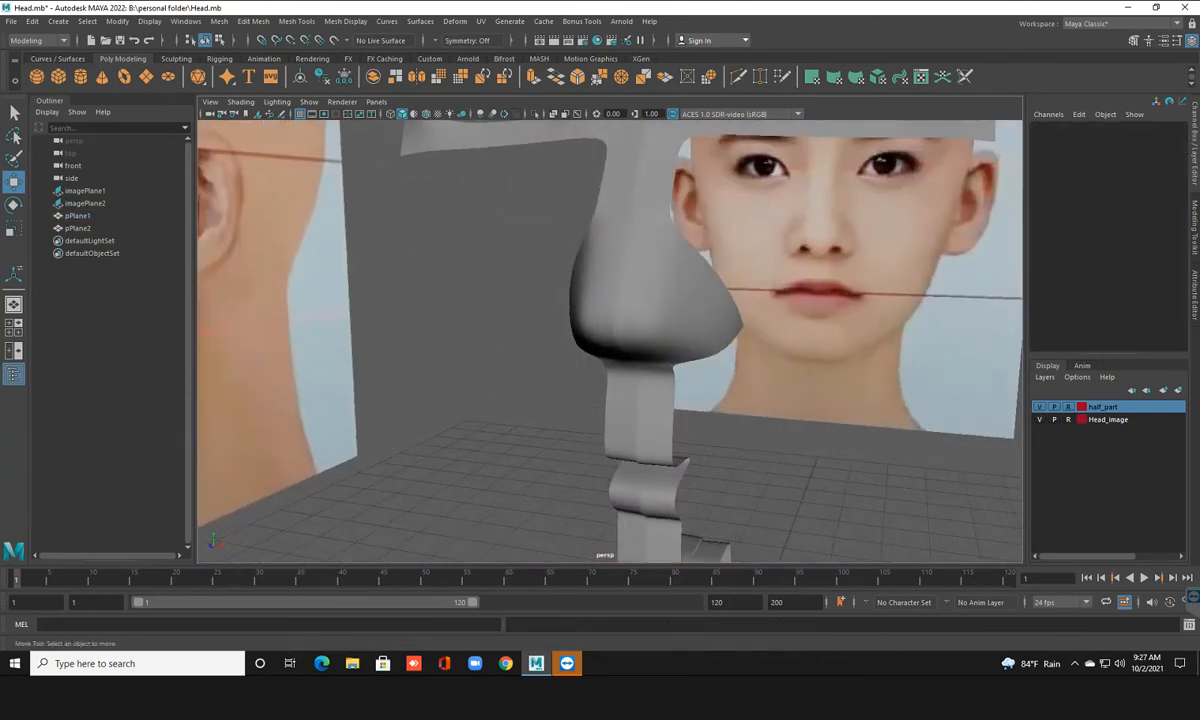
# Return the half-head mesh to unsmoothed display and switch to face selection, facing the underside of the nose
pyautogui.click(655, 290)
pyautogui.press('1')
pyautogui.moveTo(667, 316); pyautogui.dragTo(667, 351, button='right')
pyautogui.keyDown('alt'); pyautogui.moveTo(676, 318); pyautogui.dragTo(738, 228); pyautogui.keyUp('alt')
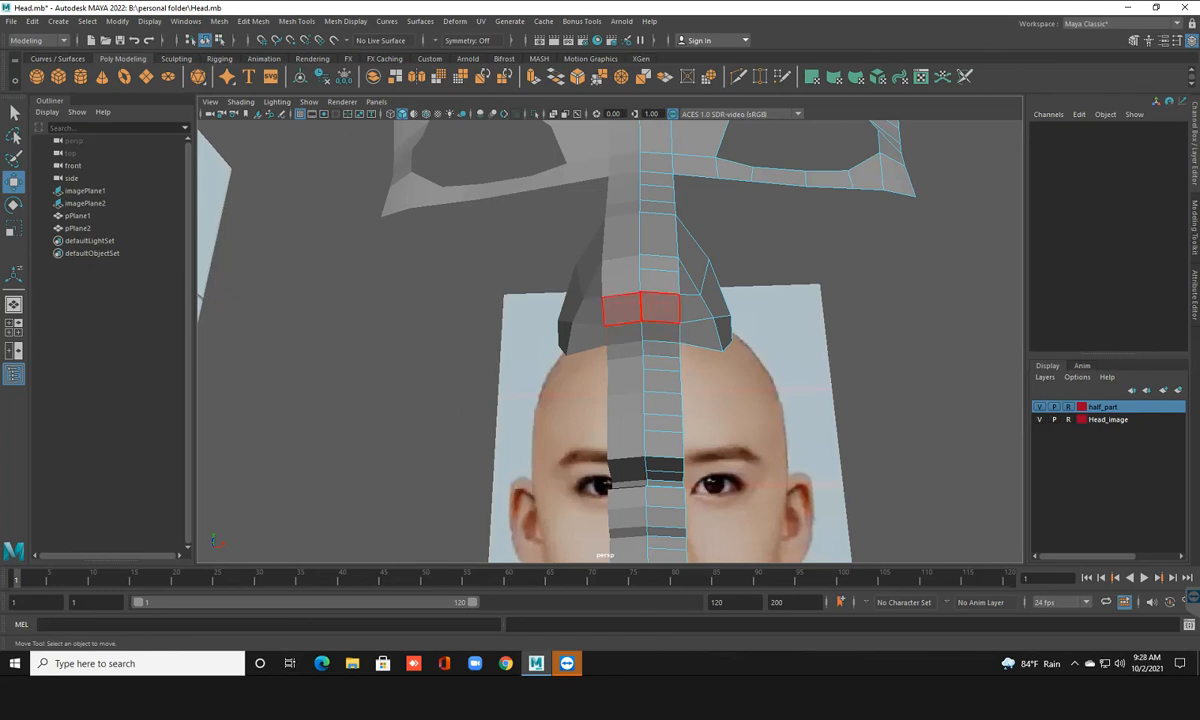
pyautogui.click(660, 308)
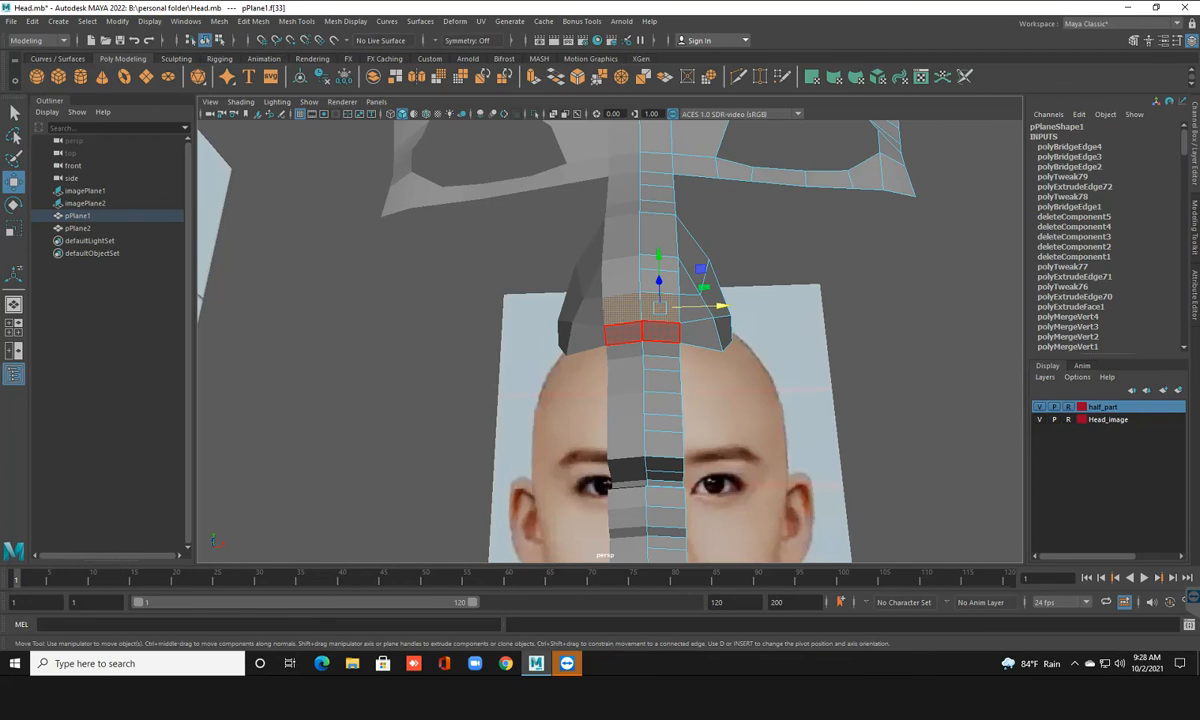
pyautogui.keyDown('shift'); pyautogui.click(641, 333); pyautogui.keyUp('shift')
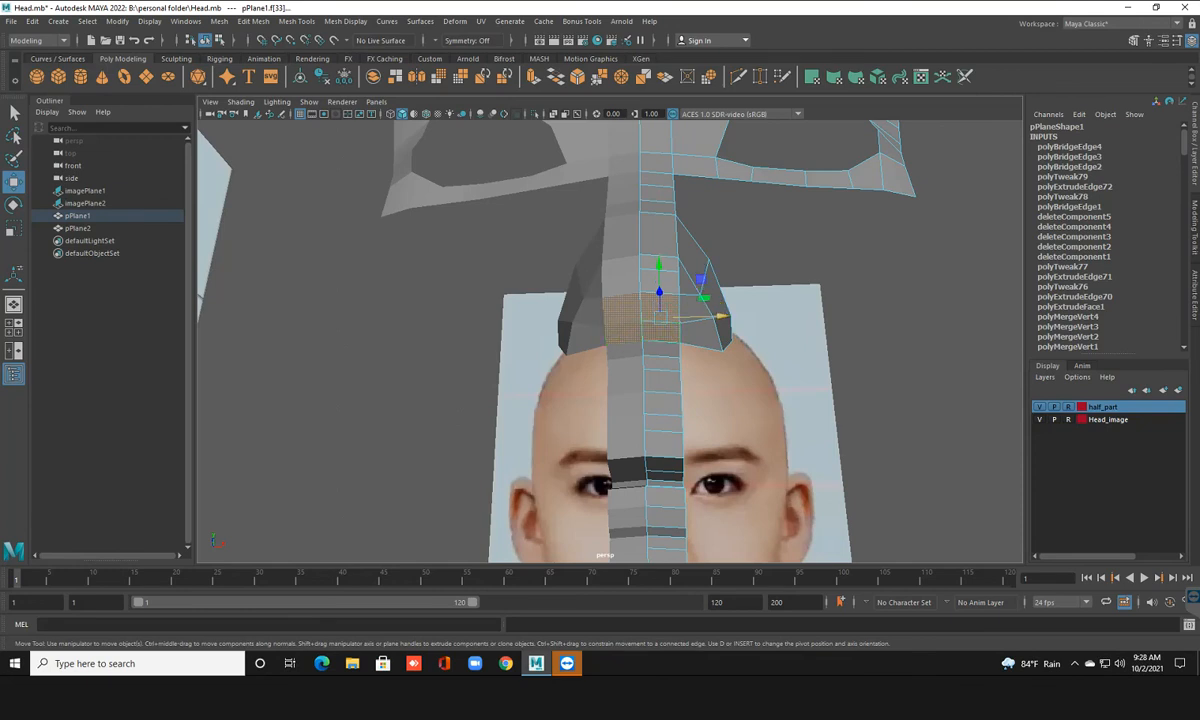
pyautogui.keyDown('alt'); pyautogui.moveTo(650, 335); pyautogui.dragTo(645, 288); pyautogui.keyUp('alt')
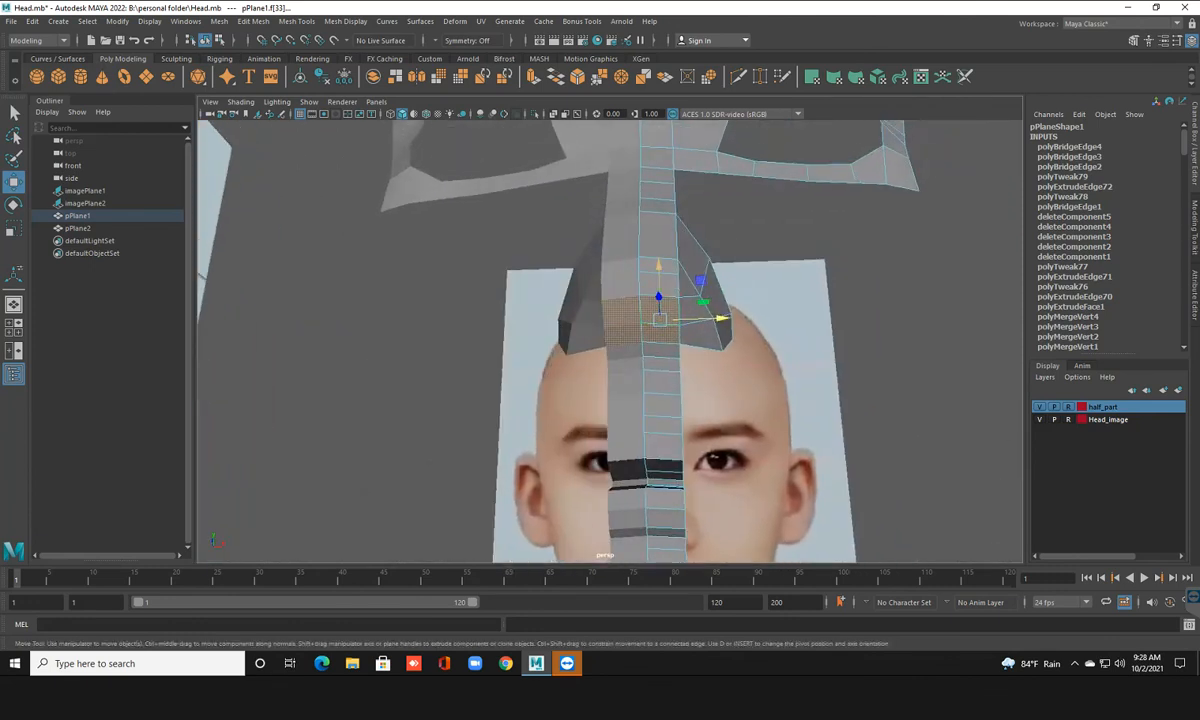
pyautogui.keyDown('shift'); pyautogui.click(640, 287); pyautogui.keyUp('shift')
pyautogui.keyDown('alt'); pyautogui.moveTo(645, 300); pyautogui.dragTo(580, 410); pyautogui.keyUp('alt')
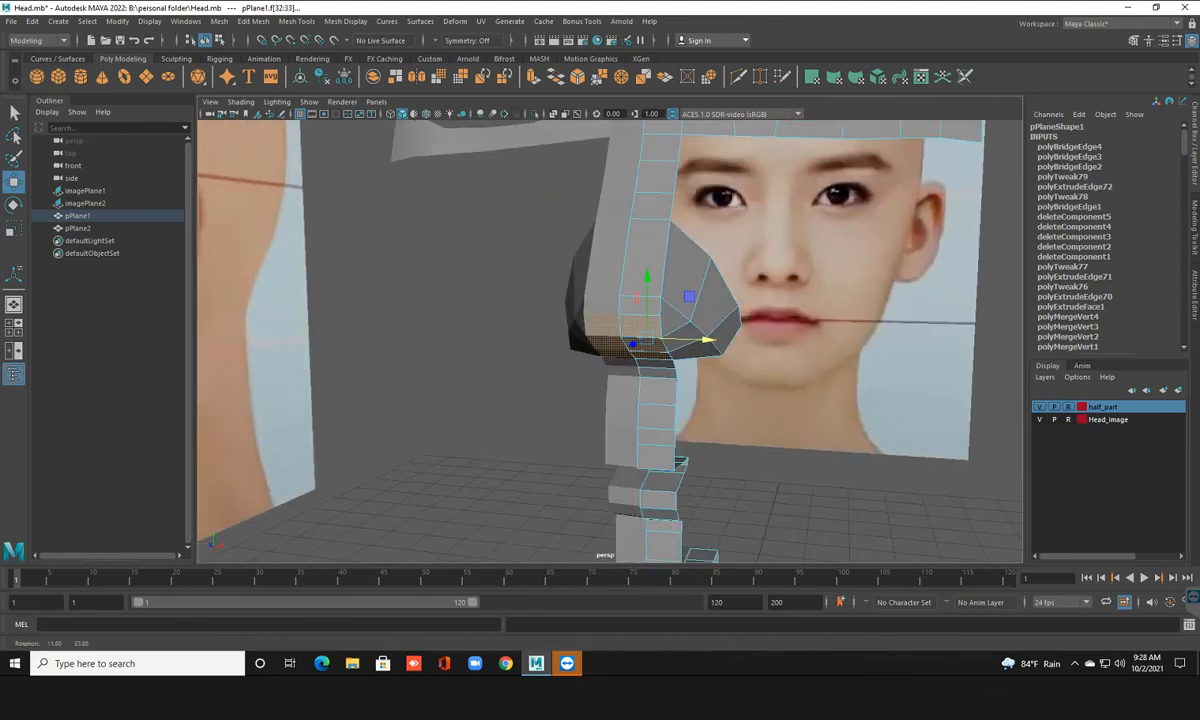
pyautogui.keyDown('ctrl'); pyautogui.click(634, 325); pyautogui.keyUp('ctrl')
pyautogui.keyDown('alt'); pyautogui.moveTo(640, 335); pyautogui.dragTo(632, 275); pyautogui.keyUp('alt')
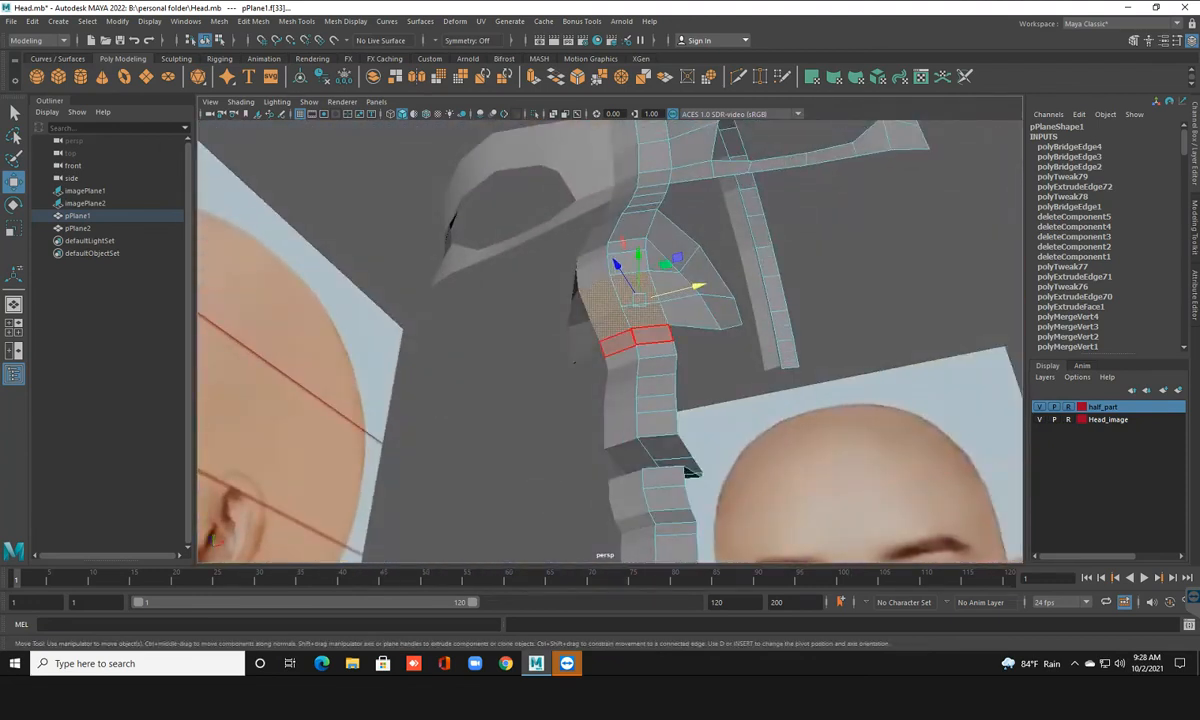
pyautogui.keyDown('shift'); pyautogui.click(636, 339); pyautogui.keyUp('shift')
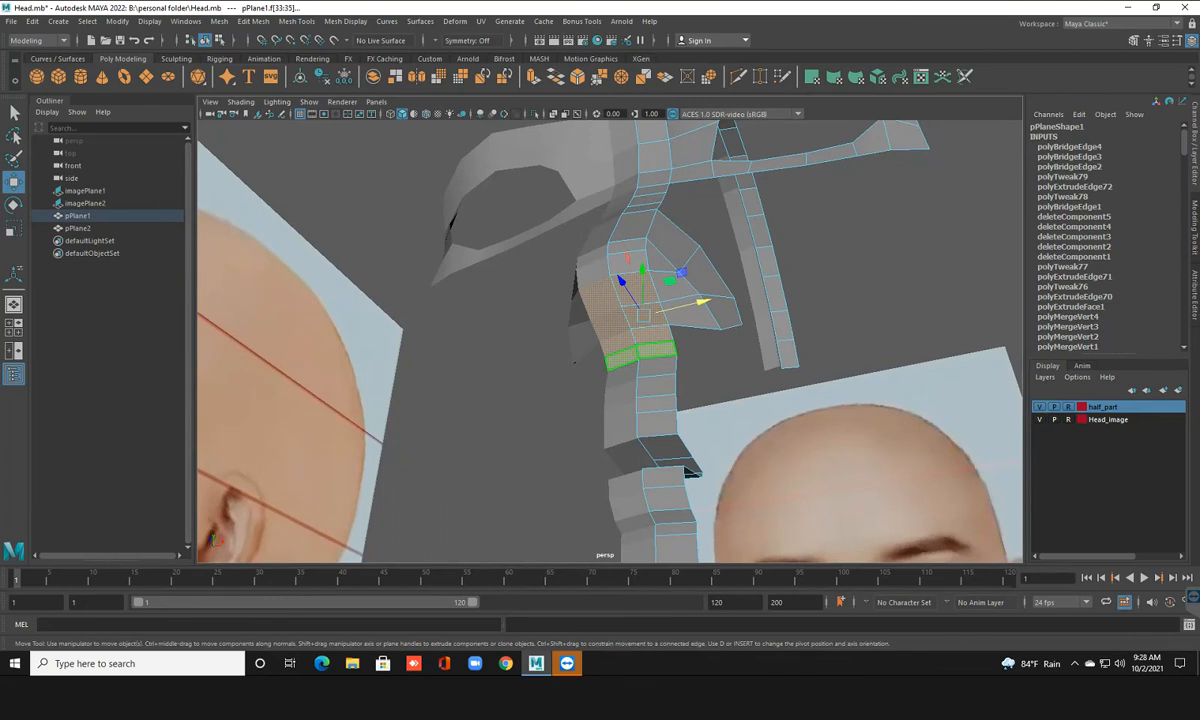
pyautogui.keyDown('ctrl'); pyautogui.click(648, 351); pyautogui.keyUp('ctrl')
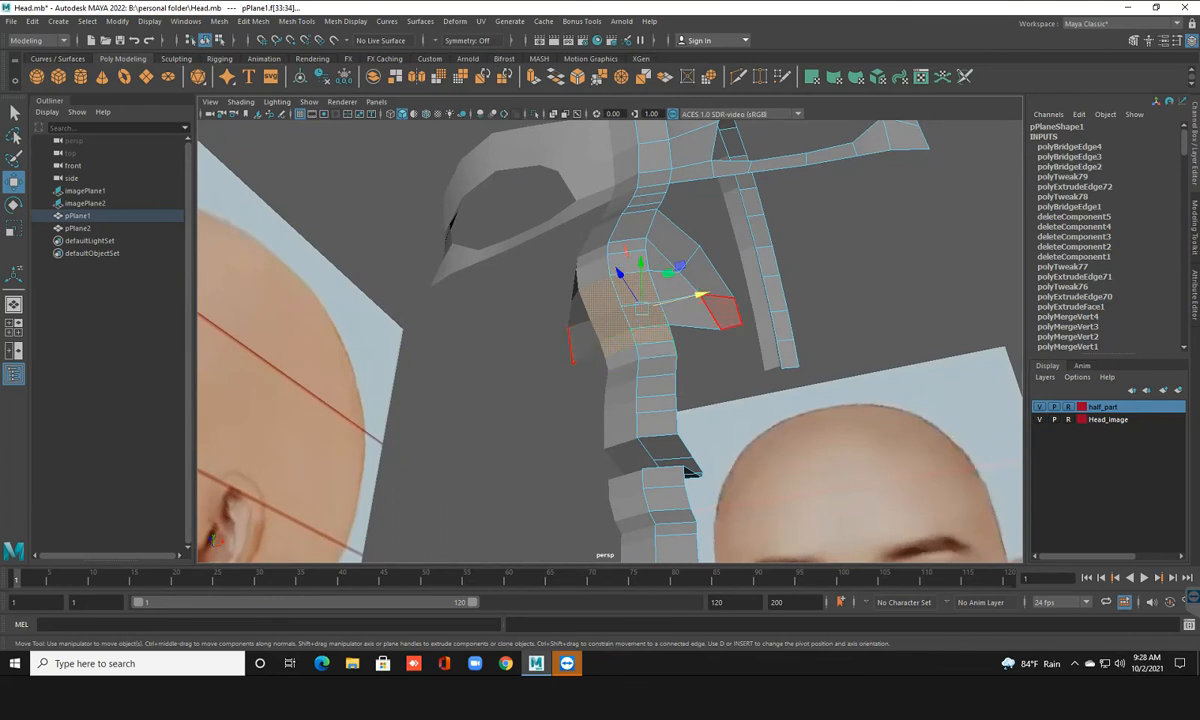
pyautogui.keyDown('ctrl'); pyautogui.click(648, 337); pyautogui.keyUp('ctrl')
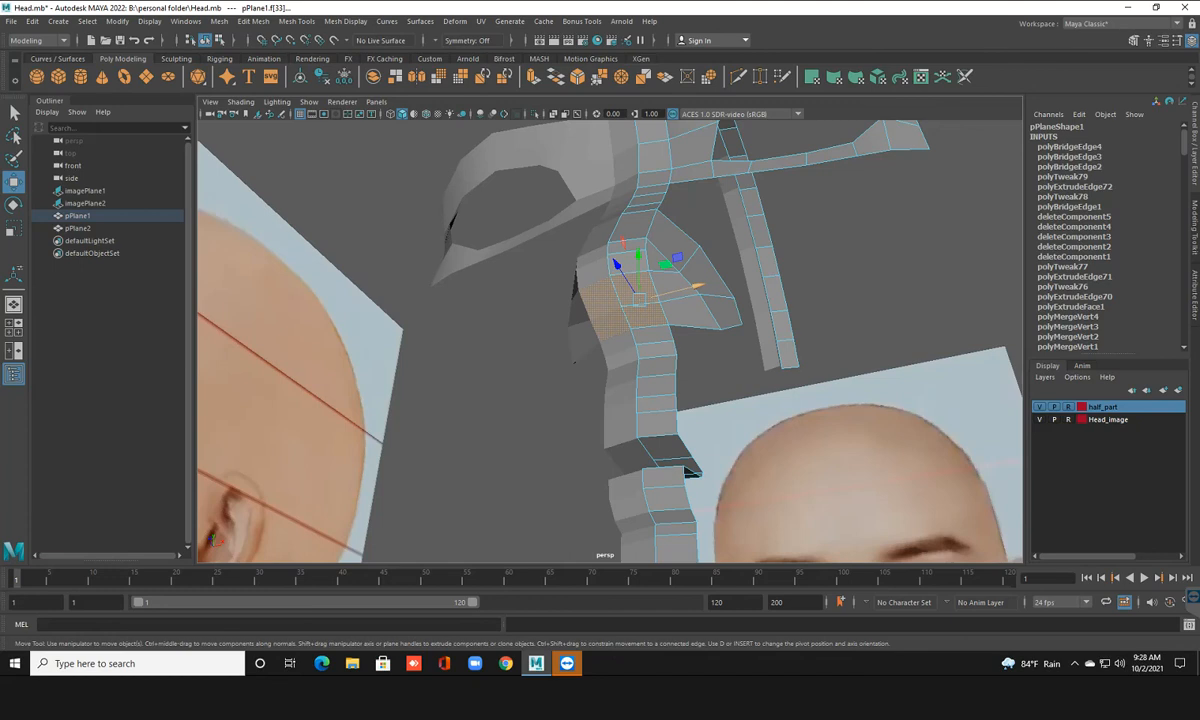
# Select only the three nostril underside faces between the wing and the centre strip, leaving the centre strip faces out of the selection
pyautogui.press('q')
pyautogui.keyDown('shift'); pyautogui.click(690, 312); pyautogui.keyUp('shift')
pyautogui.keyDown('shift'); pyautogui.click(677, 285); pyautogui.keyUp('shift')
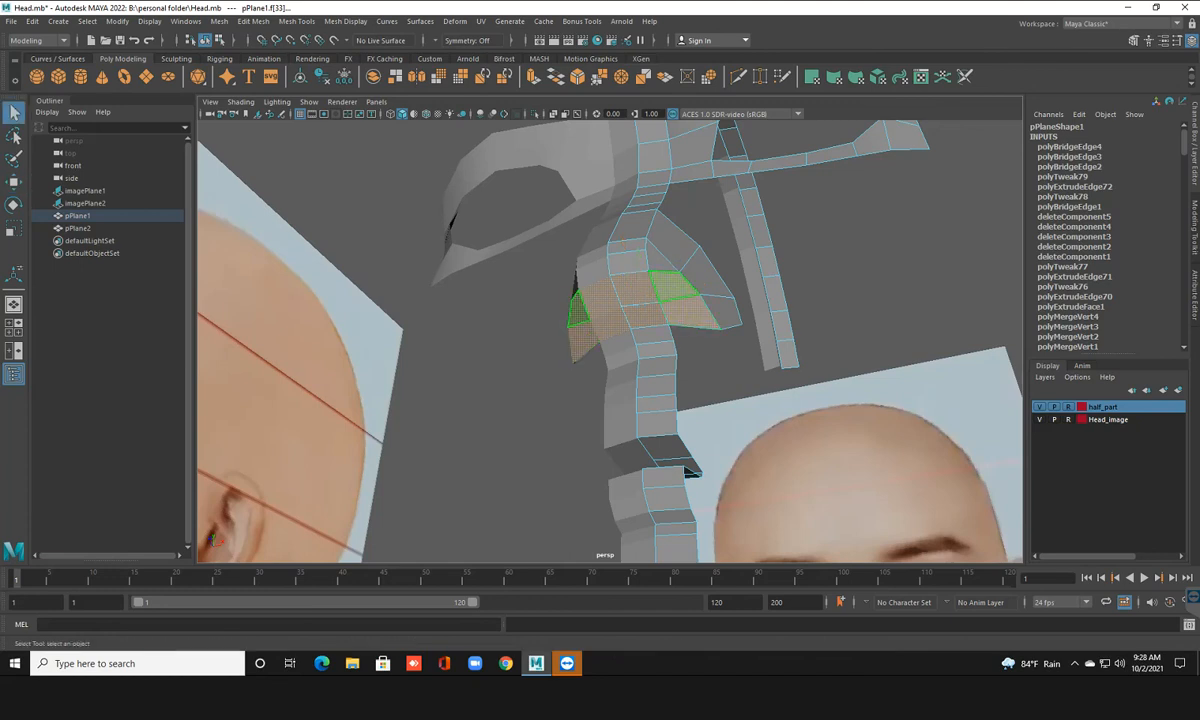
pyautogui.moveTo(690, 312)
pyautogui.keyDown('alt'); pyautogui.mouseDown()
pyautogui.moveTo(680, 328)
pyautogui.moveTo(705, 410)
pyautogui.moveTo(735, 375)
pyautogui.moveTo(810, 365)
pyautogui.moveTo(680, 345)
pyautogui.moveTo(635, 318)
pyautogui.moveTo(710, 300)
pyautogui.mouseUp(); pyautogui.keyUp('alt')
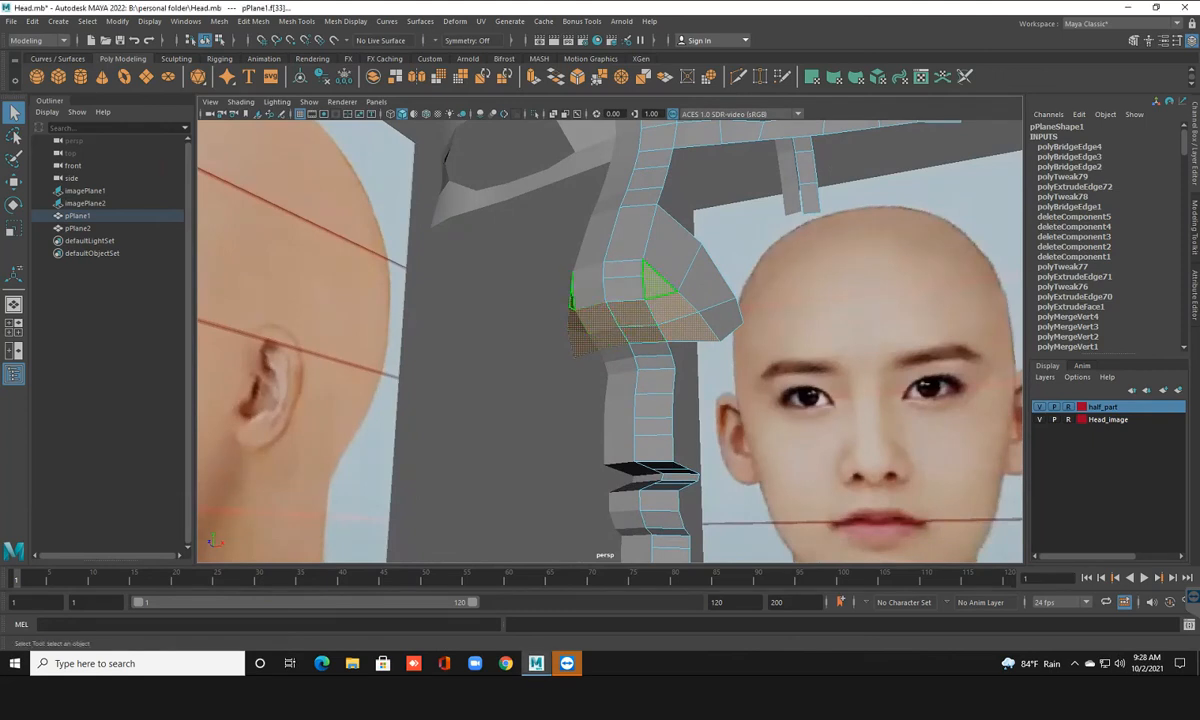
pyautogui.keyDown('alt'); pyautogui.moveTo(618, 328); pyautogui.dragTo(720, 350); pyautogui.keyUp('alt')
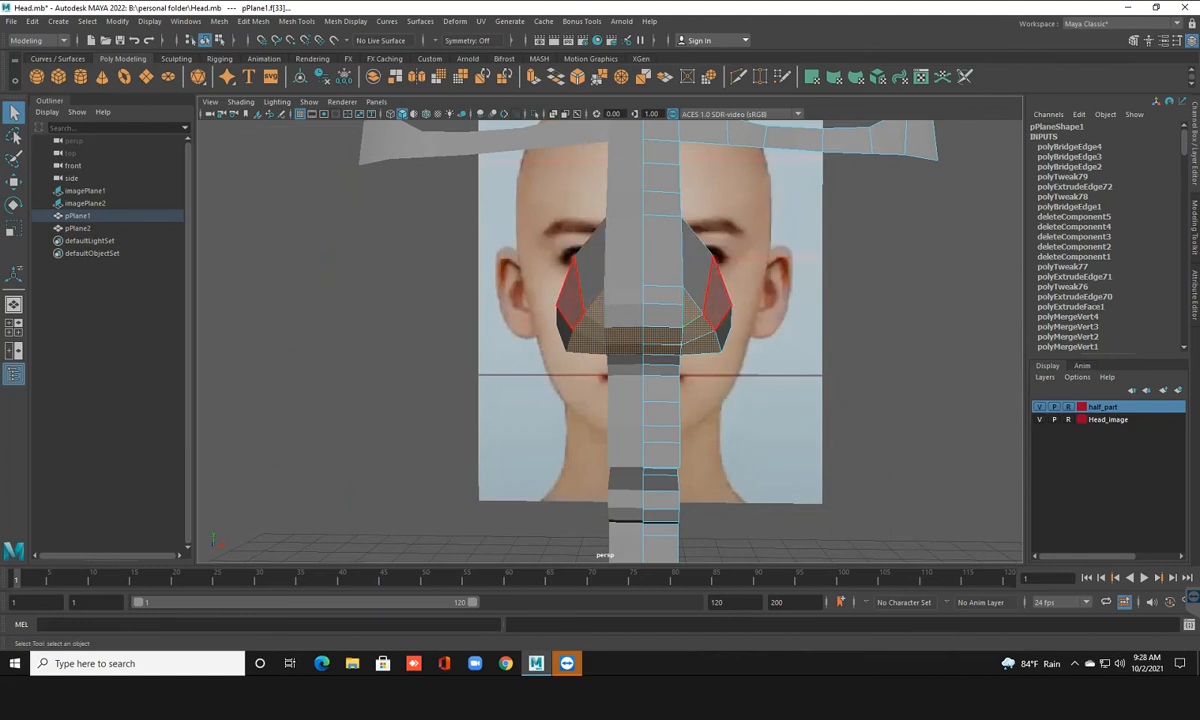
pyautogui.keyDown('alt'); pyautogui.moveTo(658, 388); pyautogui.dragTo(584, 350); pyautogui.keyUp('alt')
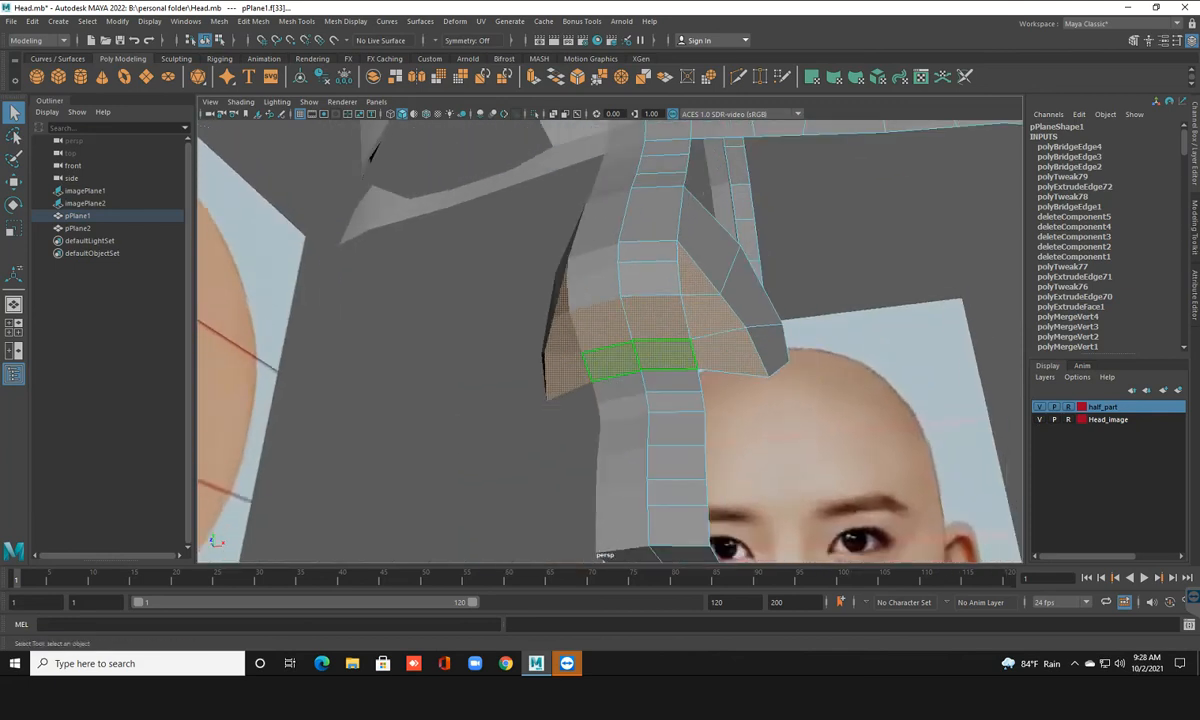
pyautogui.keyDown('ctrl'); pyautogui.click(656, 322); pyautogui.keyUp('ctrl')
pyautogui.keyDown('ctrl'); pyautogui.click(664, 354); pyautogui.keyUp('ctrl')
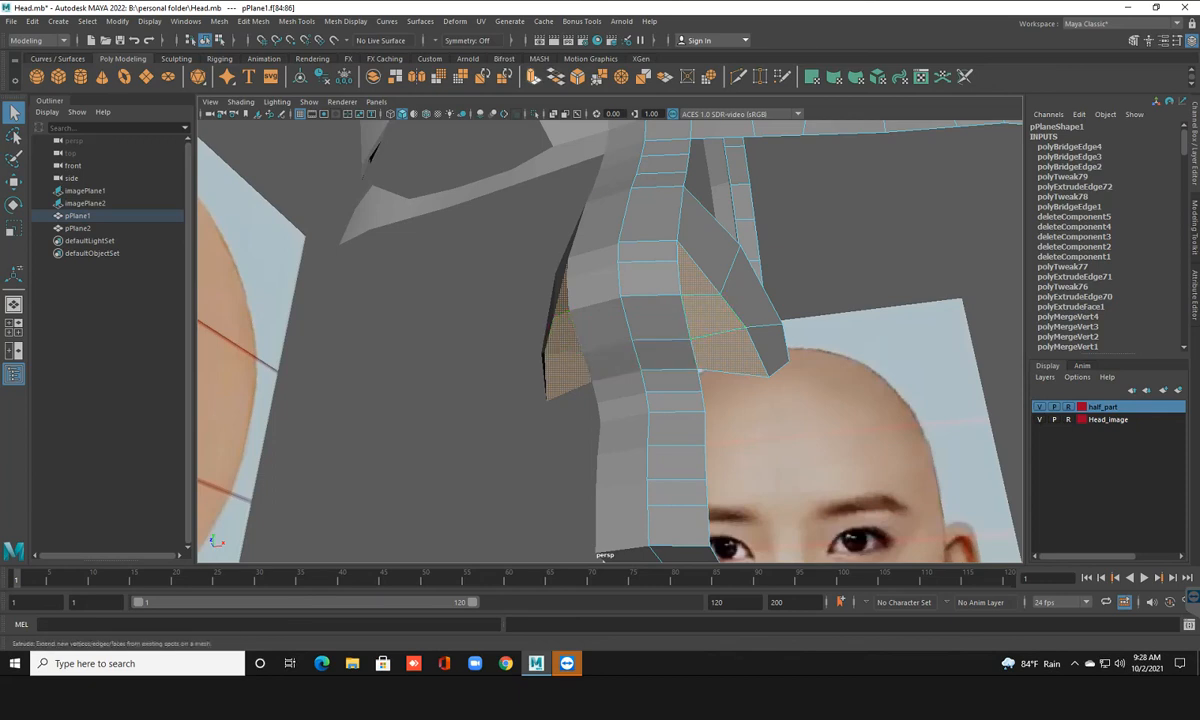
# Extrude the three nostril underside faces with an offset of 0.099 to inset them
pyautogui.click(533, 78)
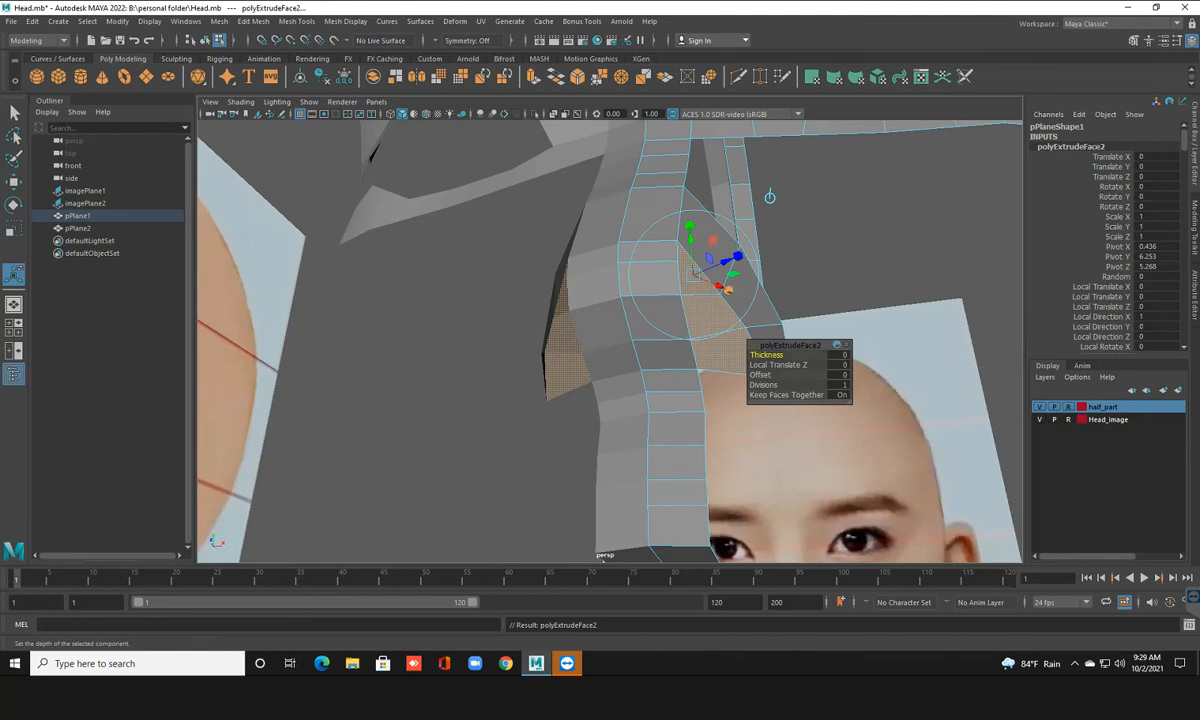
pyautogui.moveTo(761, 375); pyautogui.dragTo(777, 375)
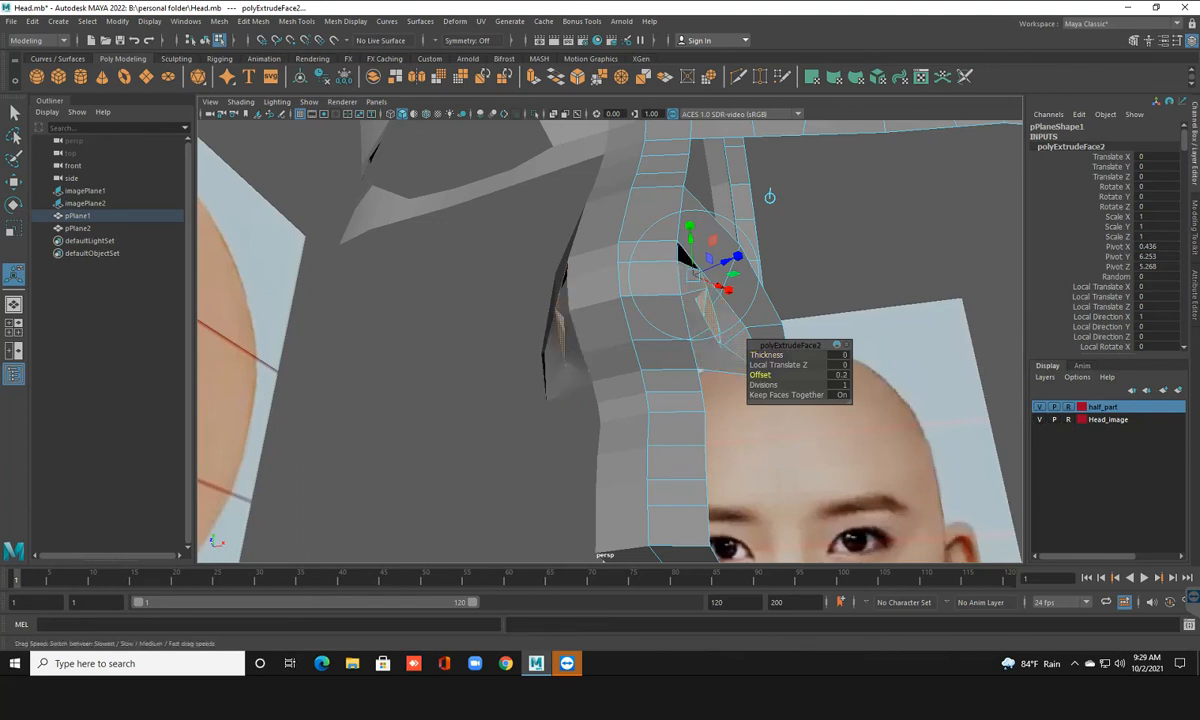
pyautogui.moveTo(761, 375); pyautogui.dragTo(730, 375)
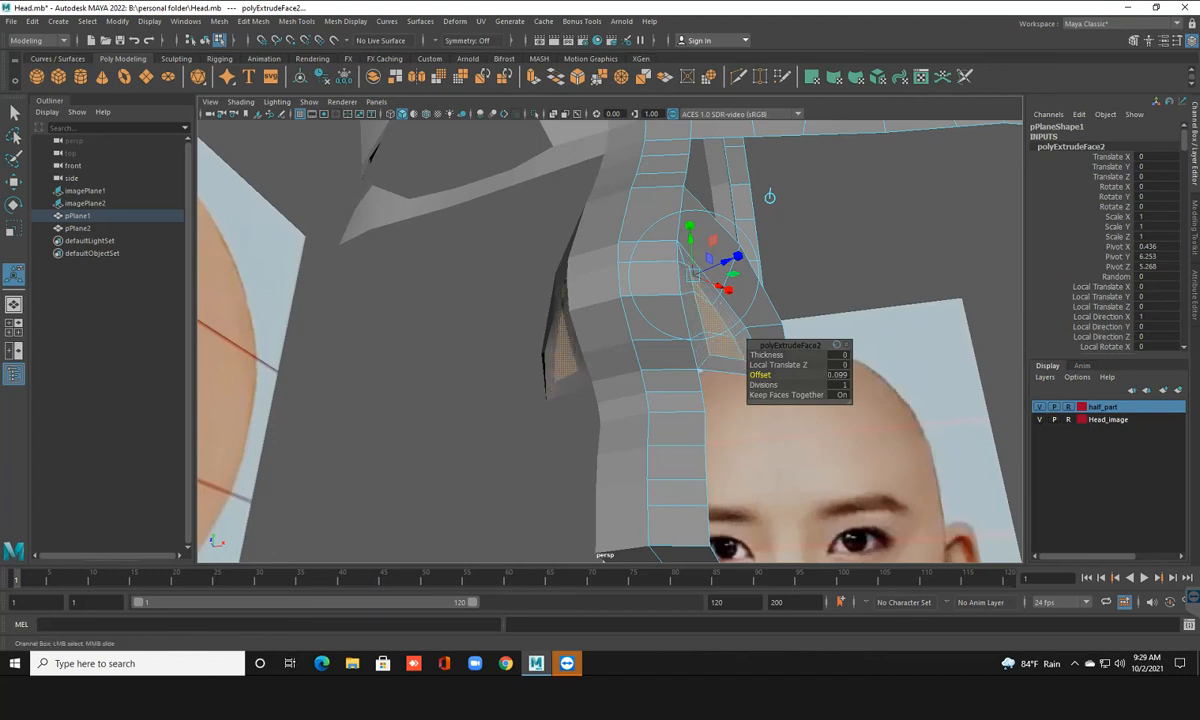
# Scale the inset nostril faces slightly narrower along the X axis, and undo the attempted further scaling
pyautogui.press('w')
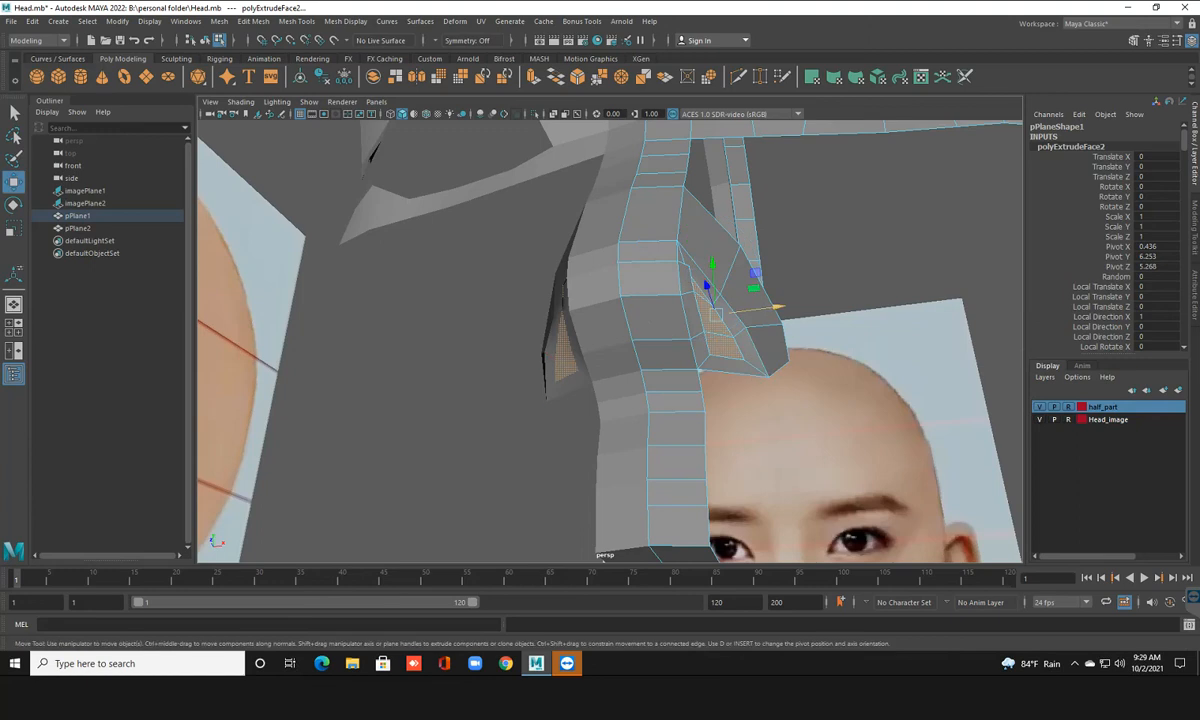
pyautogui.press('r')
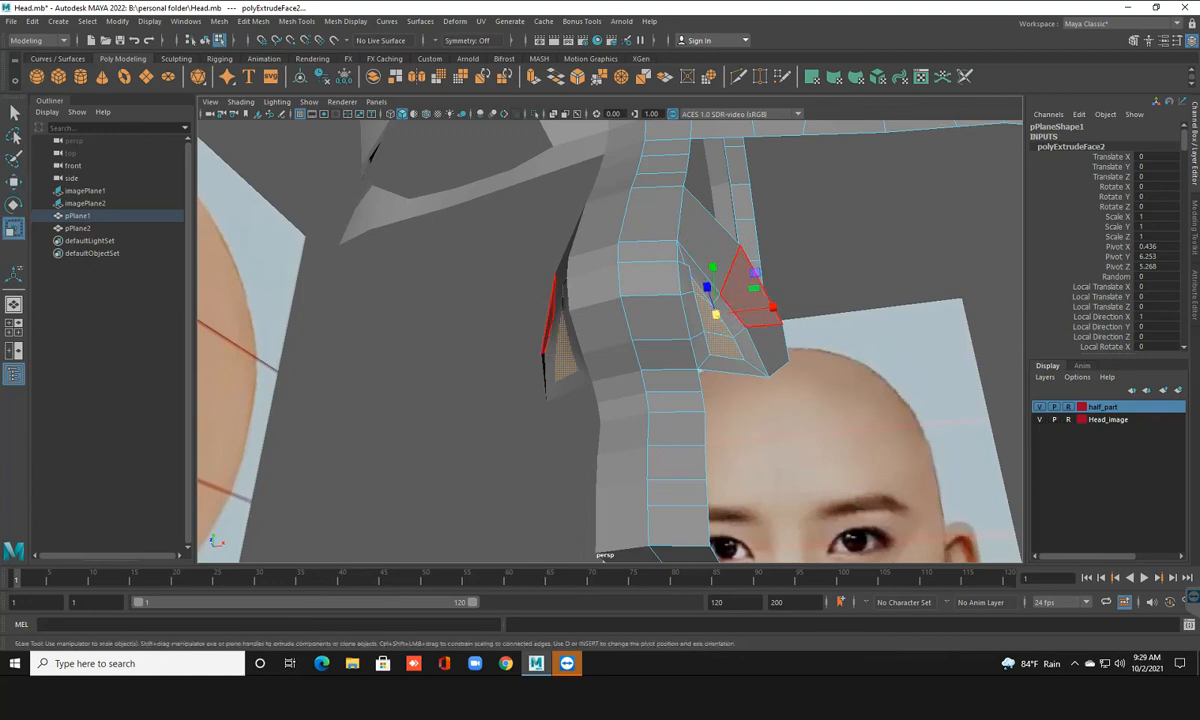
pyautogui.moveTo(706, 285); pyautogui.dragTo(767, 308)
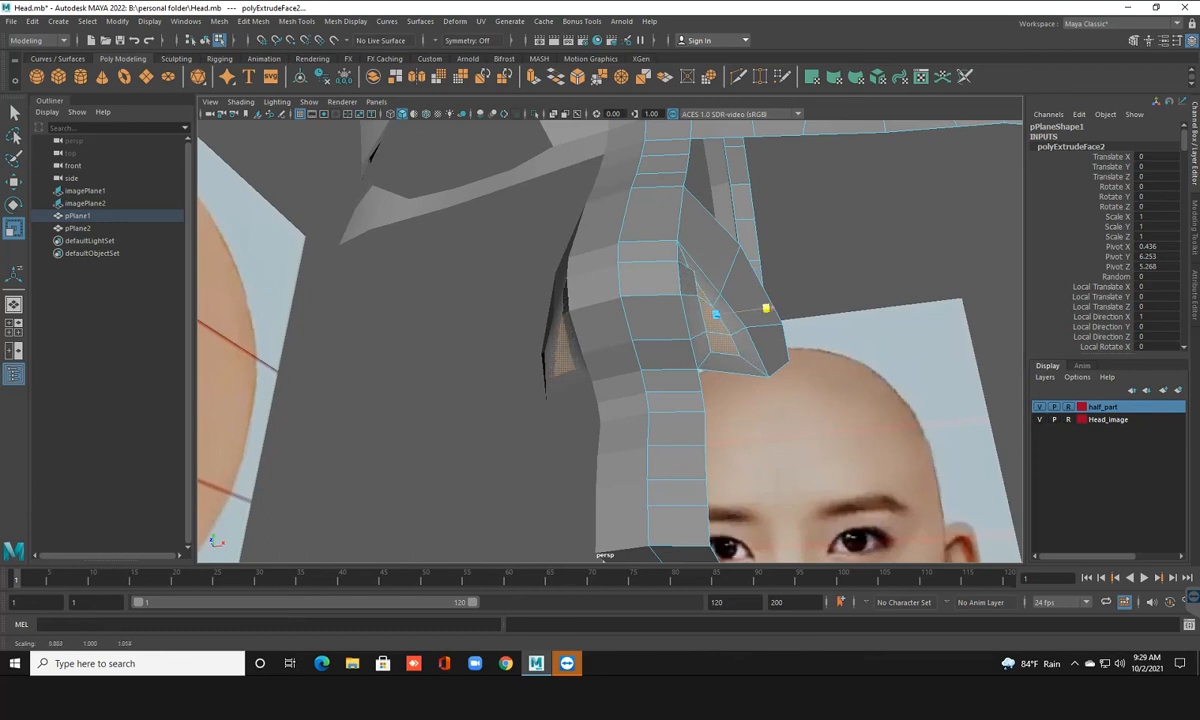
pyautogui.moveTo(768, 308); pyautogui.dragTo(772, 306)
pyautogui.moveTo(712, 267); pyautogui.dragTo(614, 425)
pyautogui.hotkey('ctrl', 'z')
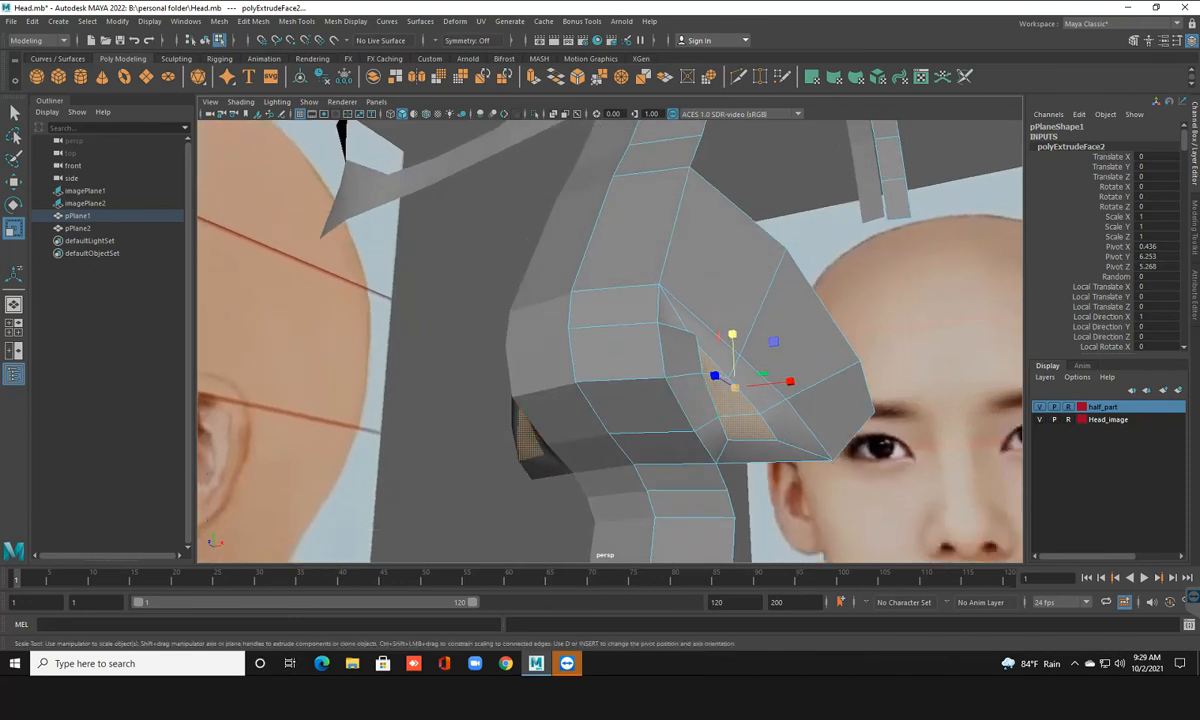
# Raise the three inset nostril faces slightly into the nose and switch to vertex selection
pyautogui.press('w')
pyautogui.moveTo(735, 386); pyautogui.dragTo(648, 458)
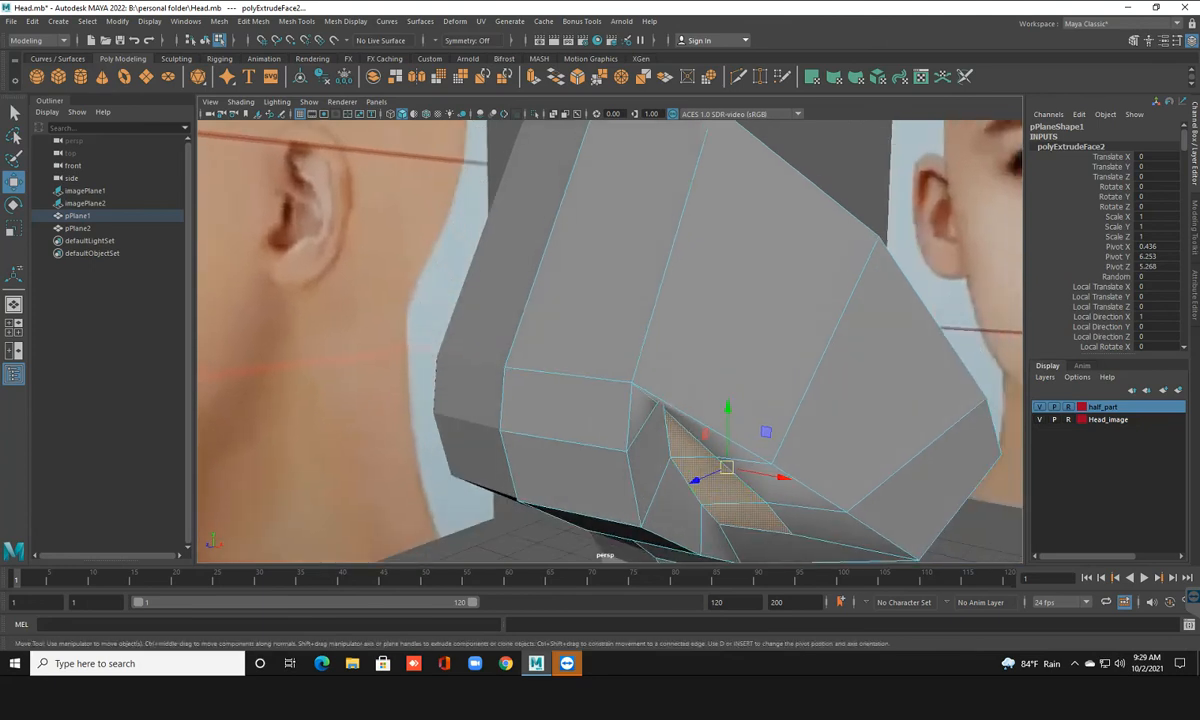
pyautogui.moveTo(728, 408)
pyautogui.mouseDown()
pyautogui.moveTo(728, 431)
pyautogui.moveTo(783, 393)
pyautogui.moveTo(708, 401)
pyautogui.mouseUp()
pyautogui.moveTo(753, 319); pyautogui.dragTo(672, 334, button='right')
pyautogui.keyDown('alt'); pyautogui.moveTo(672, 336); pyautogui.dragTo(648, 326); pyautogui.keyUp('alt')
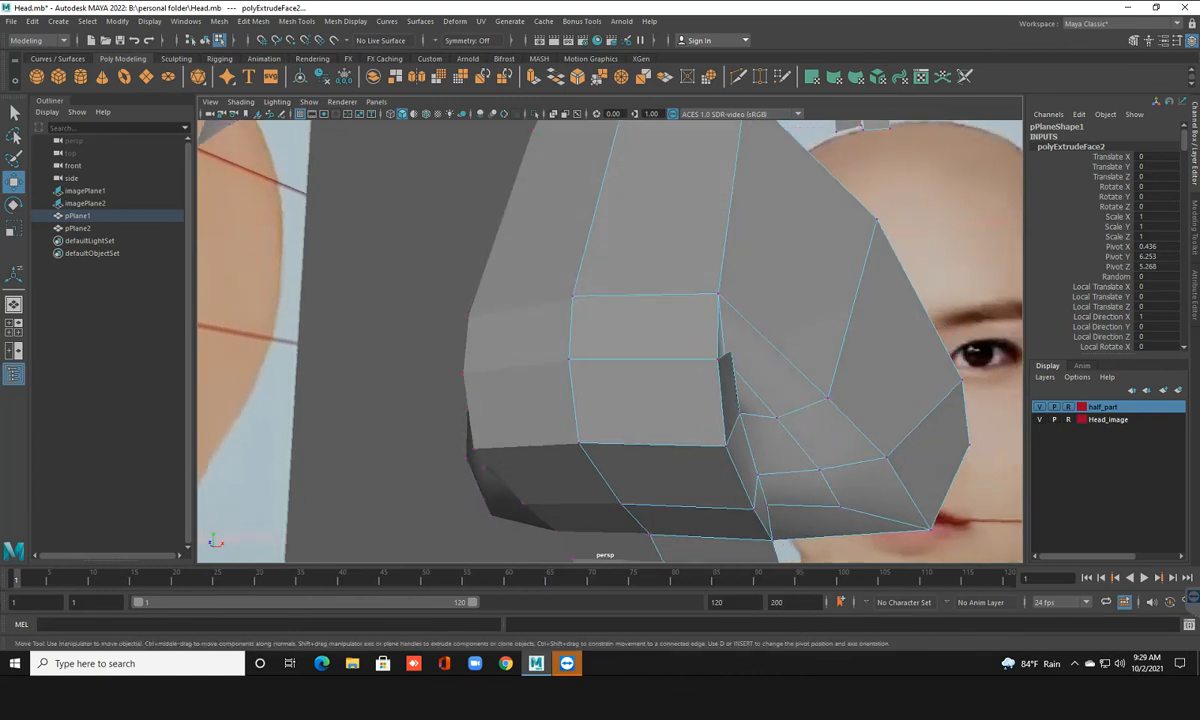
# Move the inset vertex at the nostril's front end to widen the opening beside the centre strip
pyautogui.click(725, 357)
pyautogui.keyDown('alt'); pyautogui.moveTo(737, 356); pyautogui.dragTo(630, 442); pyautogui.keyUp('alt')
pyautogui.click(594, 446)
pyautogui.moveTo(545, 460); pyautogui.dragTo(532, 466)
pyautogui.moveTo(619, 468); pyautogui.dragTo(712, 424)
# Try shifting the nostril's front inset vertex slightly along the X axis in the front view, and undo the move
pyautogui.press('space')
pyautogui.press('space')
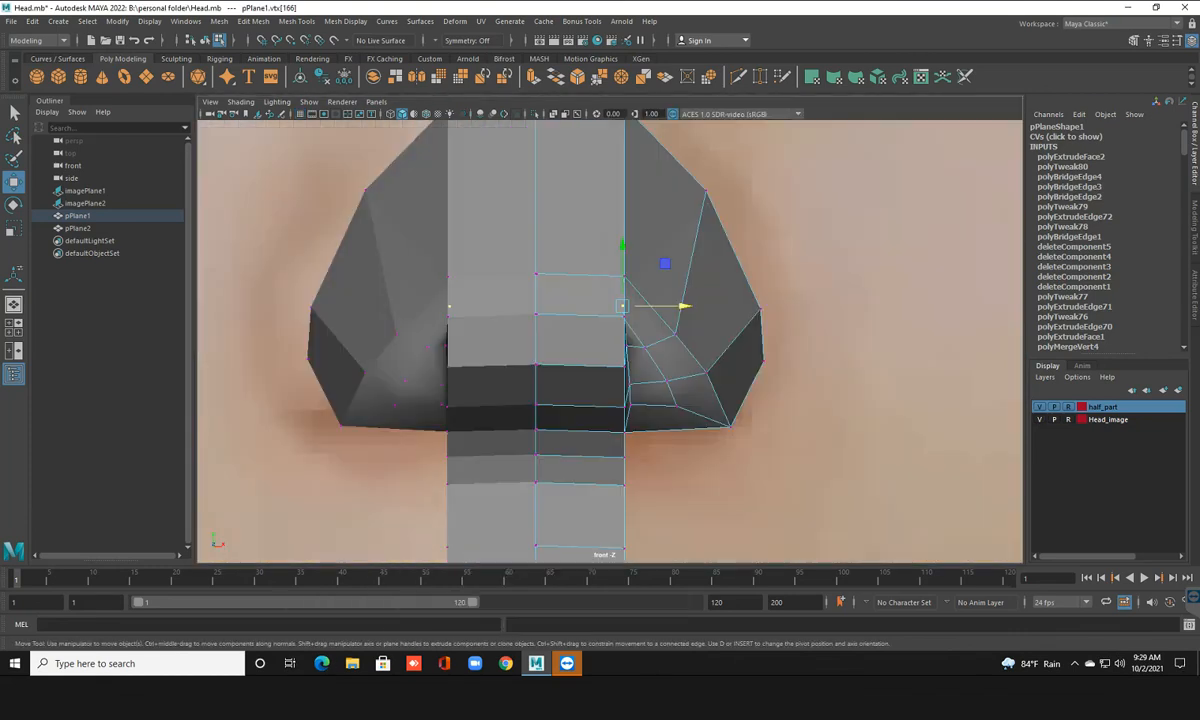
pyautogui.scroll(5, 610, 341)
pyautogui.scroll(-12, 610, 341)
pyautogui.scroll(2, 610, 341)
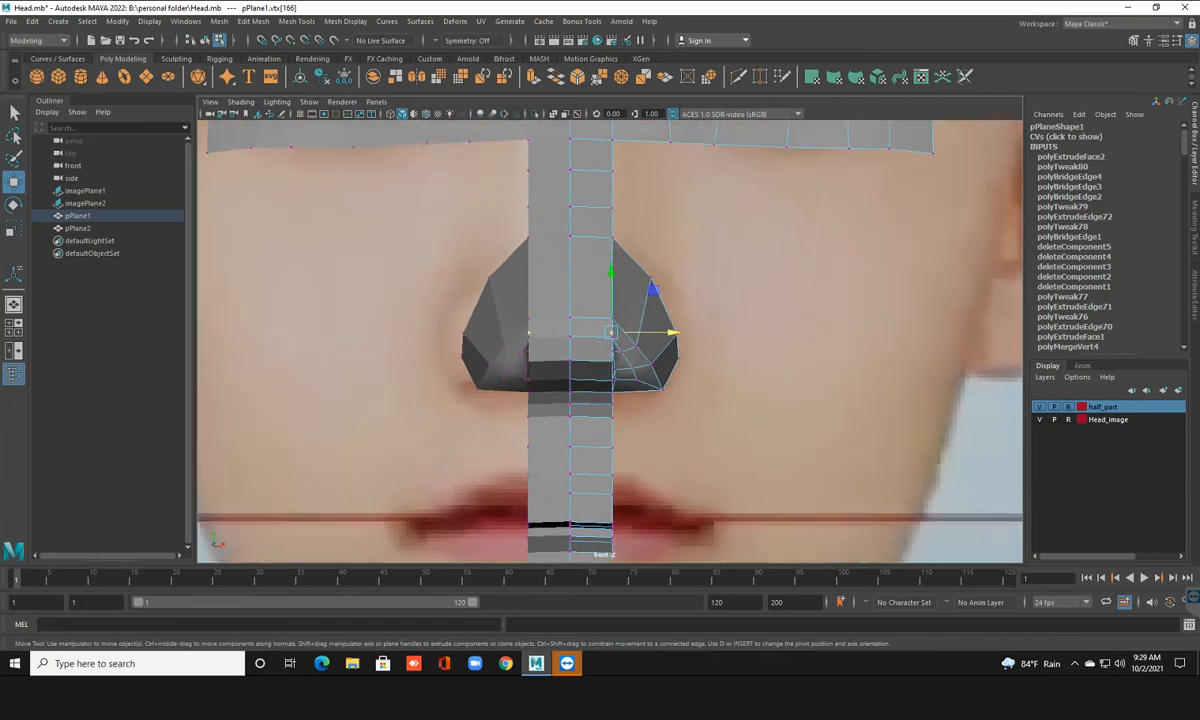
pyautogui.scroll(4, 610, 342)
pyautogui.moveTo(668, 320)
pyautogui.mouseDown()
pyautogui.moveTo(698, 320)
pyautogui.moveTo(668, 320)
pyautogui.mouseUp()
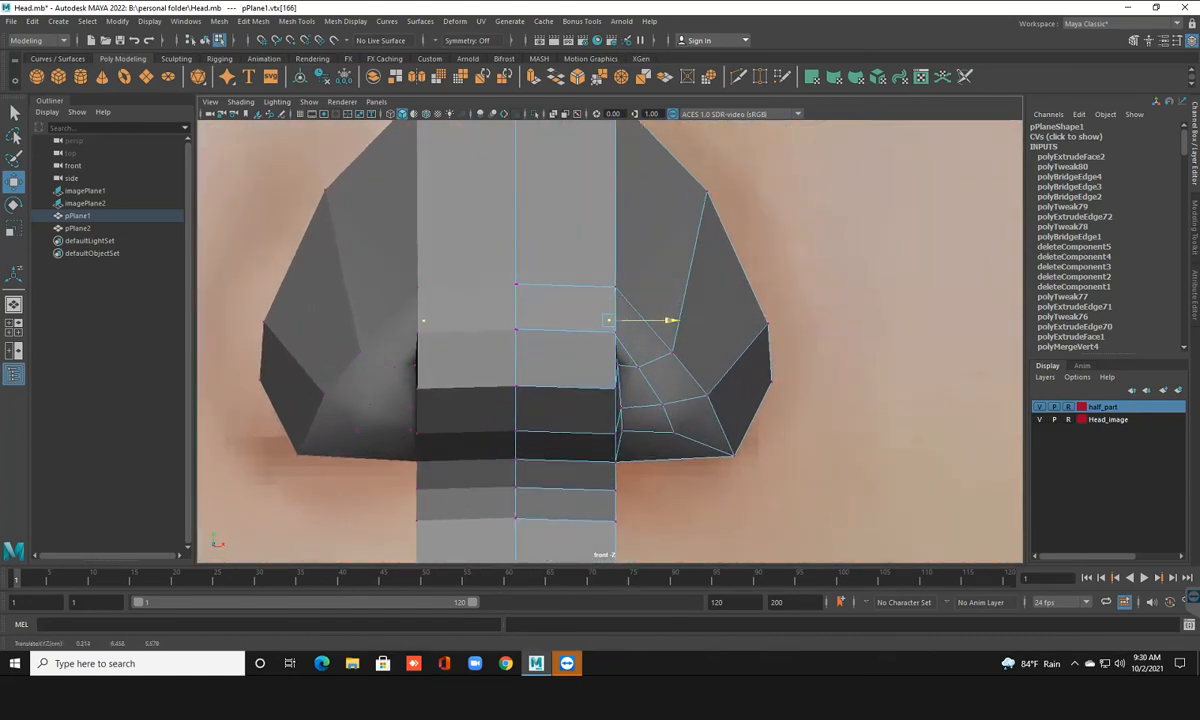
pyautogui.hotkey('ctrl', 'z')
# In the side view, pull the front inset nostril vertices slightly toward the nose tip
pyautogui.press('space')
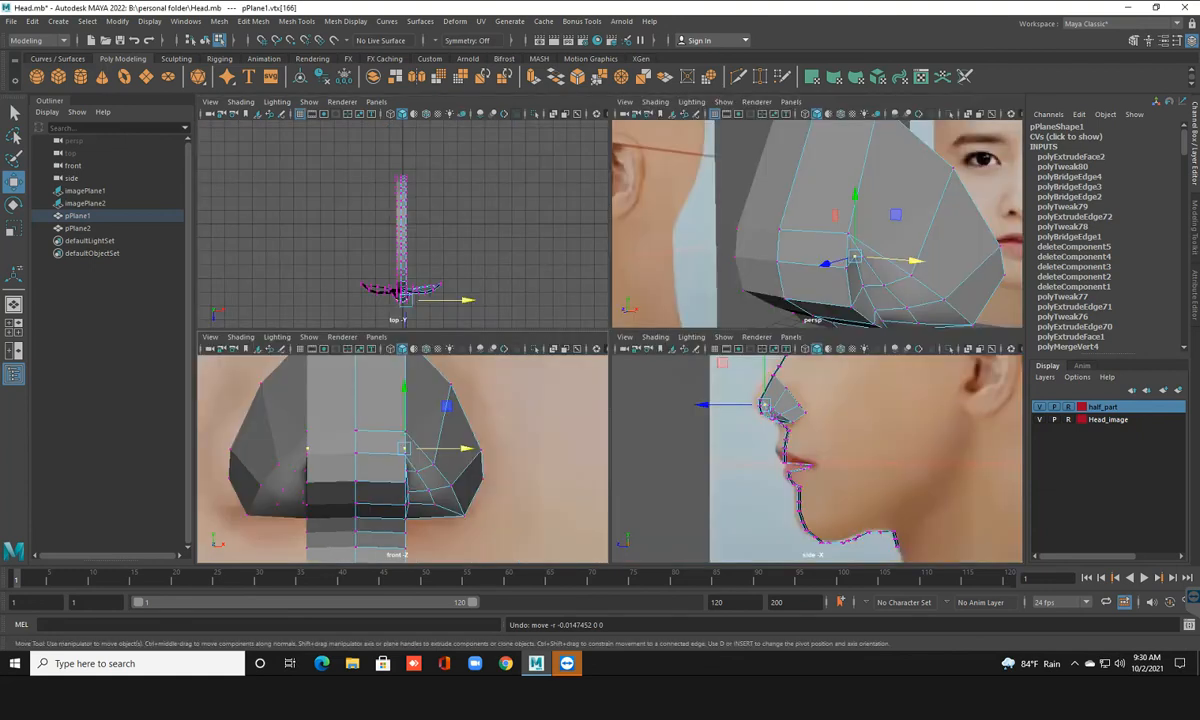
pyautogui.press('space')
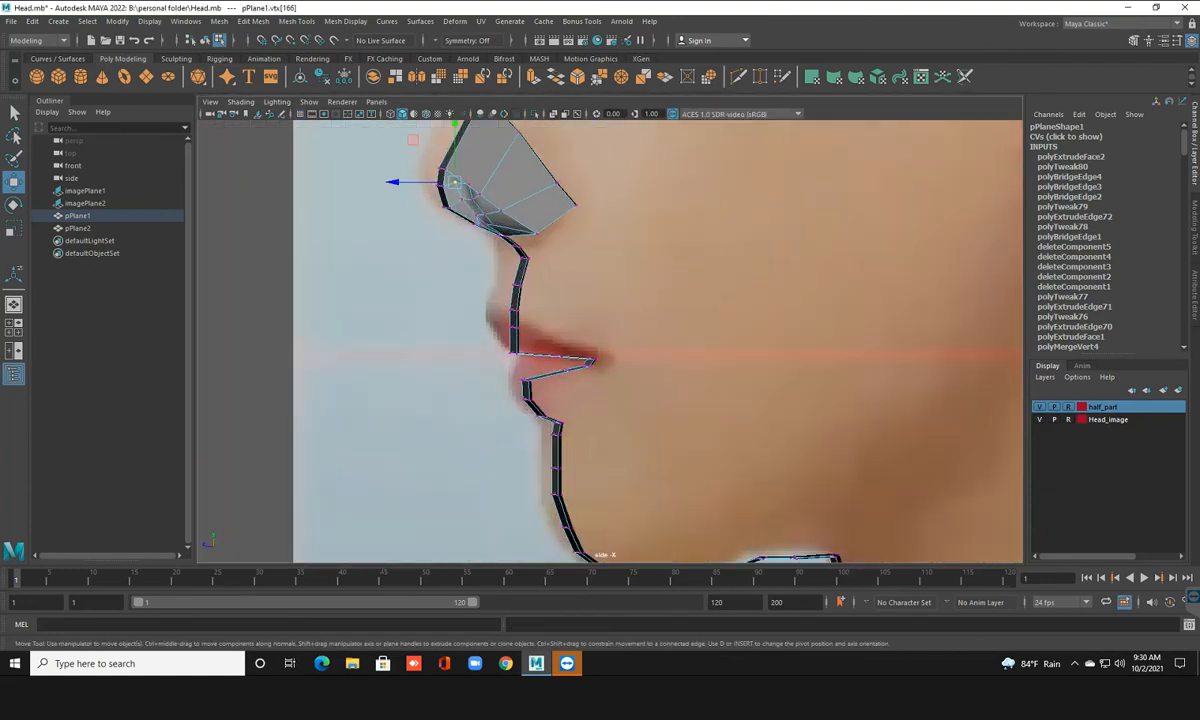
pyautogui.scroll(5, 610, 340)
pyautogui.keyDown('alt'); pyautogui.moveTo(500, 220); pyautogui.dragTo(710, 457); pyautogui.keyUp('alt')
pyautogui.scroll(3, 610, 340)
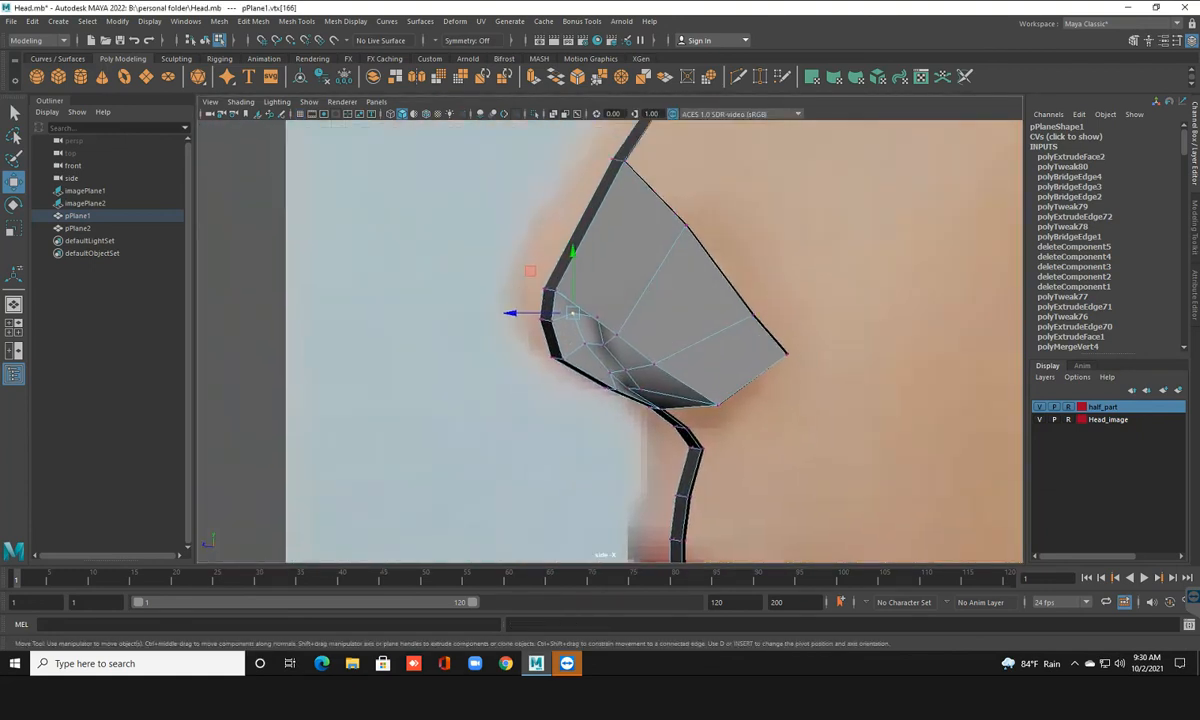
pyautogui.scroll(1, 615, 330)
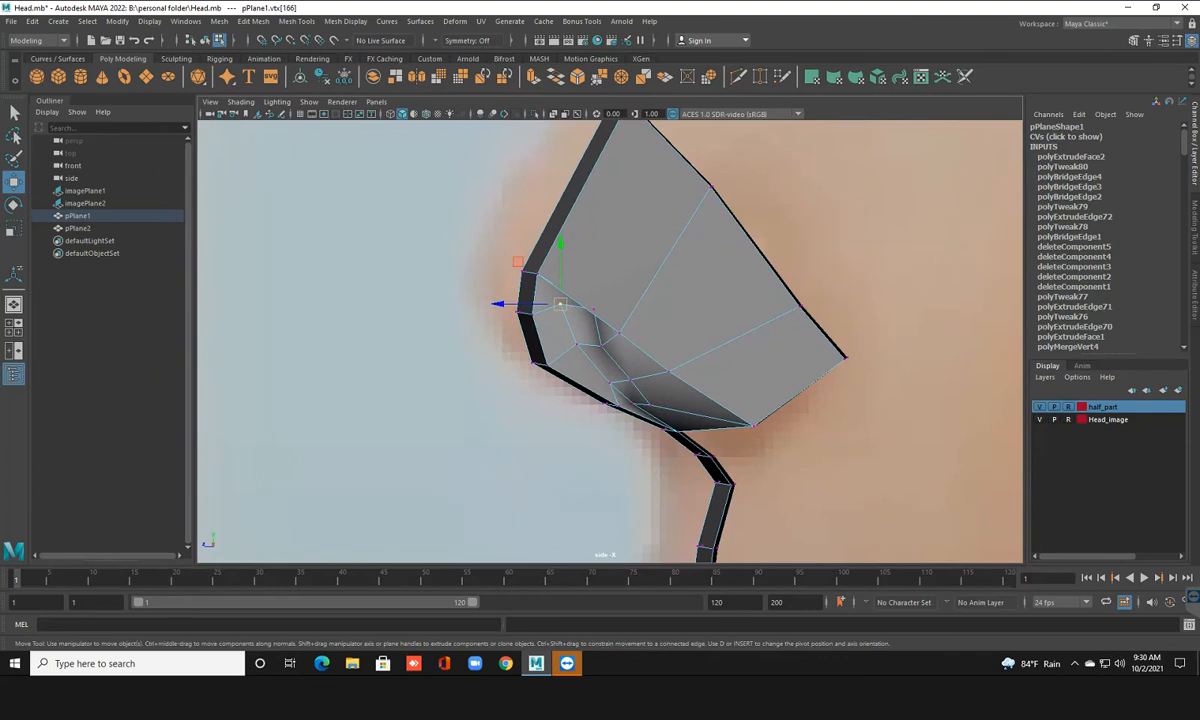
pyautogui.click(593, 309)
pyautogui.moveTo(593, 309); pyautogui.dragTo(554, 310)
pyautogui.click(562, 306)
pyautogui.doubleClick(577, 344)
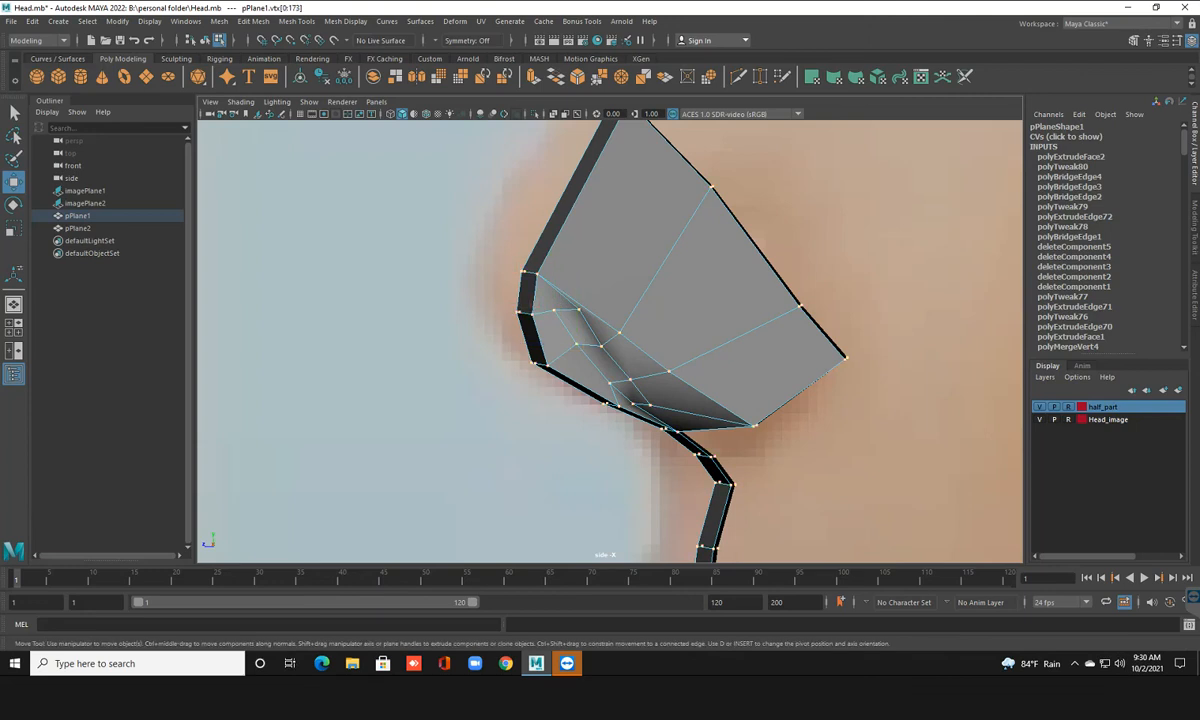
pyautogui.click(600, 345)
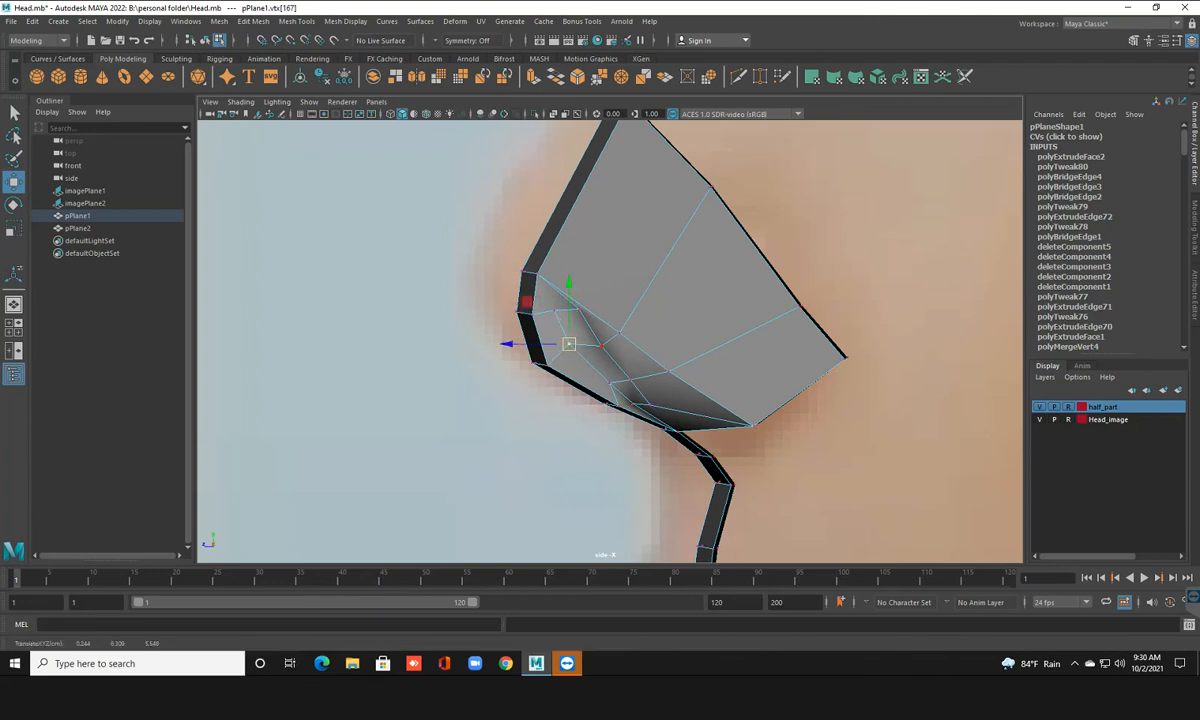
pyautogui.press('space')
pyautogui.press('space')
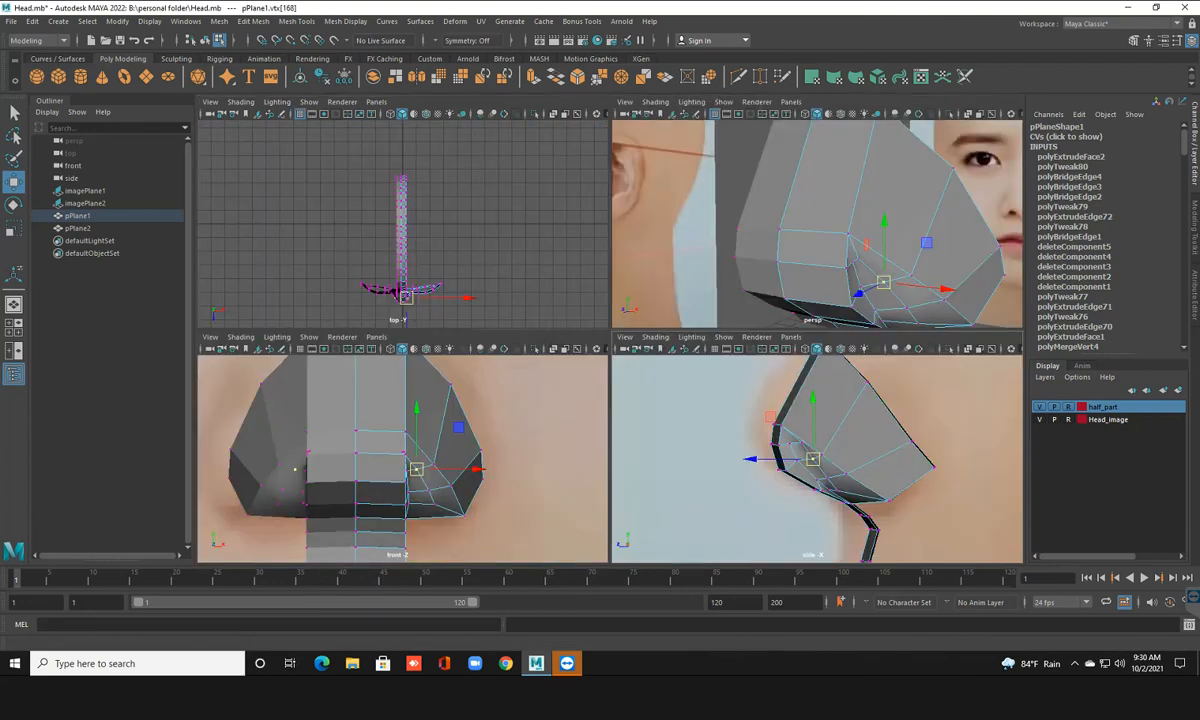
# Reselect the three inset nostril faces in the perspective view and extrude them upward into the nose
pyautogui.press('space')
pyautogui.keyDown('alt'); pyautogui.moveTo(656, 358); pyautogui.dragTo(622, 295); pyautogui.keyUp('alt')
pyautogui.moveTo(621, 294); pyautogui.dragTo(623, 328, button='right')
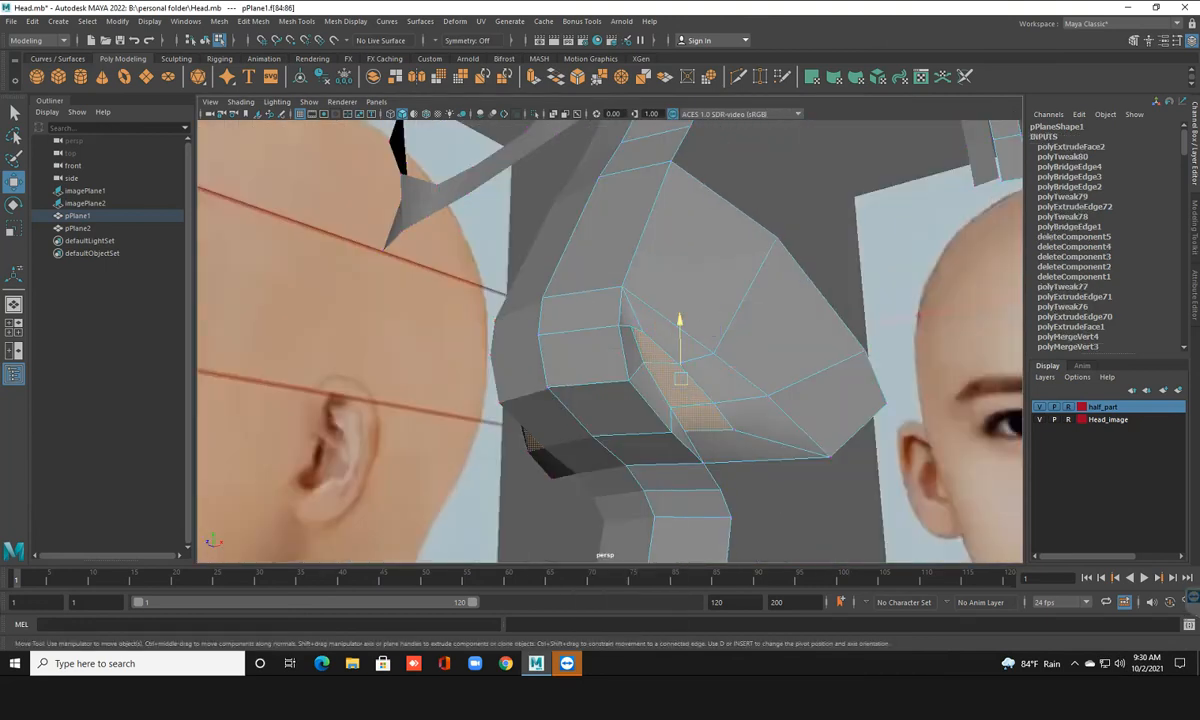
pyautogui.hotkey('ctrl', 'e')
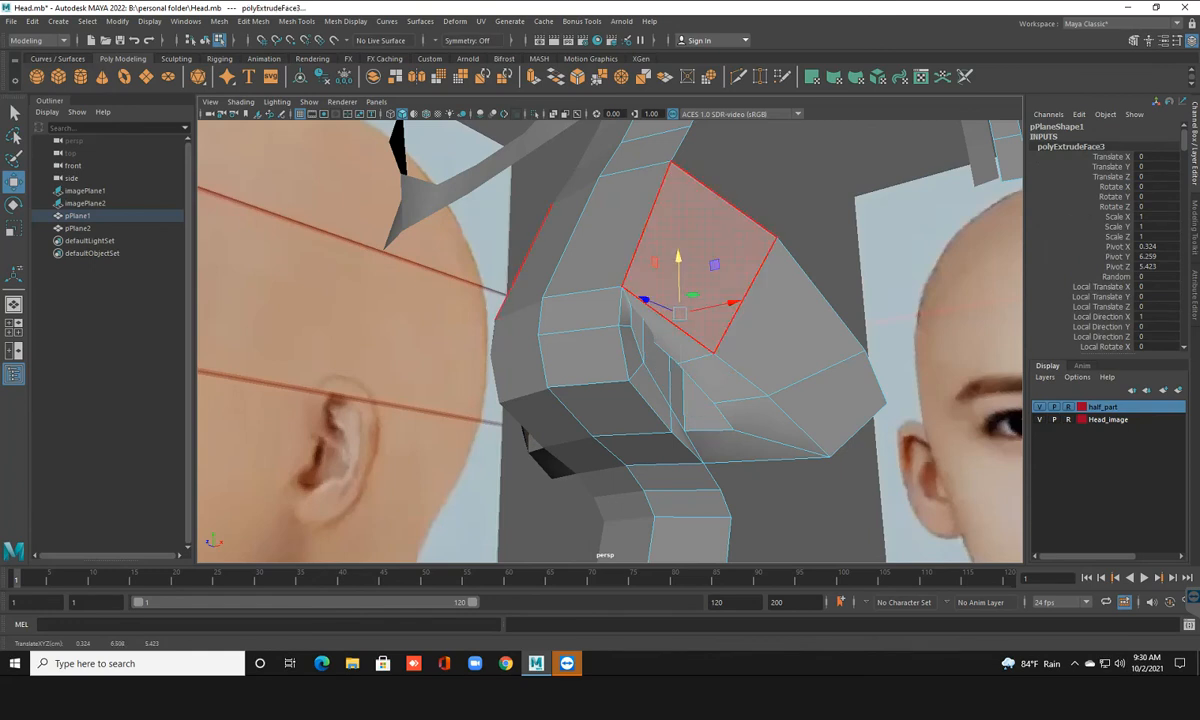
pyautogui.keyDown('alt'); pyautogui.moveTo(657, 362); pyautogui.dragTo(778, 358); pyautogui.keyUp('alt')
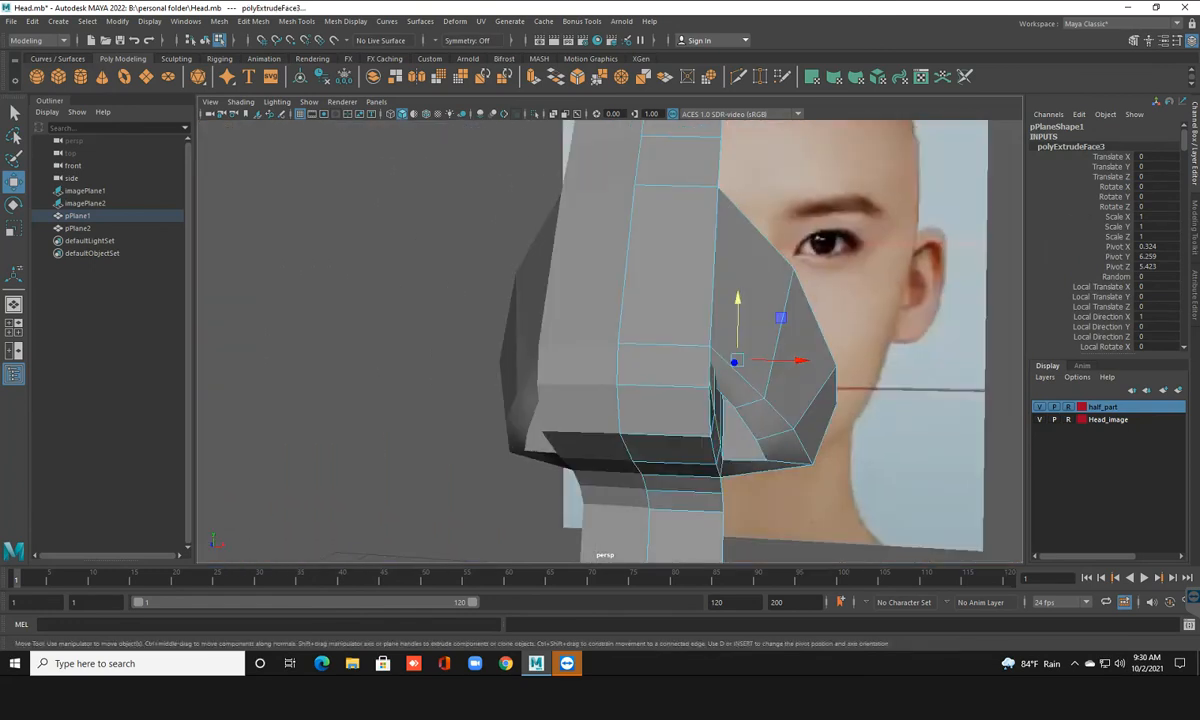
# Turn on the smooth mesh preview and shift the extruded nostril faces along the X and Z axes
pyautogui.press('3')
pyautogui.scroll(-3, 737, 345)
pyautogui.keyDown('alt'); pyautogui.moveTo(745, 340); pyautogui.dragTo(665, 330); pyautogui.keyUp('alt')
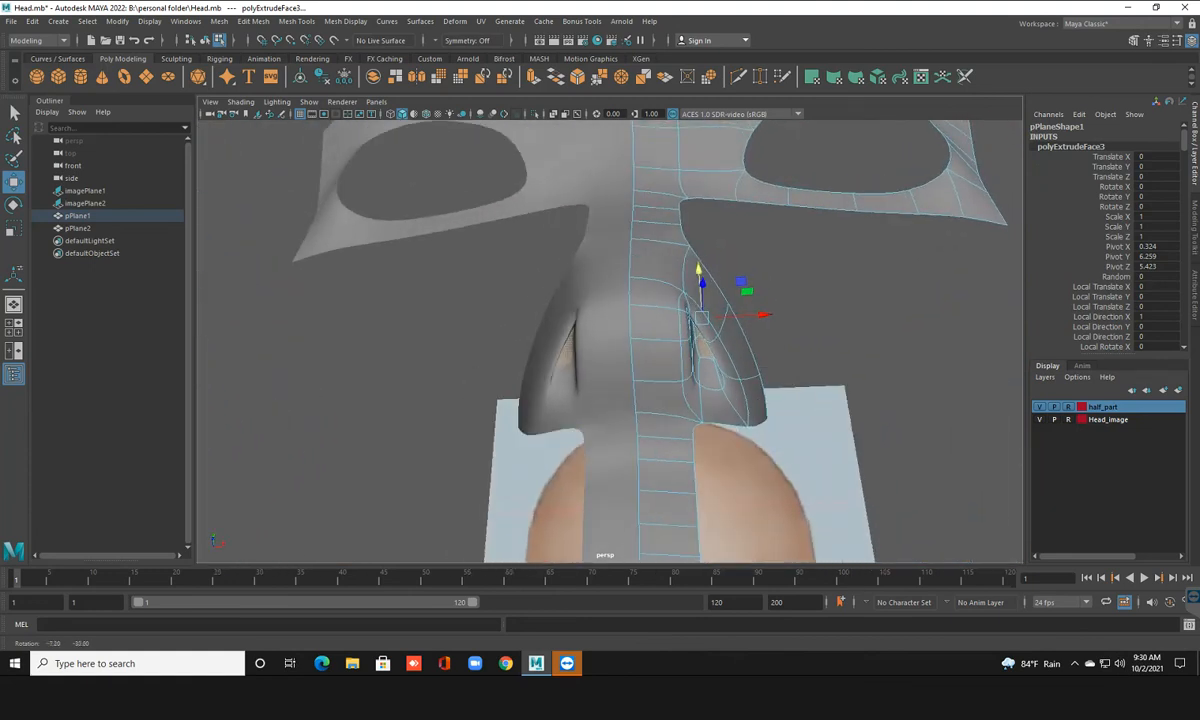
pyautogui.moveTo(763, 314); pyautogui.dragTo(753, 315)
pyautogui.scroll(3, 752, 316)
pyautogui.keyDown('alt'); pyautogui.moveTo(752, 316); pyautogui.dragTo(692, 319, button='middle'); pyautogui.keyUp('alt')
pyautogui.keyDown('alt'); pyautogui.moveTo(692, 319); pyautogui.dragTo(672, 370); pyautogui.keyUp('alt')
pyautogui.moveTo(675, 321); pyautogui.dragTo(836, 352)
pyautogui.keyDown('alt'); pyautogui.moveTo(620, 340); pyautogui.dragTo(568, 312); pyautogui.keyUp('alt')
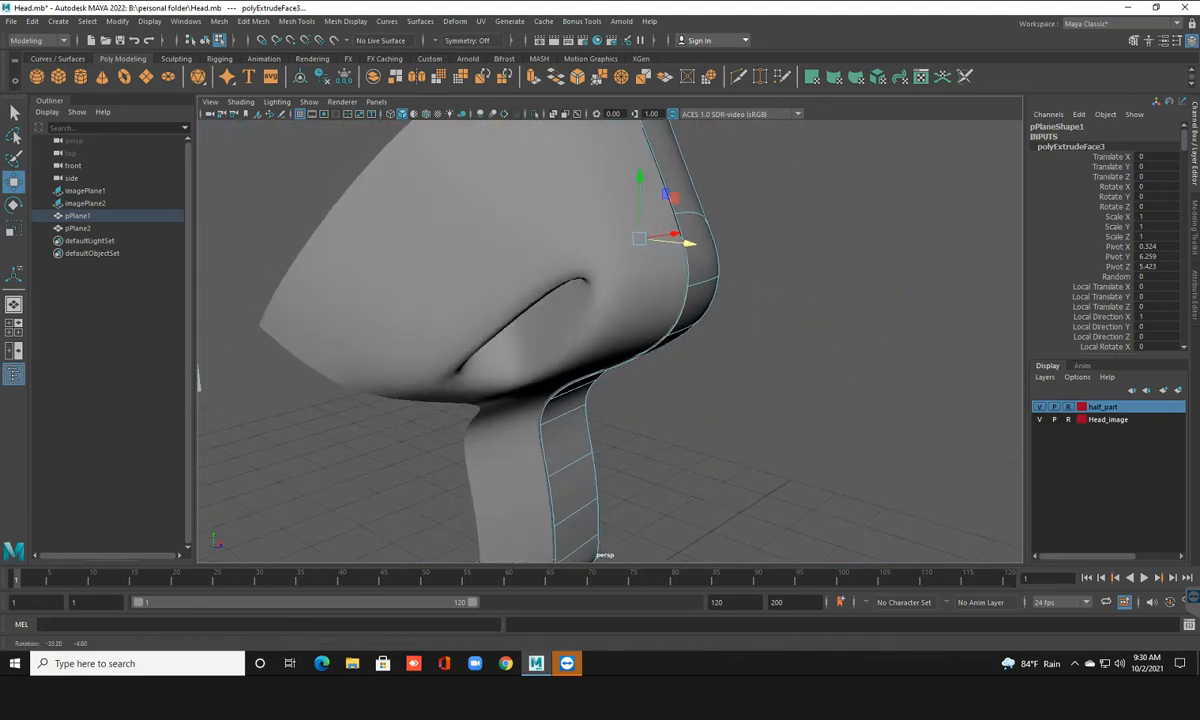
# In the side view, move the two centre strip faces at the nose tip forward and down toward the reference profile
pyautogui.press('space')
pyautogui.press('space')
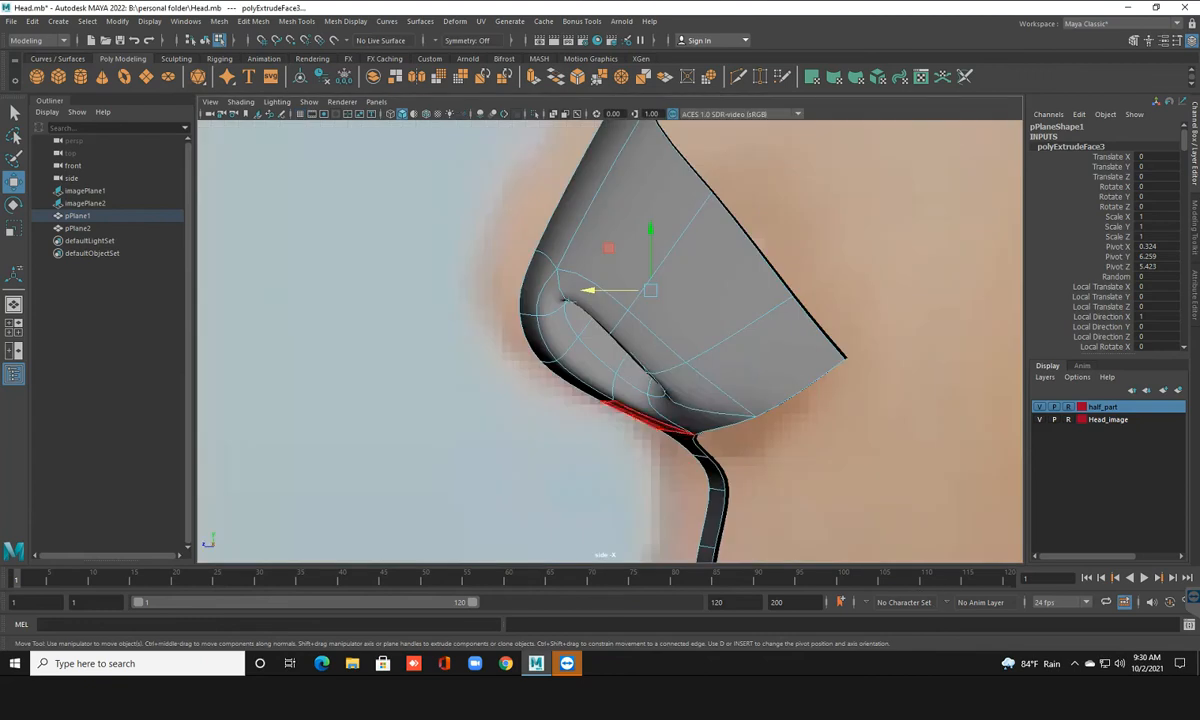
pyautogui.click(525, 278)
pyautogui.moveTo(463, 293); pyautogui.dragTo(470, 293)
pyautogui.keyDown('shift'); pyautogui.click(534, 341); pyautogui.keyUp('shift')
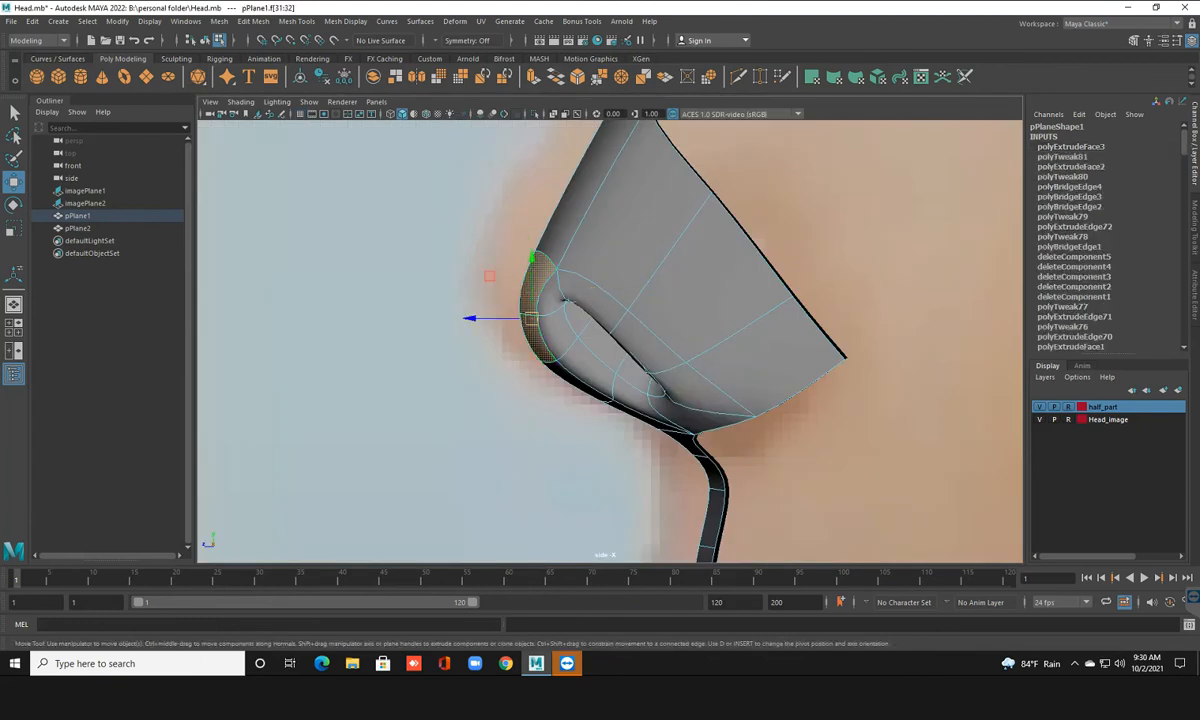
pyautogui.moveTo(530, 318); pyautogui.dragTo(508, 346)
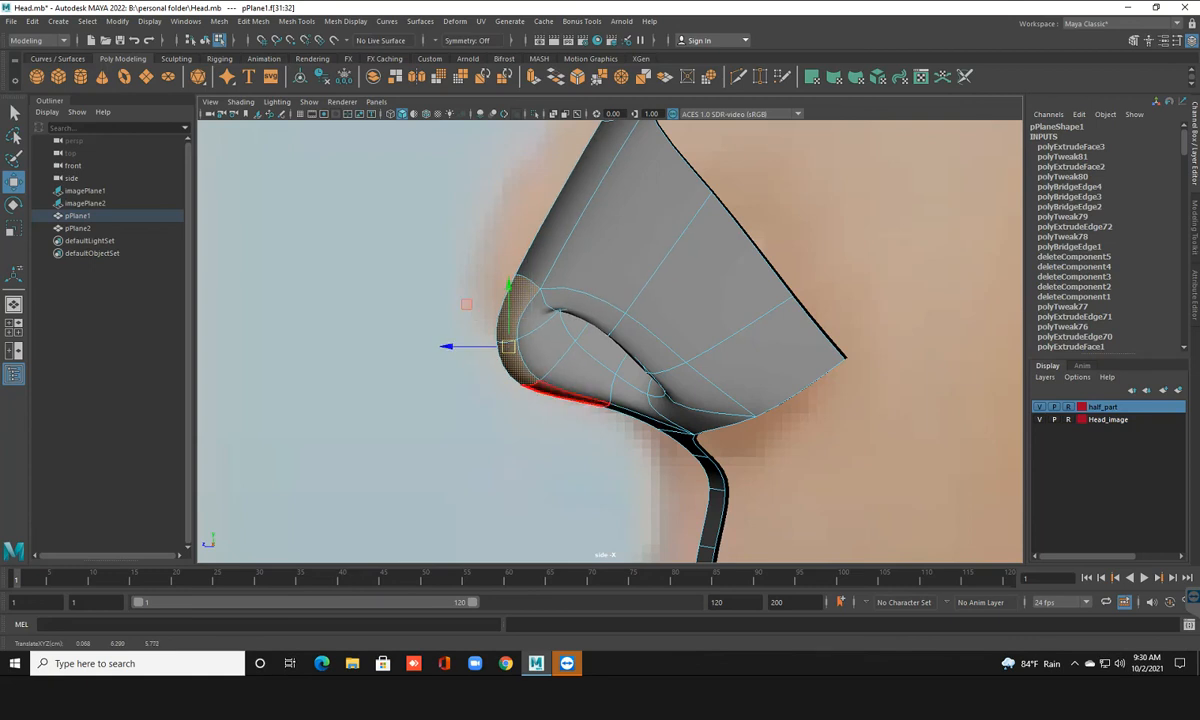
# Select the centre strip edge on the nose's underside behind the tip and raise it slightly
pyautogui.click(565, 398)
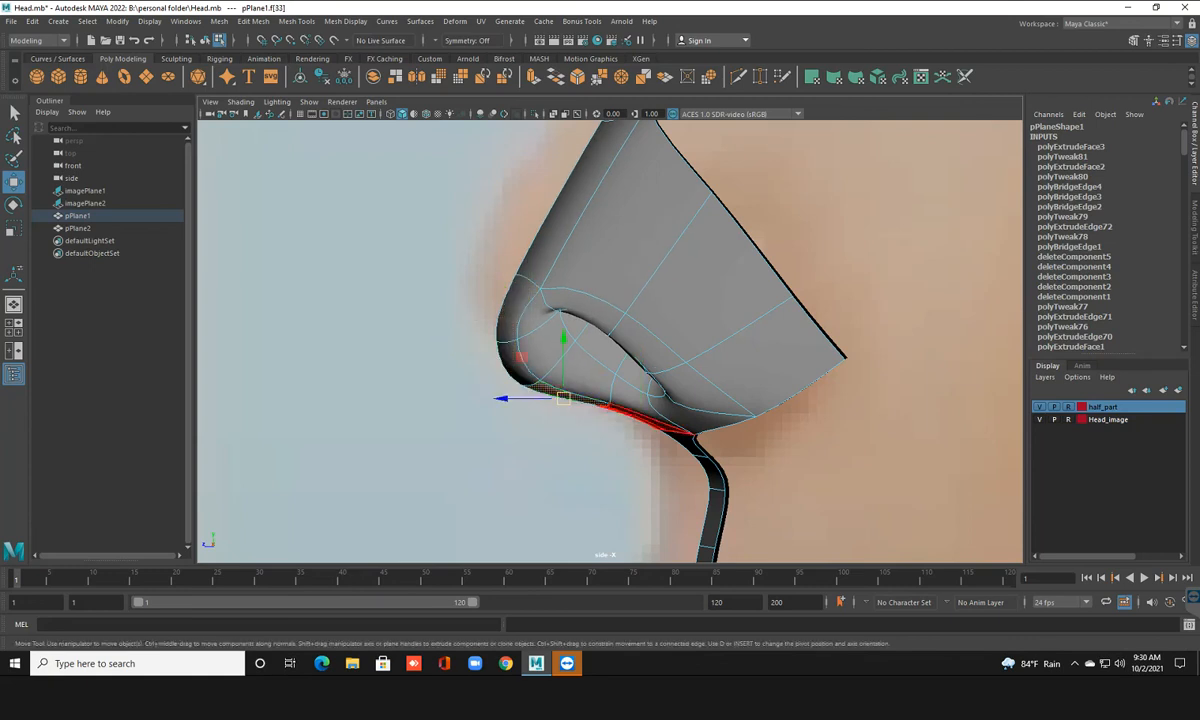
pyautogui.click(602, 468)
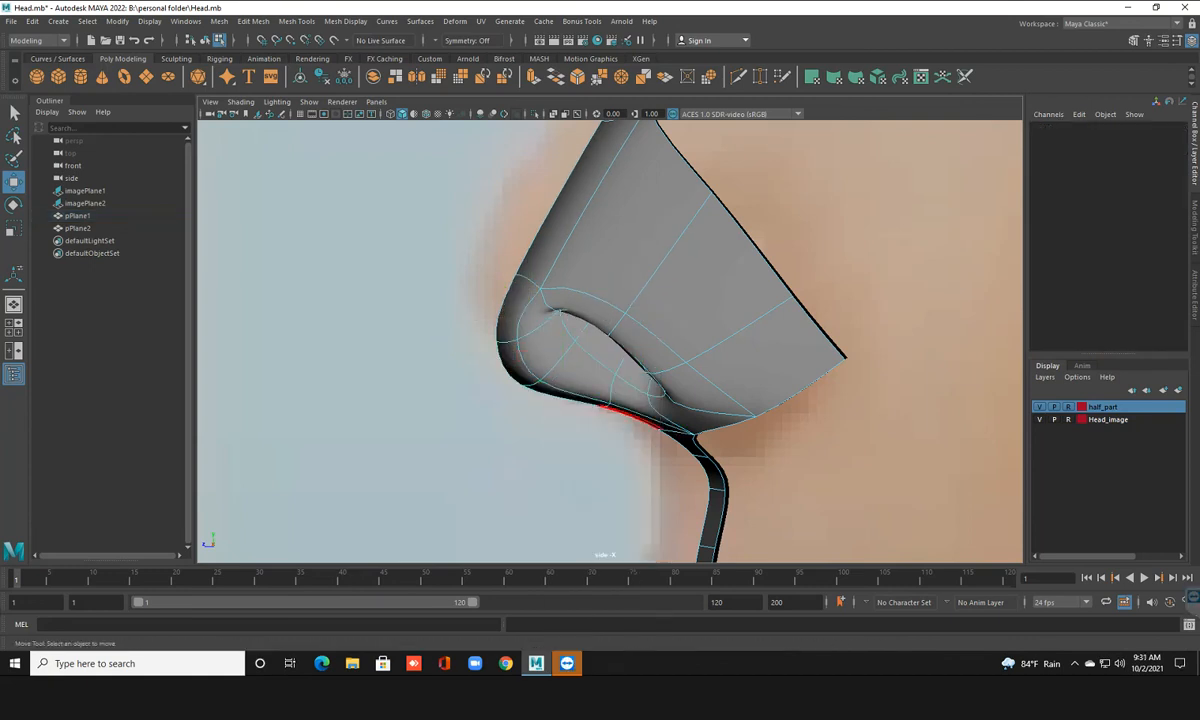
pyautogui.click(602, 403)
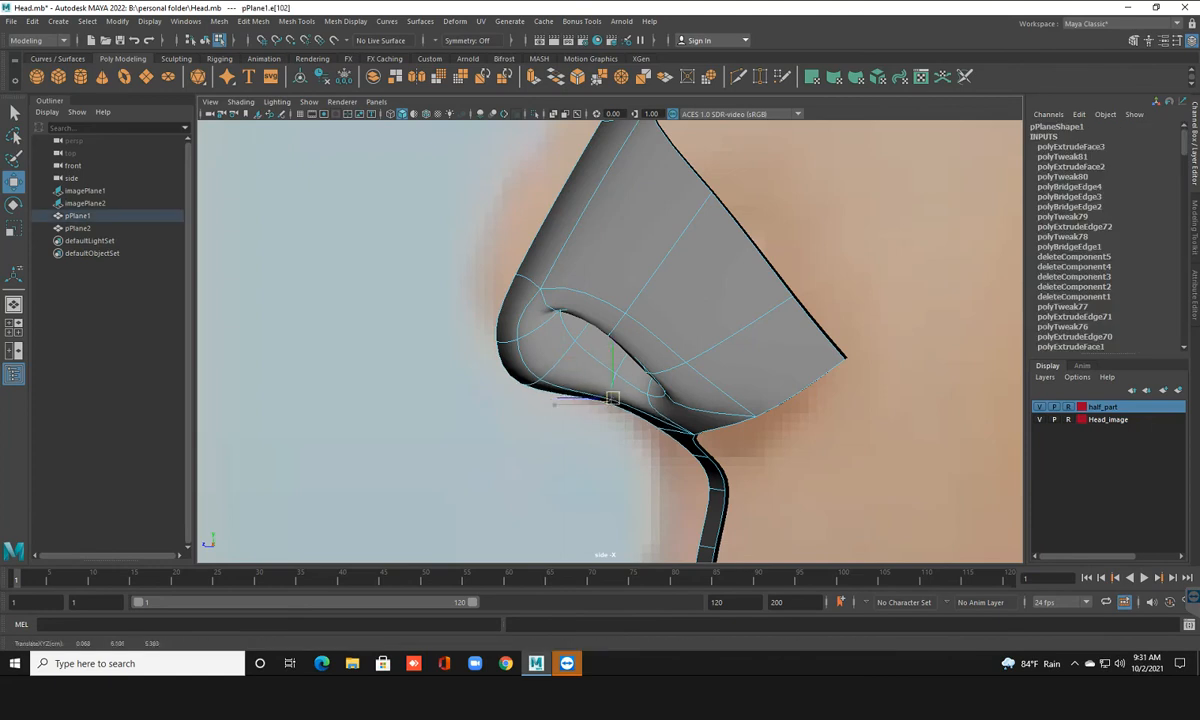
pyautogui.moveTo(613, 398); pyautogui.dragTo(613, 396)
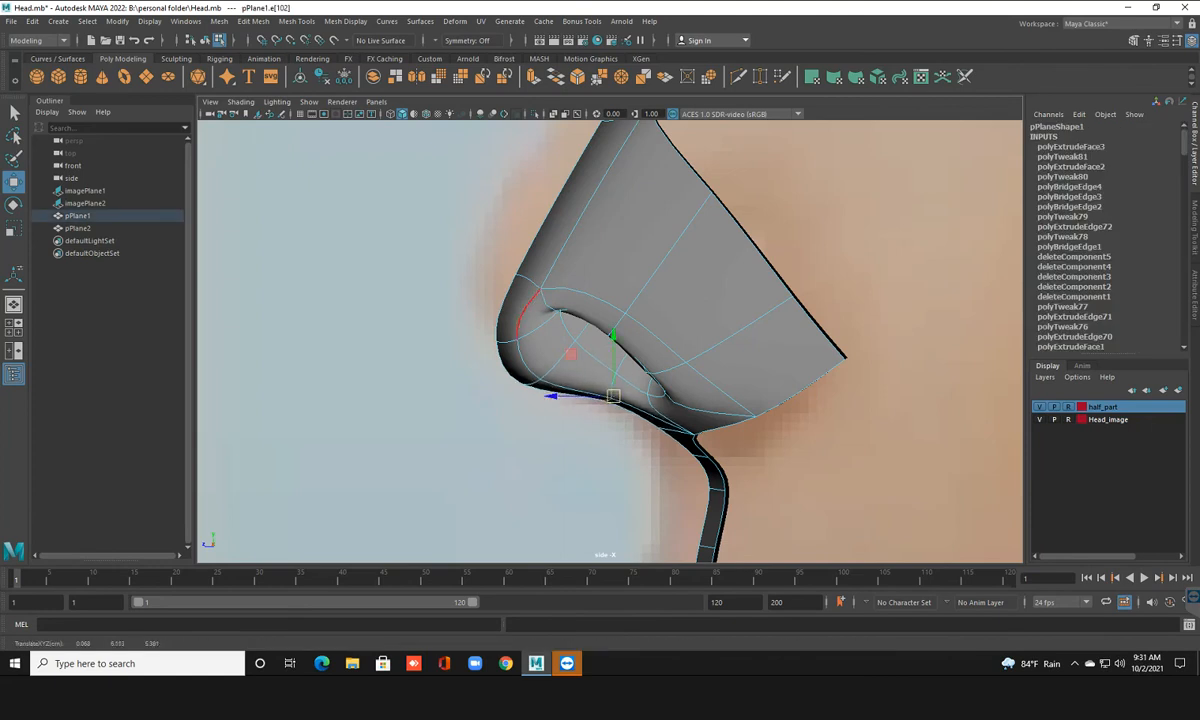
# Move the nose tip's centre face slightly forward and lower the centre strip's underside faces to follow the reference profile
pyautogui.moveTo(514, 298); pyautogui.dragTo(514, 334, button='right')
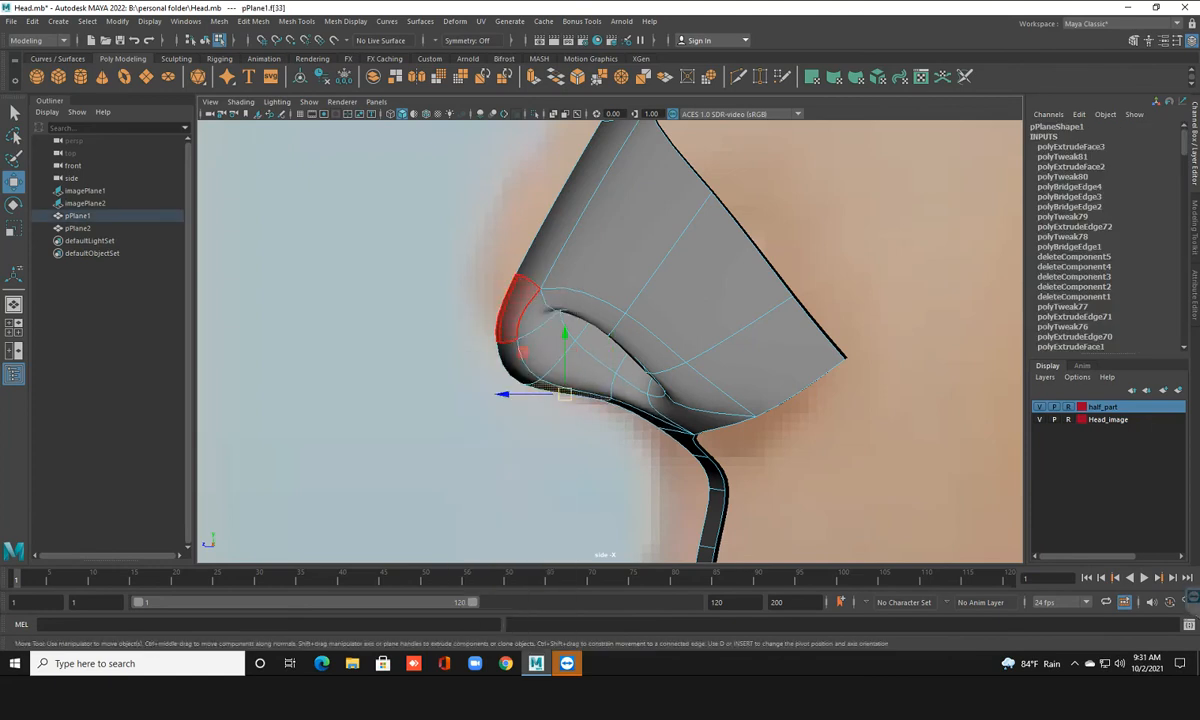
pyautogui.click(514, 314)
pyautogui.moveTo(504, 321); pyautogui.dragTo(492, 316)
pyautogui.click(565, 392)
pyautogui.moveTo(565, 392); pyautogui.dragTo(563, 400)
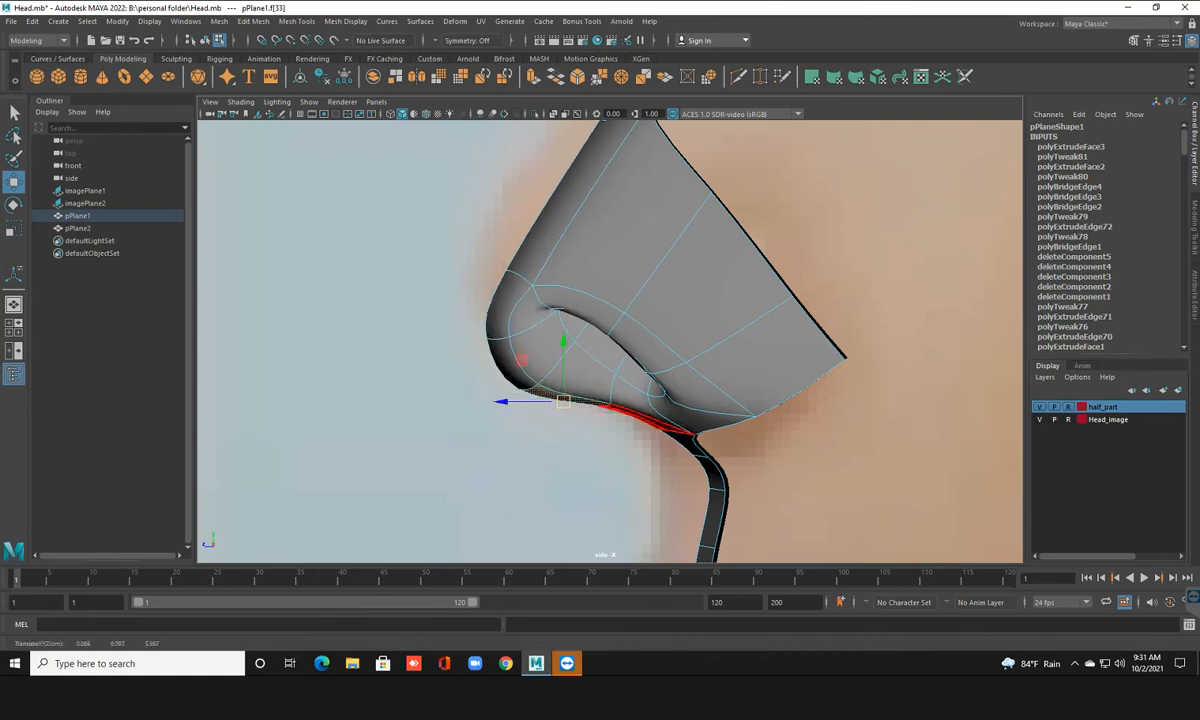
pyautogui.click(635, 414)
pyautogui.moveTo(641, 417); pyautogui.dragTo(642, 421)
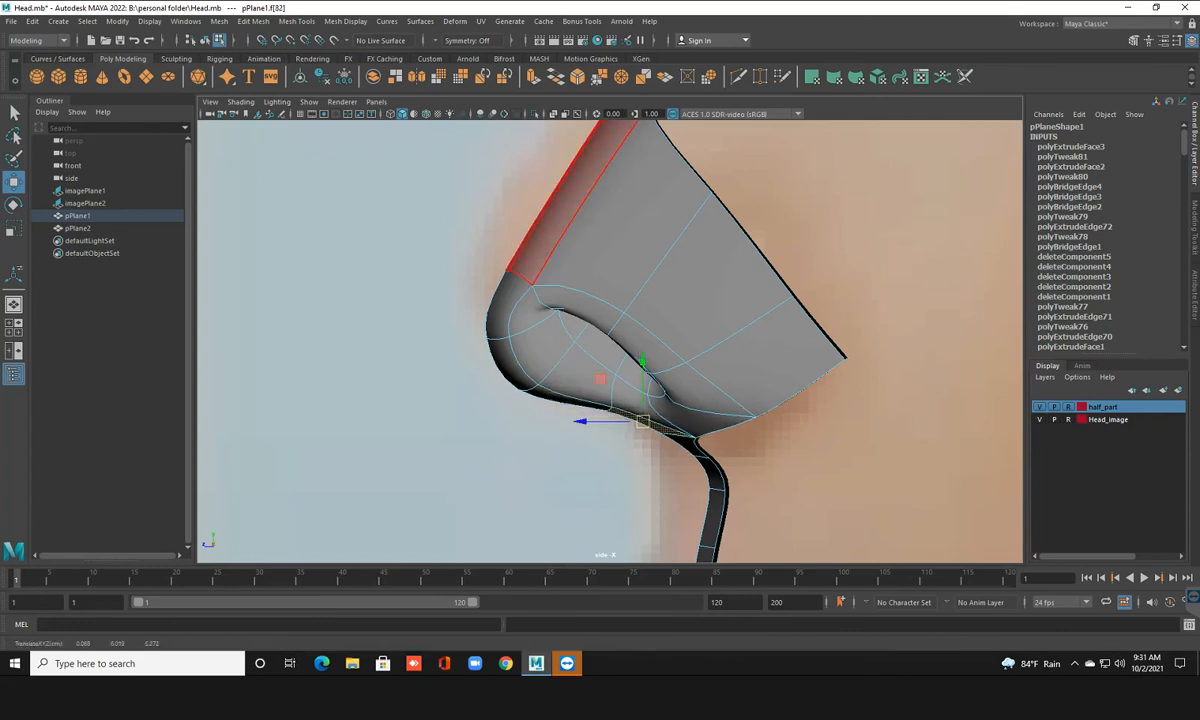
# Select the wing face just above the nostril's front end and nudge it slightly forward in the side view
pyautogui.click(580, 300)
pyautogui.moveTo(561, 319); pyautogui.dragTo(555, 321)
pyautogui.press('space')
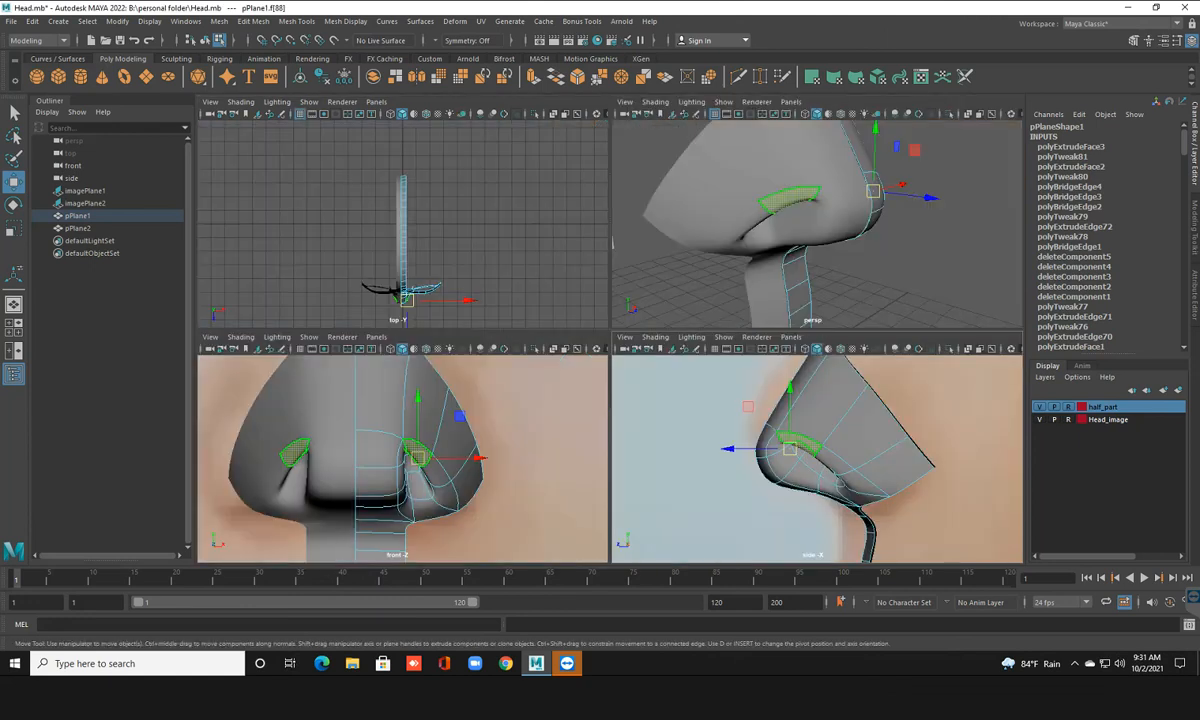
# Select the three inner nostril faces from below in the perspective view and push them higher into the nose
pyautogui.press('space')
pyautogui.scroll(-5, 571, 308)
pyautogui.keyDown('alt'); pyautogui.moveTo(571, 308); pyautogui.dragTo(554, 288); pyautogui.keyUp('alt')
pyautogui.scroll(-10, 420, 340)
pyautogui.scroll(10, 524, 325)
pyautogui.scroll(5, 554, 288)
pyautogui.scroll(5, 554, 288)
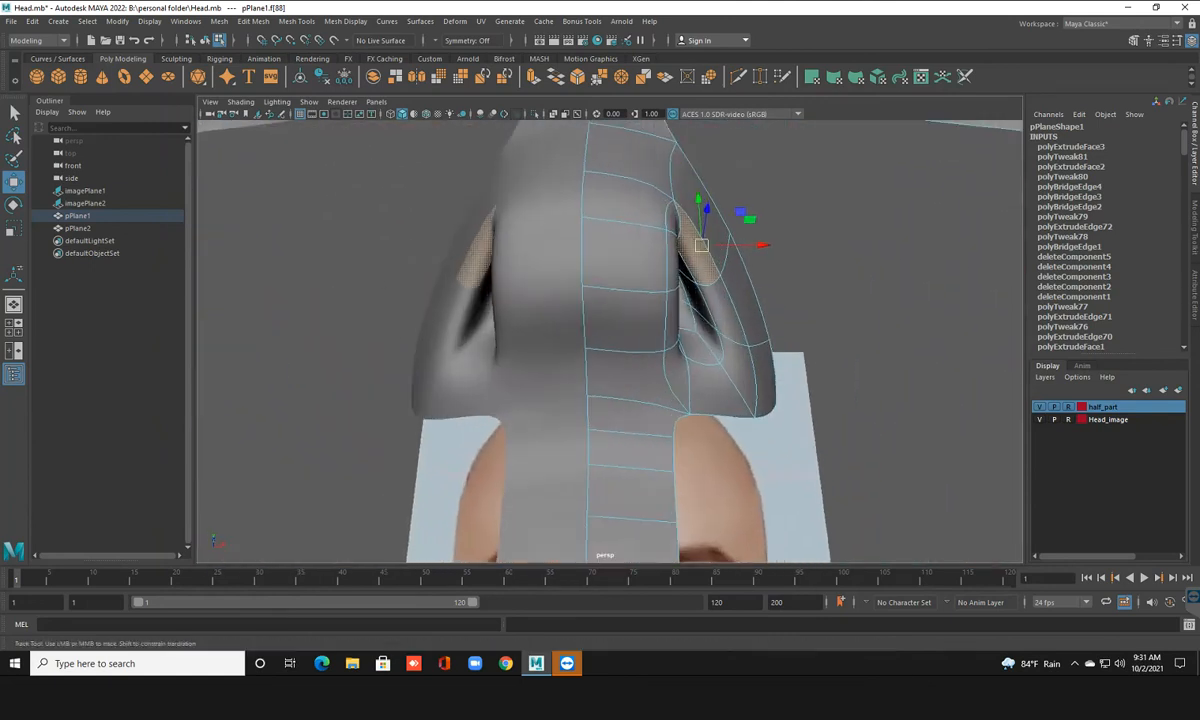
pyautogui.keyDown('alt'); pyautogui.moveTo(554, 288); pyautogui.dragTo(518, 396, button='middle'); pyautogui.keyUp('alt')
pyautogui.keyDown('alt'); pyautogui.moveTo(518, 396); pyautogui.dragTo(508, 360); pyautogui.keyUp('alt')
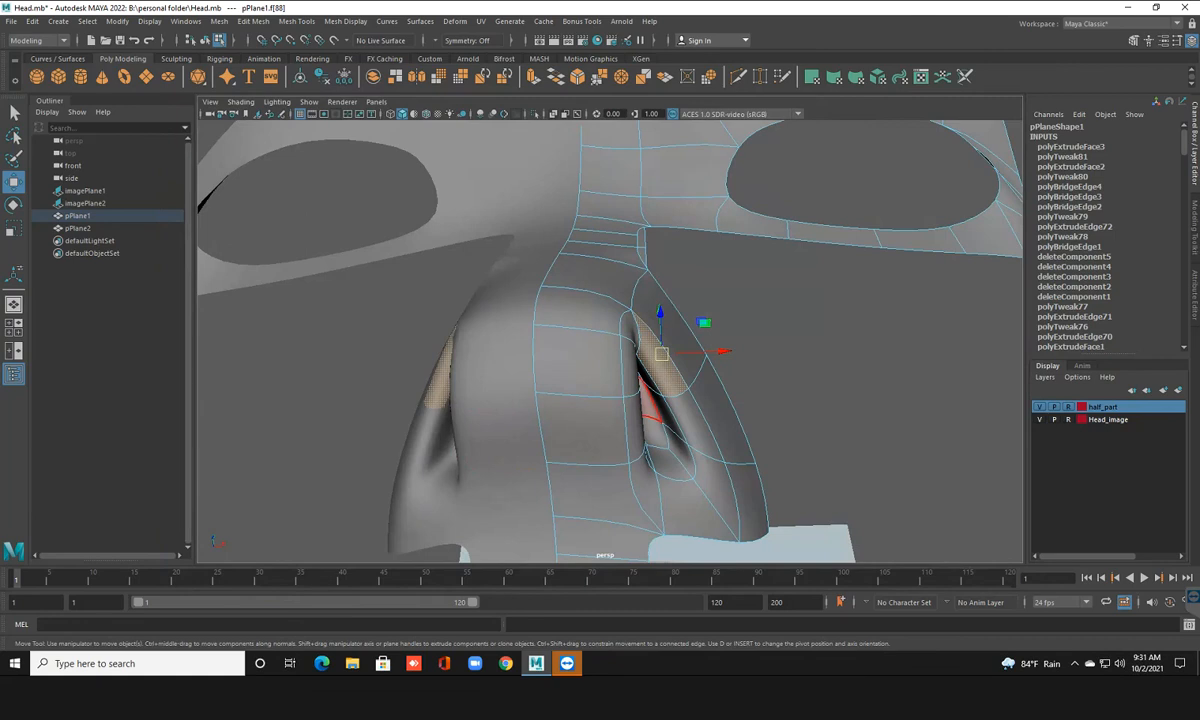
pyautogui.click(651, 404)
pyautogui.keyDown('shift'); pyautogui.click(656, 432); pyautogui.keyUp('shift')
pyautogui.keyDown('alt'); pyautogui.moveTo(658, 432); pyautogui.dragTo(614, 423); pyautogui.keyUp('alt')
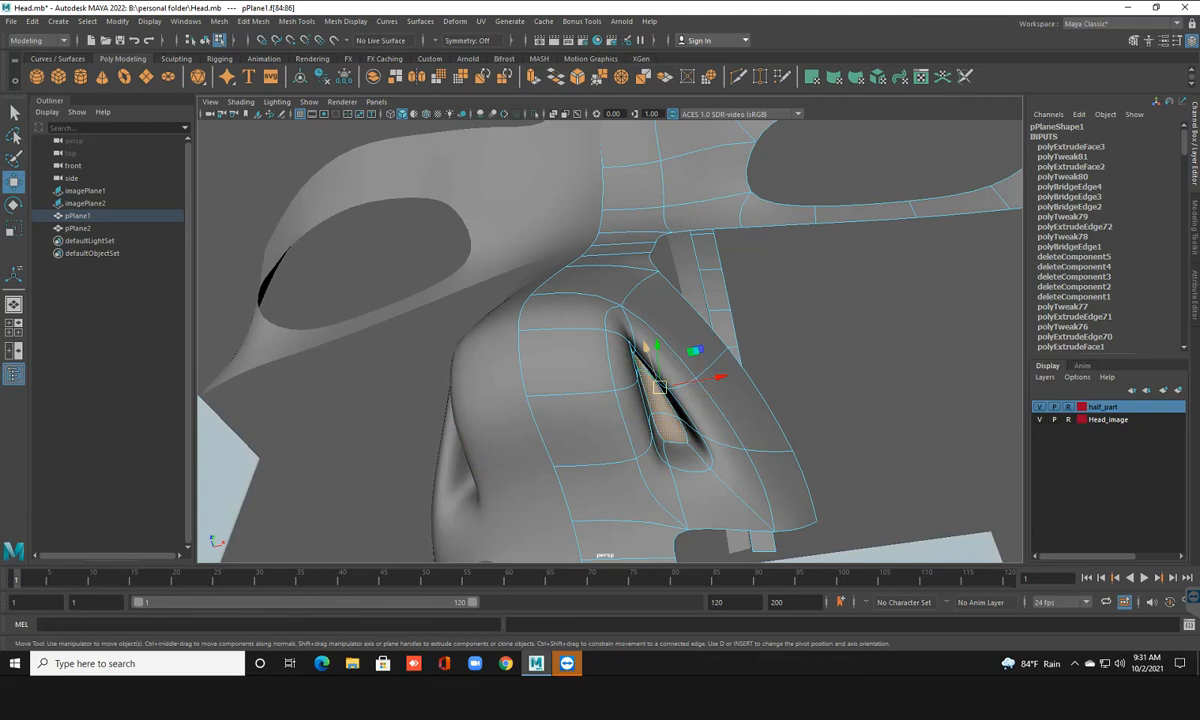
pyautogui.keyDown('alt'); pyautogui.moveTo(620, 423); pyautogui.dragTo(568, 428); pyautogui.keyUp('alt')
pyautogui.moveTo(655, 318); pyautogui.dragTo(658, 289)
# Check the nostril cavity from below and the side, and save the scene
pyautogui.keyDown('alt'); pyautogui.moveTo(624, 349); pyautogui.dragTo(507, 246); pyautogui.keyUp('alt')
pyautogui.scroll(-5, 397, 258)
pyautogui.scroll(5, 577, 248)
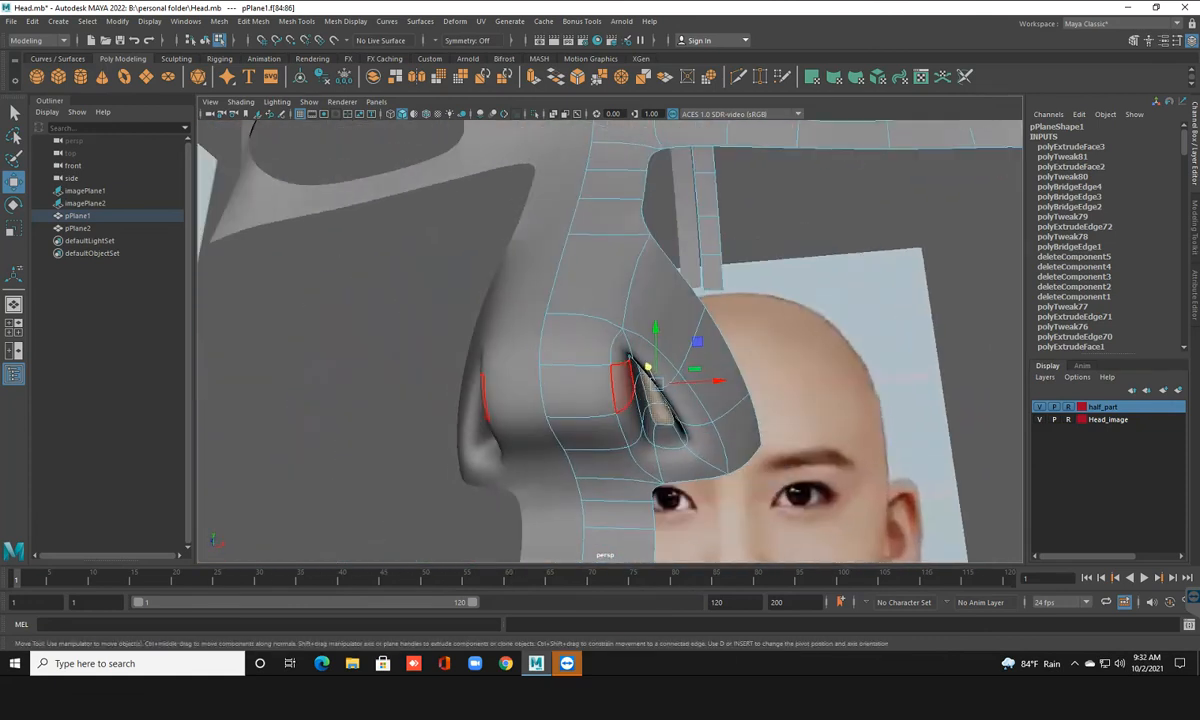
pyautogui.keyDown('alt'); pyautogui.moveTo(622, 388); pyautogui.dragTo(608, 384); pyautogui.keyUp('alt')
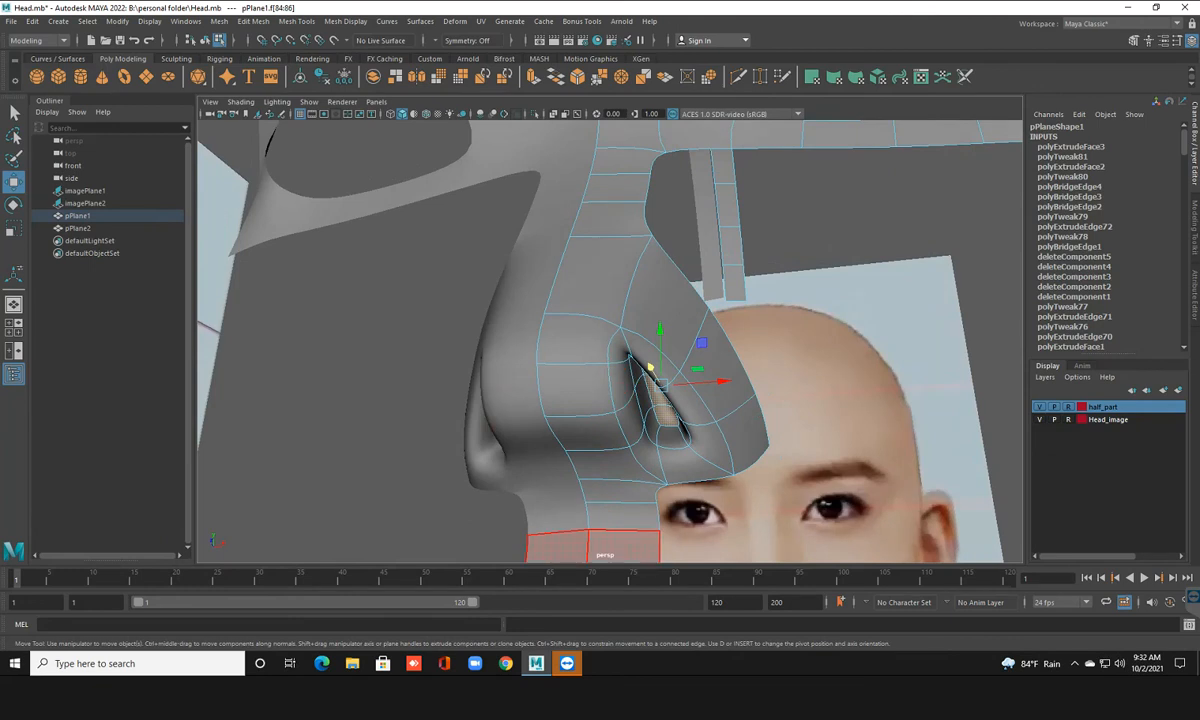
pyautogui.hotkey('ctrl', 's')
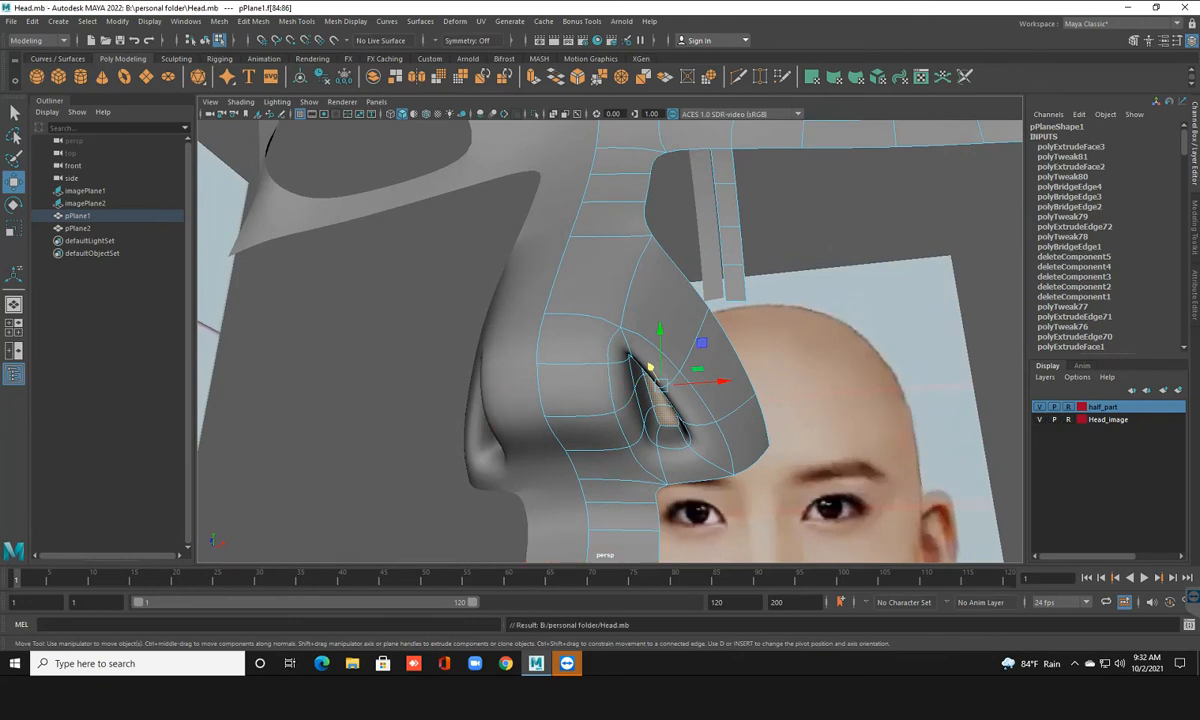
# Select the two septum-side faces of the nostril rim and move them sideways toward the nose's centre
pyautogui.keyDown('alt'); pyautogui.moveTo(710, 447); pyautogui.dragTo(642, 376); pyautogui.keyUp('alt')
pyautogui.click(628, 418)
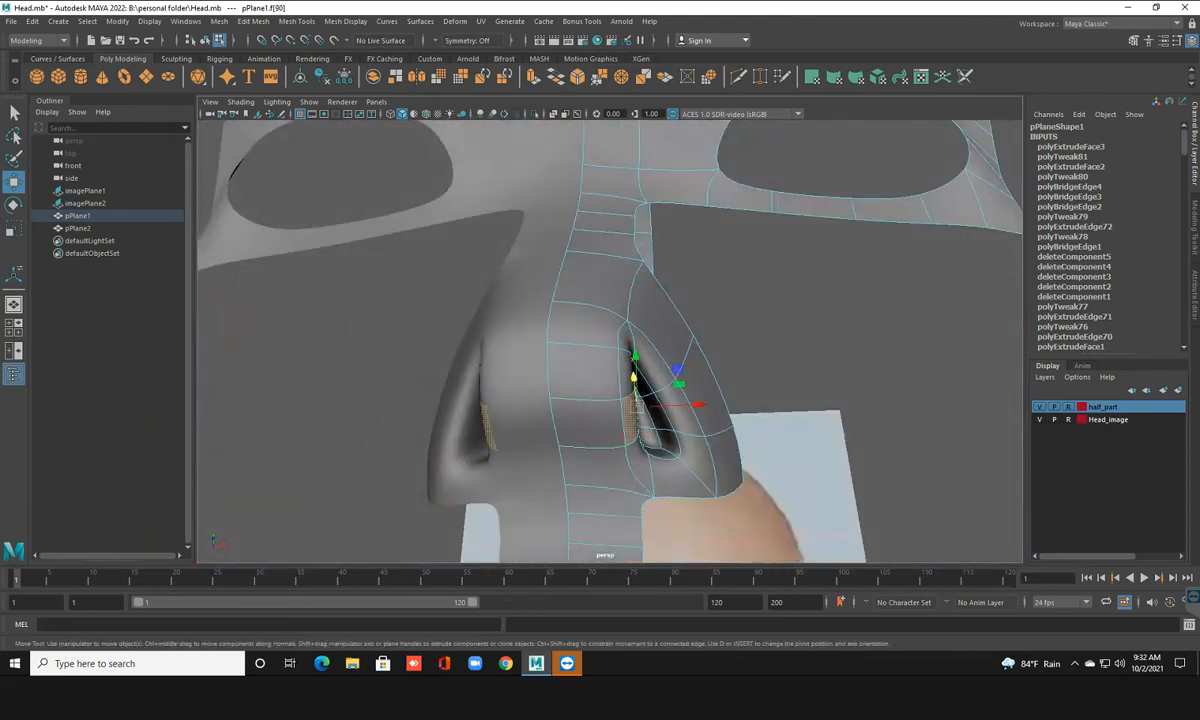
pyautogui.click(626, 380)
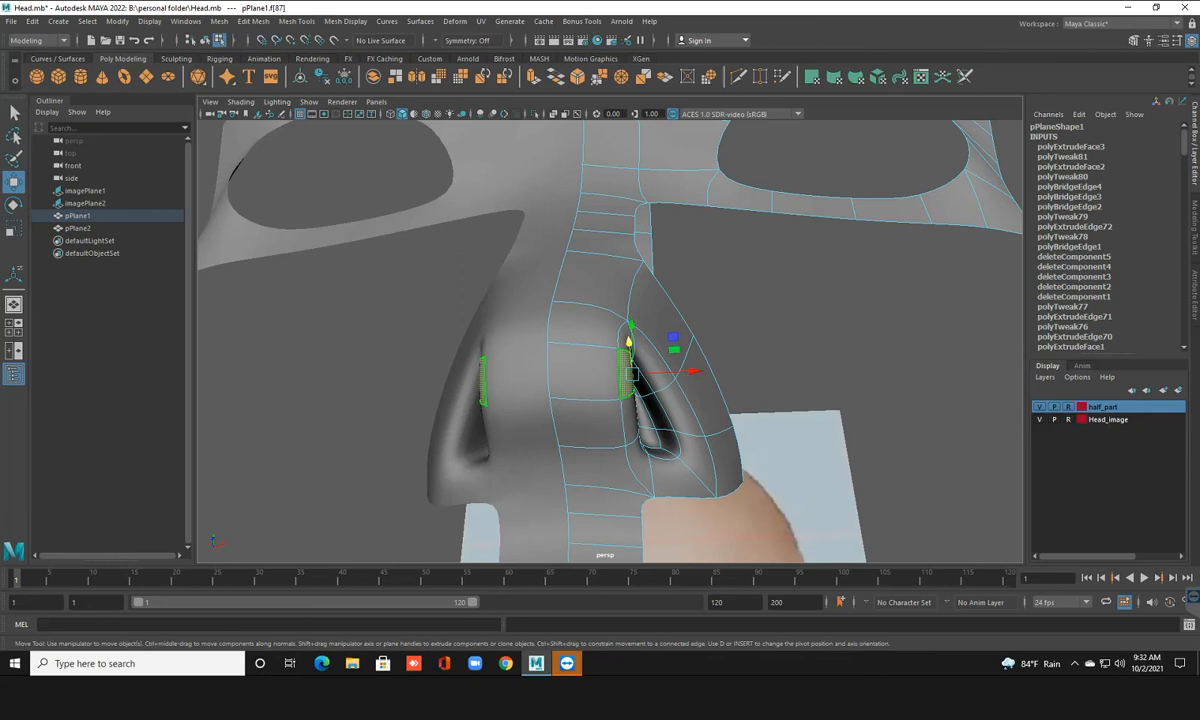
pyautogui.keyDown('shift'); pyautogui.click(629, 420); pyautogui.keyUp('shift')
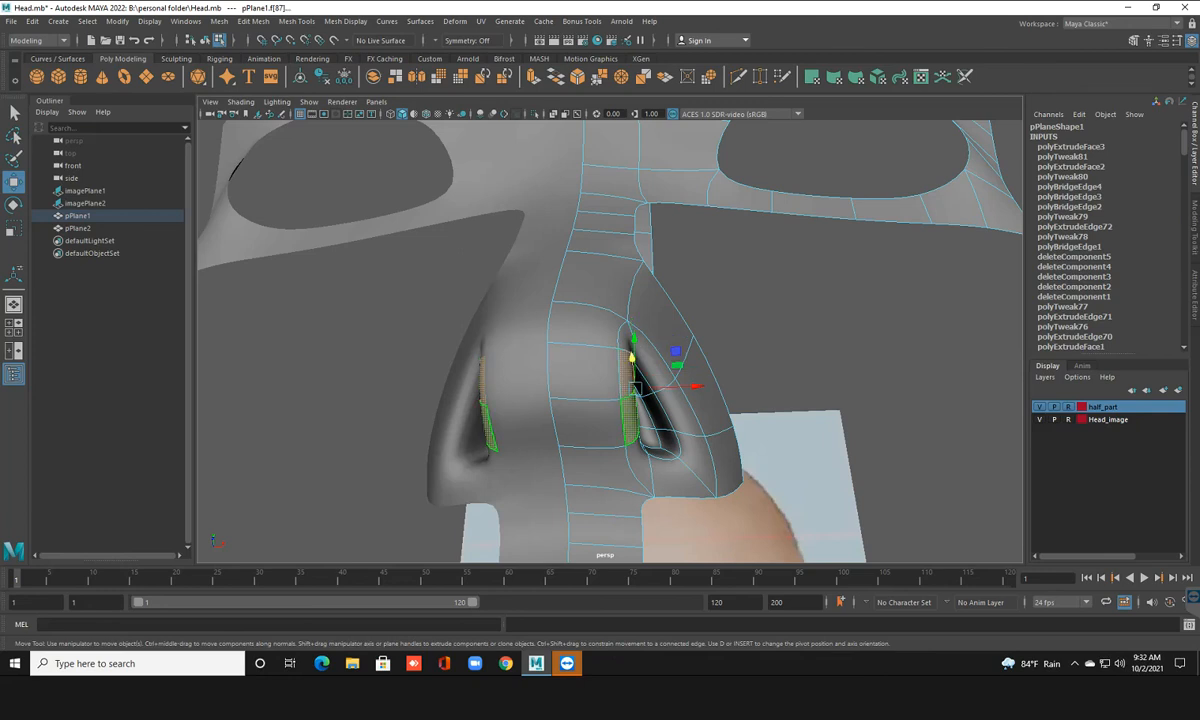
pyautogui.moveTo(696, 386); pyautogui.dragTo(665, 400)
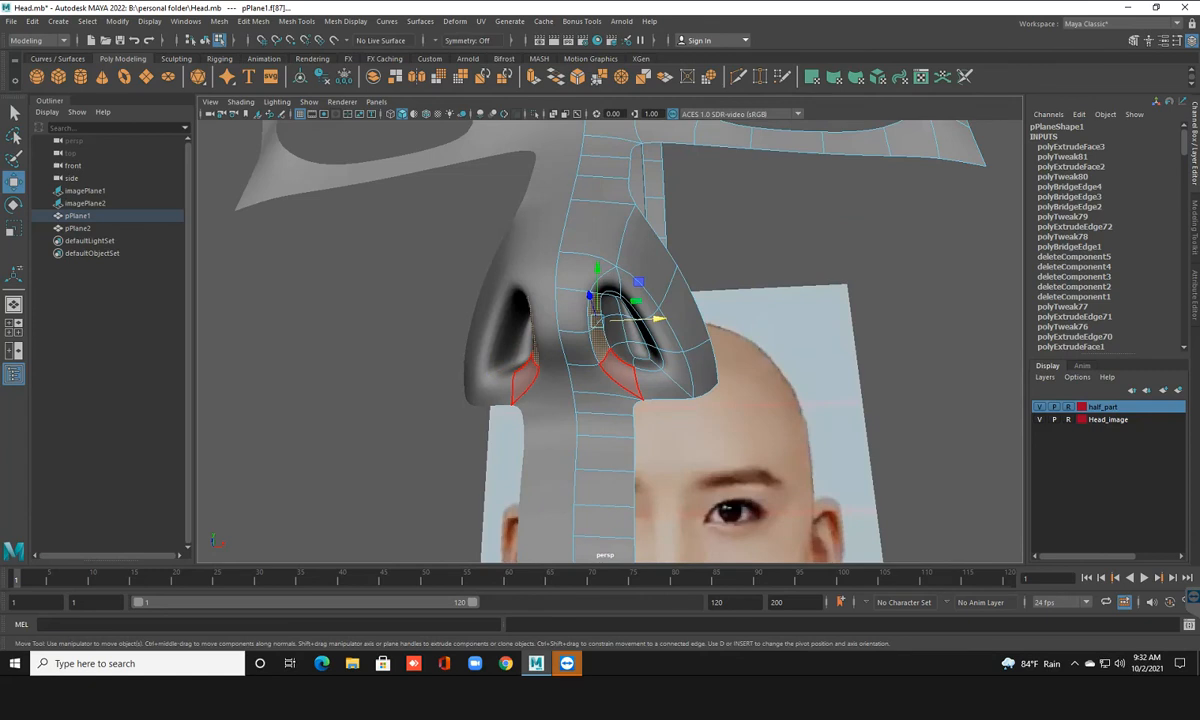
# Add the two adjoining faces at the nostril's lower inner corner to the selection and shift the group sideways toward the centre
pyautogui.keyDown('shift'); pyautogui.click(622, 377); pyautogui.keyUp('shift')
pyautogui.keyDown('shift'); pyautogui.click(622, 354); pyautogui.keyUp('shift')
pyautogui.press('q')
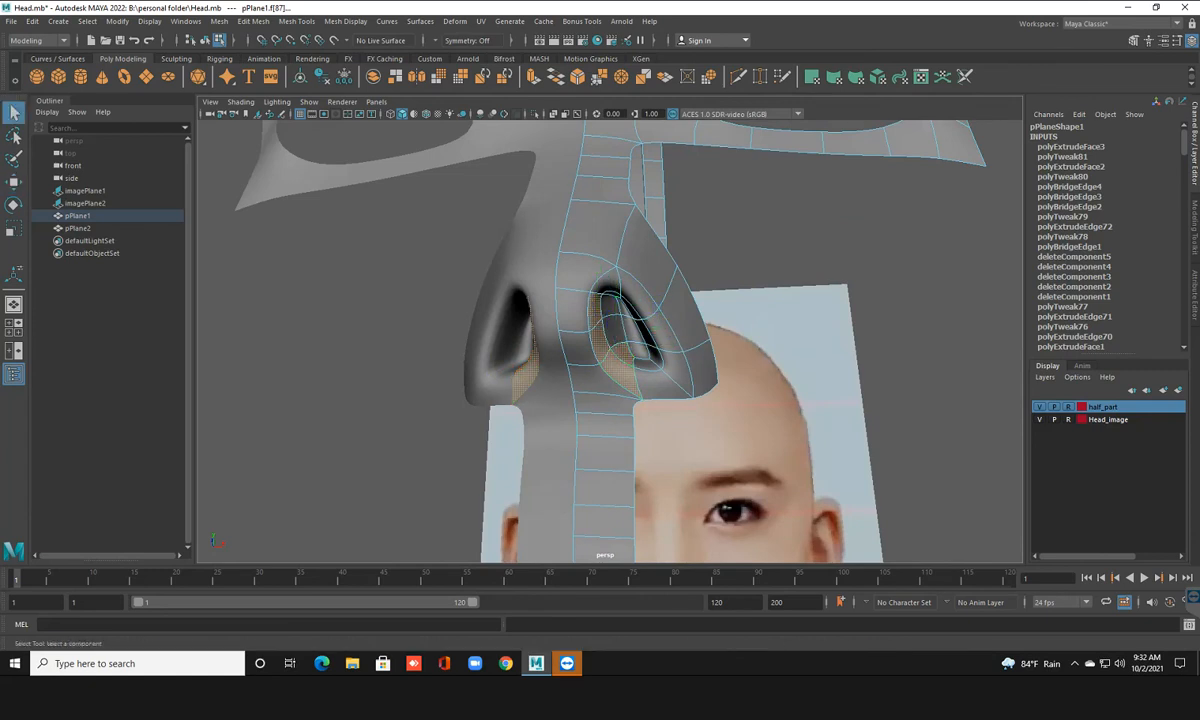
pyautogui.keyDown('alt'); pyautogui.moveTo(636, 325); pyautogui.dragTo(678, 306); pyautogui.keyUp('alt')
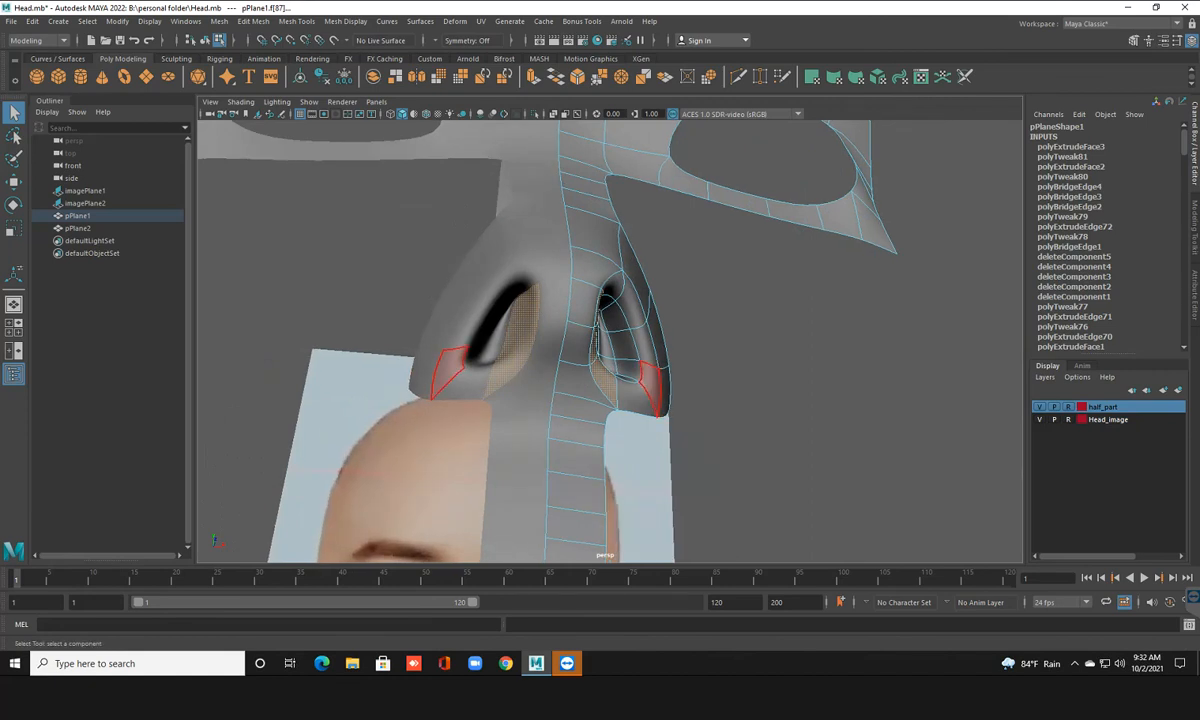
pyautogui.press('w')
pyautogui.moveTo(661, 340); pyautogui.dragTo(640, 320)
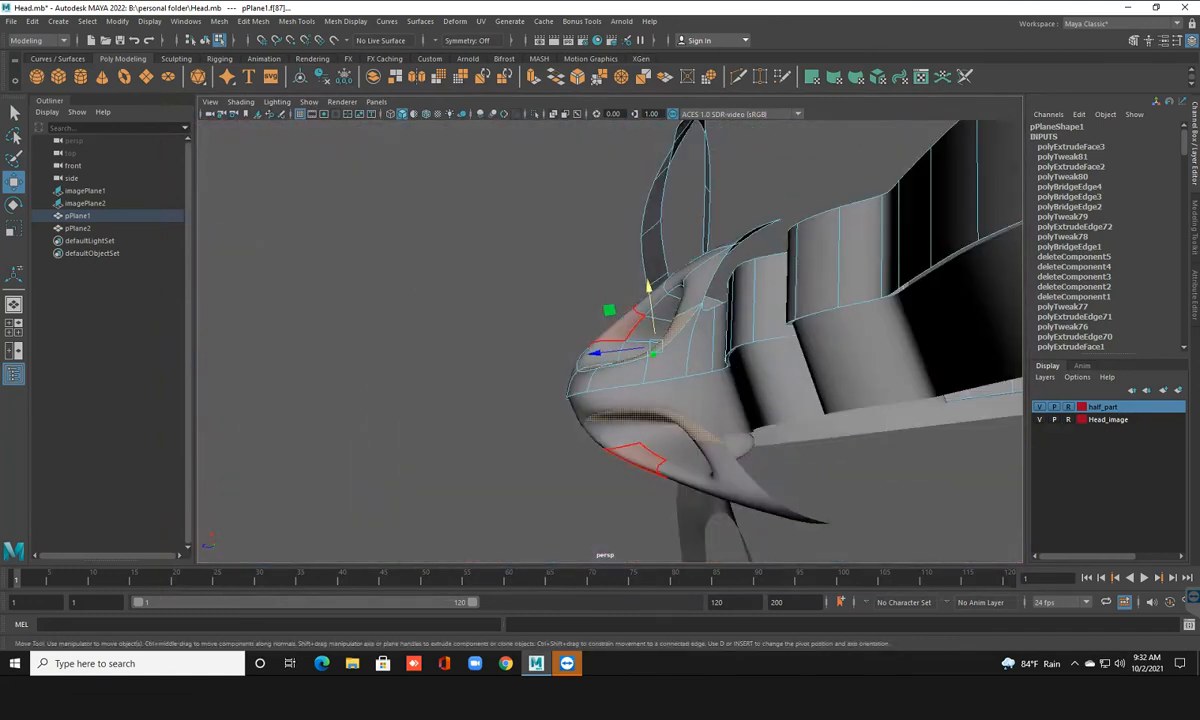
# Try a slight nudge of the septum-side nostril face after viewing the nostril from several angles
pyautogui.keyDown('alt'); pyautogui.moveTo(650, 333); pyautogui.dragTo(592, 400); pyautogui.keyUp('alt')
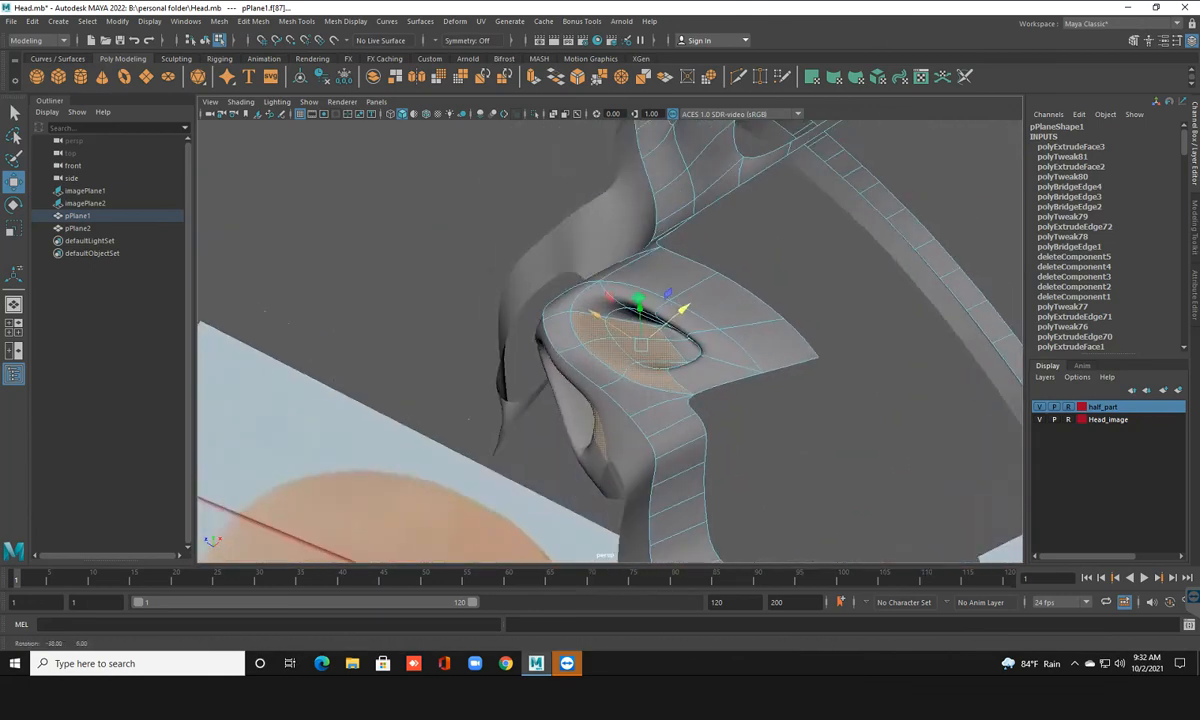
pyautogui.click(597, 298)
pyautogui.keyDown('alt'); pyautogui.moveTo(597, 305); pyautogui.dragTo(482, 262); pyautogui.keyUp('alt')
pyautogui.keyDown('alt'); pyautogui.moveTo(618, 330); pyautogui.dragTo(546, 330); pyautogui.keyUp('alt')
pyautogui.scroll(-5, 740, 345)
pyautogui.scroll(3, 606, 357)
pyautogui.scroll(4, 566, 332)
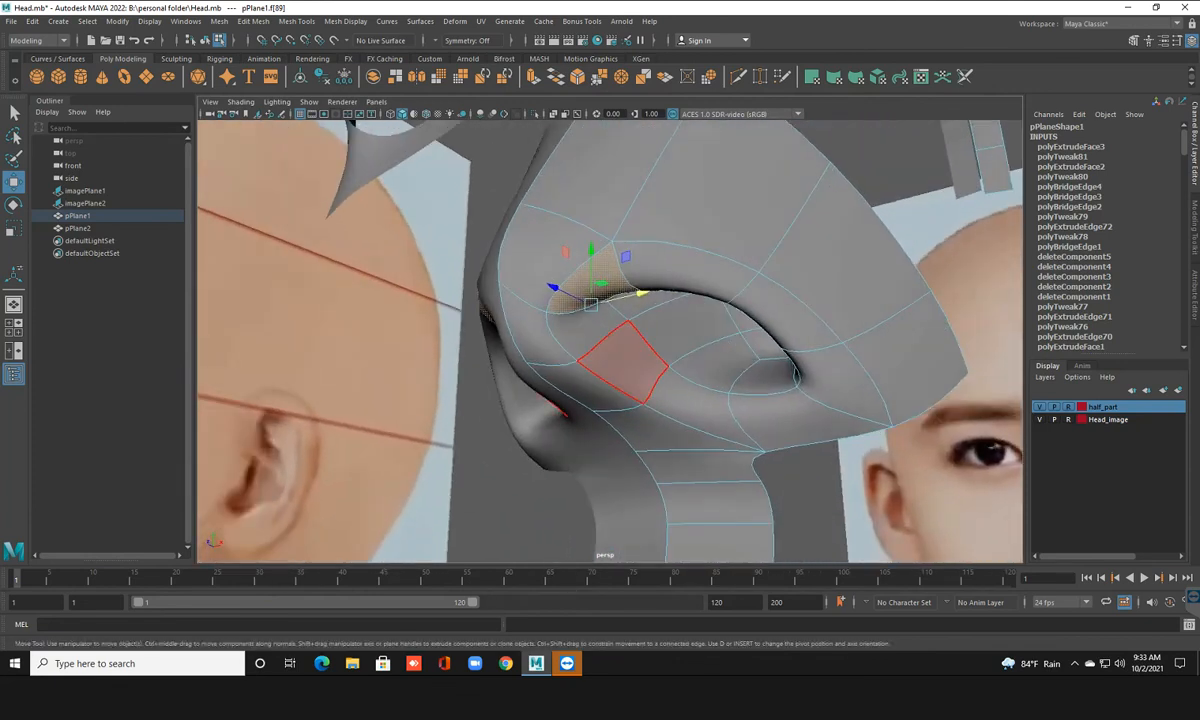
pyautogui.click(625, 362)
pyautogui.keyDown('alt'); pyautogui.moveTo(625, 362); pyautogui.dragTo(660, 121); pyautogui.keyUp('alt')
pyautogui.moveTo(642, 341); pyautogui.dragTo(640, 341)
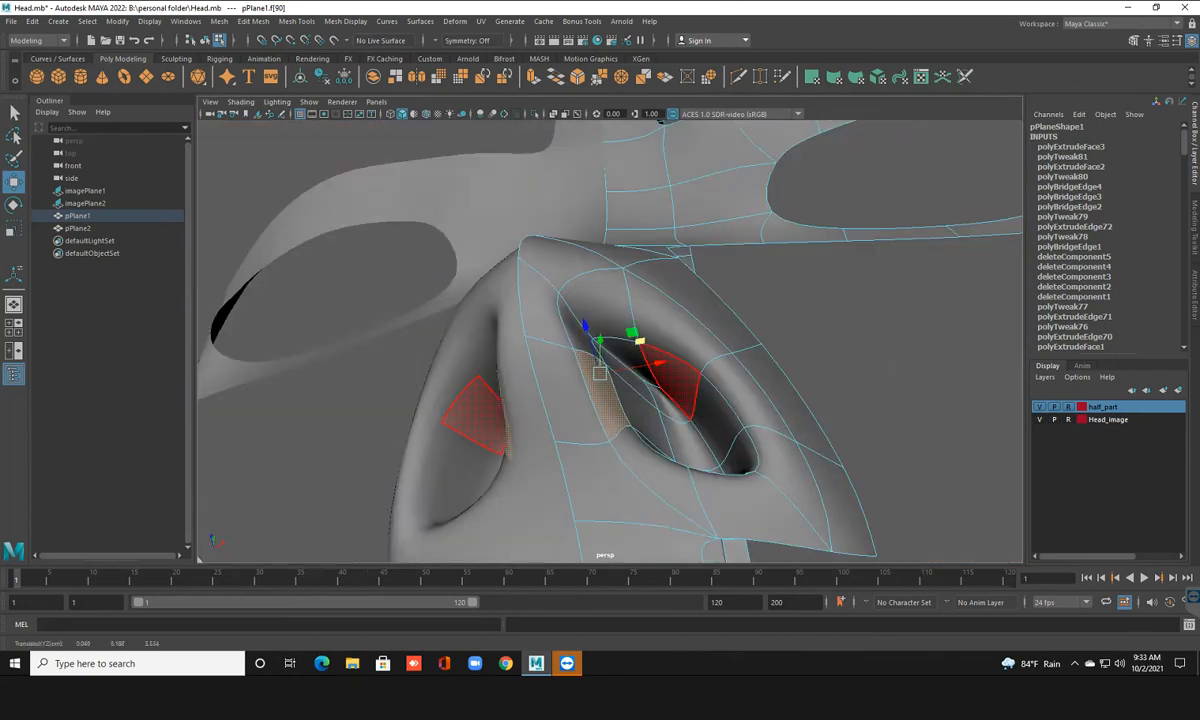
pyautogui.hotkey('ctrl', 'z')
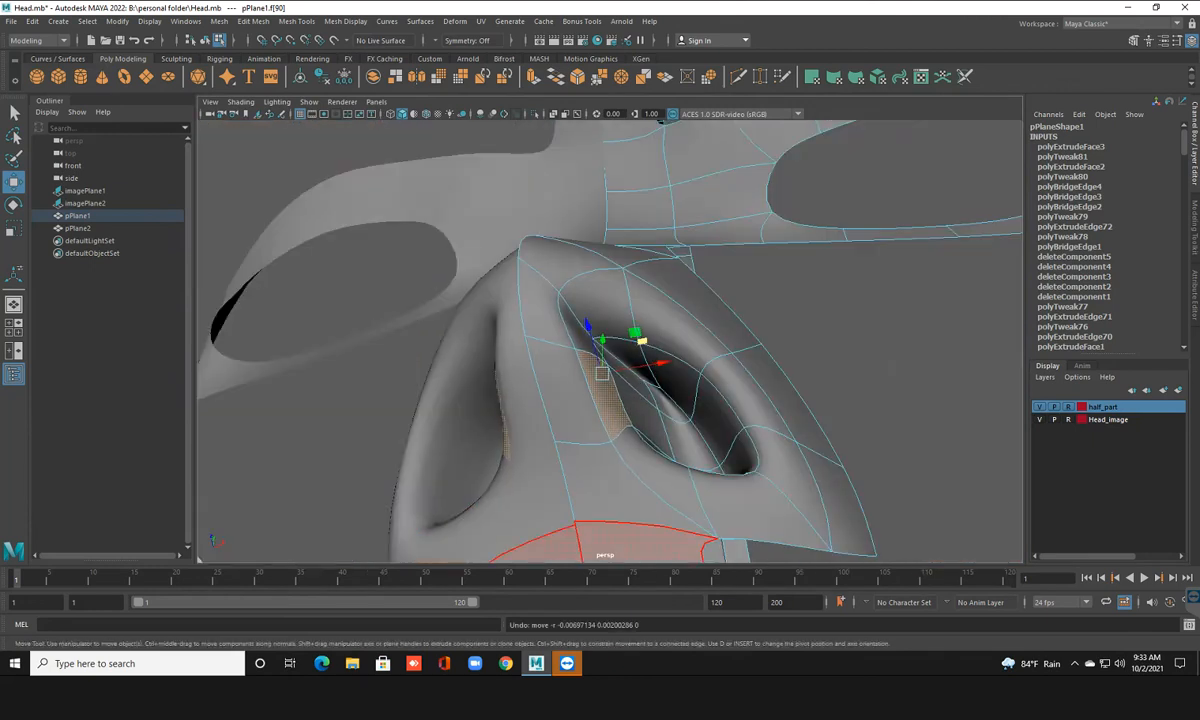
# Save the scene and inspect both nostrils from below in the smoothed preview
pyautogui.hotkey('ctrl', 's')
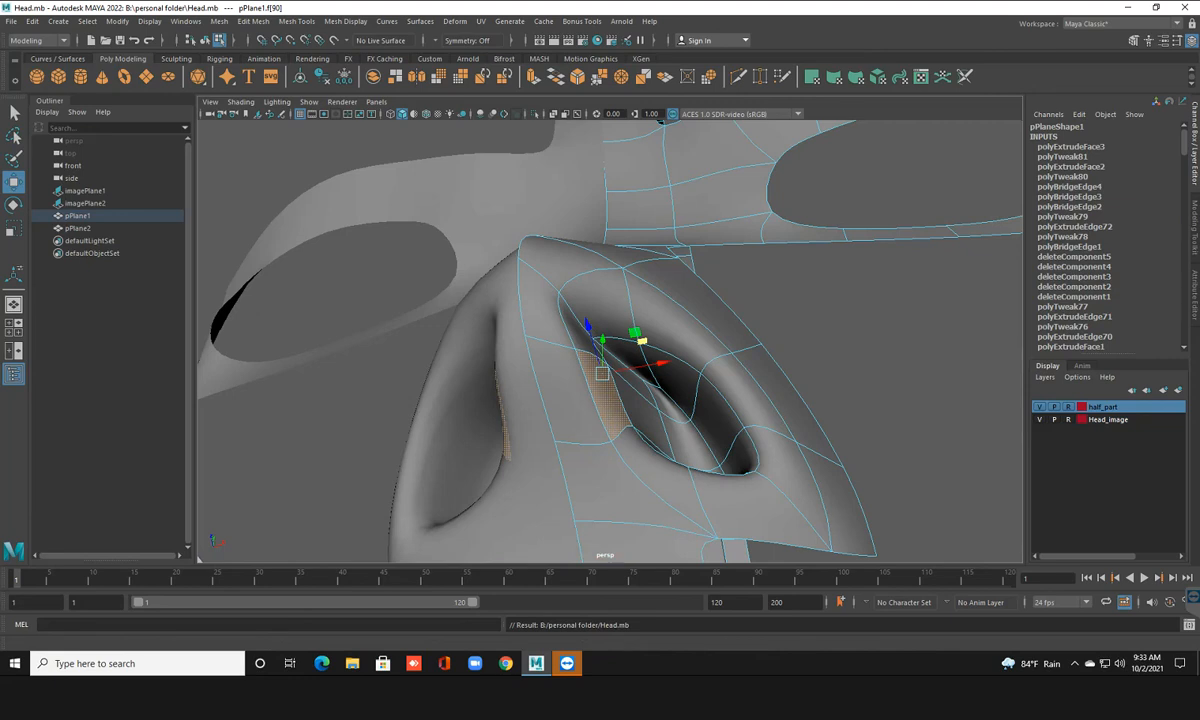
pyautogui.moveTo(620, 320)
pyautogui.keyDown('alt'); pyautogui.mouseDown()
pyautogui.moveTo(650, 410)
pyautogui.moveTo(615, 400)
pyautogui.moveTo(600, 325)
pyautogui.moveTo(430, 395)
pyautogui.moveTo(450, 305)
pyautogui.moveTo(440, 385)
pyautogui.moveTo(630, 380)
pyautogui.moveTo(735, 415)
pyautogui.moveTo(660, 360)
pyautogui.moveTo(600, 350)
pyautogui.moveTo(640, 330)
pyautogui.mouseUp(); pyautogui.keyUp('alt')
pyautogui.keyDown('alt'); pyautogui.moveTo(532, 328); pyautogui.dragTo(574, 314); pyautogui.keyUp('alt')
pyautogui.press('3')
pyautogui.keyDown('alt'); pyautogui.moveTo(574, 314); pyautogui.dragTo(482, 242); pyautogui.keyUp('alt')
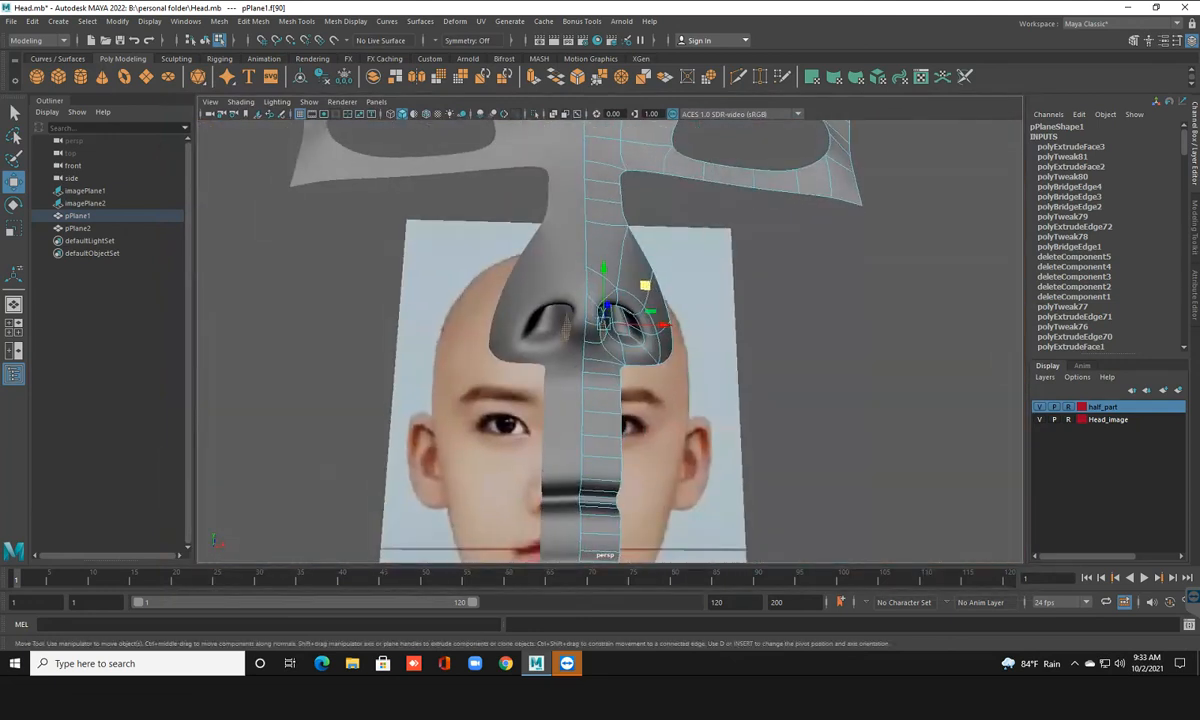
# Return the half-face mesh to object mode and unsmoothed display, and compare it with the front reference
pyautogui.moveTo(600, 290); pyautogui.dragTo(585, 262, button='right')
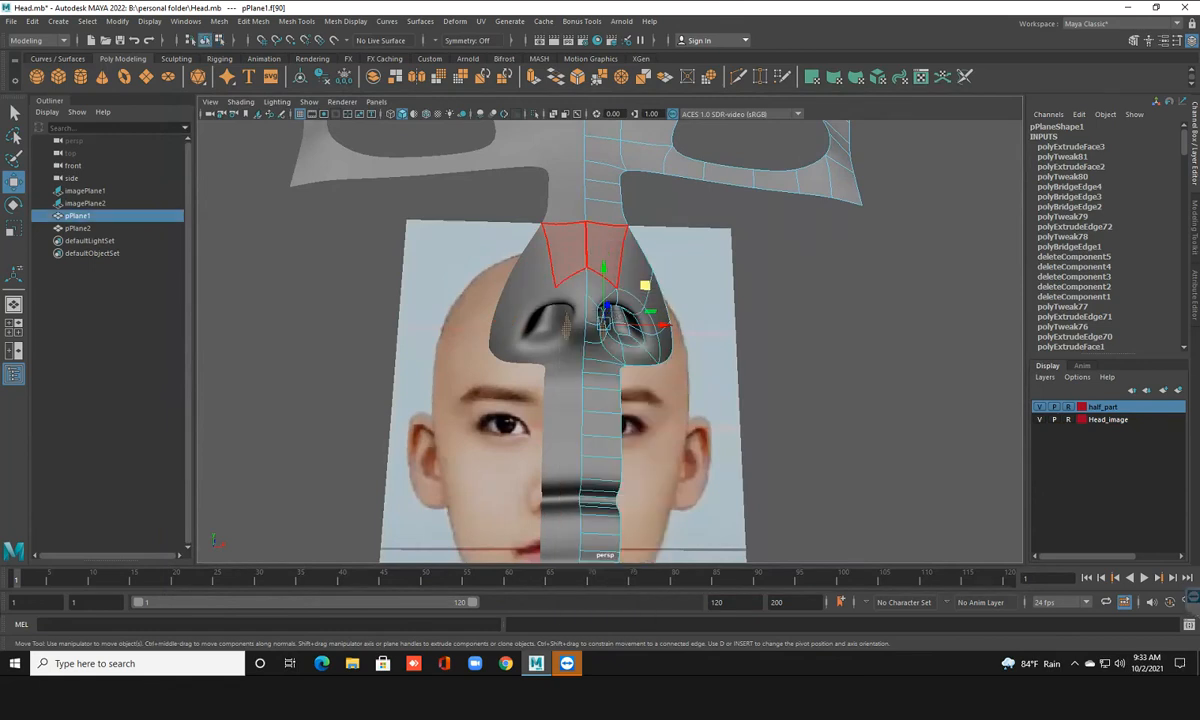
pyautogui.press('1')
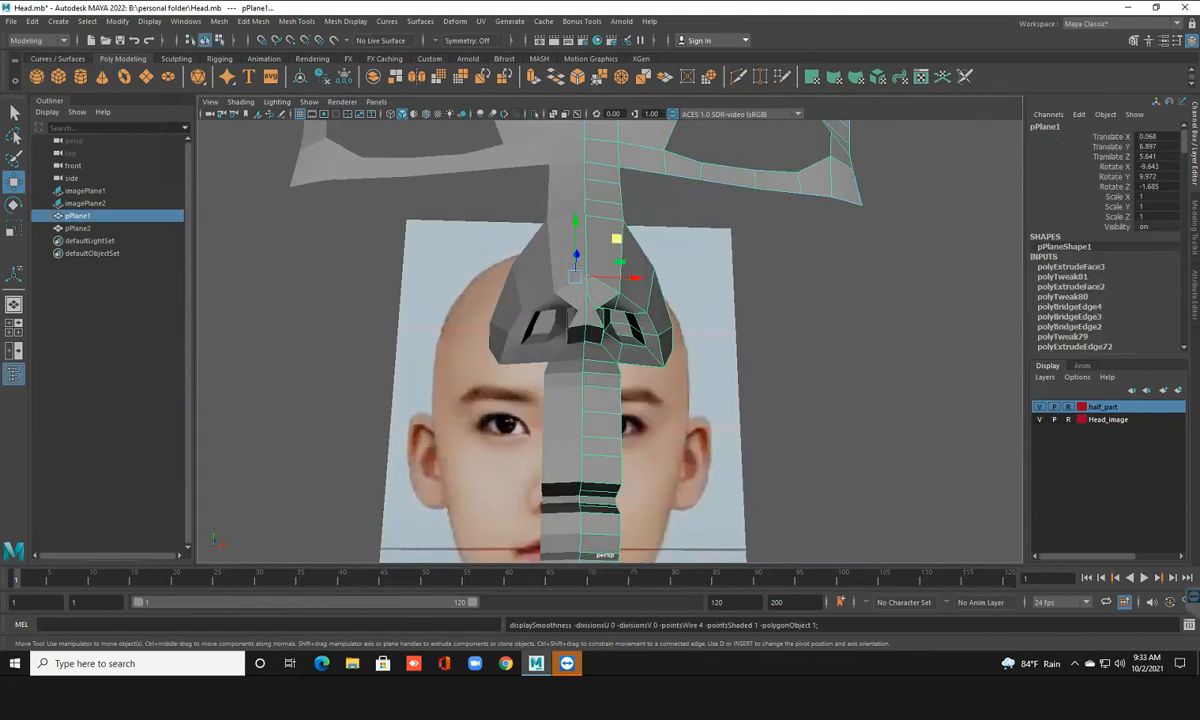
pyautogui.press('space')
pyautogui.press('space')
pyautogui.scroll(-12, 610, 340)
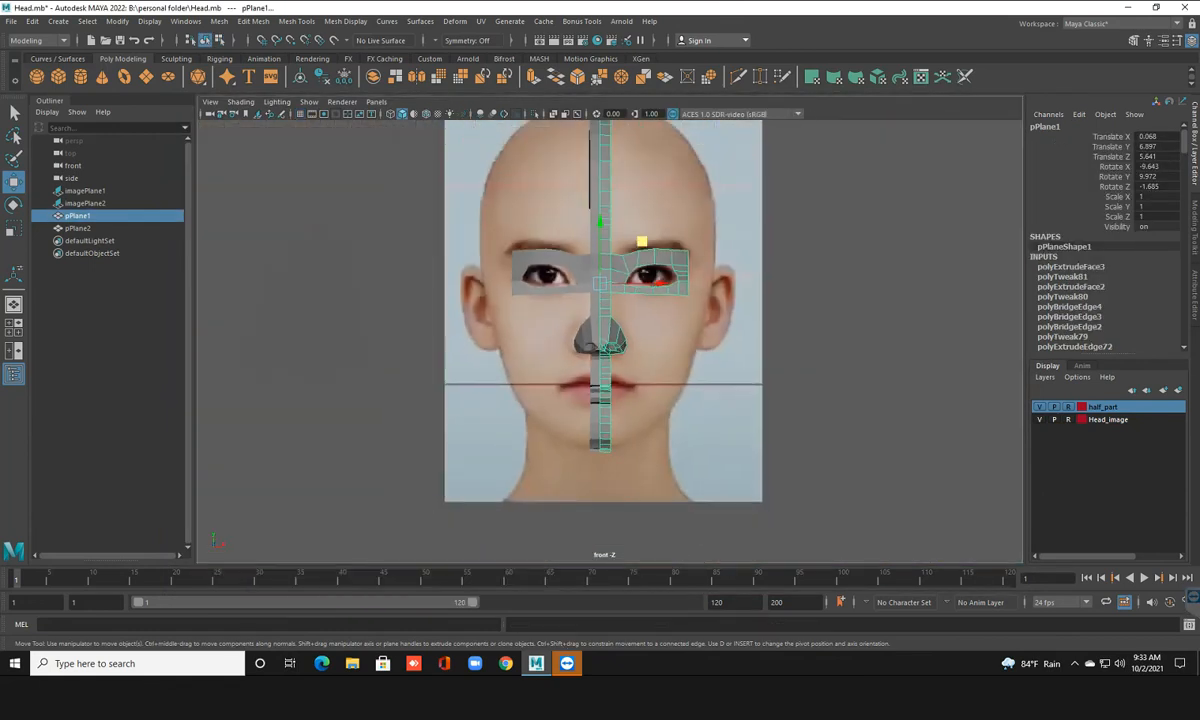
pyautogui.scroll(6, 610, 340)
pyautogui.keyDown('alt'); pyautogui.moveTo(590, 354); pyautogui.dragTo(600, 354); pyautogui.keyUp('alt')
pyautogui.scroll(-3, 610, 341)
pyautogui.scroll(4, 610, 341)
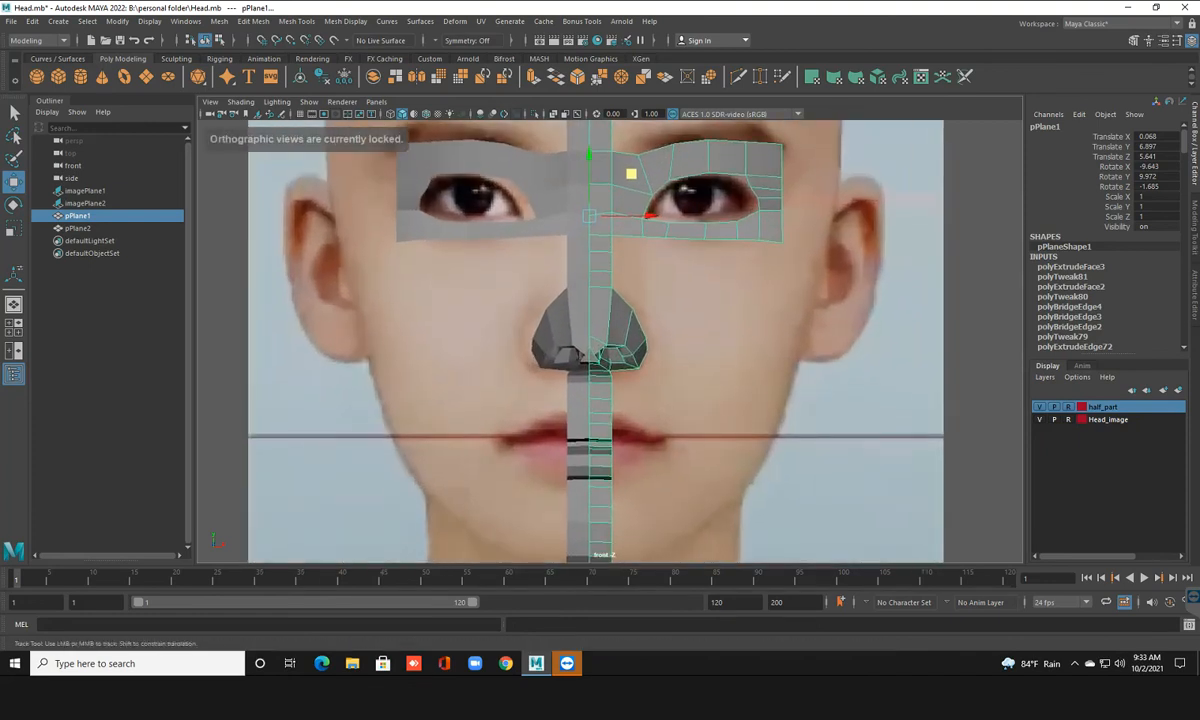
pyautogui.keyDown('alt'); pyautogui.moveTo(600, 340); pyautogui.dragTo(599, 377, button='middle'); pyautogui.keyUp('alt')
pyautogui.scroll(-4, 610, 341)
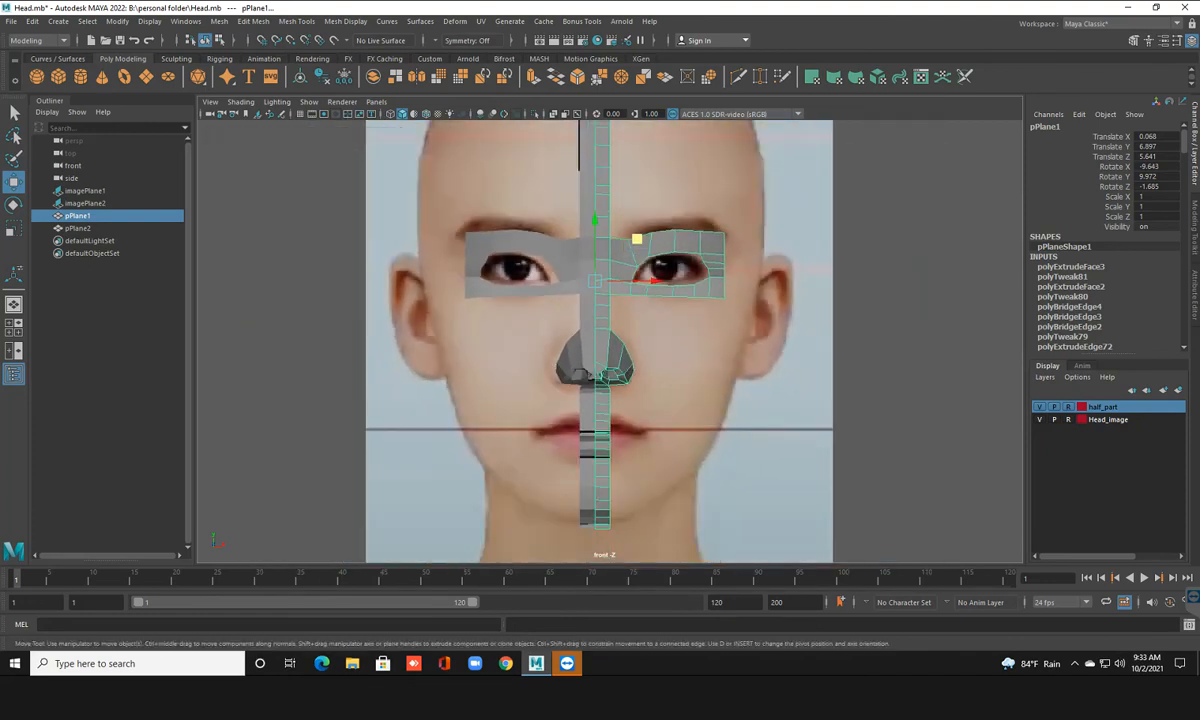
pyautogui.scroll(2, 600, 340)
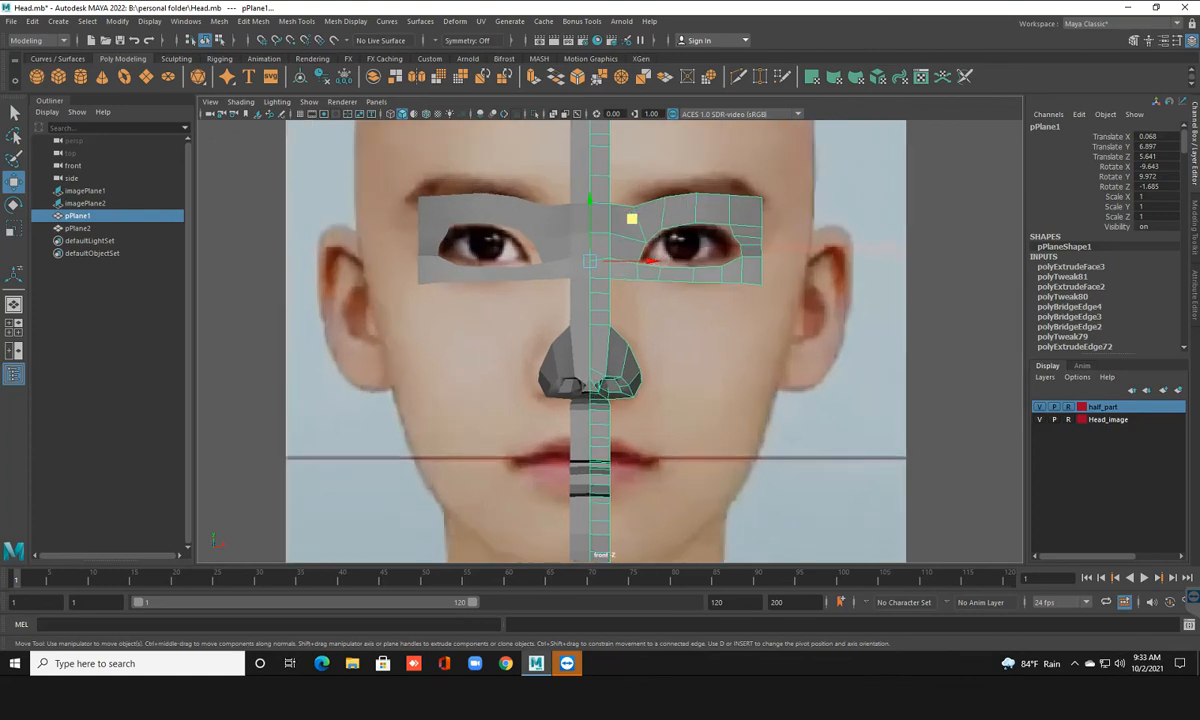
# Try to extrude the lower border edges of the eye strip down toward the cheek in the front view
pyautogui.moveTo(758, 281); pyautogui.dragTo(756, 240, button='right')
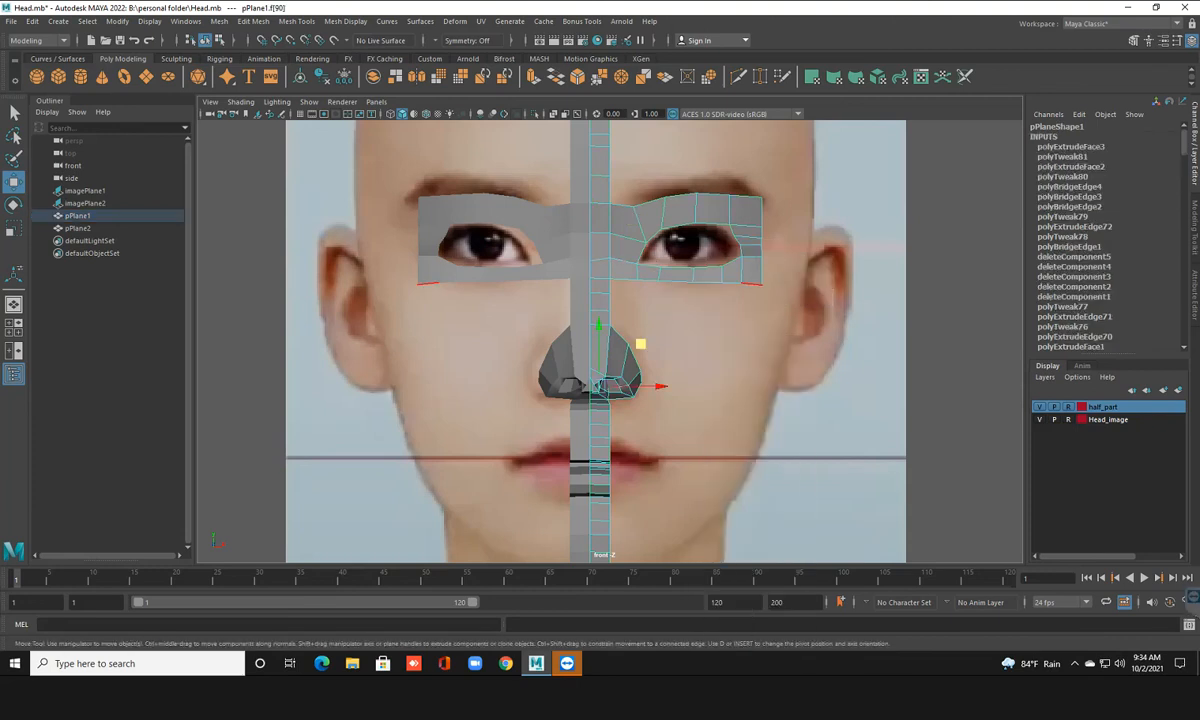
pyautogui.keyDown('shift'); pyautogui.click(753, 283); pyautogui.keyUp('shift')
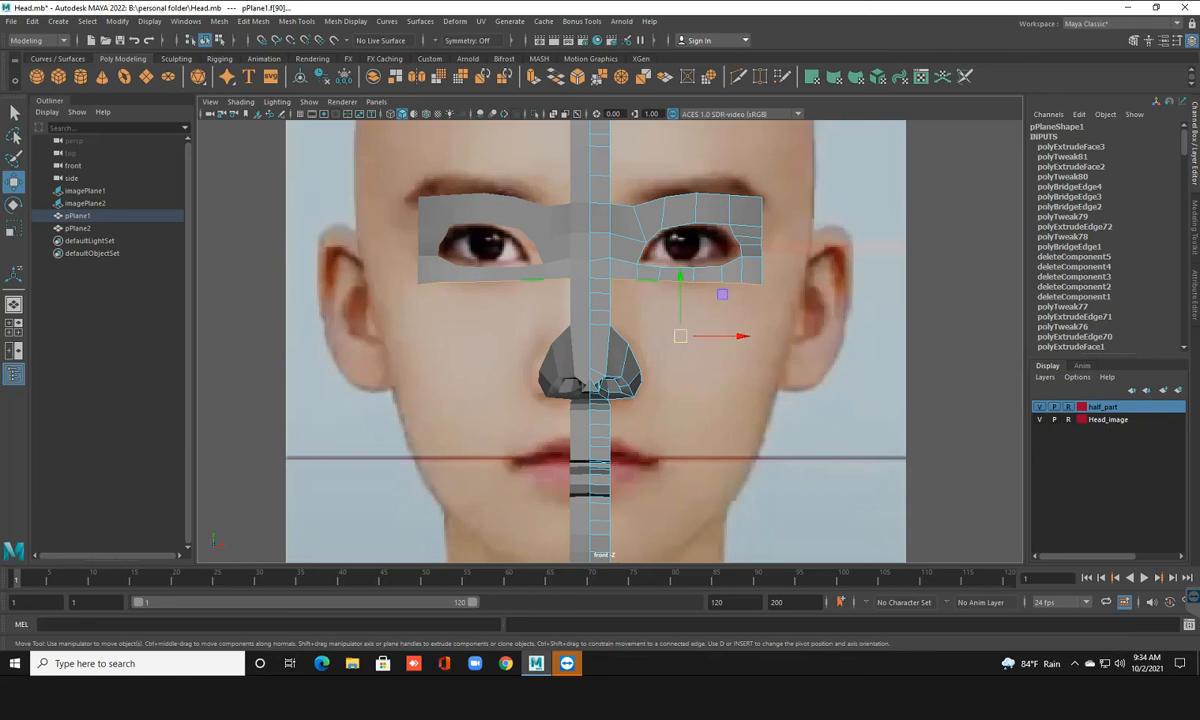
pyautogui.keyDown('shift'); pyautogui.moveTo(680, 335); pyautogui.dragTo(680, 383); pyautogui.keyUp('shift')
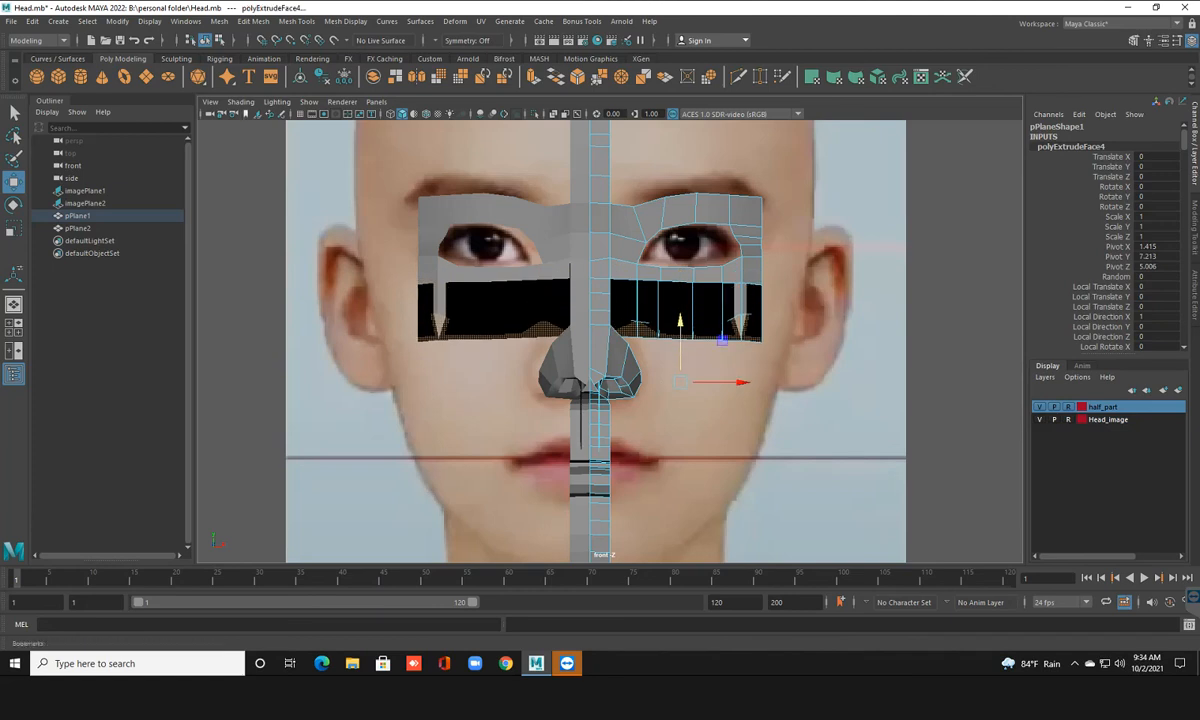
# Enable Two Sided Lighting in the front view and check the extruded cheek strip in perspective
pyautogui.click(277, 102)
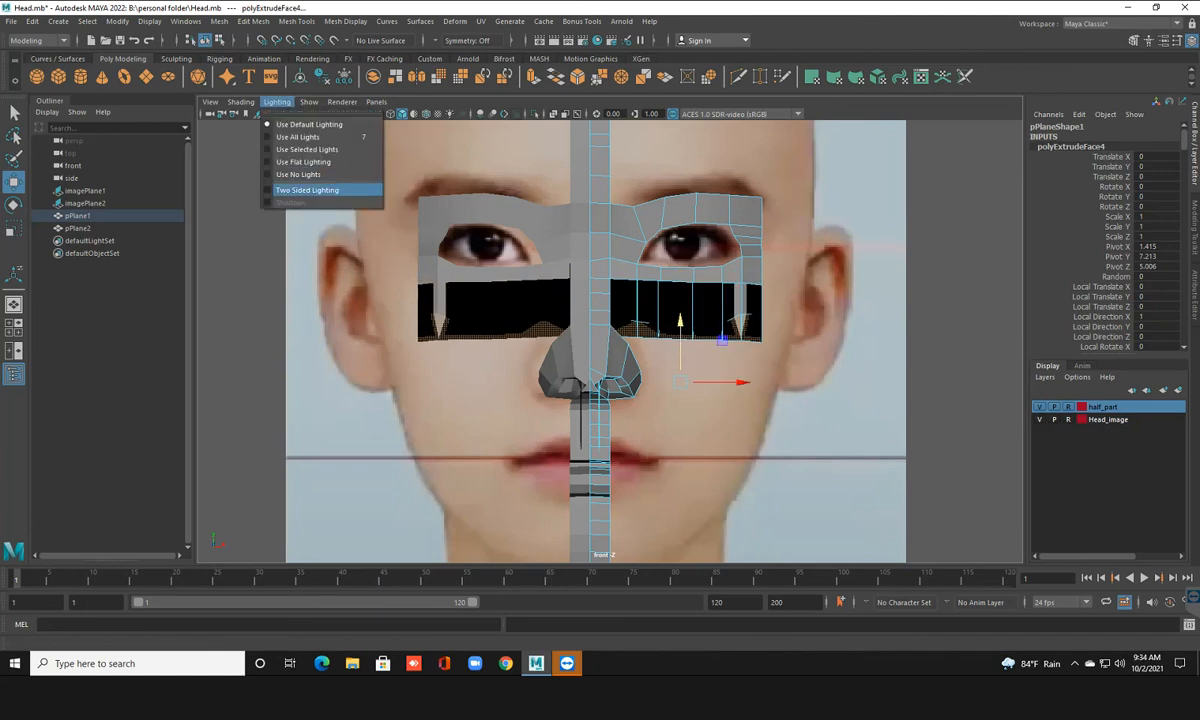
pyautogui.click(307, 190)
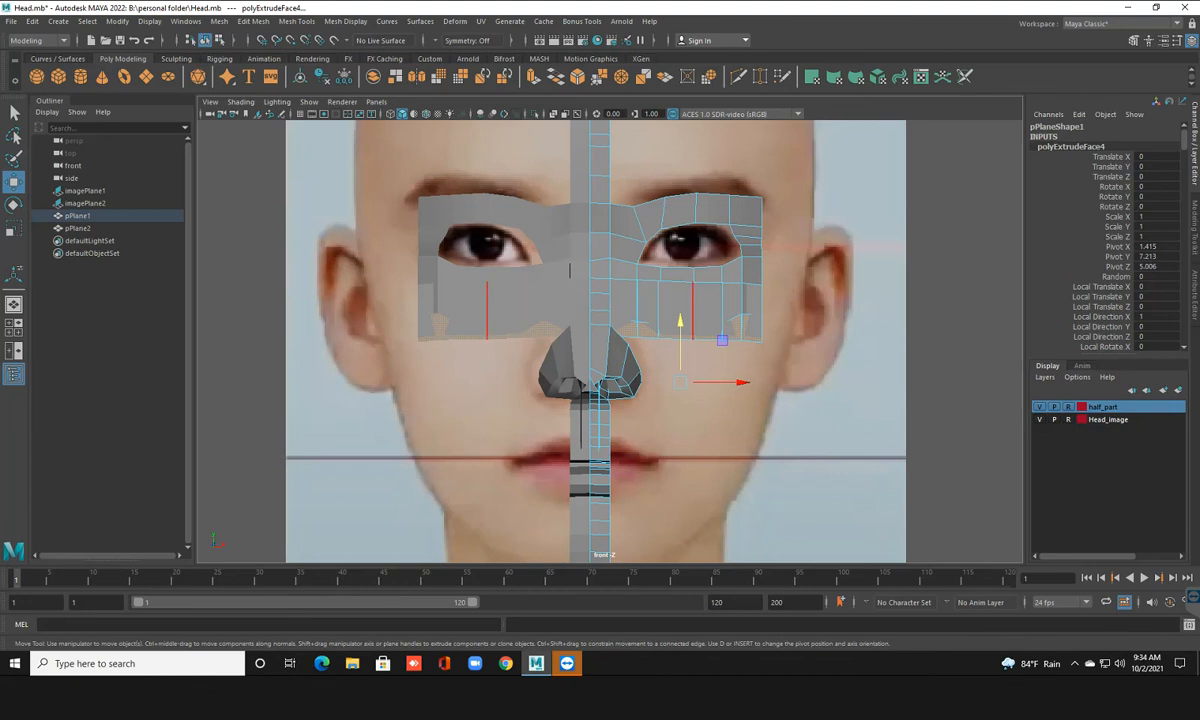
pyautogui.press('space')
pyautogui.press('space')
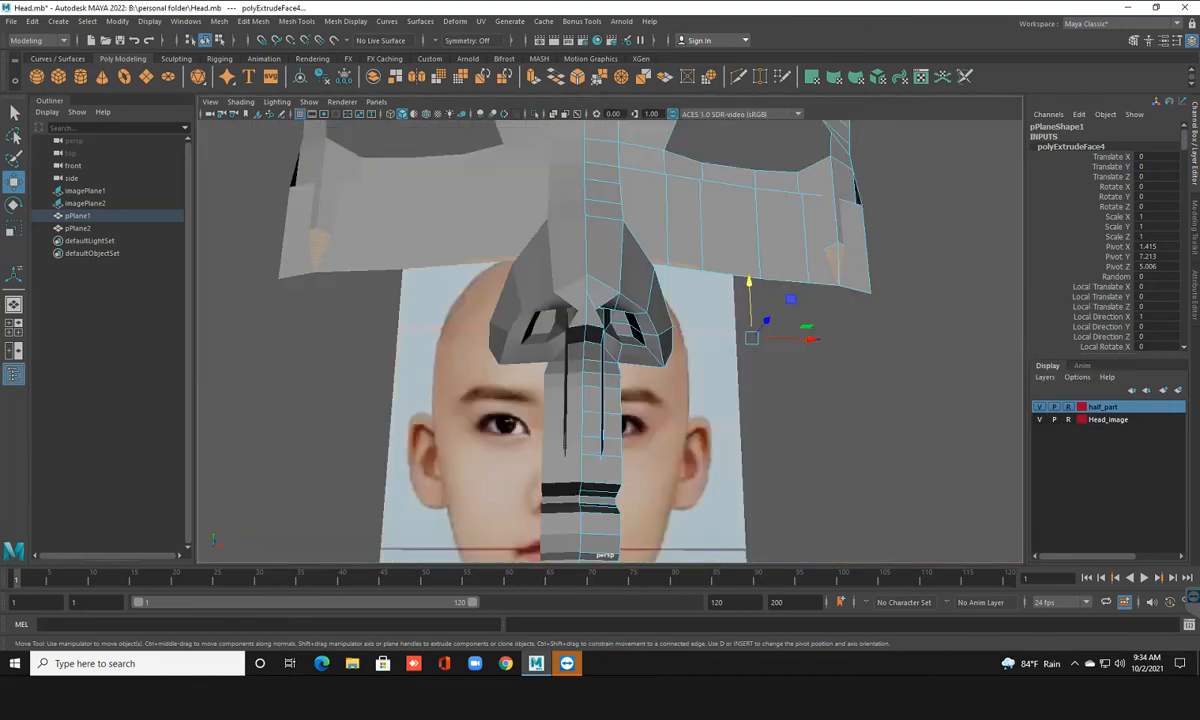
# Undo the cheek extrusion and clear the component selection in the front view
pyautogui.scroll(-3, 610, 340)
pyautogui.keyDown('alt'); pyautogui.moveTo(680, 330); pyautogui.dragTo(490, 380); pyautogui.keyUp('alt')
pyautogui.hotkey('ctrl', 'z')
pyautogui.keyDown('alt'); pyautogui.moveTo(560, 350); pyautogui.dragTo(738, 360); pyautogui.keyUp('alt')
pyautogui.press('space')
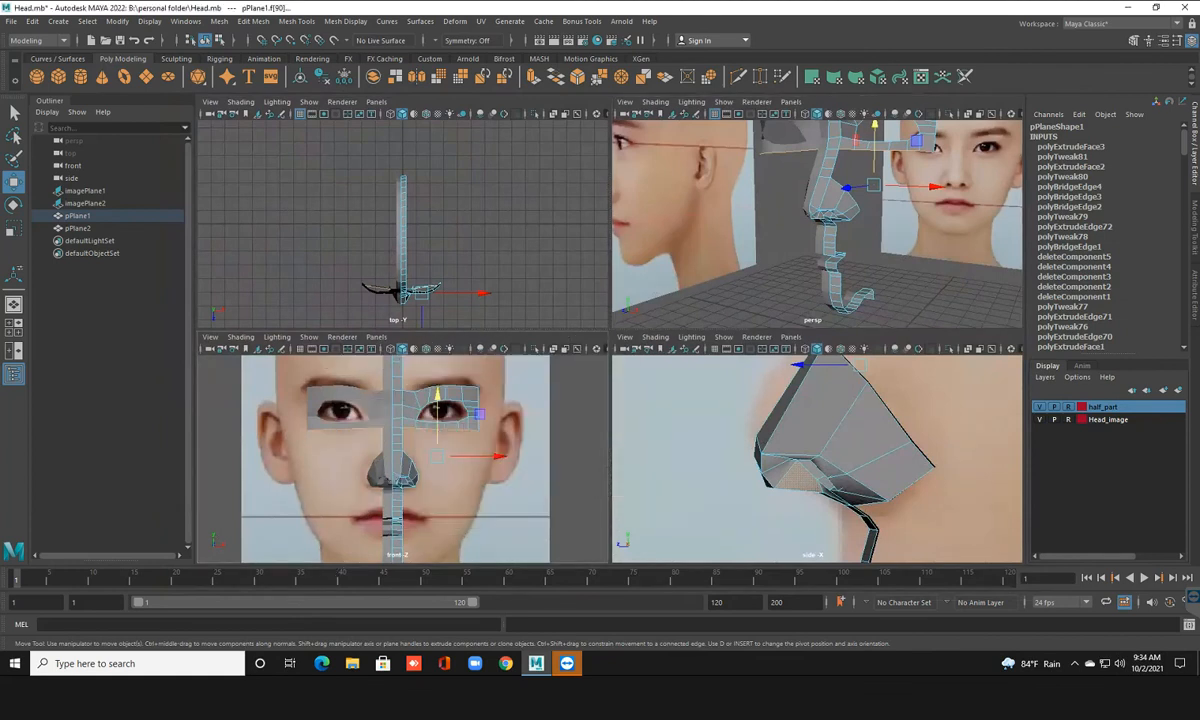
pyautogui.press('space')
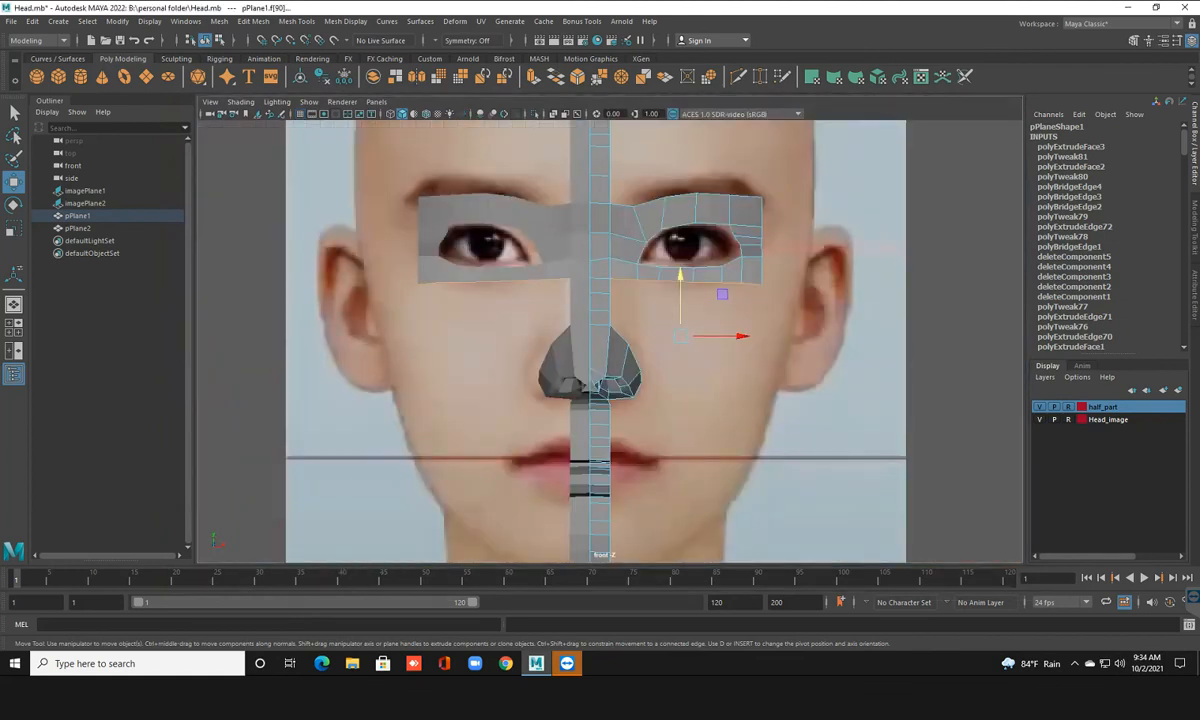
pyautogui.click(760, 350)
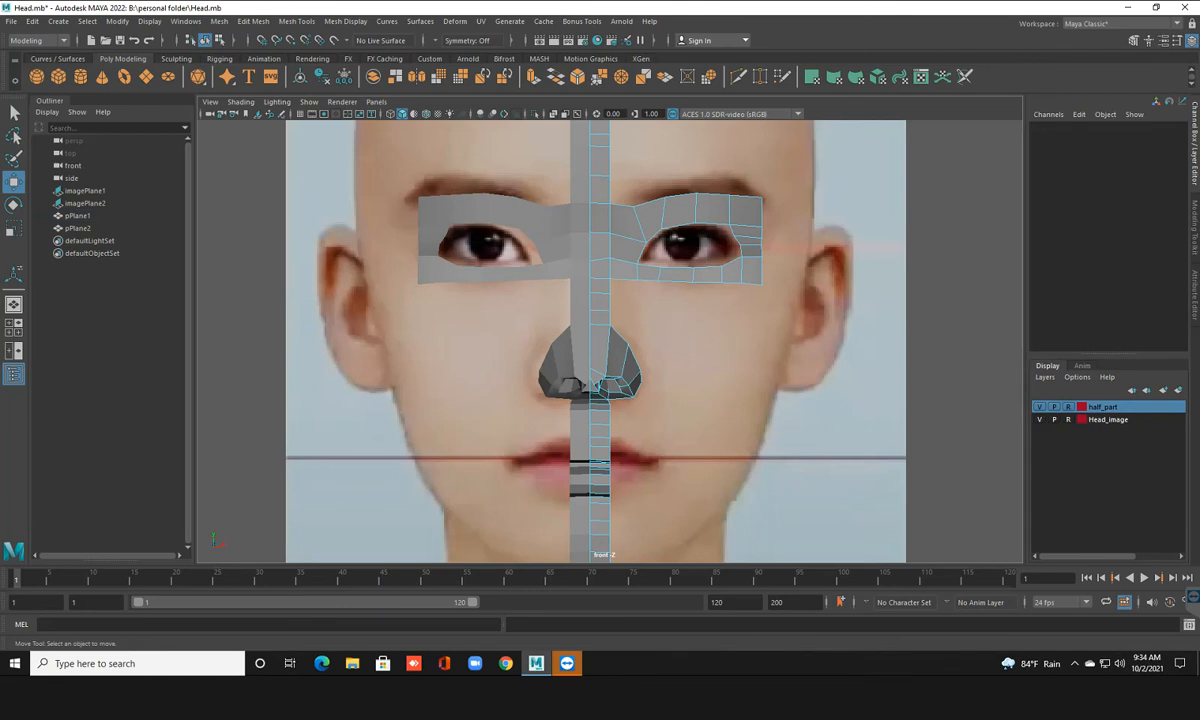
# Examine the mesh strip around the mouth against the front and side reference images
pyautogui.keyDown('alt'); pyautogui.moveTo(612, 400); pyautogui.dragTo(600, 285); pyautogui.keyUp('alt')
pyautogui.scroll(5, 610, 341)
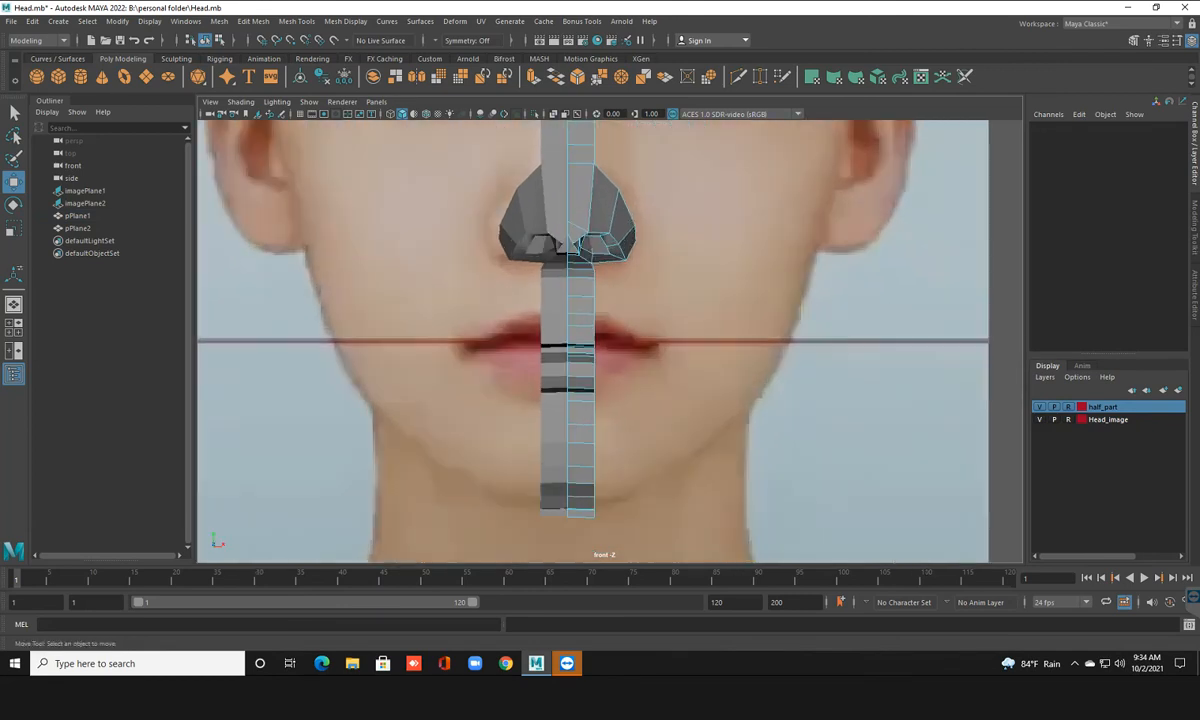
pyautogui.keyDown('alt'); pyautogui.moveTo(610, 341); pyautogui.dragTo(611, 352, button='middle'); pyautogui.keyUp('alt')
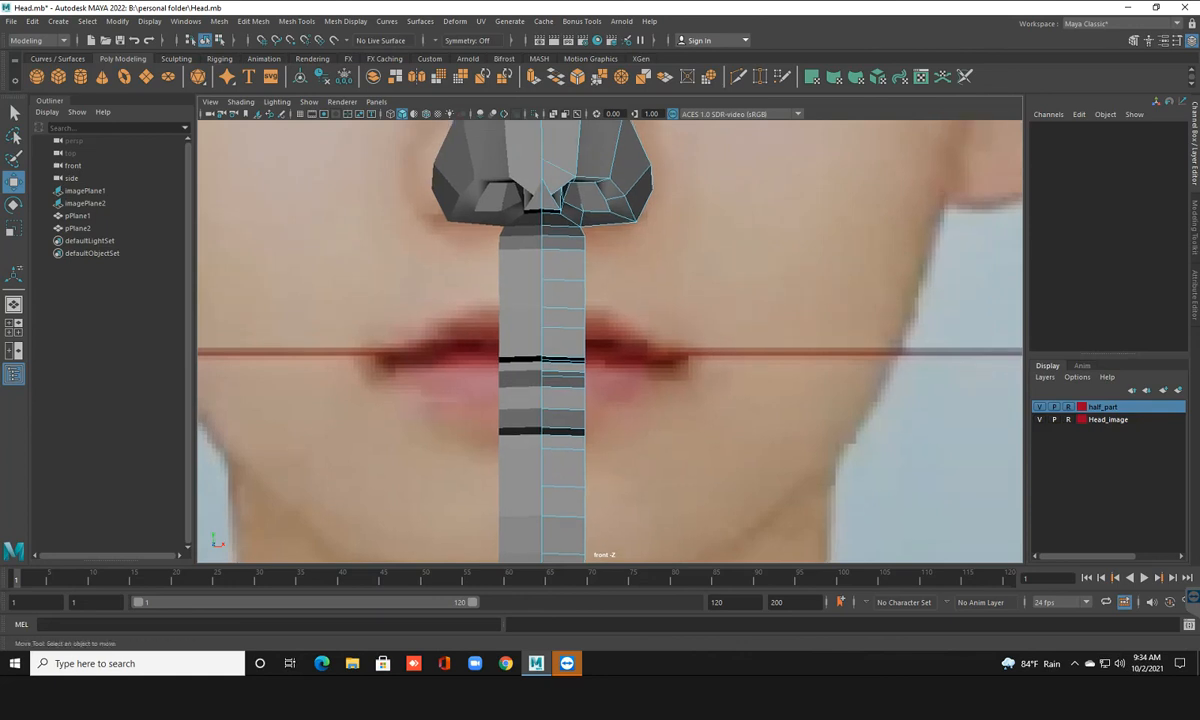
pyautogui.click(585, 317)
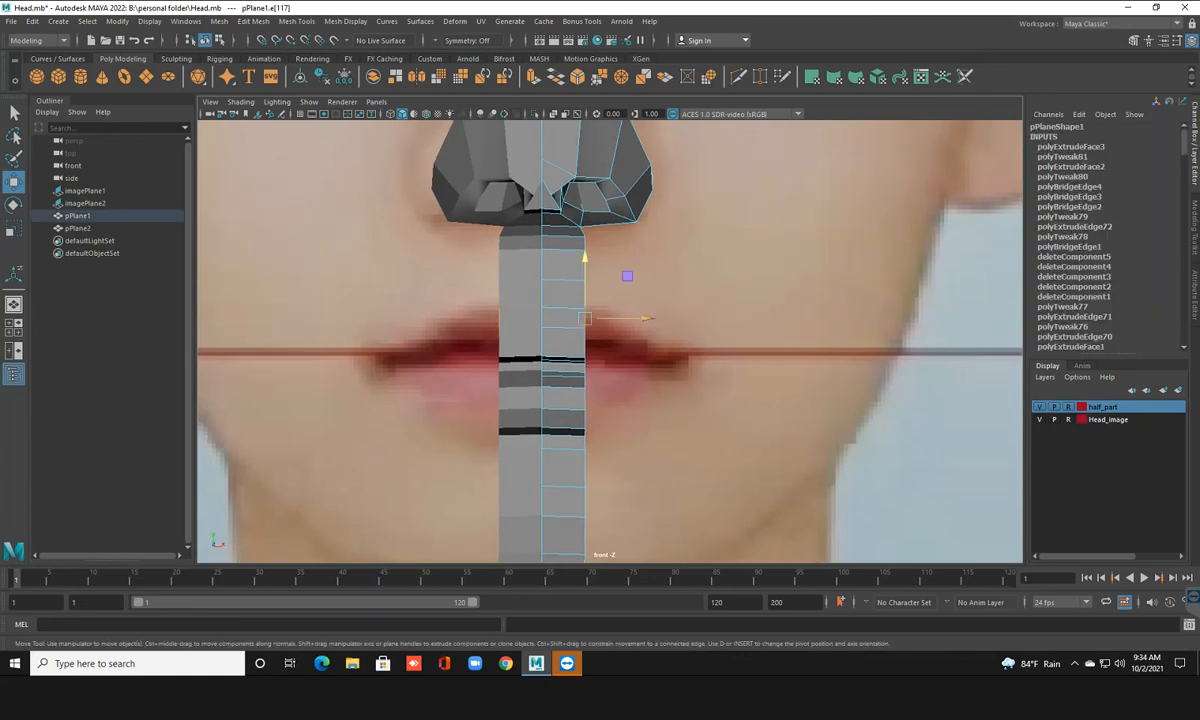
pyautogui.press('space')
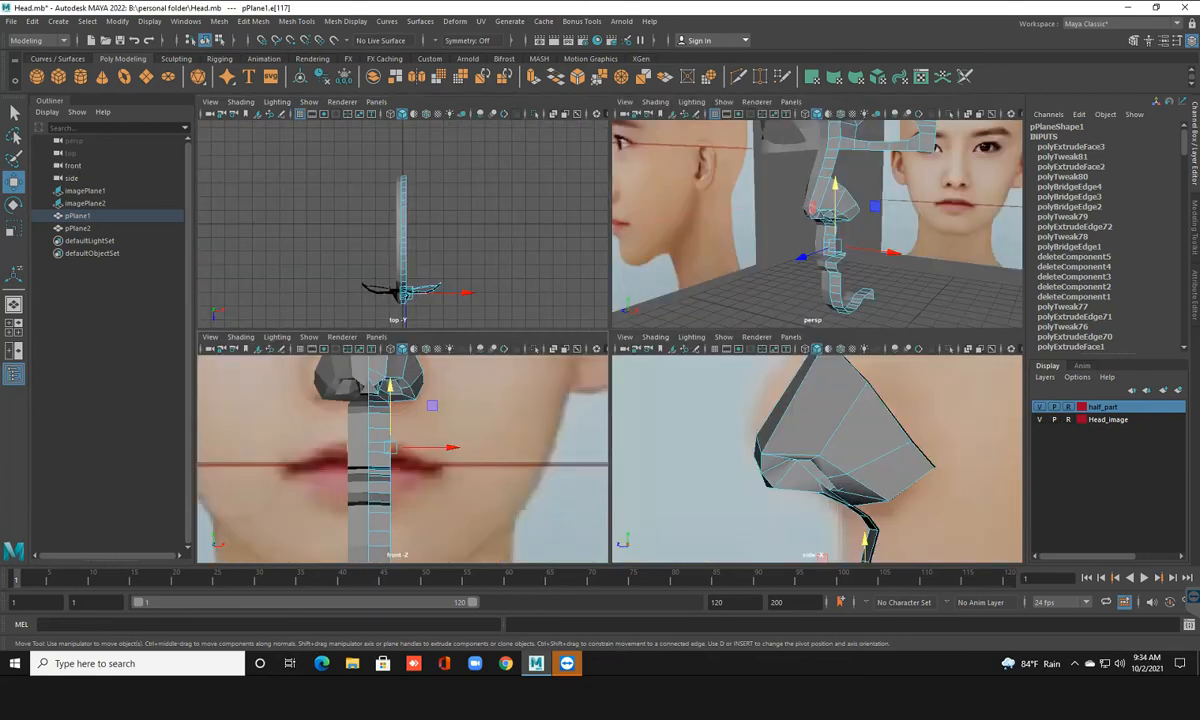
pyautogui.press('space')
pyautogui.scroll(-3, 610, 340)
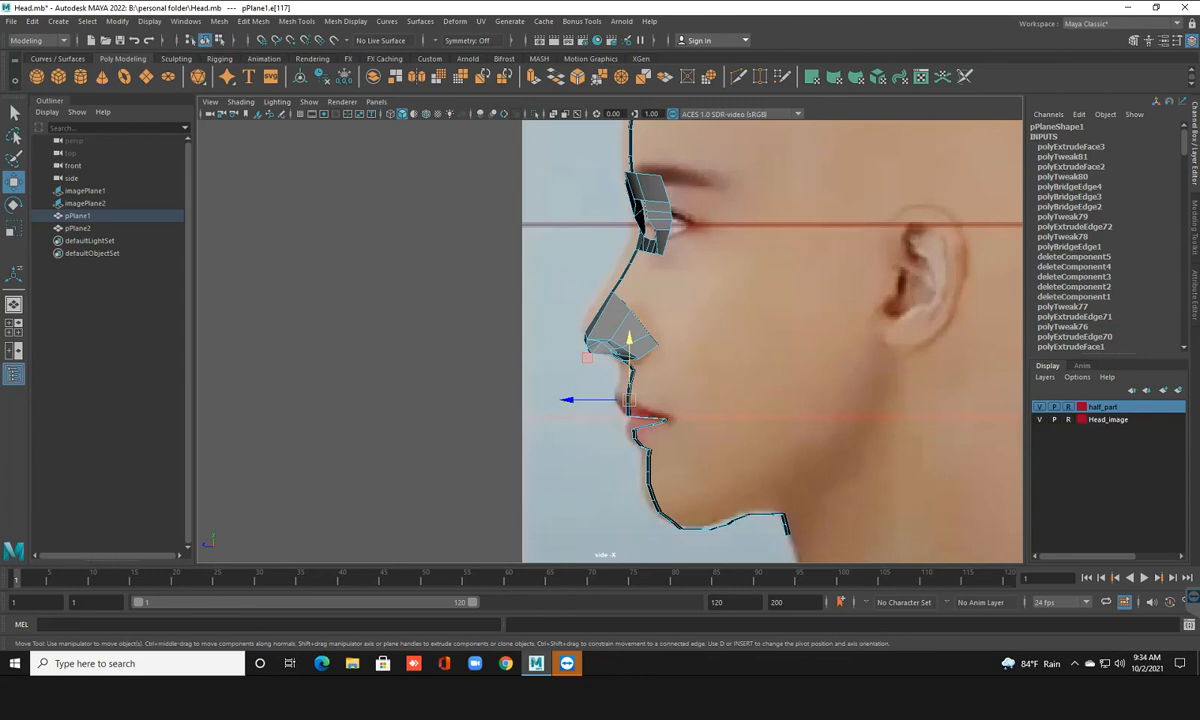
pyautogui.press('space')
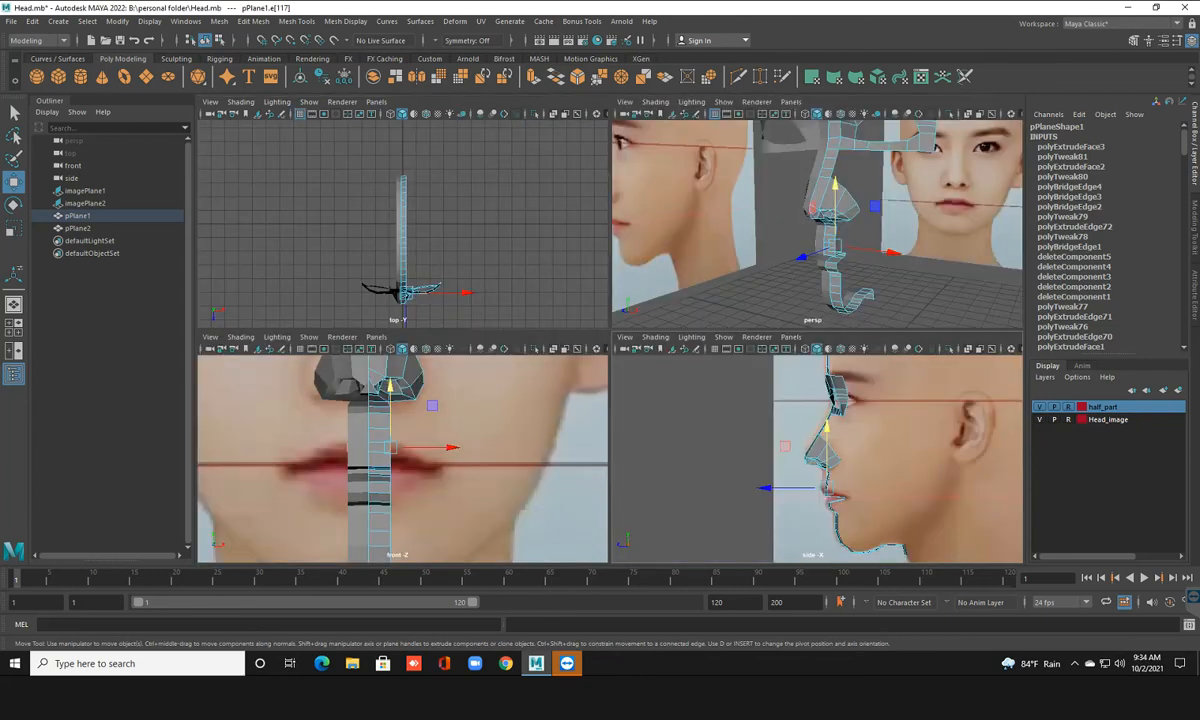
# Switch the half-face mesh to vertex editing and try shifting the centre lip vertices along the depth axis in the side view
pyautogui.moveTo(372, 400); pyautogui.dragTo(312, 318, button='right')
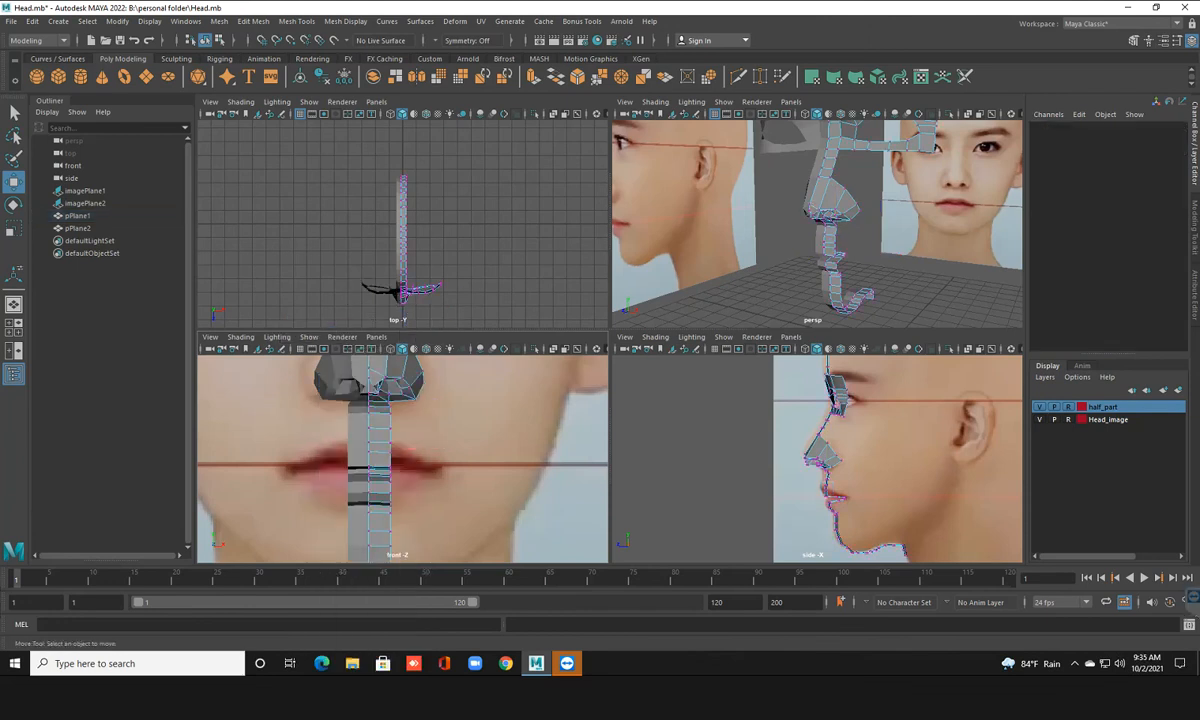
pyautogui.click(369, 492)
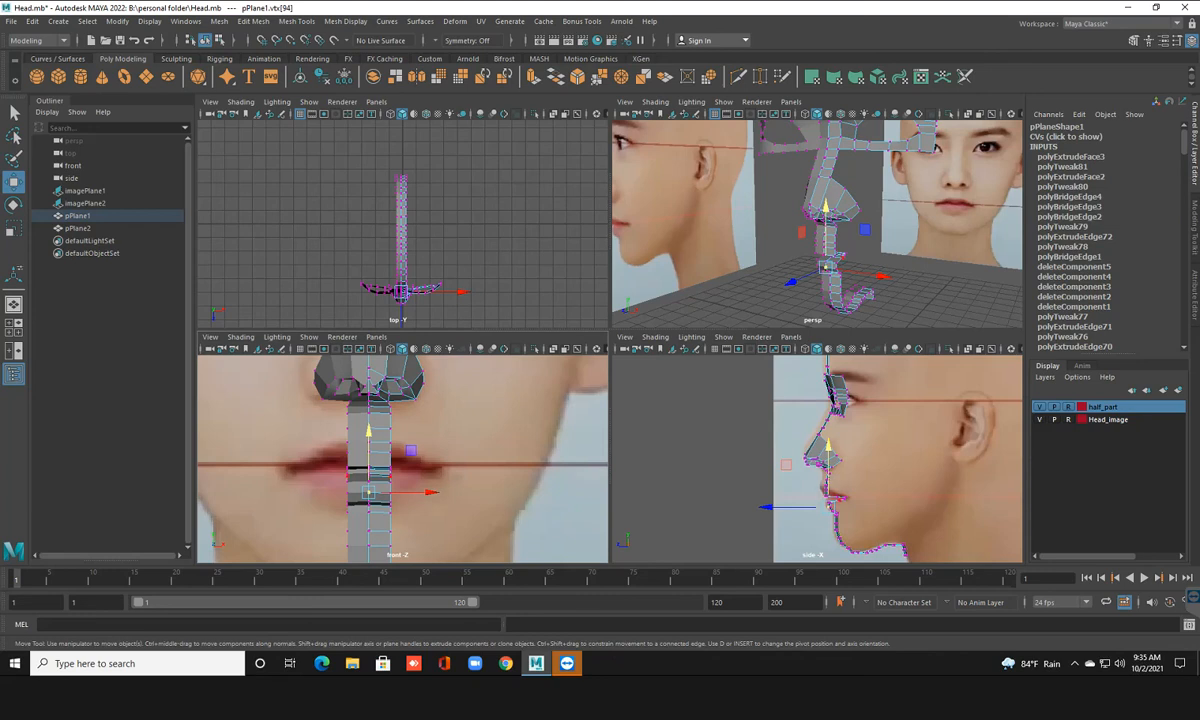
pyautogui.click(369, 483)
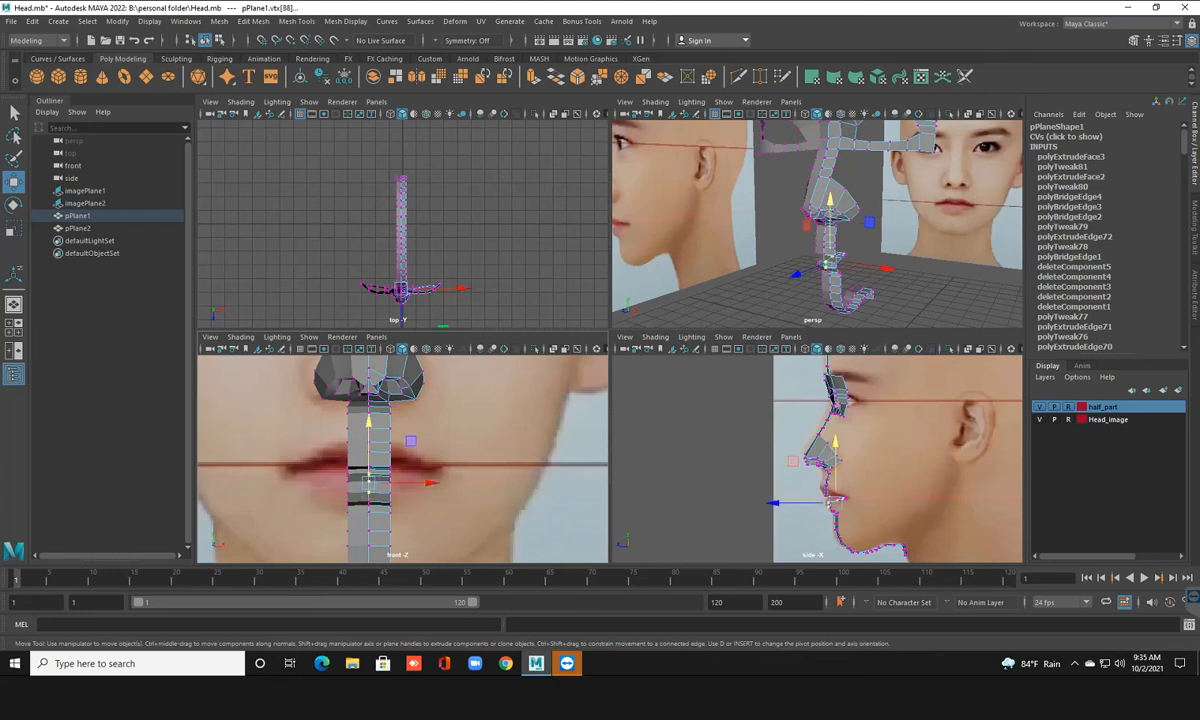
pyautogui.click(768, 502)
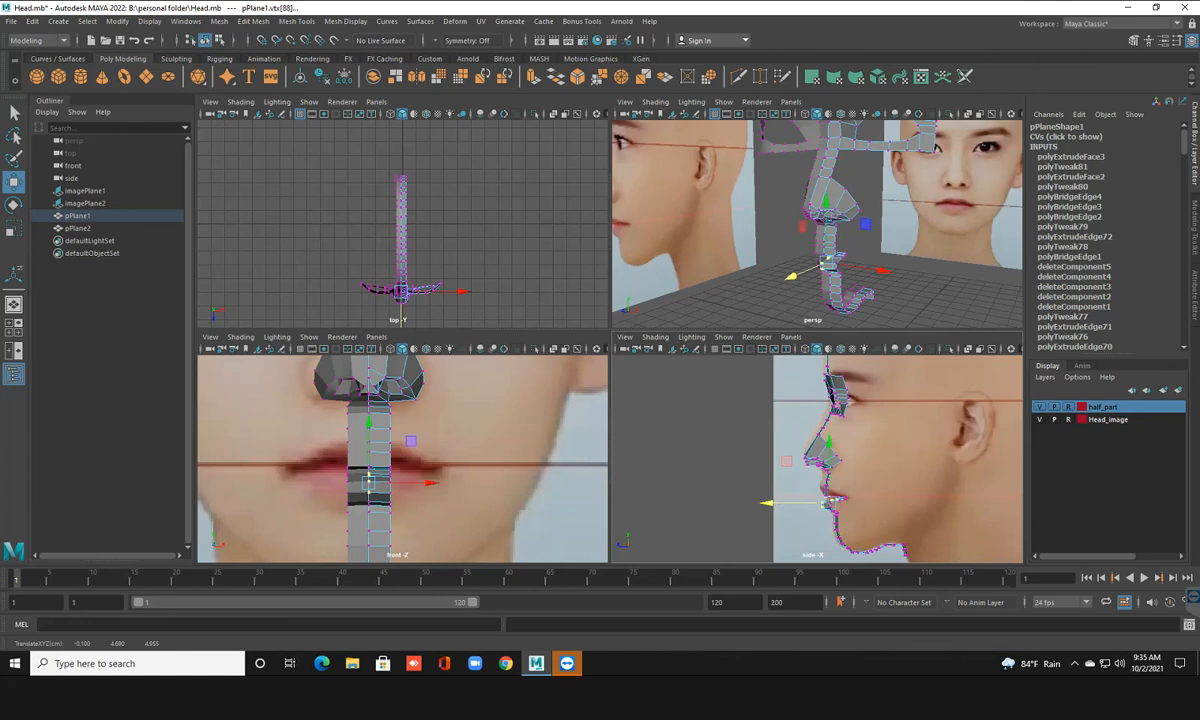
pyautogui.hotkey('ctrl', 'z')
pyautogui.click(731, 478)
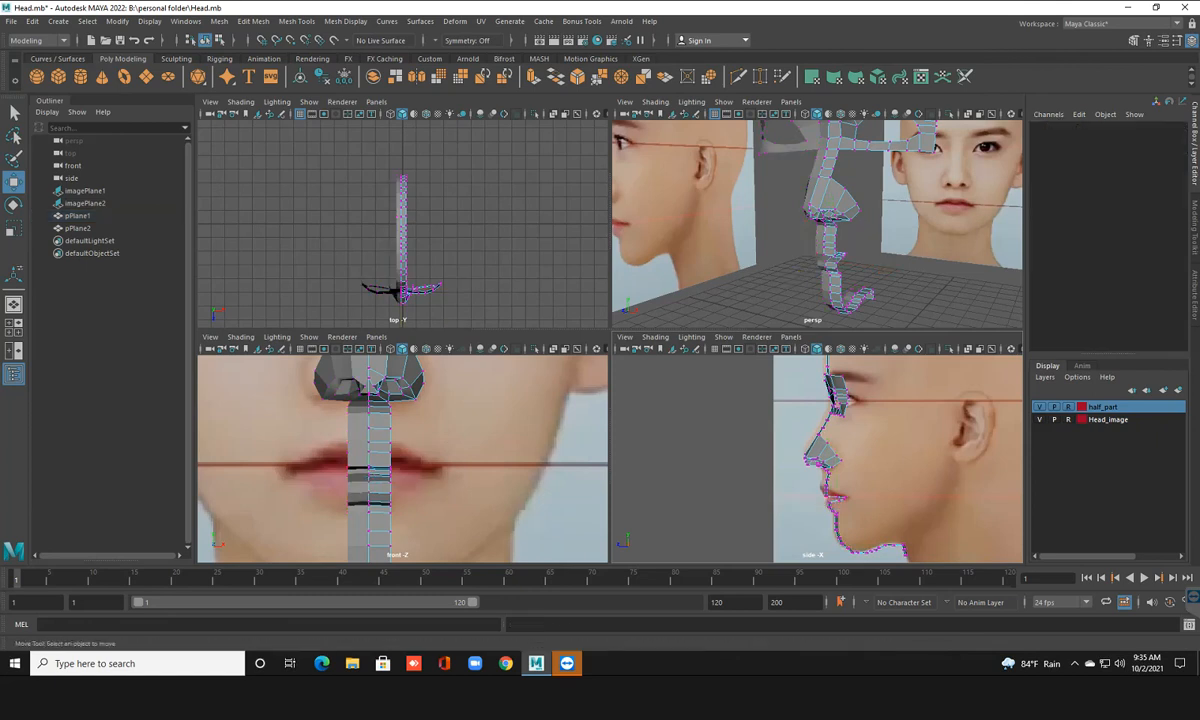
# Try to pull the single outer vertex above the upper lip forward in the side view, and undo the move
pyautogui.click(827, 486)
pyautogui.moveTo(767, 486); pyautogui.dragTo(759, 486)
pyautogui.scroll(2, 762, 486)
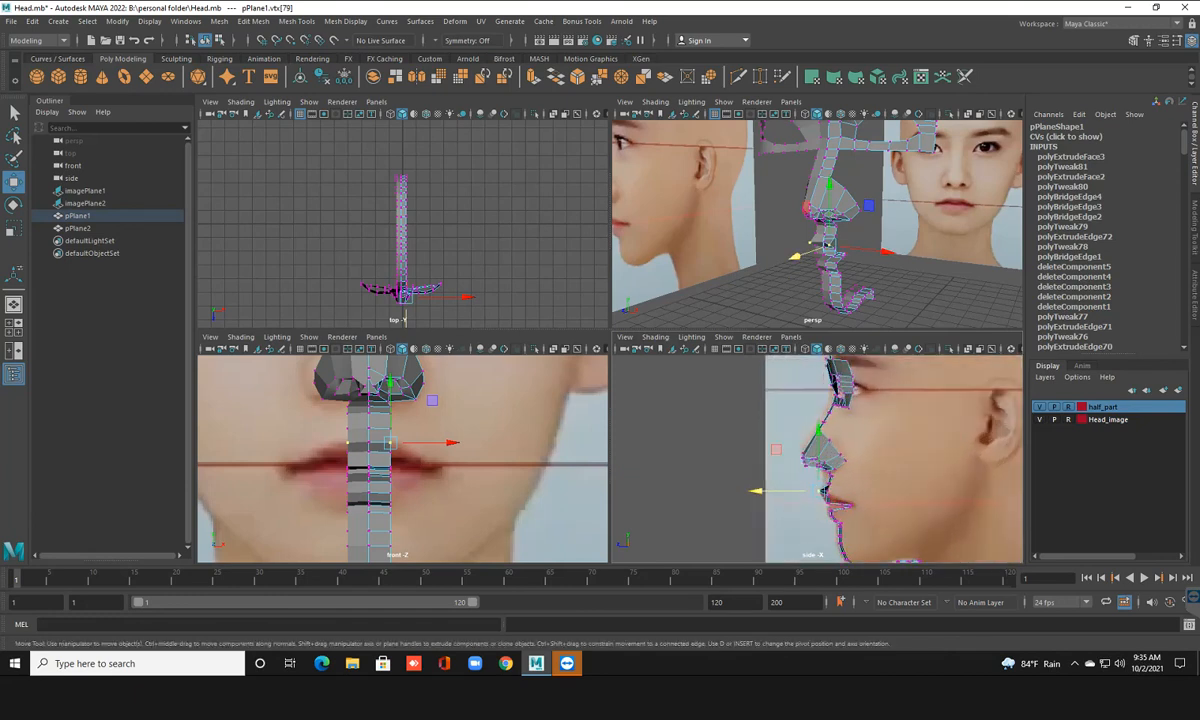
pyautogui.scroll(1, 762, 486)
pyautogui.click(819, 498)
pyautogui.moveTo(819, 498); pyautogui.dragTo(831, 497)
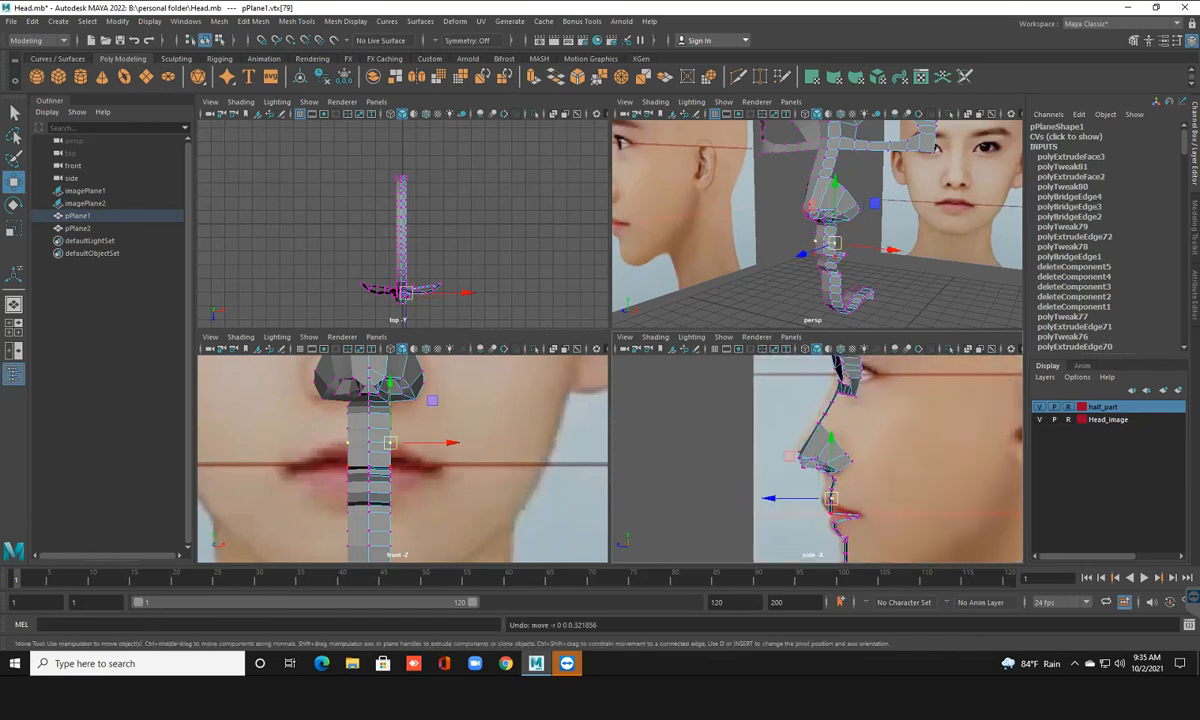
pyautogui.hotkey('ctrl', 'z')
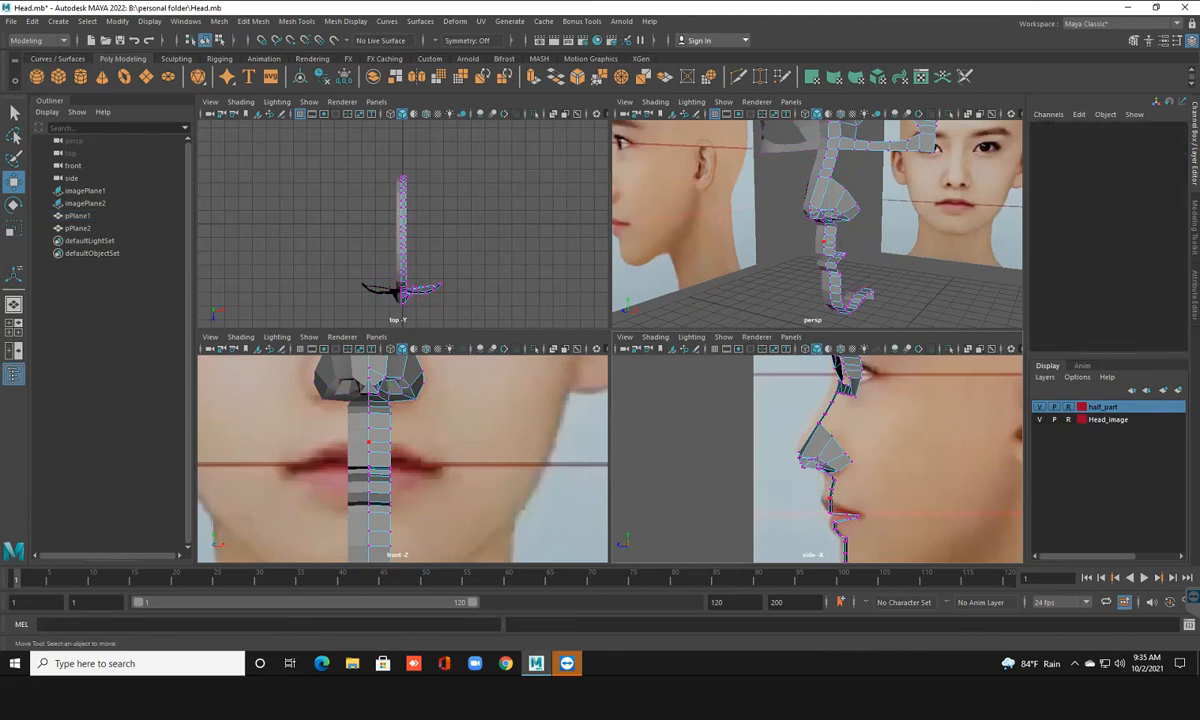
# Select both vertices of the row just above the upper lip and move them forward to the side profile, undoing the extra adjustment
pyautogui.click(829, 497)
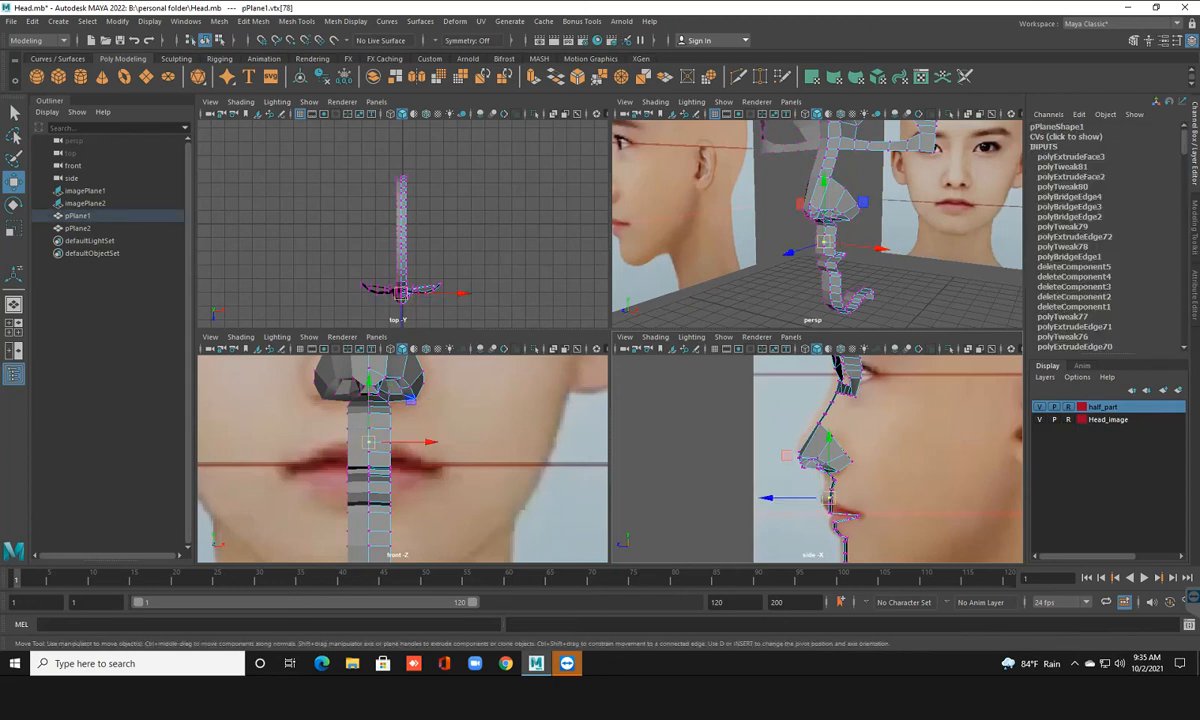
pyautogui.press('q')
pyautogui.keyDown('shift'); pyautogui.click(830, 497); pyautogui.keyUp('shift')
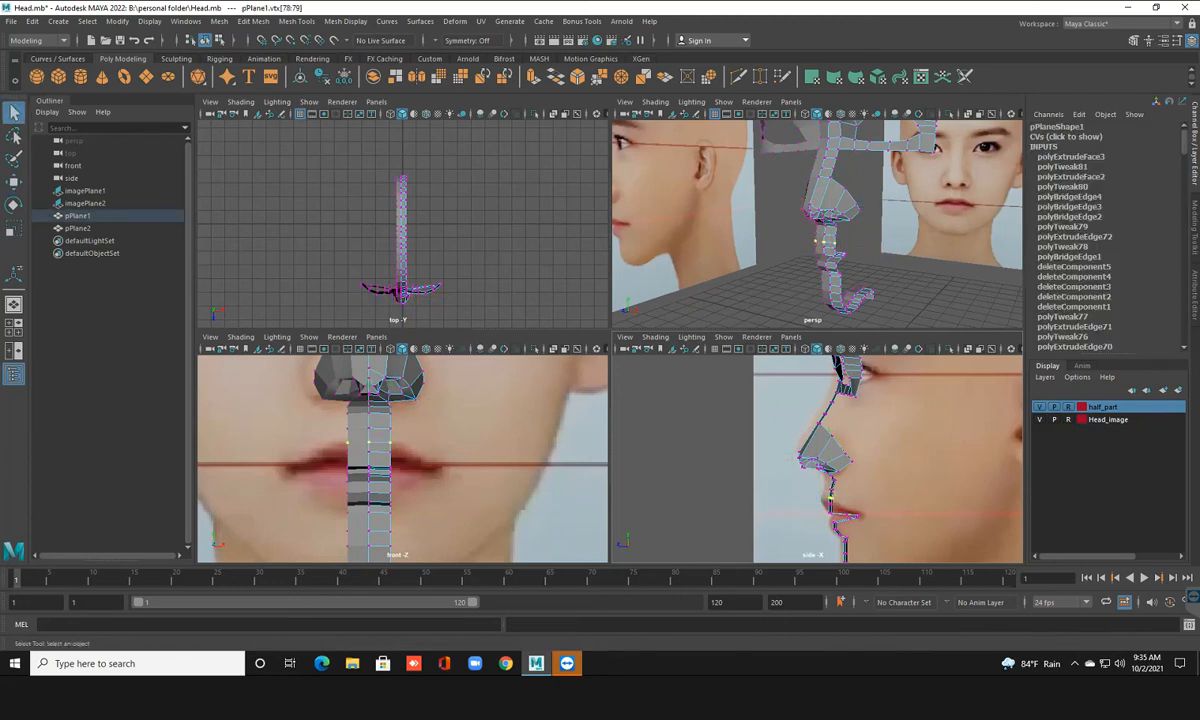
pyautogui.press('w')
pyautogui.moveTo(769, 498); pyautogui.dragTo(757, 498)
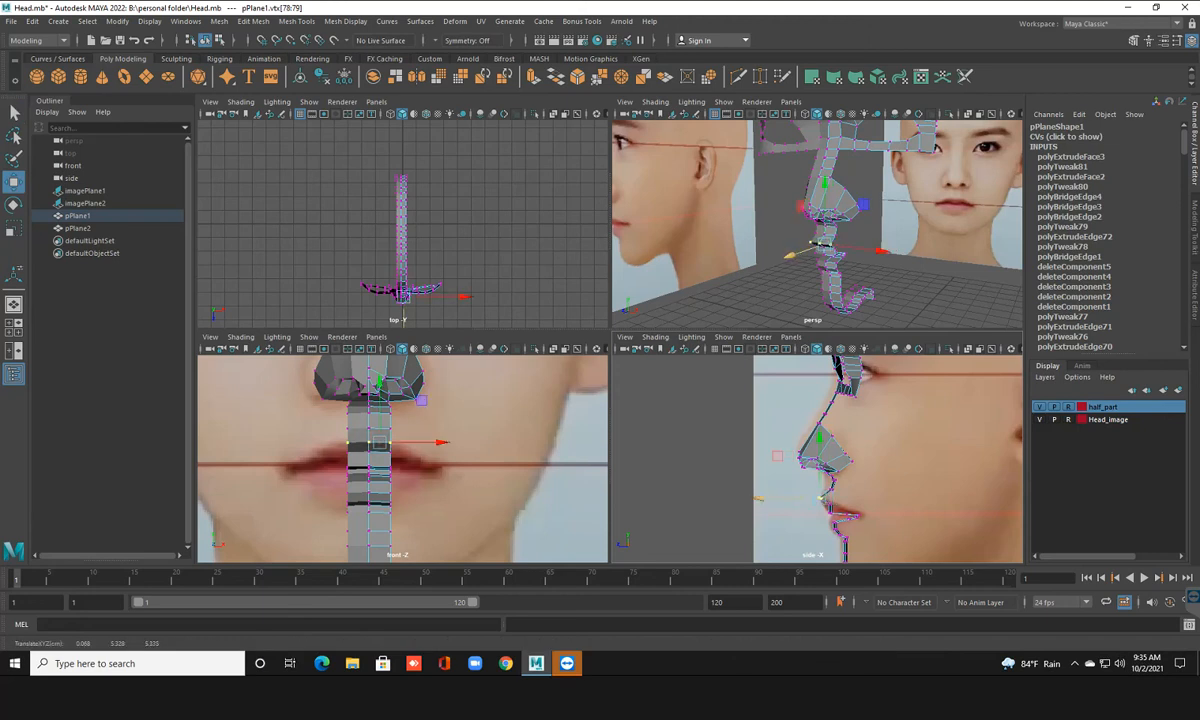
pyautogui.hotkey('ctrl', 'z')
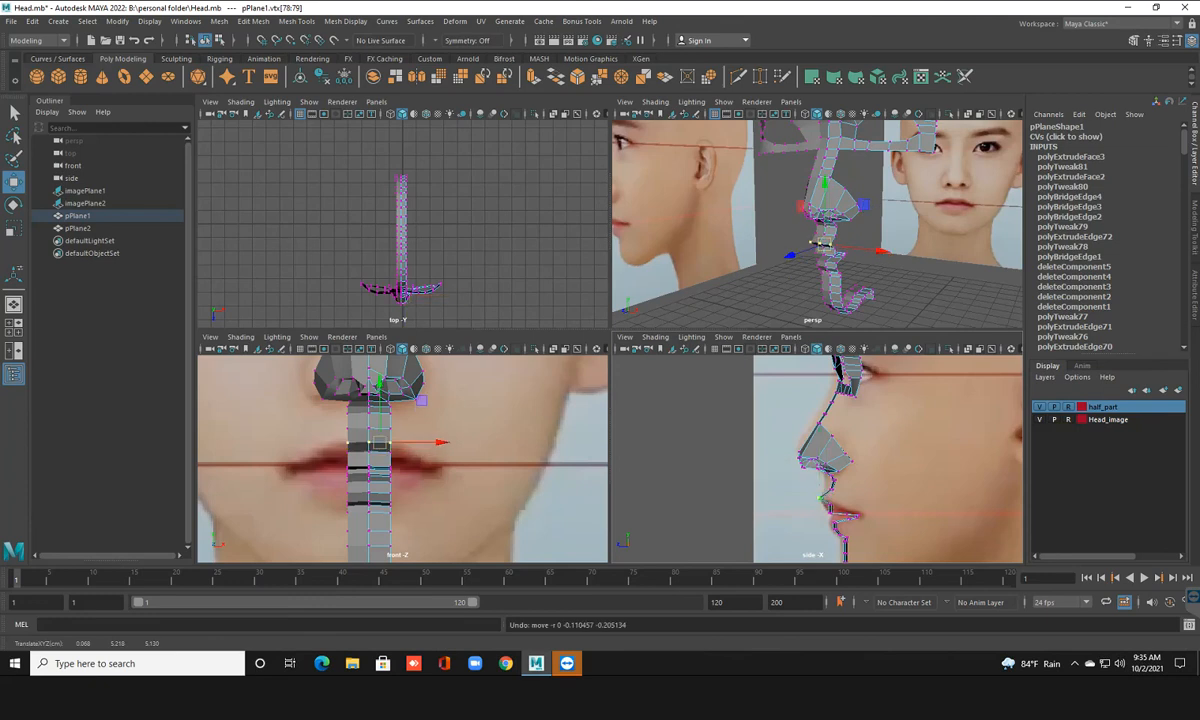
# Display the smooth preview with its cage and pull the next two vertex rows toward the nose forward to the reference profile
pyautogui.press('q')
pyautogui.press('2')
pyautogui.moveTo(824, 481); pyautogui.dragTo(841, 494)
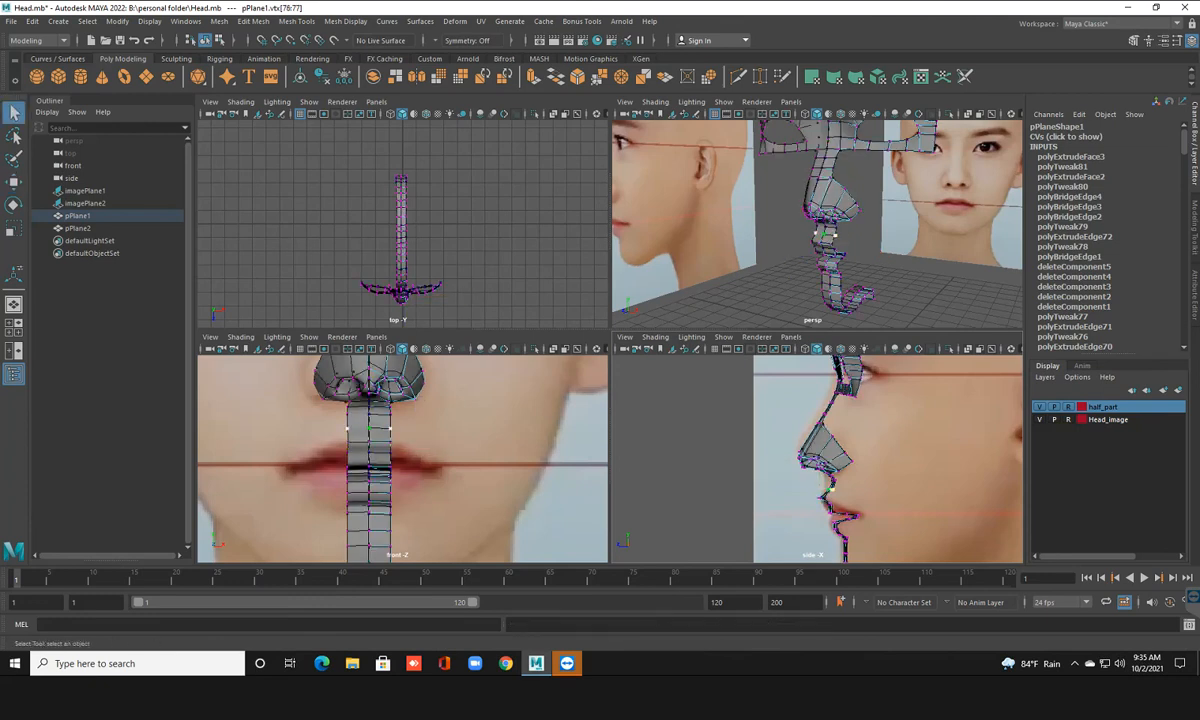
pyautogui.press('w')
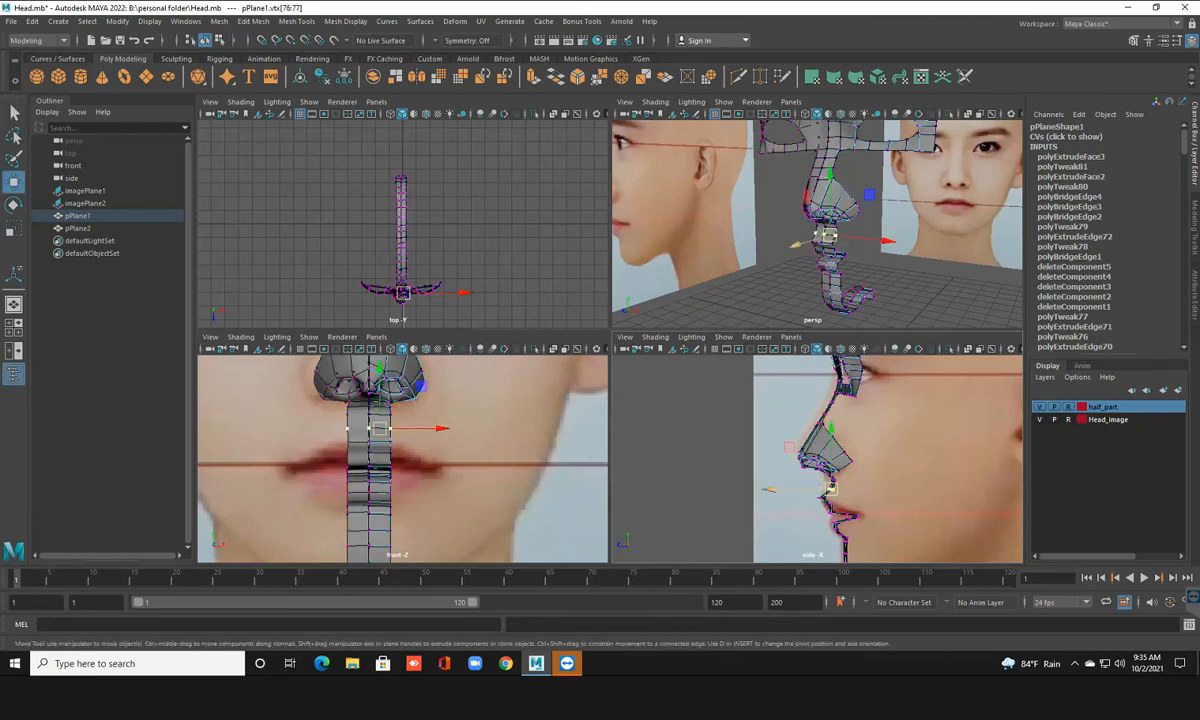
pyautogui.click(775, 489)
pyautogui.moveTo(775, 489); pyautogui.dragTo(771, 489)
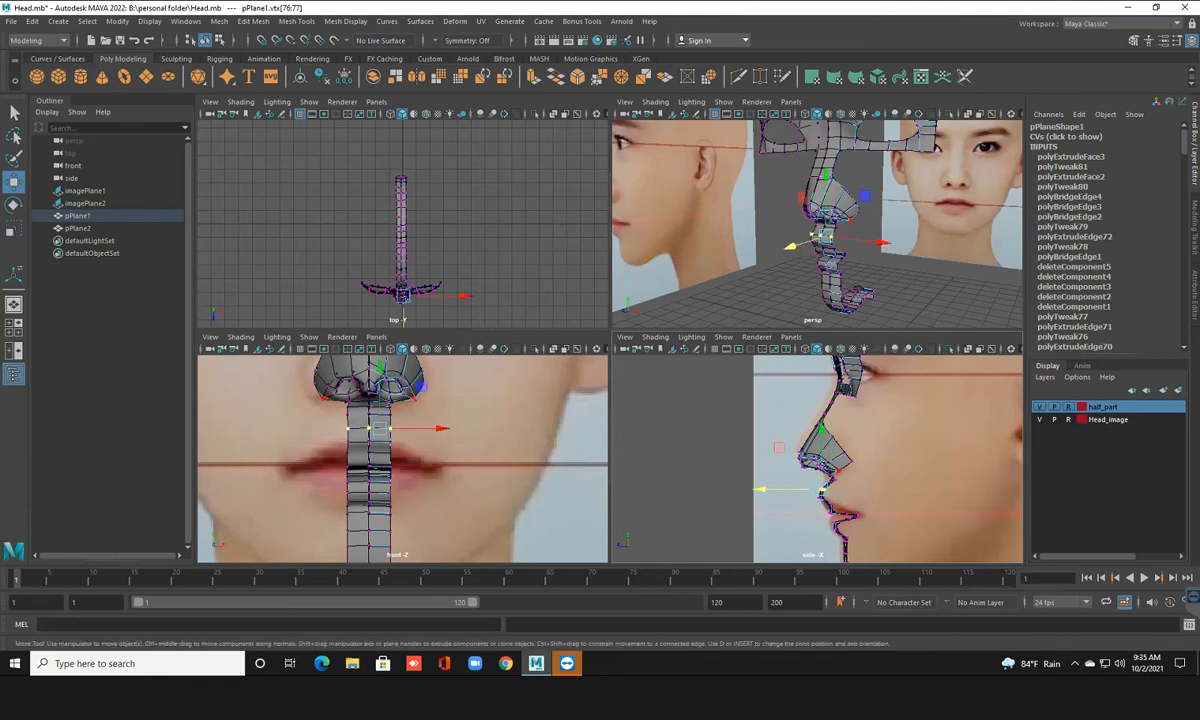
pyautogui.moveTo(835, 482); pyautogui.dragTo(778, 480)
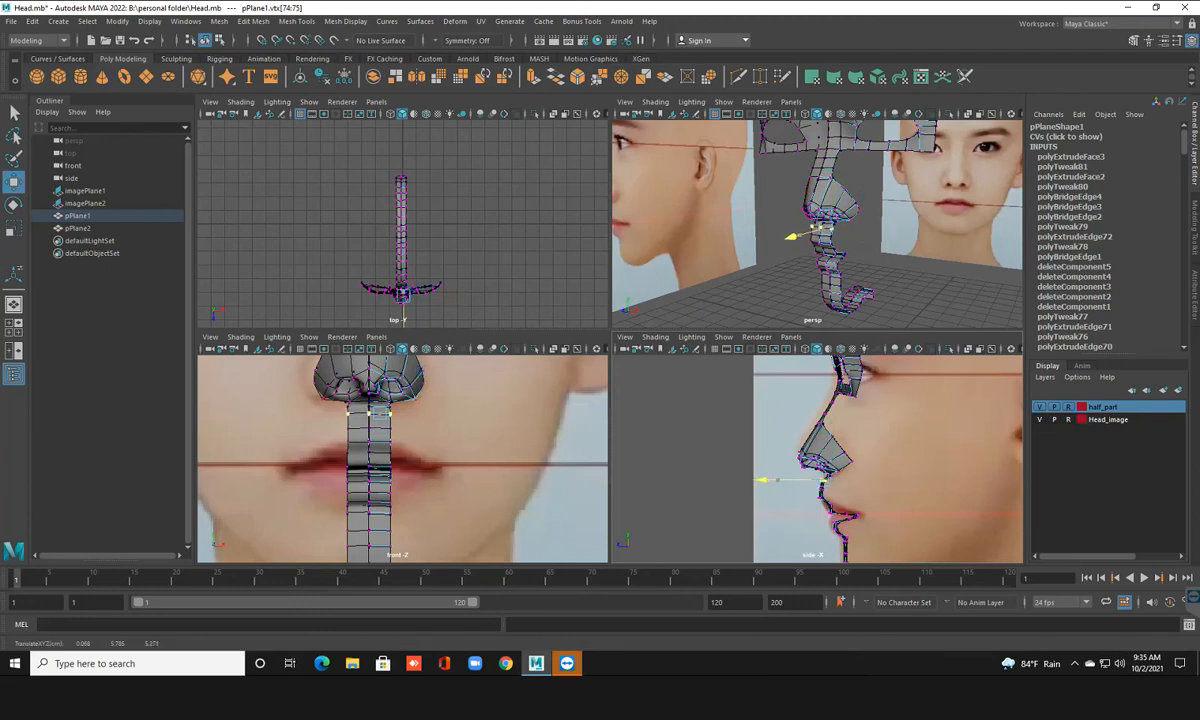
pyautogui.click(740, 450)
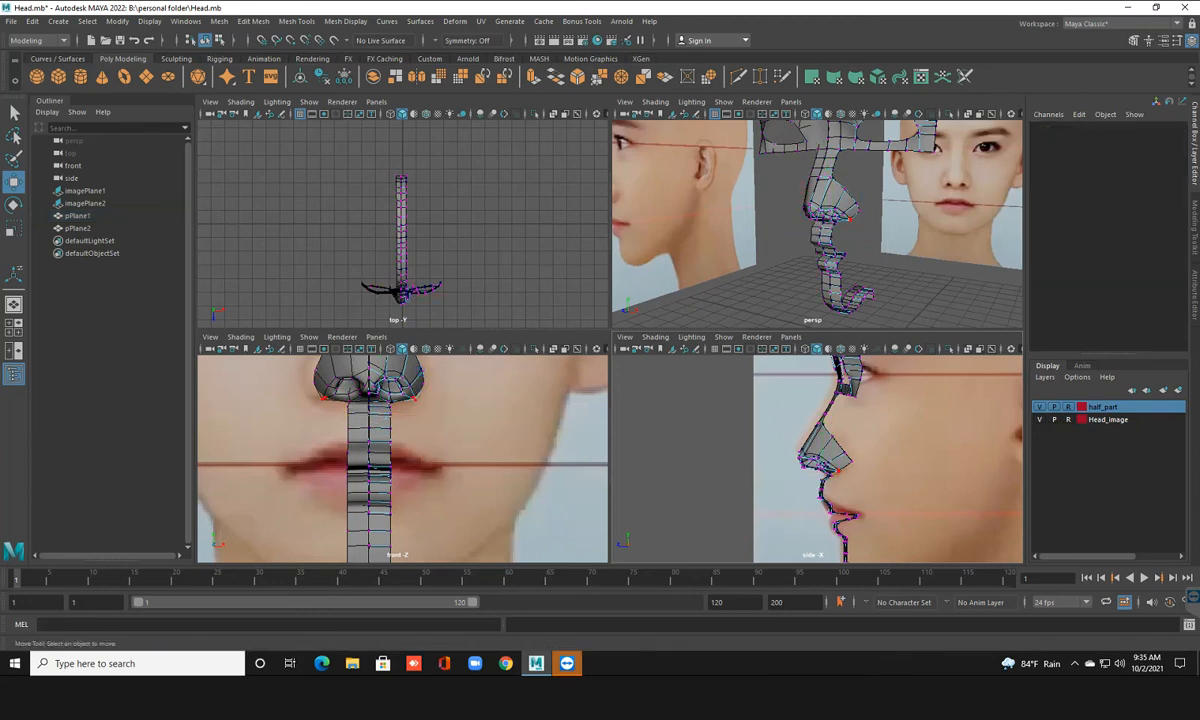
# Try to move the single outer vertex just below the nose forward in the side view, and undo the move
pyautogui.click(830, 476)
pyautogui.moveTo(774, 476); pyautogui.dragTo(766, 476)
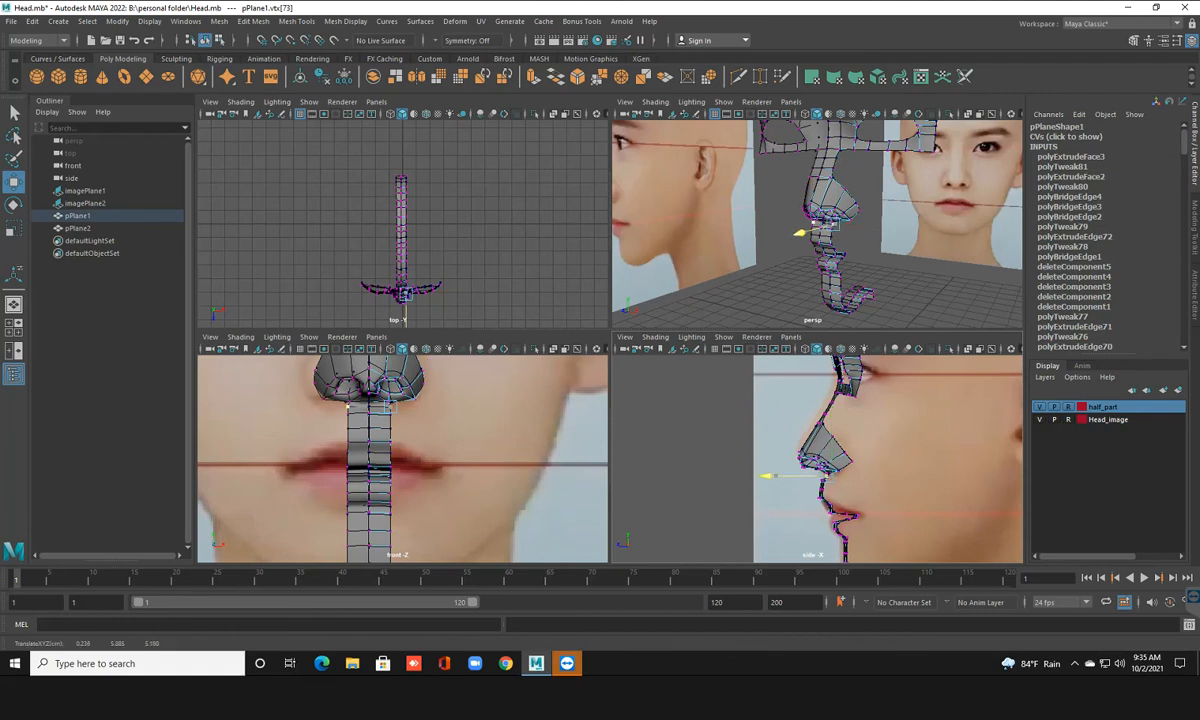
pyautogui.moveTo(766, 476); pyautogui.dragTo(767, 476)
pyautogui.hotkey('ctrl', 'z')
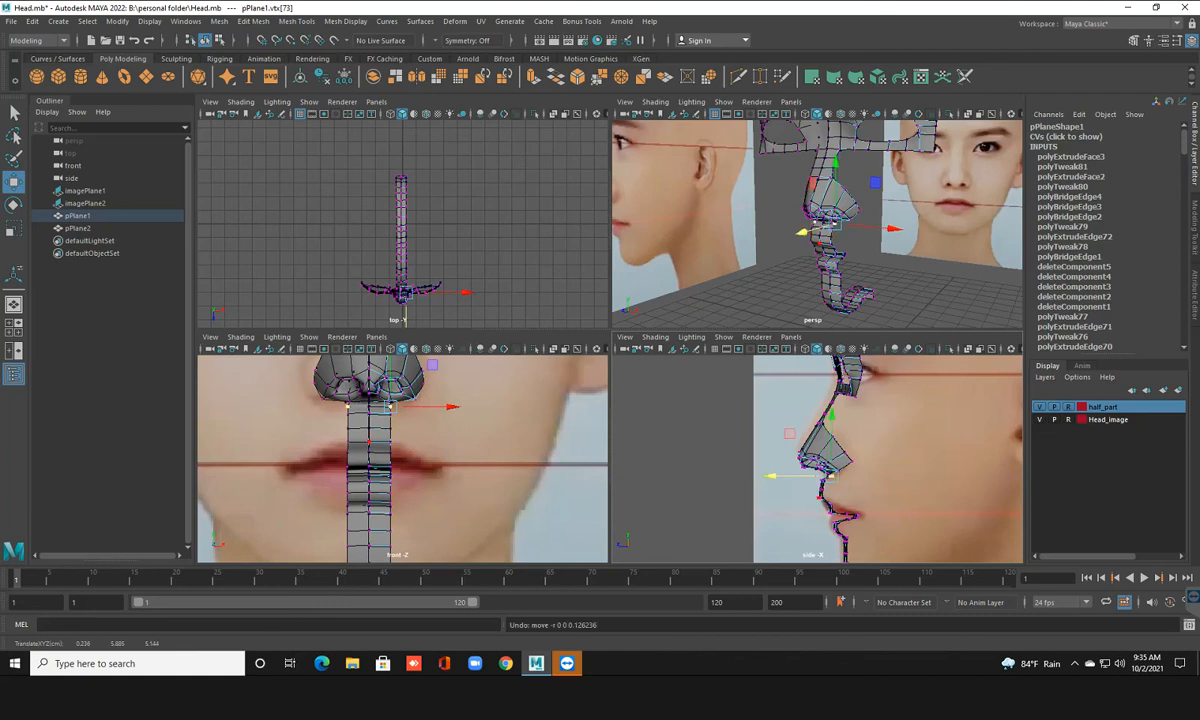
pyautogui.hotkey('ctrl', 'z')
# Display the smoothed mesh and move the vertex pair directly below the nose forward to straighten the profile
pyautogui.scroll(8, 817, 458)
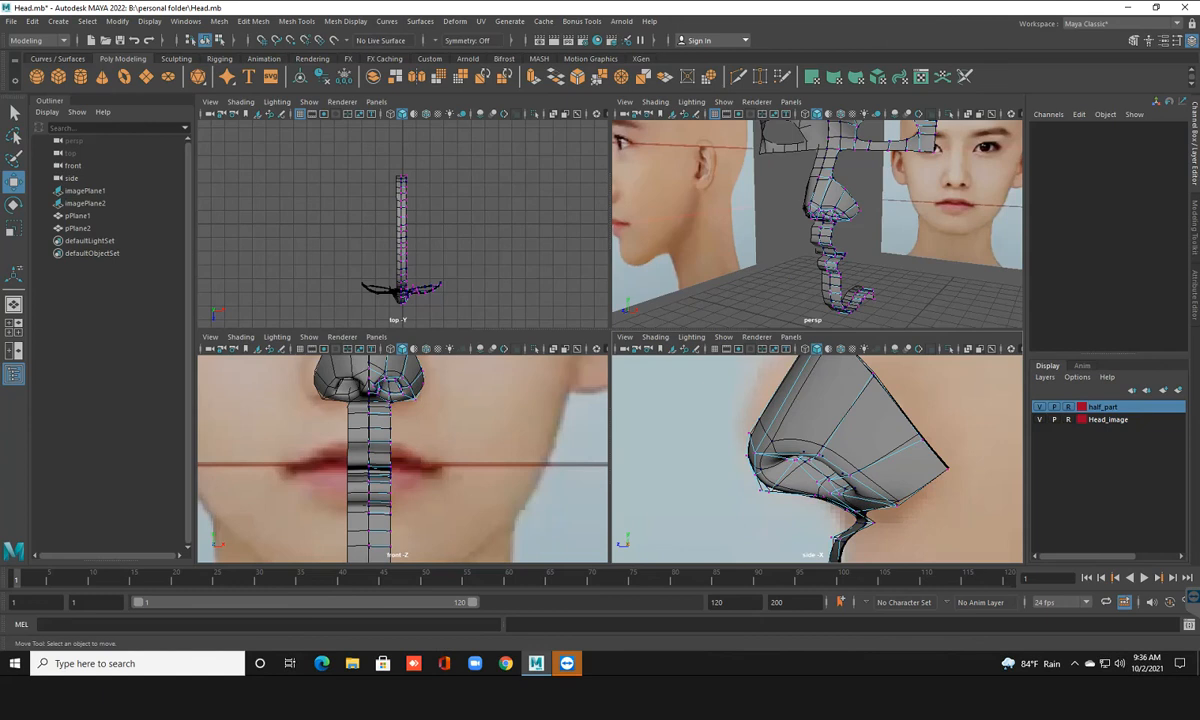
pyautogui.keyDown('alt'); pyautogui.moveTo(864, 512); pyautogui.dragTo(838, 462, button='middle'); pyautogui.keyUp('alt')
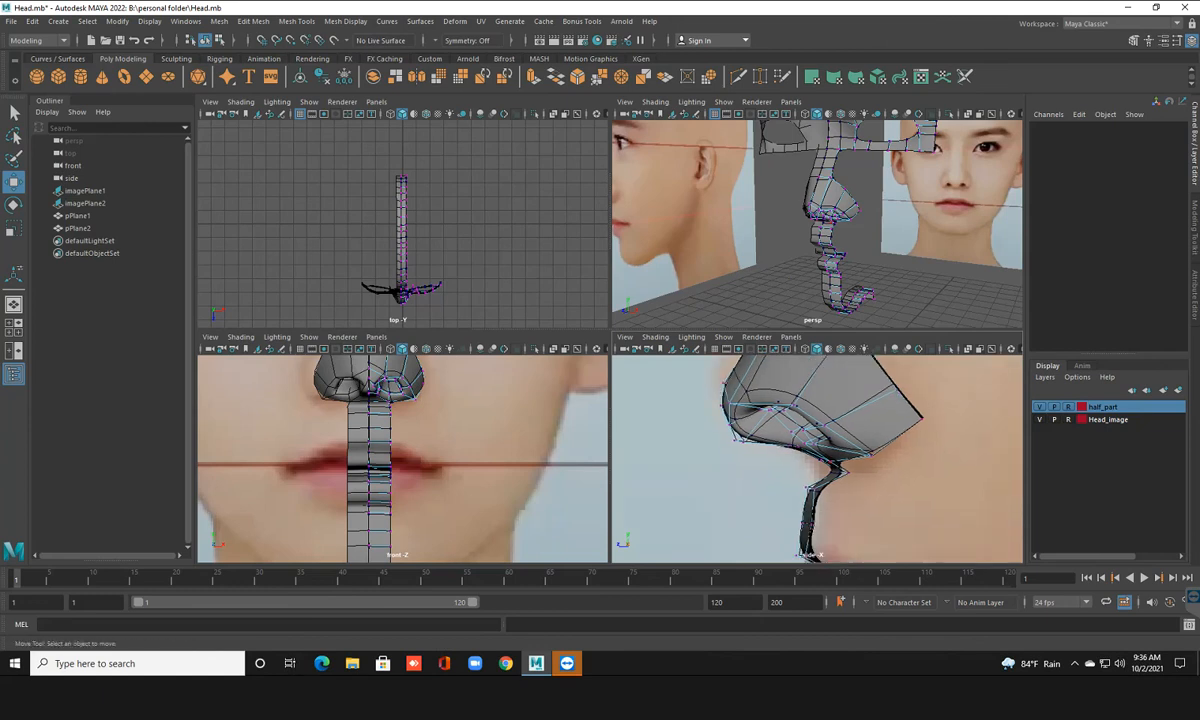
pyautogui.press('3')
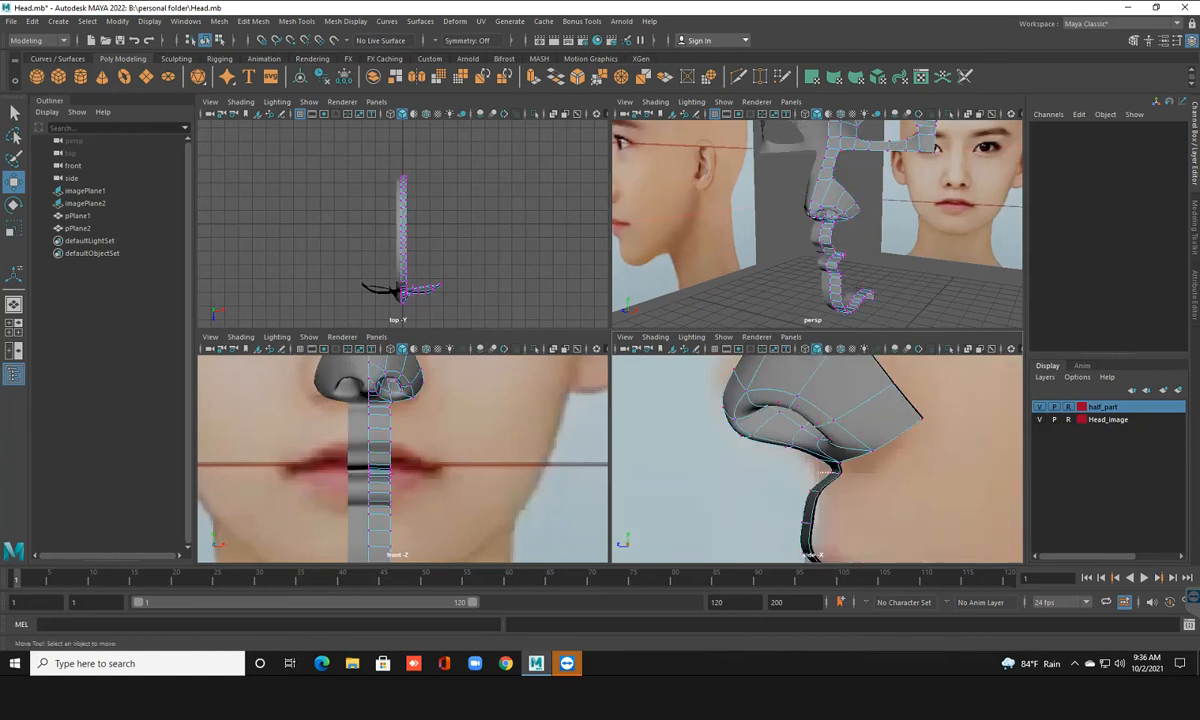
pyautogui.moveTo(831, 462); pyautogui.dragTo(853, 483)
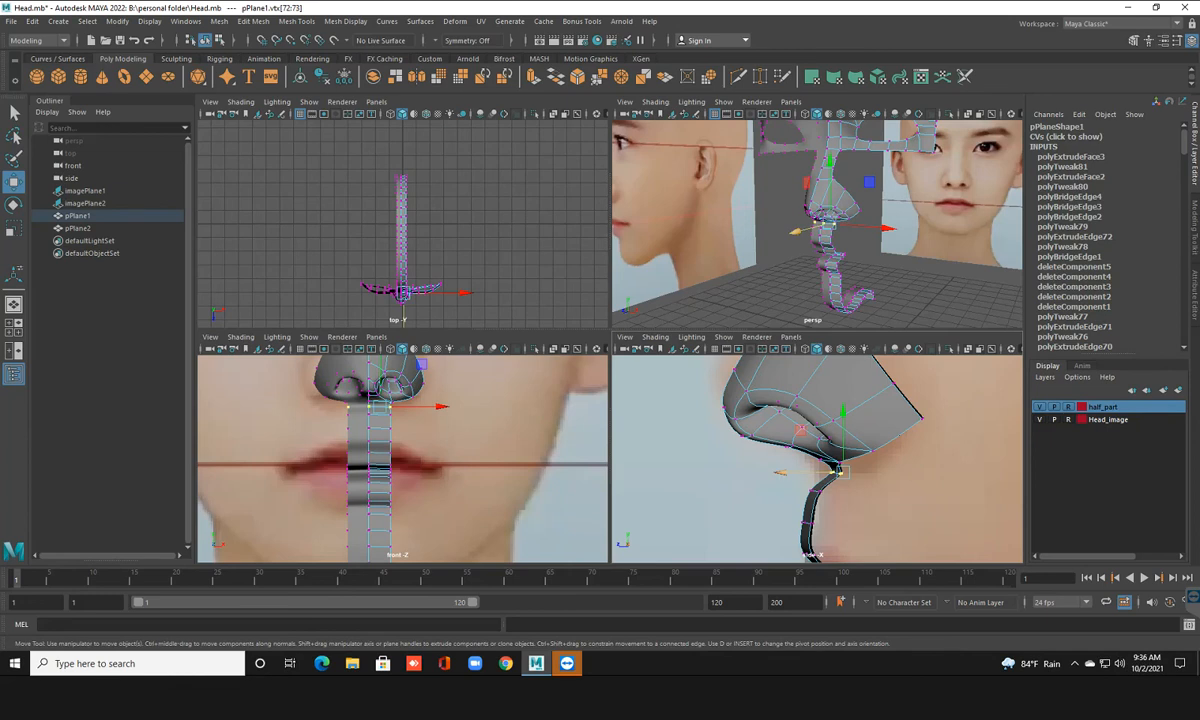
pyautogui.moveTo(783, 472); pyautogui.dragTo(760, 472)
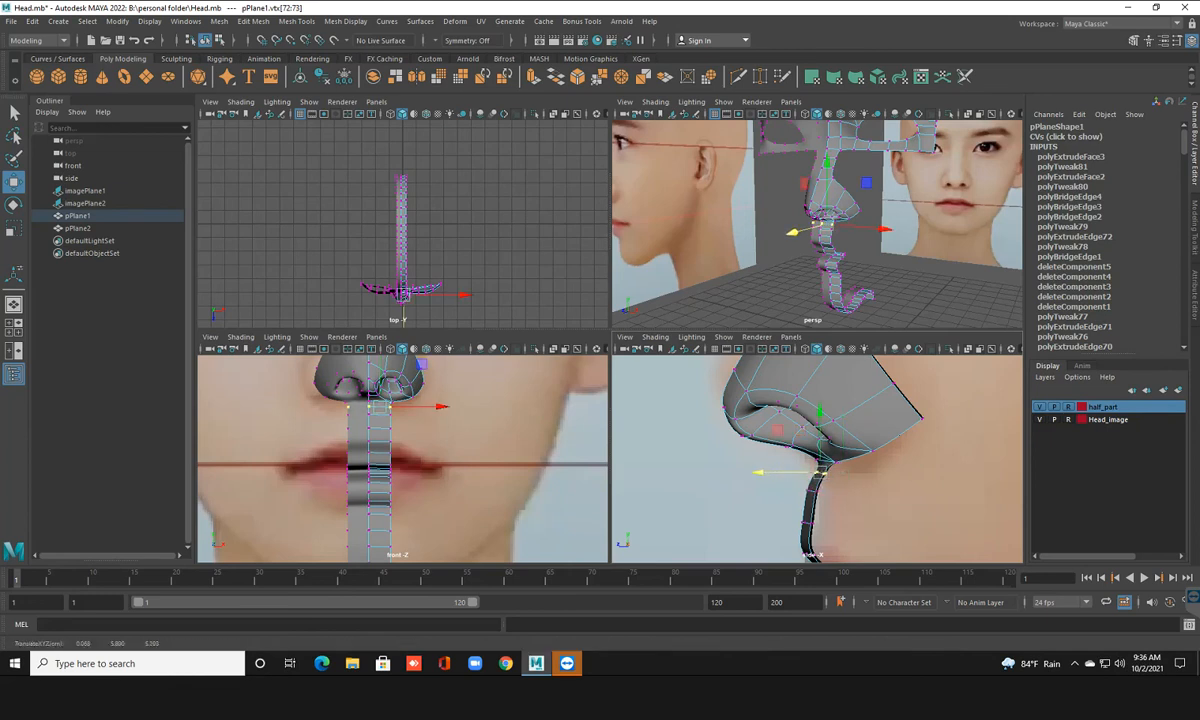
# Move the upper-lip vertex pair forward and slightly down to follow the lip contour in the side reference
pyautogui.scroll(-10, 795, 405)
pyautogui.scroll(5, 800, 390)
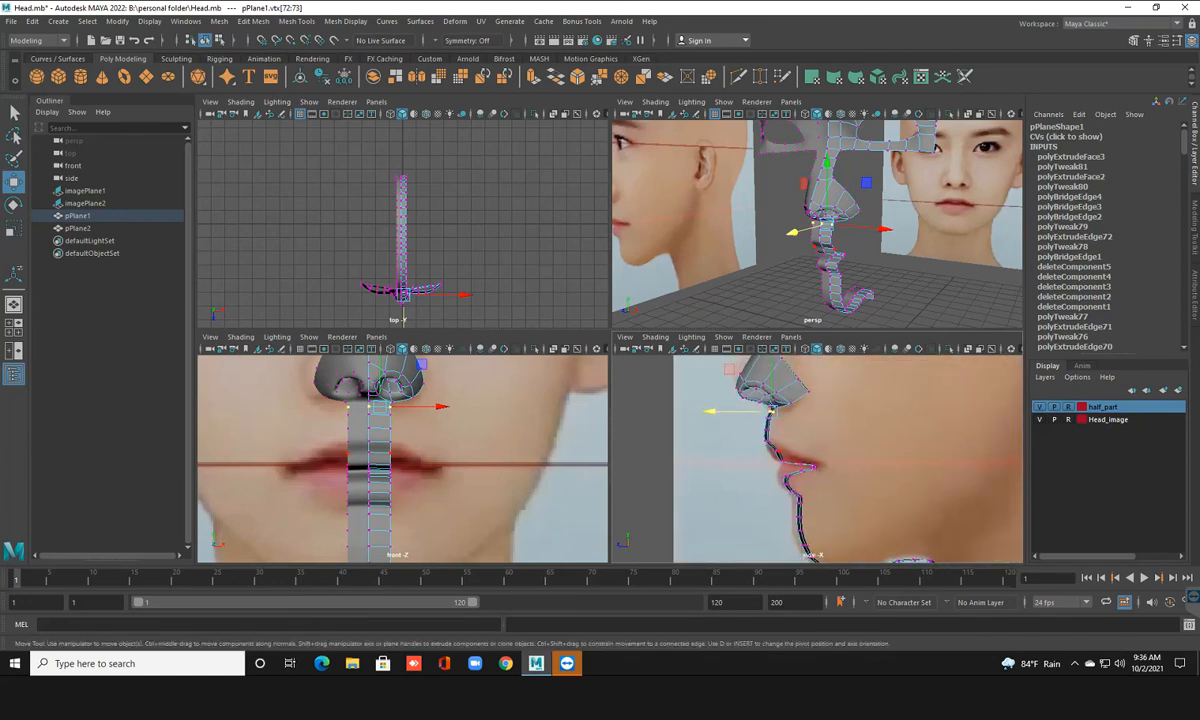
pyautogui.moveTo(767, 441); pyautogui.dragTo(789, 459)
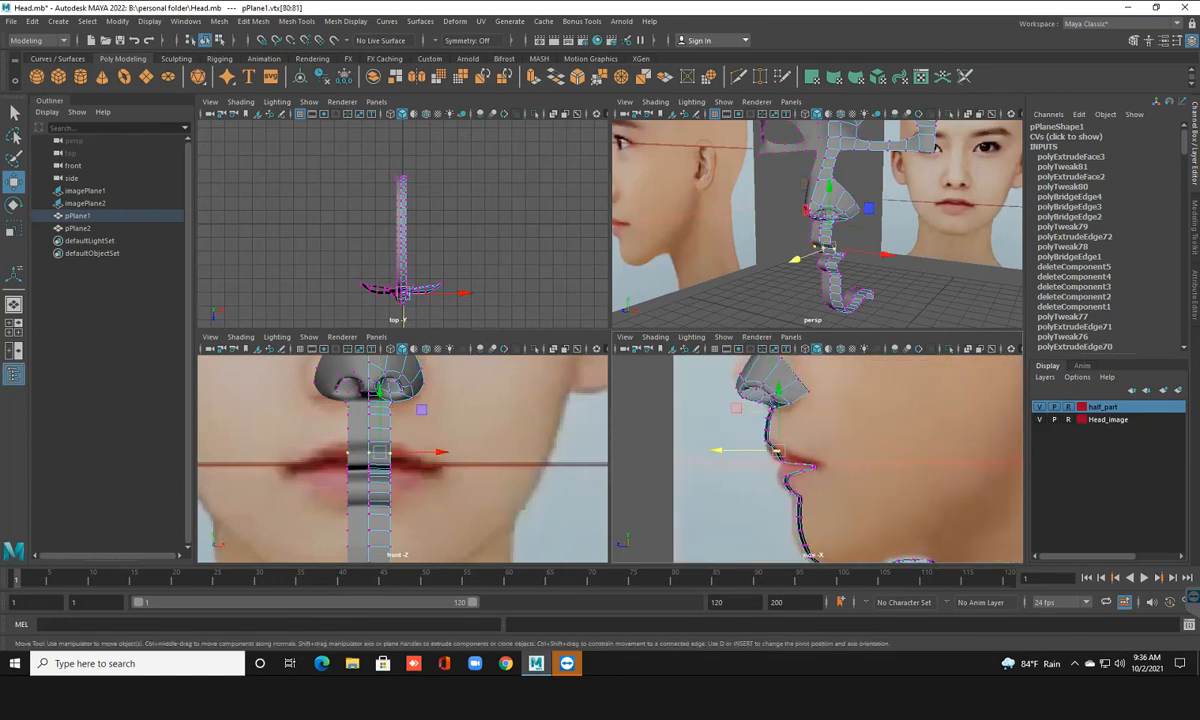
pyautogui.moveTo(716, 451); pyautogui.dragTo(706, 451)
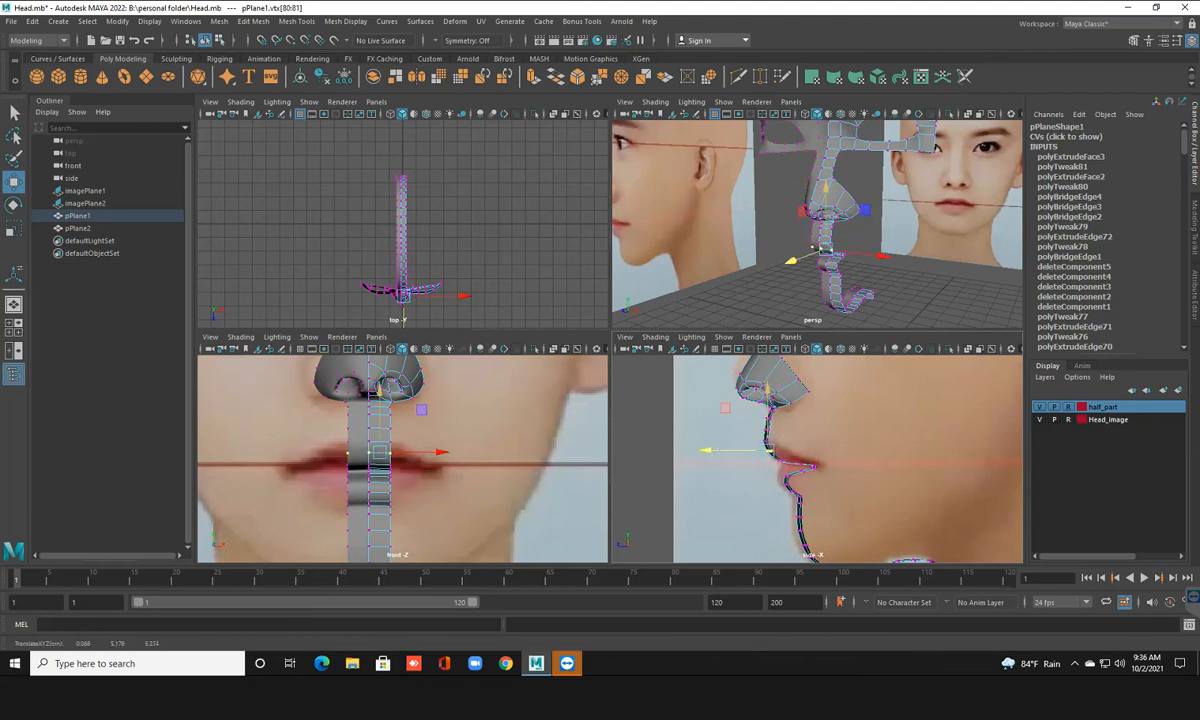
pyautogui.moveTo(768, 389); pyautogui.dragTo(768, 392)
pyautogui.moveTo(707, 453); pyautogui.dragTo(705, 453)
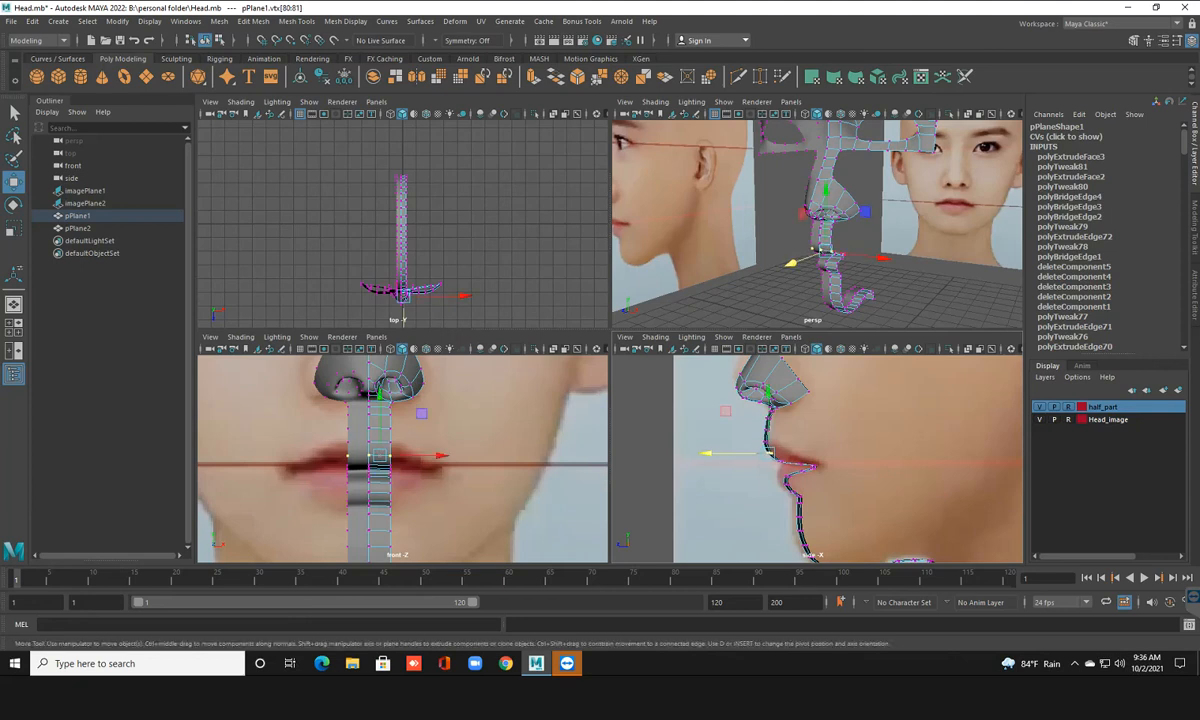
pyautogui.click(727, 475)
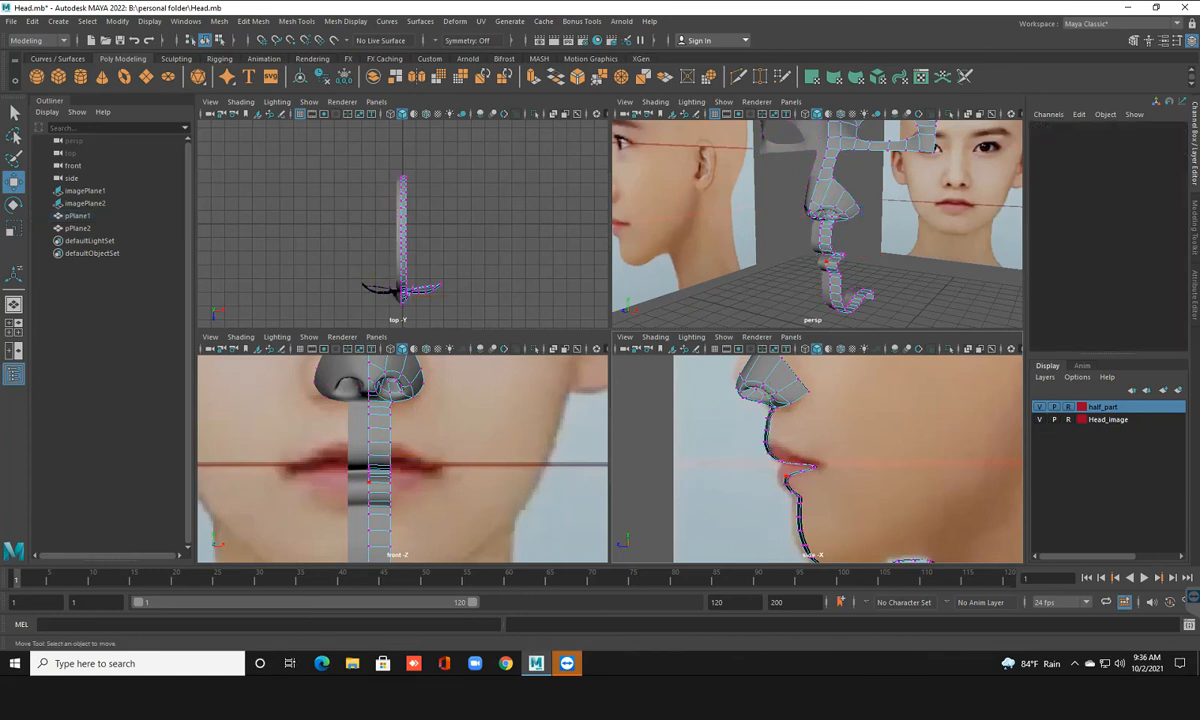
# Save the scene, then try to move the single front lower-lip vertex back and down in the side view, and undo the move
pyautogui.click(785, 476)
pyautogui.hotkey('ctrl', 's')
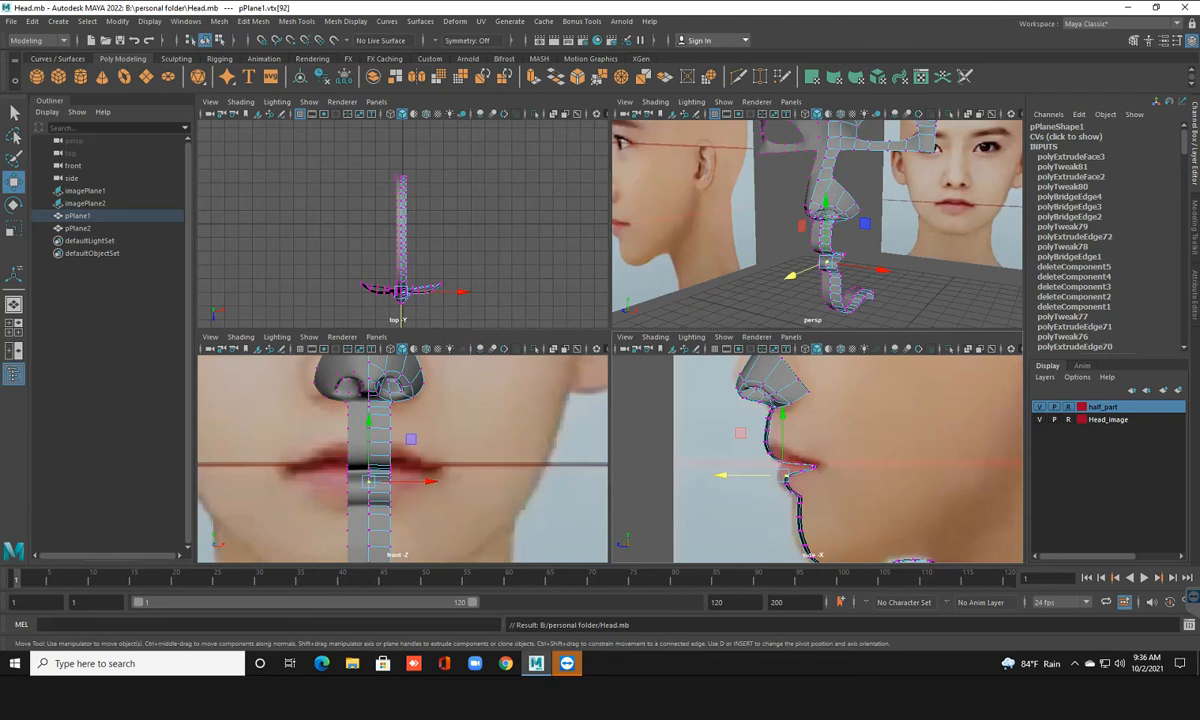
pyautogui.moveTo(785, 475); pyautogui.dragTo(796, 482)
pyautogui.hotkey('ctrl', 'z')
# Move the vertex pair at the front of the lower lip slightly forward to the lip contour in the side view
pyautogui.press('q')
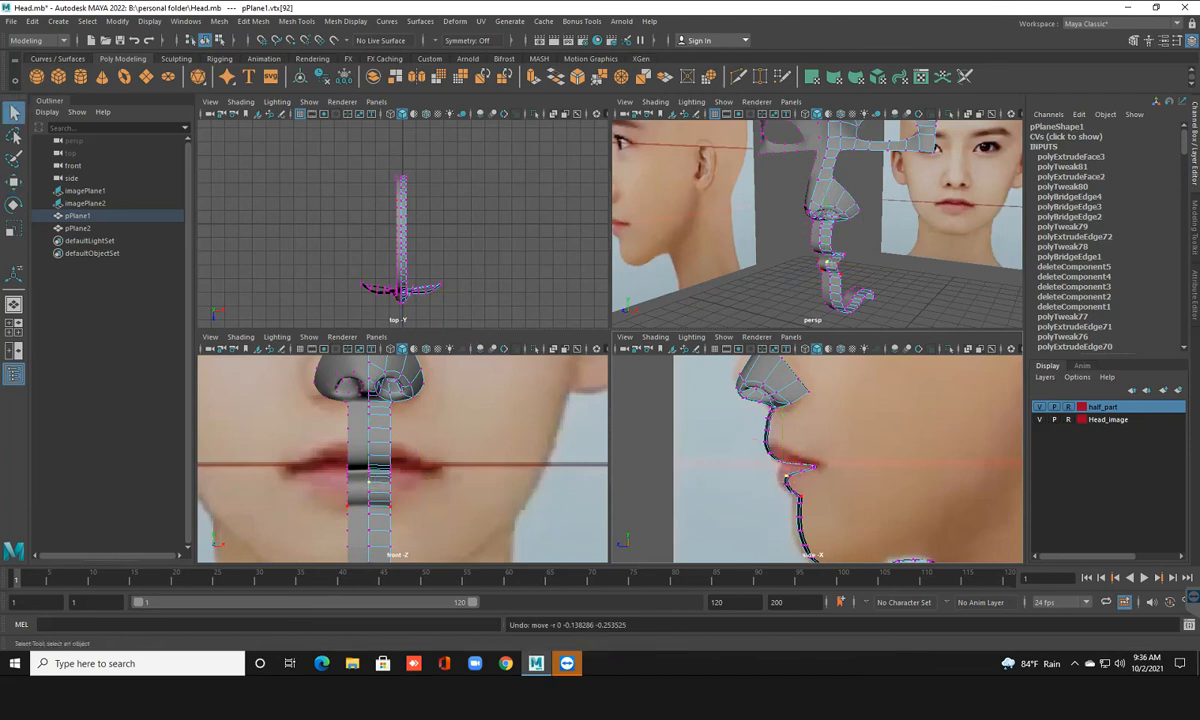
pyautogui.moveTo(777, 470); pyautogui.dragTo(728, 475)
pyautogui.press('w')
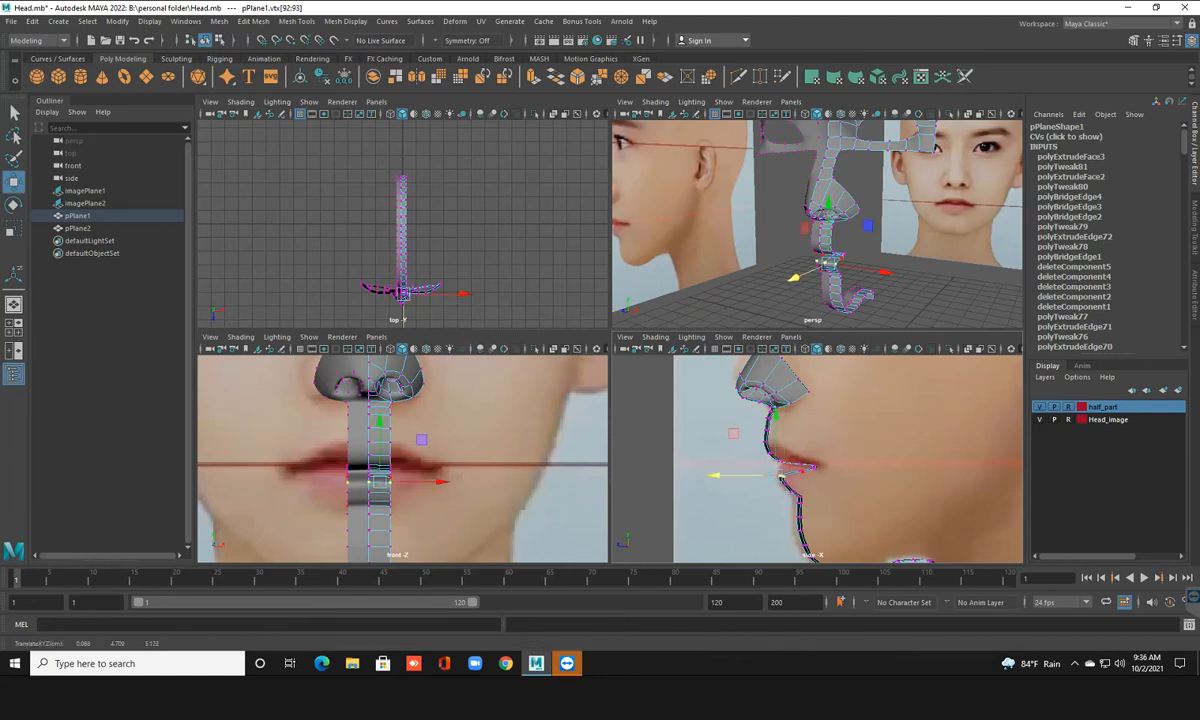
# Move the next lower-lip vertex pair down and slightly forward to the side reference contour, and save the scene
pyautogui.moveTo(780, 481); pyautogui.dragTo(800, 488)
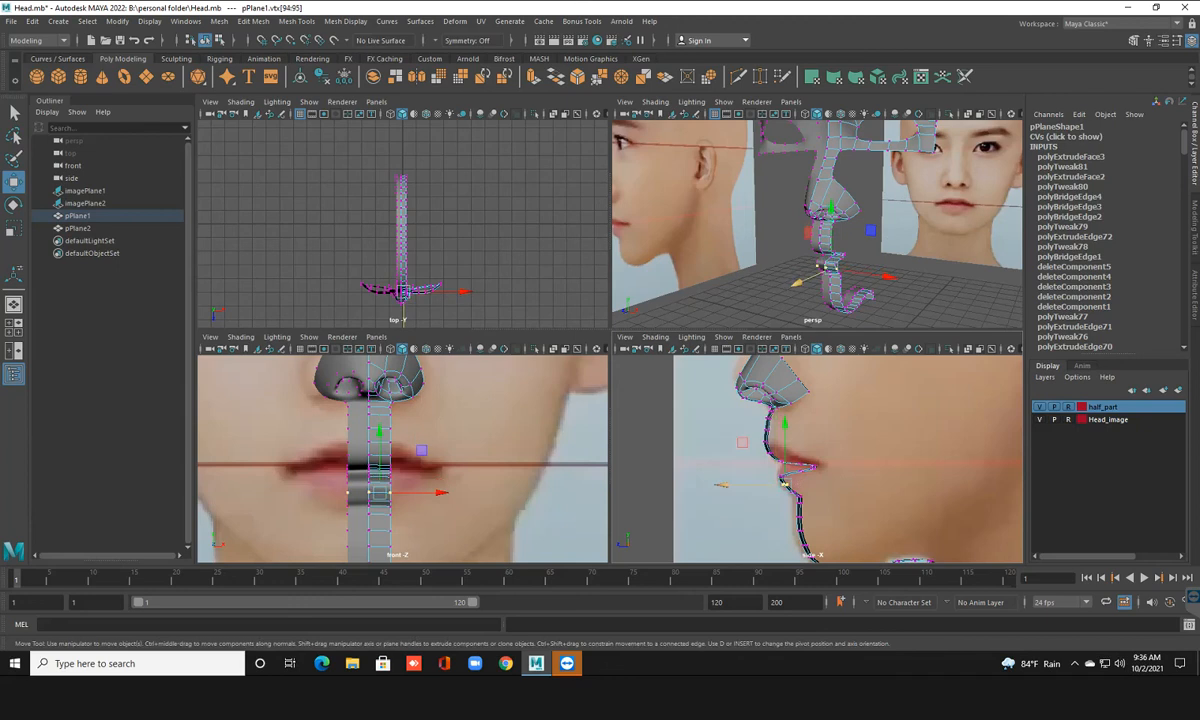
pyautogui.moveTo(725, 485); pyautogui.dragTo(728, 485)
pyautogui.moveTo(780, 429); pyautogui.dragTo(780, 433)
pyautogui.click(720, 489)
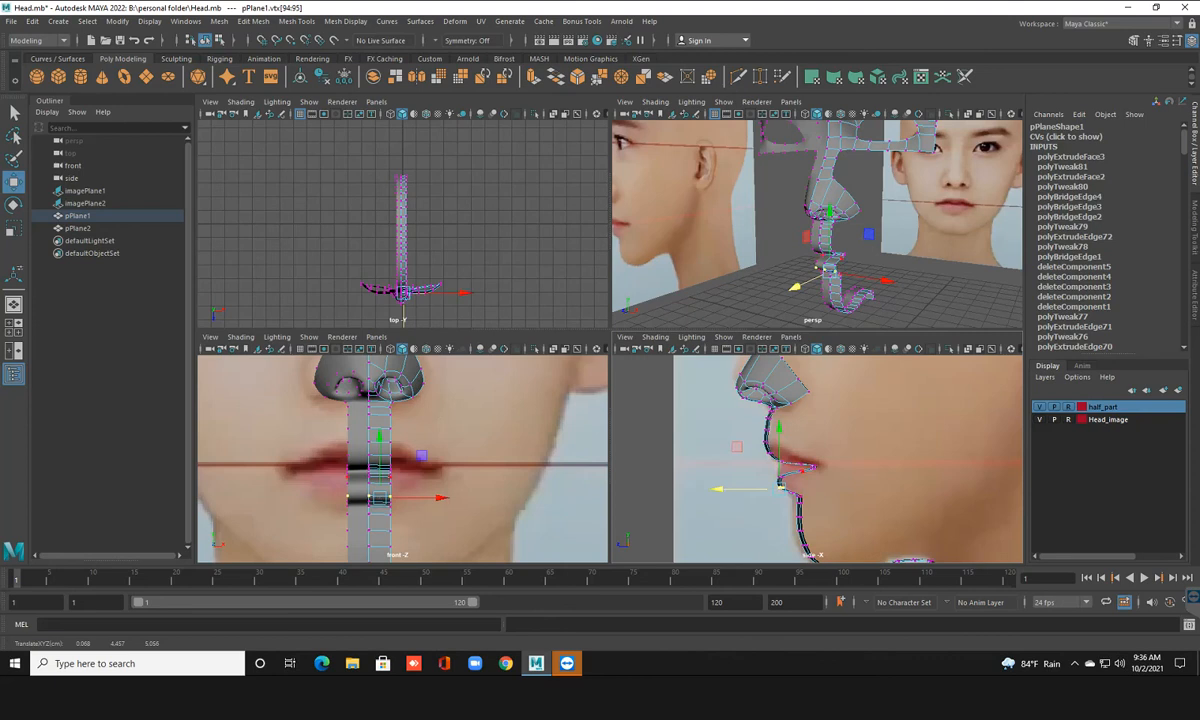
pyautogui.hotkey('ctrl', 's')
# Reselect the vertex pair just above and fine-tune its height and depth against the lower-lip contour in the side view
pyautogui.press('q')
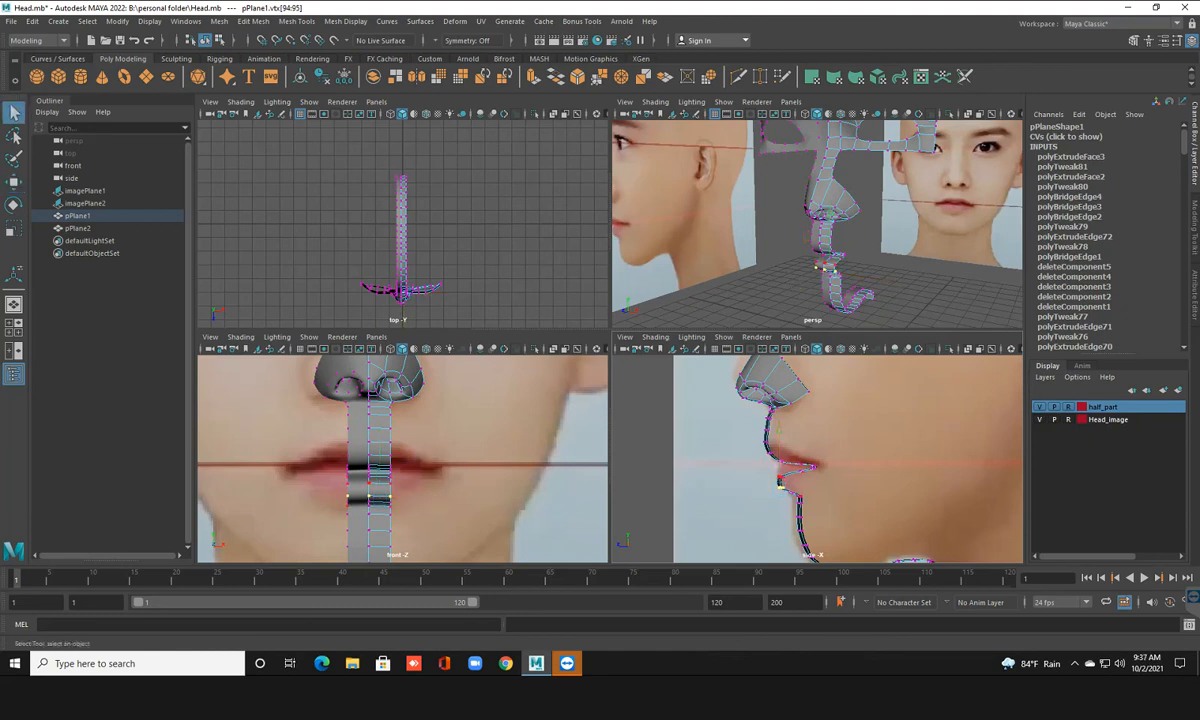
pyautogui.moveTo(770, 472); pyautogui.dragTo(788, 481)
pyautogui.press('w')
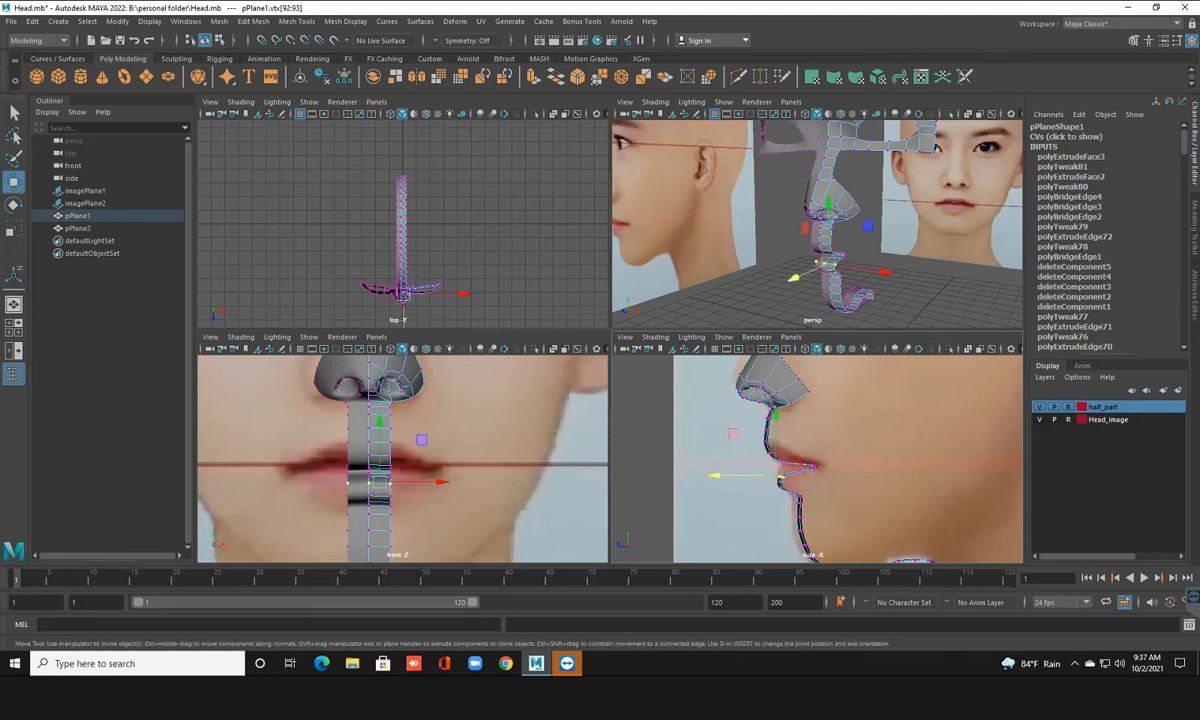
pyautogui.moveTo(776, 414); pyautogui.dragTo(776, 410)
pyautogui.moveTo(713, 470); pyautogui.dragTo(713, 470)
pyautogui.moveTo(775, 410); pyautogui.dragTo(775, 411)
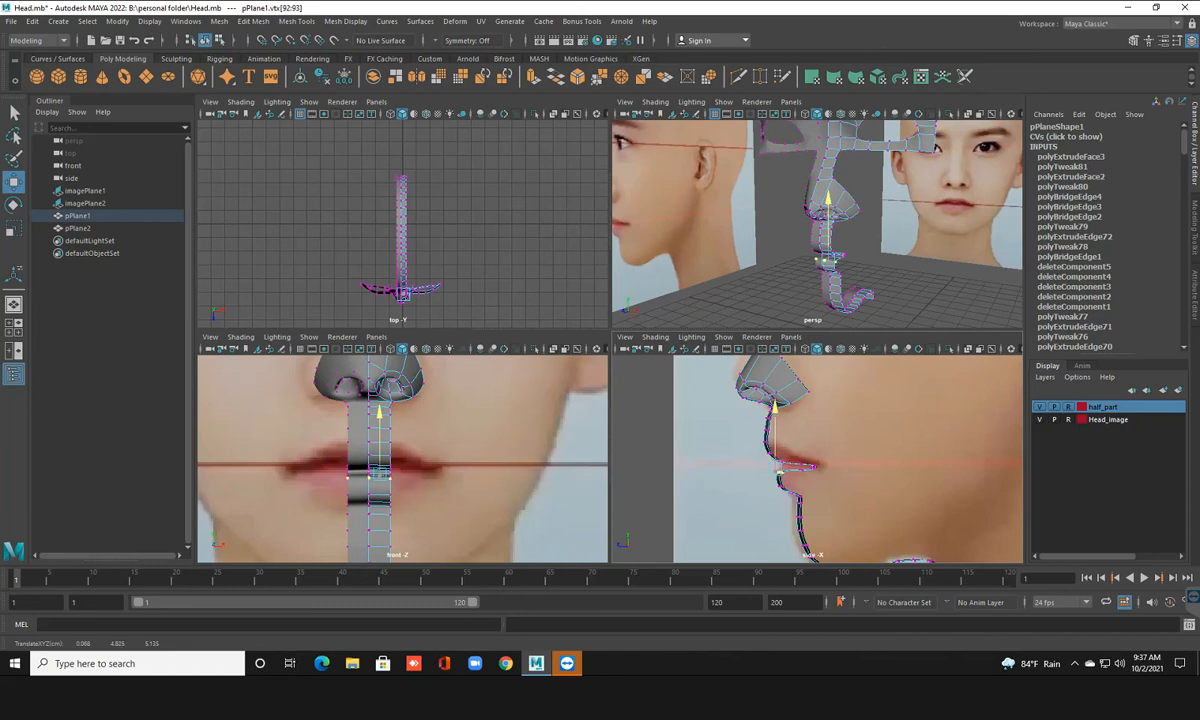
pyautogui.moveTo(775, 411); pyautogui.dragTo(775, 413)
pyautogui.moveTo(775, 413); pyautogui.dragTo(775, 415)
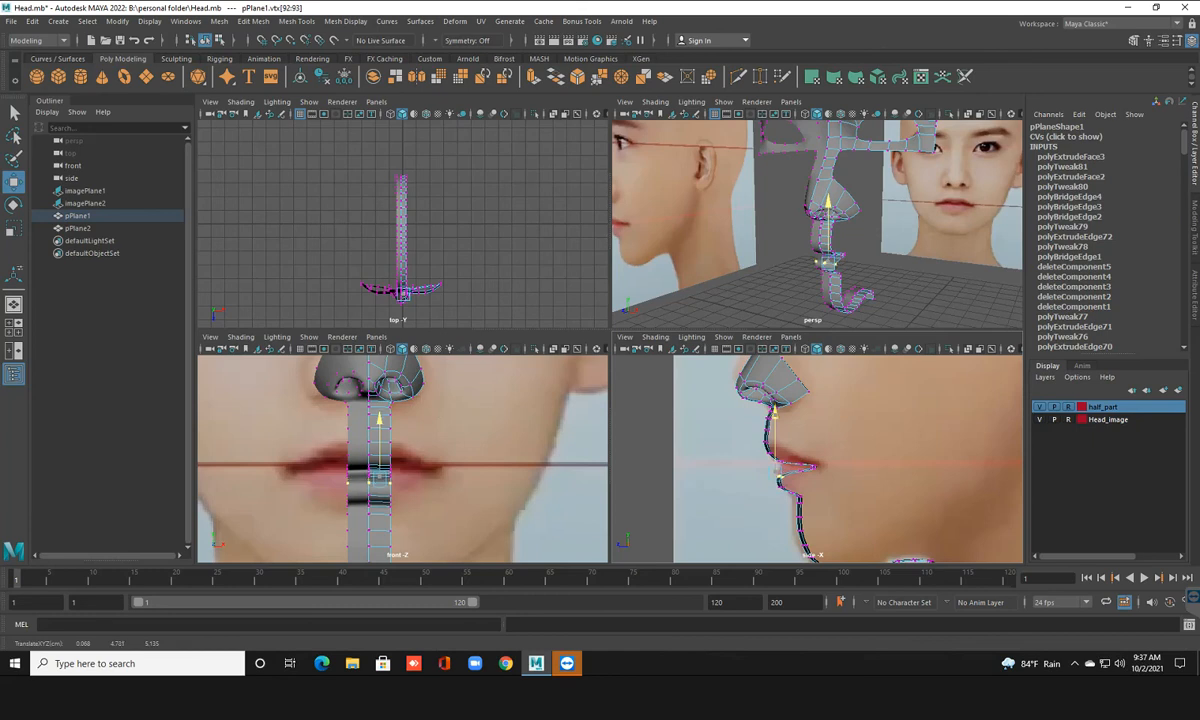
pyautogui.moveTo(775, 413); pyautogui.dragTo(775, 413)
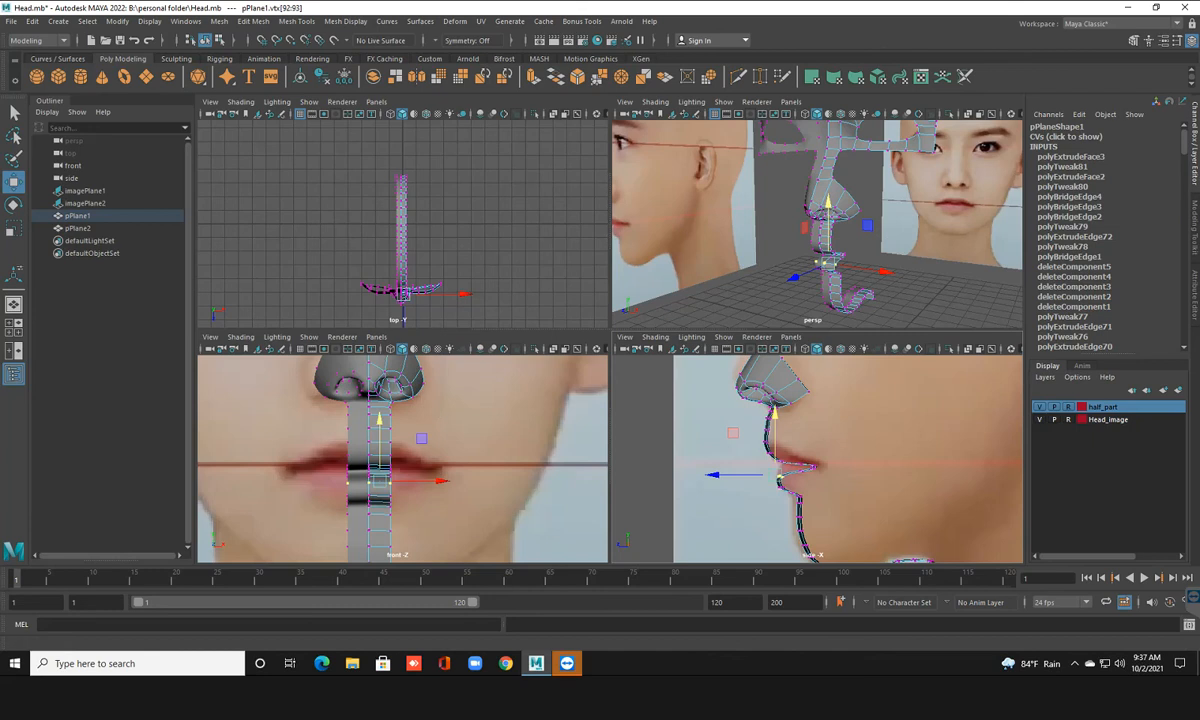
# Examine the nose underside and the lip strip from several angles in an enlarged perspective view
pyautogui.press('space')
pyautogui.hotkey('alt', 'space')
pyautogui.press('Escape')
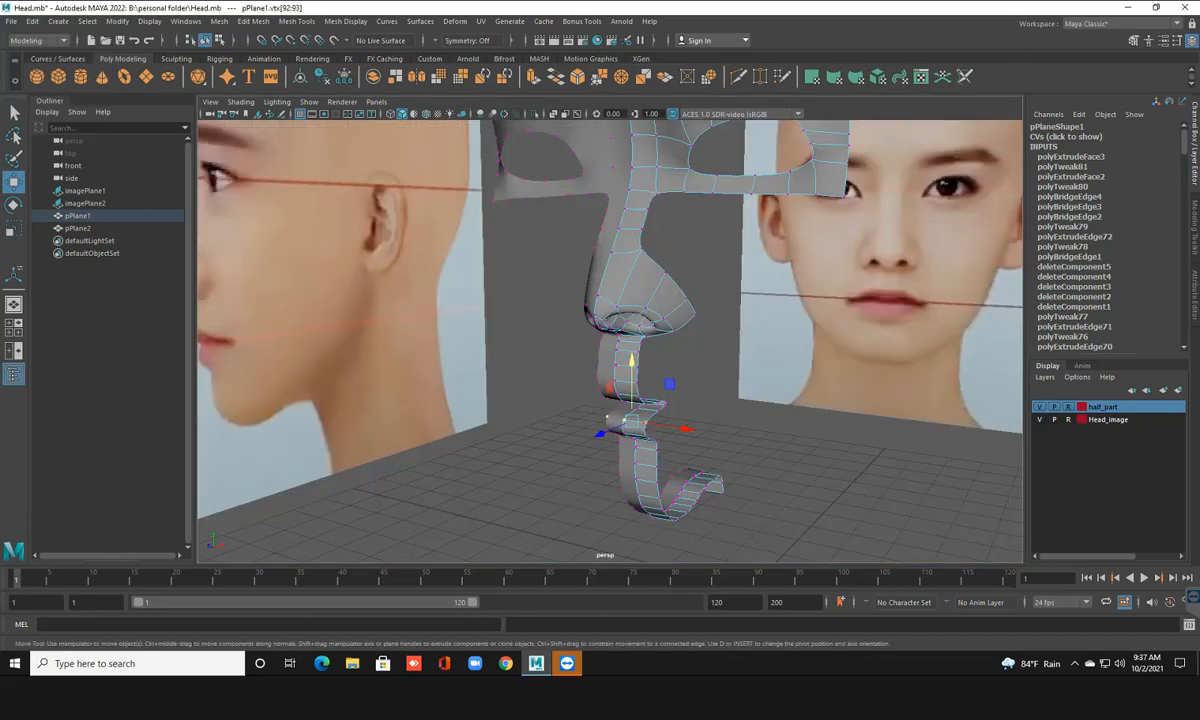
pyautogui.keyDown('alt'); pyautogui.moveTo(620, 400); pyautogui.dragTo(697, 343); pyautogui.keyUp('alt')
pyautogui.scroll(5, 610, 340)
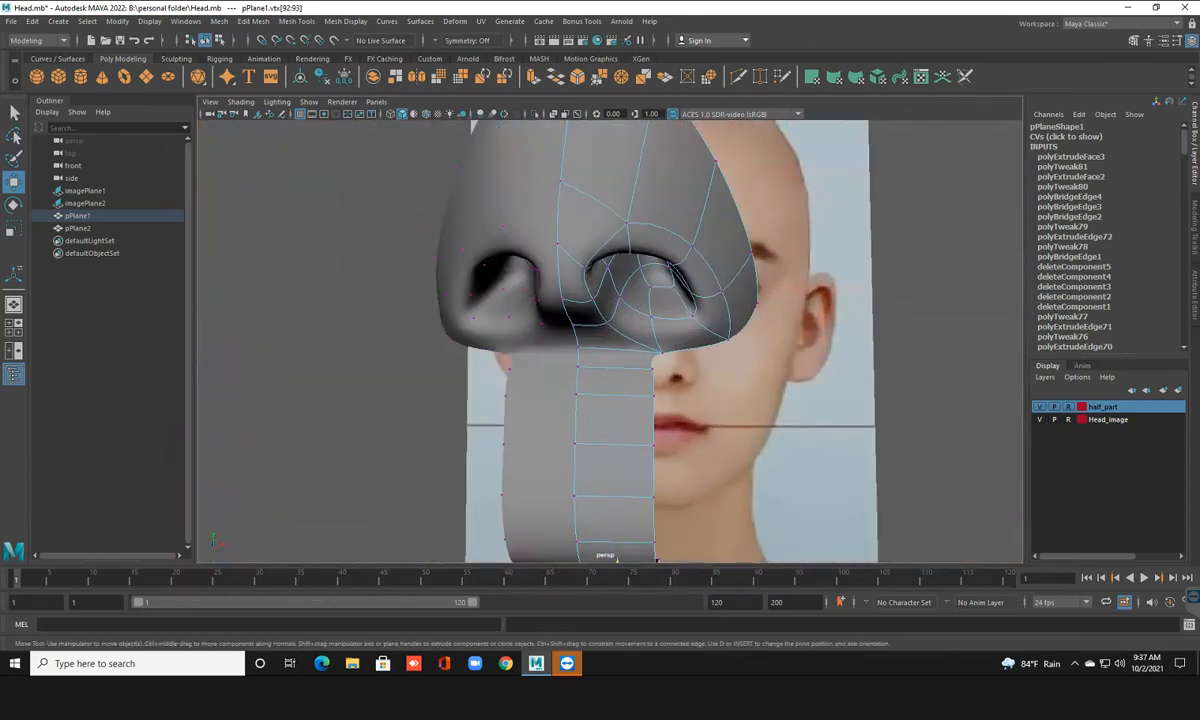
pyautogui.keyDown('alt'); pyautogui.moveTo(610, 400); pyautogui.dragTo(626, 257, button='middle'); pyautogui.keyUp('alt')
pyautogui.keyDown('alt'); pyautogui.moveTo(626, 257); pyautogui.dragTo(578, 298); pyautogui.keyUp('alt')
pyautogui.keyDown('alt'); pyautogui.moveTo(543, 388); pyautogui.dragTo(622, 125); pyautogui.keyUp('alt')
pyautogui.scroll(-5, 622, 330)
pyautogui.keyDown('alt'); pyautogui.moveTo(620, 300); pyautogui.dragTo(488, 440); pyautogui.keyUp('alt')
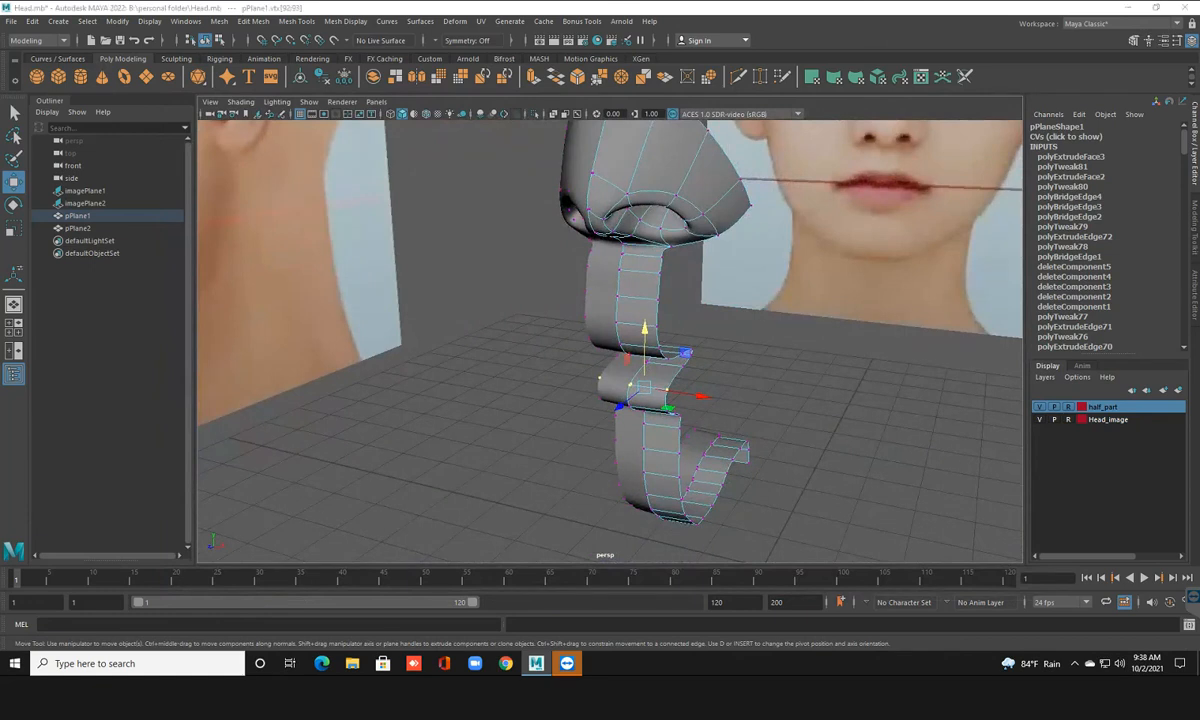
pyautogui.press('space')
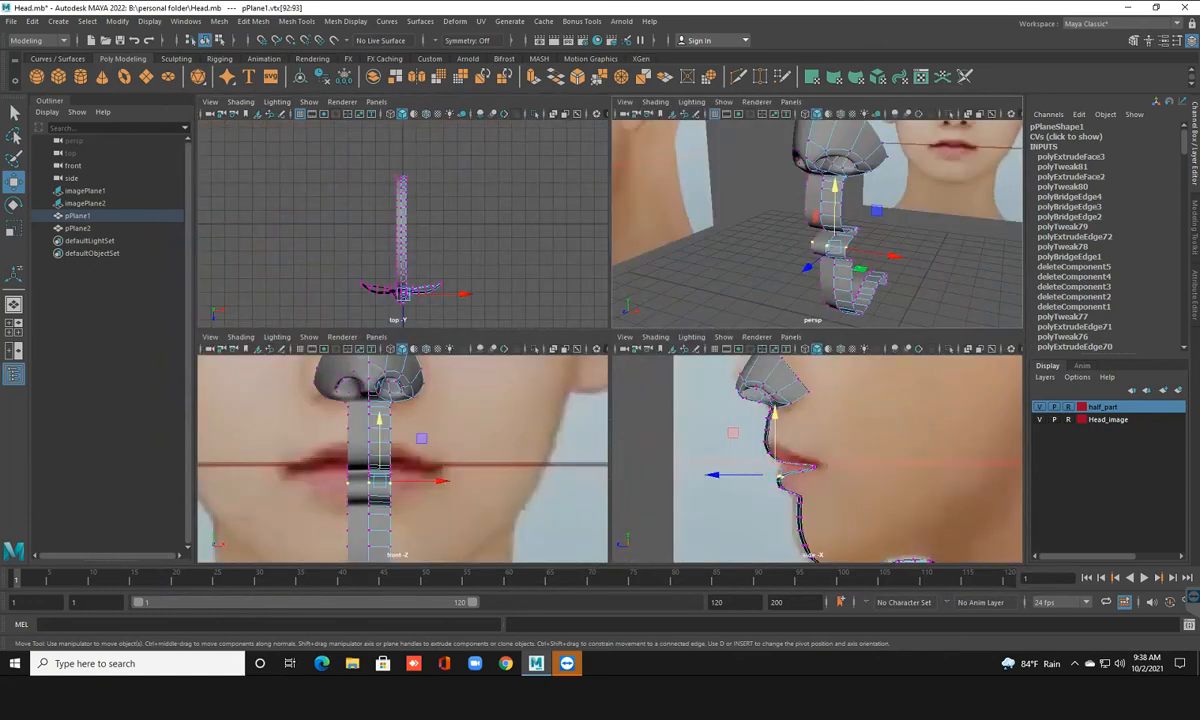
# In the enlarged front view, extrude the upper-lip strip's outer edge outward by one short segment and turn off the smooth preview
pyautogui.press('space')
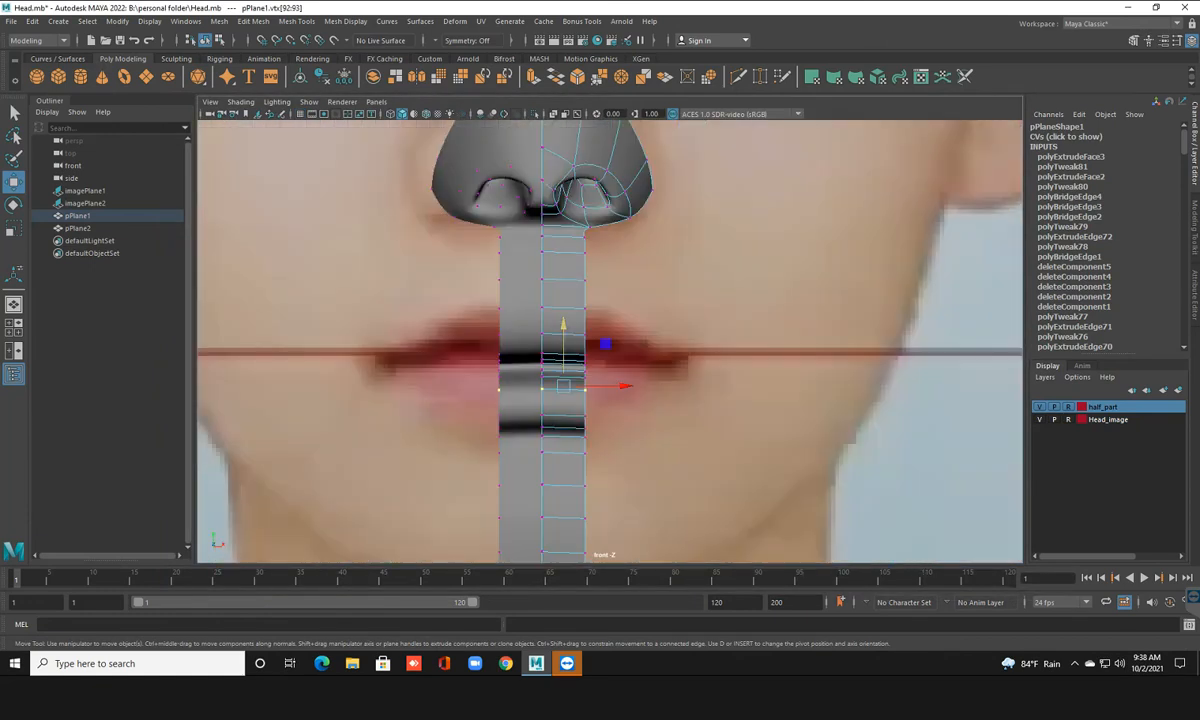
pyautogui.rightClick(568, 318)
pyautogui.click(569, 284)
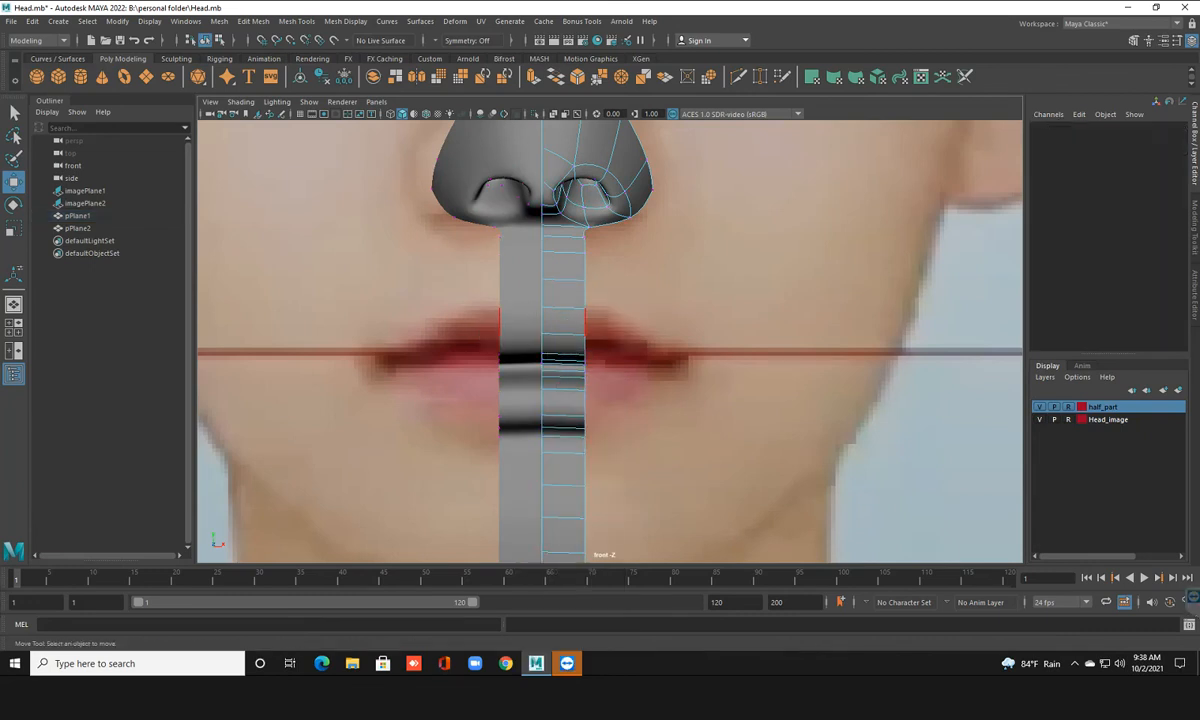
pyautogui.click(584, 305)
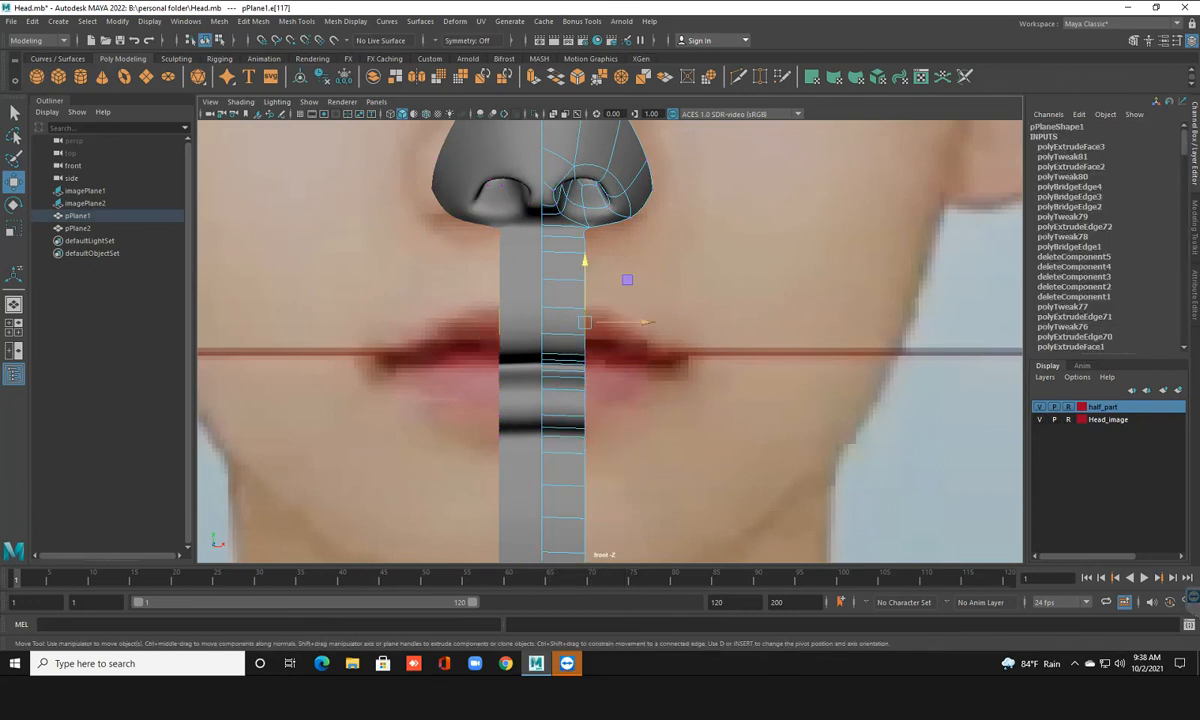
pyautogui.keyDown('shift'); pyautogui.moveTo(645, 322); pyautogui.dragTo(662, 322); pyautogui.keyUp('shift')
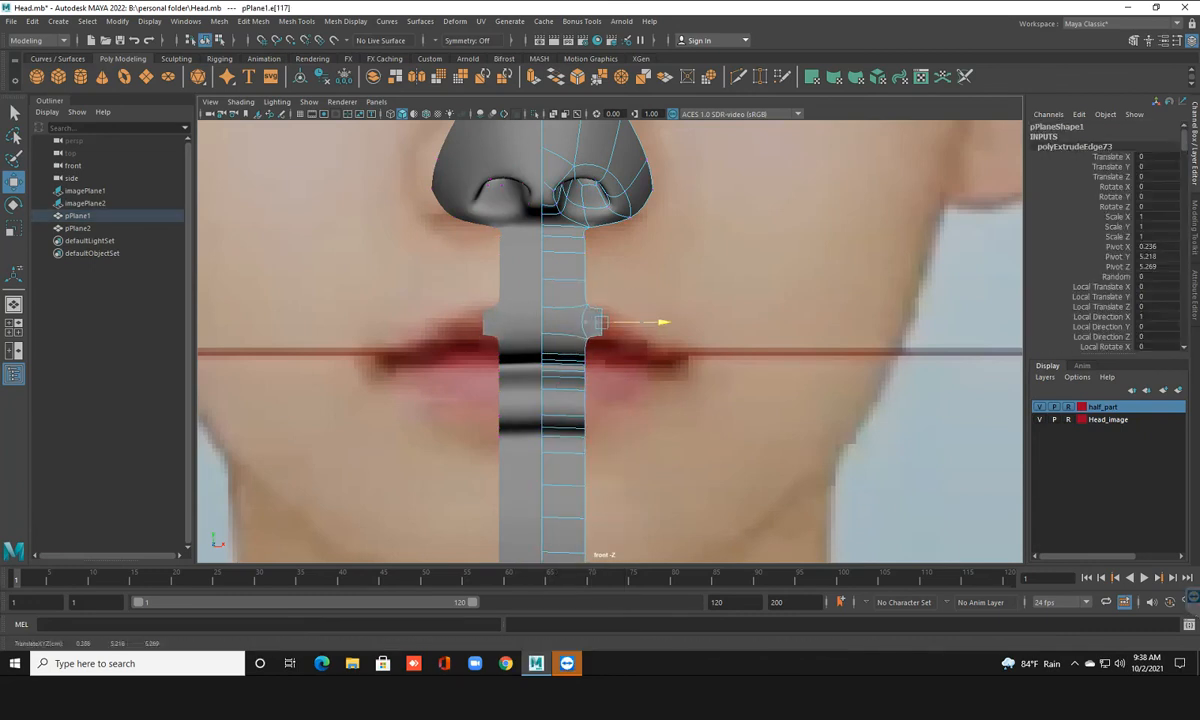
pyautogui.press('1')
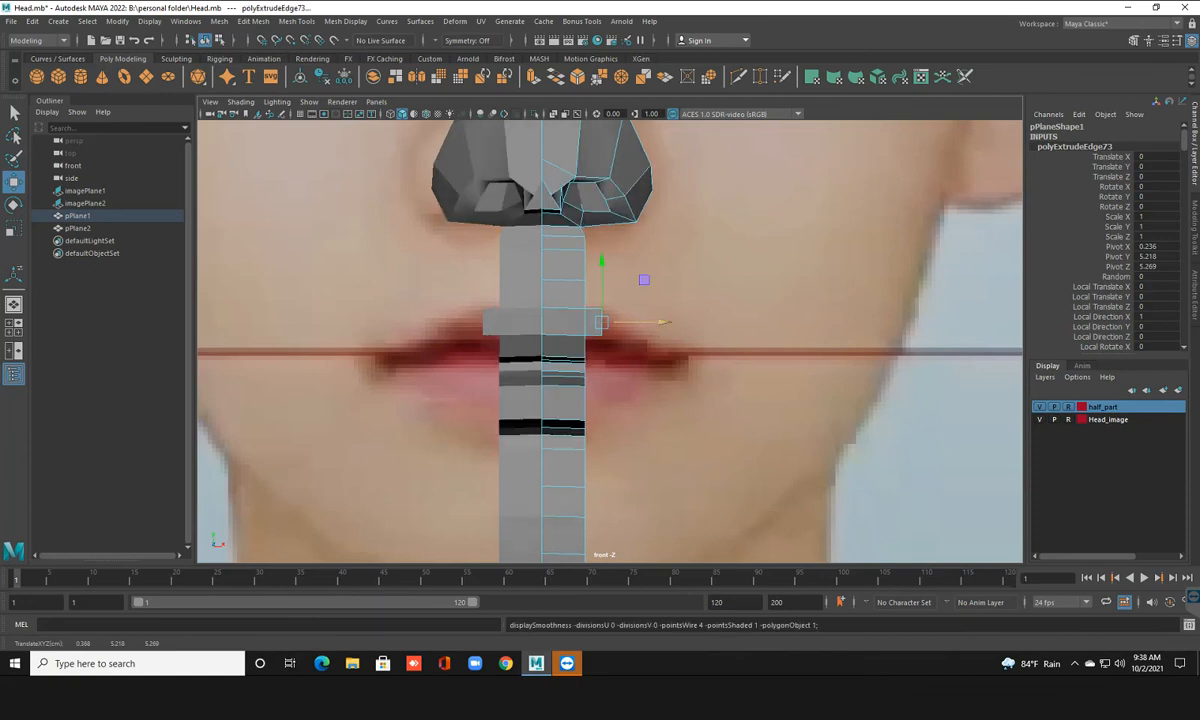
# Extrude the new upper-lip end edge outward three more times in short segments toward the mouth corner
pyautogui.keyDown('shift'); pyautogui.moveTo(663, 322); pyautogui.dragTo(683, 322); pyautogui.keyUp('shift')
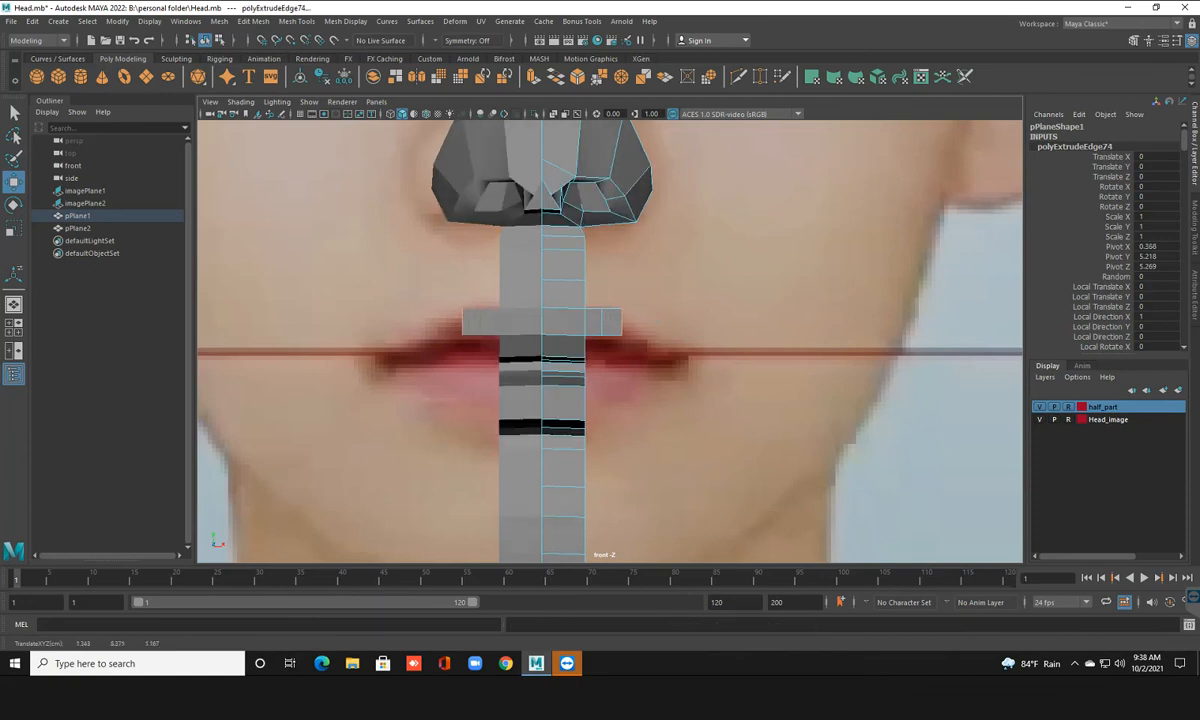
pyautogui.click(622, 322)
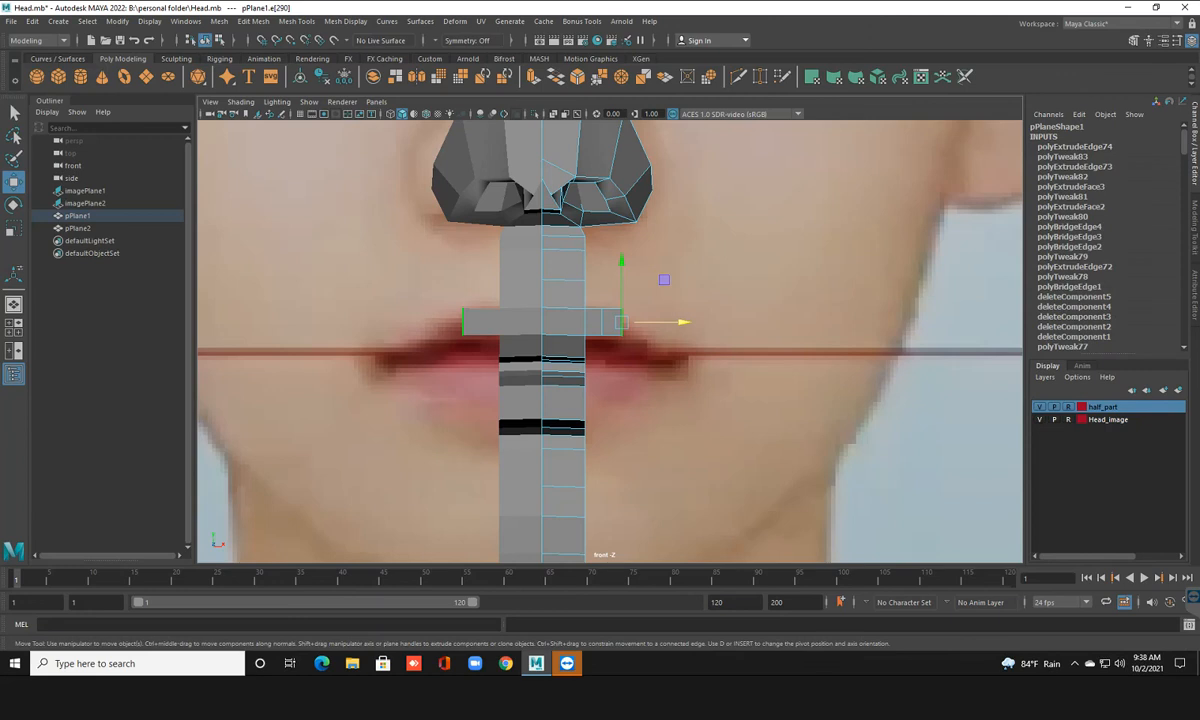
pyautogui.keyDown('shift'); pyautogui.moveTo(683, 322); pyautogui.dragTo(709, 322); pyautogui.keyUp('shift')
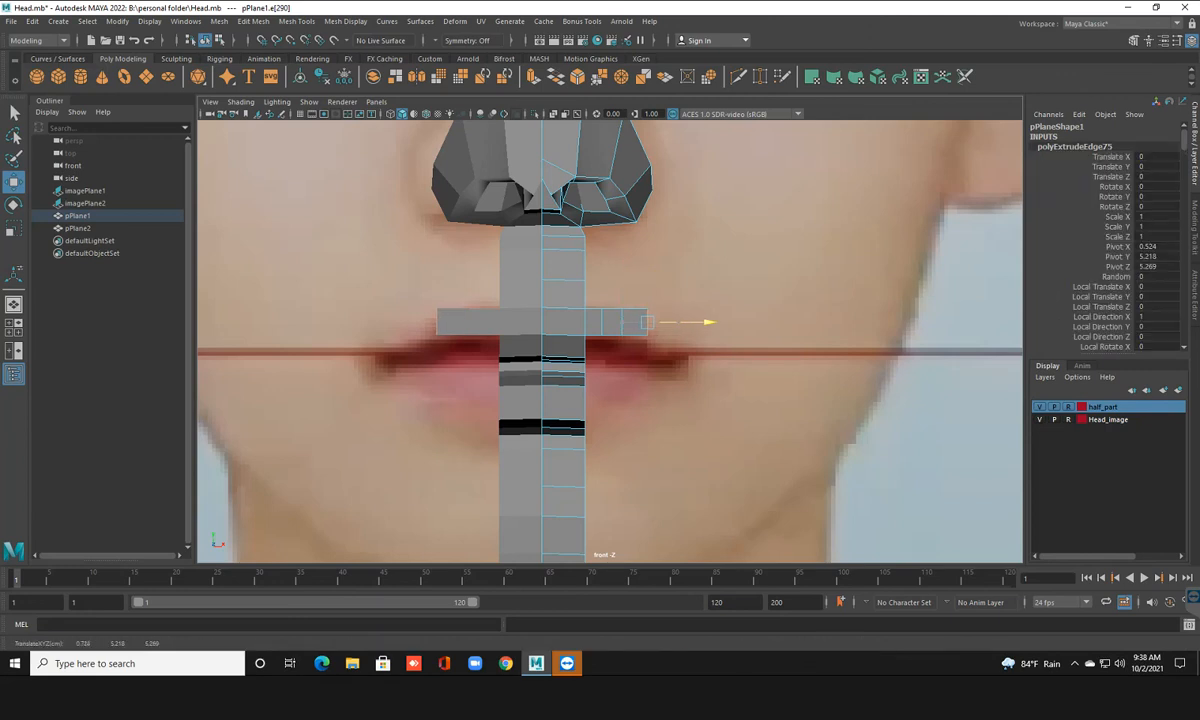
pyautogui.keyDown('shift'); pyautogui.moveTo(707, 322); pyautogui.dragTo(733, 322); pyautogui.keyUp('shift')
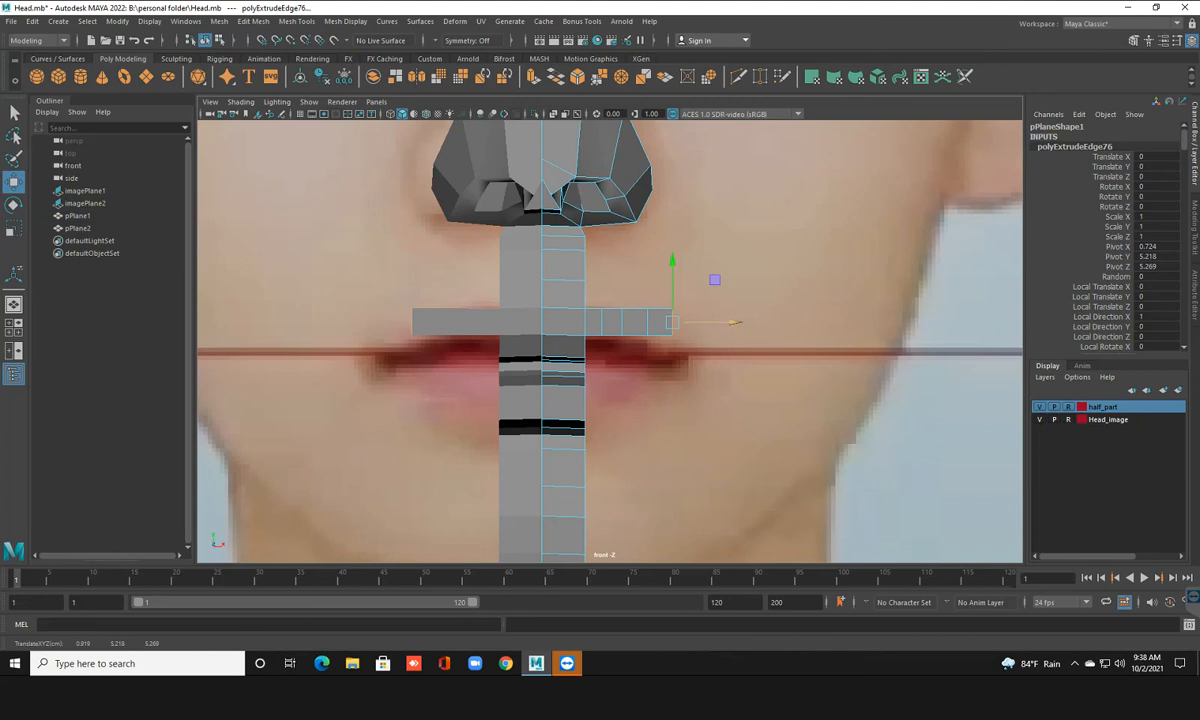
# Extrude one more segment to just past the mouth corner and pull its end edge slightly back toward the mouth
pyautogui.keyDown('shift'); pyautogui.moveTo(733, 322); pyautogui.dragTo(490, 322); pyautogui.keyUp('shift')
pyautogui.hotkey('ctrl', 'z')
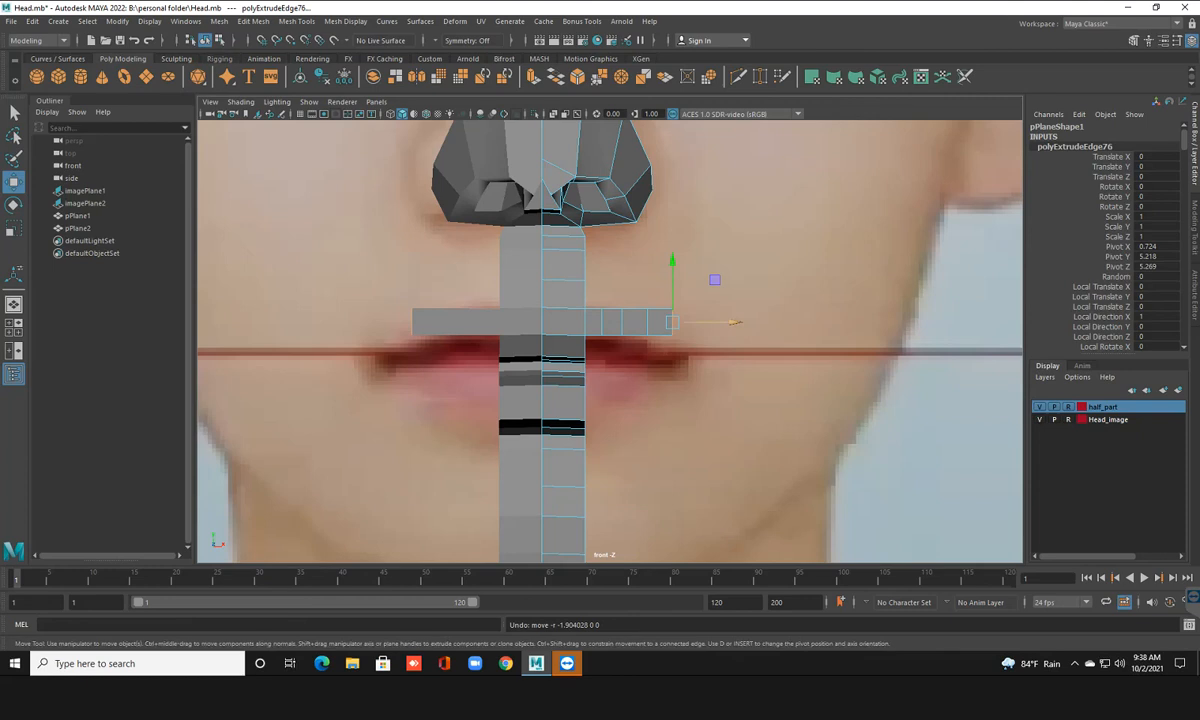
pyautogui.keyDown('shift'); pyautogui.moveTo(735, 322); pyautogui.dragTo(775, 322); pyautogui.keyUp('shift')
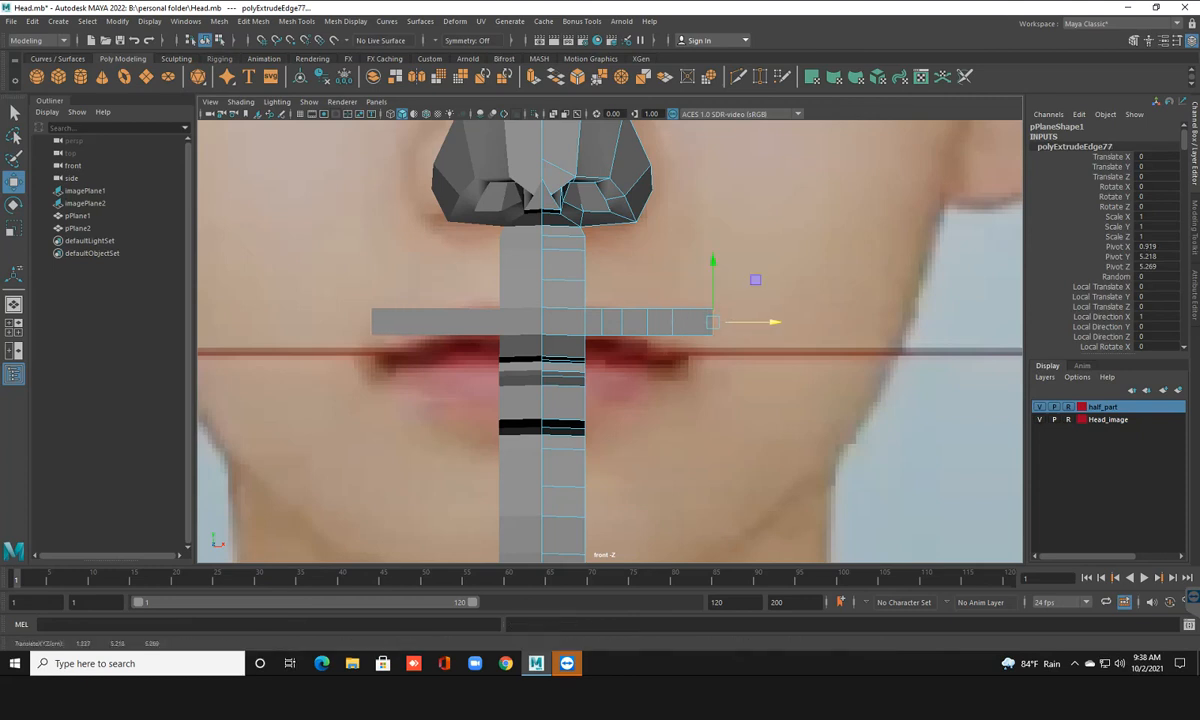
pyautogui.moveTo(775, 322); pyautogui.dragTo(768, 322)
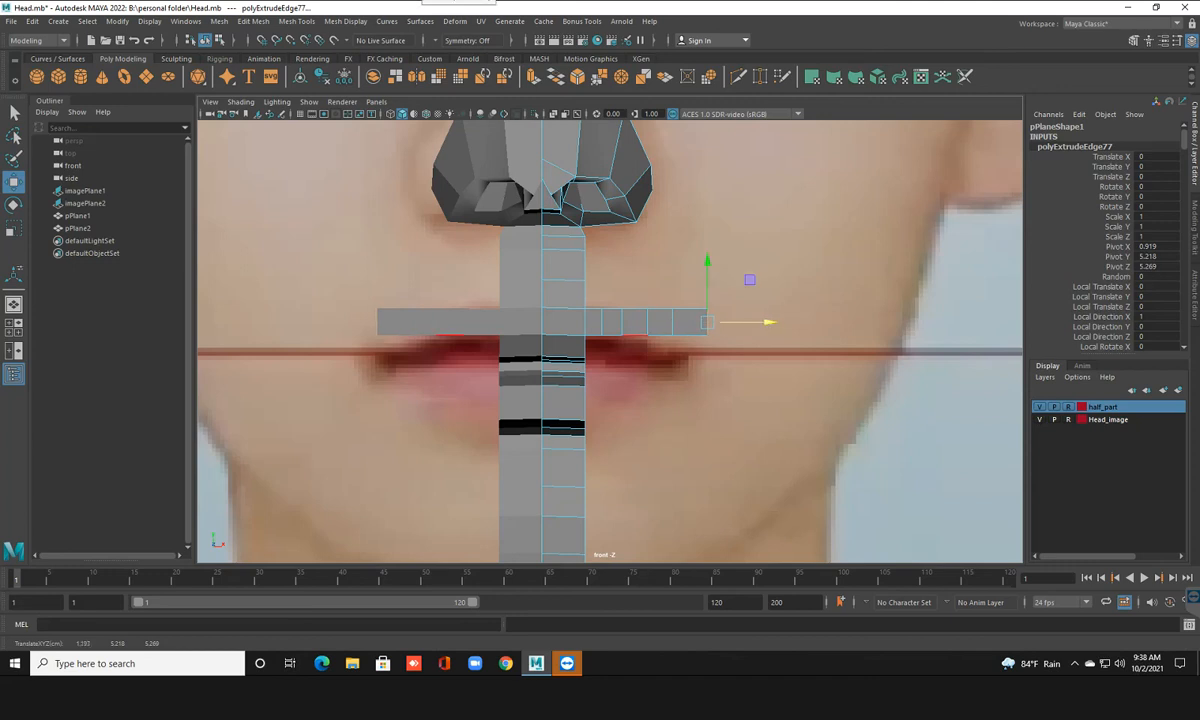